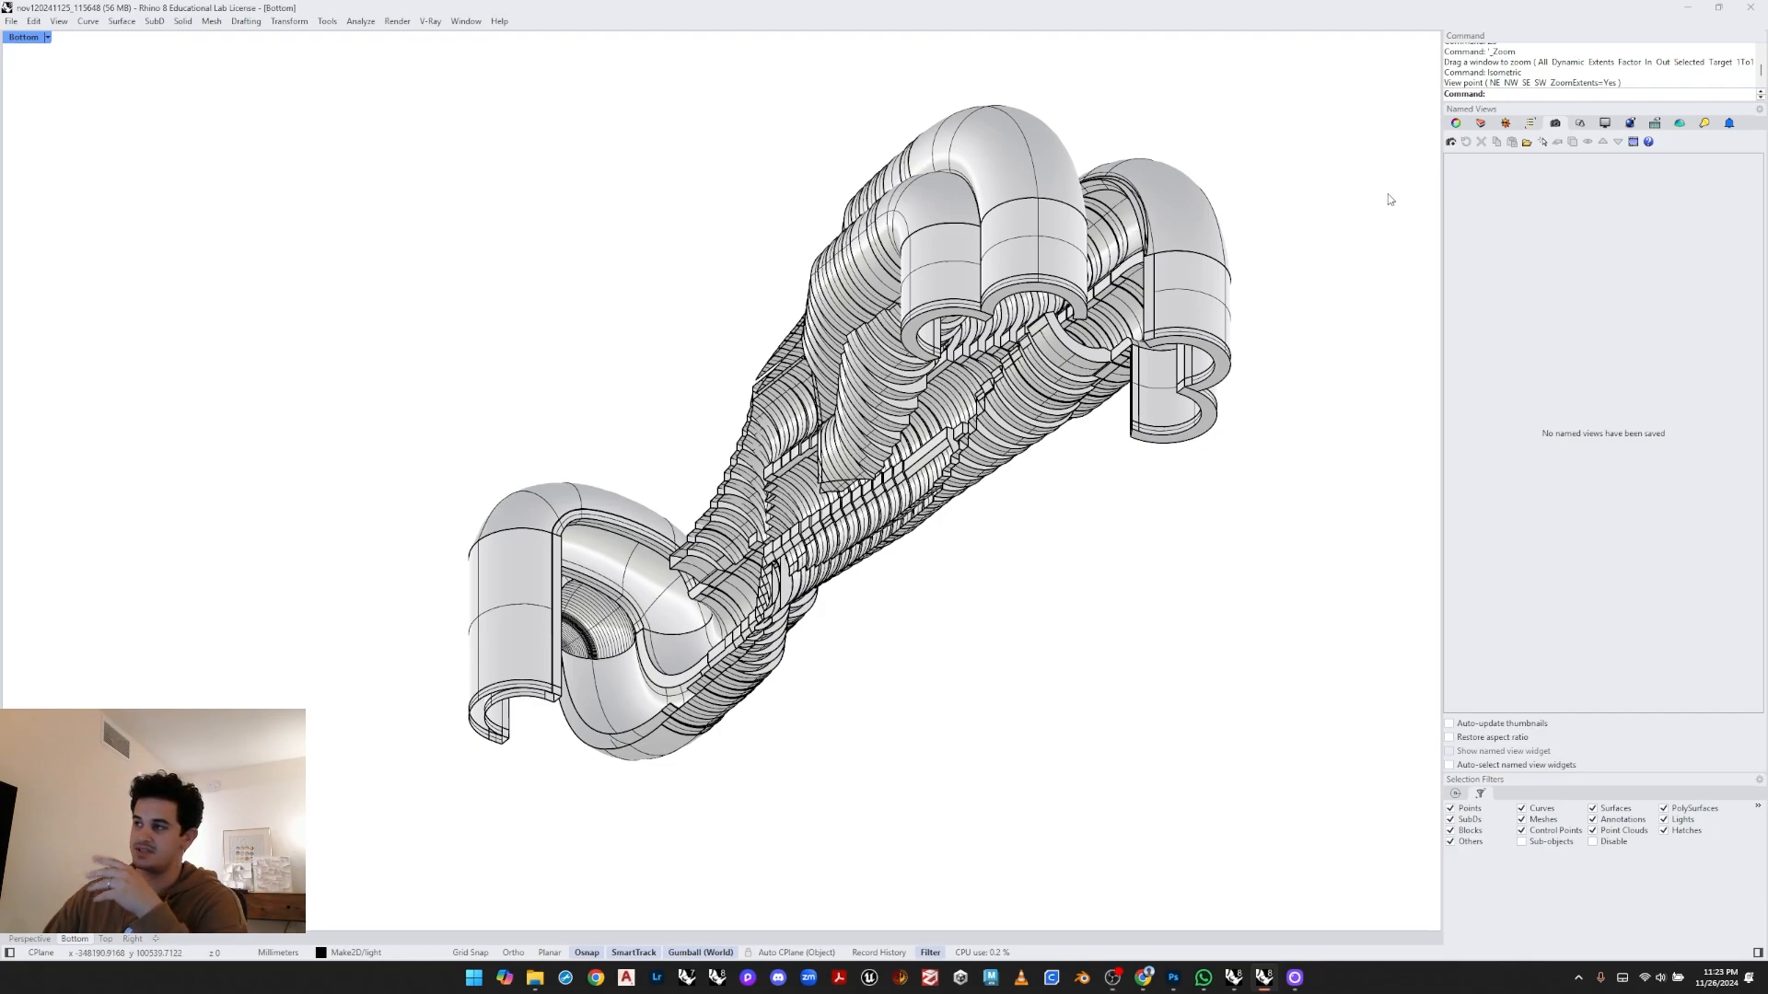
- Save the current viewport as a named view called Worms Eye 1
{"action": "left_click", "coordinate": [1450, 142]}
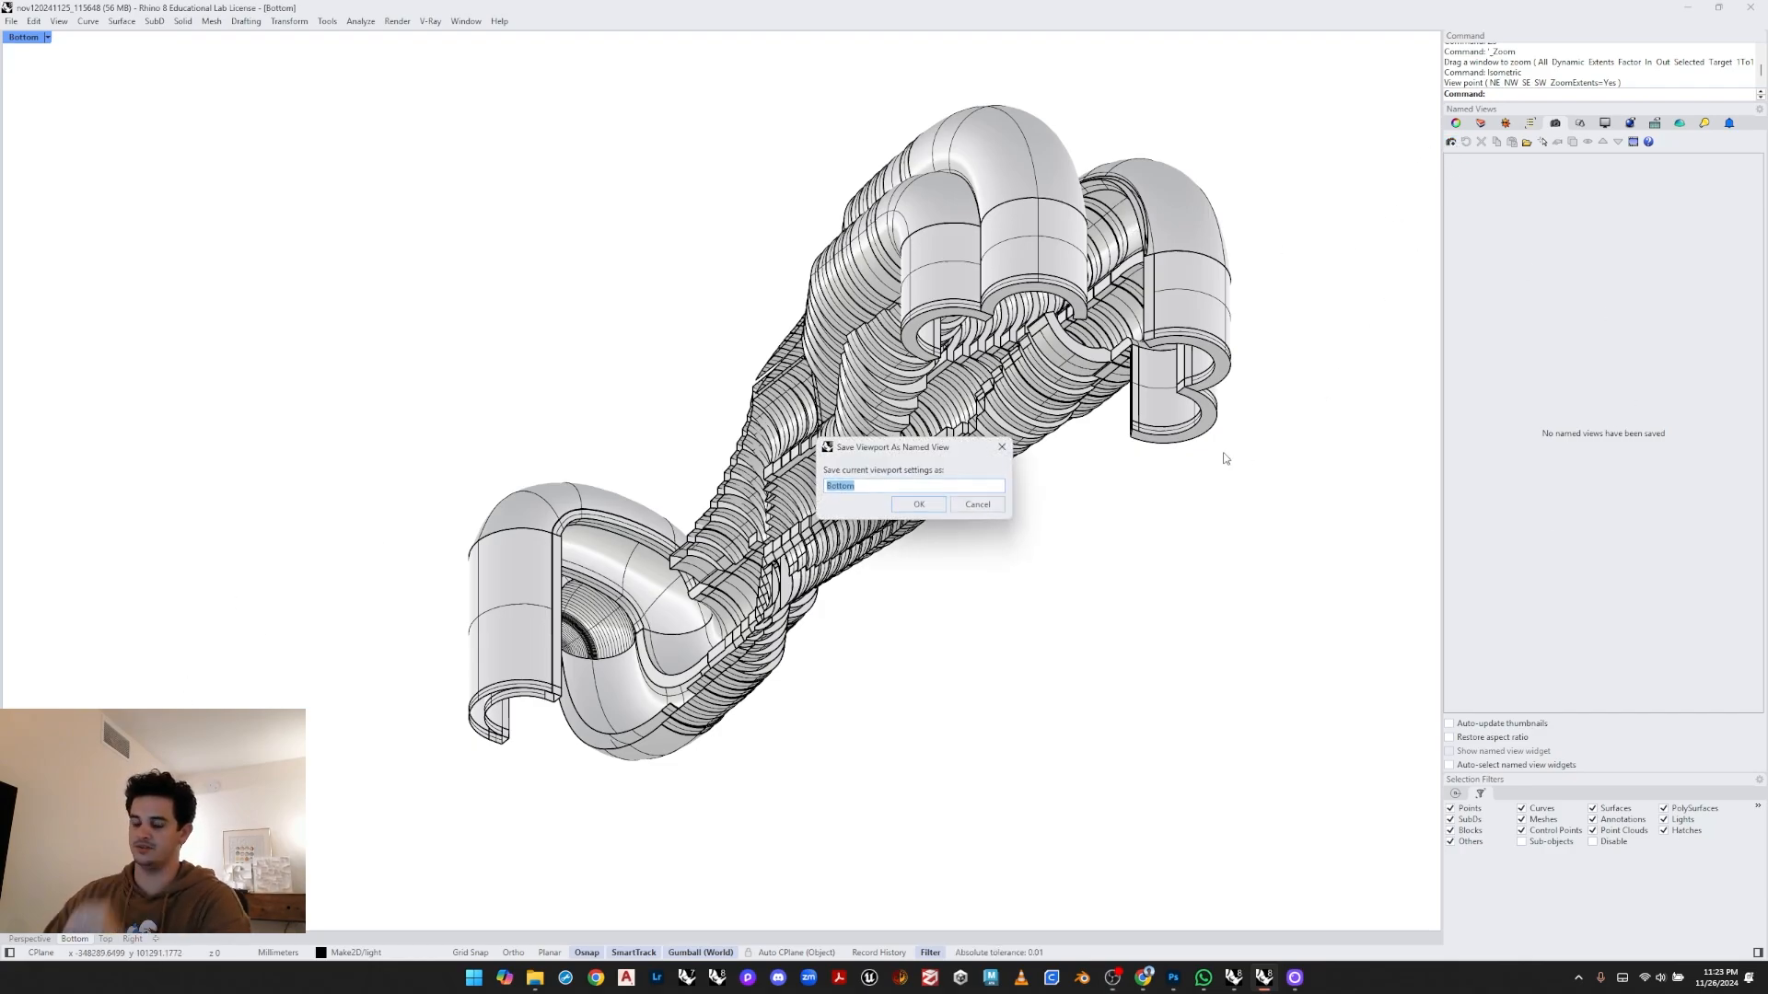
{"action": "type", "text": "Worm"}
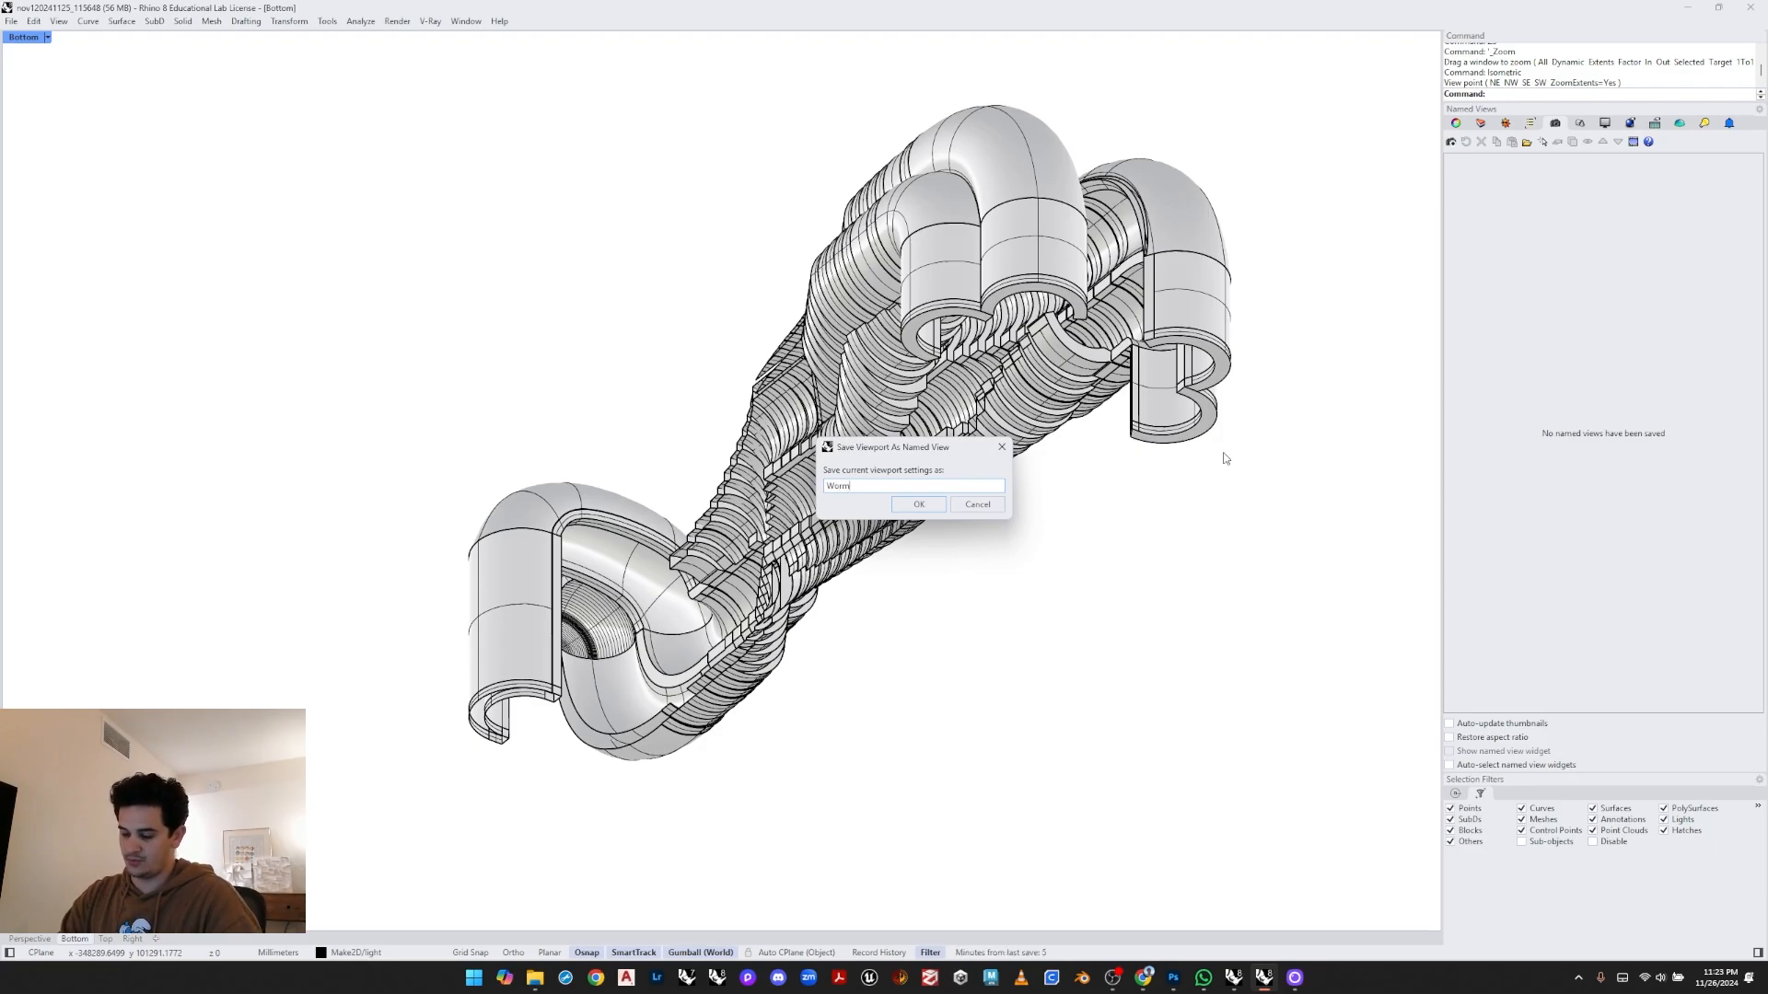
{"action": "type", "text": "s Eye "}
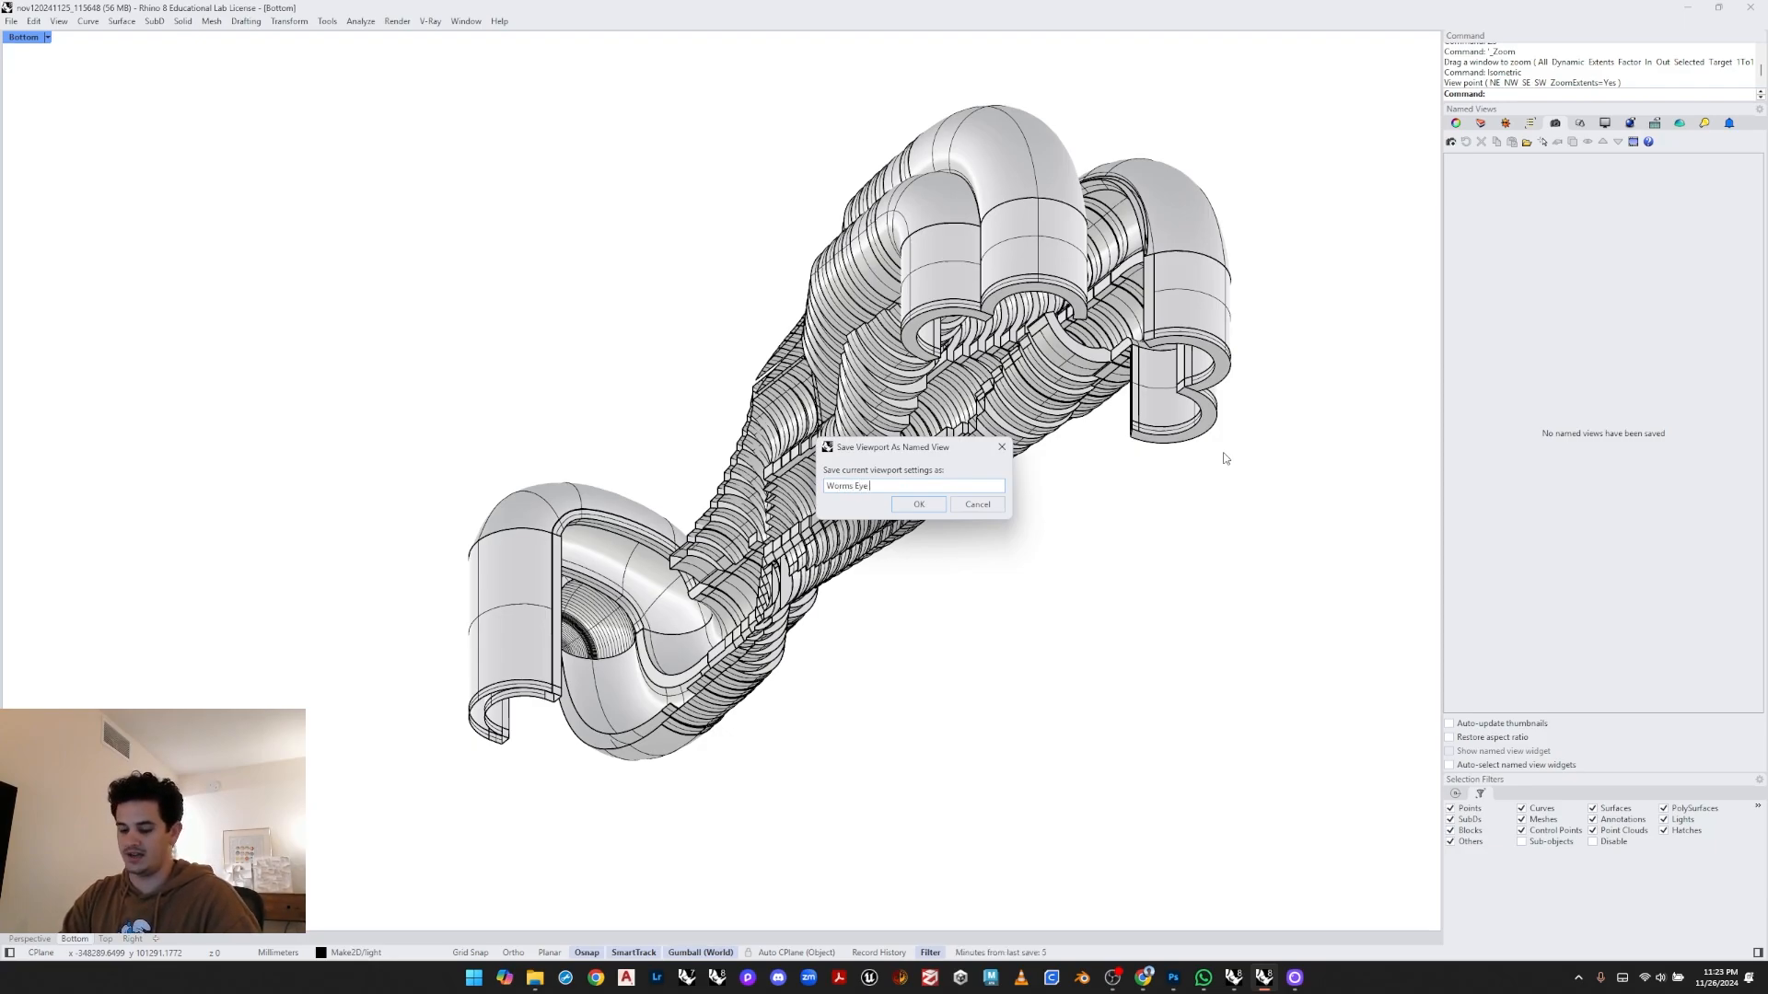
{"action": "type", "text": "1"}
{"action": "key", "text": "Return"}
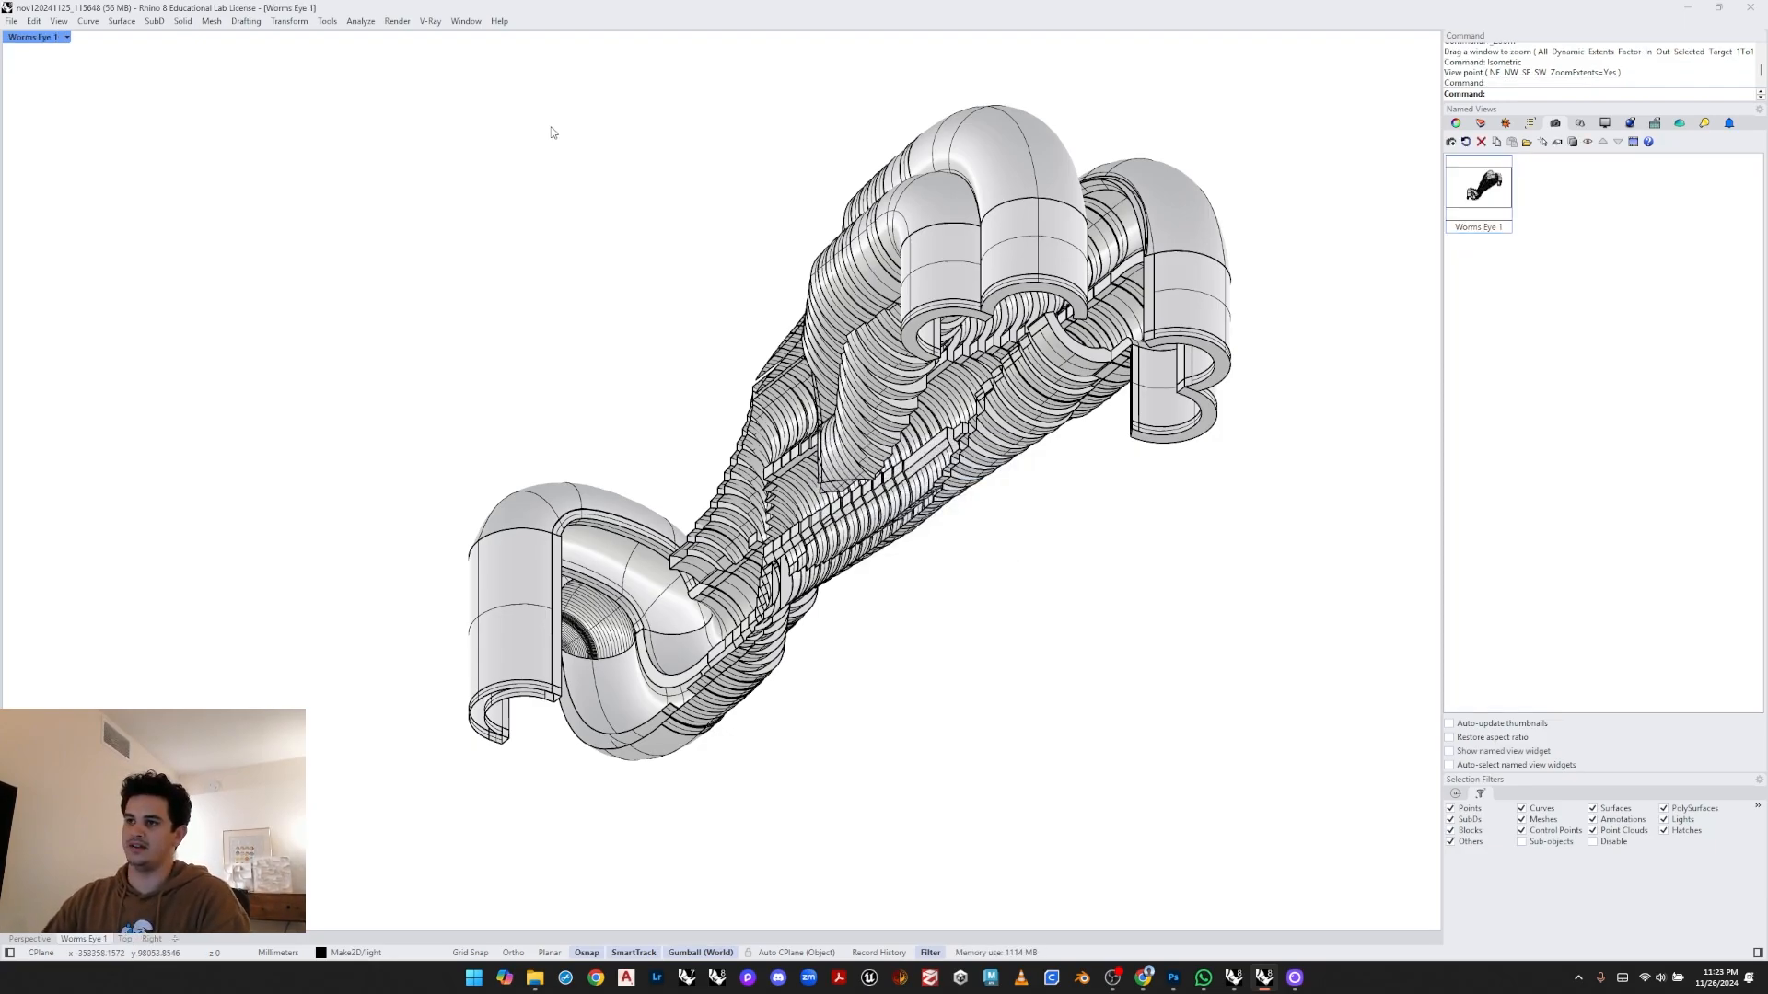
- Set the viewport display mode to Rendered, then switch it to Raytraced
{"action": "left_click", "coordinate": [68, 38]}
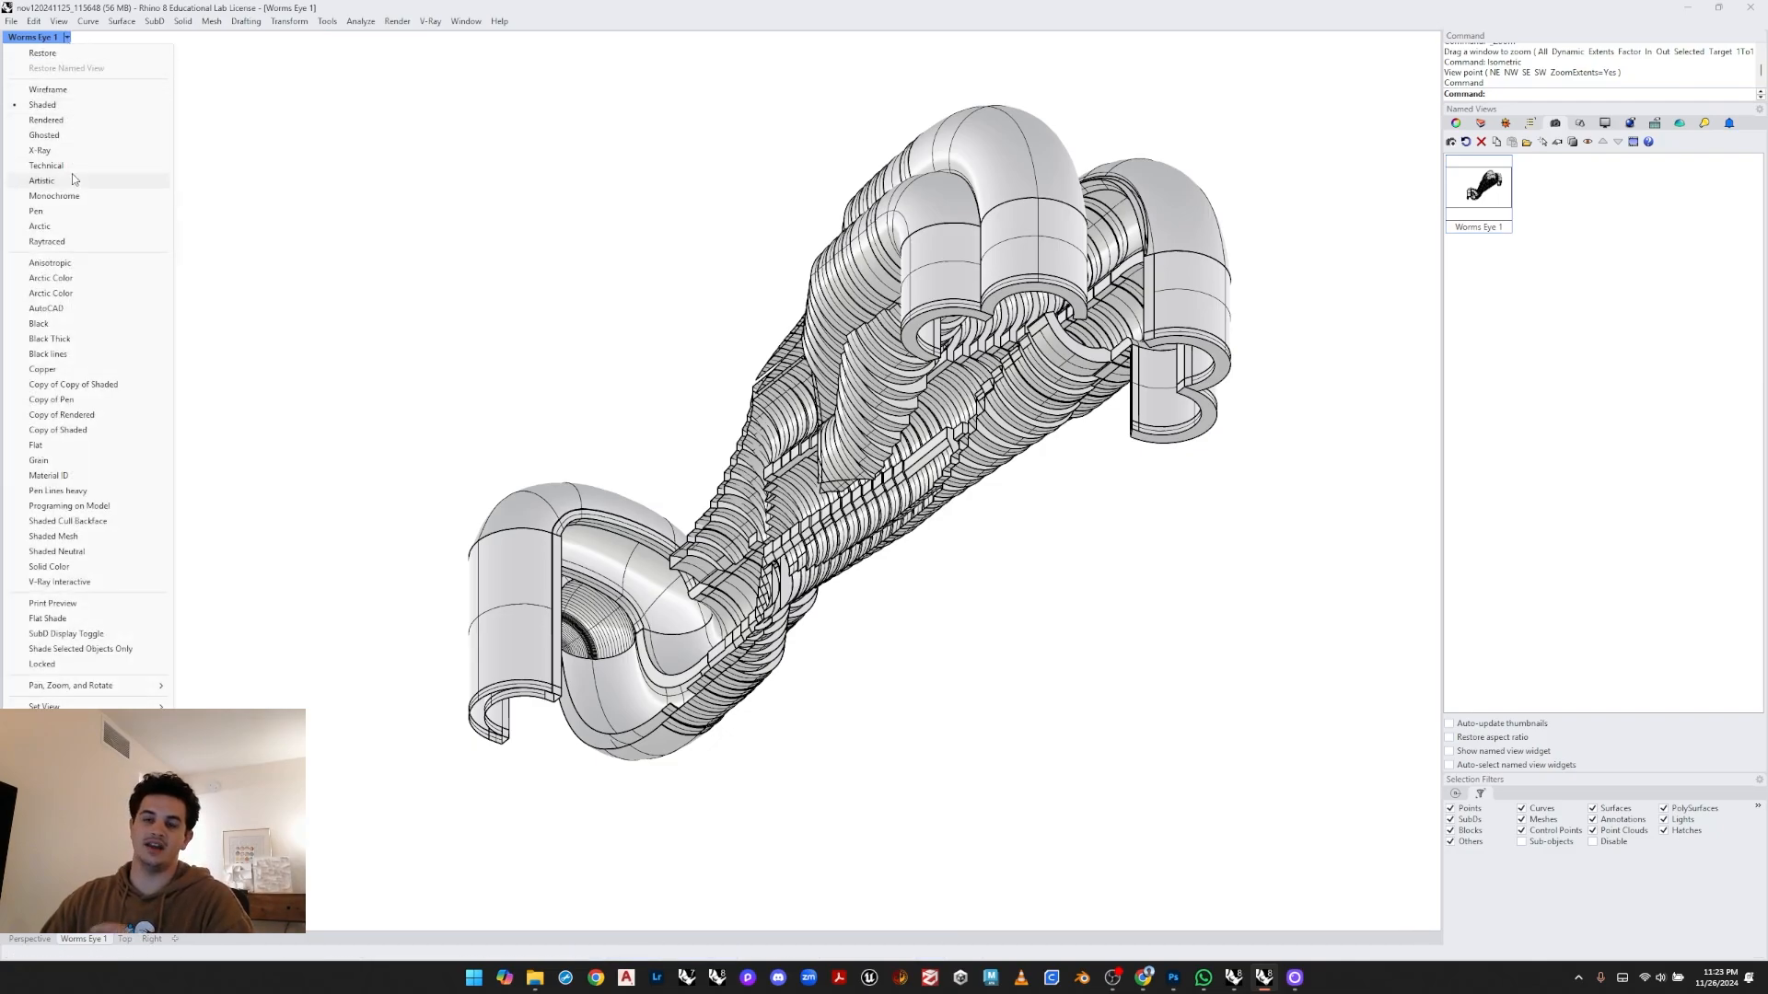
{"action": "left_click", "coordinate": [73, 120]}
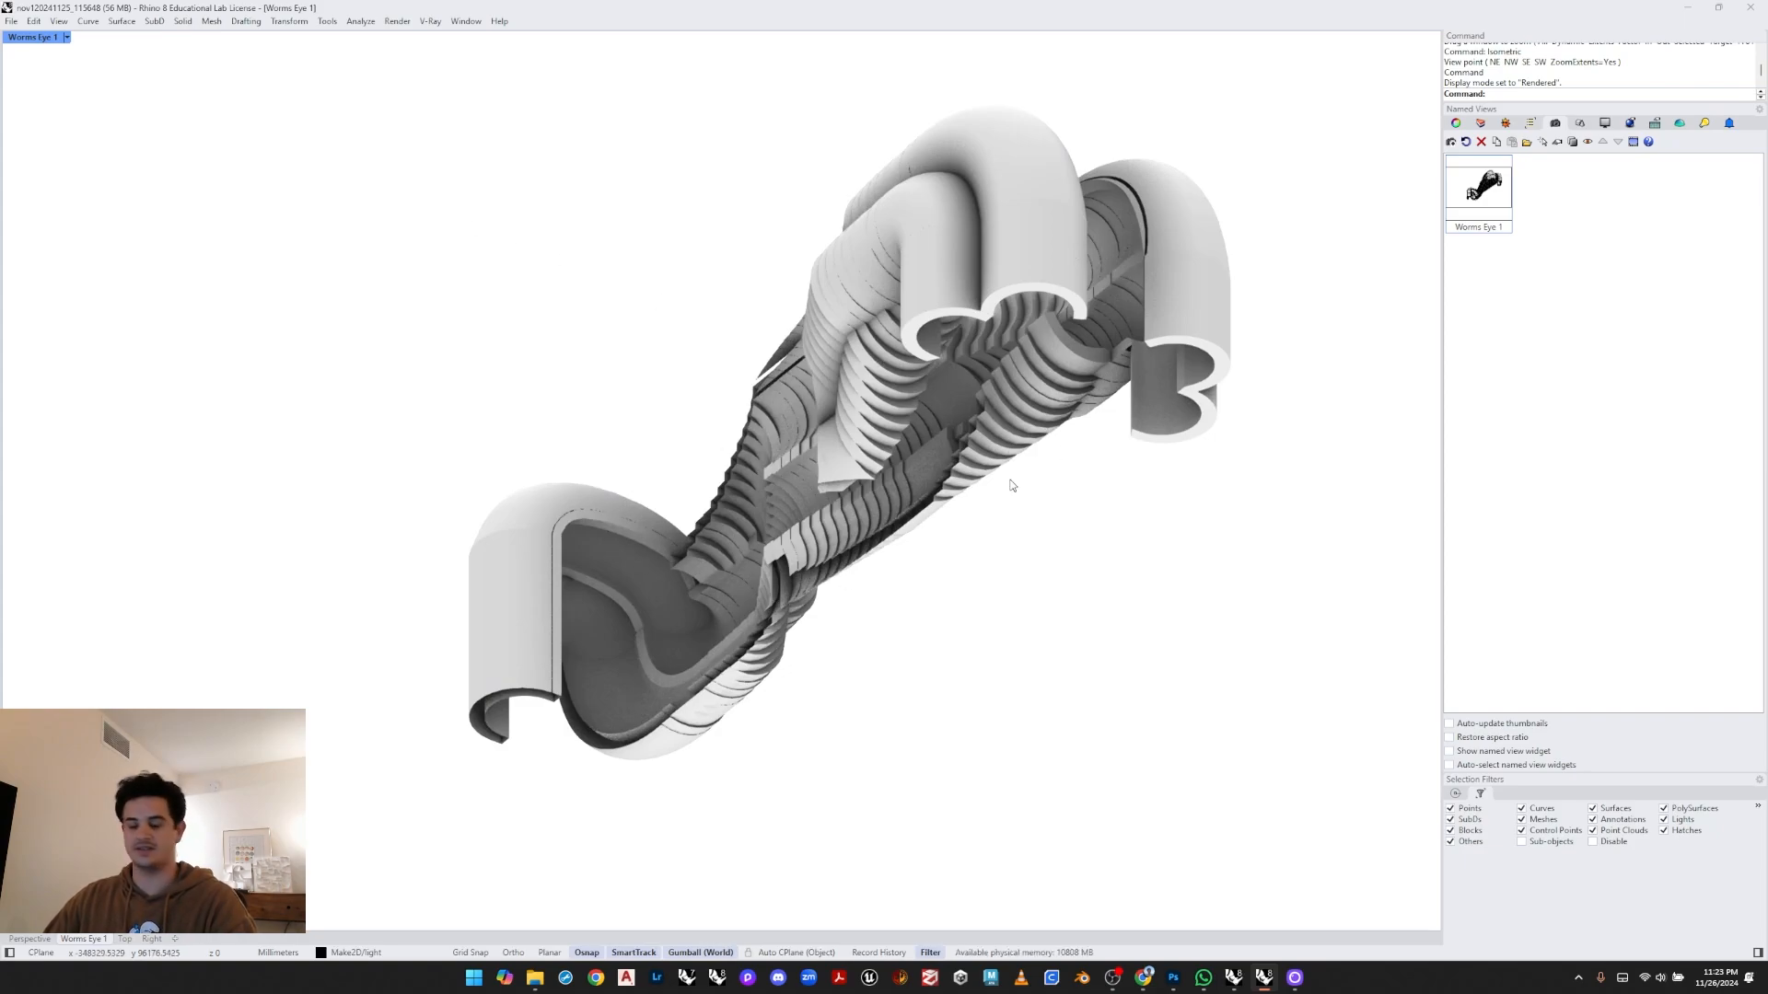
{"action": "left_click", "coordinate": [67, 37]}
{"action": "left_click", "coordinate": [70, 244]}
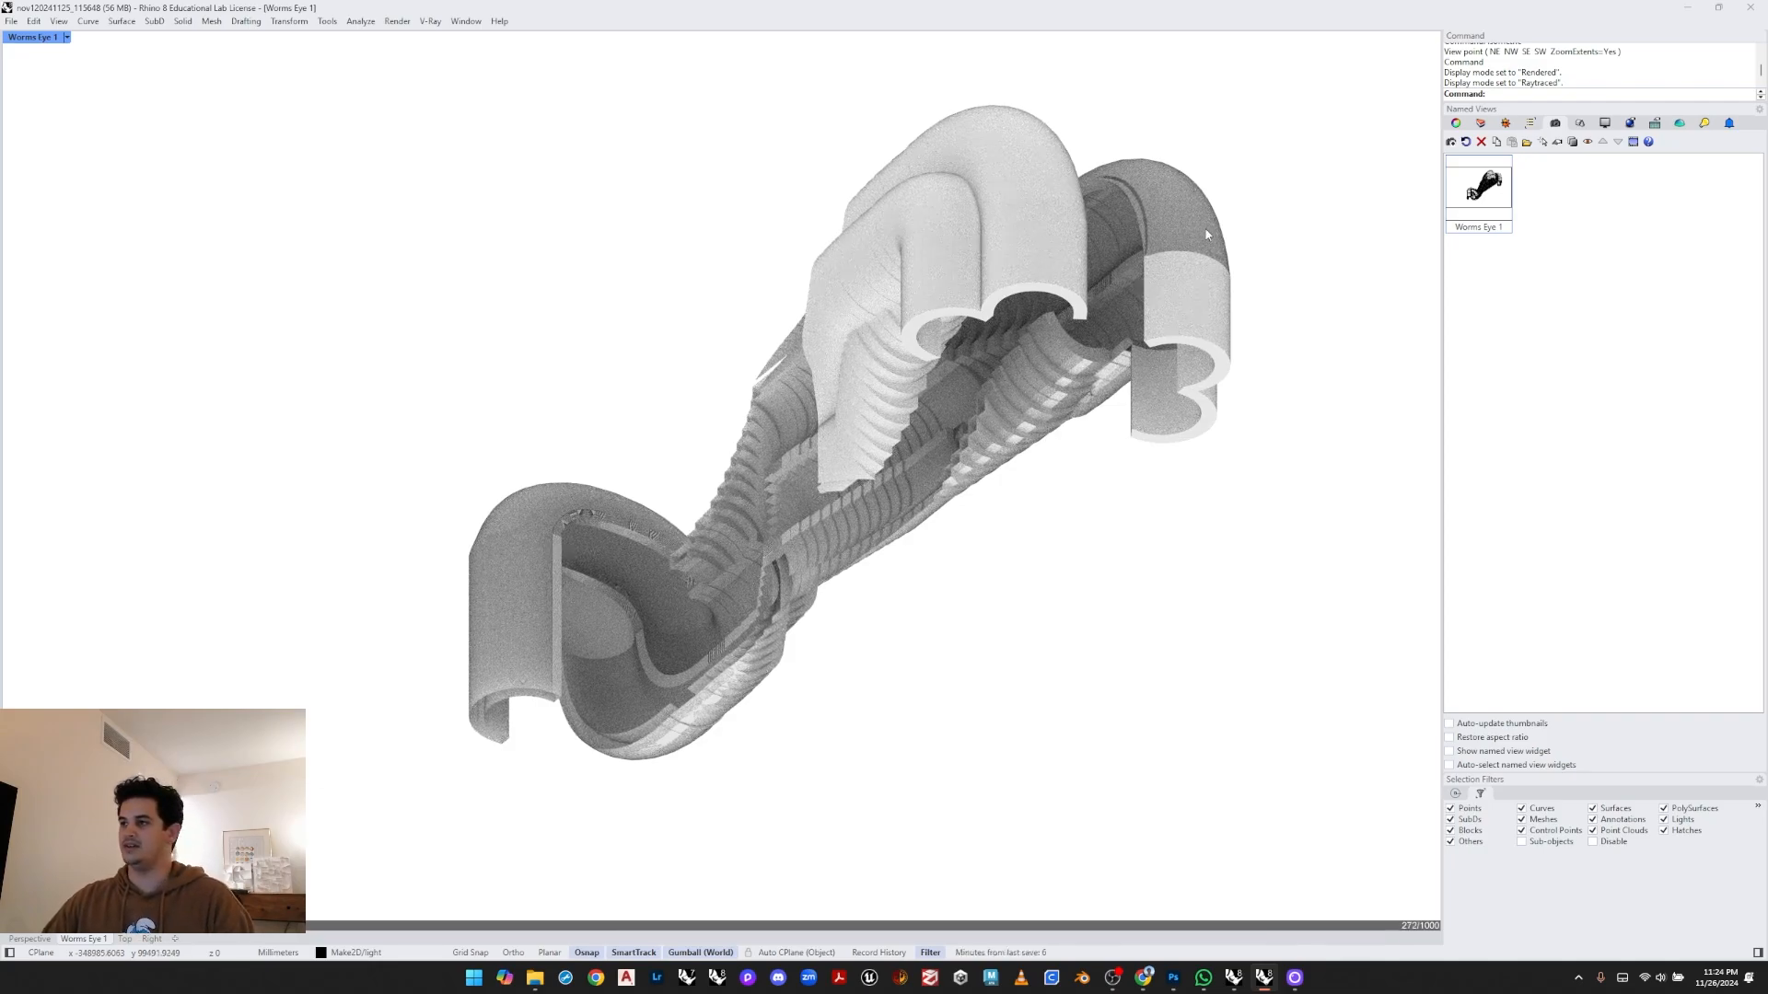
- Select the open inner polysurface running through the manifold and delete it
{"action": "left_click_drag", "start_coordinate": [1312, 105], "coordinate": [450, 618]}
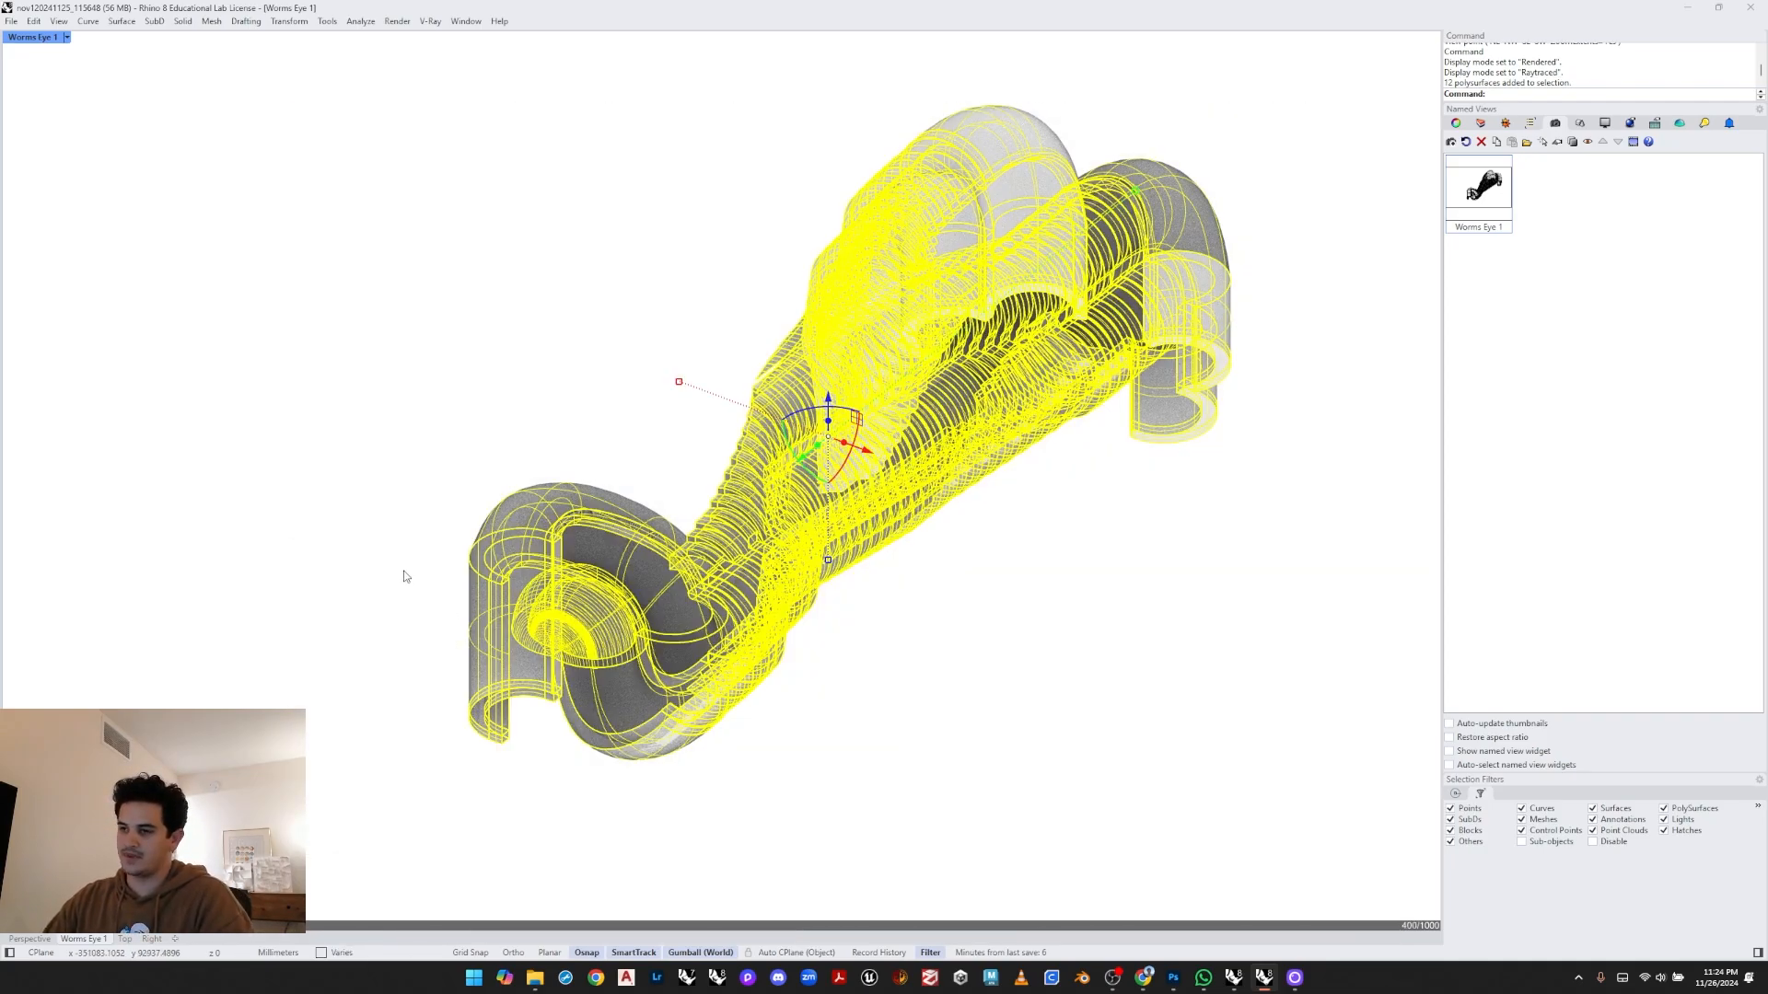
{"action": "left_click", "coordinate": [673, 336]}
{"action": "left_click", "coordinate": [659, 557]}
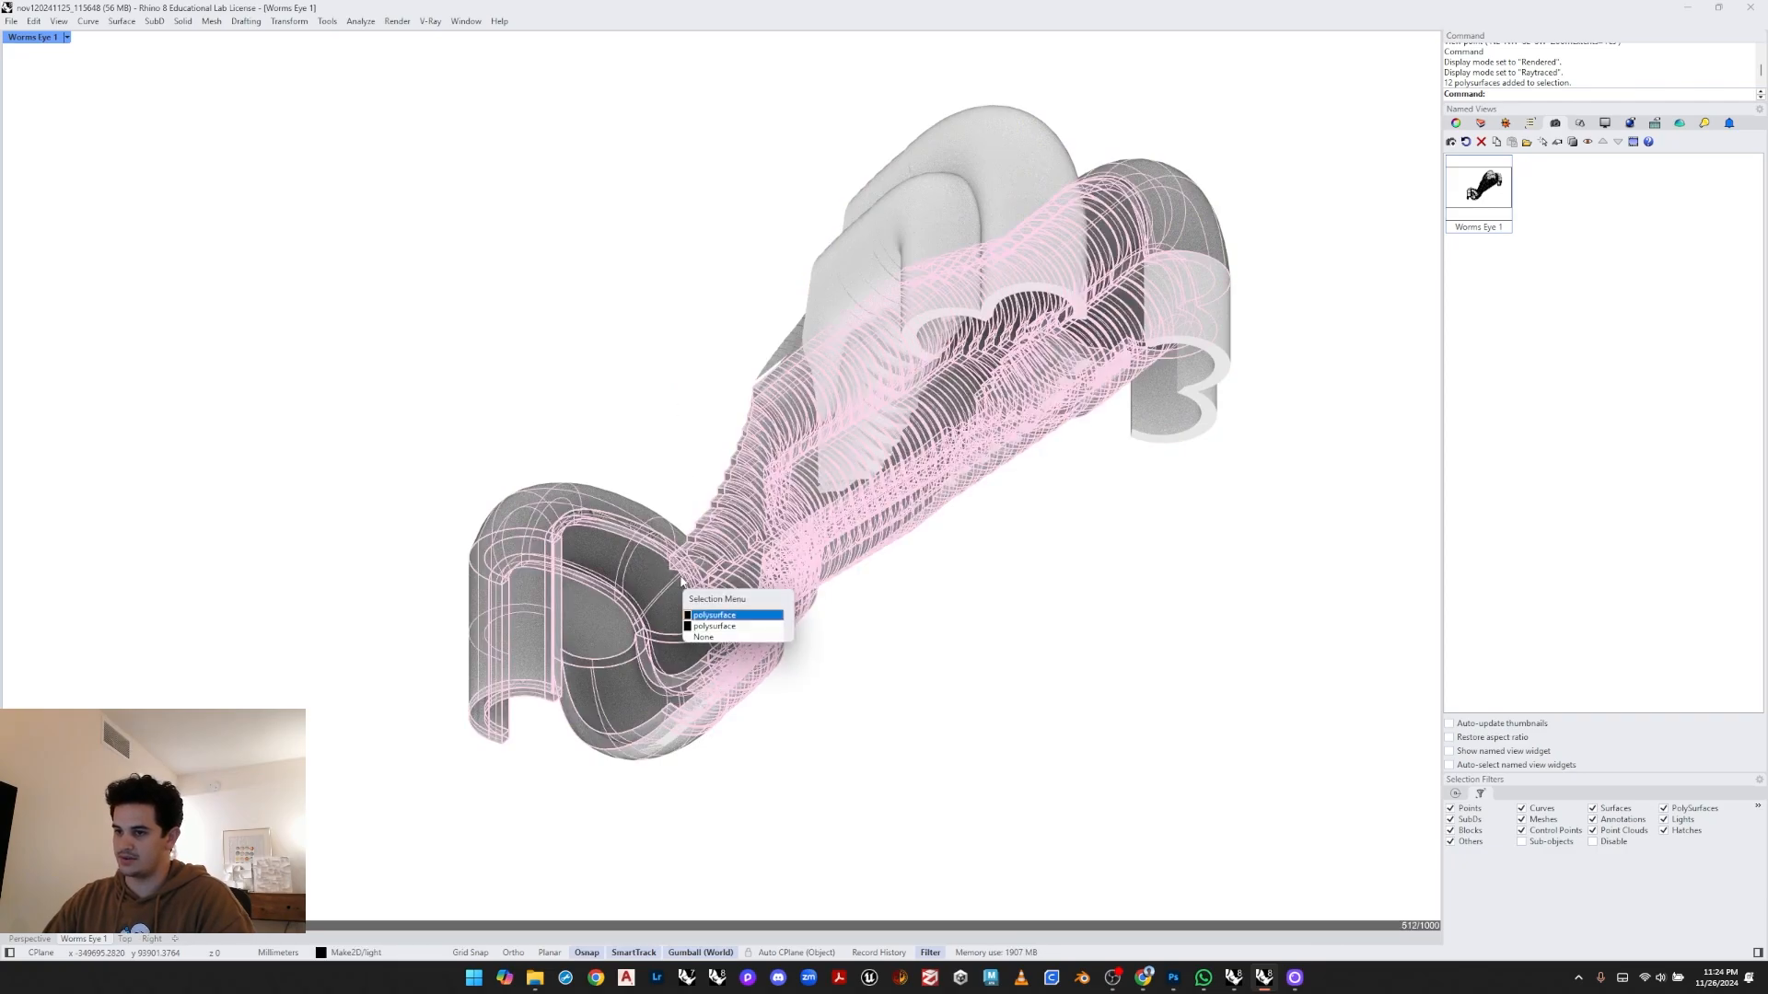
{"action": "left_click", "coordinate": [710, 618]}
{"action": "key", "text": "Delete"}
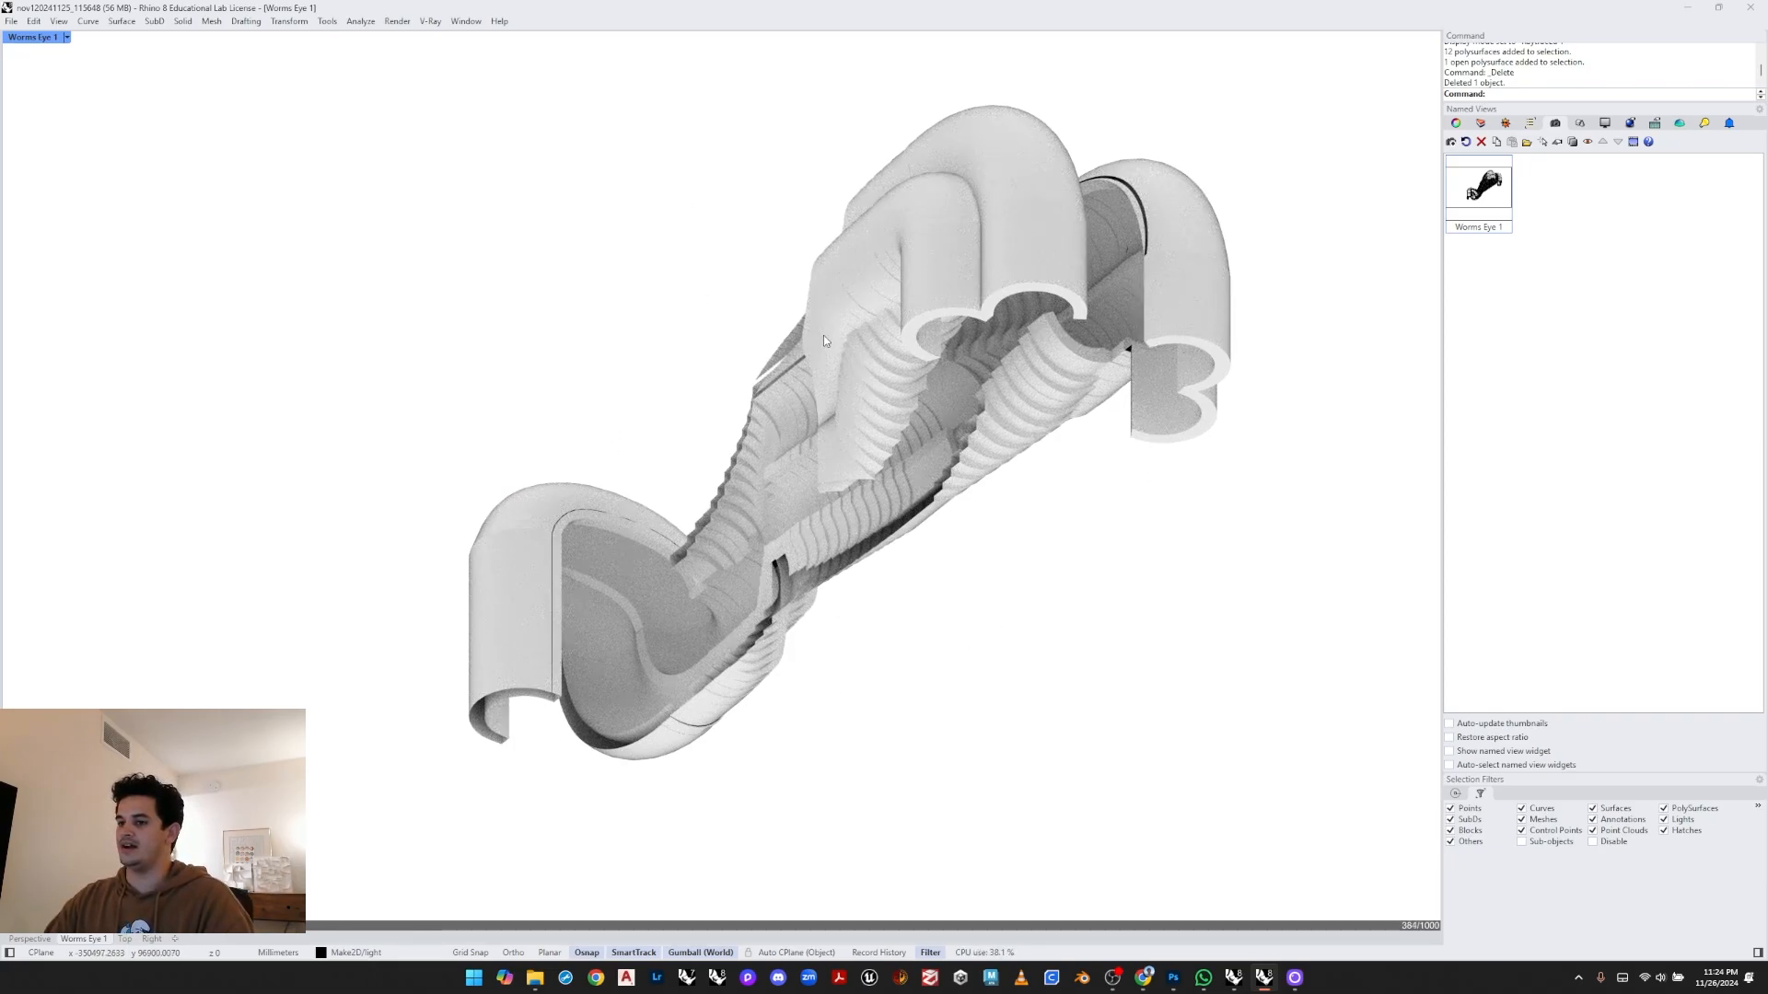
- Open the lights list and turn on both the Sun and Skylight lights
{"action": "left_click", "coordinate": [1506, 124]}
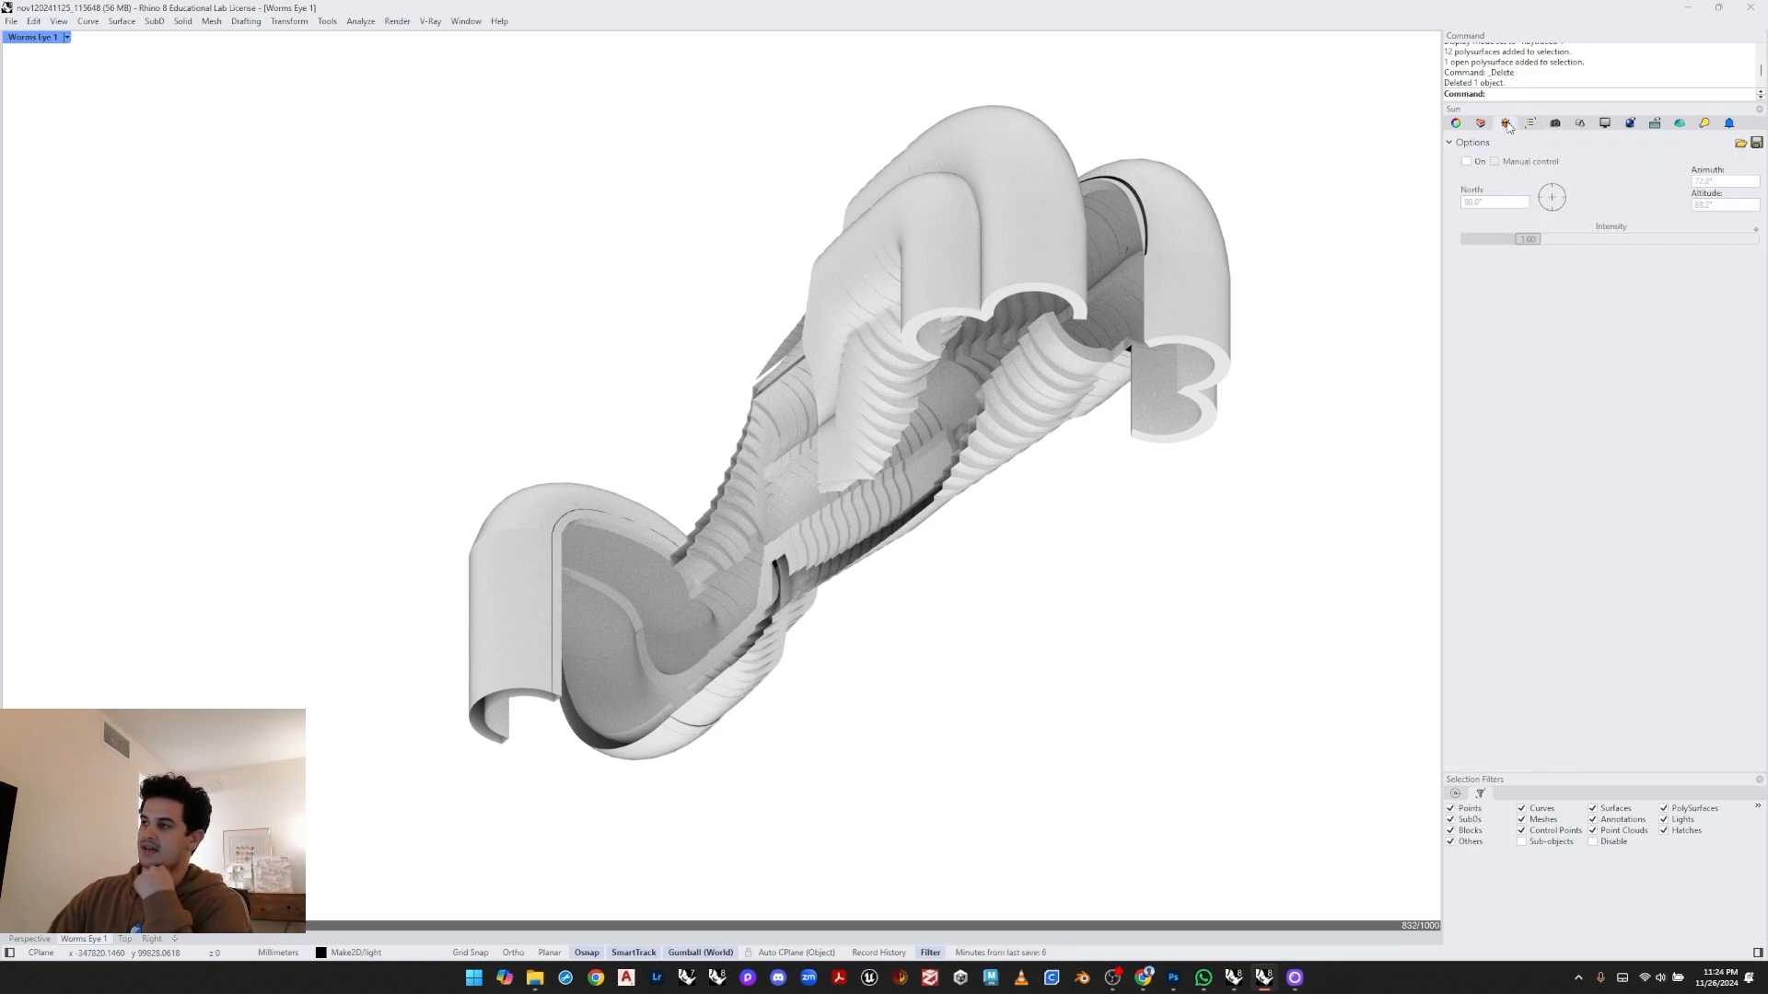
{"action": "left_click", "coordinate": [1704, 122]}
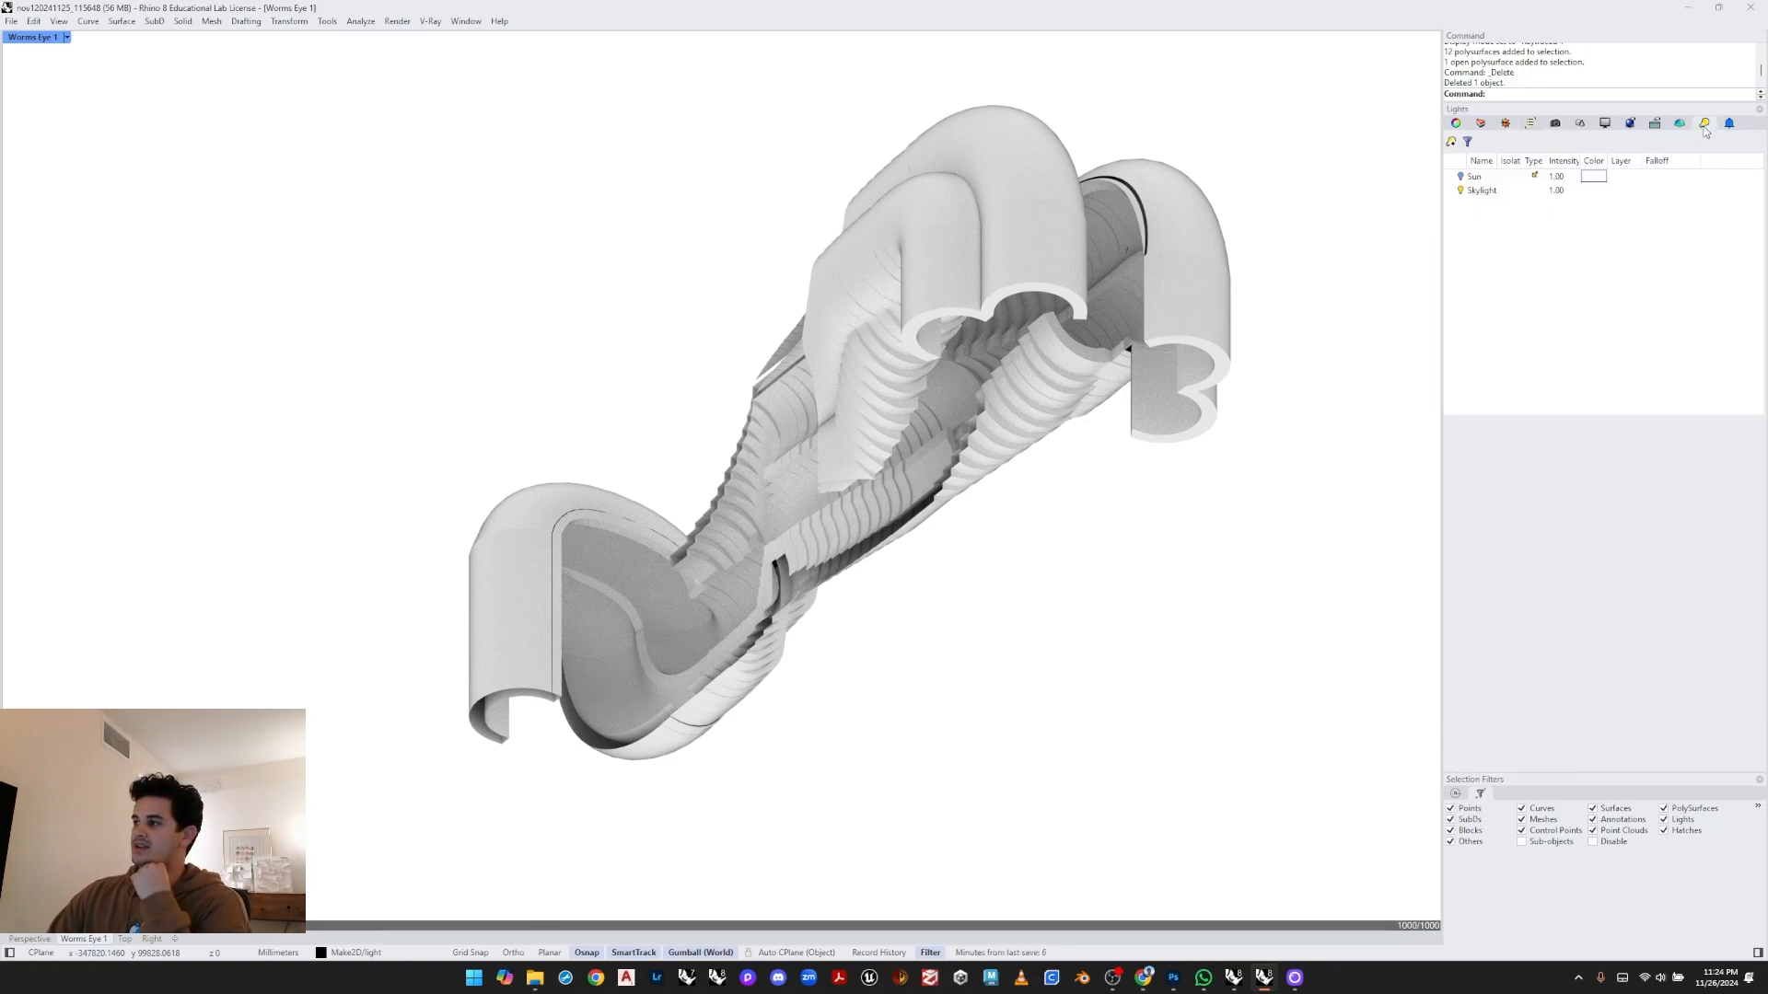
{"action": "left_click", "coordinate": [1546, 192]}
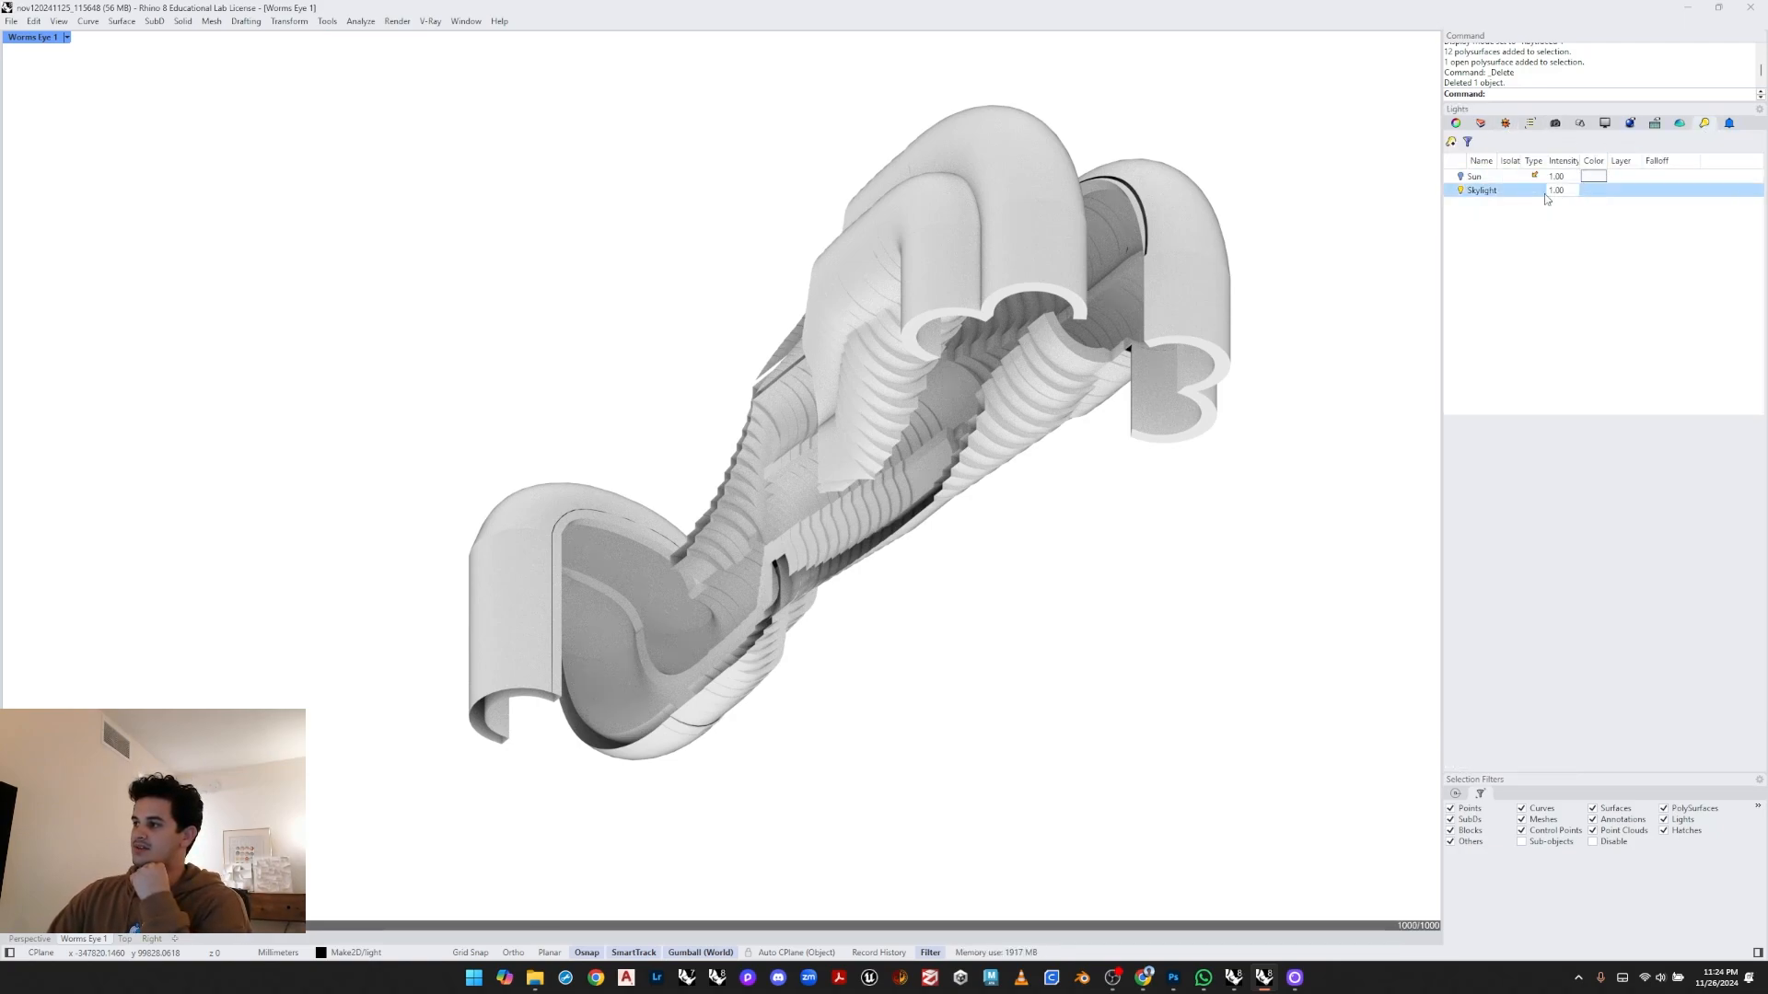
{"action": "left_click", "coordinate": [1460, 177]}
{"action": "left_click", "coordinate": [1460, 190]}
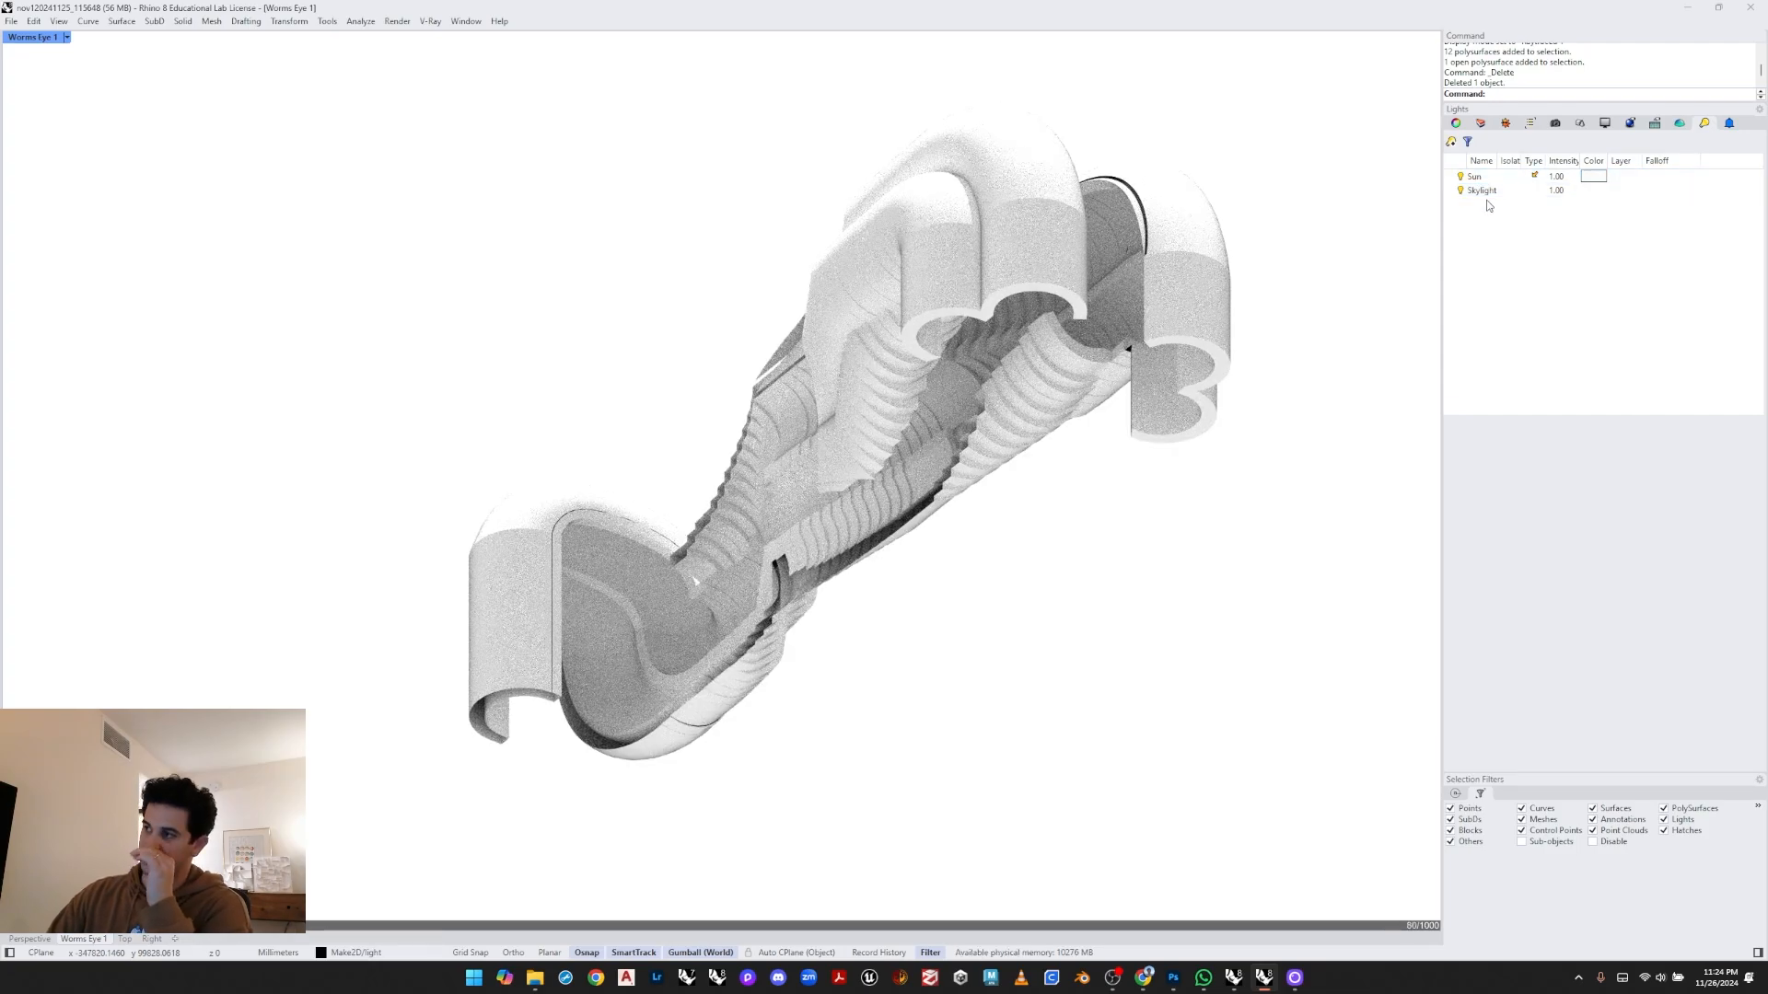
- Set the Skylight intensity to 0.2 and the Sun intensity to 0.8
{"action": "left_click", "coordinate": [1562, 194]}
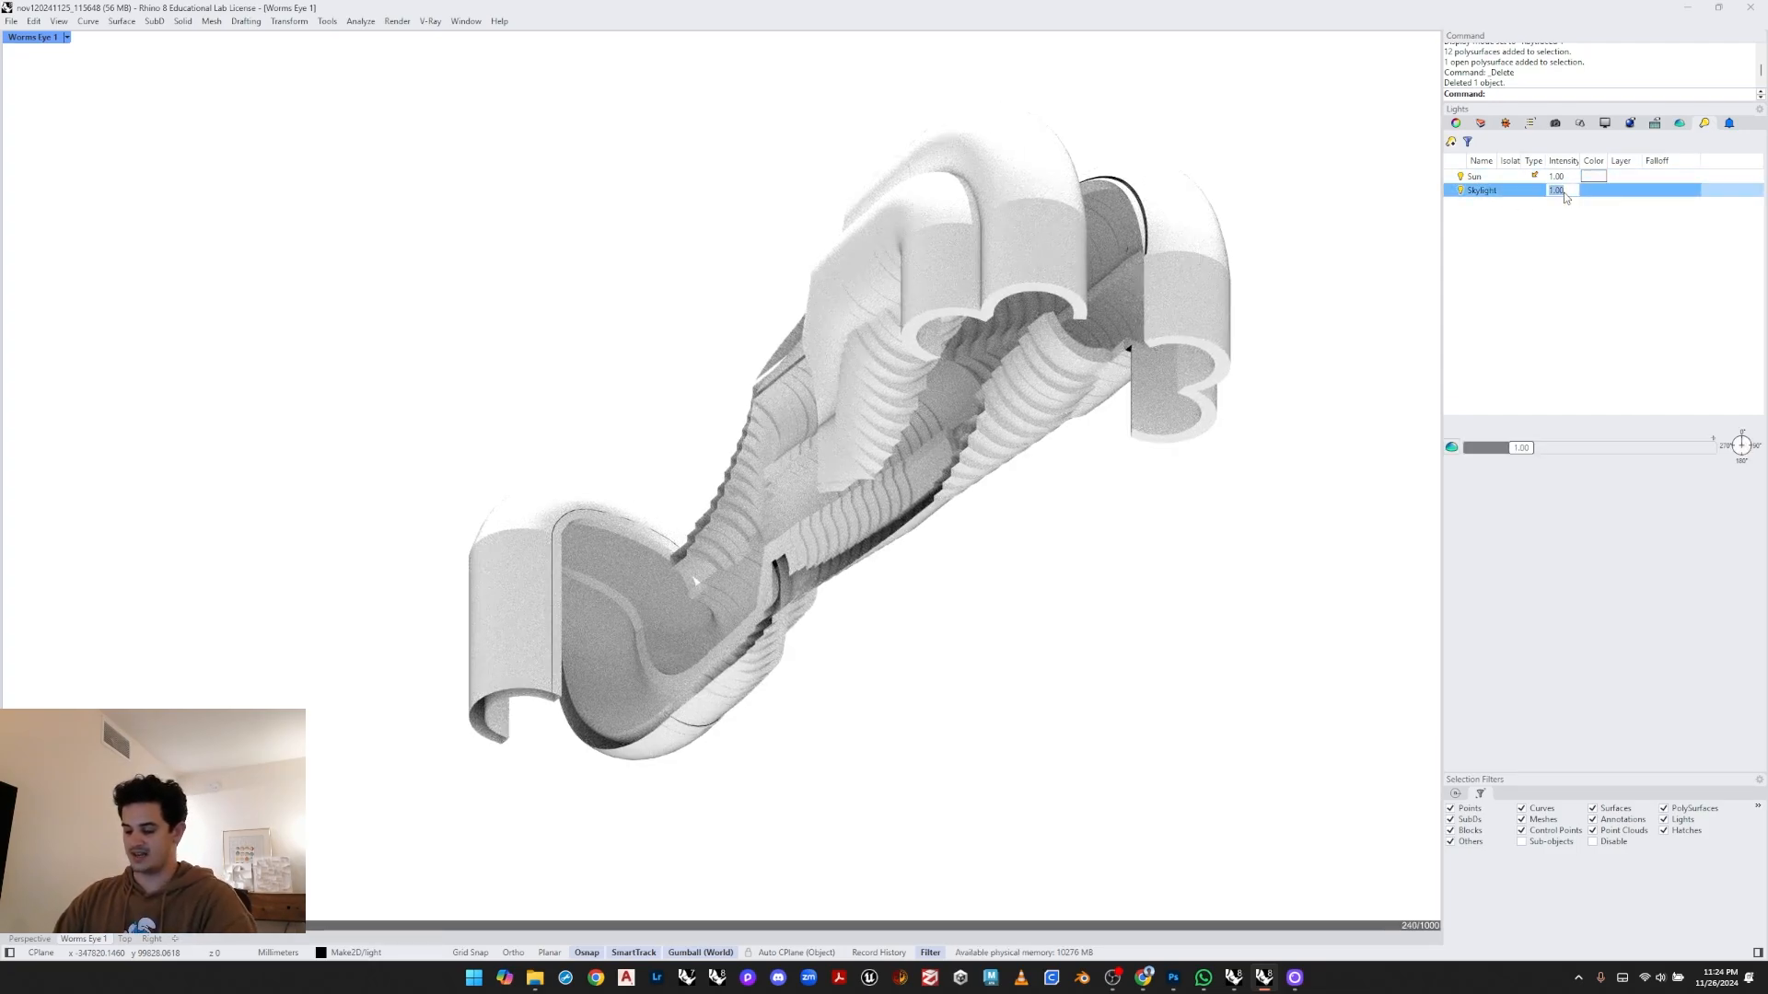
{"action": "type", "text": "0.2"}
{"action": "key", "text": "Return"}
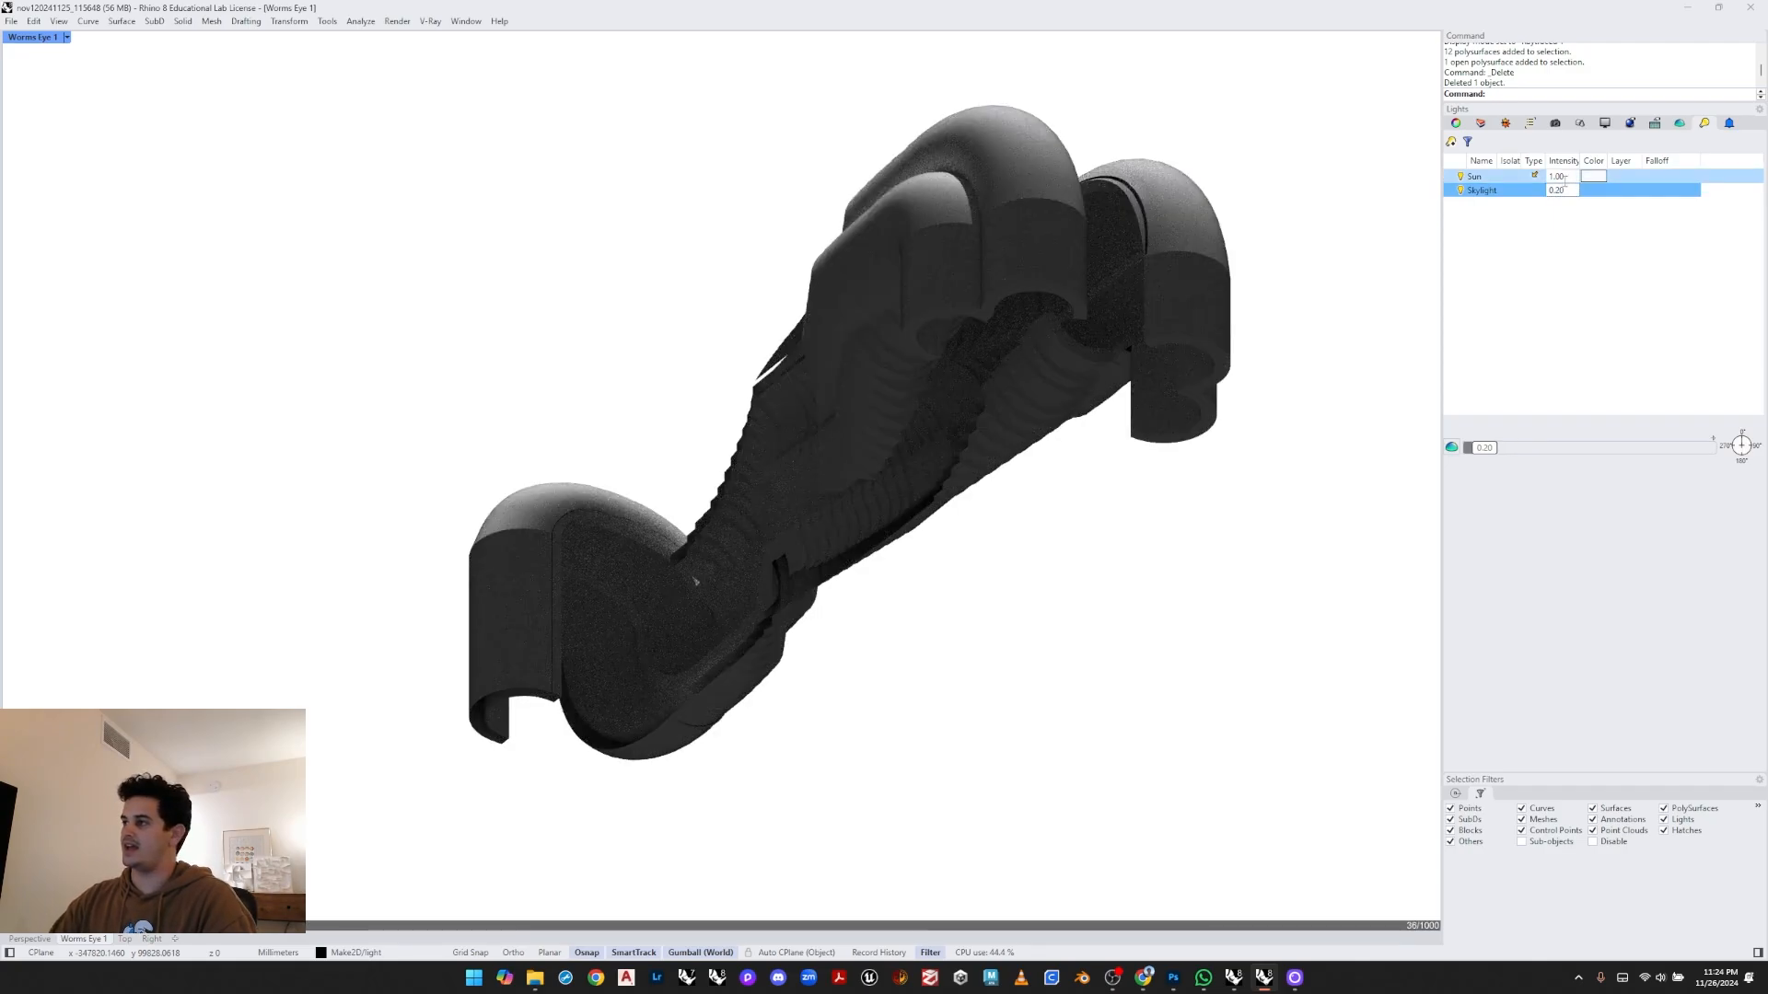
{"action": "left_click", "coordinate": [1562, 176]}
{"action": "type", "text": "0.8"}
{"action": "key", "text": "Return"}
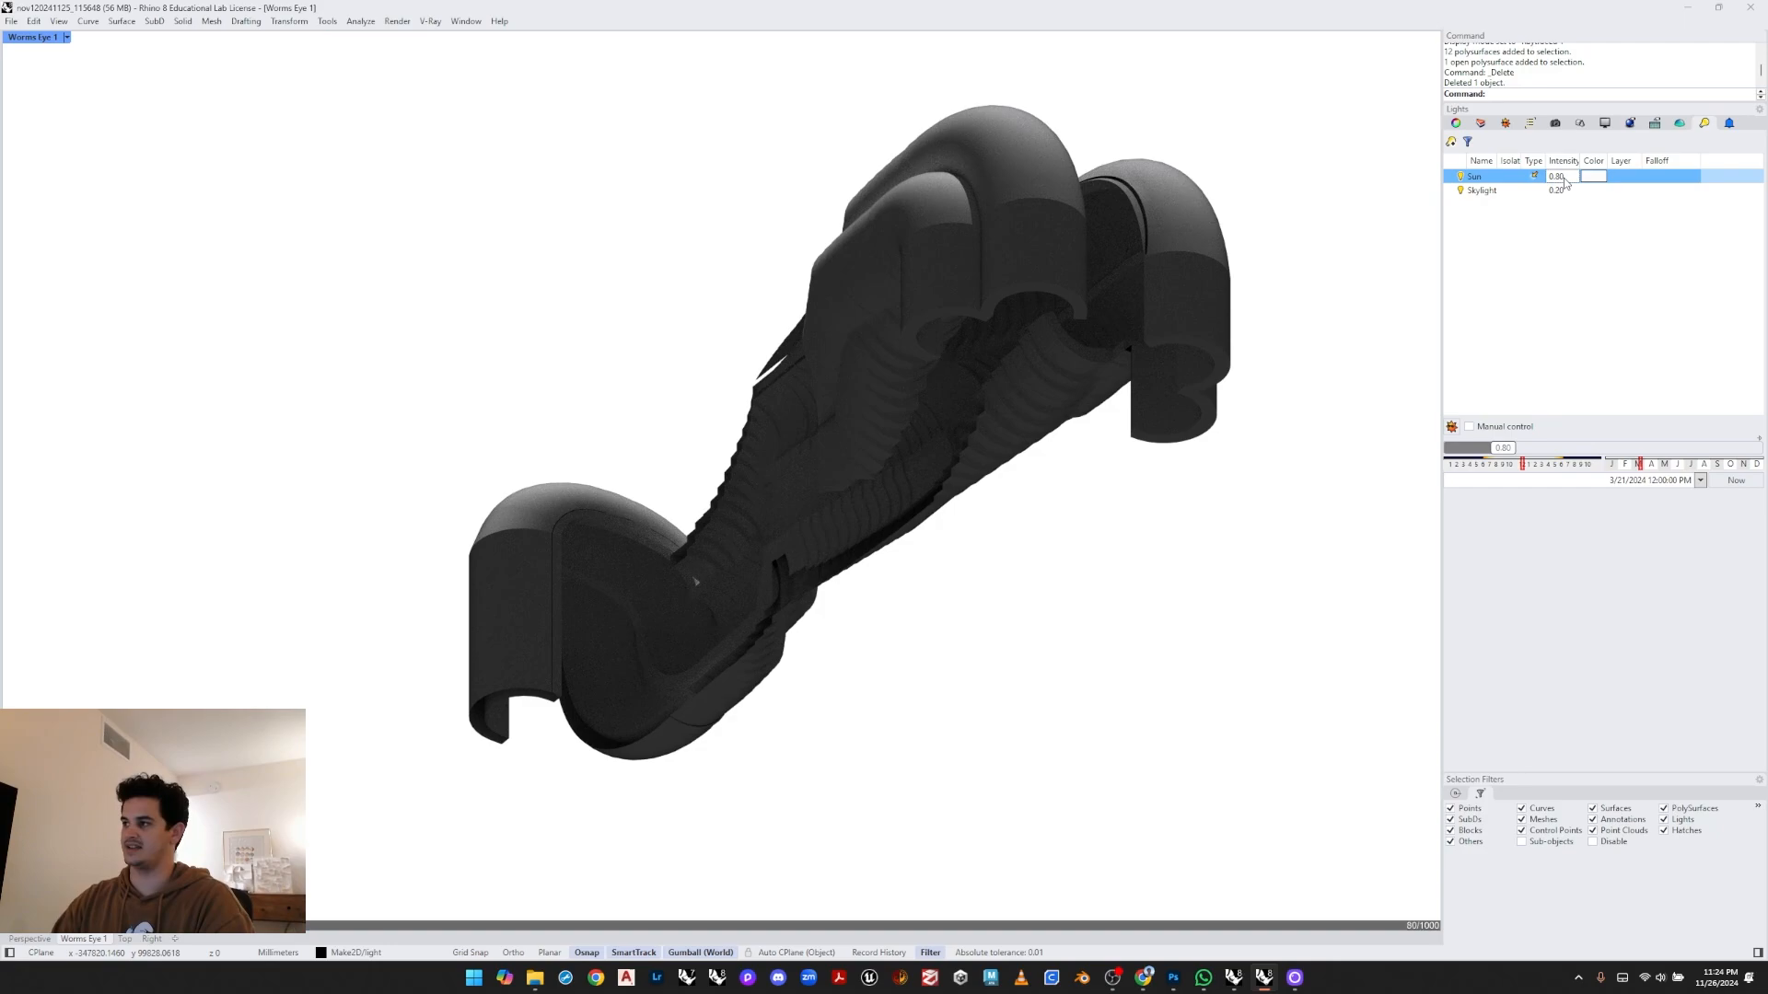
- Enable manual control of the sun's position in the Sun settings
{"action": "left_click", "coordinate": [1502, 168]}
{"action": "left_click", "coordinate": [1505, 122]}
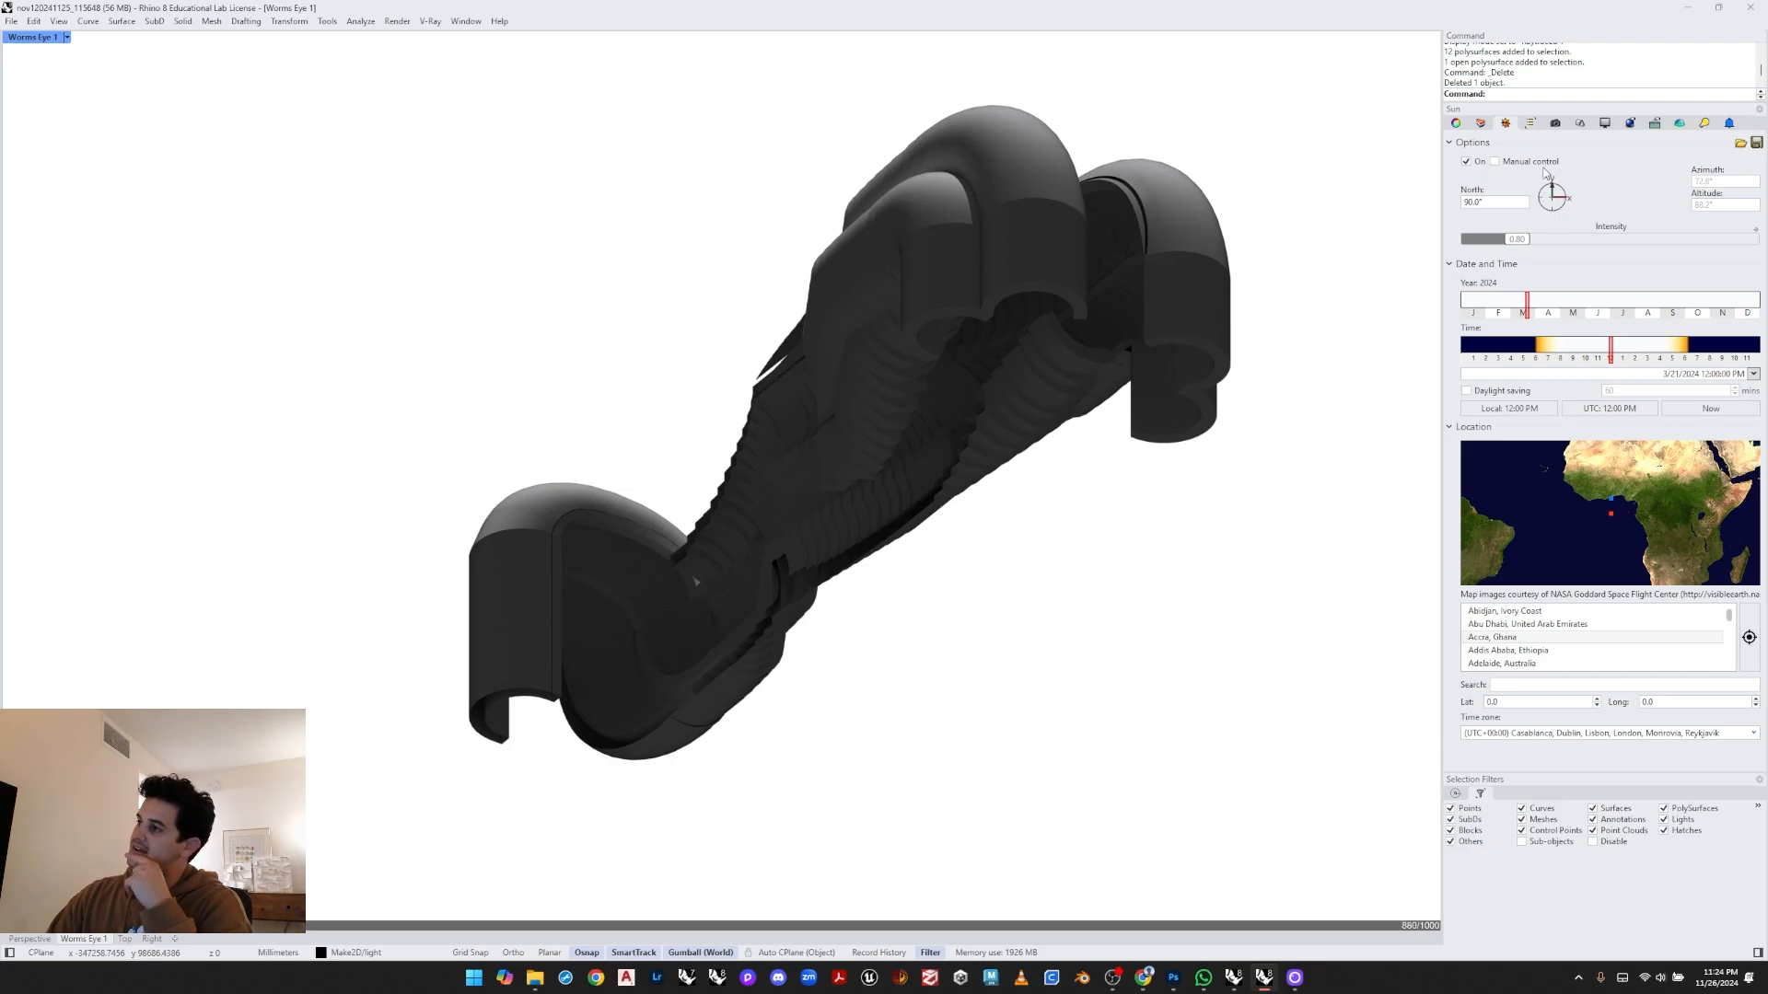
{"action": "left_click", "coordinate": [1495, 162]}
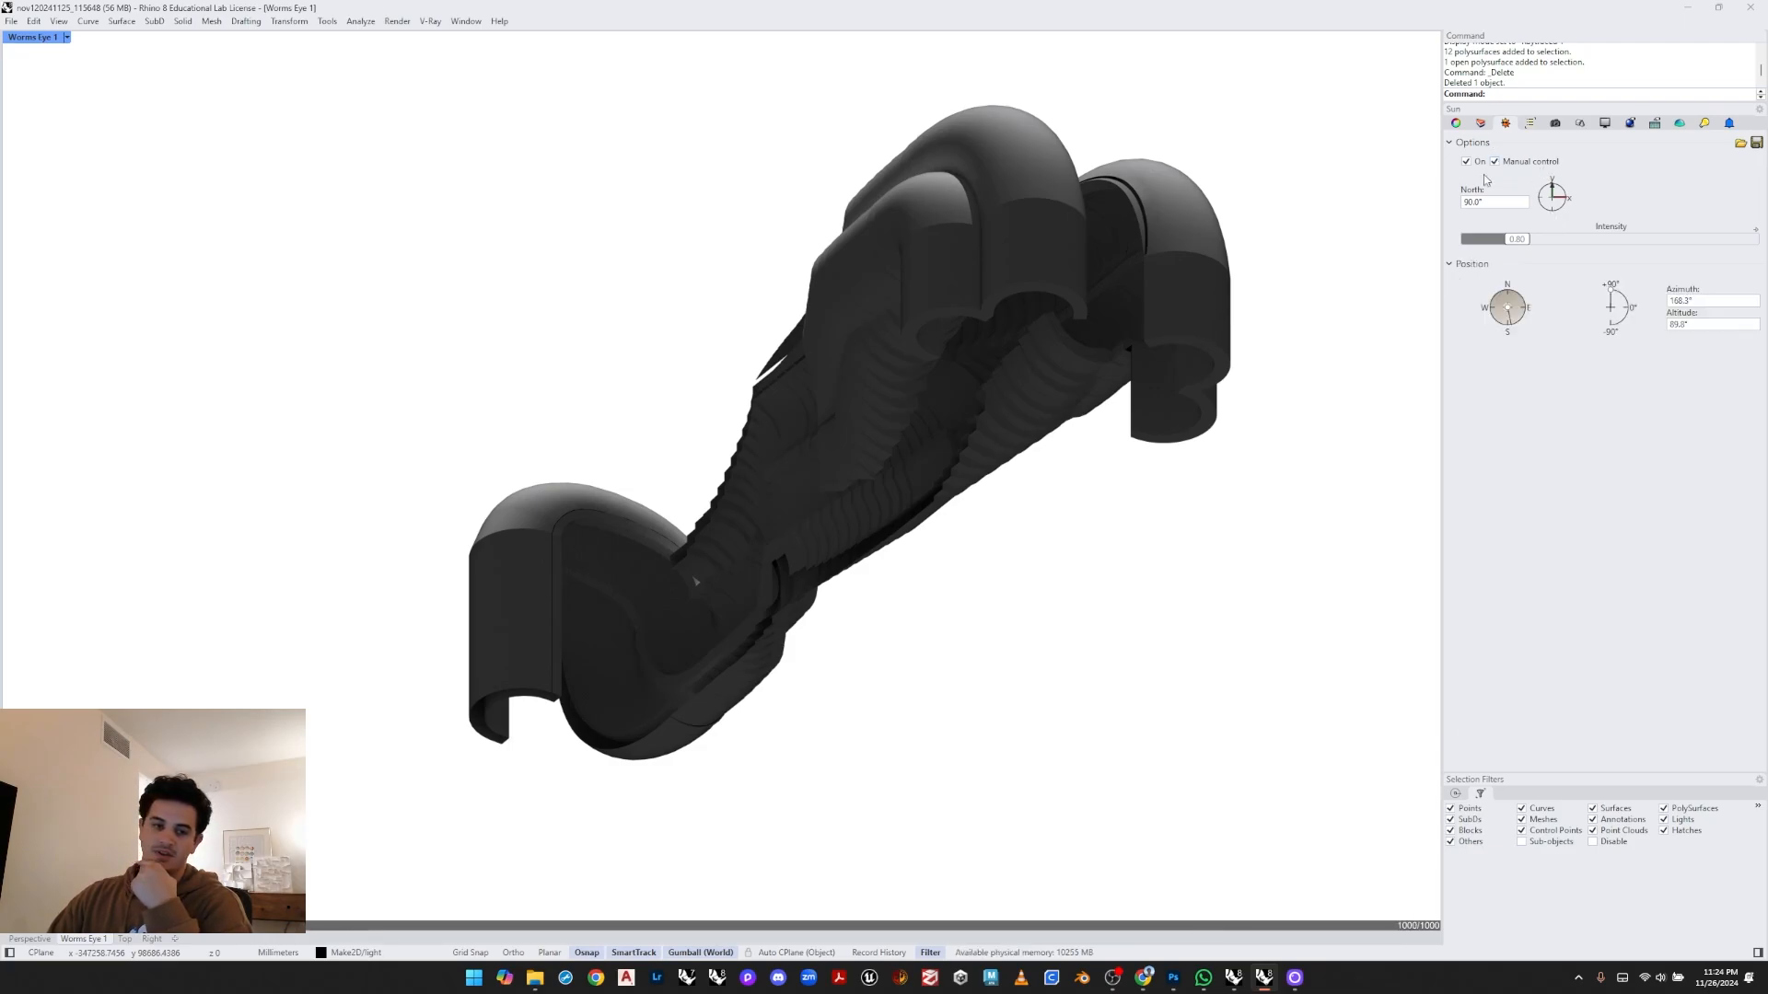
- Rotate the sun's north direction to about 42.7° and raise its altitude to about 57.5°
{"action": "left_click_drag", "start_coordinate": [1567, 196], "coordinate": [1562, 214]}
{"action": "mouse_move", "coordinate": [1610, 292]}
{"action": "left_mouse_down"}
{"action": "mouse_move", "coordinate": [1625, 324]}
{"action": "mouse_move", "coordinate": [1619, 292]}
{"action": "left_mouse_up"}
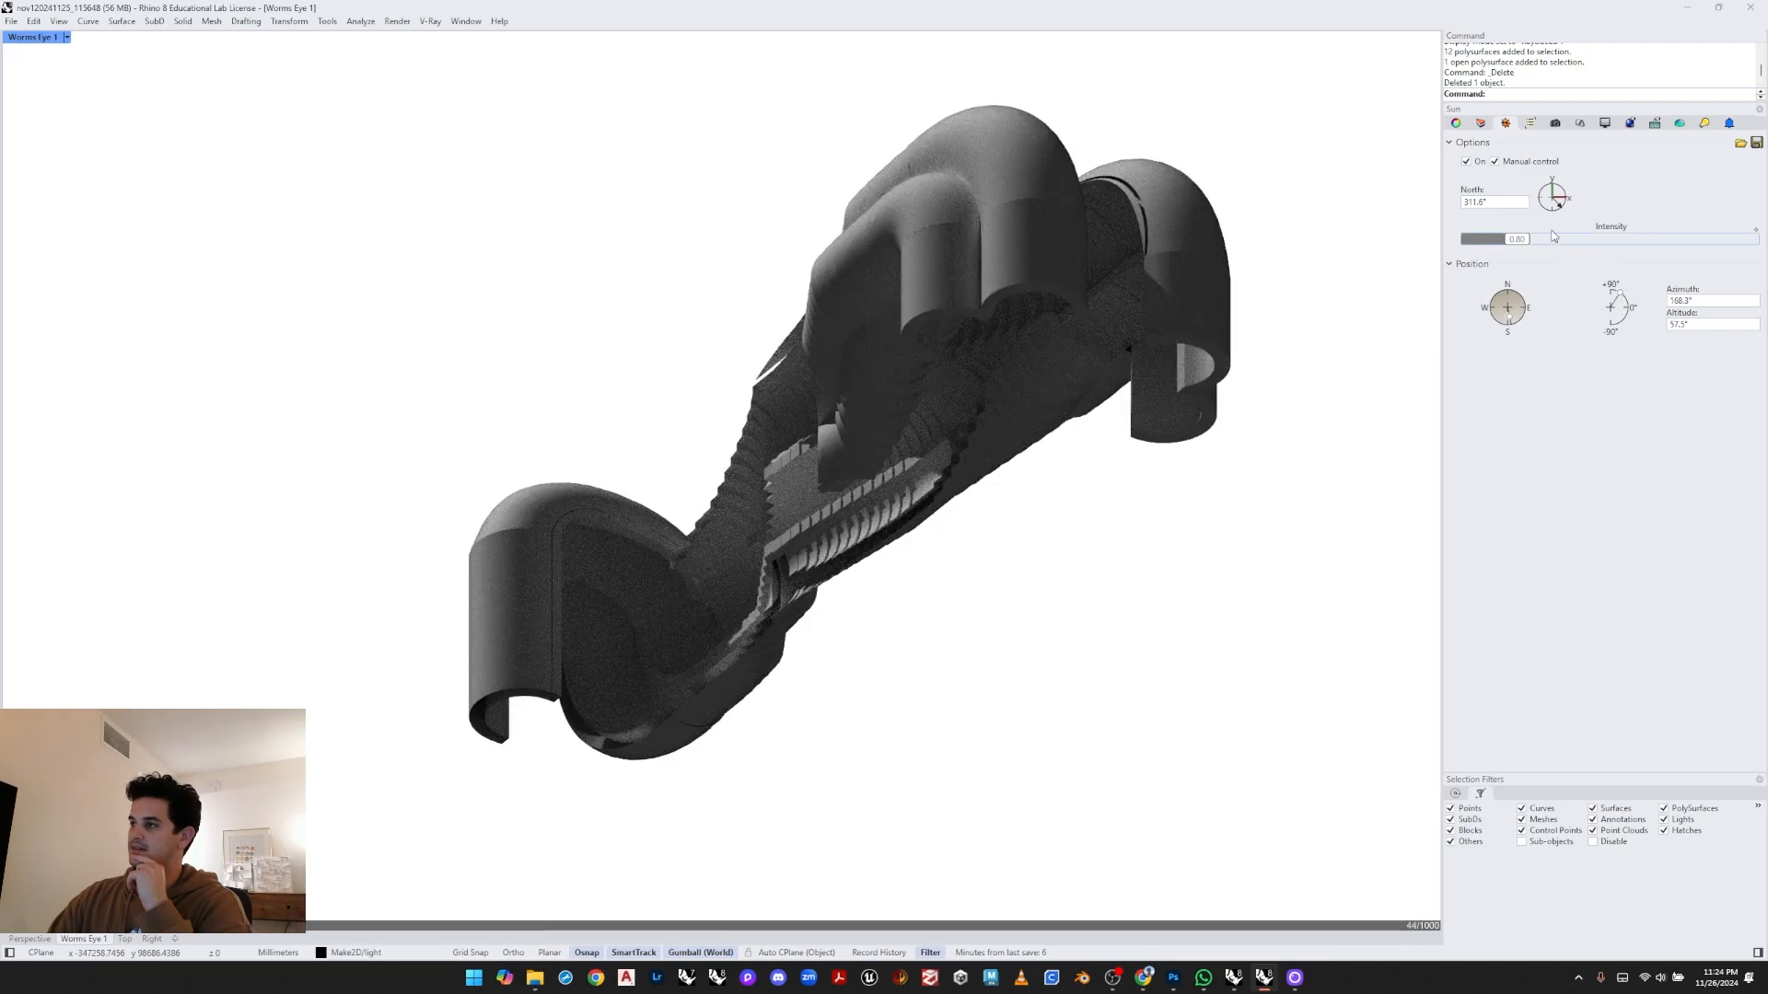
{"action": "mouse_move", "coordinate": [1557, 205]}
{"action": "left_mouse_down"}
{"action": "mouse_move", "coordinate": [1547, 192]}
{"action": "mouse_move", "coordinate": [1568, 199]}
{"action": "mouse_move", "coordinate": [1543, 214]}
{"action": "left_mouse_up"}
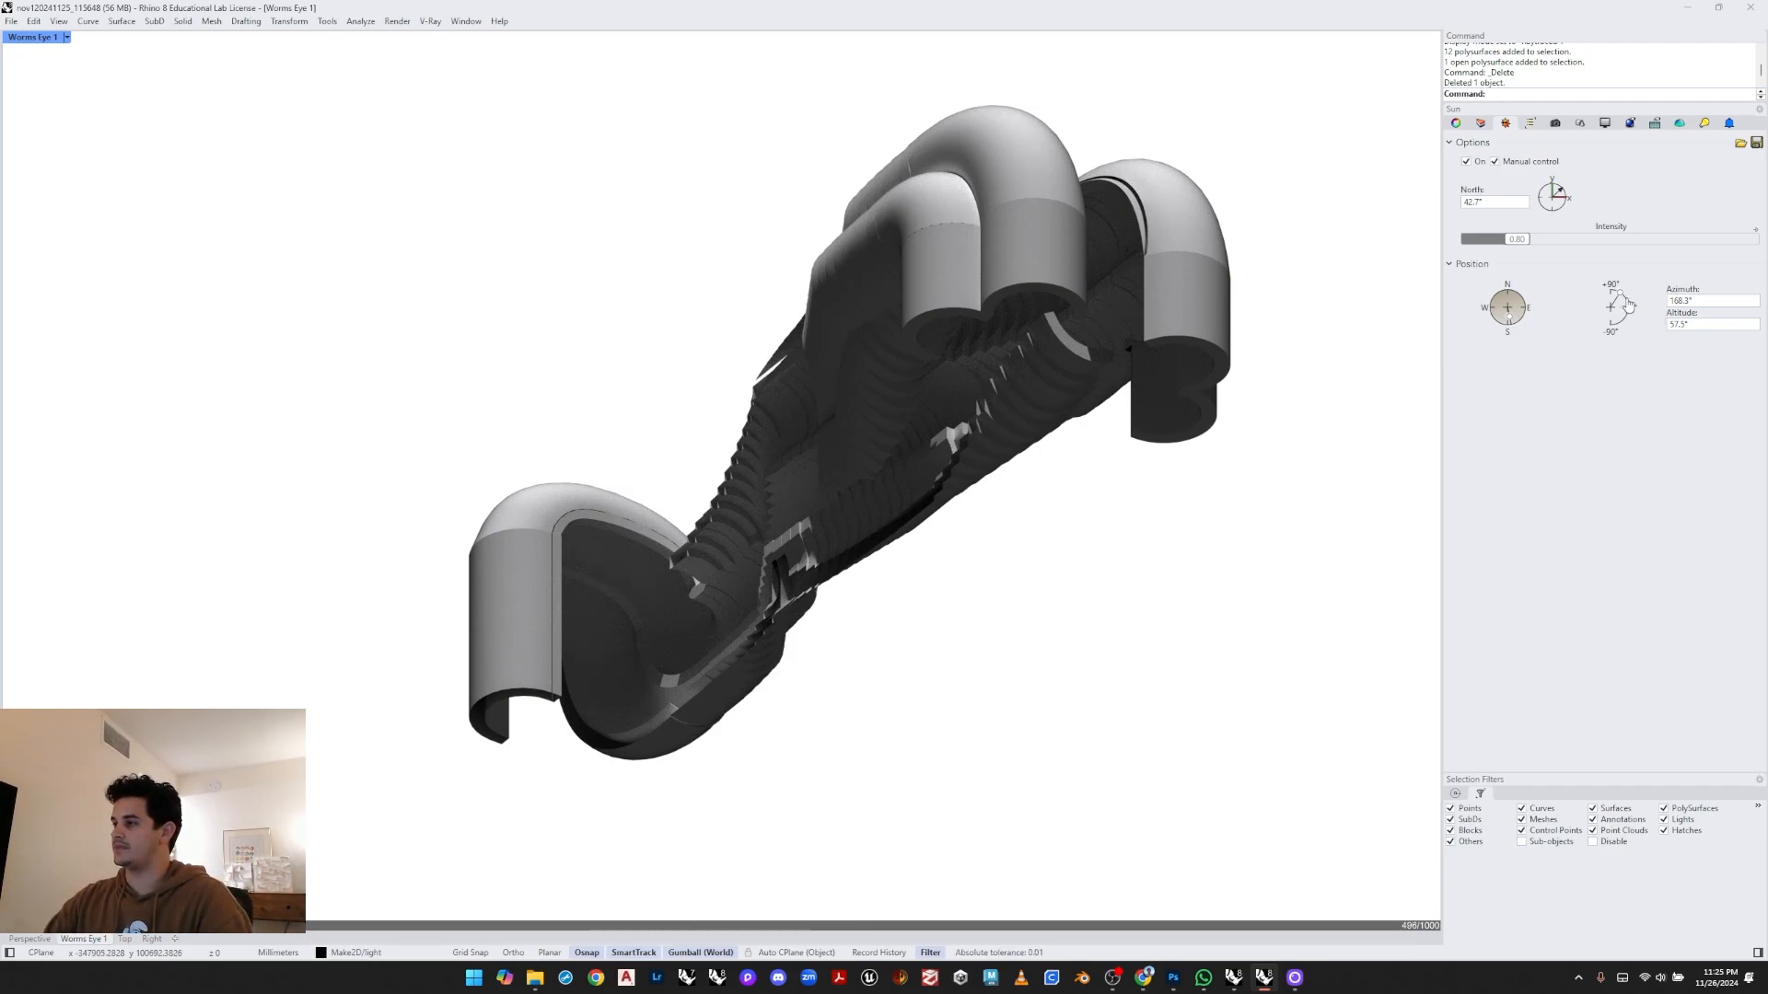
- Reposition the sun by trying several azimuth and altitude settings, ending at about 181.8° azimuth and 51.5° altitude
{"action": "left_click", "coordinate": [1493, 306]}
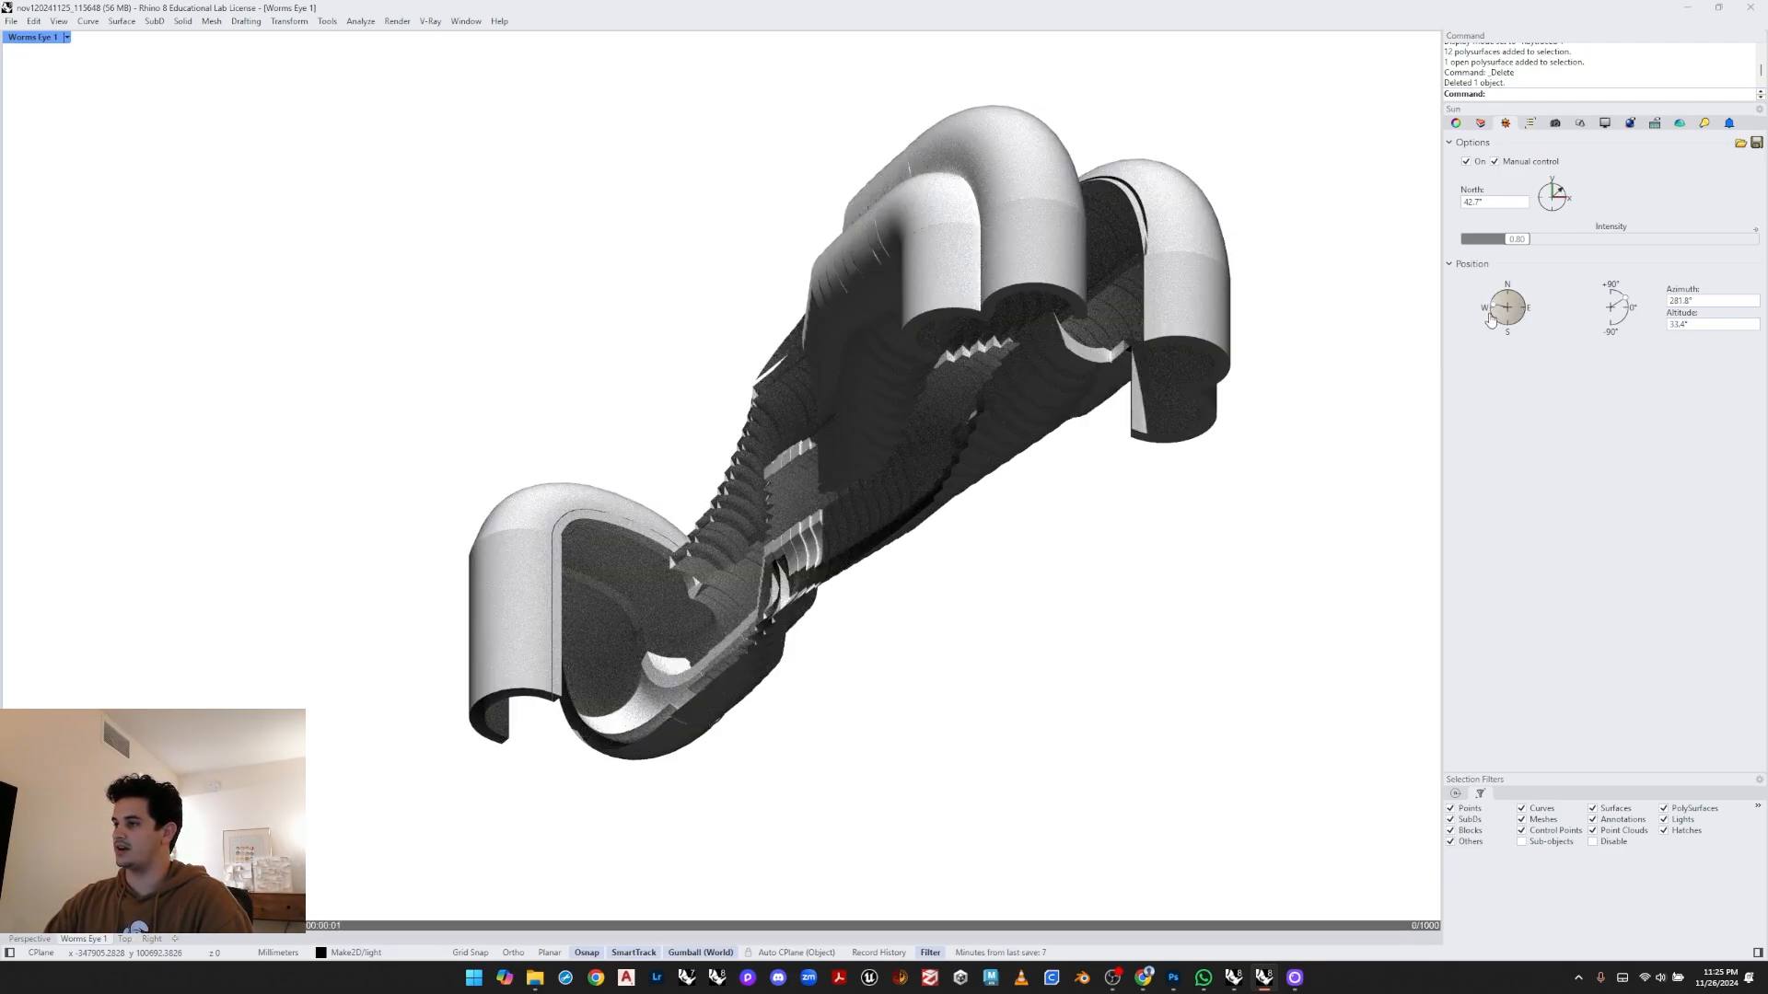
{"action": "left_click", "coordinate": [1499, 299]}
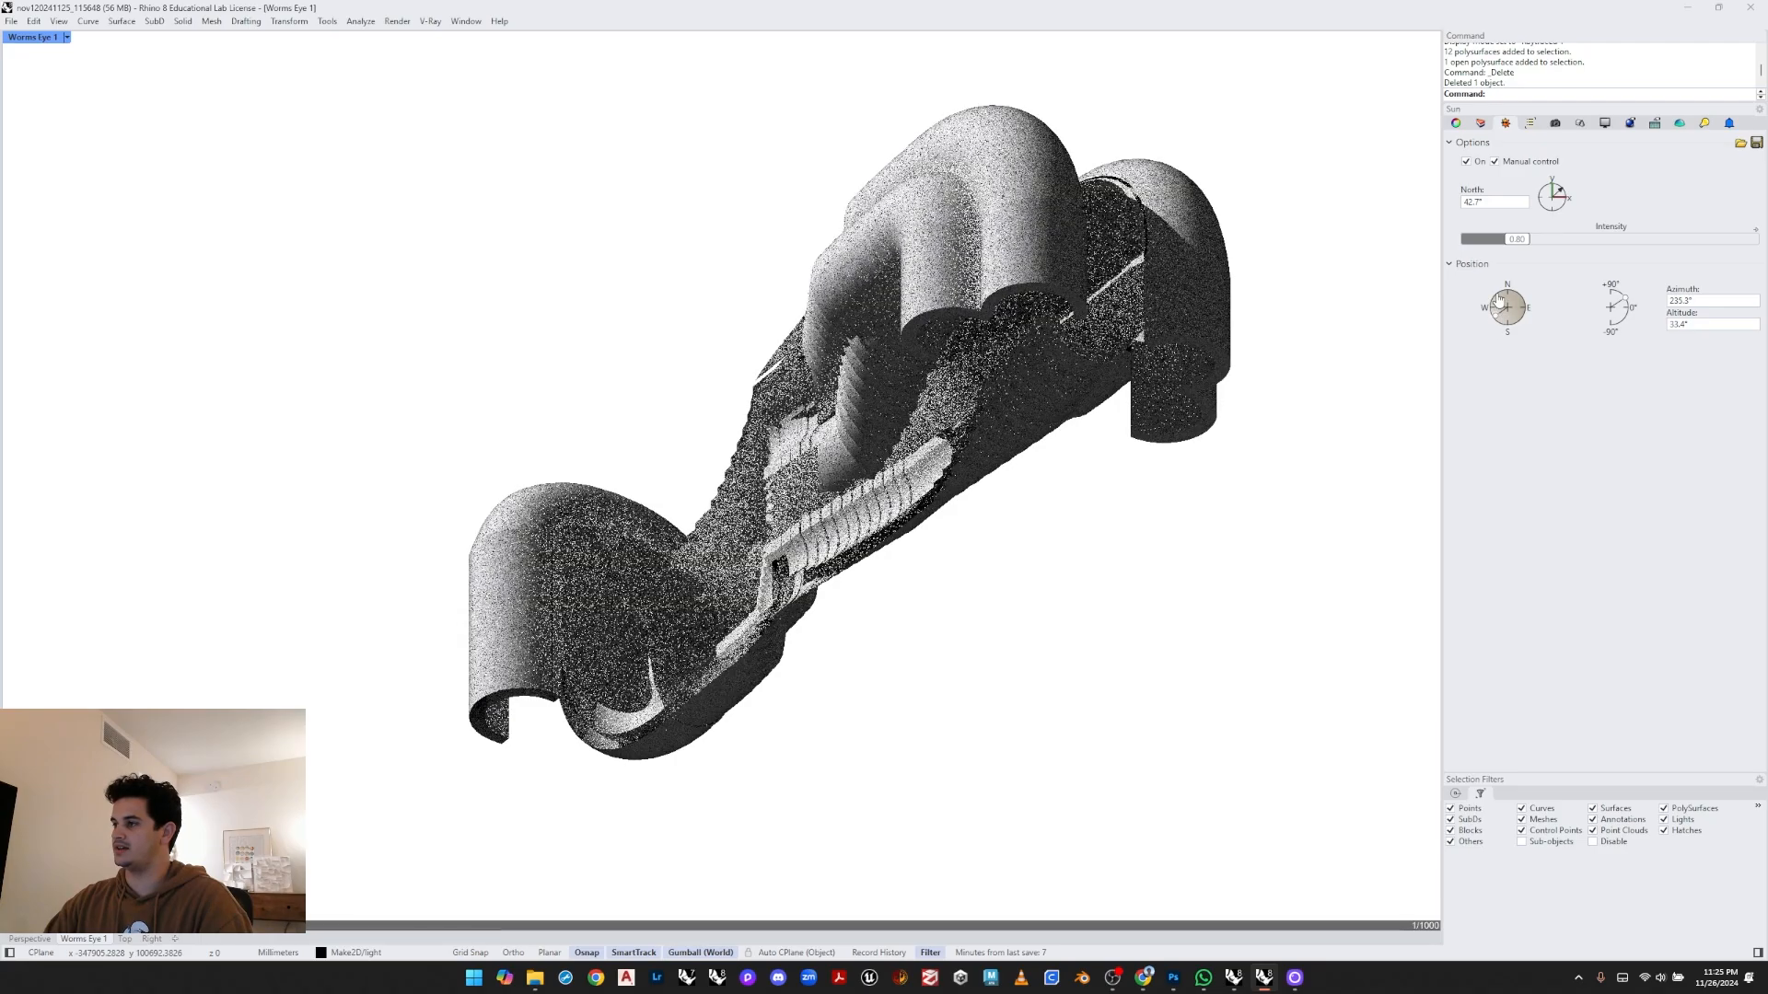
{"action": "left_click", "coordinate": [1515, 302]}
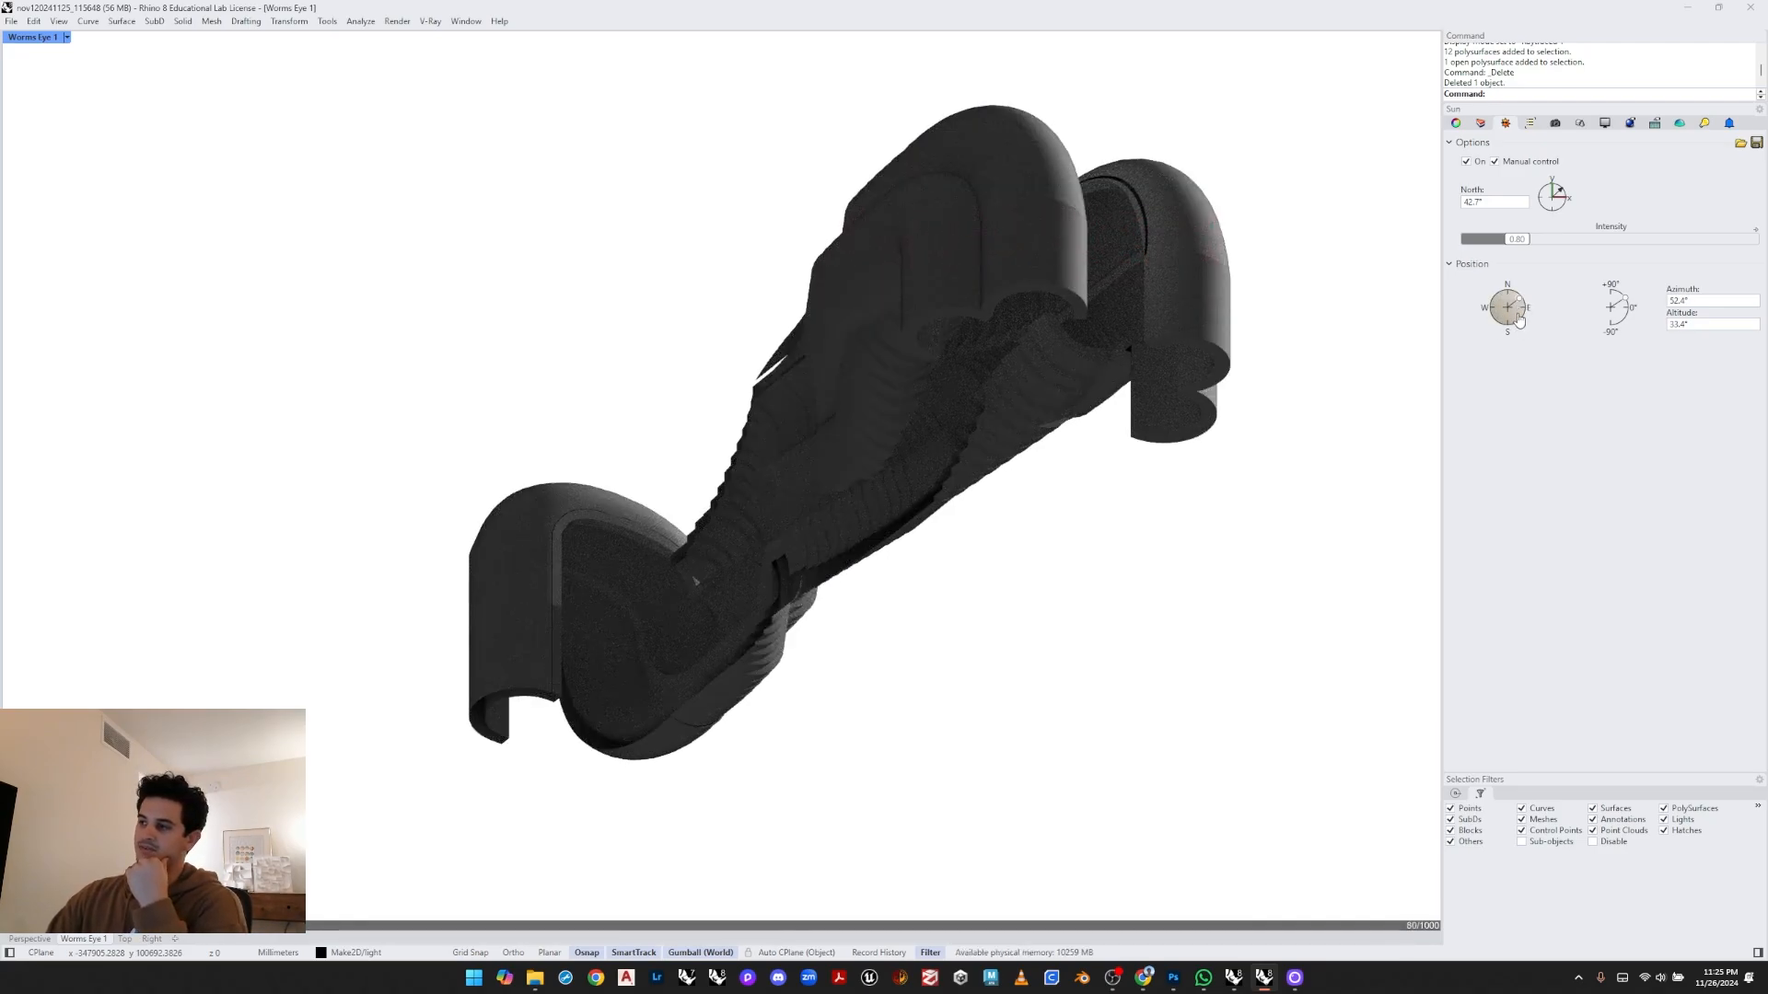
{"action": "left_click", "coordinate": [1501, 301]}
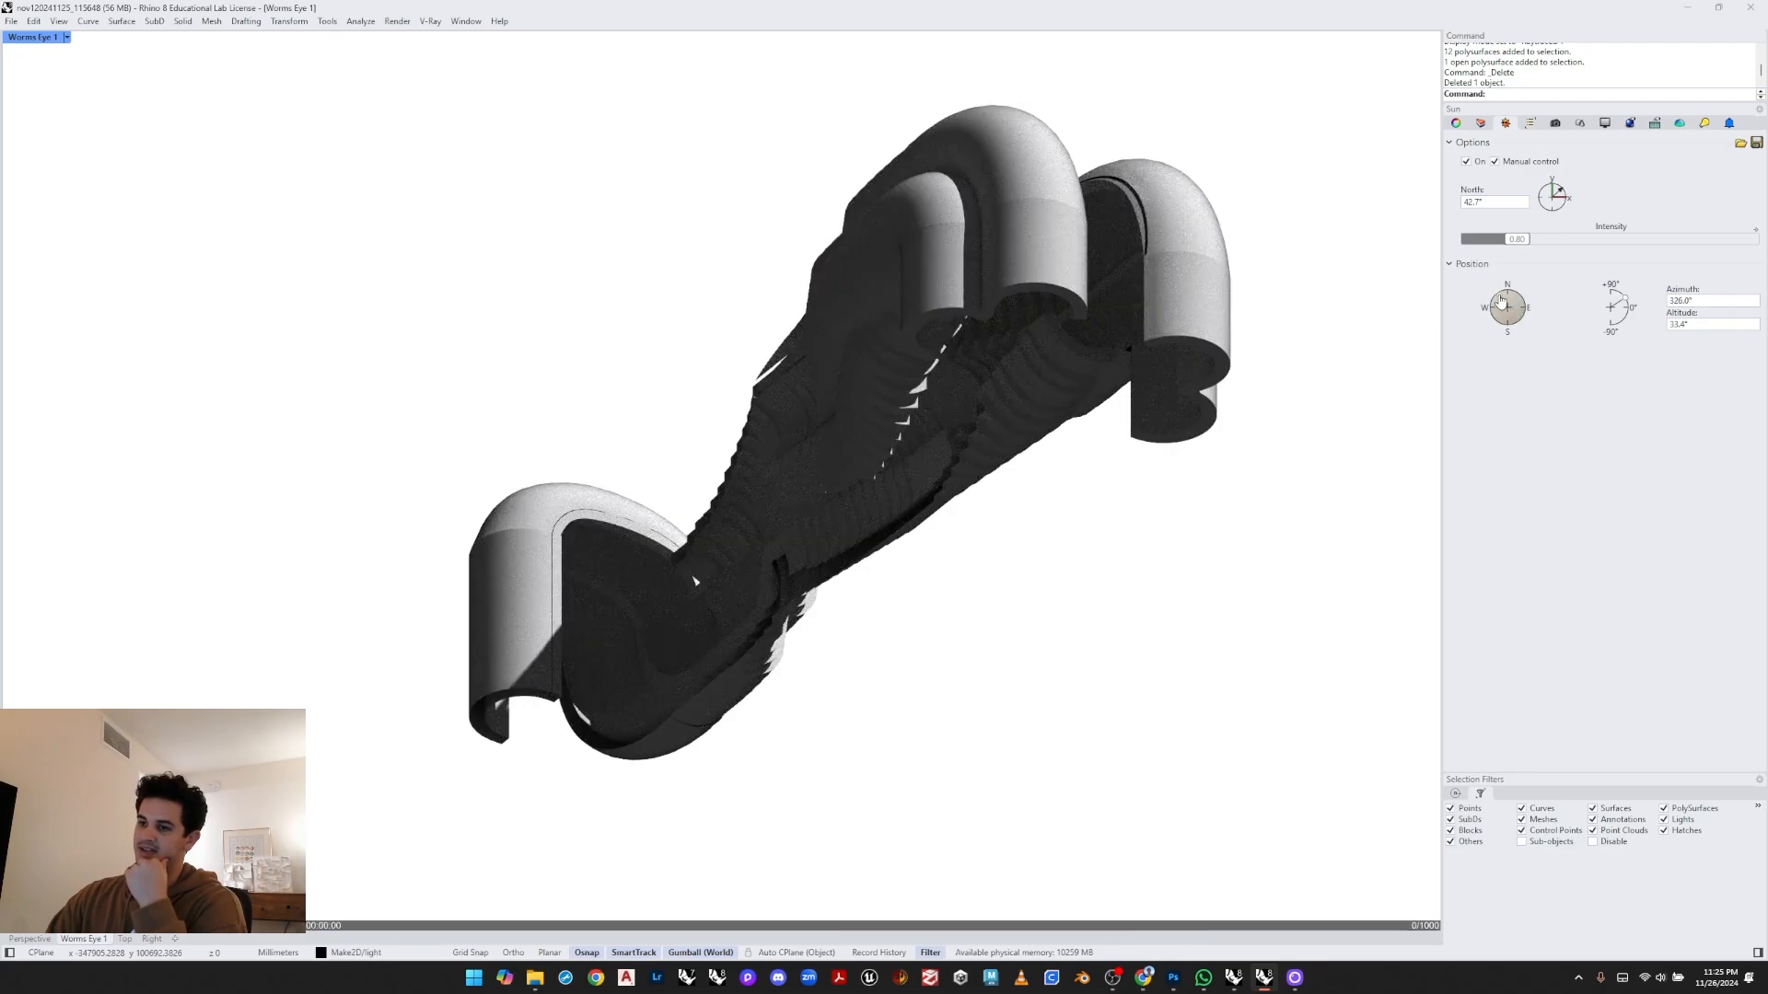
{"action": "left_click", "coordinate": [1617, 295]}
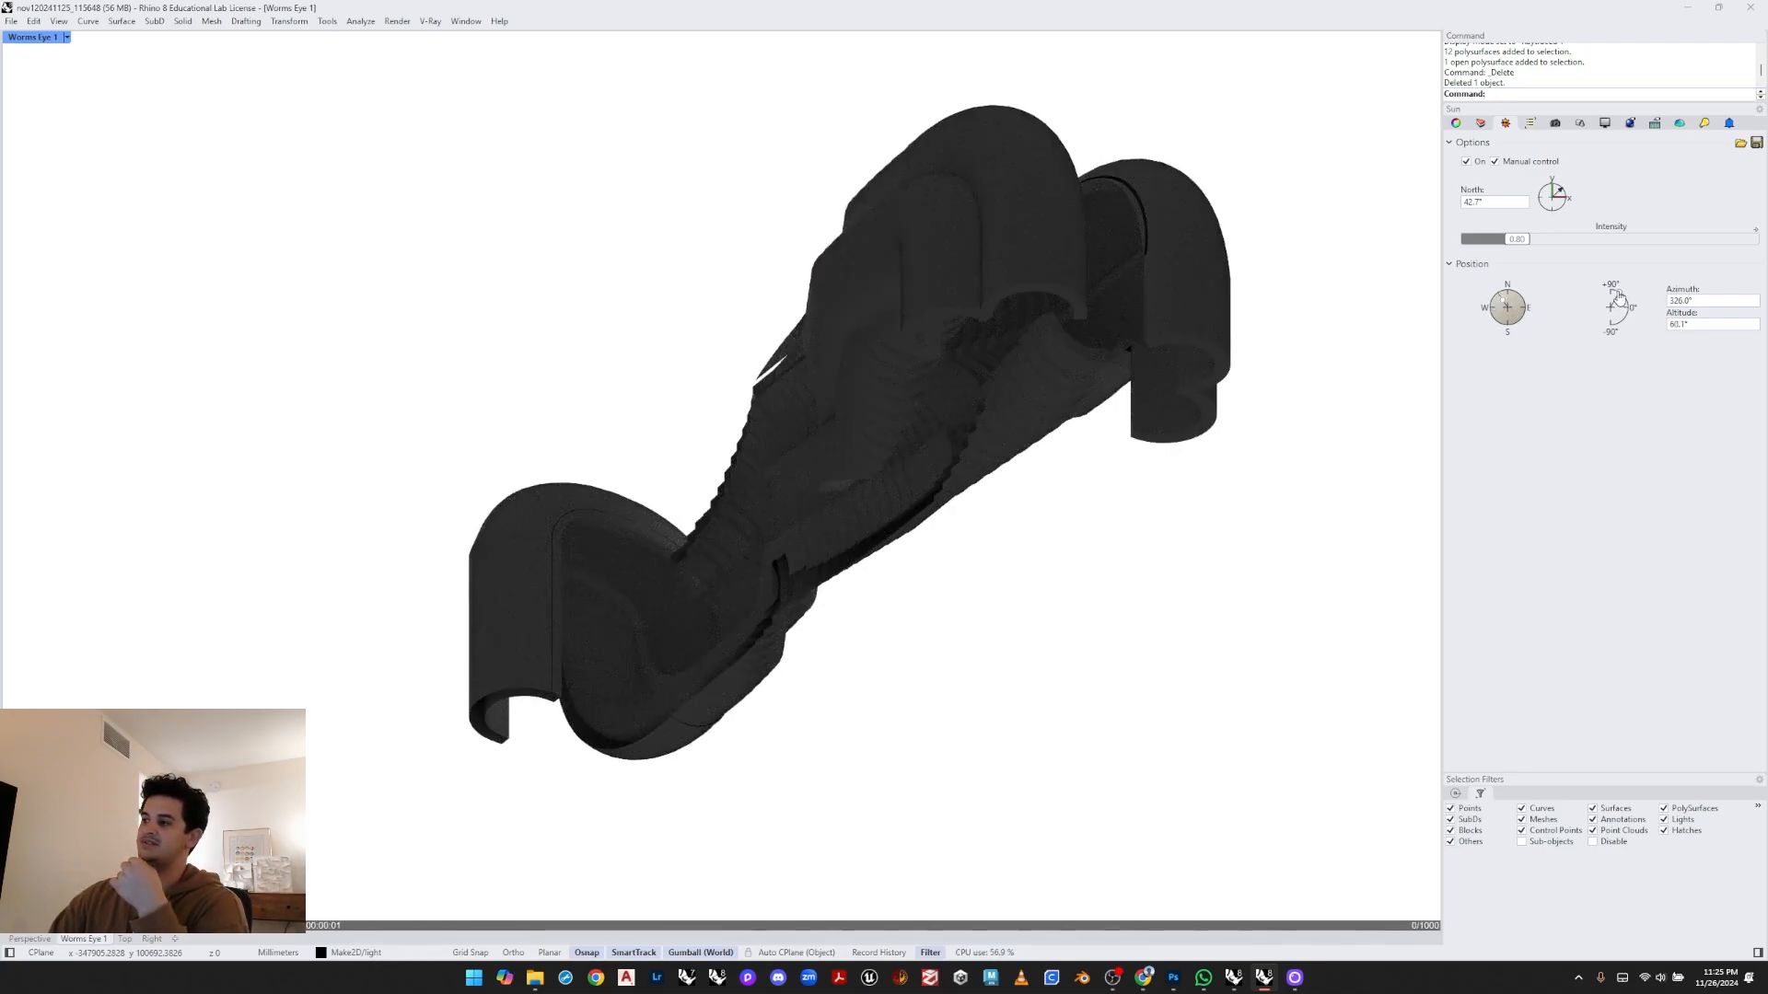
{"action": "left_click", "coordinate": [1523, 308]}
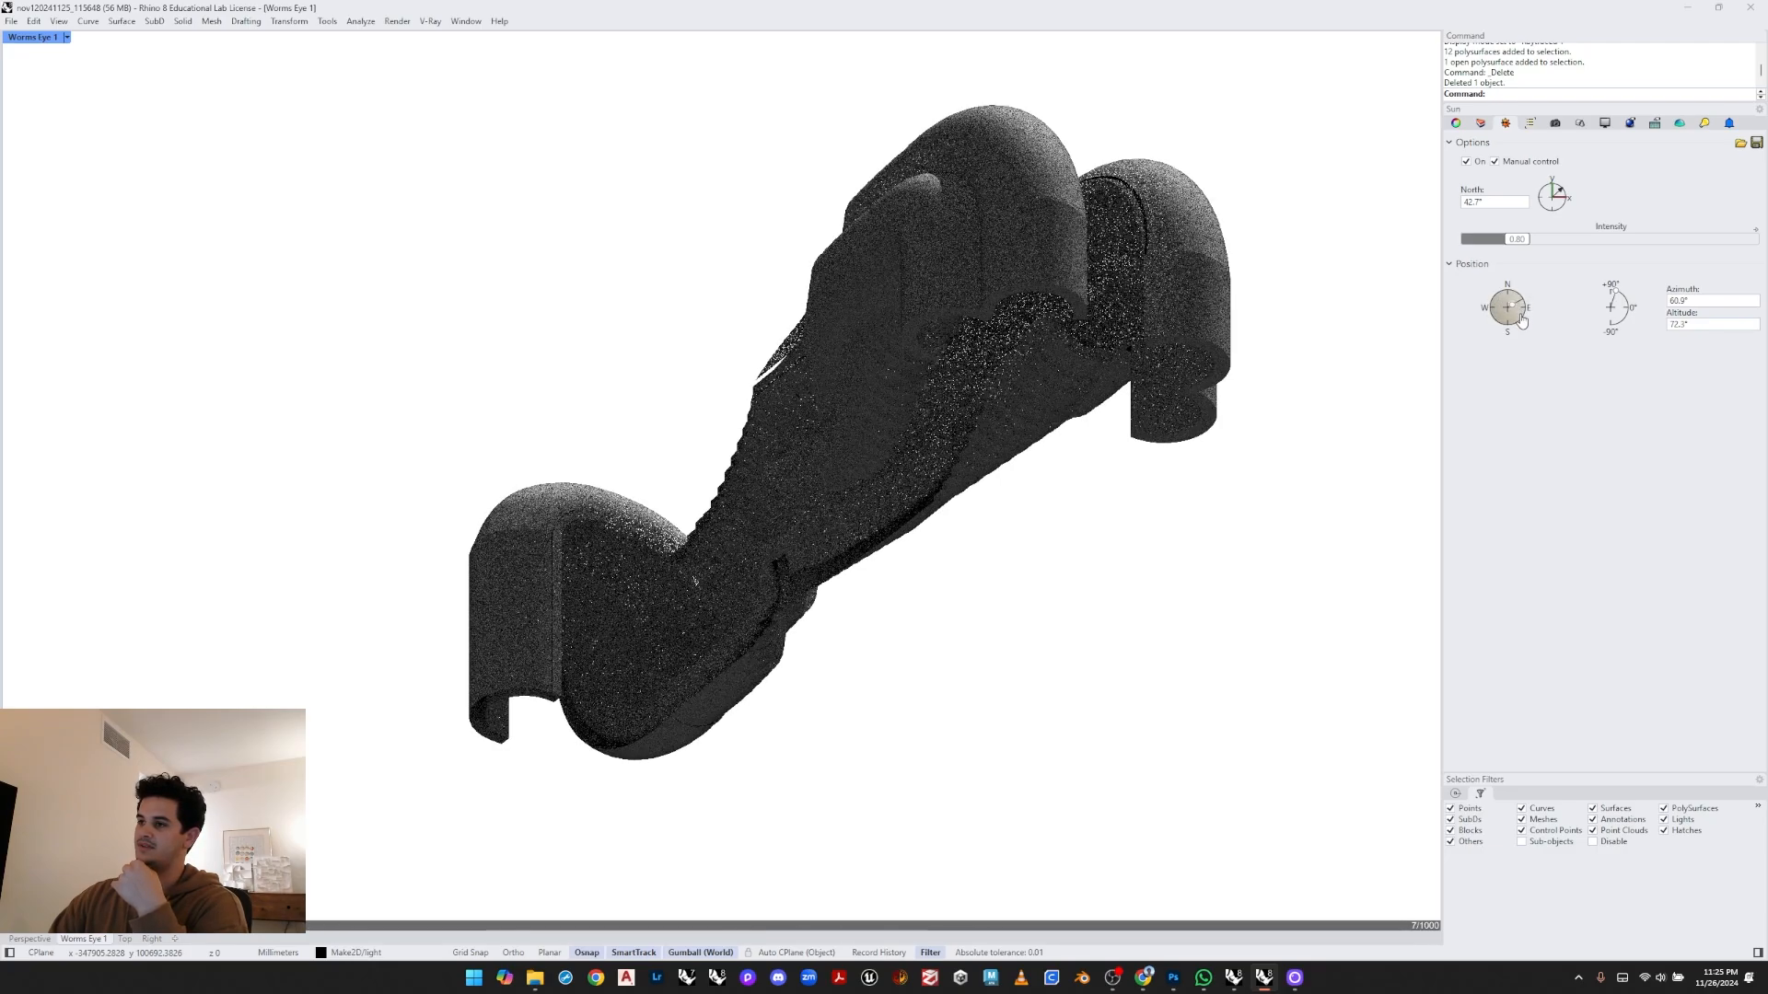
{"action": "left_click", "coordinate": [1515, 327]}
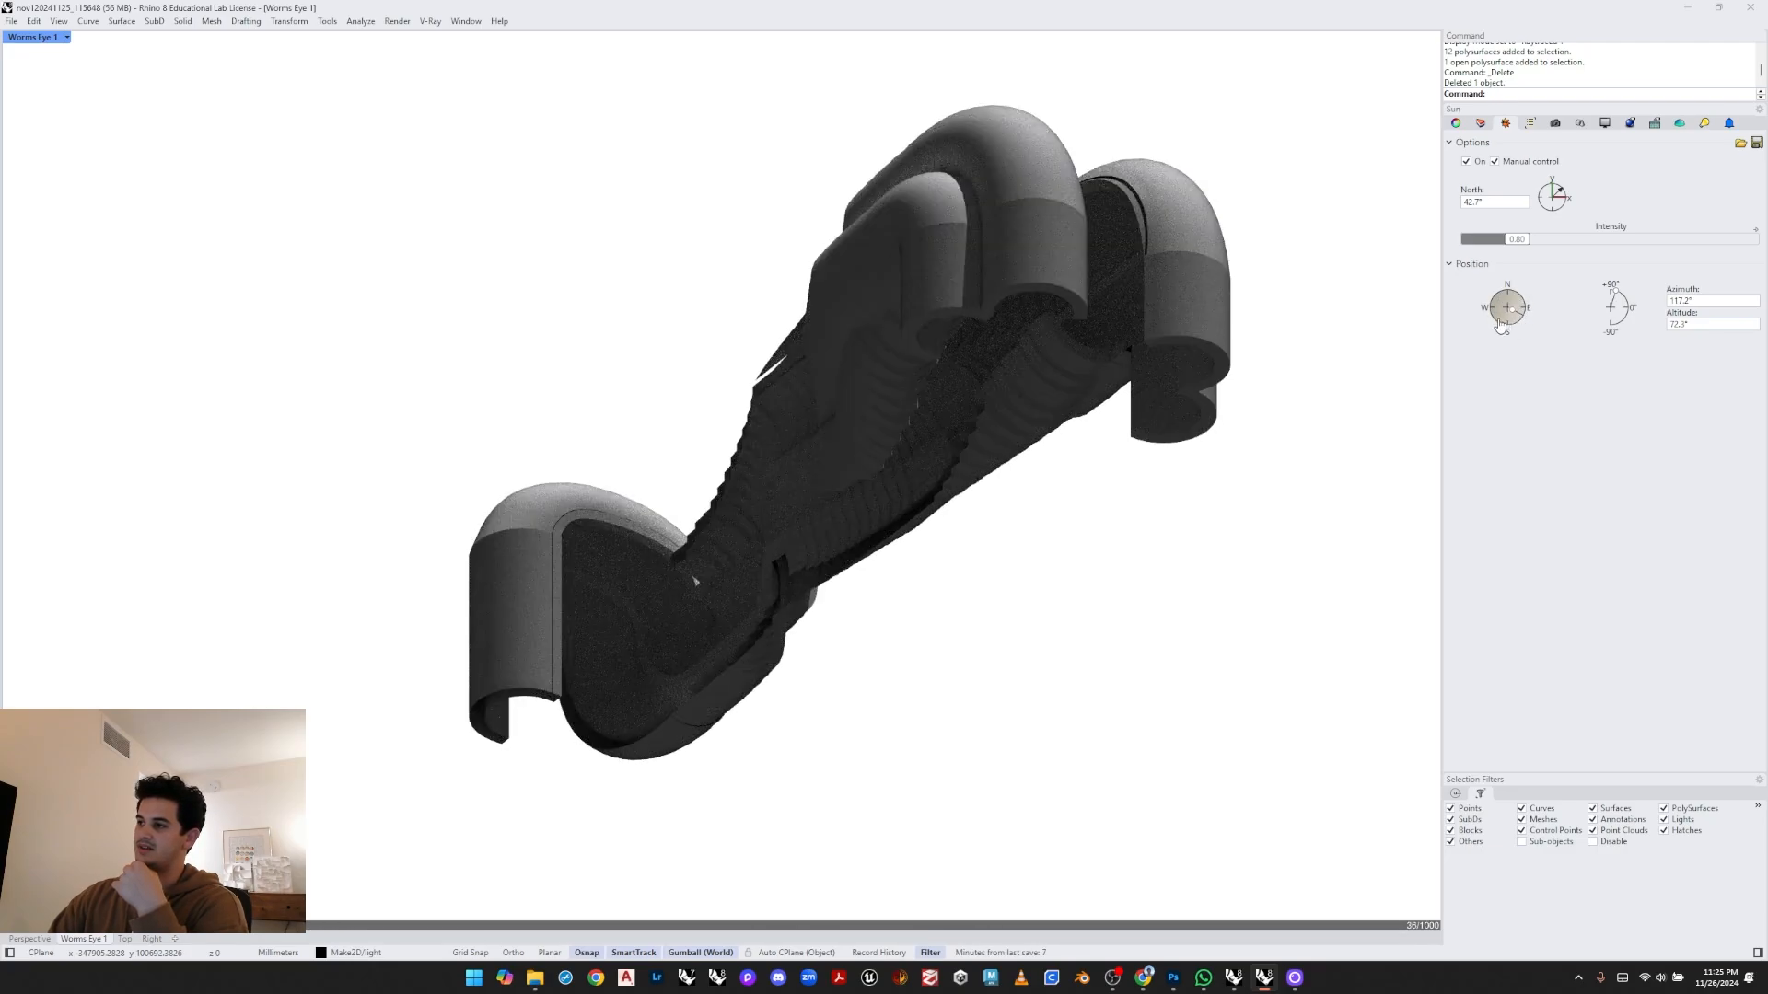
{"action": "left_click", "coordinate": [1496, 321]}
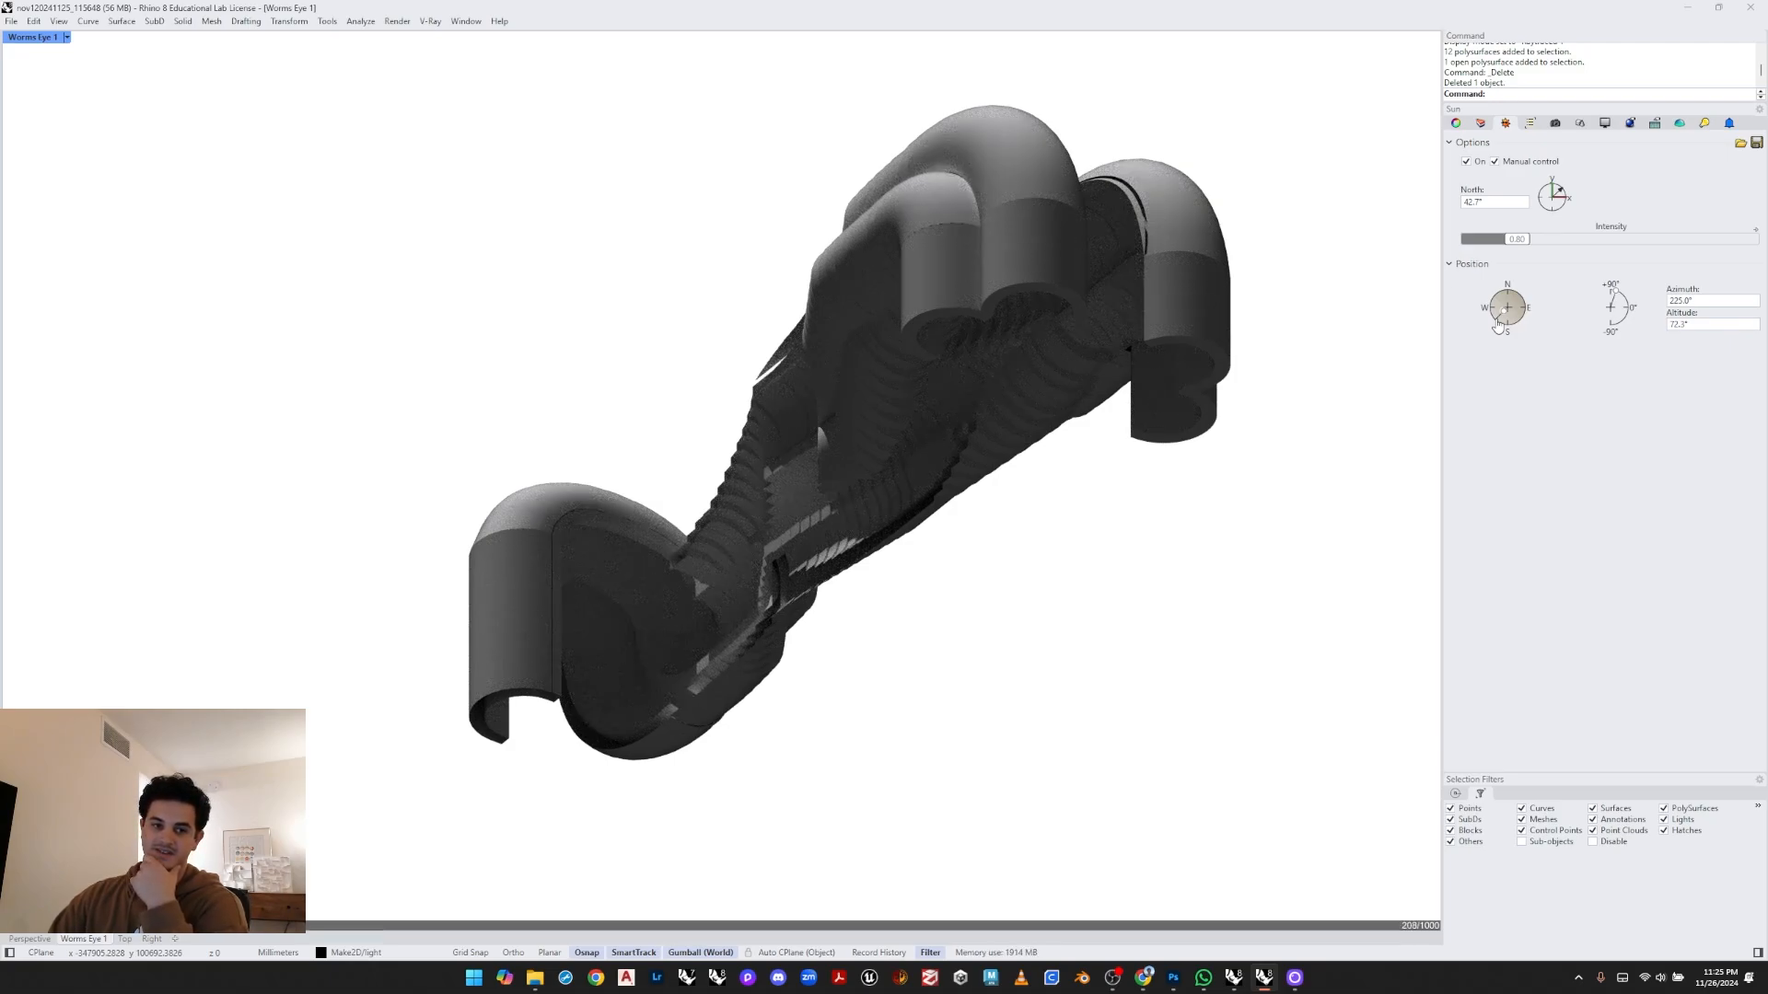
{"action": "left_click", "coordinate": [1630, 304]}
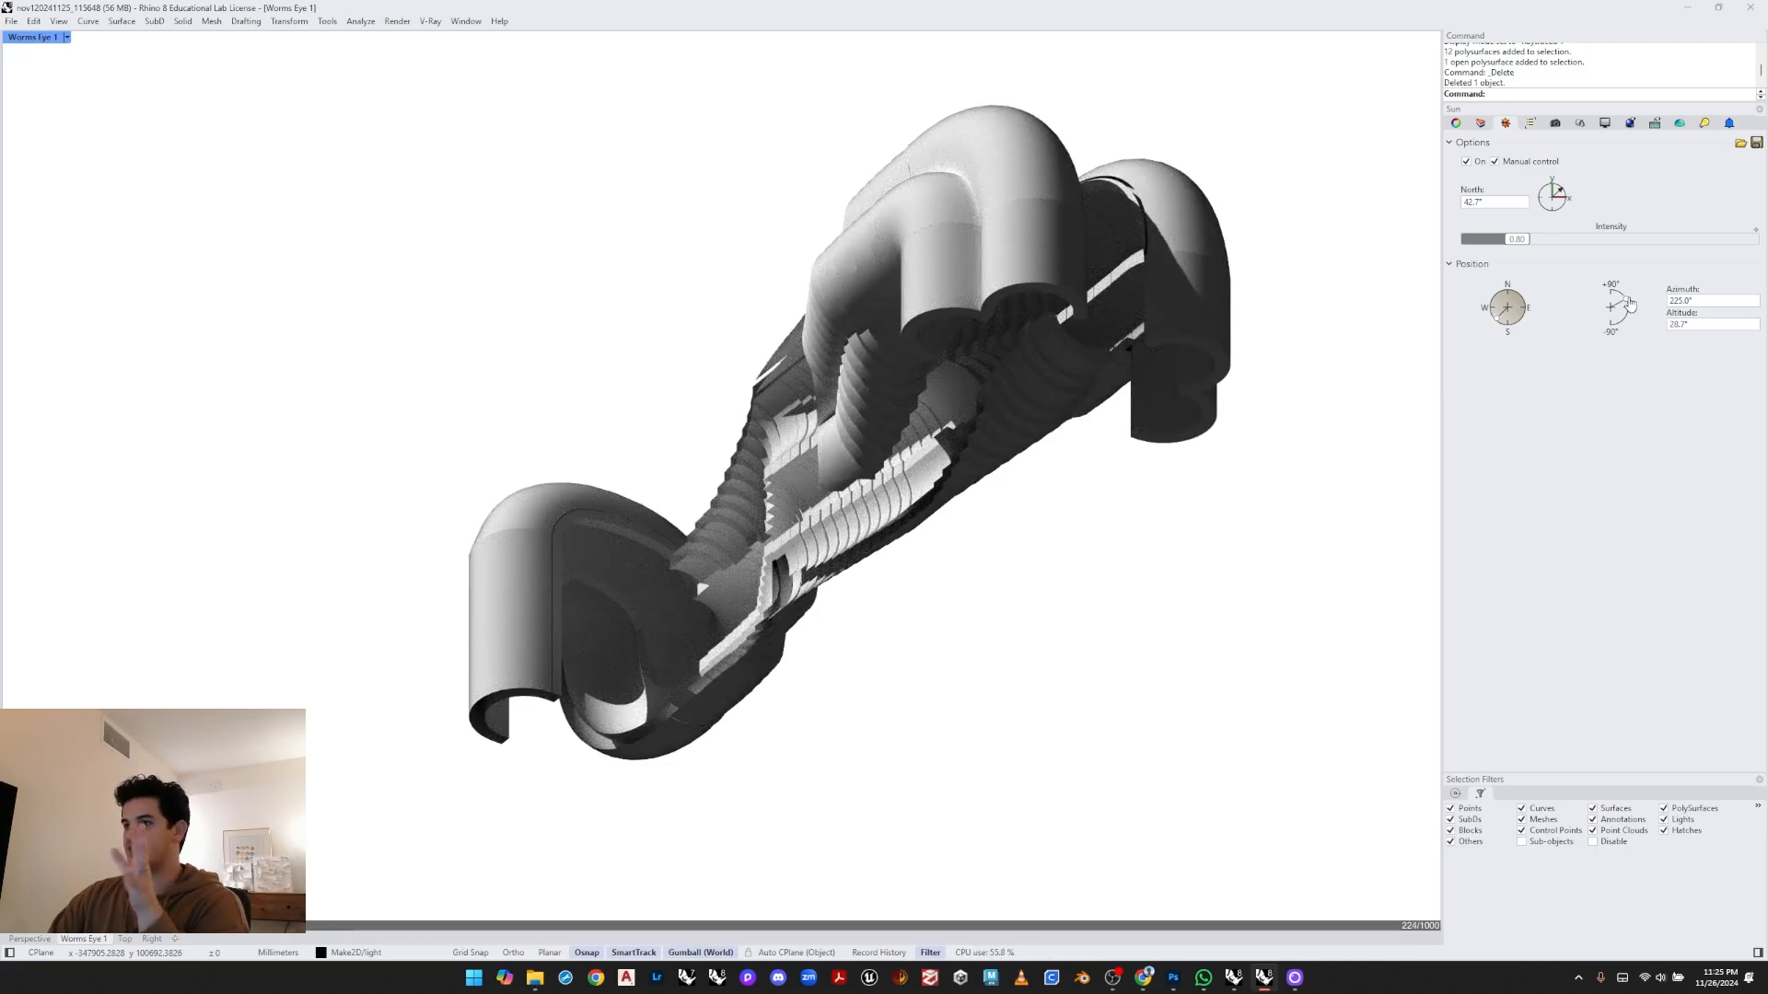
{"action": "left_click_drag", "start_coordinate": [1628, 308], "coordinate": [1626, 317]}
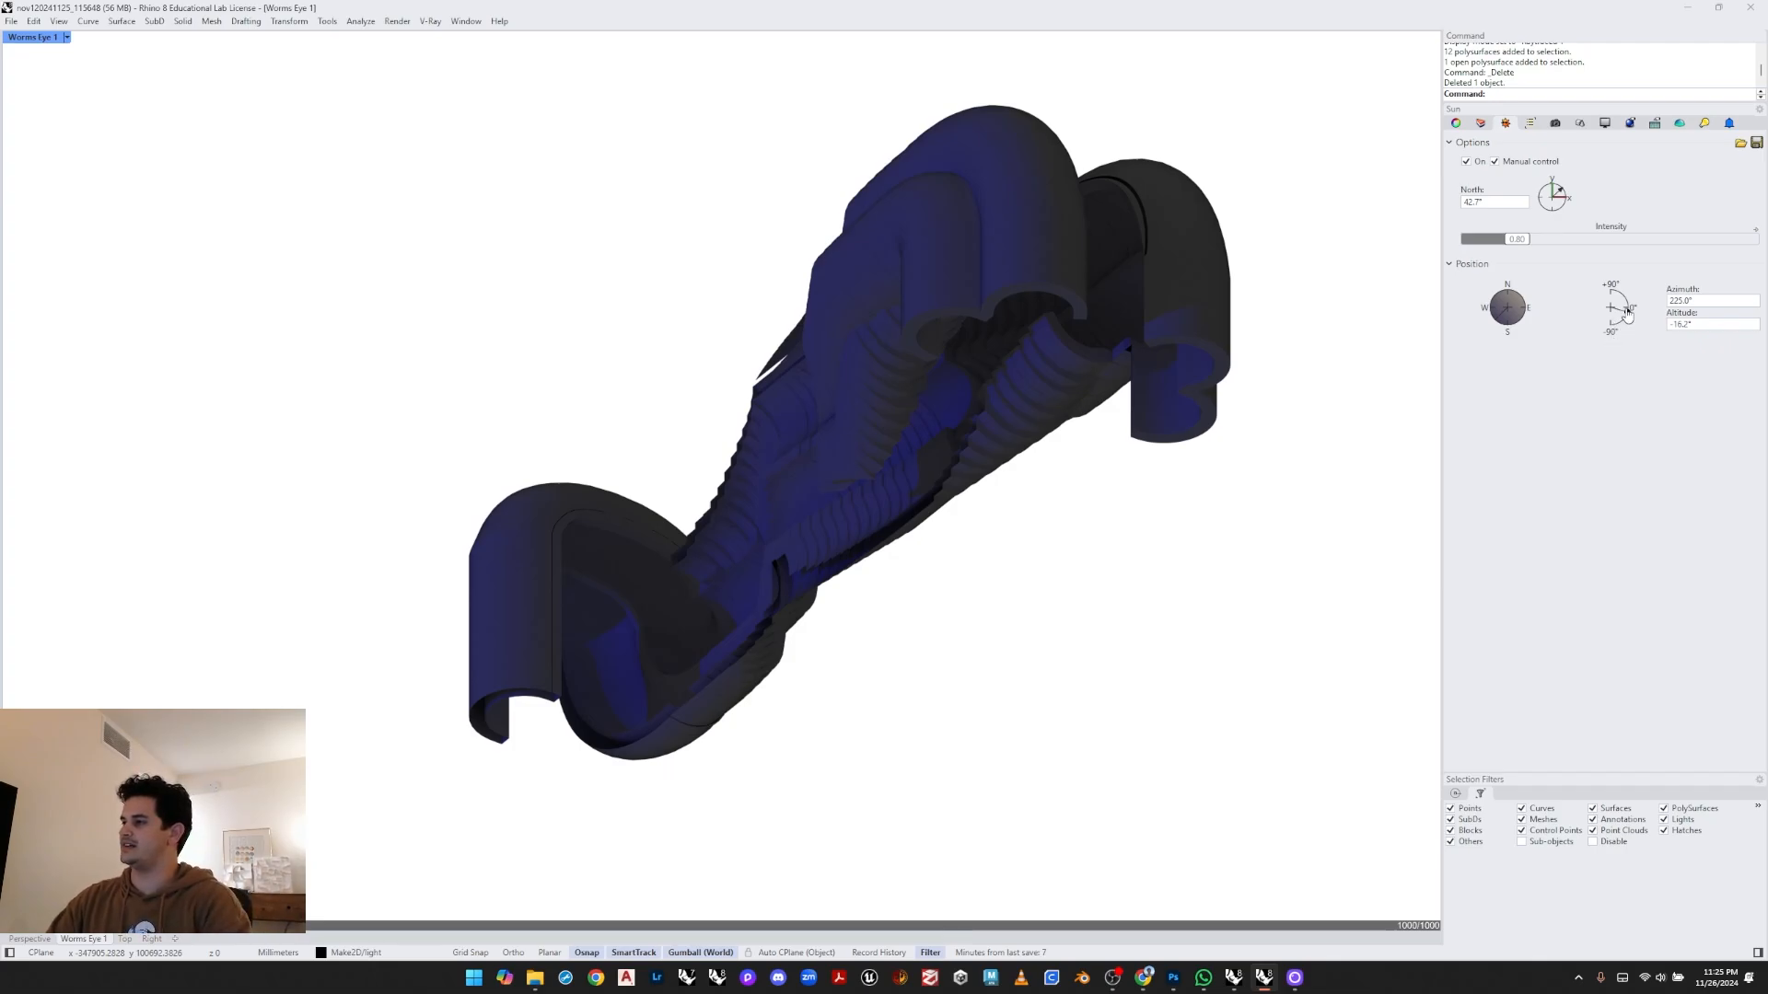
{"action": "mouse_move", "coordinate": [1627, 313]}
{"action": "left_mouse_down"}
{"action": "mouse_move", "coordinate": [1621, 293]}
{"action": "mouse_move", "coordinate": [1635, 310]}
{"action": "left_mouse_up"}
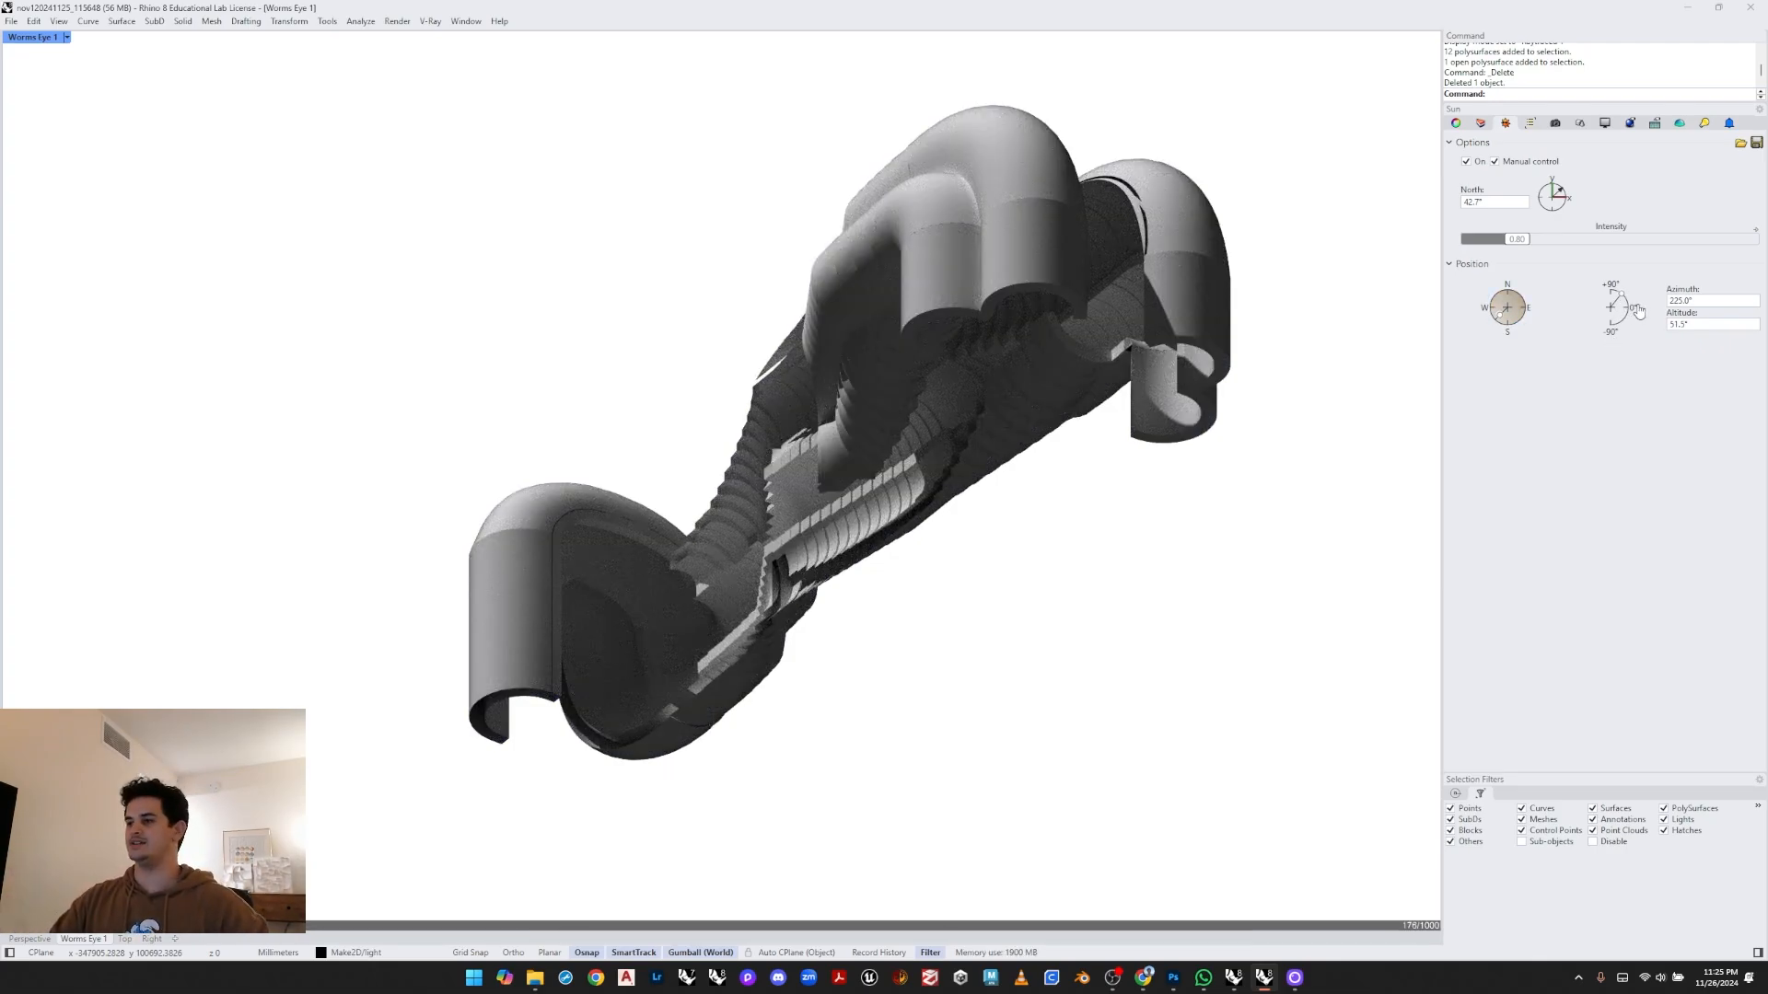
{"action": "left_click", "coordinate": [1517, 304]}
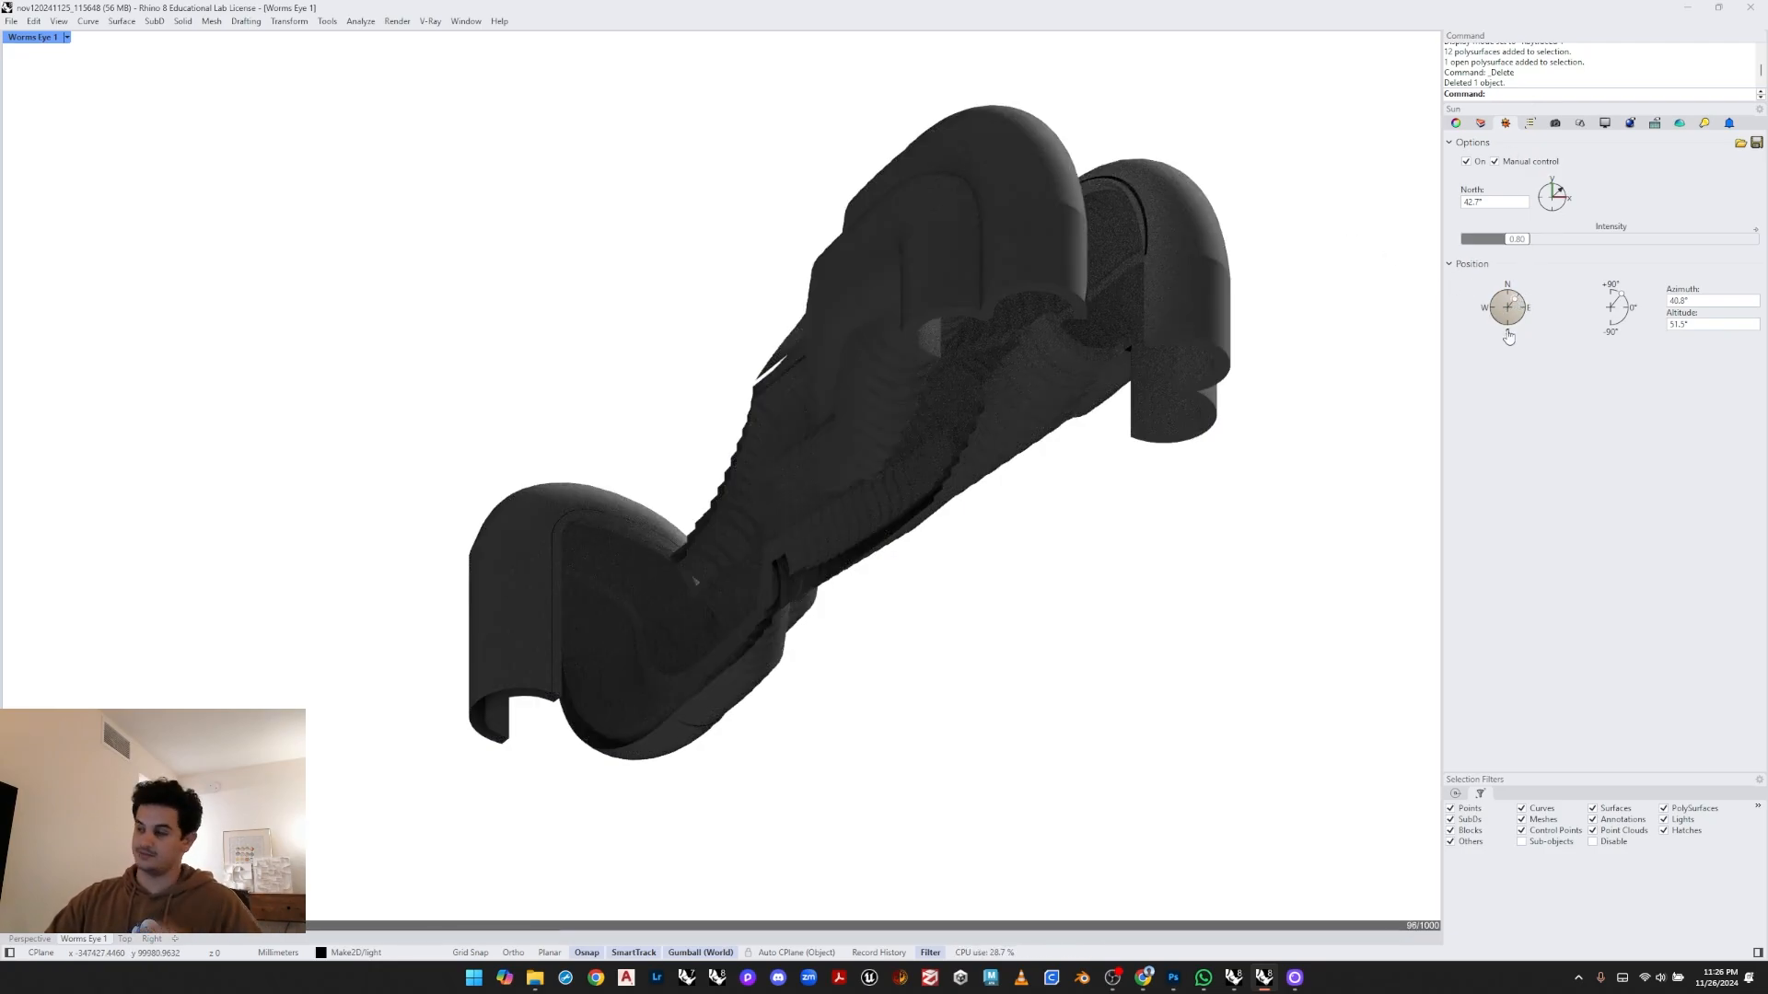
{"action": "left_click", "coordinate": [1514, 329]}
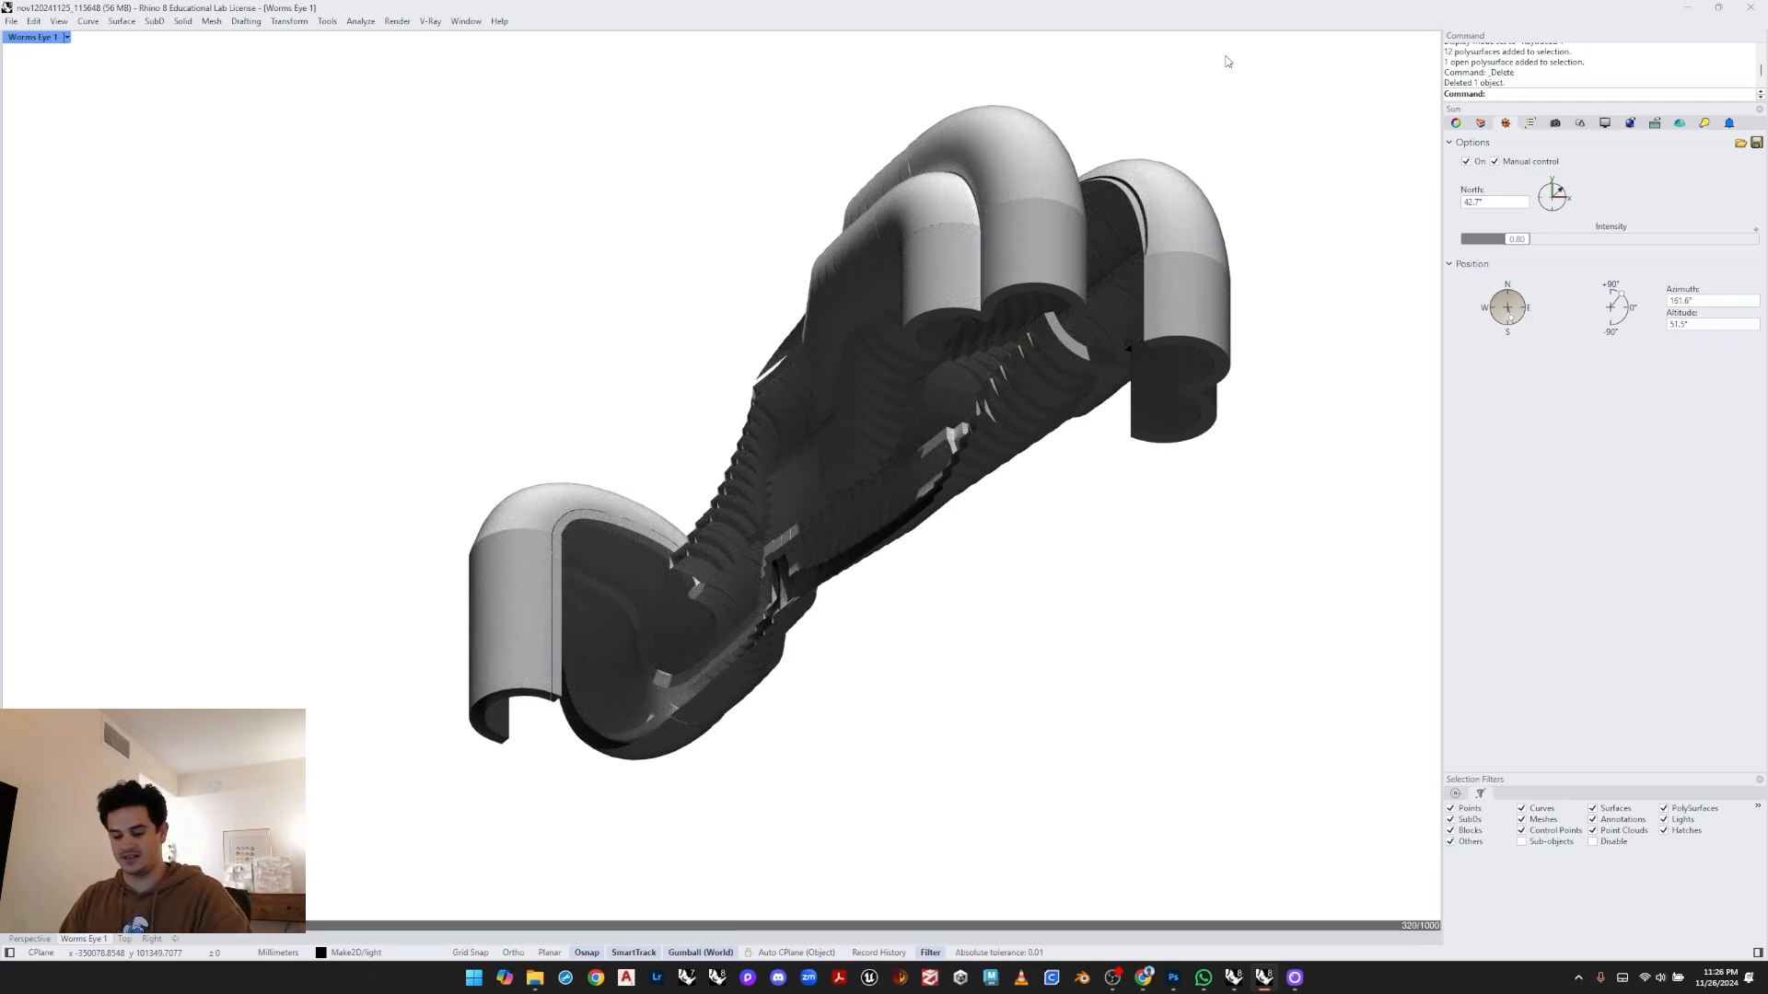
- Switch the viewport back to Shaded display mode
{"action": "key", "text": "ctrl+alt+s"}
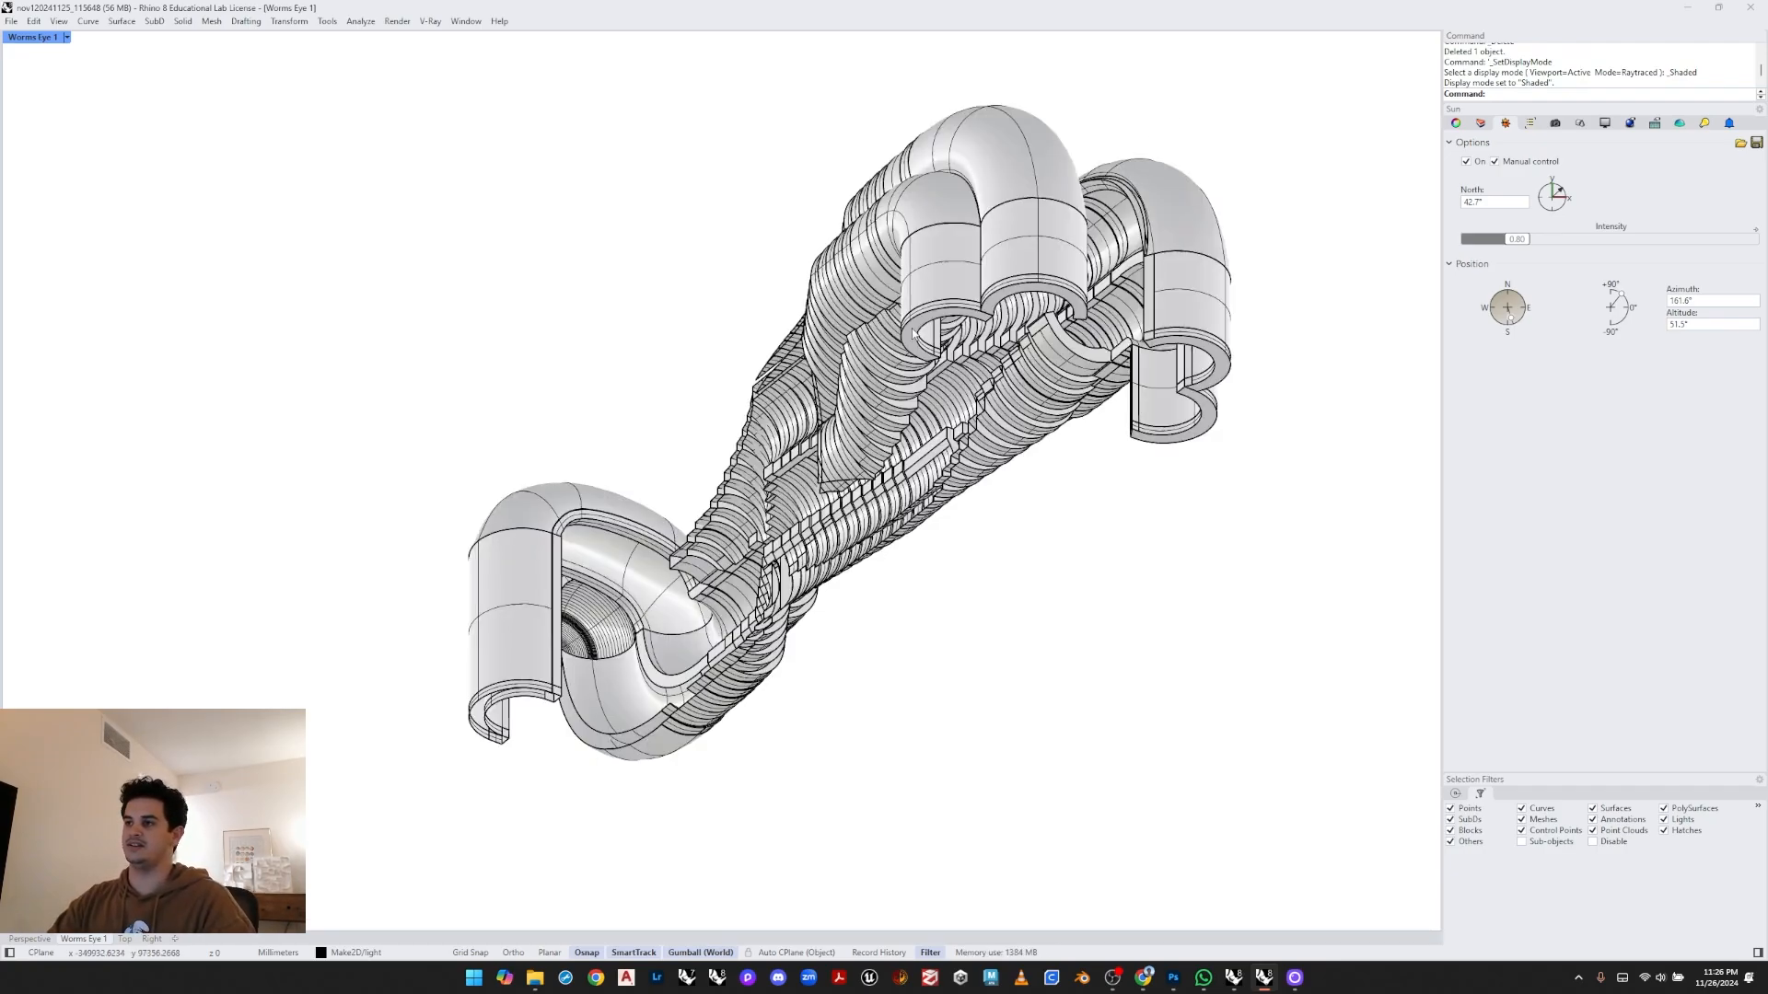
- Select the entire manifold model and rotate it 180° with the gumball
{"action": "left_click_drag", "start_coordinate": [1302, 83], "coordinate": [347, 777]}
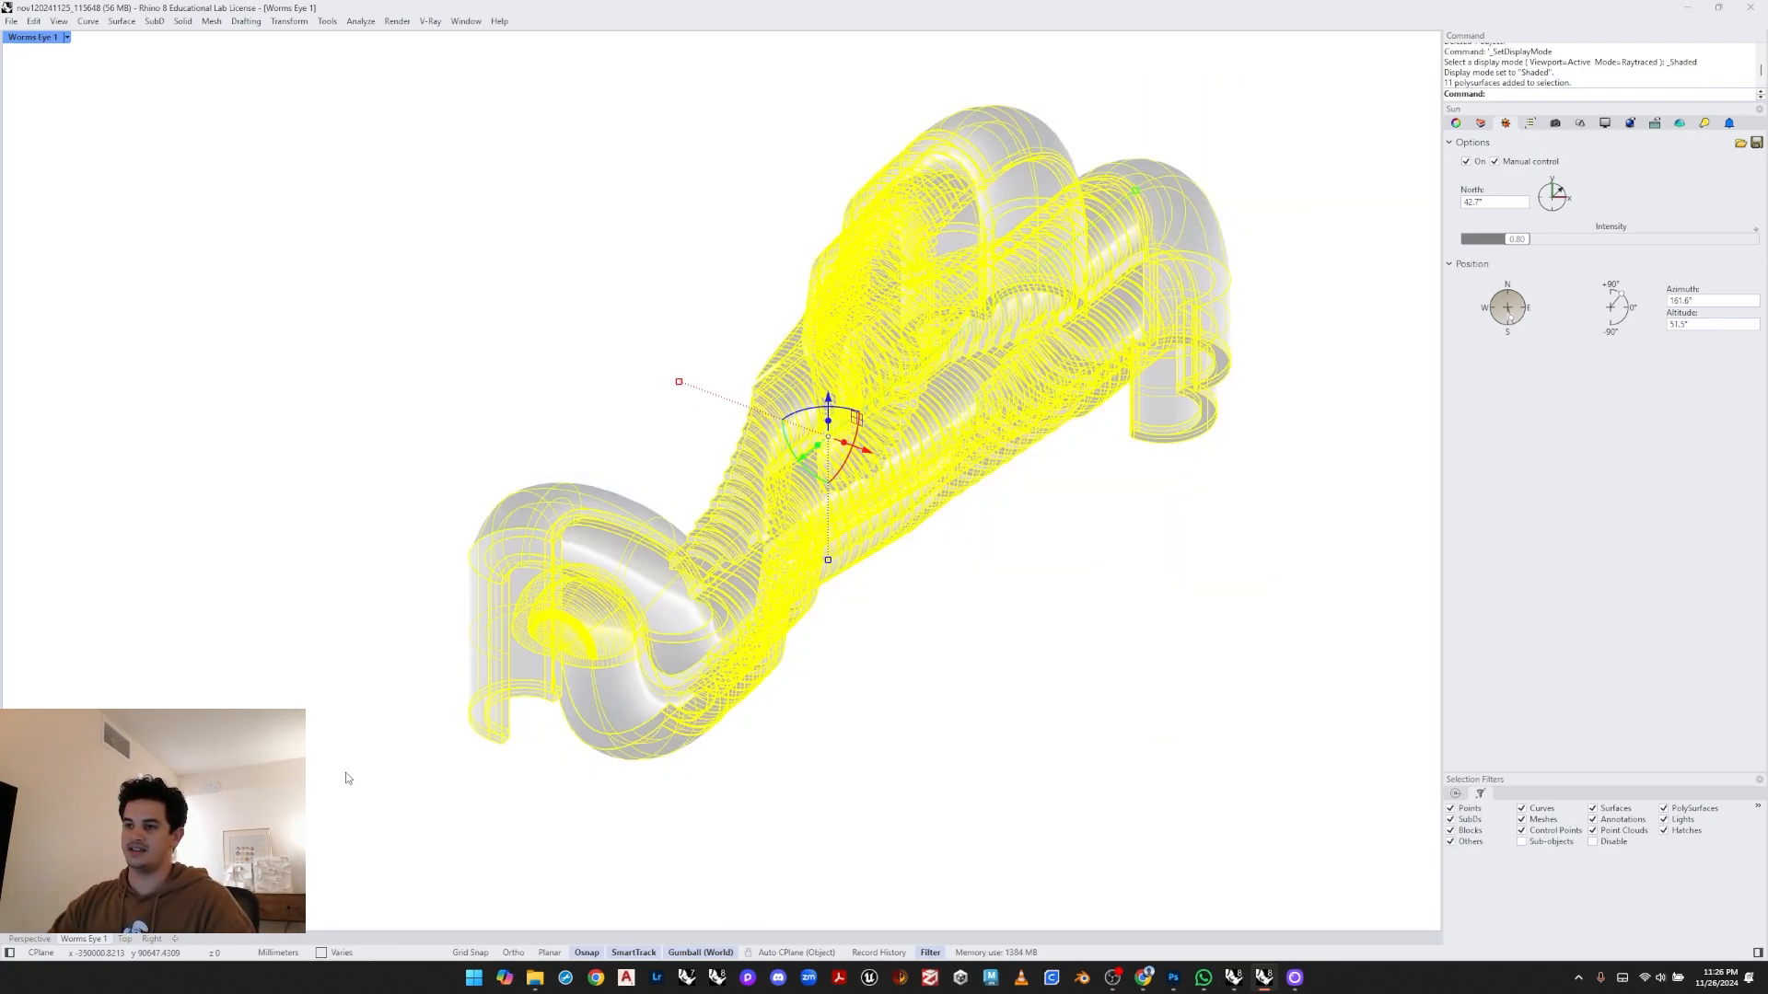
{"action": "mouse_move", "coordinate": [852, 479]}
{"action": "right_mouse_down"}
{"action": "mouse_move", "coordinate": [824, 474]}
{"action": "mouse_move", "coordinate": [856, 486]}
{"action": "right_mouse_up"}
{"action": "left_click", "coordinate": [815, 466]}
{"action": "type", "text": "1"}
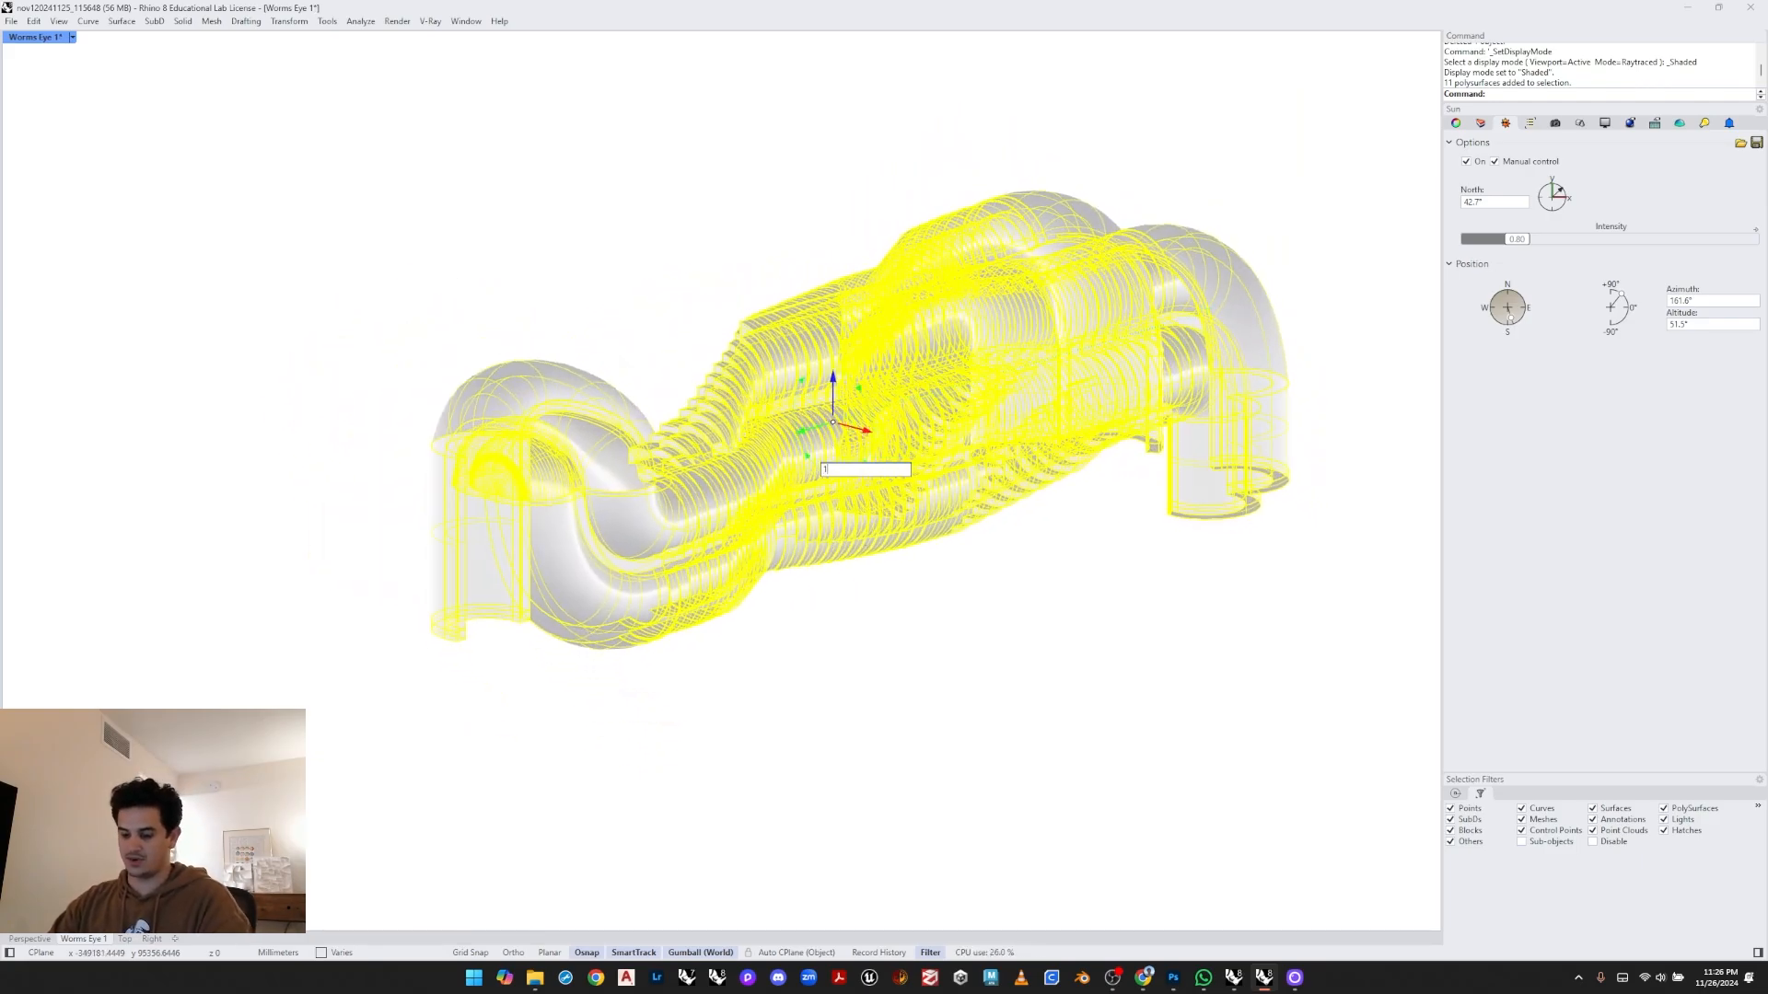
{"action": "type", "text": "80"}
{"action": "key", "text": "Return"}
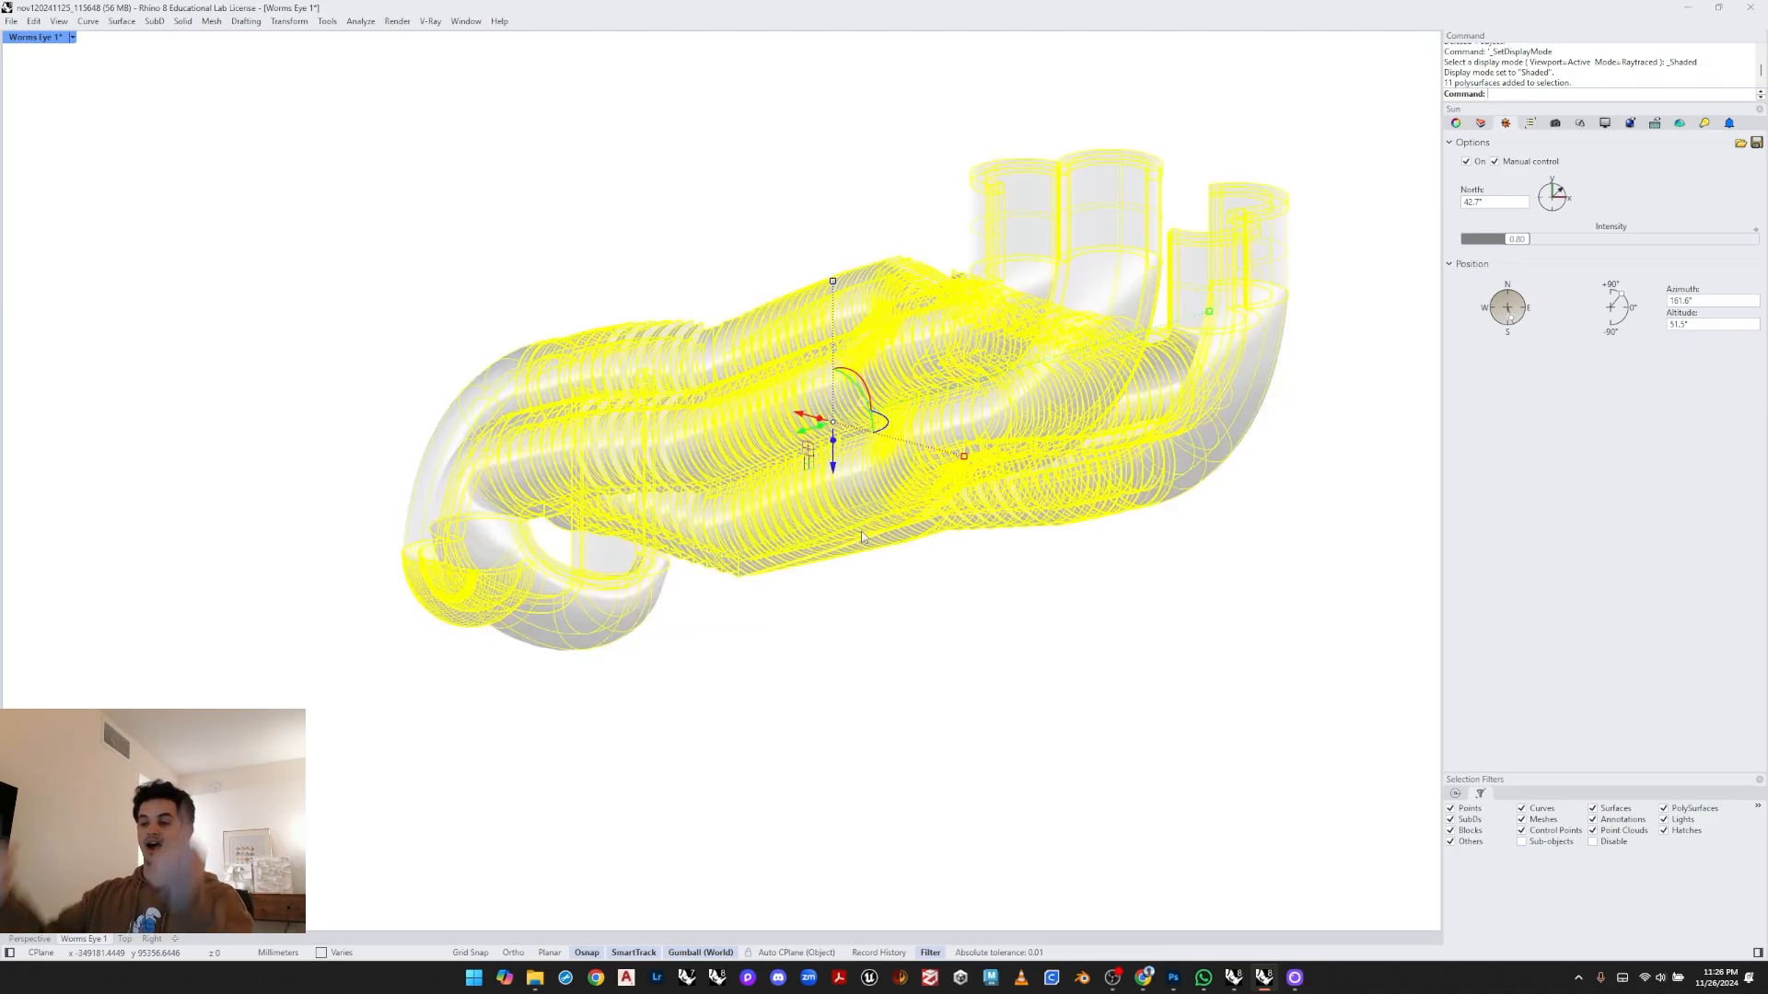
{"action": "left_click", "coordinate": [585, 164]}
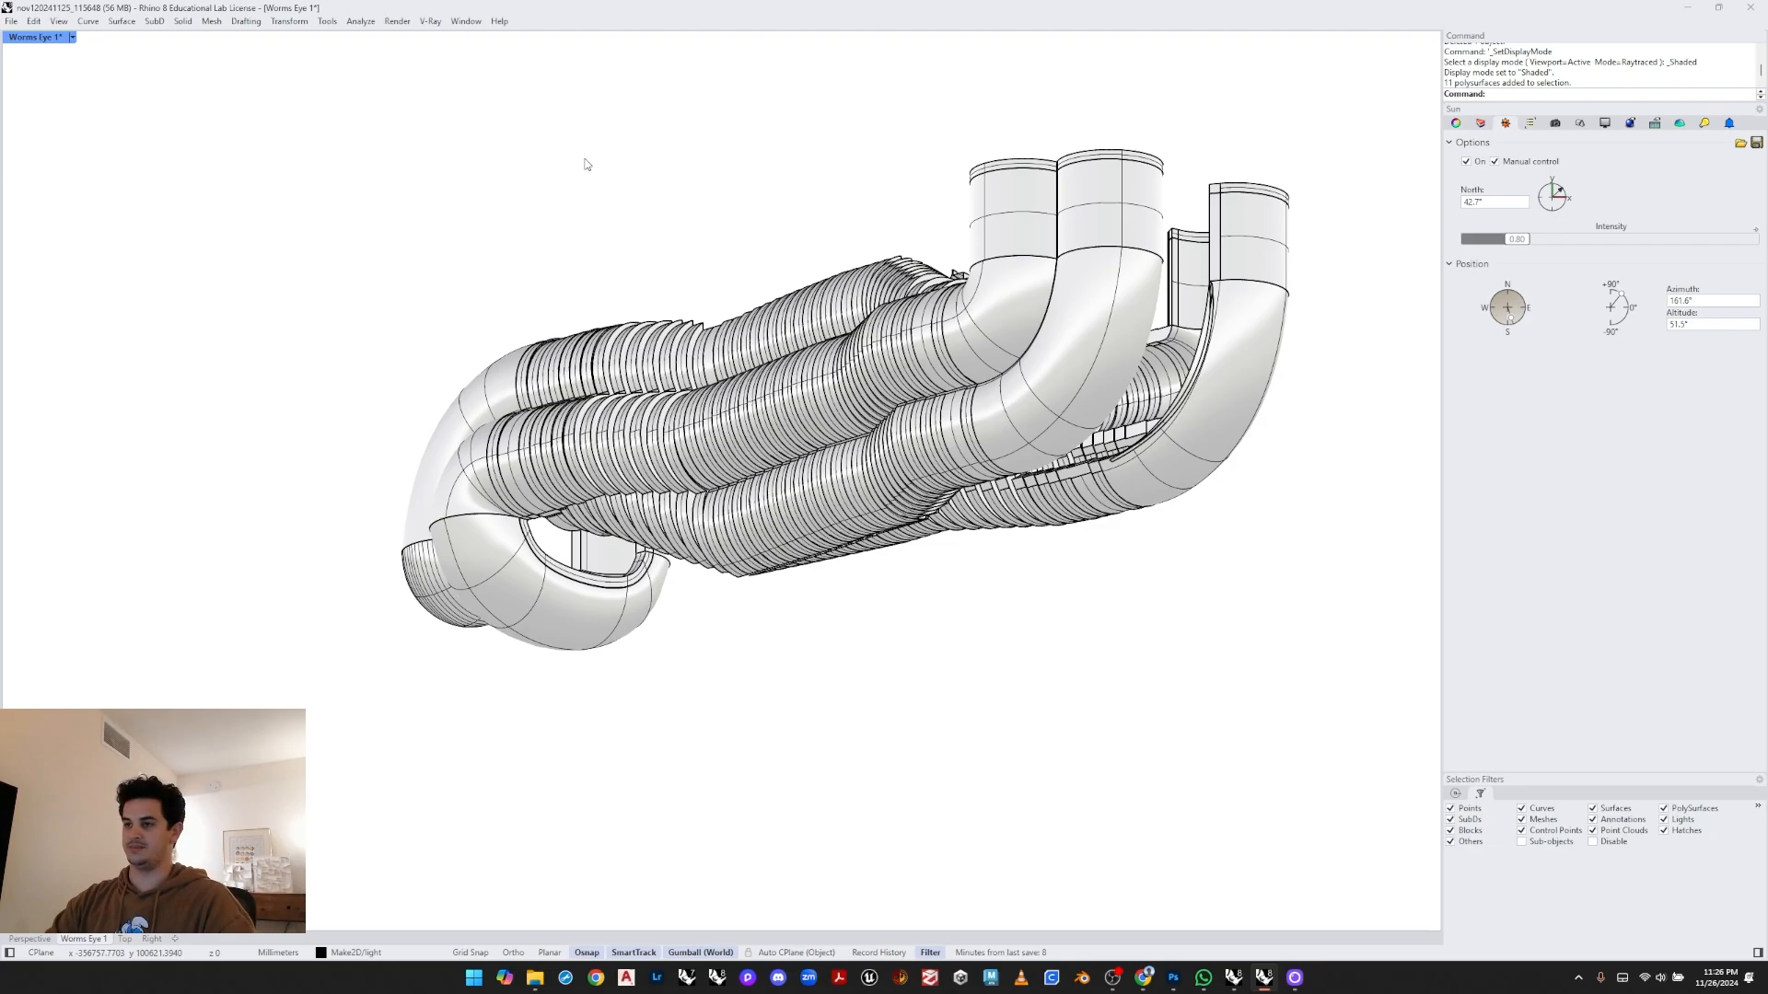
- Save the current view as a new named view called Worms Eye 2
{"action": "right_click_drag", "start_coordinate": [585, 164], "coordinate": [650, 310]}
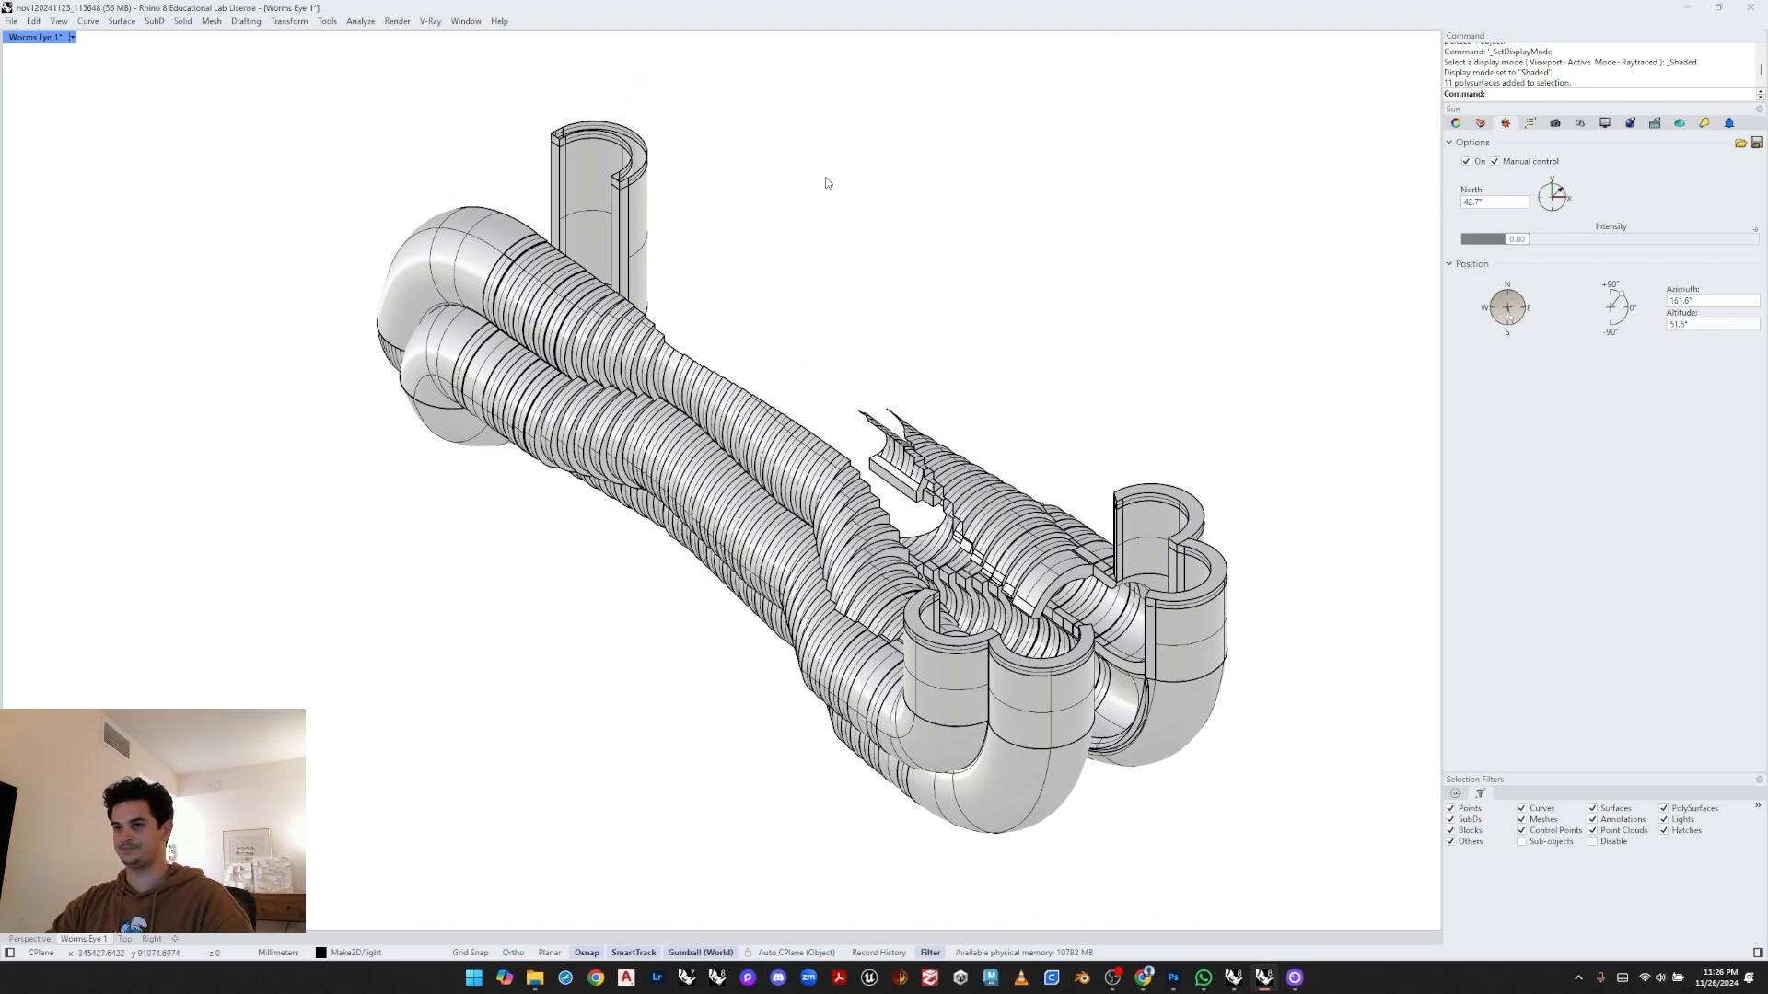
{"action": "left_click", "coordinate": [1556, 124]}
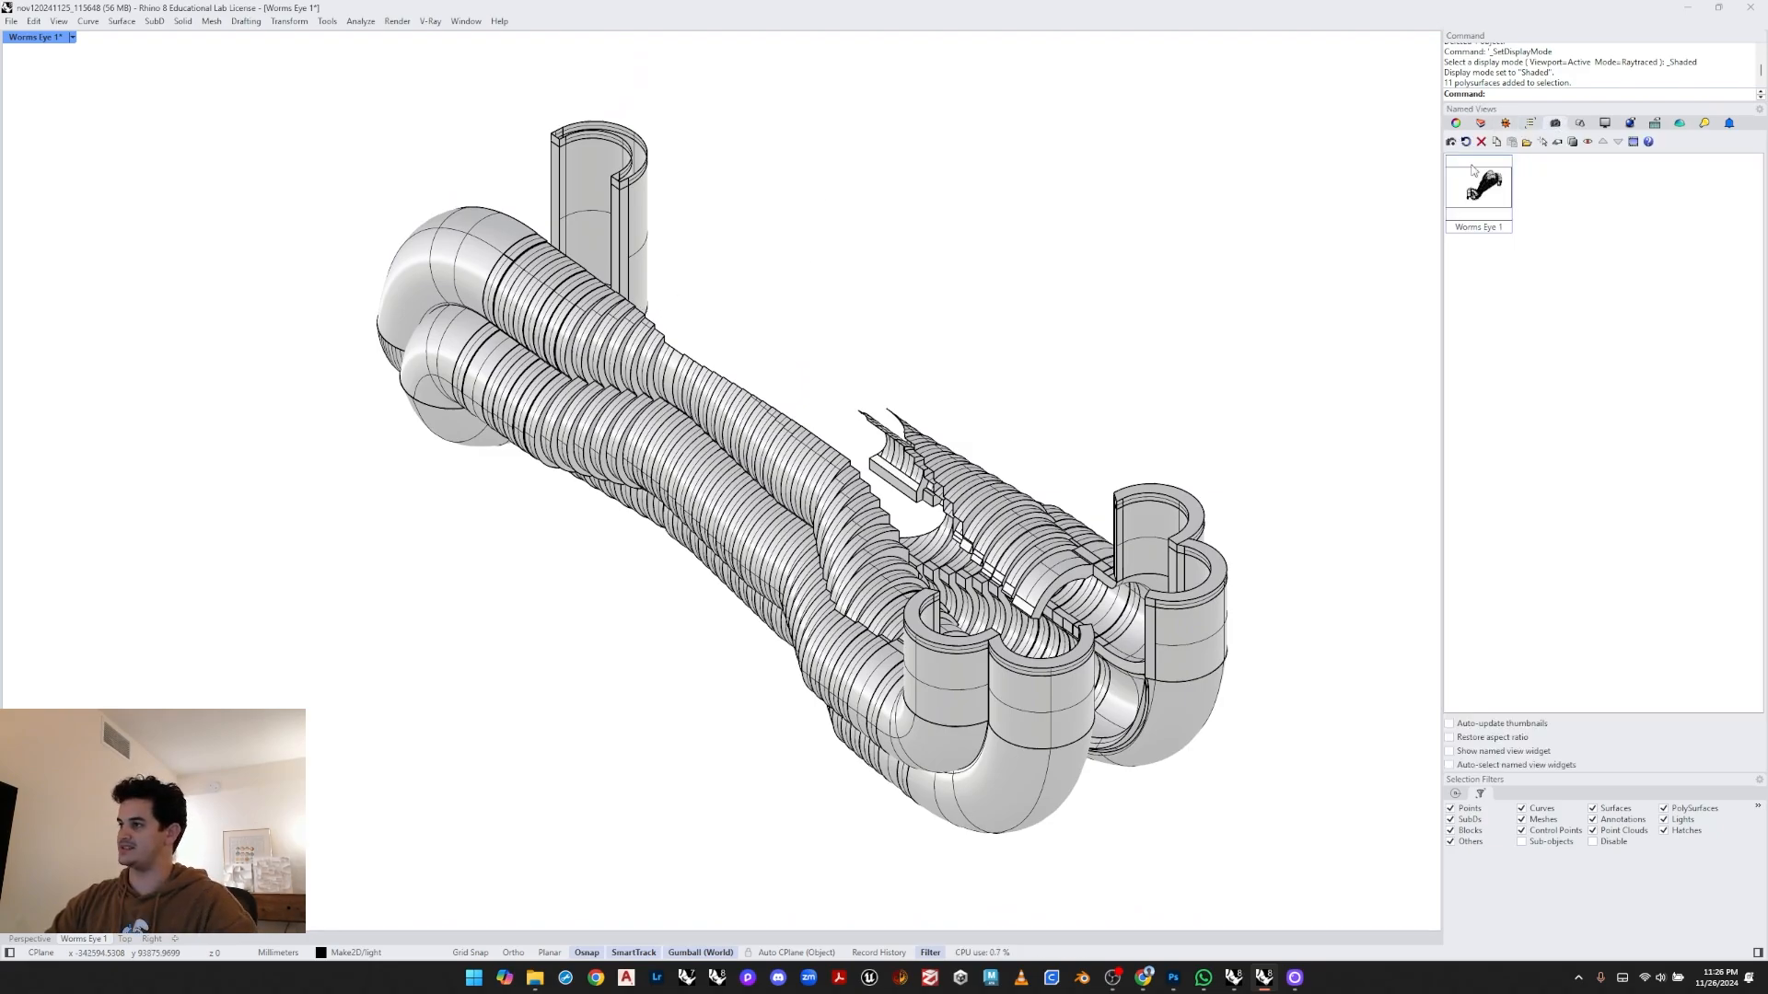
{"action": "left_click", "coordinate": [1451, 142]}
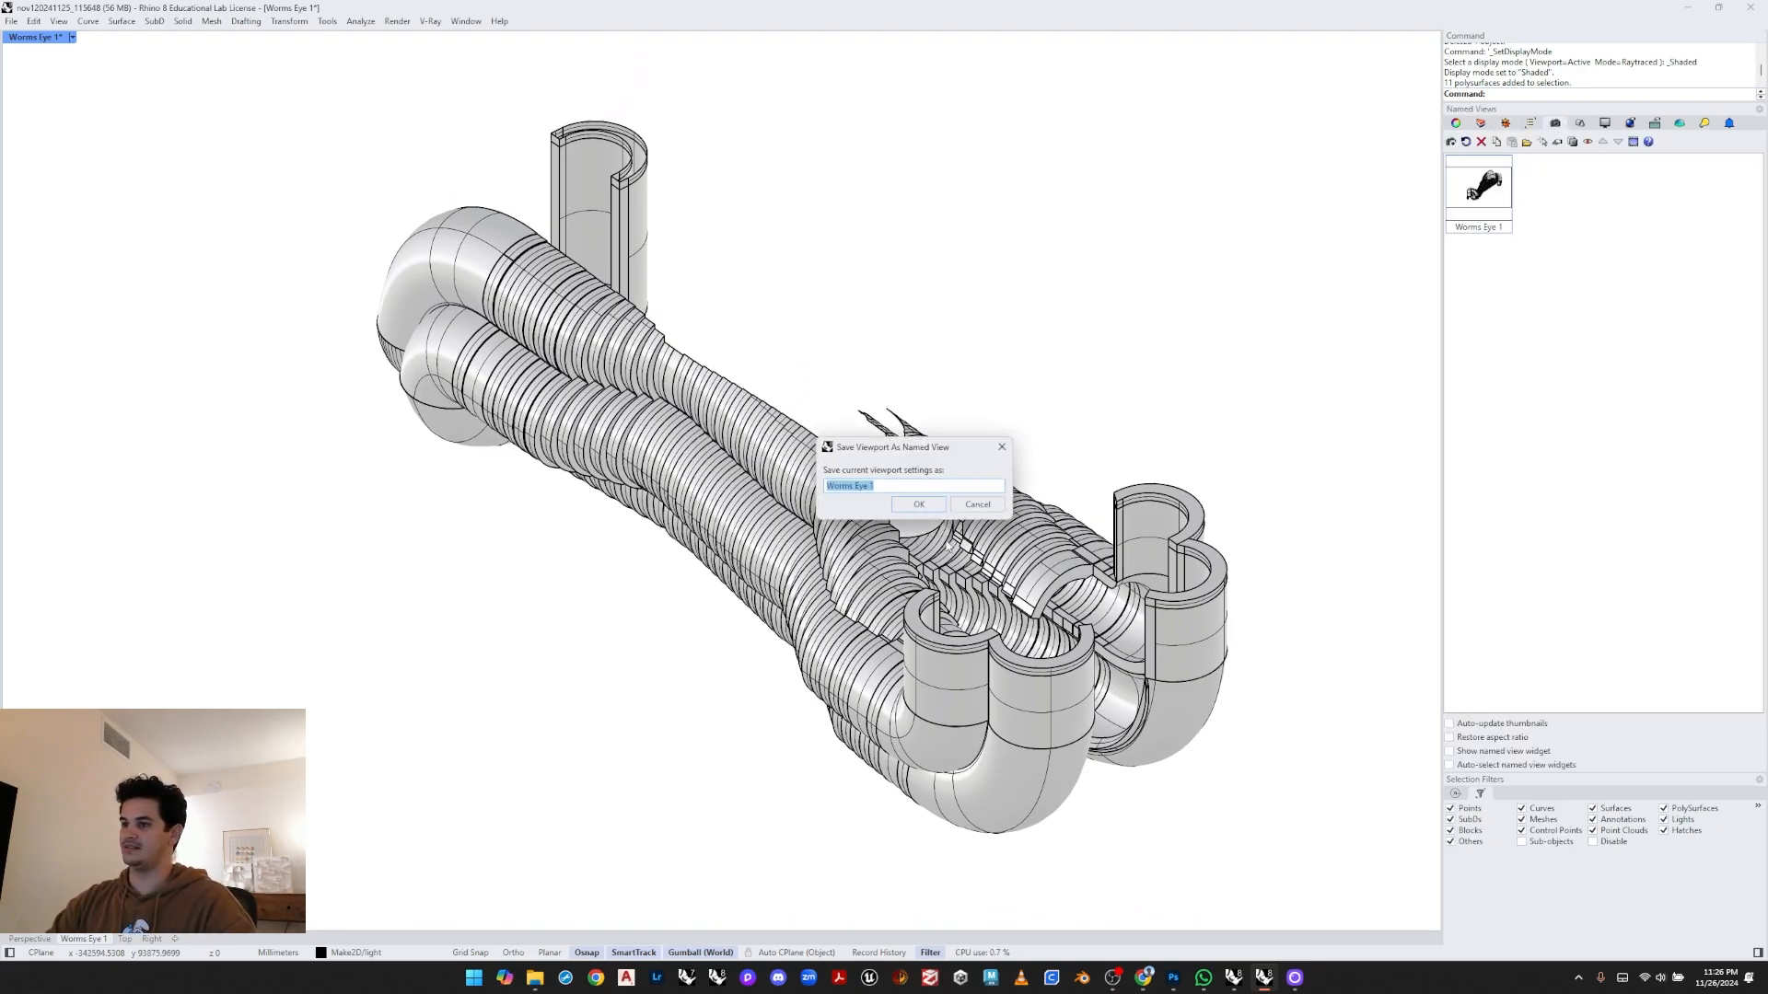
{"action": "left_click", "coordinate": [883, 486]}
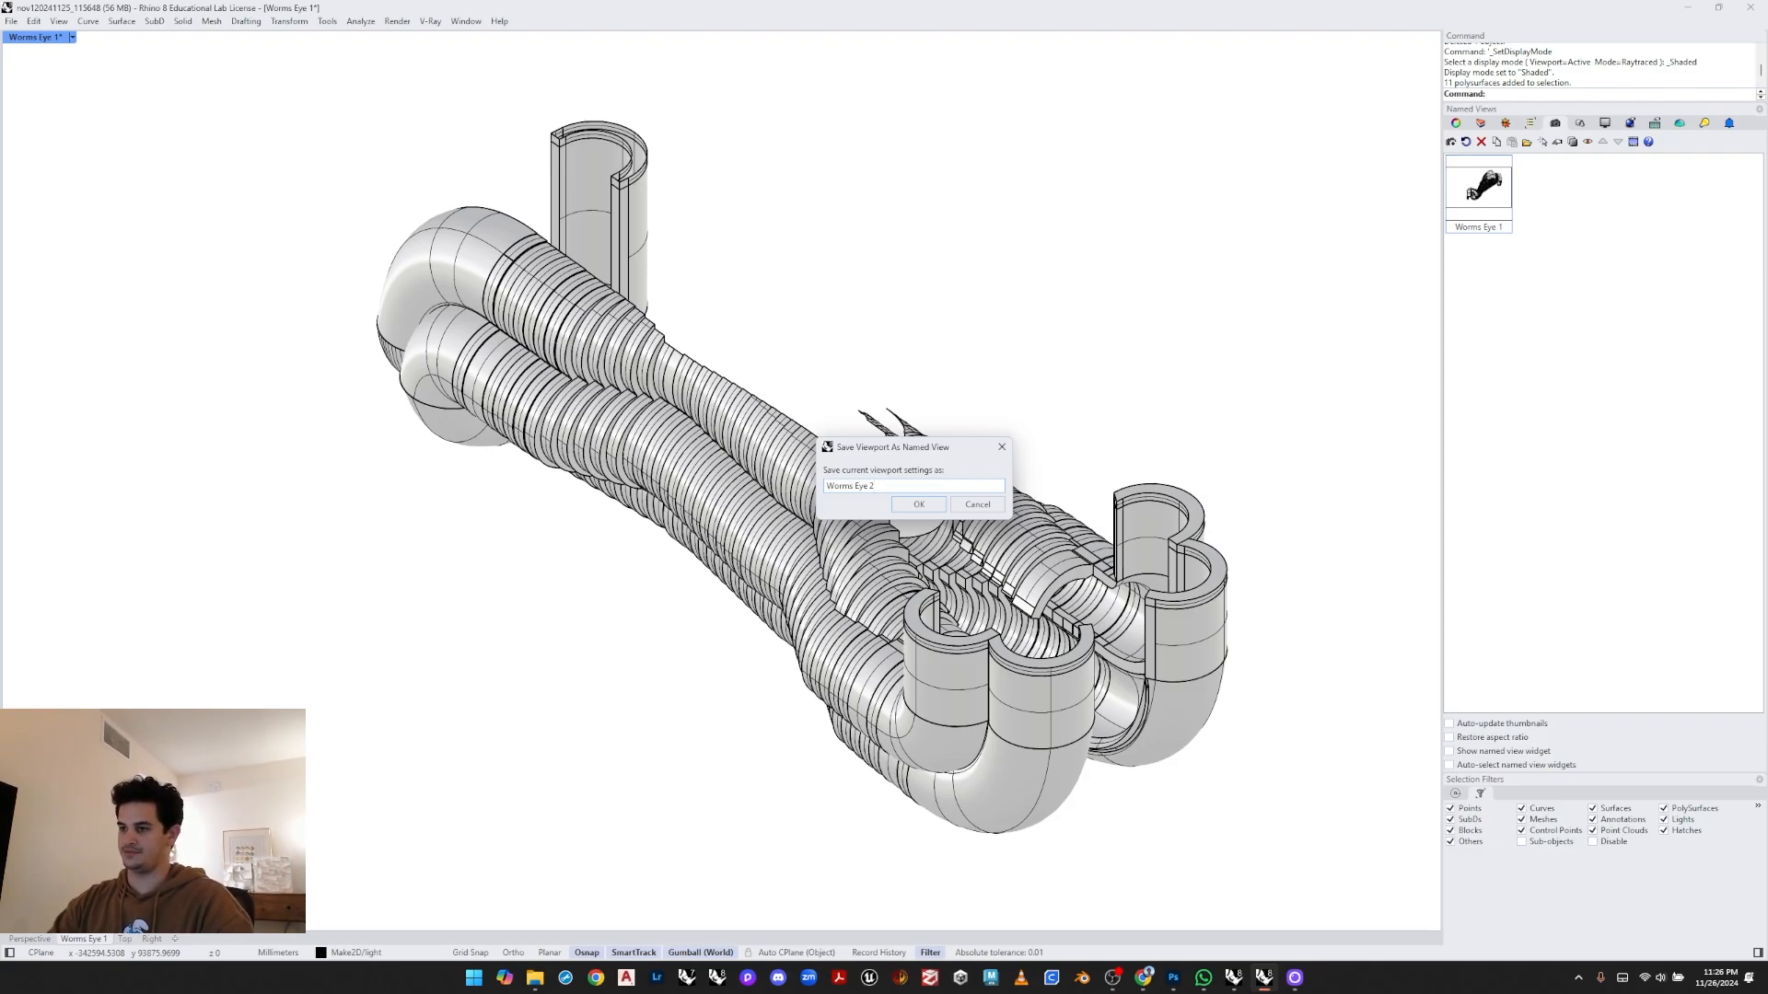
{"action": "left_click", "coordinate": [918, 504]}
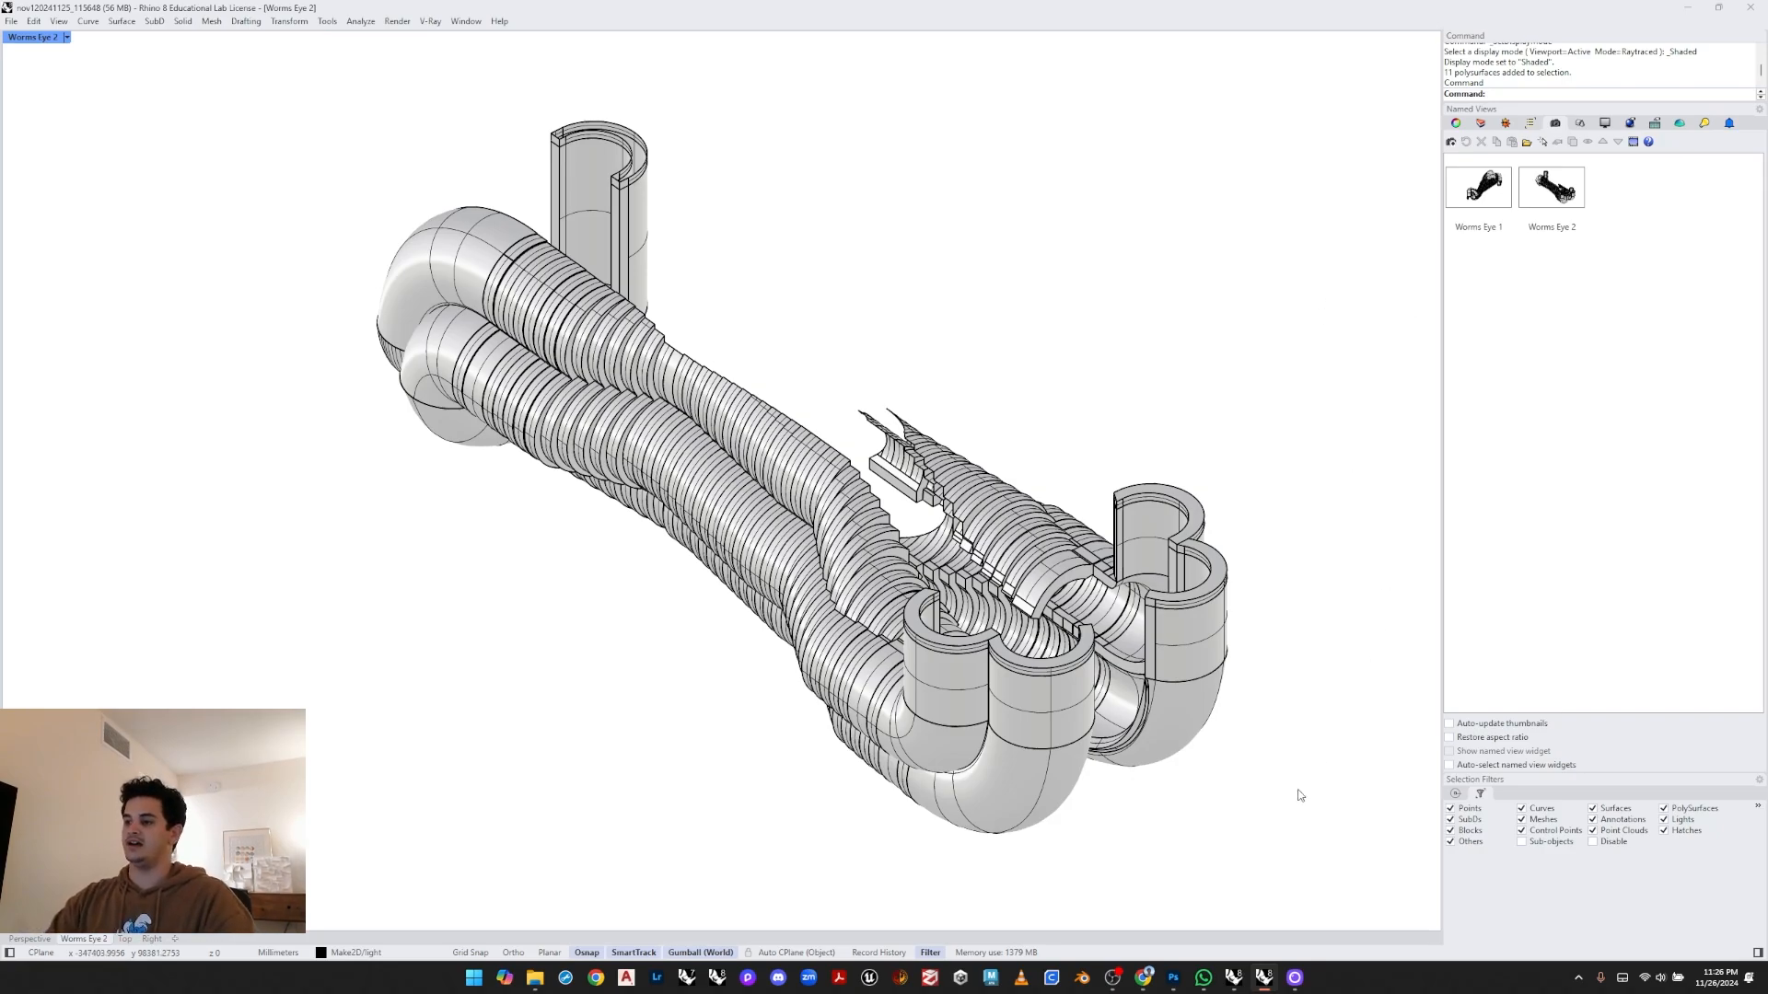
- Select all the geometry and run Make2D from the Worms Eye 2 view with default options
{"action": "left_click_drag", "start_coordinate": [1399, 790], "coordinate": [364, 133]}
{"action": "type", "text": "Make2D"}
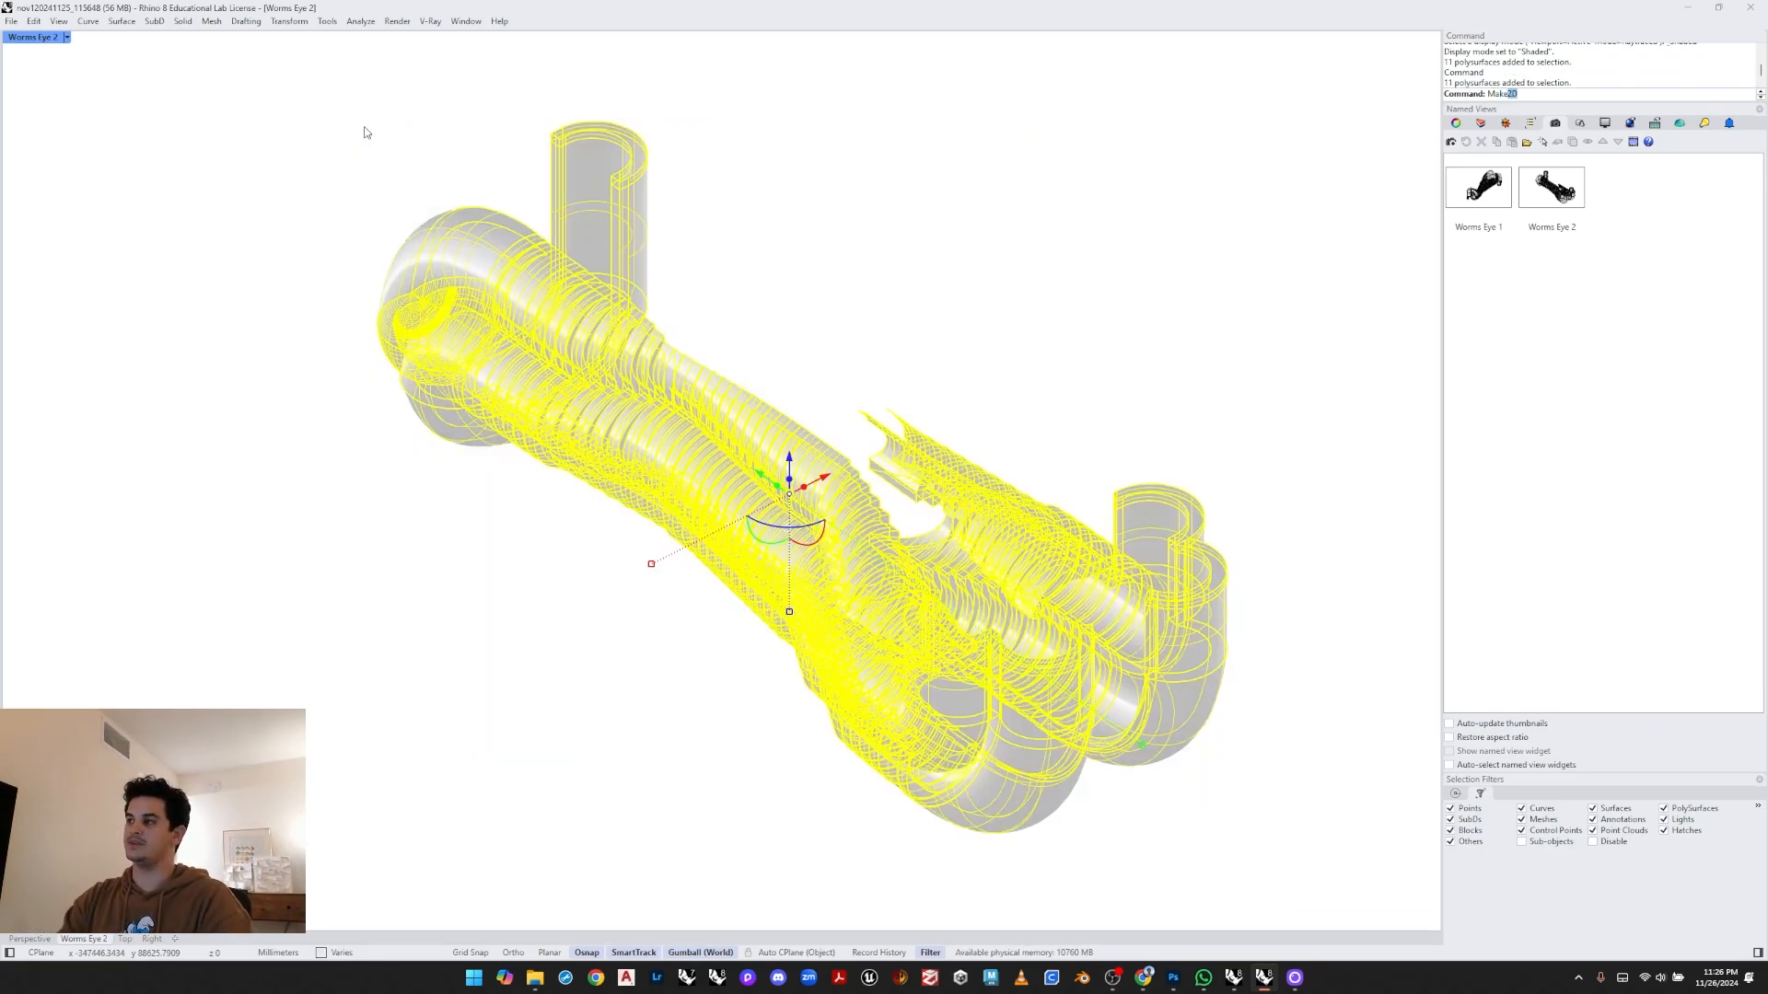
{"action": "key", "text": "Return"}
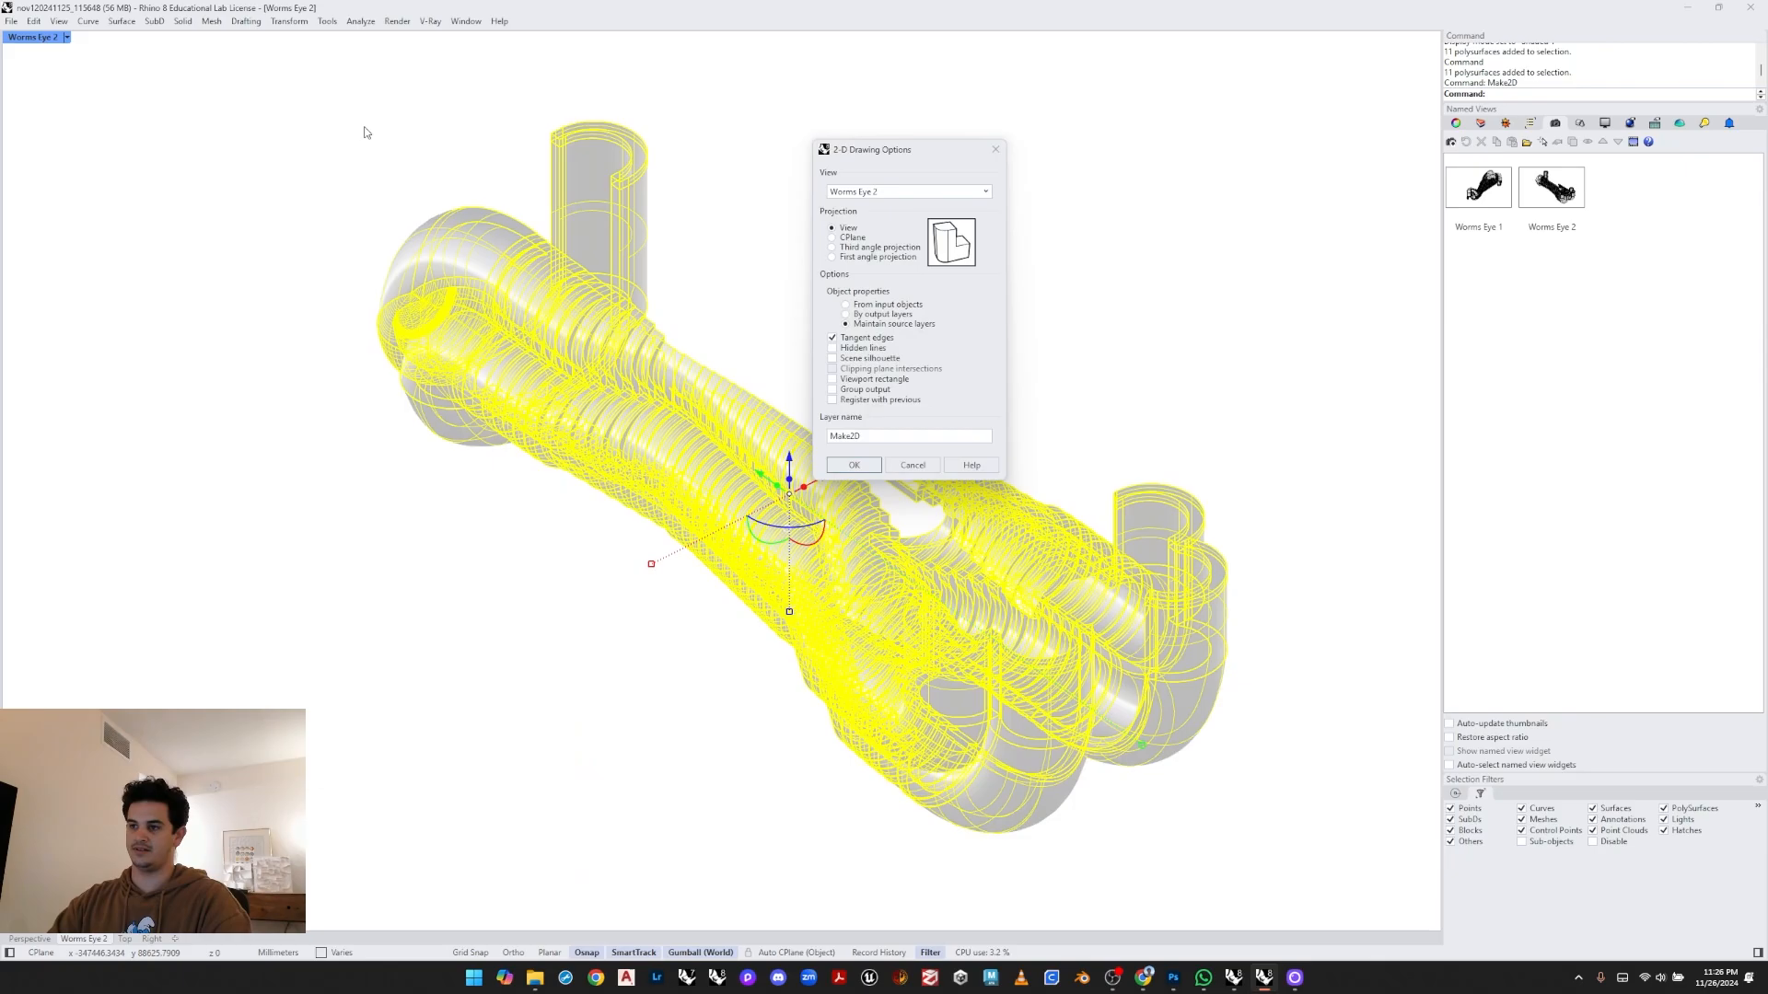
{"action": "key", "text": "Return"}
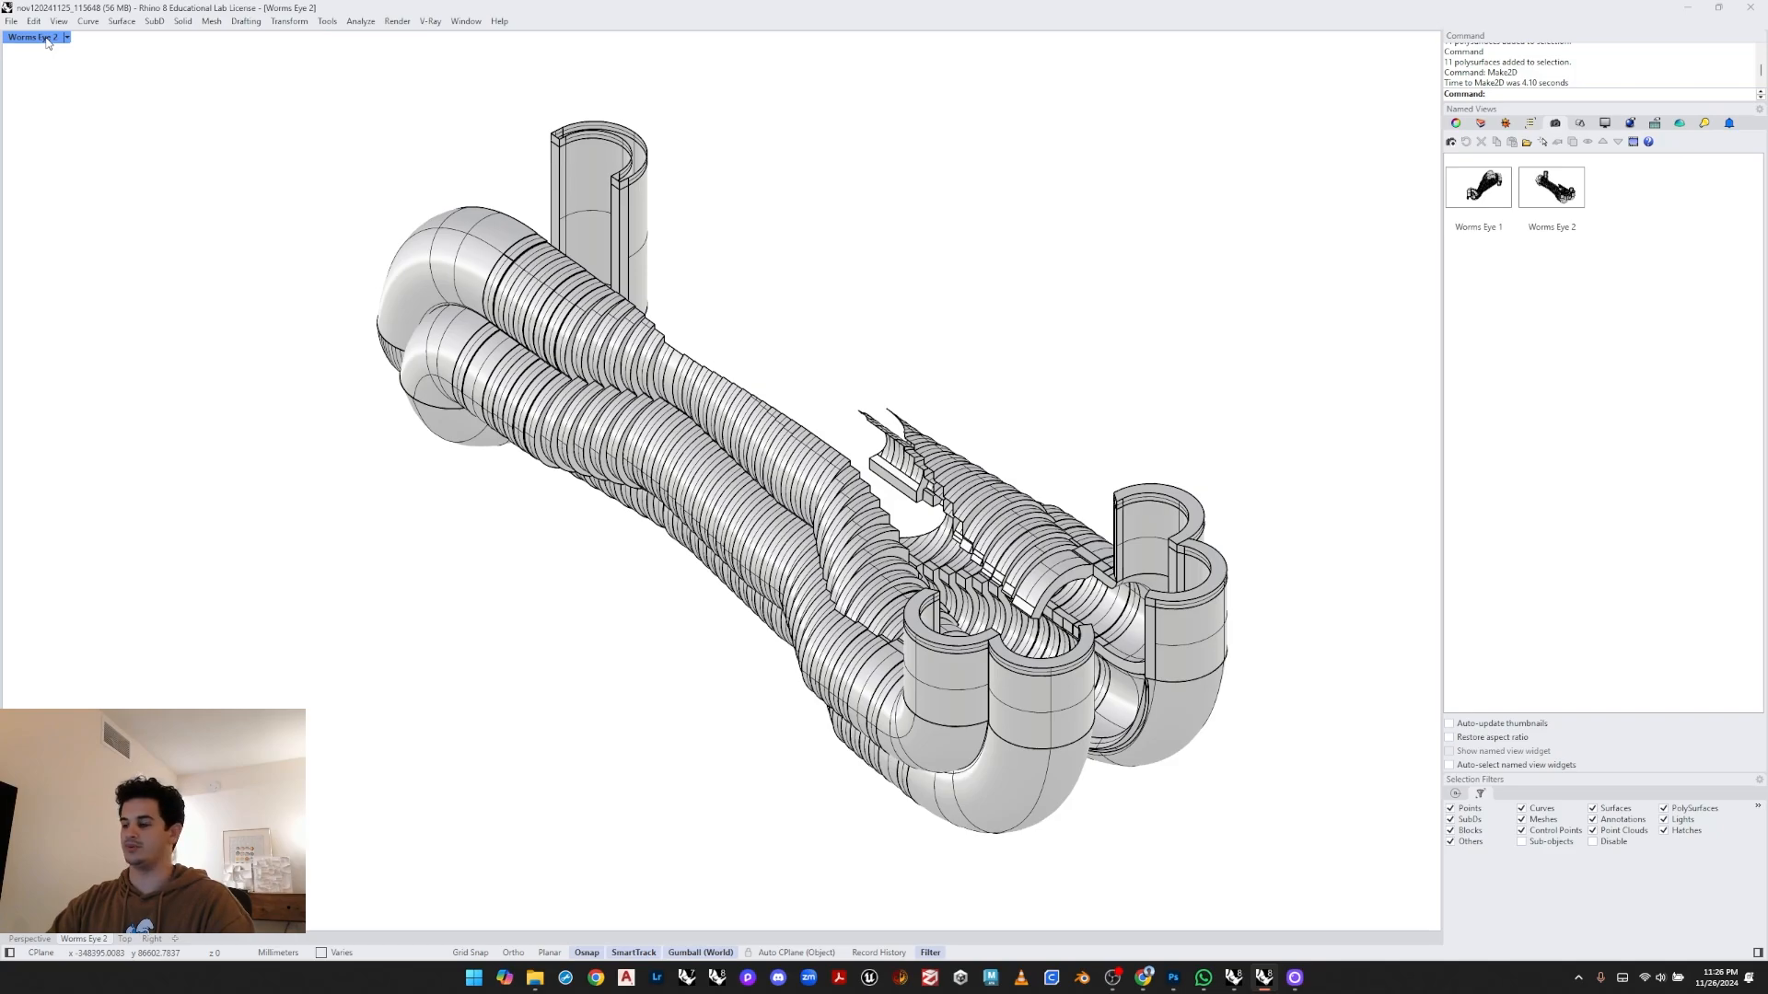
- Restore the four-viewport layout and set the Right viewport to a Top view
{"action": "double_click", "coordinate": [46, 37]}
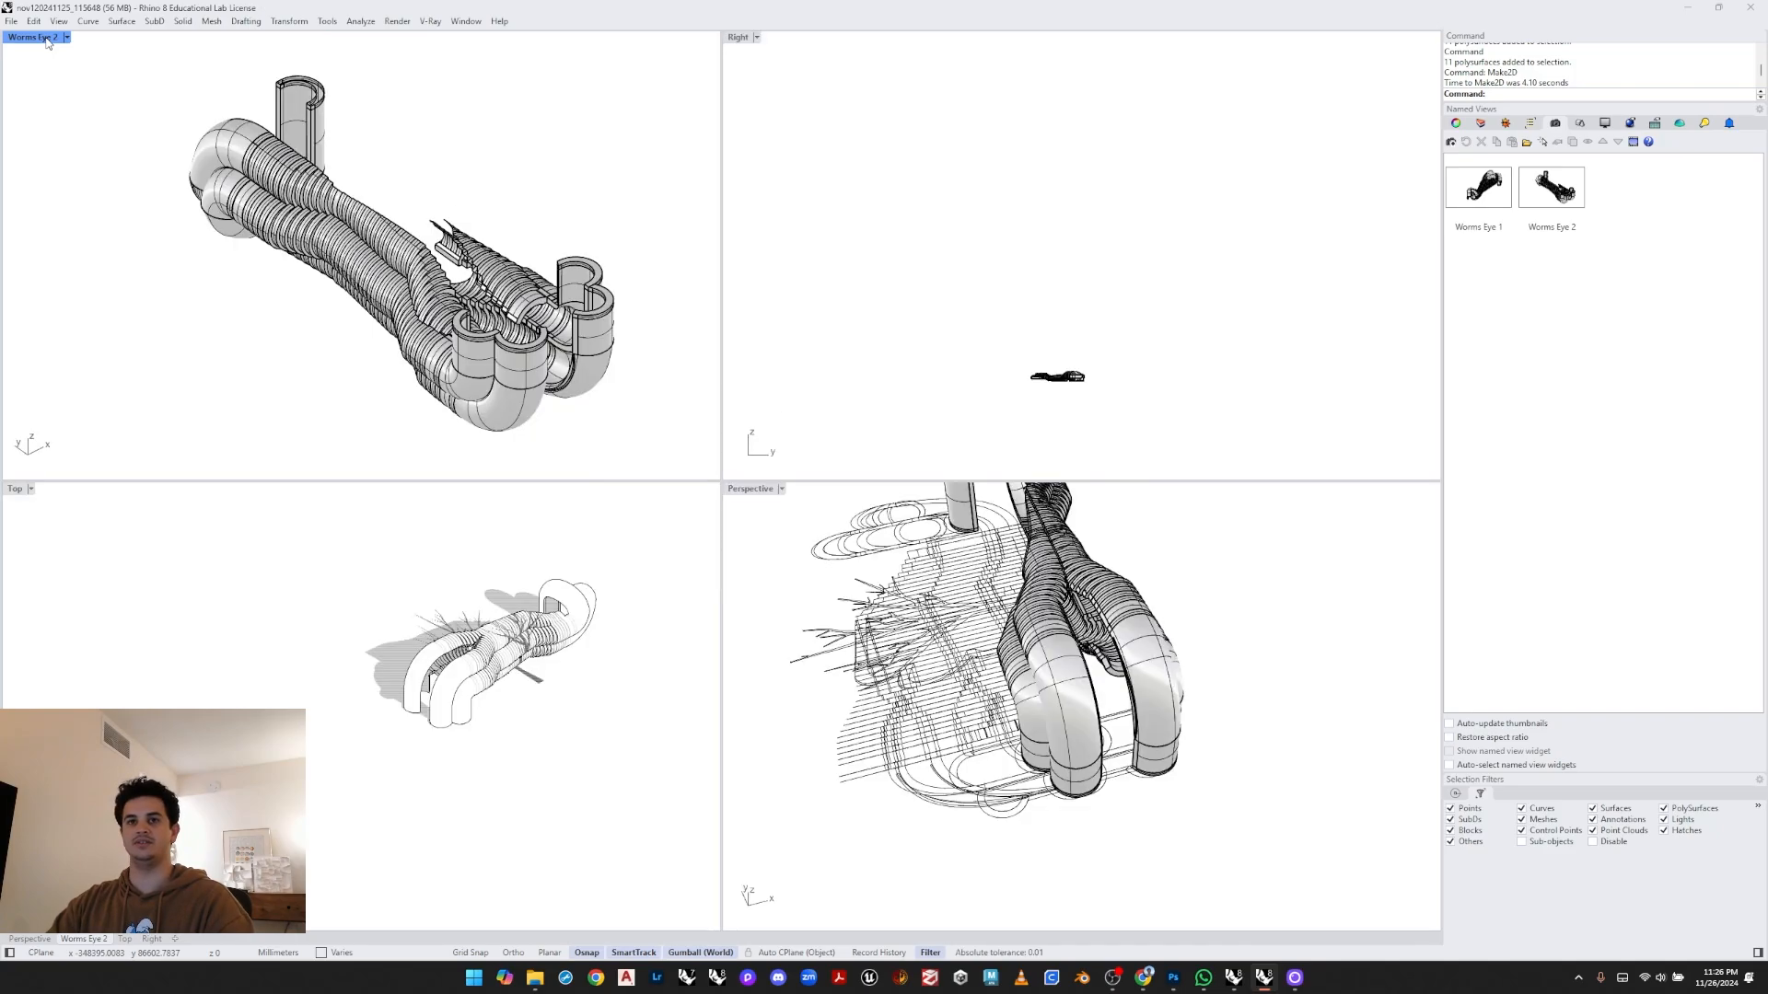
{"action": "left_click", "coordinate": [808, 79]}
{"action": "left_click", "coordinate": [756, 37]}
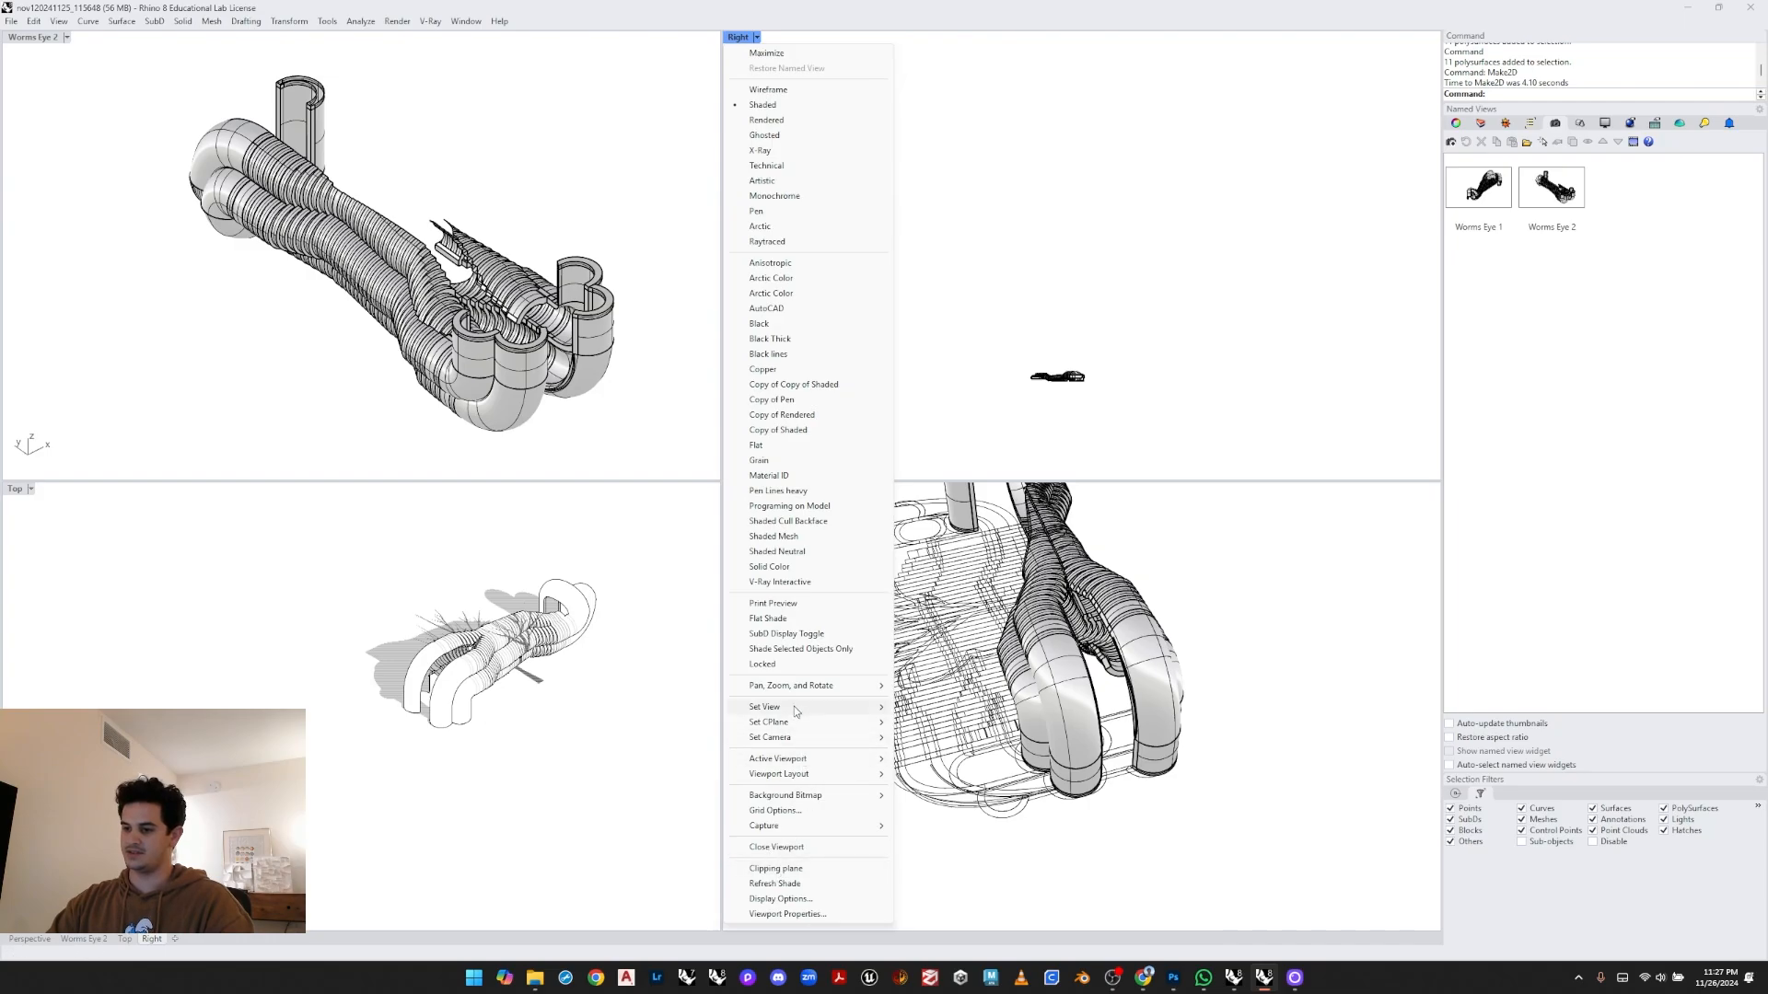
{"action": "left_click", "coordinate": [944, 725]}
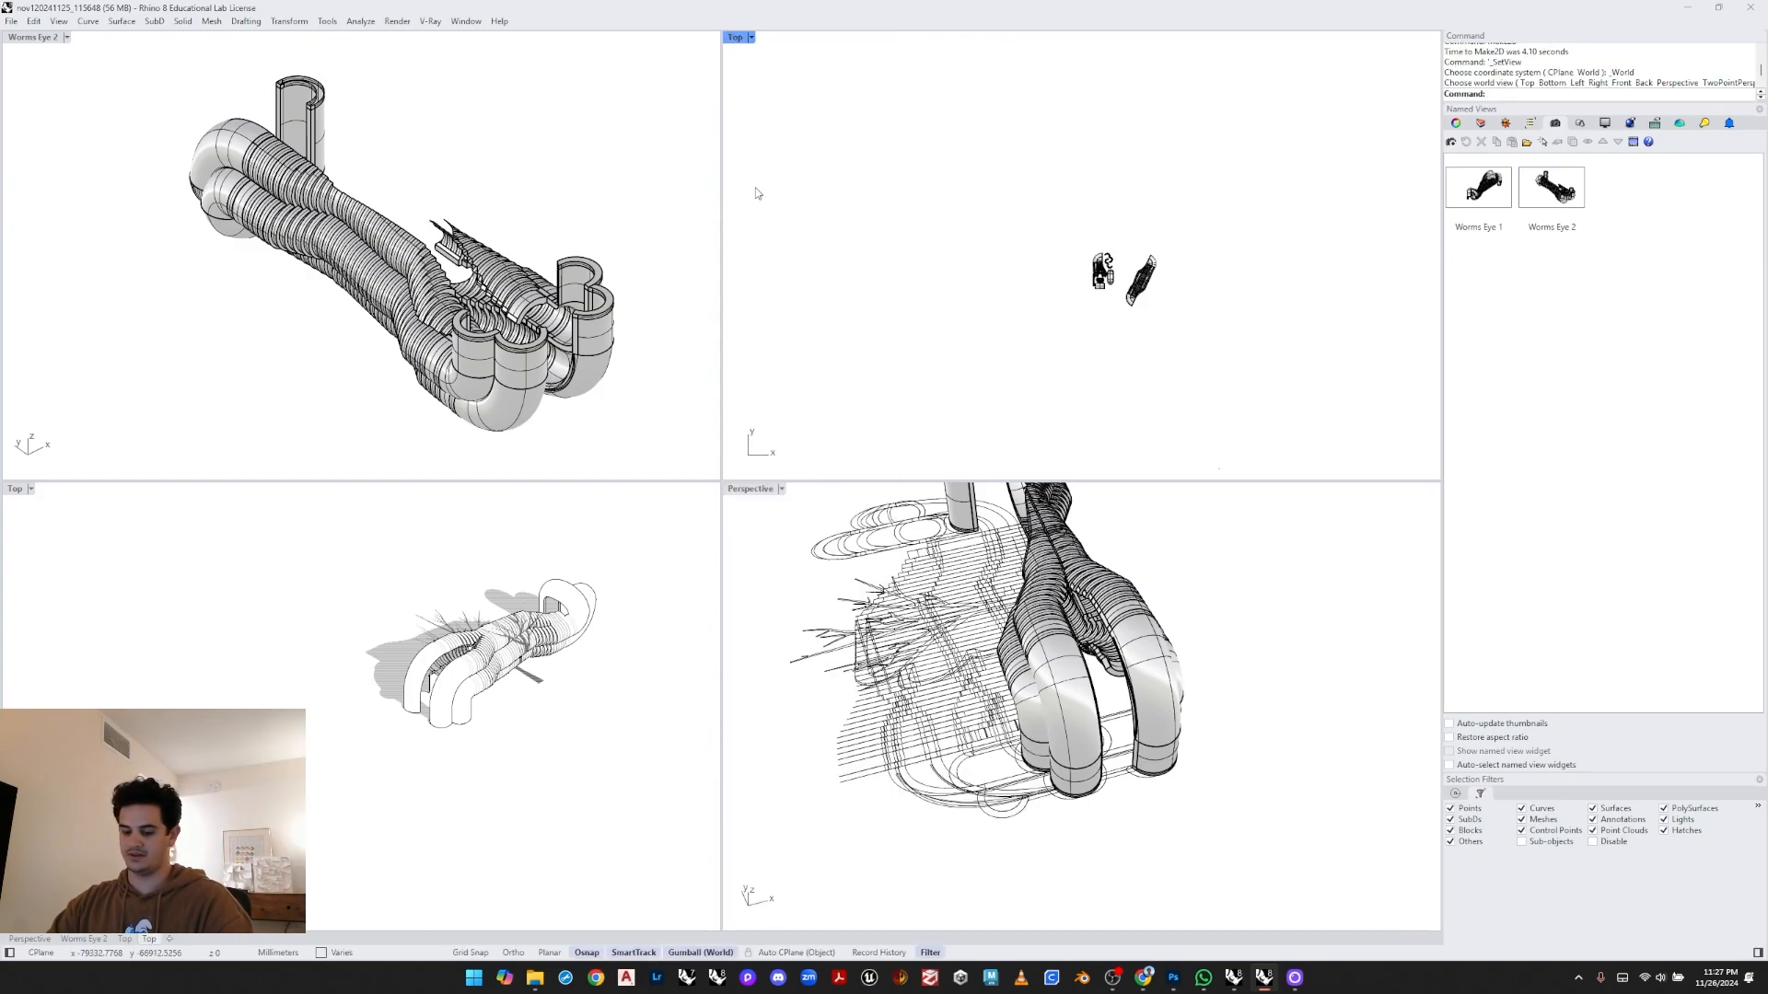
- Rotate the Make2D drawing 180° in the Top viewport
{"action": "type", "text": "zs"}
{"action": "key", "text": "Return"}
{"action": "scroll", "coordinate": [902, 253], "scroll_direction": "down", "scroll_amount": 10}
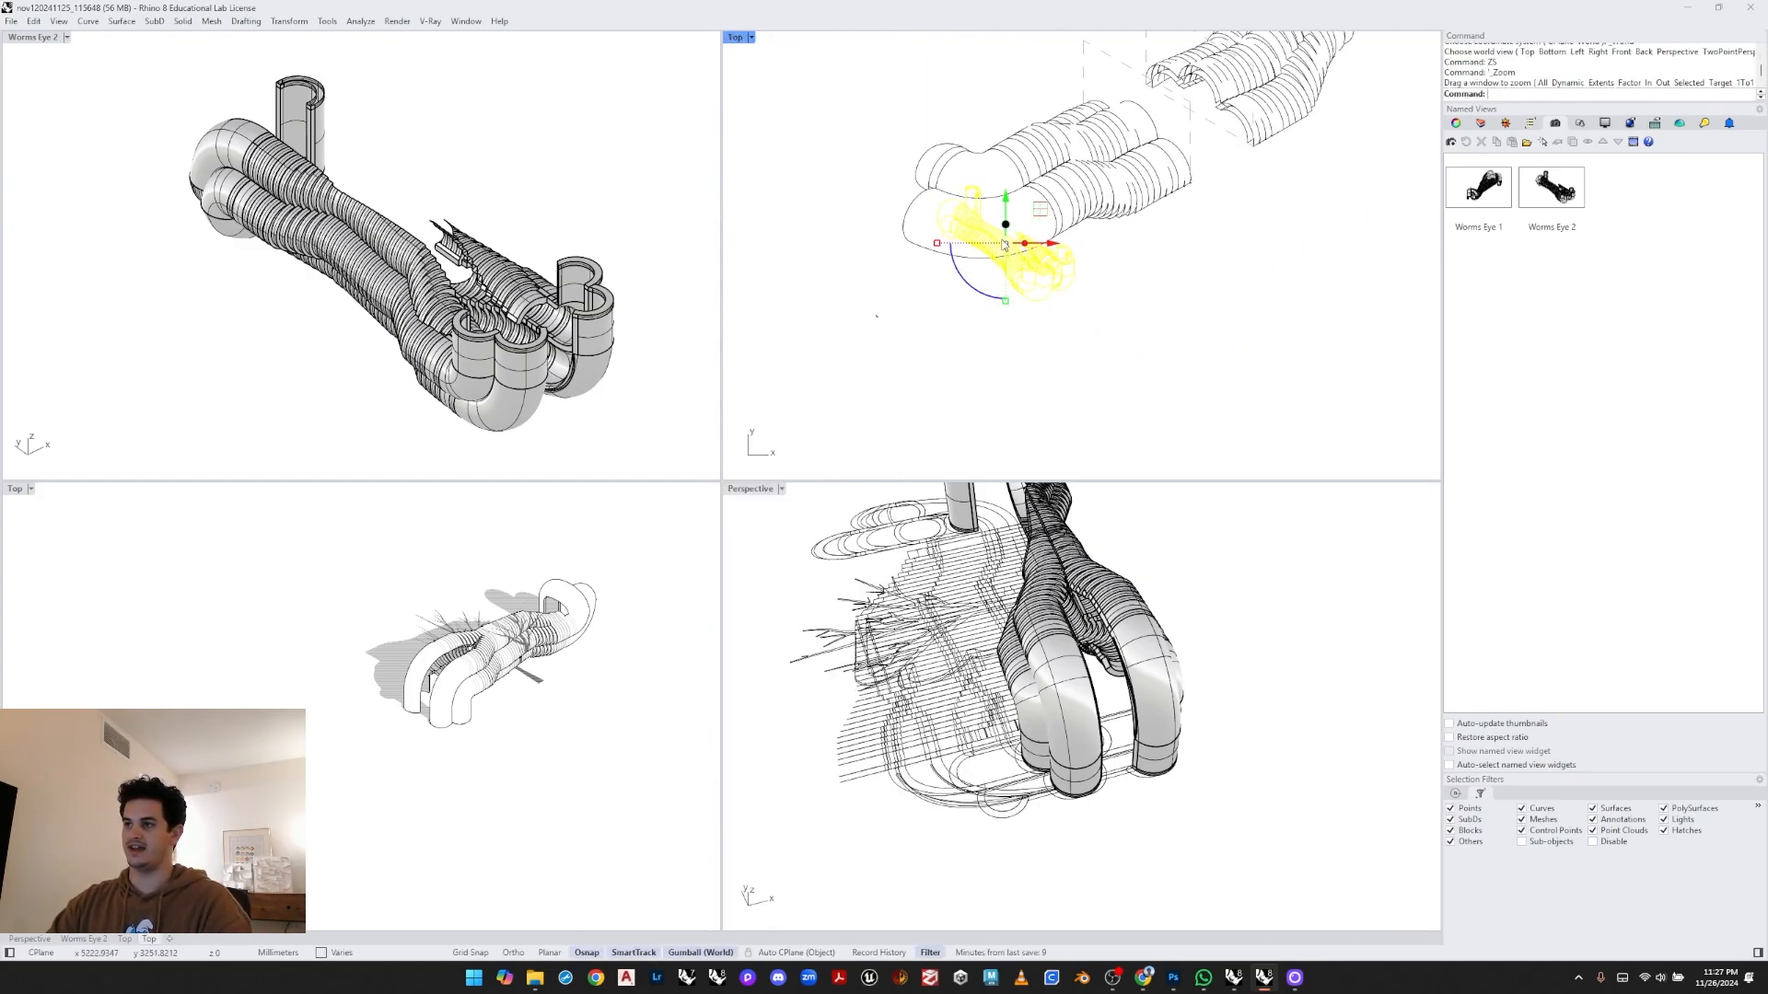
{"action": "left_click_drag", "start_coordinate": [1040, 210], "coordinate": [1182, 340]}
{"action": "scroll", "coordinate": [1182, 340], "scroll_direction": "up", "scroll_amount": 6}
{"action": "right_click_drag", "start_coordinate": [1186, 387], "coordinate": [1113, 295]}
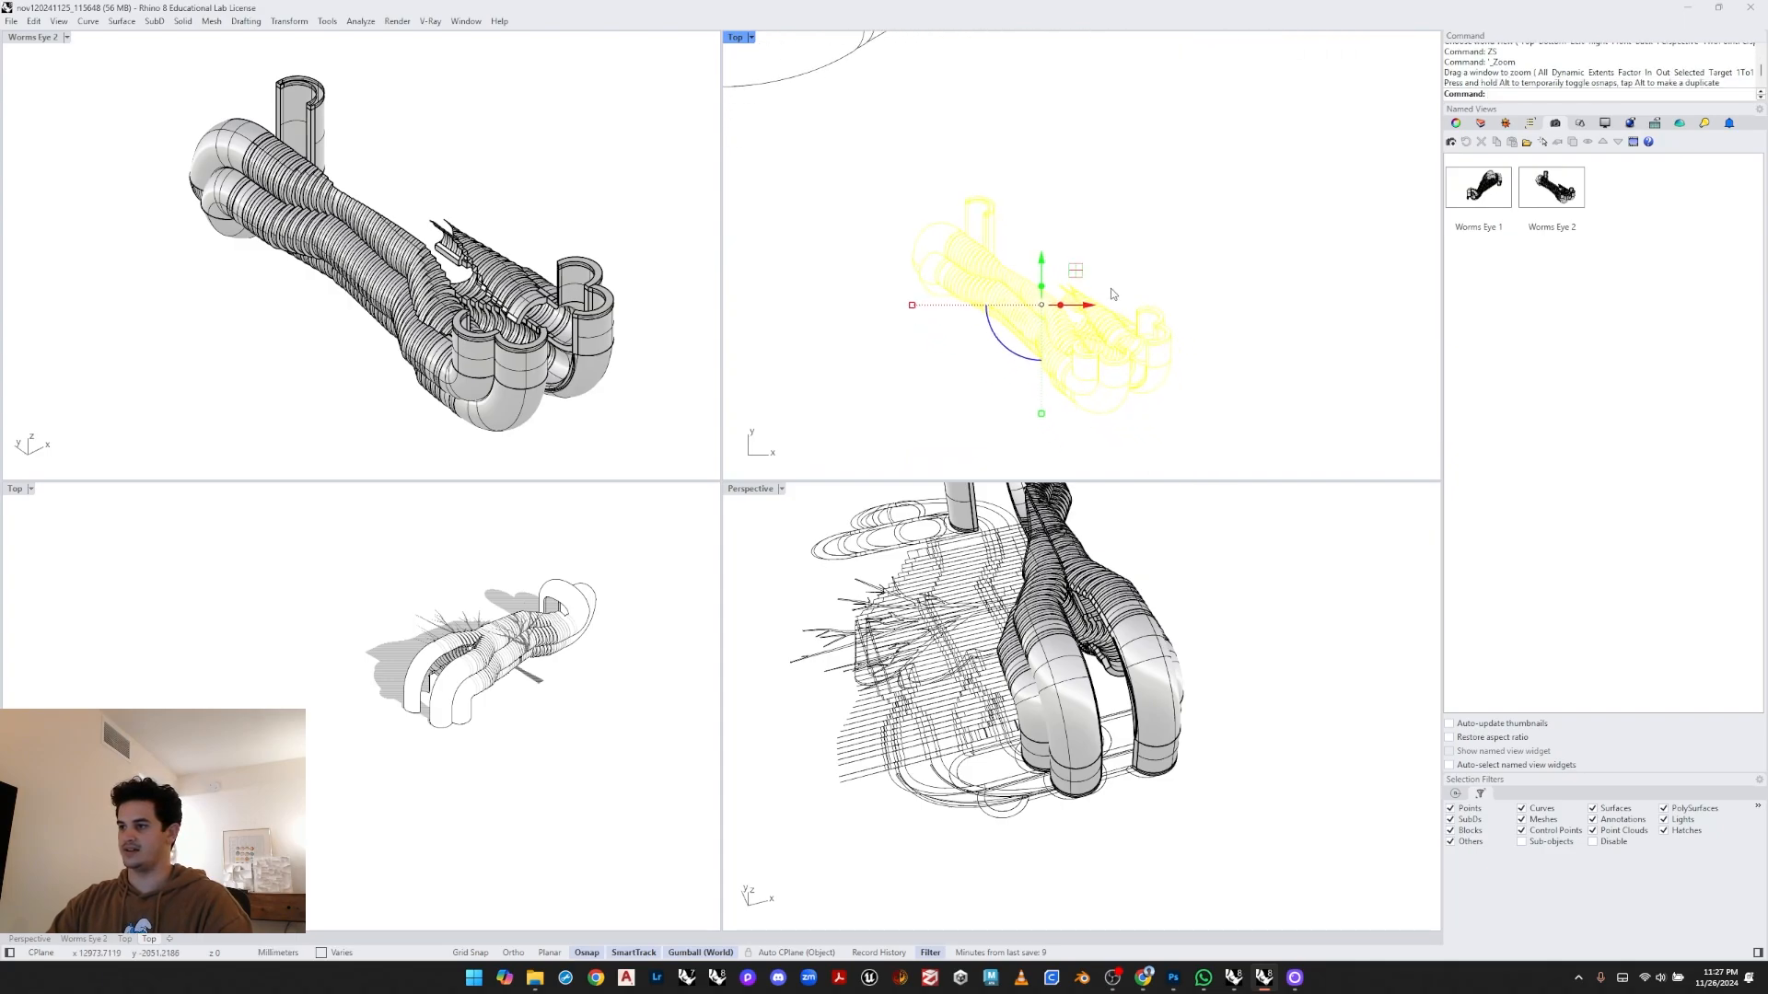
{"action": "key", "text": "Escape"}
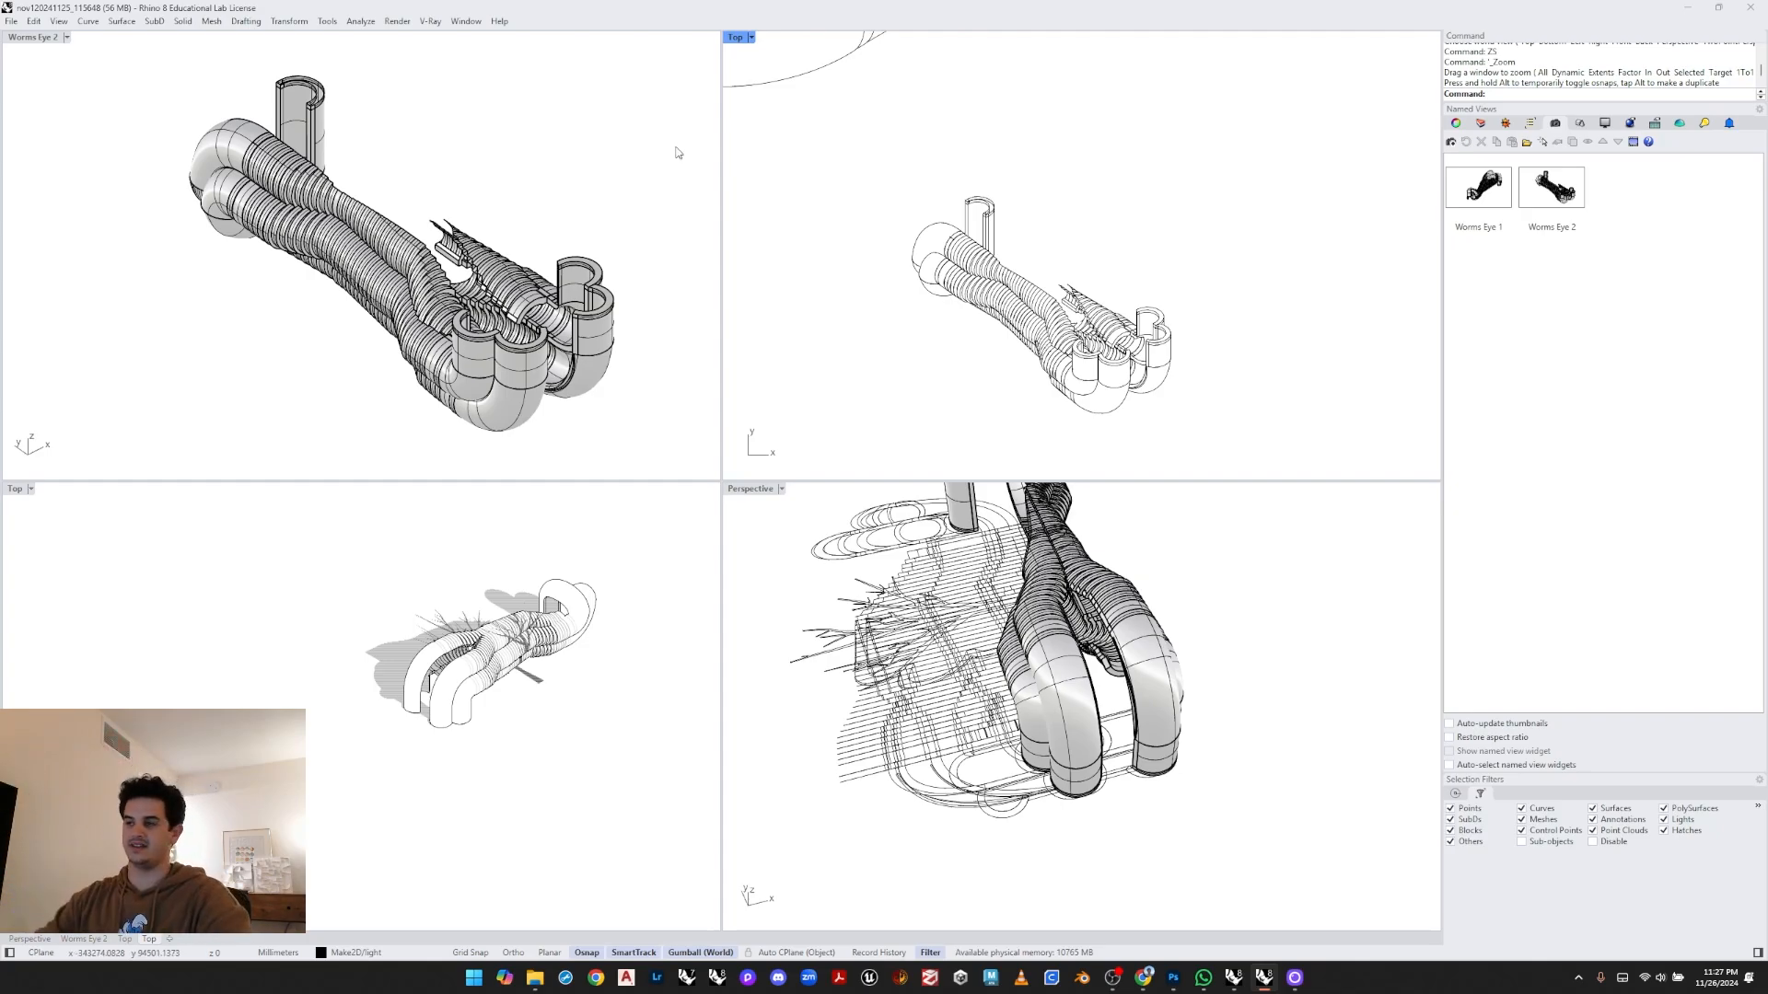
{"action": "left_click_drag", "start_coordinate": [775, 142], "coordinate": [1249, 429]}
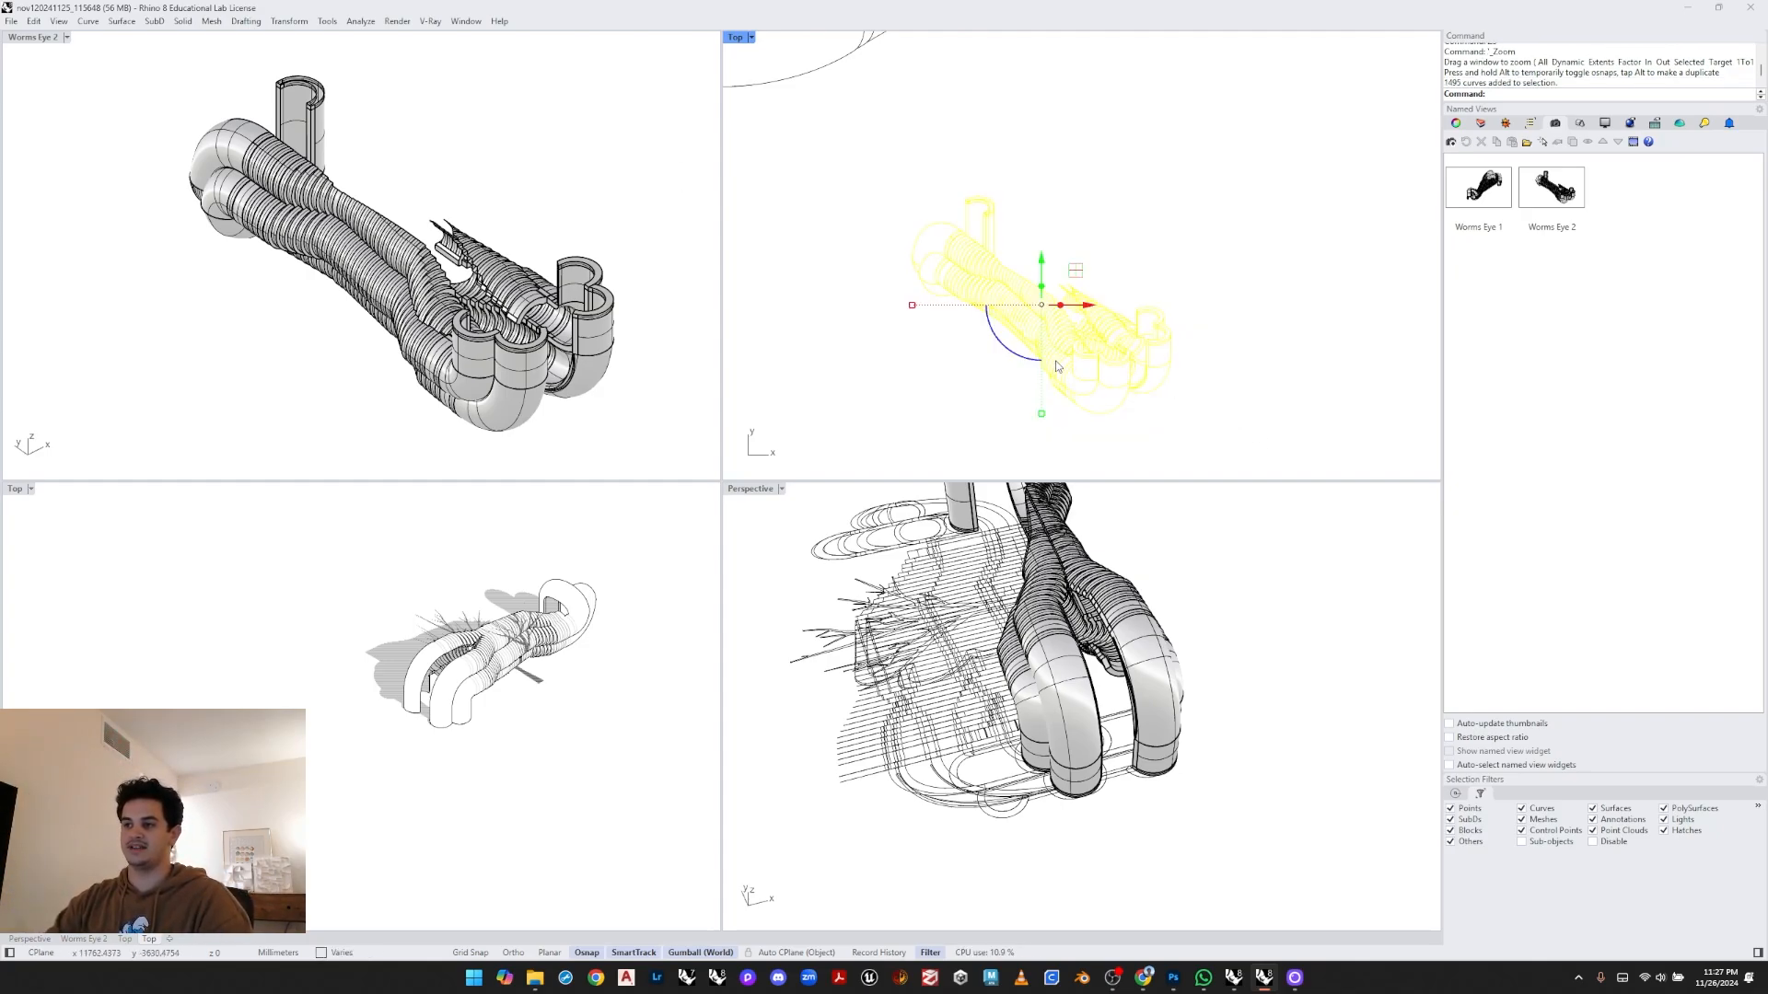
{"action": "left_click_drag", "start_coordinate": [1076, 348], "coordinate": [1097, 463]}
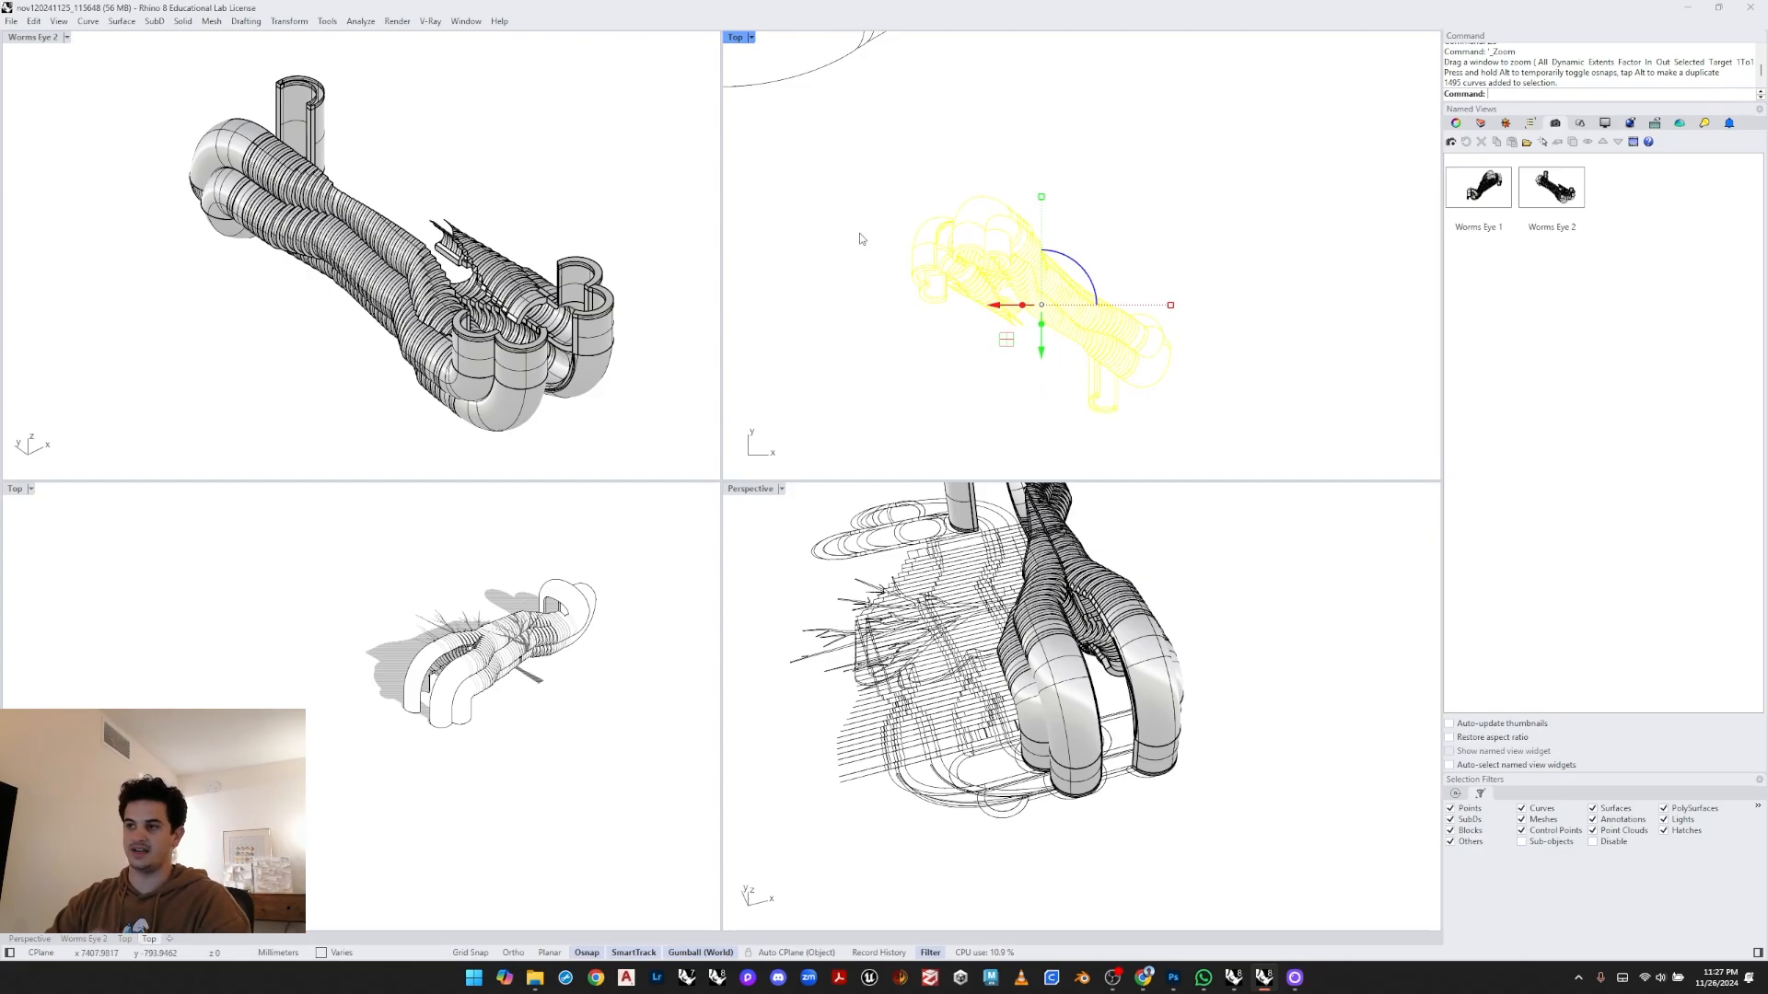
{"action": "key", "text": "Escape"}
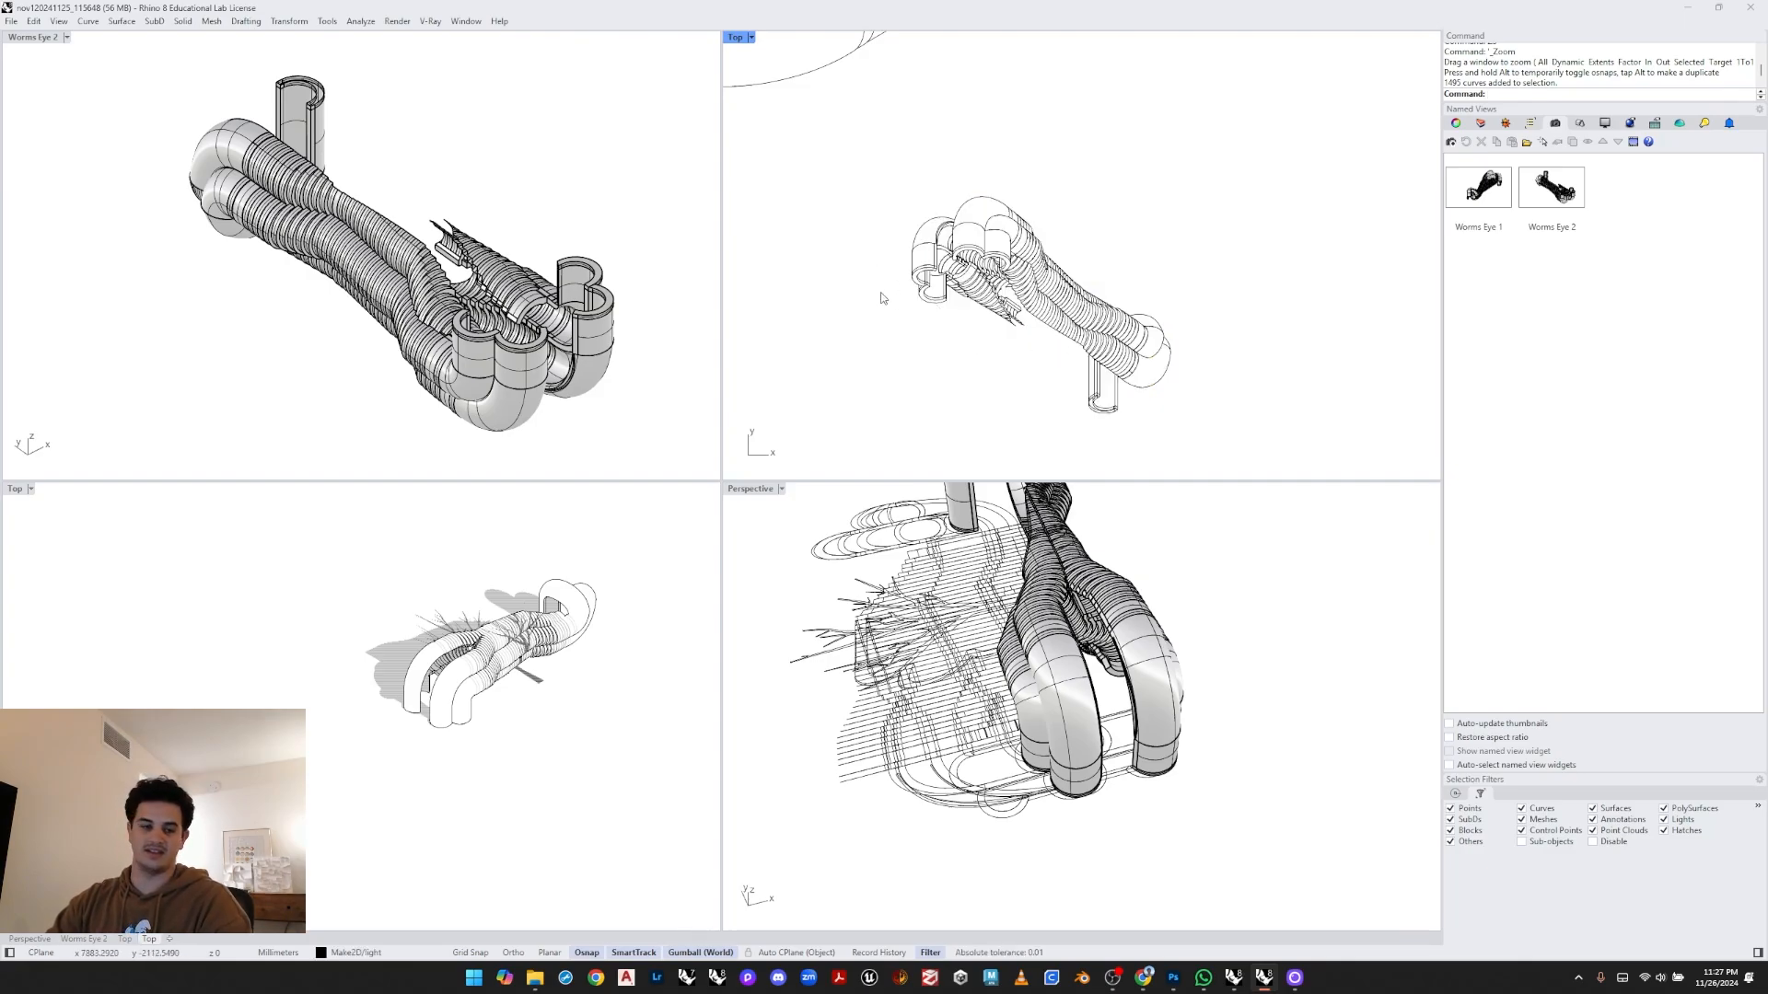
- Show the Worms Eye 1 named view in the lower-left viewport
{"action": "left_click", "coordinate": [614, 176]}
{"action": "left_click", "coordinate": [317, 563]}
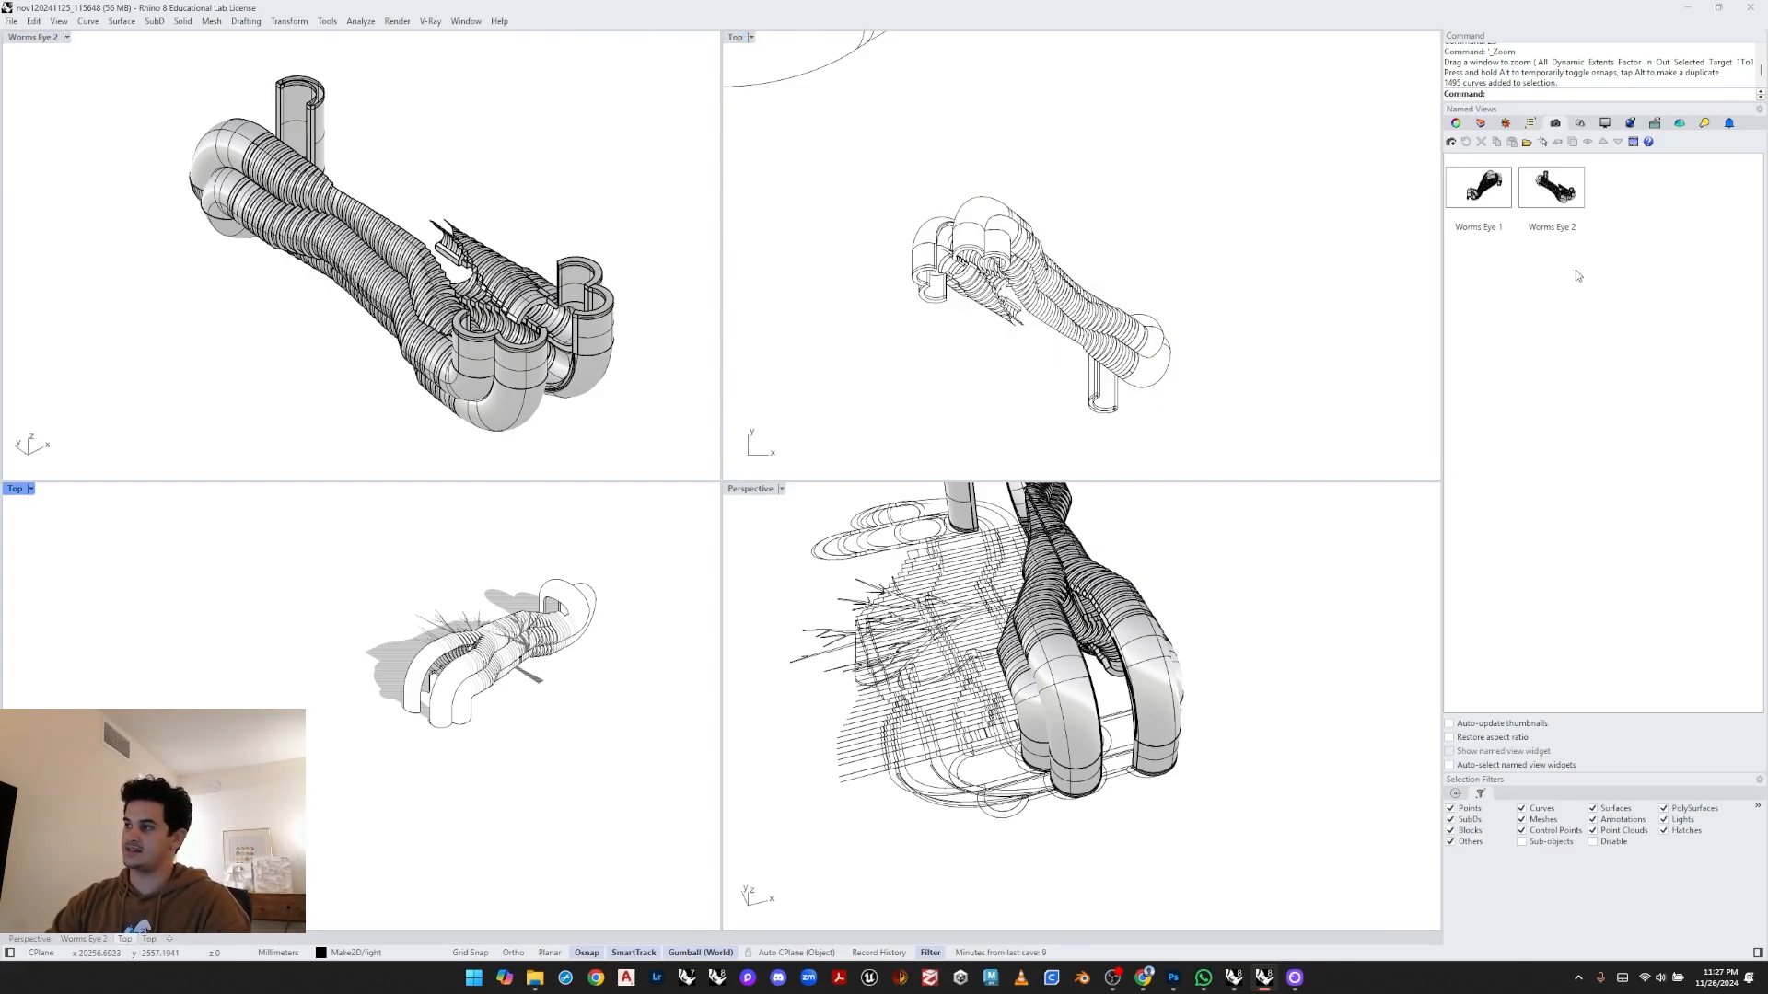
{"action": "left_click", "coordinate": [1505, 204]}
{"action": "double_click", "coordinate": [1504, 205]}
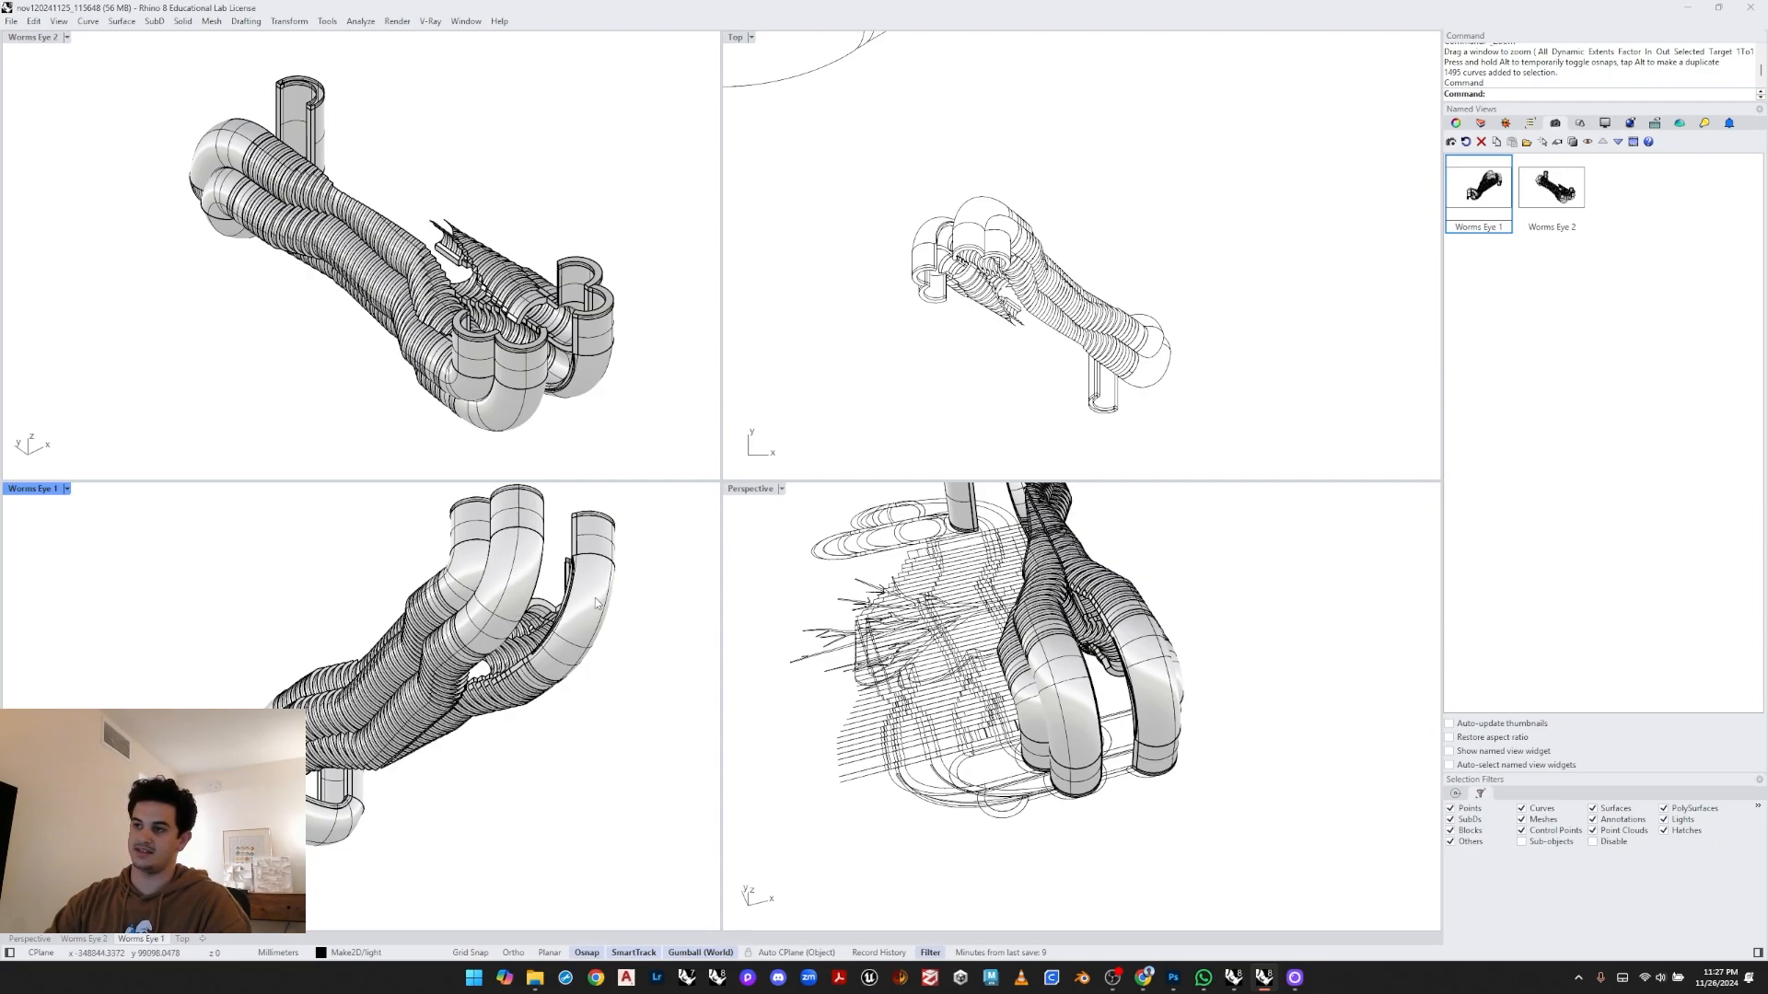
{"action": "double_click", "coordinate": [1495, 195]}
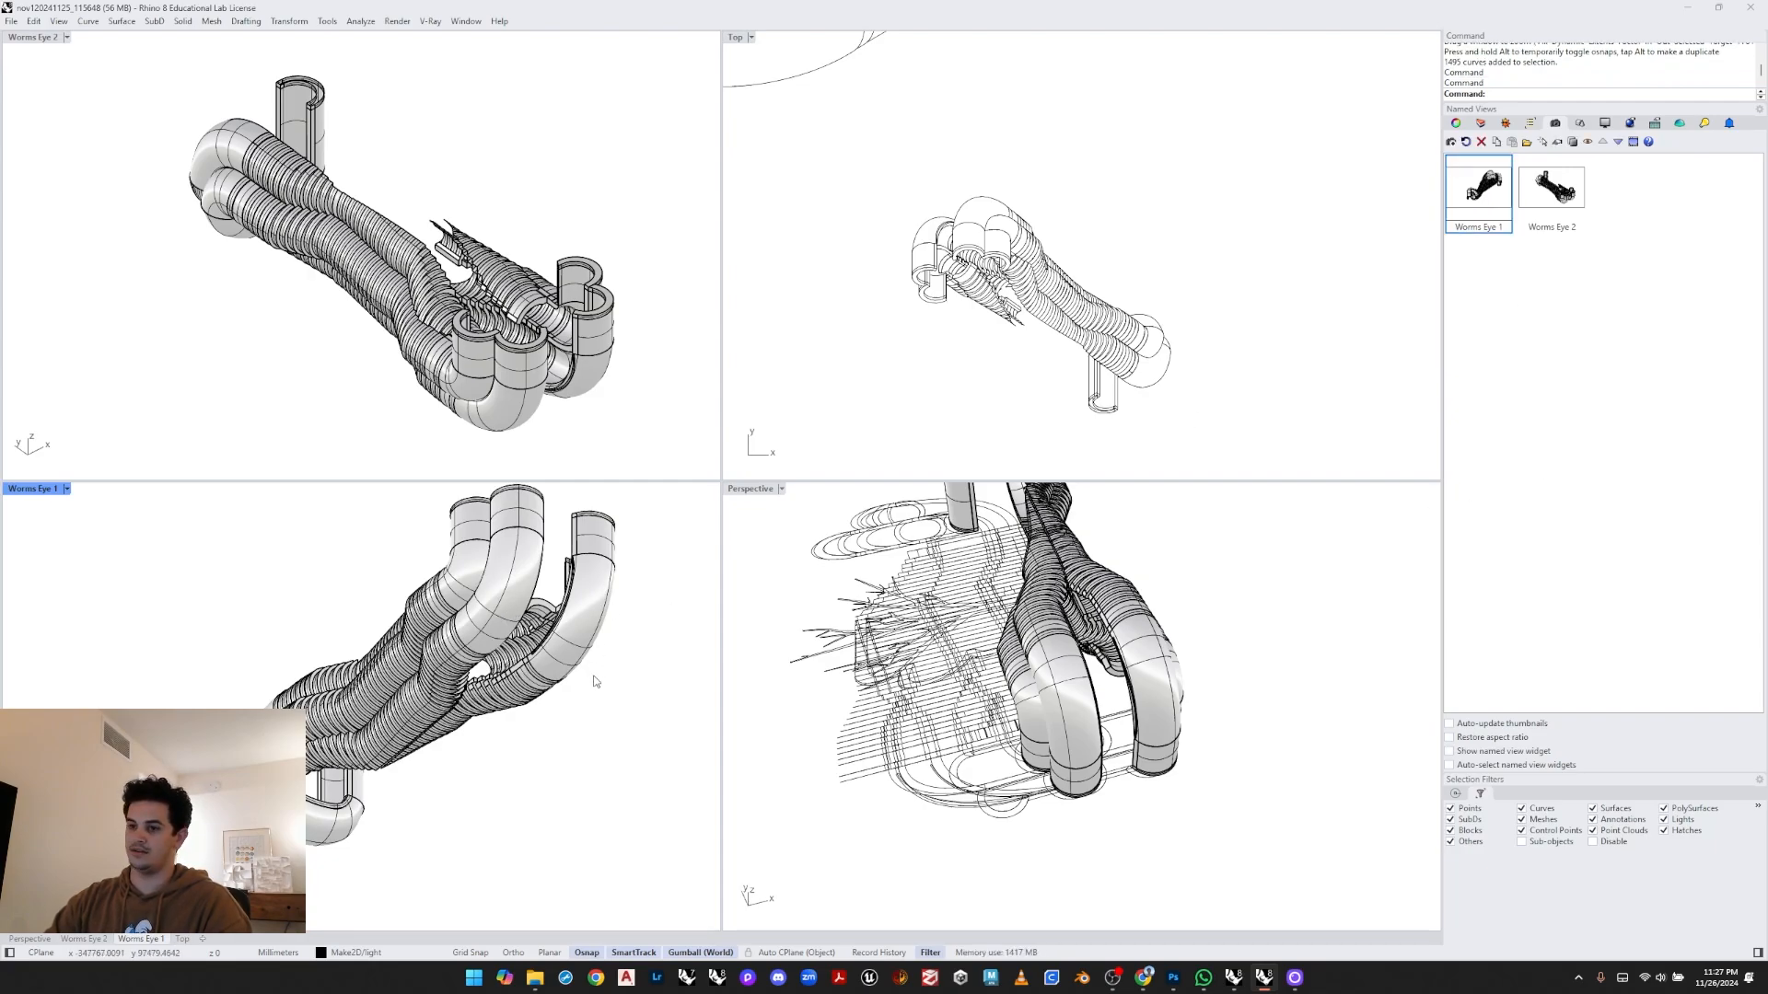
{"action": "left_click", "coordinate": [608, 702]}
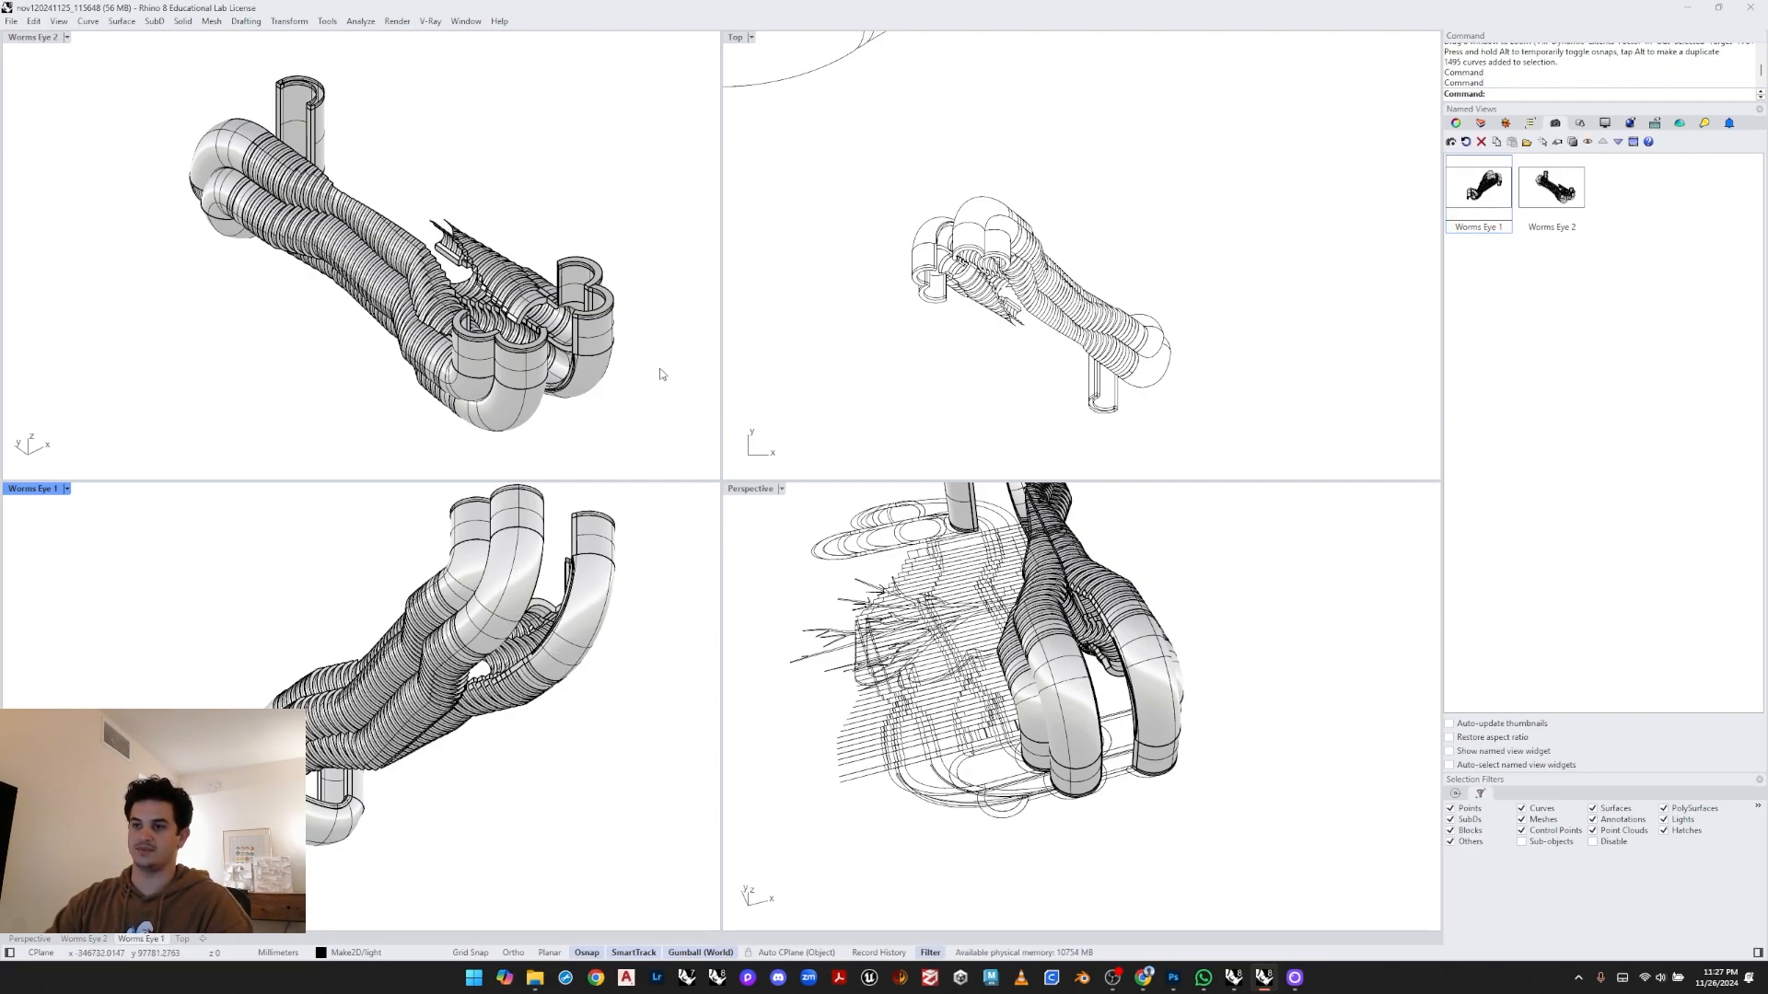
- Rotate the manifold model 180° again with the gumball
{"action": "left_click_drag", "start_coordinate": [659, 375], "coordinate": [561, 323]}
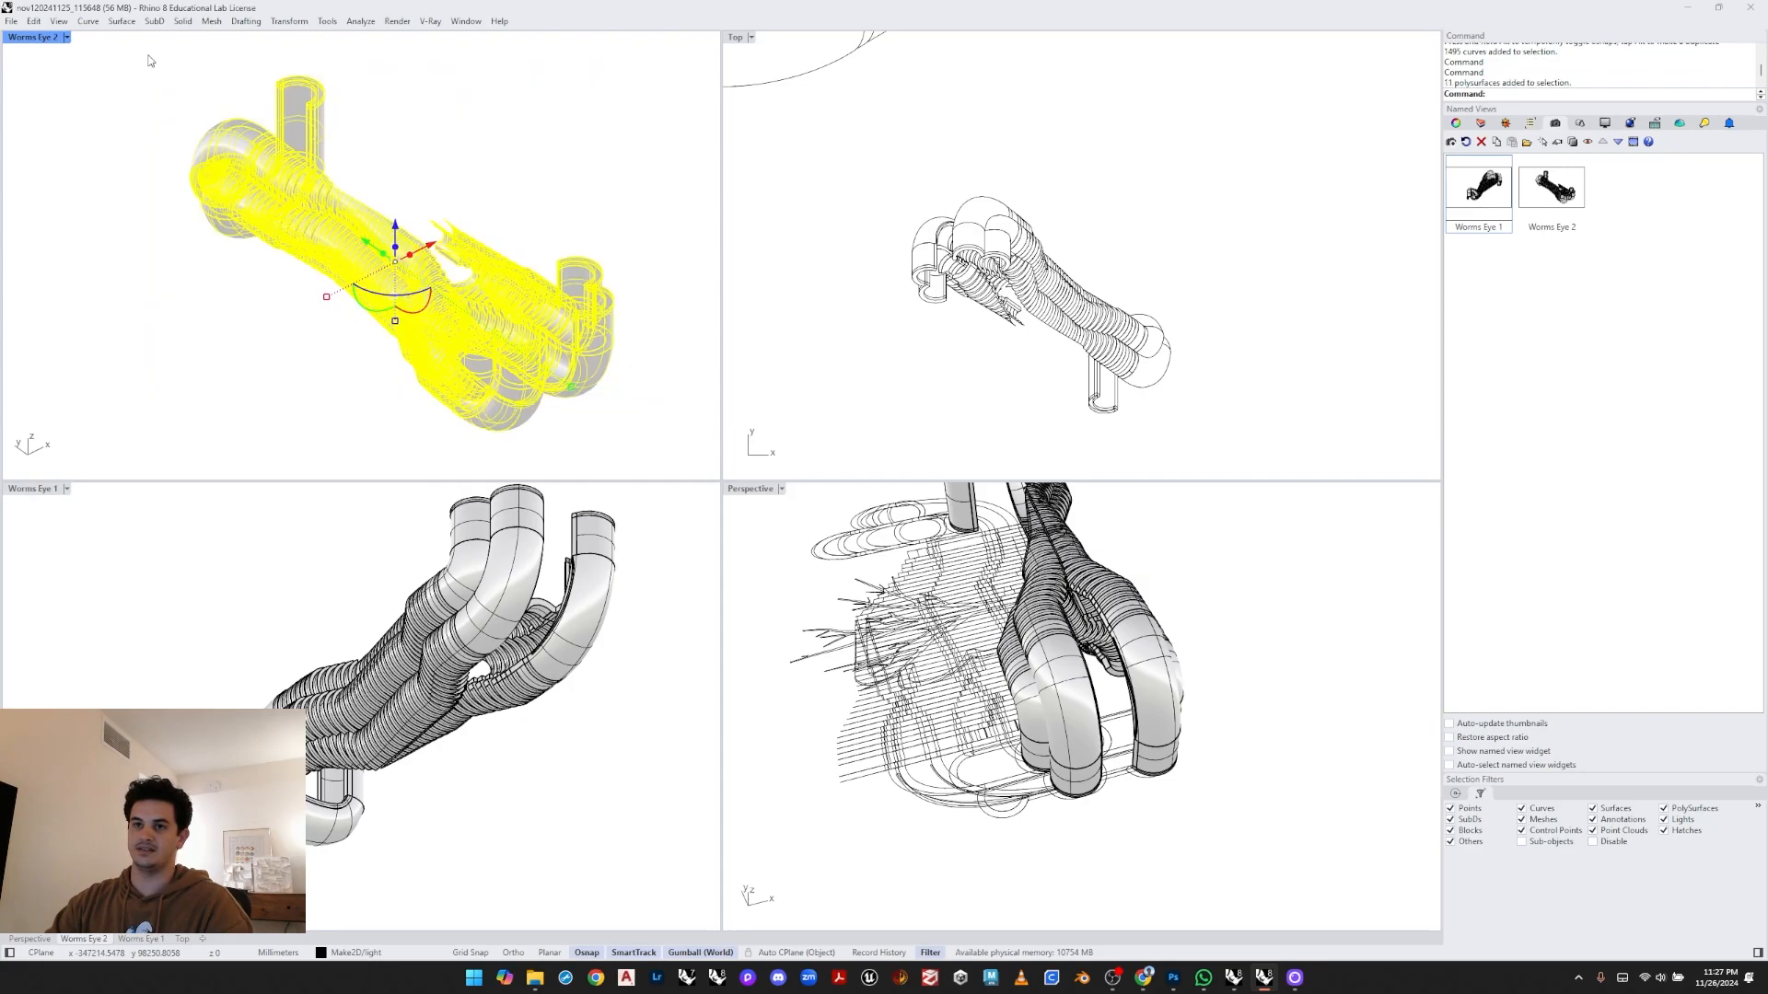
{"action": "left_click", "coordinate": [374, 310]}
{"action": "type", "text": "180"}
{"action": "key", "text": "Return"}
{"action": "left_click", "coordinate": [372, 534]}
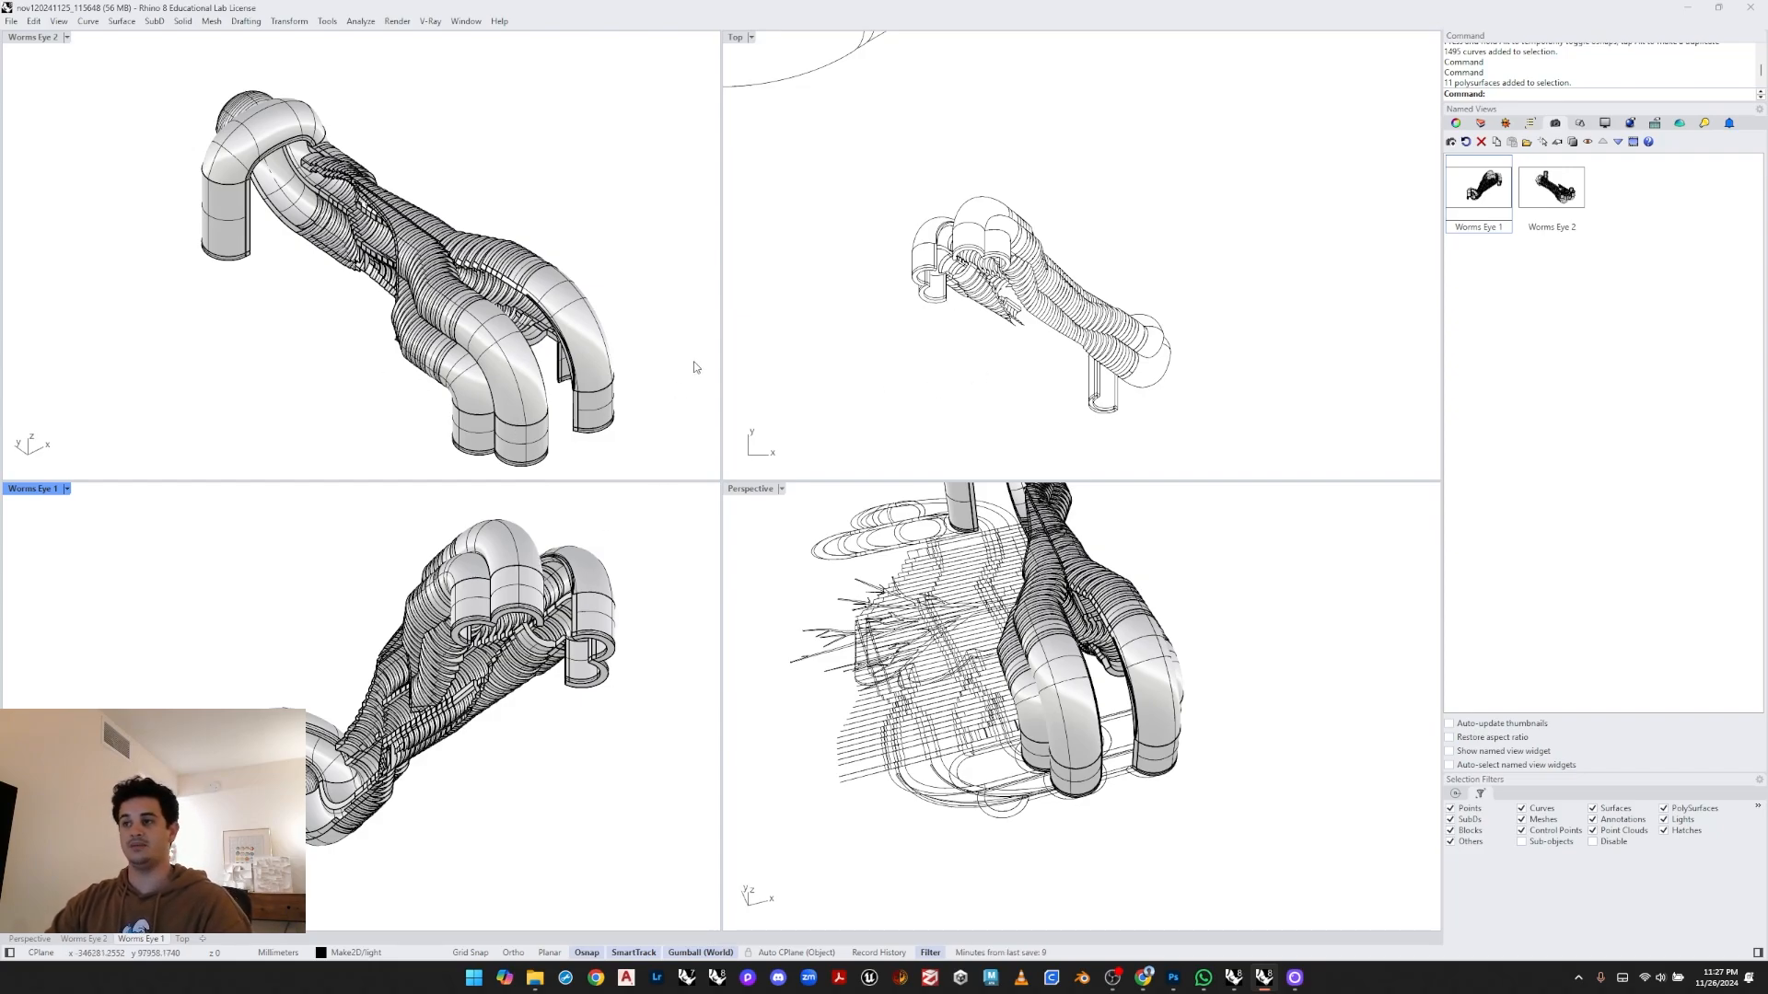
- Undo the model's latest gumball rotation
{"action": "left_click", "coordinate": [558, 212]}
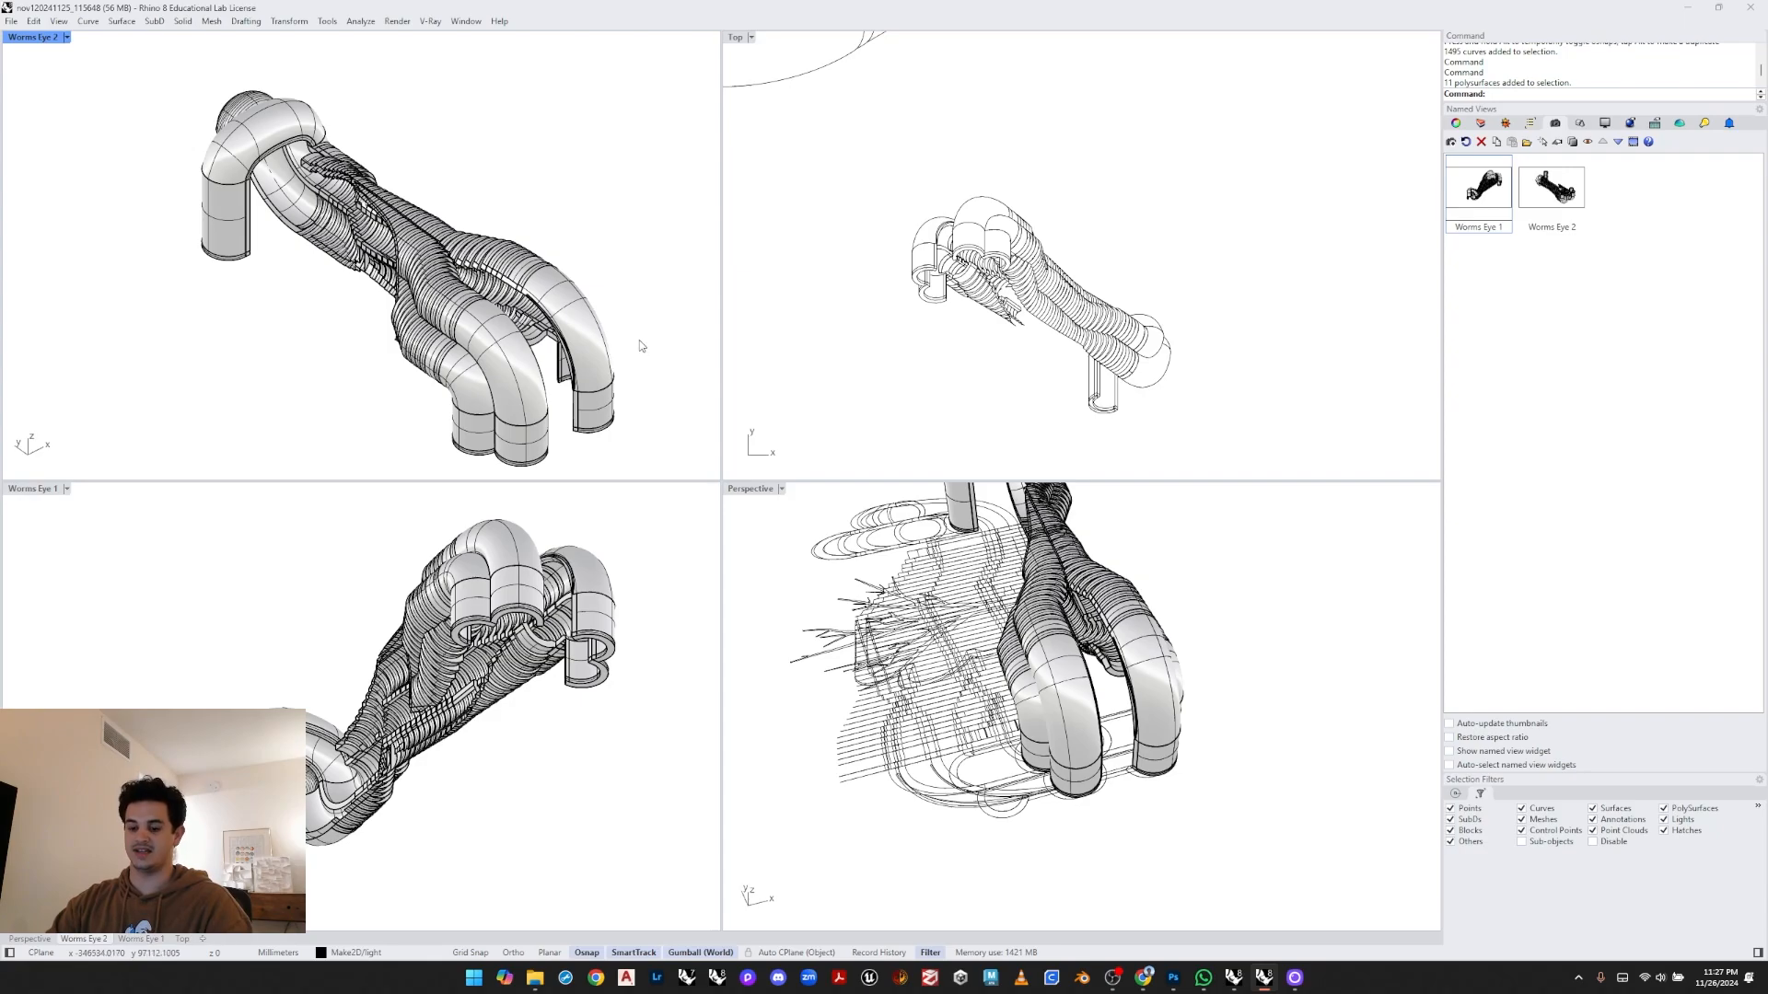
{"action": "key", "text": "ctrl+x"}
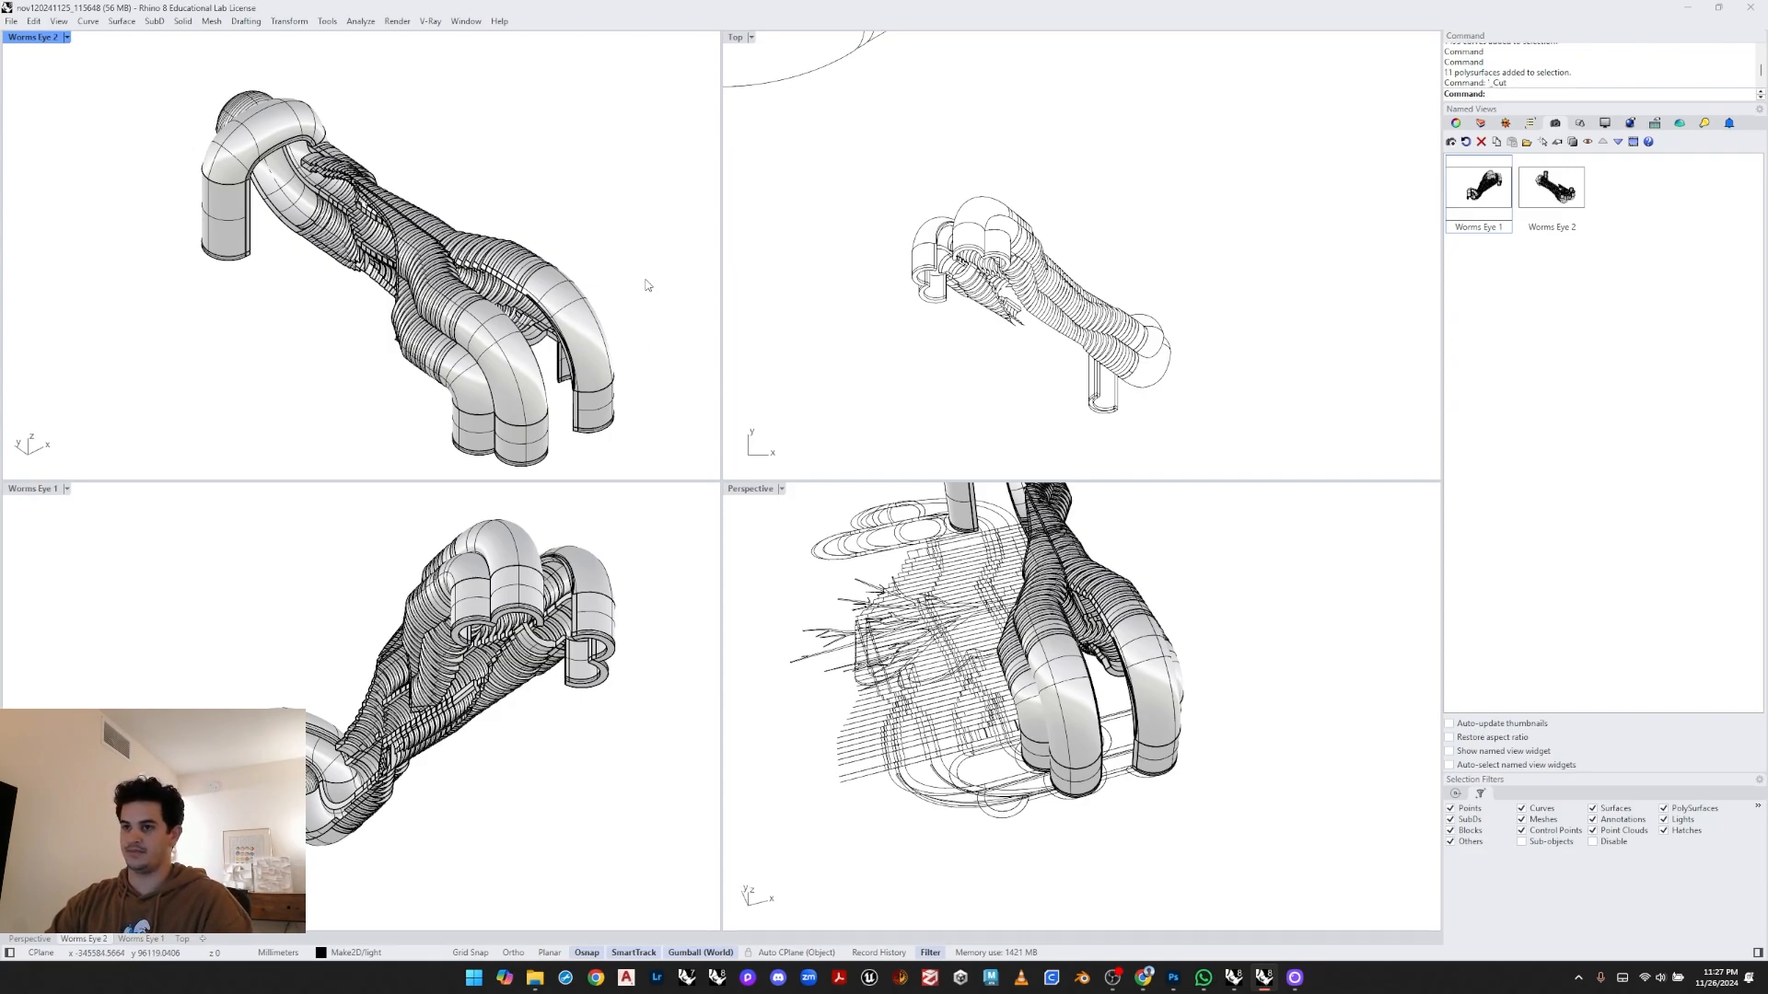
{"action": "key", "text": "ctrl+z"}
{"action": "right_click_drag", "start_coordinate": [465, 274], "coordinate": [406, 335]}
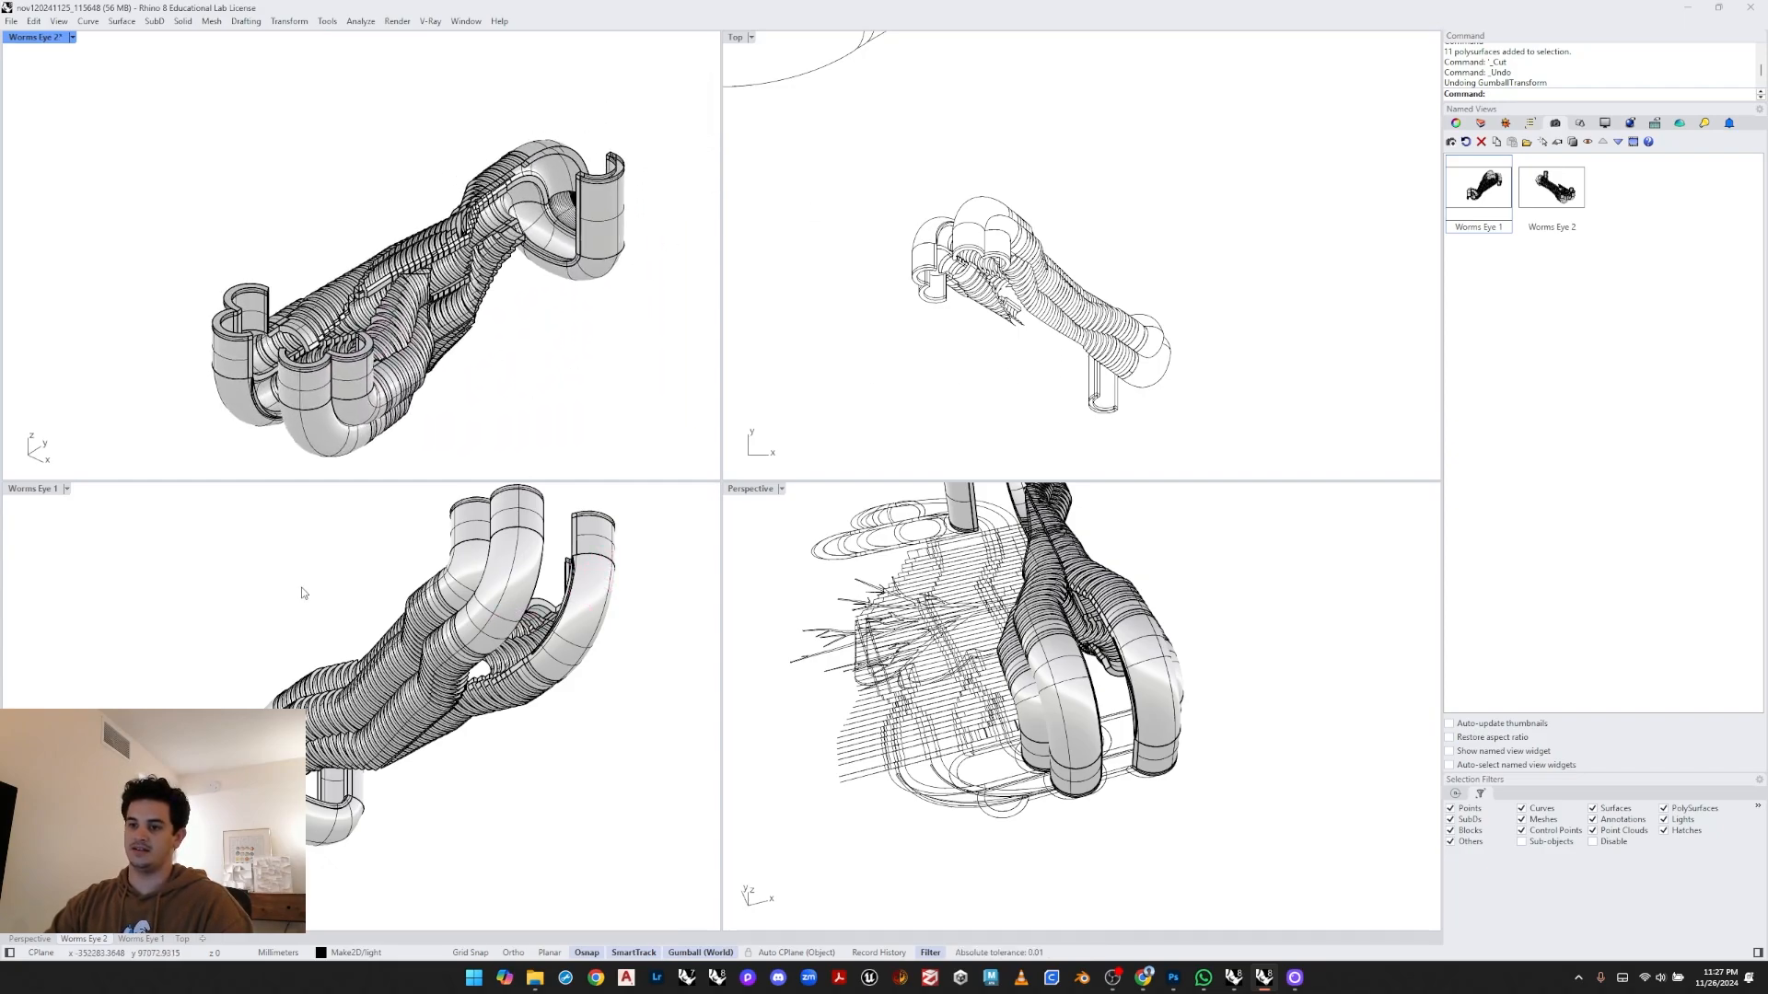
{"action": "left_click", "coordinate": [476, 592]}
{"action": "right_click_drag", "start_coordinate": [551, 392], "coordinate": [485, 347], "text": "shift"}
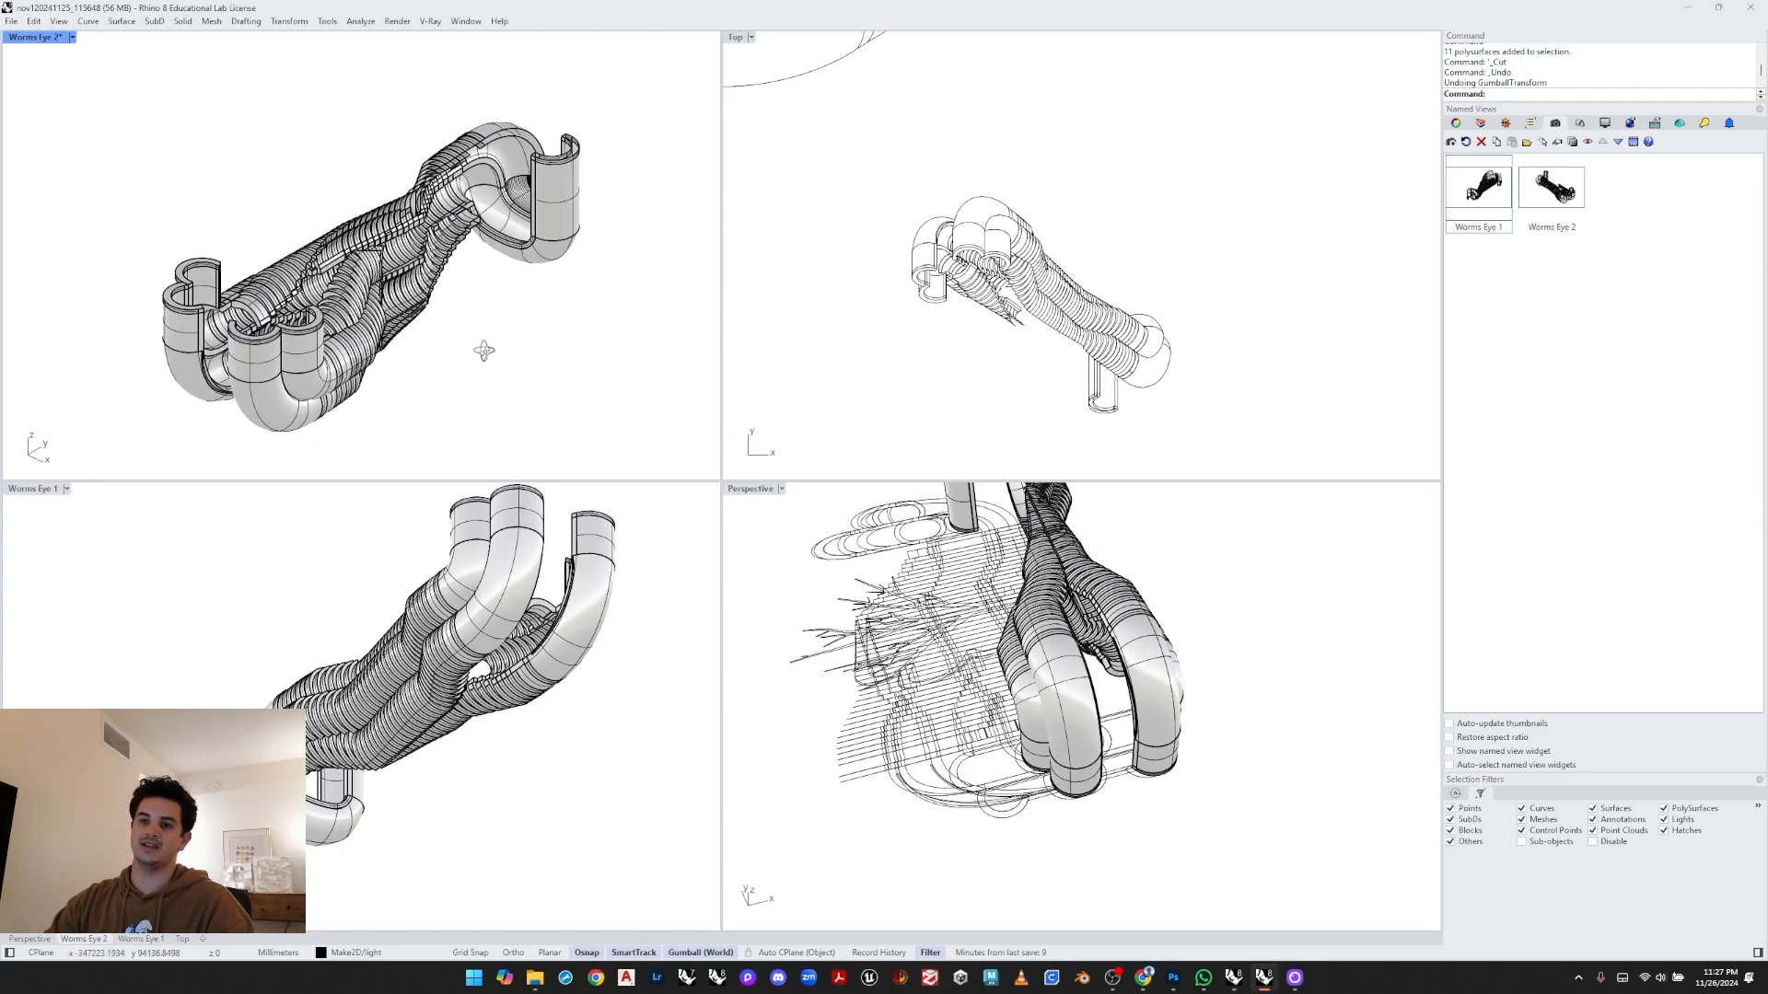
{"action": "left_click", "coordinate": [71, 37]}
{"action": "left_click", "coordinate": [327, 21]}
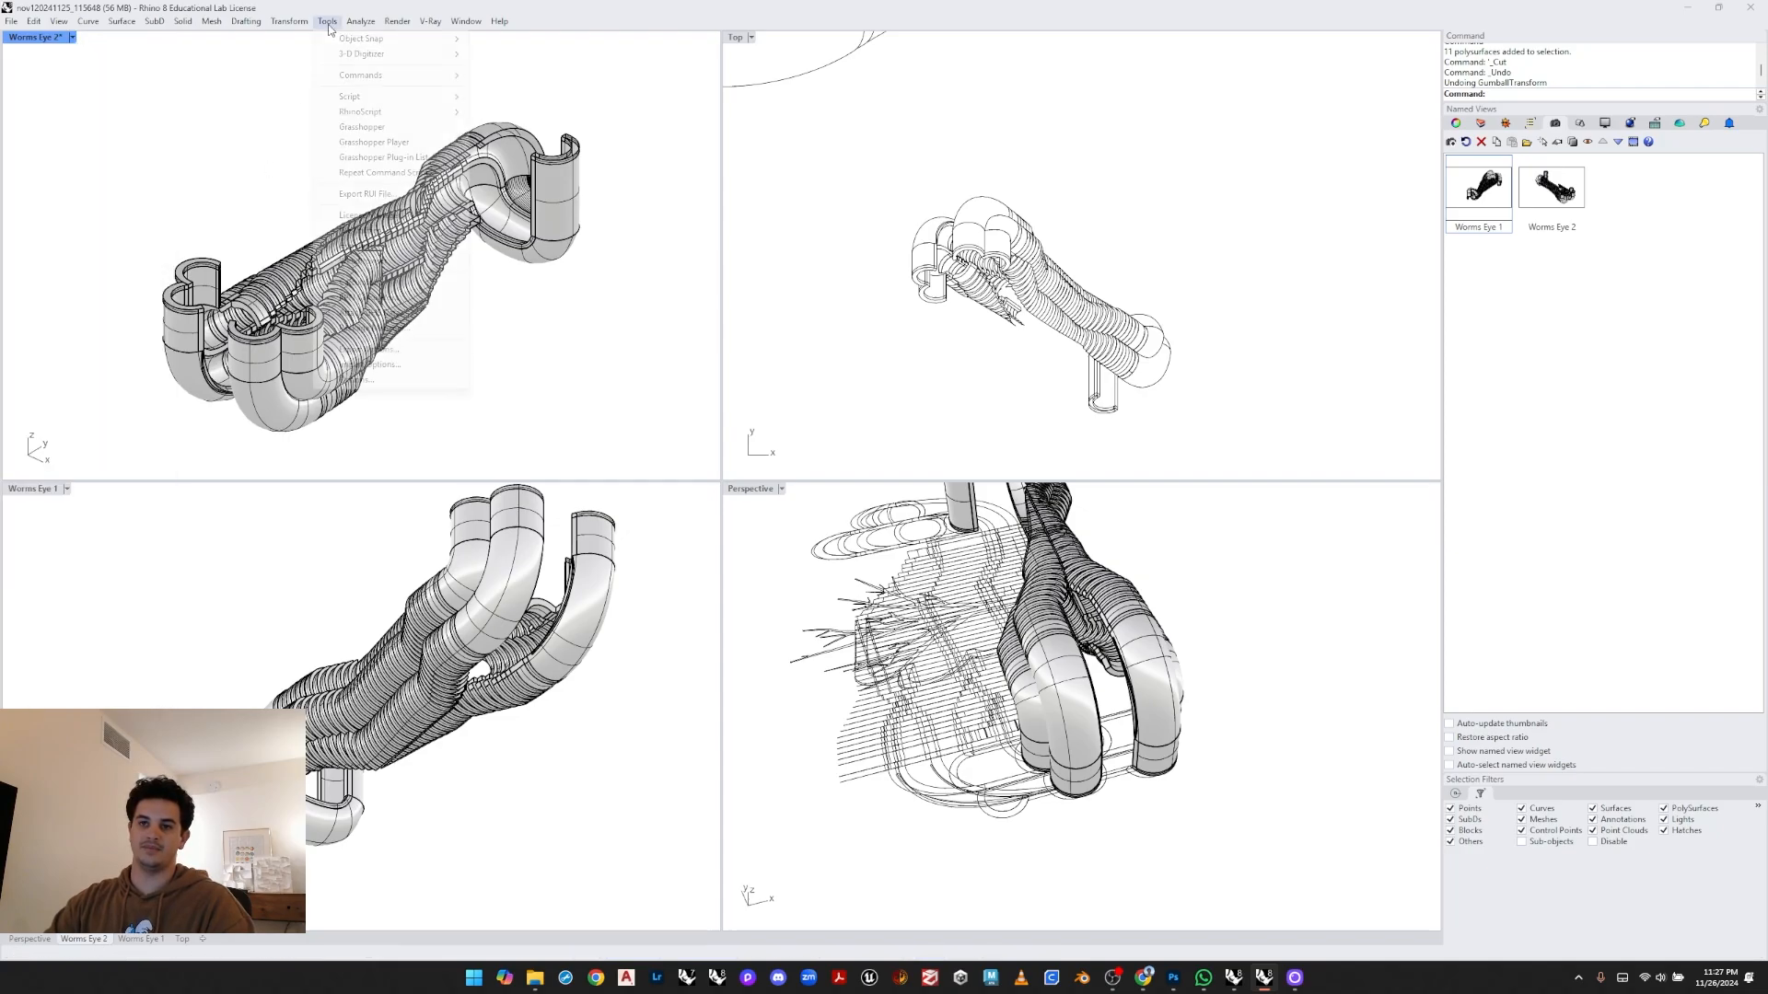
{"action": "left_click", "coordinate": [281, 101]}
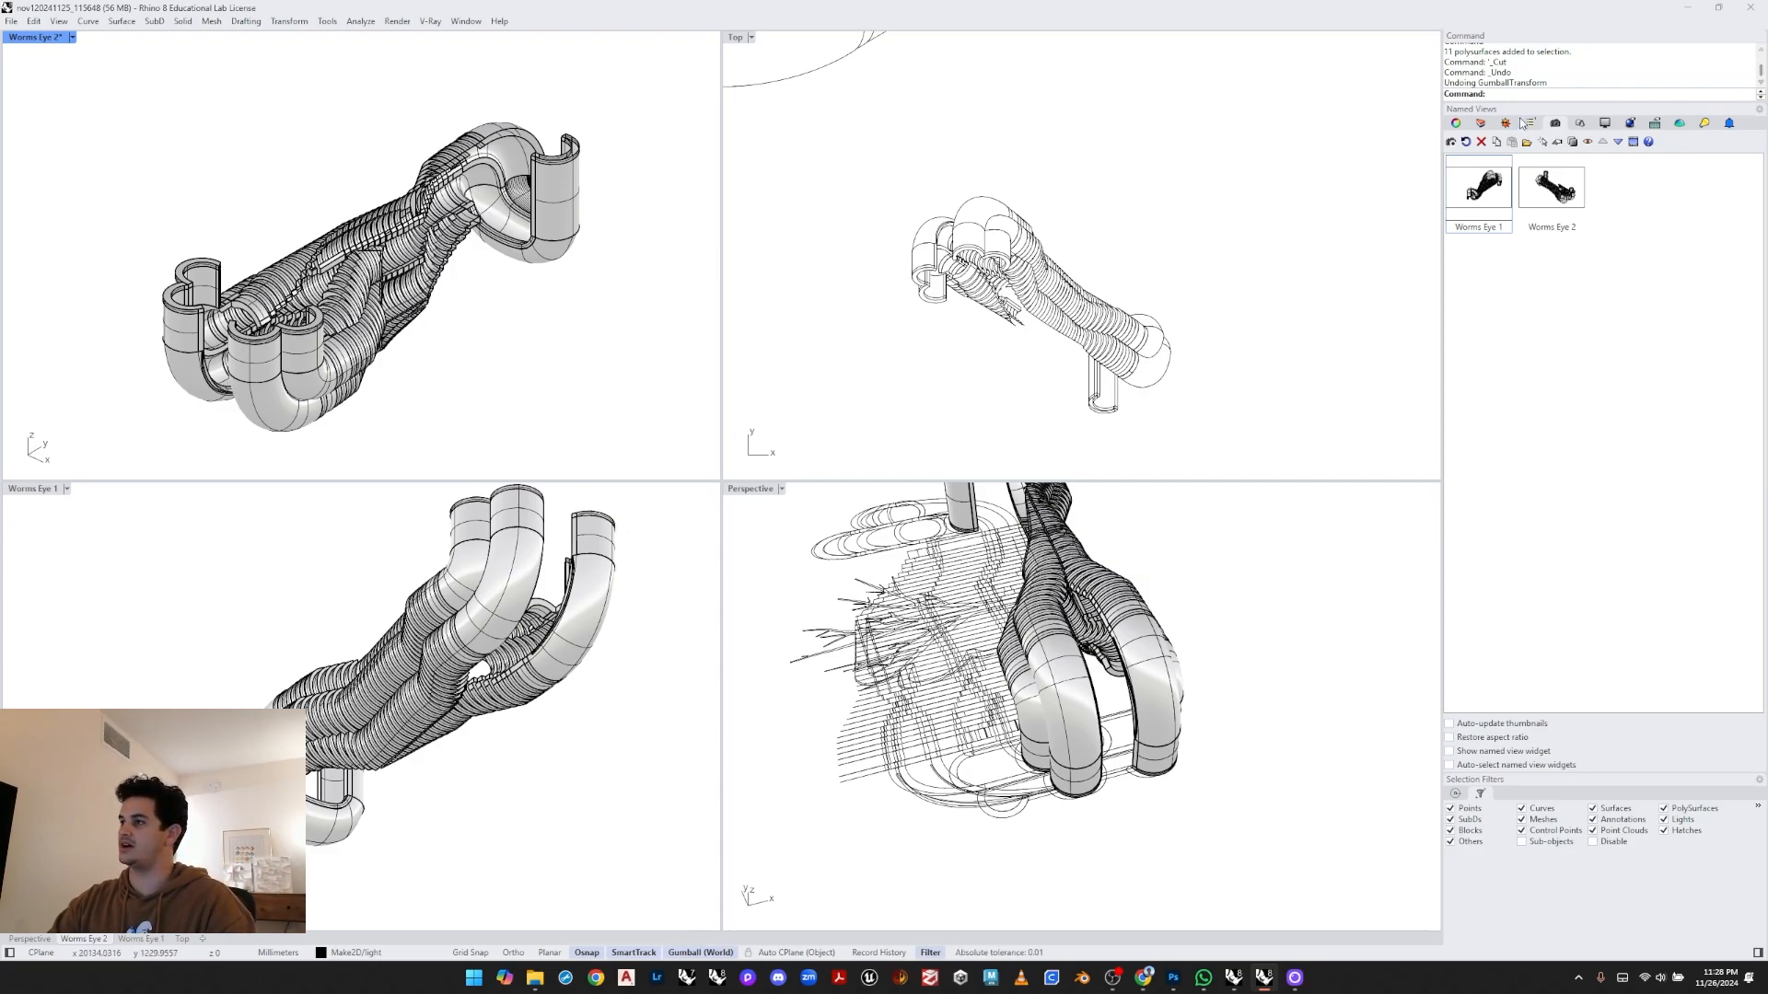
- Try to change the Worms Eye 2 viewport's projection to Two-Point Perspective in its viewport properties
{"action": "left_click", "coordinate": [1456, 123]}
{"action": "left_click", "coordinate": [1644, 227]}
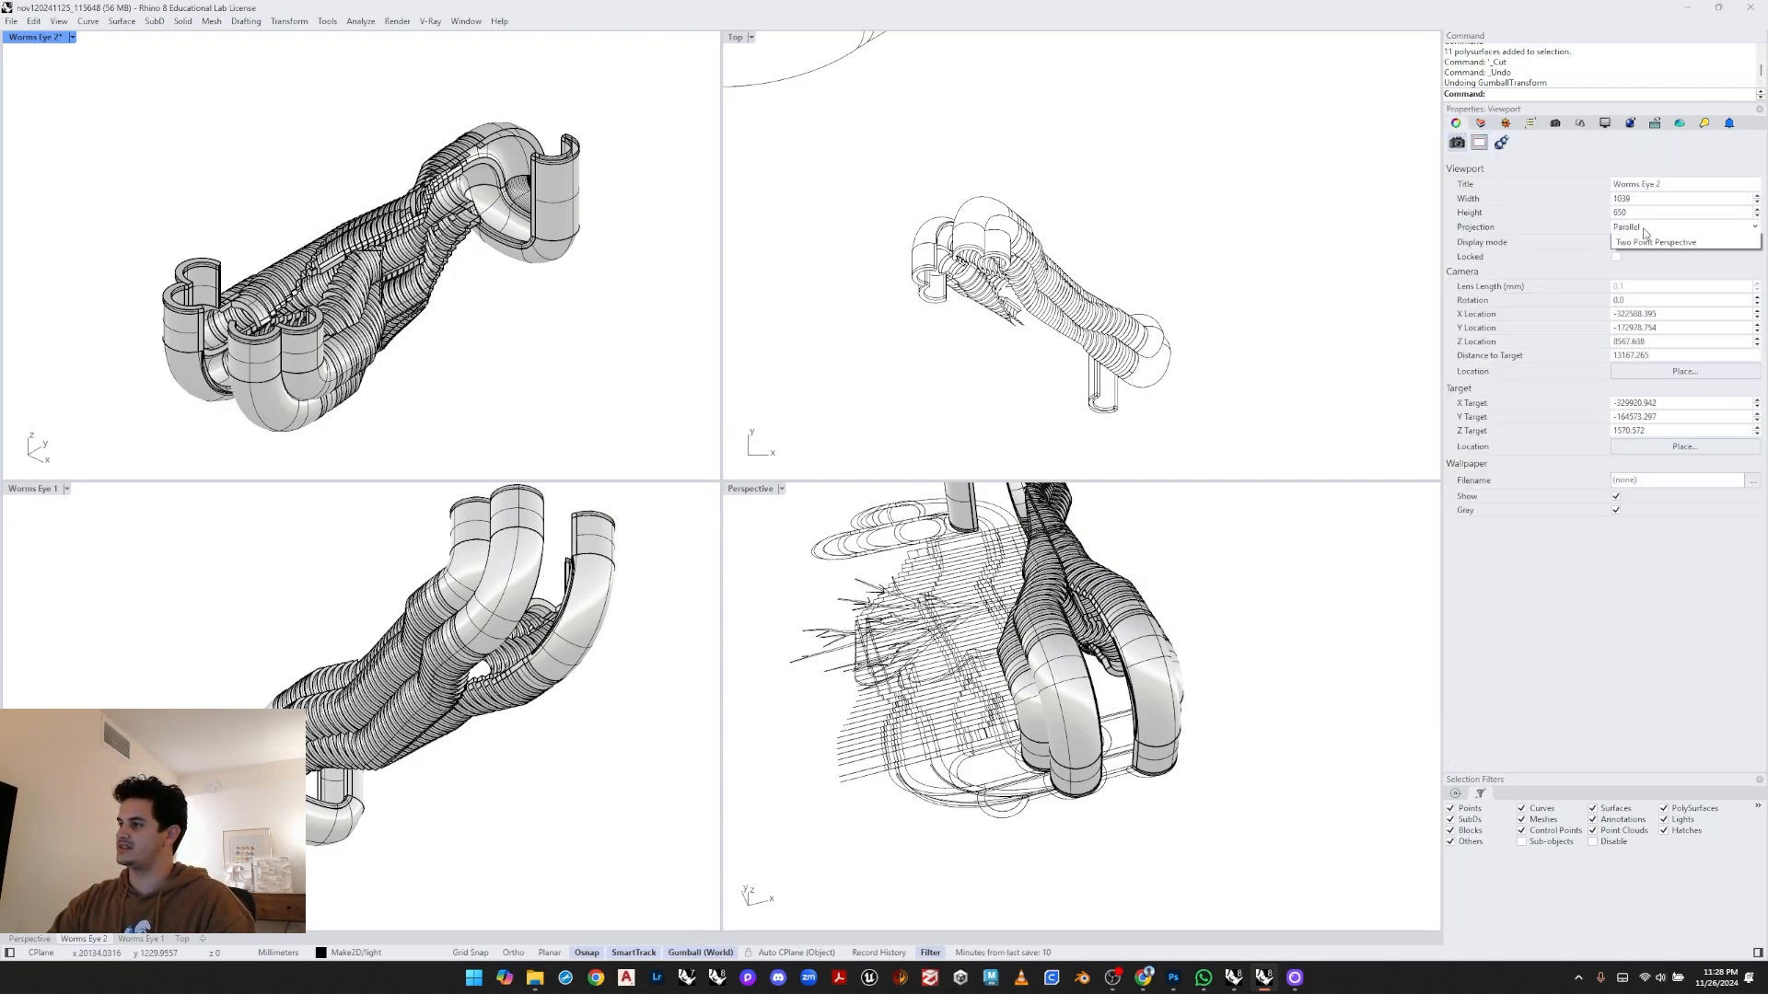
{"action": "left_click", "coordinate": [1641, 241]}
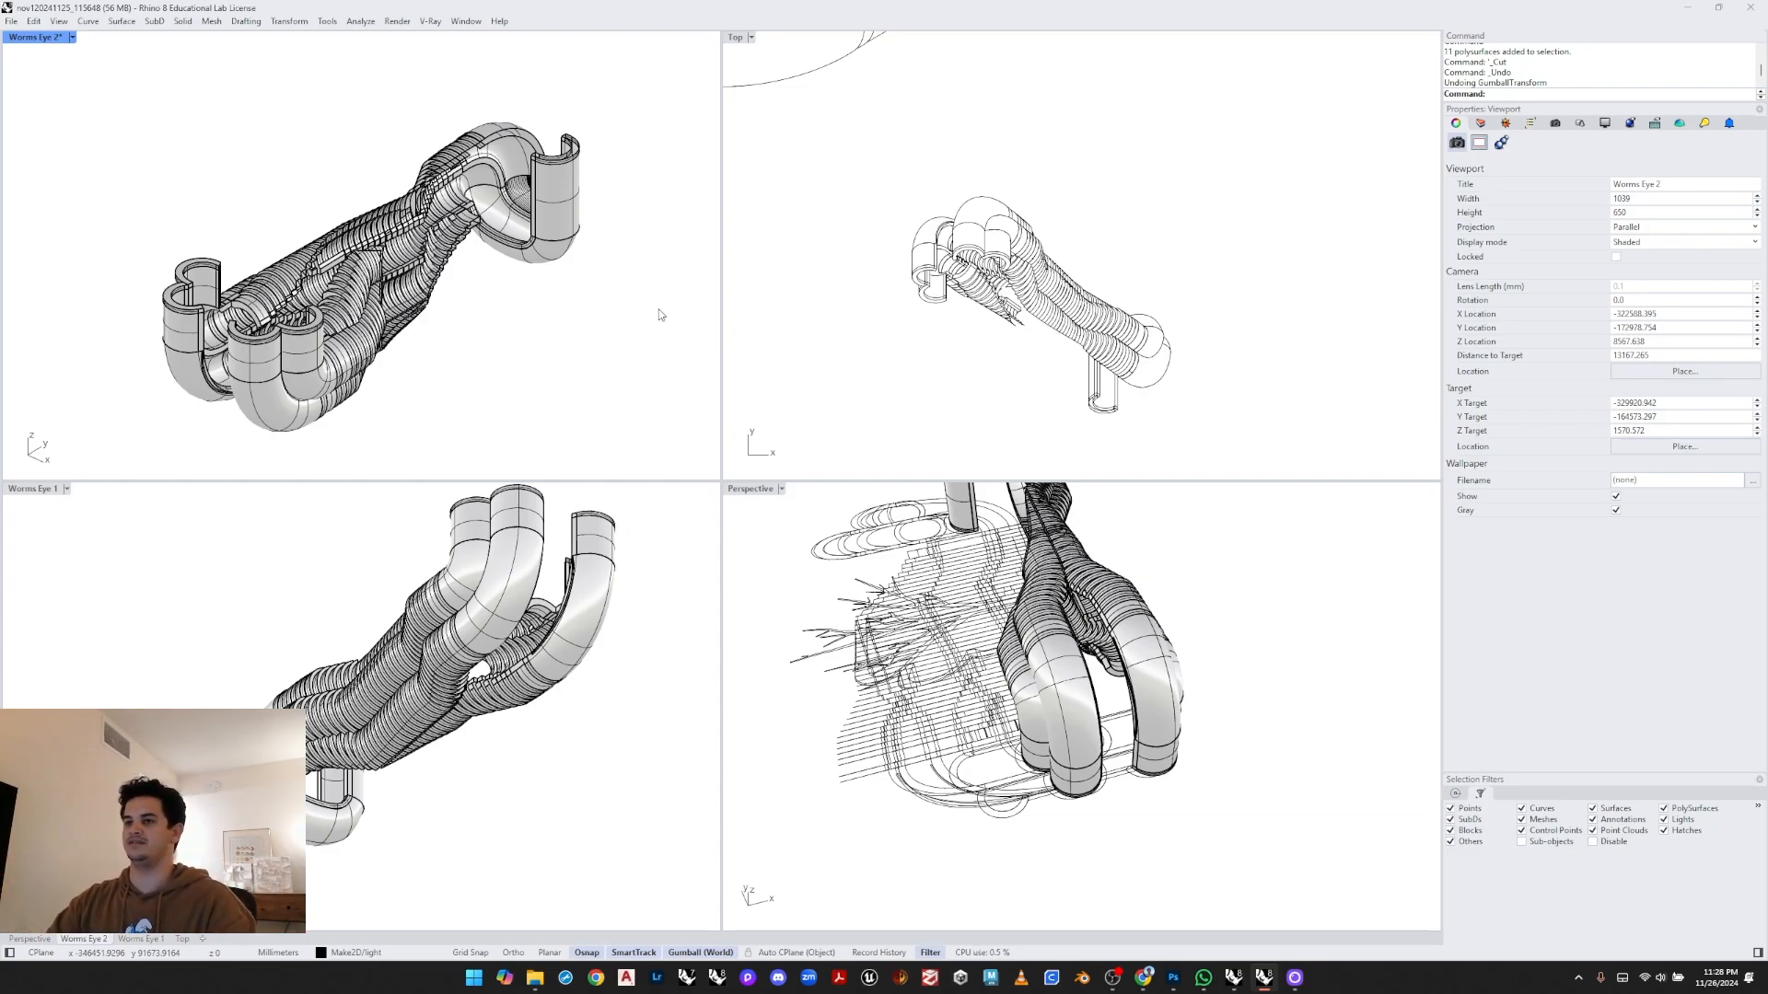
- Select the manifold in the Worms Eye 2 view and run Make2D with the default drawing options
{"action": "left_click_drag", "start_coordinate": [652, 99], "coordinate": [112, 421]}
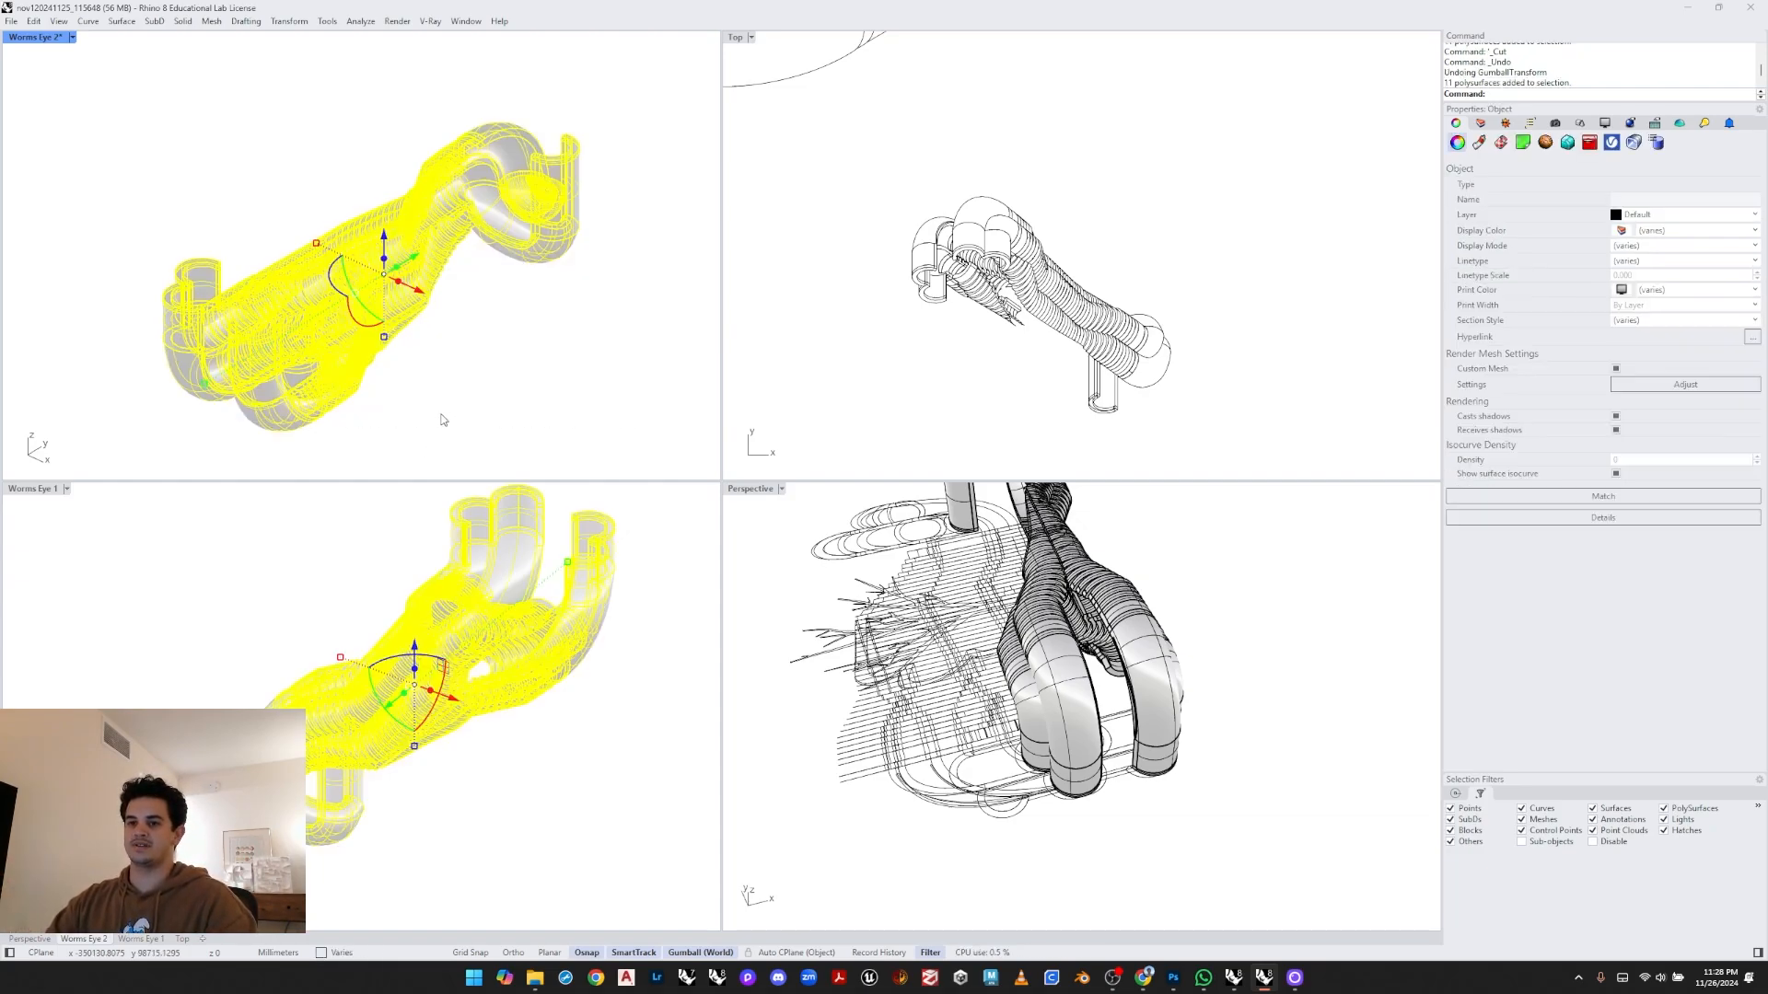
{"action": "type", "text": "Make2D"}
{"action": "key", "text": "Return"}
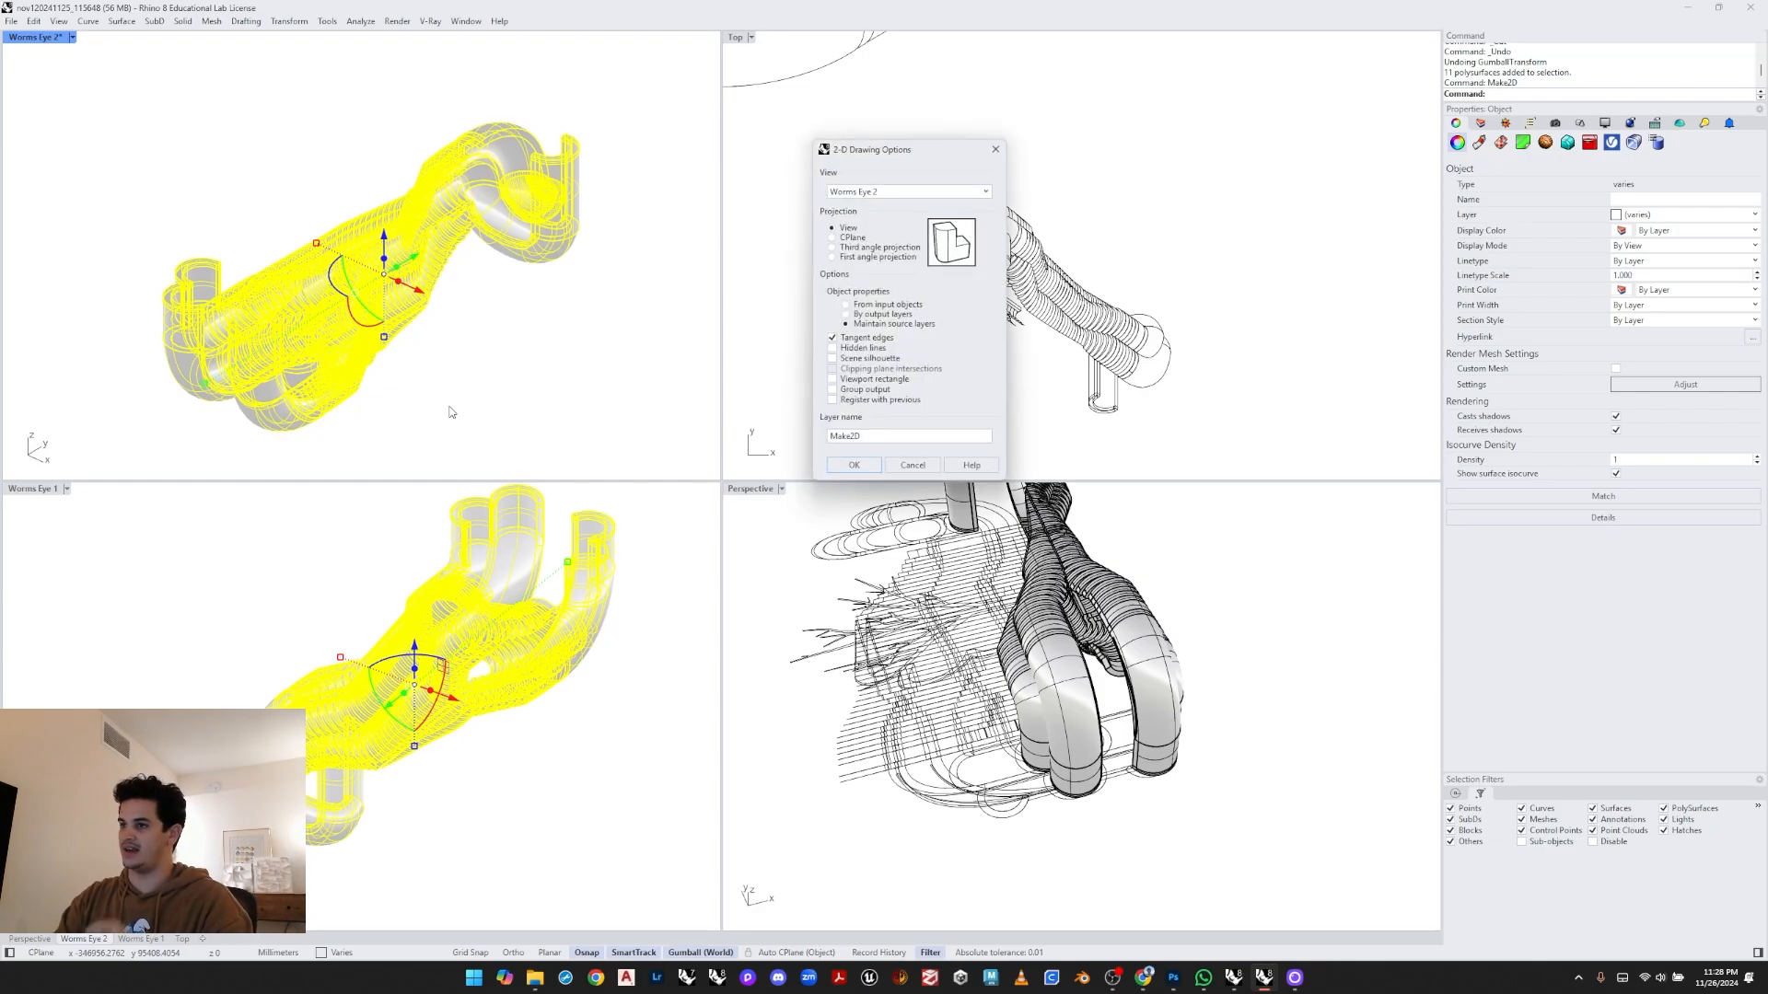
{"action": "key", "text": "Return"}
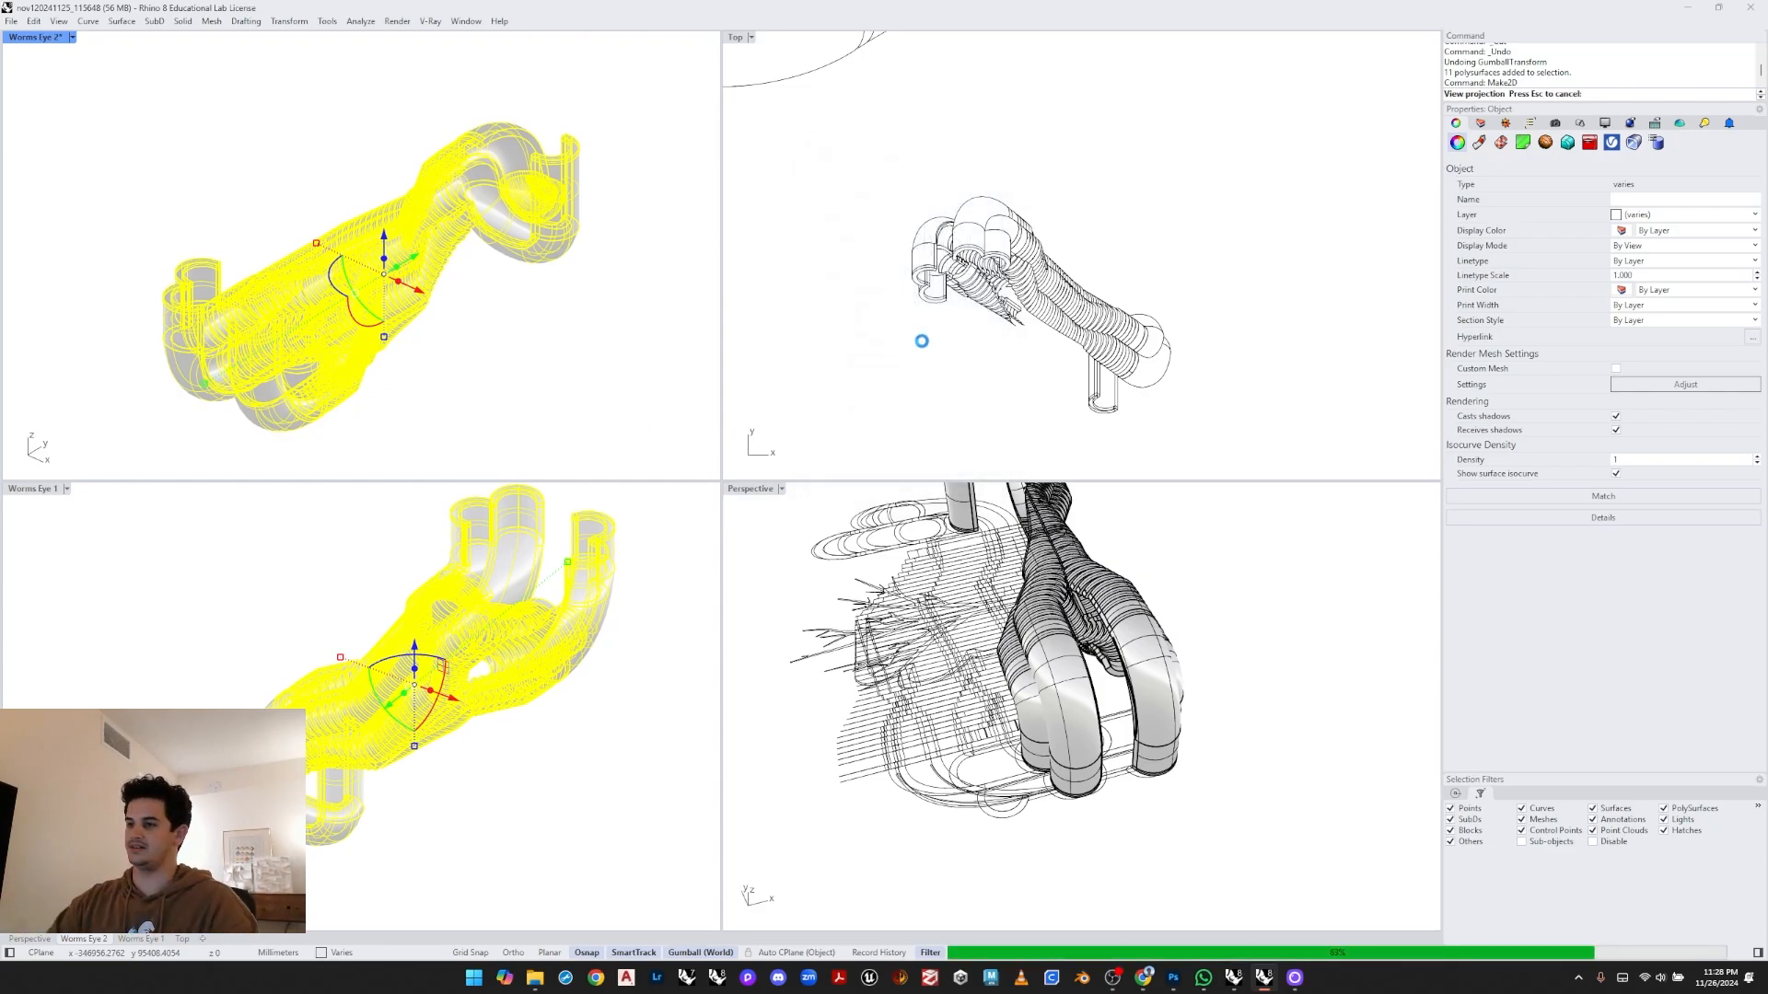
- Select the new Make2D drawing in the Top view and move it beside the earlier drawing
{"action": "left_click", "coordinate": [1005, 134]}
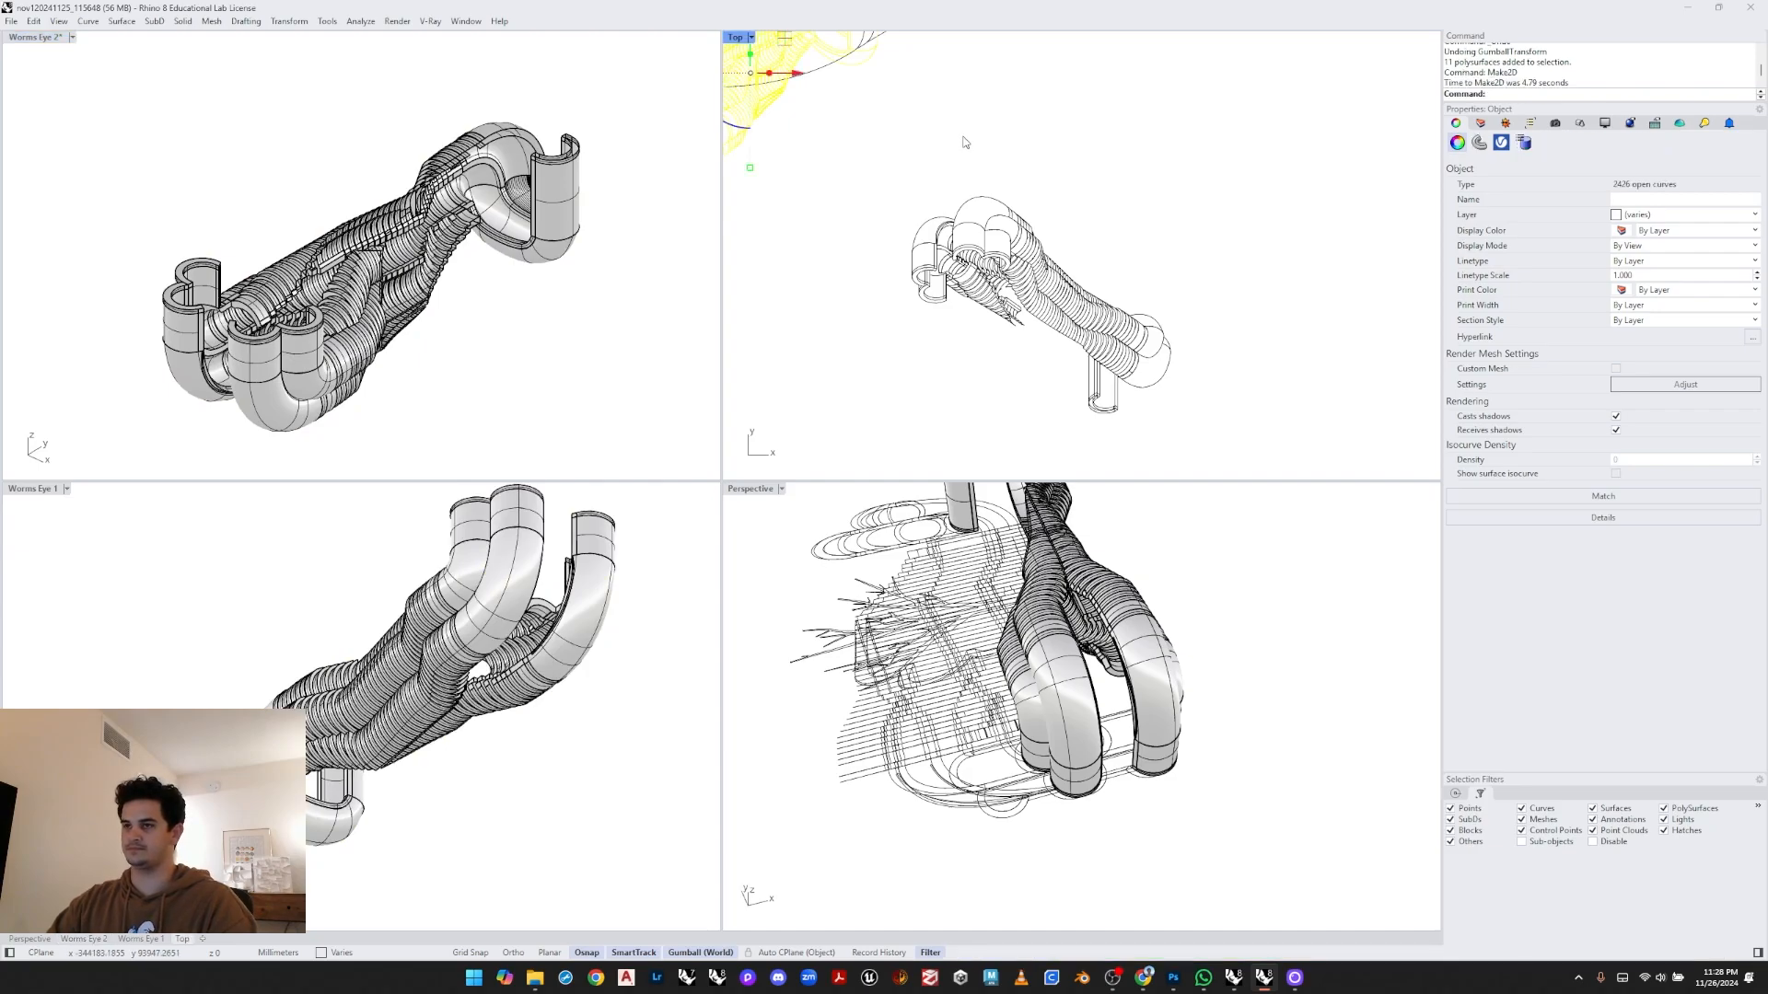
{"action": "right_click_drag", "start_coordinate": [915, 121], "coordinate": [961, 159]}
{"action": "mouse_move", "coordinate": [830, 76]}
{"action": "left_mouse_down"}
{"action": "mouse_move", "coordinate": [1422, 273]}
{"action": "mouse_move", "coordinate": [1414, 311]}
{"action": "left_mouse_up"}
{"action": "right_click_drag", "start_coordinate": [1275, 292], "coordinate": [981, 272]}
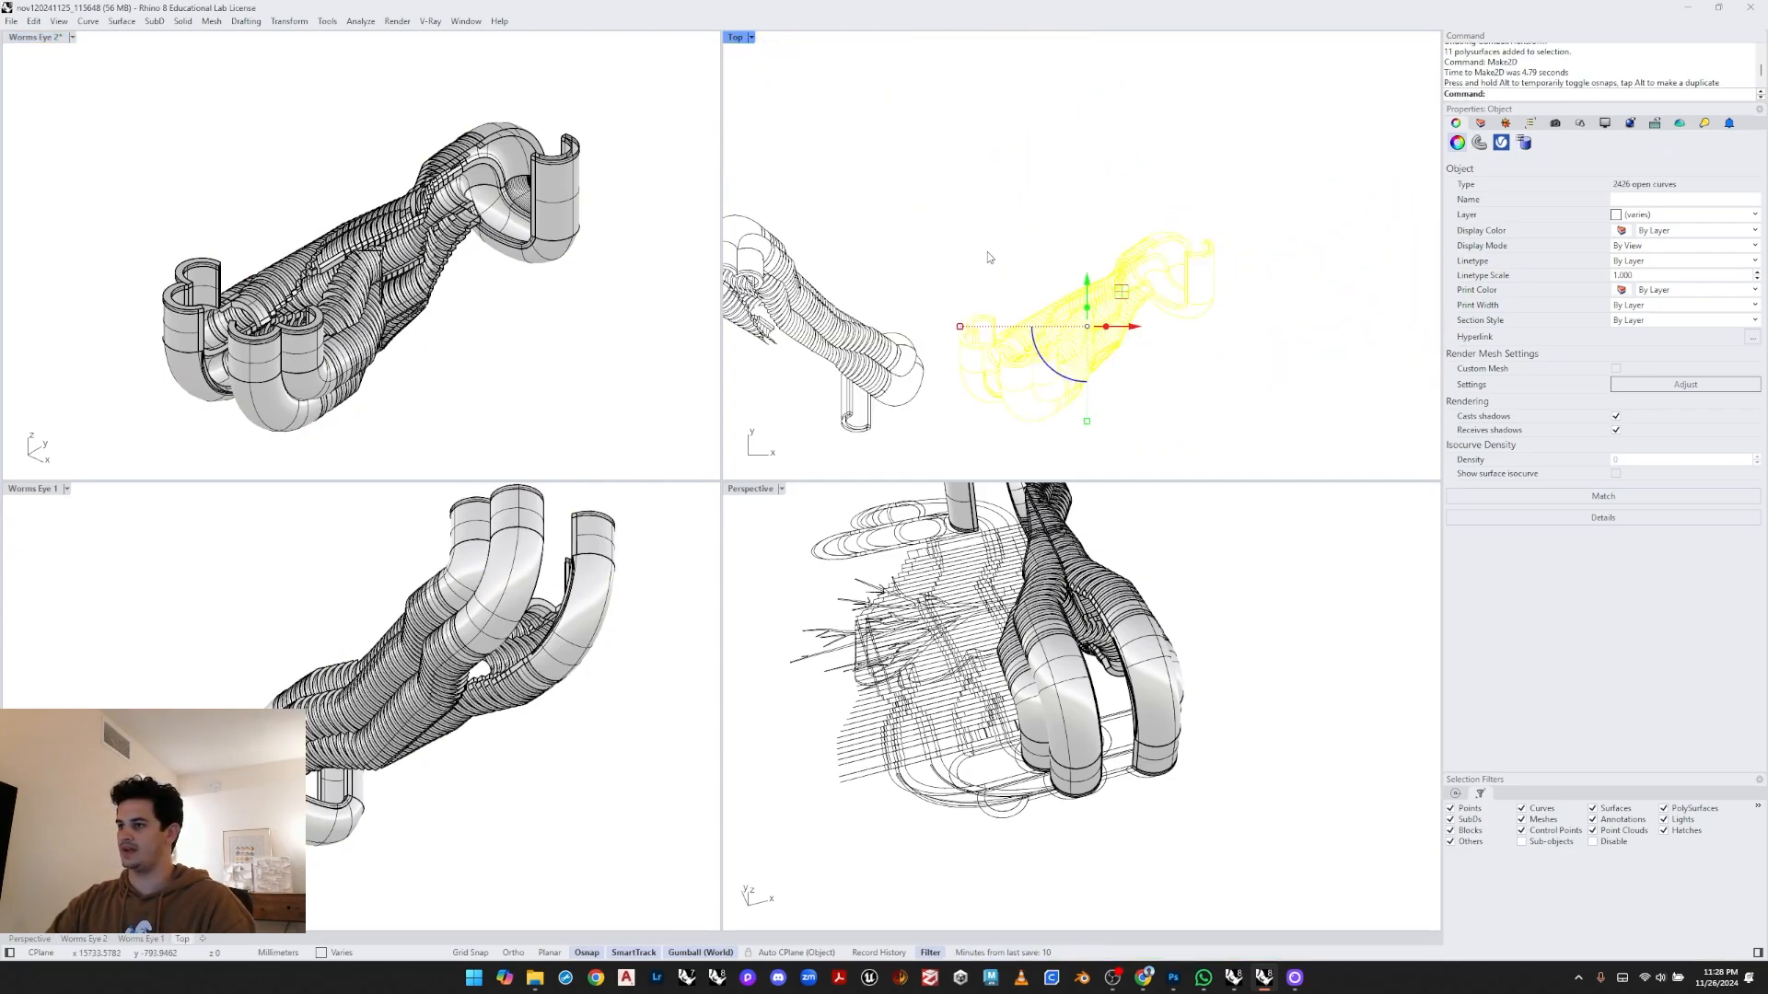
{"action": "left_click", "coordinate": [988, 257]}
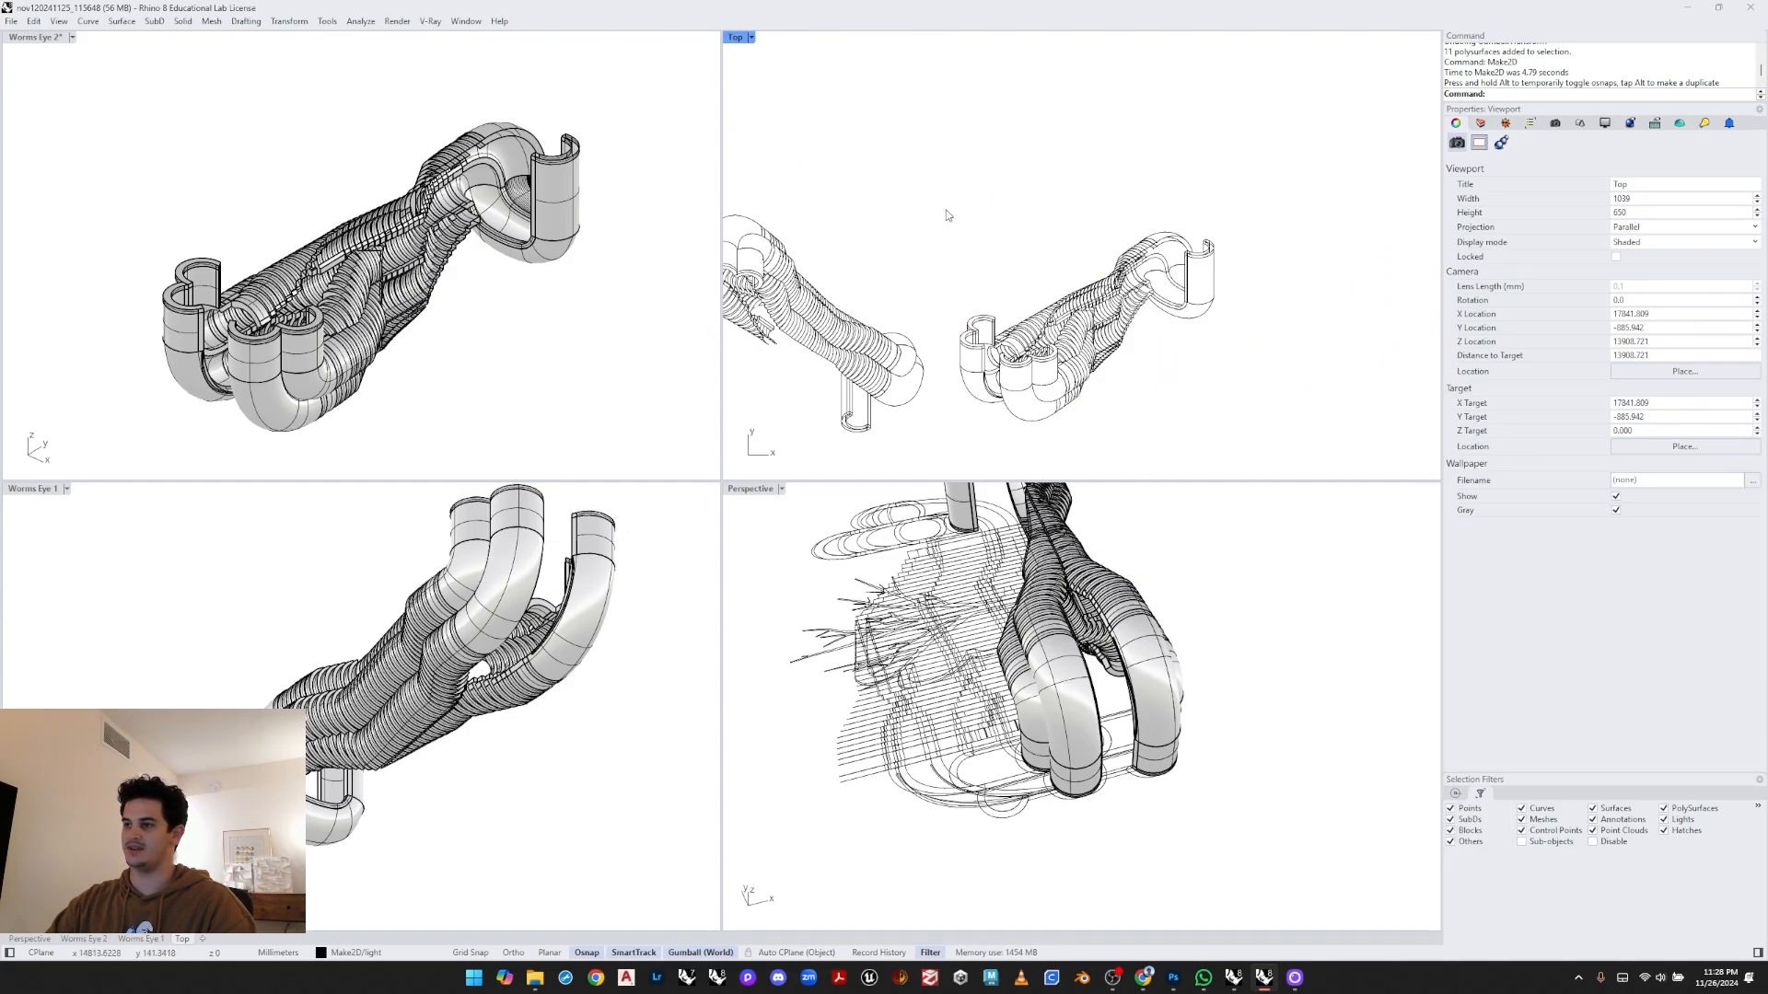
- Rotate the new Make2D drawing 180° with the gumball
{"action": "mouse_move", "coordinate": [947, 217]}
{"action": "left_mouse_down"}
{"action": "mouse_move", "coordinate": [1301, 427]}
{"action": "mouse_move", "coordinate": [1356, 439]}
{"action": "left_mouse_up"}
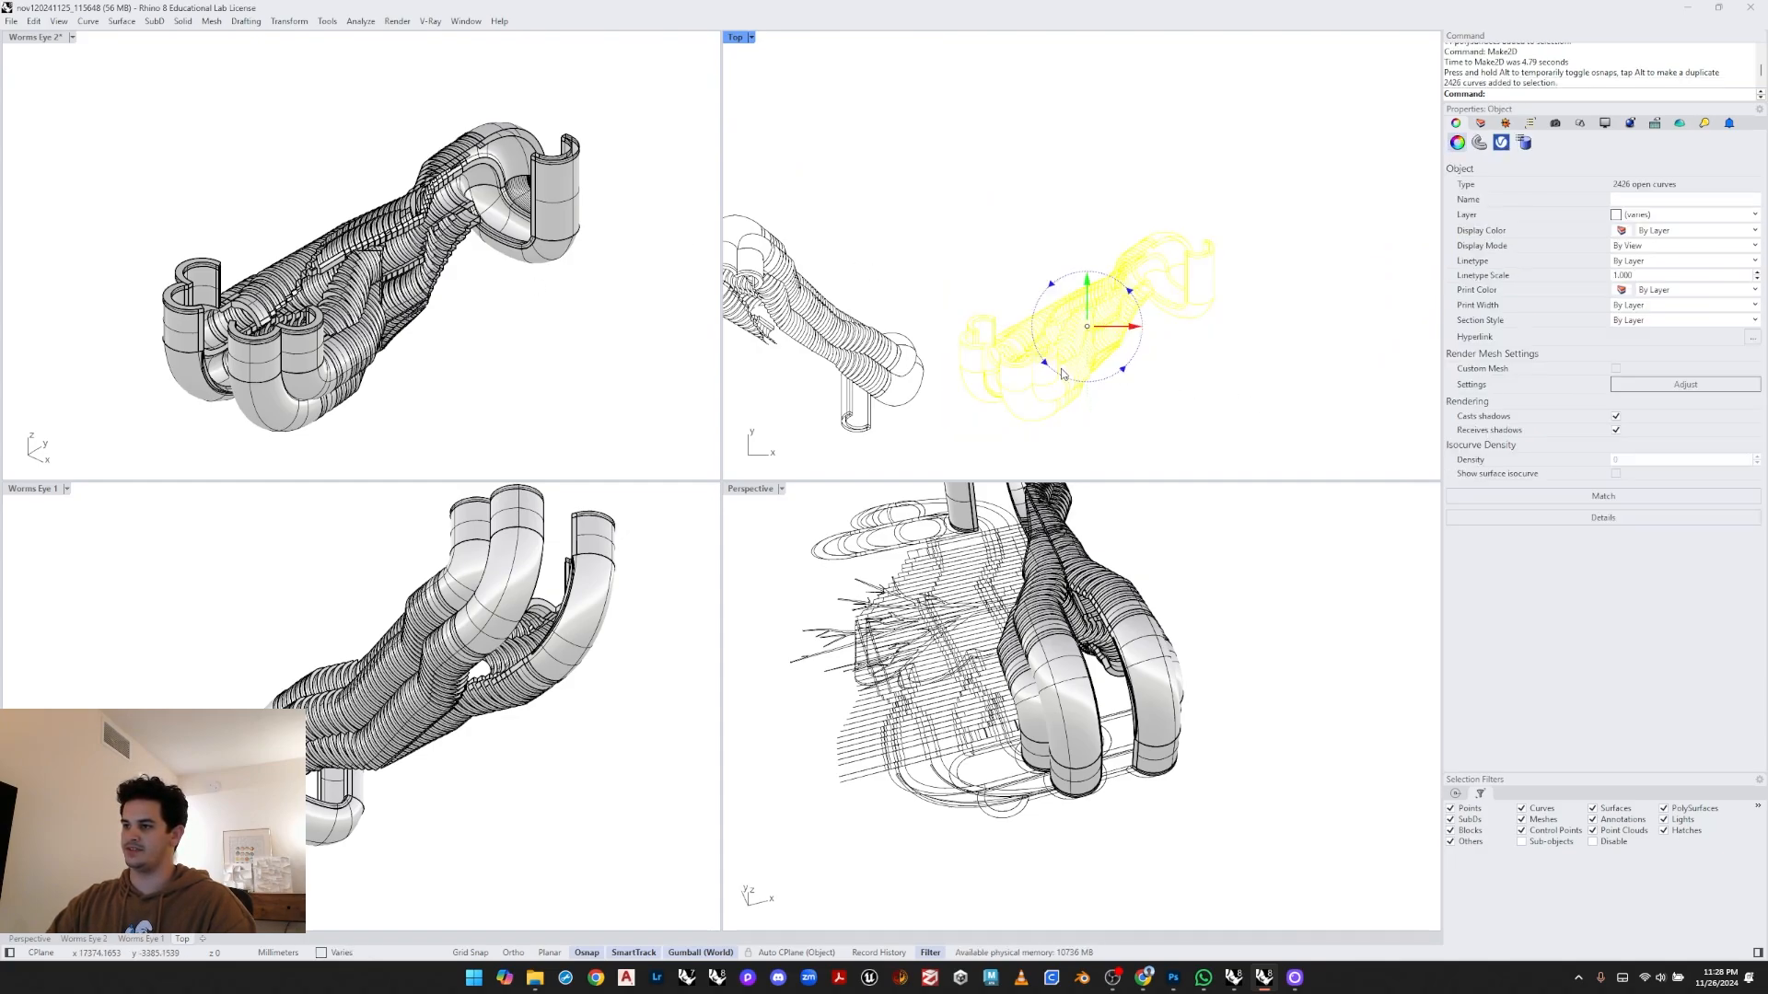
{"action": "left_click", "coordinate": [1065, 370]}
{"action": "type", "text": "180"}
{"action": "key", "text": "Return"}
{"action": "left_click", "coordinate": [981, 224]}
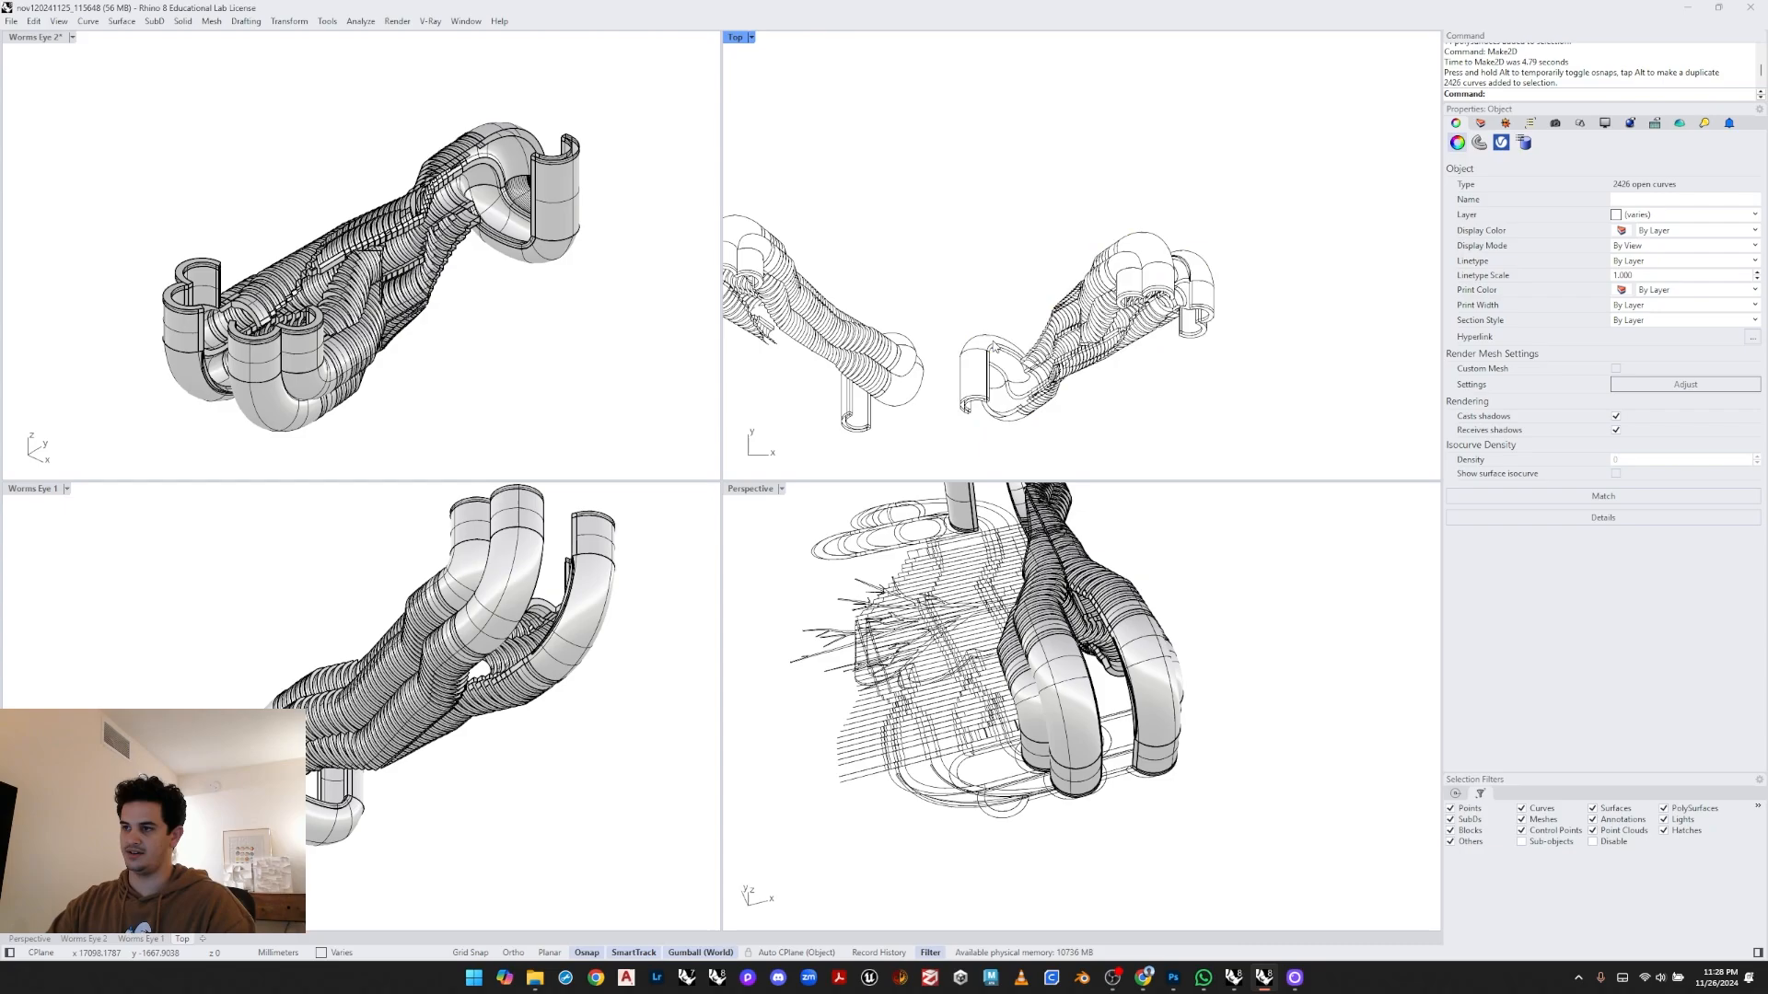
- Select and delete the older Make2D drawing in the Top view
{"action": "right_click_drag", "start_coordinate": [1023, 367], "coordinate": [1160, 330]}
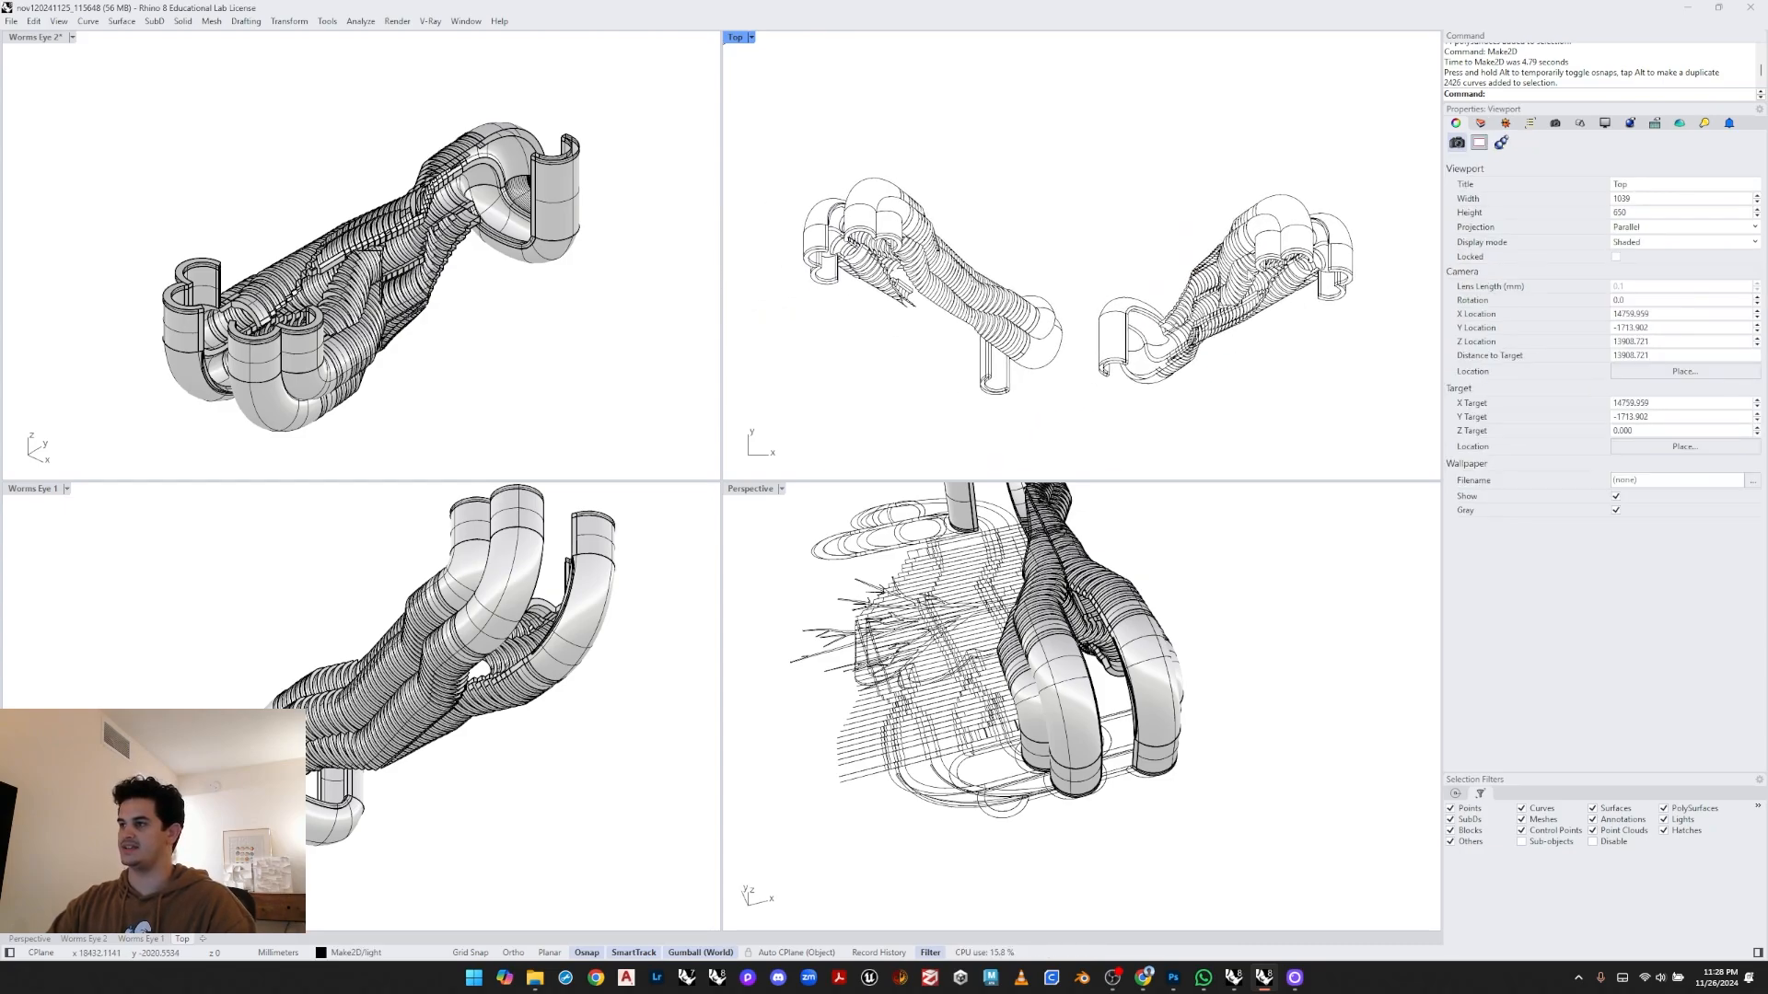
{"action": "scroll", "coordinate": [1101, 269], "scroll_direction": "down", "scroll_amount": 2}
{"action": "left_click_drag", "start_coordinate": [1040, 431], "coordinate": [763, 214]}
{"action": "key", "text": "Delete"}
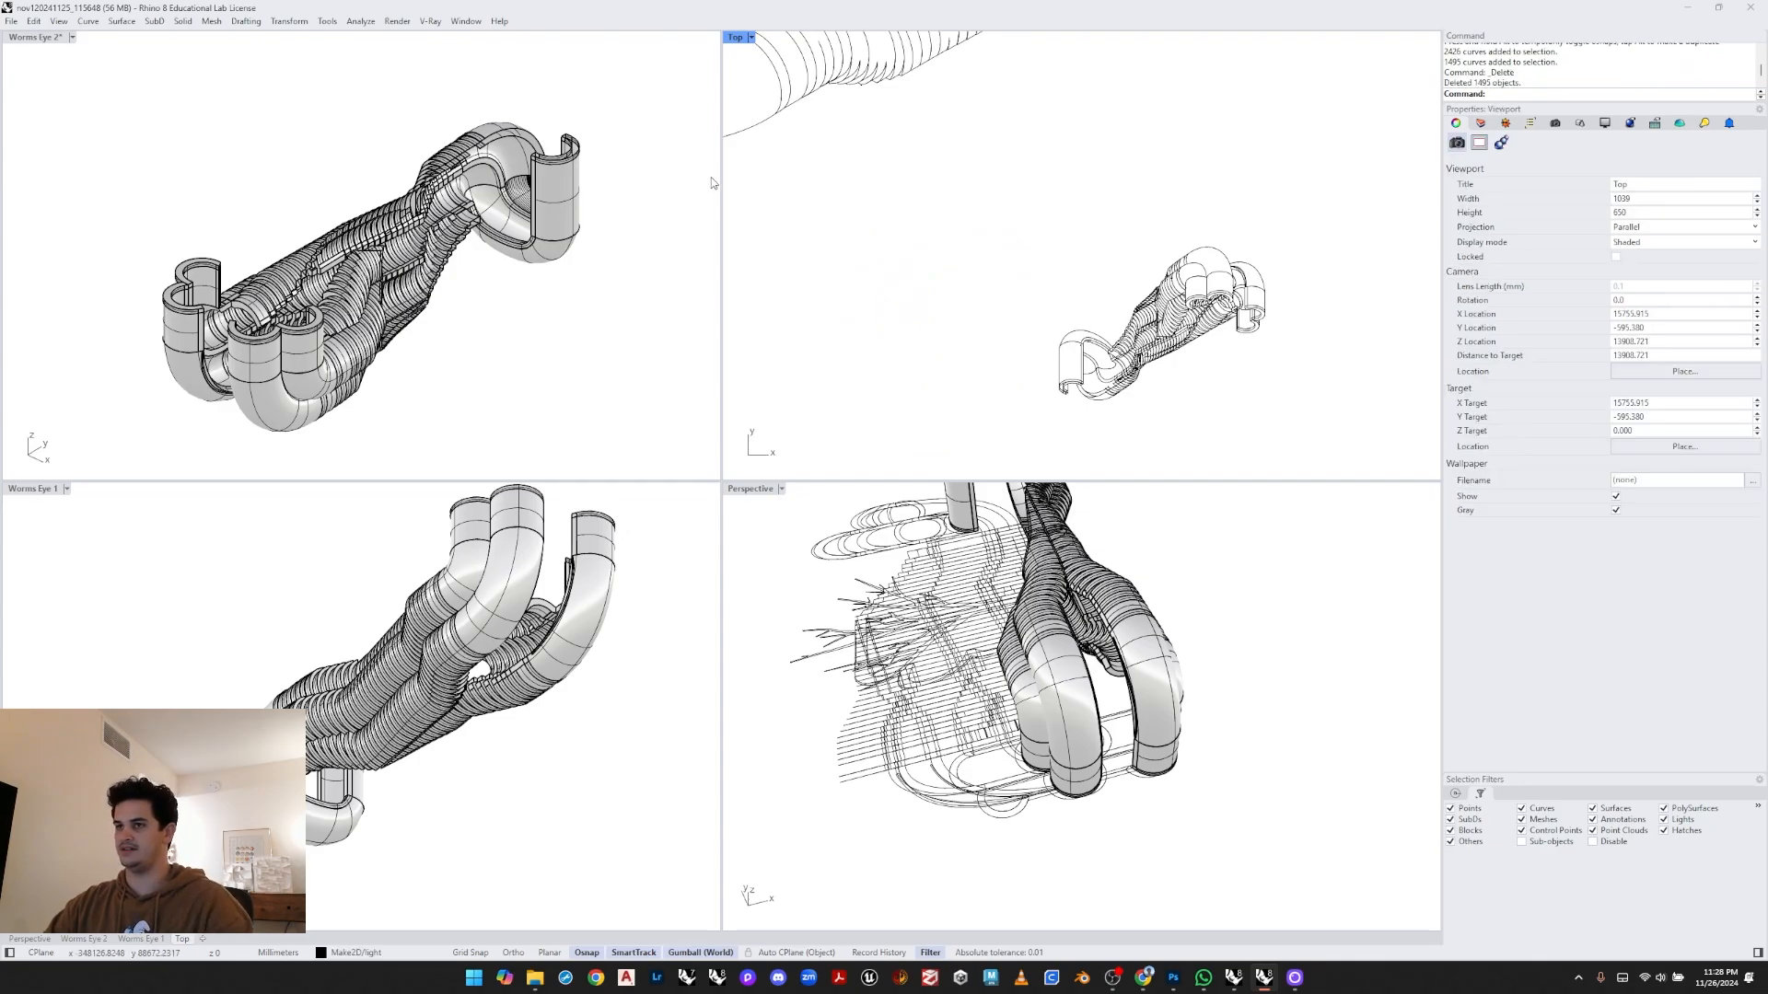
- Set the Worms Eye 2 viewport's display mode to Raytraced
{"action": "left_click", "coordinate": [658, 131]}
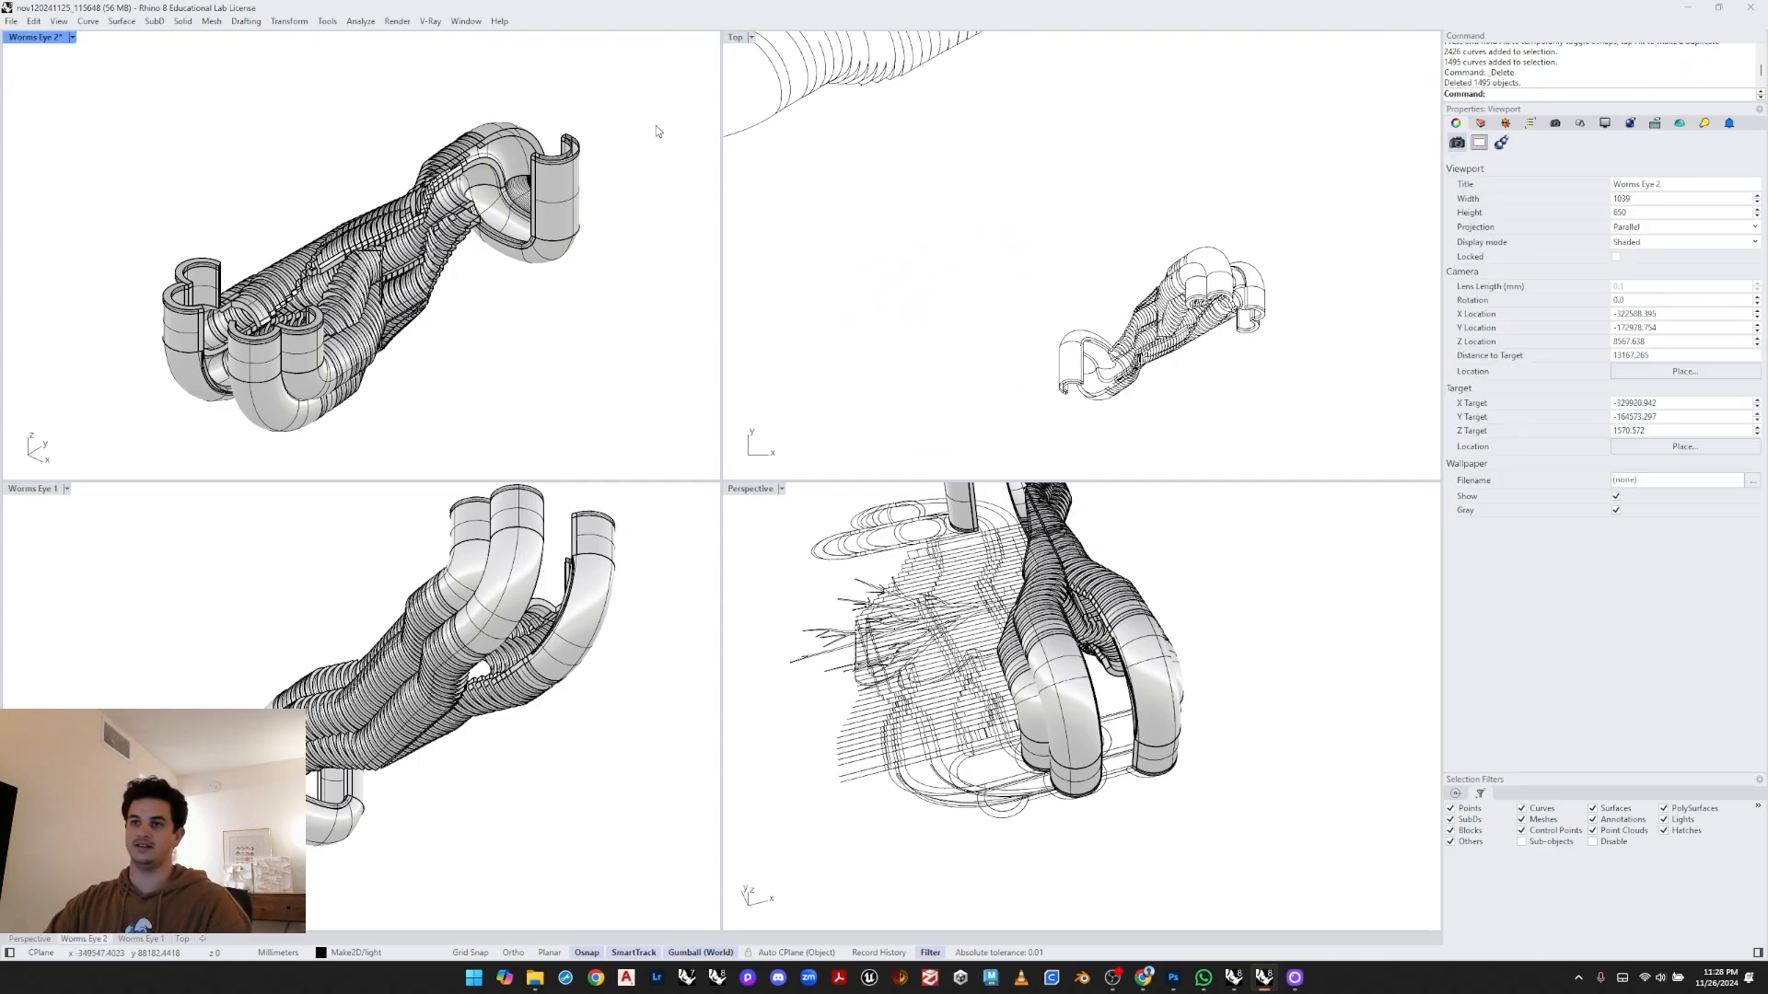
{"action": "left_click", "coordinate": [72, 36]}
{"action": "left_click", "coordinate": [75, 242]}
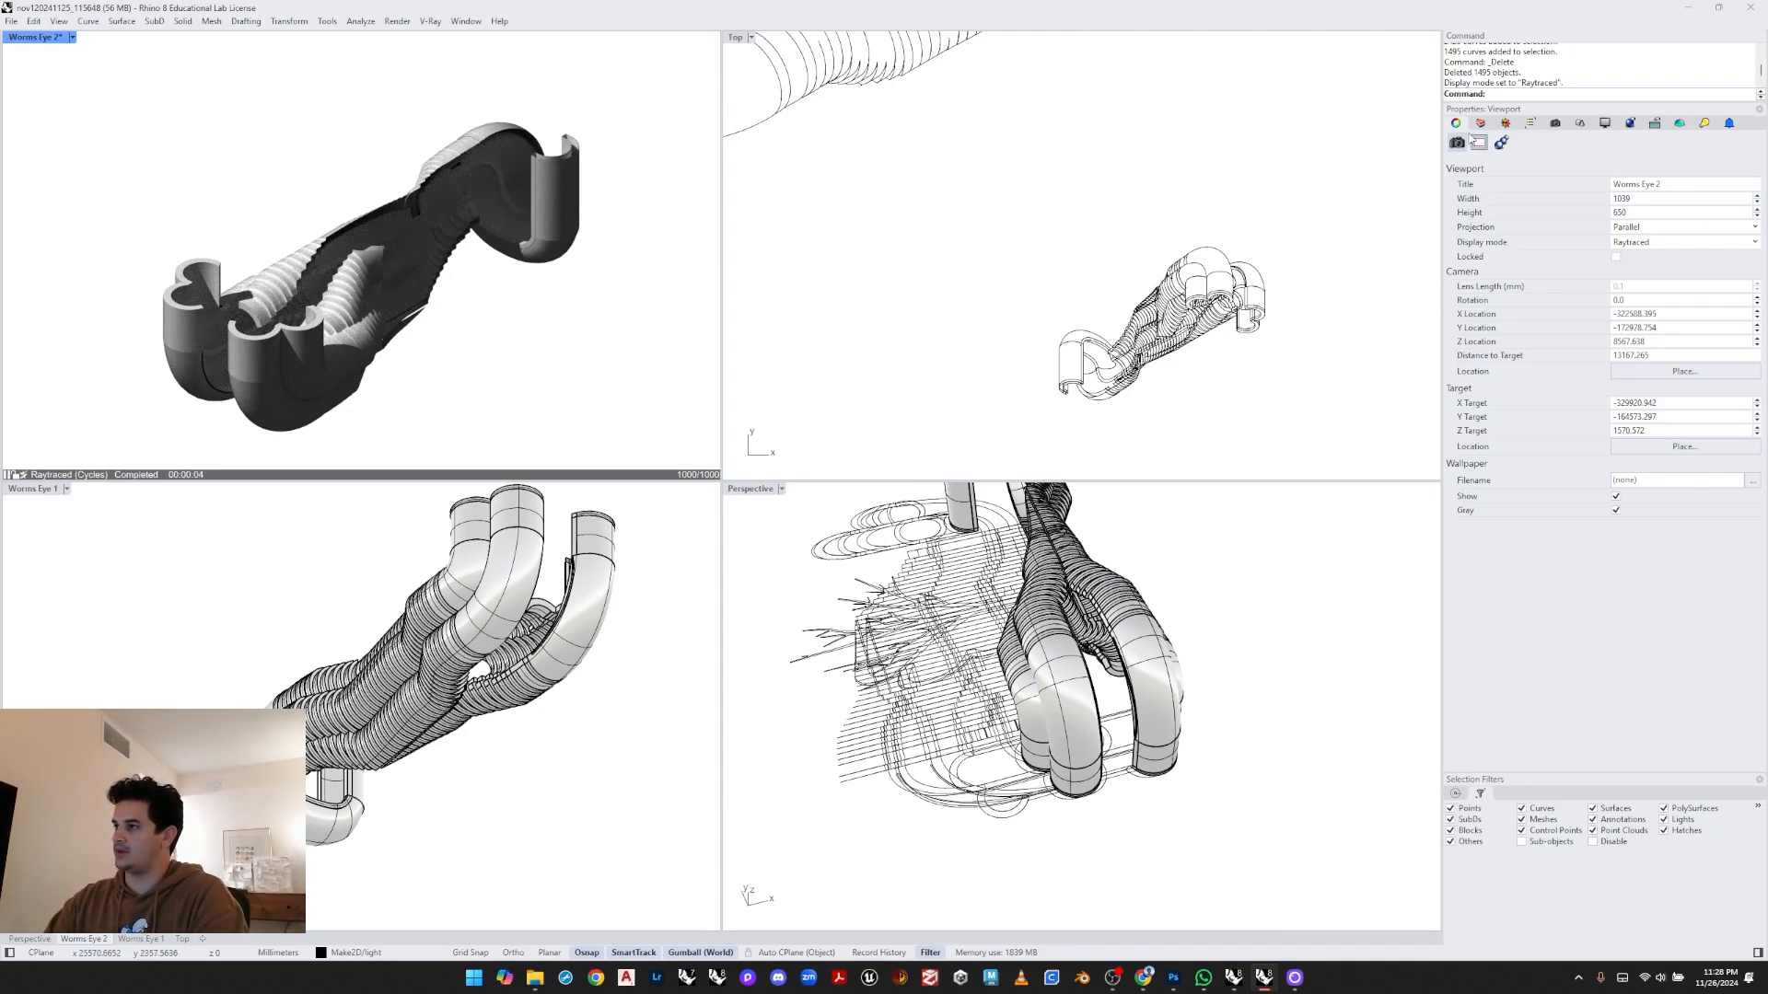
- Open the Sun settings and try different sun azimuths on the compass, ending at about 78° with 15° altitude
{"action": "left_click", "coordinate": [1505, 123]}
{"action": "left_click", "coordinate": [1702, 125]}
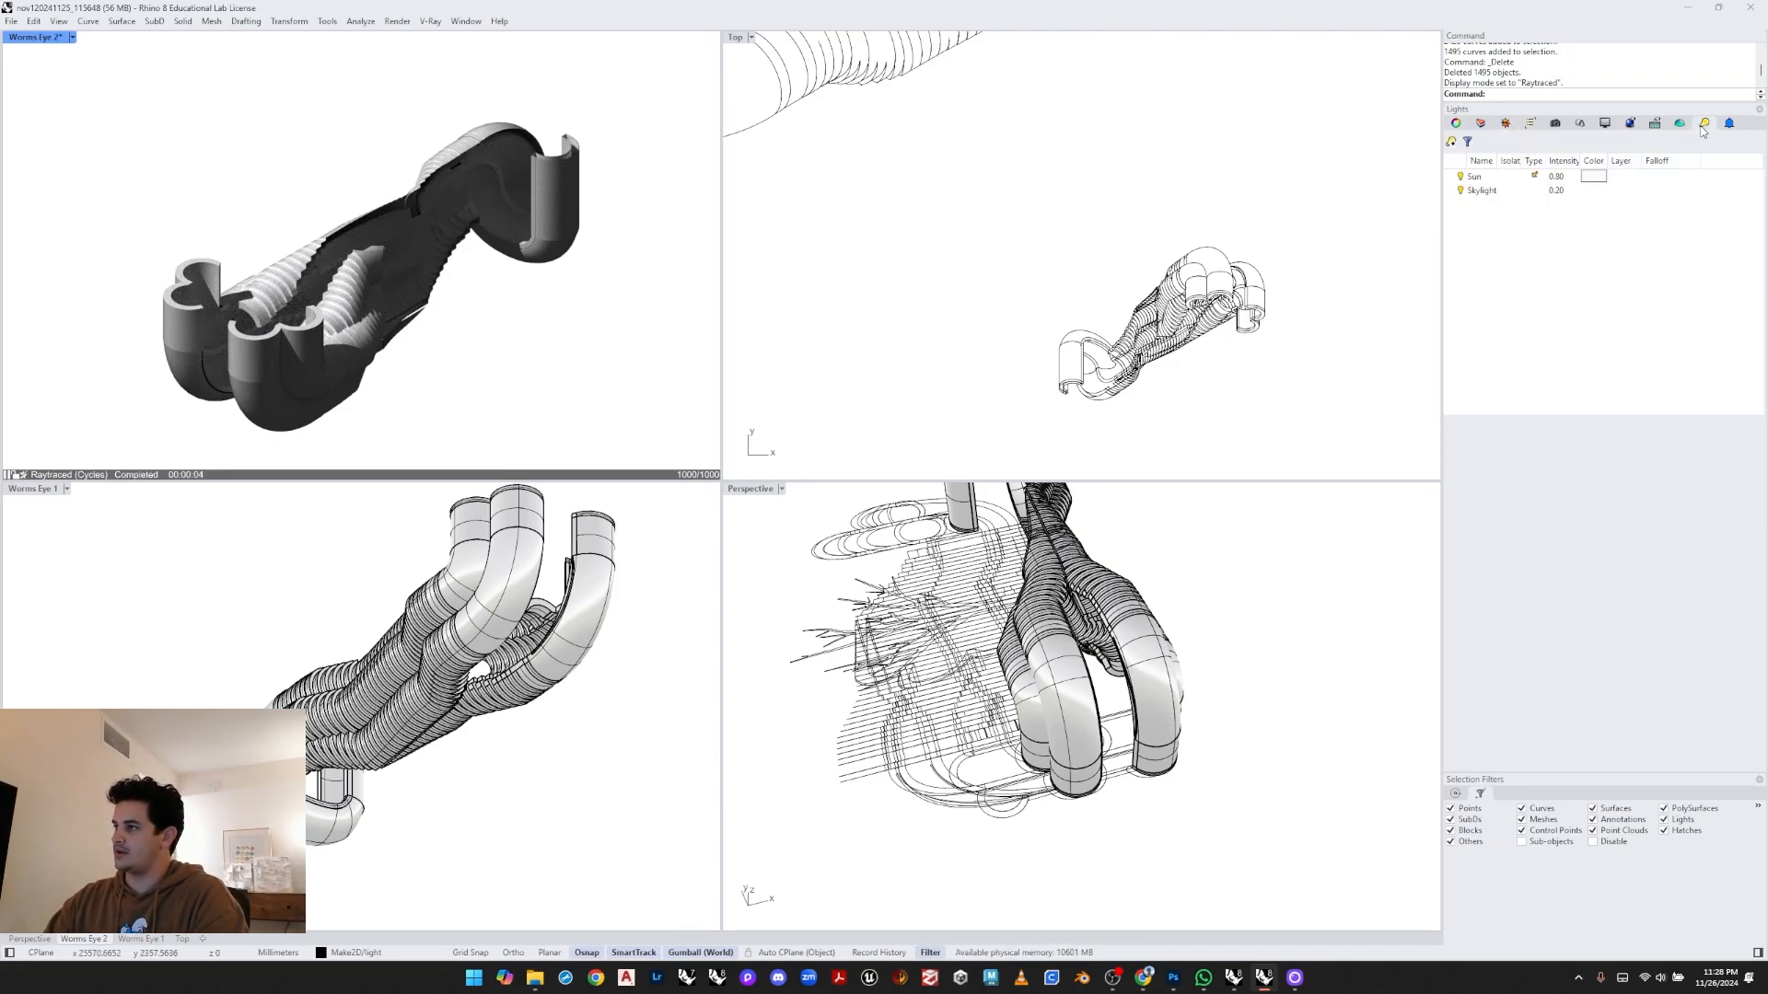
{"action": "left_click", "coordinate": [1505, 124]}
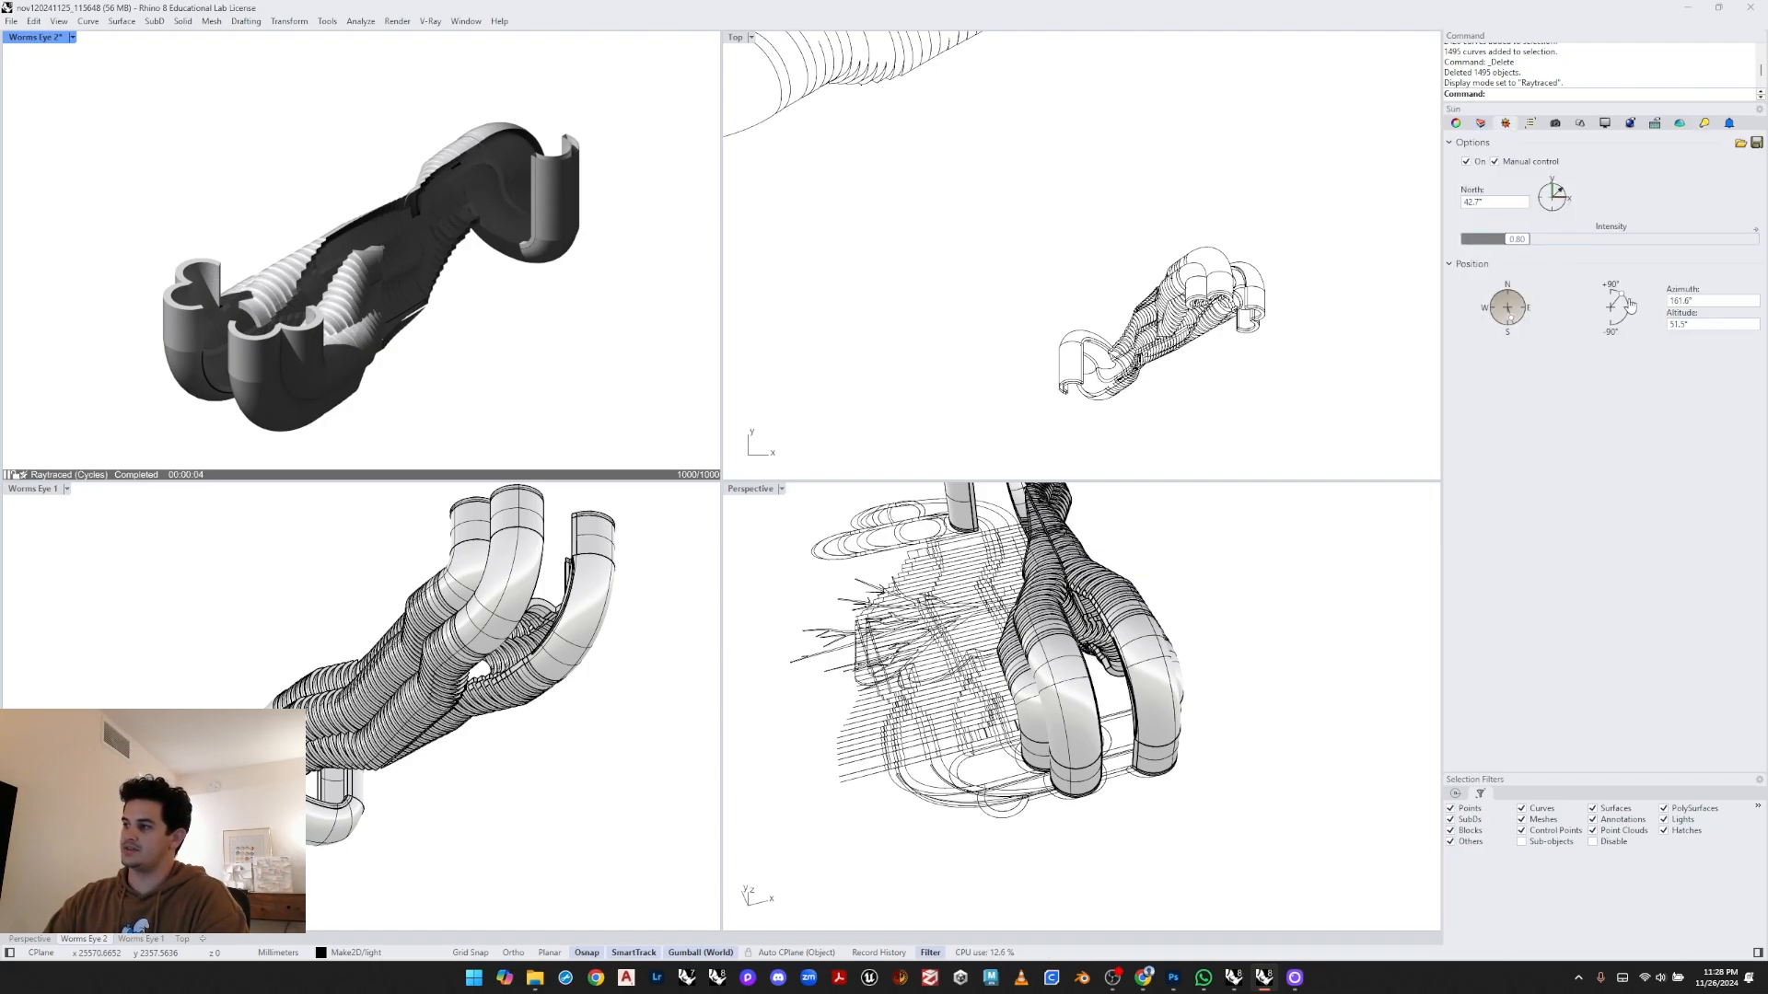
{"action": "left_click_drag", "start_coordinate": [1541, 326], "coordinate": [1523, 317]}
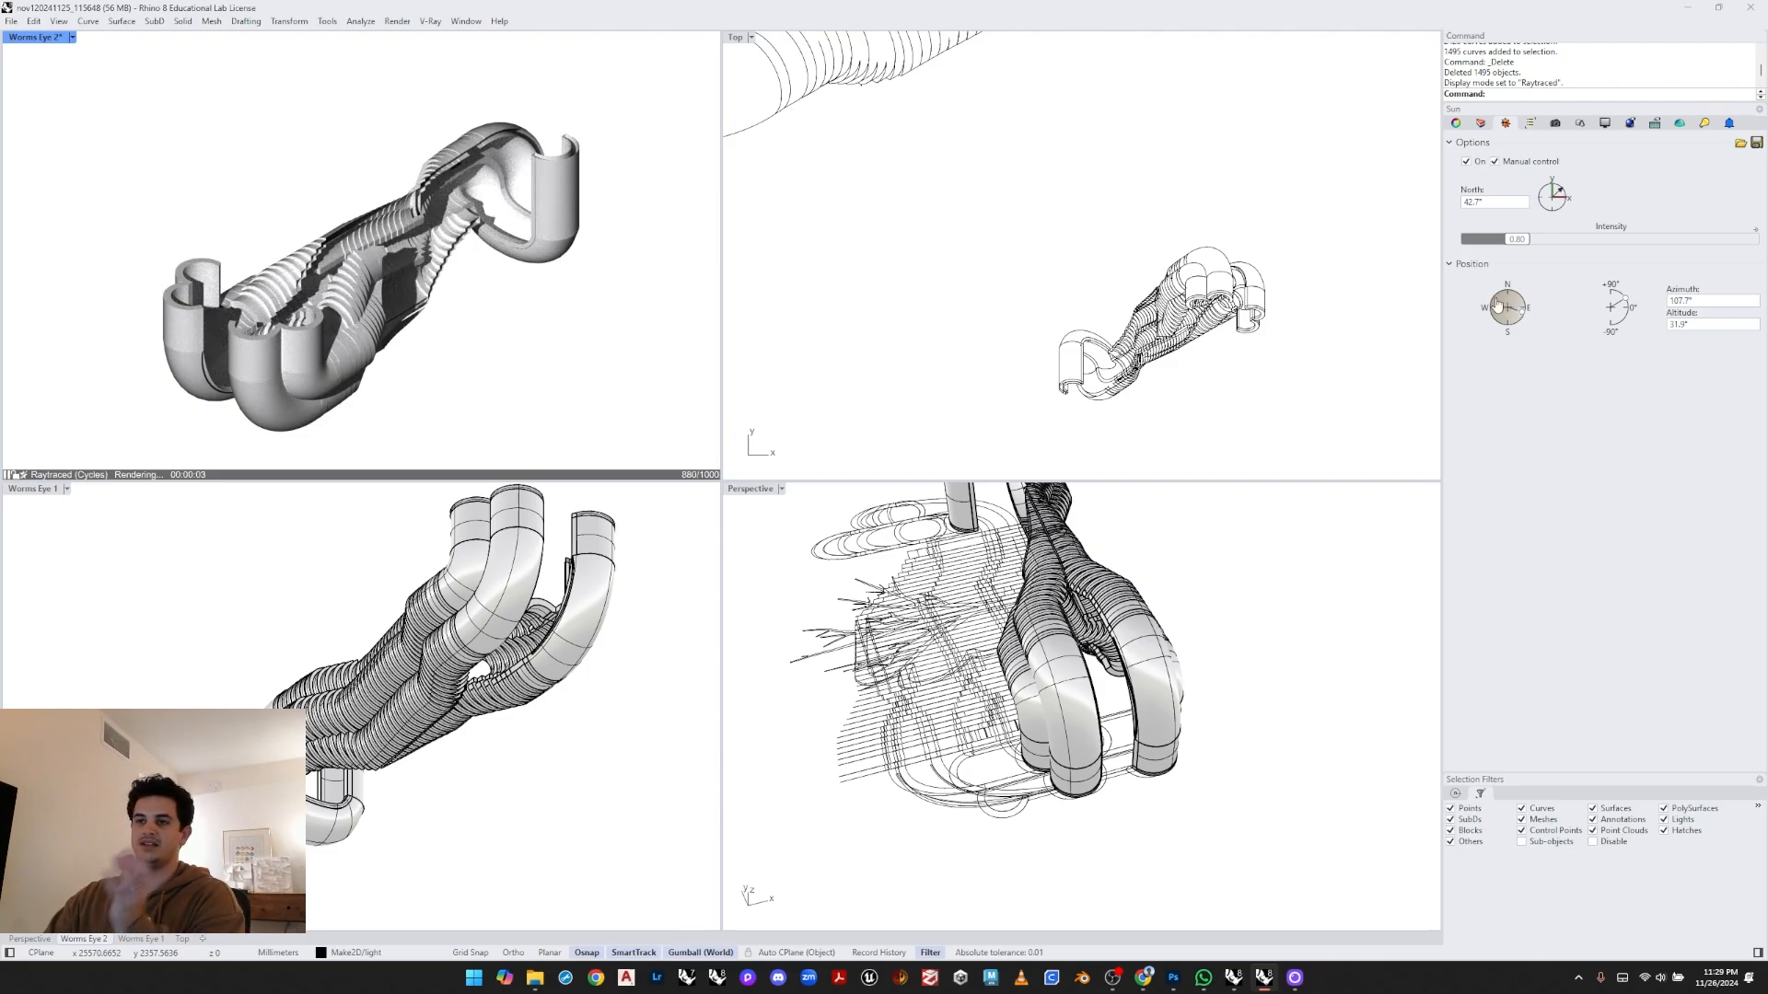
{"action": "left_click", "coordinate": [1498, 305]}
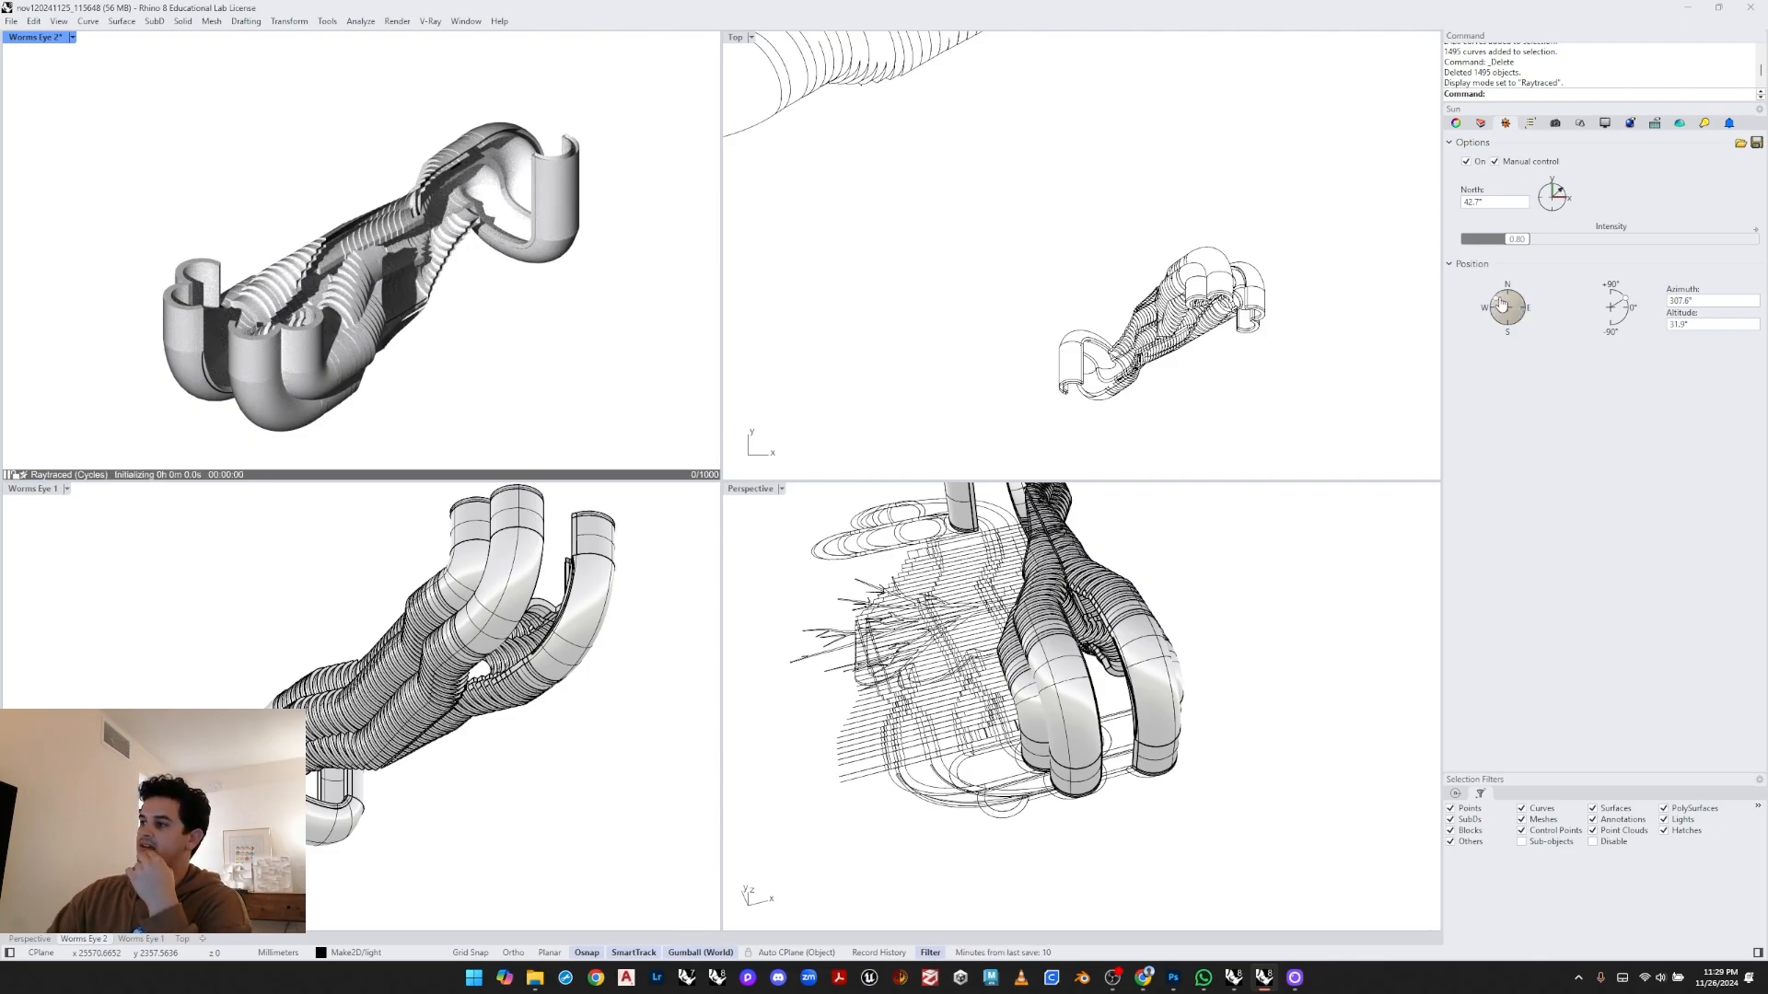
{"action": "left_click", "coordinate": [1518, 304]}
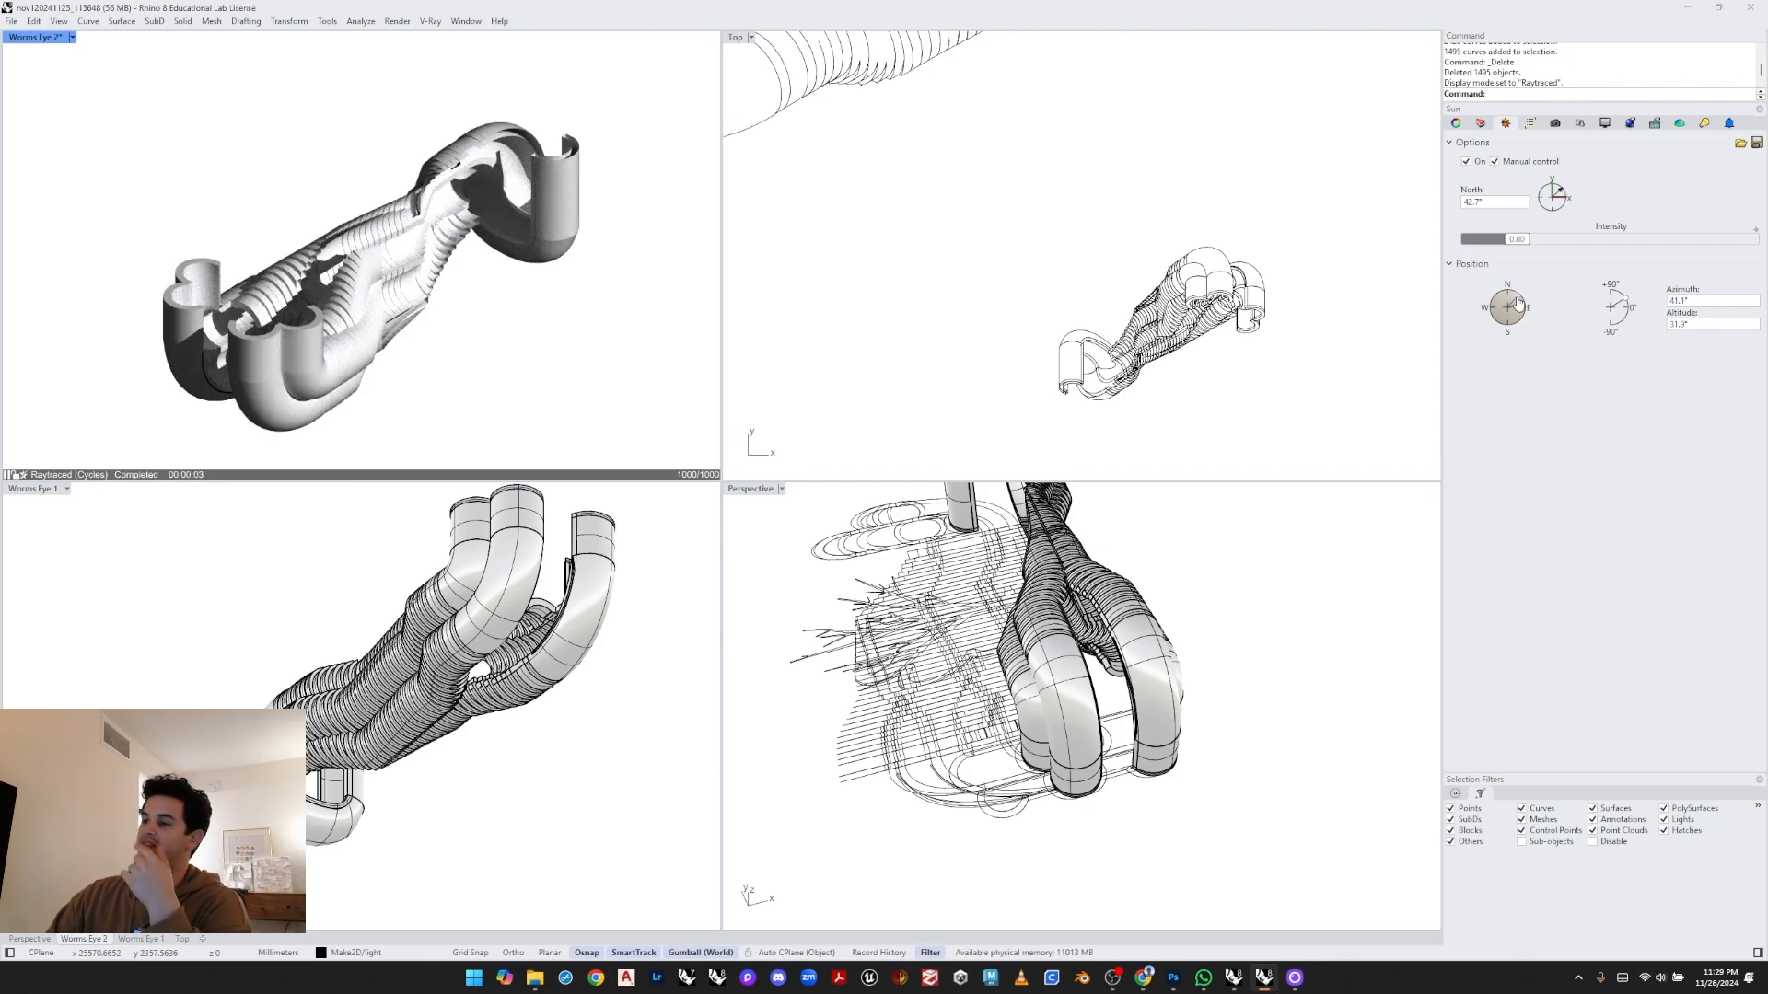
{"action": "left_click", "coordinate": [1518, 330]}
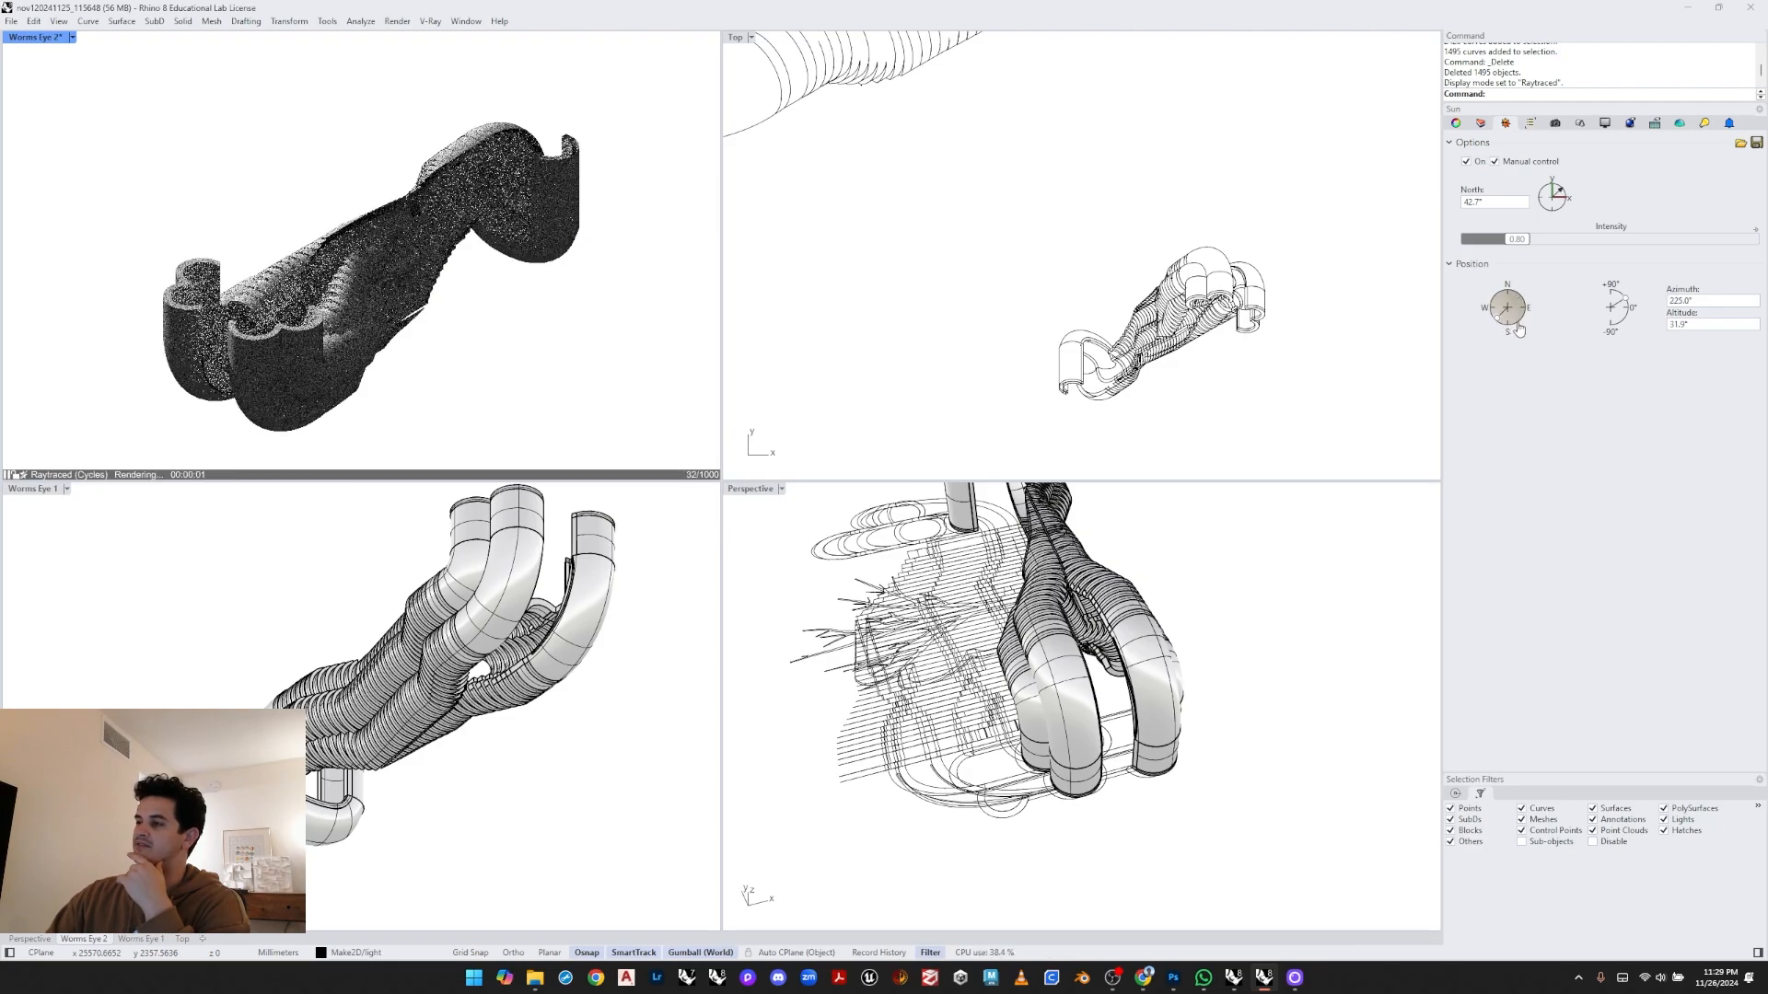
{"action": "left_click", "coordinate": [1518, 330]}
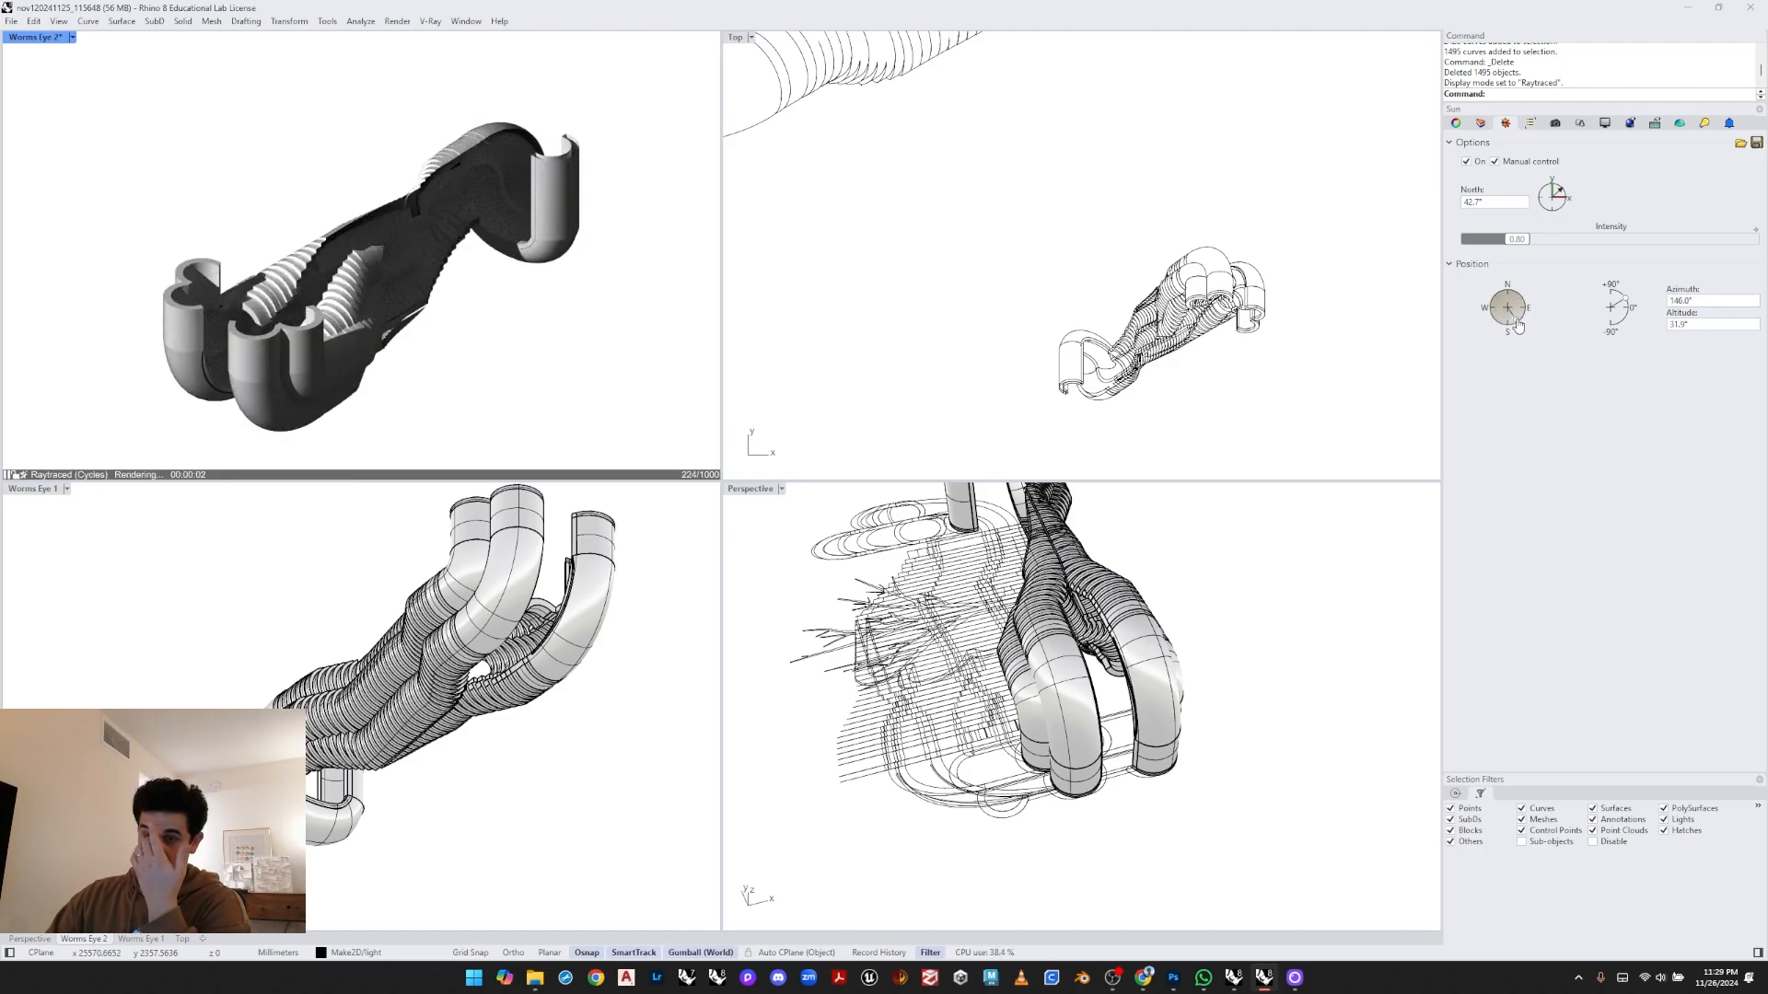
{"action": "left_click", "coordinate": [1523, 308]}
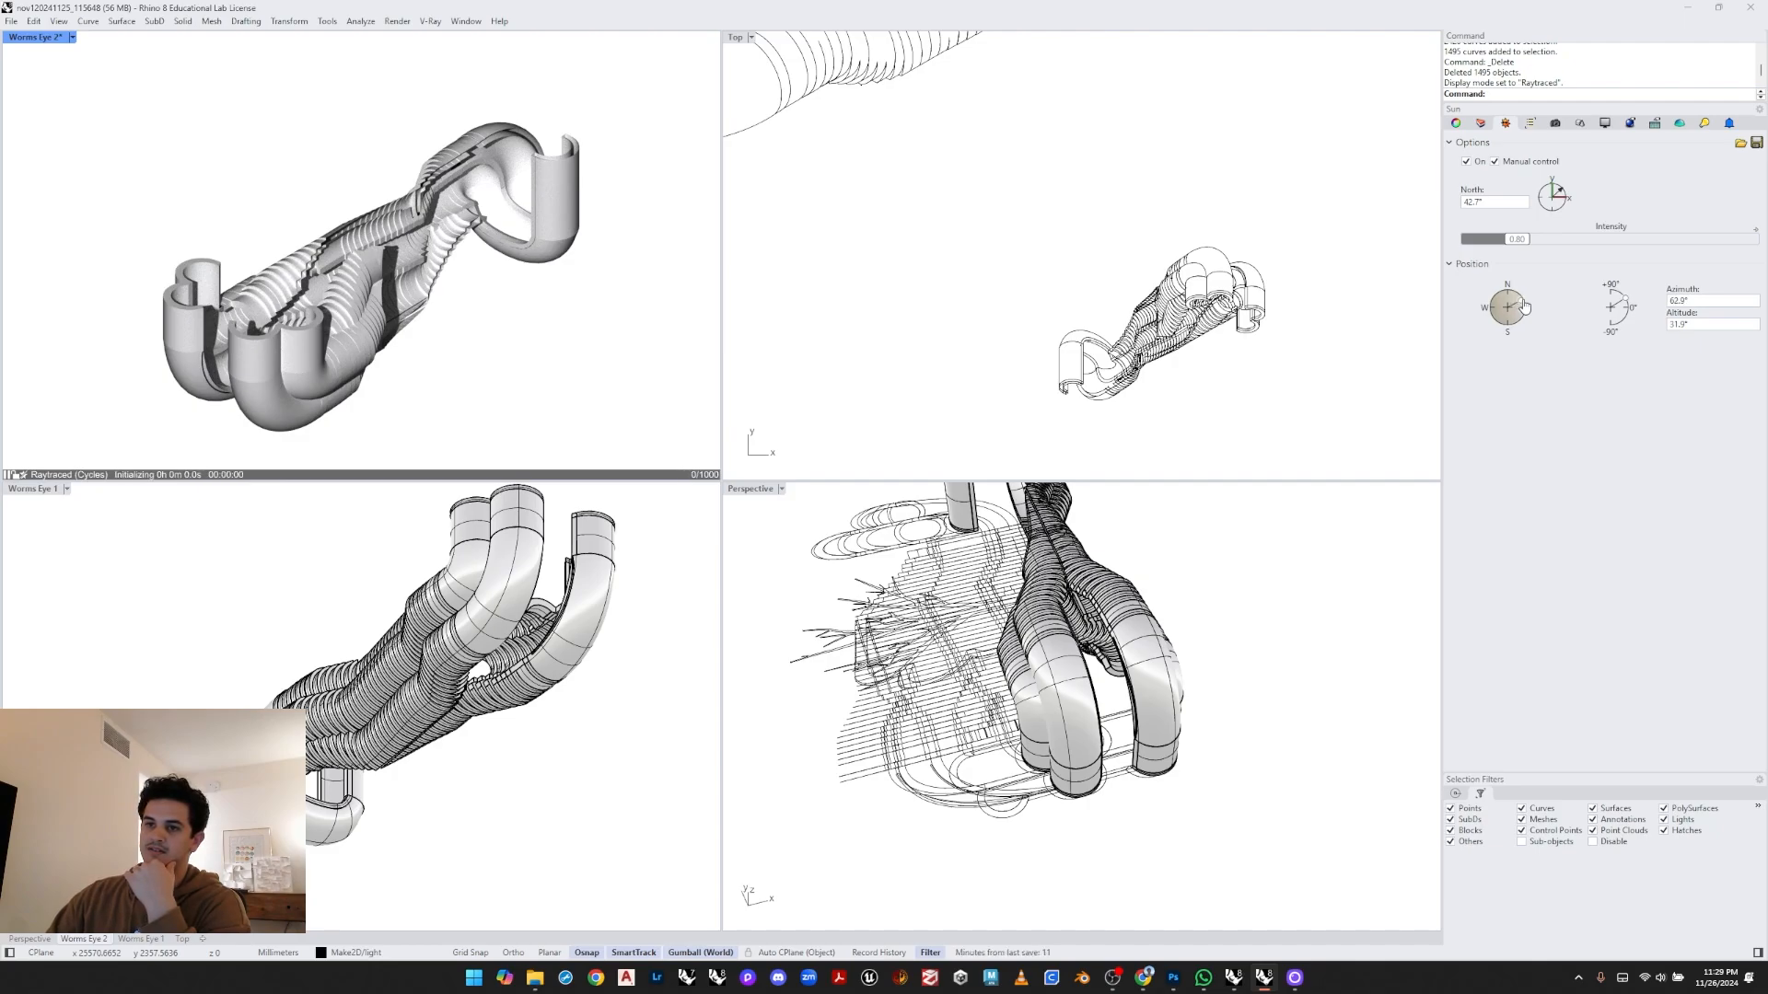
{"action": "left_click", "coordinate": [1524, 307]}
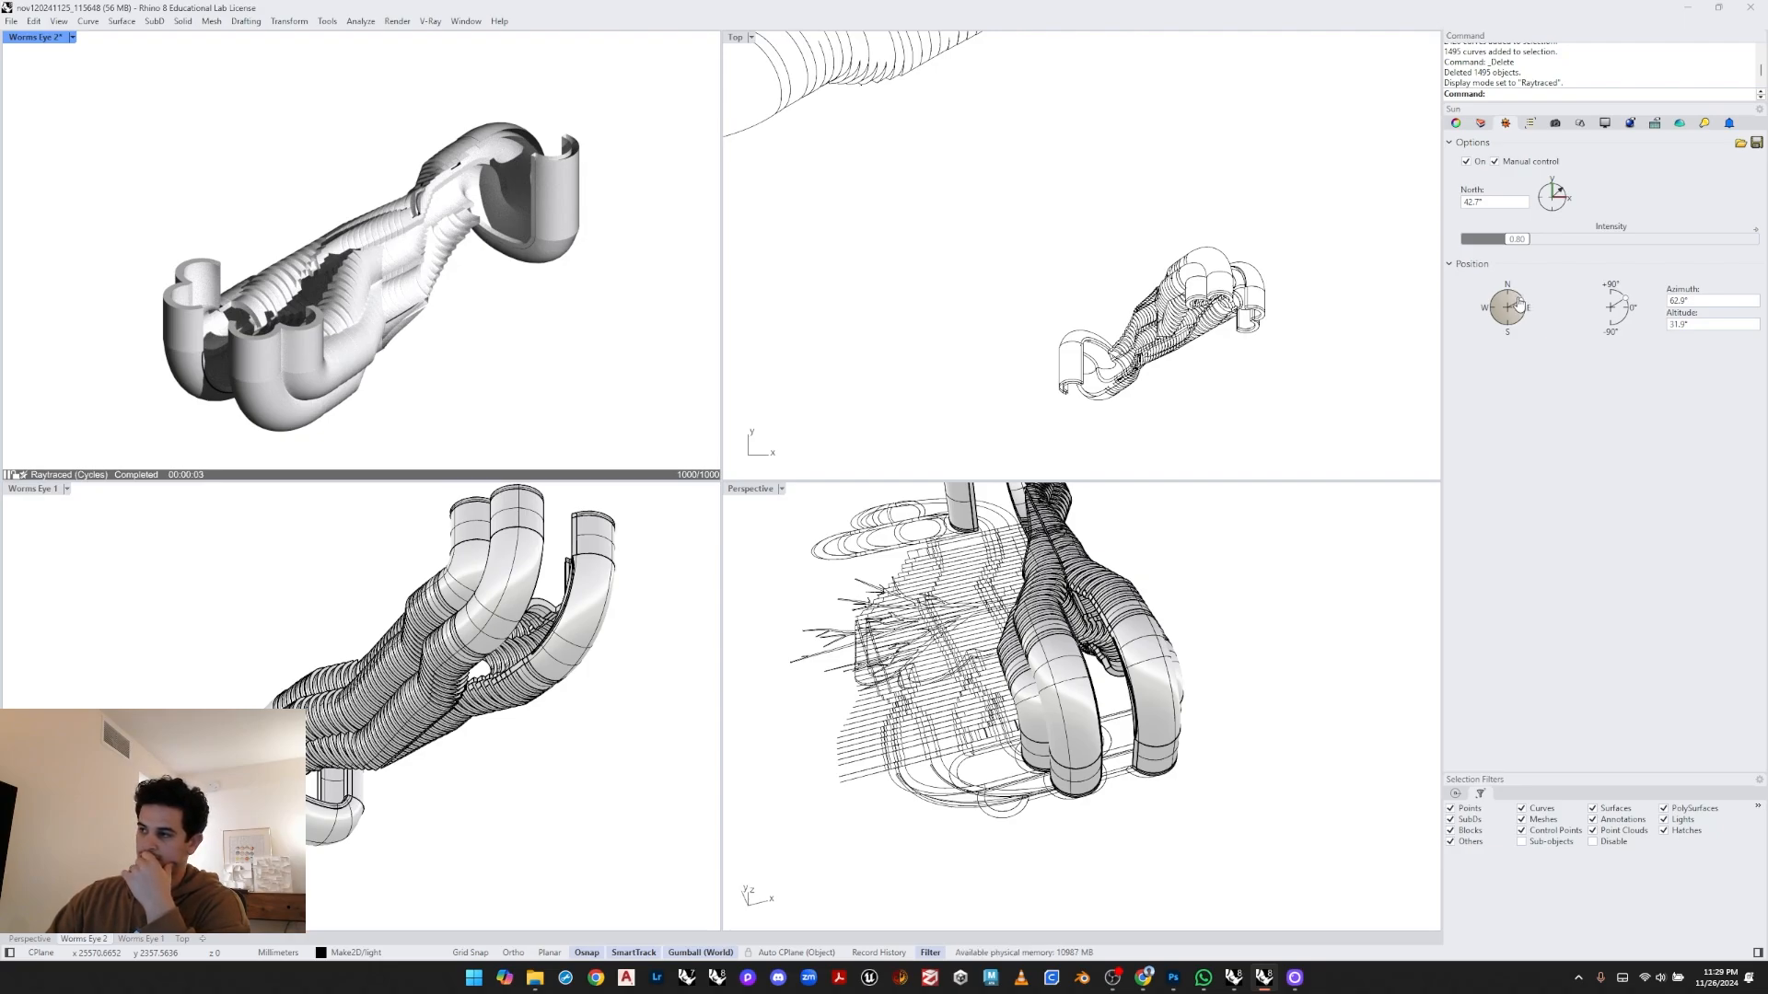
{"action": "left_click", "coordinate": [1519, 304]}
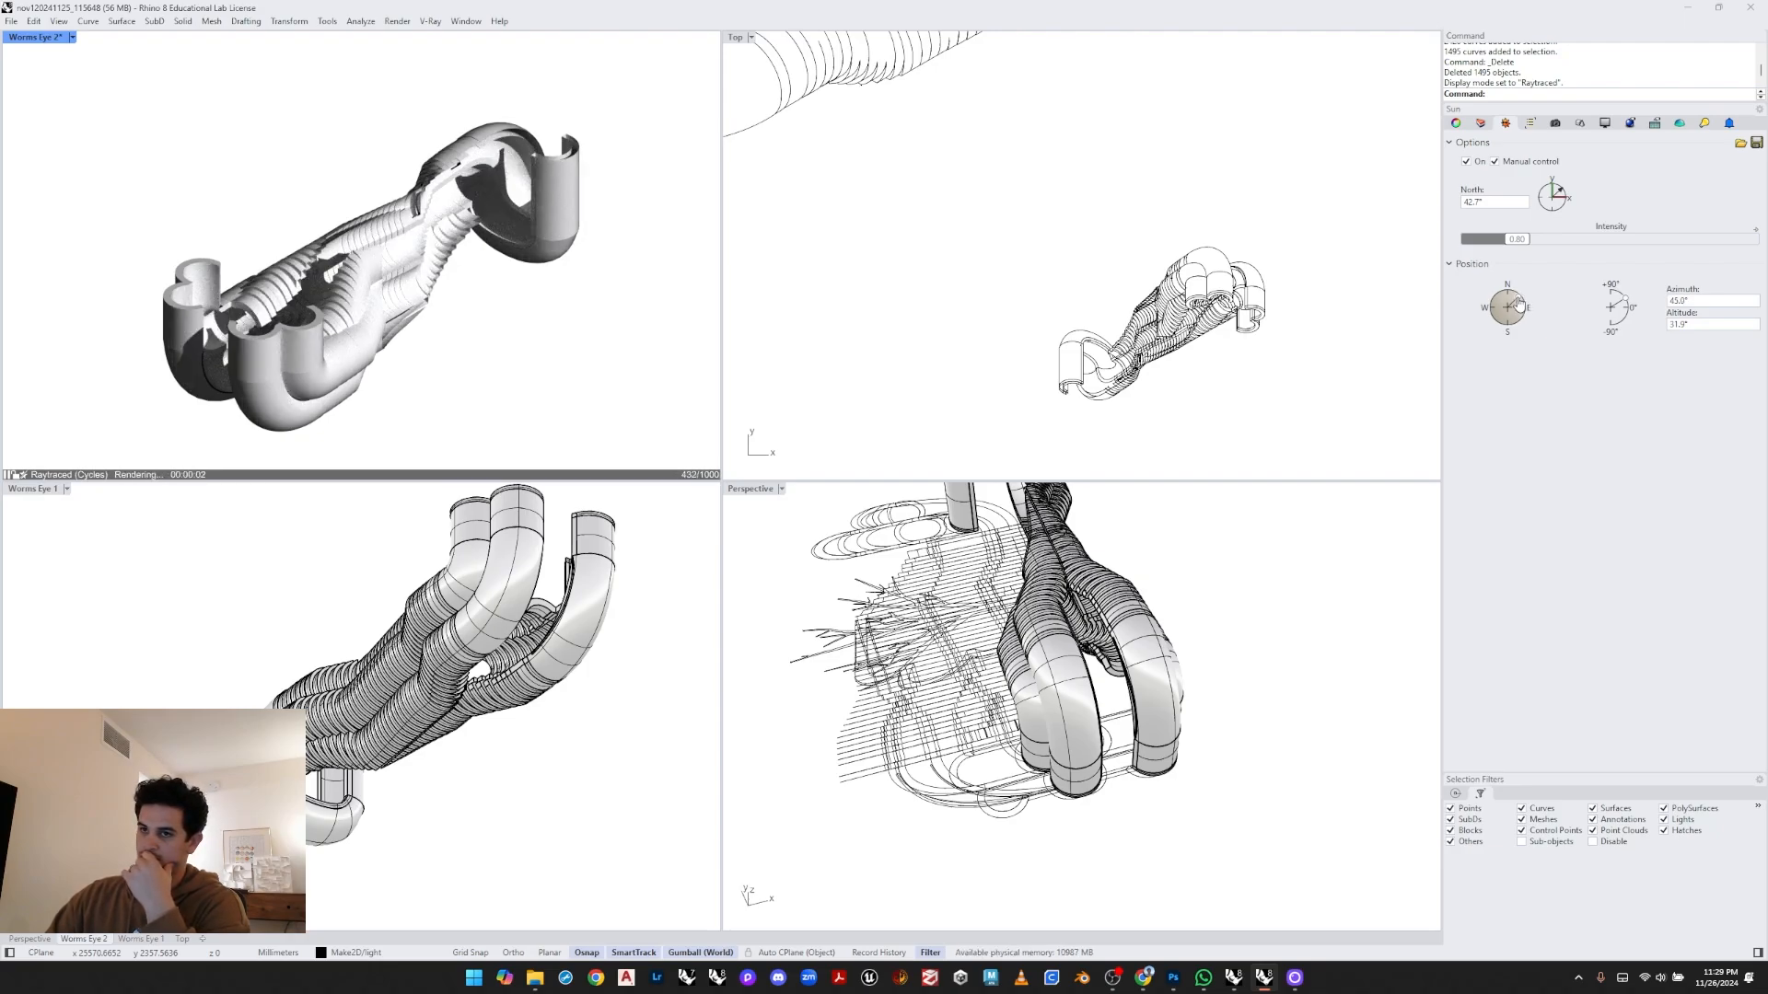
{"action": "left_click", "coordinate": [1524, 306]}
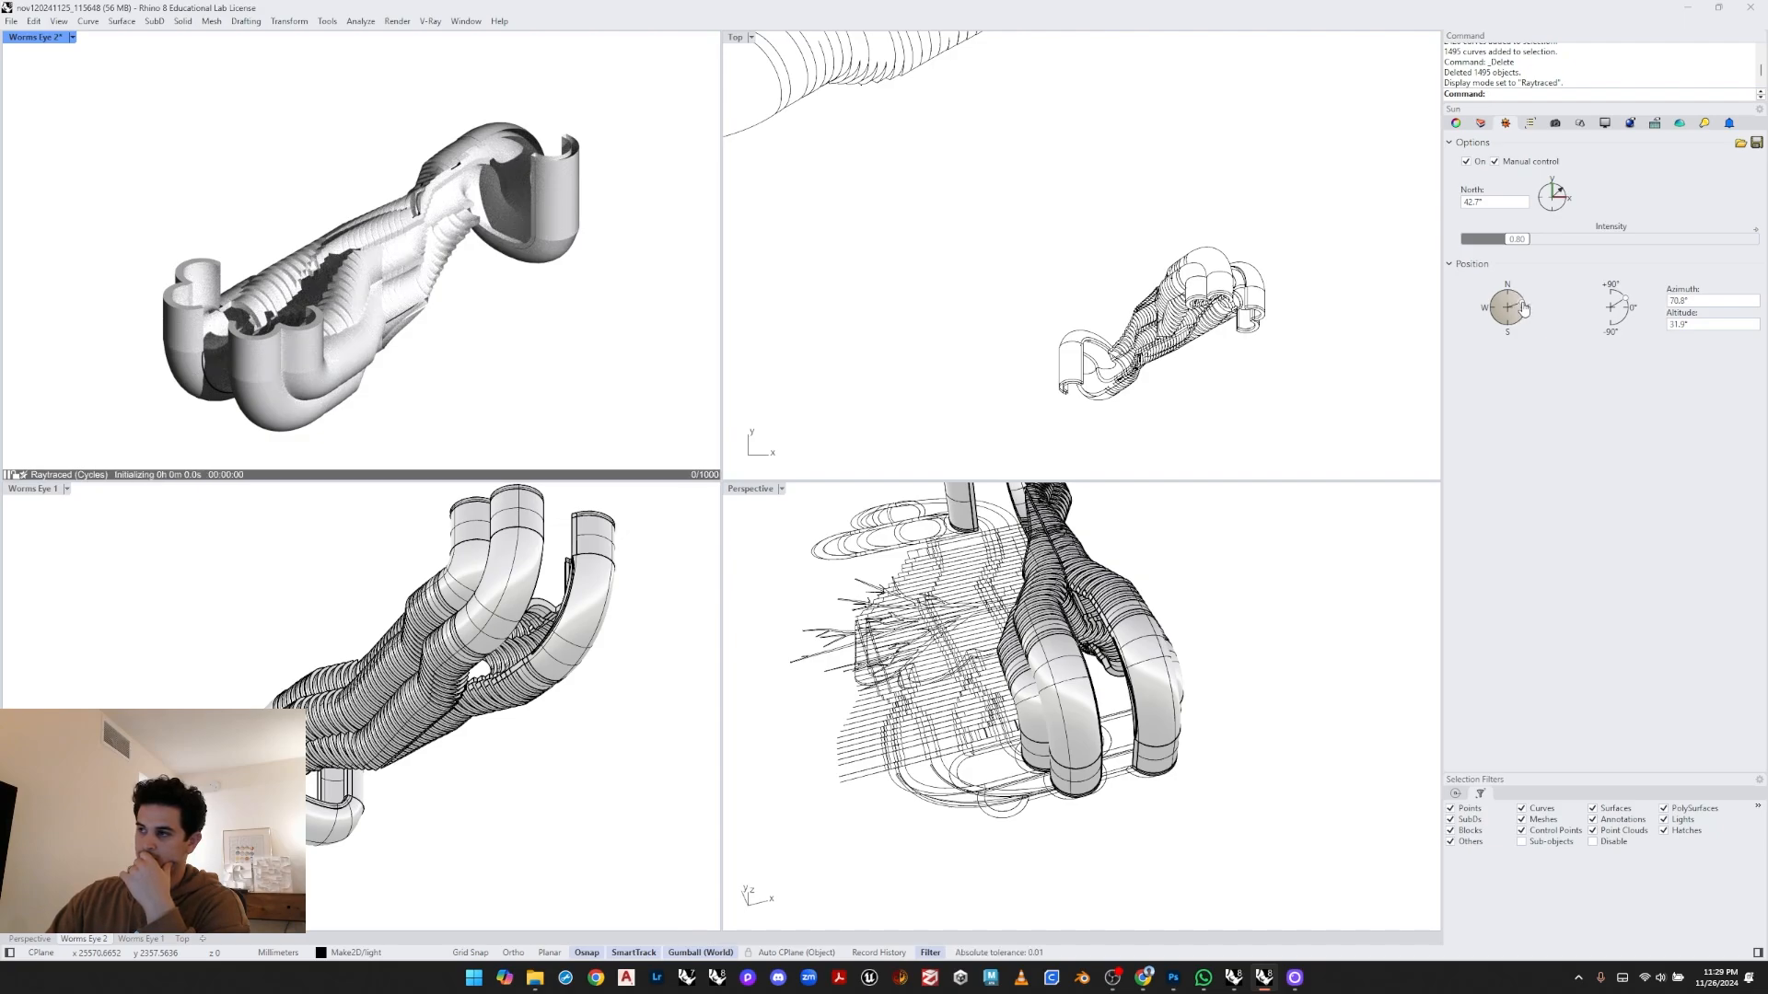
{"action": "left_click", "coordinate": [1523, 308]}
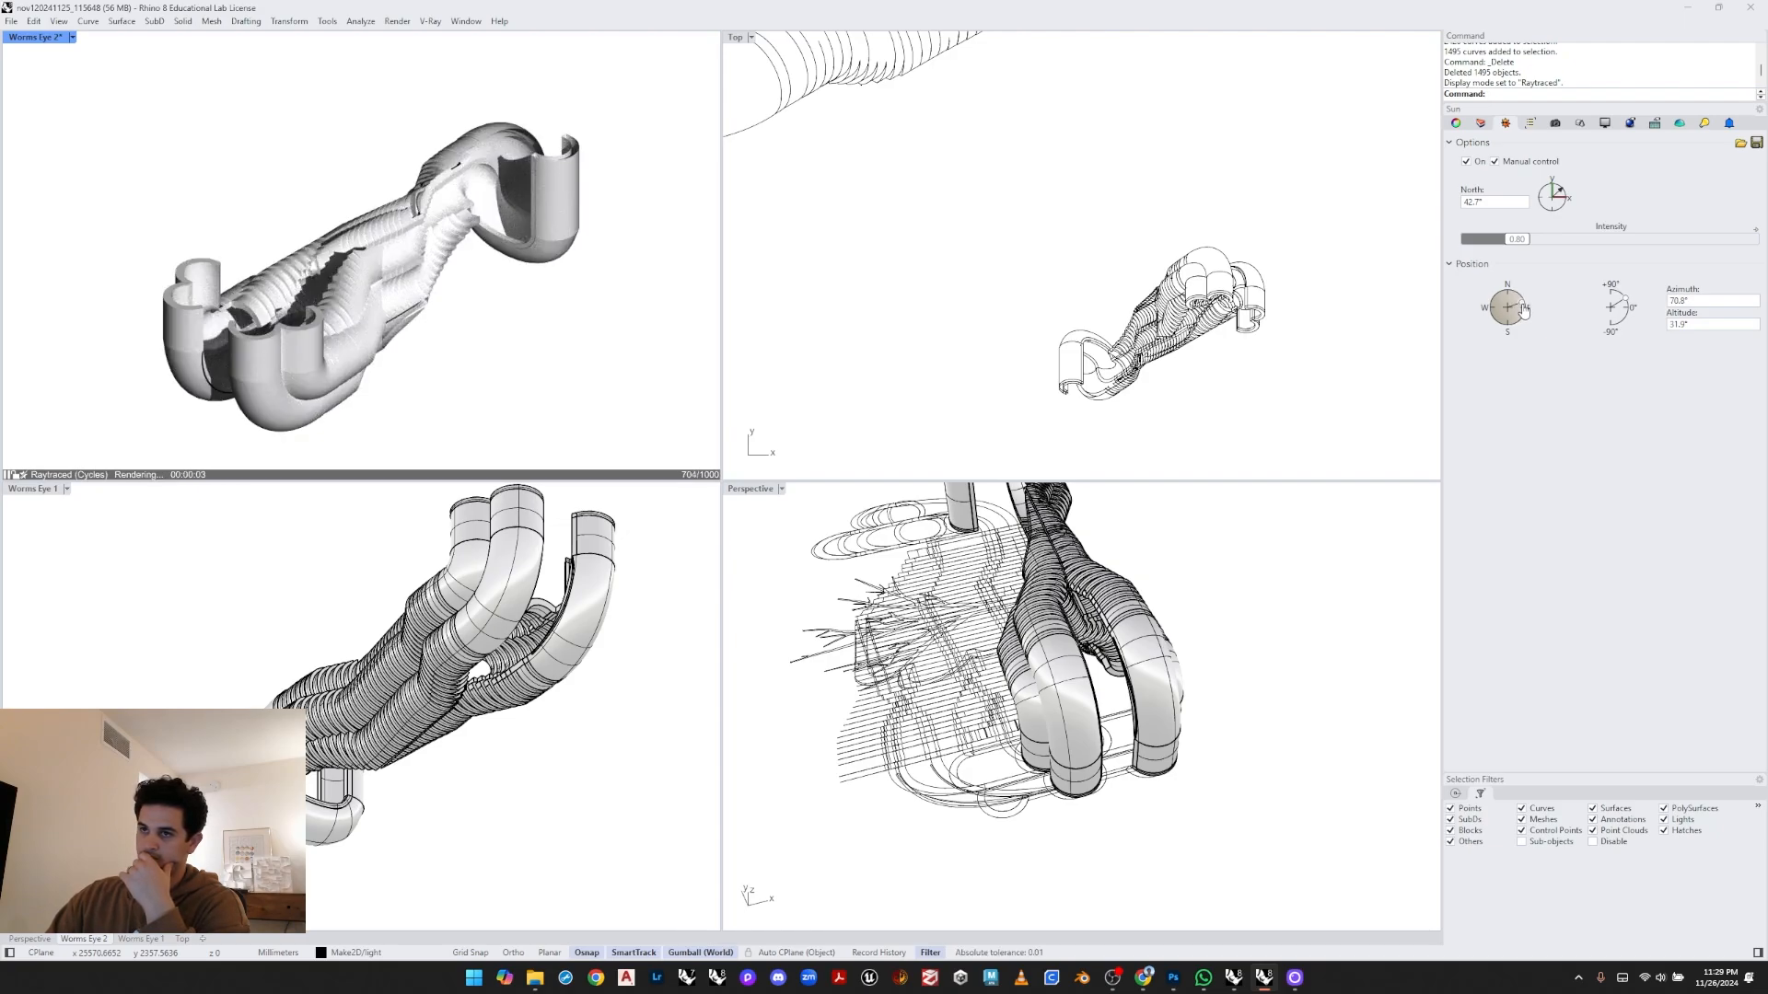
{"action": "left_click", "coordinate": [1526, 308]}
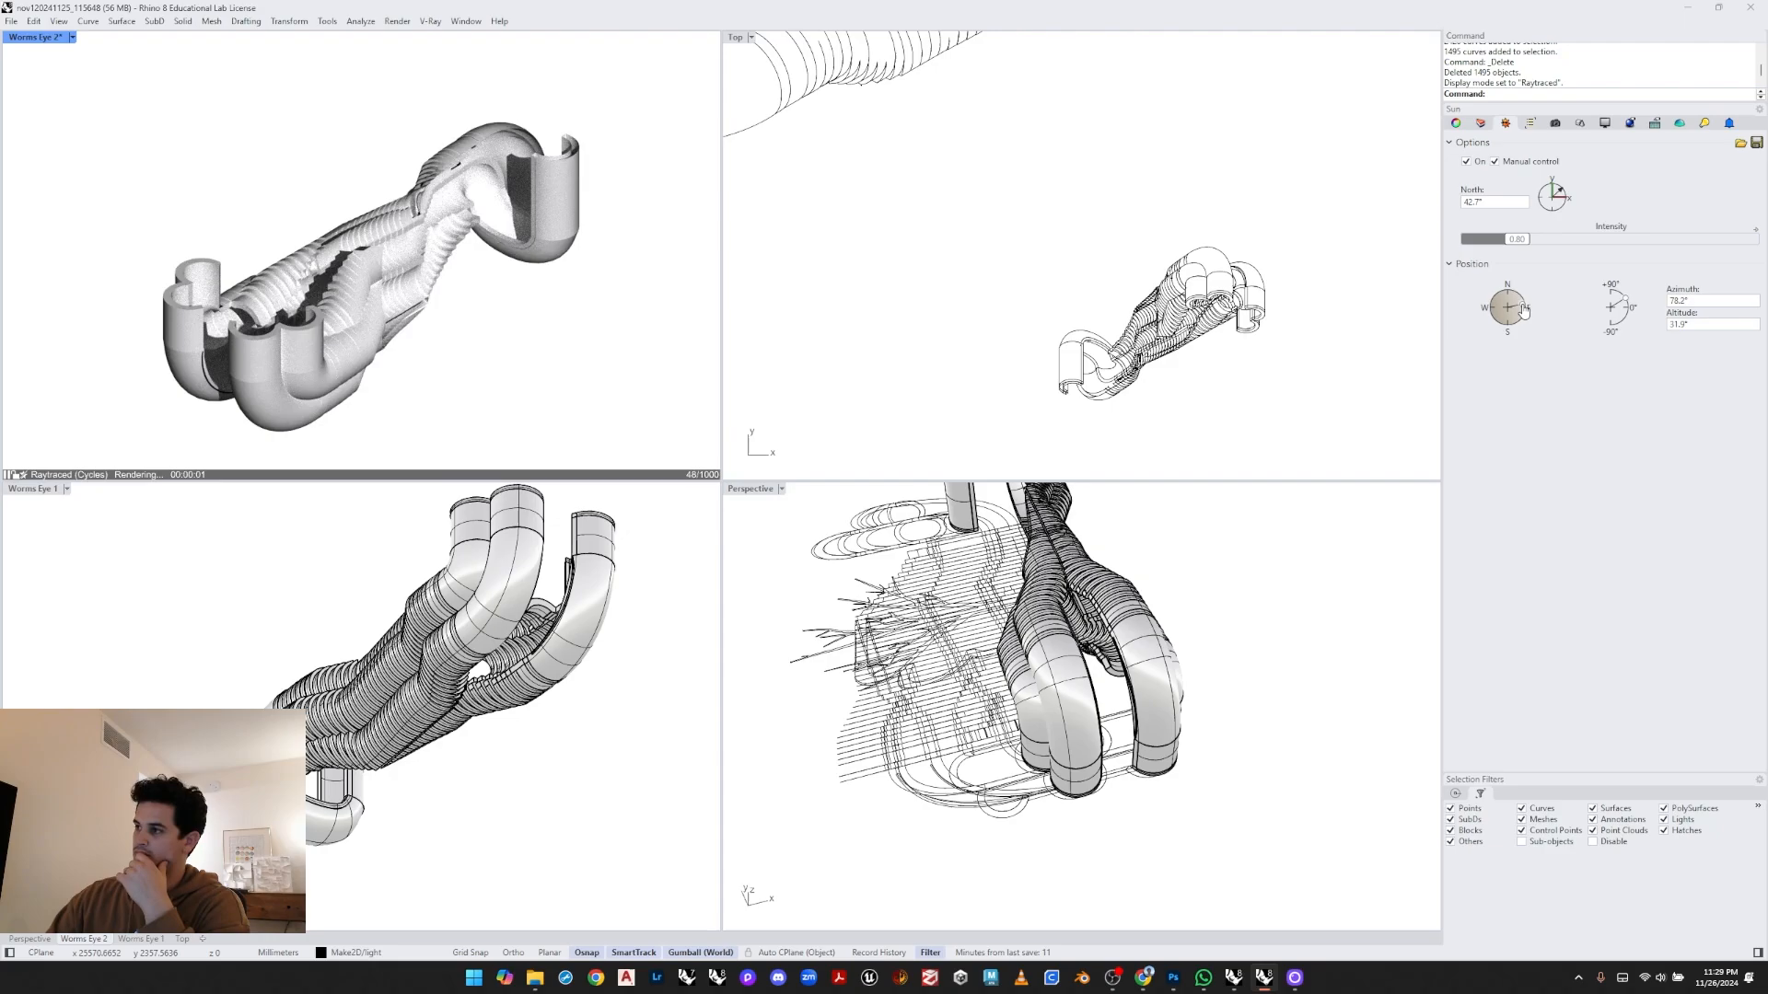
- Raise the sun's altitude to about 62° and adjust its azimuth to about 76°
{"action": "left_click", "coordinate": [1620, 299]}
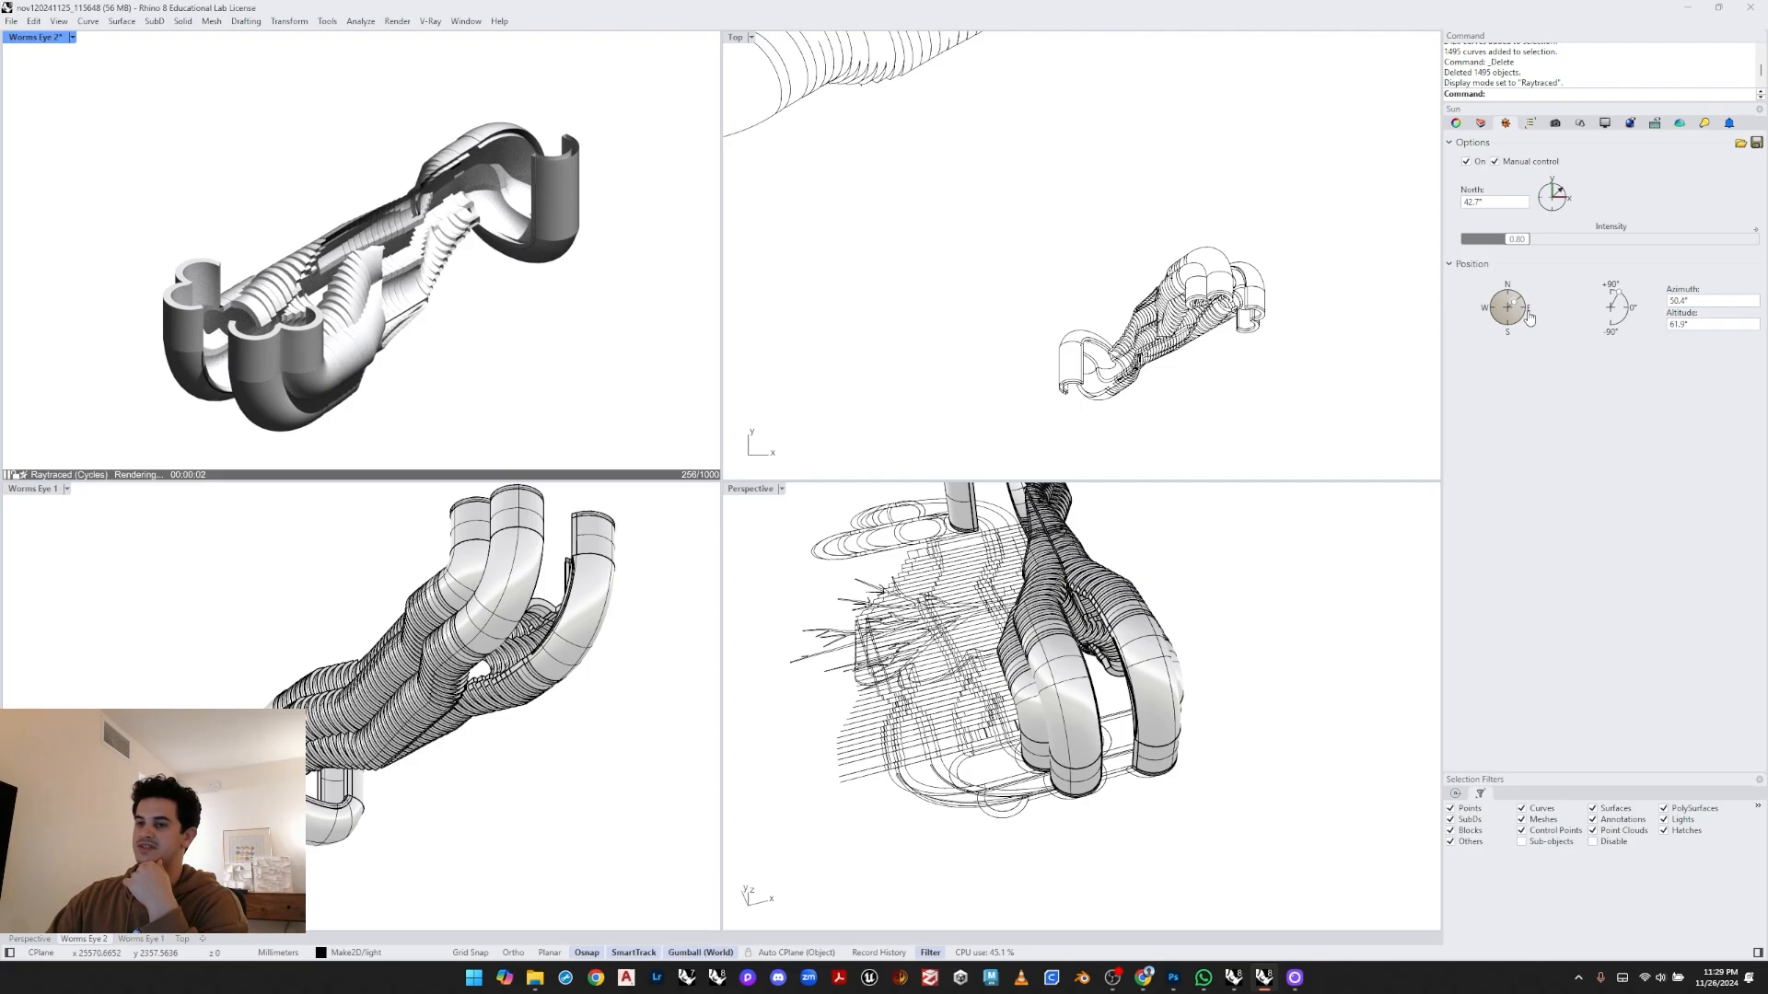
{"action": "left_click", "coordinate": [1525, 323]}
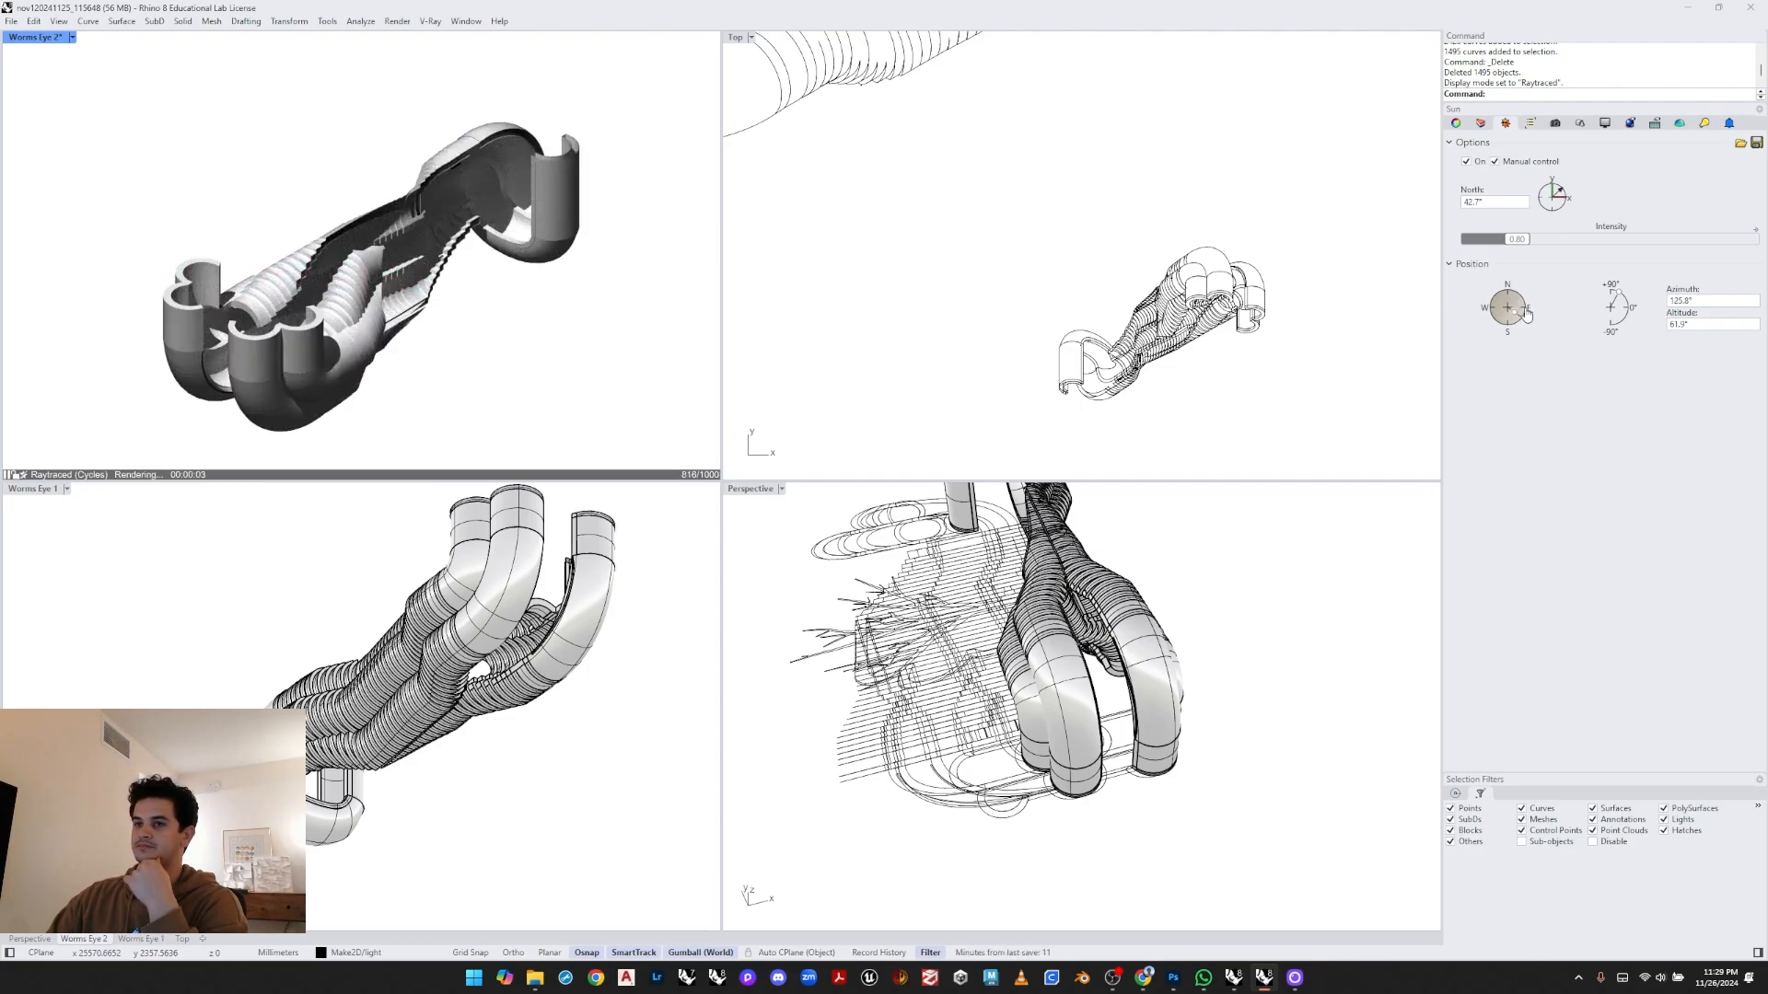
{"action": "left_click", "coordinate": [1526, 314]}
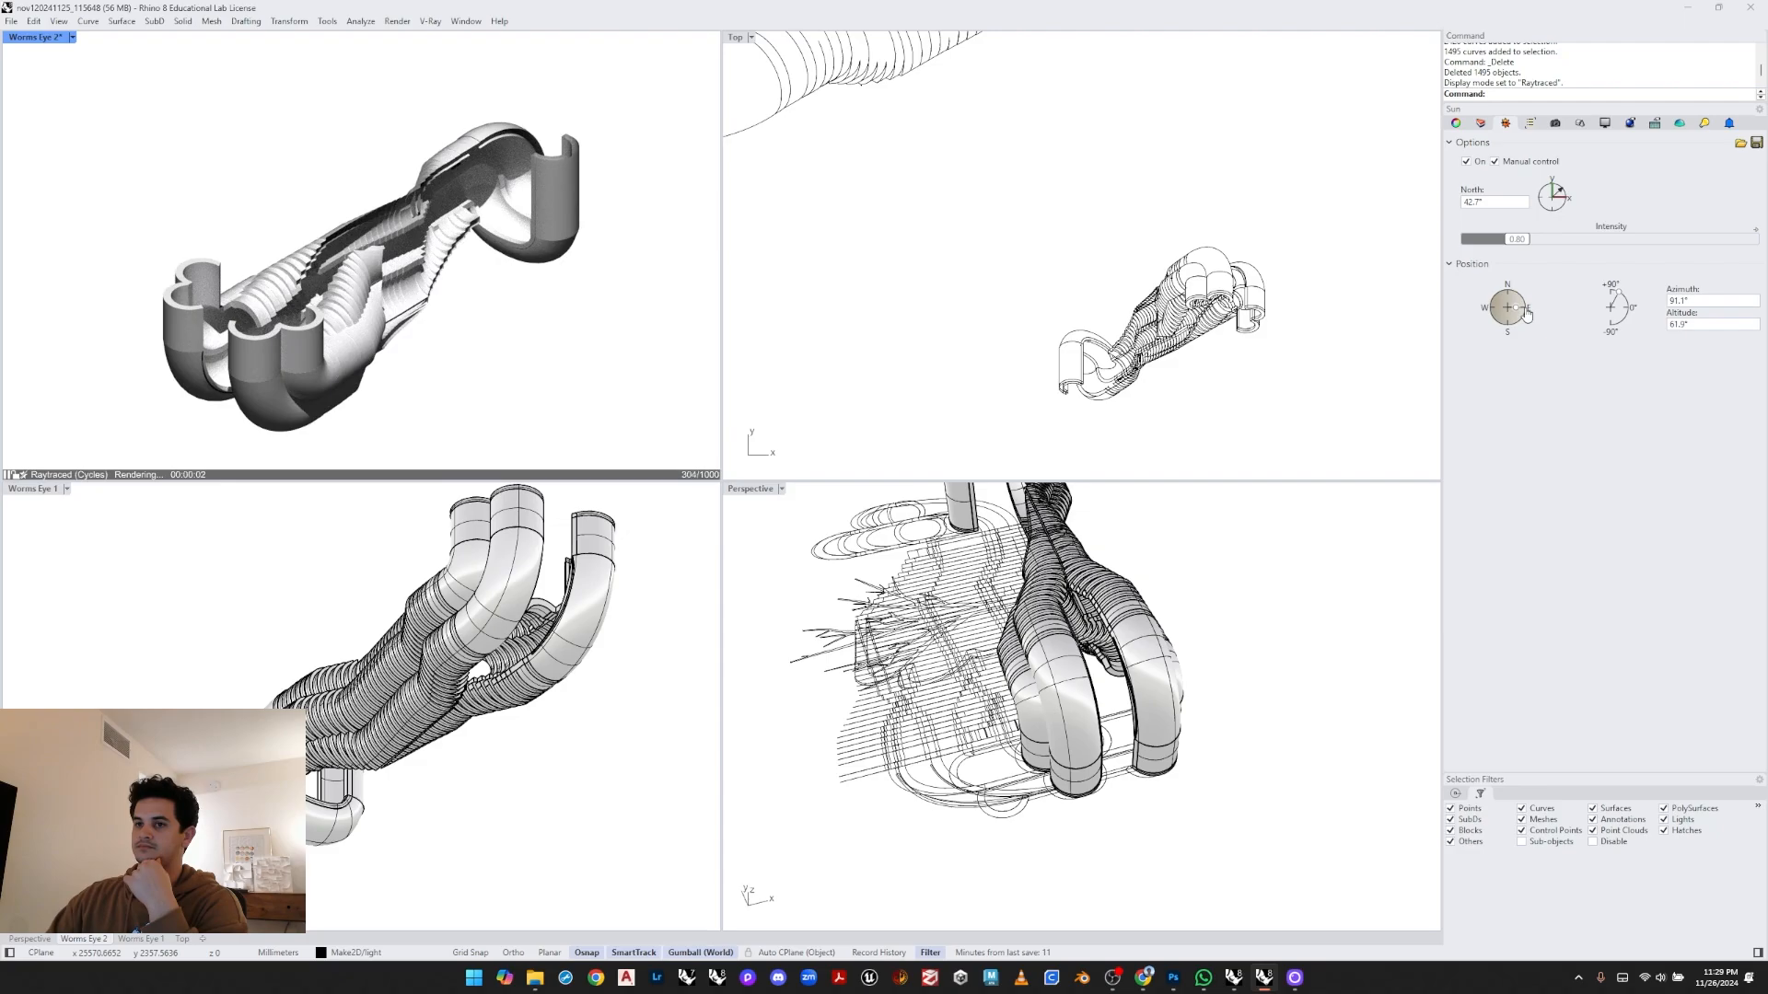
{"action": "left_click", "coordinate": [1525, 316]}
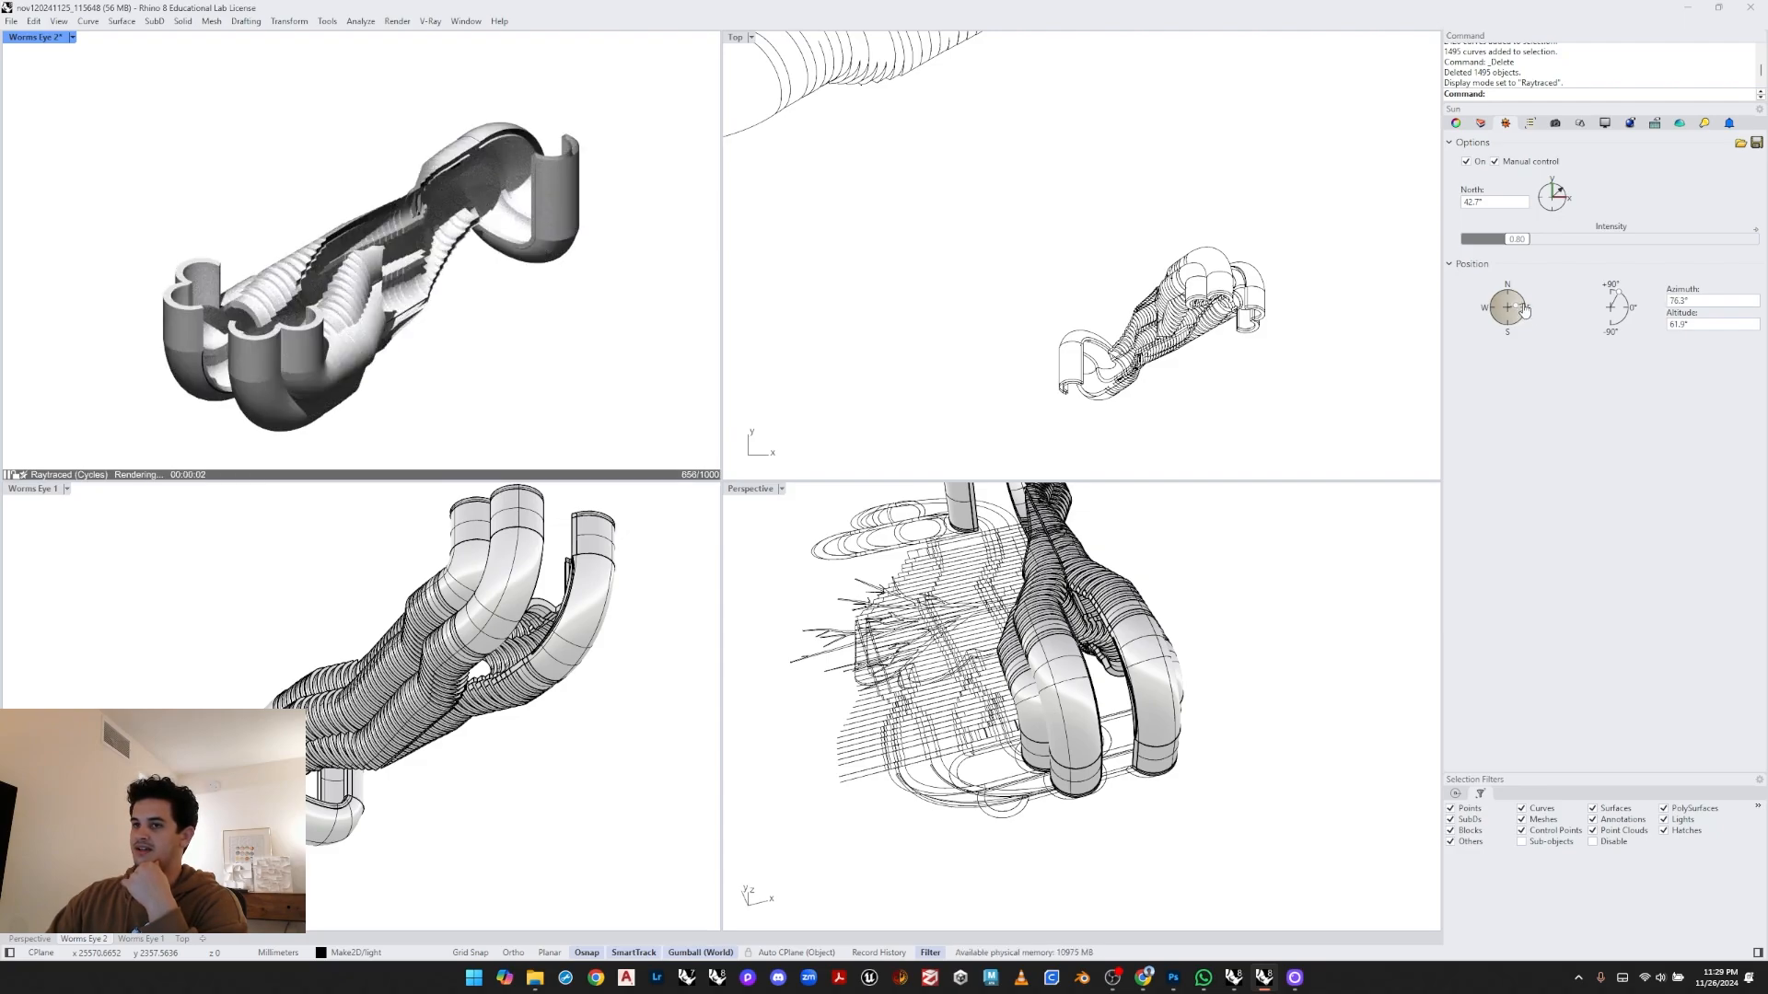
{"action": "left_click", "coordinate": [1525, 310]}
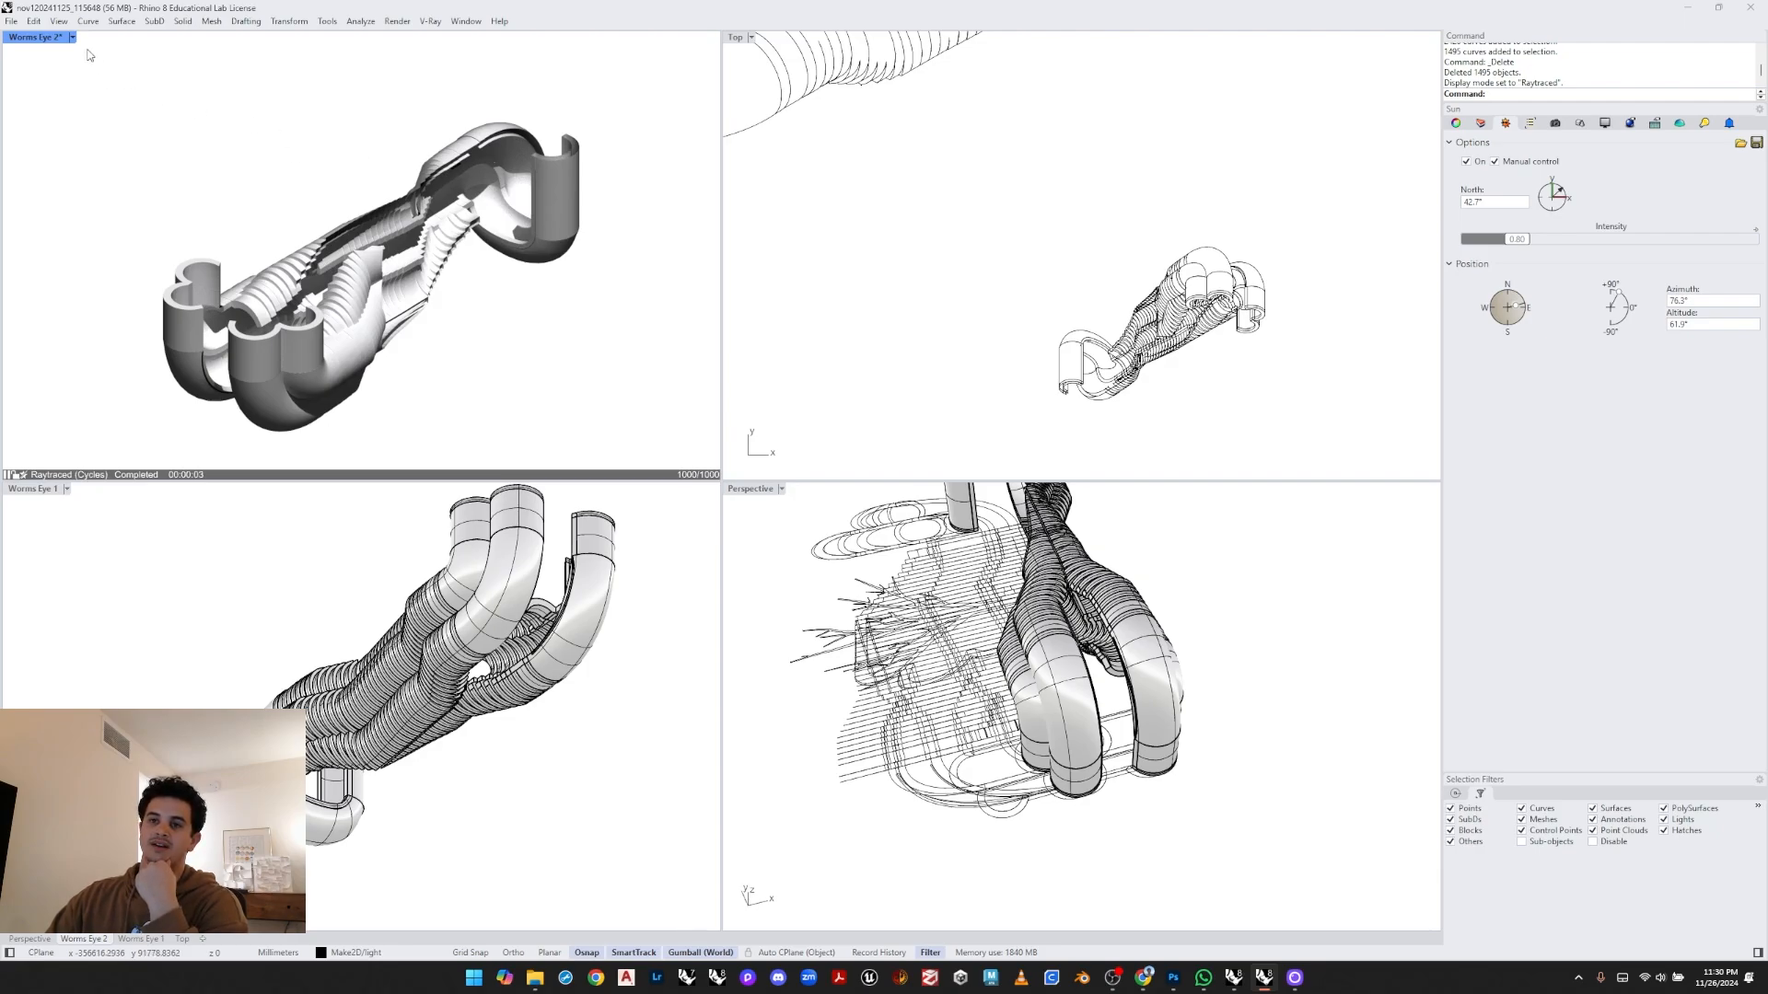
- Maximize the Worms Eye 2 viewport and capture it to the clipboard with ViewCaptureToClipboard
{"action": "double_click", "coordinate": [51, 38]}
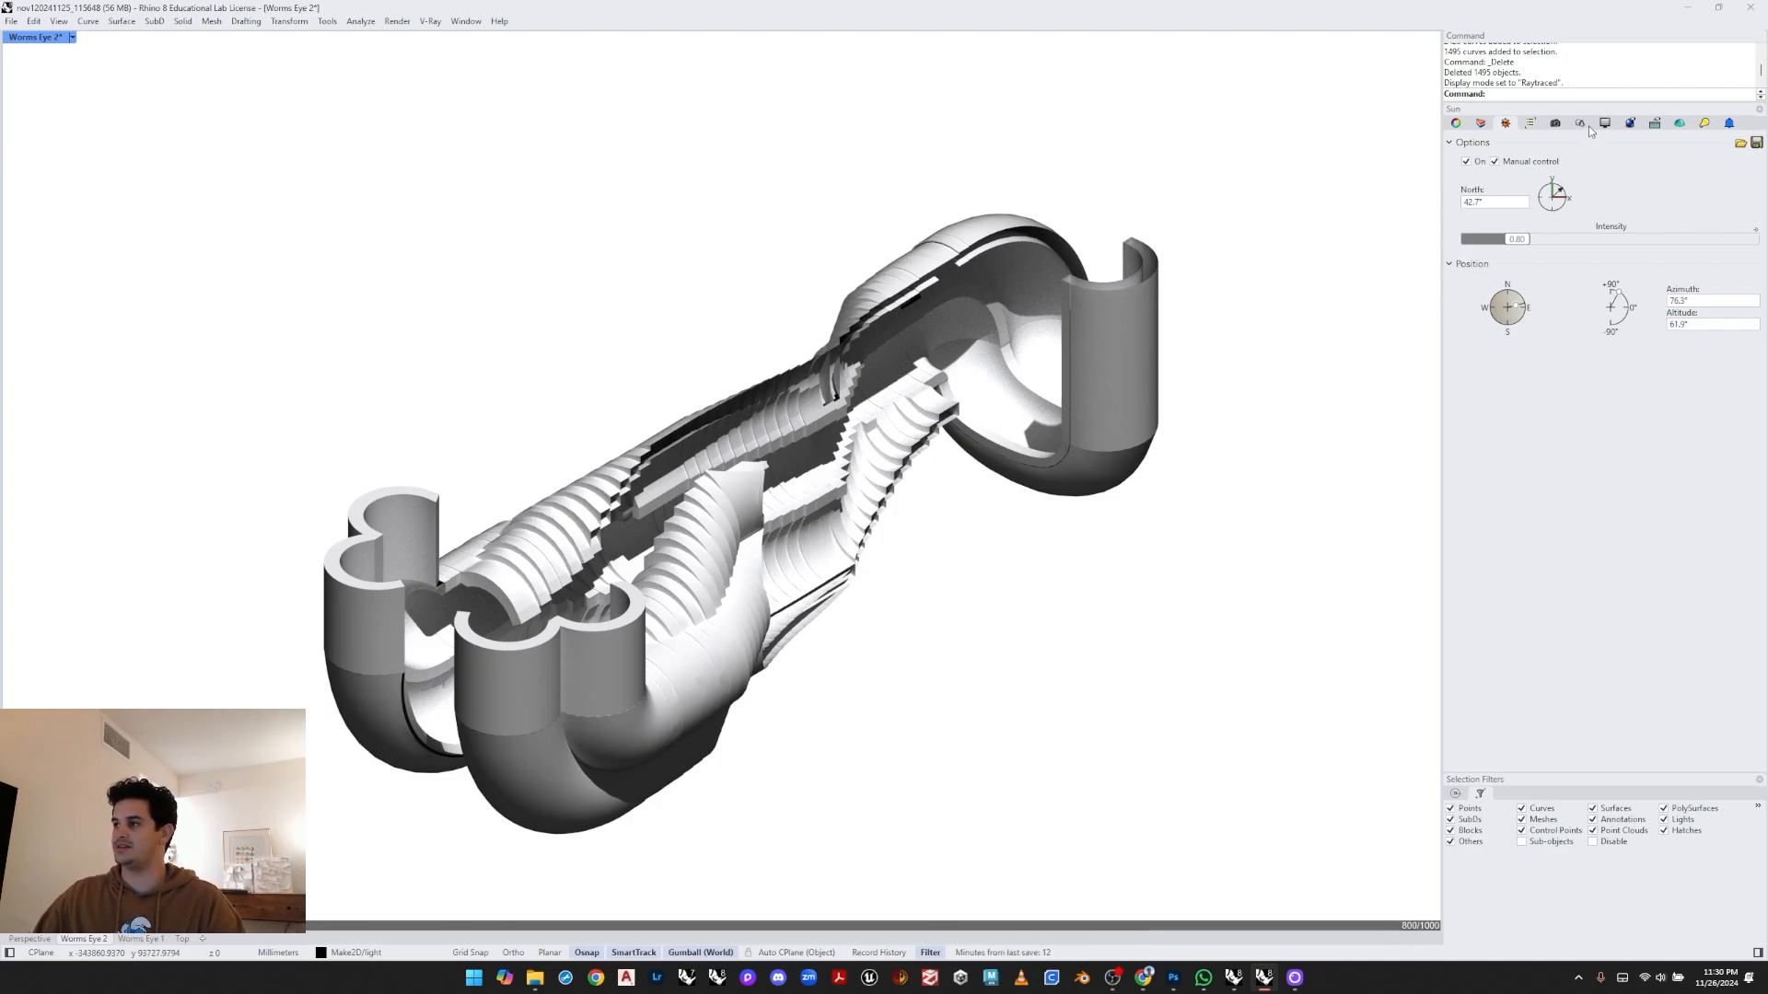
{"action": "left_click", "coordinate": [1631, 123]}
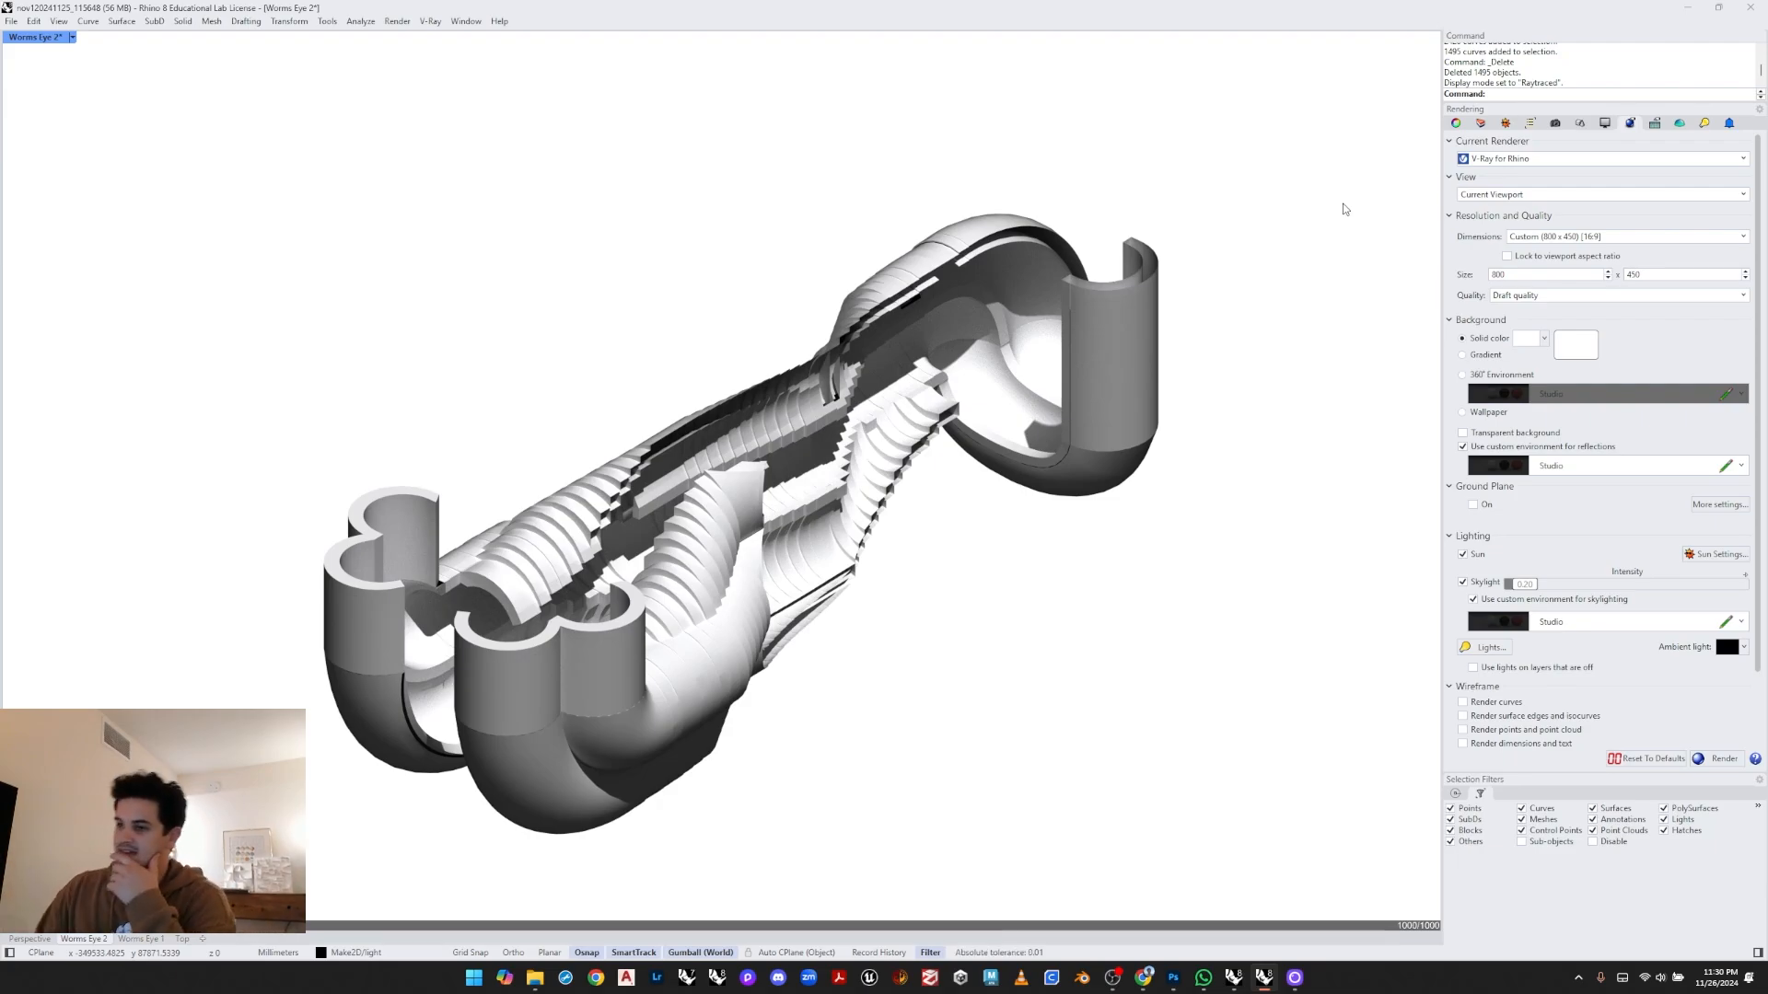
{"action": "type", "text": "v"}
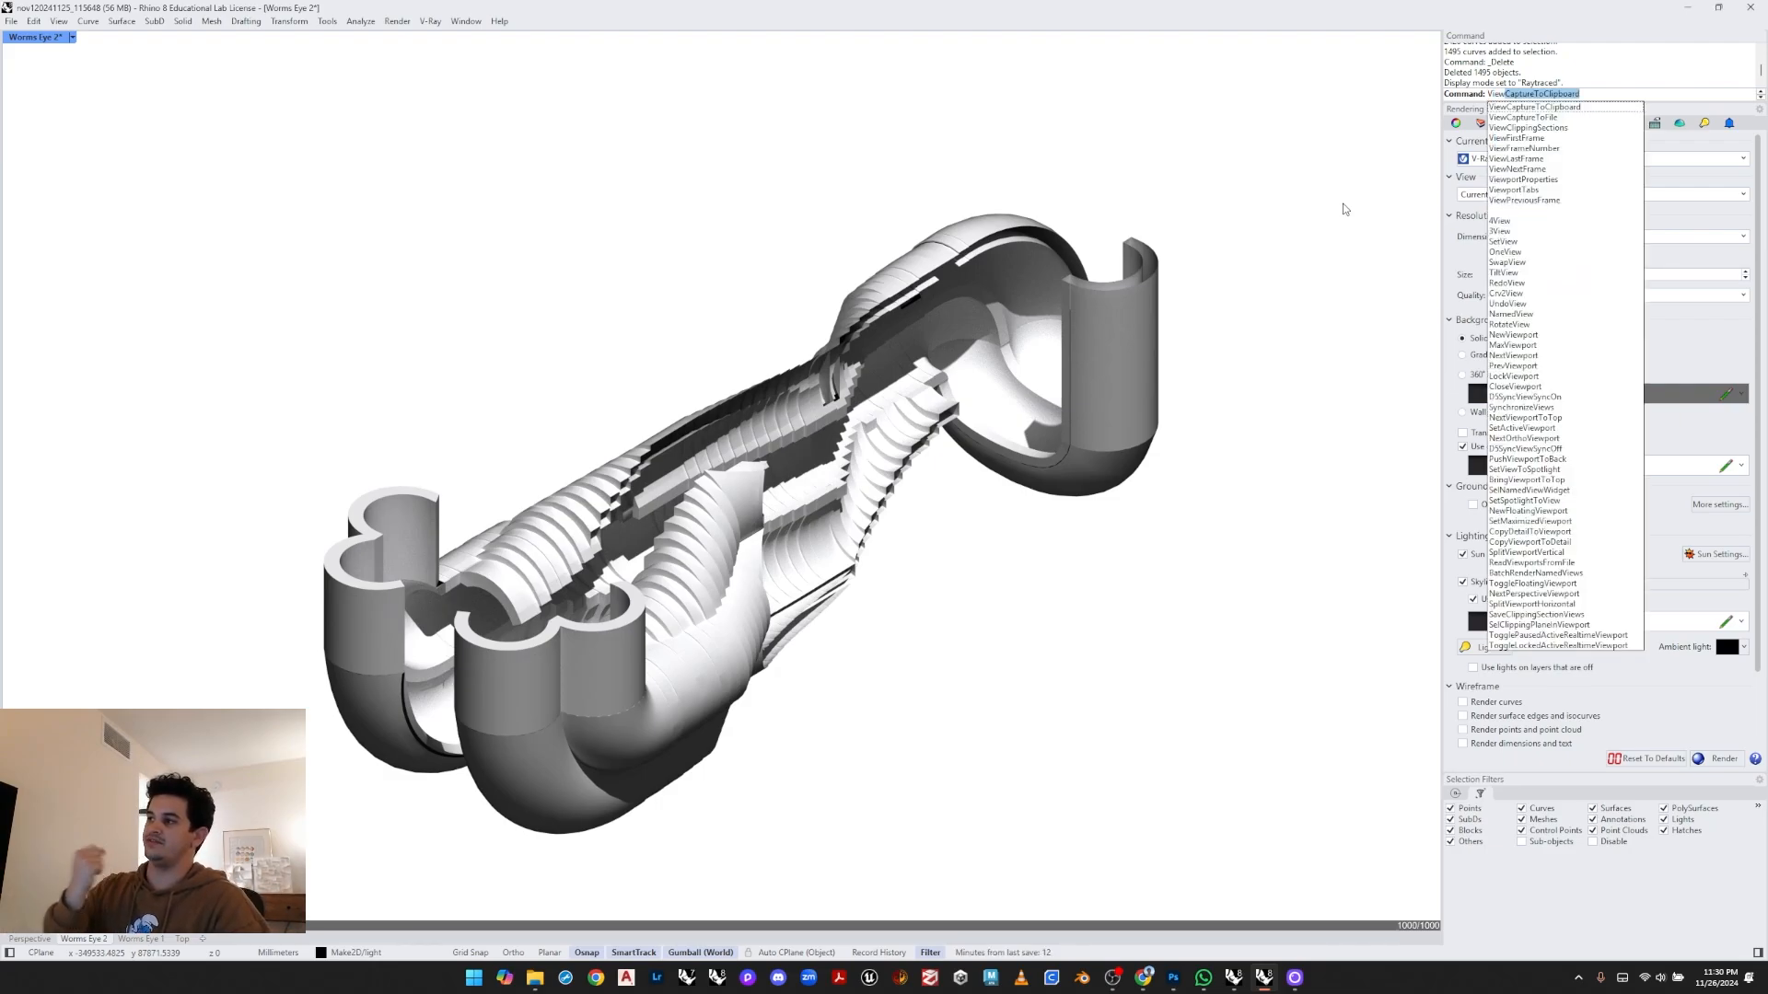
{"action": "key", "text": "Return"}
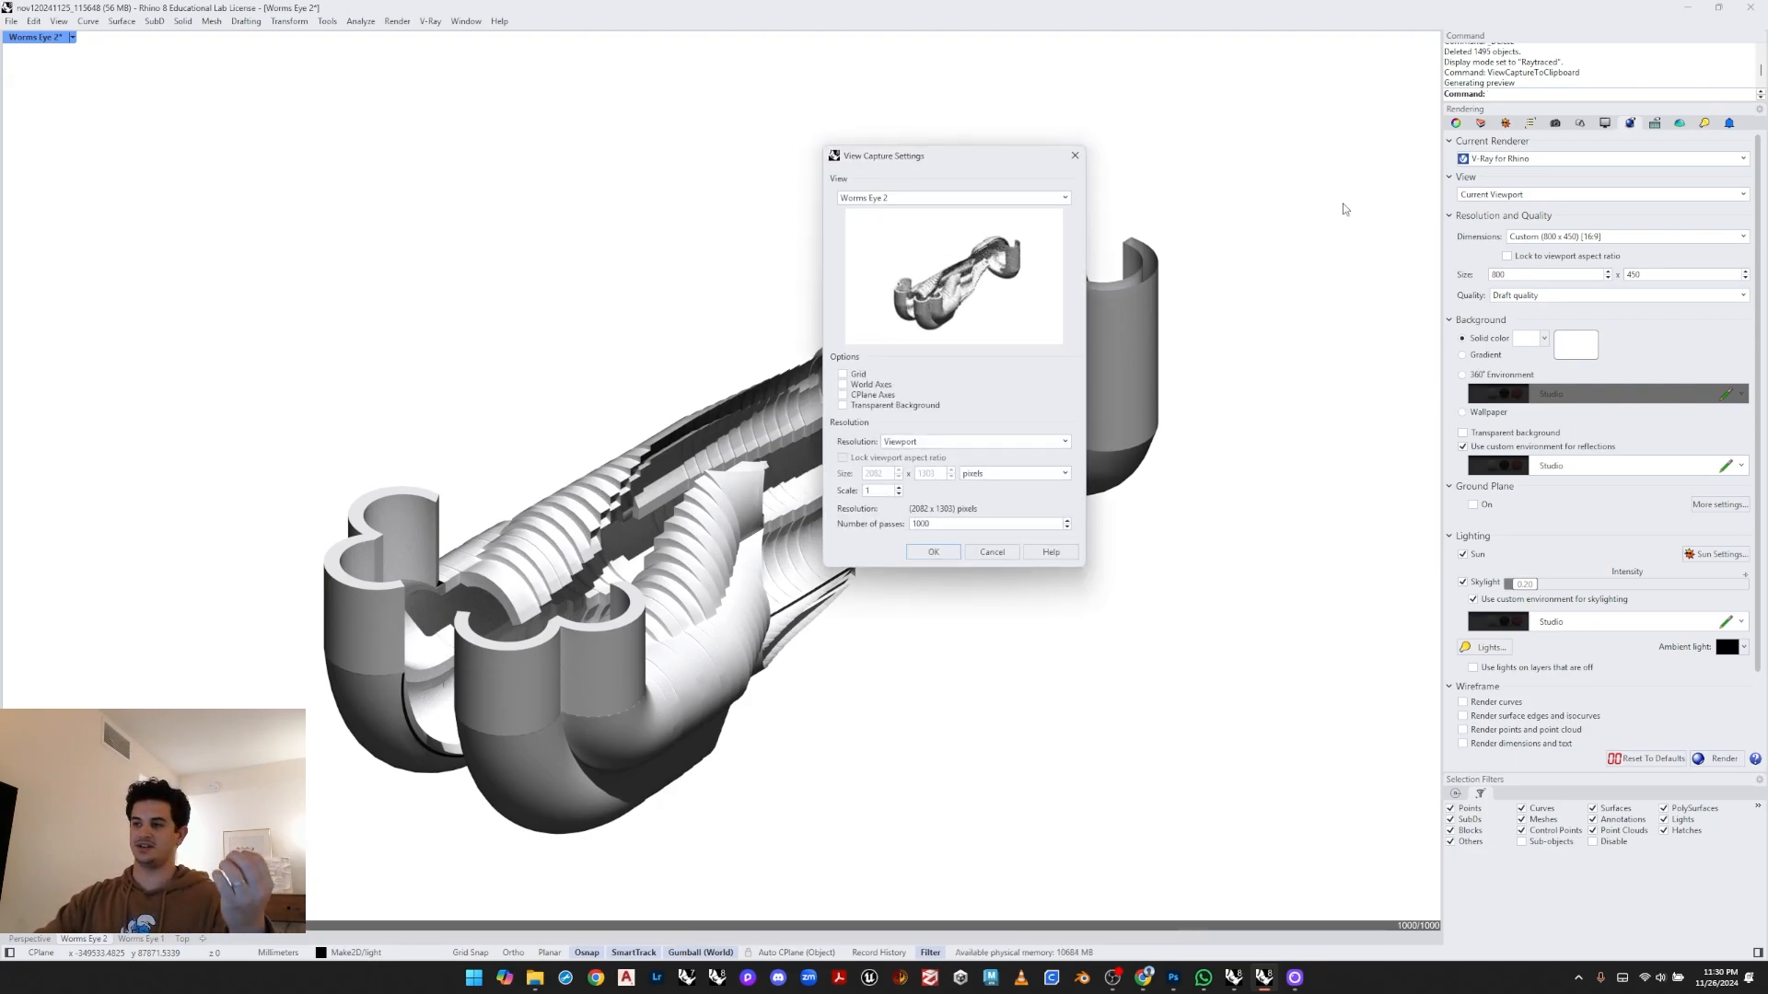
{"action": "left_click", "coordinate": [947, 554]}
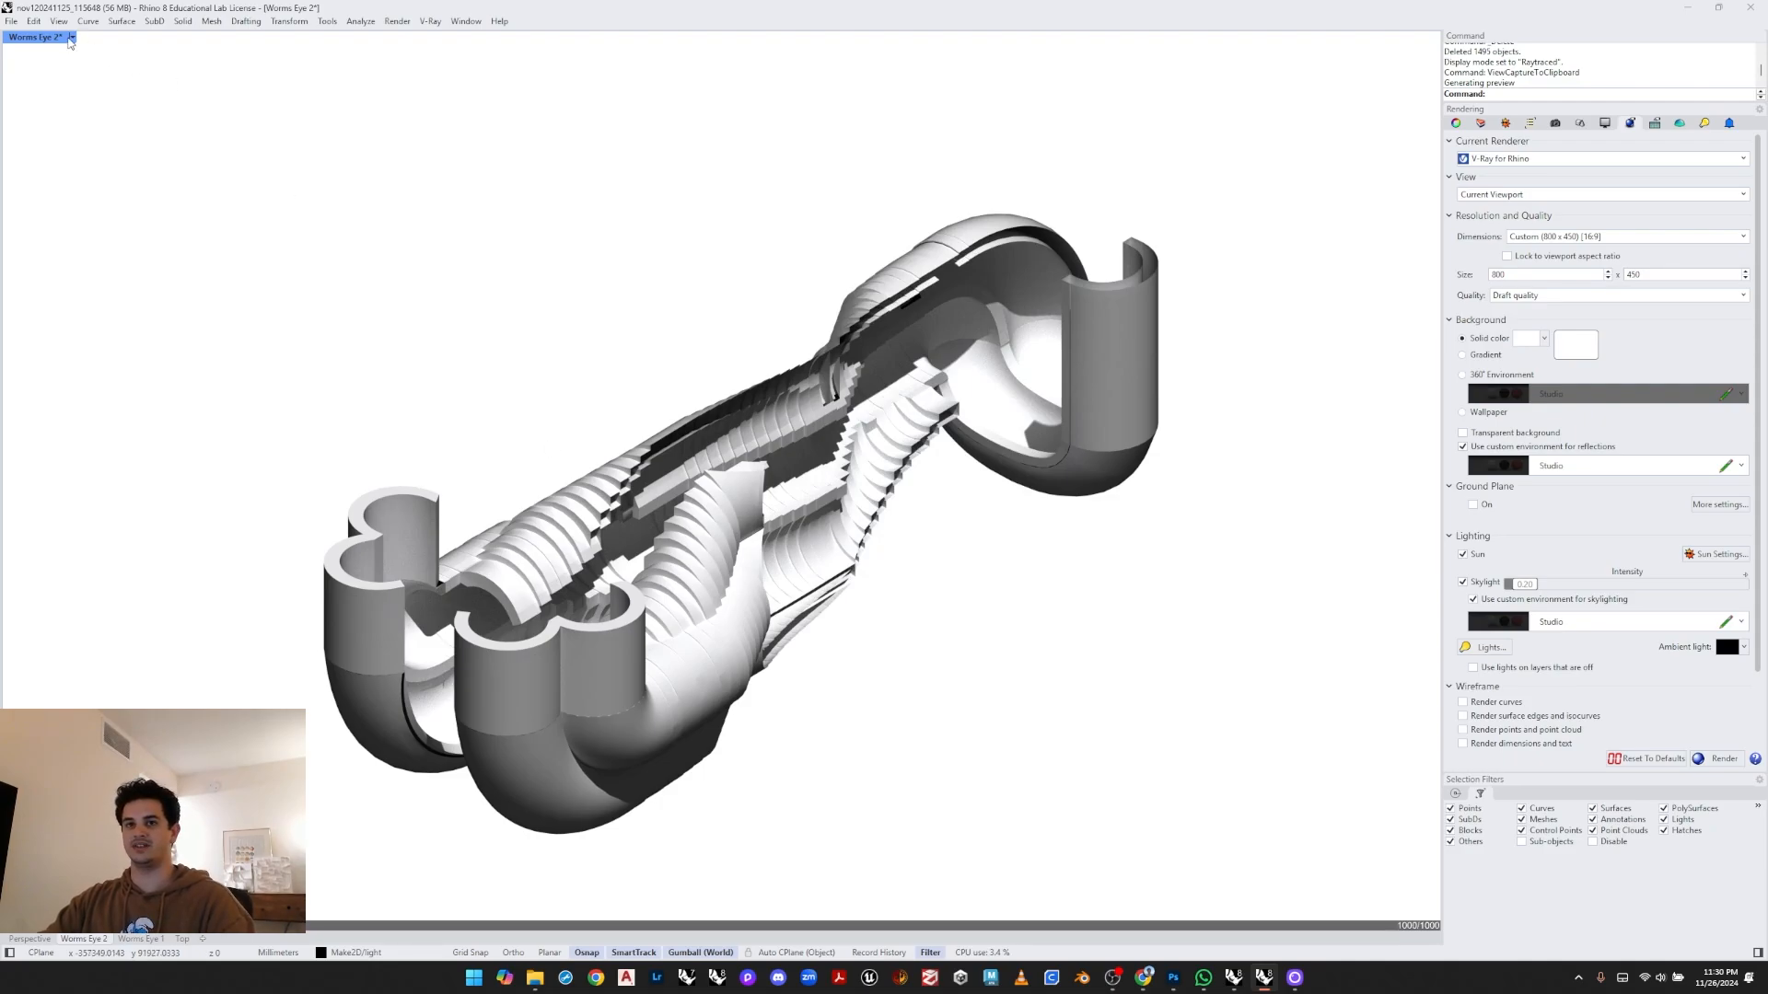
- Switch the Worms Eye 2 viewport back to Shaded display and restore the four-viewport layout
{"action": "left_click", "coordinate": [71, 38]}
{"action": "left_click", "coordinate": [77, 125]}
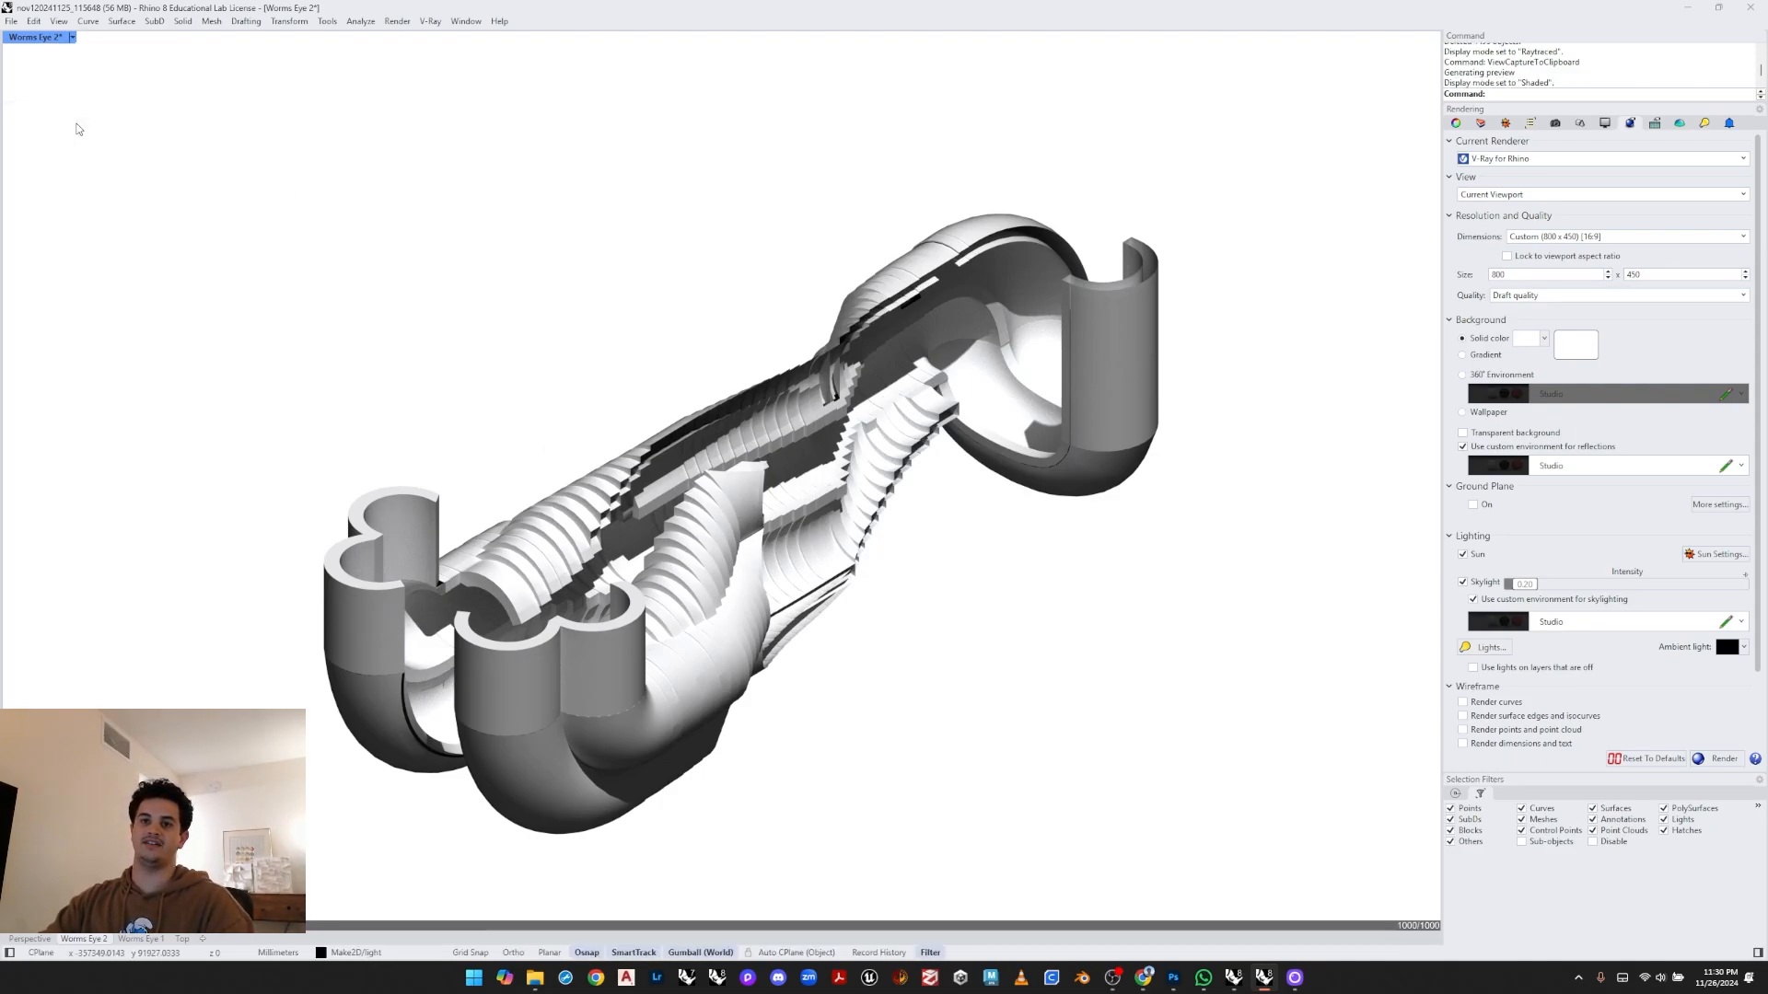
{"action": "double_click", "coordinate": [37, 38]}
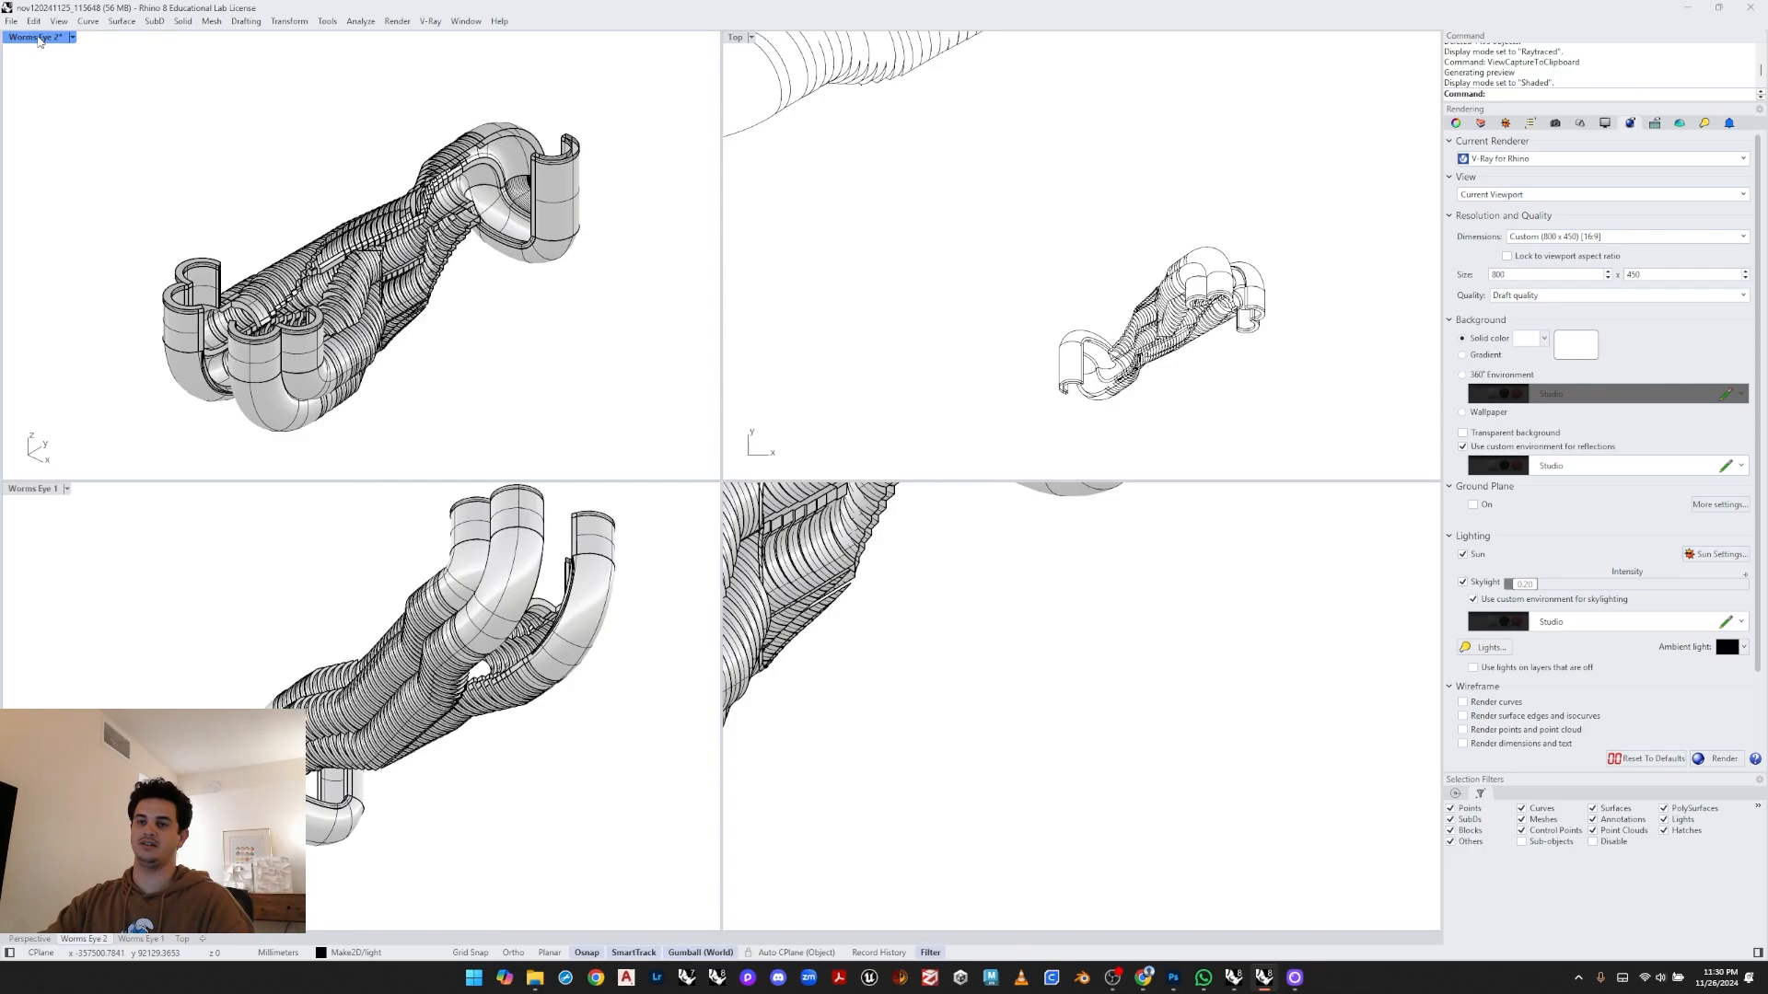
- Select and inspect the captured images placed in the Top viewport
{"action": "left_click", "coordinate": [945, 188]}
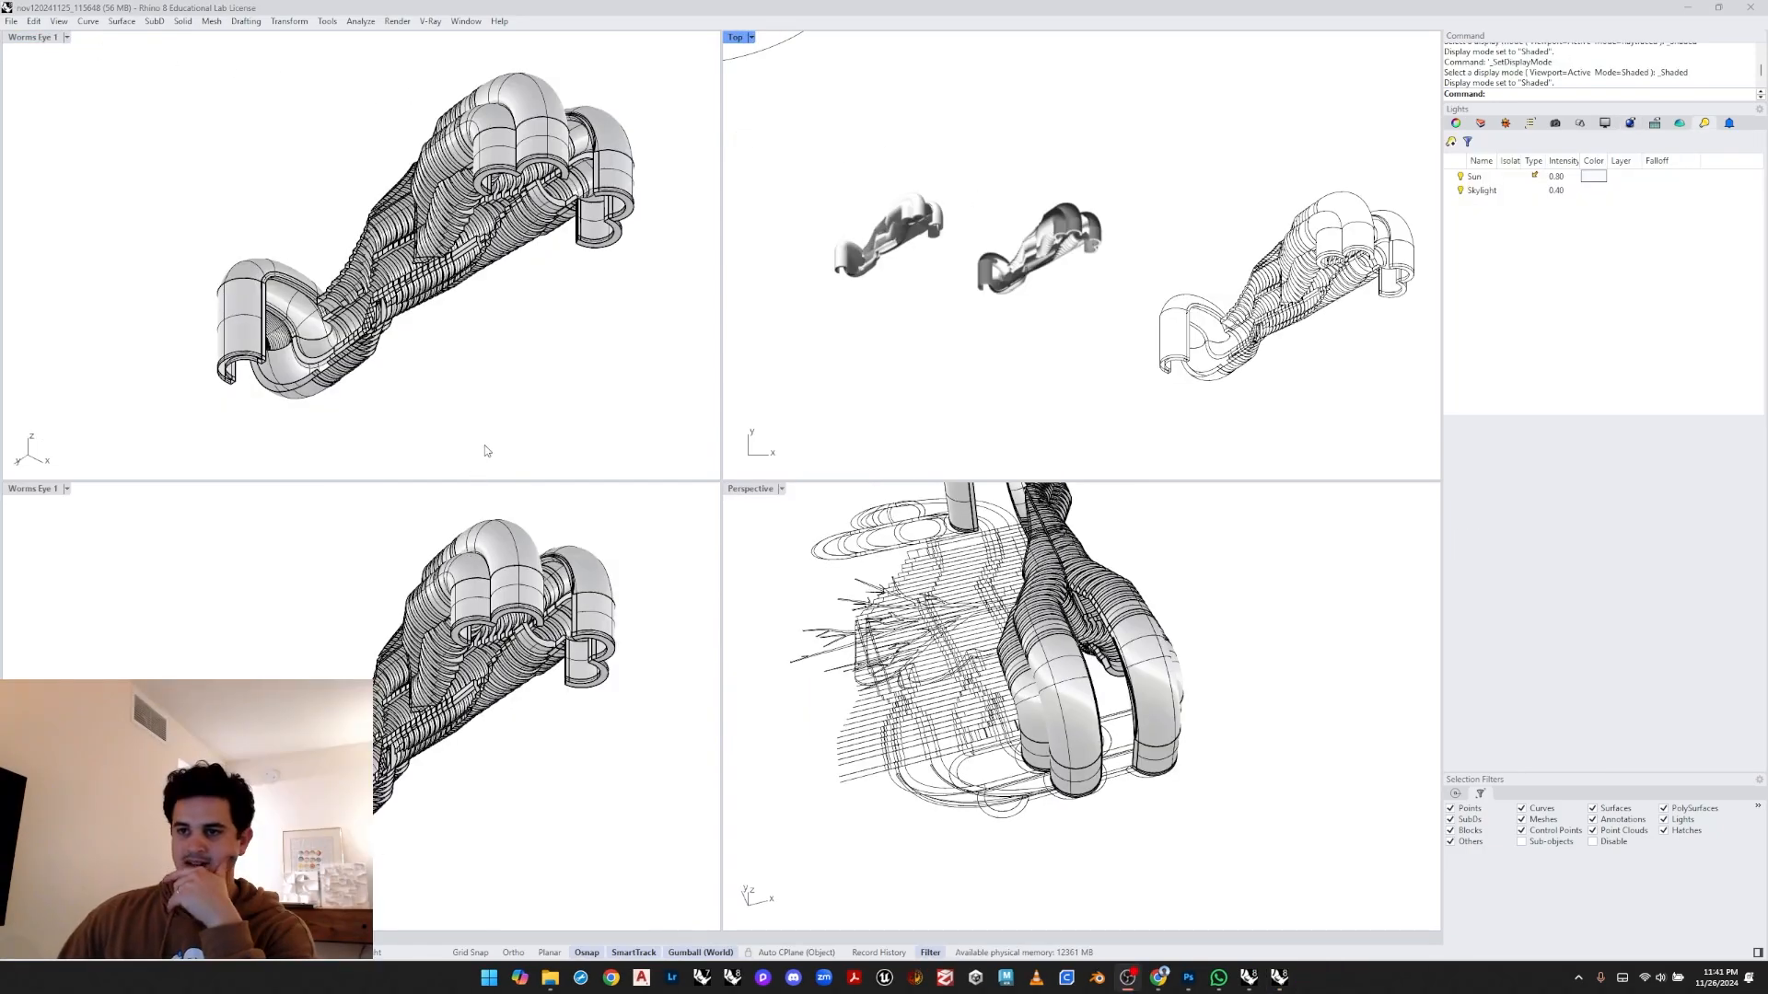
{"action": "left_click", "coordinate": [486, 450]}
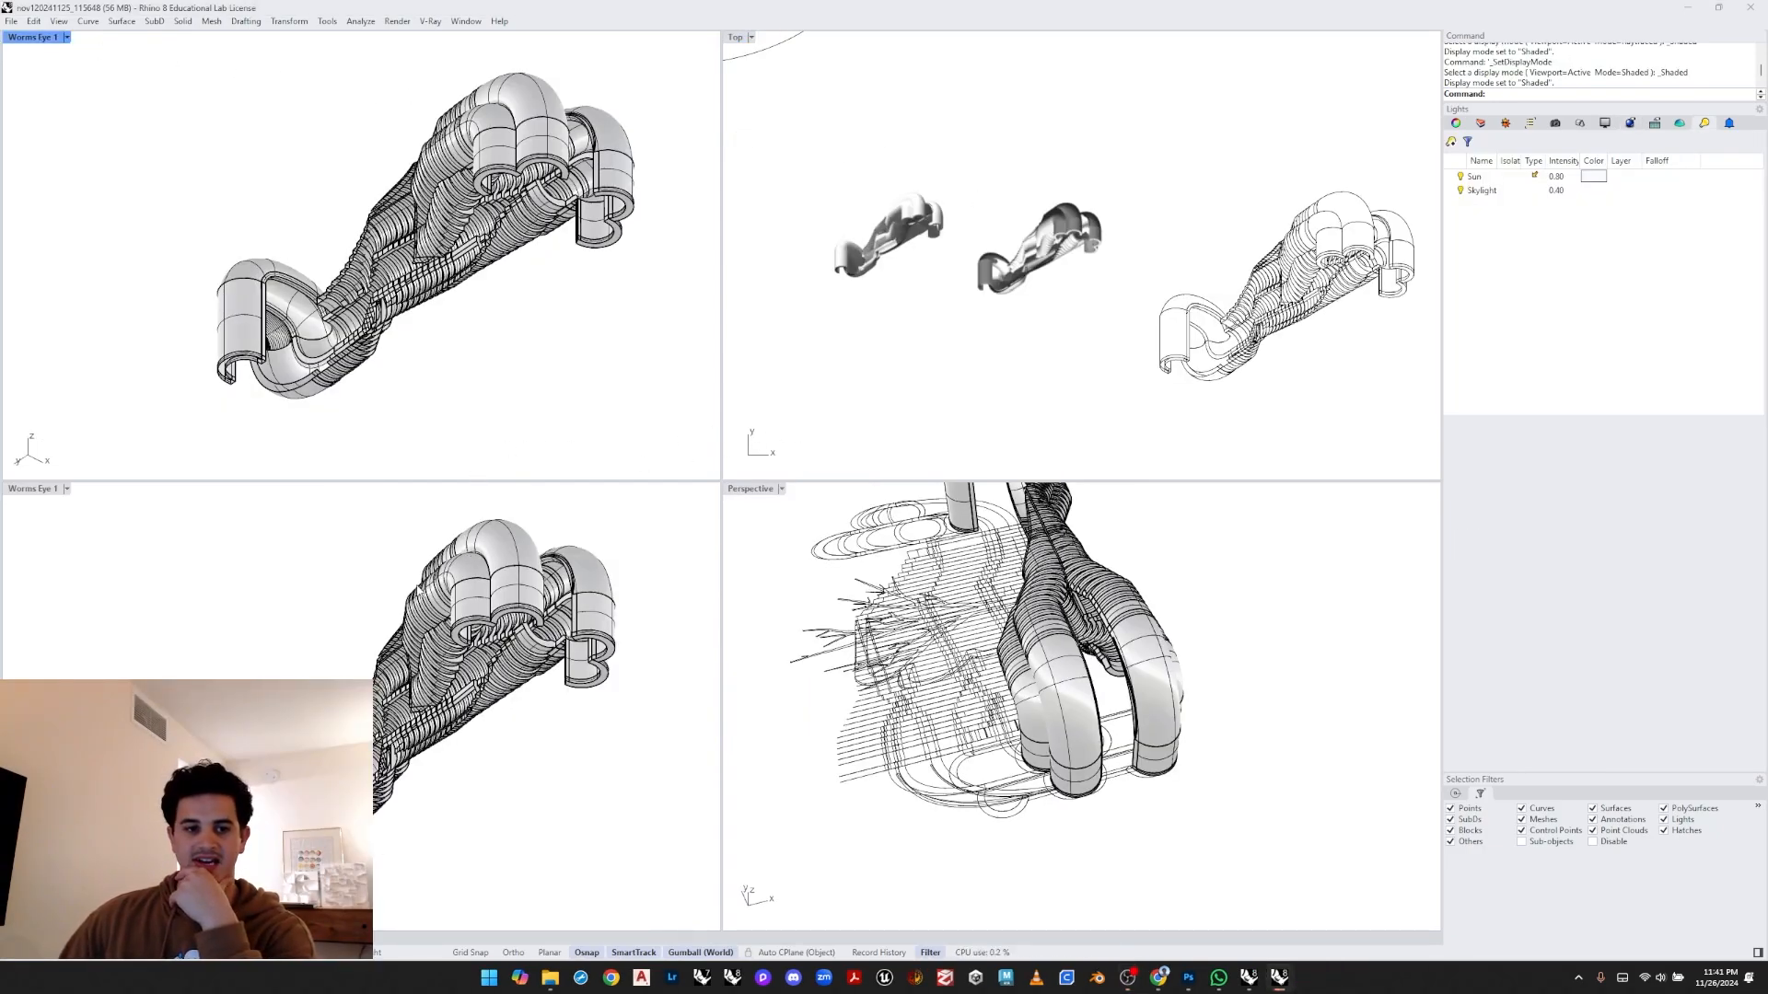
{"action": "left_click", "coordinate": [840, 296]}
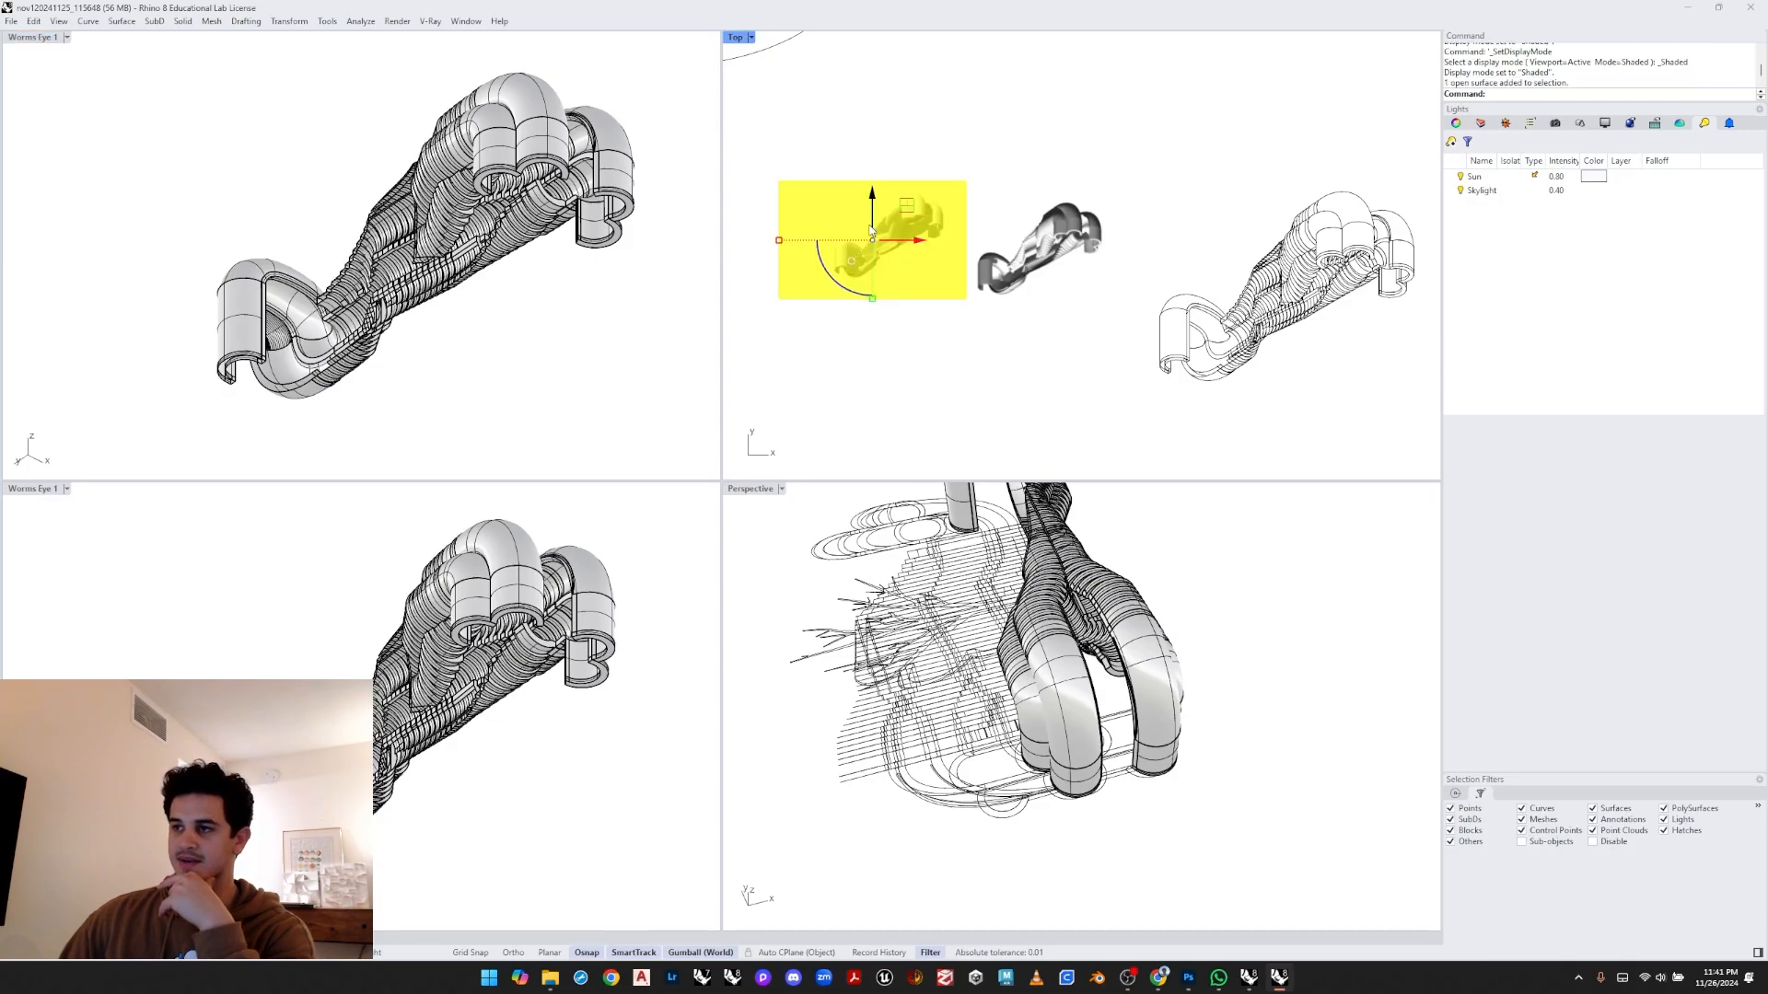
{"action": "left_click", "coordinate": [909, 125]}
{"action": "left_click", "coordinate": [895, 207]}
{"action": "left_click", "coordinate": [888, 120]}
{"action": "left_click", "coordinate": [581, 109]}
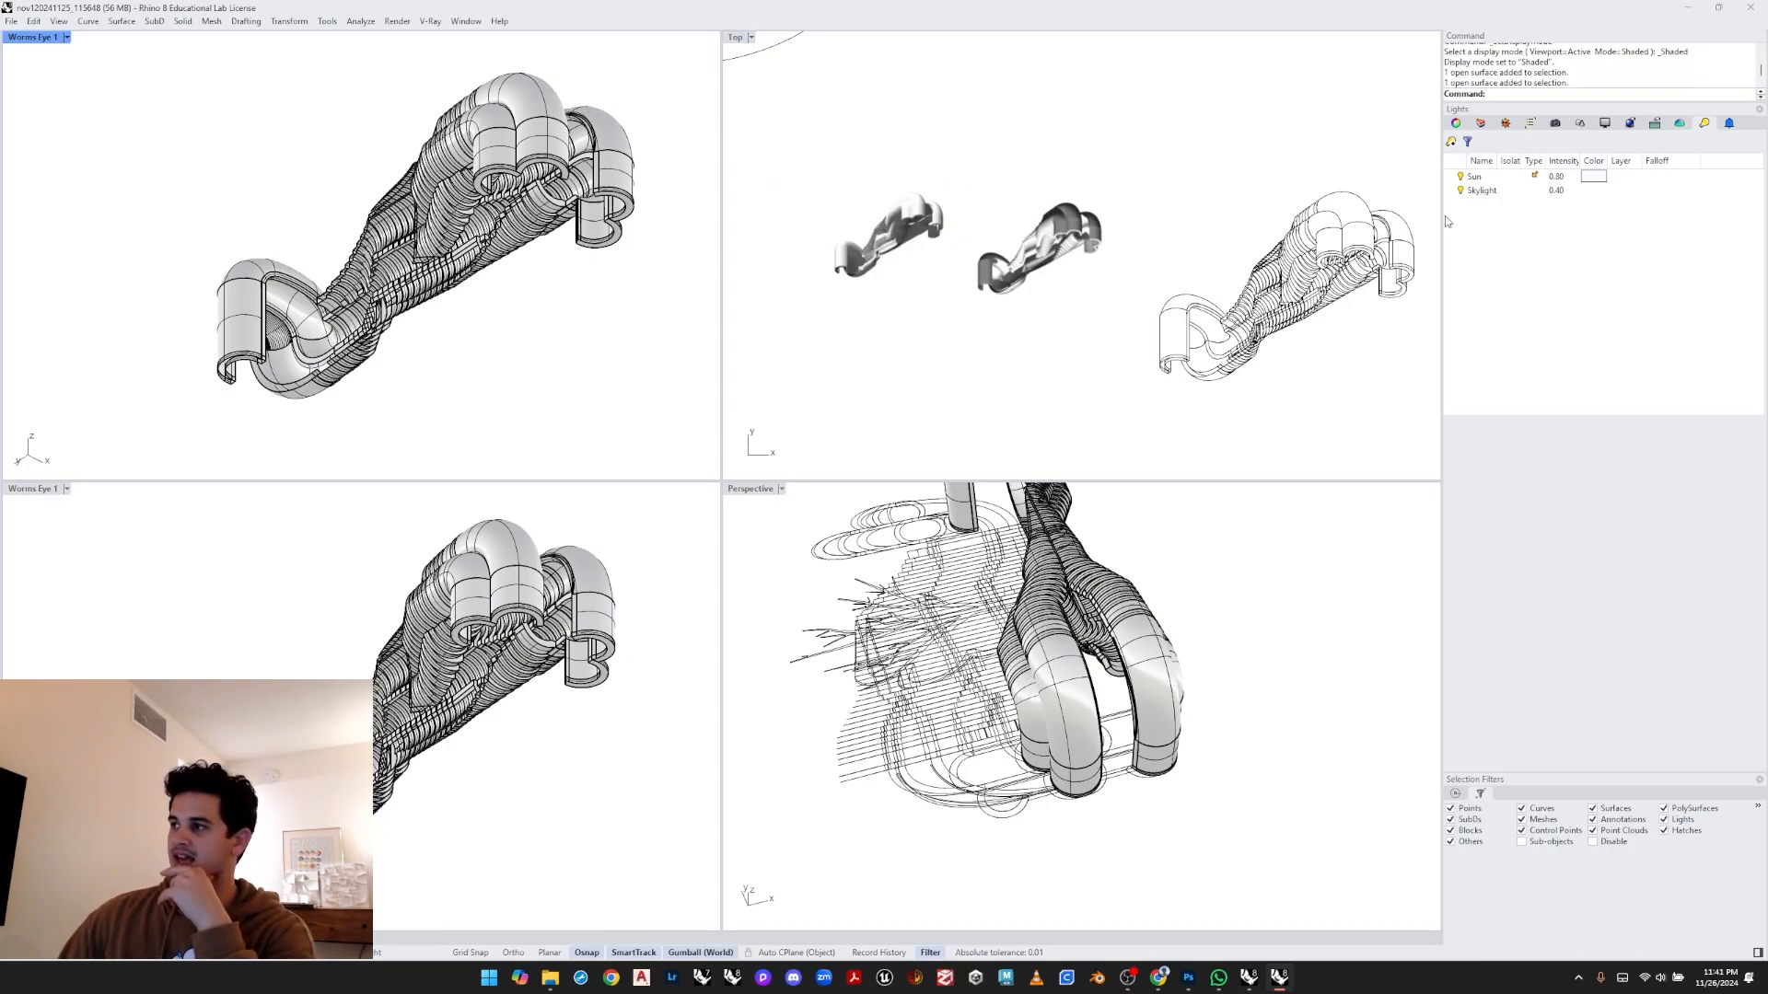
- Restore the Worms Eye 1 named view and run Make2D on the window-selected manifold
{"action": "left_click", "coordinate": [1554, 124]}
{"action": "left_click", "coordinate": [1500, 183]}
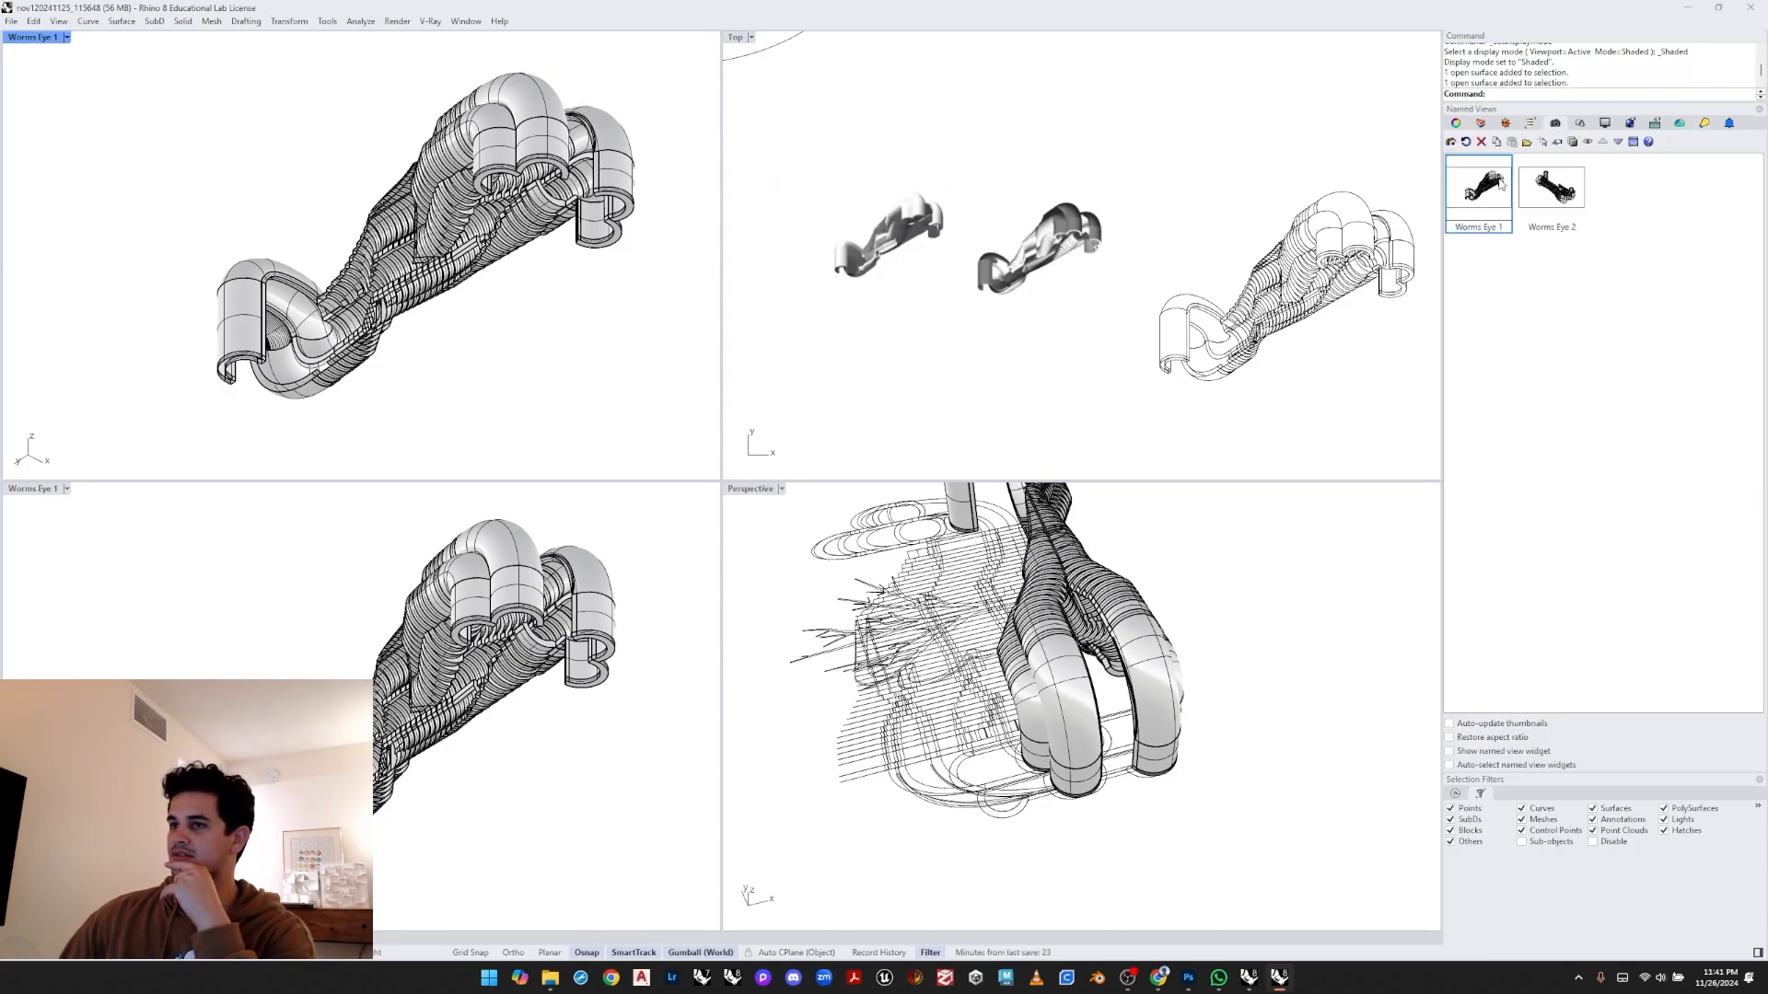
{"action": "left_click", "coordinate": [570, 350]}
{"action": "double_click", "coordinate": [1492, 205]}
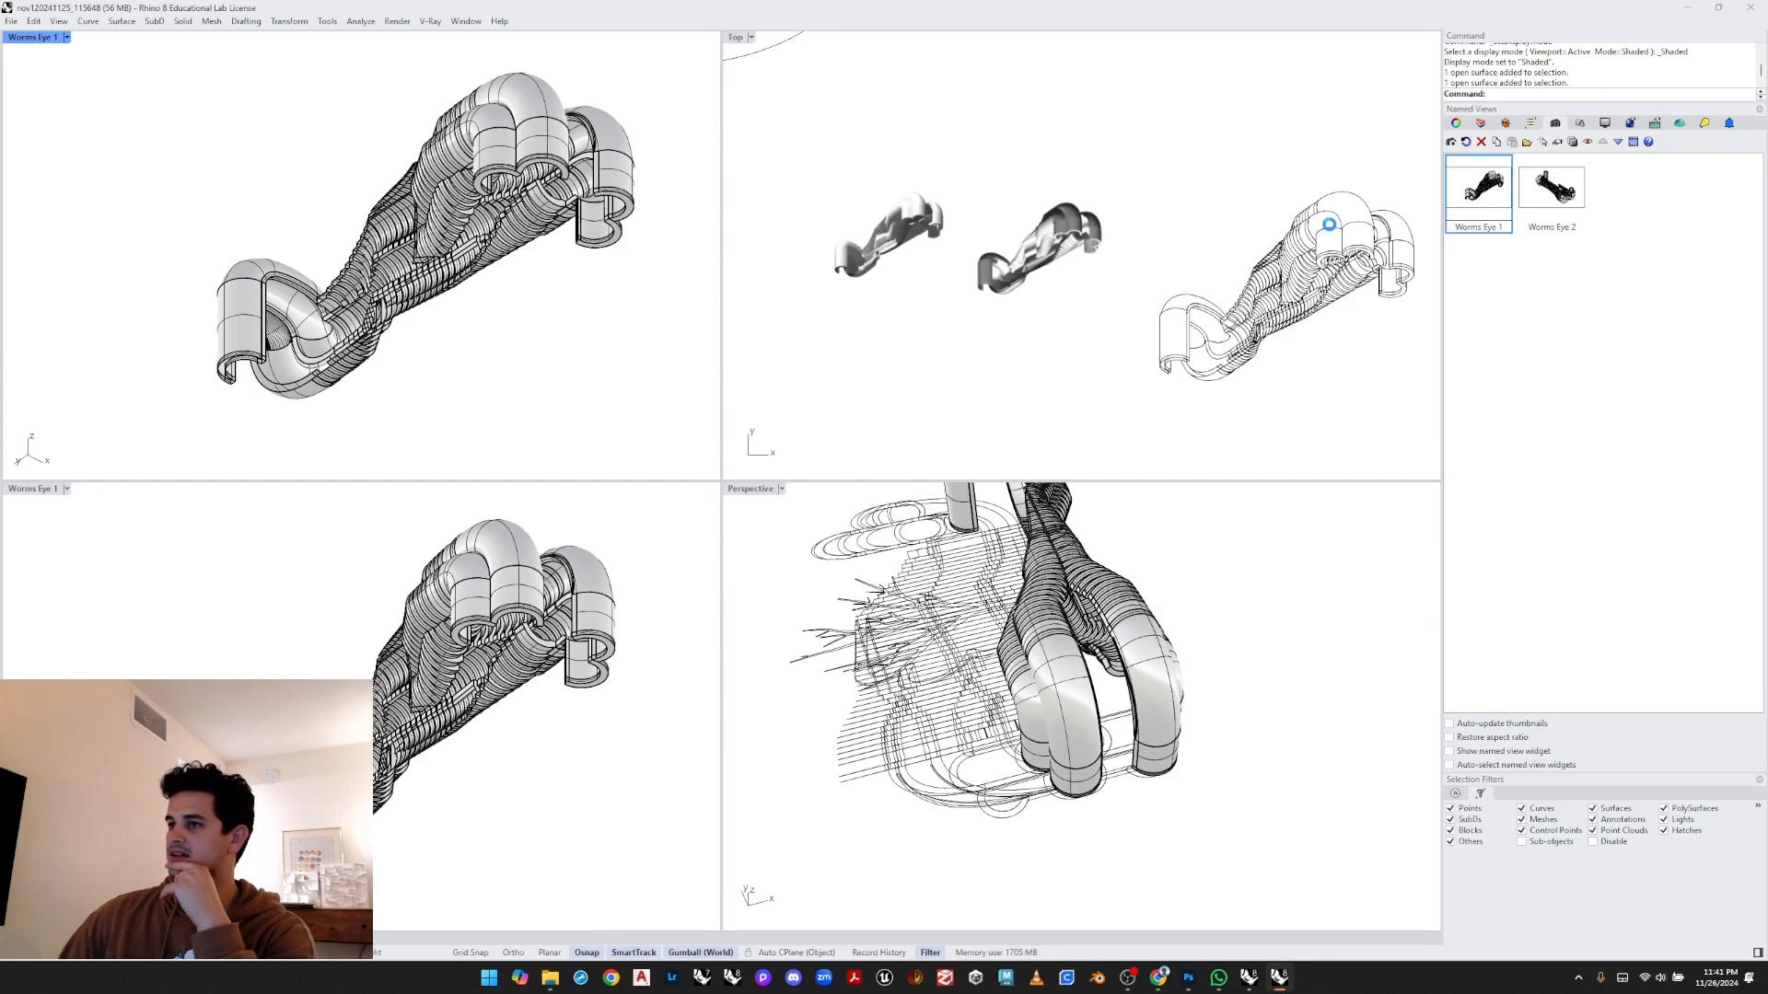
{"action": "left_click", "coordinate": [512, 358]}
{"action": "left_click_drag", "start_coordinate": [684, 81], "coordinate": [157, 406]}
{"action": "type", "text": "Make2D"}
{"action": "key", "text": "Return"}
{"action": "key", "text": "Return"}
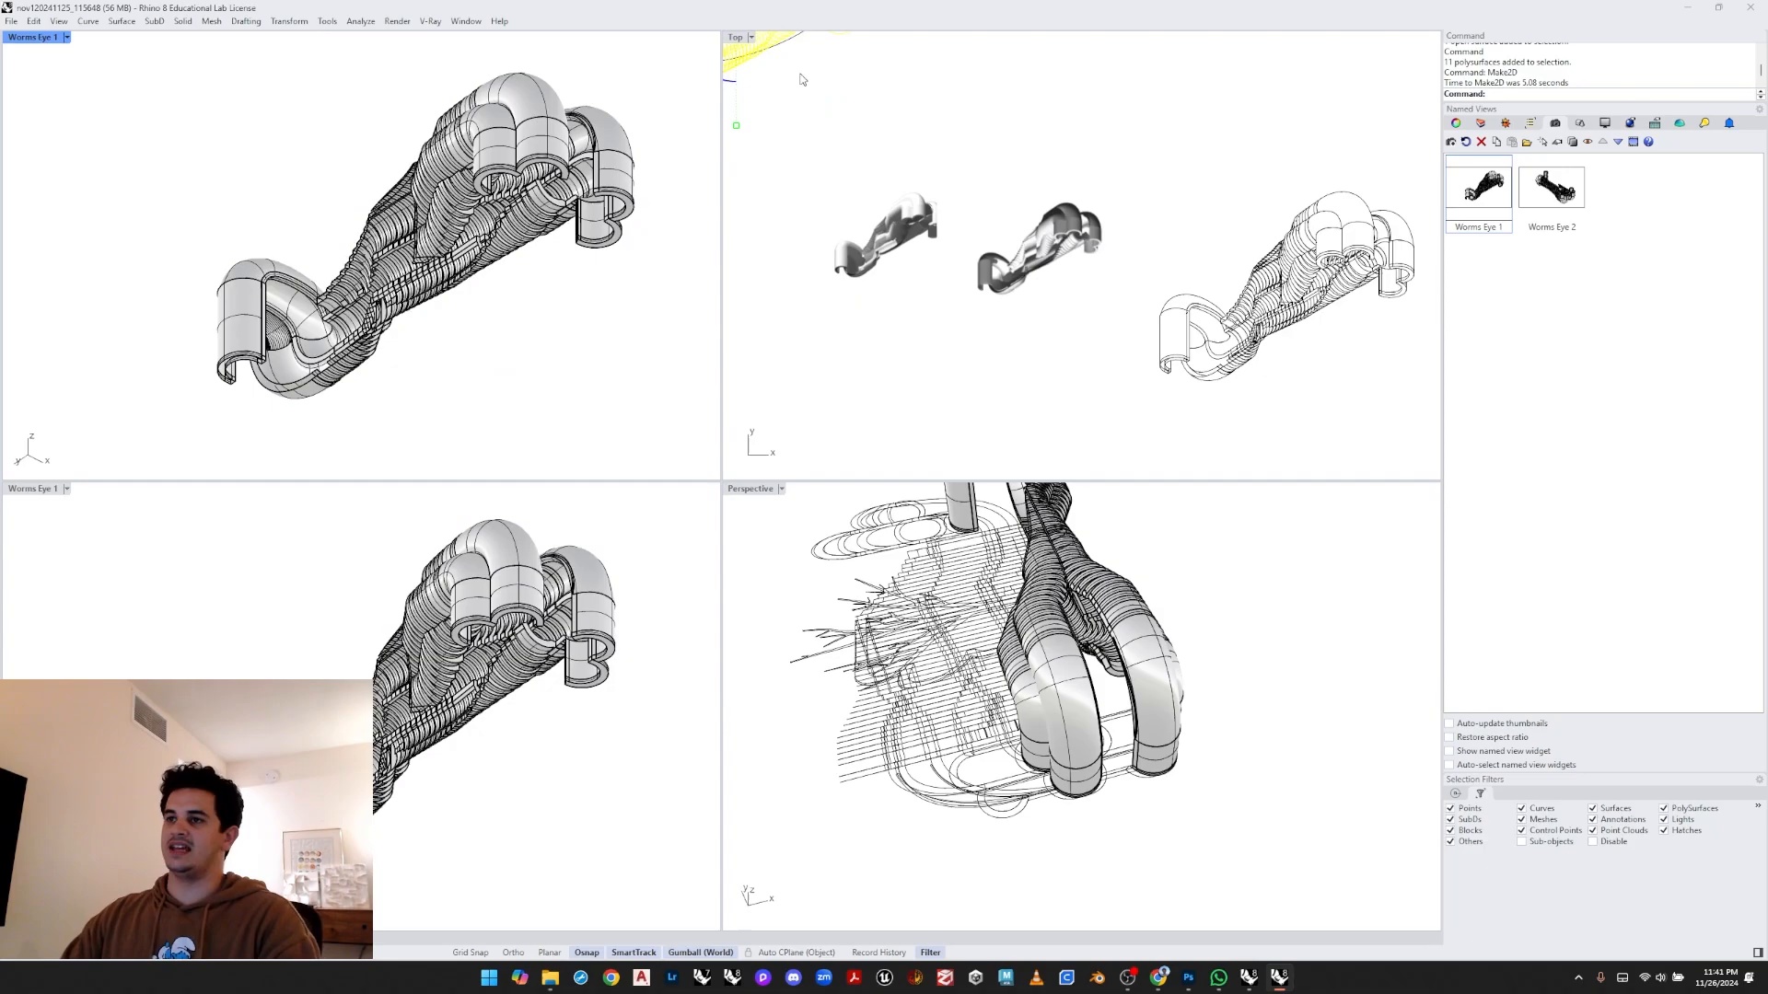
- Maximize the Top viewport and move the captured raytraced image onto the new Make2D line drawing
{"action": "double_click", "coordinate": [732, 38]}
{"action": "scroll", "coordinate": [1007, 458], "scroll_direction": "down", "scroll_amount": 3}
{"action": "scroll", "coordinate": [592, 188], "scroll_direction": "up", "scroll_amount": 1}
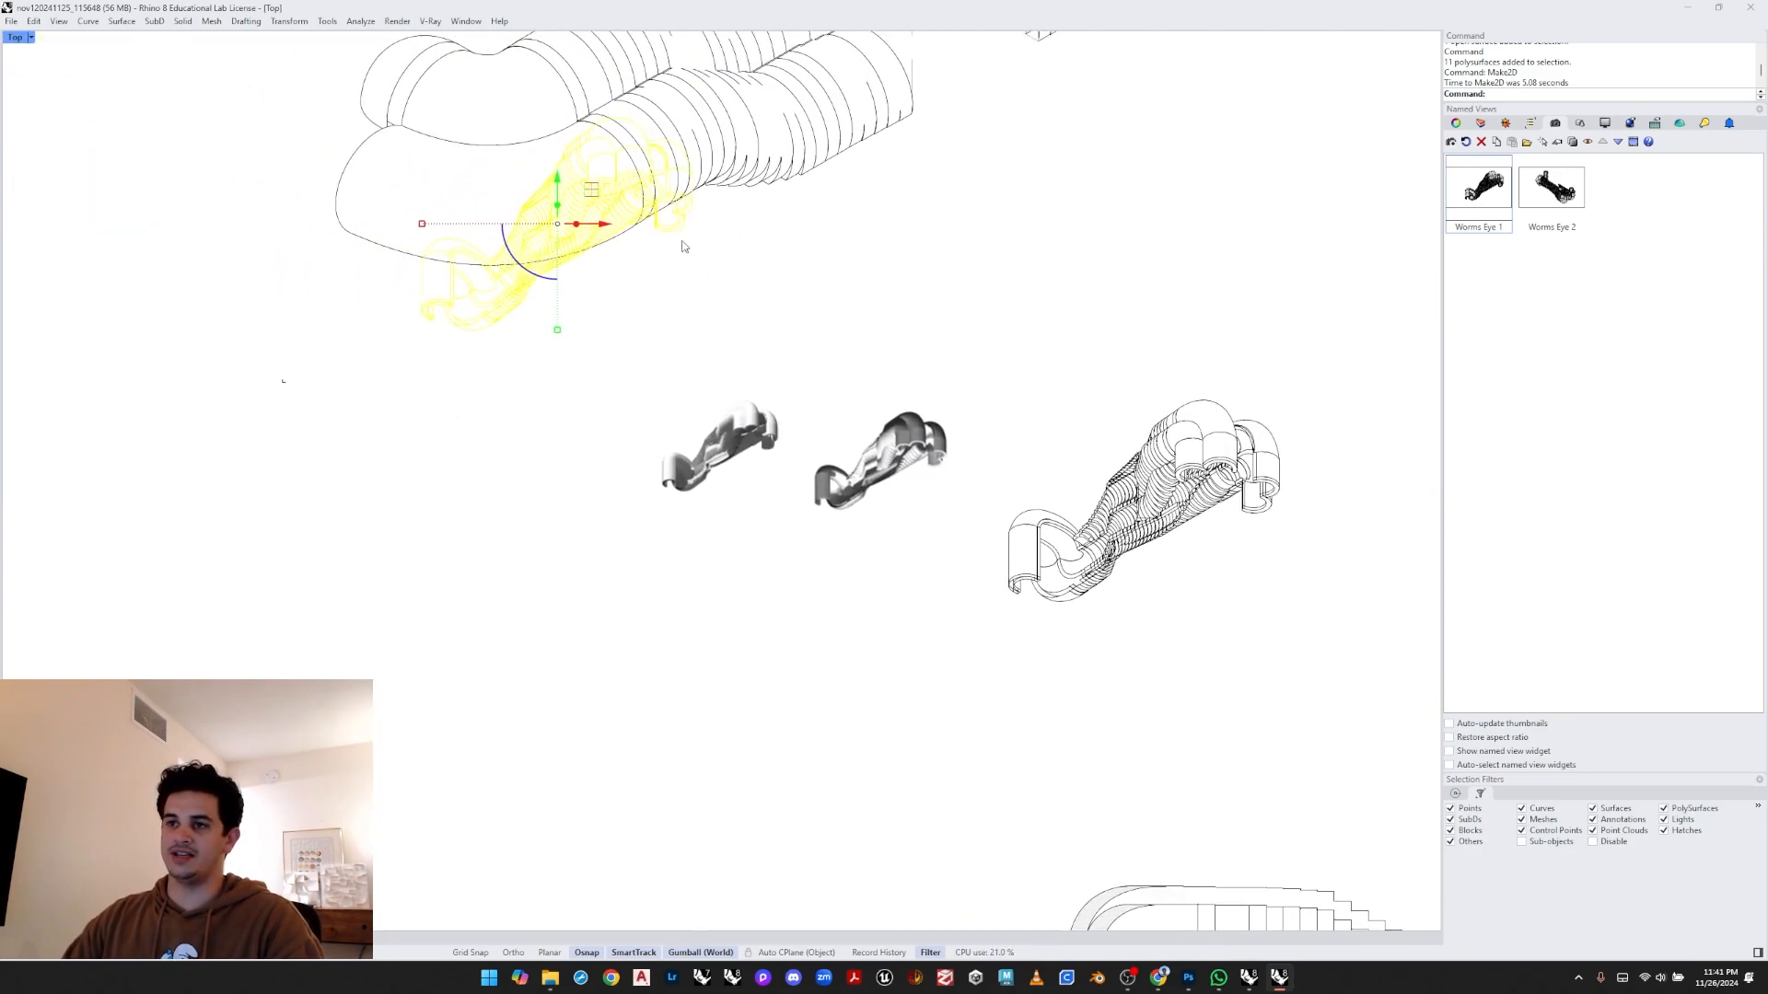
{"action": "mouse_move", "coordinate": [592, 190]}
{"action": "left_mouse_down"}
{"action": "mouse_move", "coordinate": [563, 431]}
{"action": "mouse_move", "coordinate": [524, 440]}
{"action": "left_mouse_up"}
{"action": "left_click", "coordinate": [511, 582]}
{"action": "scroll", "coordinate": [513, 579], "scroll_direction": "up", "scroll_amount": 4}
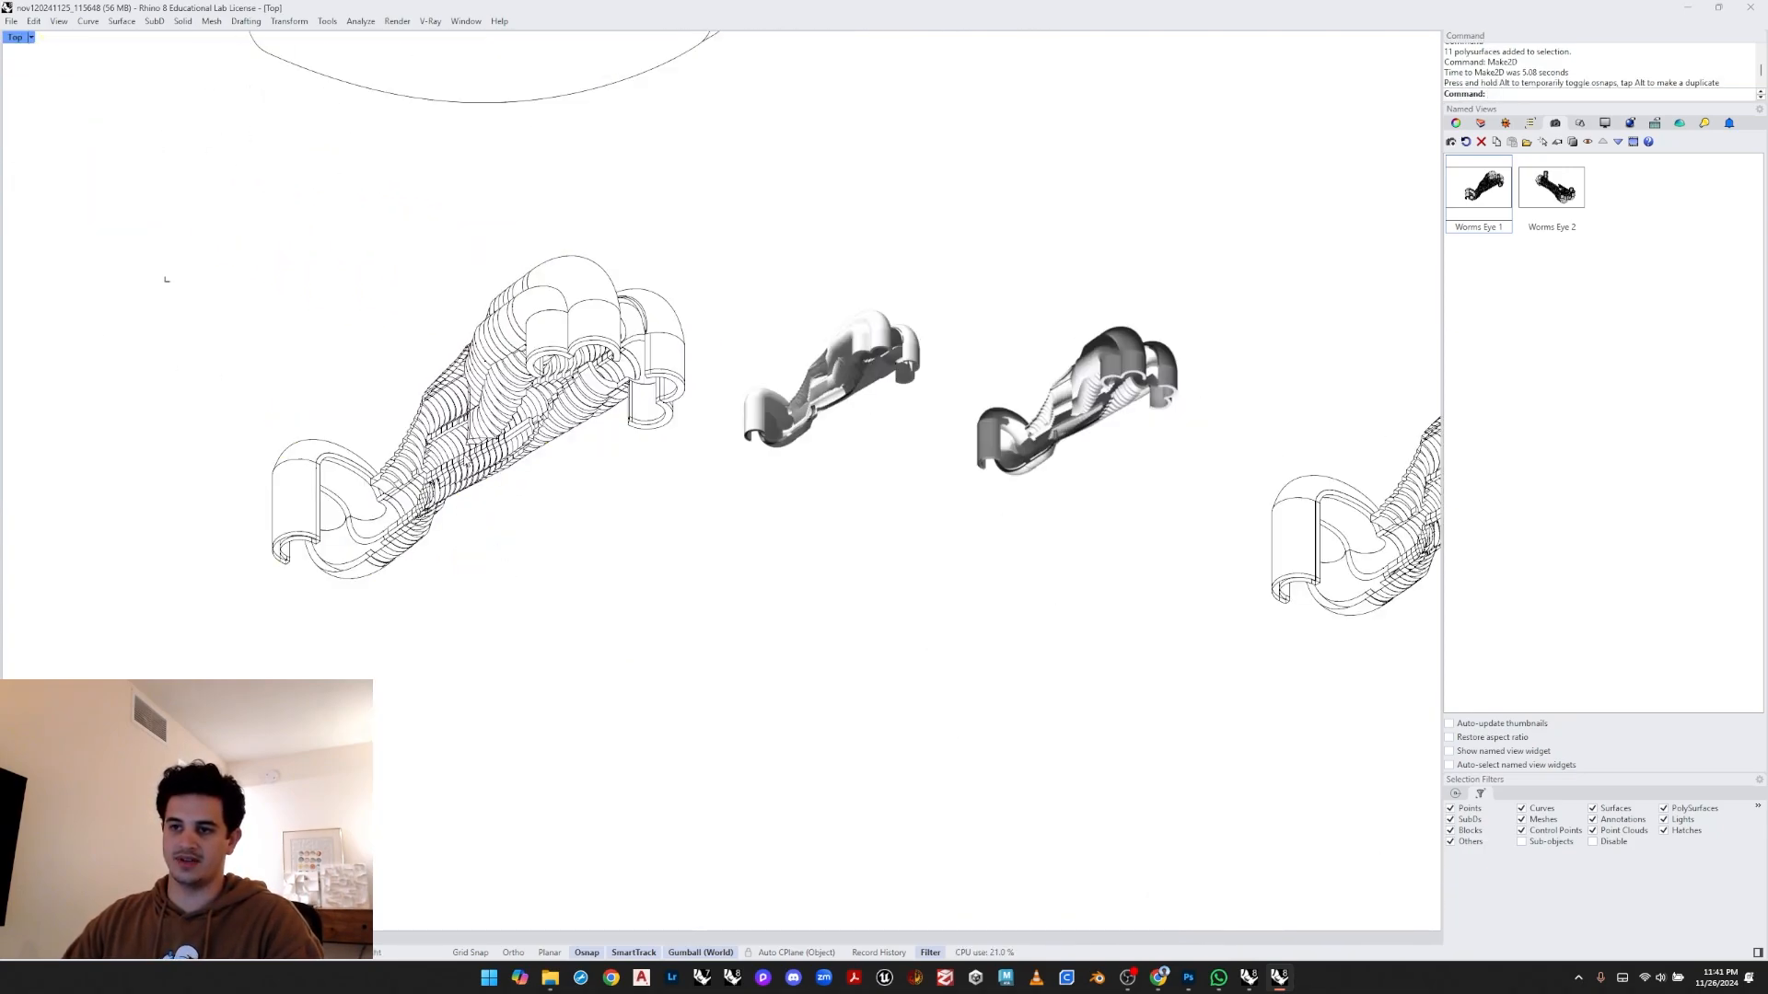
{"action": "right_click_drag", "start_coordinate": [437, 483], "coordinate": [545, 530]}
{"action": "left_click", "coordinate": [917, 448]}
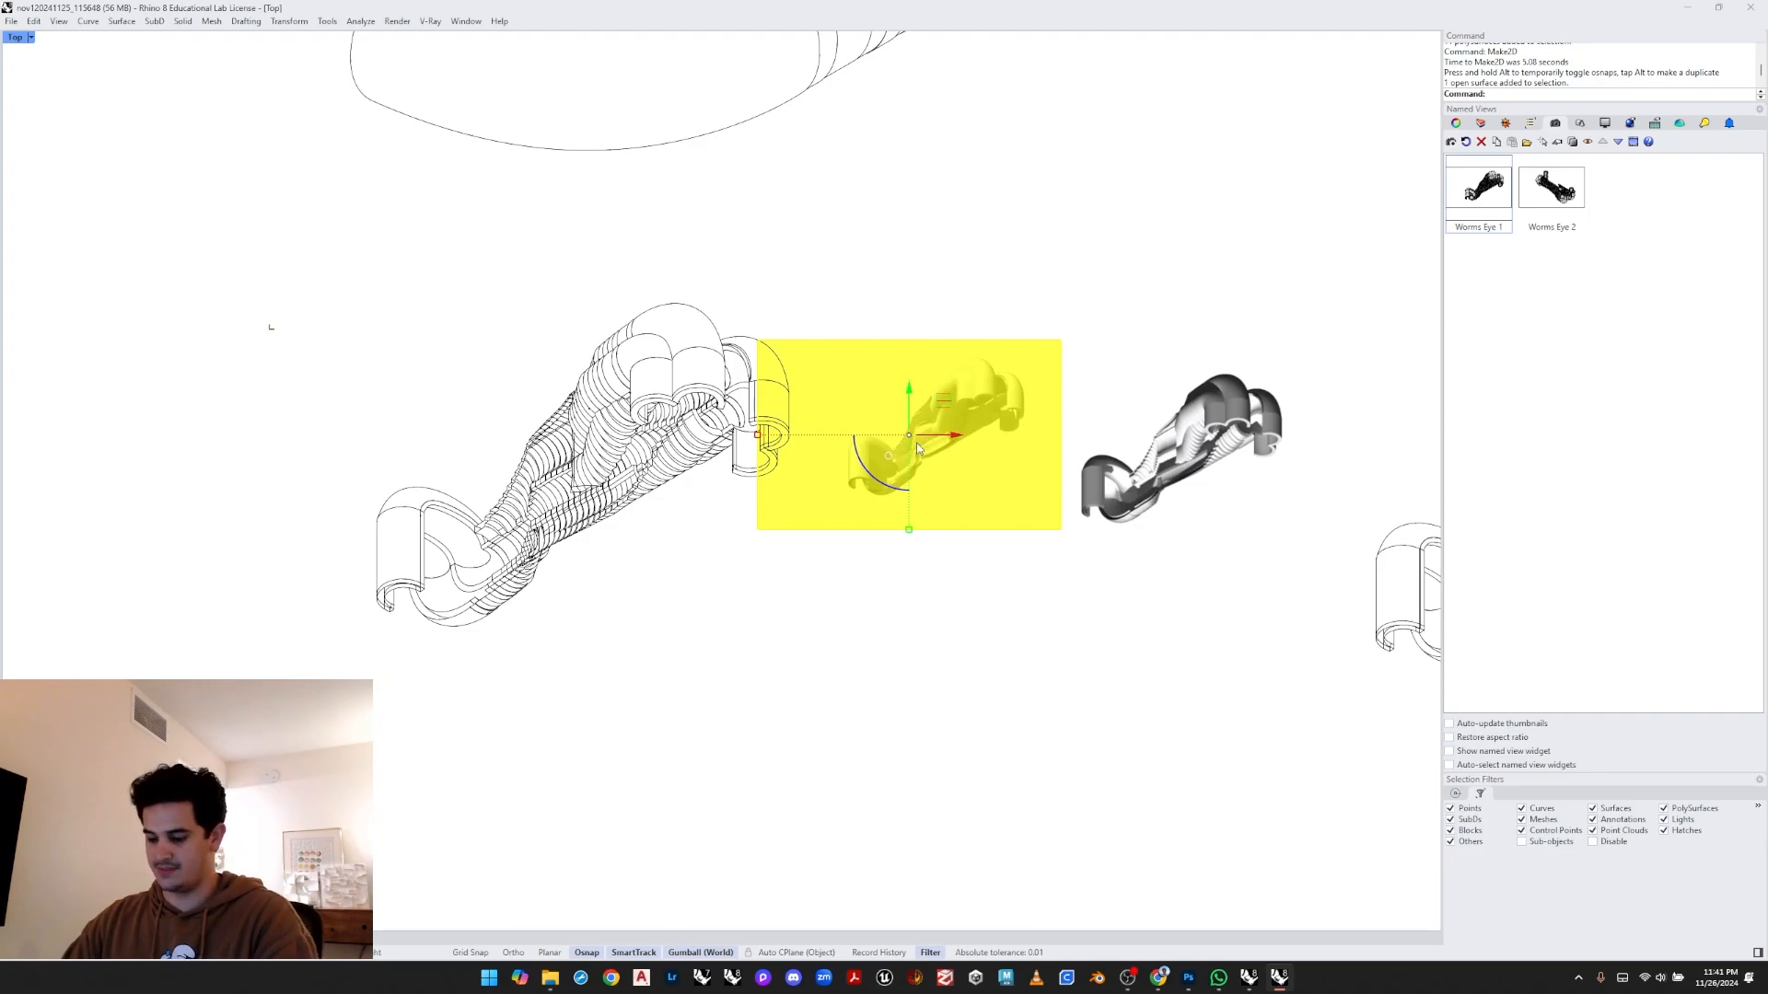
{"action": "type", "text": "Move"}
{"action": "key", "text": "Return"}
{"action": "scroll", "coordinate": [1022, 313], "scroll_direction": "up", "scroll_amount": 8}
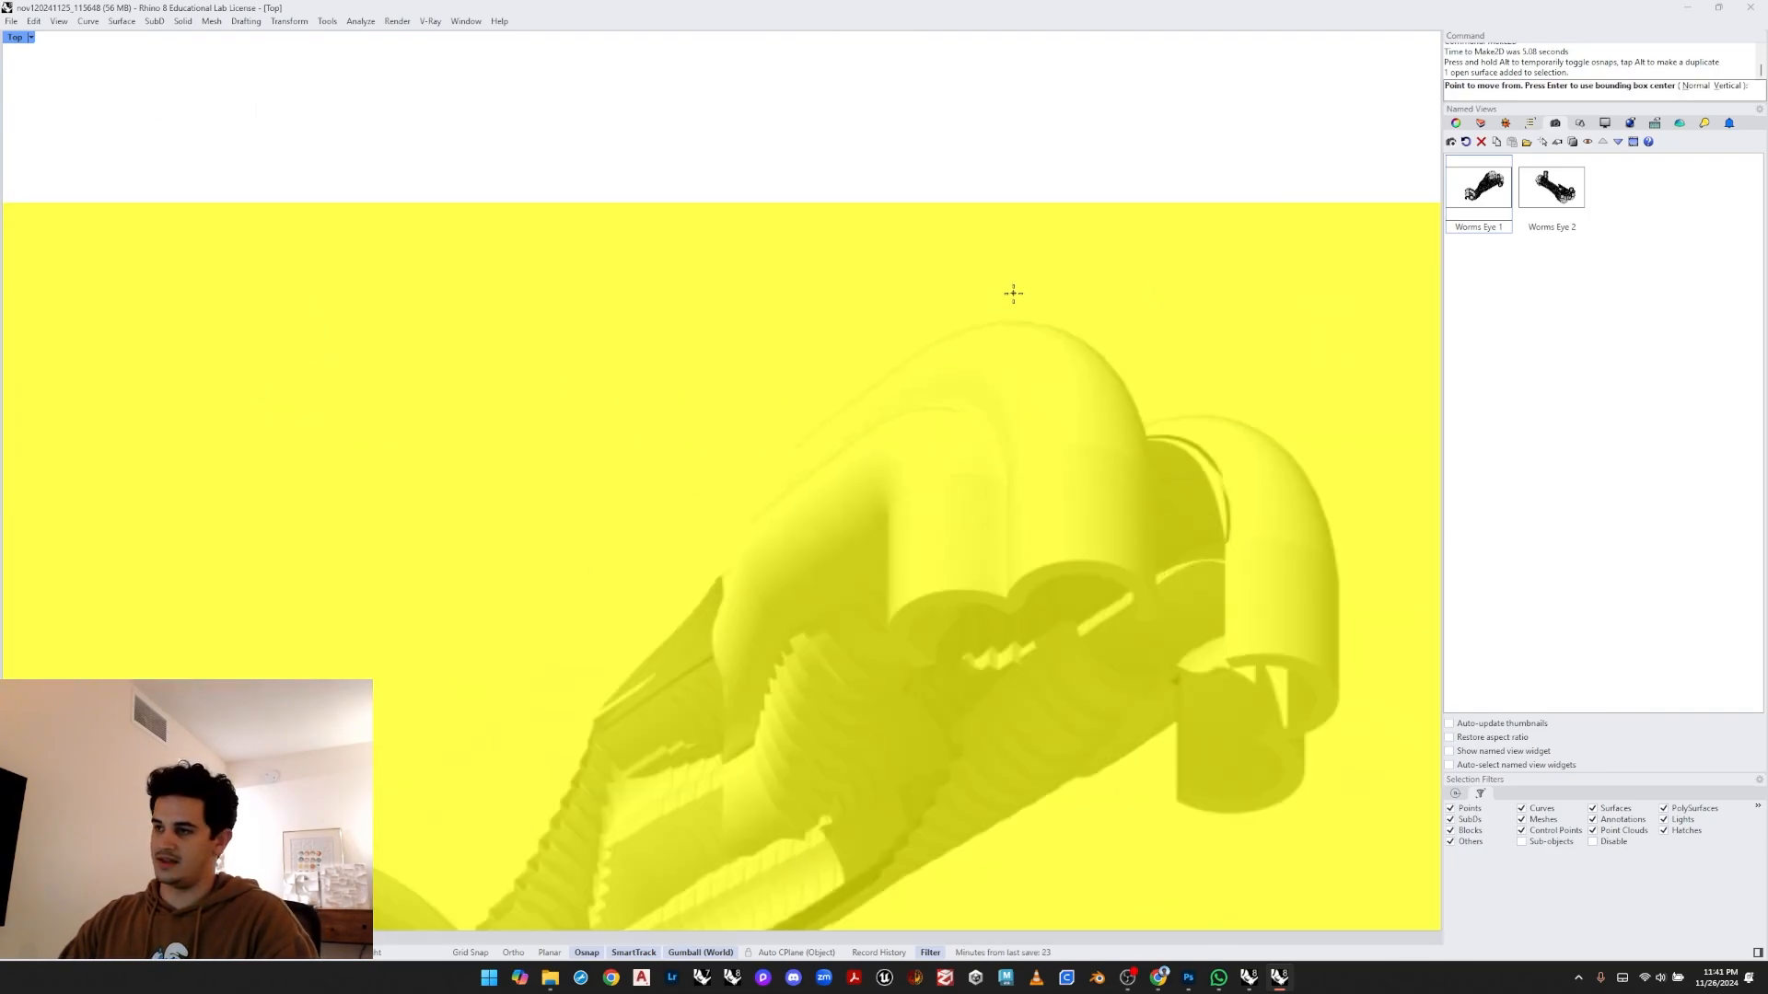
{"action": "left_click", "coordinate": [1011, 322]}
{"action": "scroll", "coordinate": [1011, 322], "scroll_direction": "down", "scroll_amount": 8}
{"action": "right_click_drag", "start_coordinate": [210, 347], "coordinate": [958, 257]}
{"action": "scroll", "coordinate": [958, 257], "scroll_direction": "down", "scroll_amount": 4}
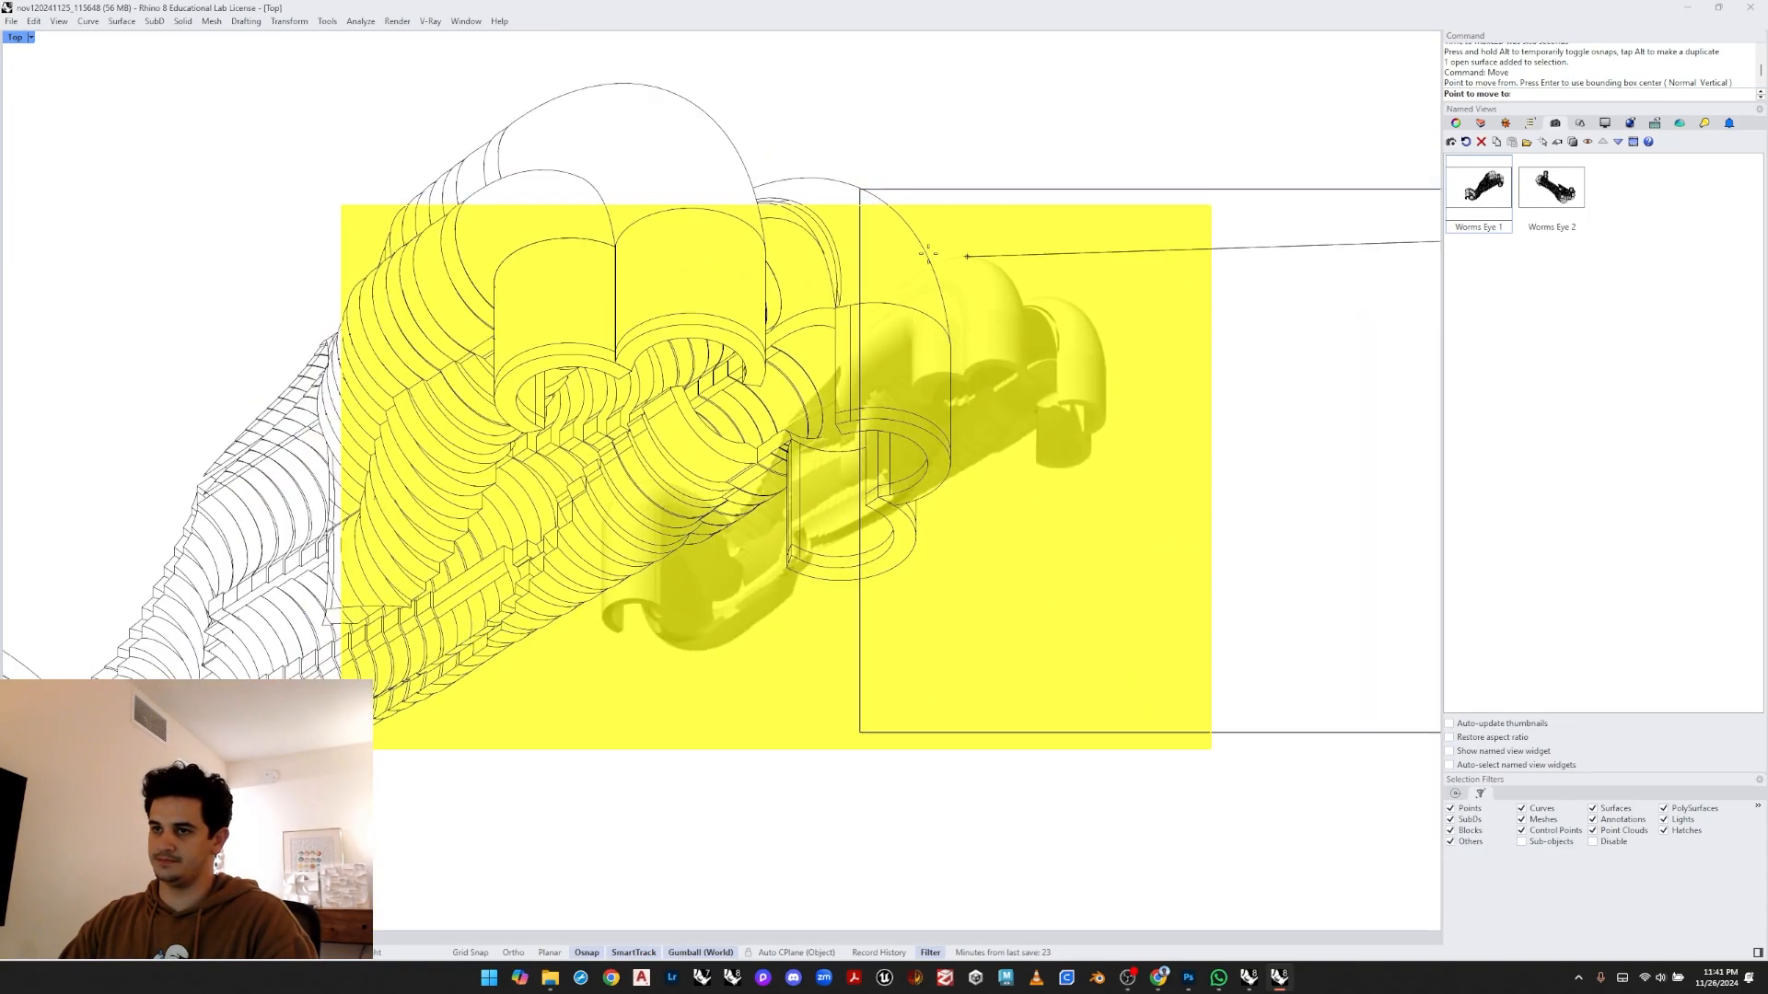
{"action": "scroll", "coordinate": [587, 106], "scroll_direction": "up", "scroll_amount": 4}
{"action": "scroll", "coordinate": [586, 107], "scroll_direction": "up", "scroll_amount": 2}
{"action": "left_click", "coordinate": [667, 68]}
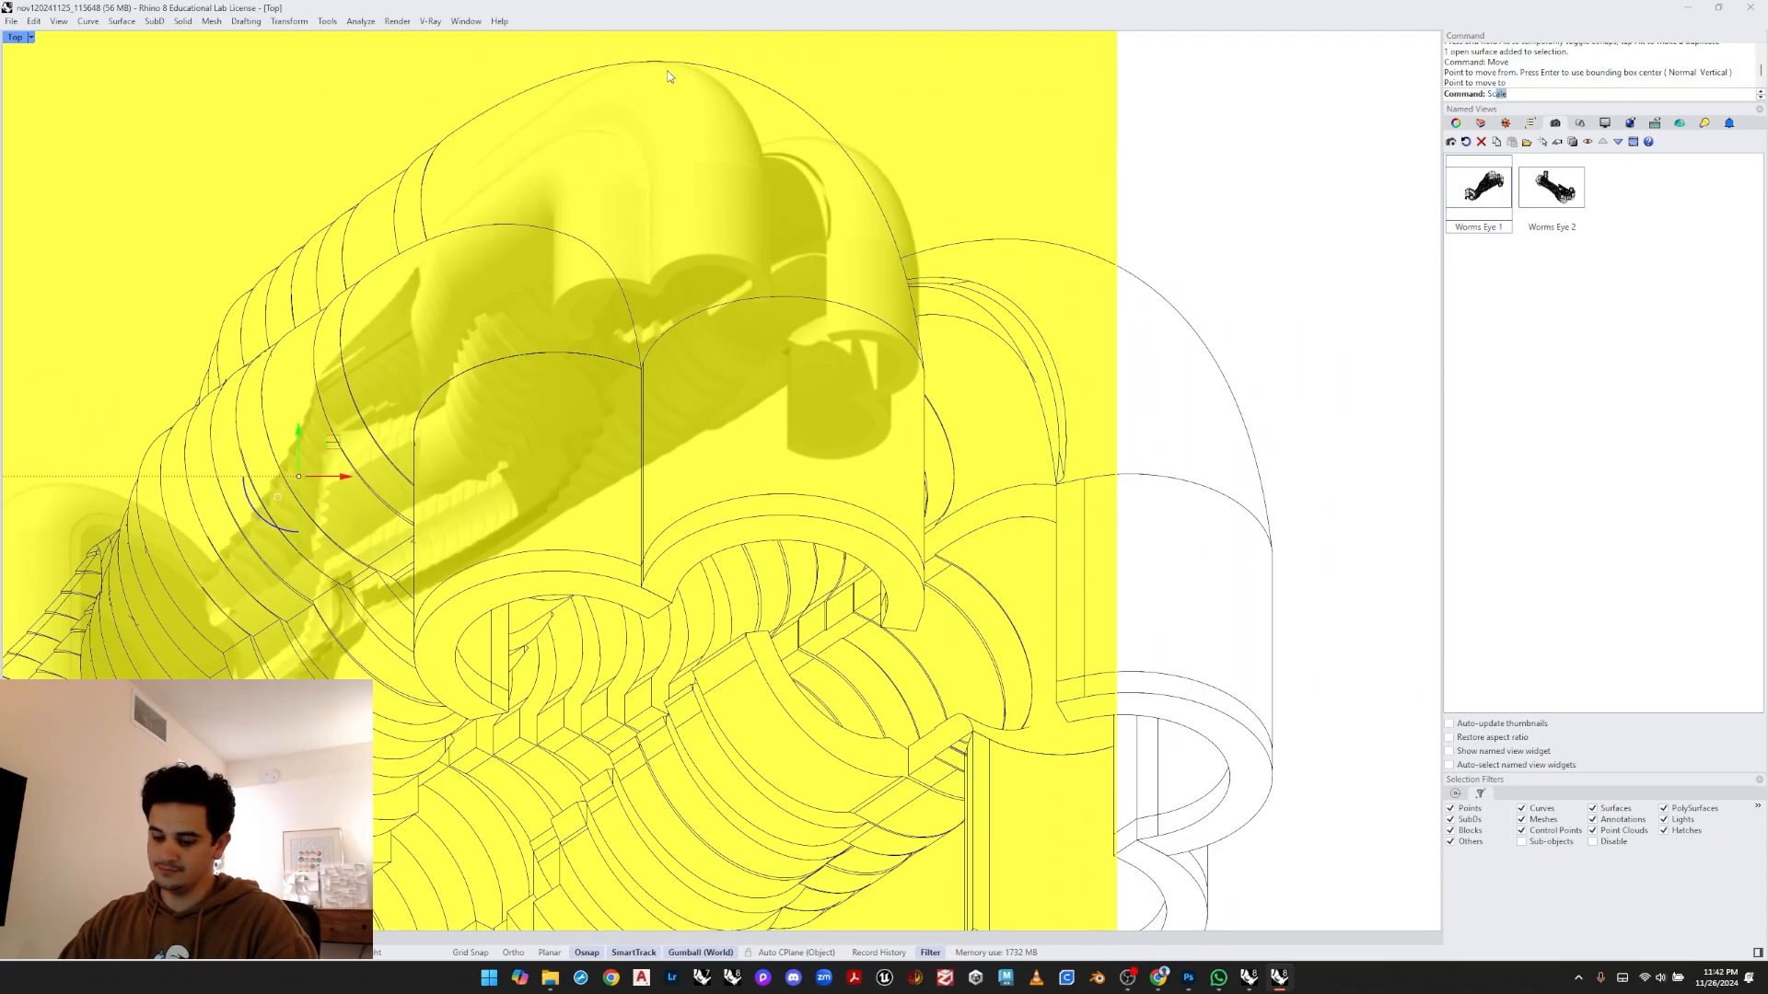
- Scale the captured image by reference points so it matches the Make2D drawing's size
{"action": "type", "text": "Sc"}
{"action": "key", "text": "Return"}
{"action": "left_click", "coordinate": [685, 73]}
{"action": "scroll", "coordinate": [553, 313], "scroll_direction": "down", "scroll_amount": 2}
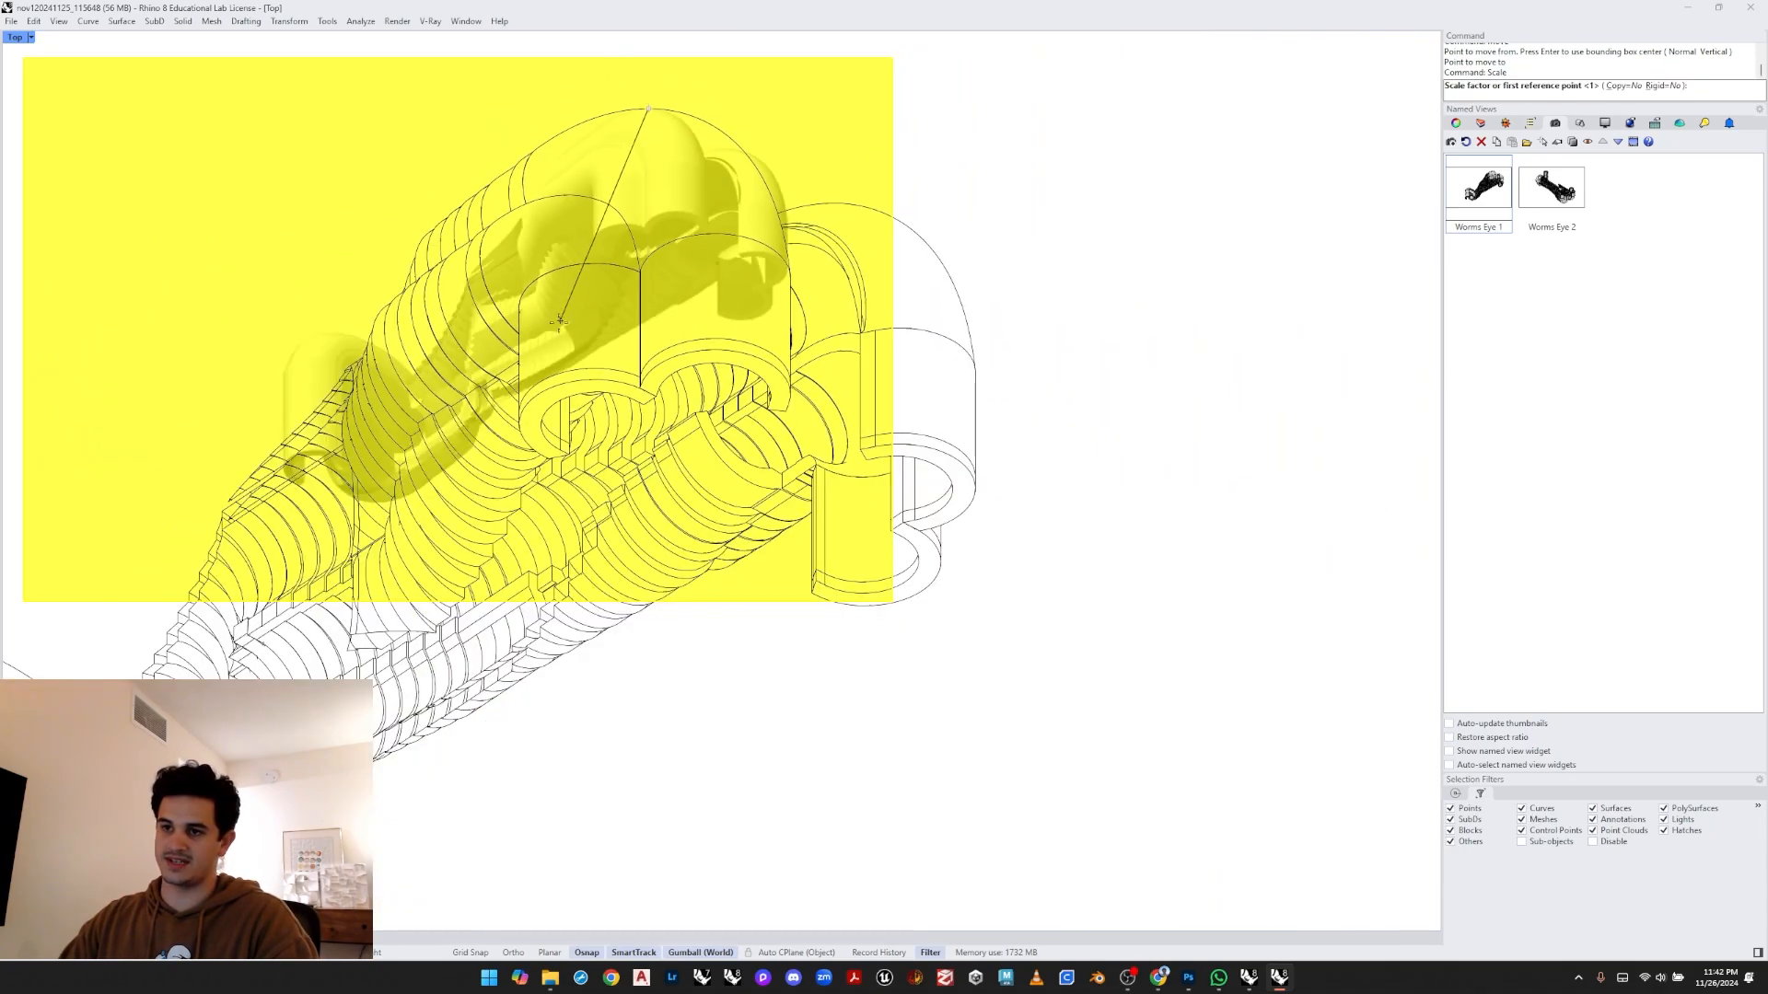
{"action": "scroll", "coordinate": [558, 320], "scroll_direction": "up", "scroll_amount": 6}
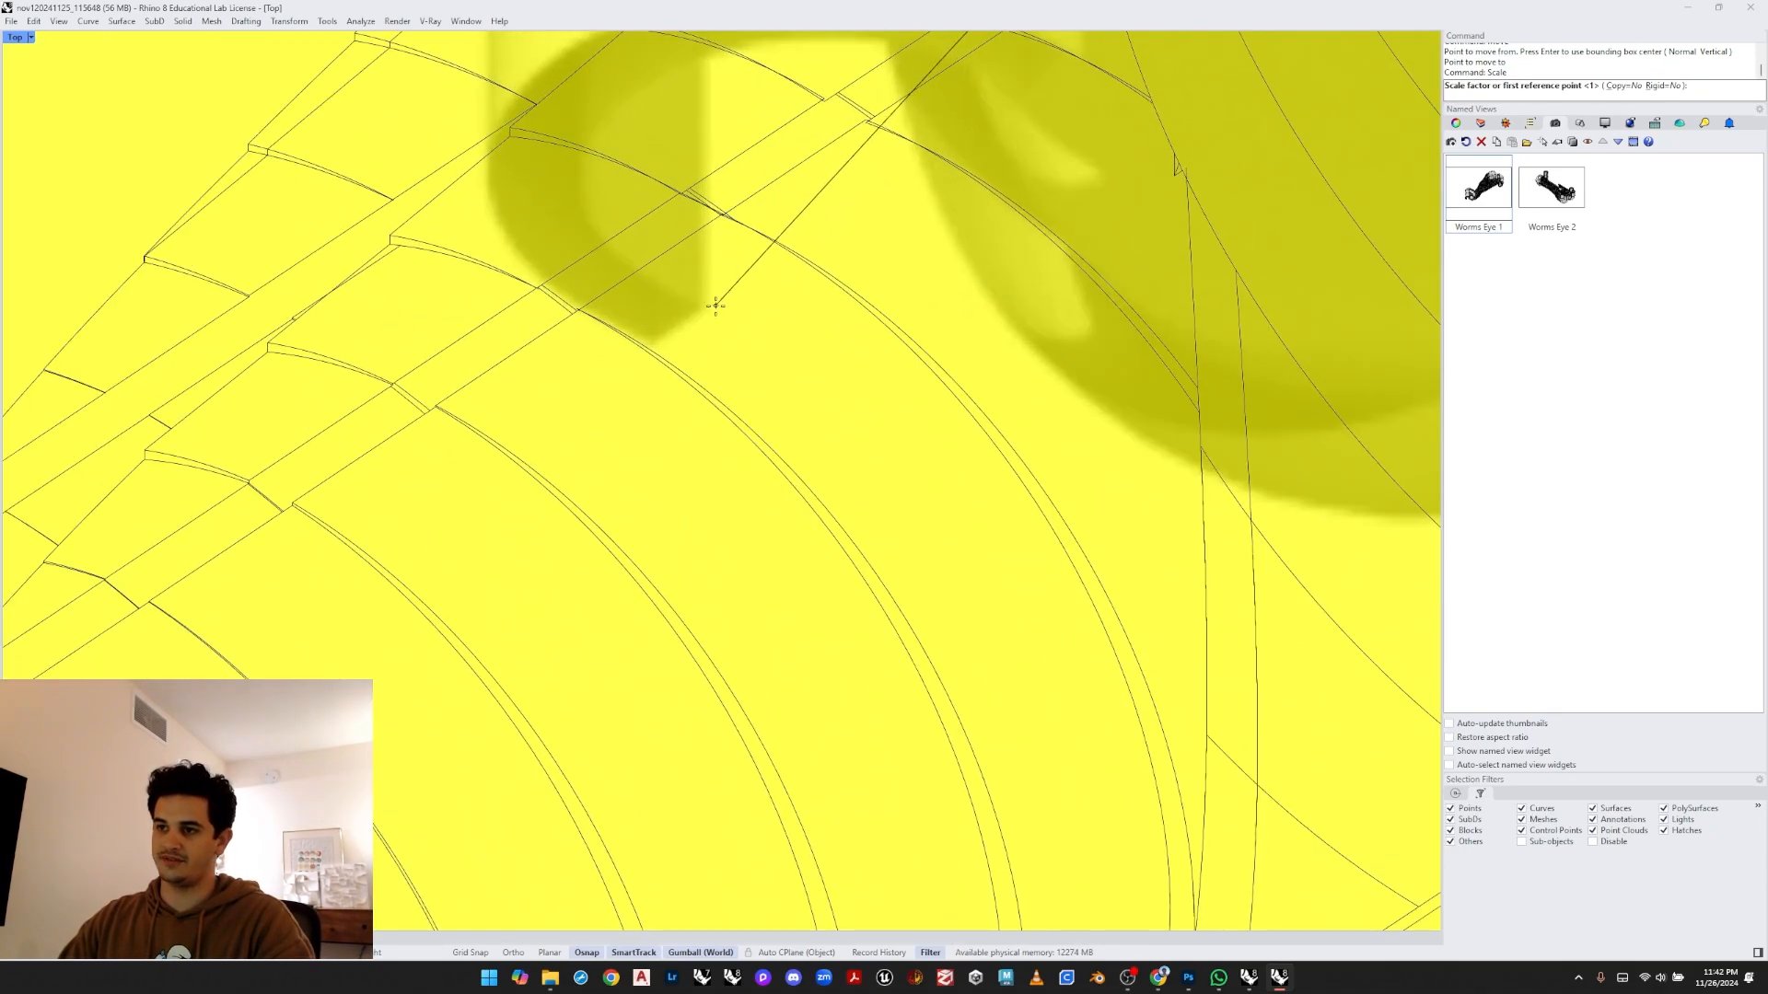
{"action": "left_click", "coordinate": [716, 306]}
{"action": "scroll", "coordinate": [709, 304], "scroll_direction": "down", "scroll_amount": 5}
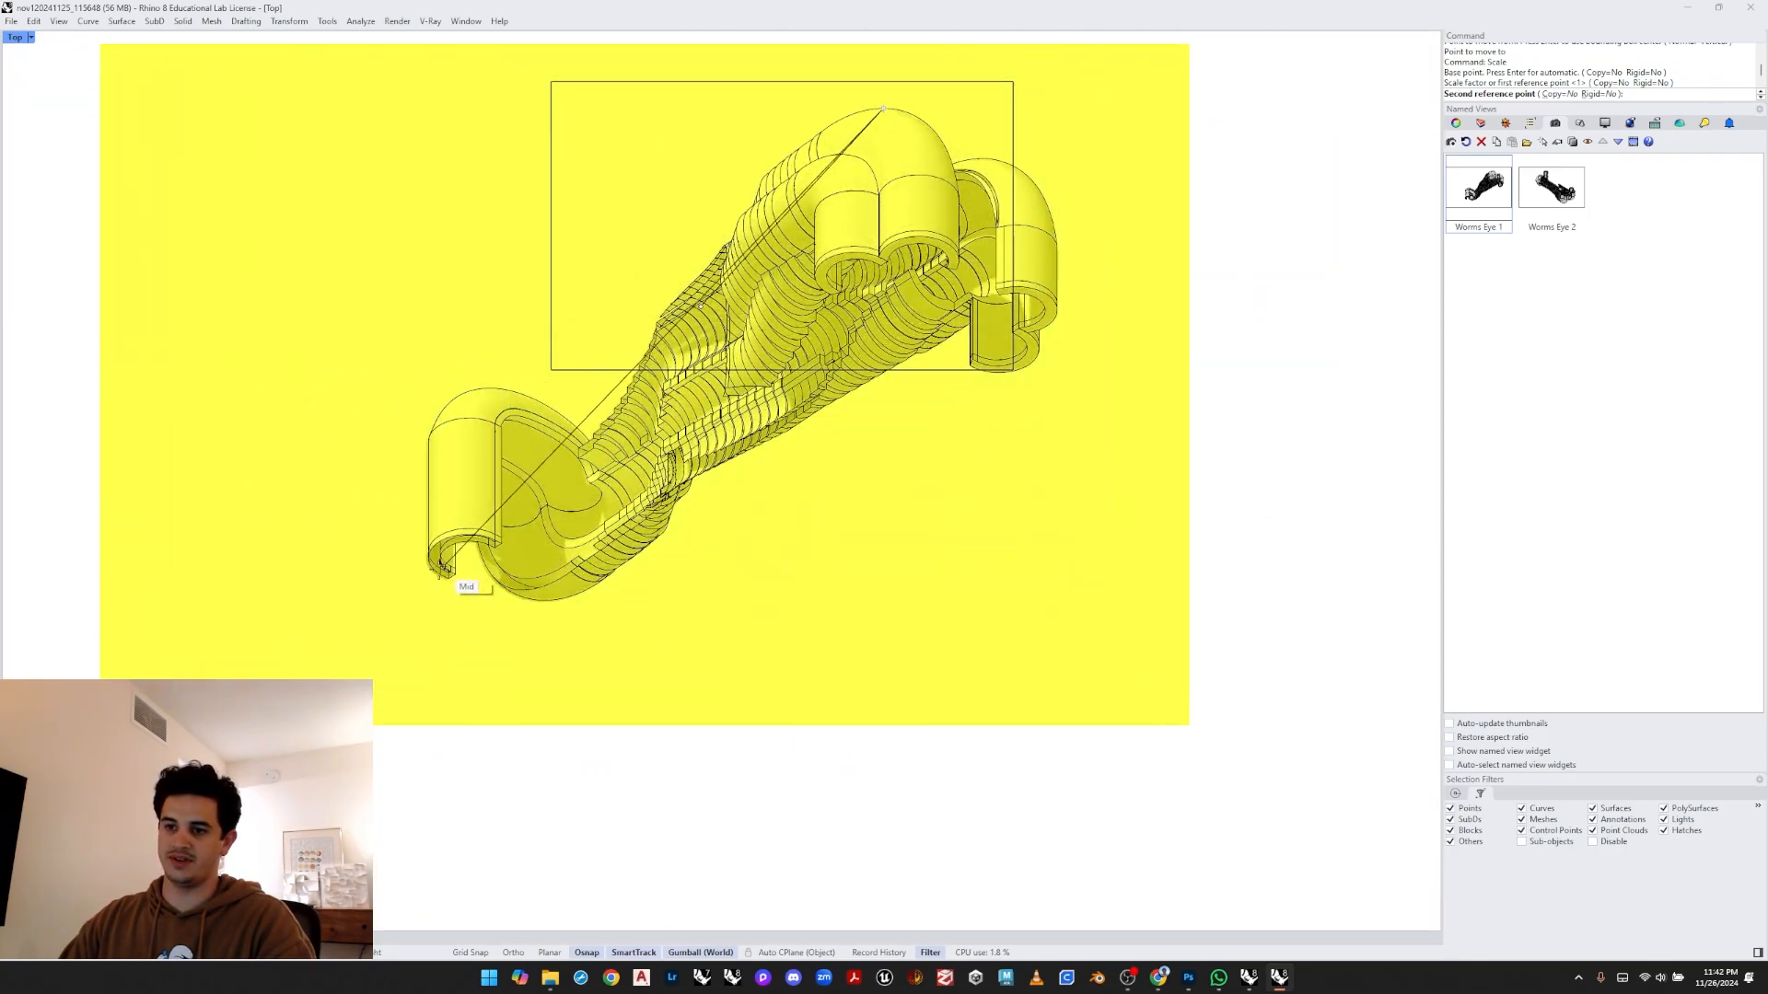
{"action": "scroll", "coordinate": [442, 566], "scroll_direction": "up", "scroll_amount": 8}
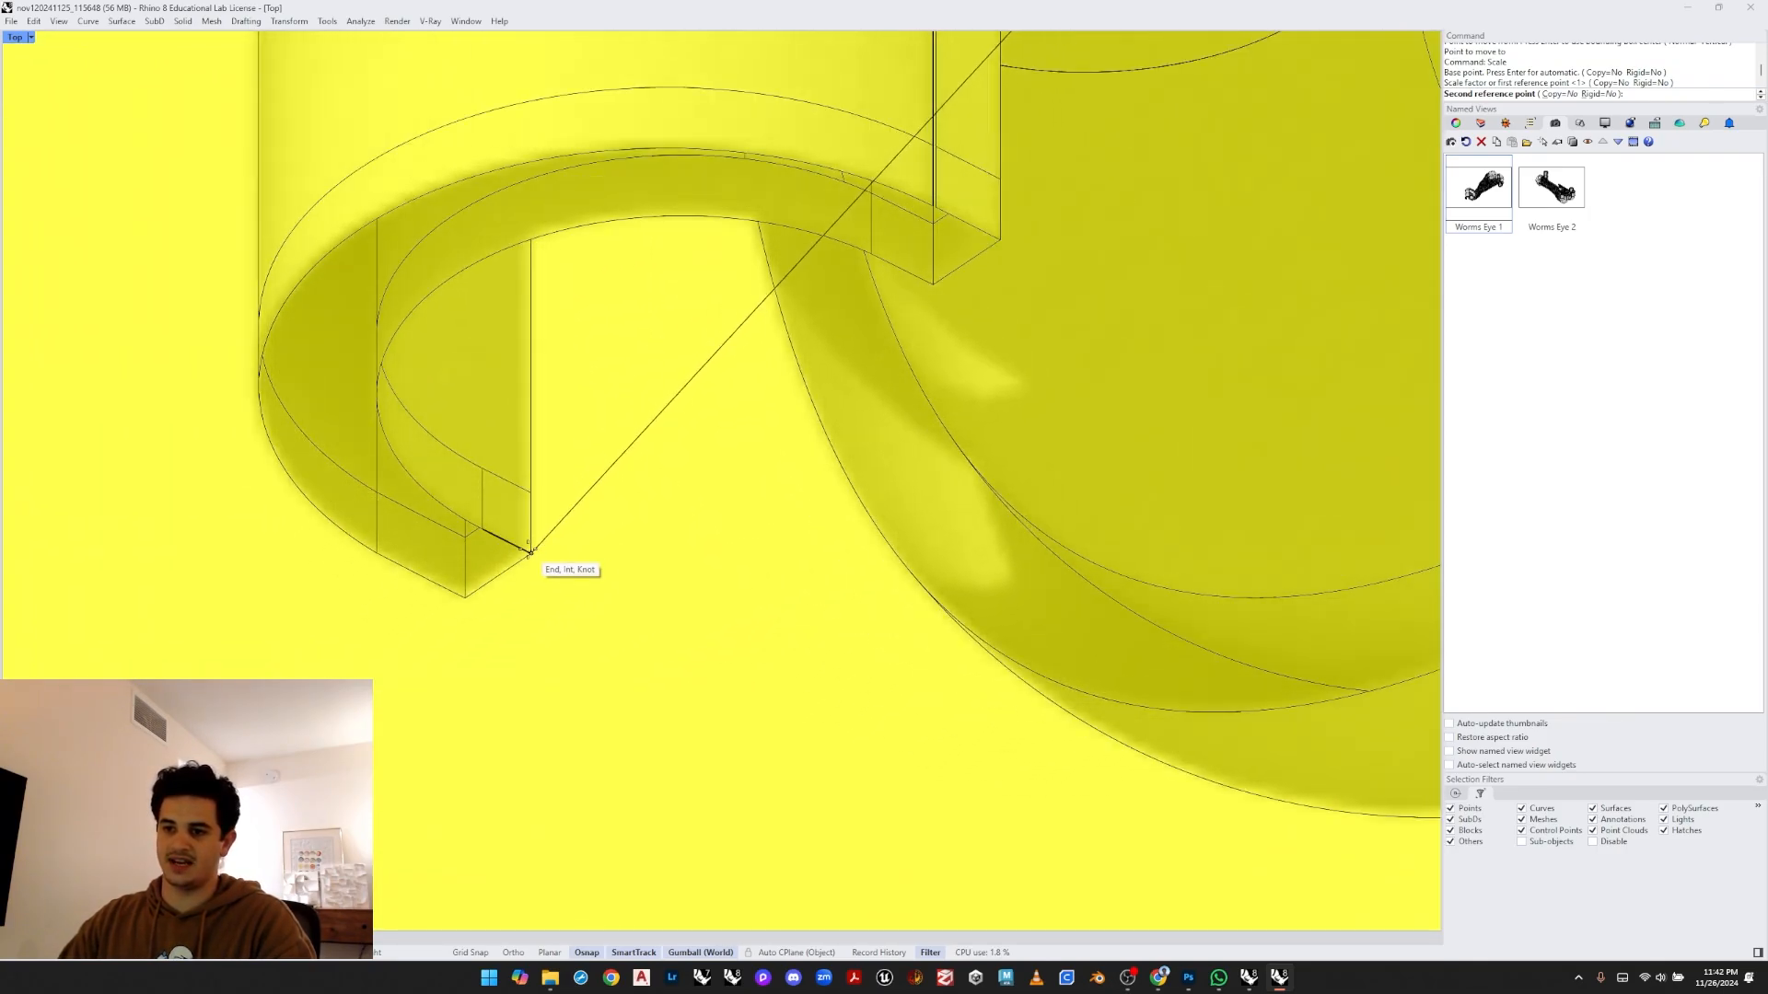
{"action": "left_click", "coordinate": [529, 550]}
{"action": "scroll", "coordinate": [529, 551], "scroll_direction": "down", "scroll_amount": 6}
{"action": "left_click", "coordinate": [238, 370]}
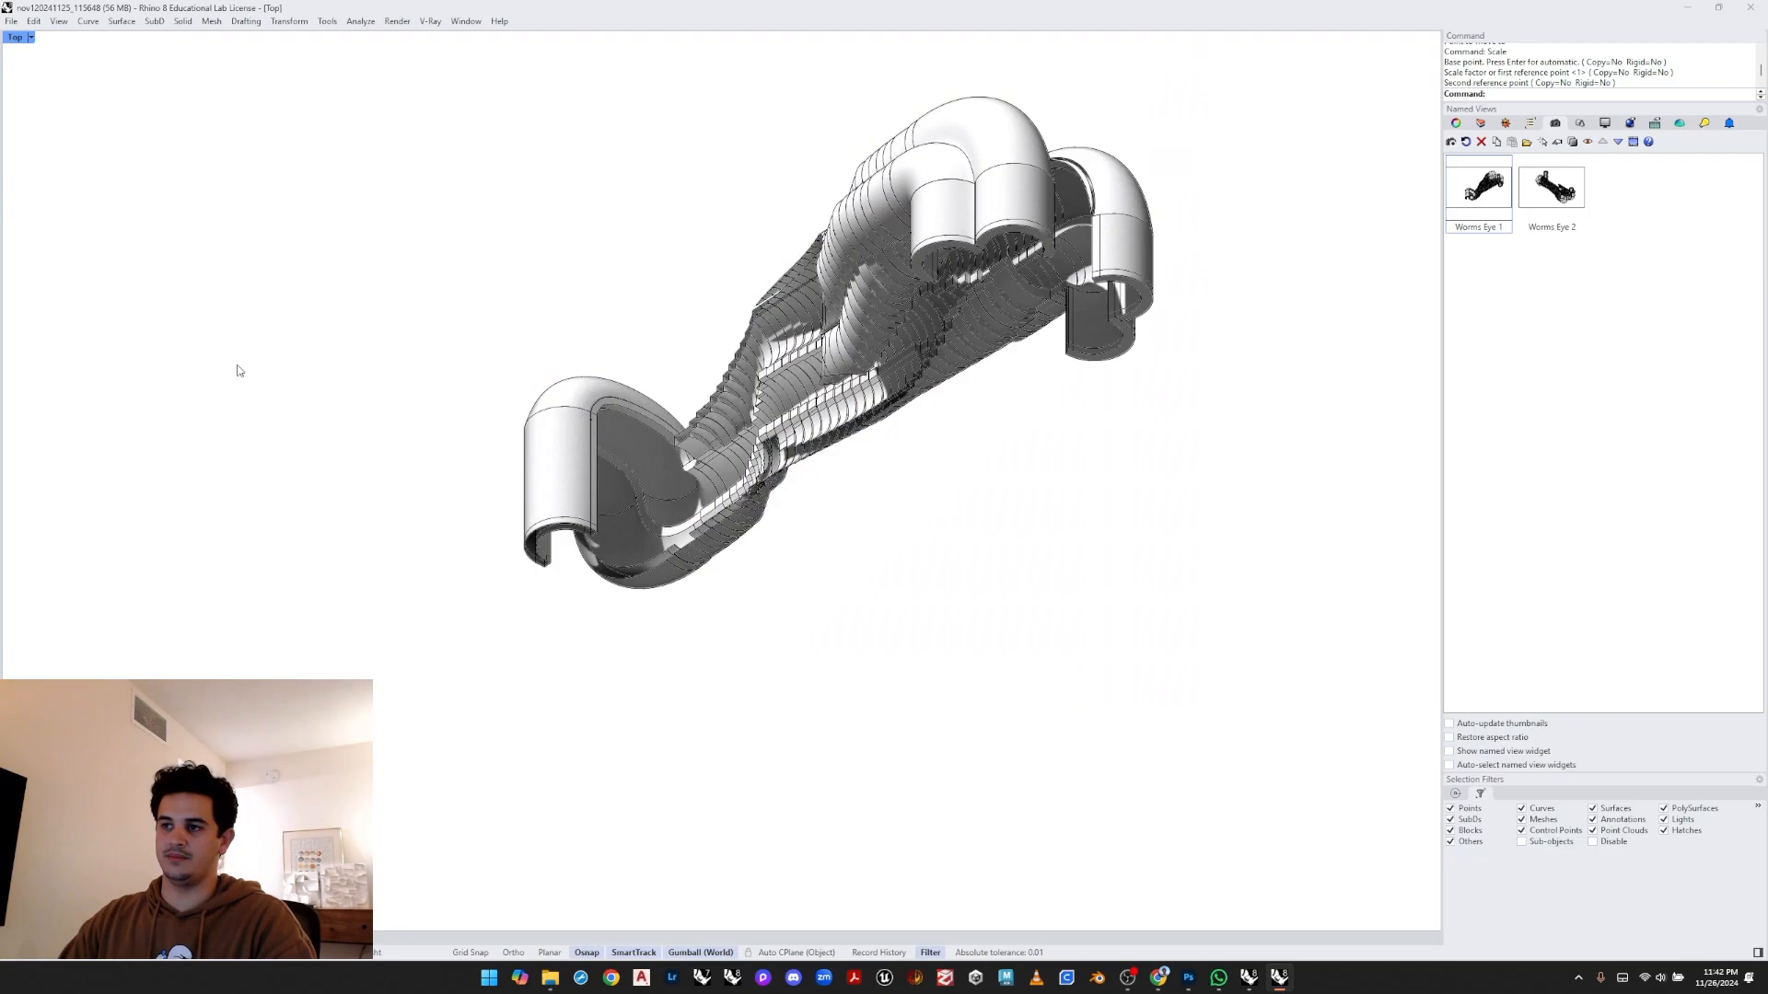
- Create a new layer named Shadow Trace and make it the current layer
{"action": "scroll", "coordinate": [742, 442], "scroll_direction": "down", "scroll_amount": 5}
{"action": "scroll", "coordinate": [762, 393], "scroll_direction": "up", "scroll_amount": 5}
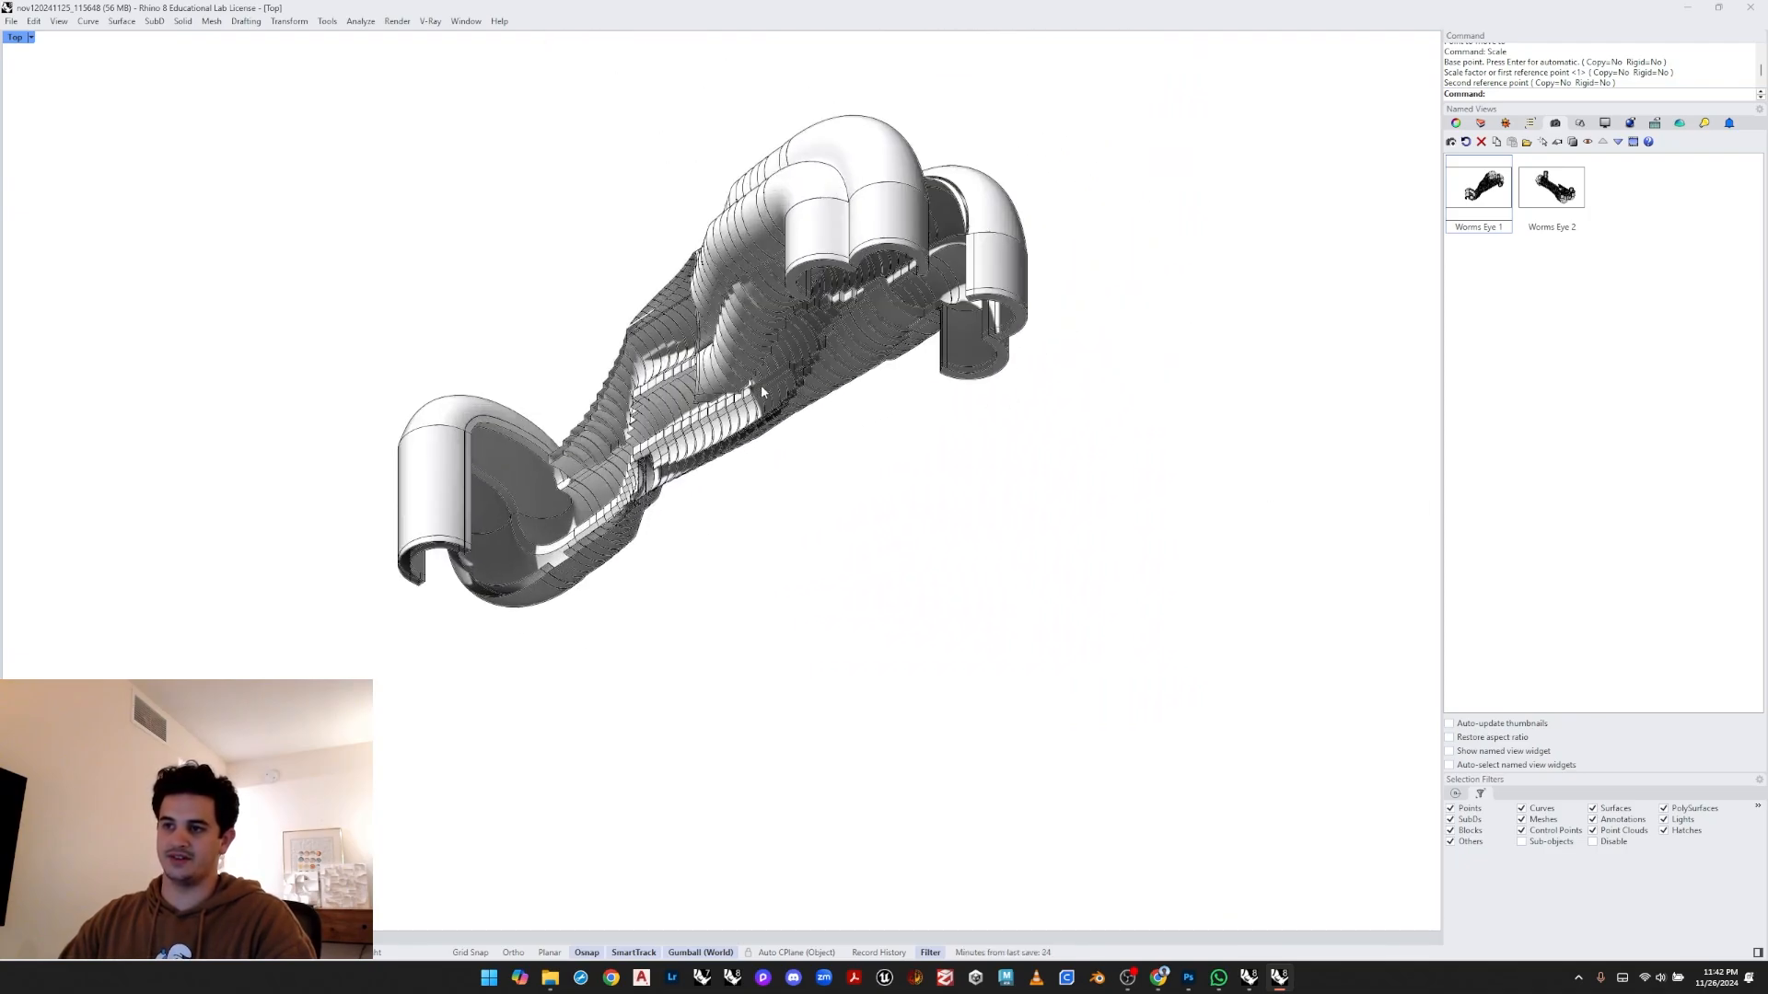
{"action": "left_click", "coordinate": [814, 492]}
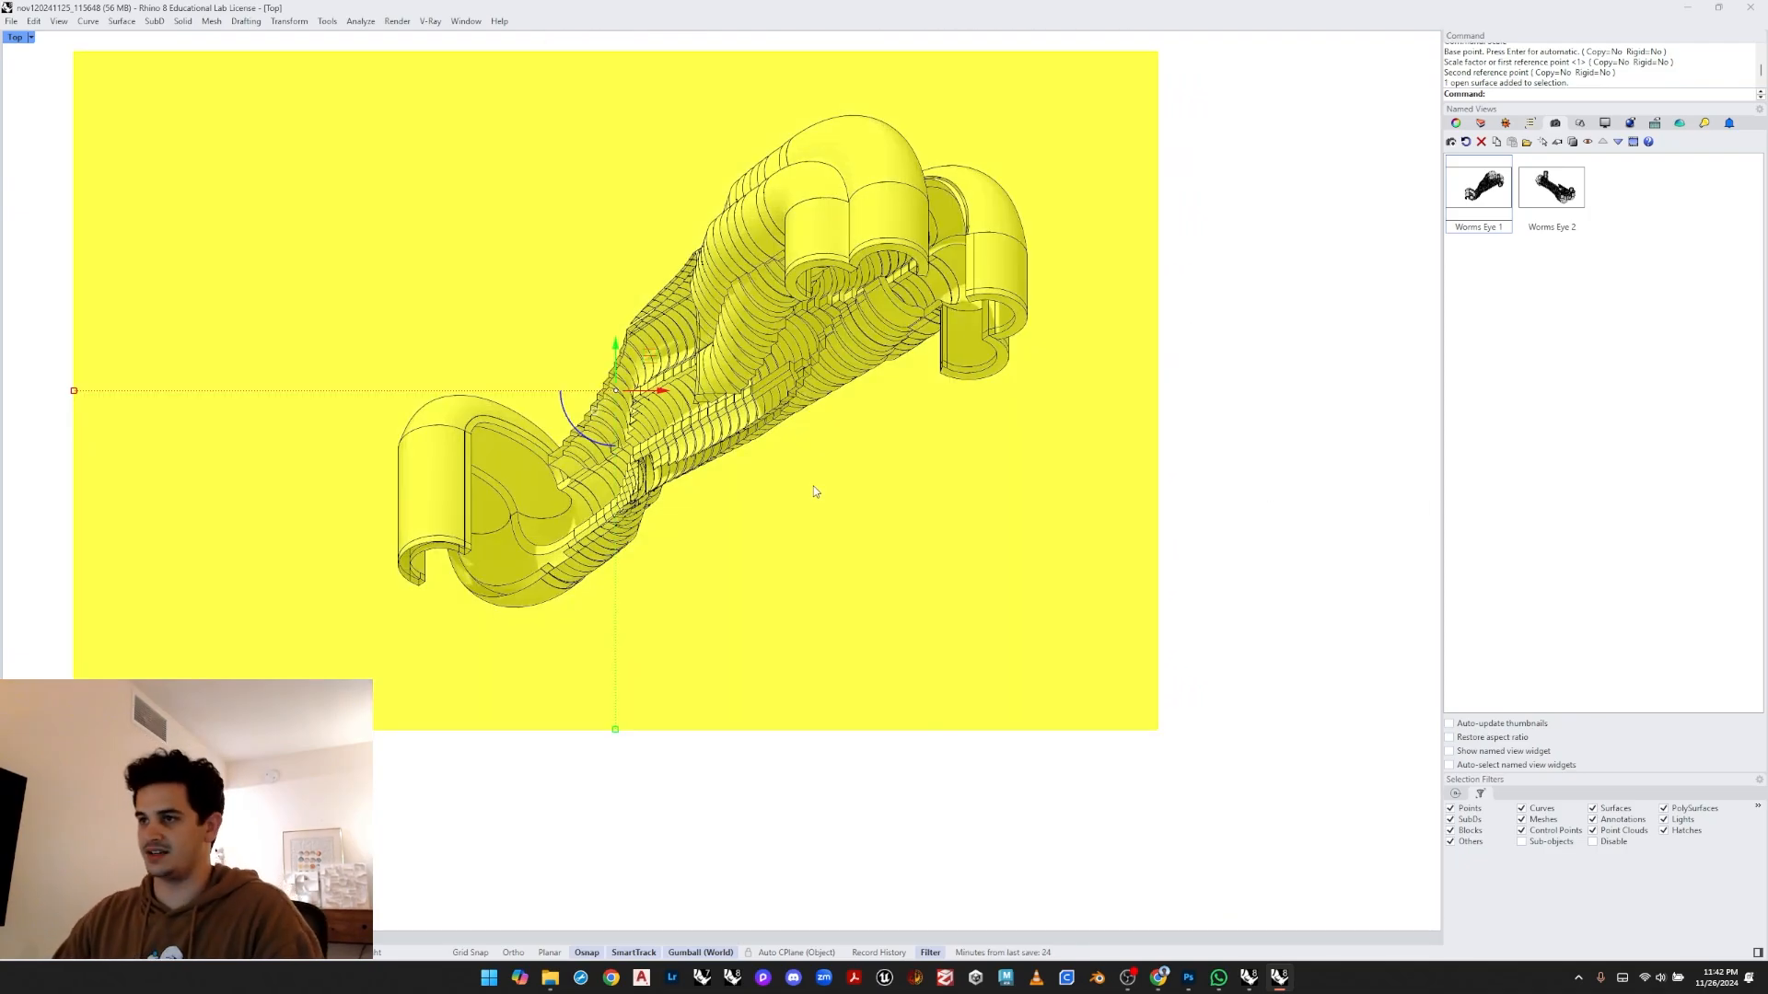
{"action": "left_click", "coordinate": [1481, 124]}
{"action": "left_click", "coordinate": [1487, 286]}
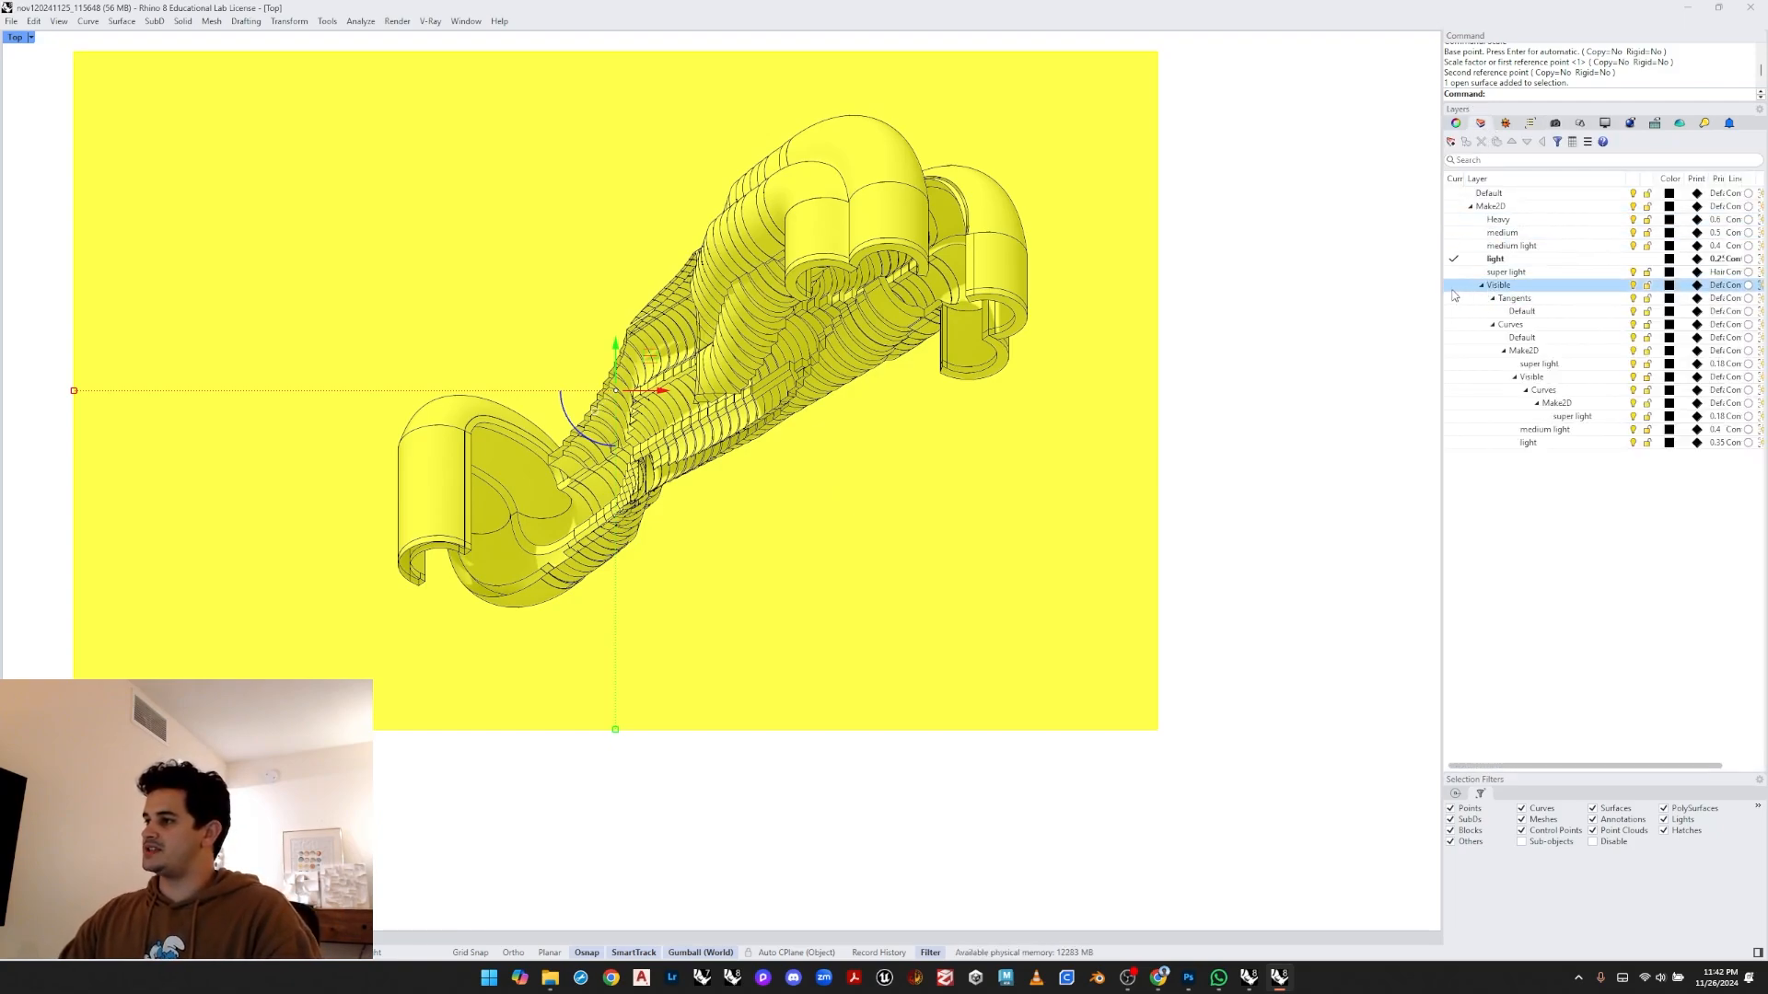
{"action": "left_click", "coordinate": [1454, 286]}
{"action": "left_click", "coordinate": [1482, 285]}
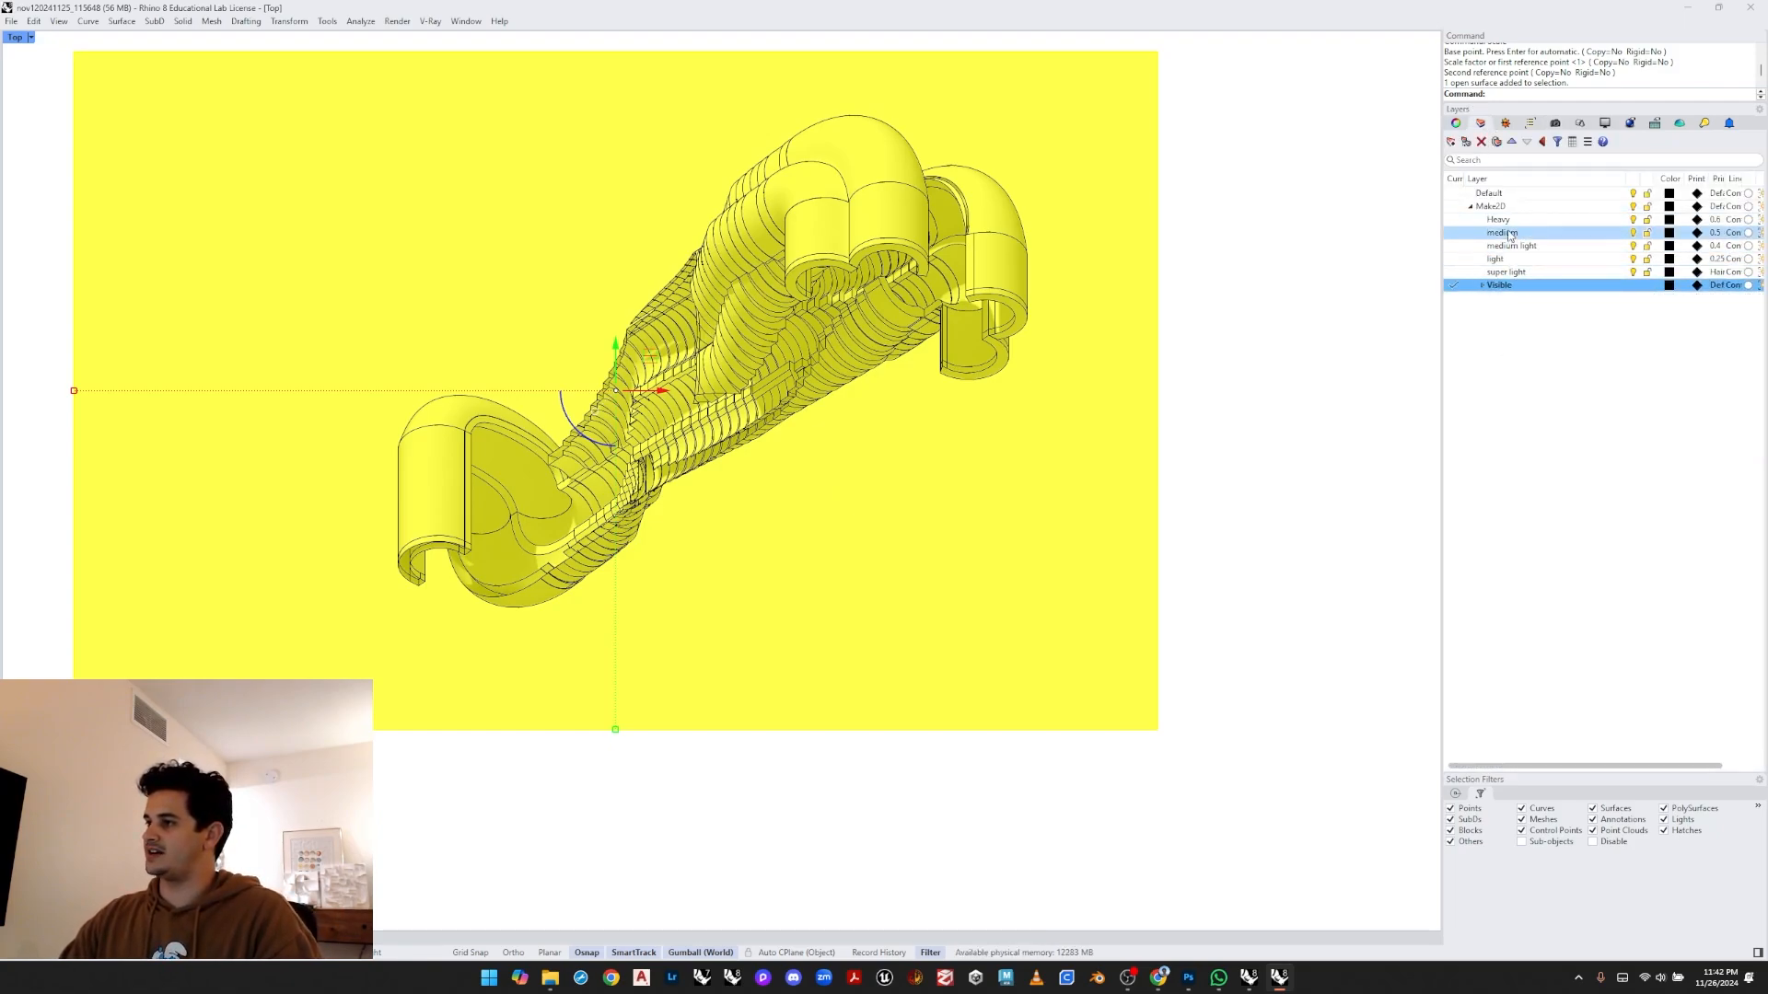
{"action": "left_click", "coordinate": [1471, 206]}
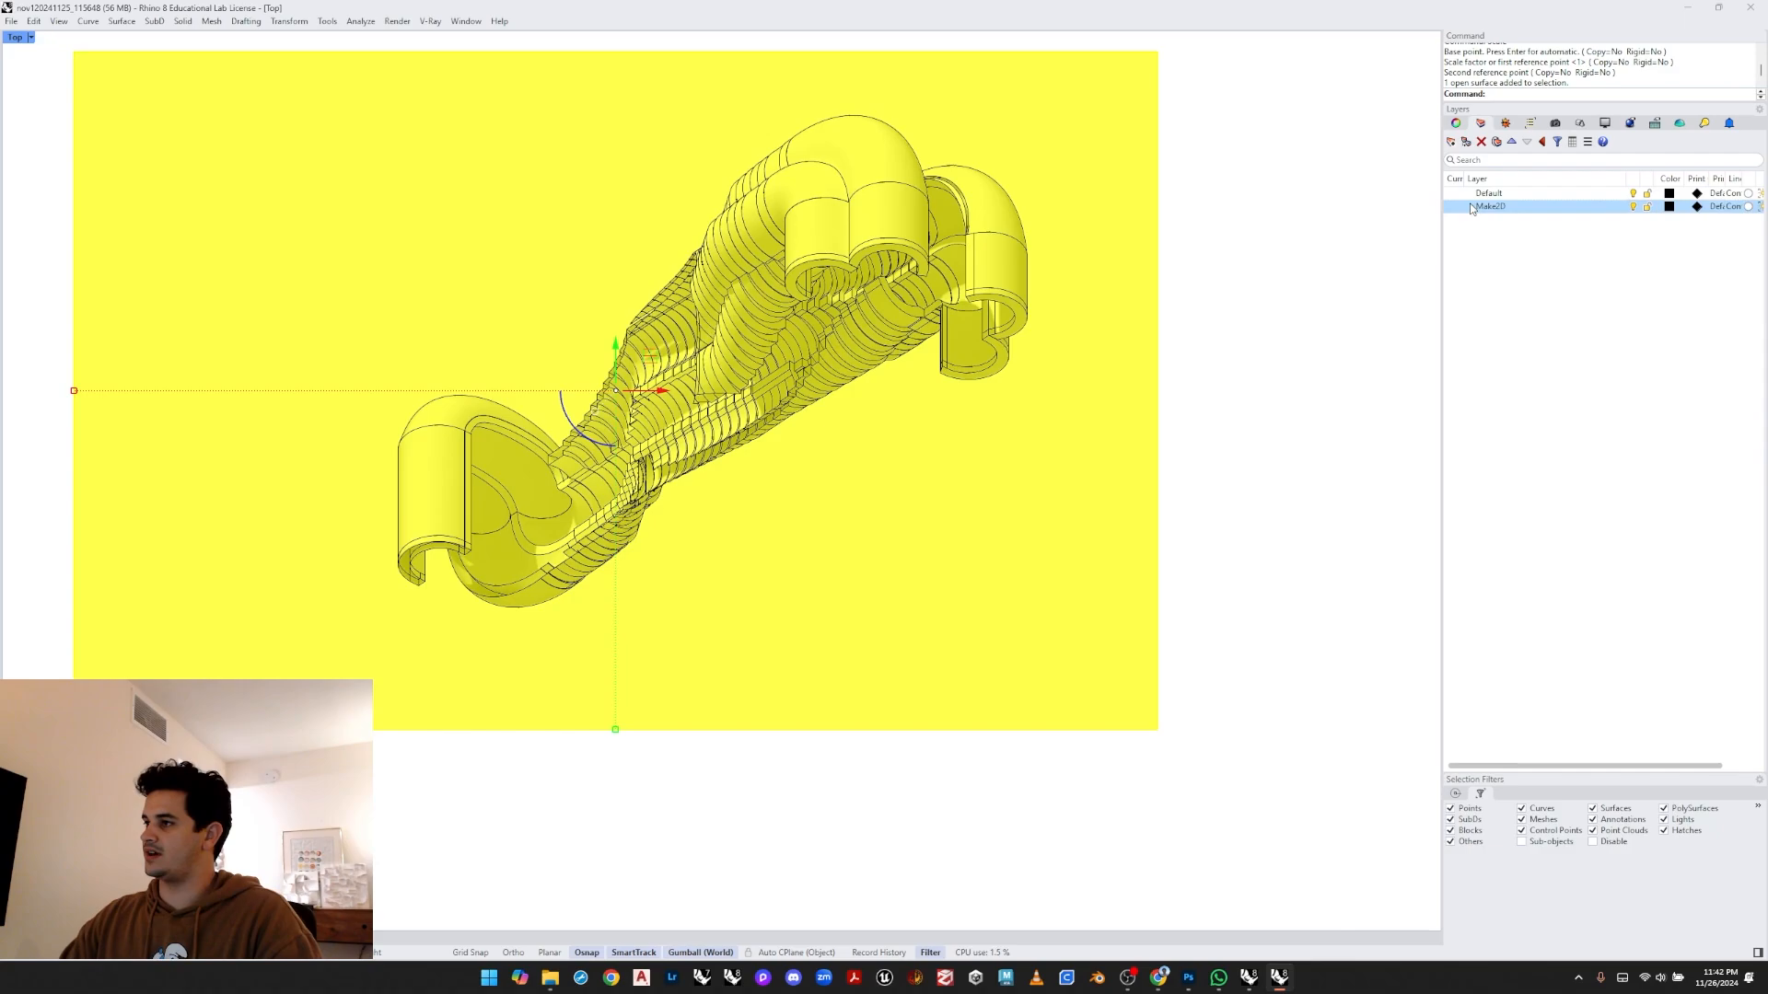
{"action": "left_click", "coordinate": [1451, 142]}
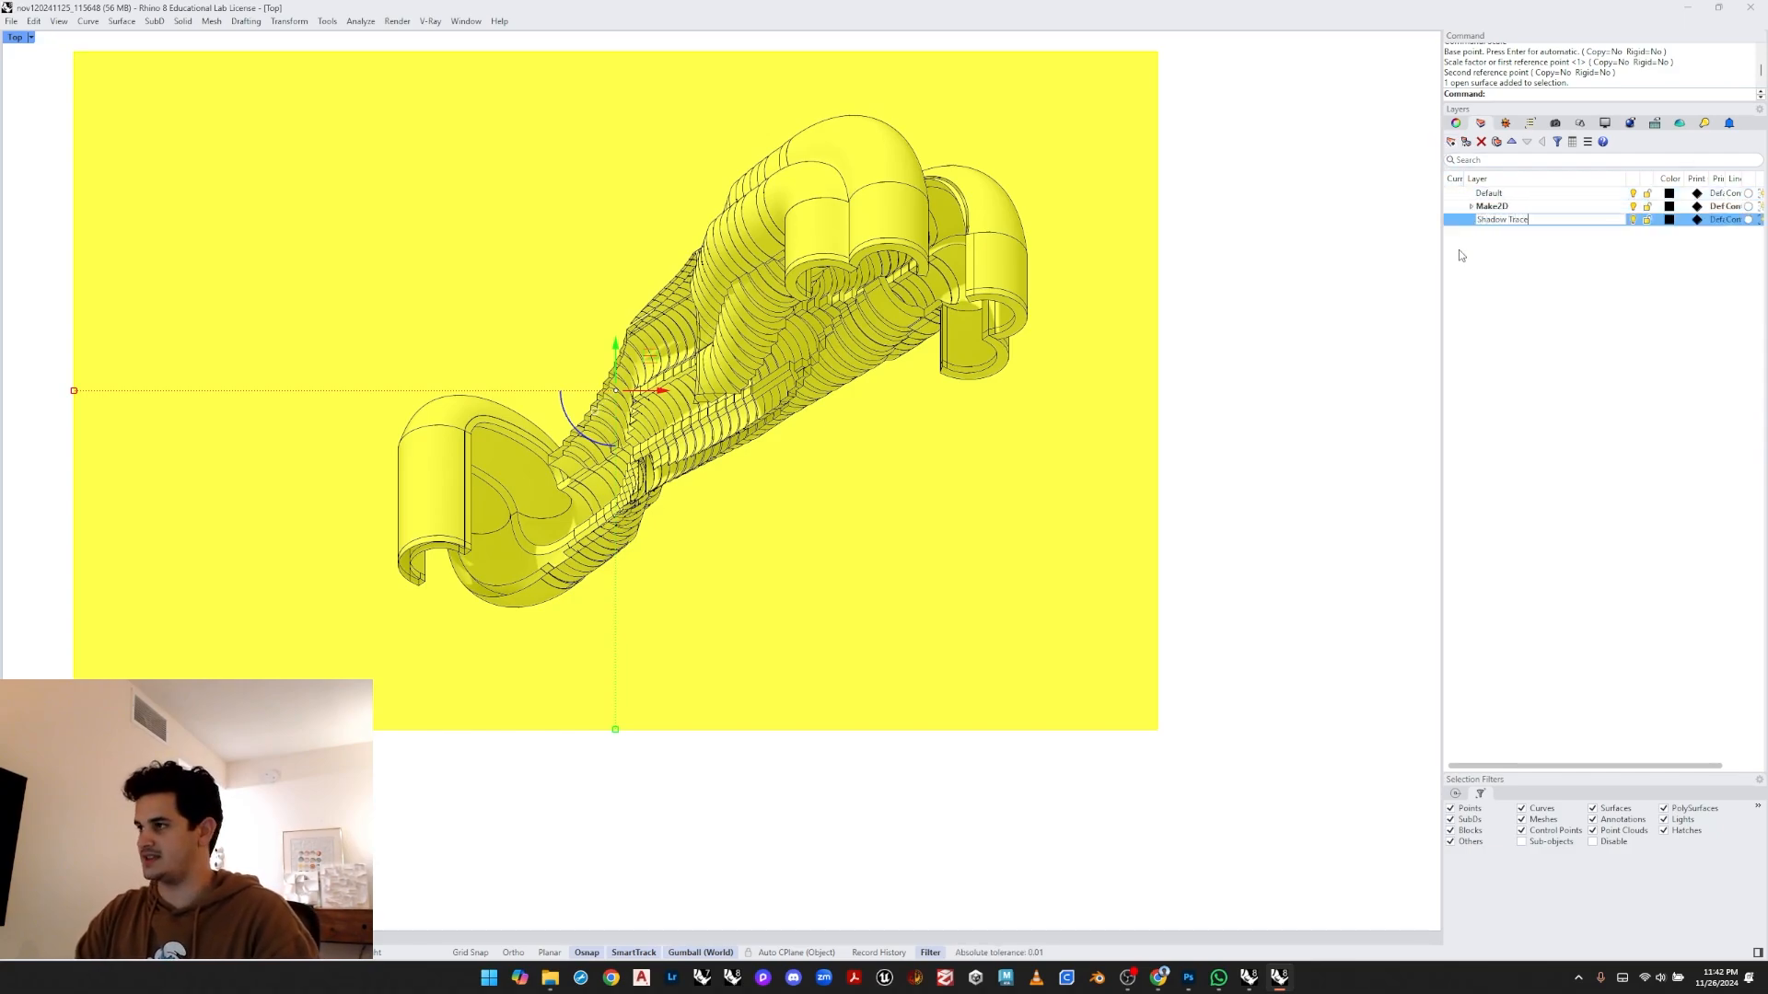
{"action": "left_click", "coordinate": [1453, 220]}
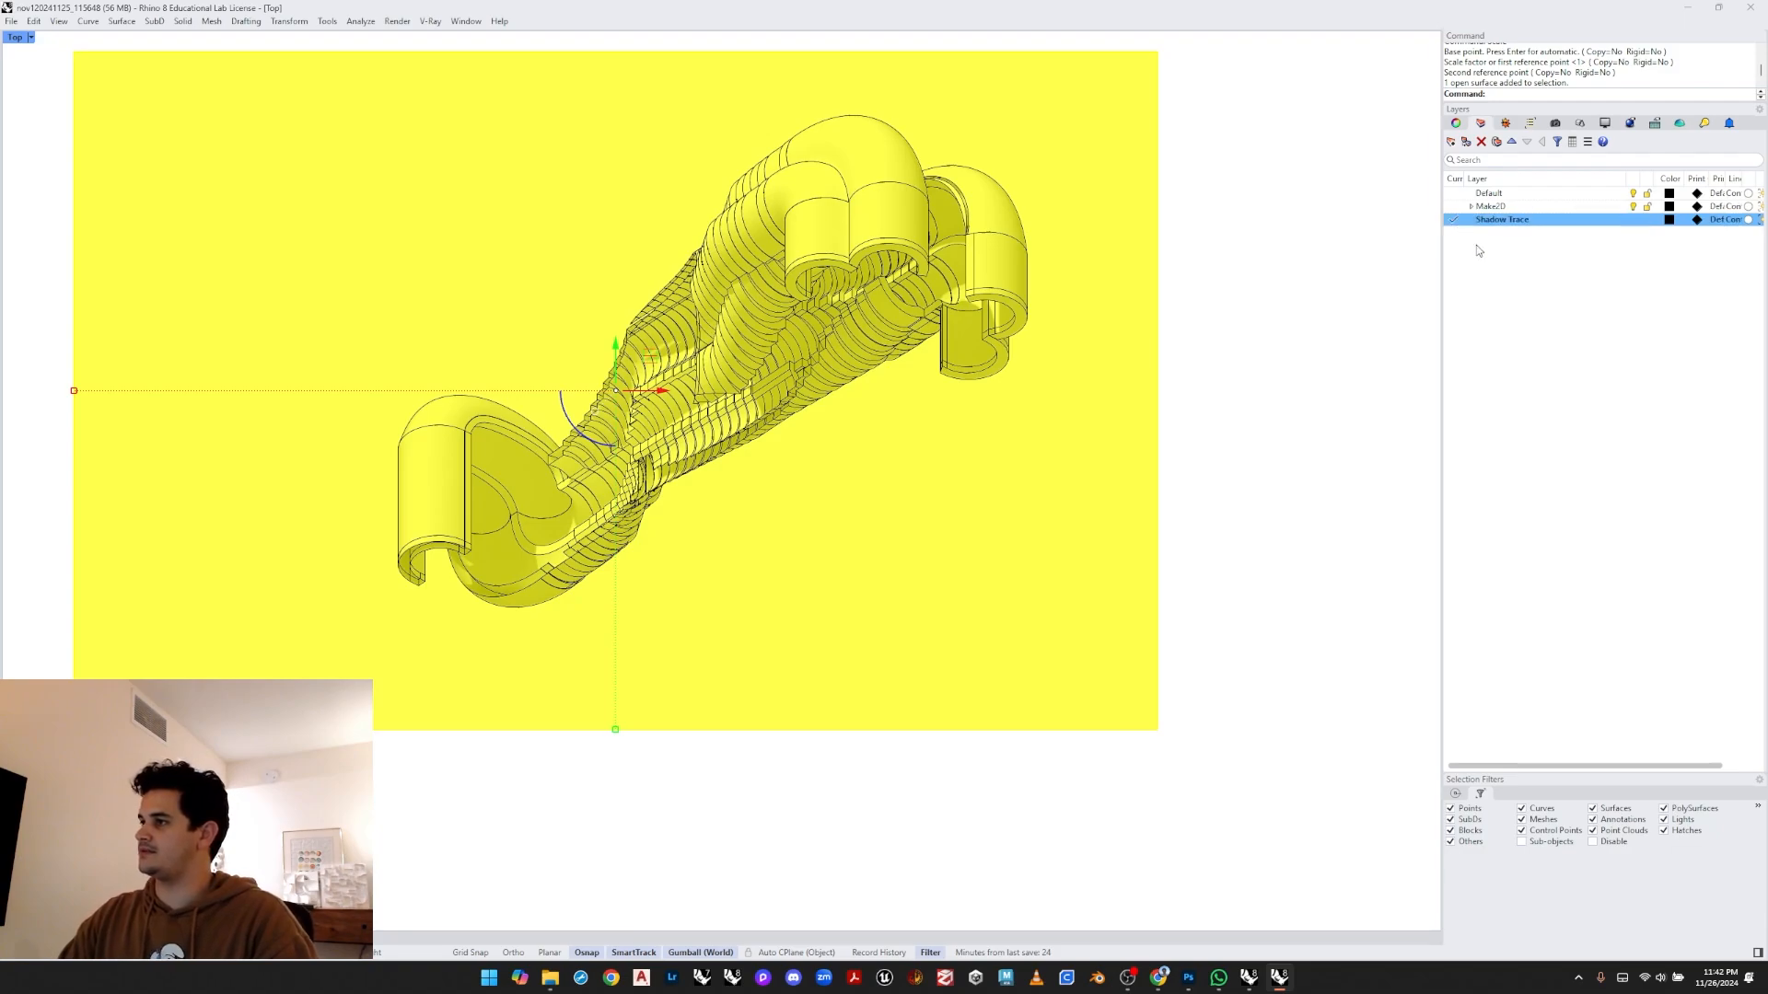
{"action": "left_click", "coordinate": [1346, 322]}
{"action": "right_click_drag", "start_coordinate": [1017, 270], "coordinate": [1006, 320]}
- Hide and then show the Make2D layer
{"action": "left_click", "coordinate": [1523, 208]}
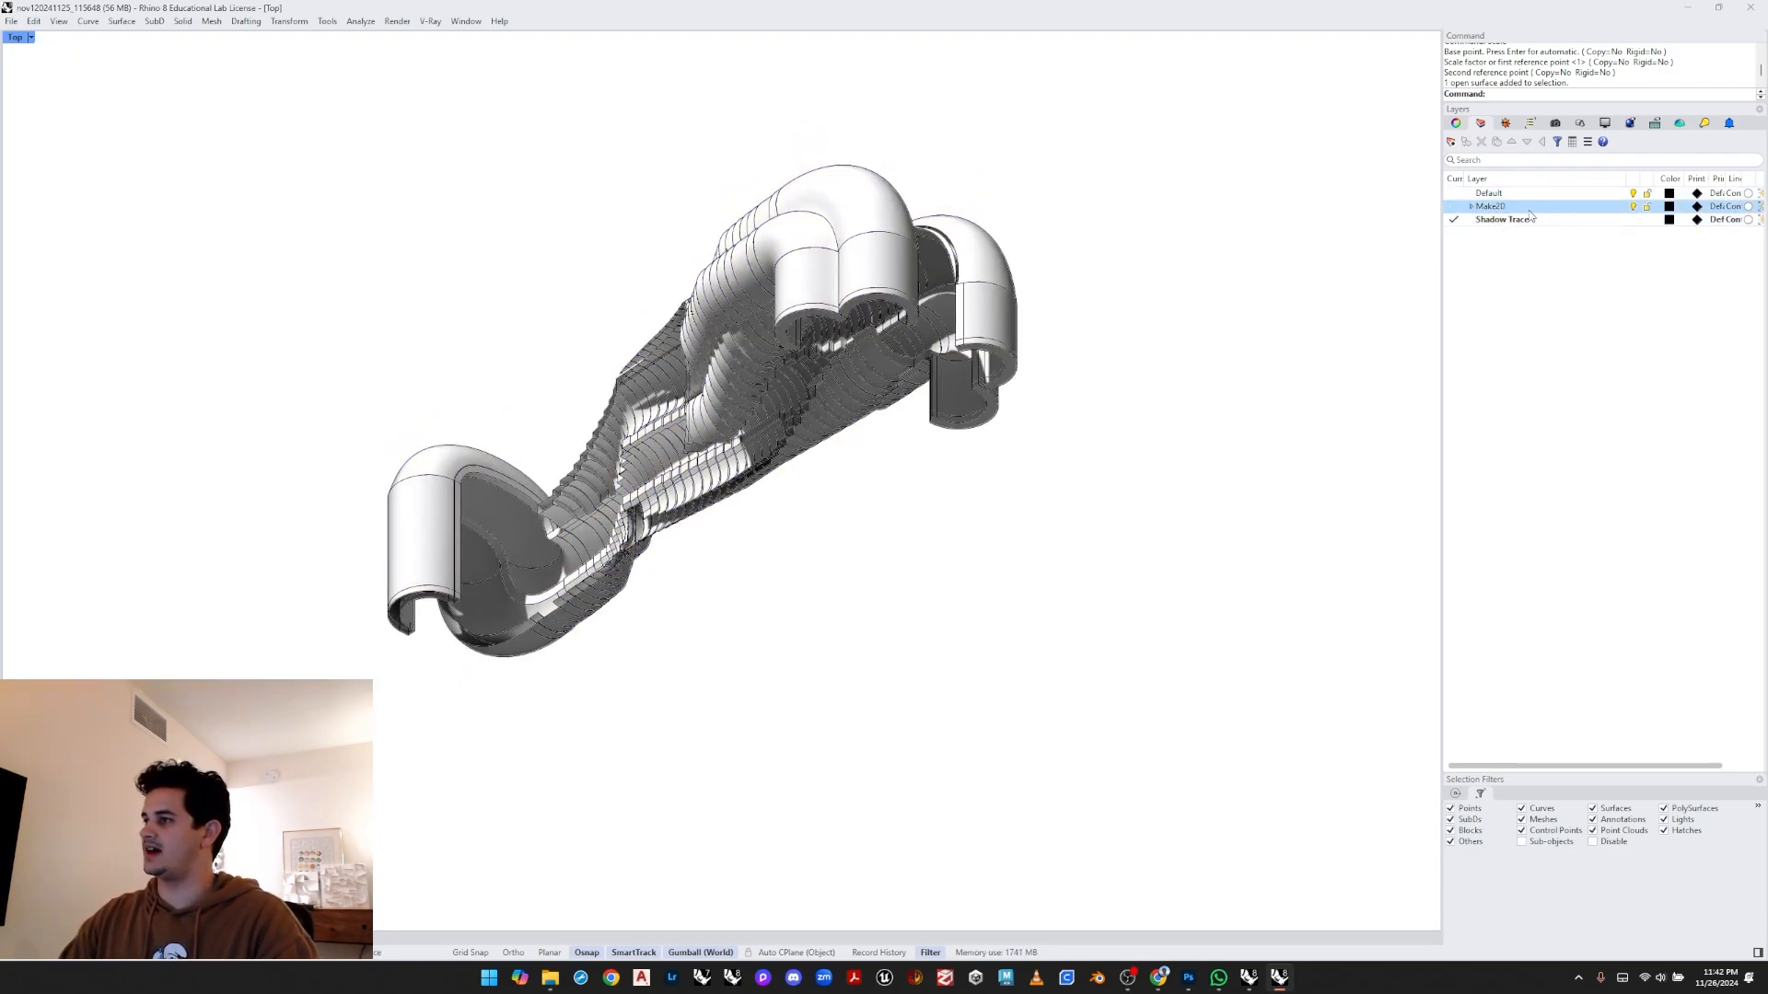
{"action": "left_click", "coordinate": [1632, 207]}
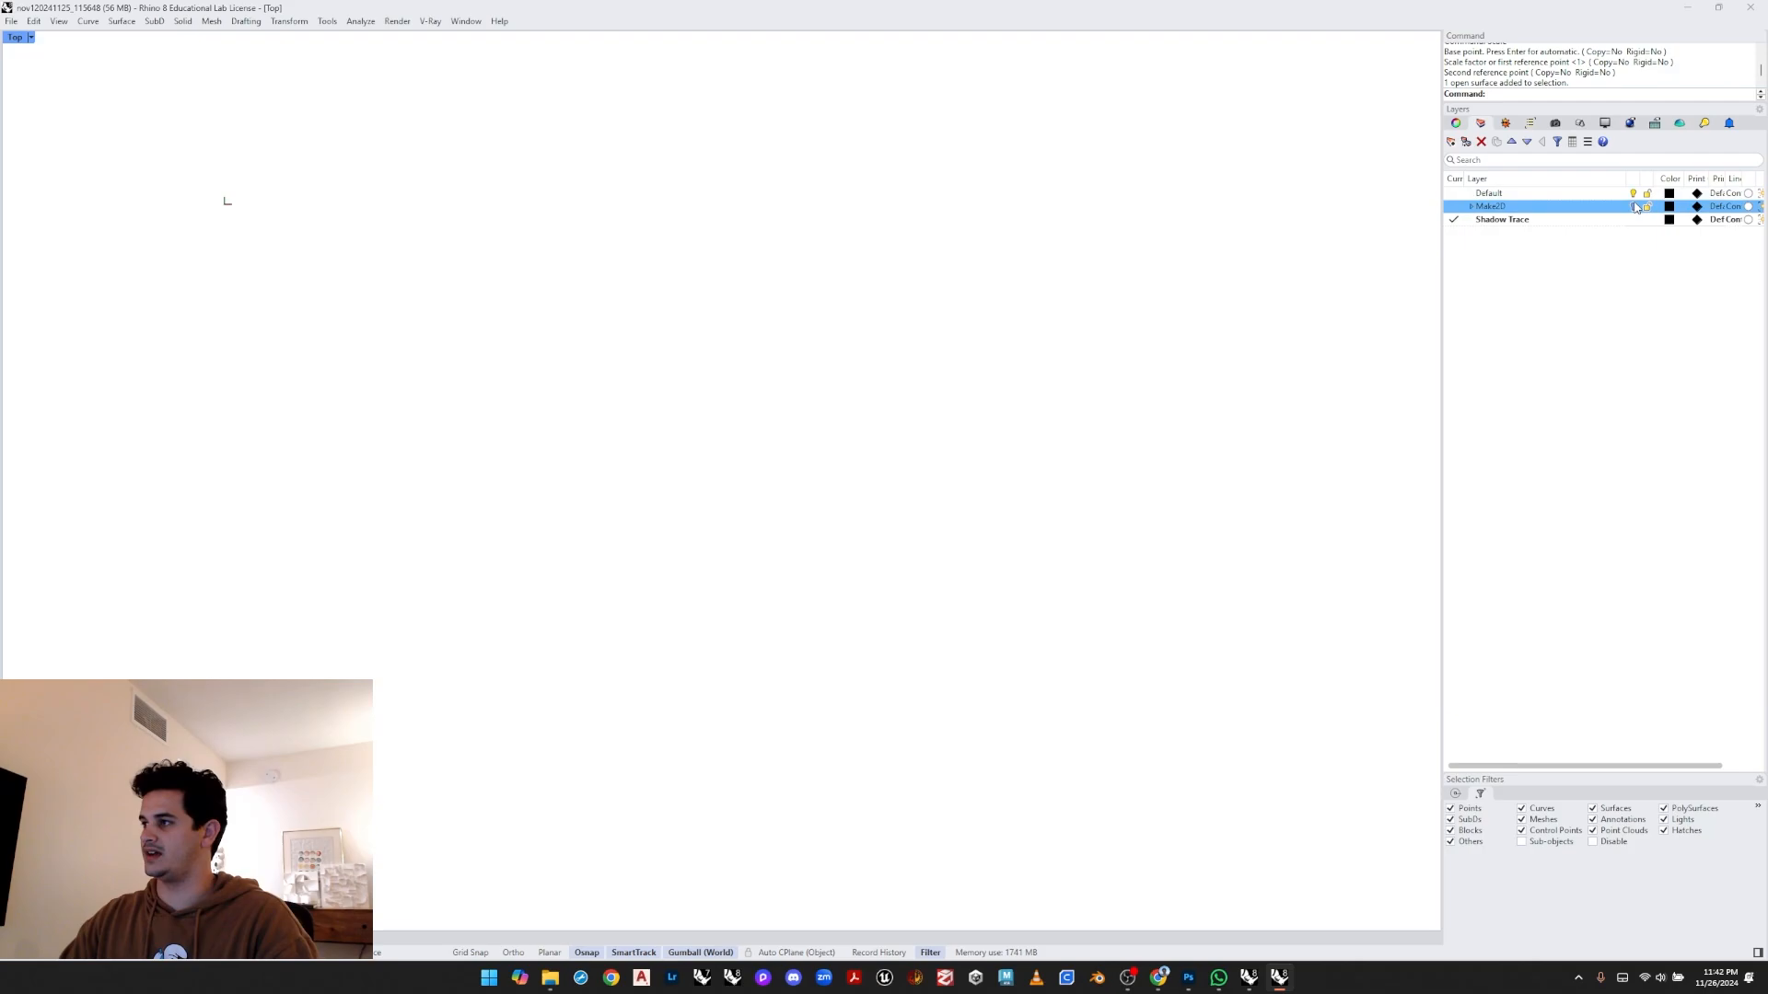
{"action": "left_click", "coordinate": [1632, 206]}
- Create a layer named Images and move the selected captured image onto it
{"action": "left_click", "coordinate": [950, 423]}
{"action": "left_click", "coordinate": [981, 465]}
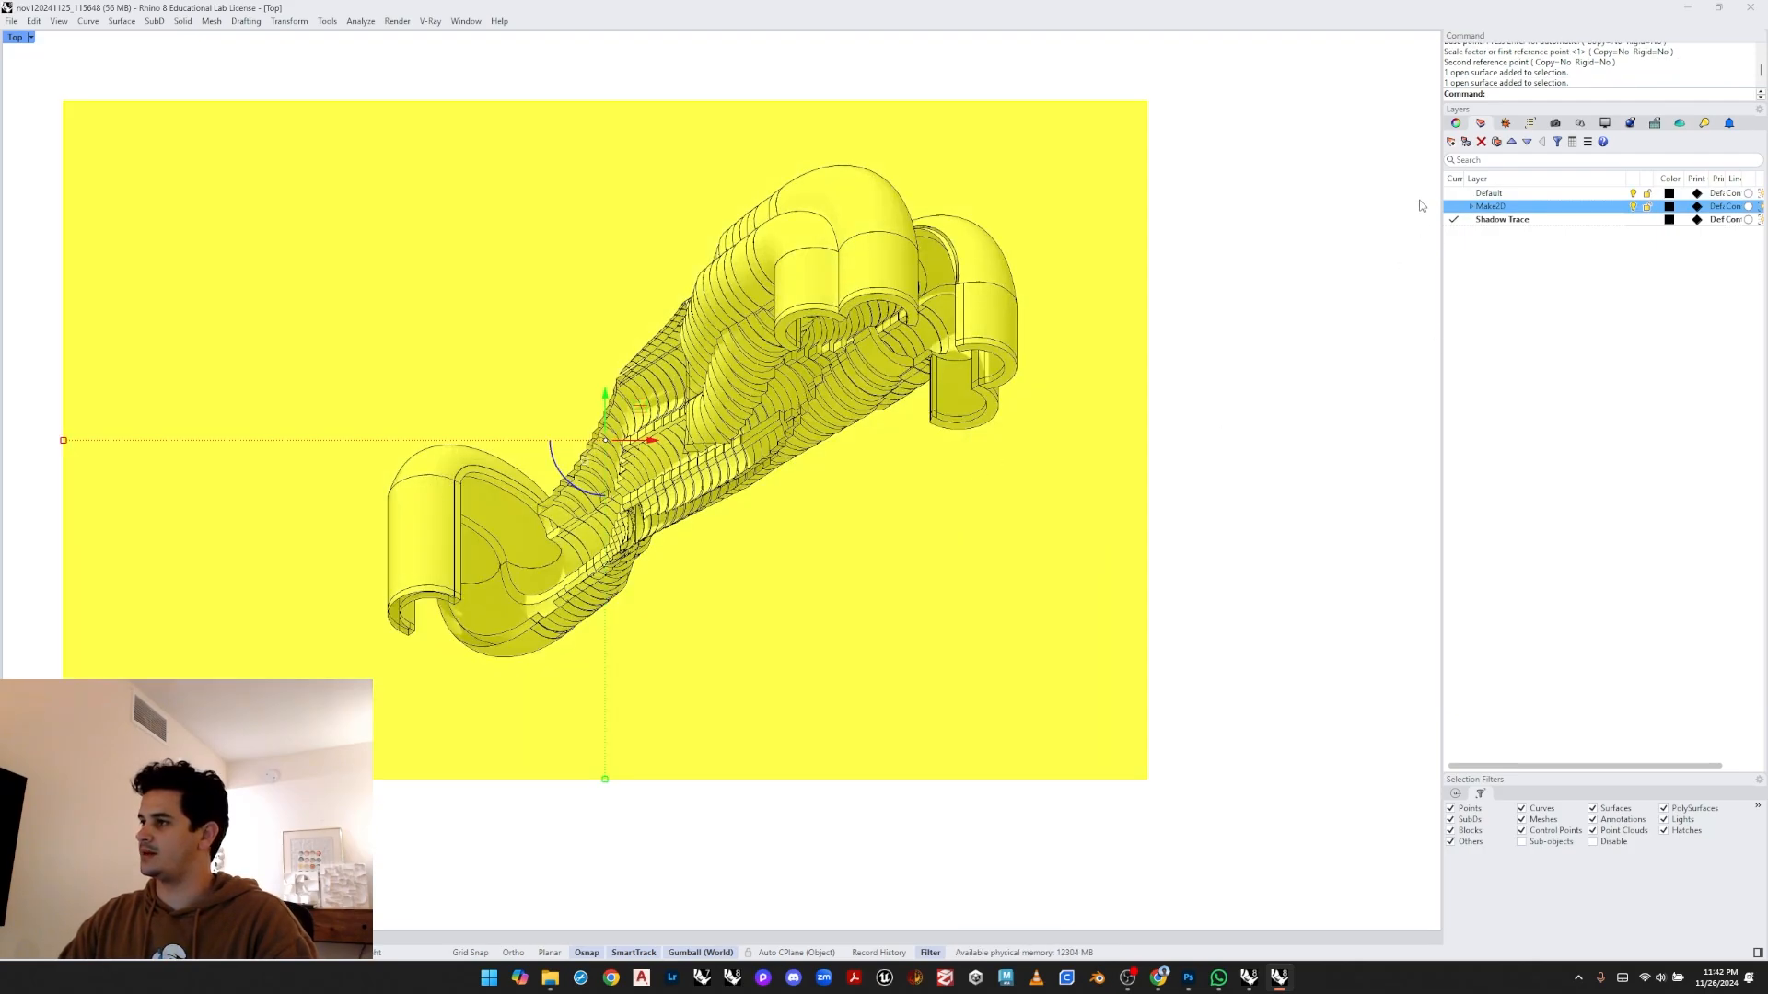
{"action": "left_click", "coordinate": [1451, 141]}
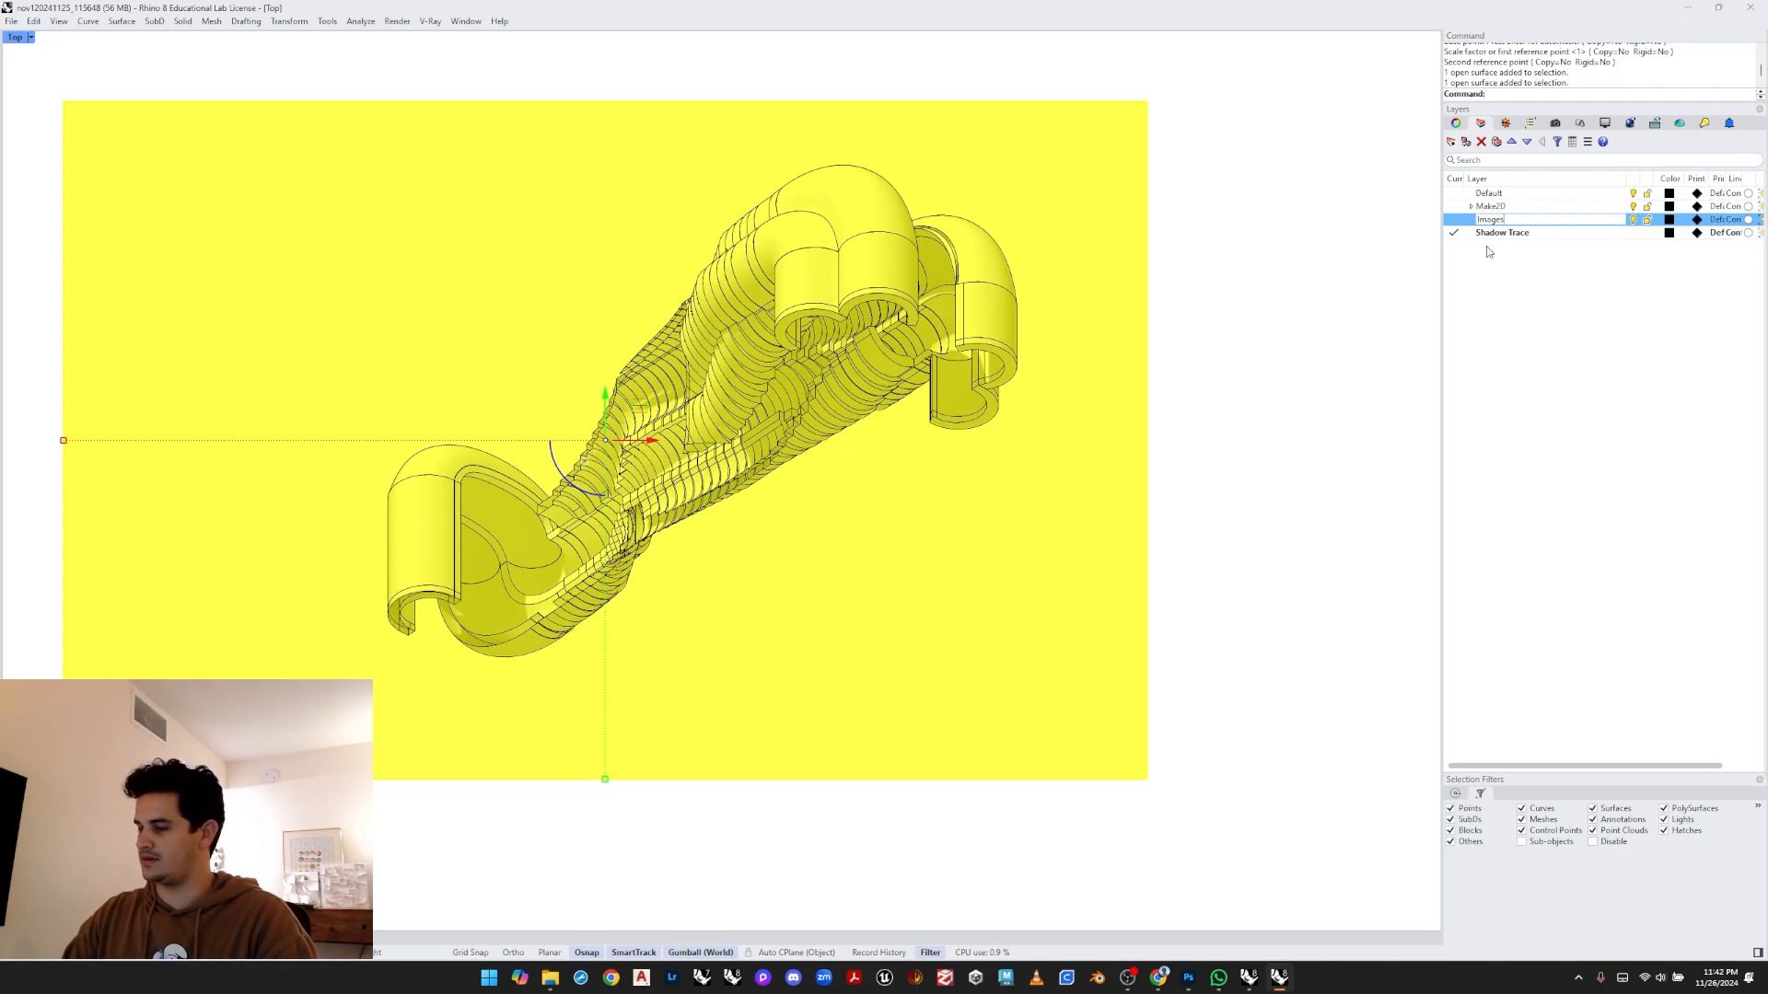
{"action": "right_click", "coordinate": [1473, 221]}
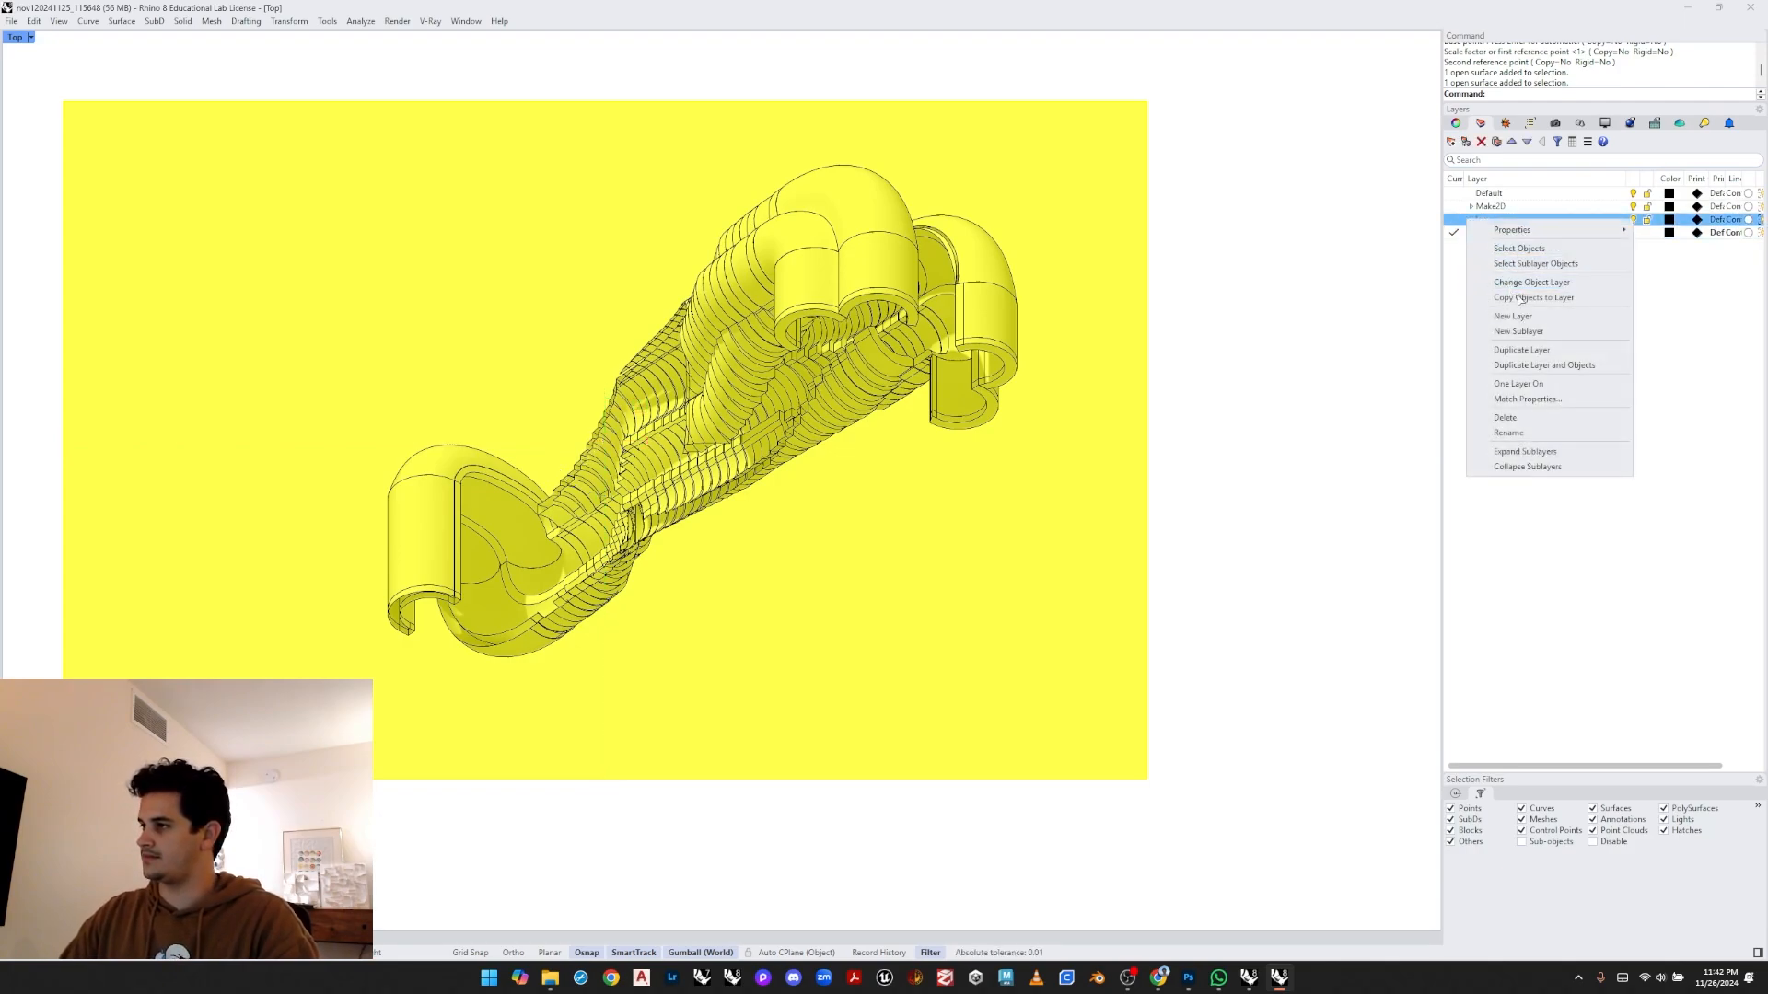
{"action": "left_click", "coordinate": [1519, 268]}
- Change the Images layer's colour to a pinkish red
{"action": "left_click", "coordinate": [1668, 219]}
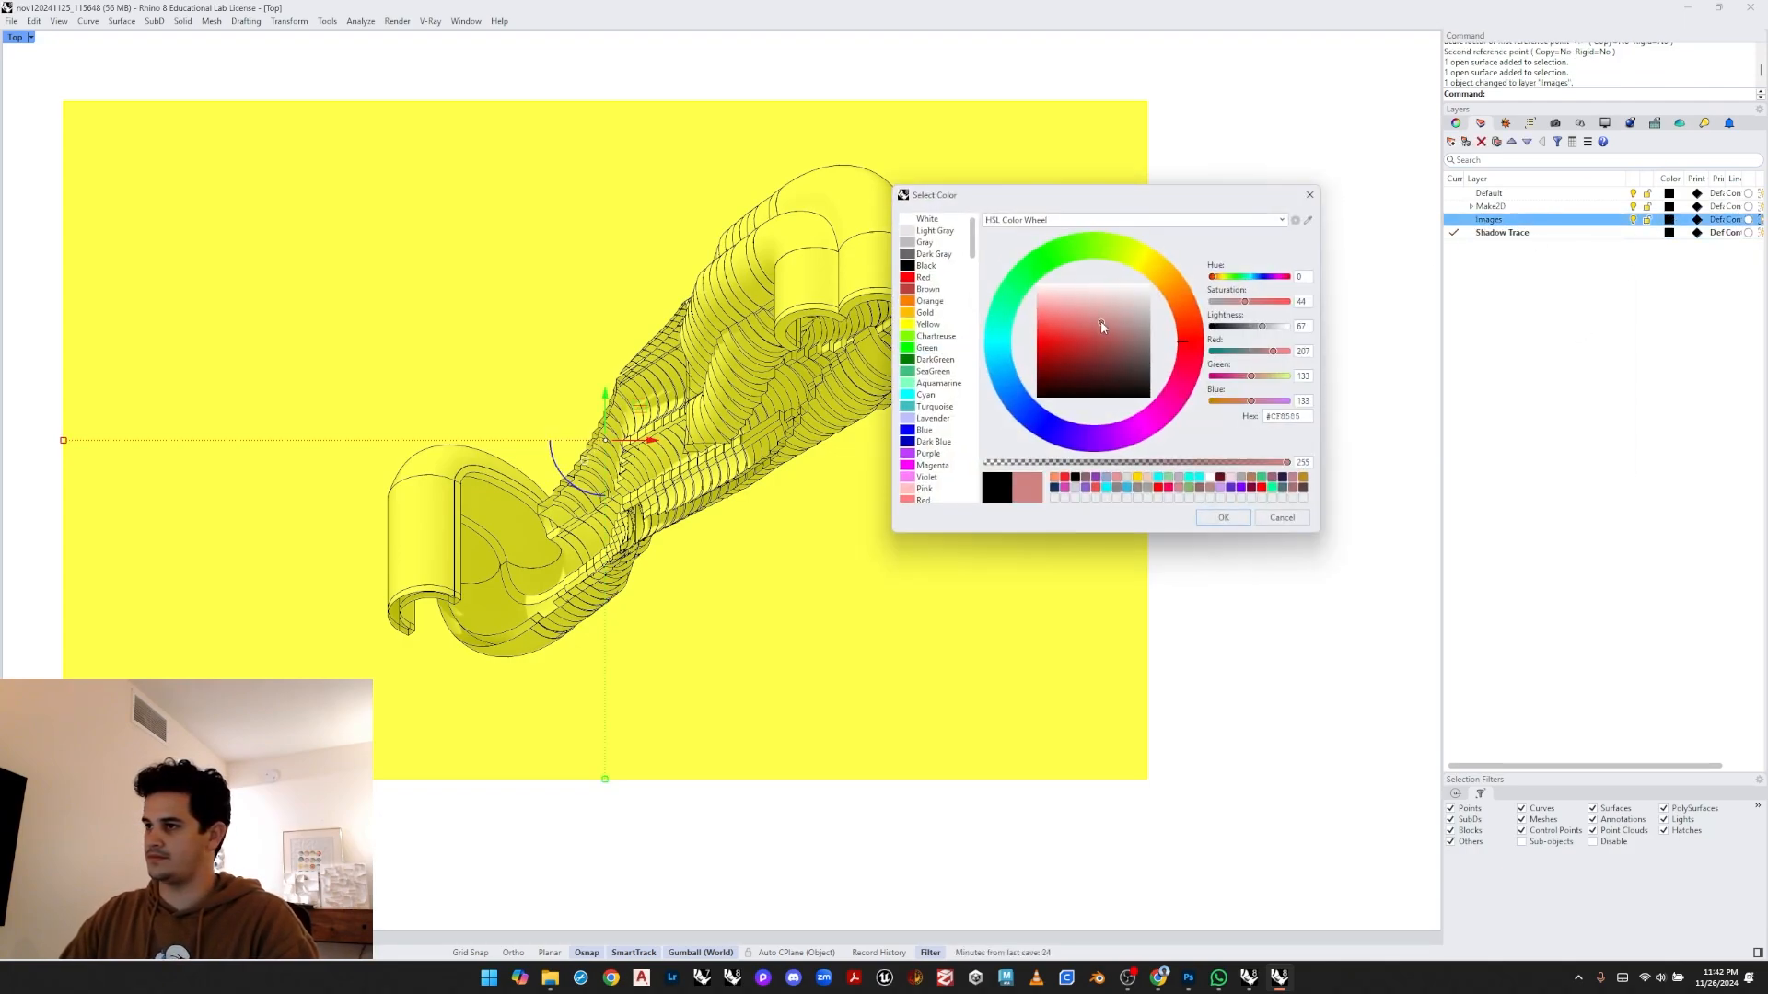
{"action": "left_click", "coordinate": [1232, 518]}
{"action": "left_click", "coordinate": [1208, 457]}
{"action": "left_click", "coordinate": [958, 525]}
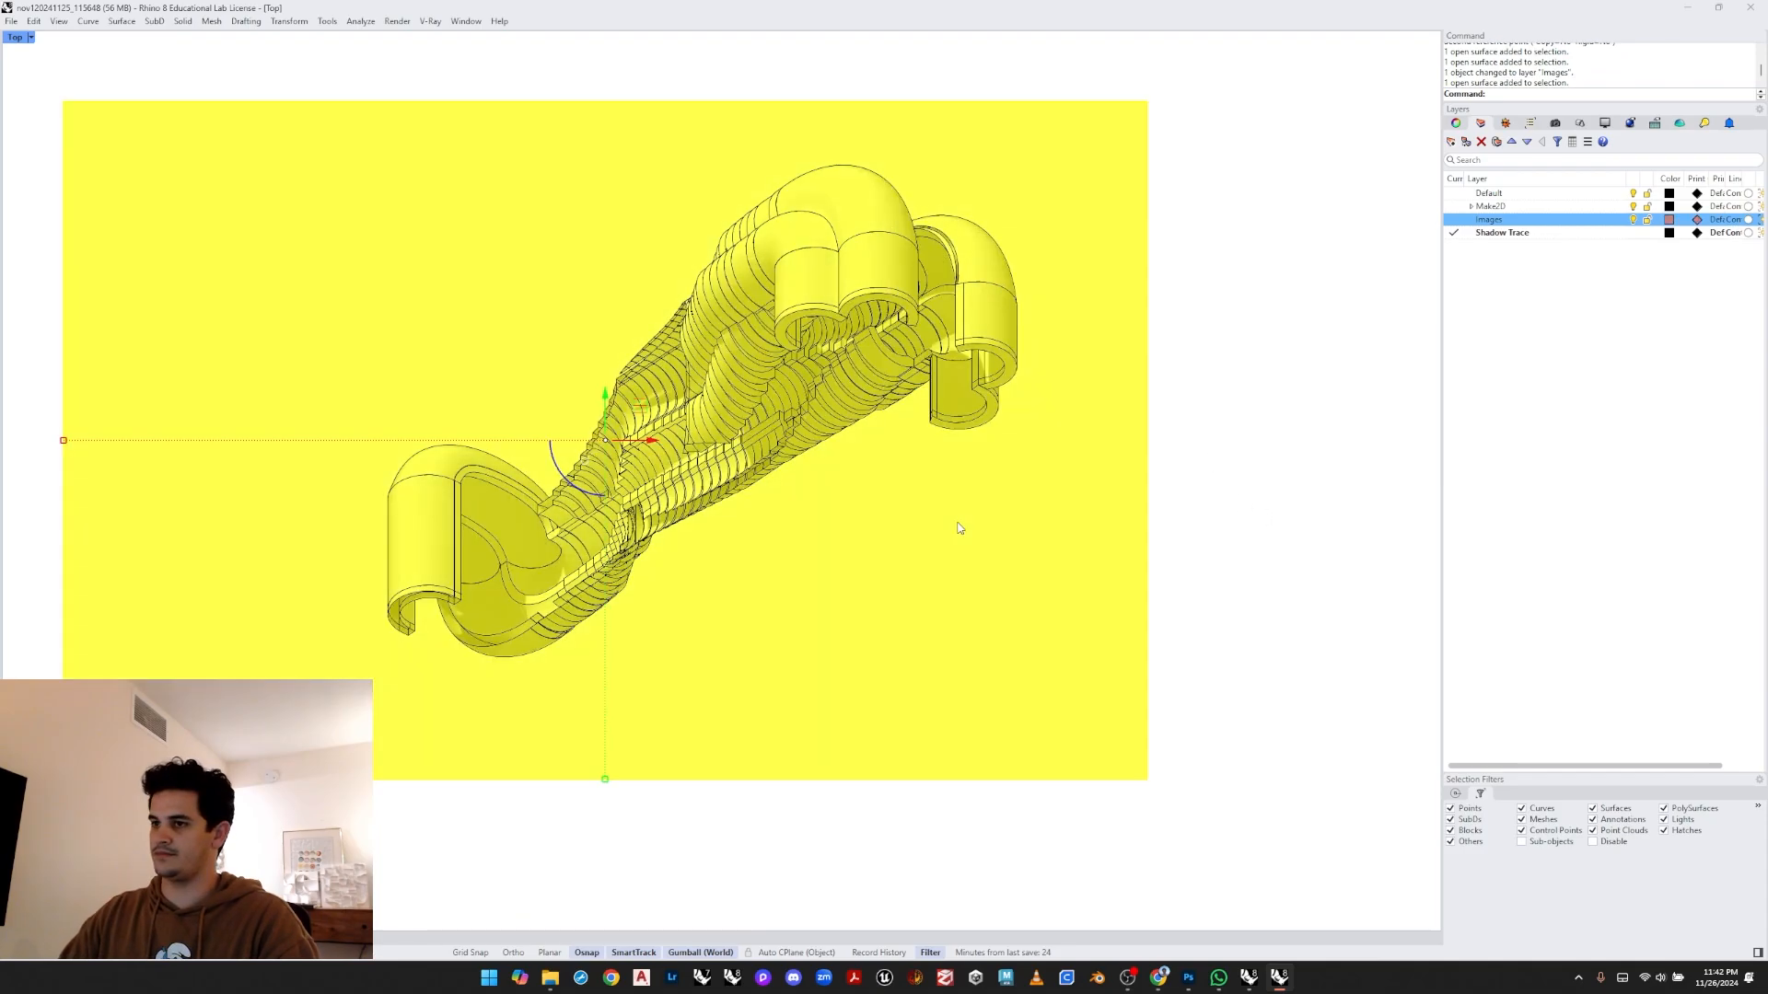
- Deselect the image and hide the Make2D layer
{"action": "key", "text": "Escape"}
{"action": "left_click", "coordinate": [1633, 207]}
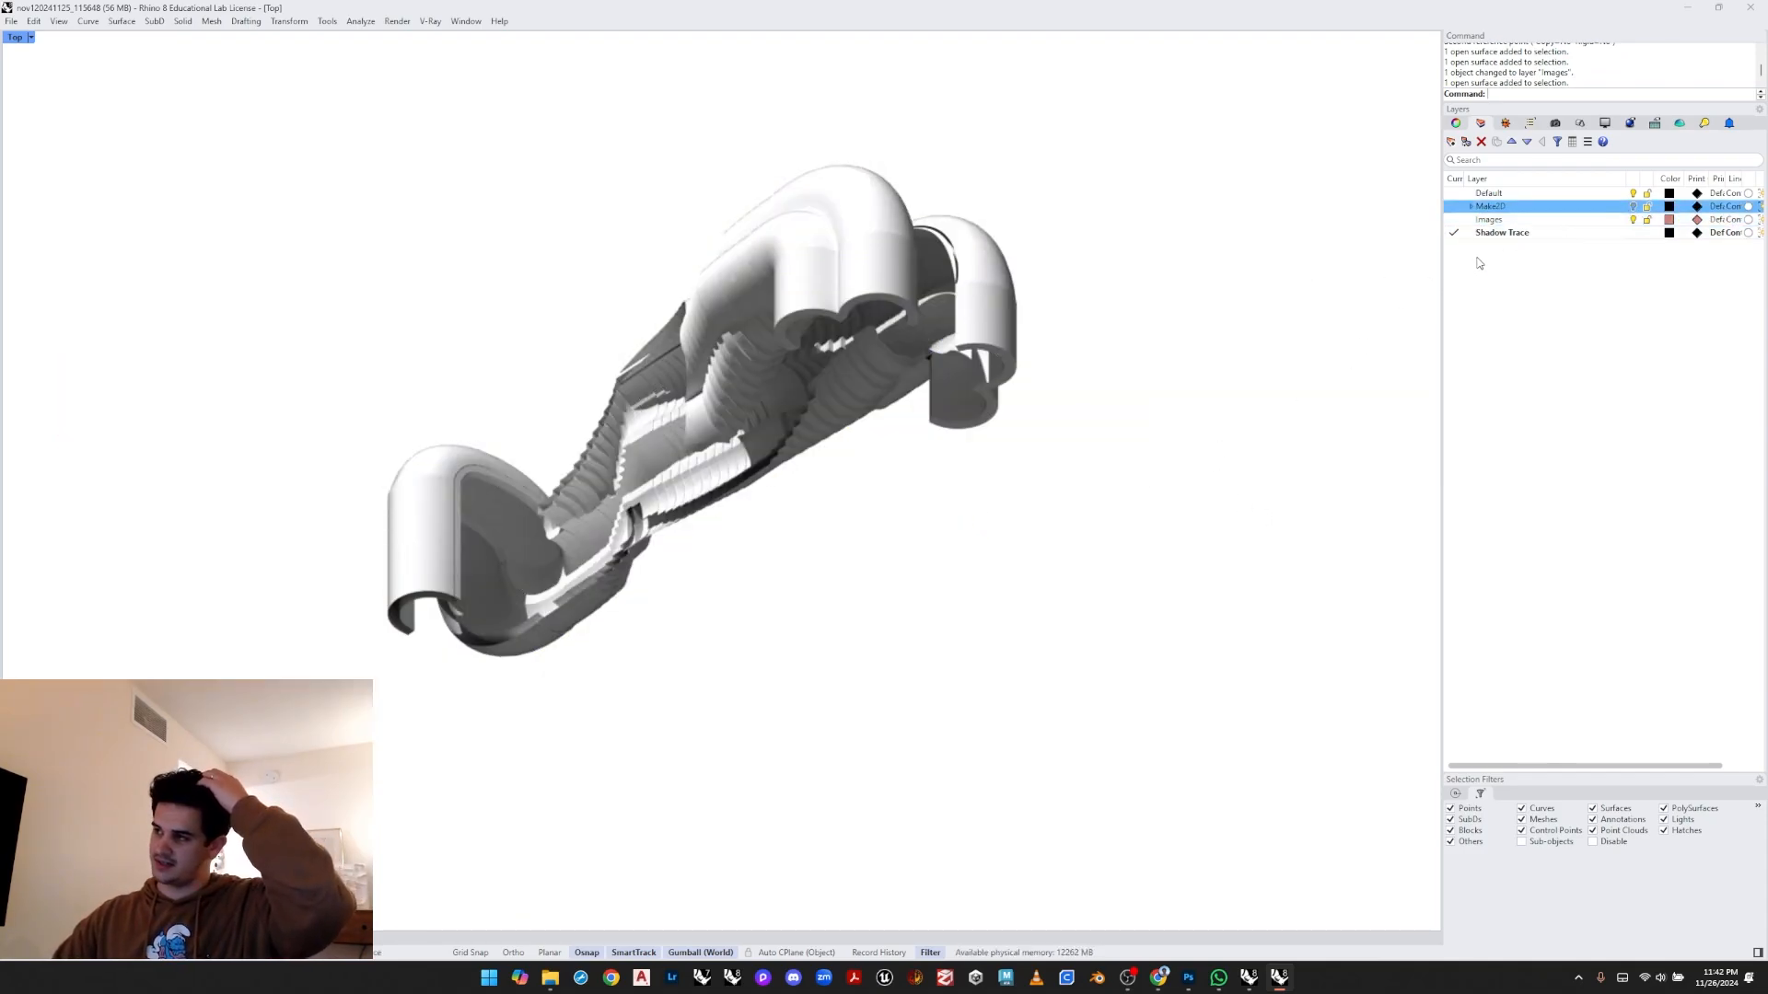
- Trace a vertical interpolated curve along the inner edge of the manifold's left bend with ortho on
{"action": "middle_click", "coordinate": [886, 425]}
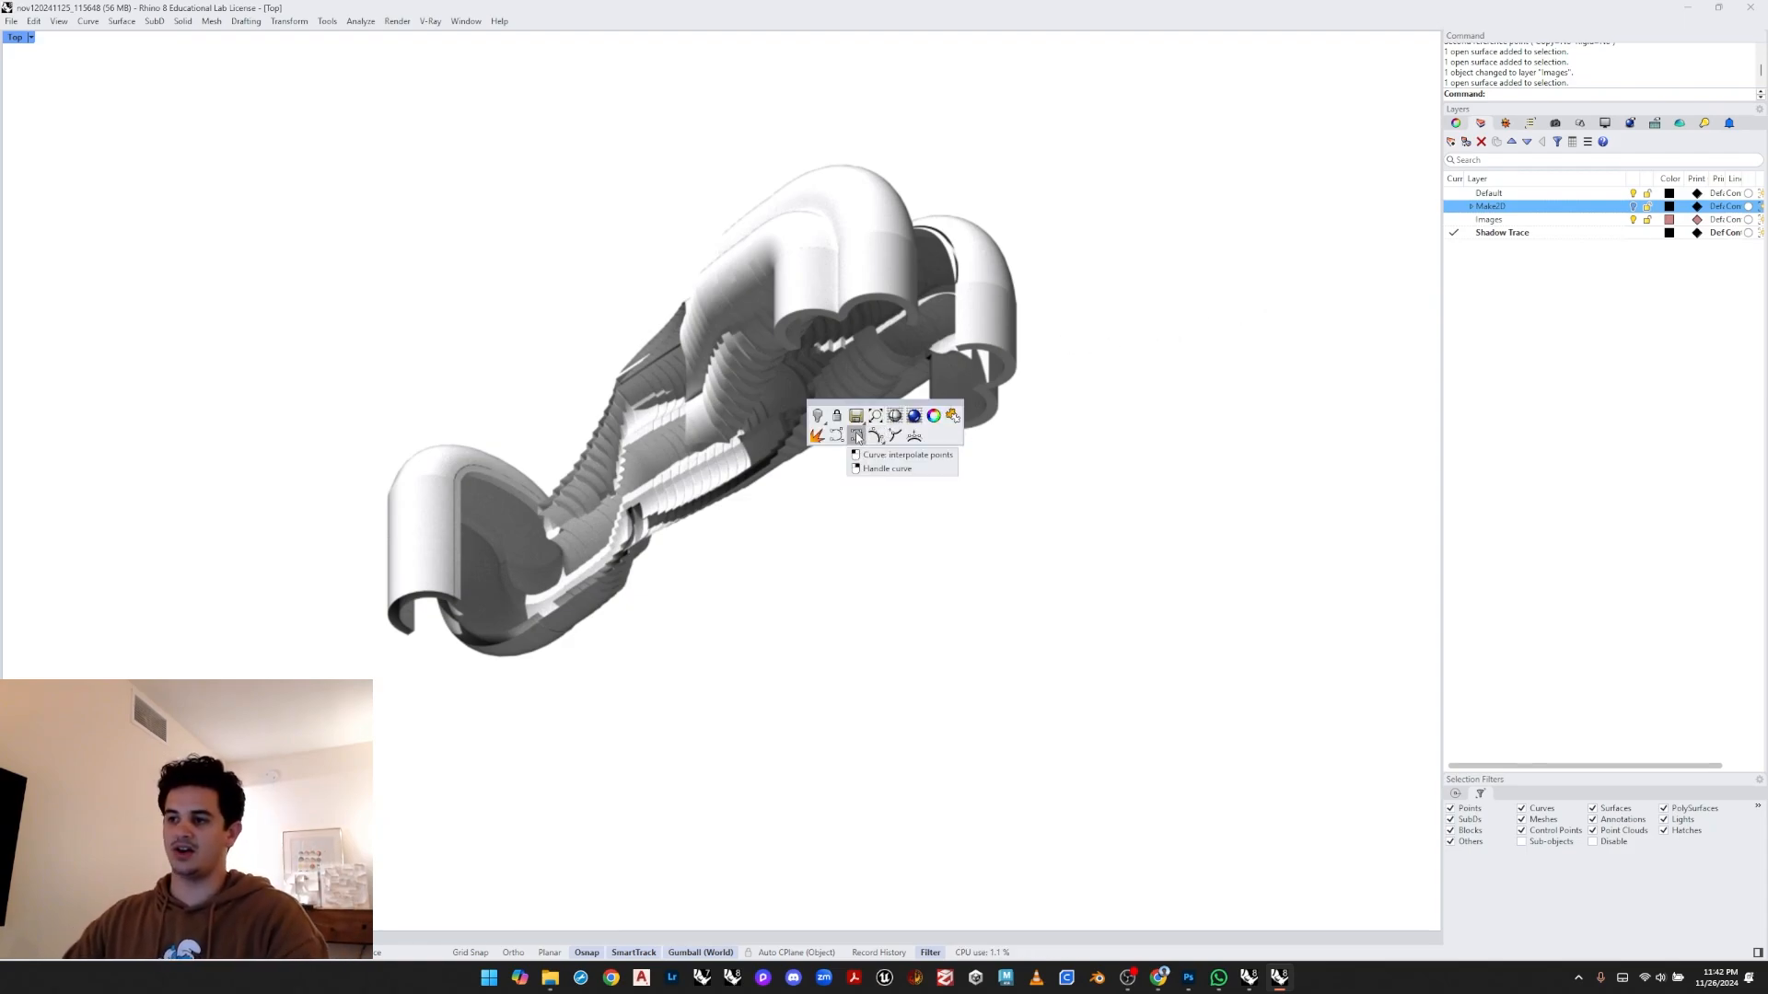
{"action": "left_click", "coordinate": [874, 436]}
{"action": "scroll", "coordinate": [553, 534], "scroll_direction": "up", "scroll_amount": 6}
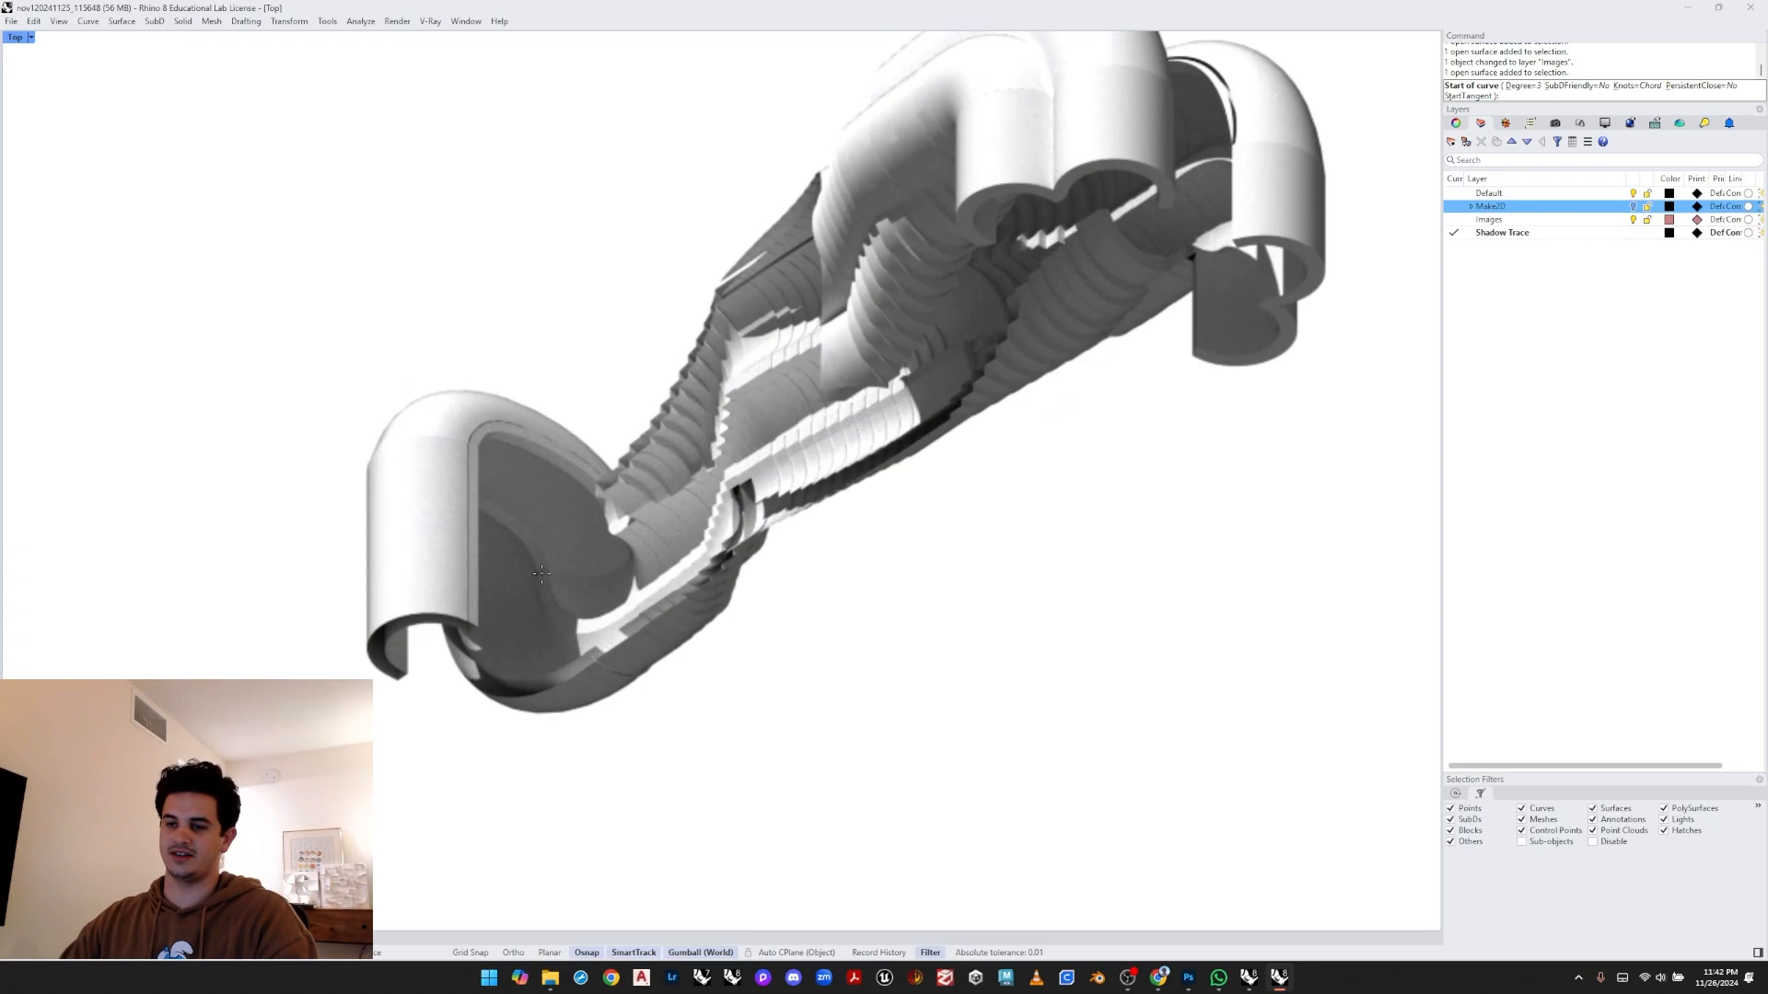
{"action": "scroll", "coordinate": [493, 544], "scroll_direction": "up", "scroll_amount": 5}
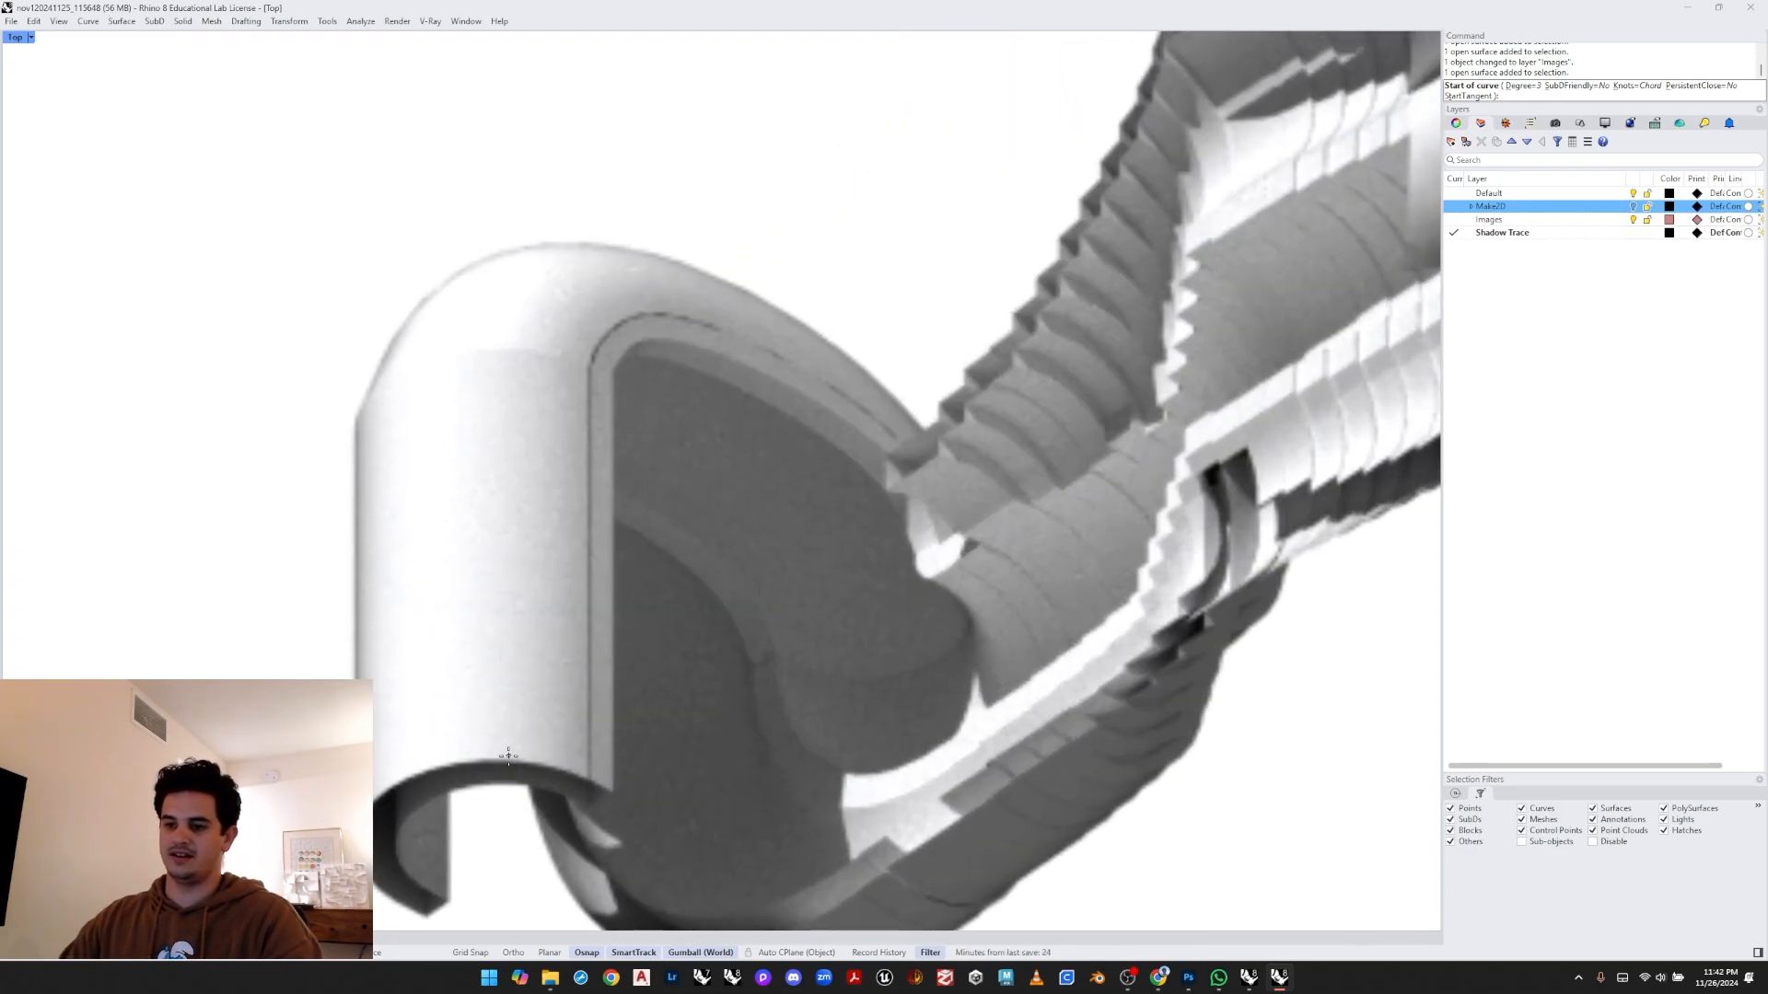
{"action": "left_click", "coordinate": [508, 756]}
{"action": "key", "text": "F8"}
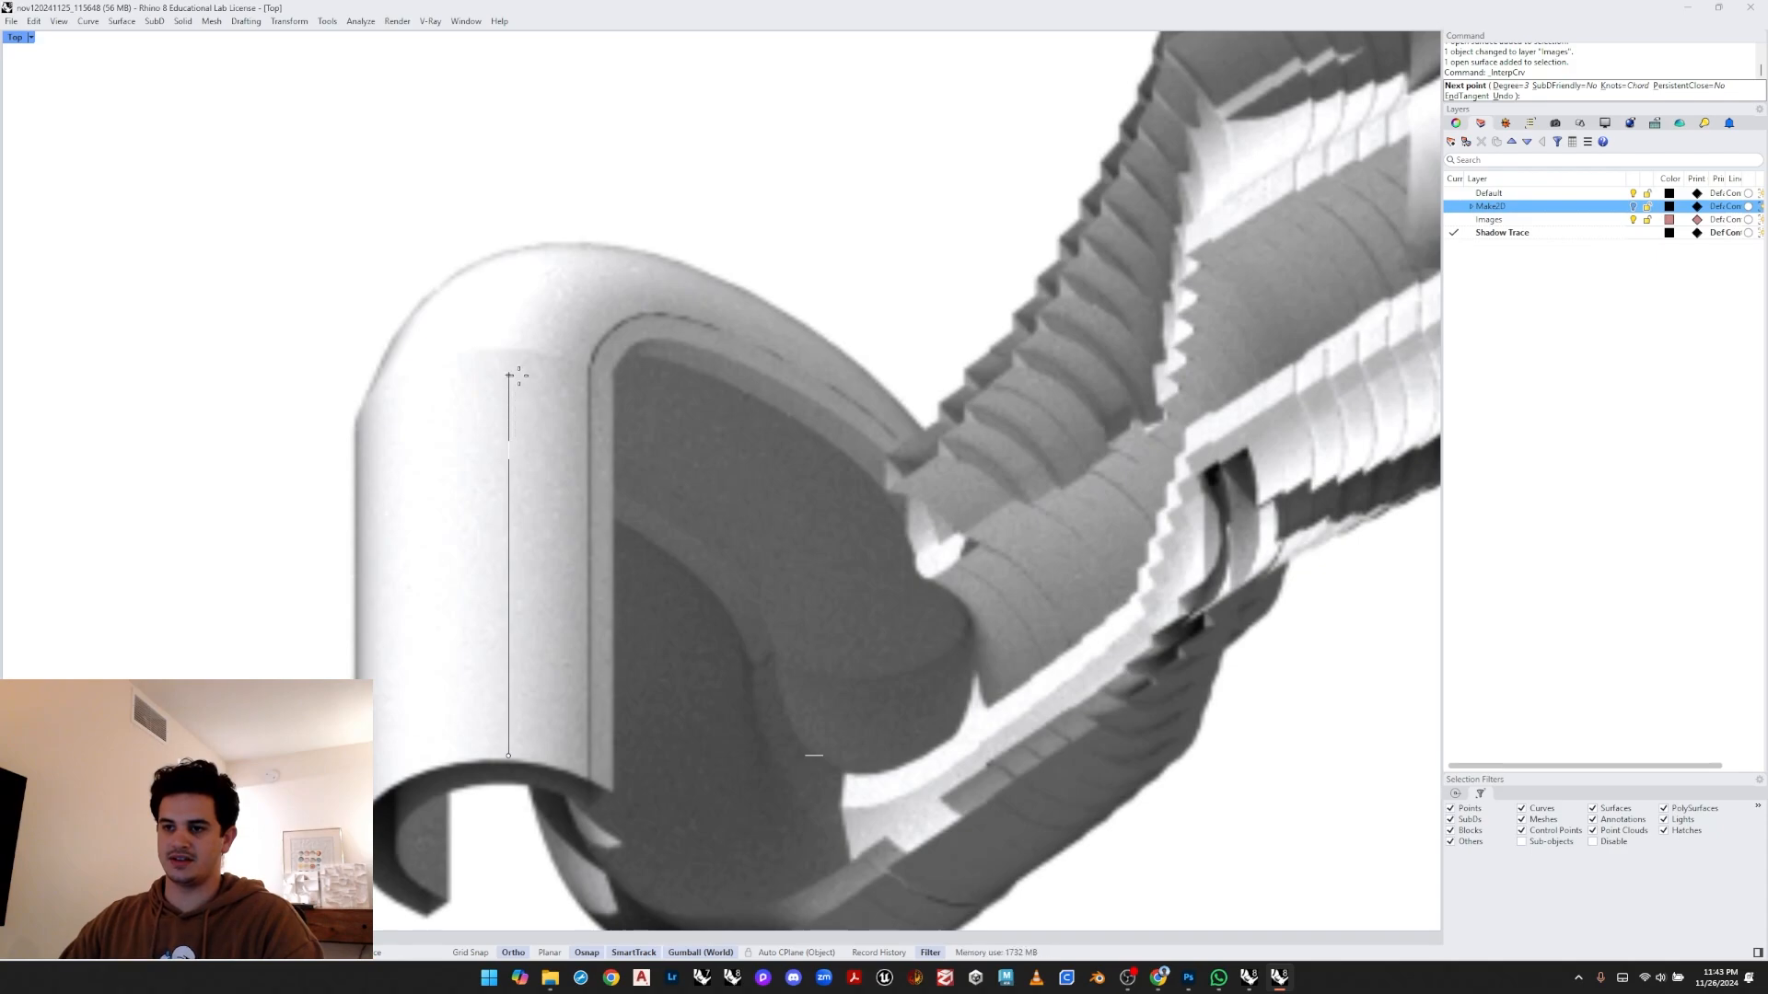
{"action": "key", "text": "Escape"}
{"action": "key", "text": "space"}
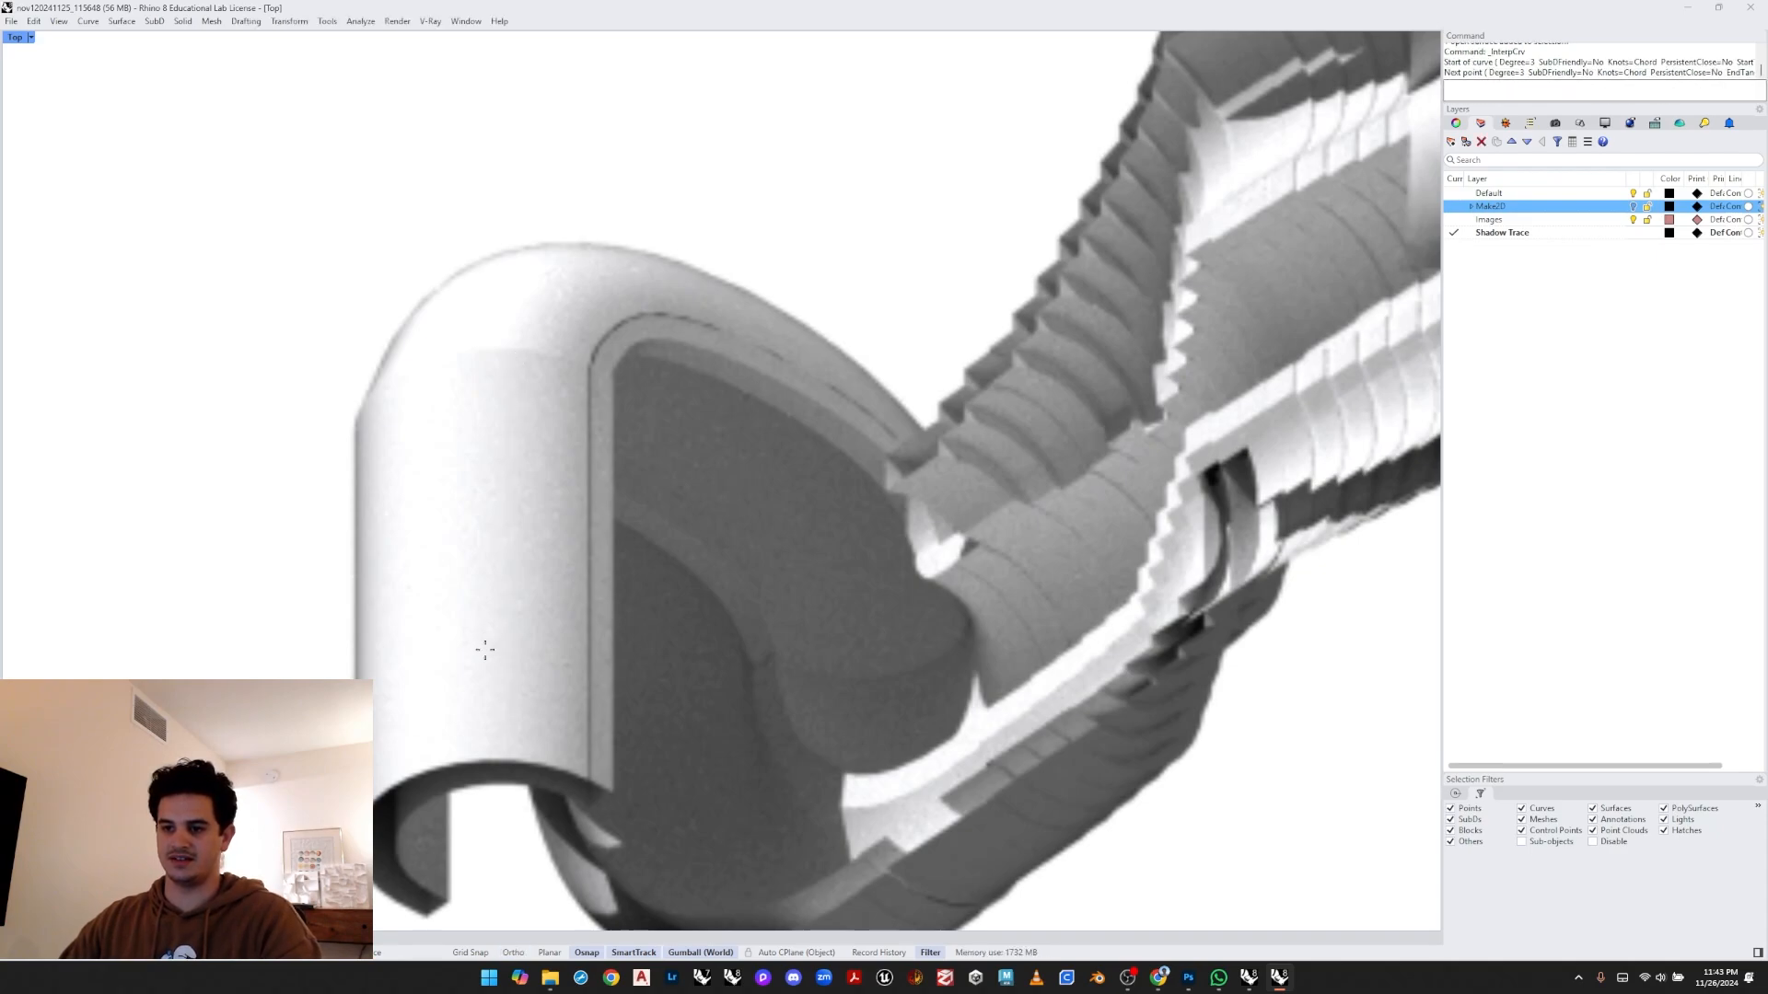
{"action": "left_click", "coordinate": [469, 756]}
{"action": "key", "text": "F8"}
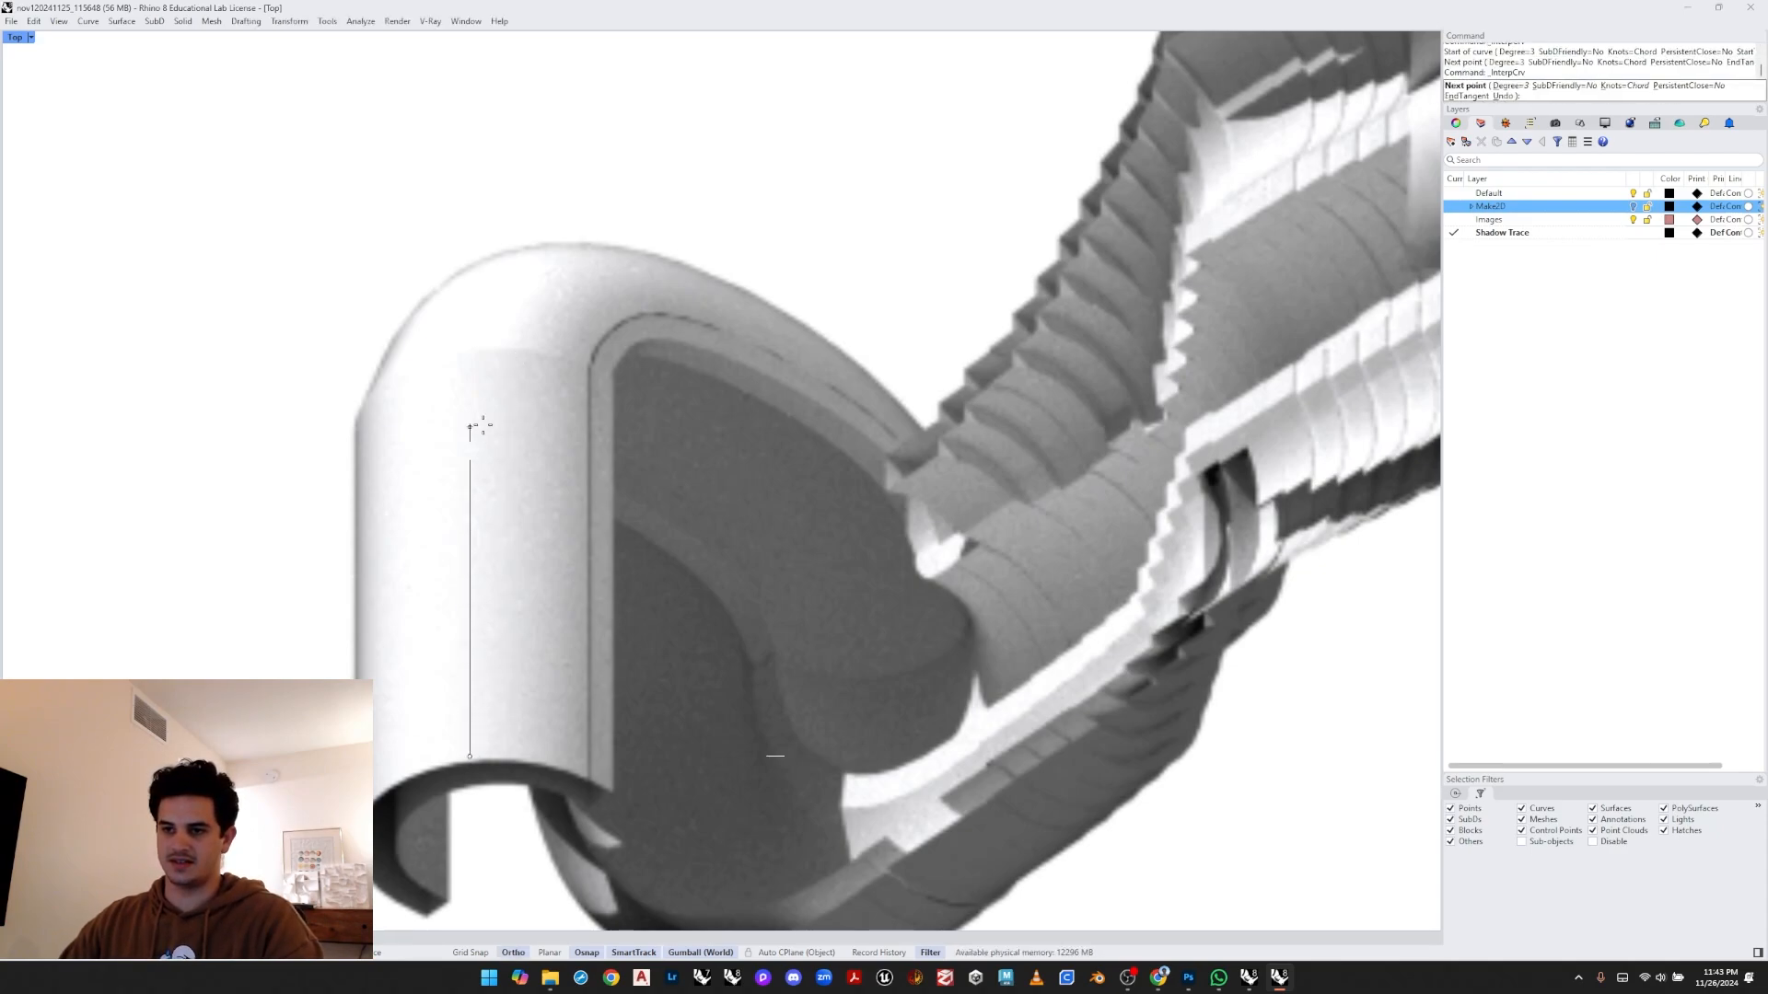
{"action": "left_click", "coordinate": [470, 354]}
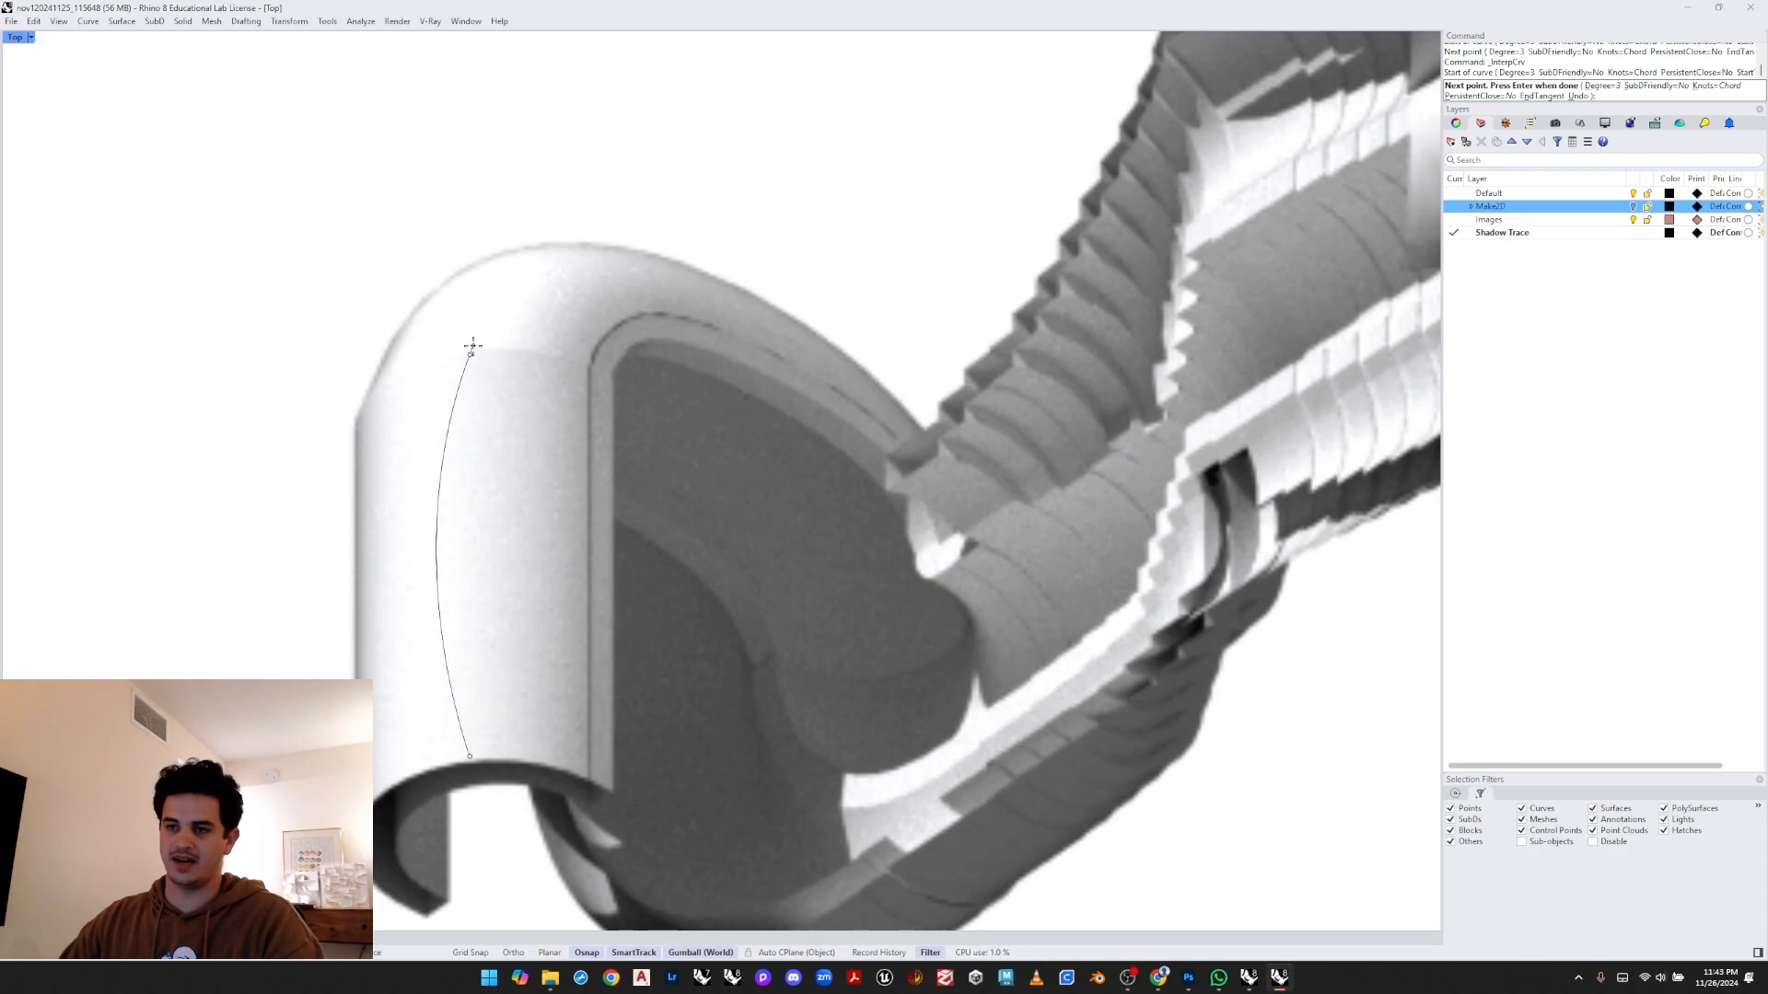
{"action": "key", "text": "Return"}
- Try to continue tracing around the top of the bend, then undo the traced line
{"action": "key", "text": "space"}
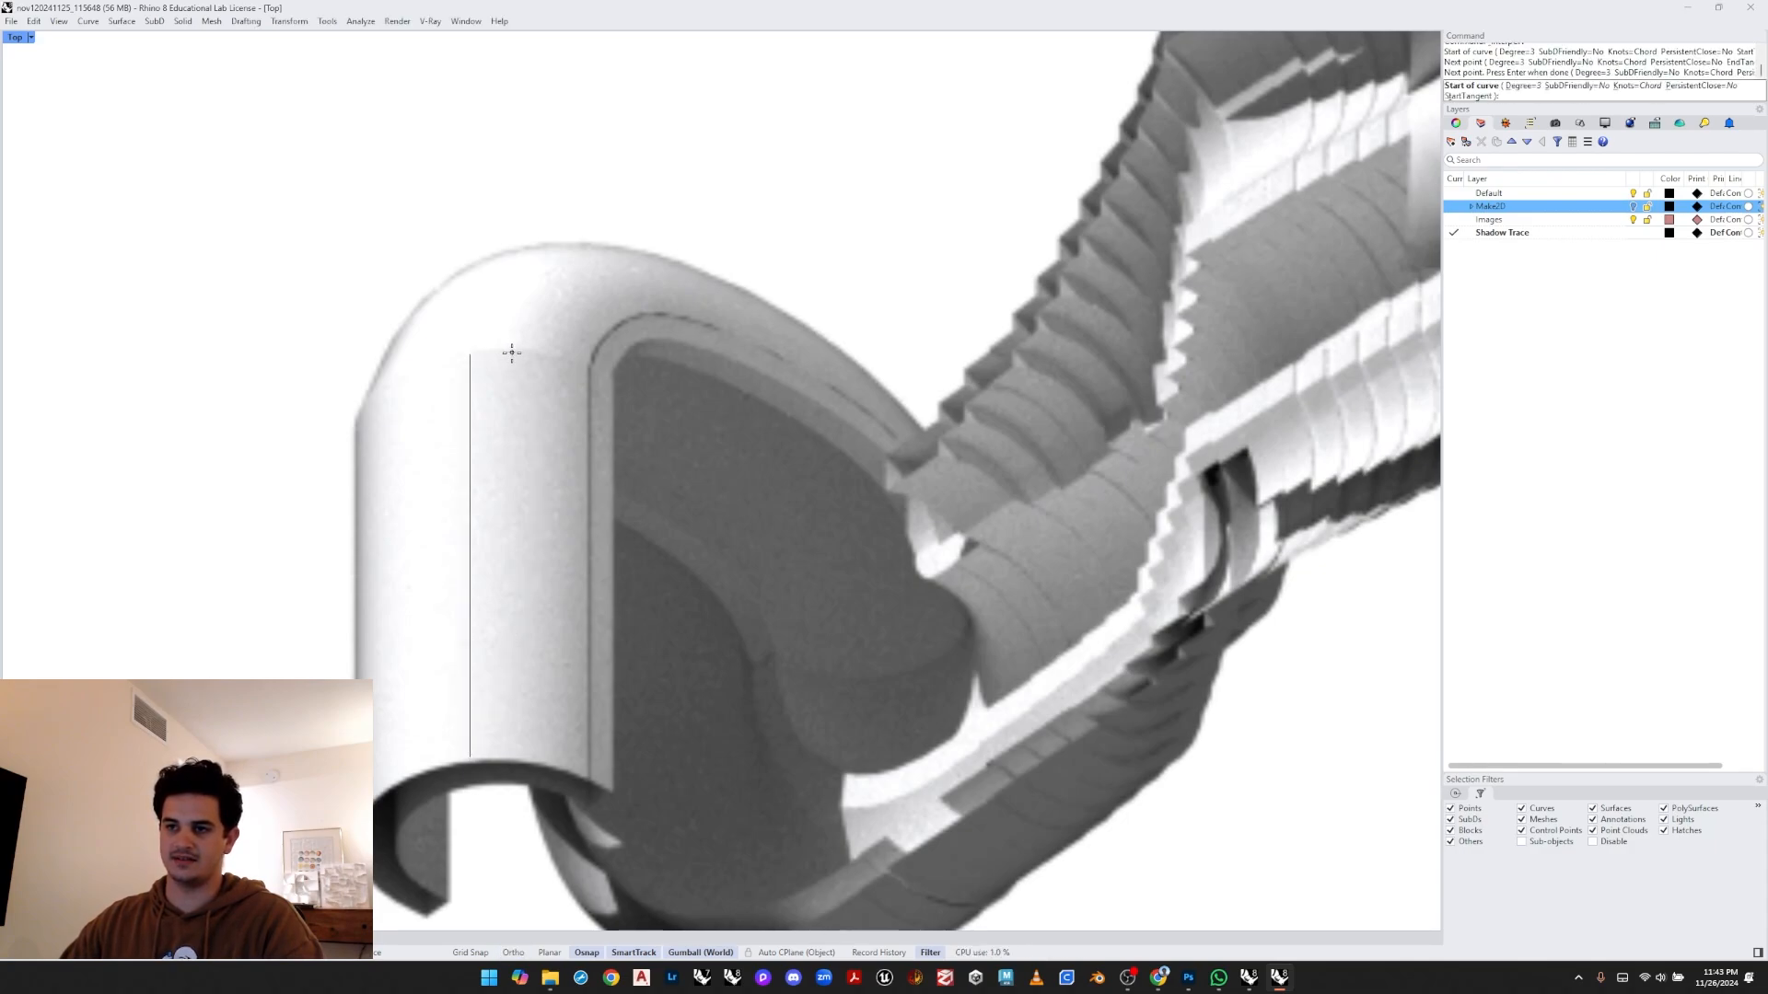
{"action": "left_click", "coordinate": [510, 350]}
{"action": "key", "text": "Escape"}
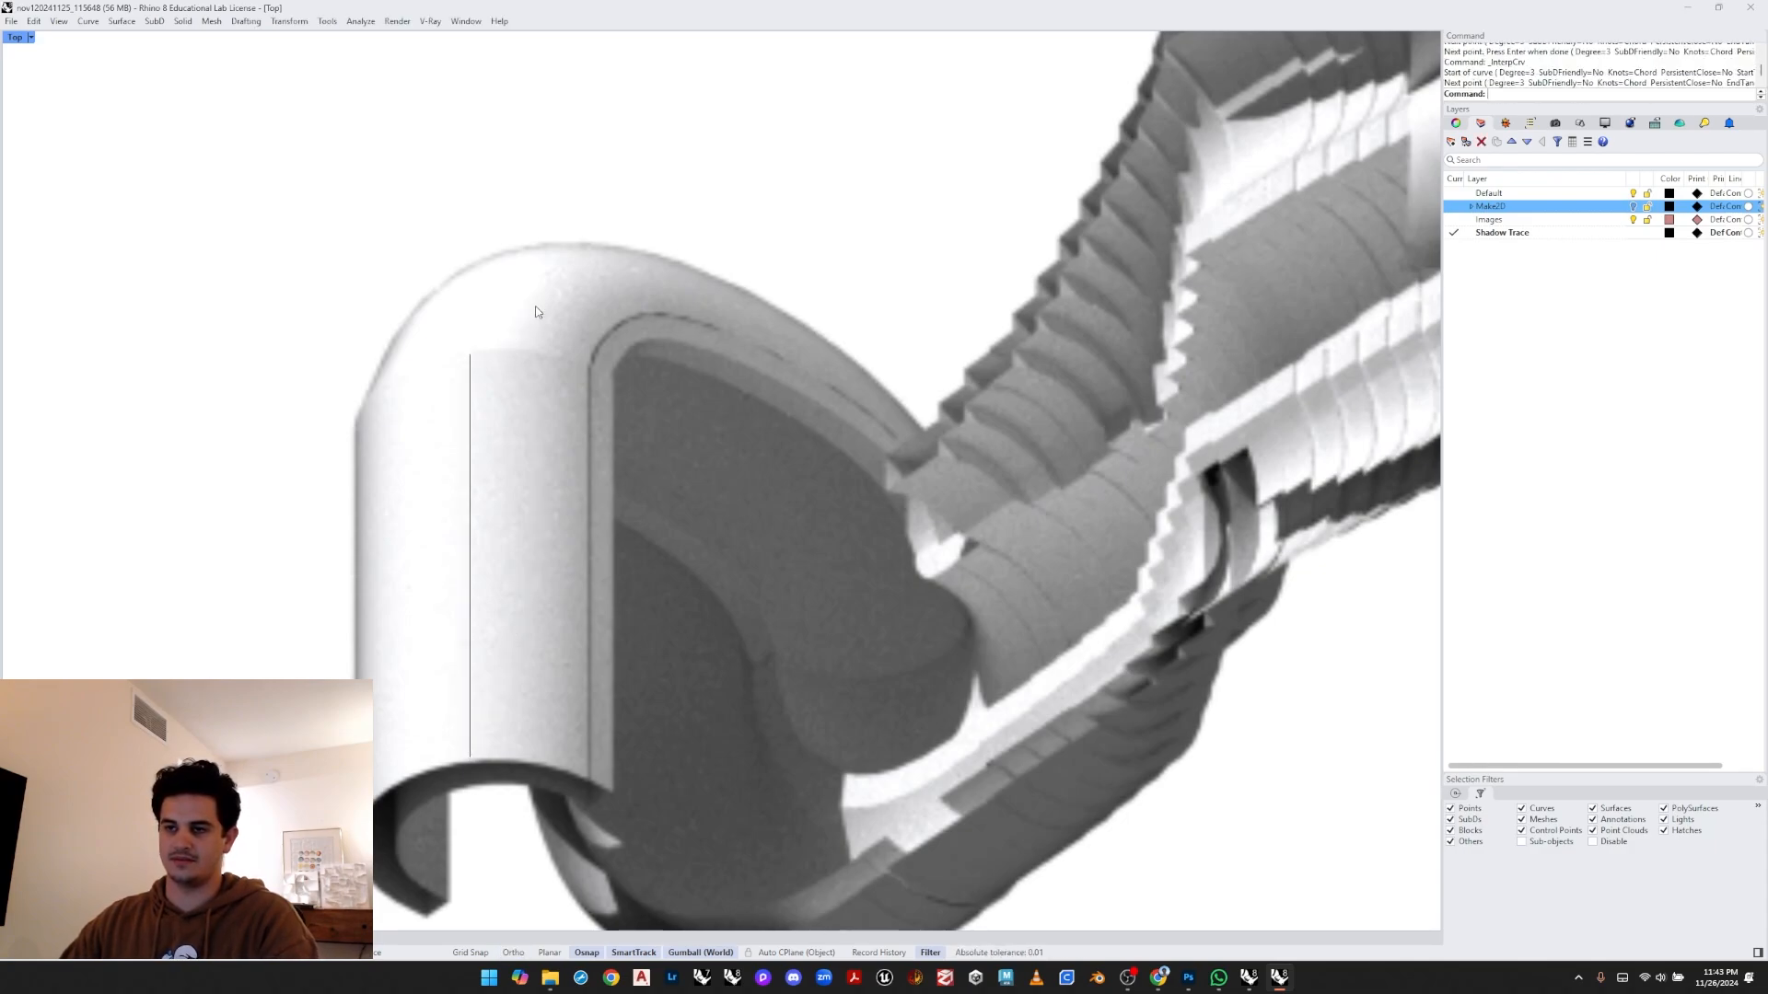
{"action": "key", "text": "space"}
{"action": "left_click", "coordinate": [469, 354]}
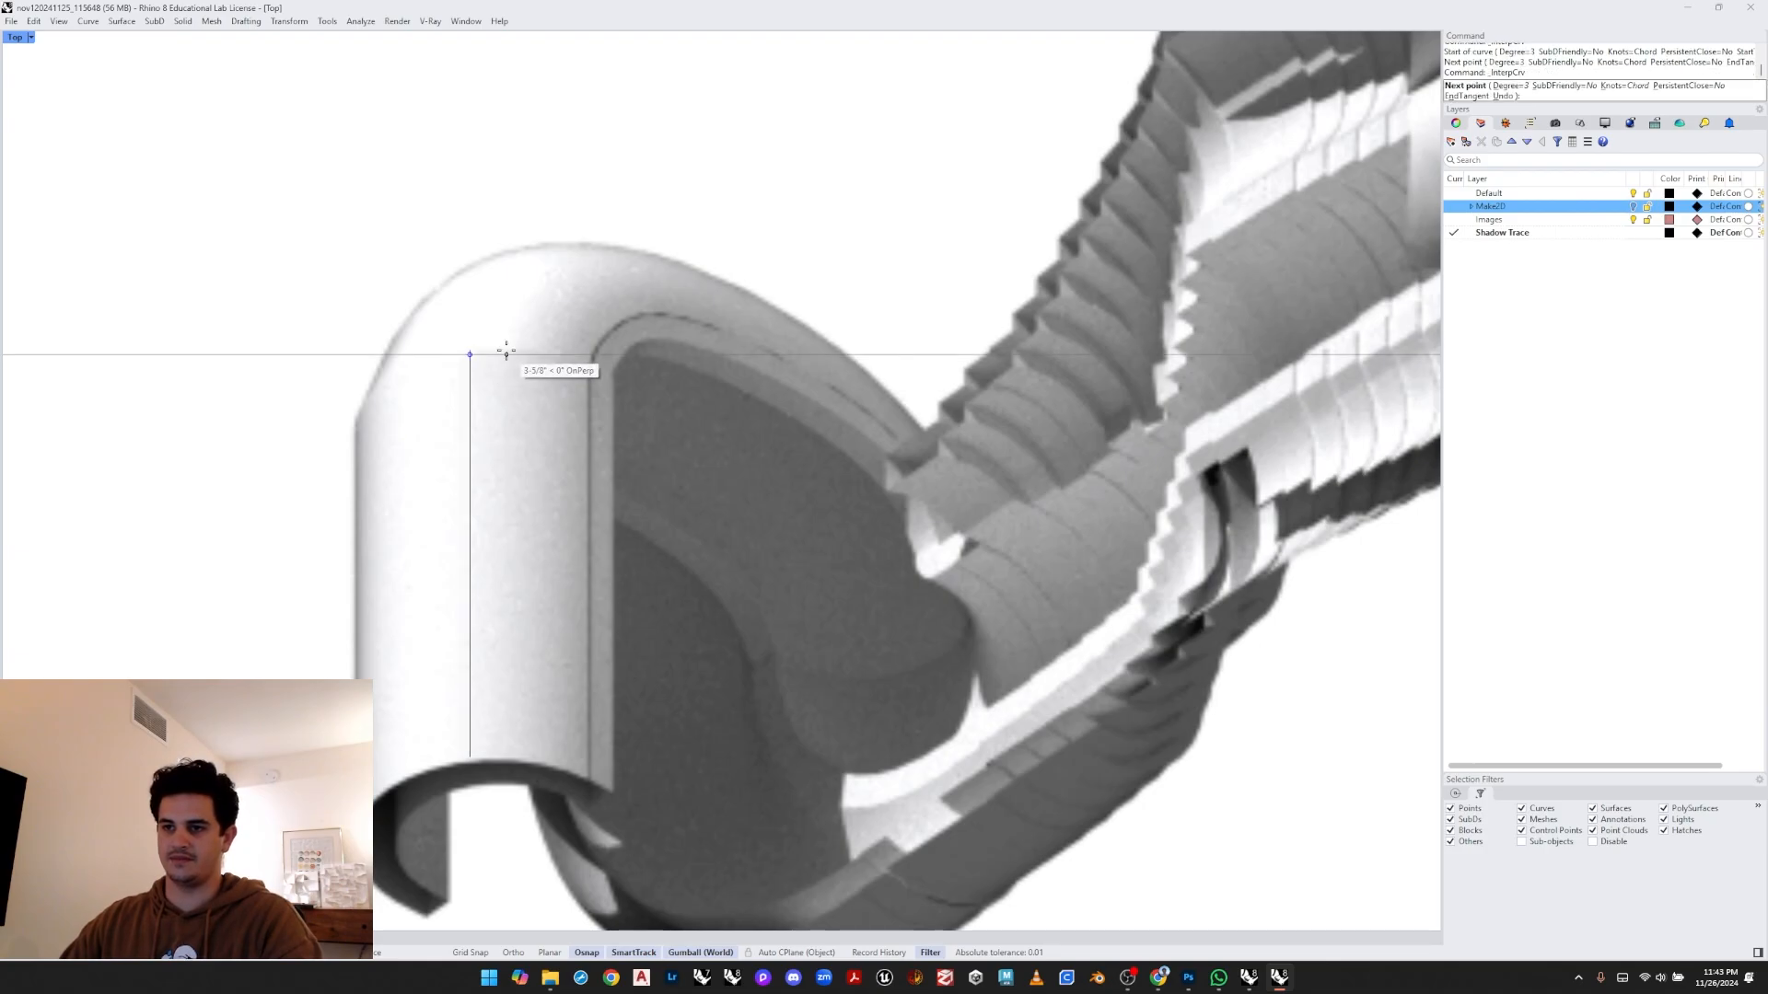
{"action": "scroll", "coordinate": [507, 350], "scroll_direction": "up", "scroll_amount": 2}
{"action": "scroll", "coordinate": [507, 350], "scroll_direction": "up", "scroll_amount": 2}
{"action": "left_click", "coordinate": [484, 348]}
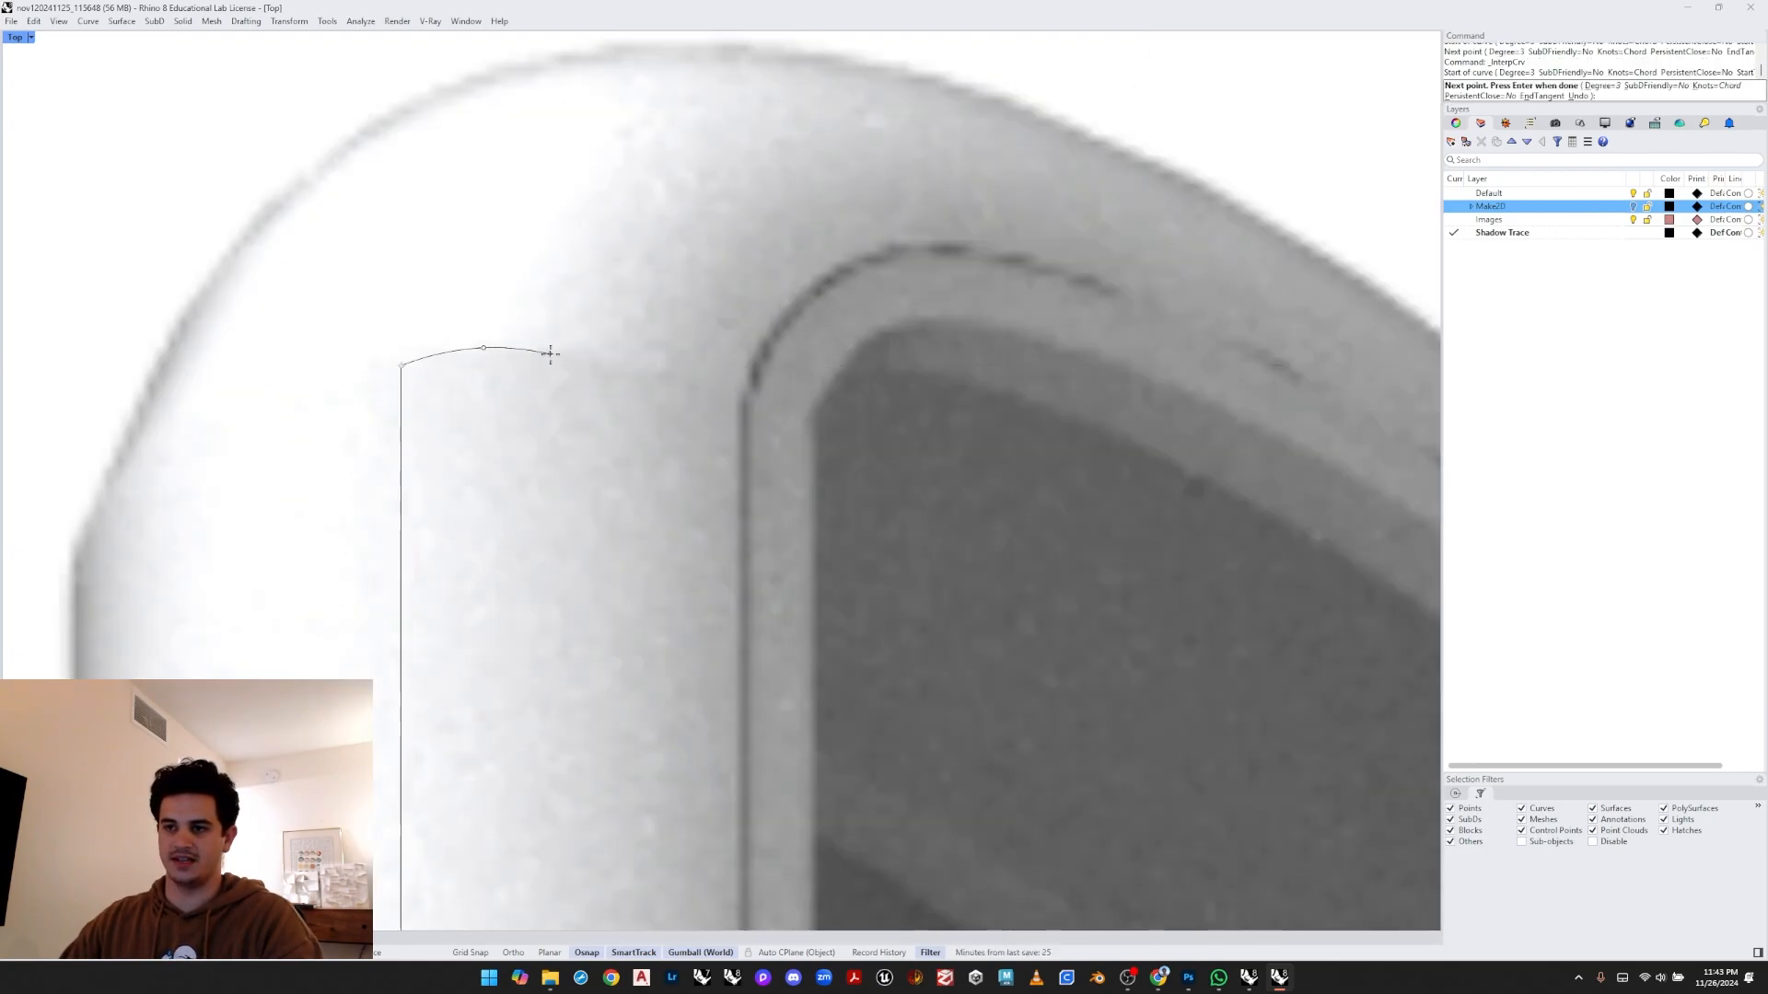
{"action": "left_click", "coordinate": [555, 368]}
{"action": "key", "text": "Escape"}
{"action": "scroll", "coordinate": [591, 357], "scroll_direction": "down", "scroll_amount": 8}
{"action": "key", "text": "ctrl+z"}
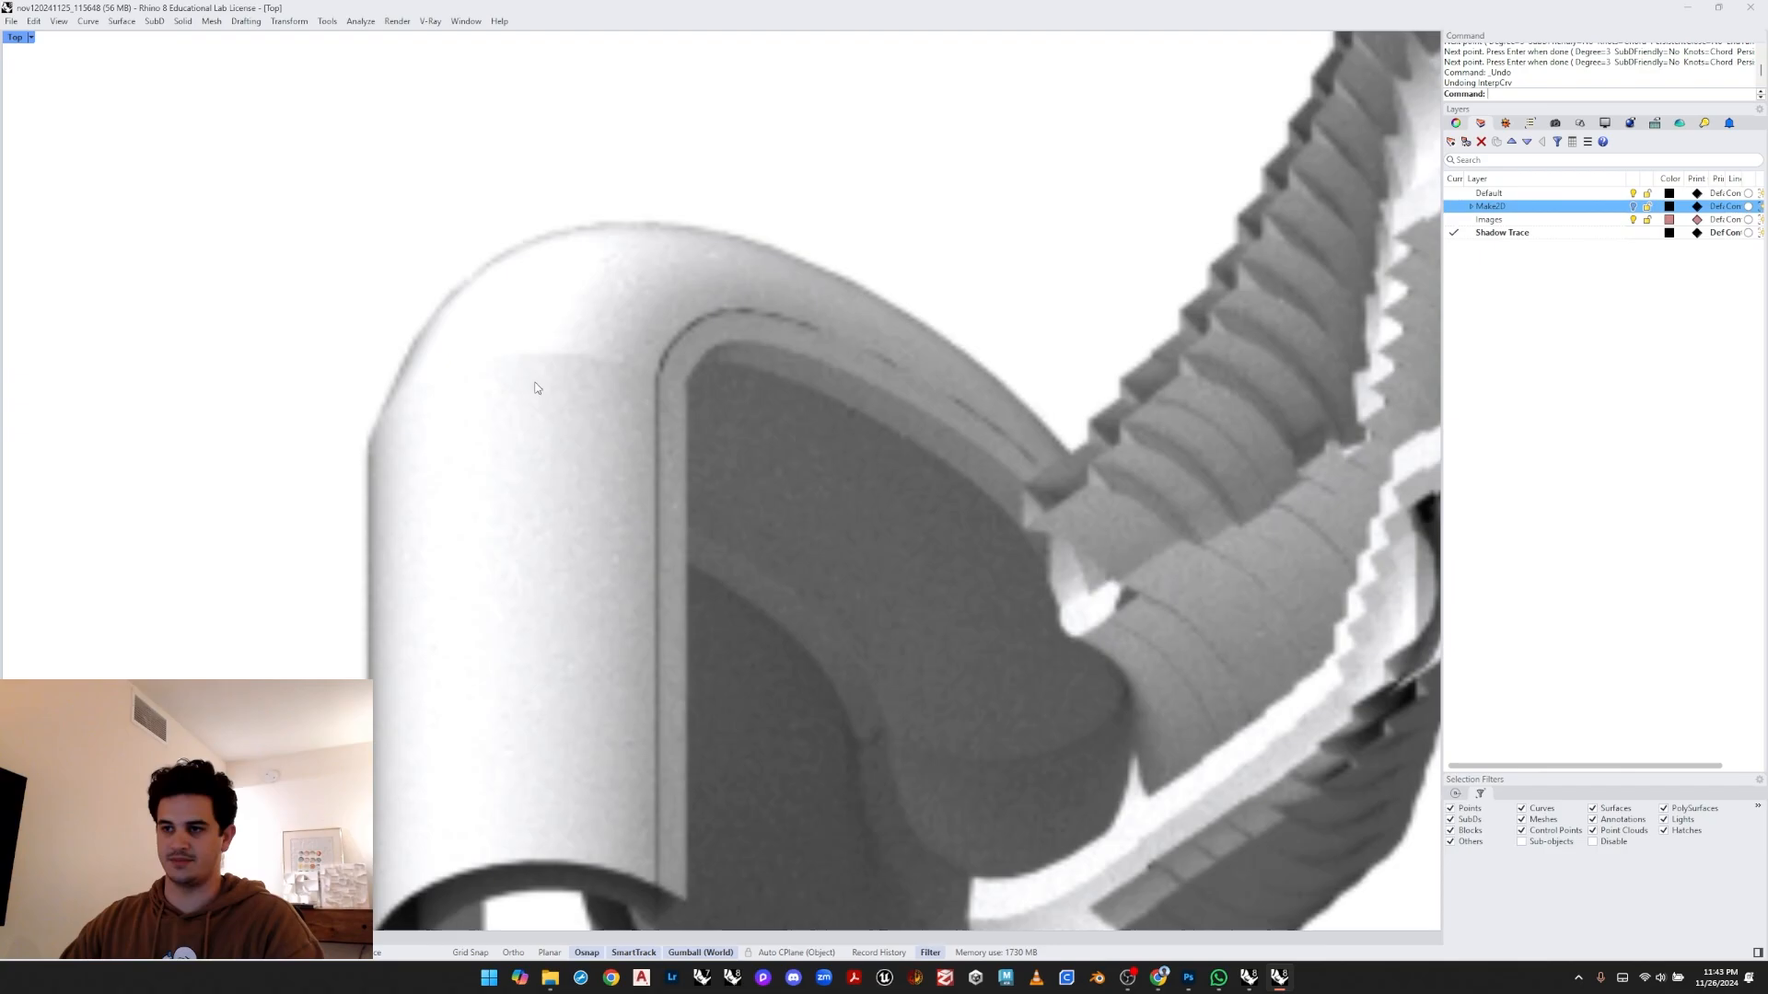
{"action": "scroll", "coordinate": [544, 433], "scroll_direction": "down", "scroll_amount": 5}
{"action": "scroll", "coordinate": [541, 406], "scroll_direction": "up", "scroll_amount": 5}
{"action": "key", "text": "Return"}
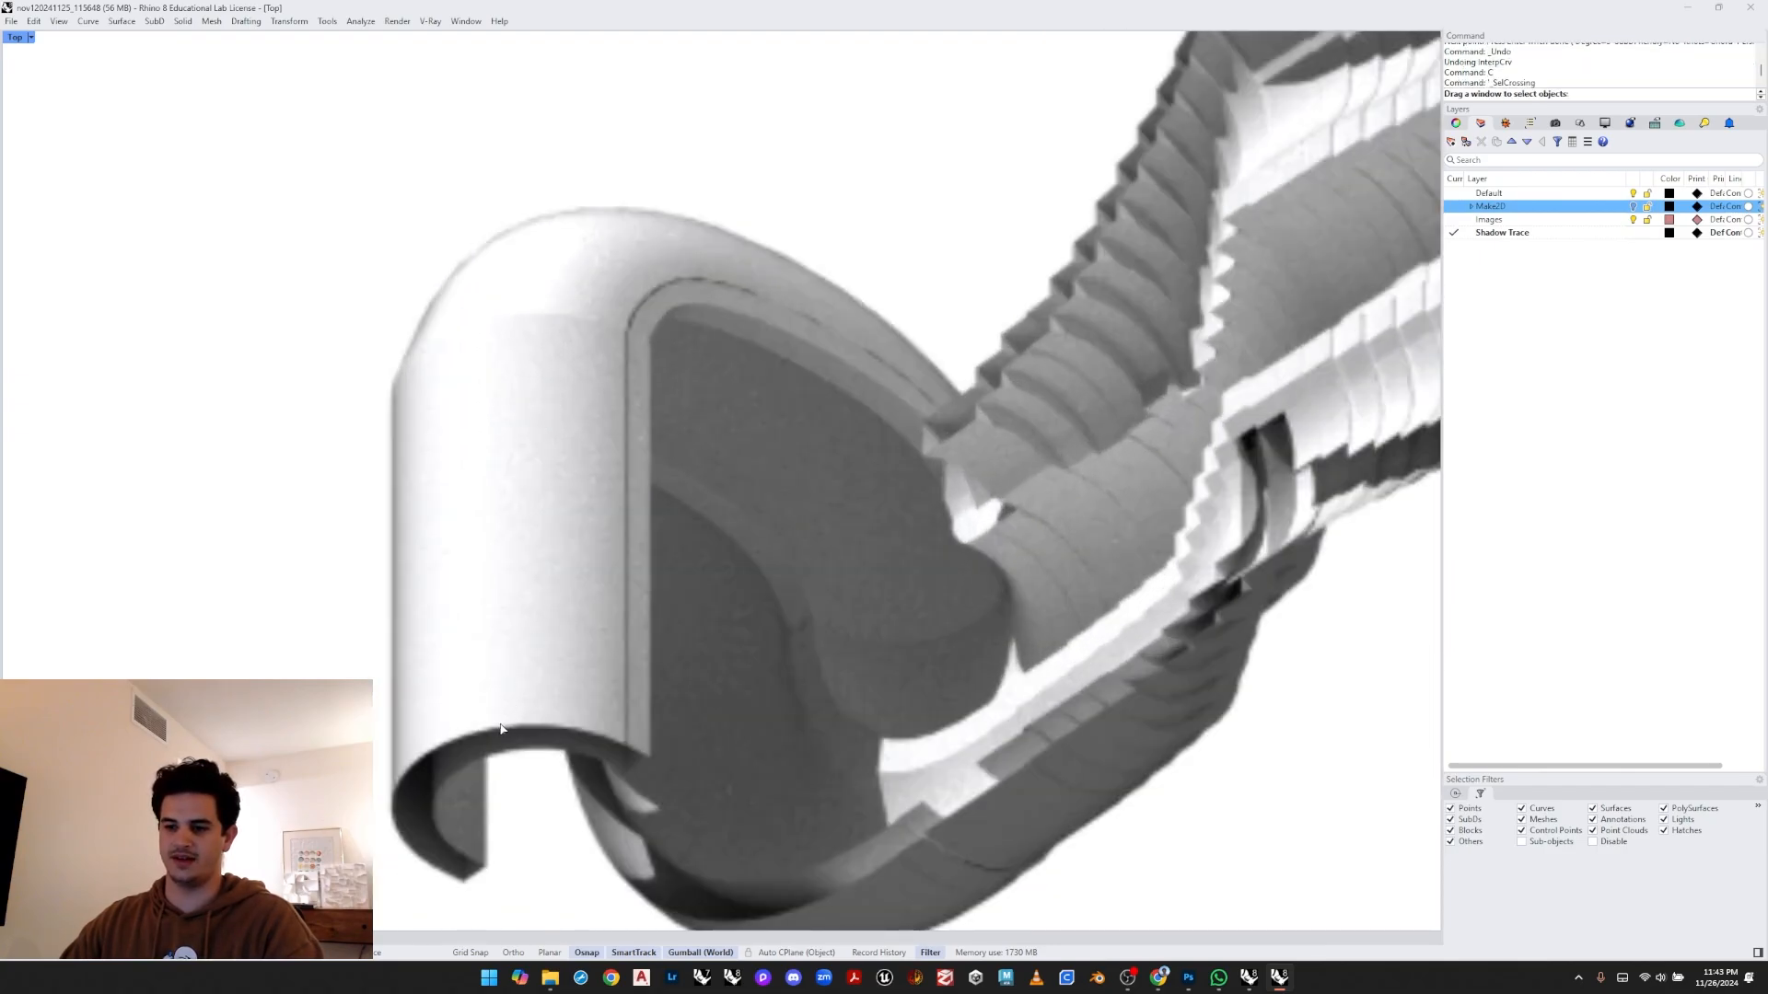
{"action": "key", "text": "Escape"}
{"action": "middle_click", "coordinate": [565, 646]}
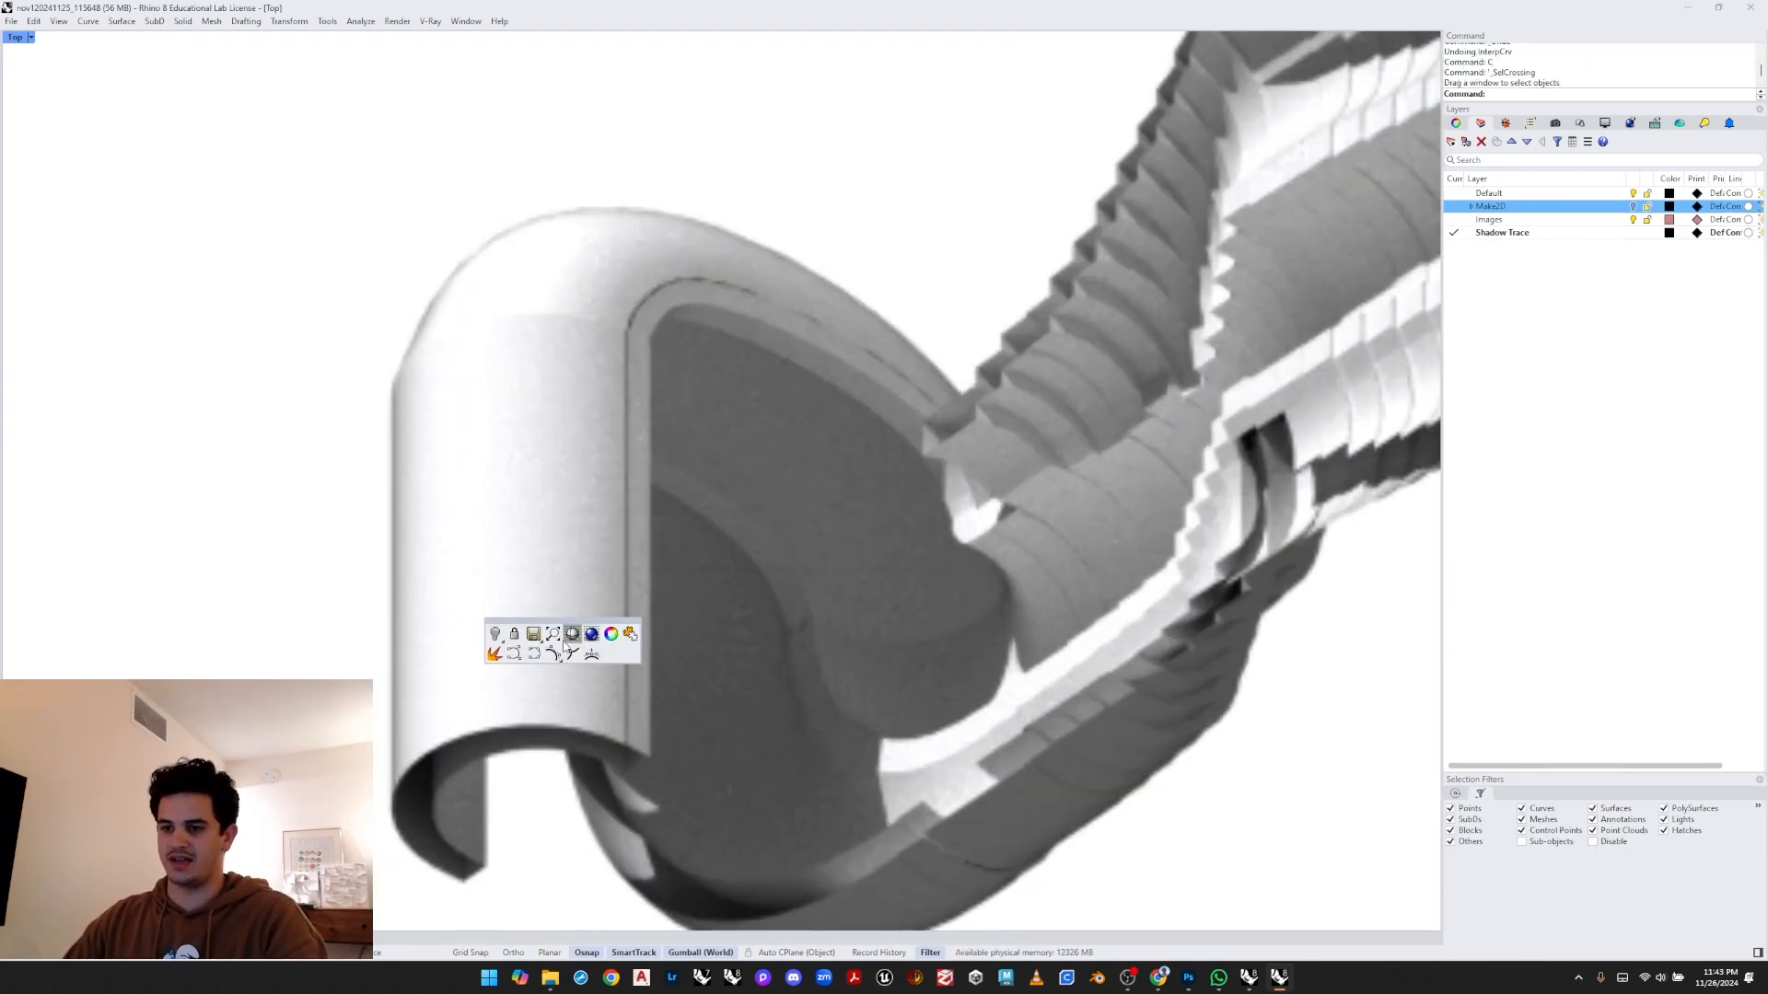
{"action": "left_click", "coordinate": [527, 654]}
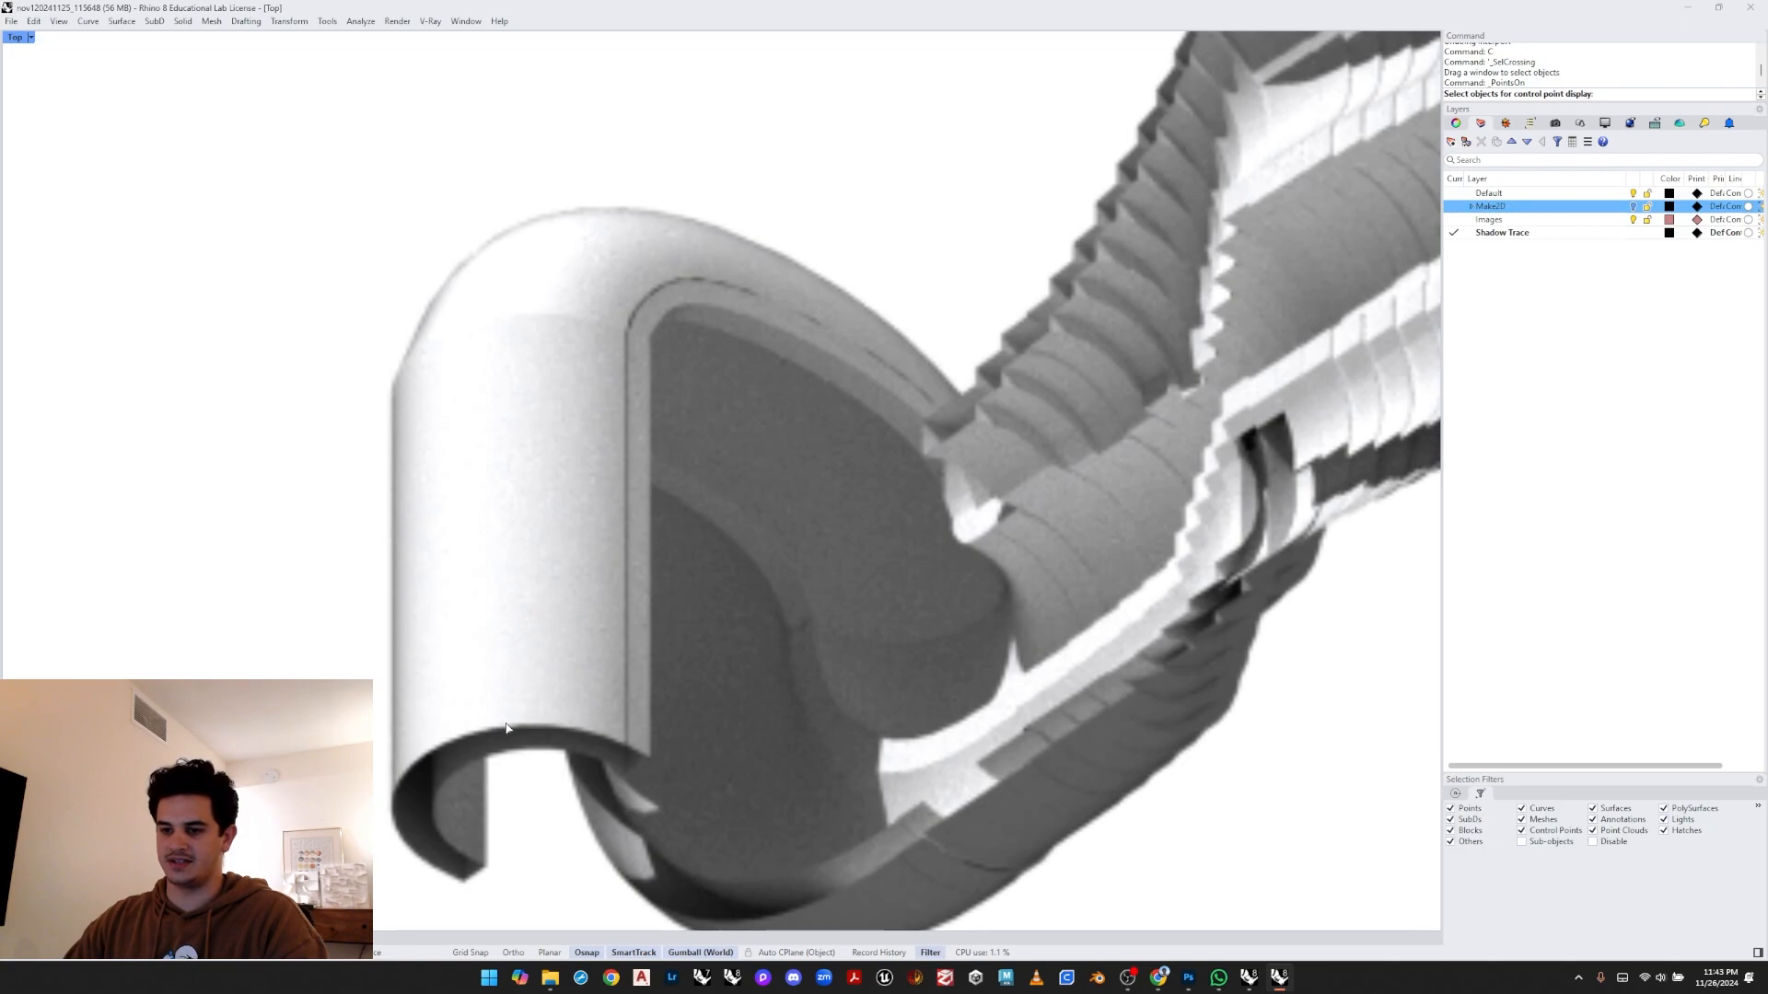
{"action": "middle_click", "coordinate": [532, 706]}
{"action": "left_click", "coordinate": [520, 697]}
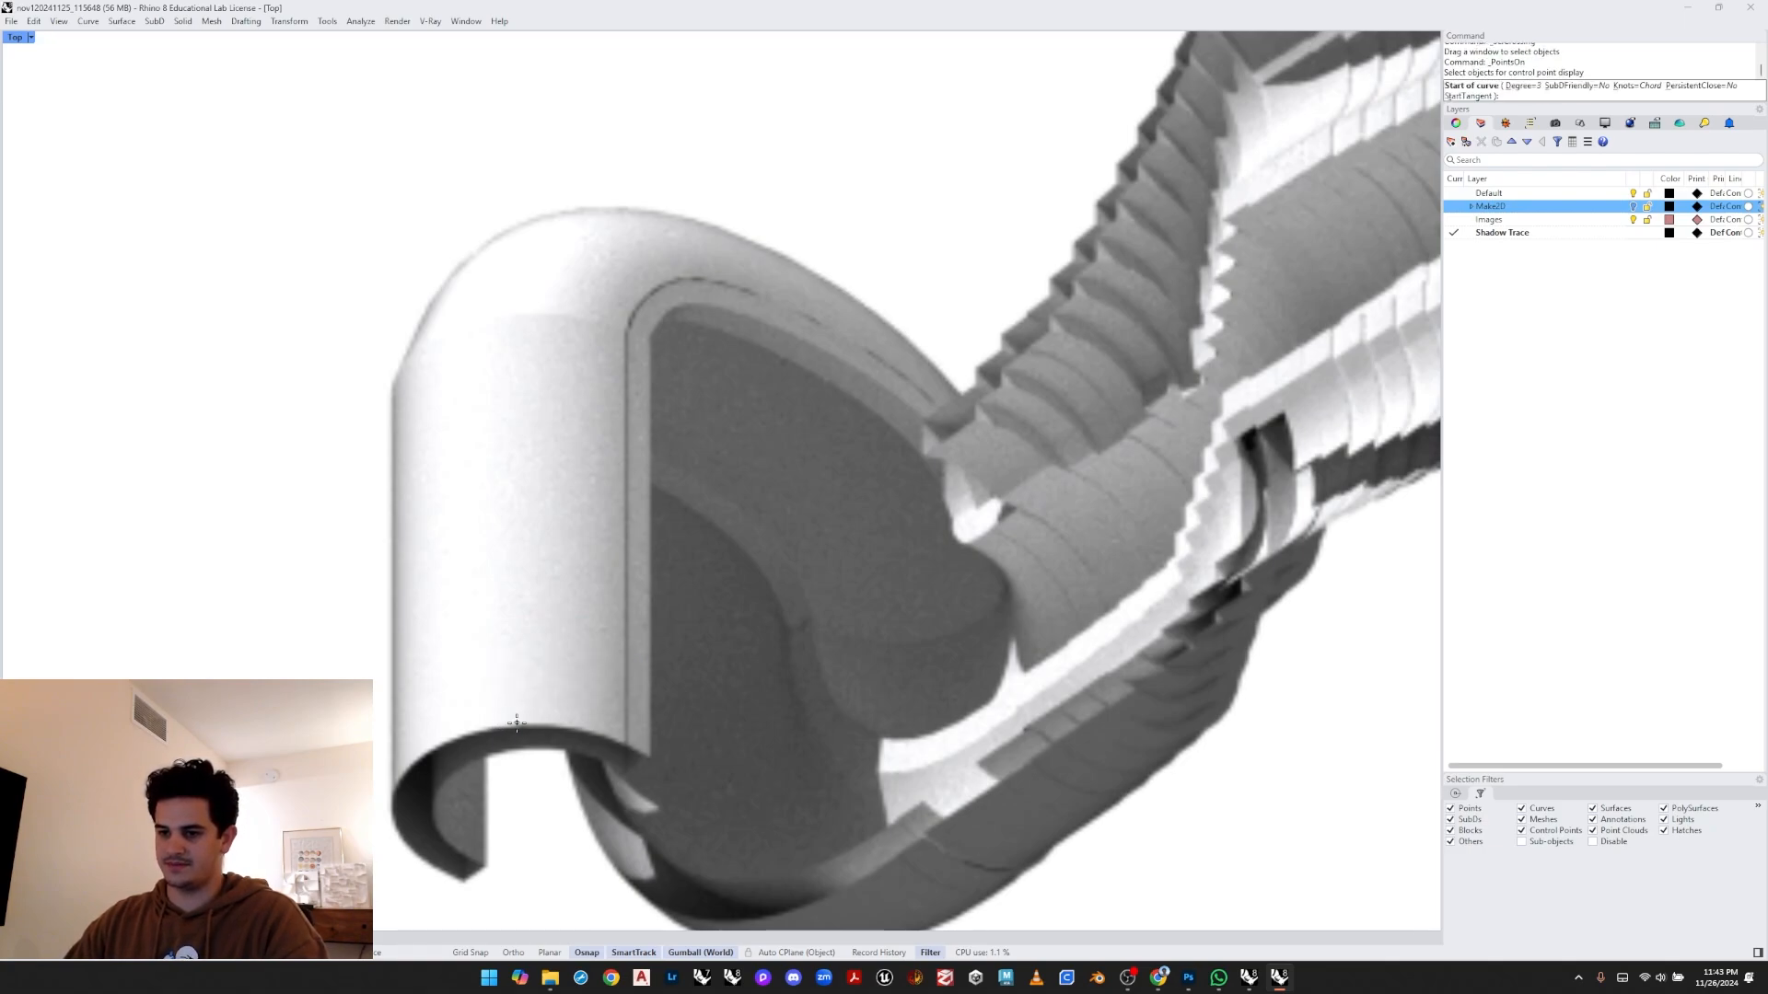
{"action": "left_click", "coordinate": [516, 726]}
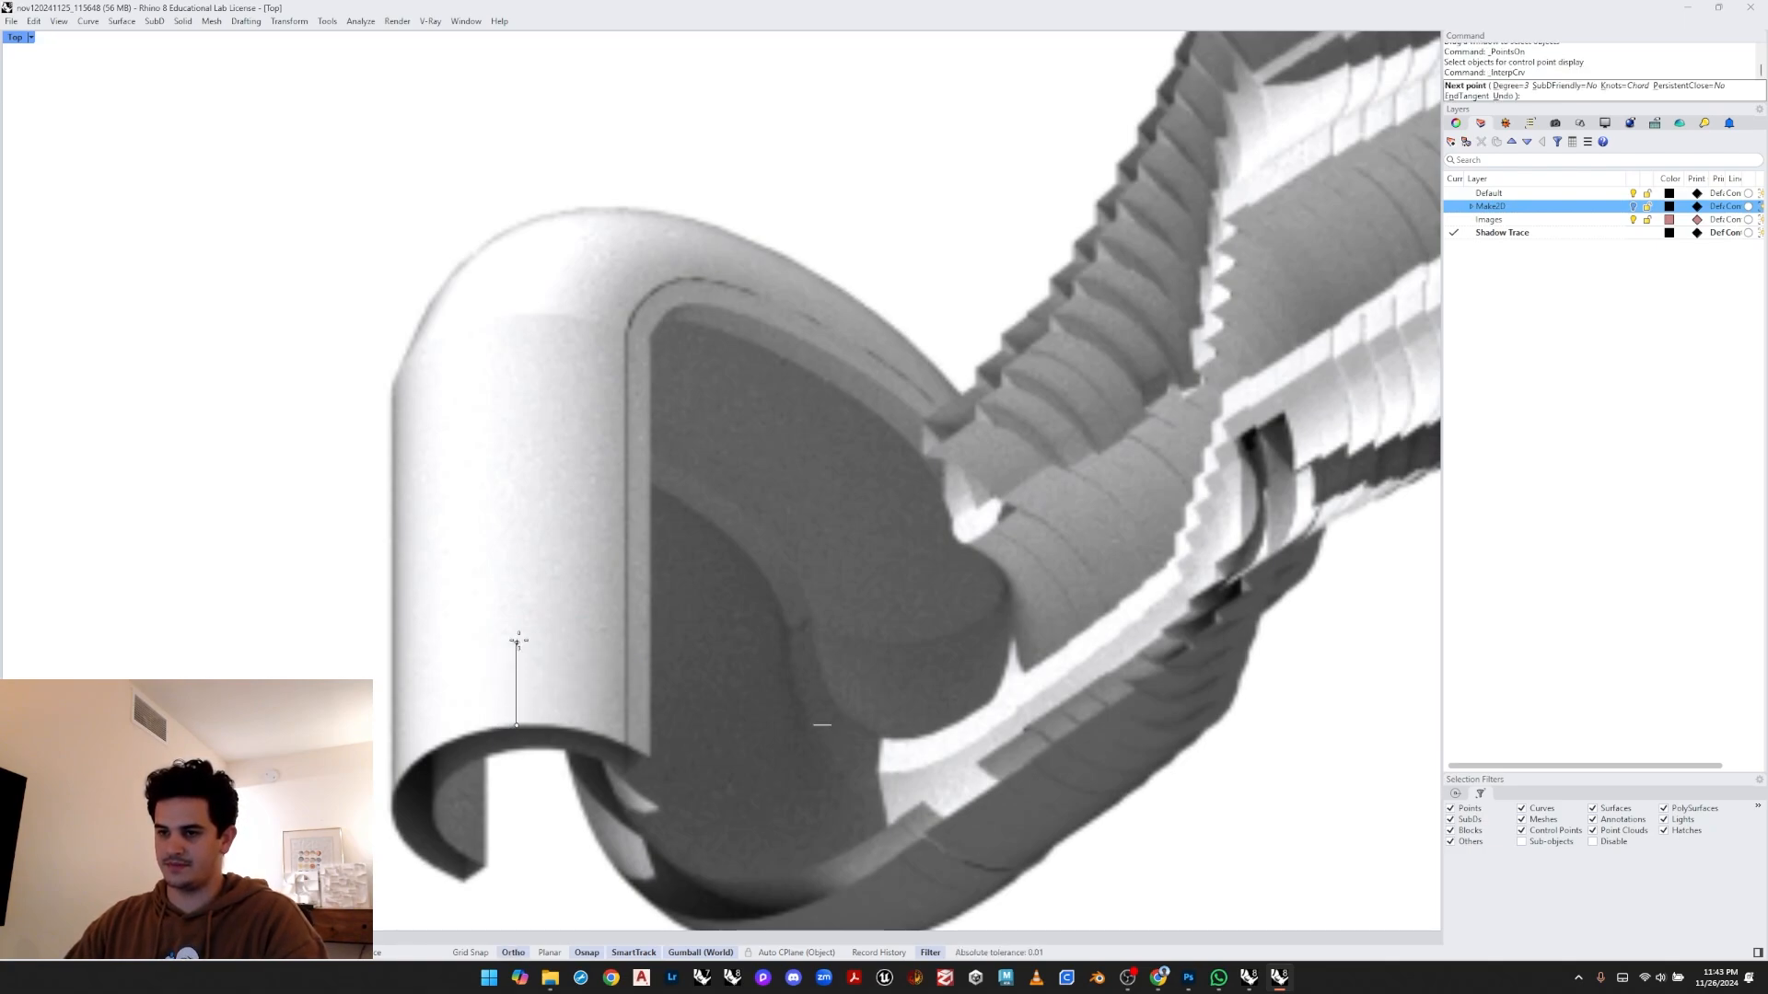
{"action": "left_click", "coordinate": [516, 332]}
{"action": "scroll", "coordinate": [516, 326], "scroll_direction": "up", "scroll_amount": 2}
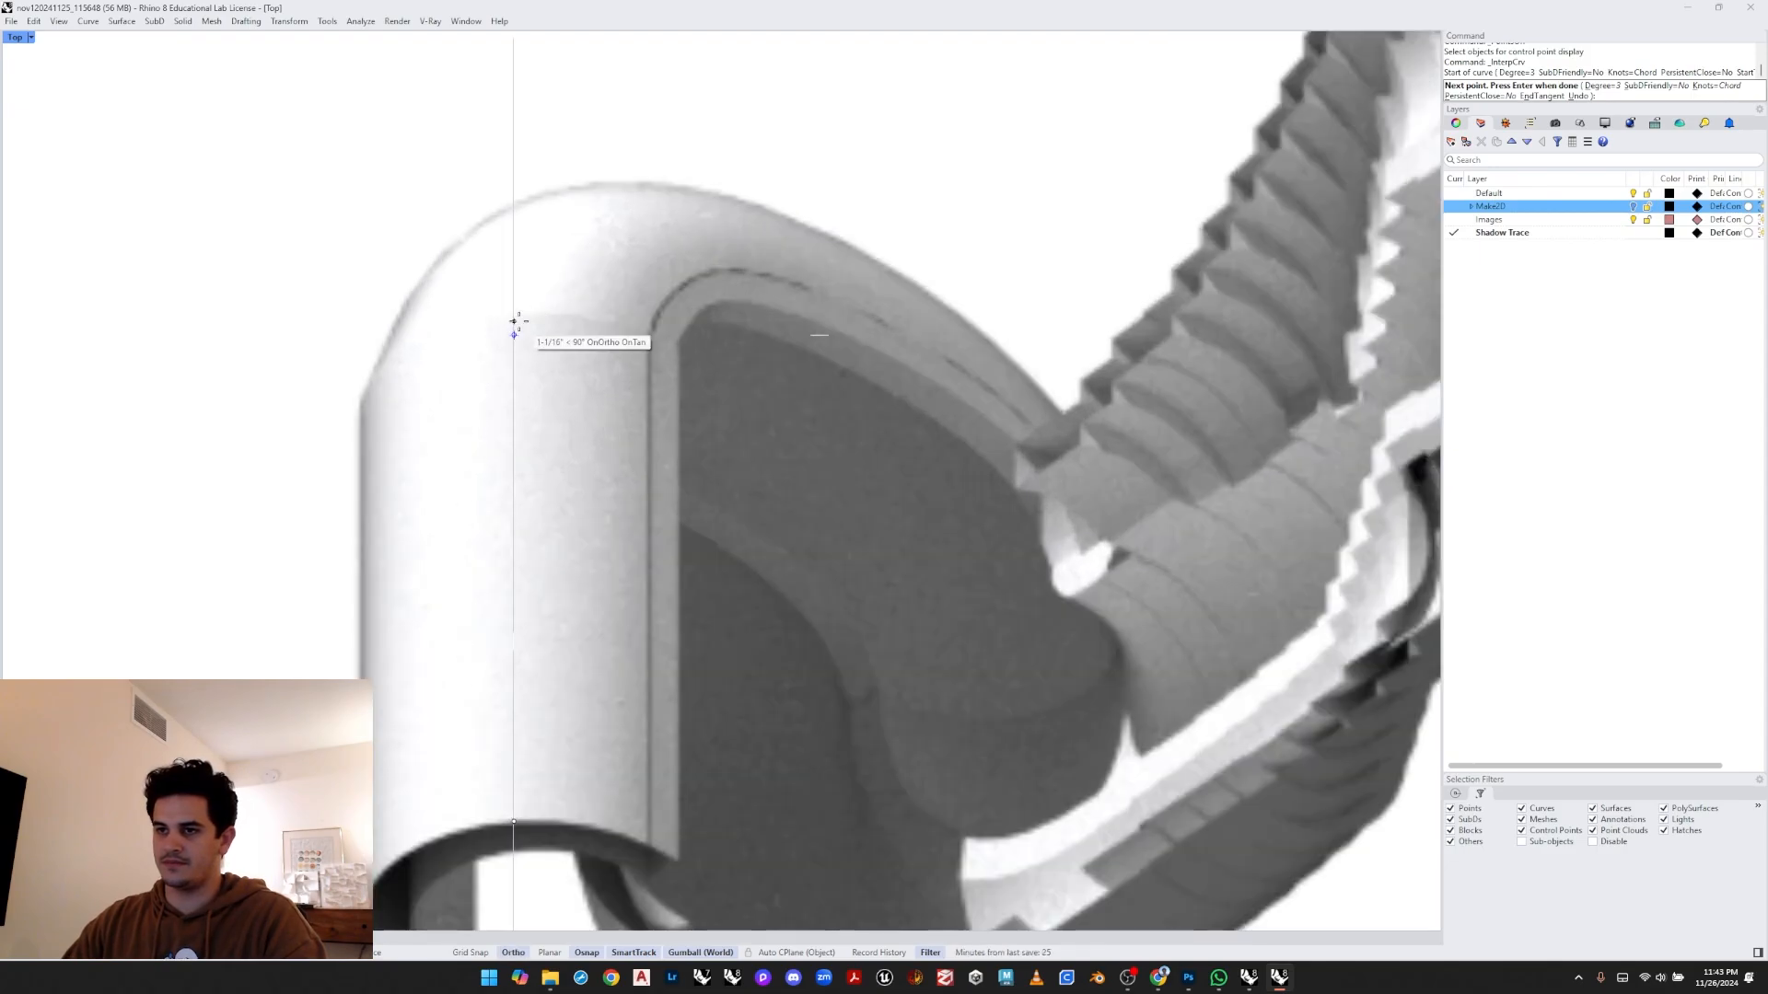
{"action": "scroll", "coordinate": [513, 320], "scroll_direction": "up", "scroll_amount": 2}
{"action": "left_click", "coordinate": [513, 323]}
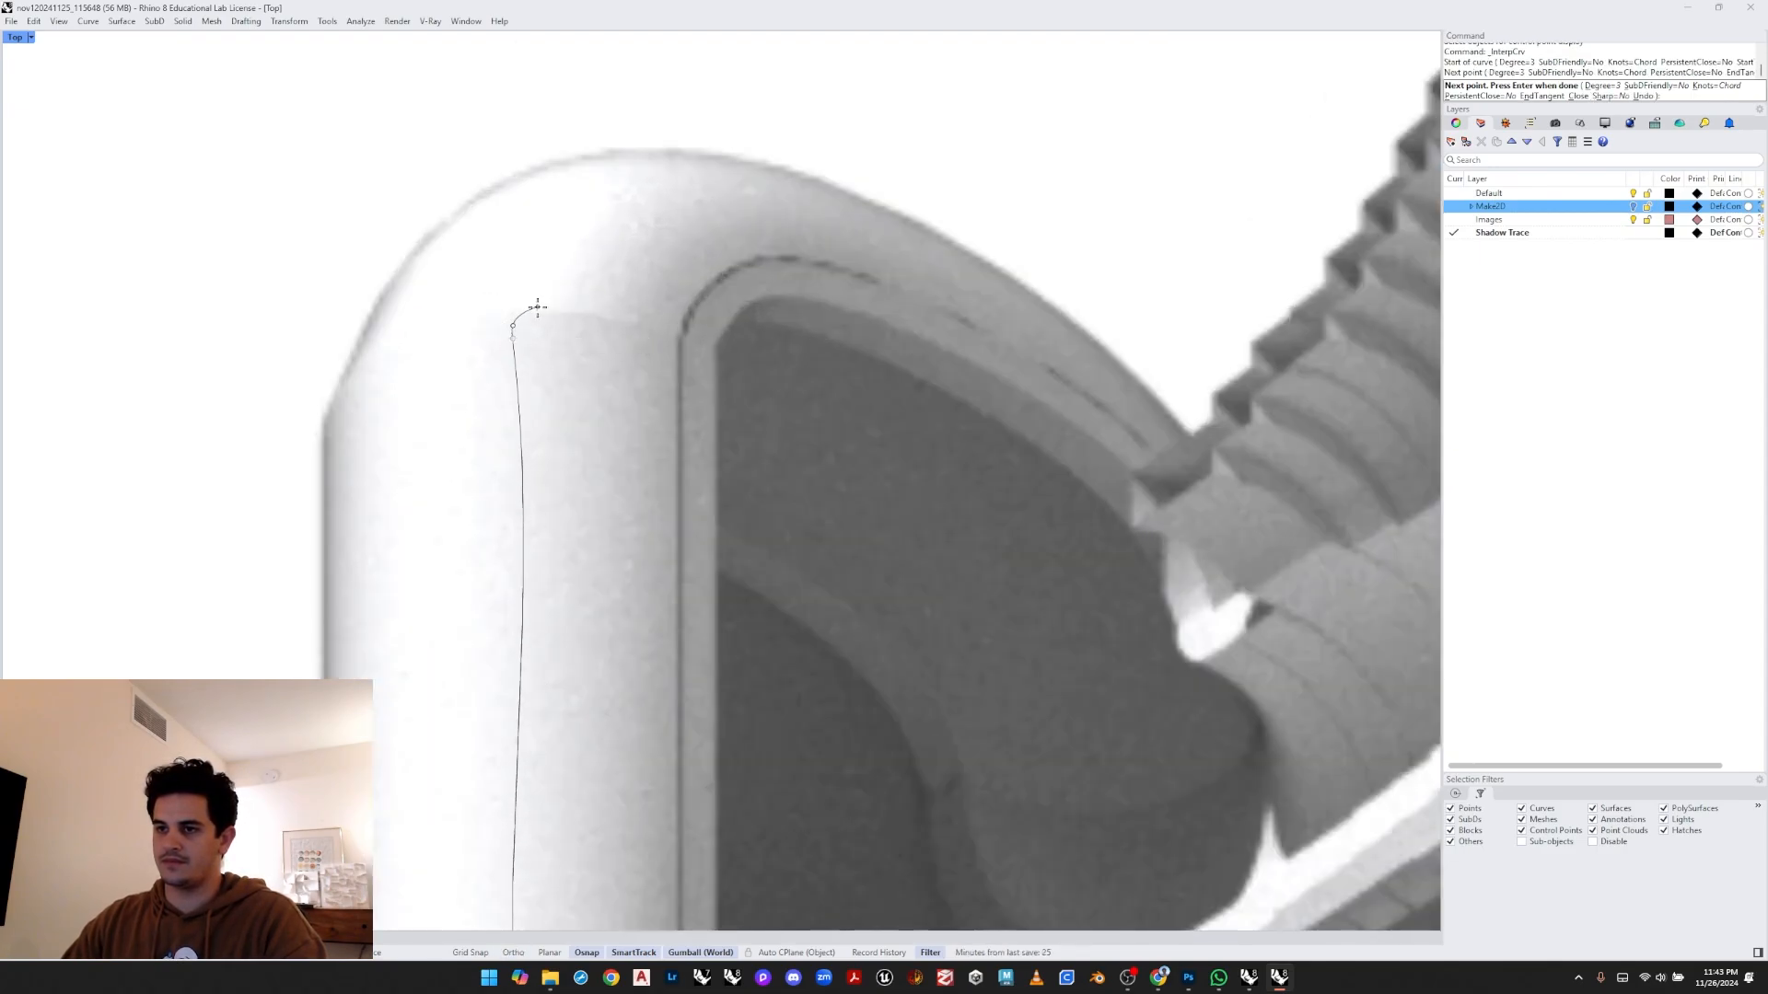
{"action": "key", "text": "Escape"}
- Draw a control-point curve tracing the bend's inner edge upward and around its top
{"action": "middle_click", "coordinate": [471, 304]}
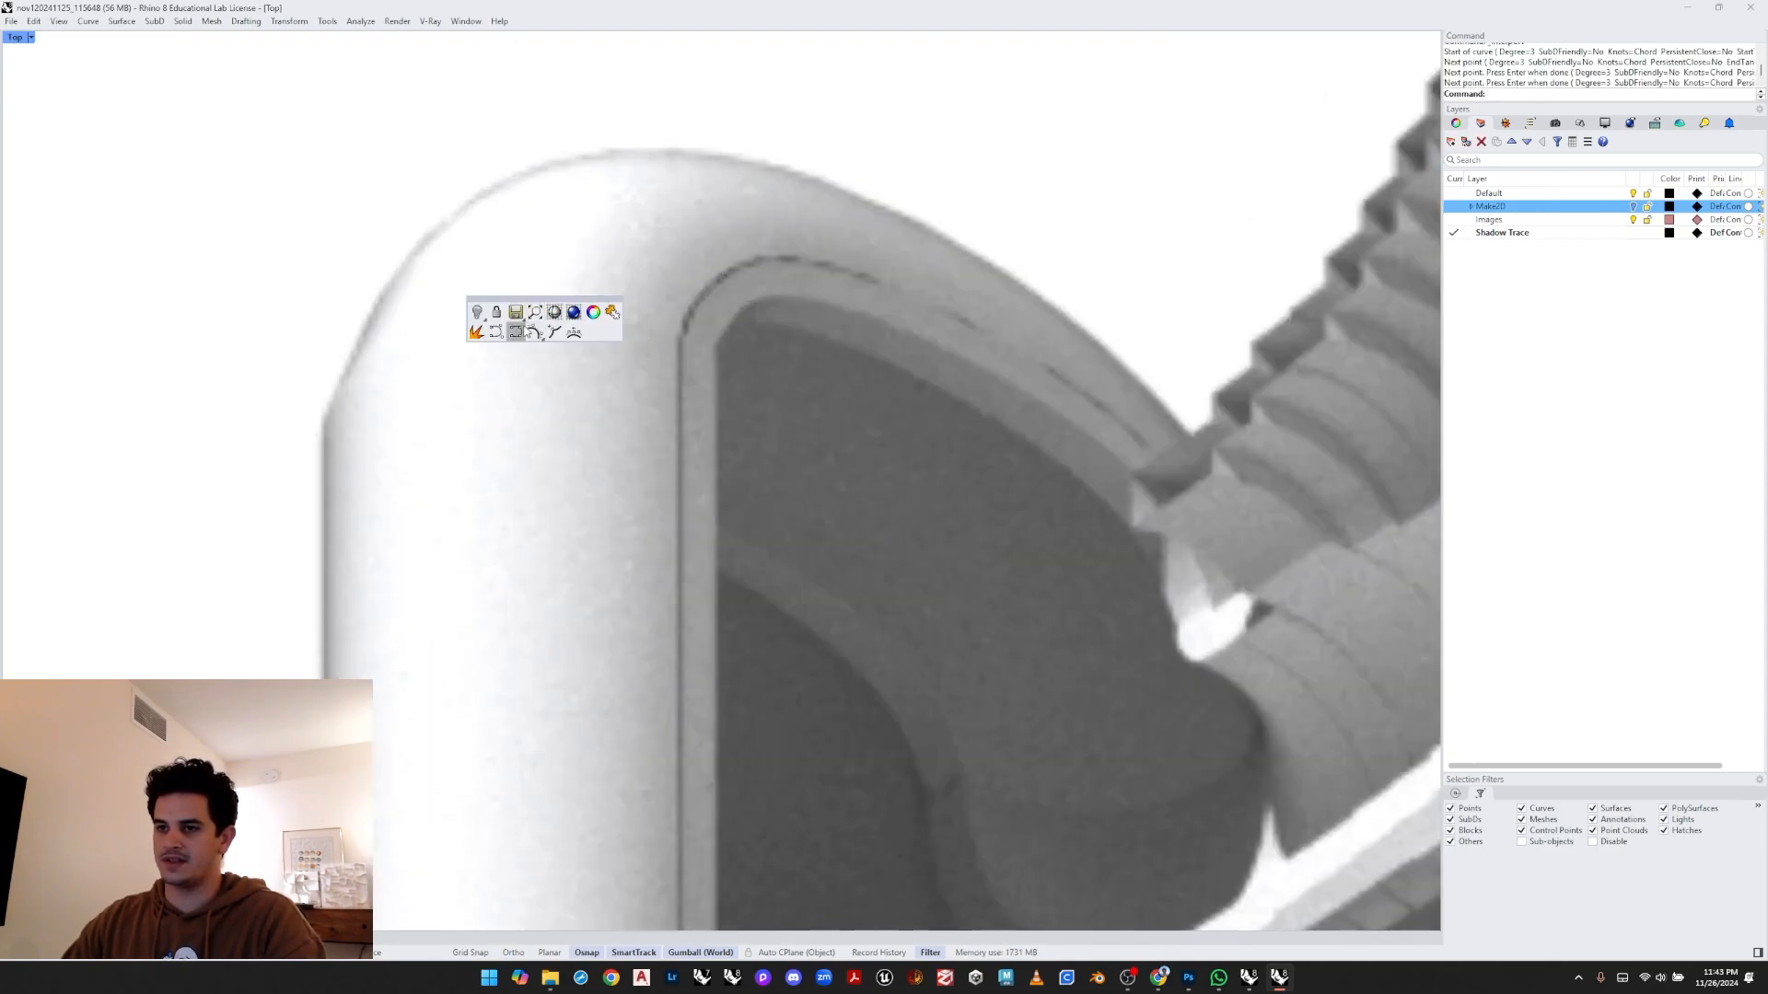
{"action": "left_click", "coordinate": [498, 333]}
{"action": "scroll", "coordinate": [517, 338], "scroll_direction": "down", "scroll_amount": 3}
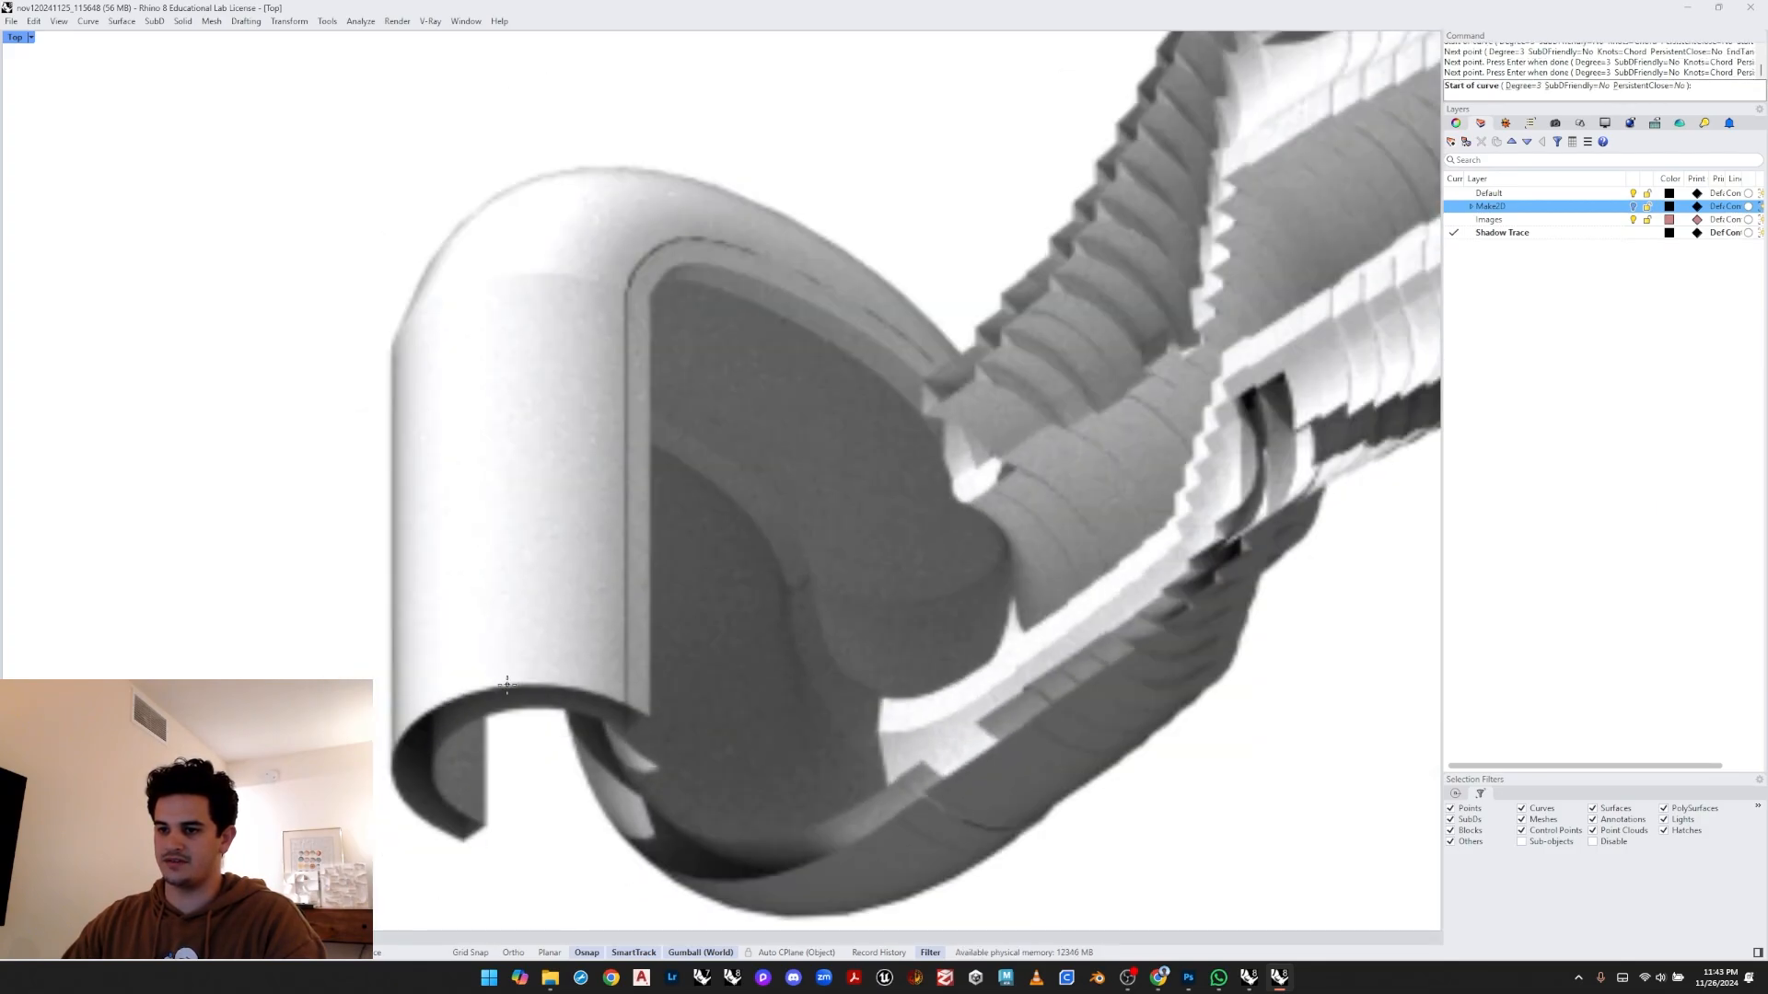
{"action": "left_click", "coordinate": [509, 685]}
{"action": "key", "text": "shift"}
{"action": "left_click", "coordinate": [509, 304]}
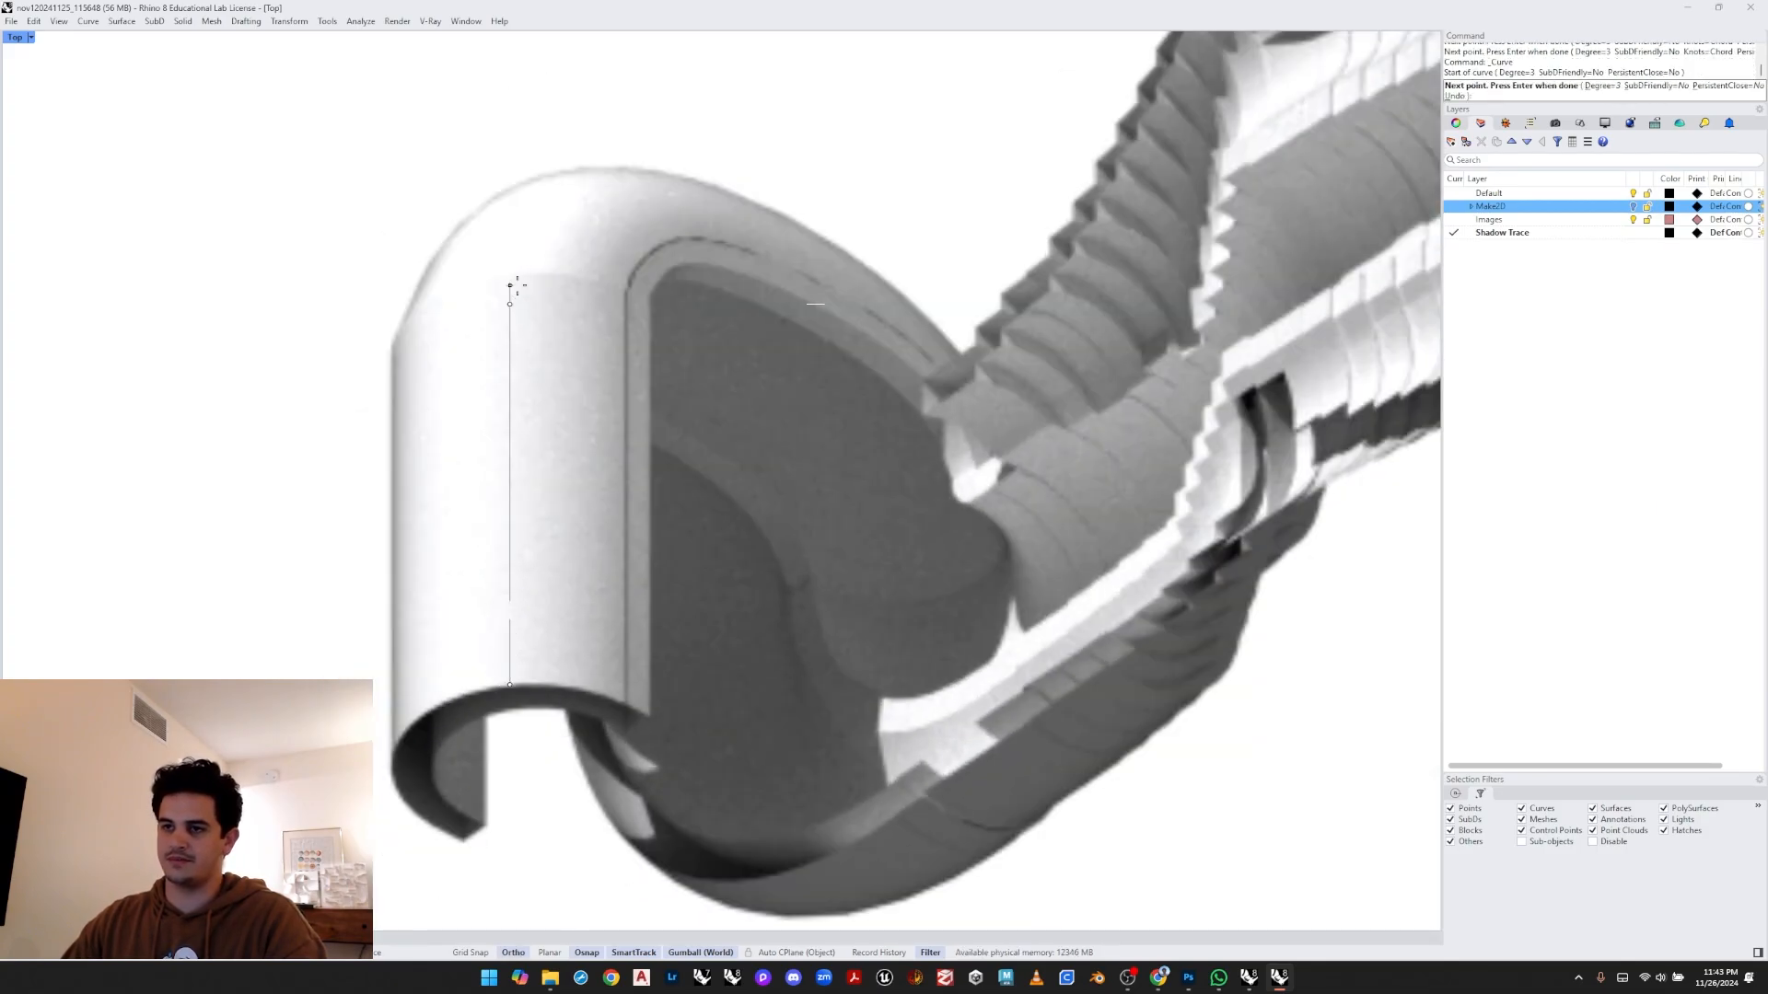
{"action": "left_click", "coordinate": [515, 272]}
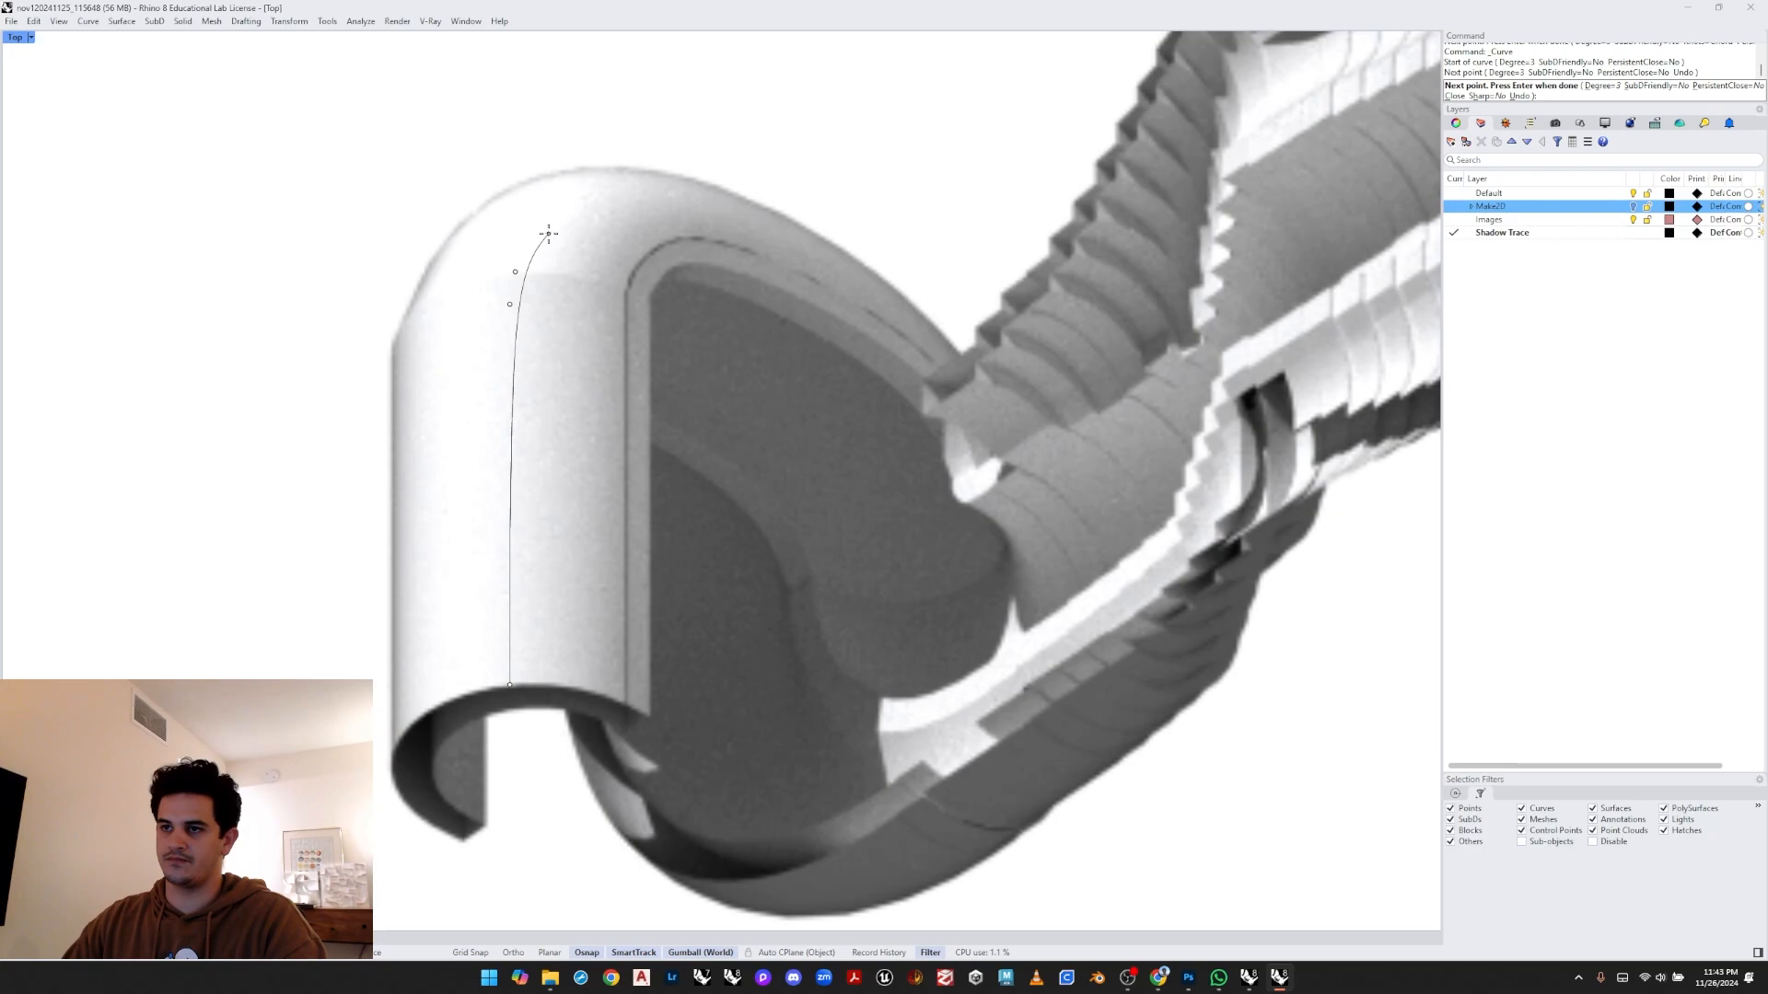
{"action": "left_click", "coordinate": [549, 233]}
{"action": "left_click", "coordinate": [589, 190]}
{"action": "left_click", "coordinate": [650, 185]}
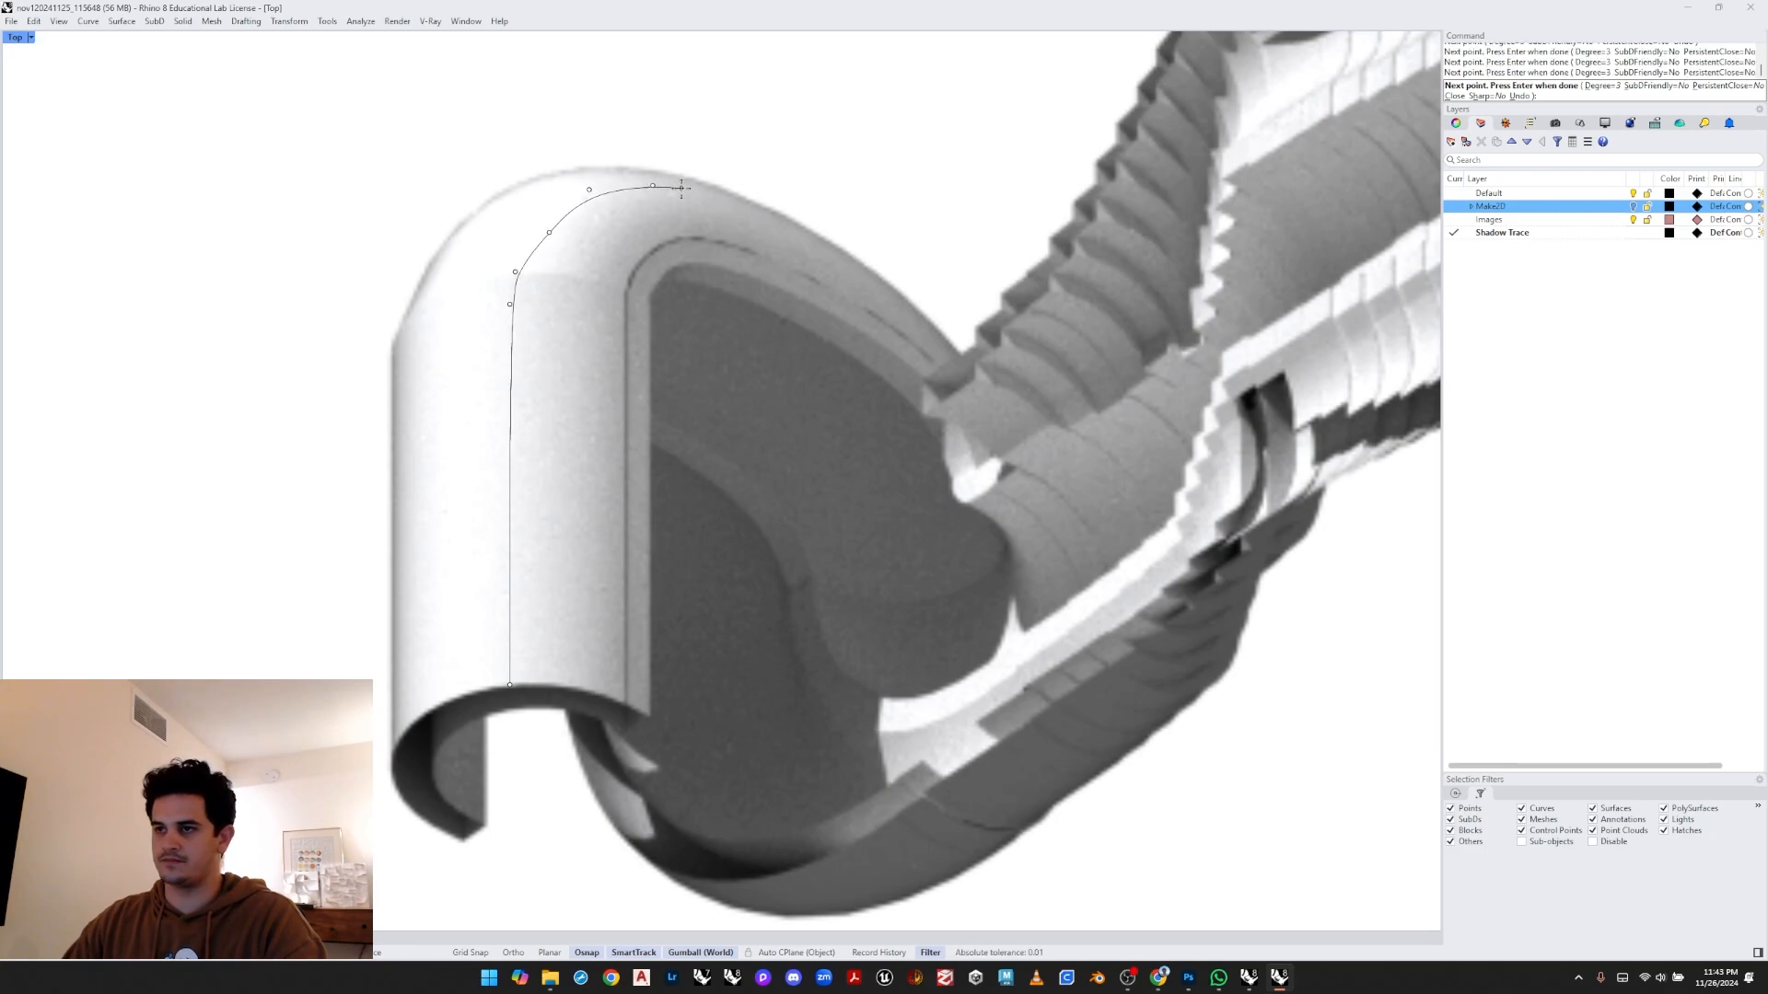
{"action": "right_click", "coordinate": [614, 147]}
- Select the traced curve and adjust its control points to follow the bend's outline
{"action": "right_click", "coordinate": [613, 146]}
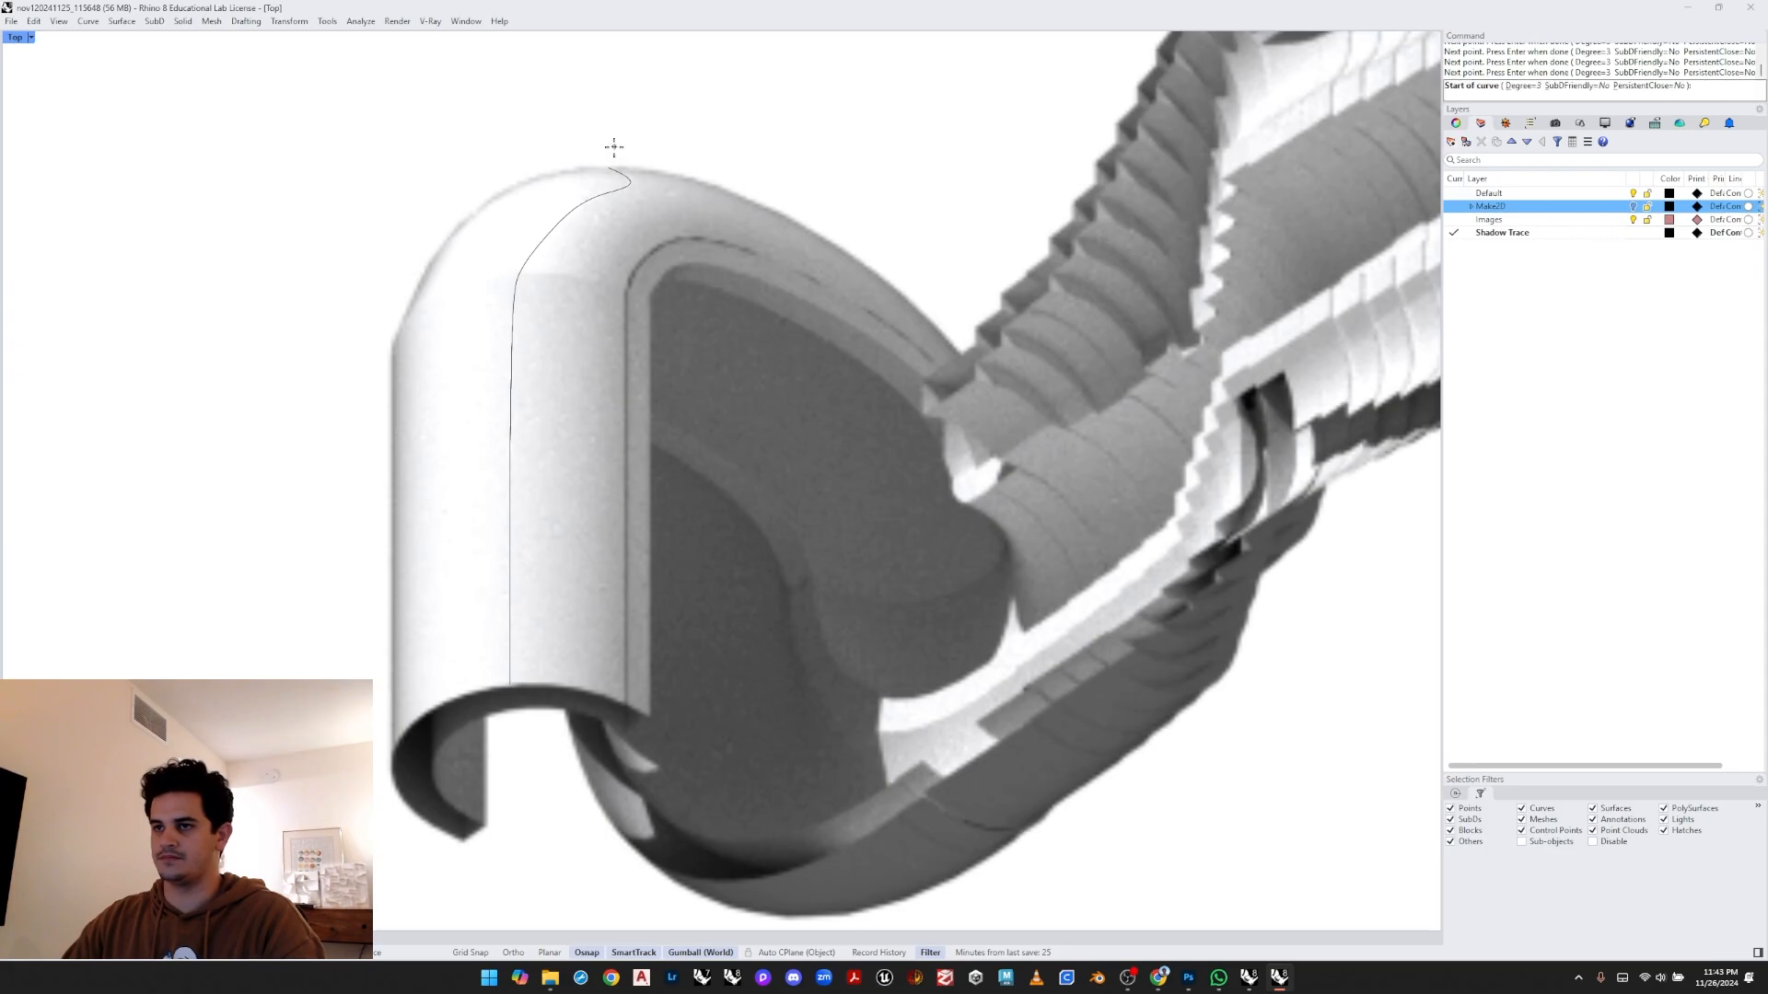
{"action": "scroll", "coordinate": [622, 294], "scroll_direction": "down", "scroll_amount": 6}
{"action": "right_click_drag", "start_coordinate": [623, 298], "coordinate": [532, 280]}
{"action": "key", "text": "Escape"}
{"action": "scroll", "coordinate": [538, 264], "scroll_direction": "up", "scroll_amount": 2}
{"action": "left_click", "coordinate": [528, 214]}
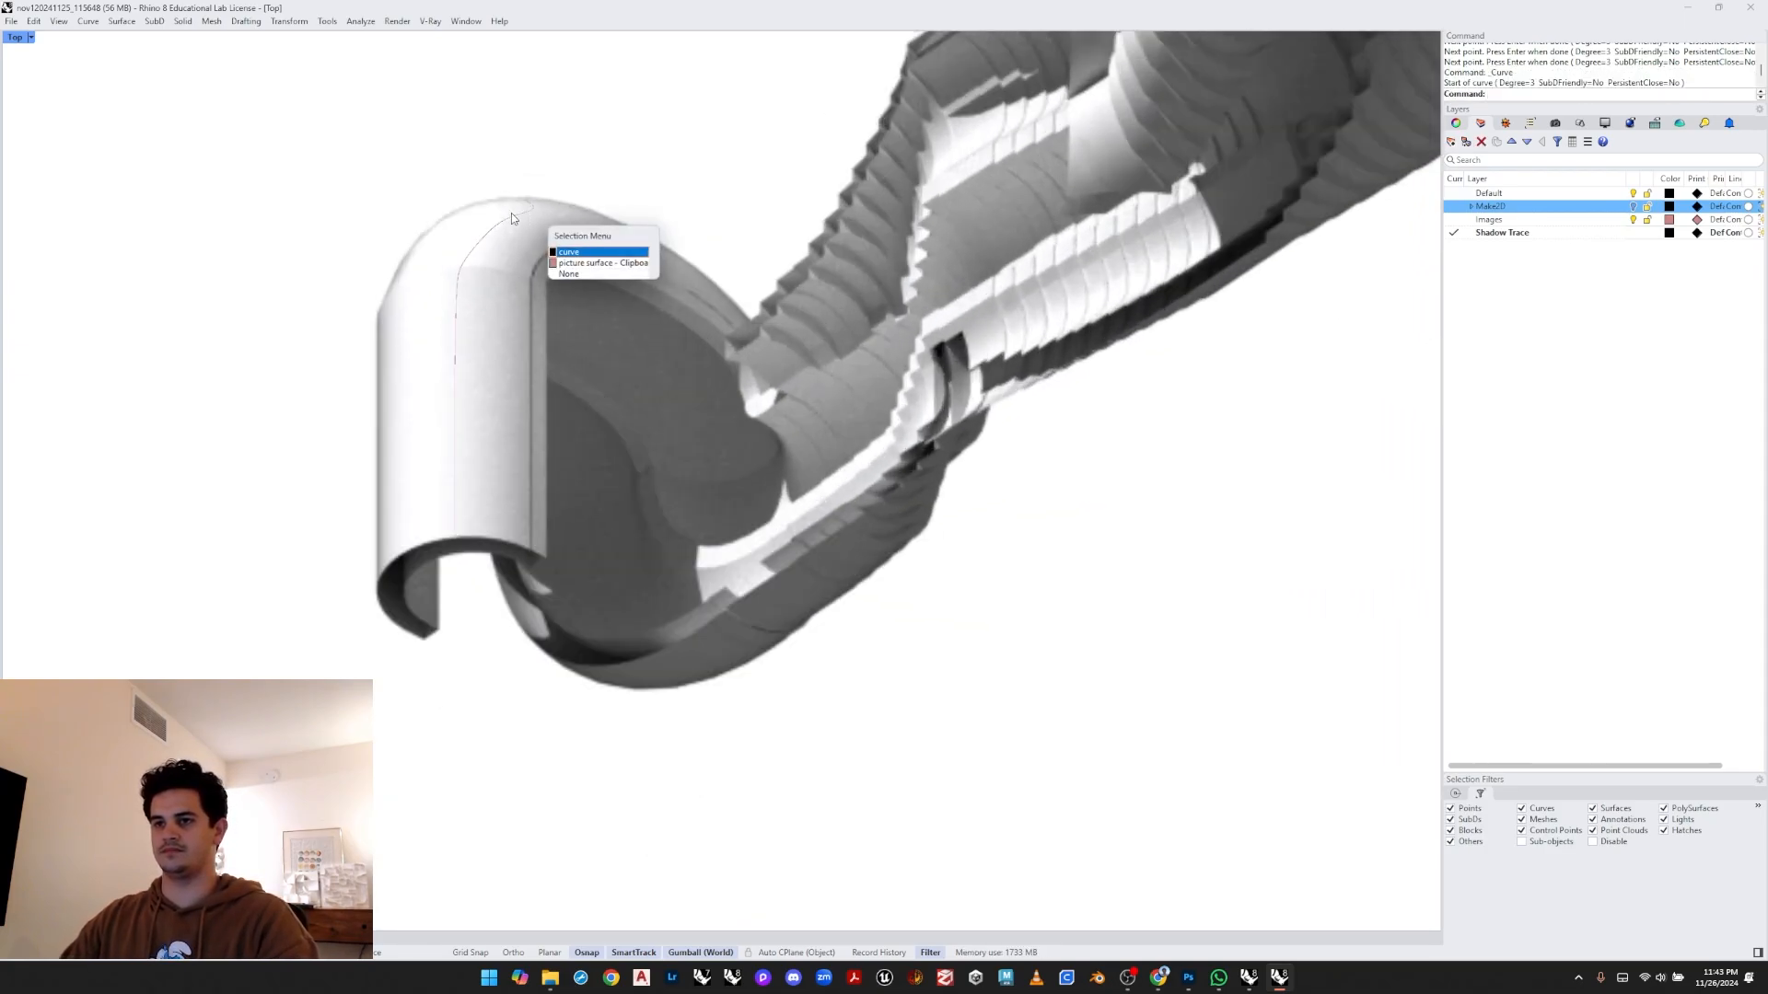
{"action": "right_click", "coordinate": [506, 212]}
{"action": "scroll", "coordinate": [491, 212], "scroll_direction": "up", "scroll_amount": 10}
{"action": "left_click", "coordinate": [461, 289]}
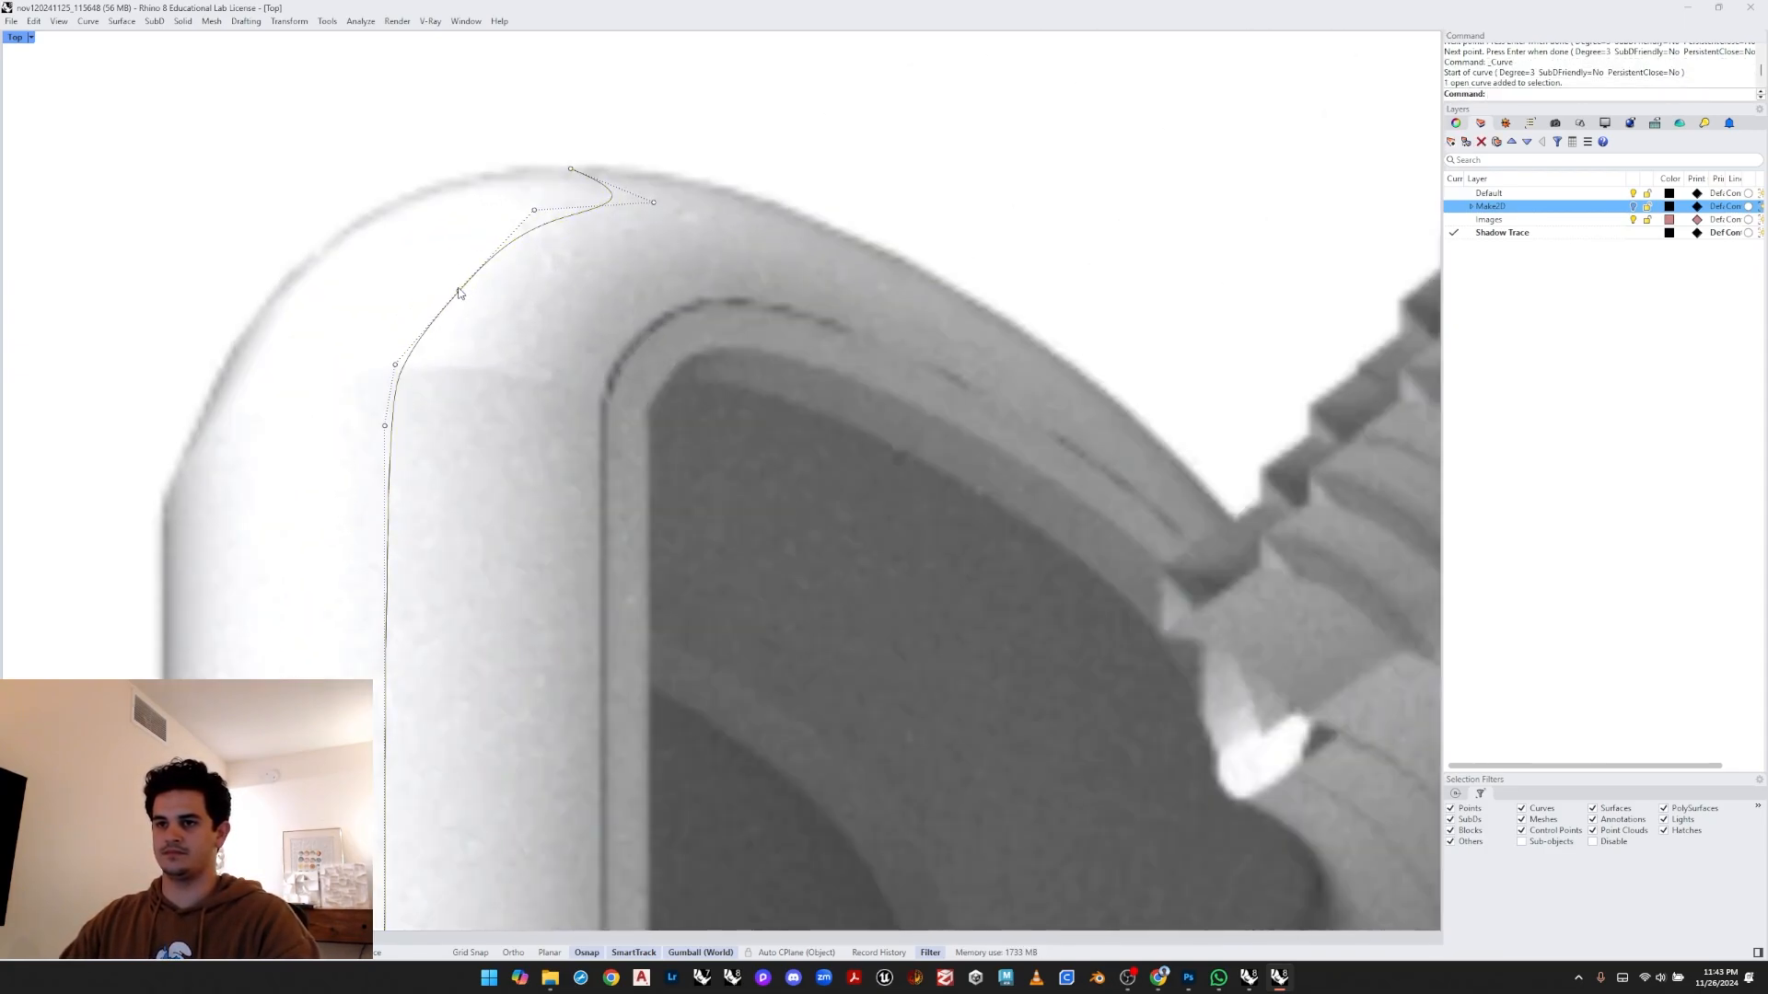
{"action": "left_click", "coordinate": [492, 323]}
{"action": "scroll", "coordinate": [497, 305], "scroll_direction": "up", "scroll_amount": 2}
{"action": "left_click_drag", "start_coordinate": [498, 302], "coordinate": [480, 303]}
{"action": "scroll", "coordinate": [527, 346], "scroll_direction": "down", "scroll_amount": 6}
{"action": "key", "text": "Escape"}
- Select the captured image and lock it
{"action": "right_click_drag", "start_coordinate": [527, 346], "coordinate": [549, 338]}
{"action": "left_click", "coordinate": [412, 262]}
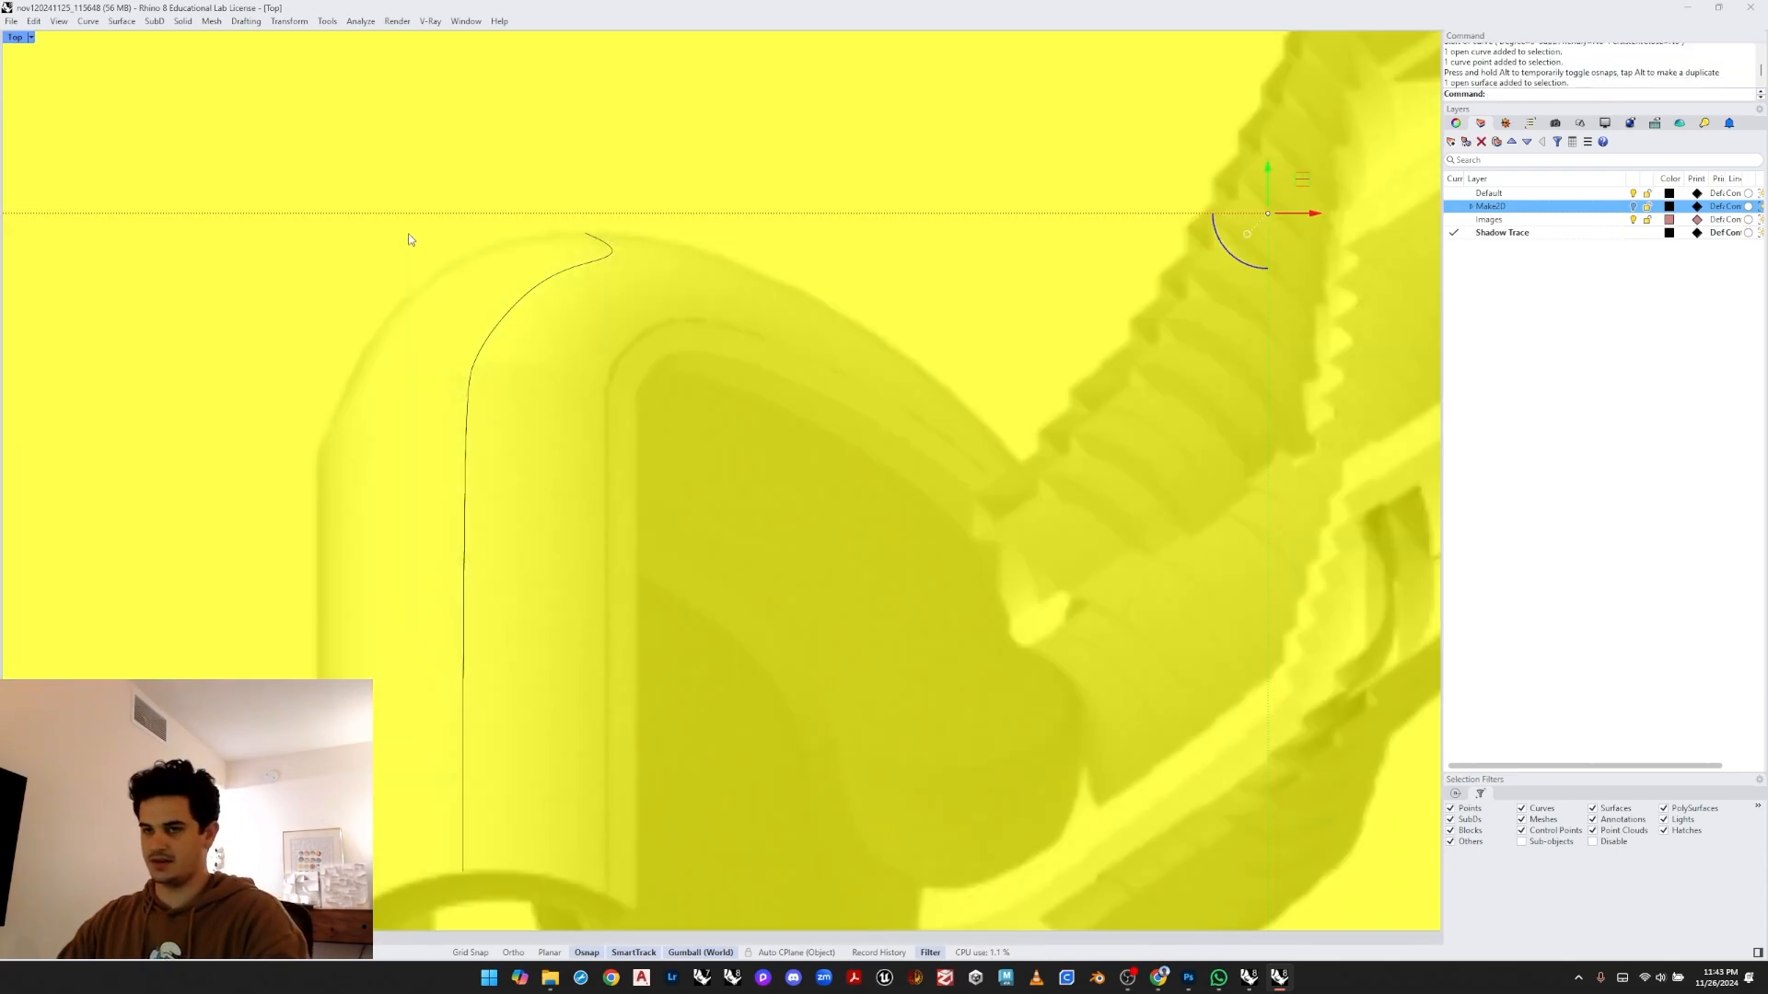
{"action": "key", "text": "Escape"}
{"action": "left_click", "coordinate": [409, 177]}
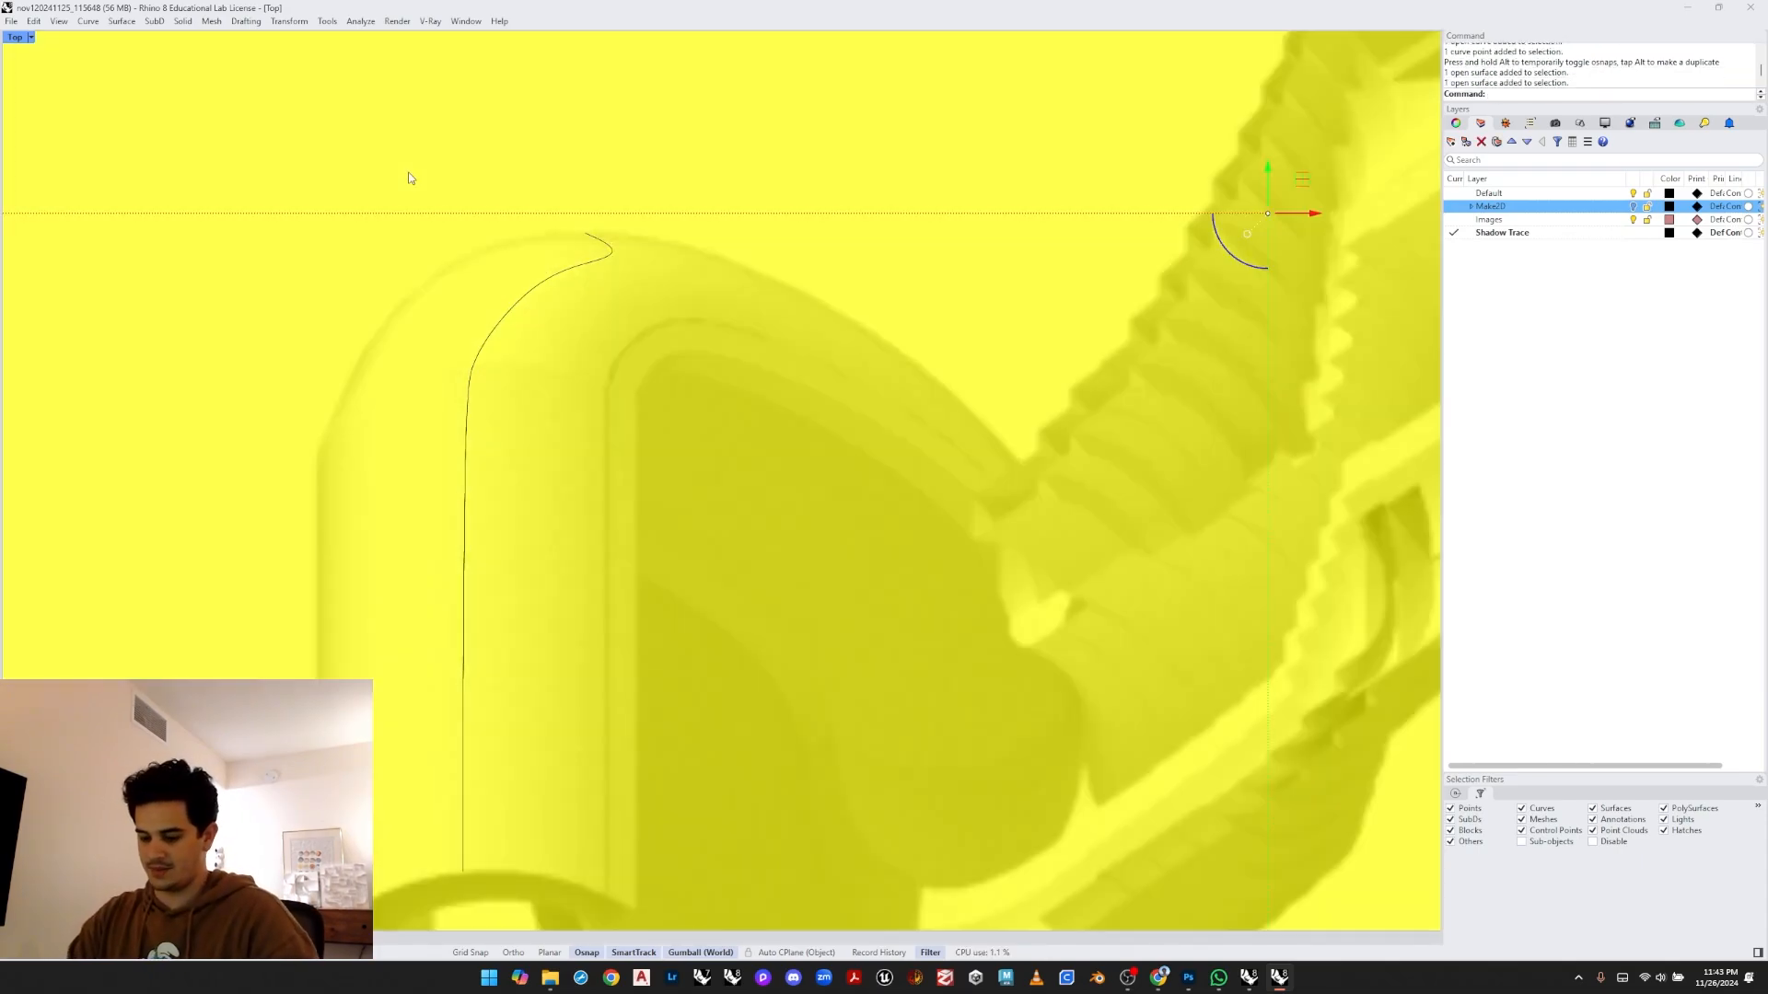
{"action": "type", "text": "Lock"}
{"action": "key", "text": "Return"}
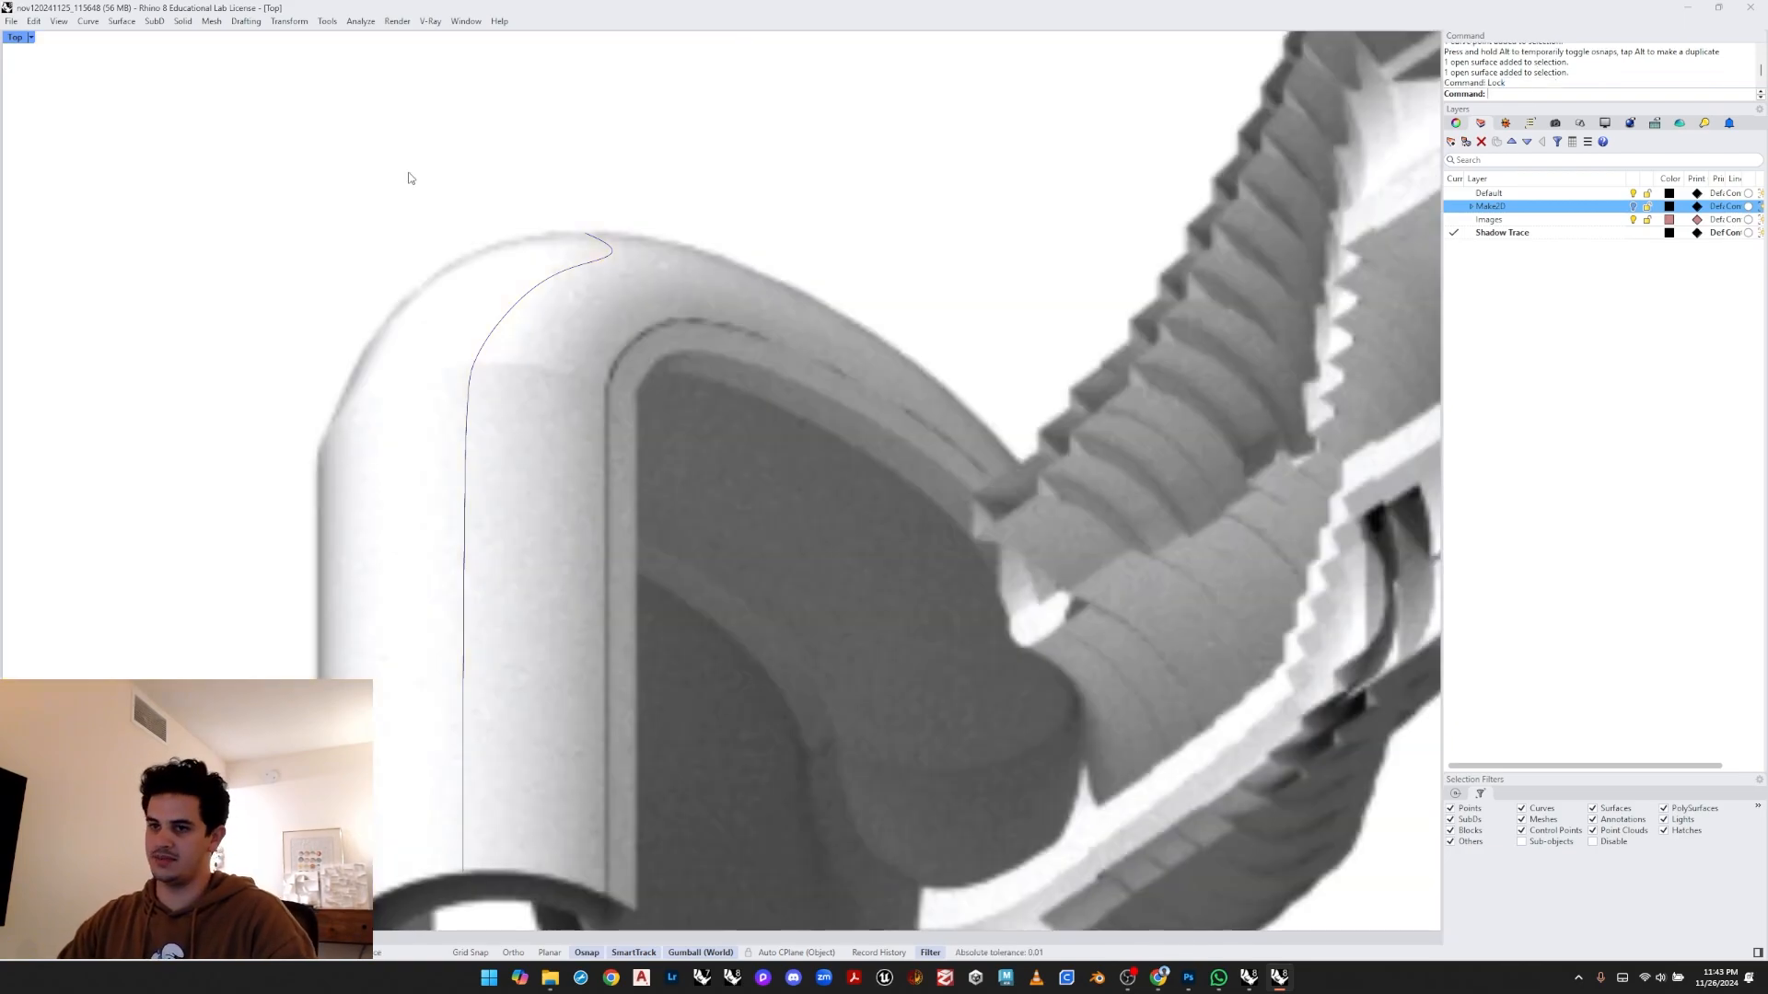
- Draw a second control-point curve tracing the outer left edge of the bend down to its base
{"action": "middle_click", "coordinate": [368, 226]}
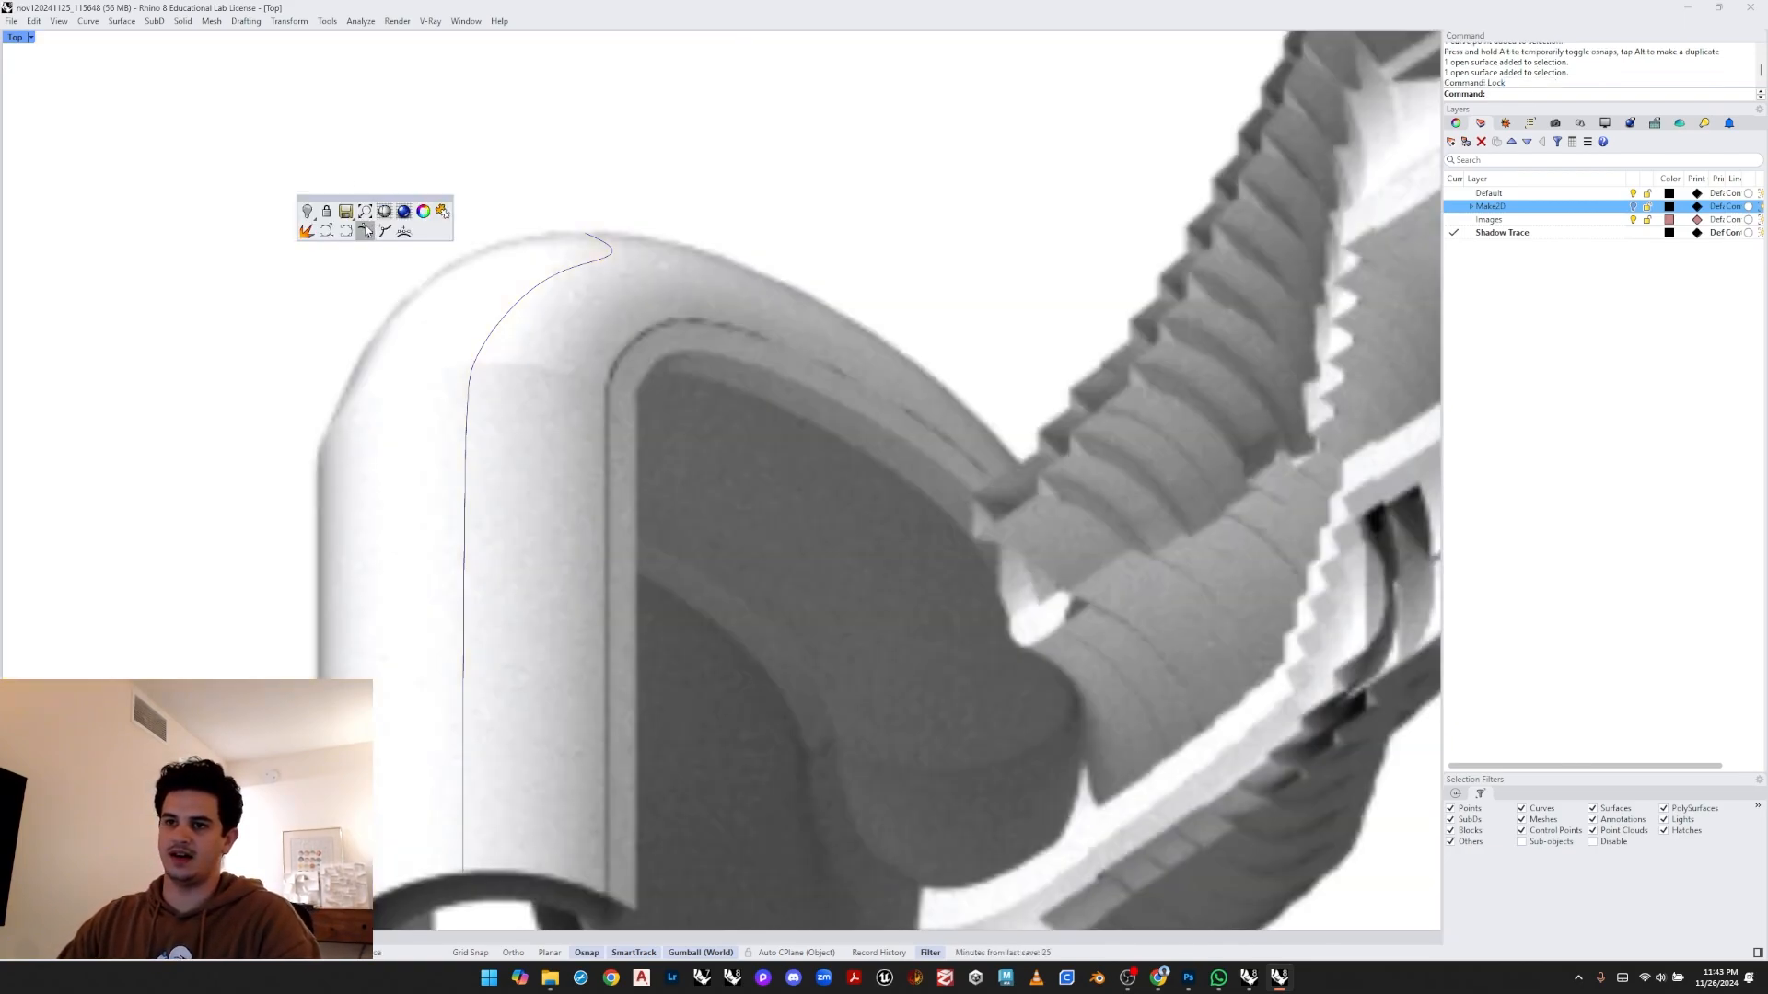
{"action": "left_click", "coordinate": [366, 230]}
{"action": "middle_click", "coordinate": [346, 235]}
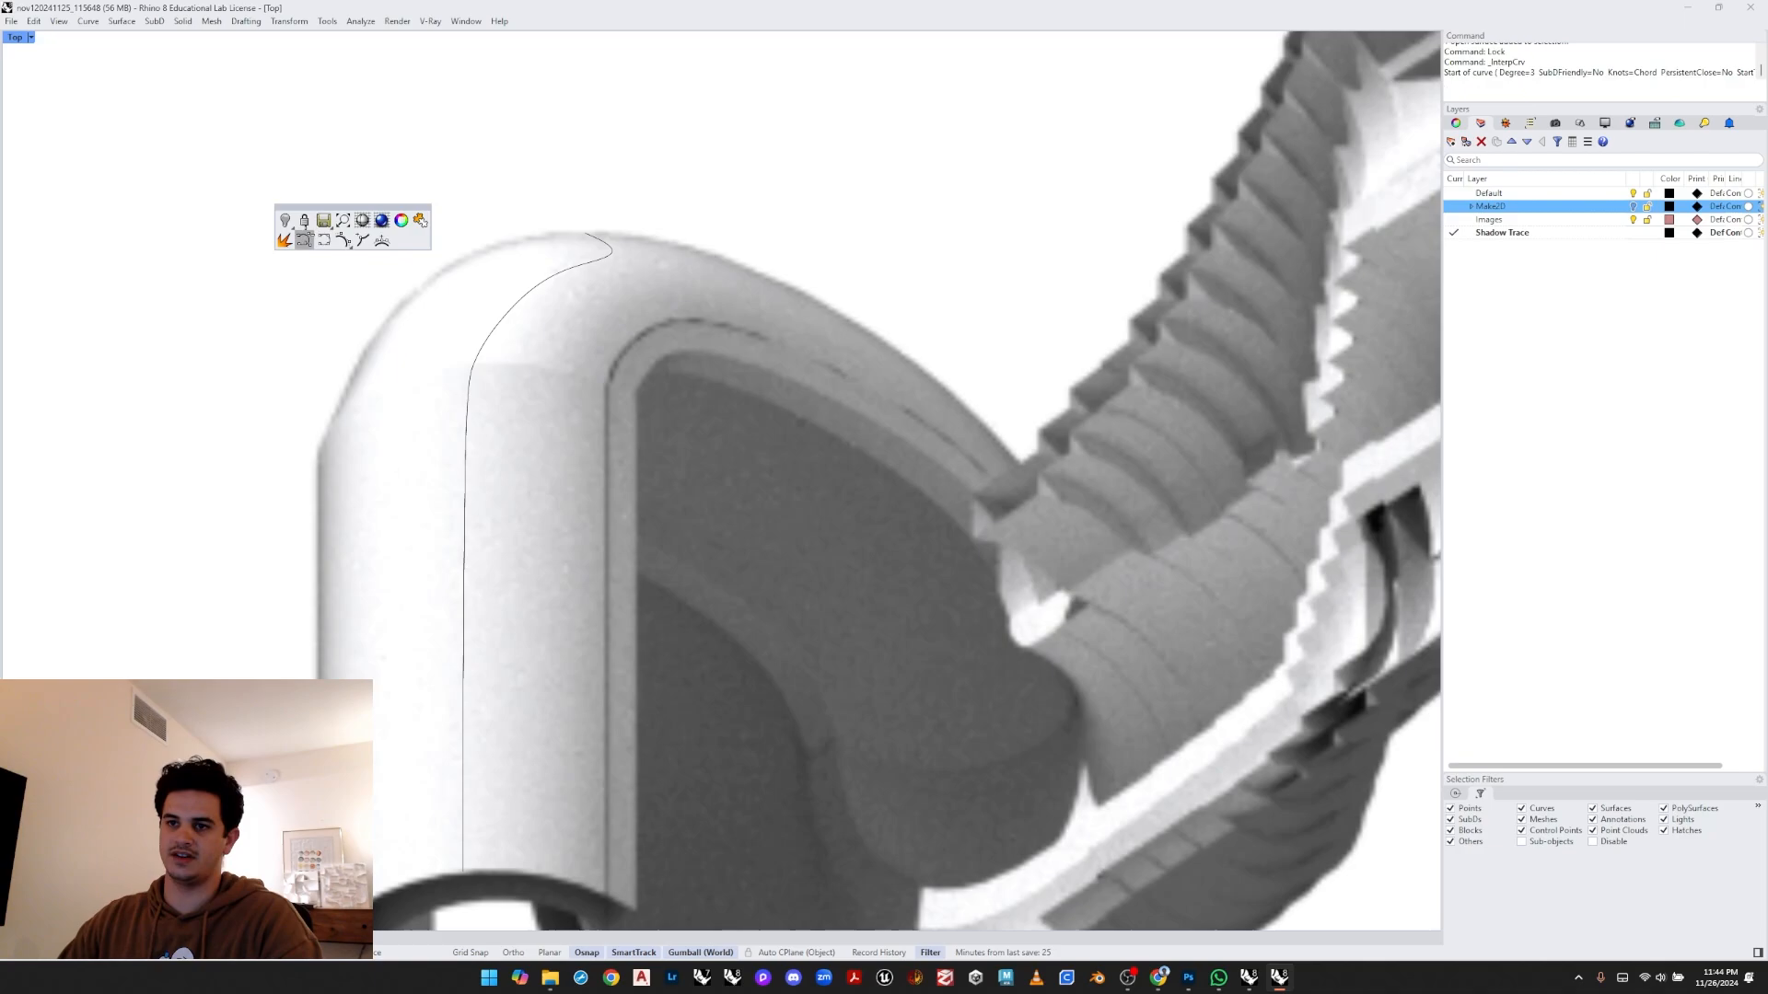
{"action": "left_click", "coordinate": [304, 240]}
{"action": "right_click_drag", "start_coordinate": [361, 342], "coordinate": [402, 259]}
{"action": "left_click", "coordinate": [443, 229]}
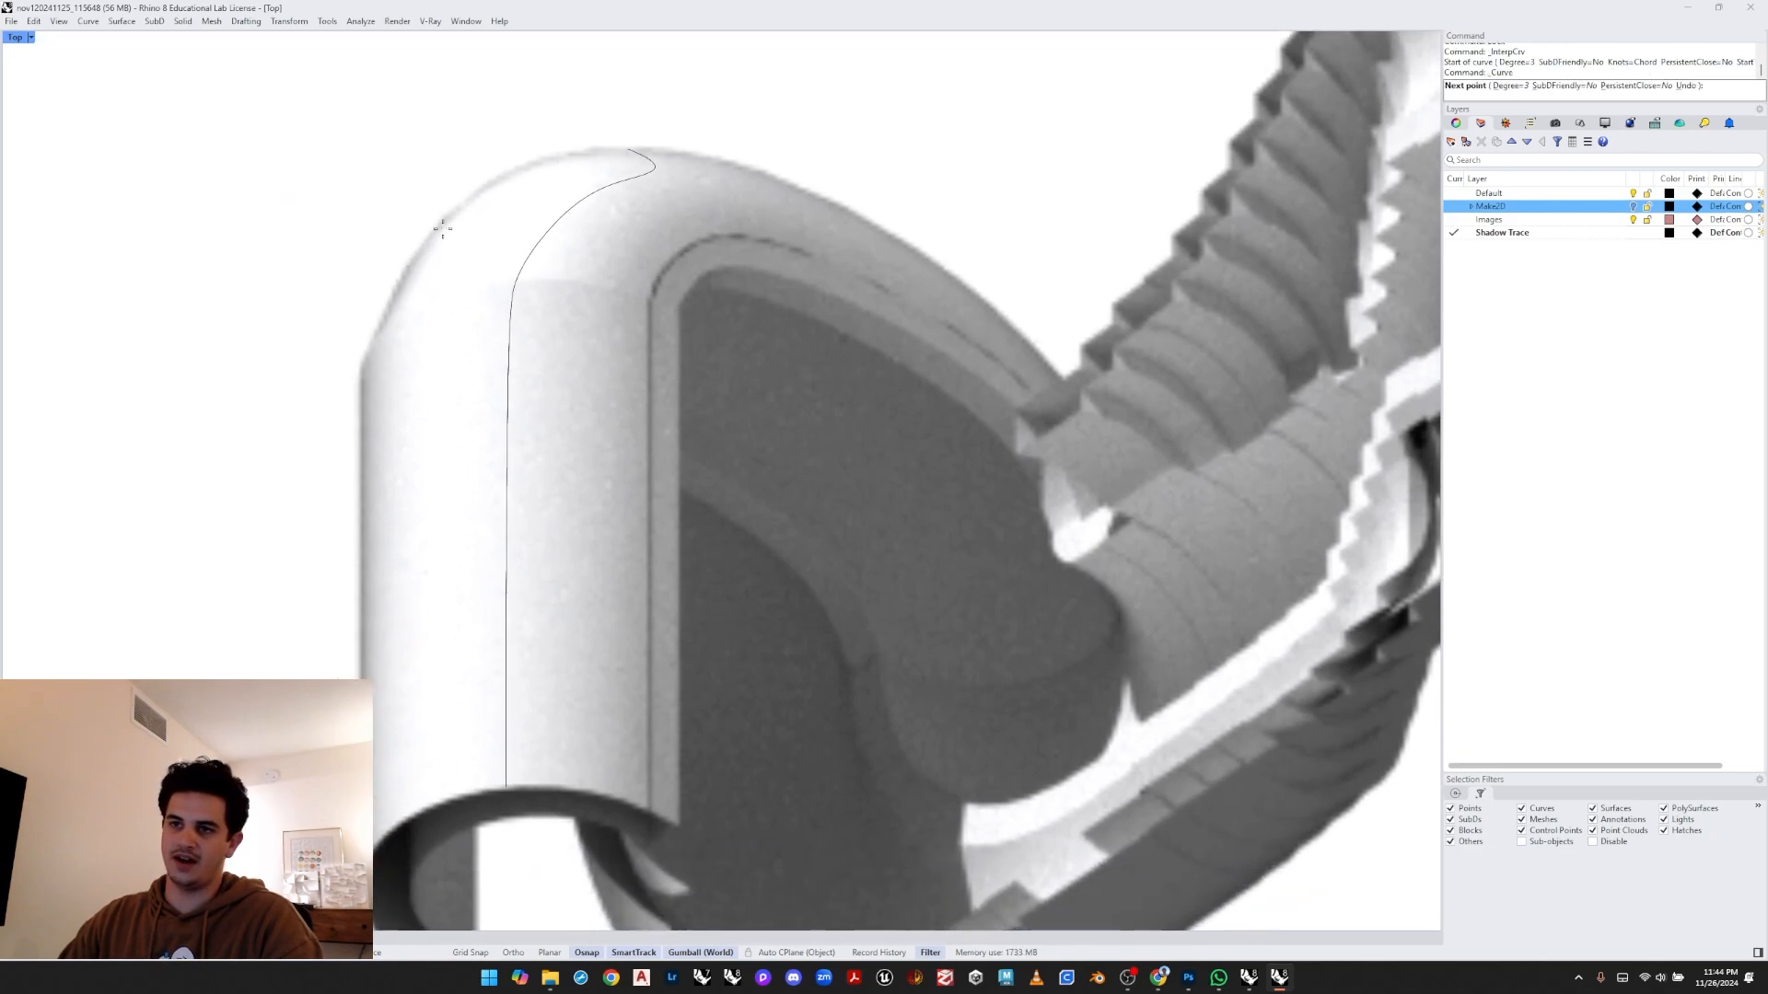
{"action": "left_click", "coordinate": [419, 273]}
{"action": "left_click", "coordinate": [396, 361]}
{"action": "right_click_drag", "start_coordinate": [347, 572], "coordinate": [382, 452]}
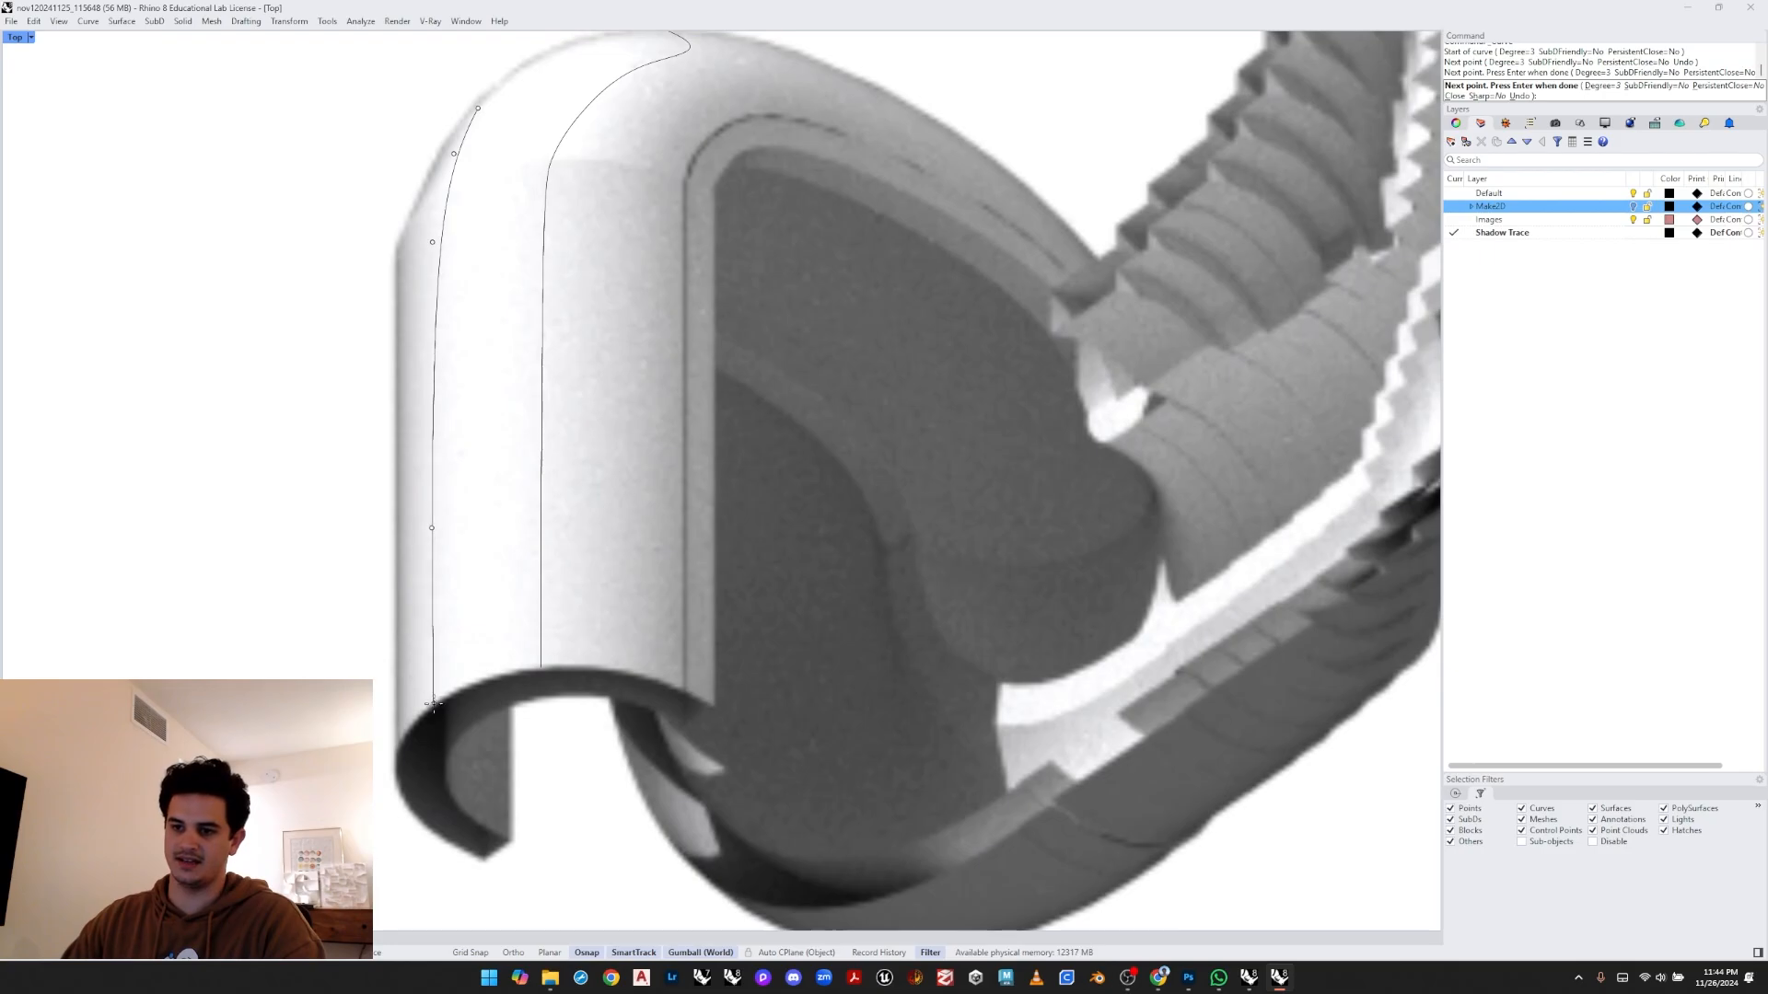
{"action": "left_click", "coordinate": [432, 527]}
{"action": "right_click", "coordinate": [455, 788]}
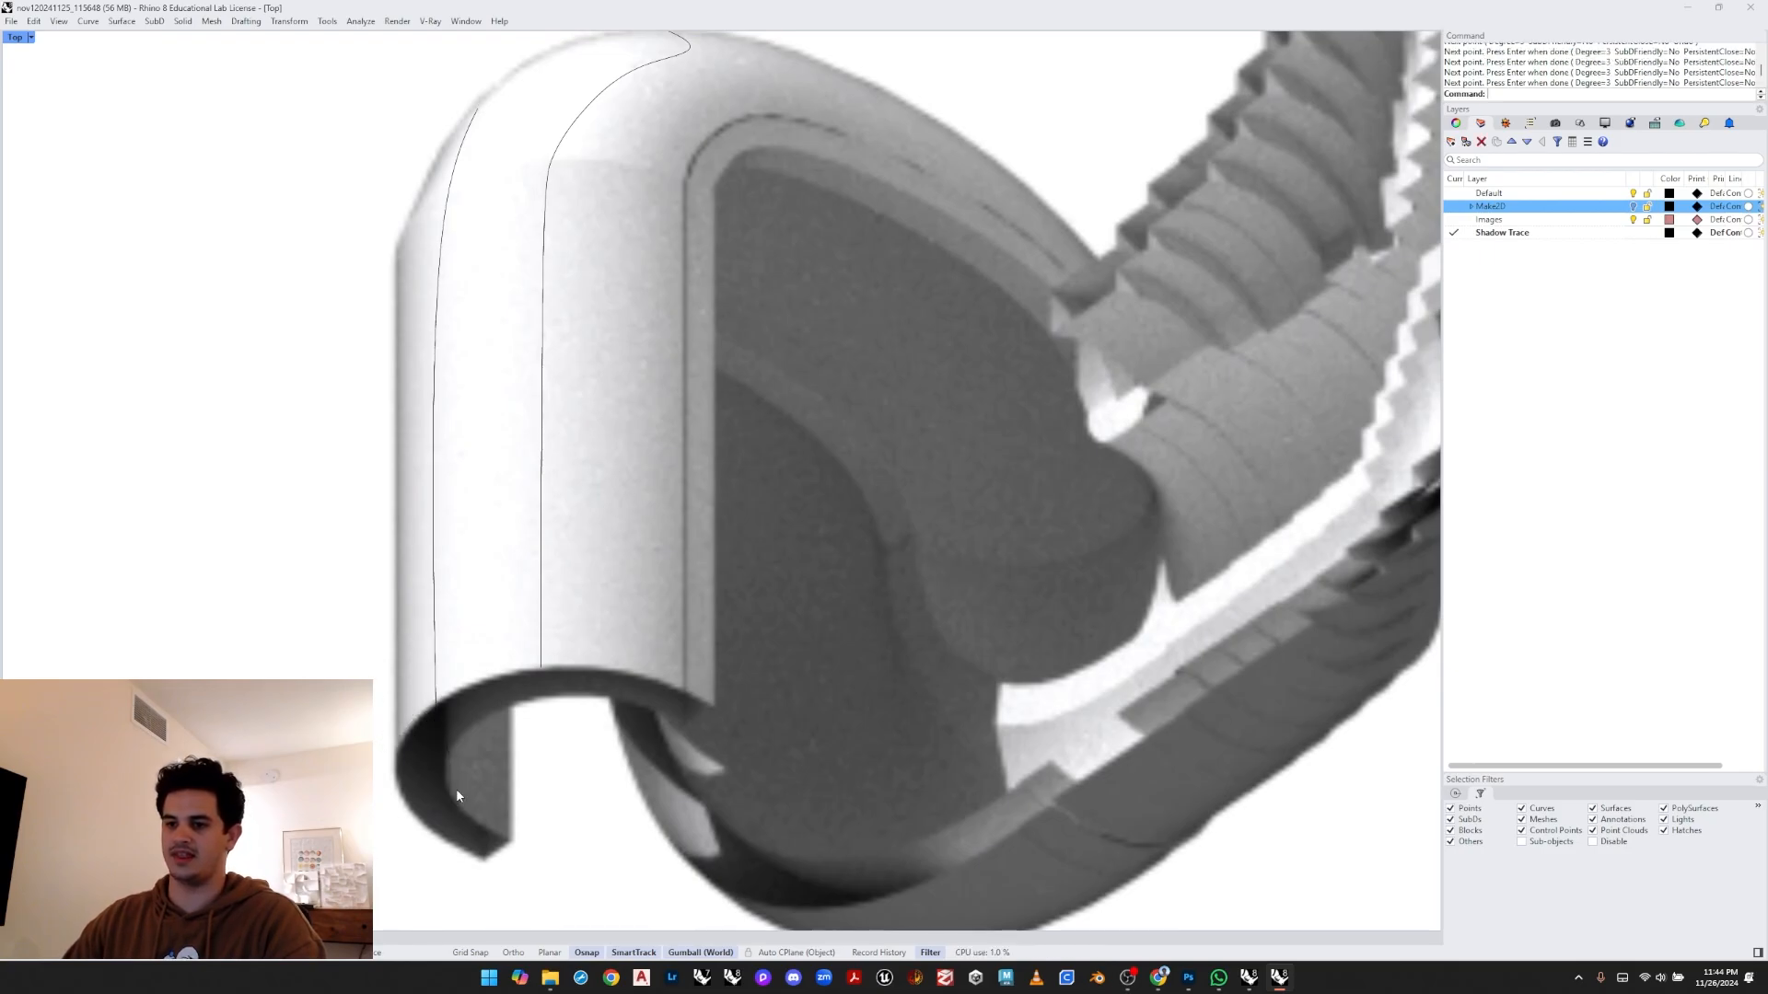
- Draw a control-point curve tracing the bend's inner front edge straight up from its base and around the top
{"action": "scroll", "coordinate": [455, 788], "scroll_direction": "down", "scroll_amount": 6}
{"action": "right_click_drag", "start_coordinate": [513, 691], "coordinate": [424, 613]}
{"action": "scroll", "coordinate": [471, 451], "scroll_direction": "up", "scroll_amount": 4}
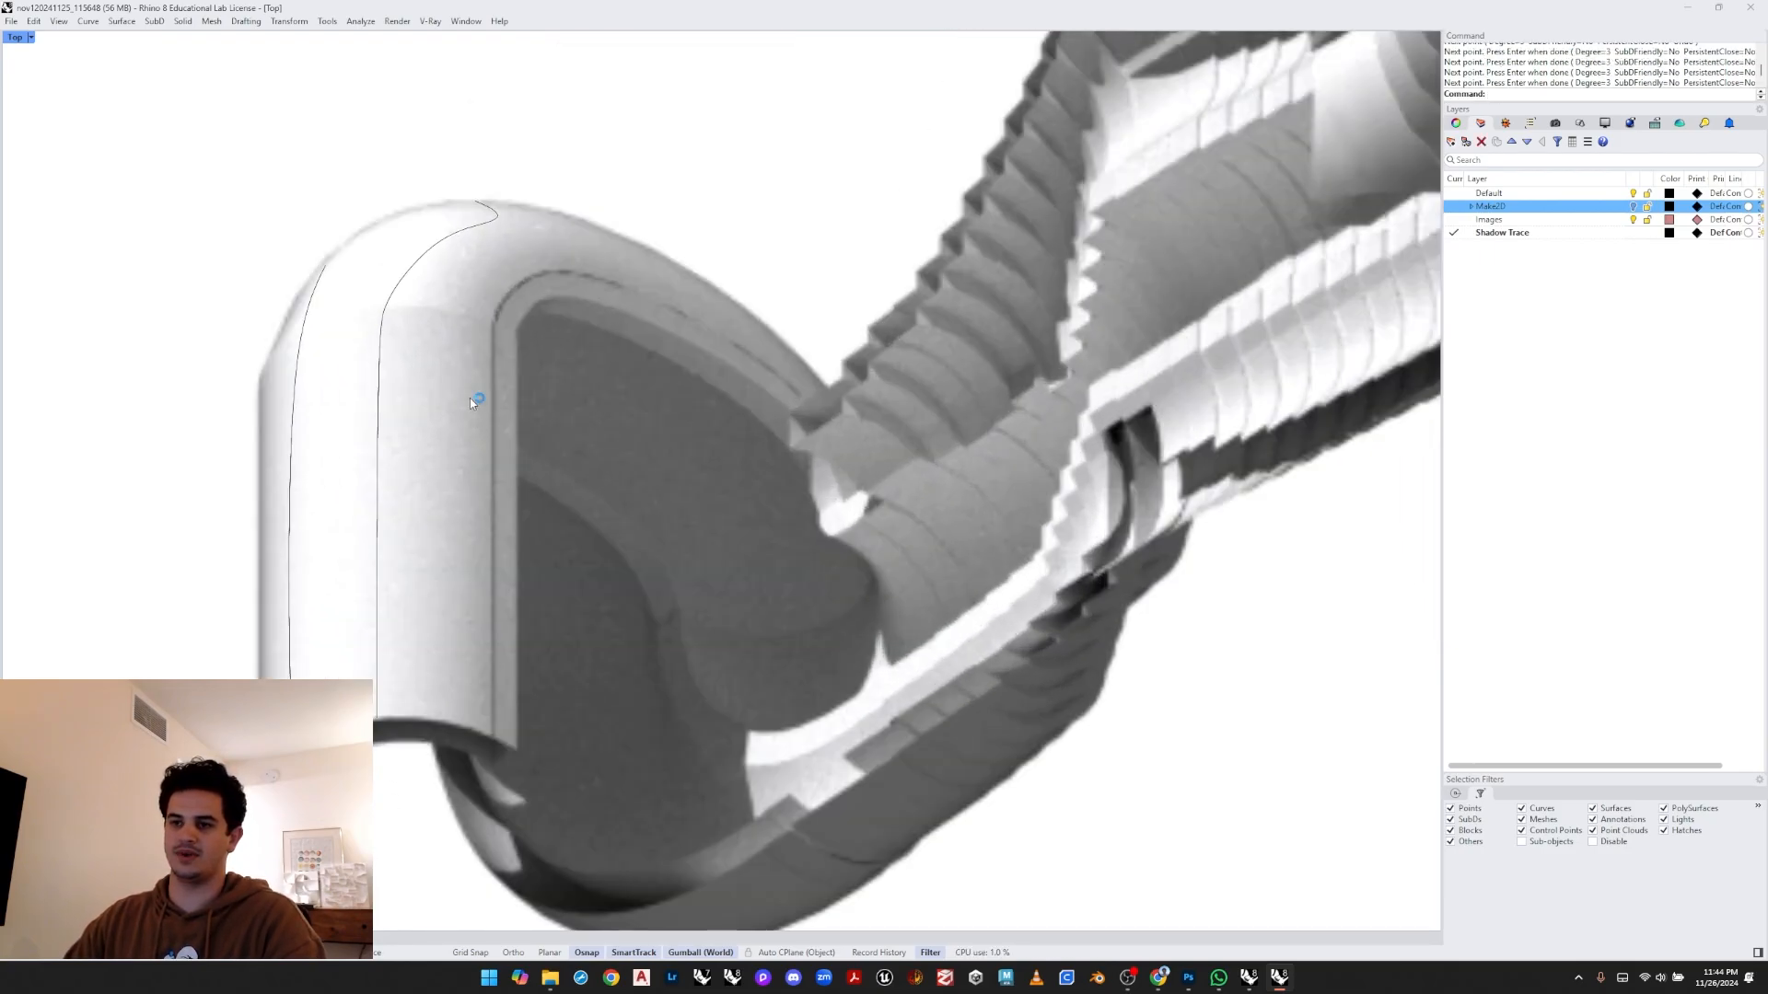
{"action": "right_click", "coordinate": [471, 400]}
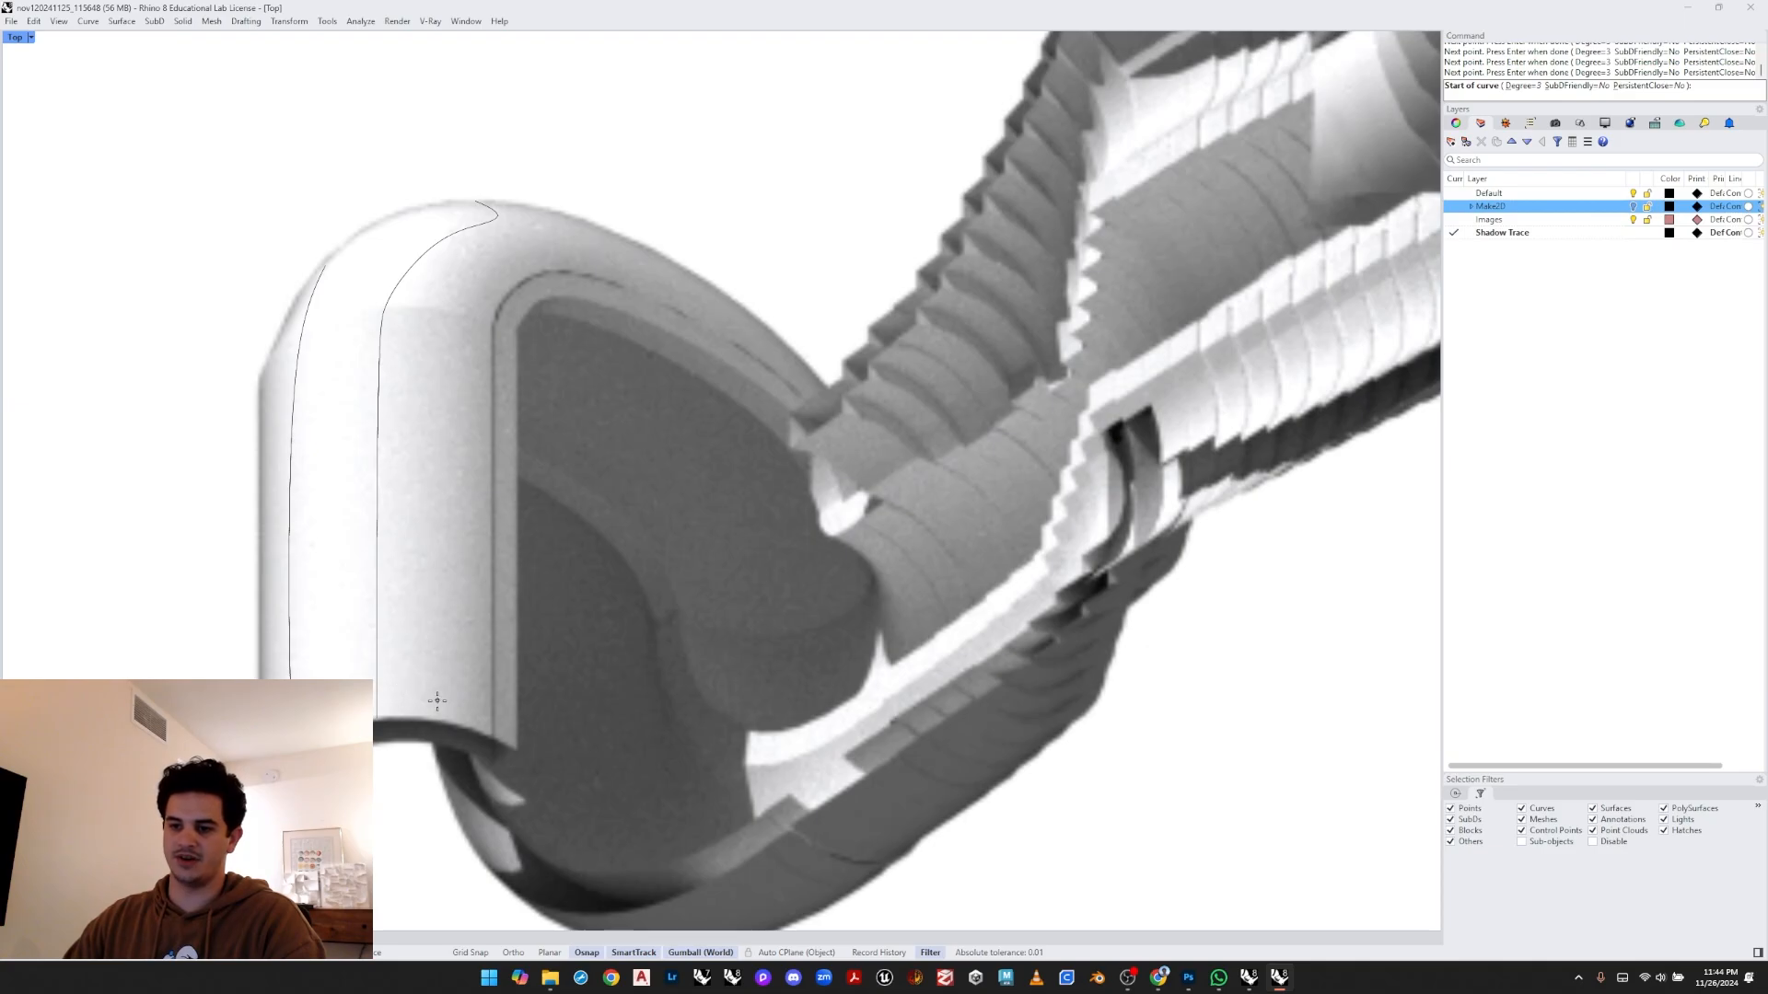
{"action": "left_click", "coordinate": [454, 732]}
{"action": "key", "text": "F8"}
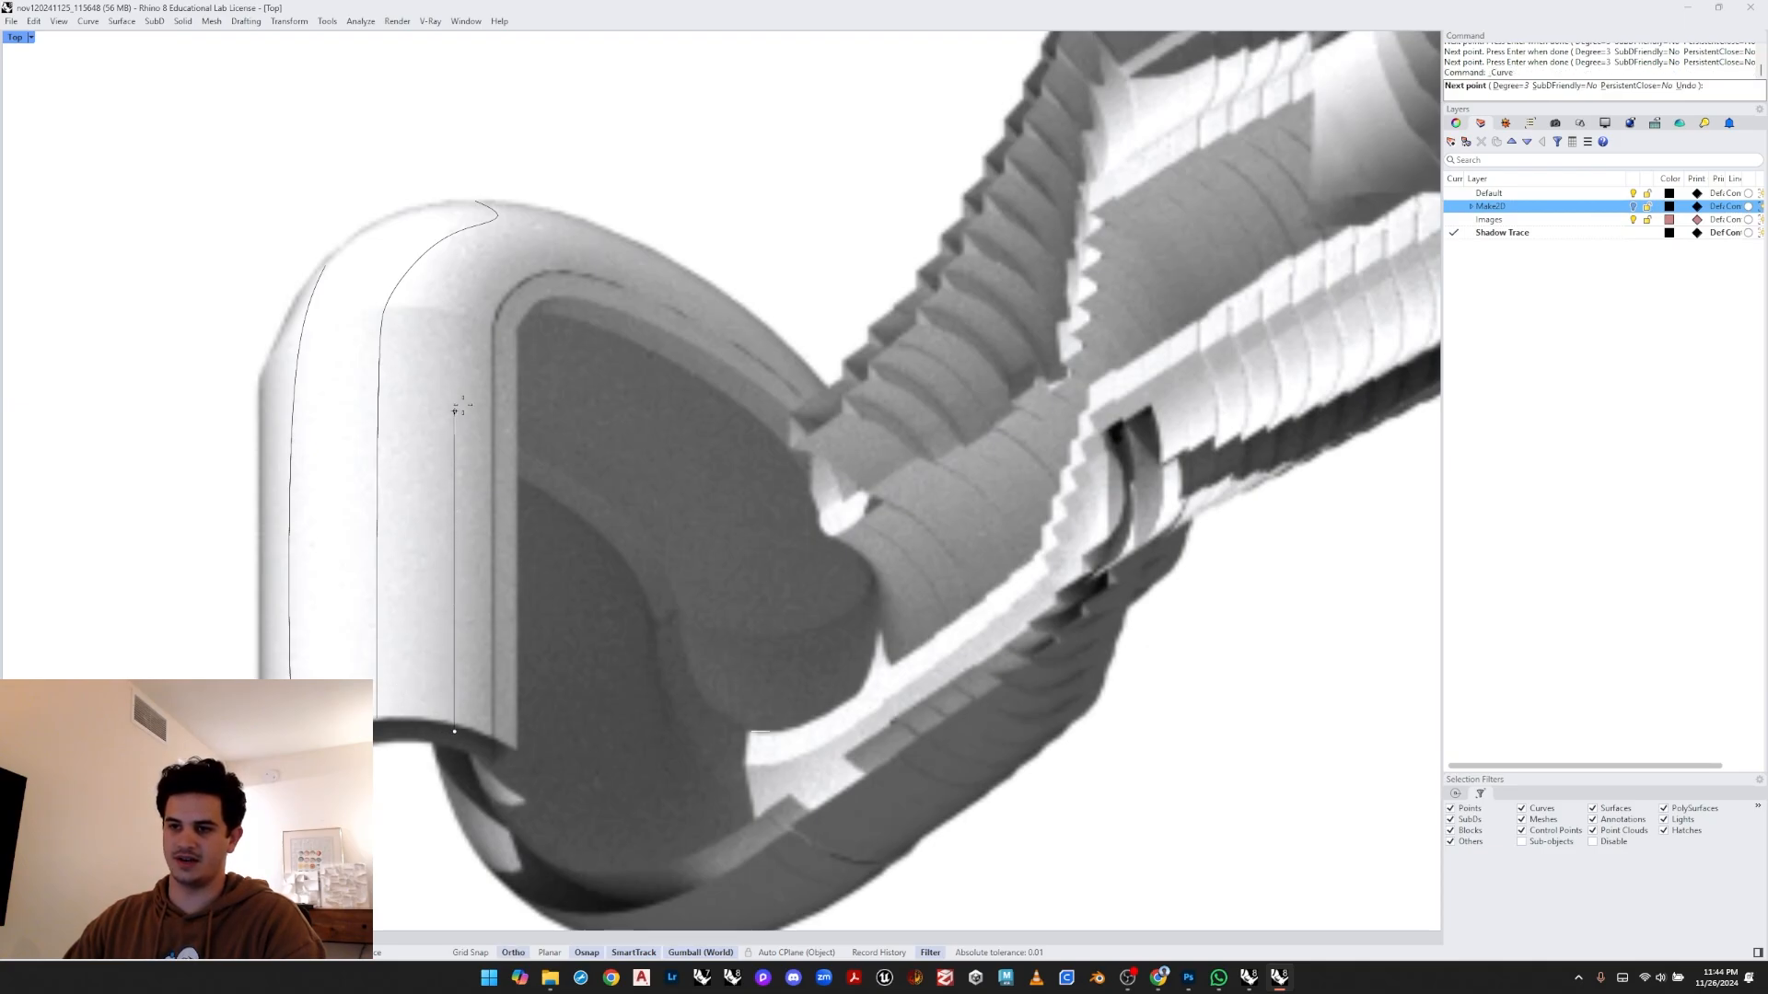
{"action": "left_click", "coordinate": [454, 390]}
{"action": "key", "text": "F8"}
{"action": "left_click", "coordinate": [465, 291]}
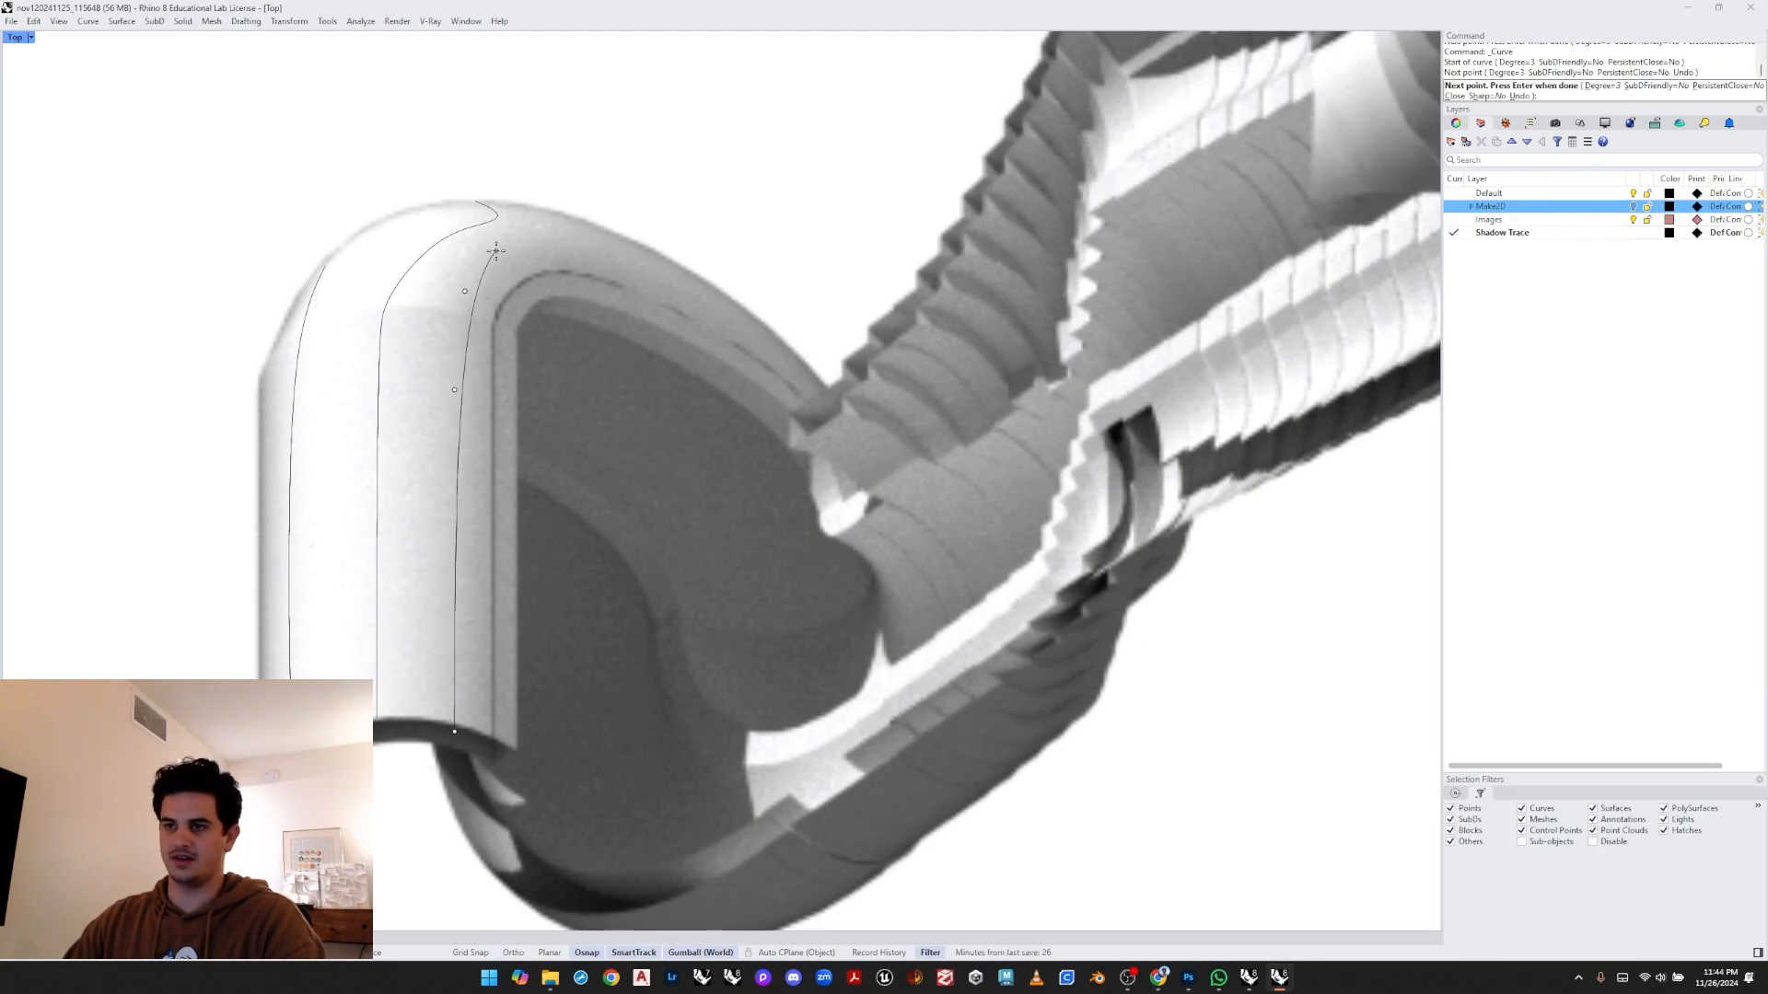
{"action": "left_click", "coordinate": [498, 247]}
{"action": "left_click", "coordinate": [535, 239]}
{"action": "left_click", "coordinate": [573, 241]}
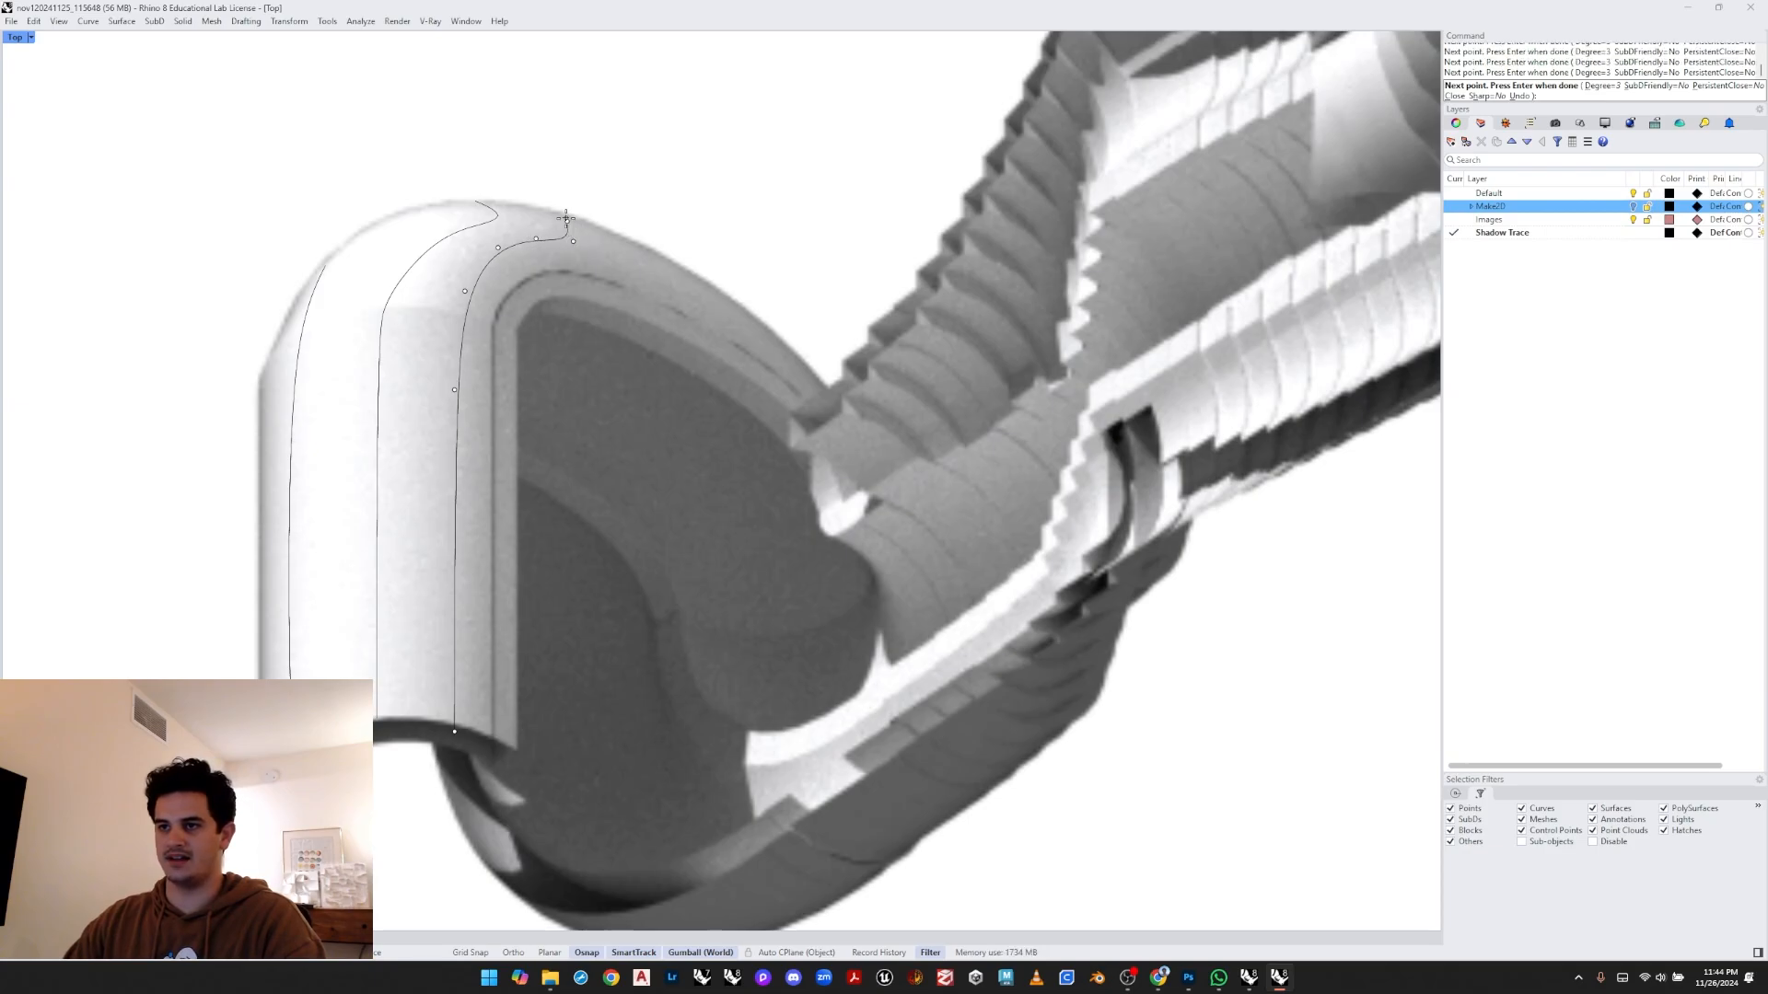
{"action": "key", "text": "Return"}
- Draw a control-point curve along the bend's outer left silhouette from its base up over the top
{"action": "scroll", "coordinate": [555, 199], "scroll_direction": "down", "scroll_amount": 3}
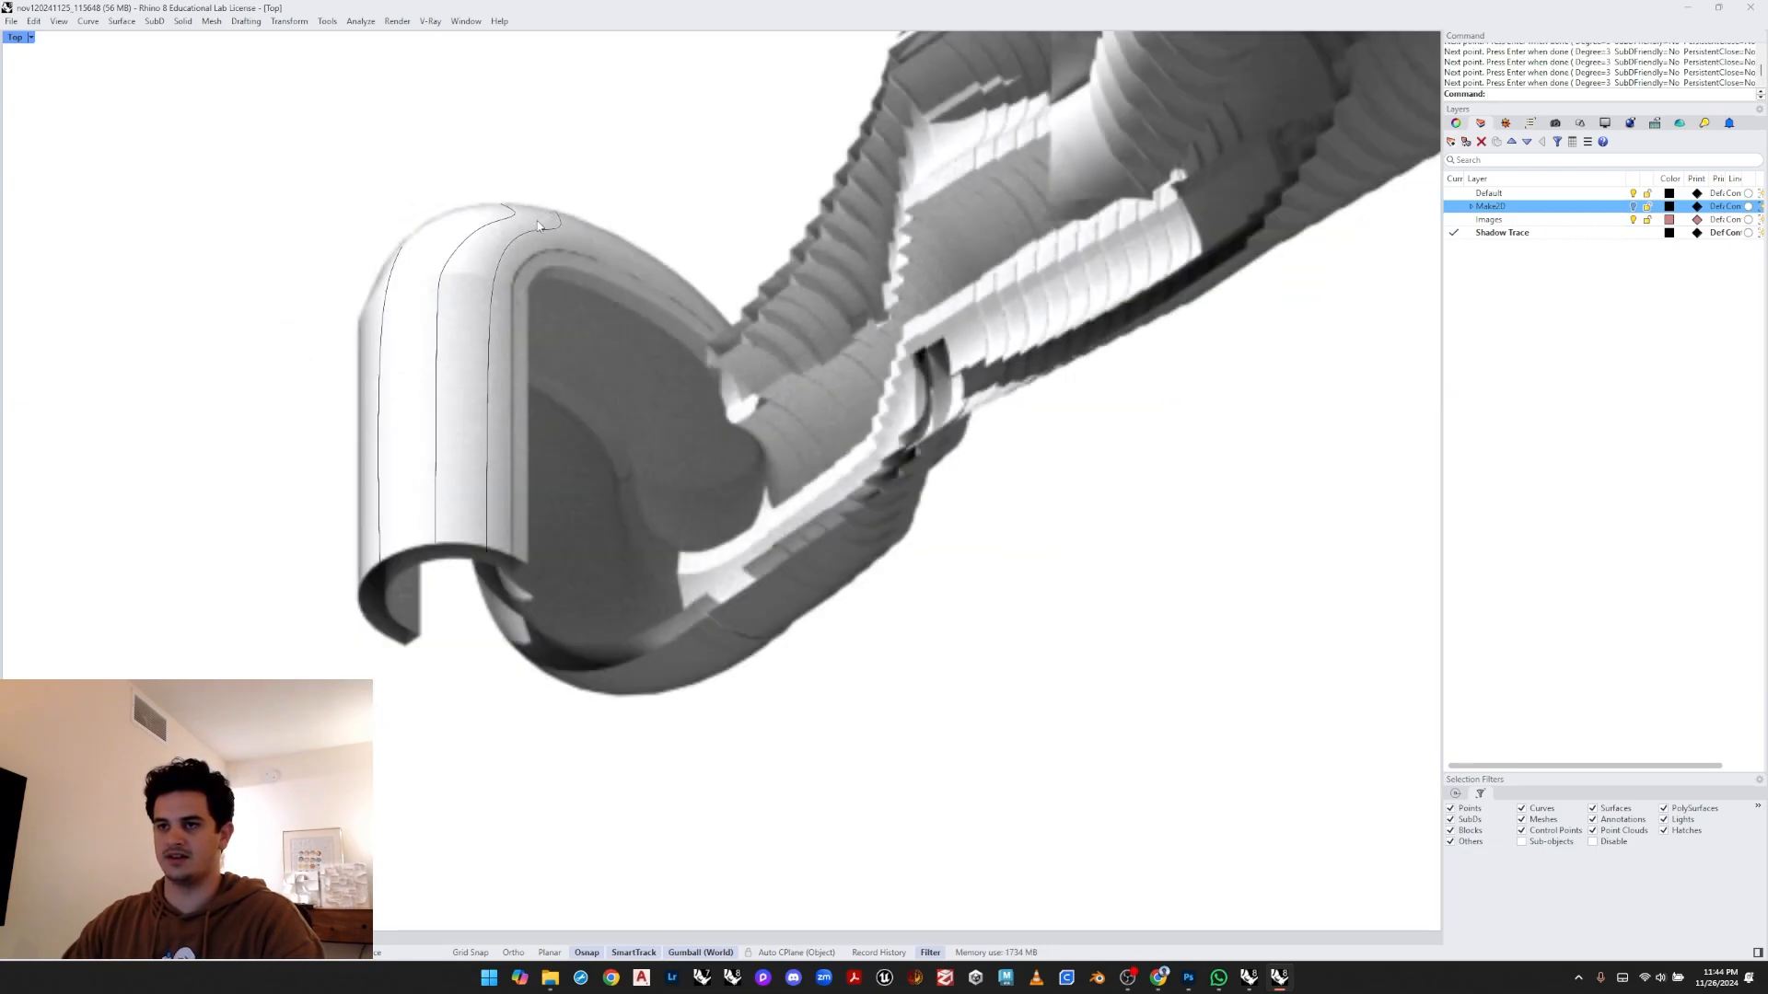
{"action": "right_click_drag", "start_coordinate": [347, 507], "coordinate": [373, 440]}
{"action": "scroll", "coordinate": [373, 440], "scroll_direction": "up", "scroll_amount": 1}
{"action": "scroll", "coordinate": [387, 507], "scroll_direction": "up", "scroll_amount": 2}
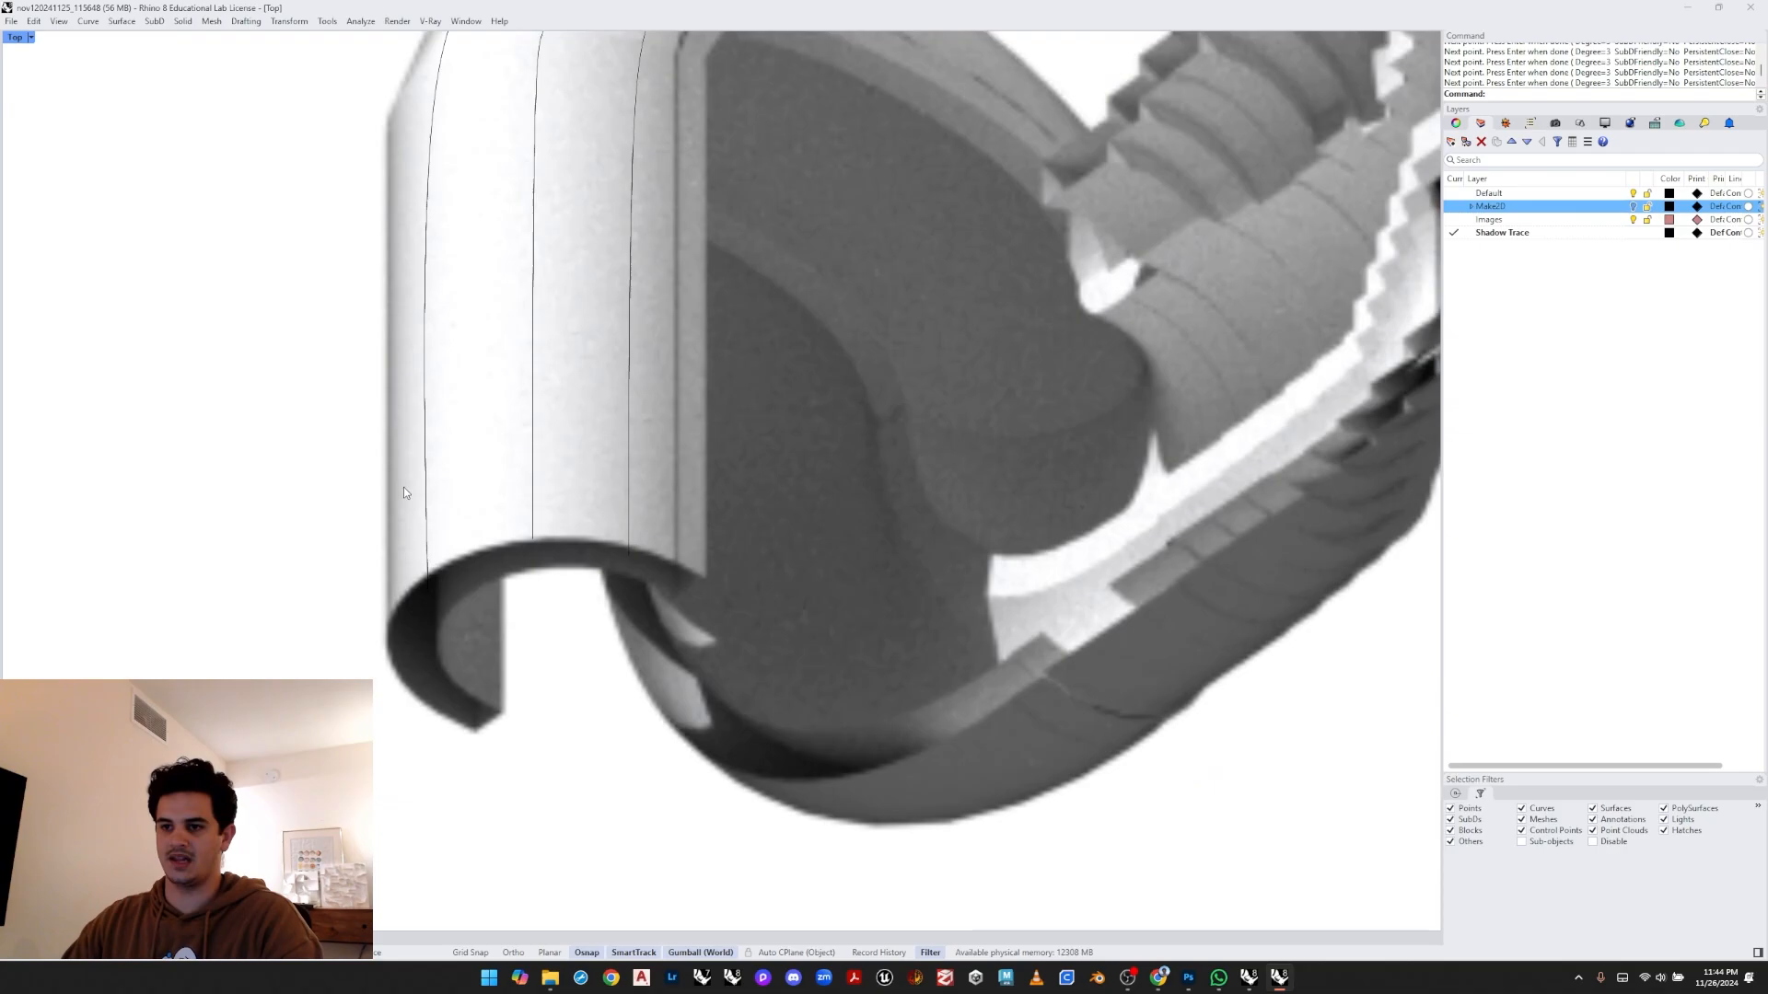
{"action": "key", "text": "Return"}
{"action": "scroll", "coordinate": [402, 657], "scroll_direction": "up", "scroll_amount": 2}
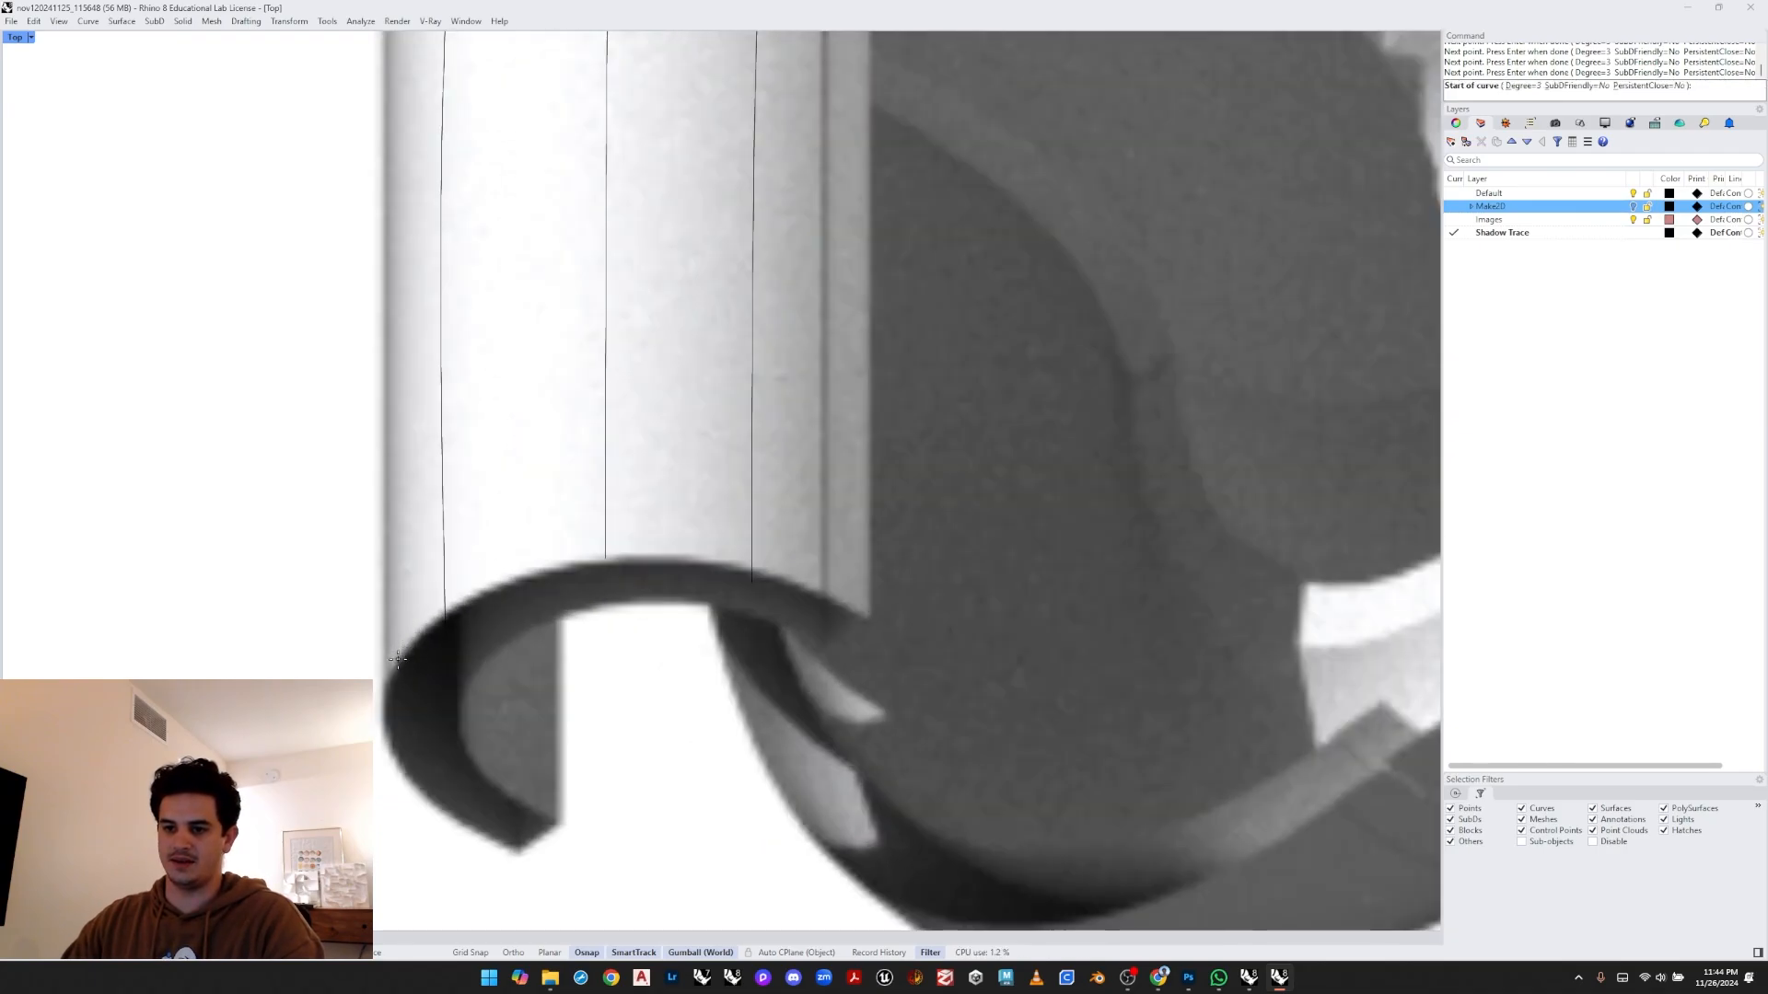
{"action": "left_click", "coordinate": [398, 657]}
{"action": "left_click", "coordinate": [398, 384]}
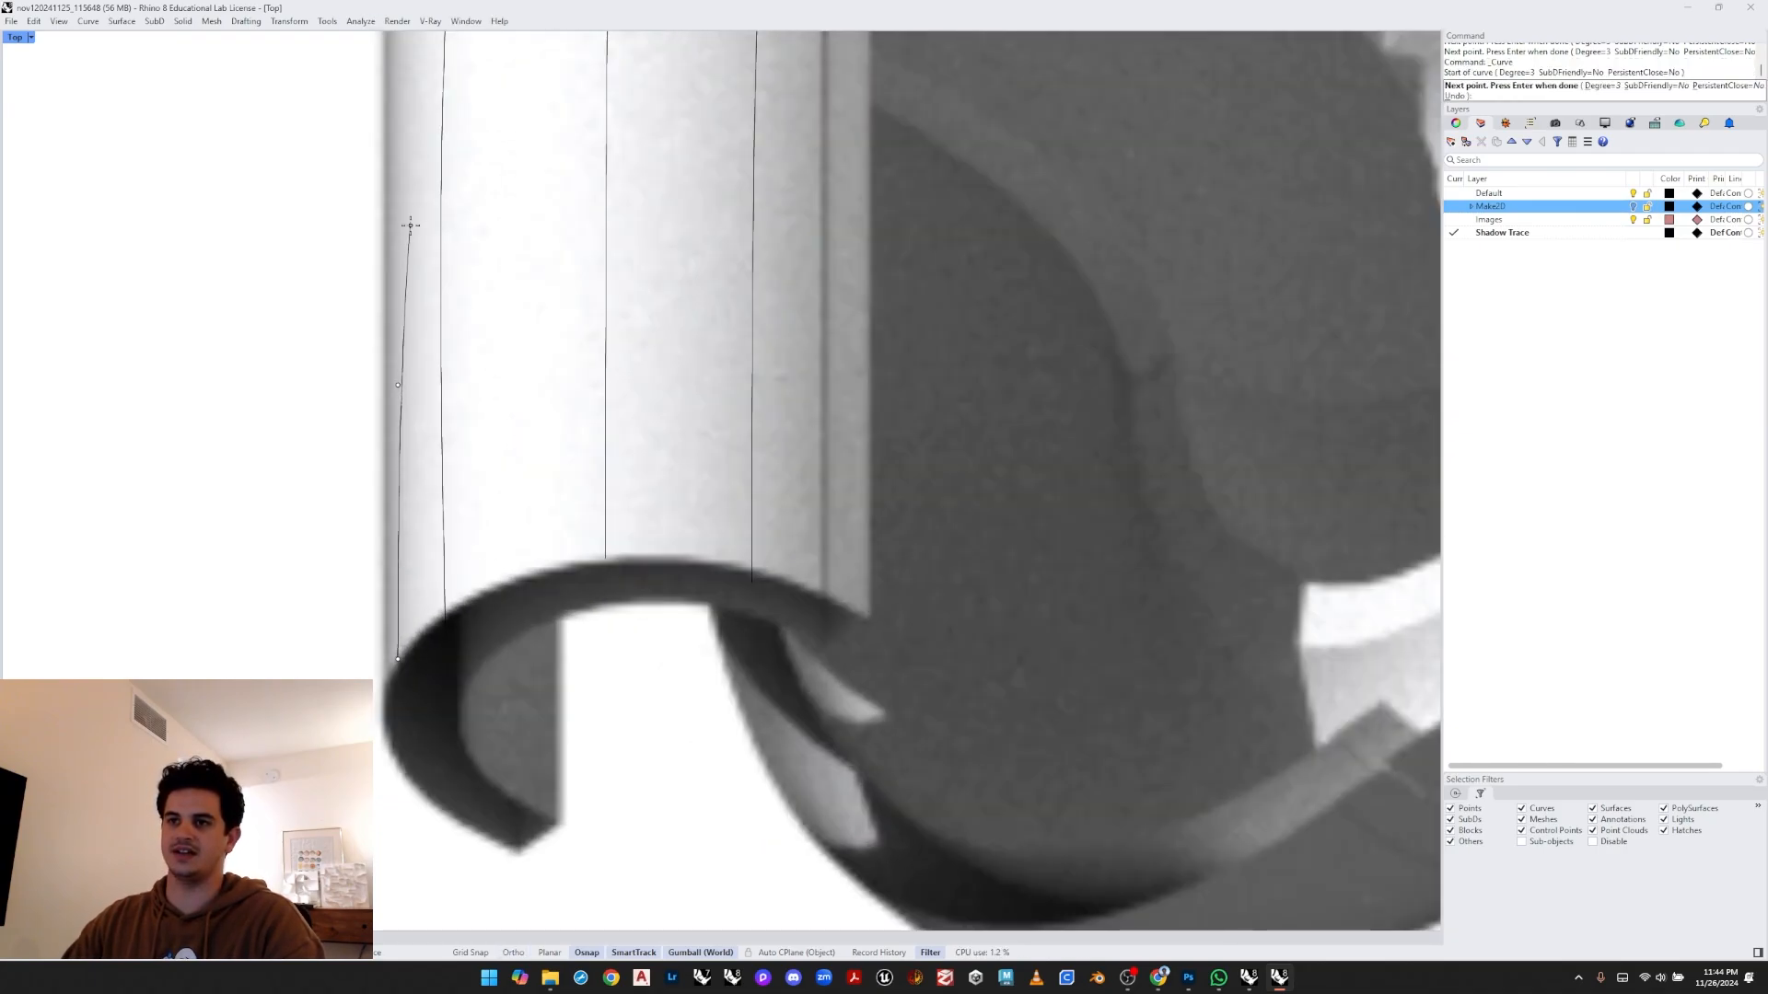
{"action": "scroll", "coordinate": [411, 224], "scroll_direction": "down", "scroll_amount": 3}
{"action": "scroll", "coordinate": [414, 212], "scroll_direction": "up", "scroll_amount": 4}
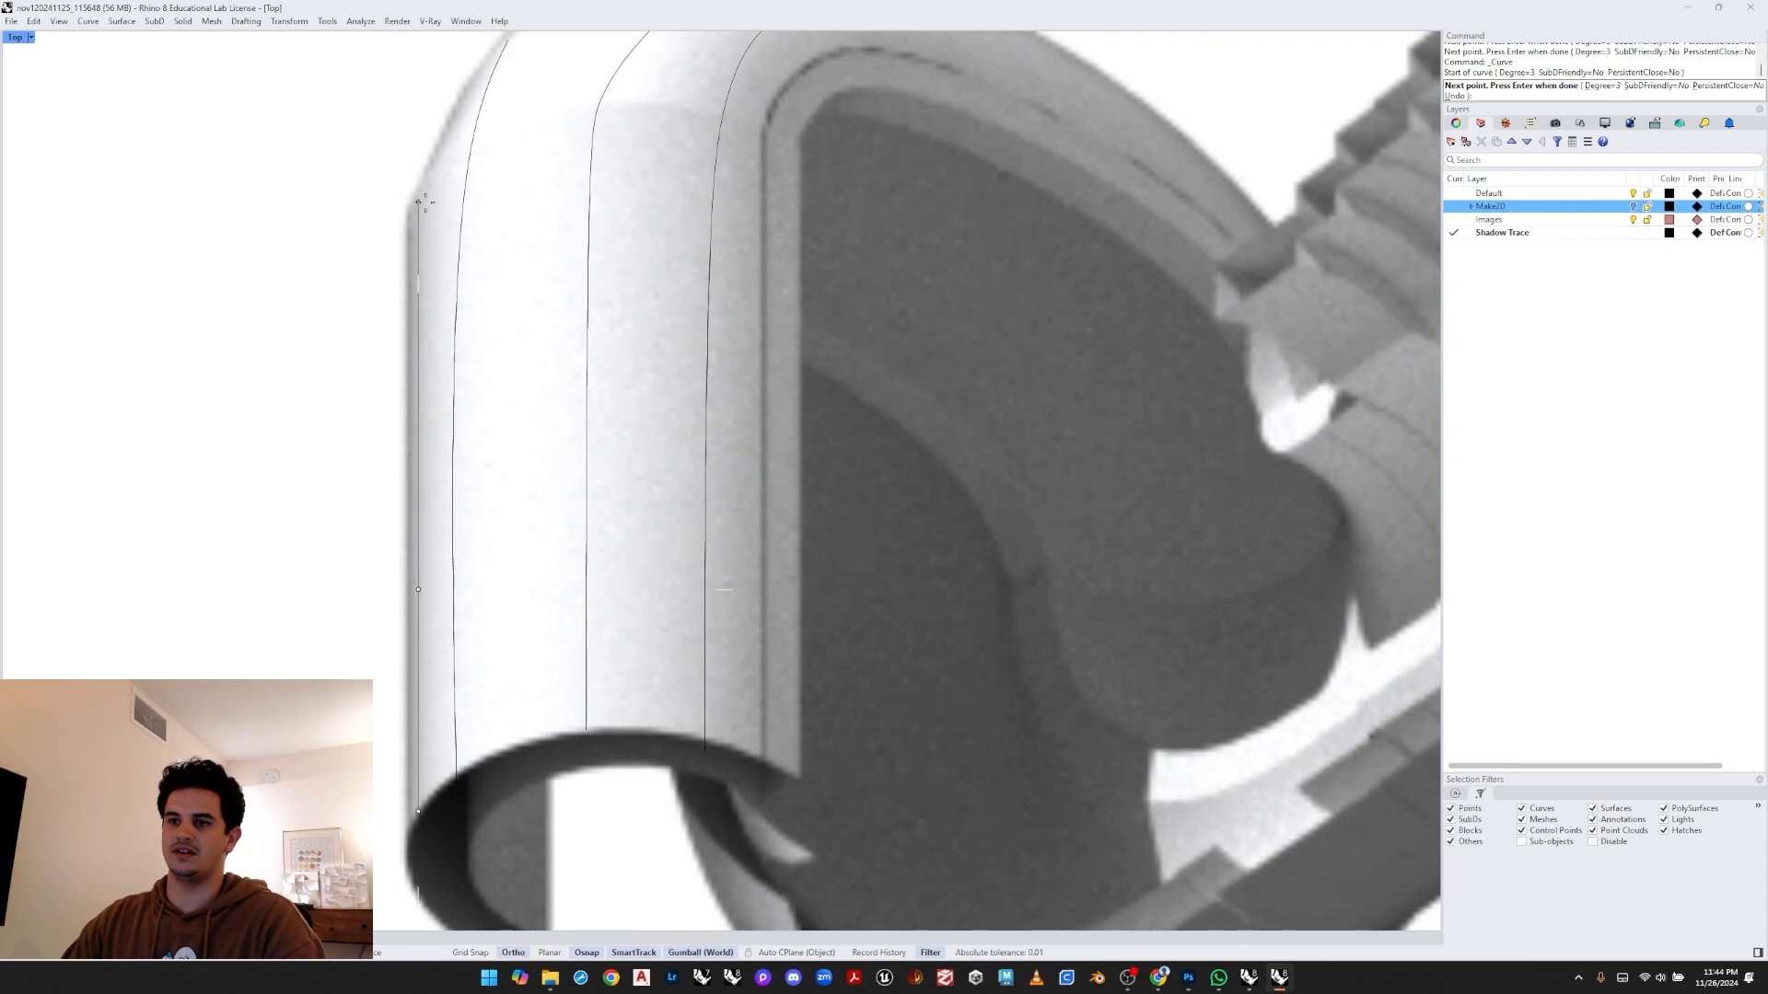
{"action": "left_click", "coordinate": [418, 203]}
{"action": "key", "text": "F8"}
{"action": "left_click", "coordinate": [450, 137]}
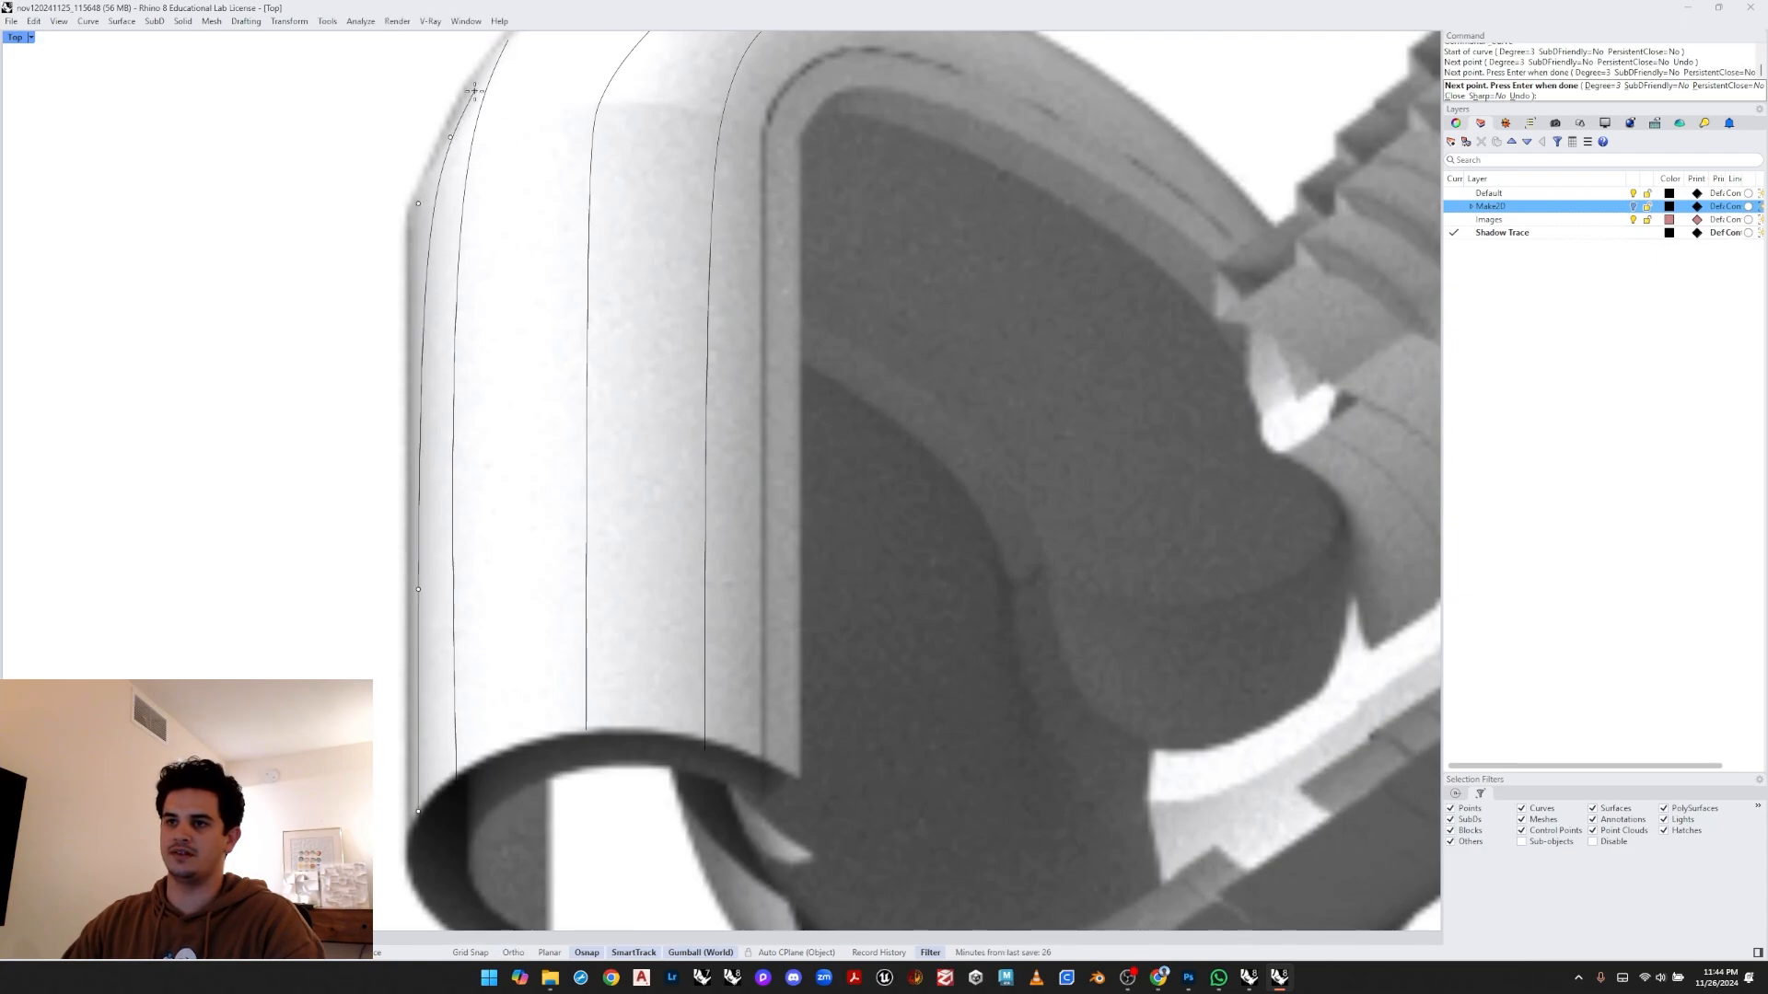
{"action": "left_click", "coordinate": [480, 65]}
{"action": "right_click_drag", "start_coordinate": [479, 66], "coordinate": [402, 328]}
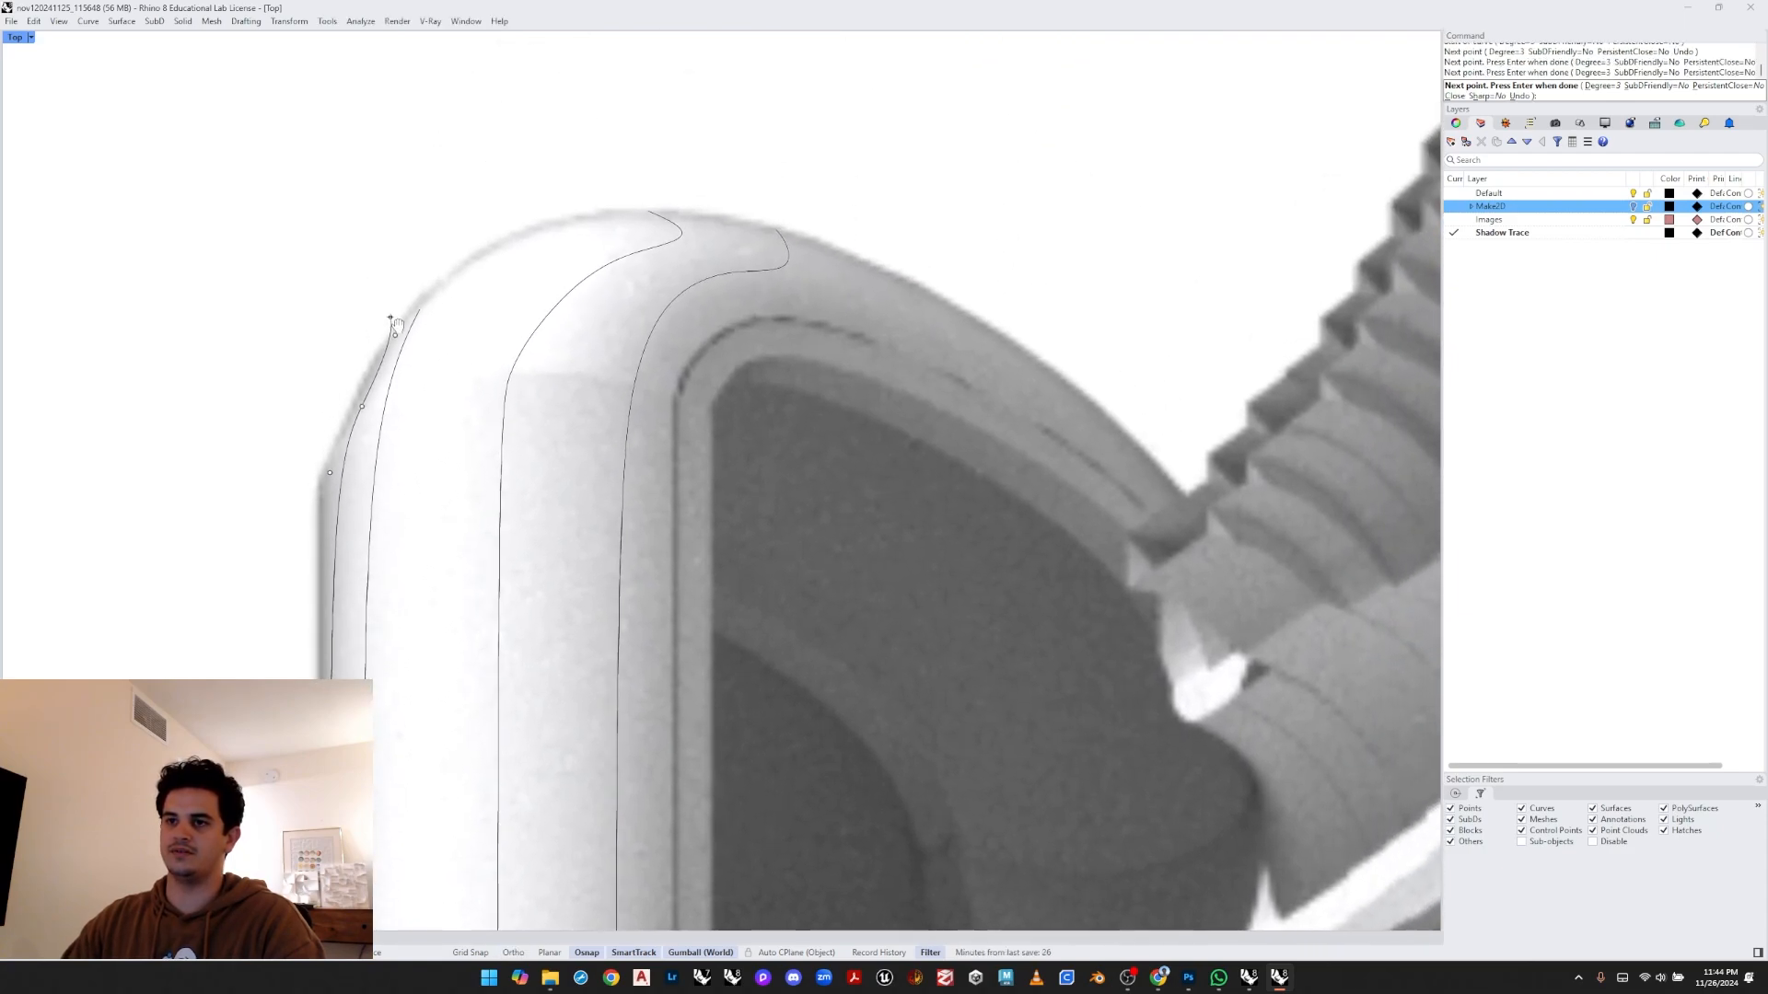
{"action": "left_click", "coordinate": [463, 267]}
{"action": "key", "text": "Return"}
- Draw a curve tracing the lower edge of the bulb where it curves down toward the pipe
{"action": "scroll", "coordinate": [345, 356], "scroll_direction": "down", "scroll_amount": 8}
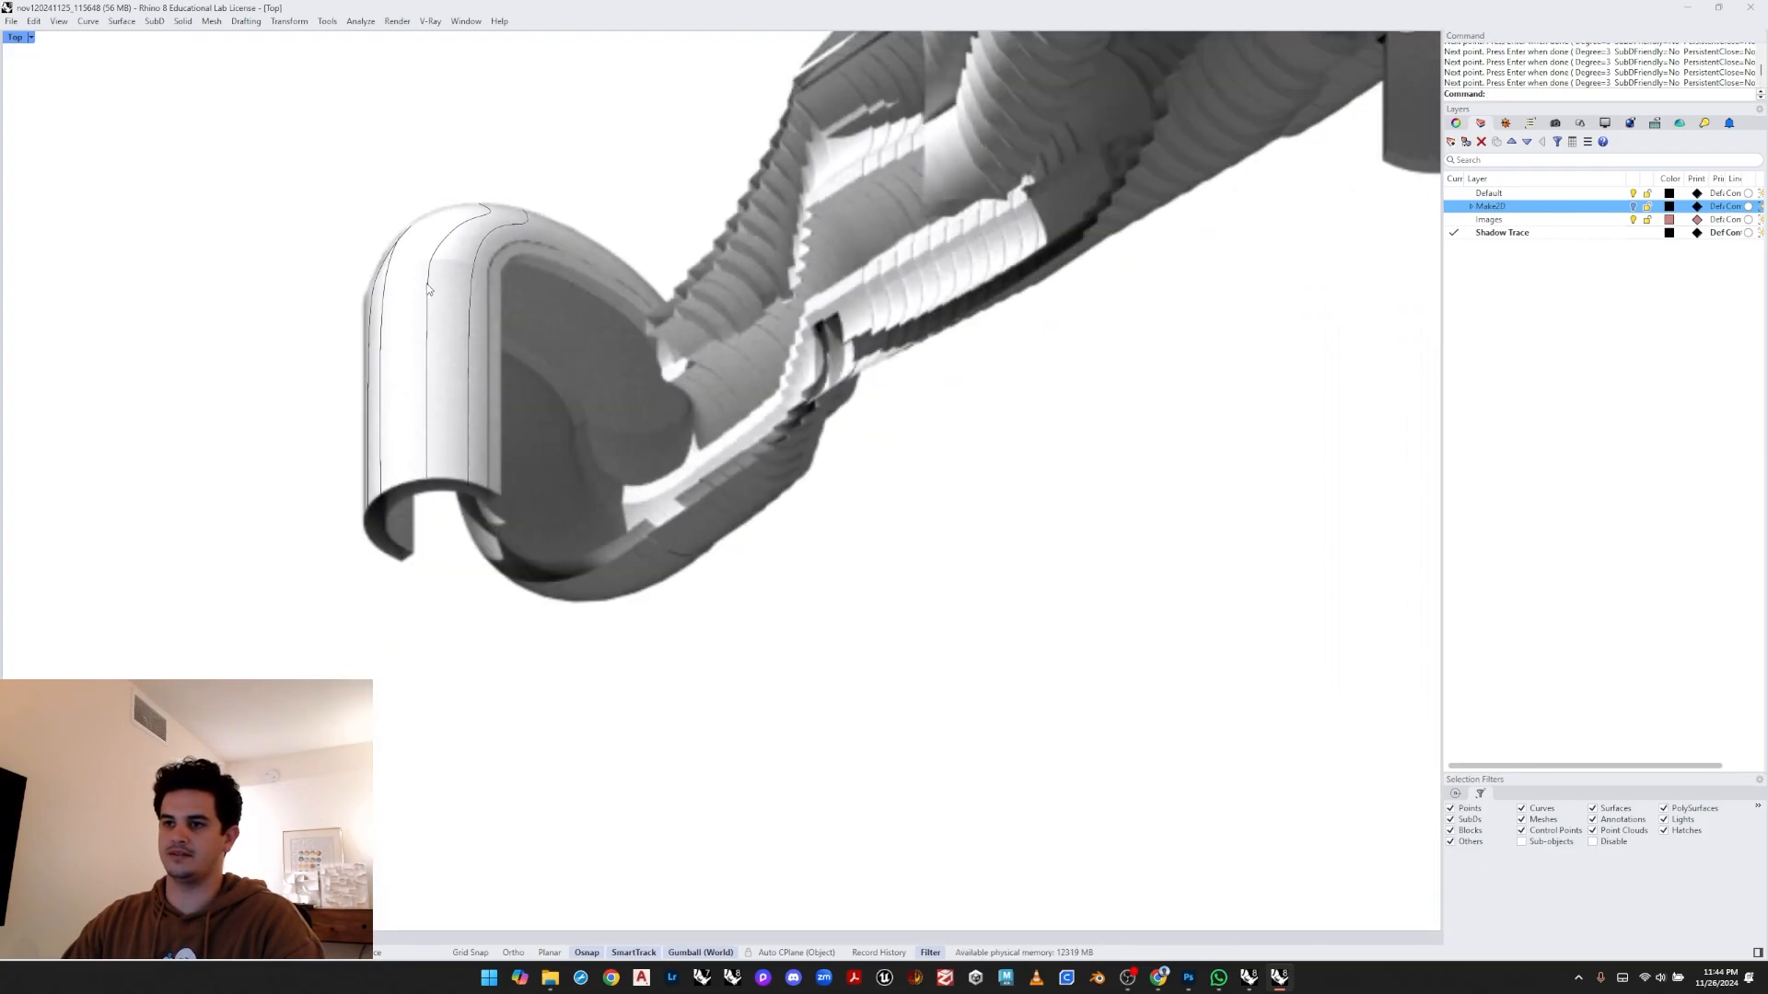
{"action": "scroll", "coordinate": [432, 479], "scroll_direction": "up", "scroll_amount": 6}
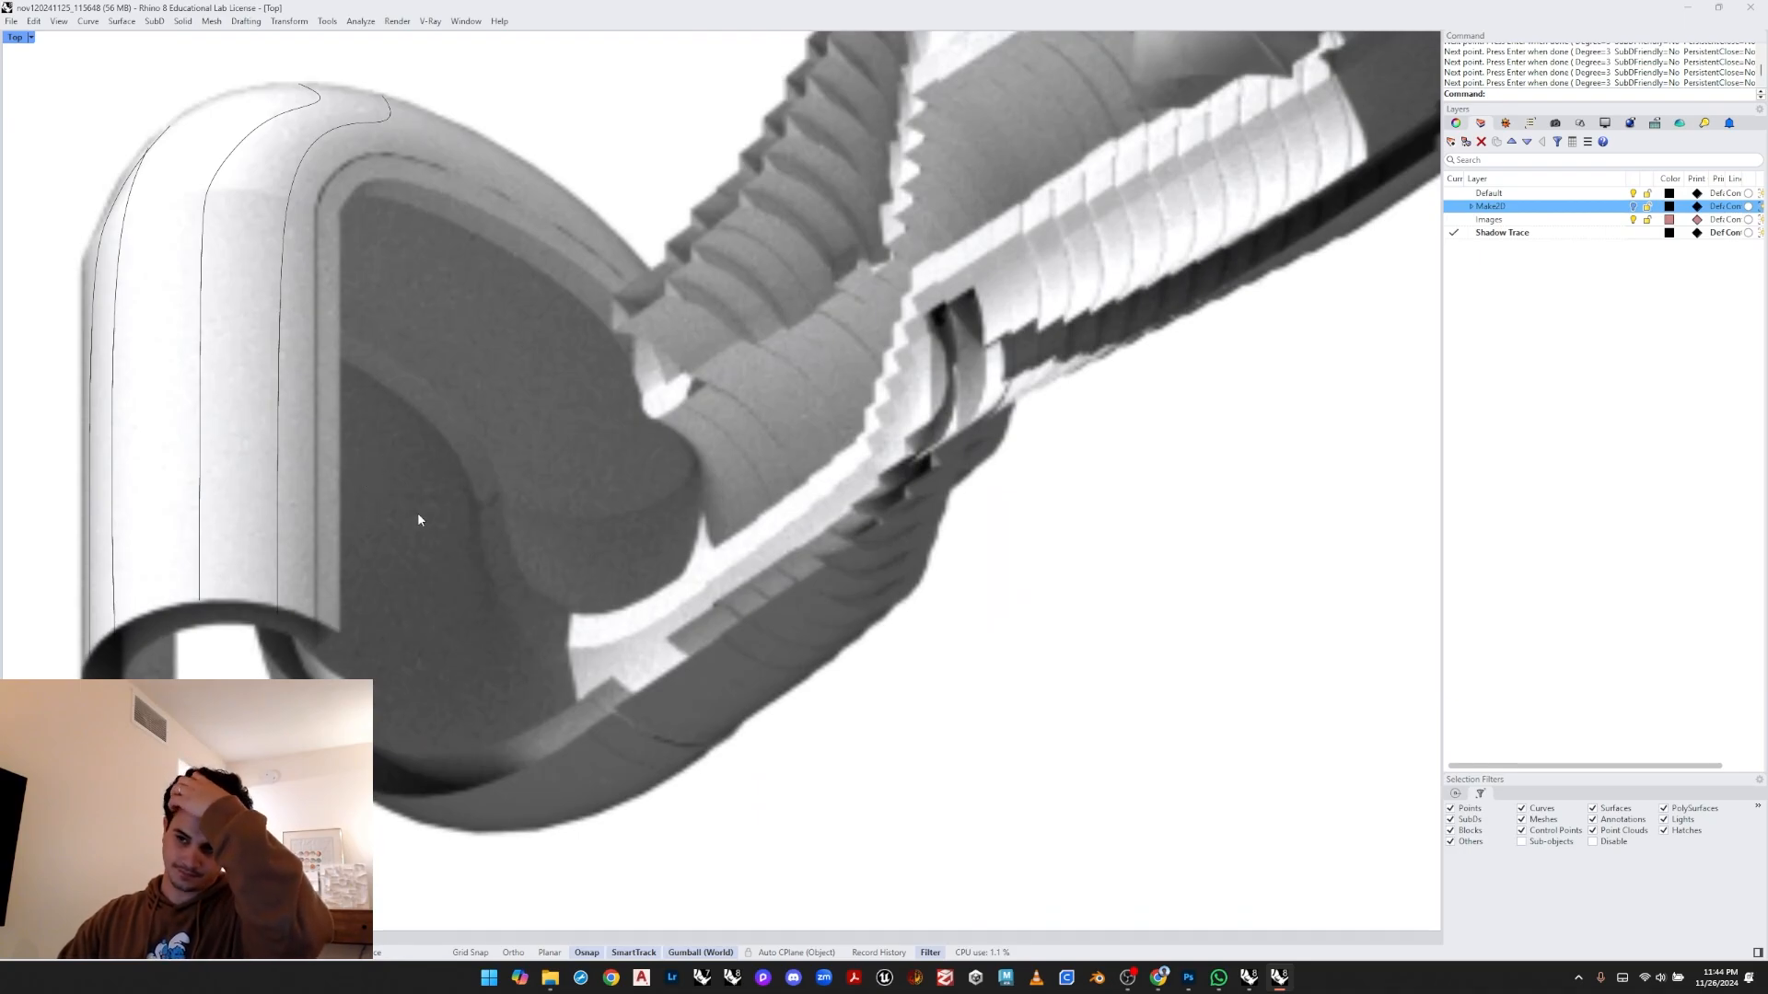
{"action": "key", "text": "Return"}
{"action": "scroll", "coordinate": [464, 530], "scroll_direction": "up", "scroll_amount": 4}
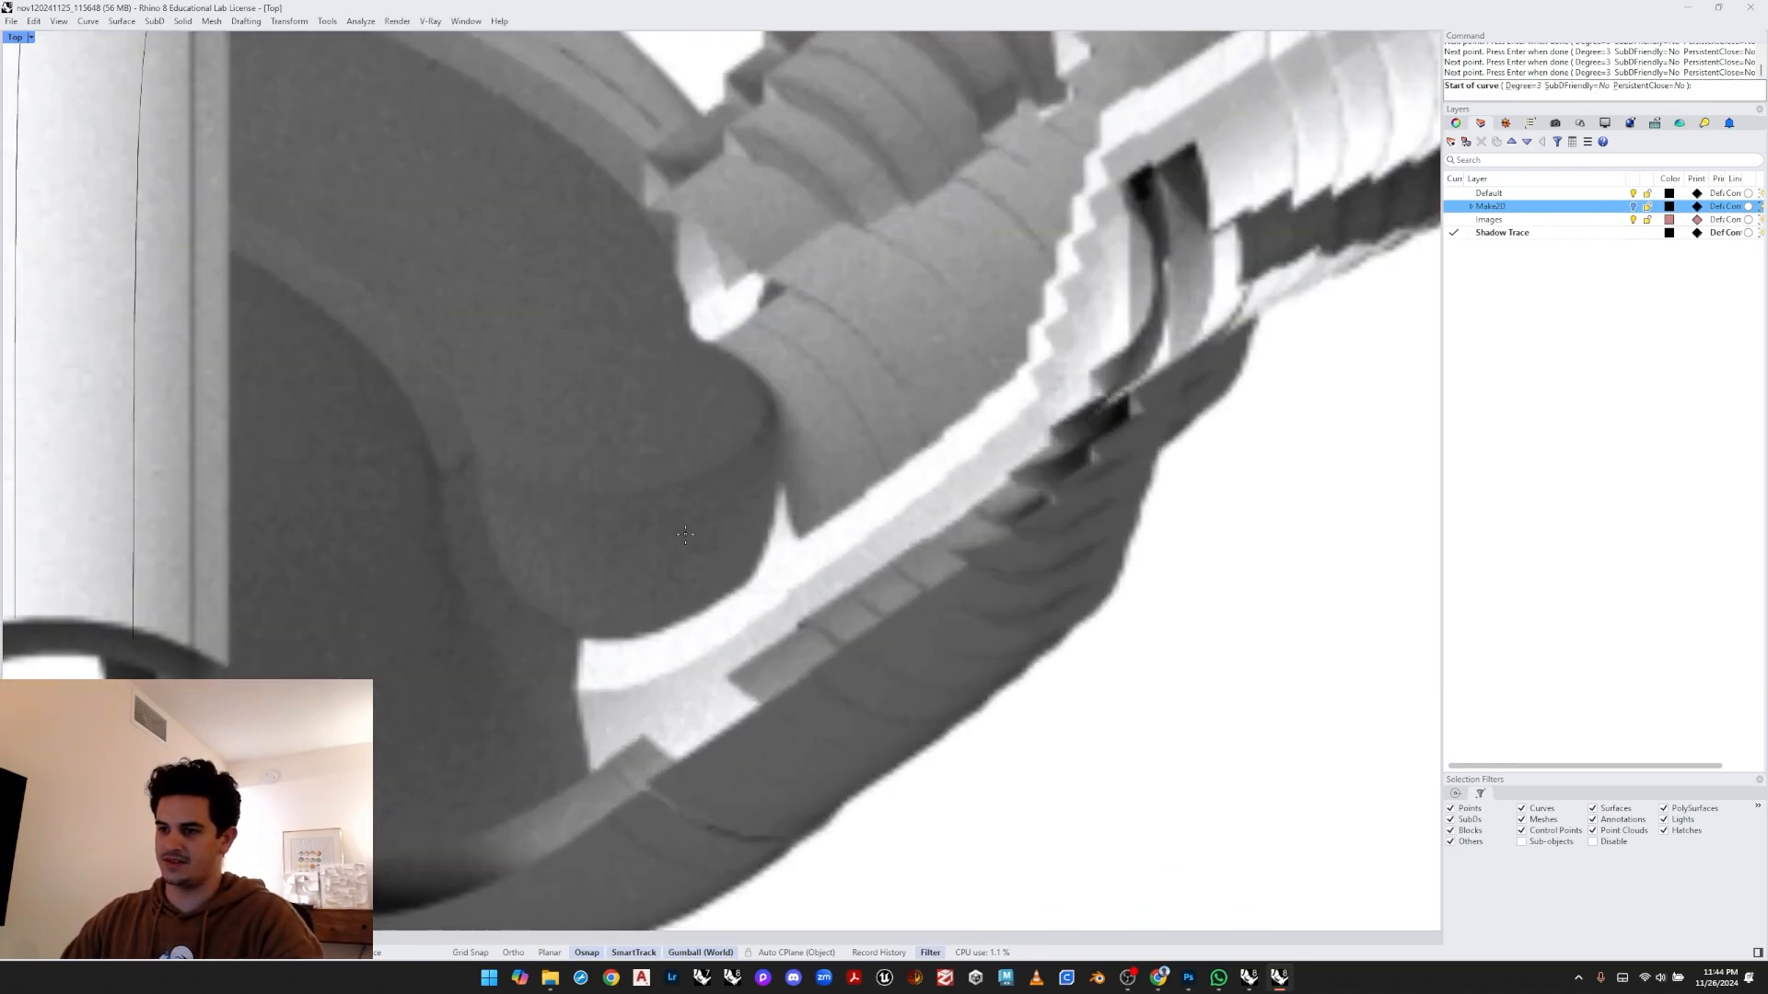
{"action": "left_click", "coordinate": [780, 481]}
{"action": "left_click", "coordinate": [771, 538]}
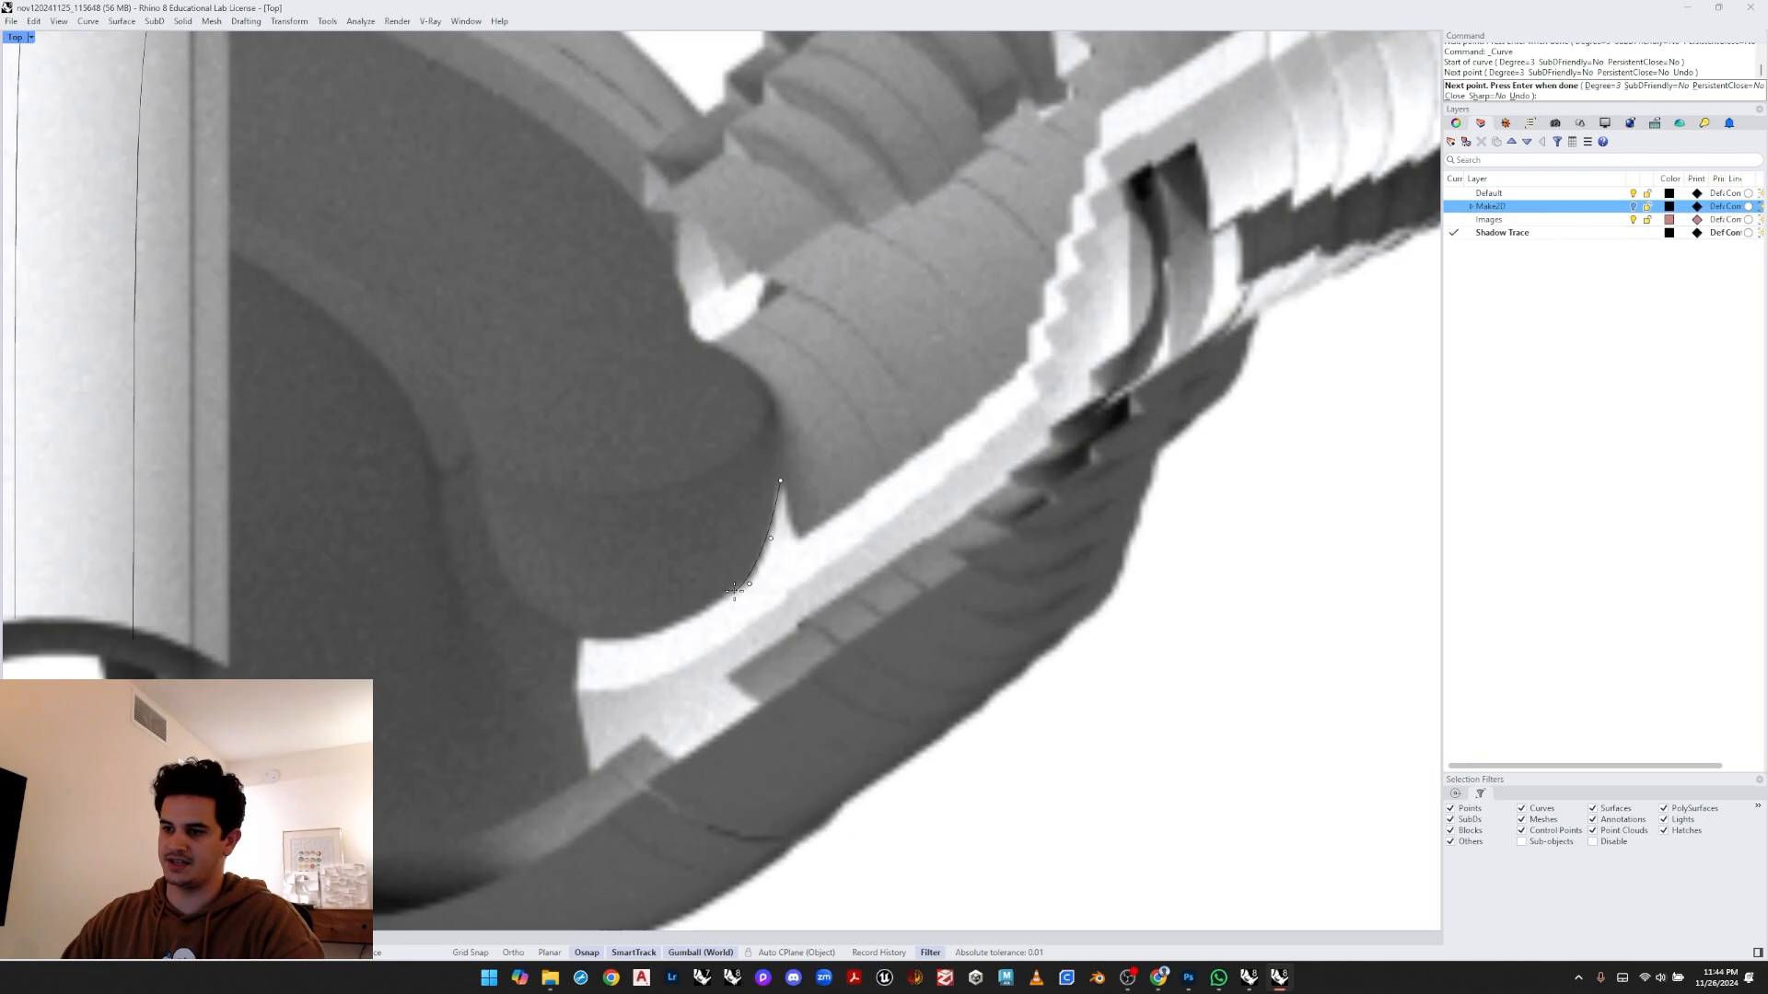
{"action": "left_click", "coordinate": [749, 583]}
{"action": "left_click", "coordinate": [715, 603]}
{"action": "left_click", "coordinate": [656, 629]}
{"action": "left_click", "coordinate": [595, 640]}
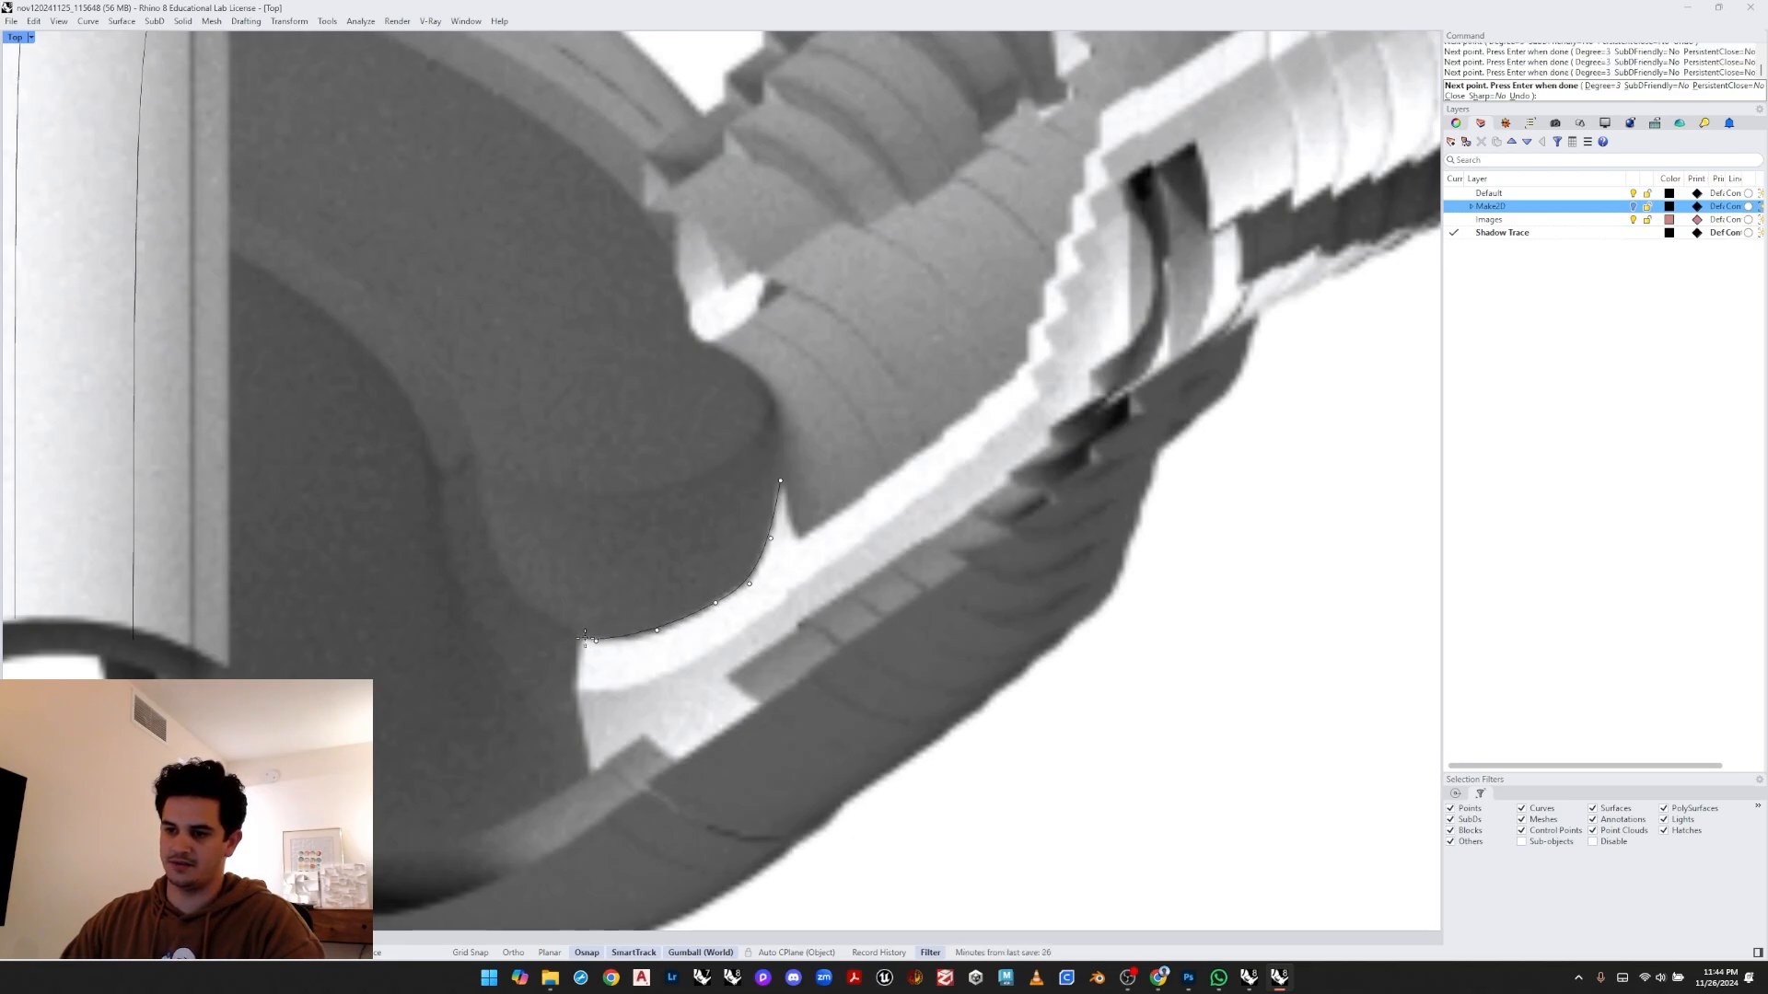
{"action": "left_click", "coordinate": [577, 663]}
{"action": "left_click", "coordinate": [586, 754]}
{"action": "key", "text": "Return"}
- Draw a short curve tracing the end edge of the ribbed pipe segment
{"action": "scroll", "coordinate": [565, 750], "scroll_direction": "down", "scroll_amount": 5}
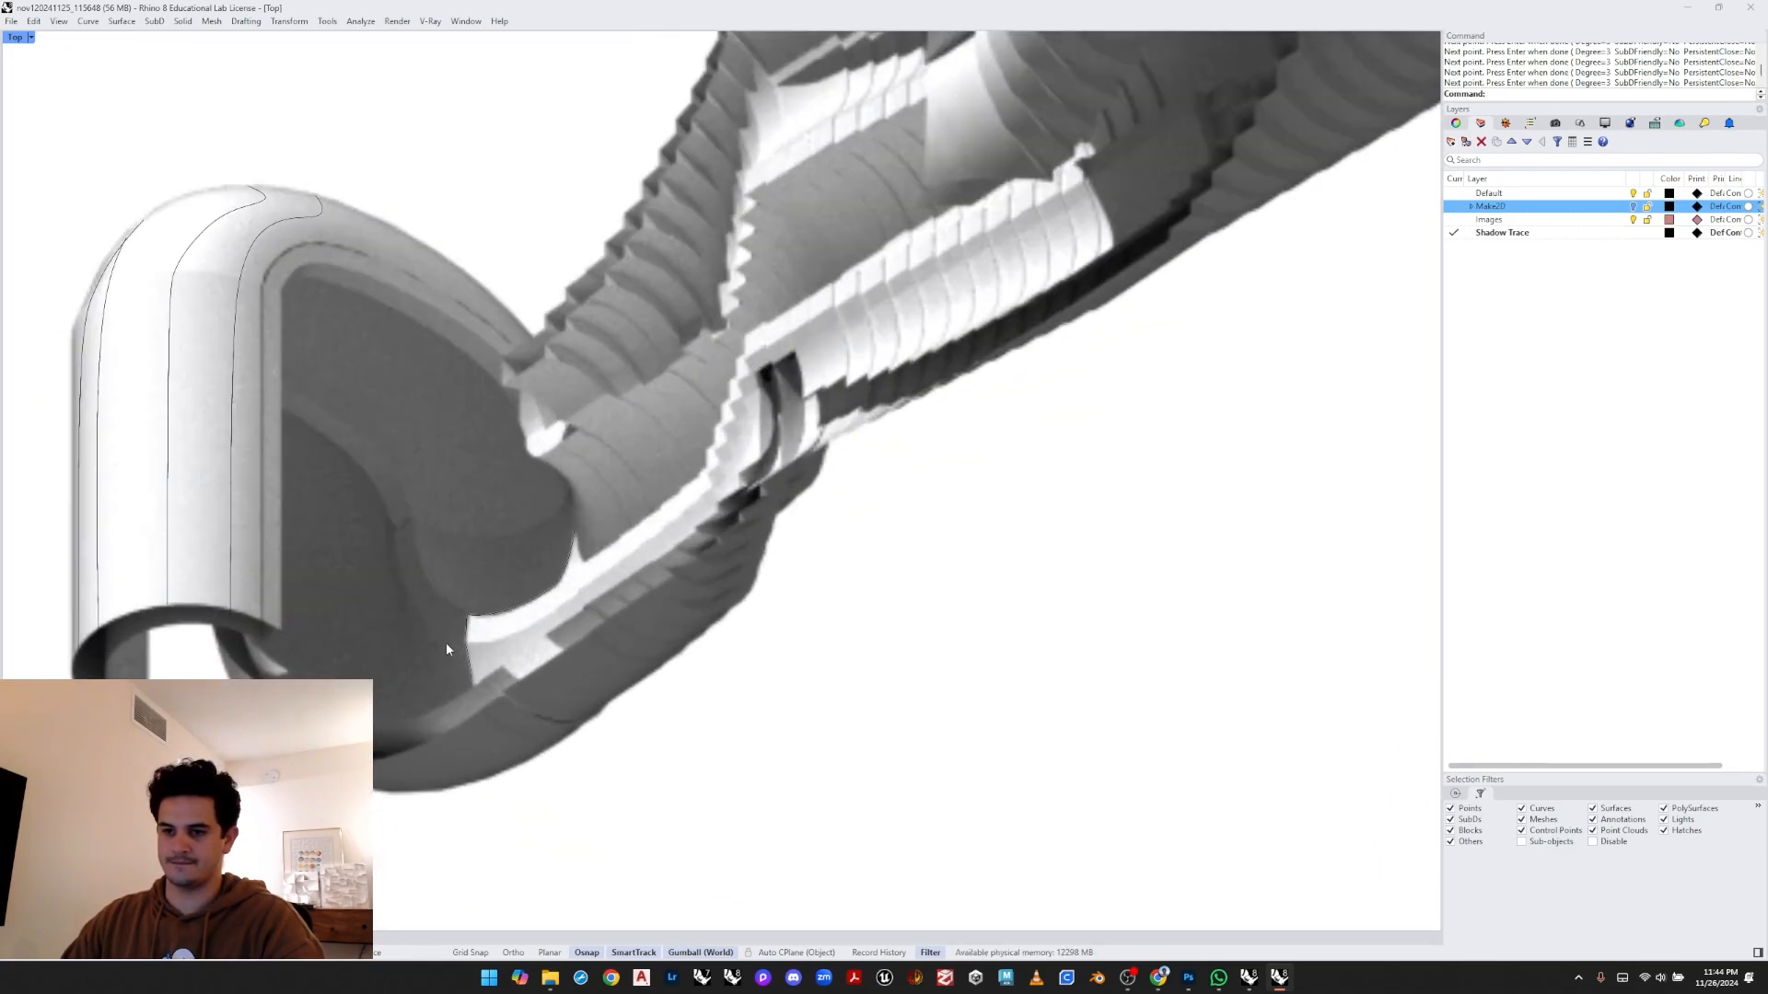
{"action": "scroll", "coordinate": [465, 517], "scroll_direction": "down", "scroll_amount": 6}
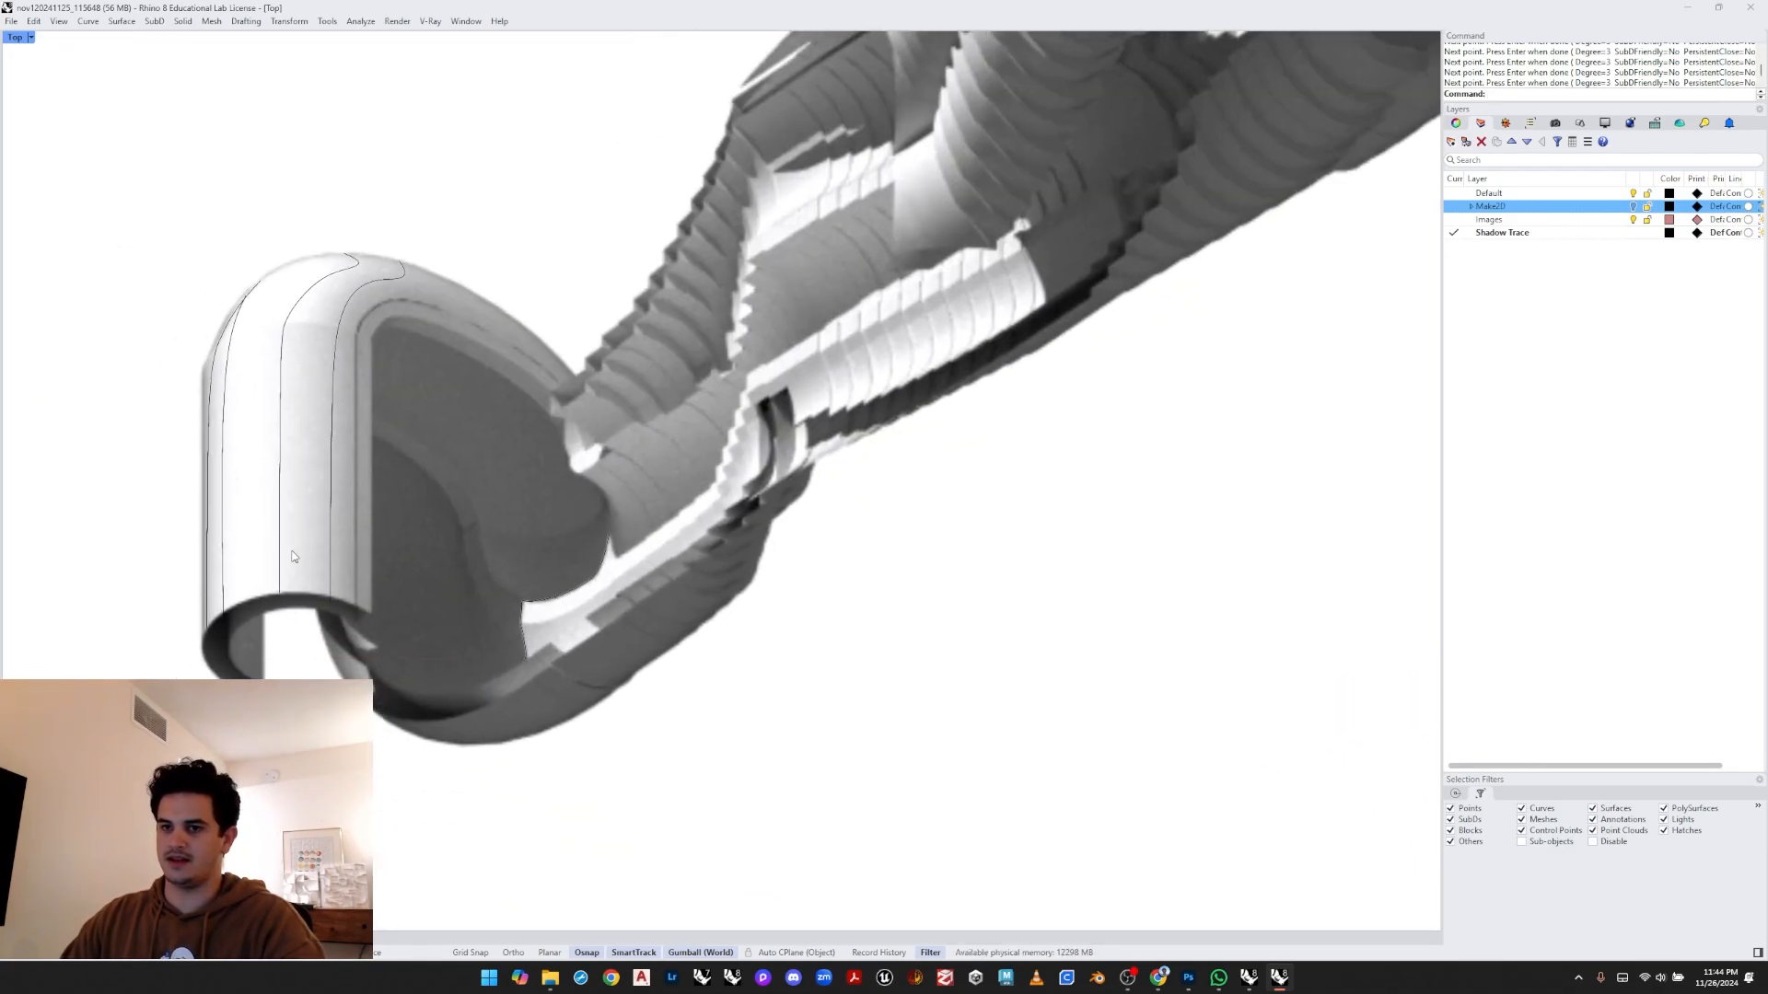
{"action": "scroll", "coordinate": [251, 659], "scroll_direction": "up", "scroll_amount": 8}
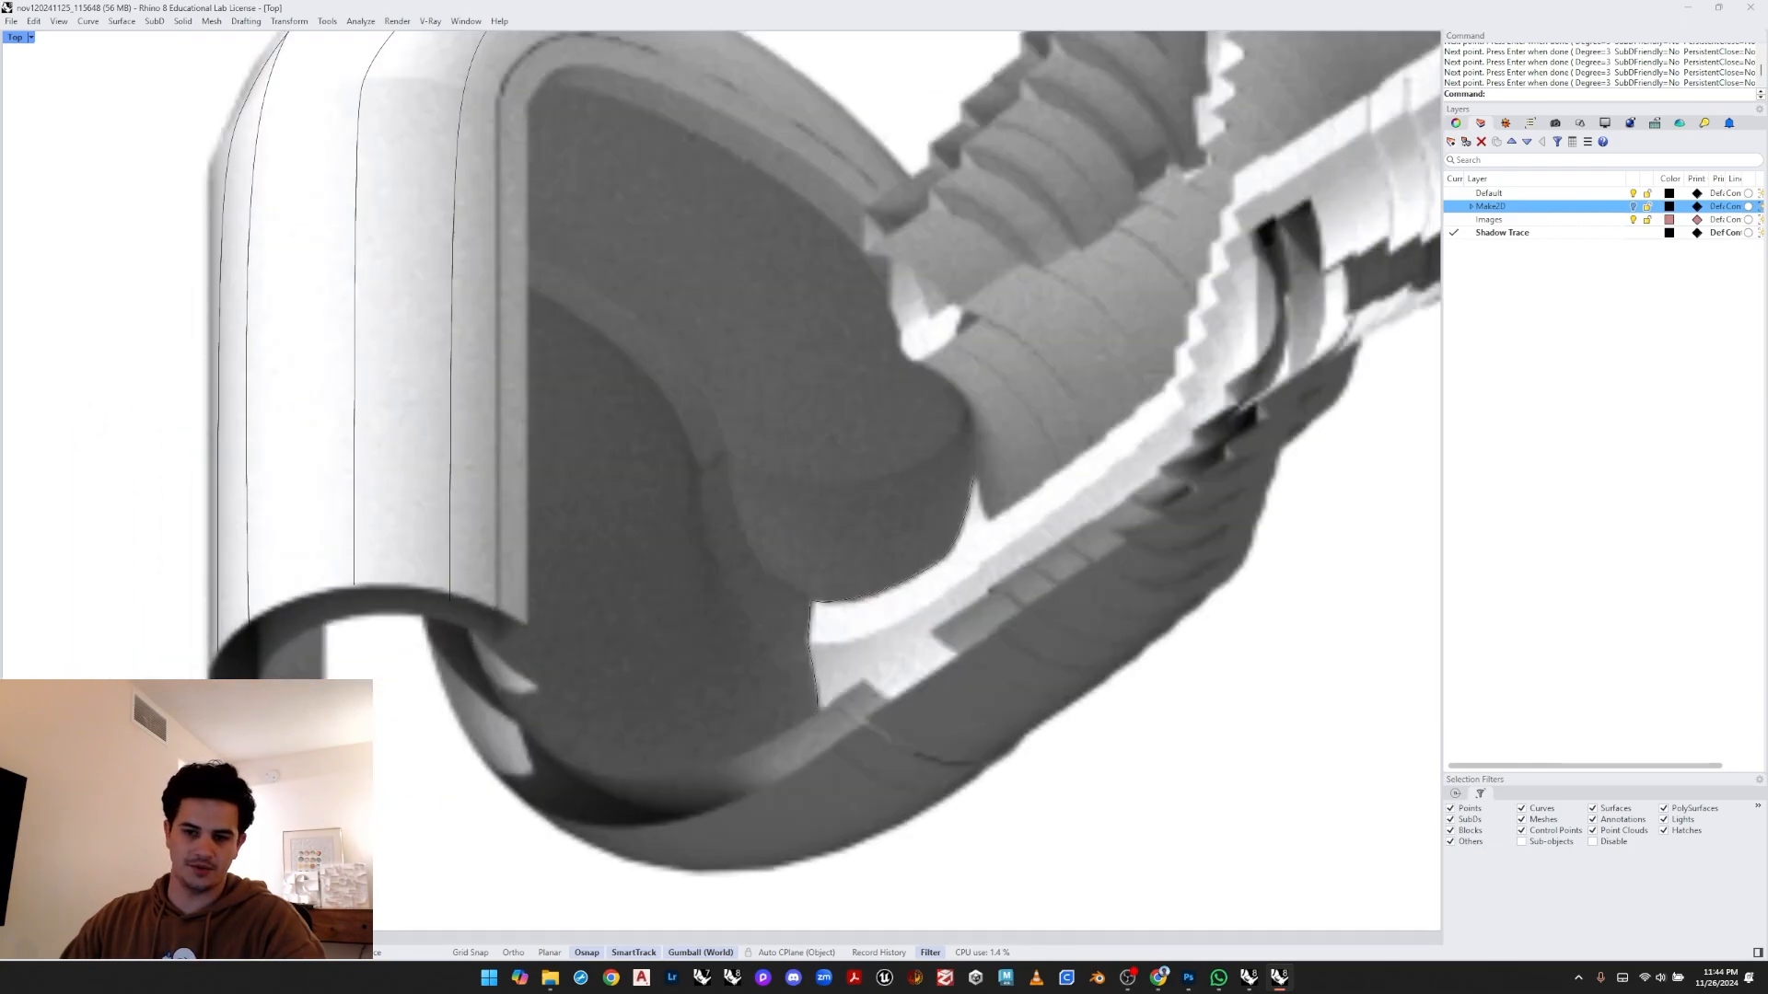
{"action": "scroll", "coordinate": [247, 658], "scroll_direction": "down", "scroll_amount": 4}
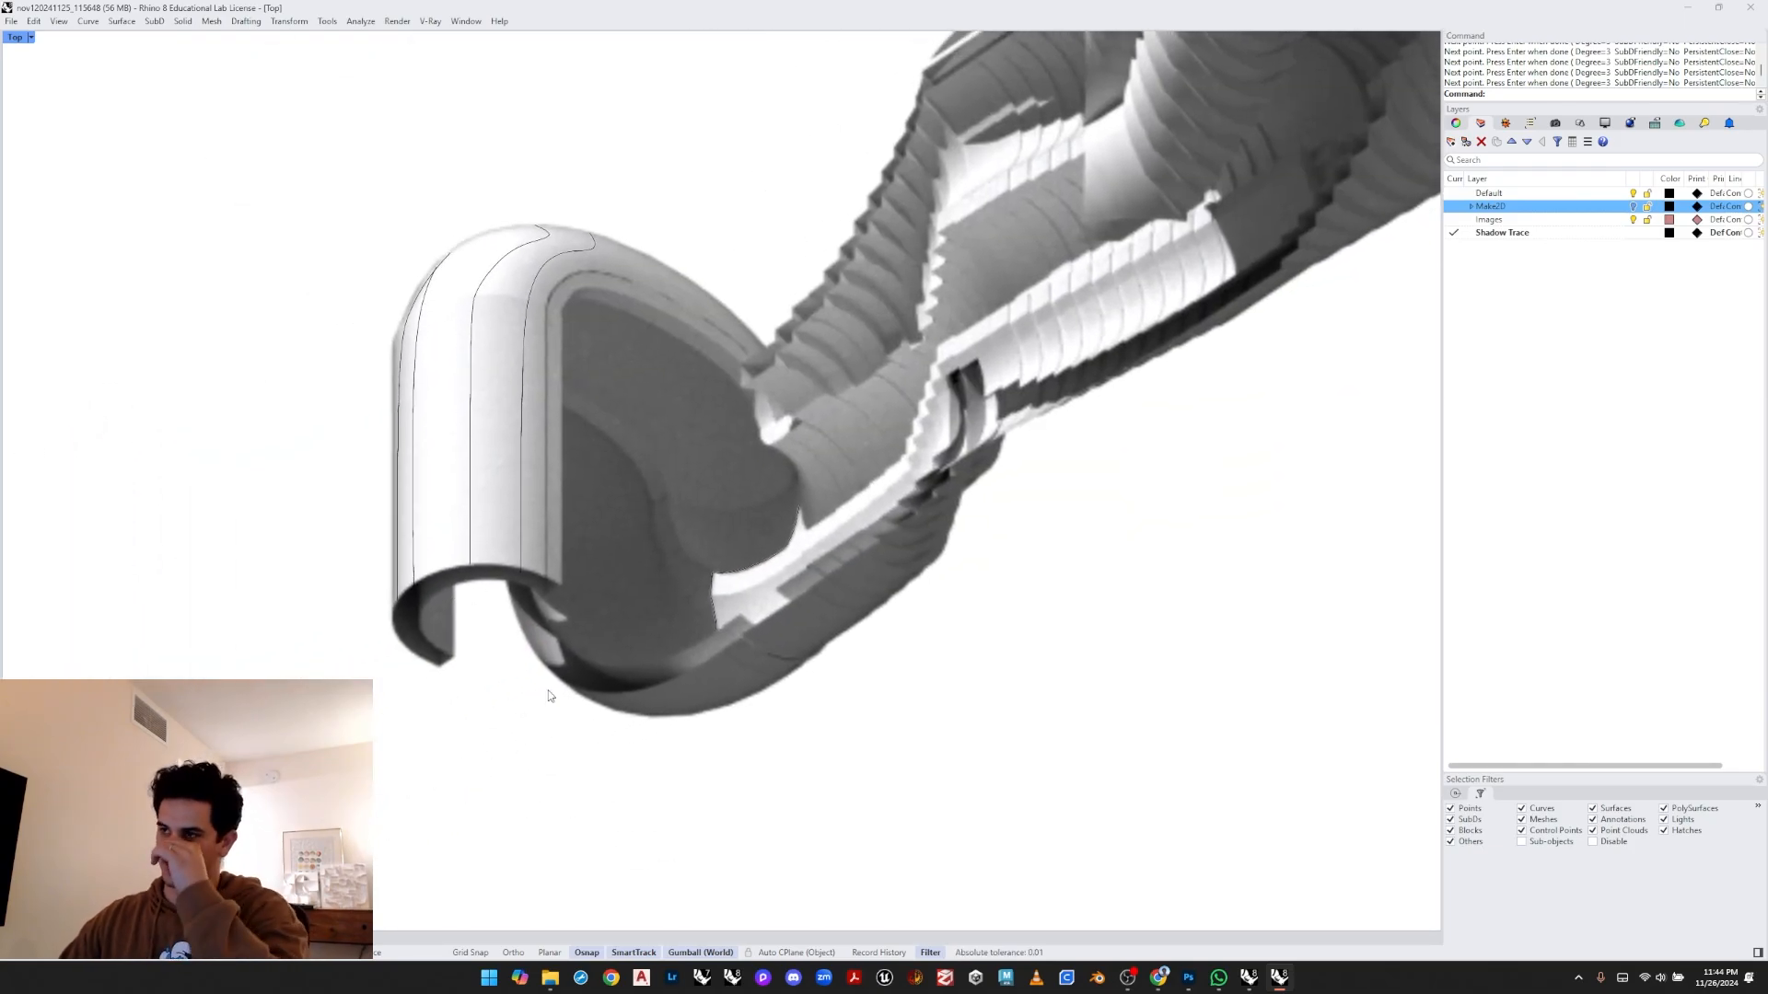
{"action": "scroll", "coordinate": [670, 672], "scroll_direction": "down", "scroll_amount": 4}
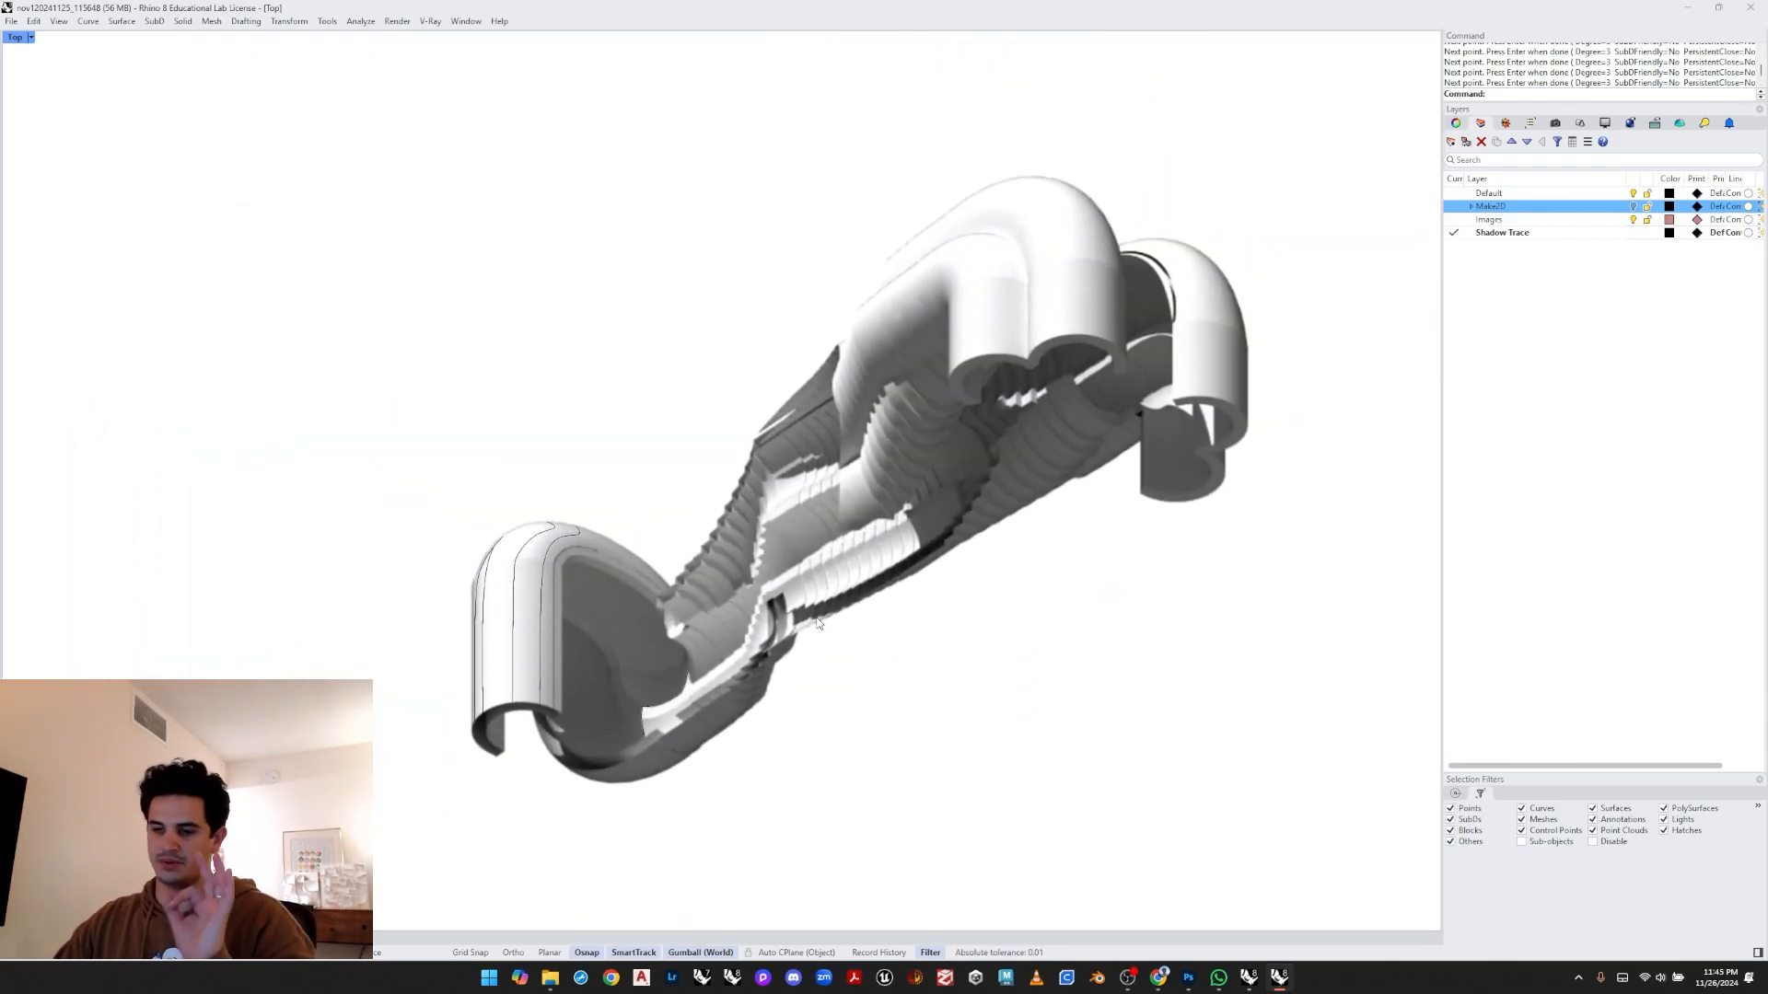
{"action": "scroll", "coordinate": [817, 624], "scroll_direction": "up", "scroll_amount": 6}
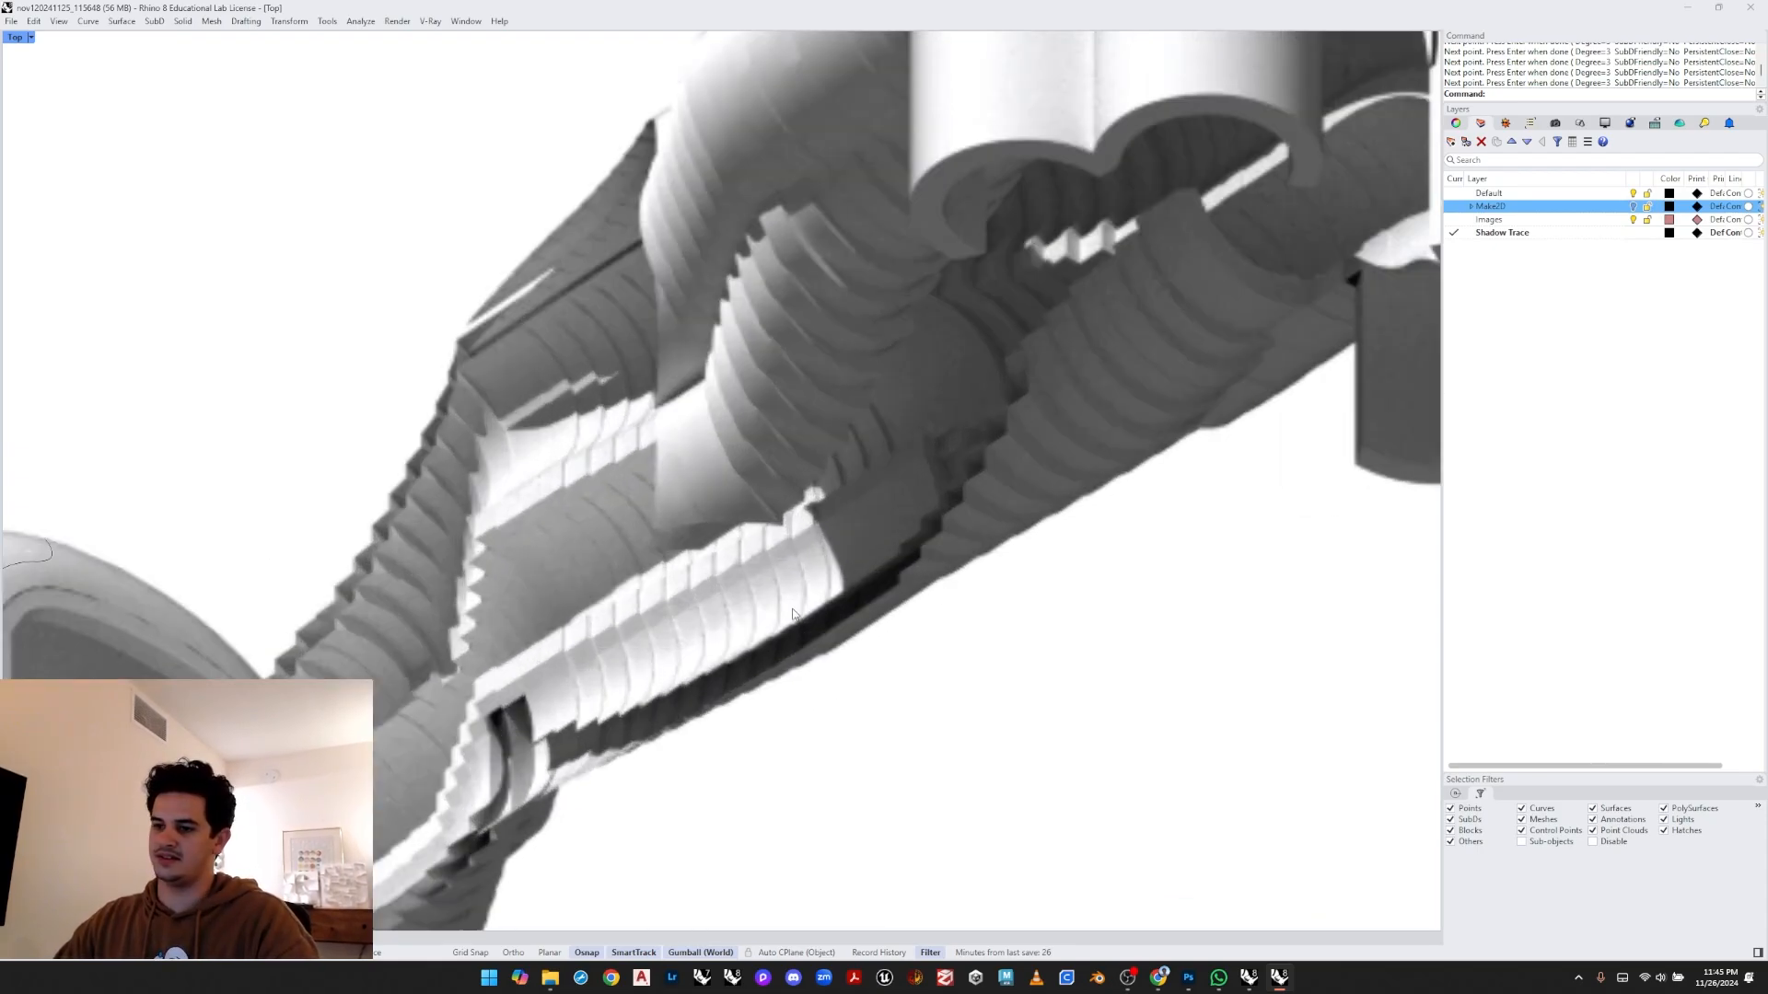
{"action": "right_click_drag", "start_coordinate": [979, 384], "coordinate": [949, 515]}
{"action": "scroll", "coordinate": [643, 424], "scroll_direction": "up", "scroll_amount": 2}
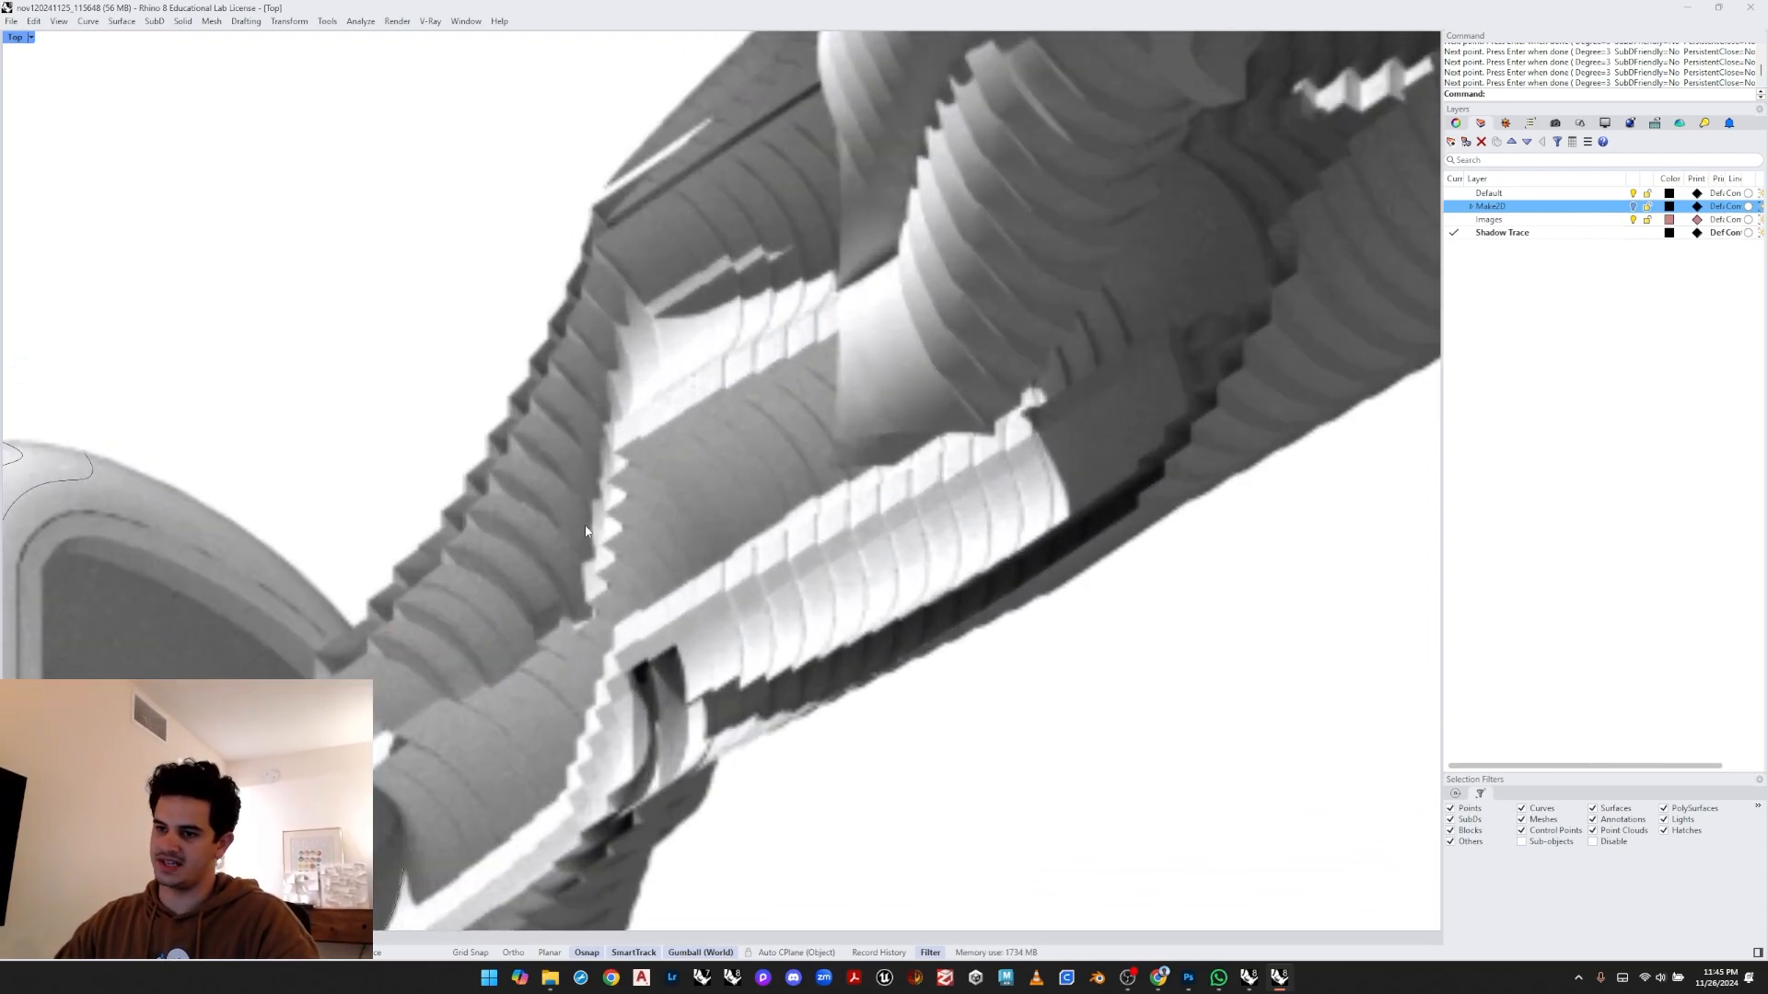
{"action": "right_click_drag", "start_coordinate": [592, 586], "coordinate": [566, 550]}
{"action": "right_click", "coordinate": [1024, 489]}
{"action": "scroll", "coordinate": [1059, 420], "scroll_direction": "up", "scroll_amount": 4}
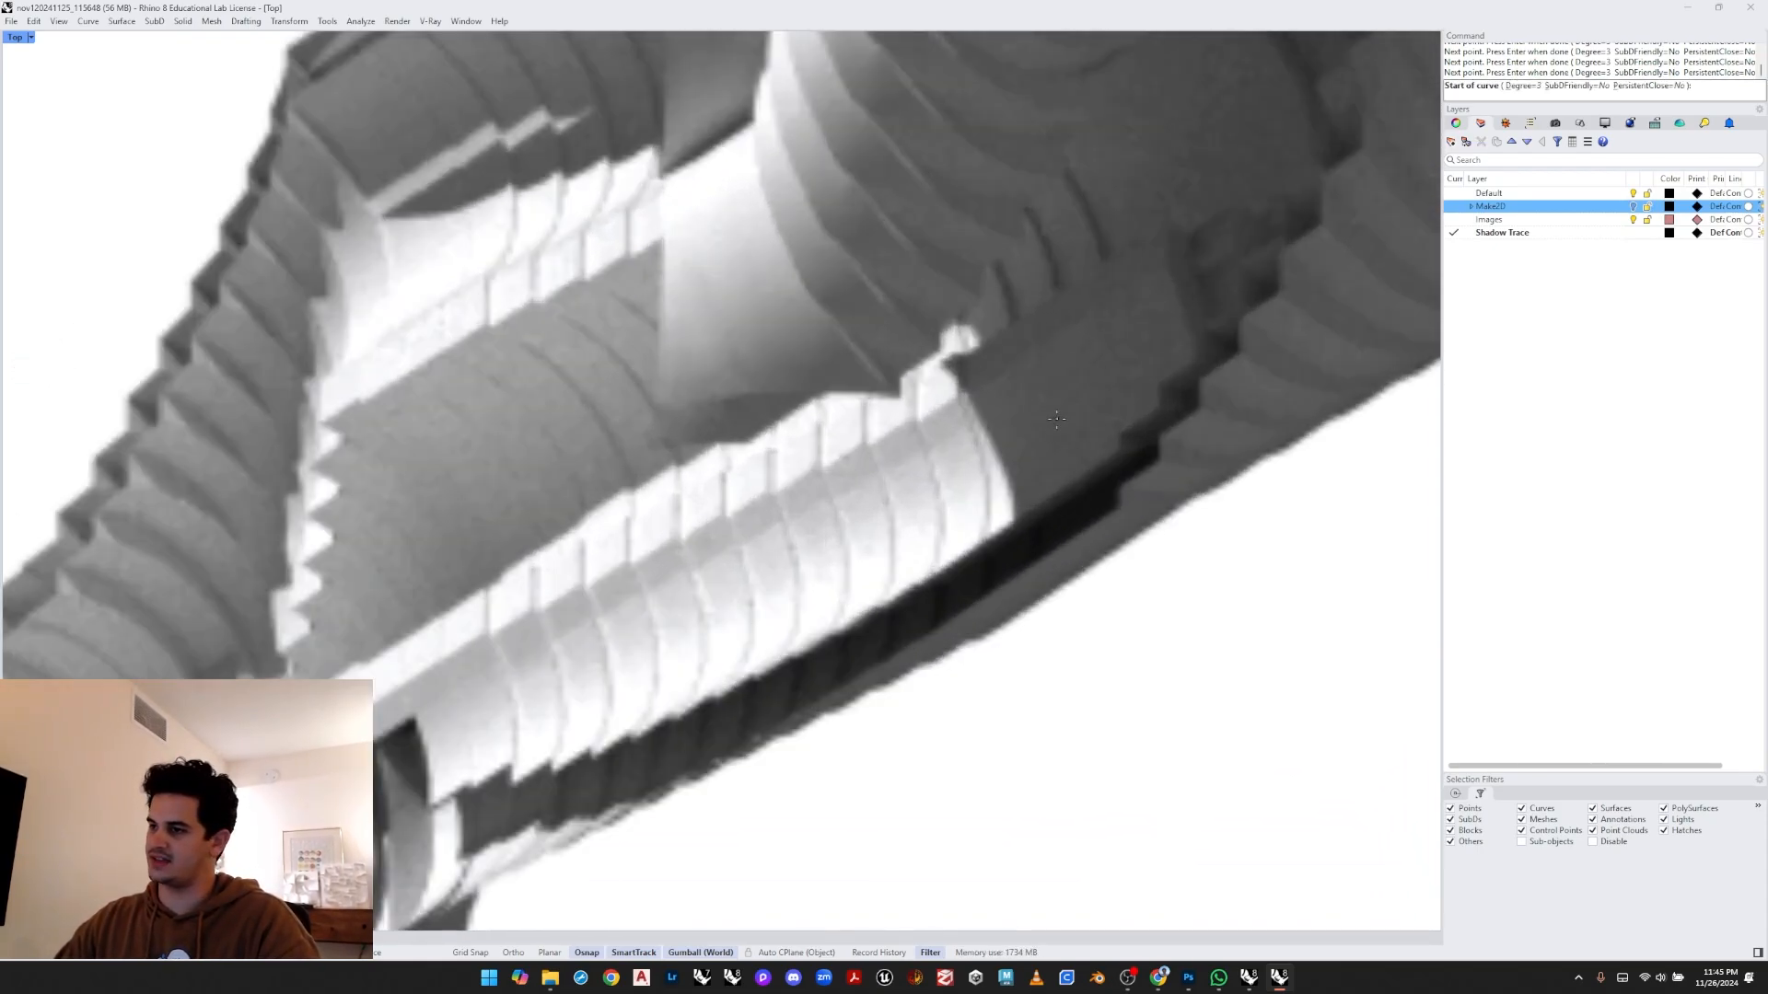
{"action": "left_click", "coordinate": [1016, 520]}
{"action": "left_click", "coordinate": [1013, 493]}
{"action": "left_click", "coordinate": [995, 447]}
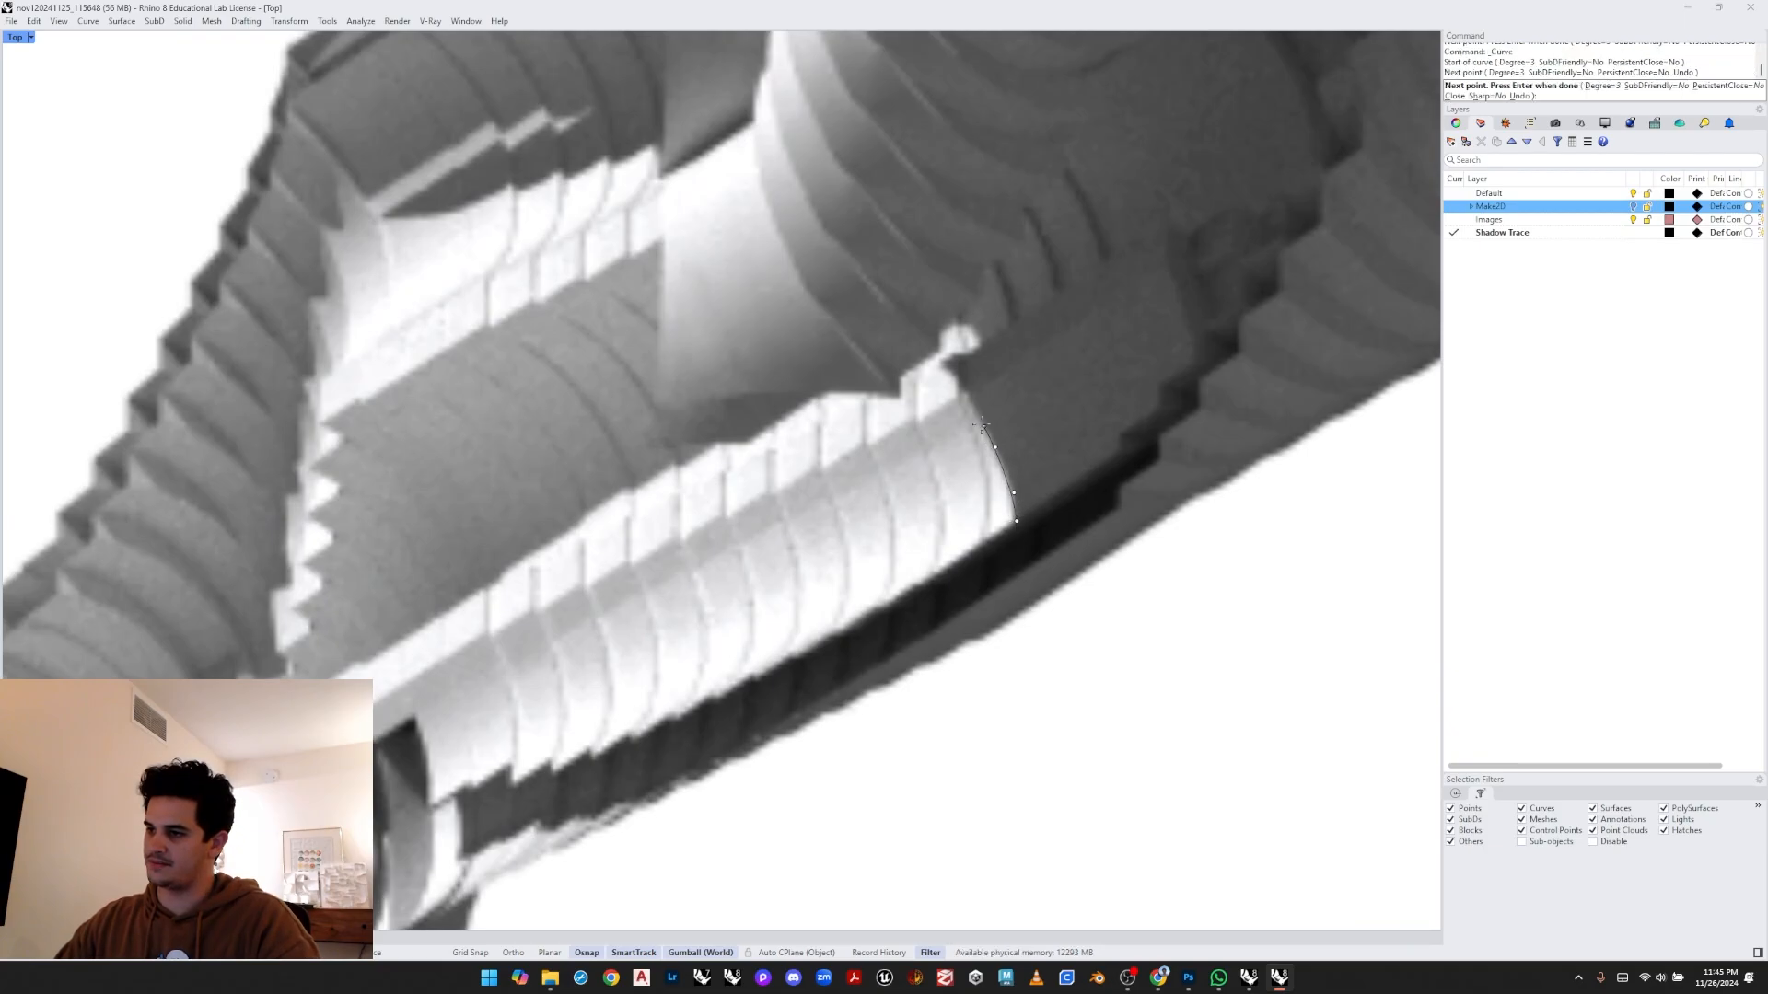
{"action": "left_click", "coordinate": [947, 364]}
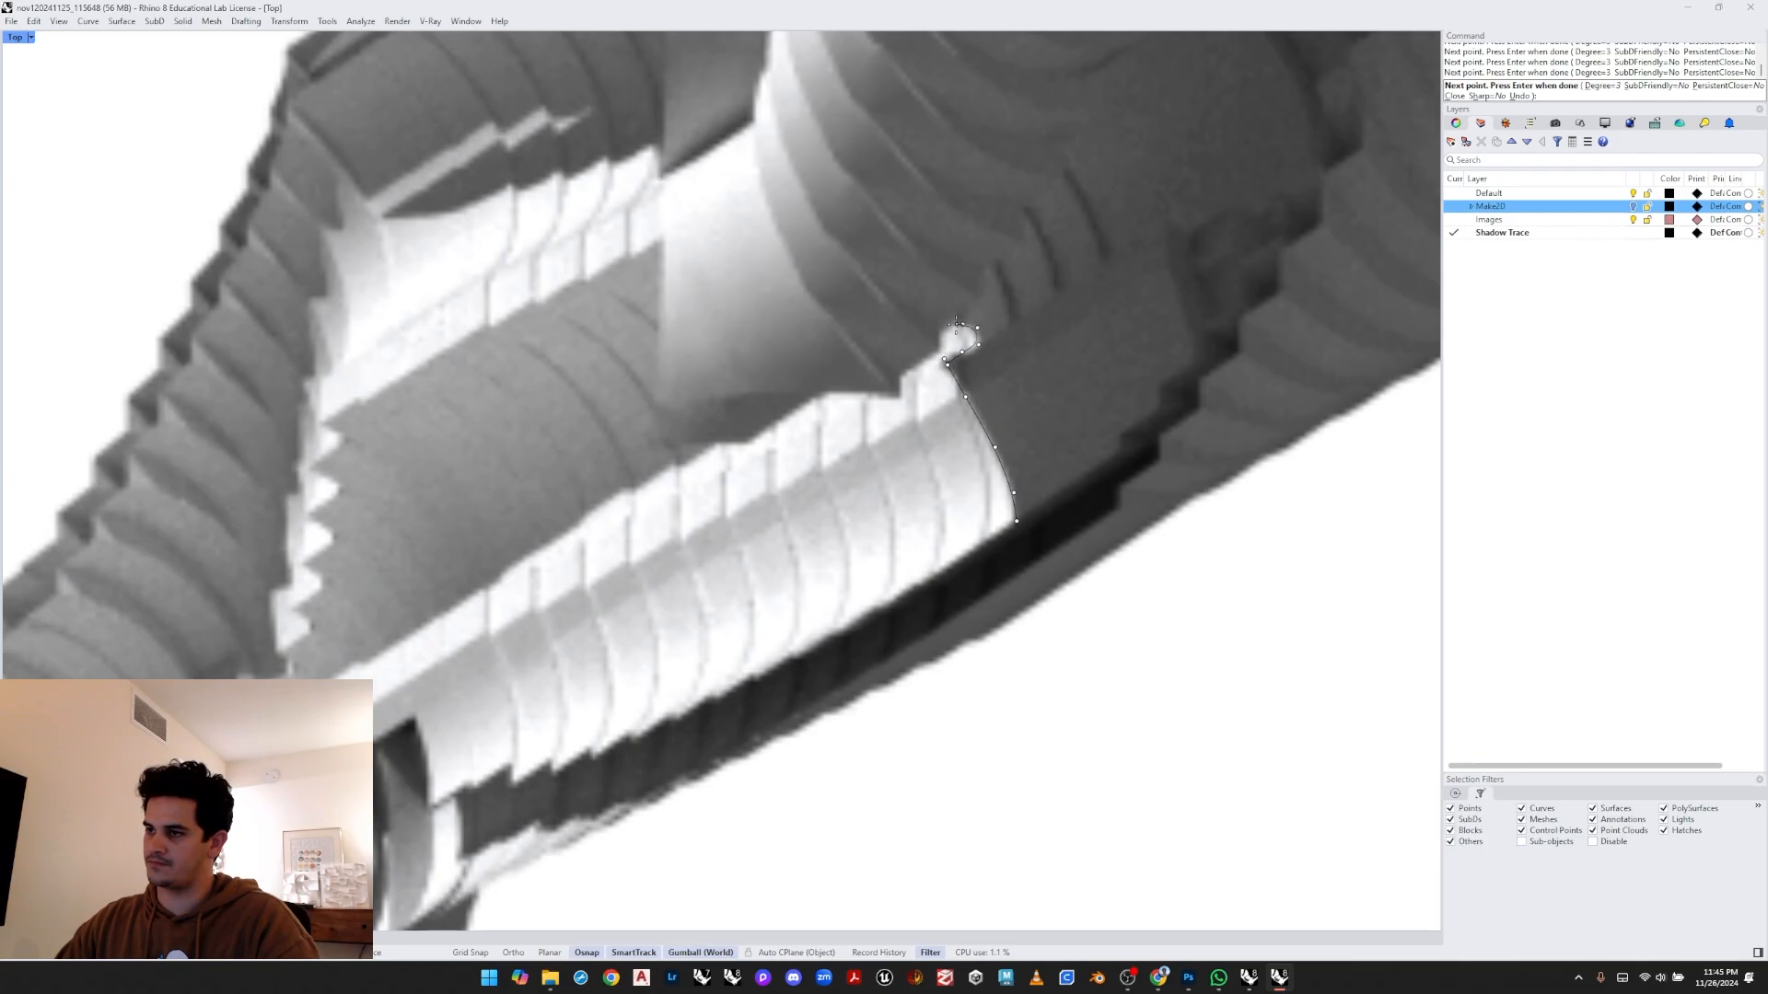
{"action": "key", "text": "Return"}
- Draw a short vertical curve tracing the edge where the bulb meets the ribbed pipe section
{"action": "scroll", "coordinate": [925, 323], "scroll_direction": "down", "scroll_amount": 8}
{"action": "right_click_drag", "start_coordinate": [924, 323], "coordinate": [952, 422]}
{"action": "scroll", "coordinate": [952, 422], "scroll_direction": "up", "scroll_amount": 6}
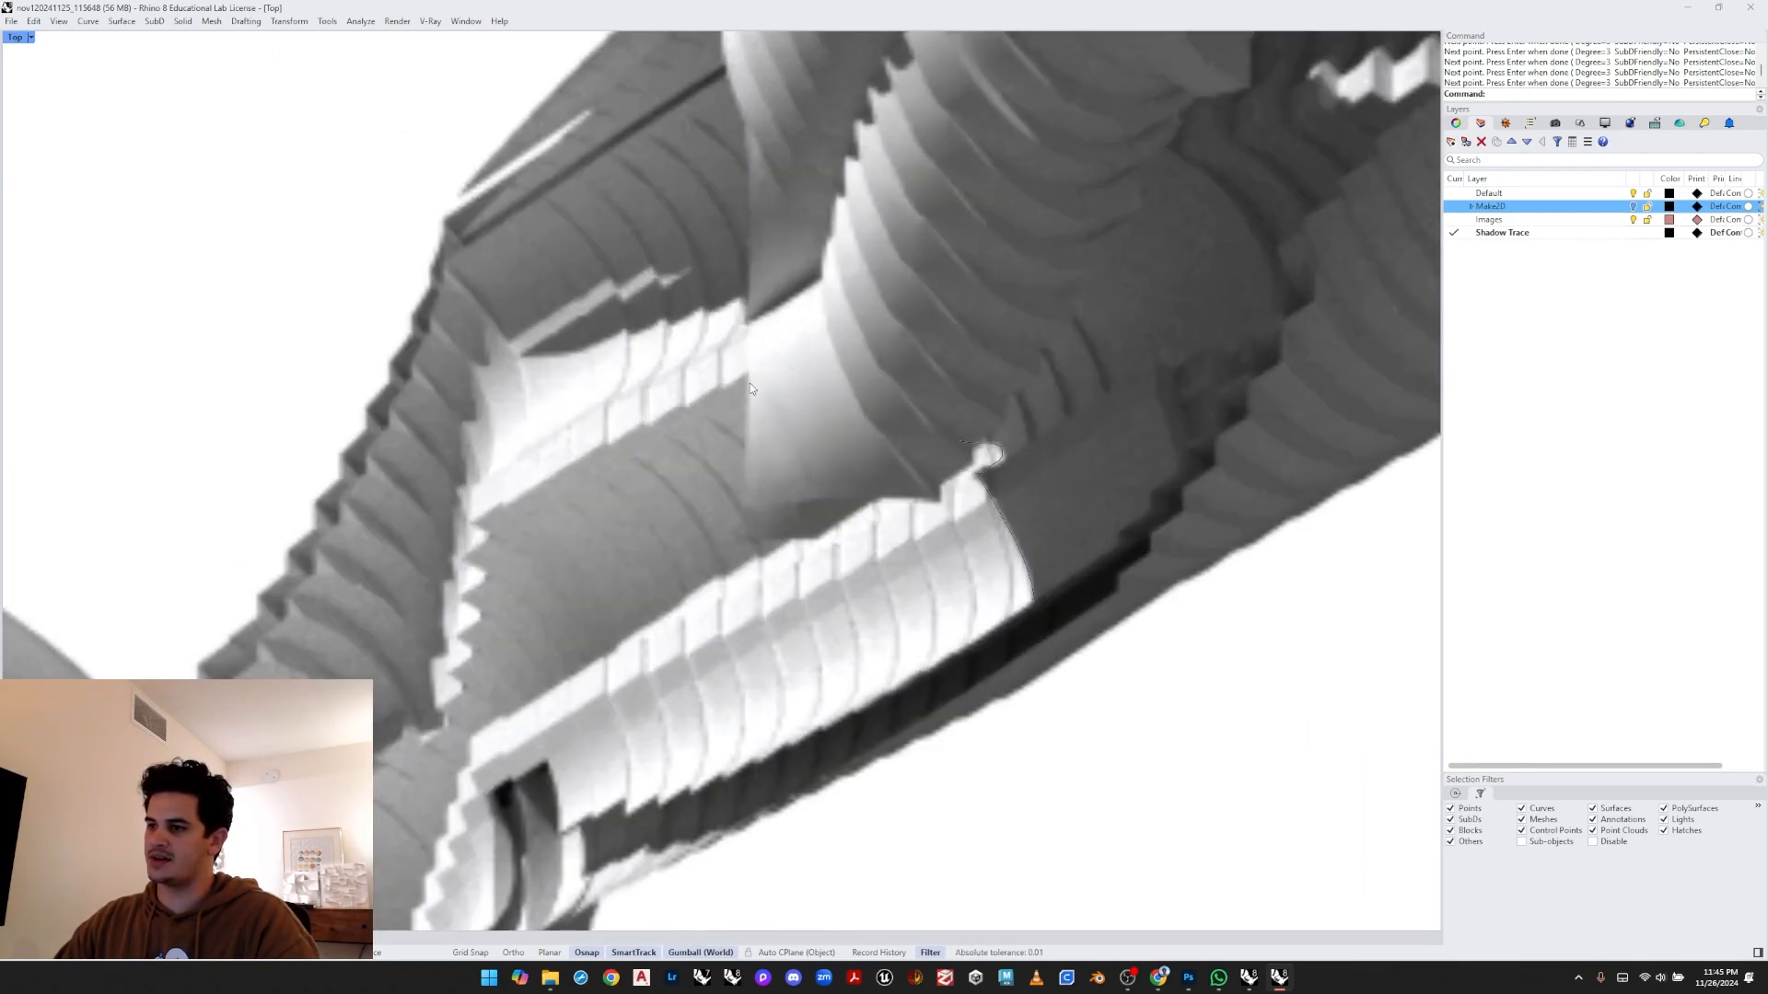
{"action": "scroll", "coordinate": [543, 328], "scroll_direction": "up", "scroll_amount": 4}
{"action": "right_click_drag", "start_coordinate": [539, 324], "coordinate": [549, 363]}
{"action": "scroll", "coordinate": [562, 359], "scroll_direction": "down", "scroll_amount": 4}
{"action": "key", "text": "Return"}
{"action": "right_click_drag", "start_coordinate": [513, 532], "coordinate": [602, 391]}
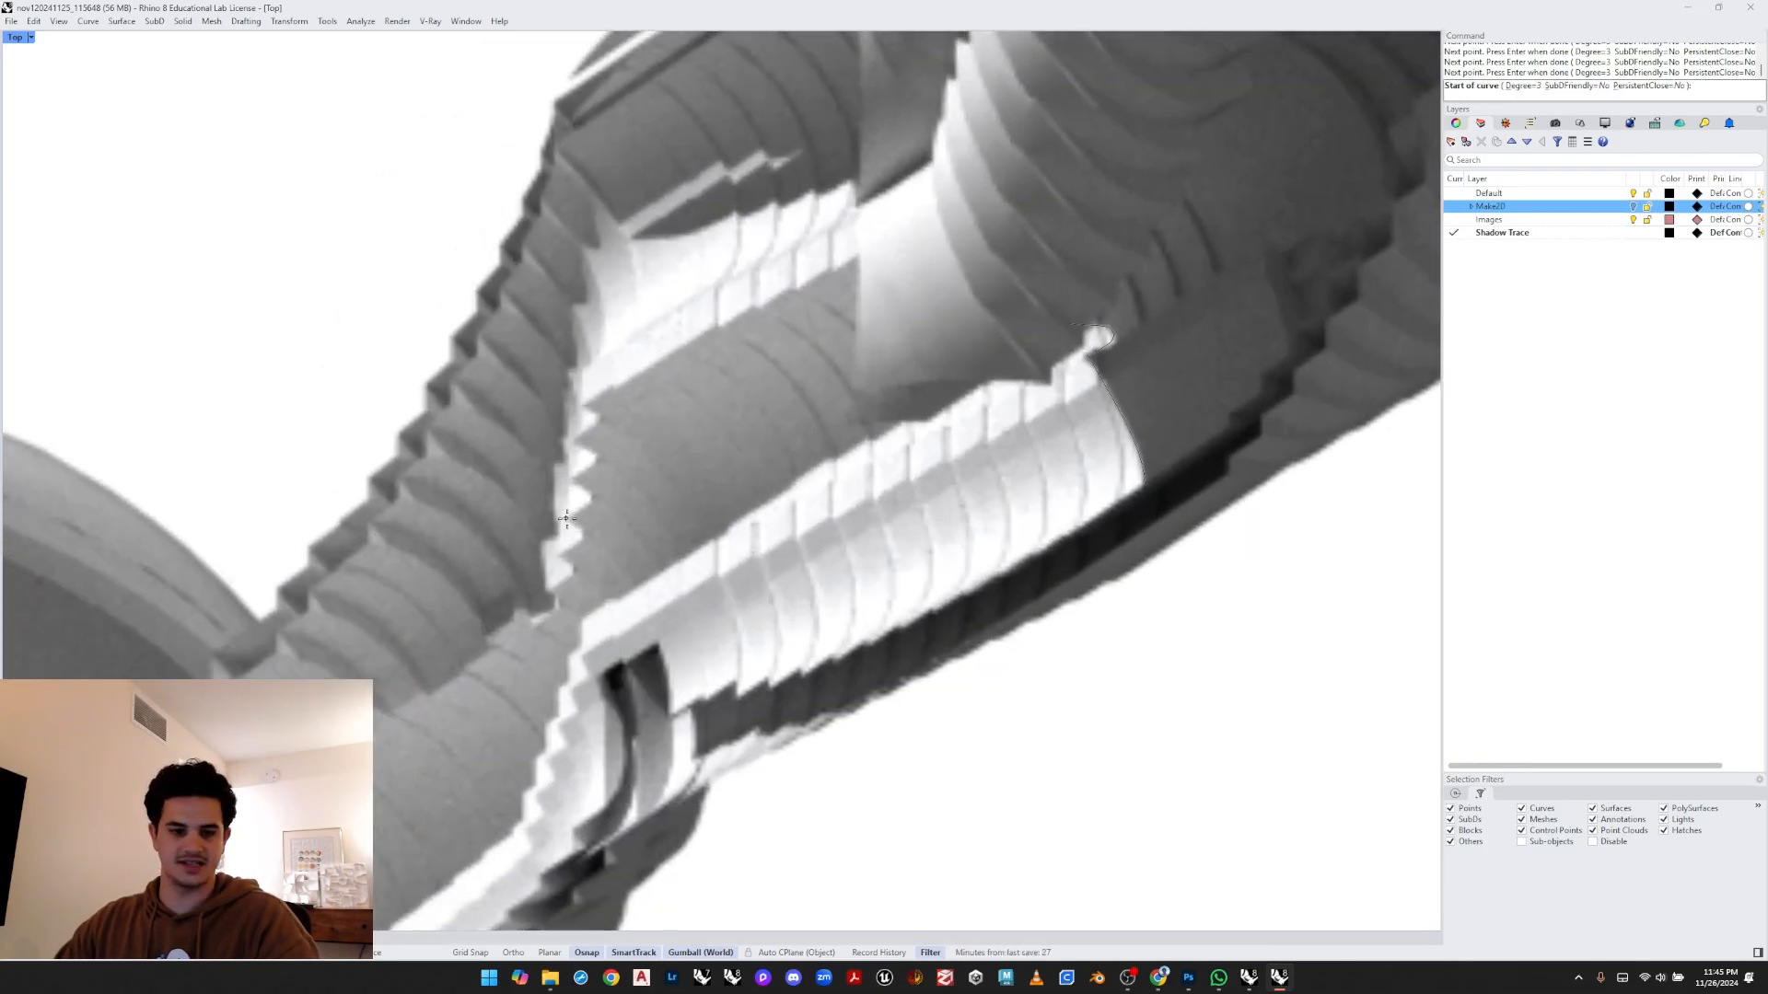
{"action": "scroll", "coordinate": [518, 608], "scroll_direction": "up", "scroll_amount": 4}
{"action": "scroll", "coordinate": [517, 608], "scroll_direction": "up", "scroll_amount": 2}
{"action": "right_click_drag", "start_coordinate": [517, 608], "coordinate": [566, 552]}
{"action": "scroll", "coordinate": [562, 557], "scroll_direction": "down", "scroll_amount": 4}
{"action": "right_click_drag", "start_coordinate": [304, 659], "coordinate": [556, 565]}
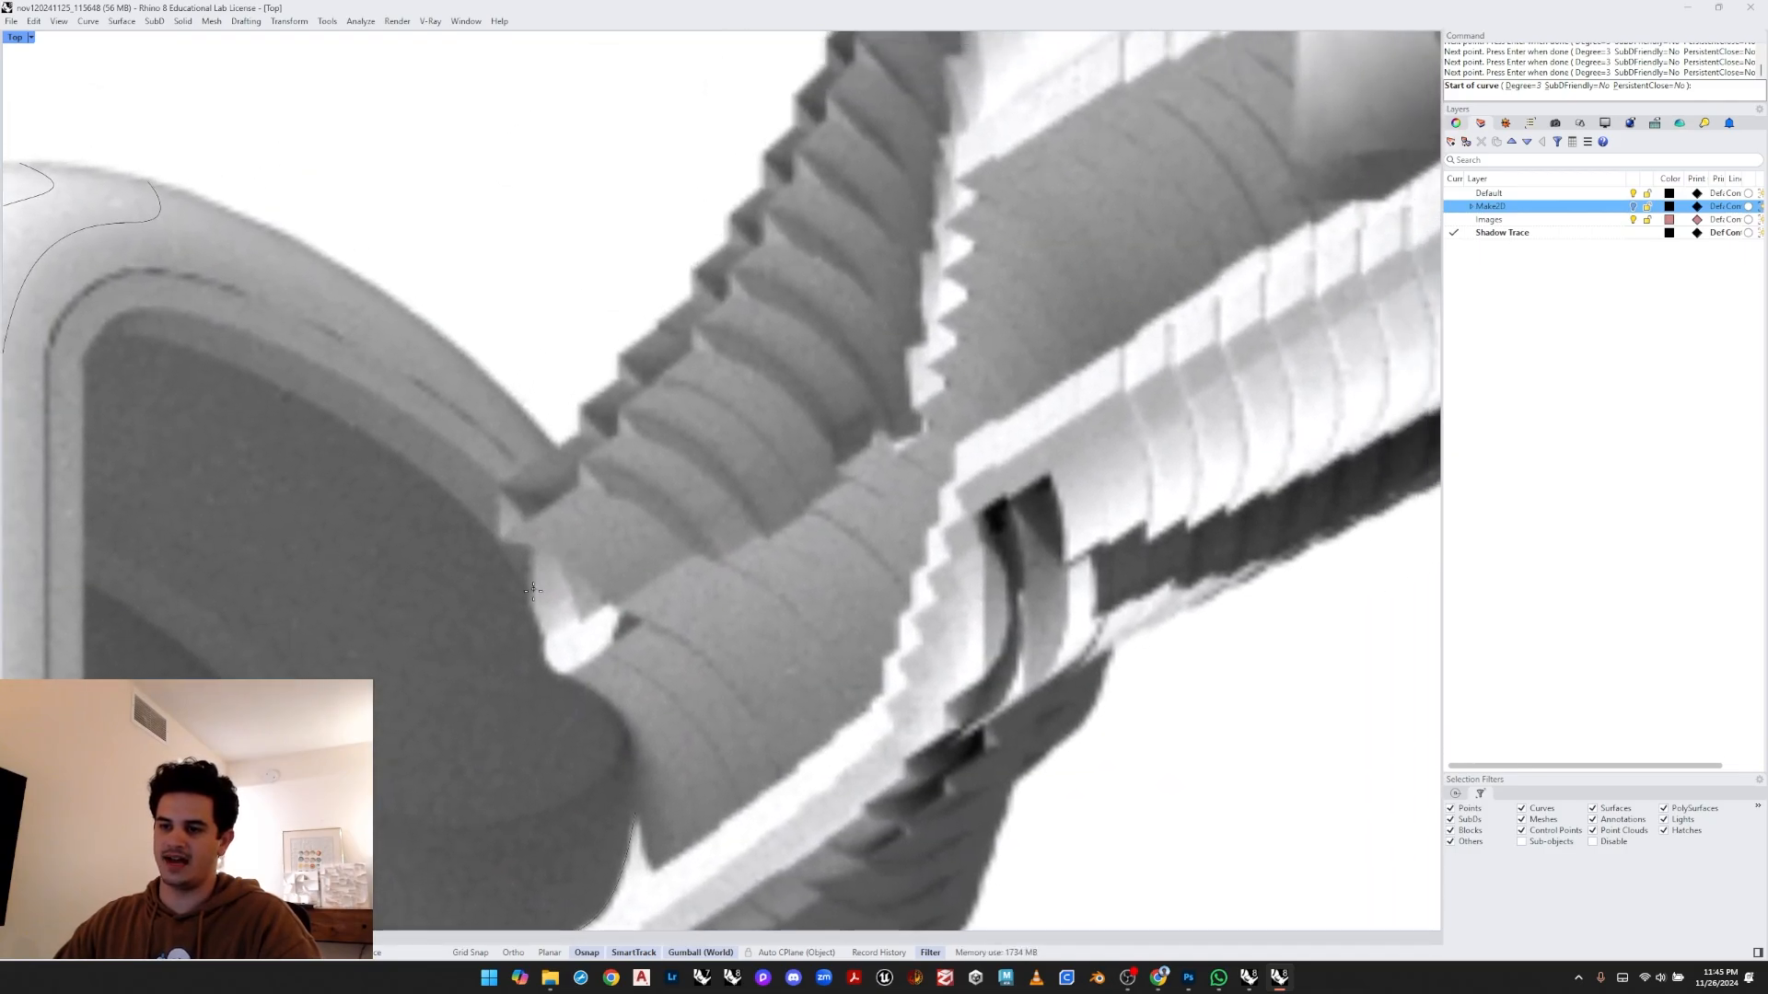
{"action": "left_click", "coordinate": [527, 605]}
{"action": "left_click", "coordinate": [528, 575]}
{"action": "left_click", "coordinate": [529, 545]}
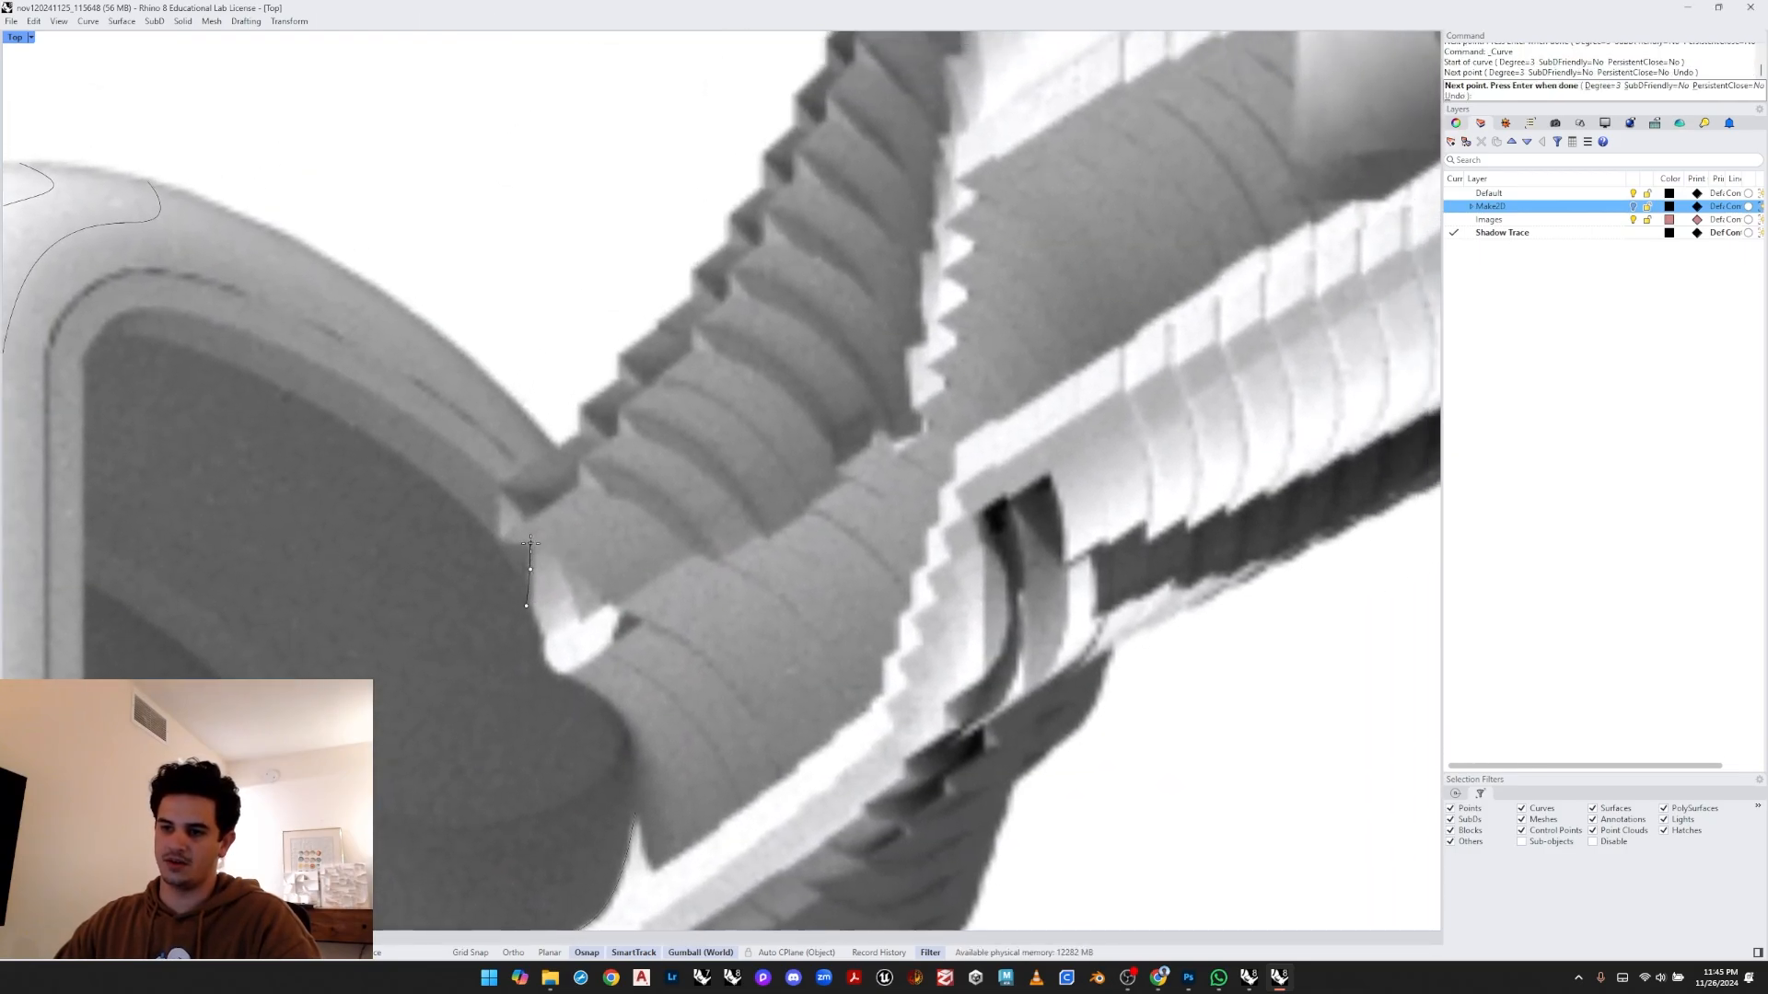
{"action": "left_click", "coordinate": [529, 516]}
{"action": "key", "text": "Return"}
- Survey the manifold's traced outlines and the edges still left to trace
{"action": "scroll", "coordinate": [528, 516], "scroll_direction": "down", "scroll_amount": 6}
{"action": "right_click_drag", "start_coordinate": [528, 517], "coordinate": [573, 534]}
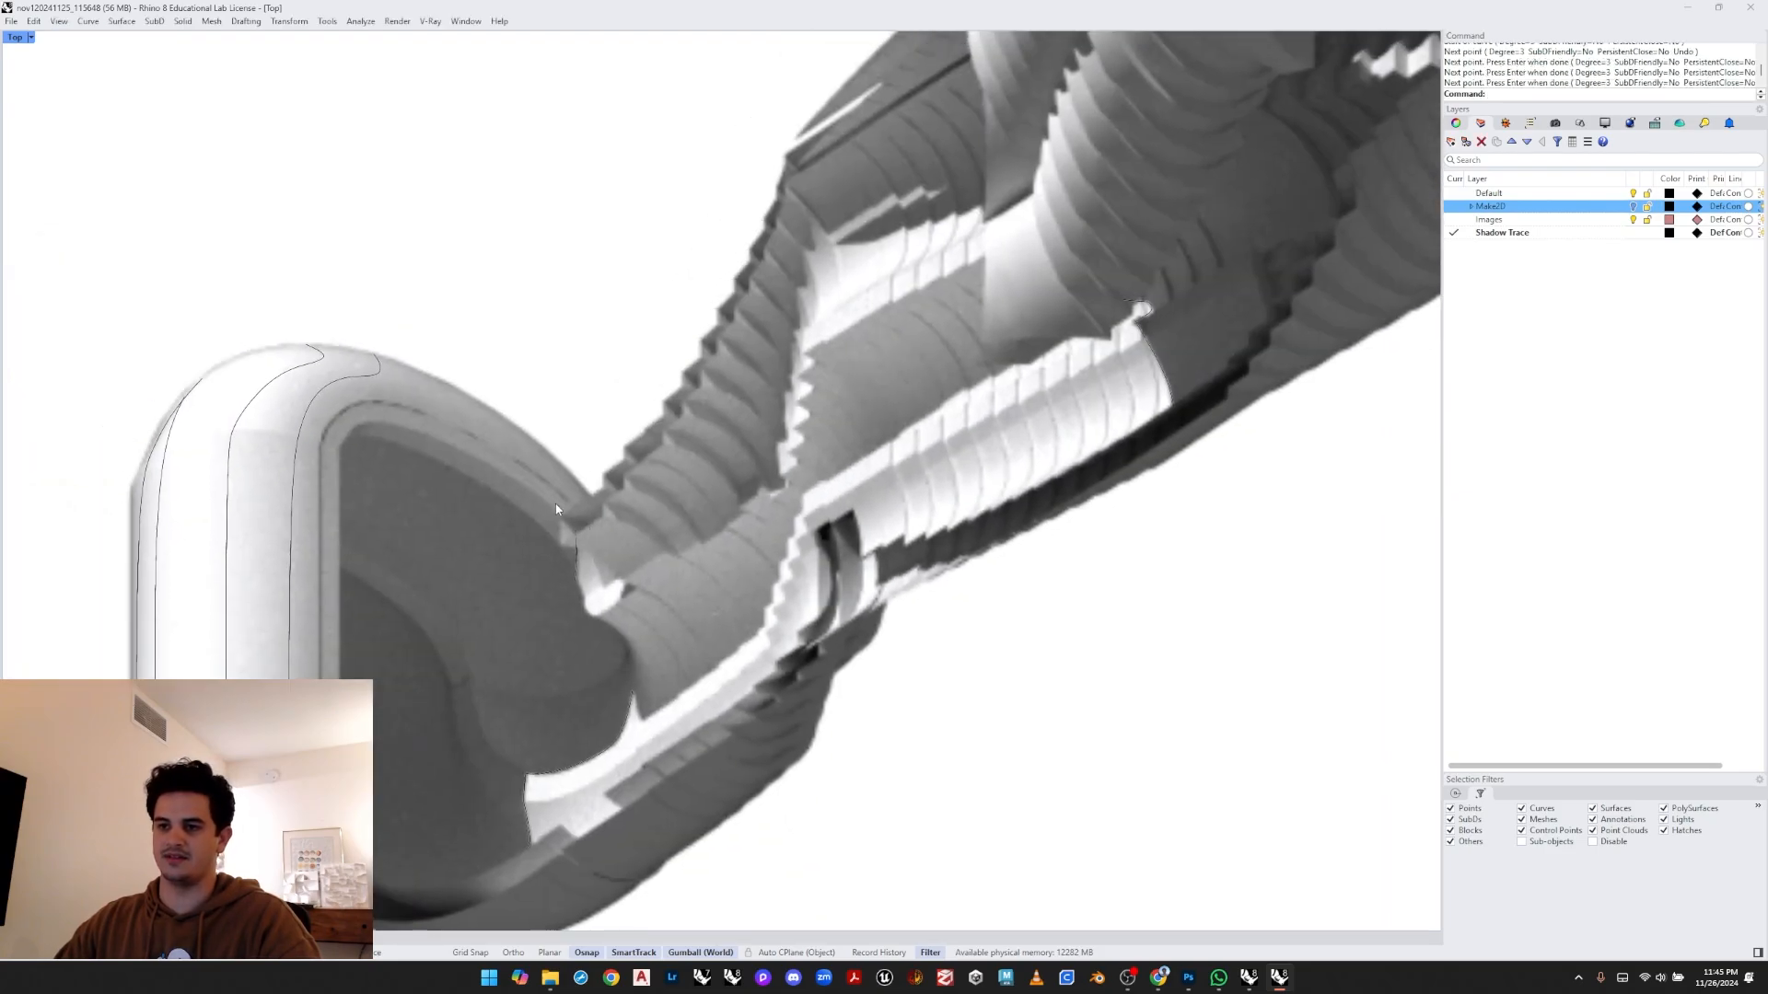
{"action": "scroll", "coordinate": [563, 553], "scroll_direction": "up", "scroll_amount": 6}
{"action": "scroll", "coordinate": [504, 478], "scroll_direction": "down", "scroll_amount": 4}
{"action": "scroll", "coordinate": [502, 478], "scroll_direction": "down", "scroll_amount": 4}
{"action": "scroll", "coordinate": [500, 494], "scroll_direction": "up", "scroll_amount": 4}
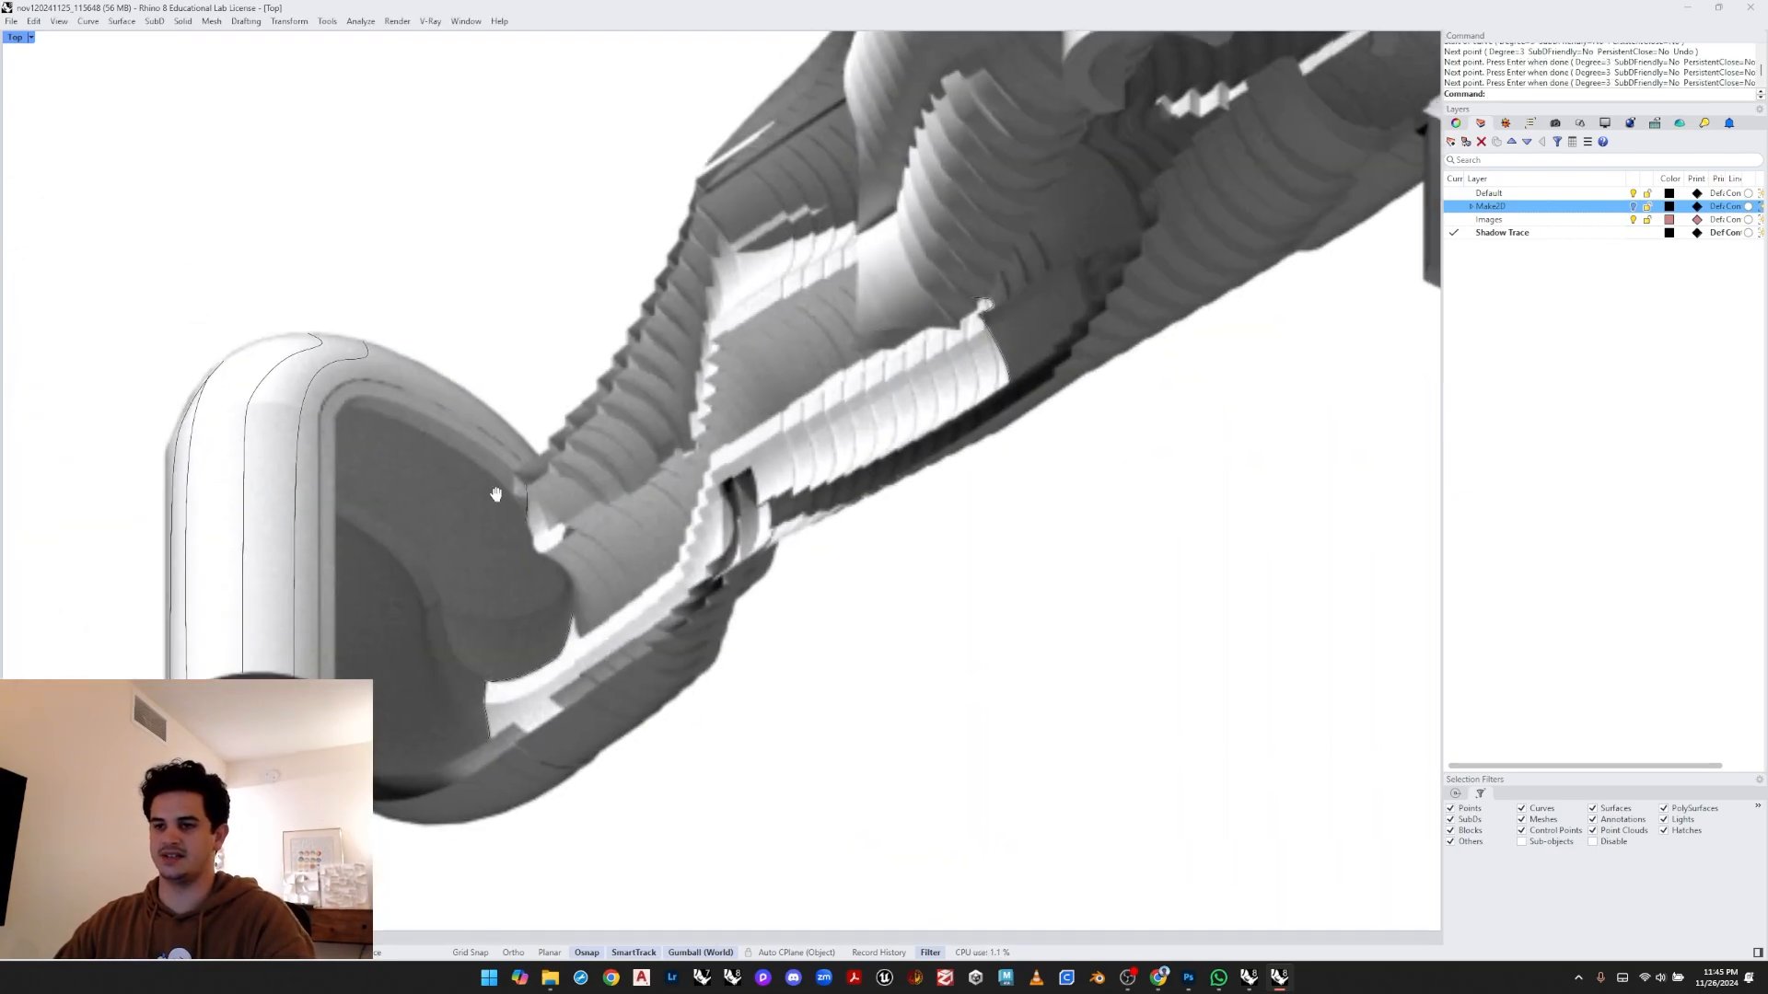
{"action": "right_click_drag", "start_coordinate": [542, 506], "coordinate": [515, 412]}
{"action": "scroll", "coordinate": [410, 350], "scroll_direction": "down", "scroll_amount": 3}
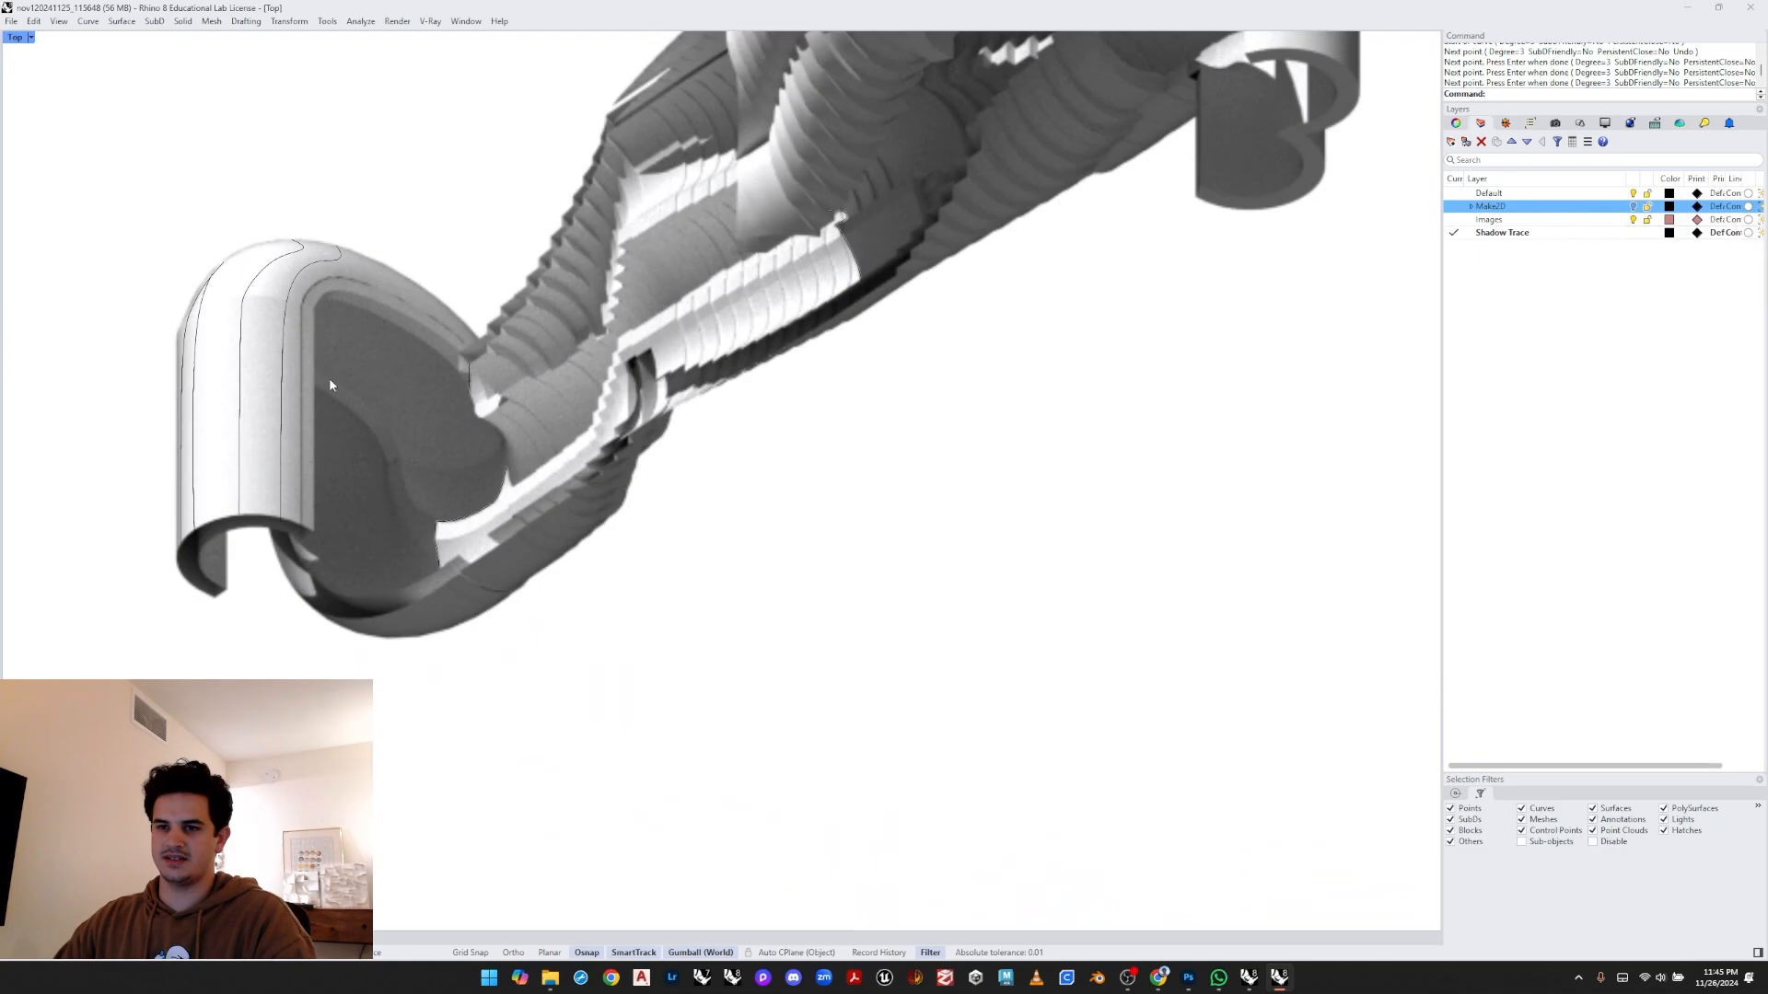
{"action": "scroll", "coordinate": [359, 351], "scroll_direction": "up", "scroll_amount": 2}
{"action": "scroll", "coordinate": [350, 348], "scroll_direction": "down", "scroll_amount": 4}
{"action": "right_click_drag", "start_coordinate": [347, 350], "coordinate": [461, 498]}
{"action": "scroll", "coordinate": [600, 429], "scroll_direction": "up", "scroll_amount": 8}
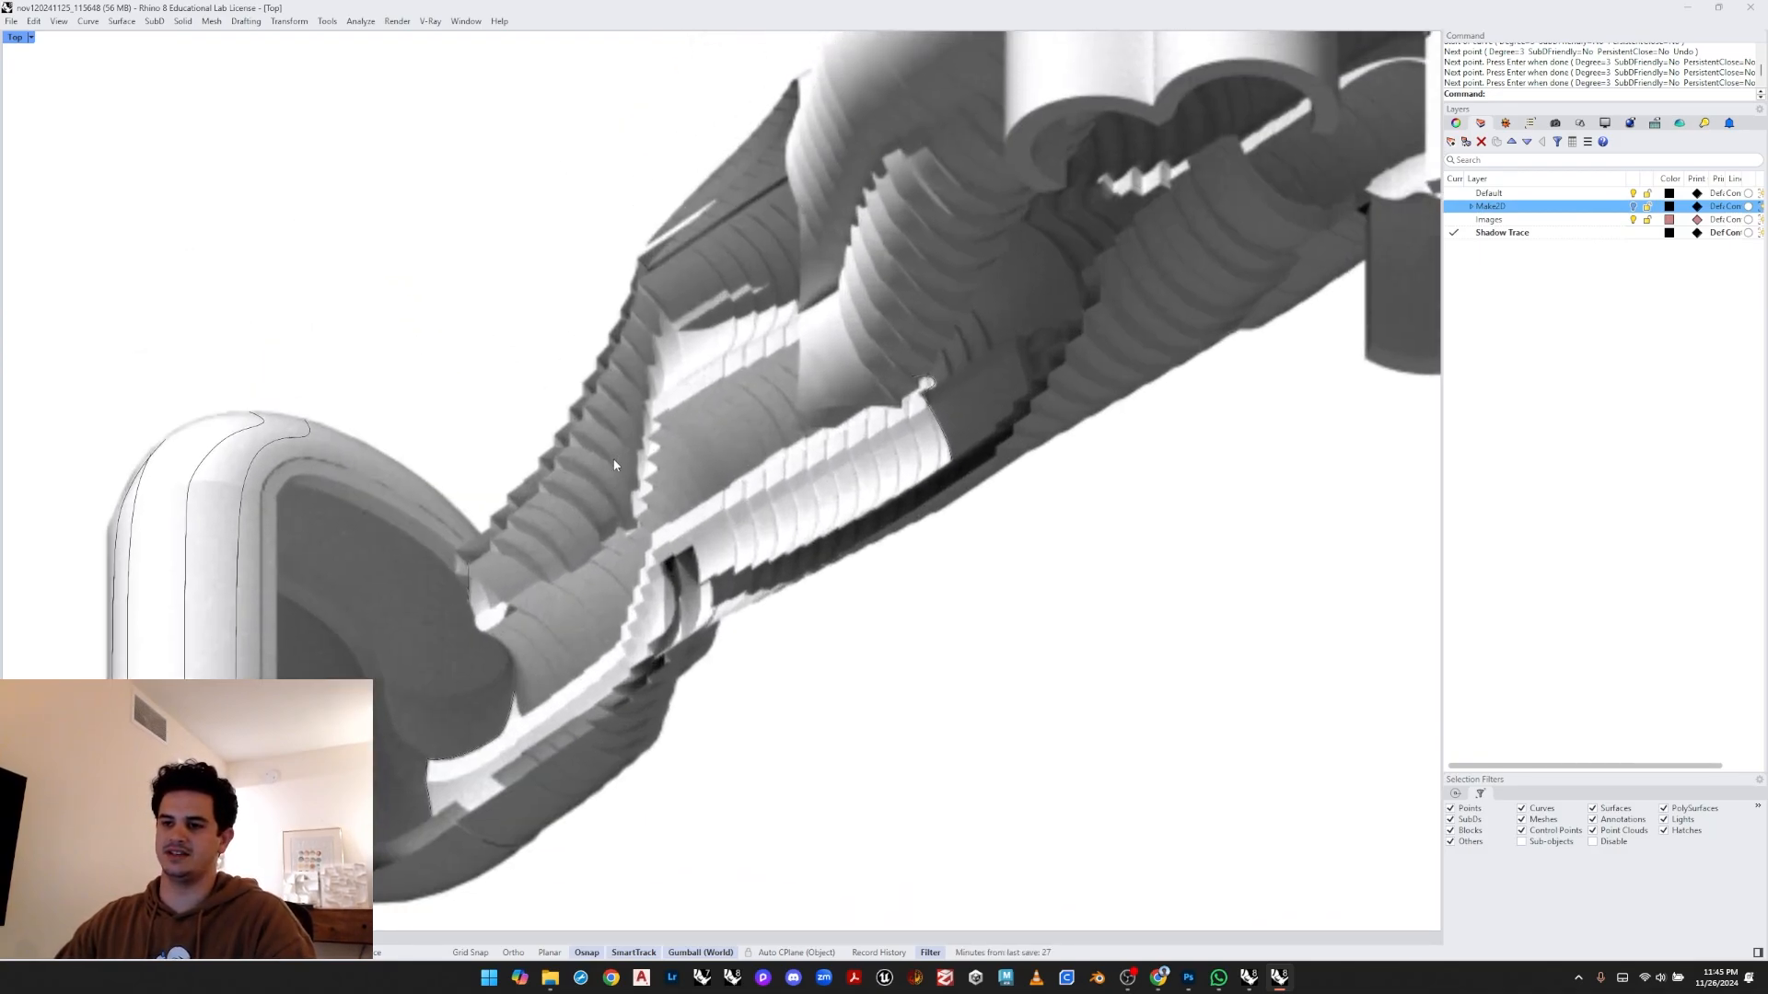
- Draw a curve tracing the lower edge from the bulb's cusp along the upper edge of the pipe
{"action": "right_click_drag", "start_coordinate": [615, 464], "coordinate": [611, 528]}
{"action": "scroll", "coordinate": [624, 585], "scroll_direction": "down", "scroll_amount": 3}
{"action": "scroll", "coordinate": [606, 644], "scroll_direction": "up", "scroll_amount": 5}
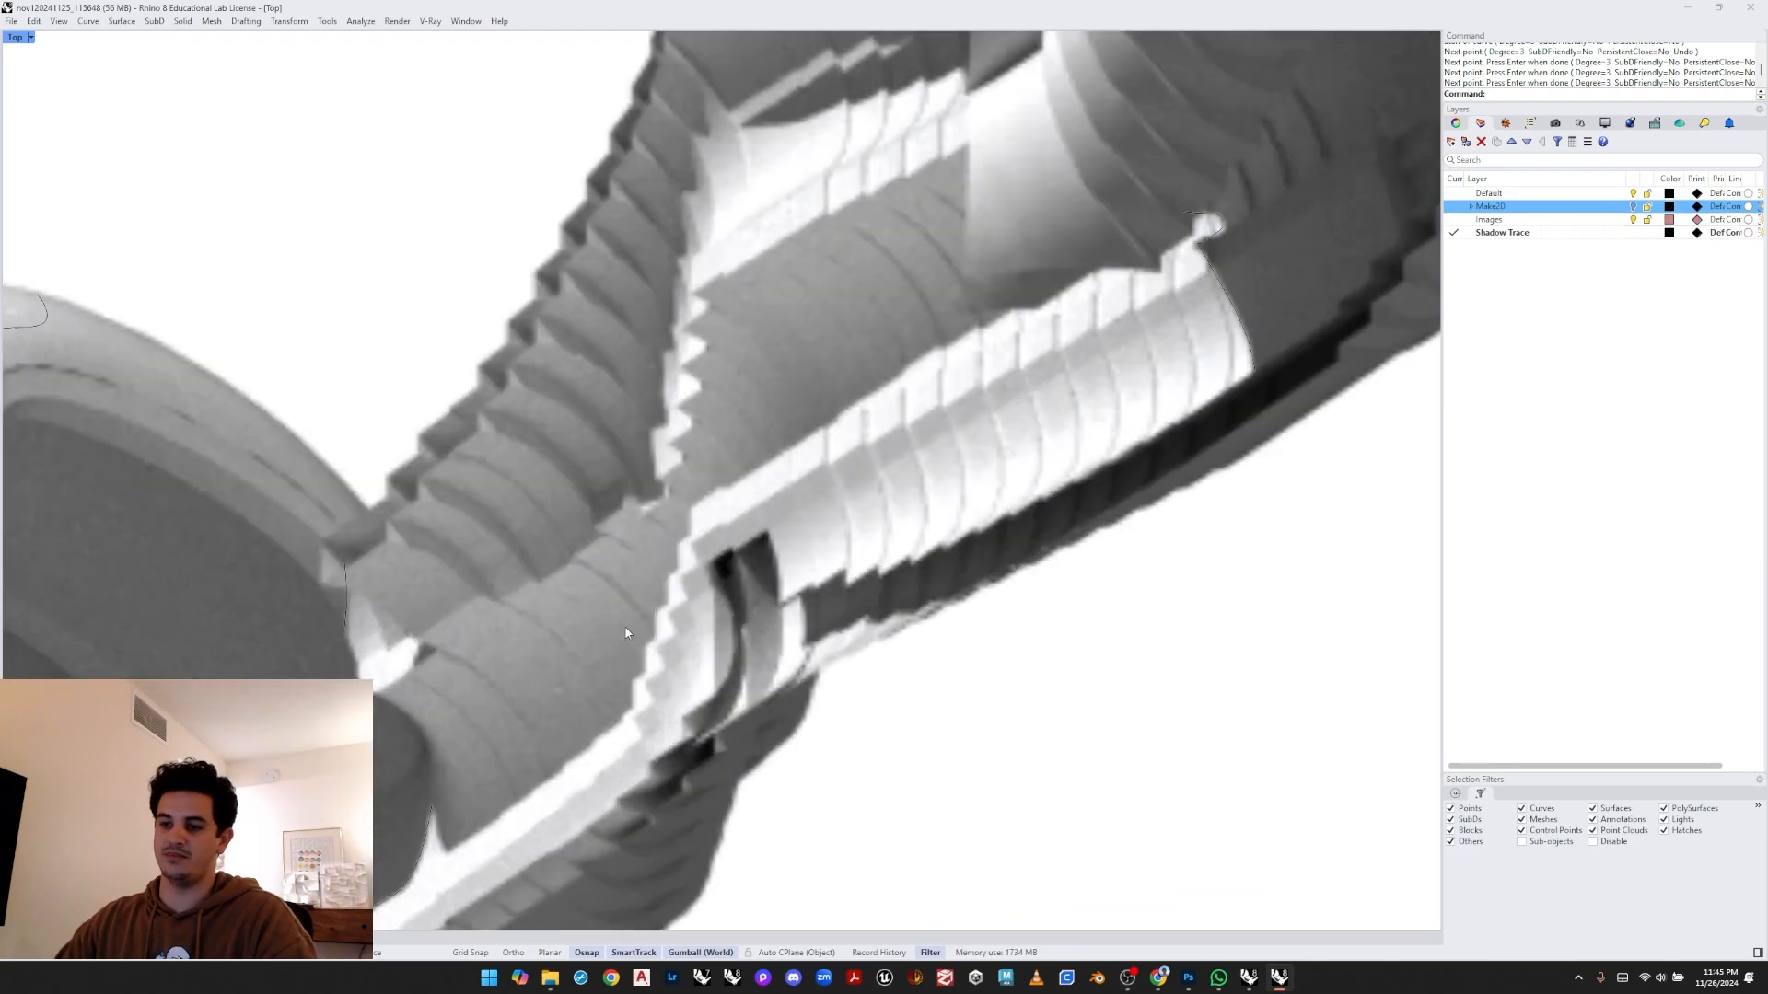
{"action": "right_click", "coordinate": [611, 673]}
{"action": "right_click_drag", "start_coordinate": [611, 673], "coordinate": [704, 476]}
{"action": "scroll", "coordinate": [658, 642], "scroll_direction": "up", "scroll_amount": 2}
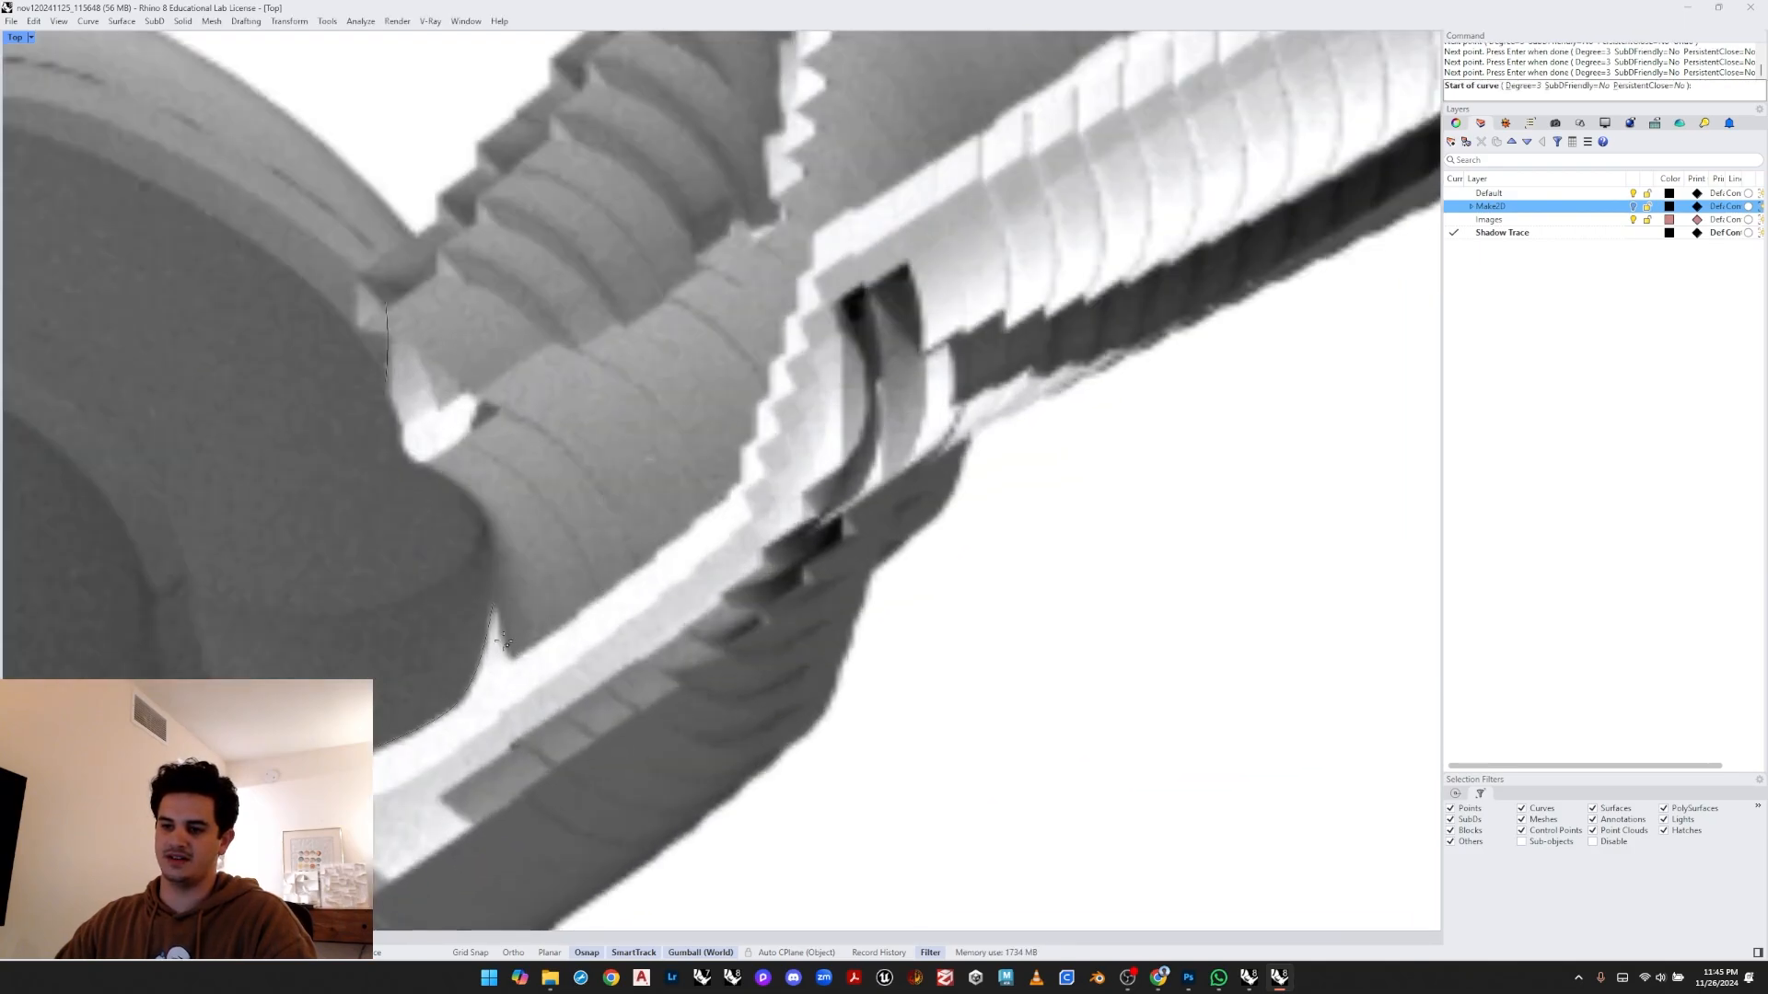
{"action": "left_click", "coordinate": [493, 602]}
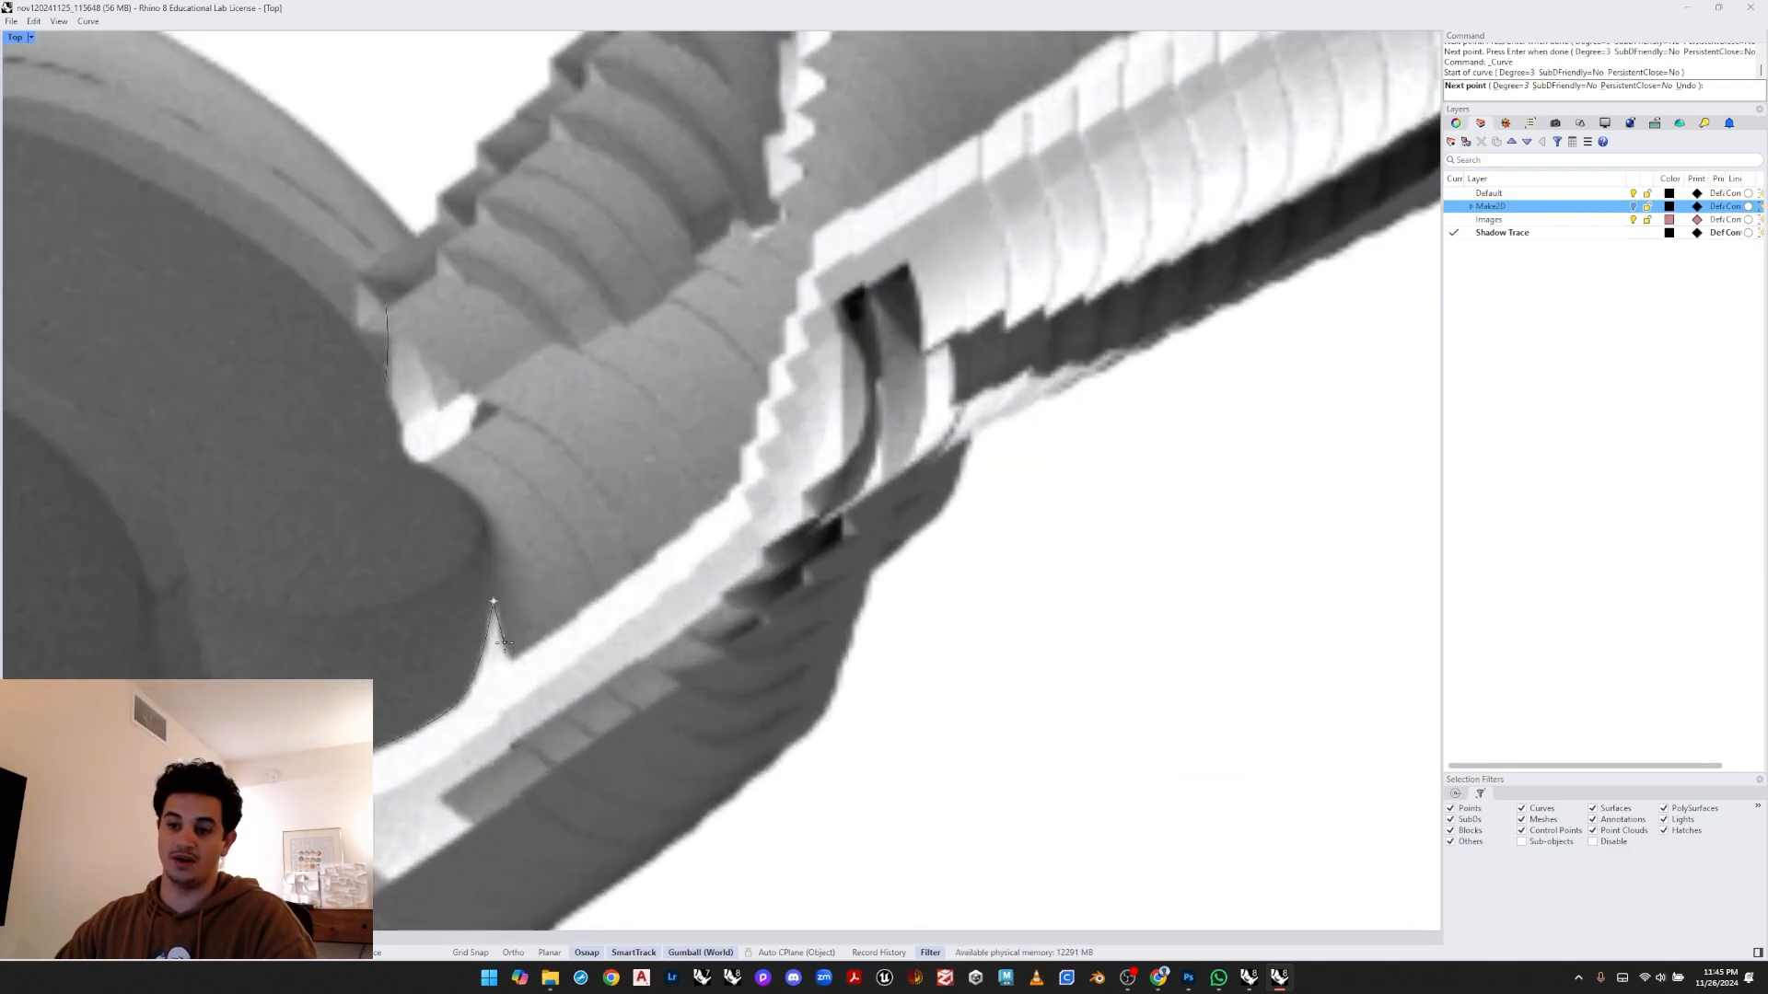
{"action": "left_click", "coordinate": [505, 642]}
{"action": "left_click", "coordinate": [516, 658]}
{"action": "left_click", "coordinate": [544, 642]}
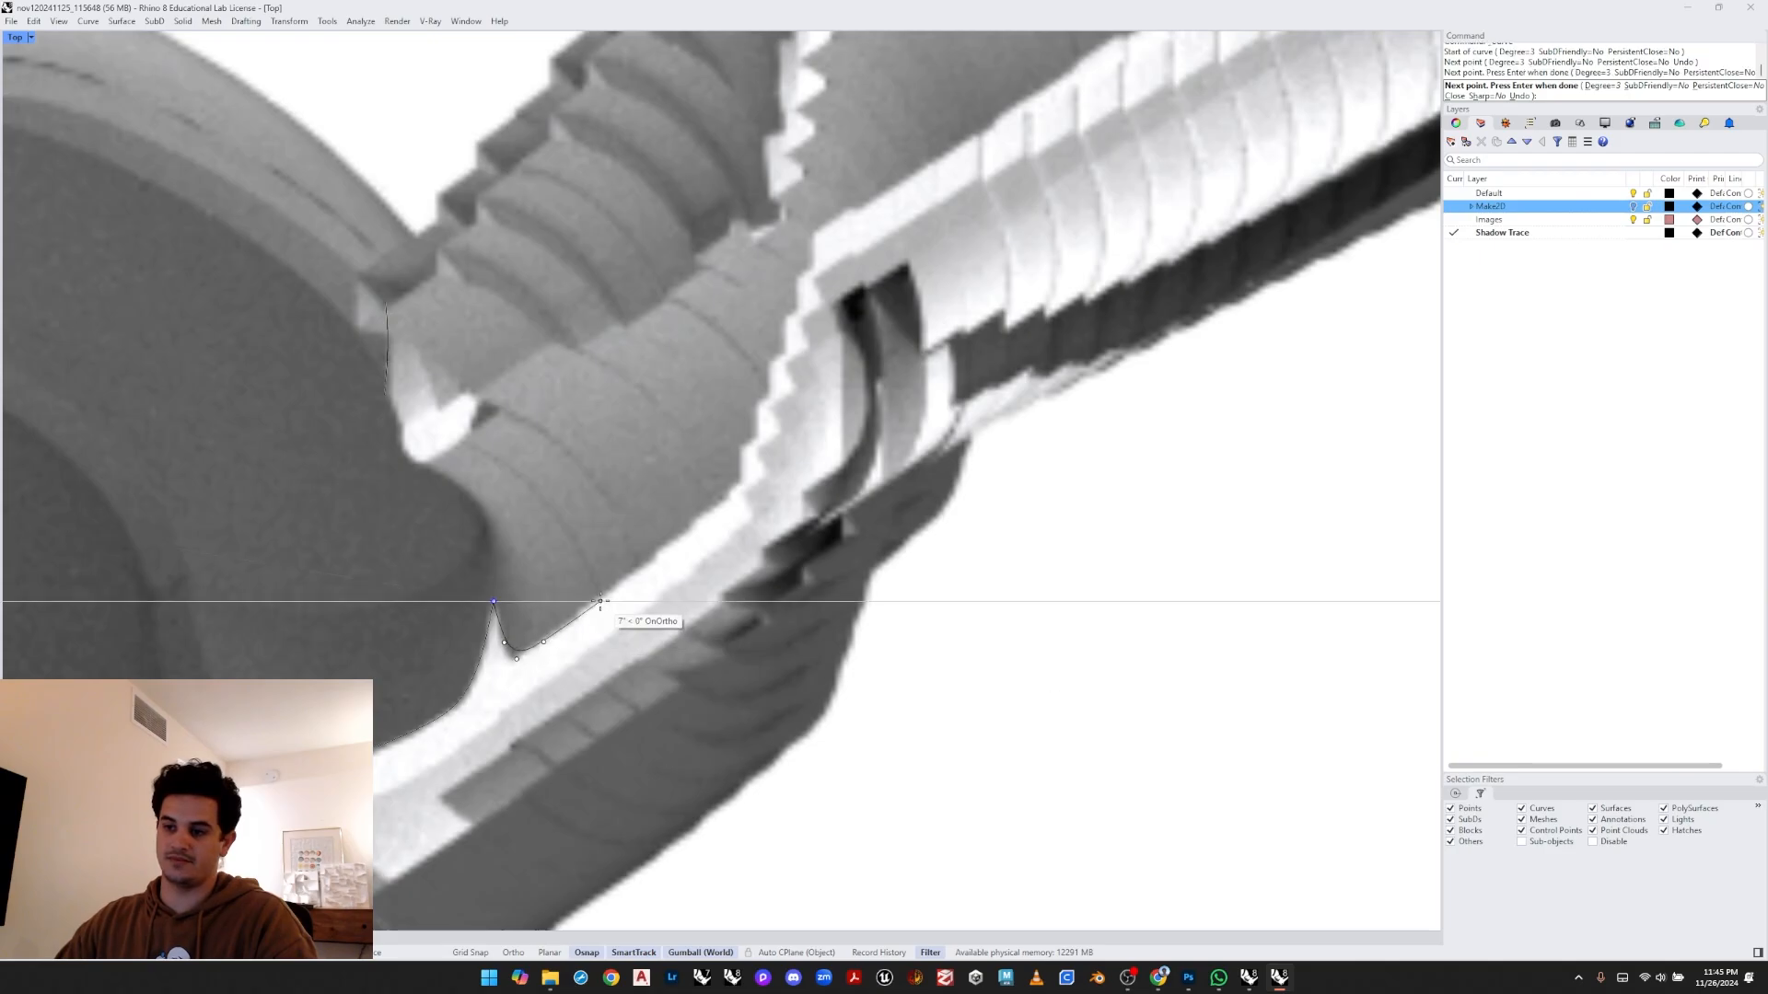
{"action": "left_click", "coordinate": [601, 602]}
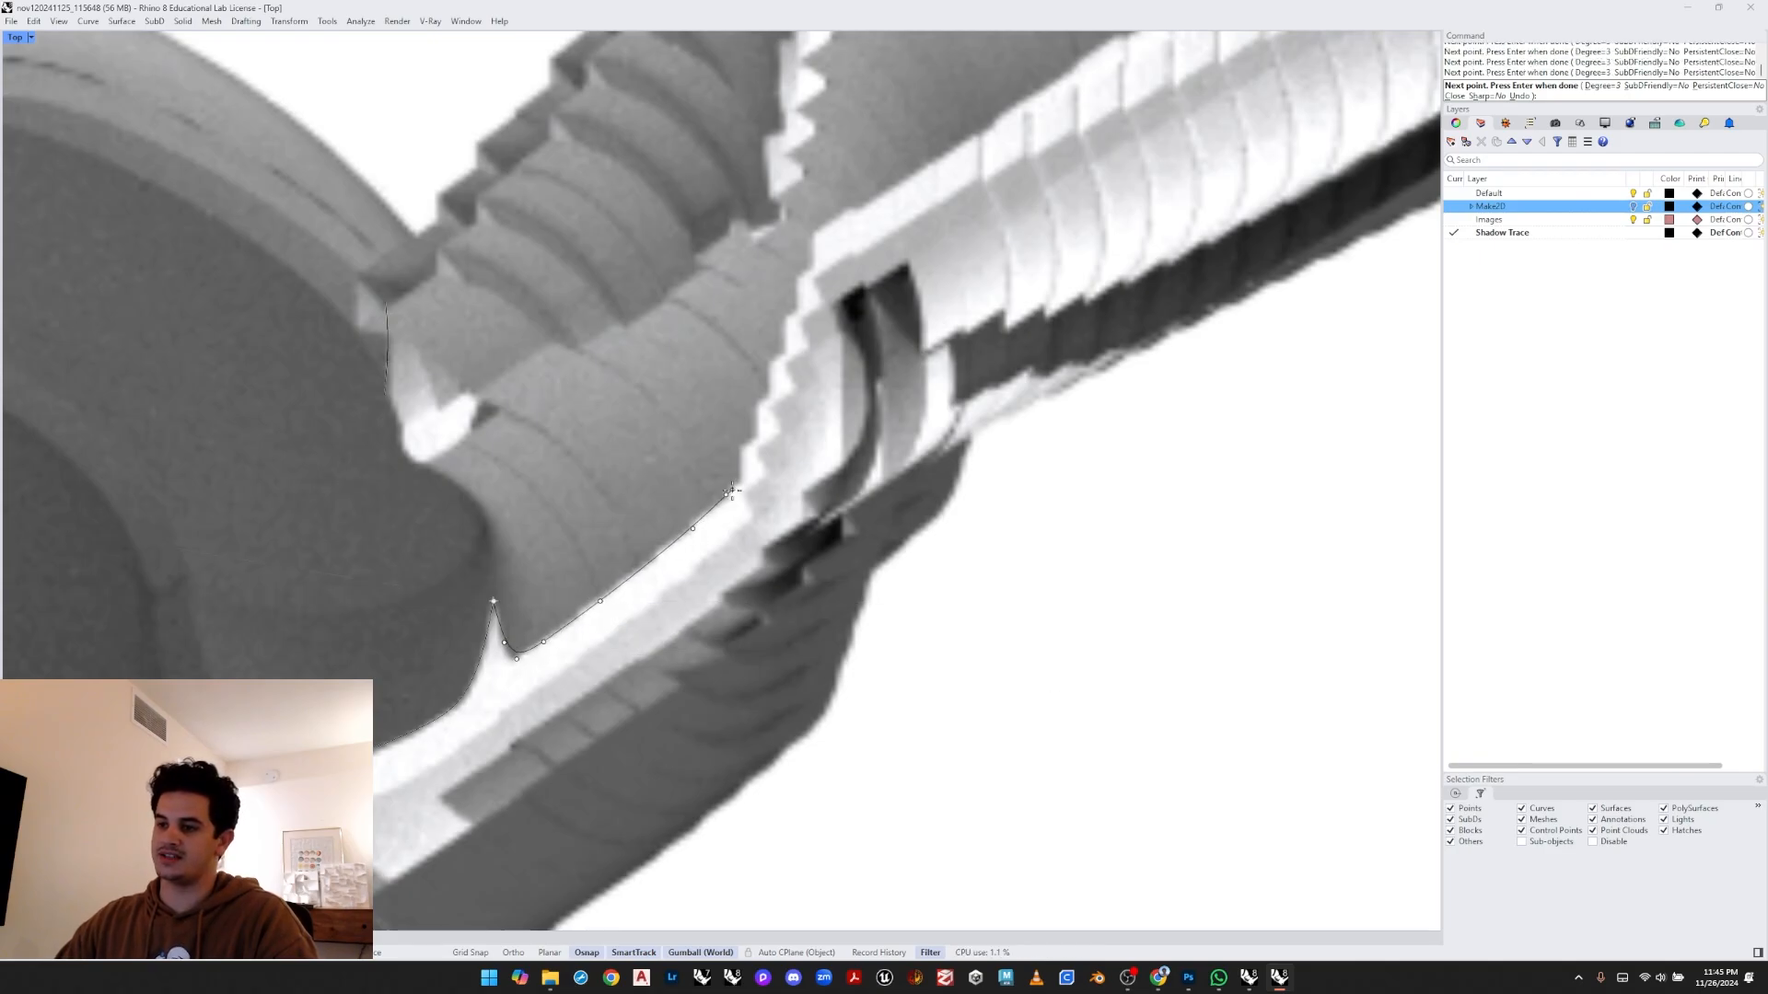
{"action": "scroll", "coordinate": [740, 482], "scroll_direction": "up", "scroll_amount": 2}
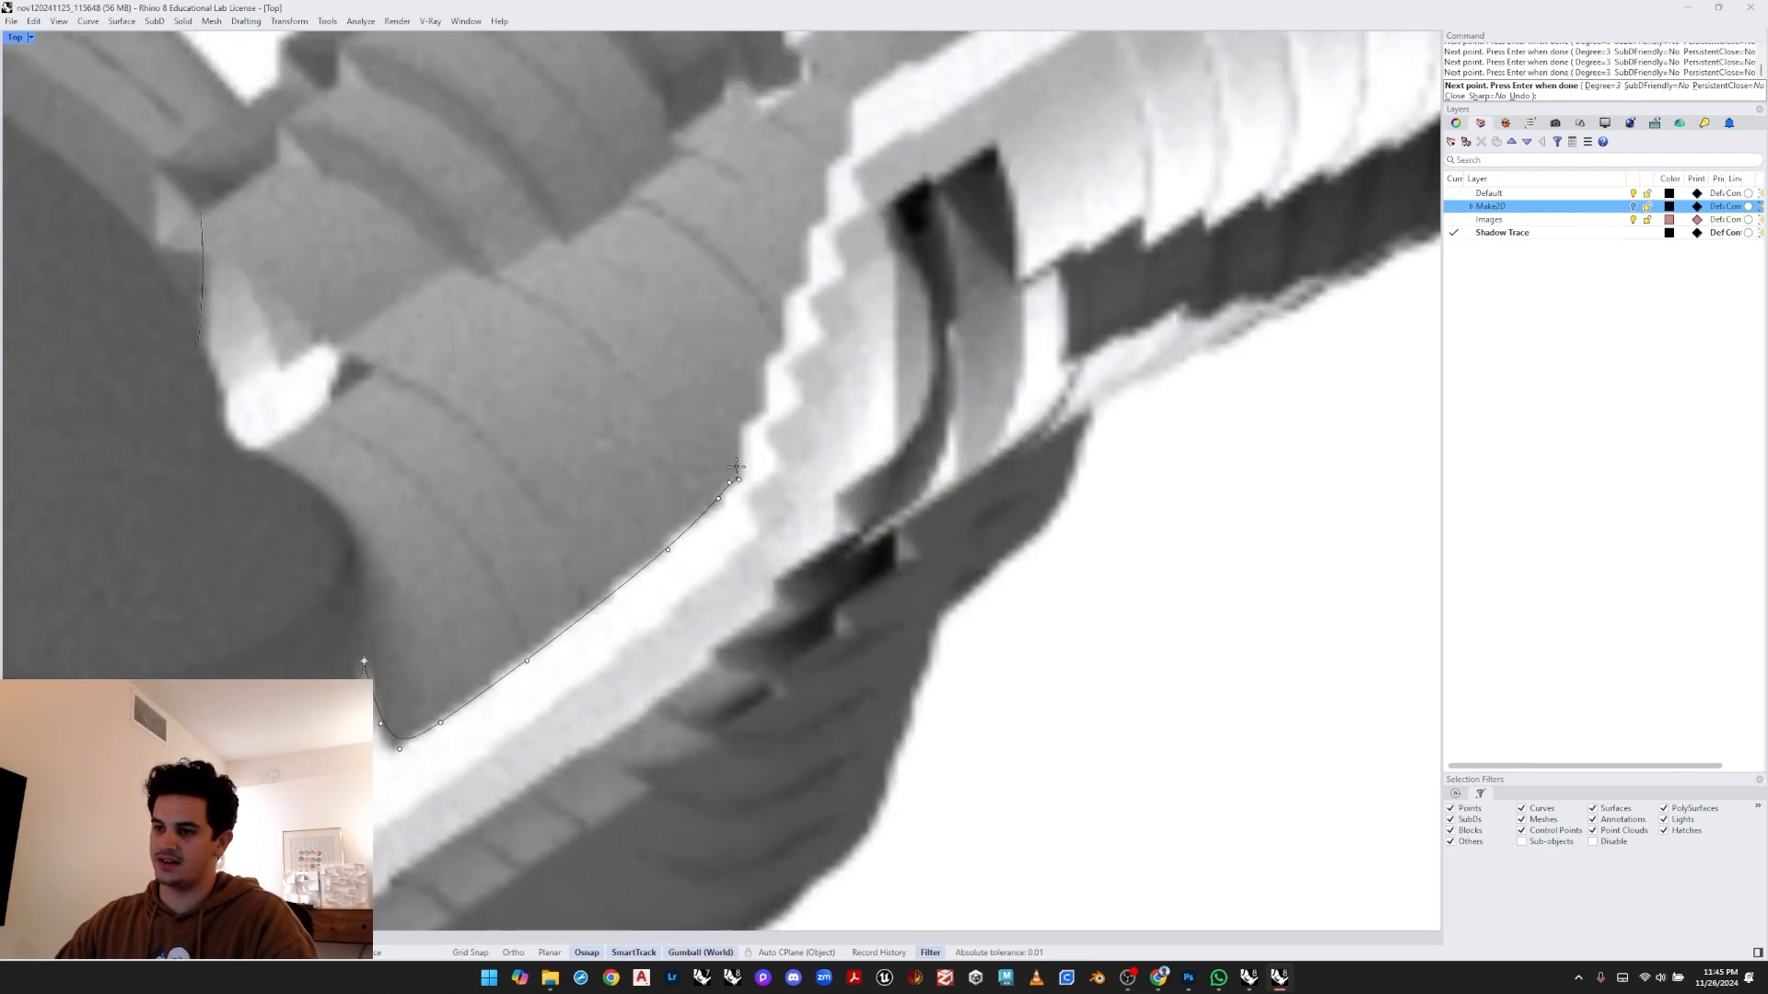
{"action": "key", "text": "Return"}
- Draw a polyline tracing the stepped ribbed edge and continuing along the upper edge of the ribbed pipe
{"action": "scroll", "coordinate": [737, 460], "scroll_direction": "up", "scroll_amount": 3}
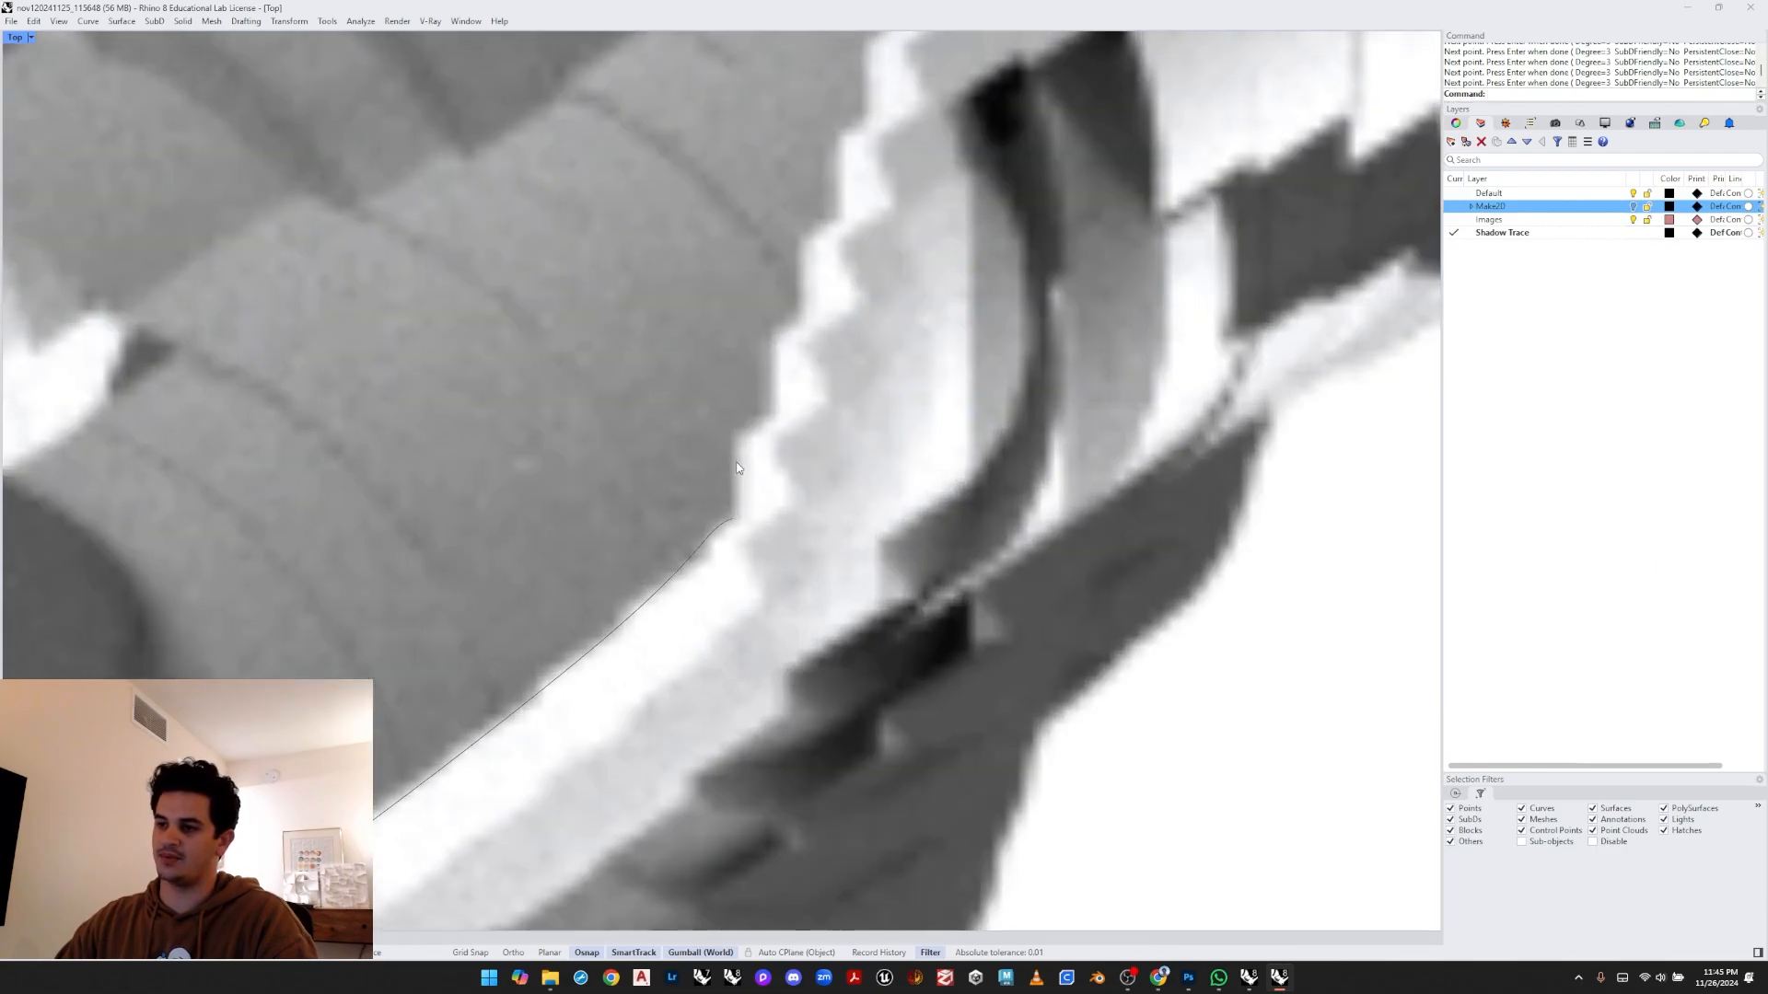
{"action": "middle_click", "coordinate": [737, 467]}
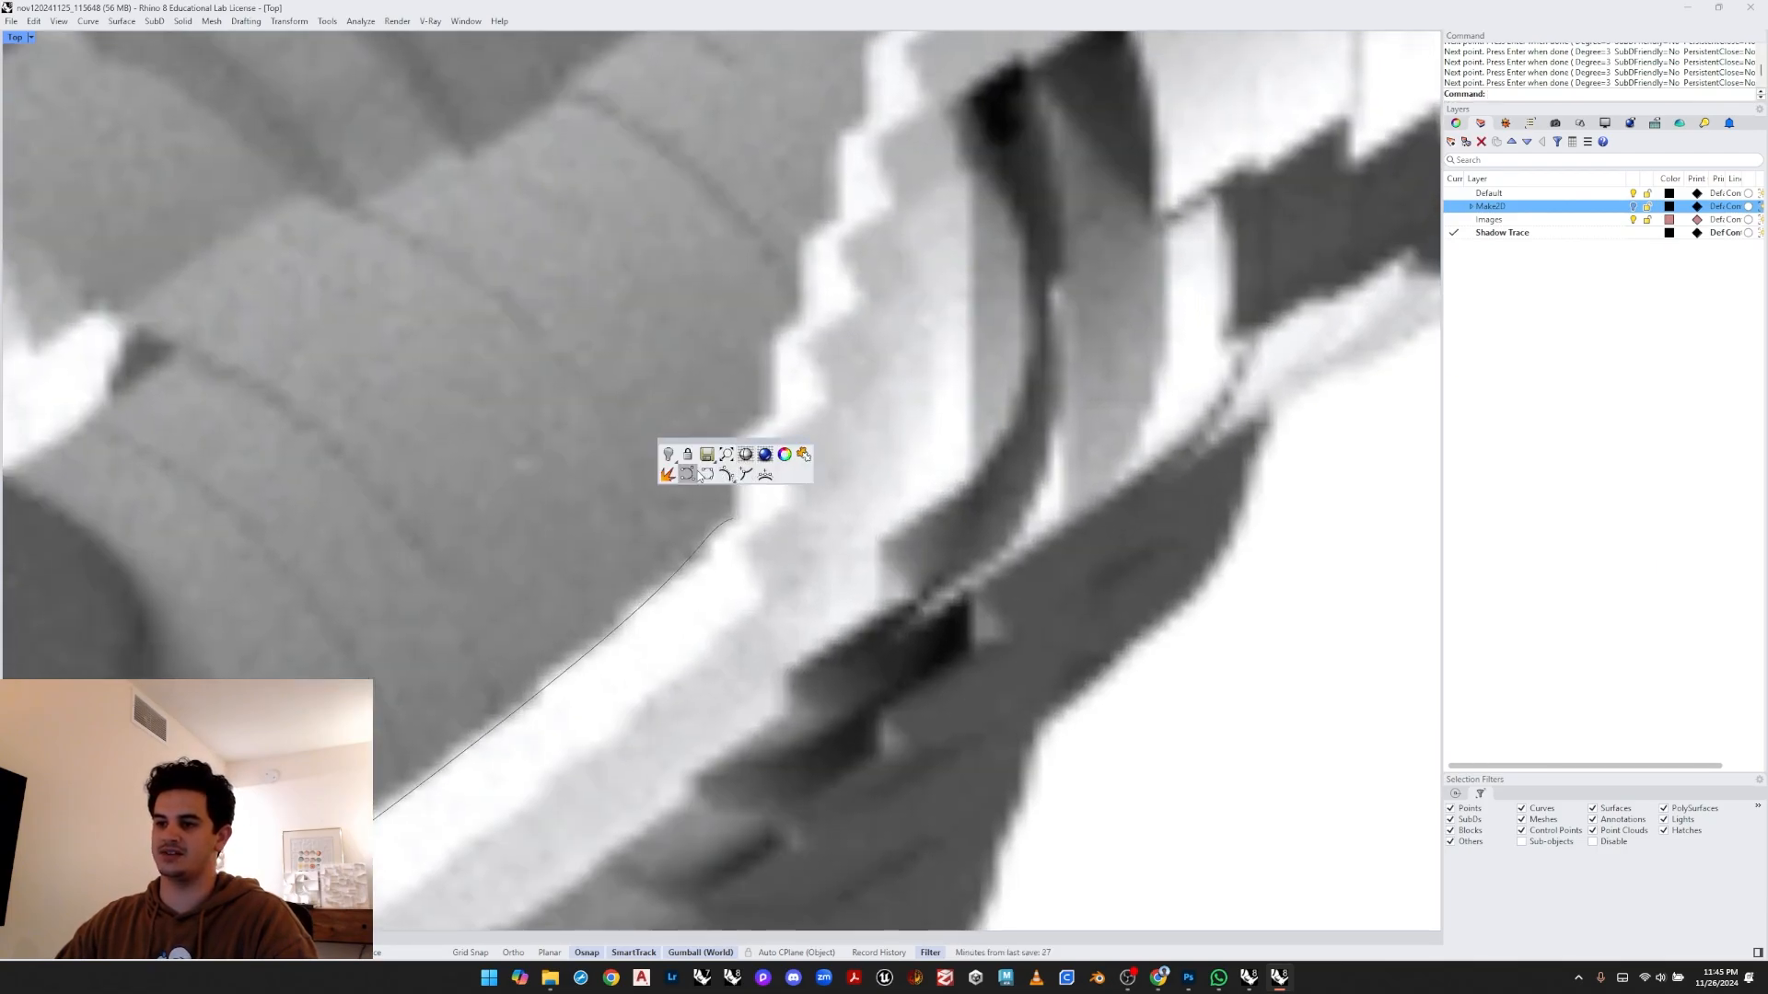
{"action": "type", "text": "Polyline"}
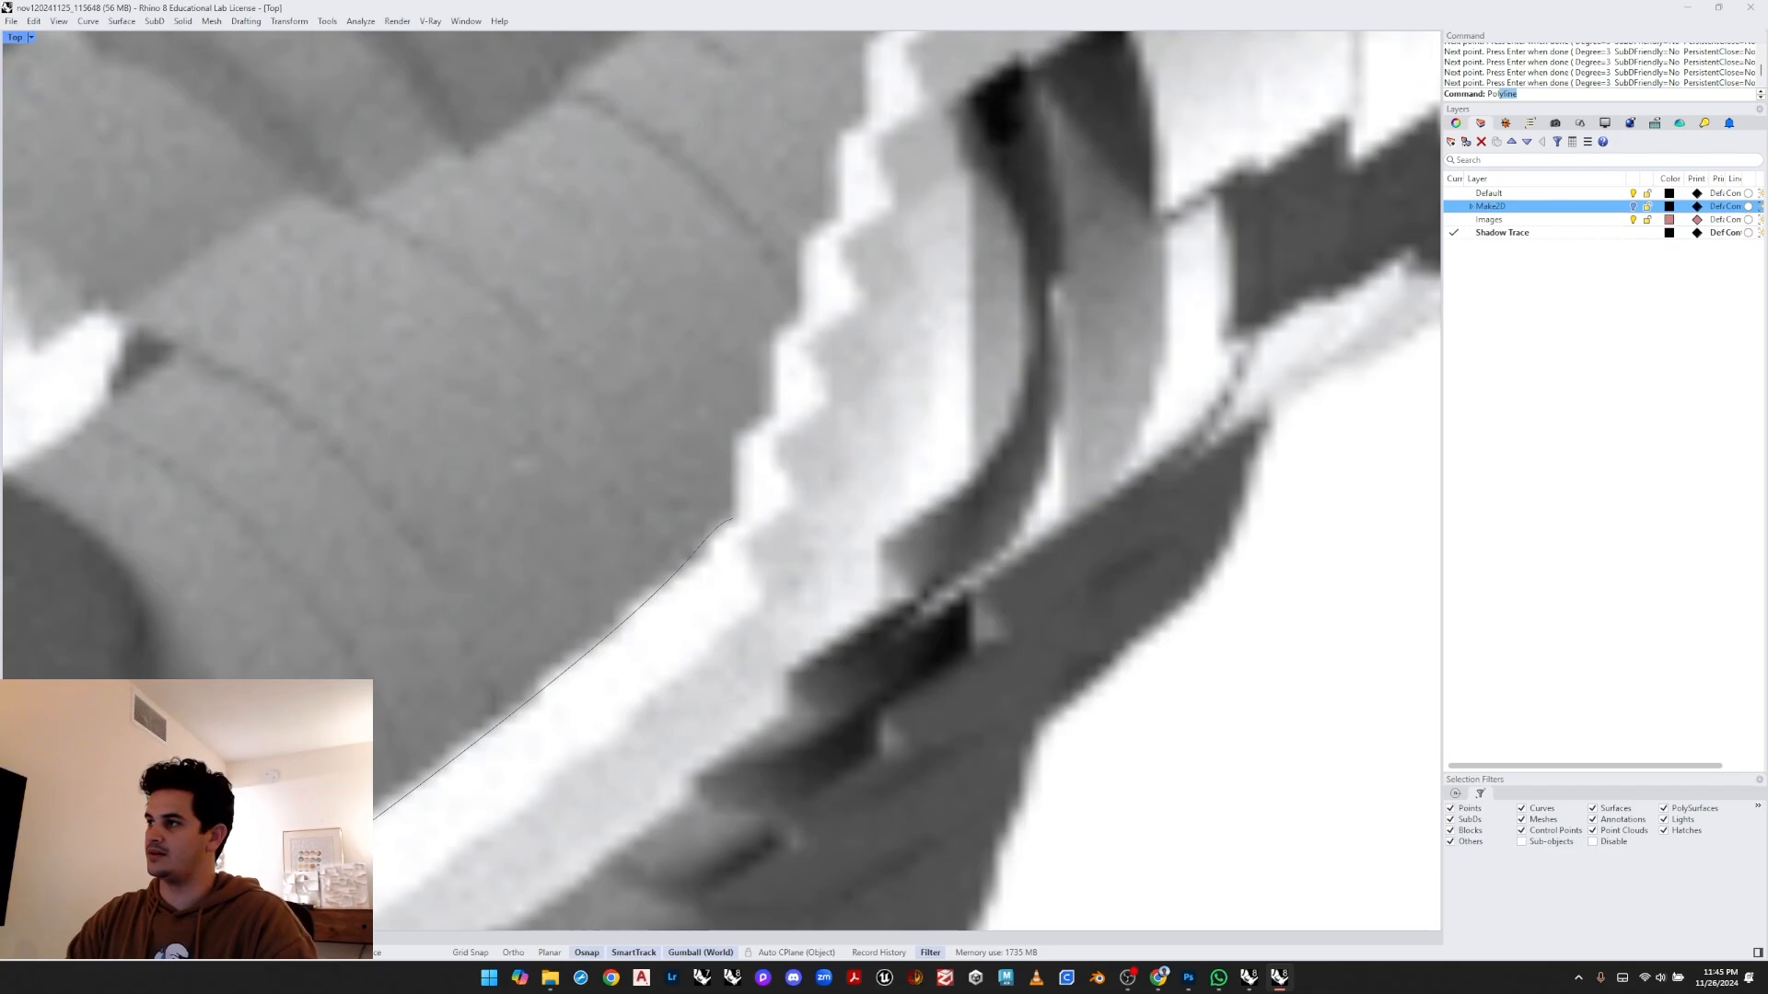
{"action": "key", "text": "Return"}
{"action": "left_click", "coordinate": [733, 518]}
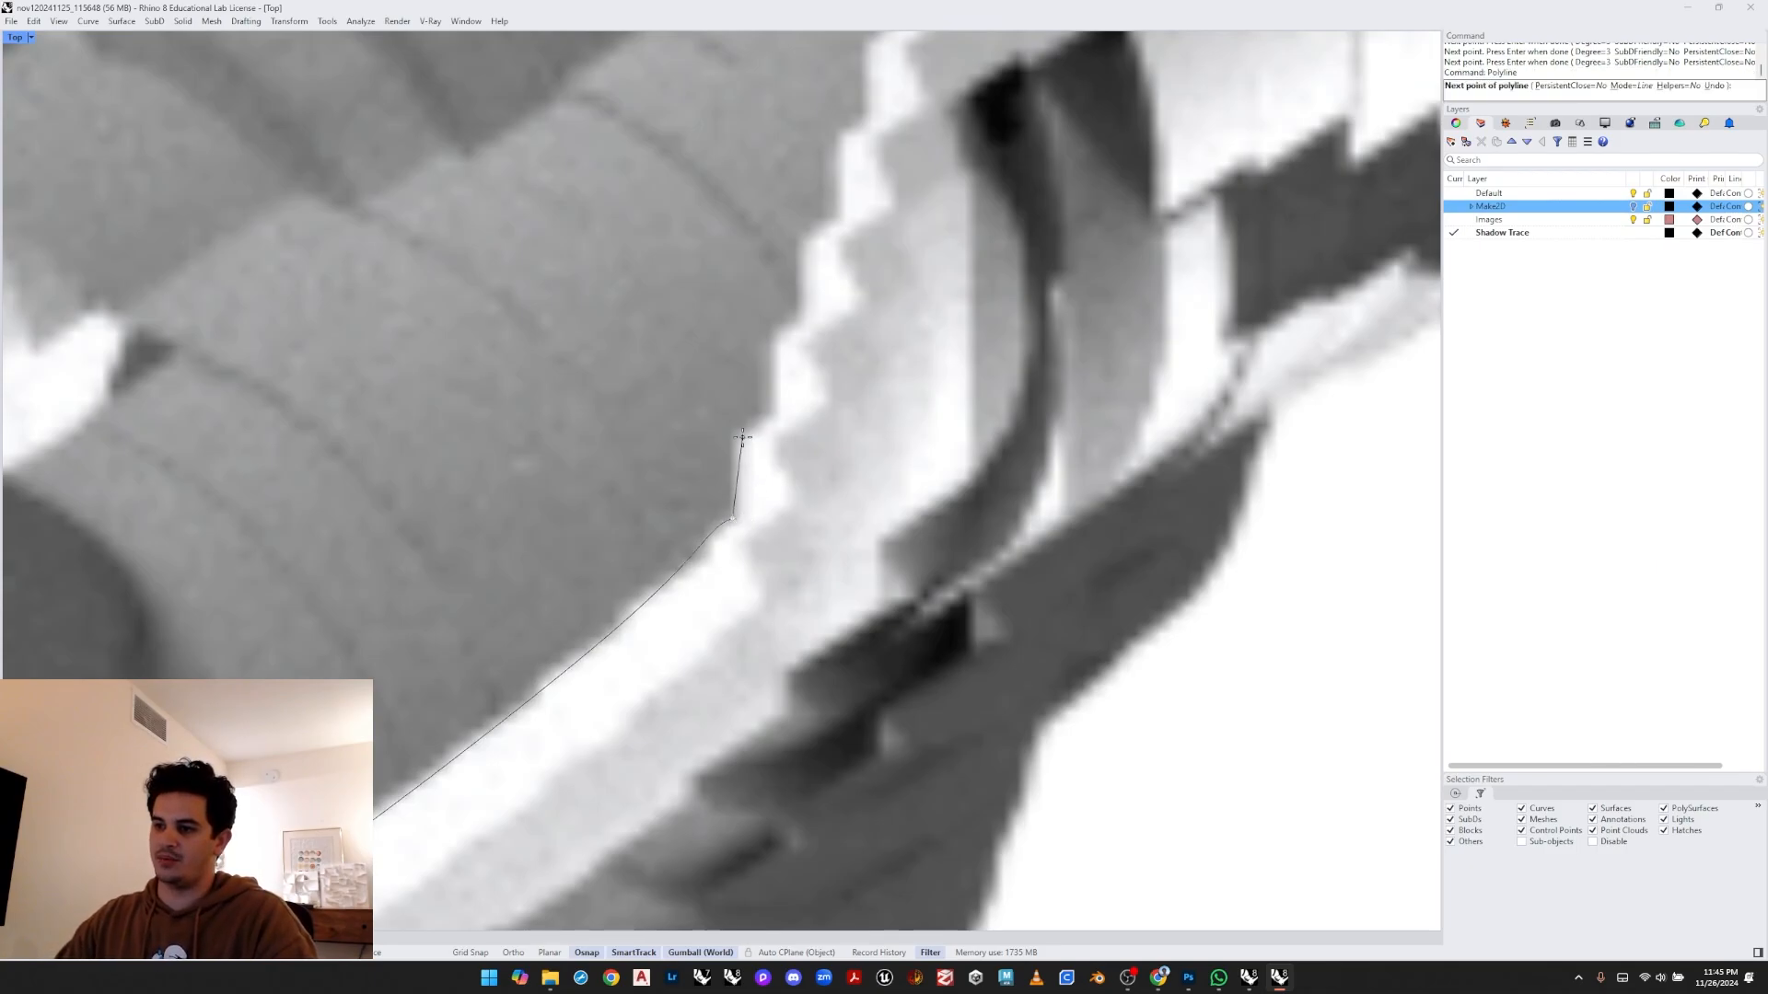
{"action": "left_click", "coordinate": [733, 436]}
{"action": "left_click", "coordinate": [765, 422]}
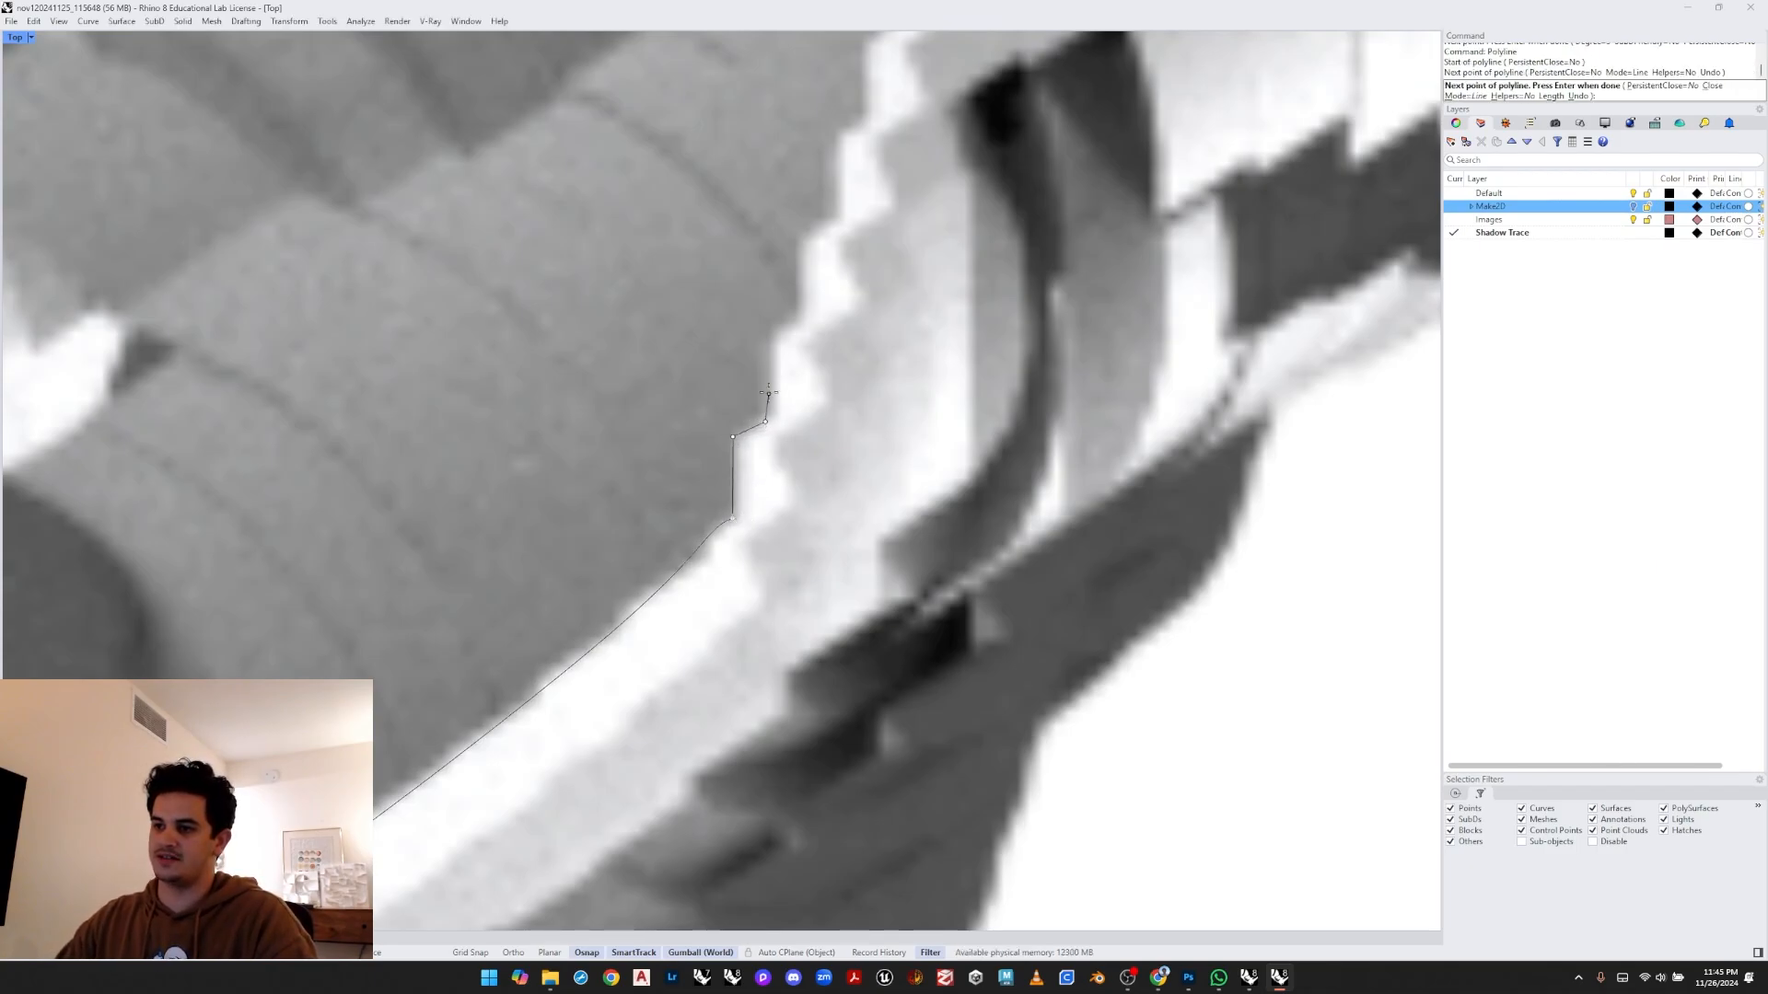
{"action": "left_click", "coordinate": [772, 333]}
{"action": "left_click", "coordinate": [799, 321]}
{"action": "left_click", "coordinate": [801, 238]}
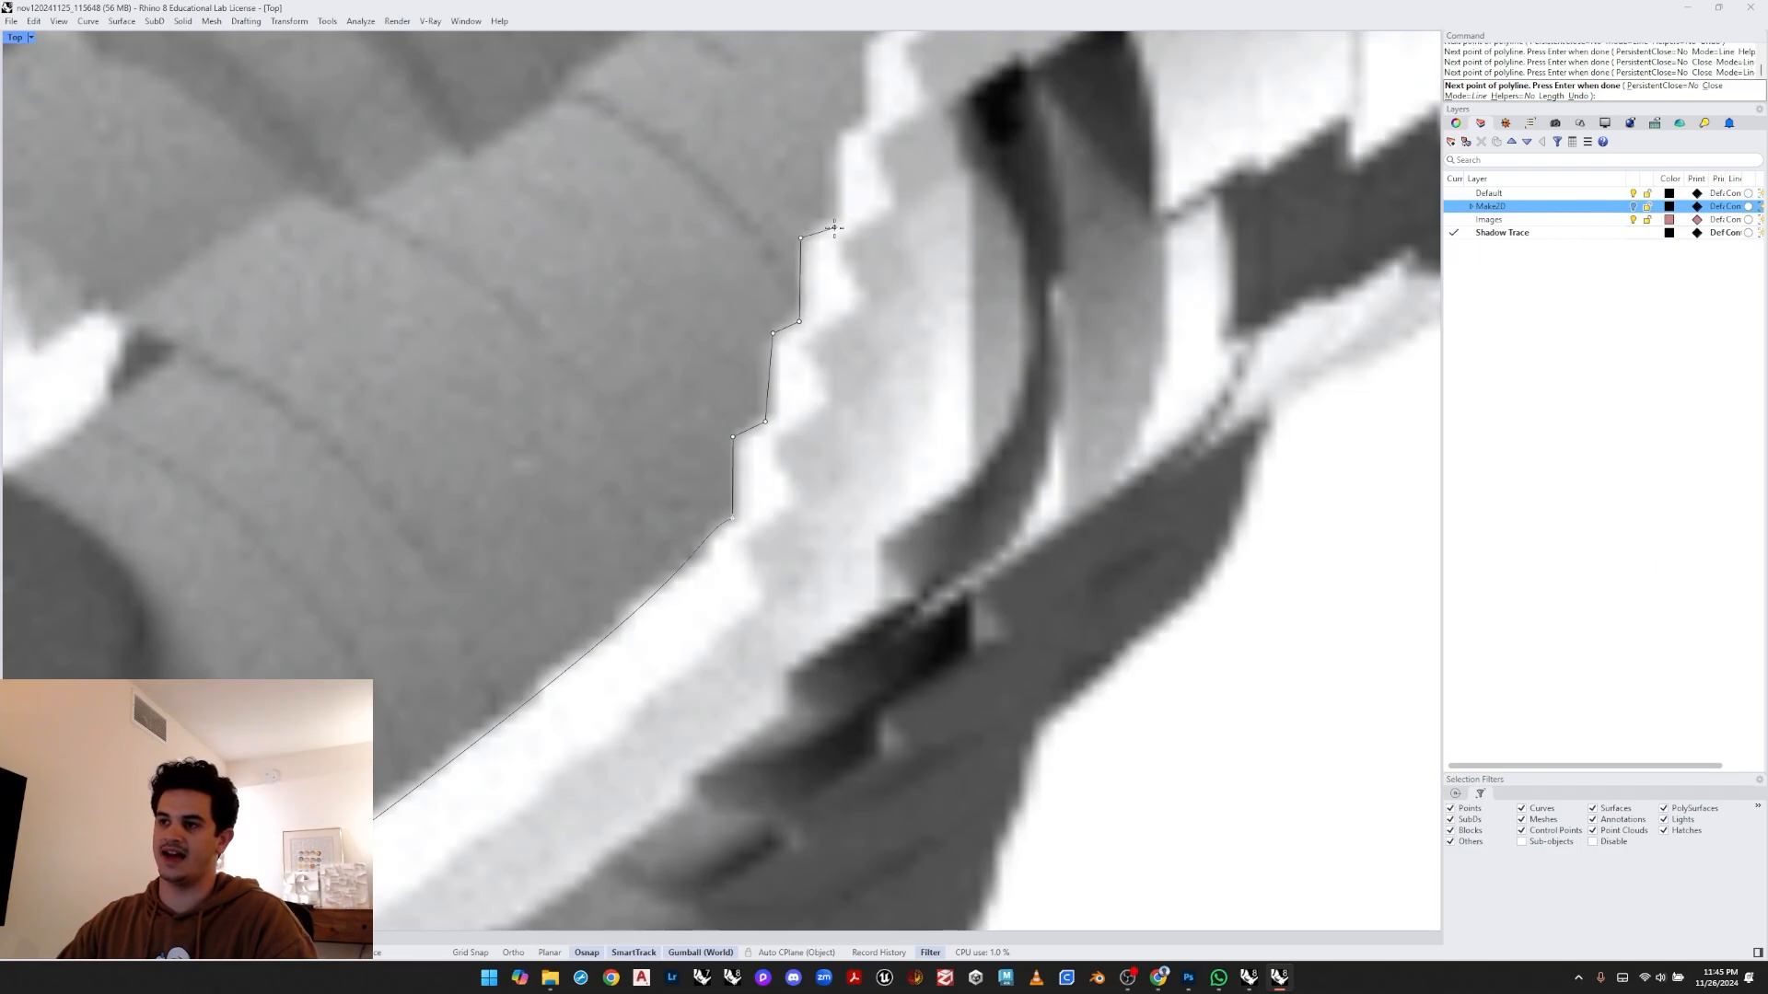
{"action": "left_click", "coordinate": [839, 219]}
{"action": "left_click", "coordinate": [836, 132]}
{"action": "scroll", "coordinate": [836, 131], "scroll_direction": "down", "scroll_amount": 5}
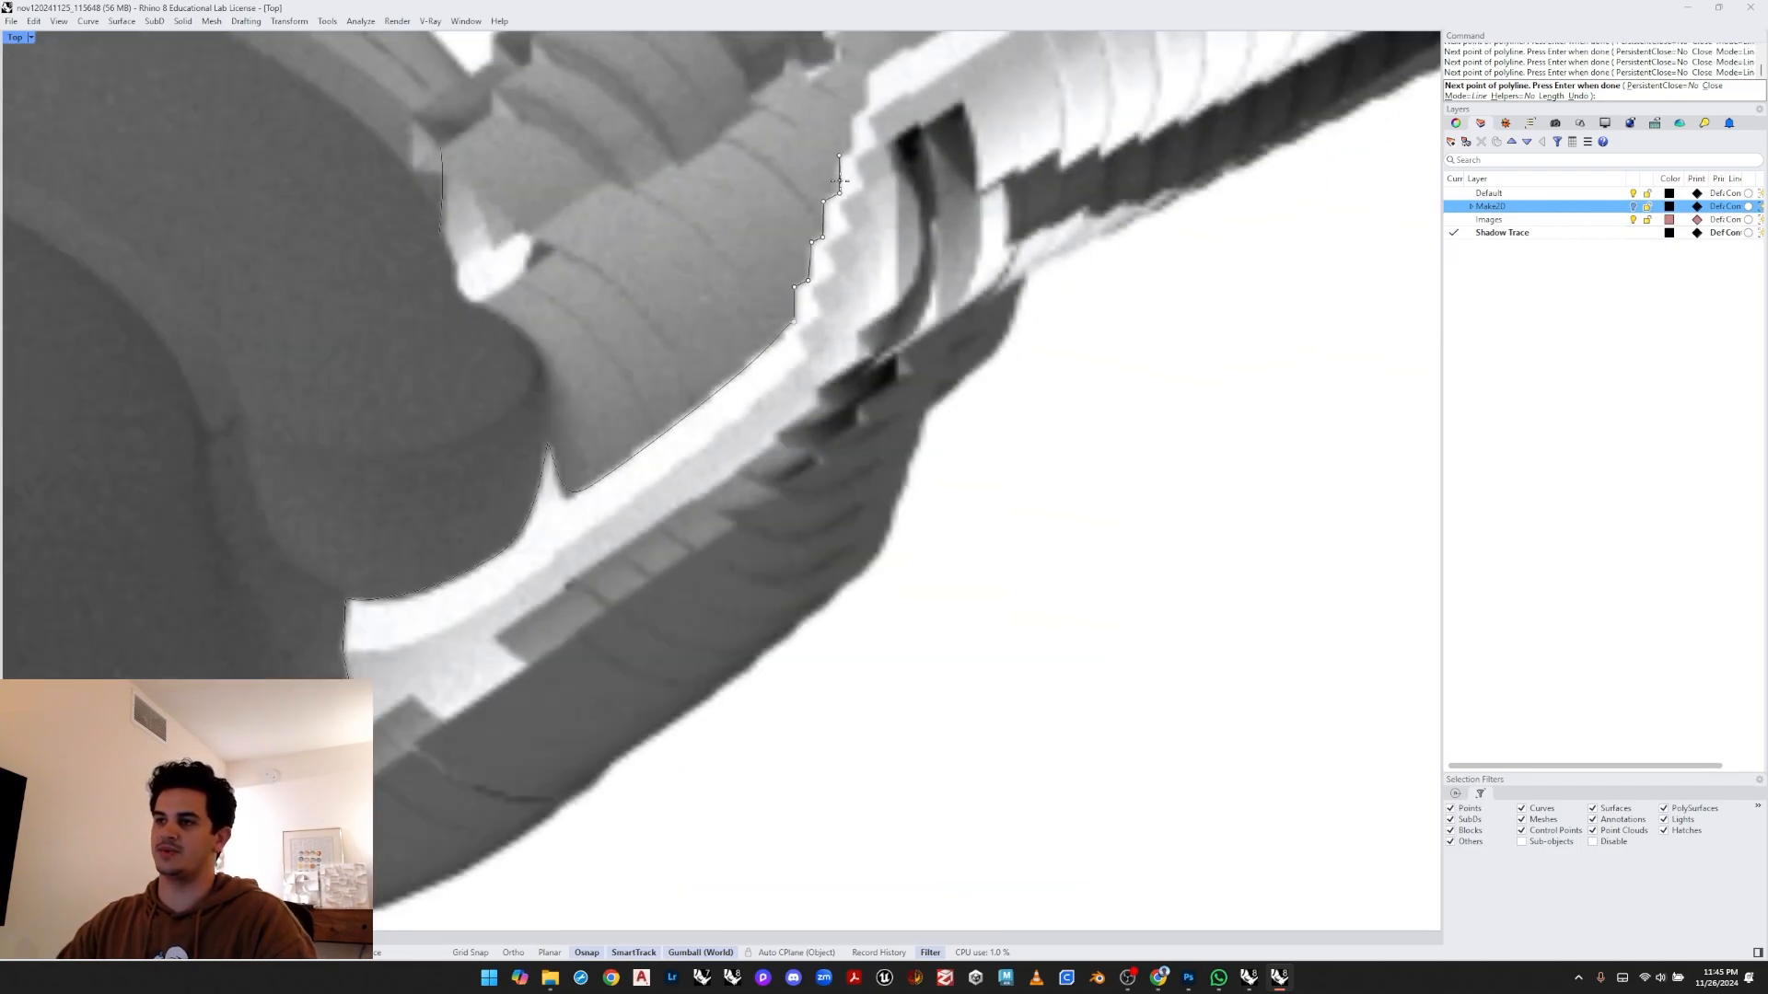
{"action": "scroll", "coordinate": [751, 460], "scroll_direction": "up", "scroll_amount": 6}
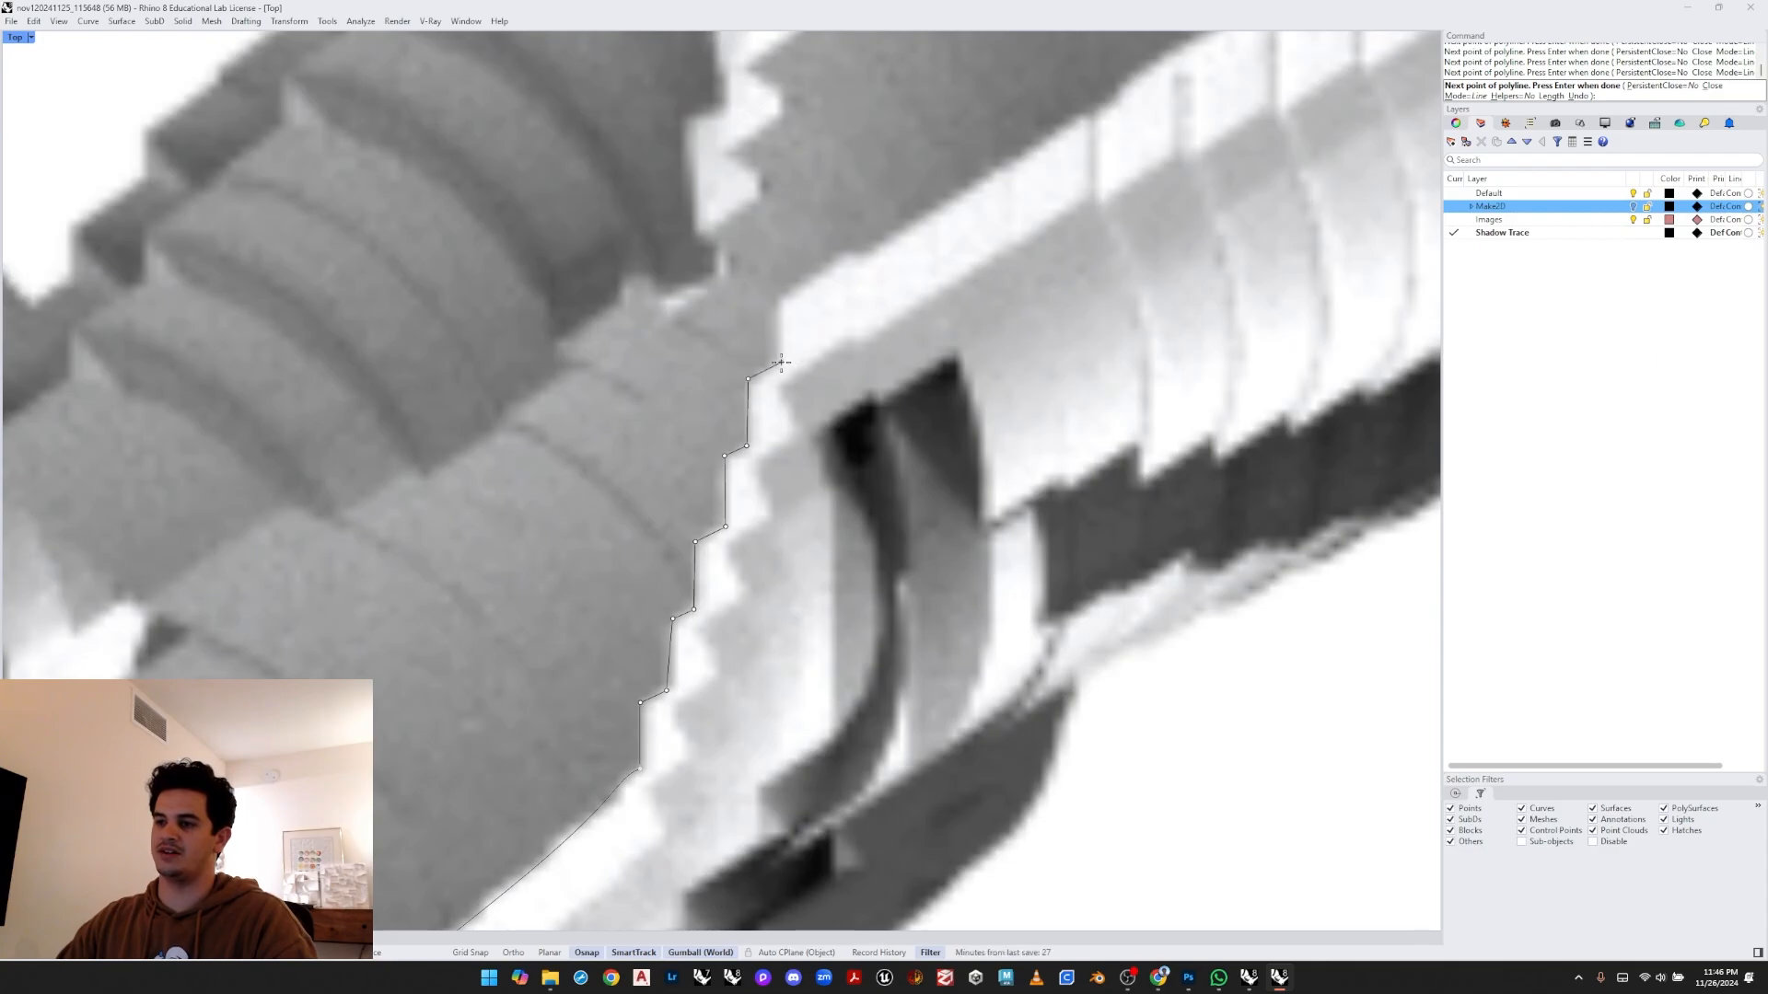
{"action": "left_click", "coordinate": [841, 255]}
{"action": "right_click_drag", "start_coordinate": [879, 255], "coordinate": [813, 353]}
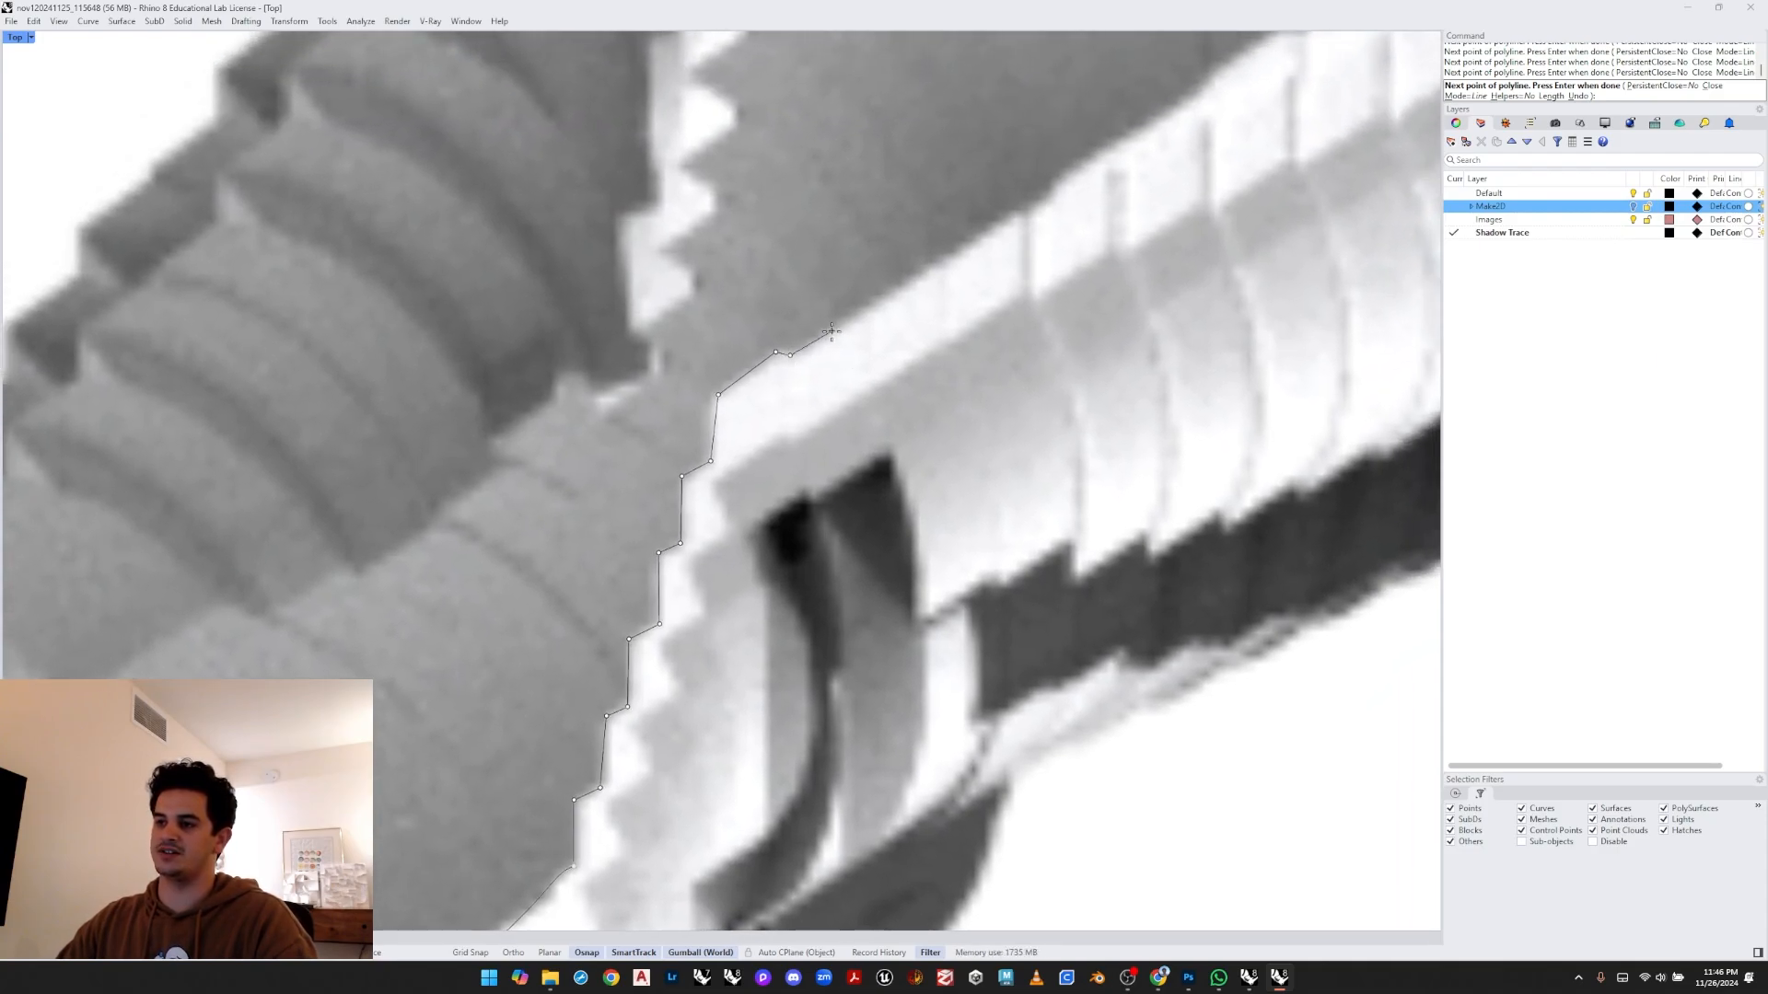
{"action": "right_click_drag", "start_coordinate": [1022, 207], "coordinate": [742, 455]}
{"action": "left_click", "coordinate": [818, 370]}
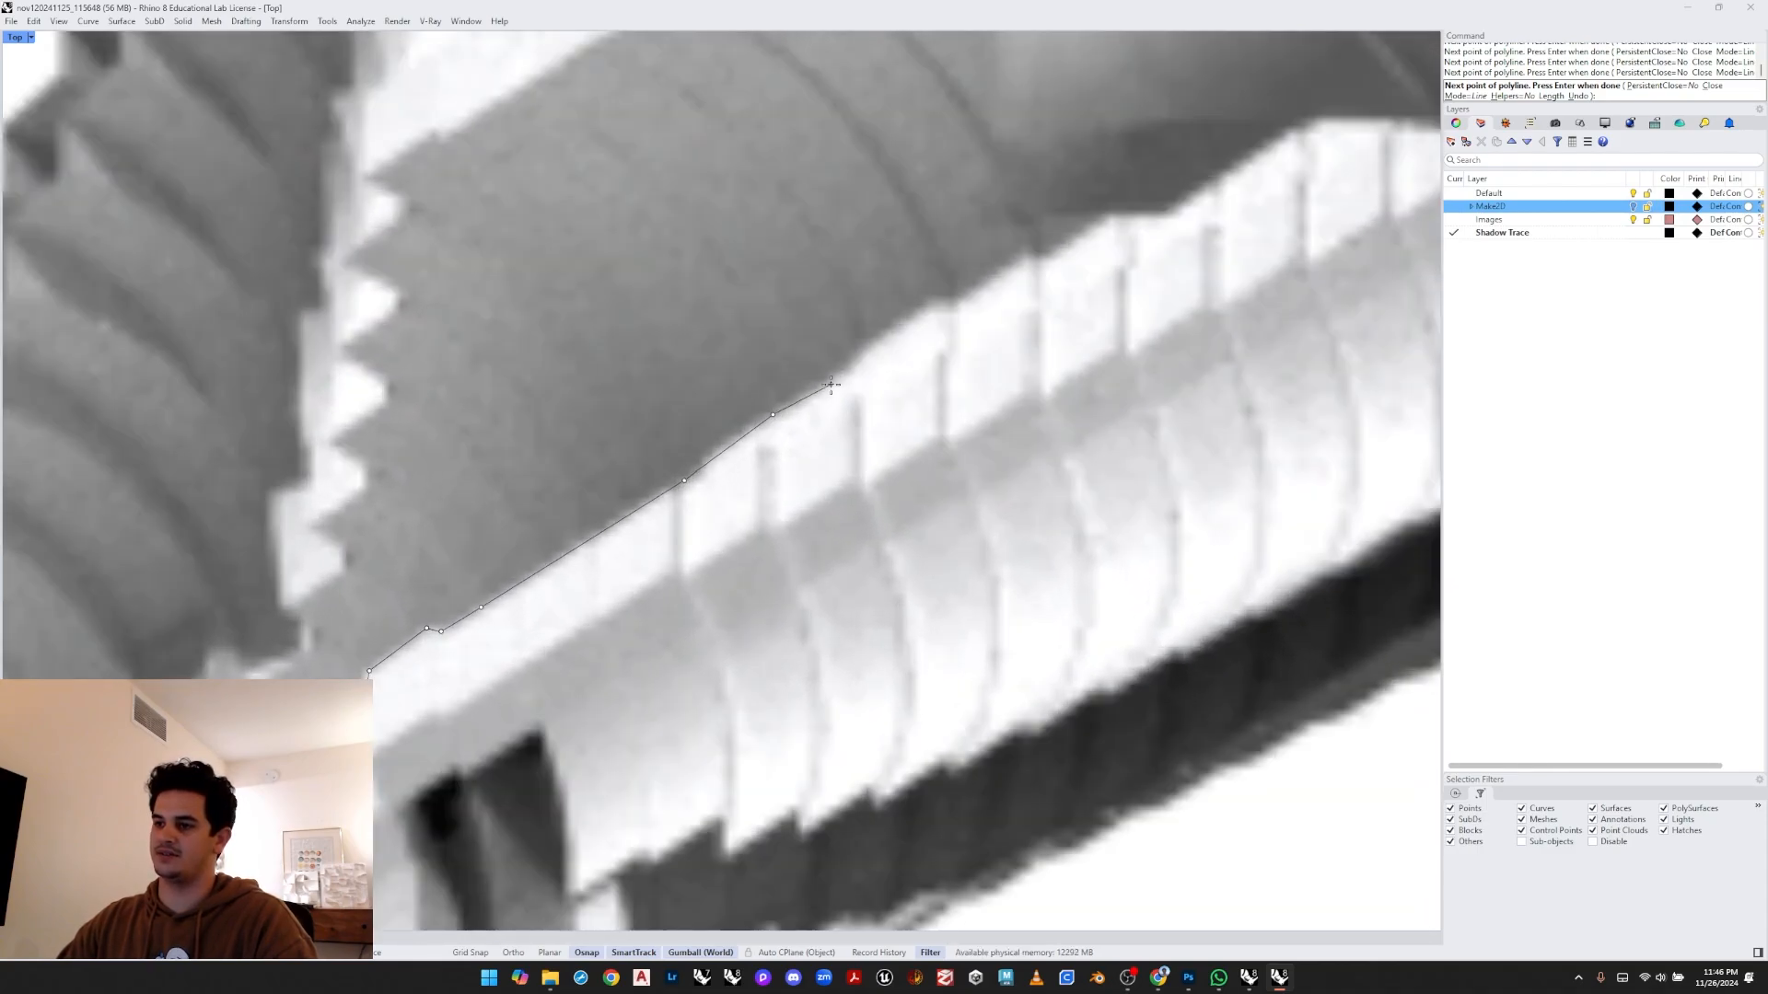
{"action": "left_click", "coordinate": [887, 325]}
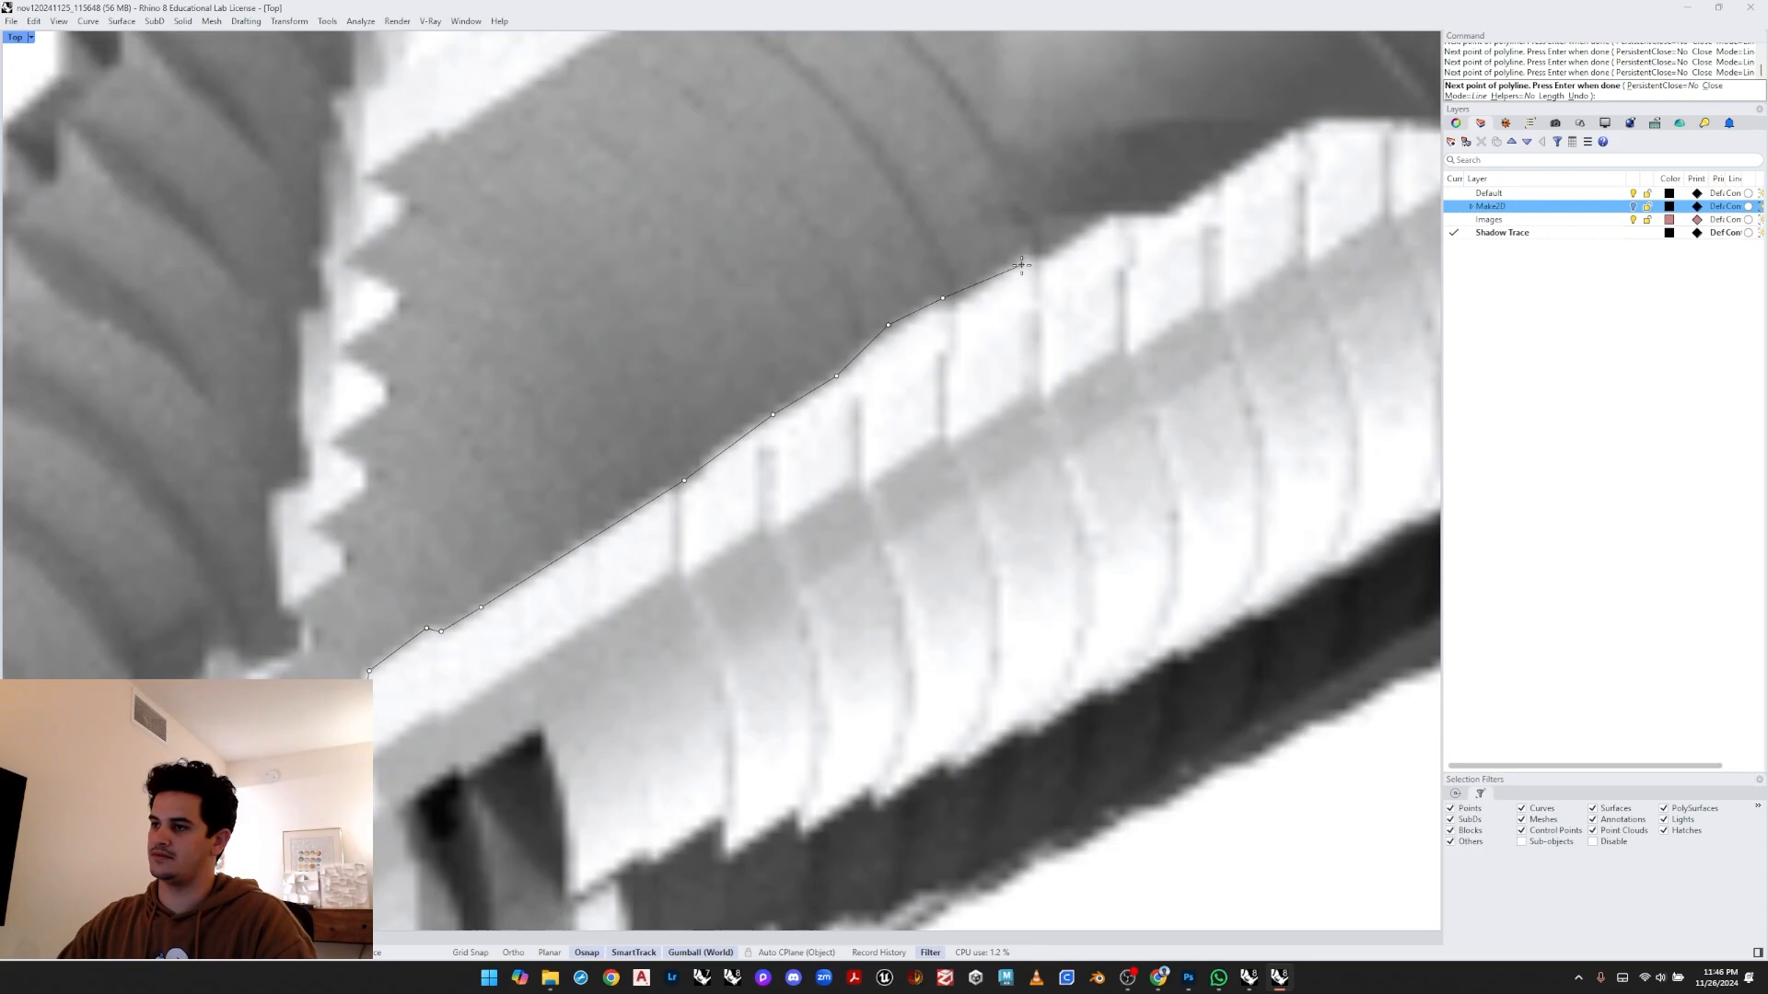
{"action": "left_click", "coordinate": [1057, 258]}
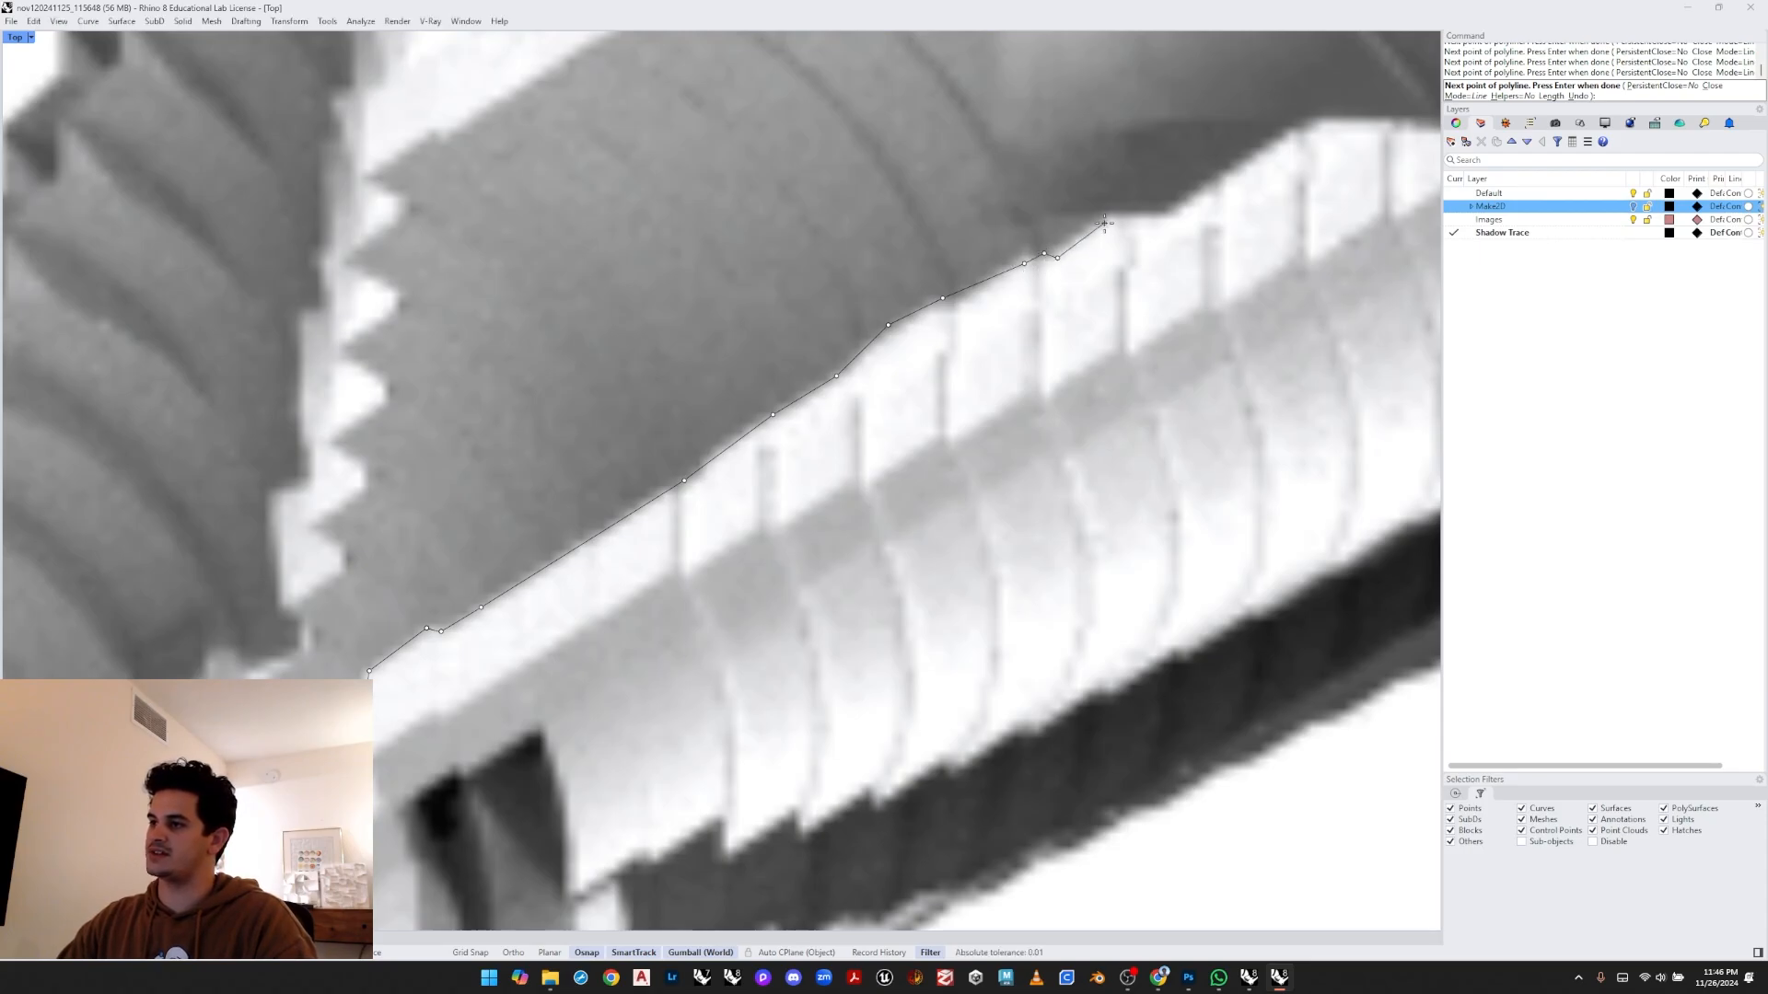
{"action": "left_click", "coordinate": [1112, 211]}
{"action": "right_click_drag", "start_coordinate": [1112, 211], "coordinate": [753, 470]}
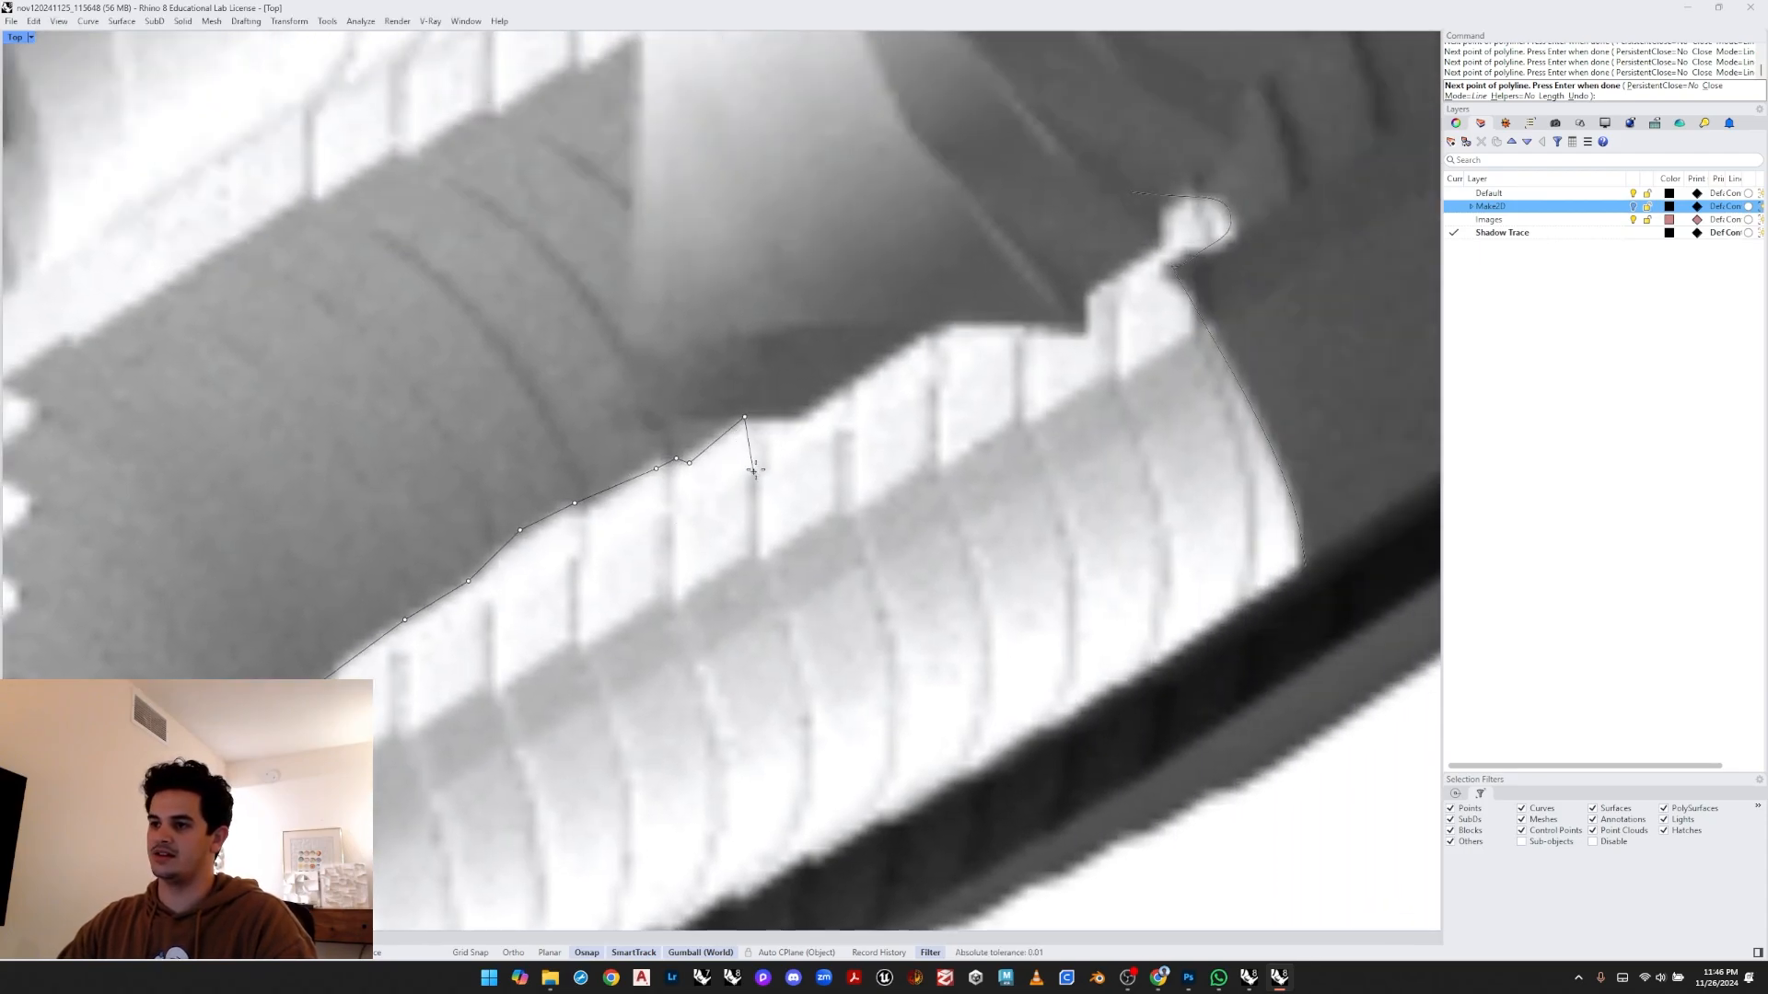
{"action": "left_click", "coordinate": [946, 322]}
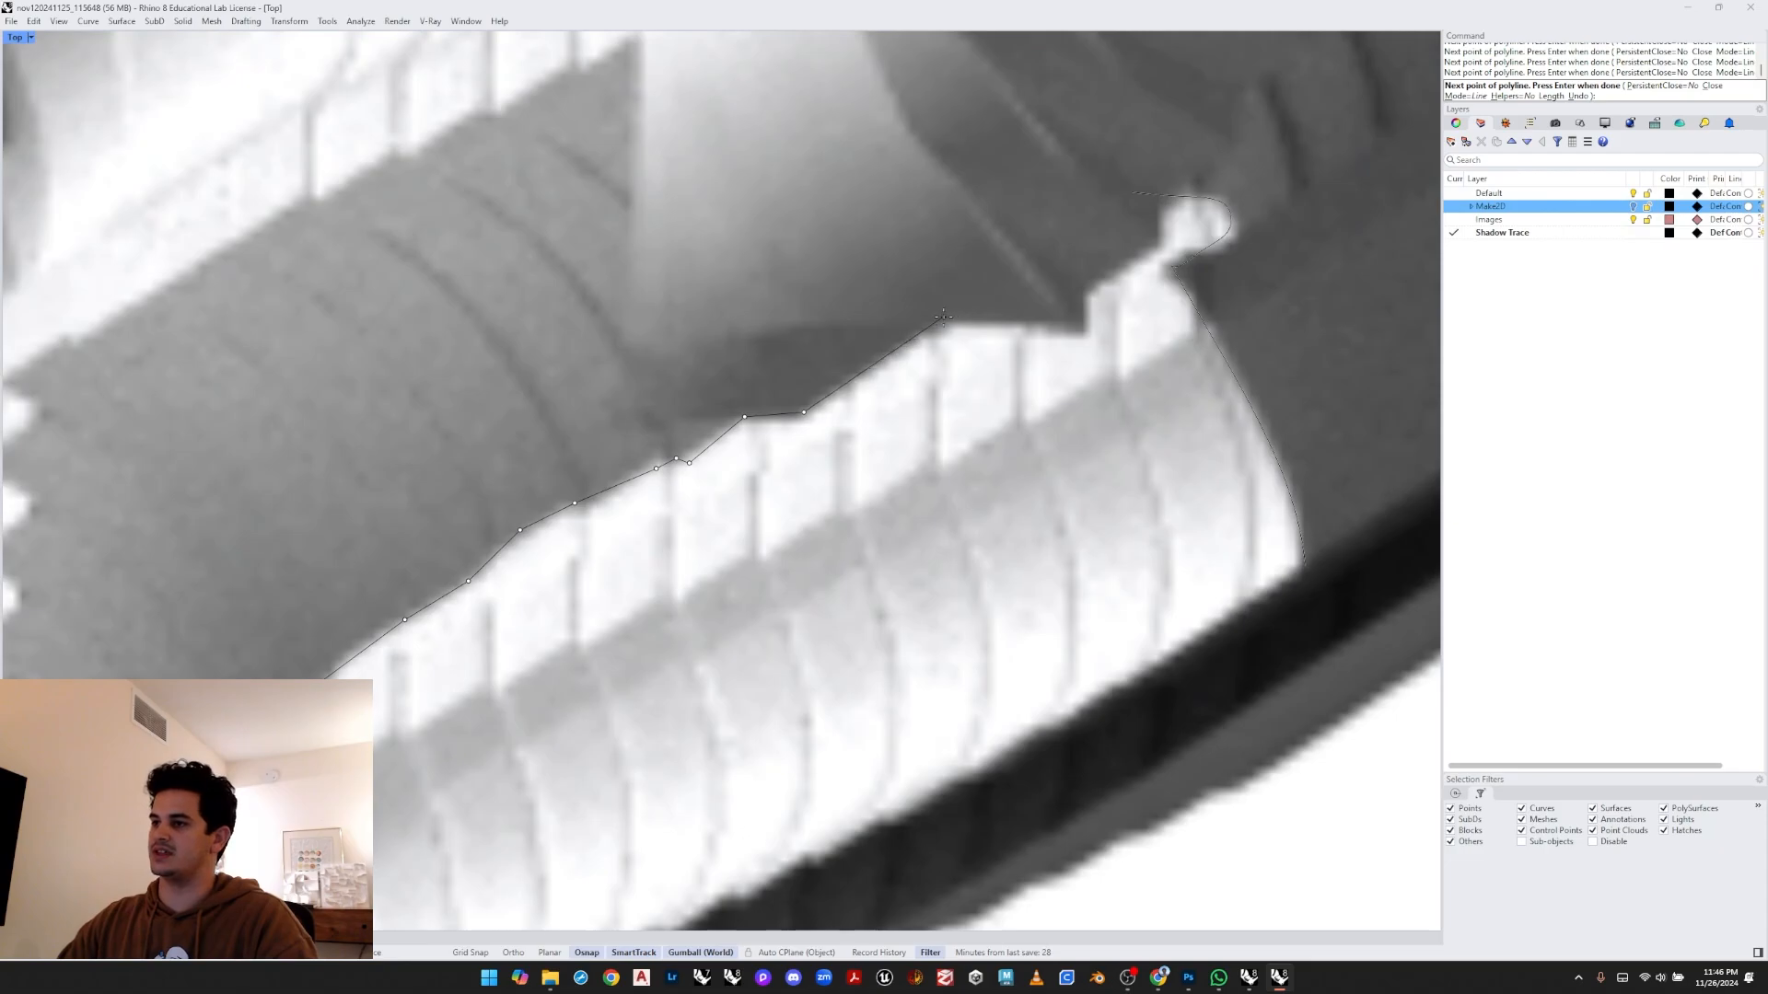
{"action": "scroll", "coordinate": [948, 317], "scroll_direction": "down", "scroll_amount": 6}
{"action": "right_click_drag", "start_coordinate": [950, 315], "coordinate": [898, 360]}
{"action": "key", "text": "Return"}
- Draw a short zigzag polyline tracing the first rib notch where the stepped edge meets the pipe
{"action": "scroll", "coordinate": [899, 360], "scroll_direction": "down", "scroll_amount": 4}
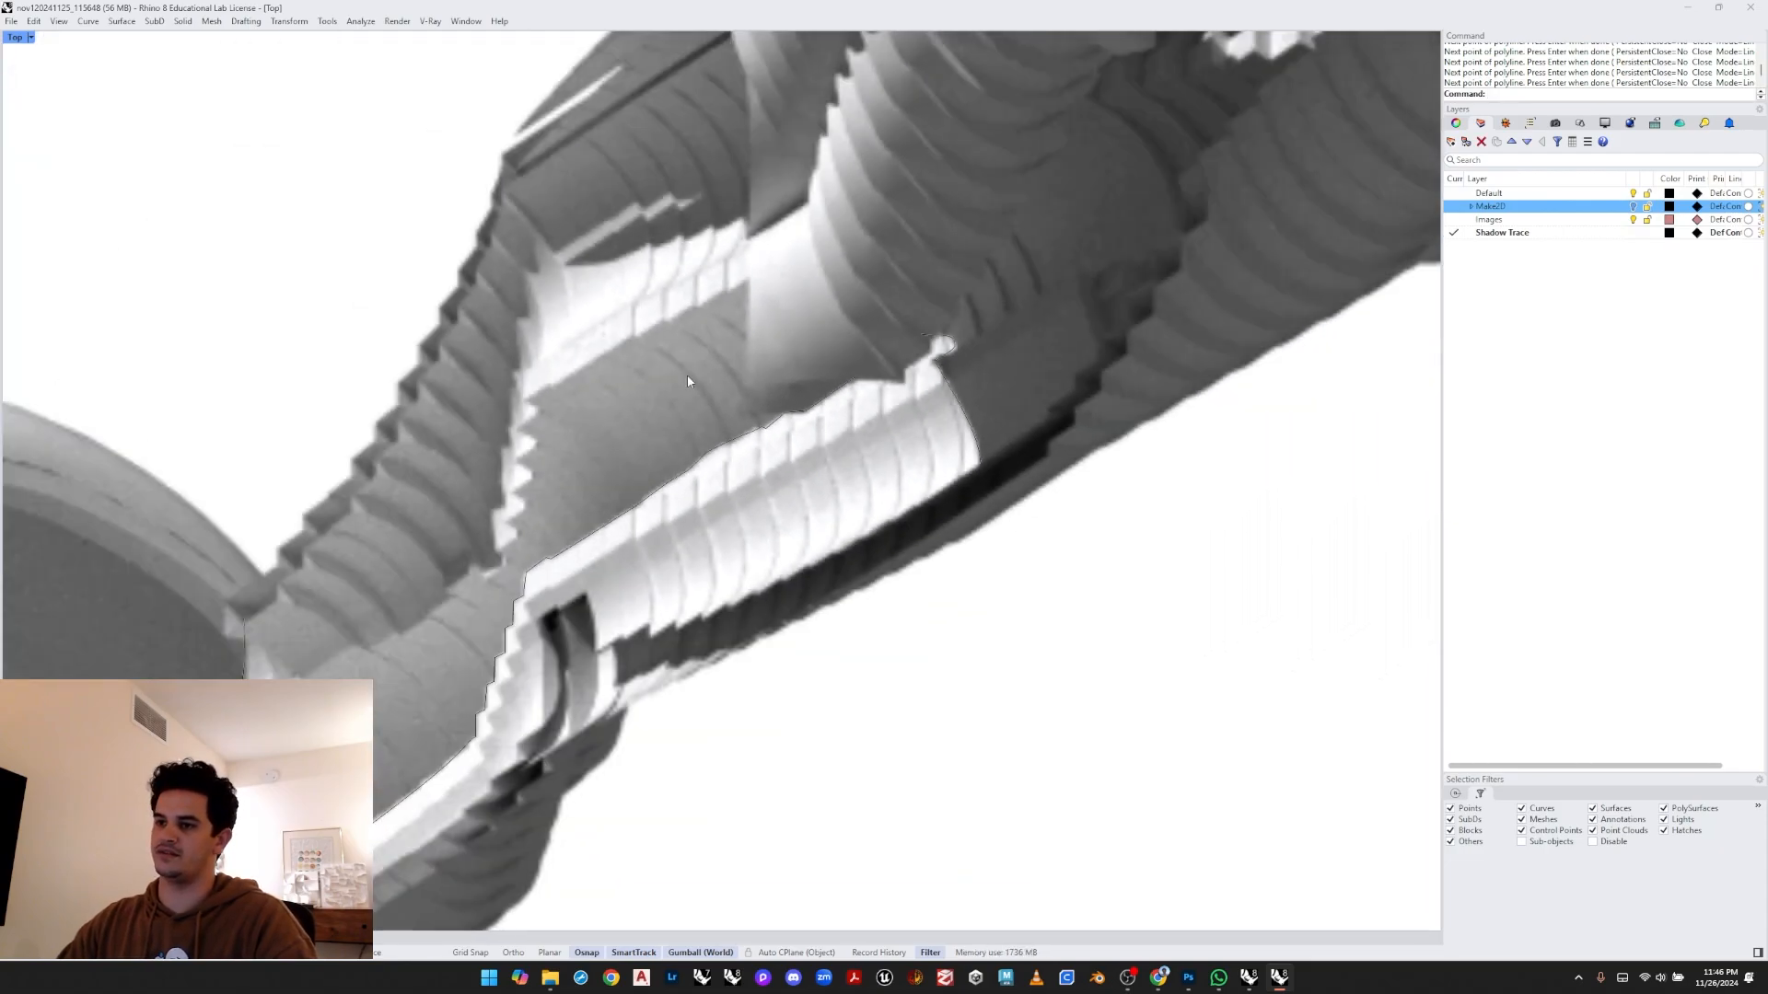
{"action": "right_click_drag", "start_coordinate": [687, 377], "coordinate": [721, 392]}
{"action": "right_click_drag", "start_coordinate": [575, 580], "coordinate": [655, 461]}
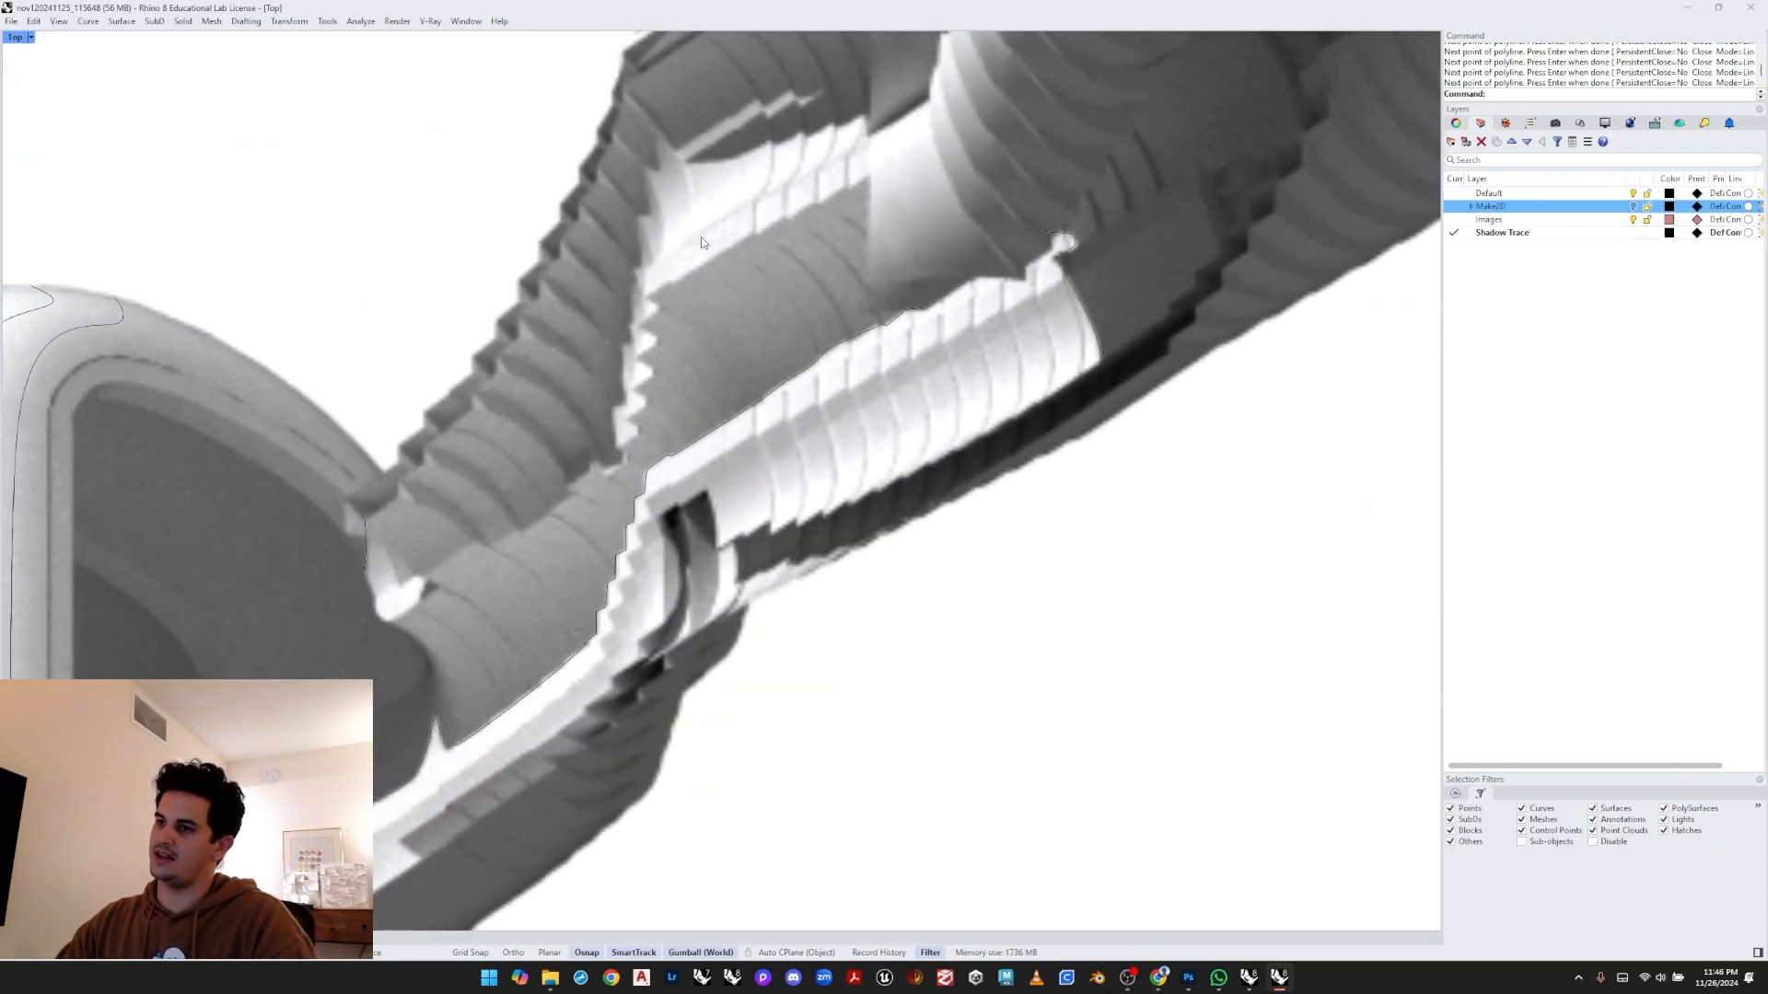
{"action": "scroll", "coordinate": [708, 303], "scroll_direction": "up", "scroll_amount": 4}
{"action": "key", "text": "Return"}
{"action": "left_click", "coordinate": [583, 581]}
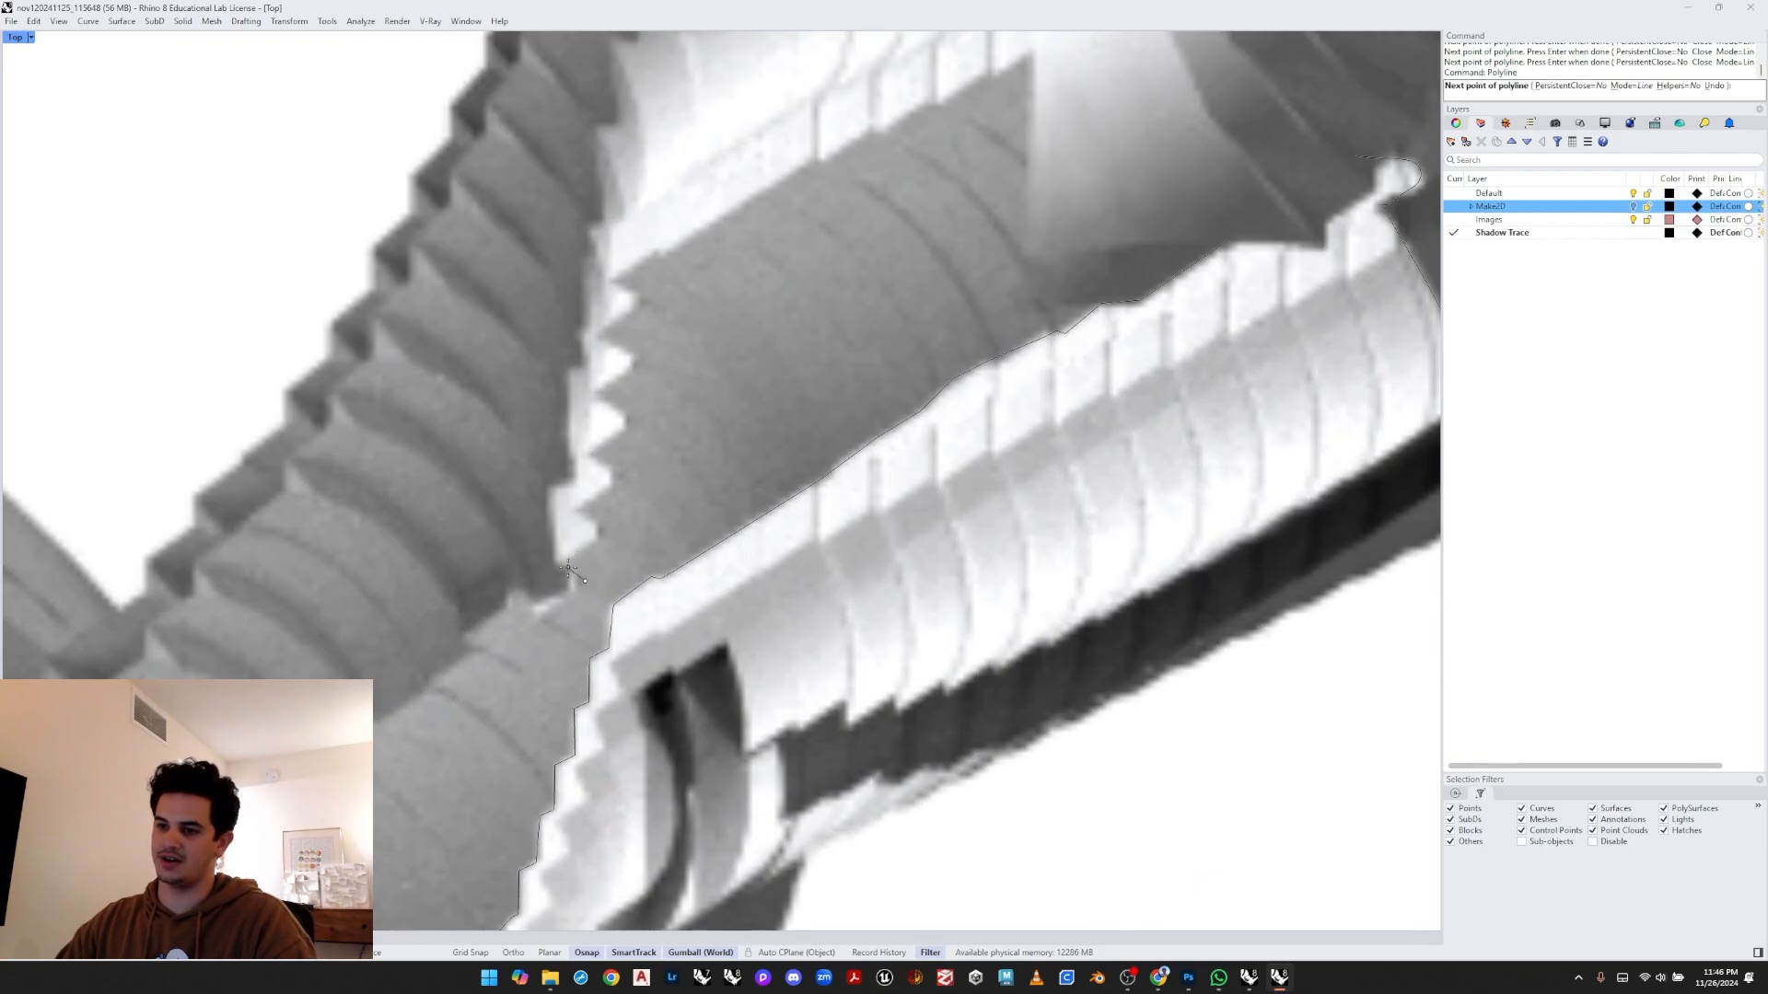
{"action": "left_click", "coordinate": [559, 563]}
{"action": "left_click", "coordinate": [601, 533]}
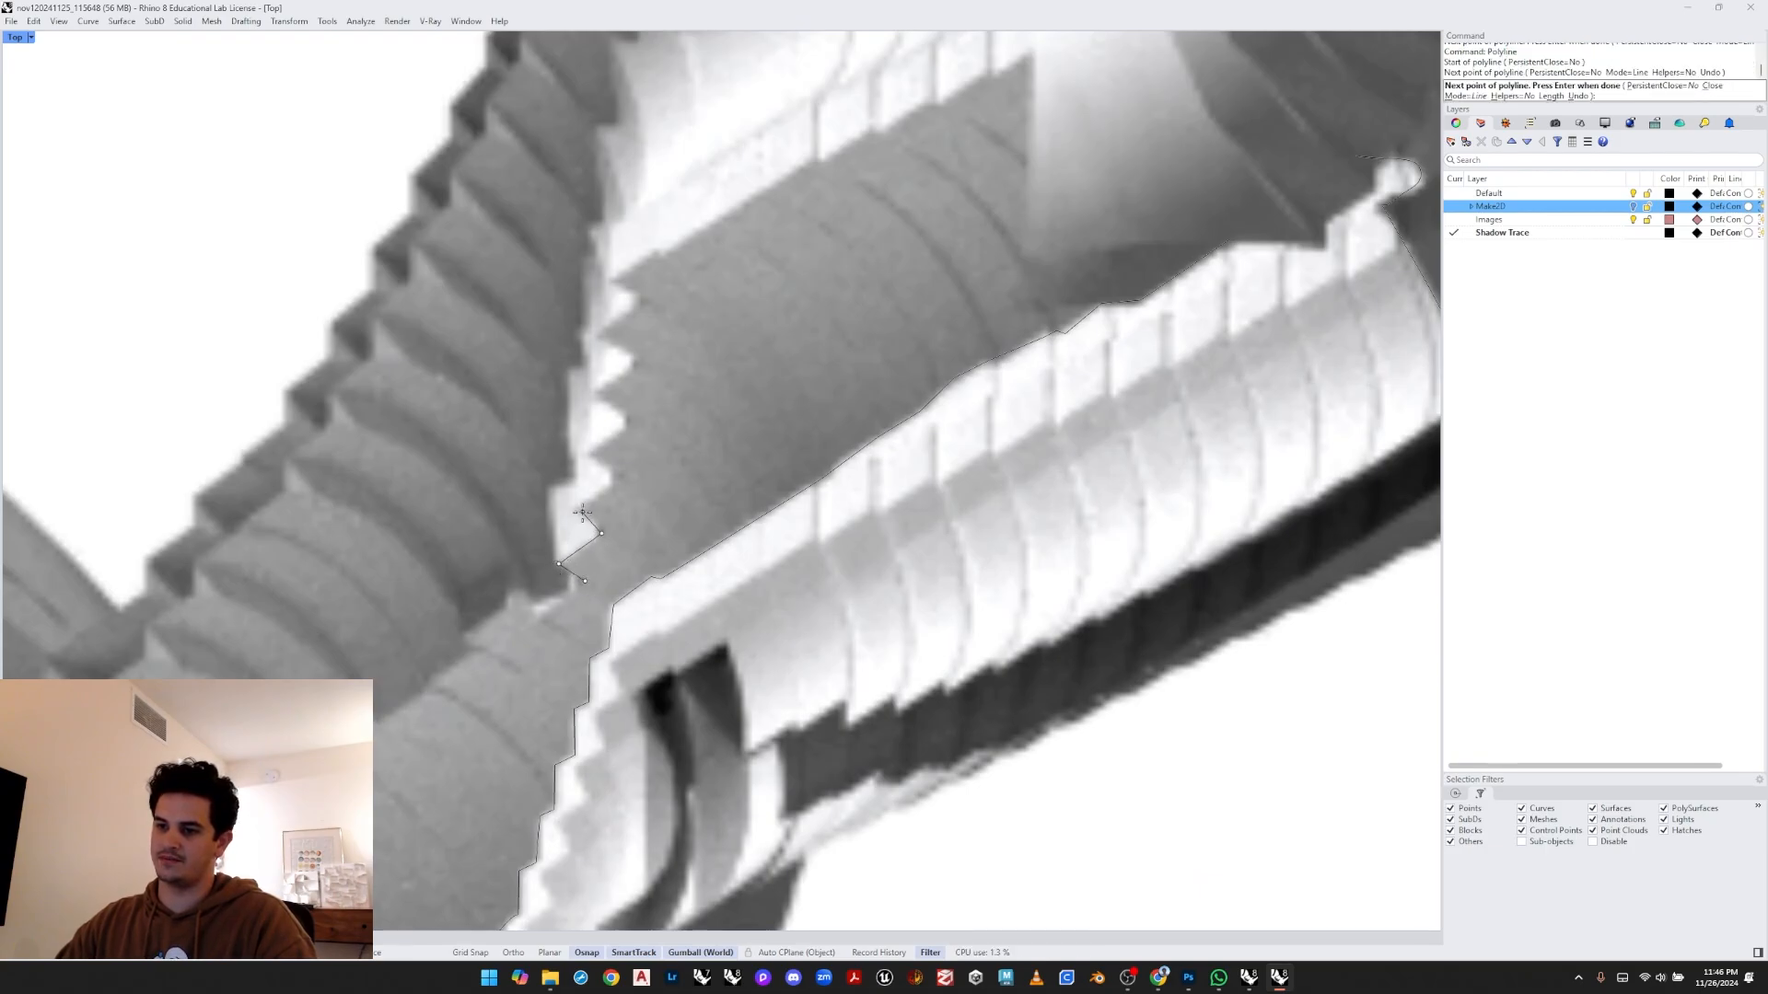
{"action": "left_click", "coordinate": [575, 509]}
{"action": "key", "text": "Return"}
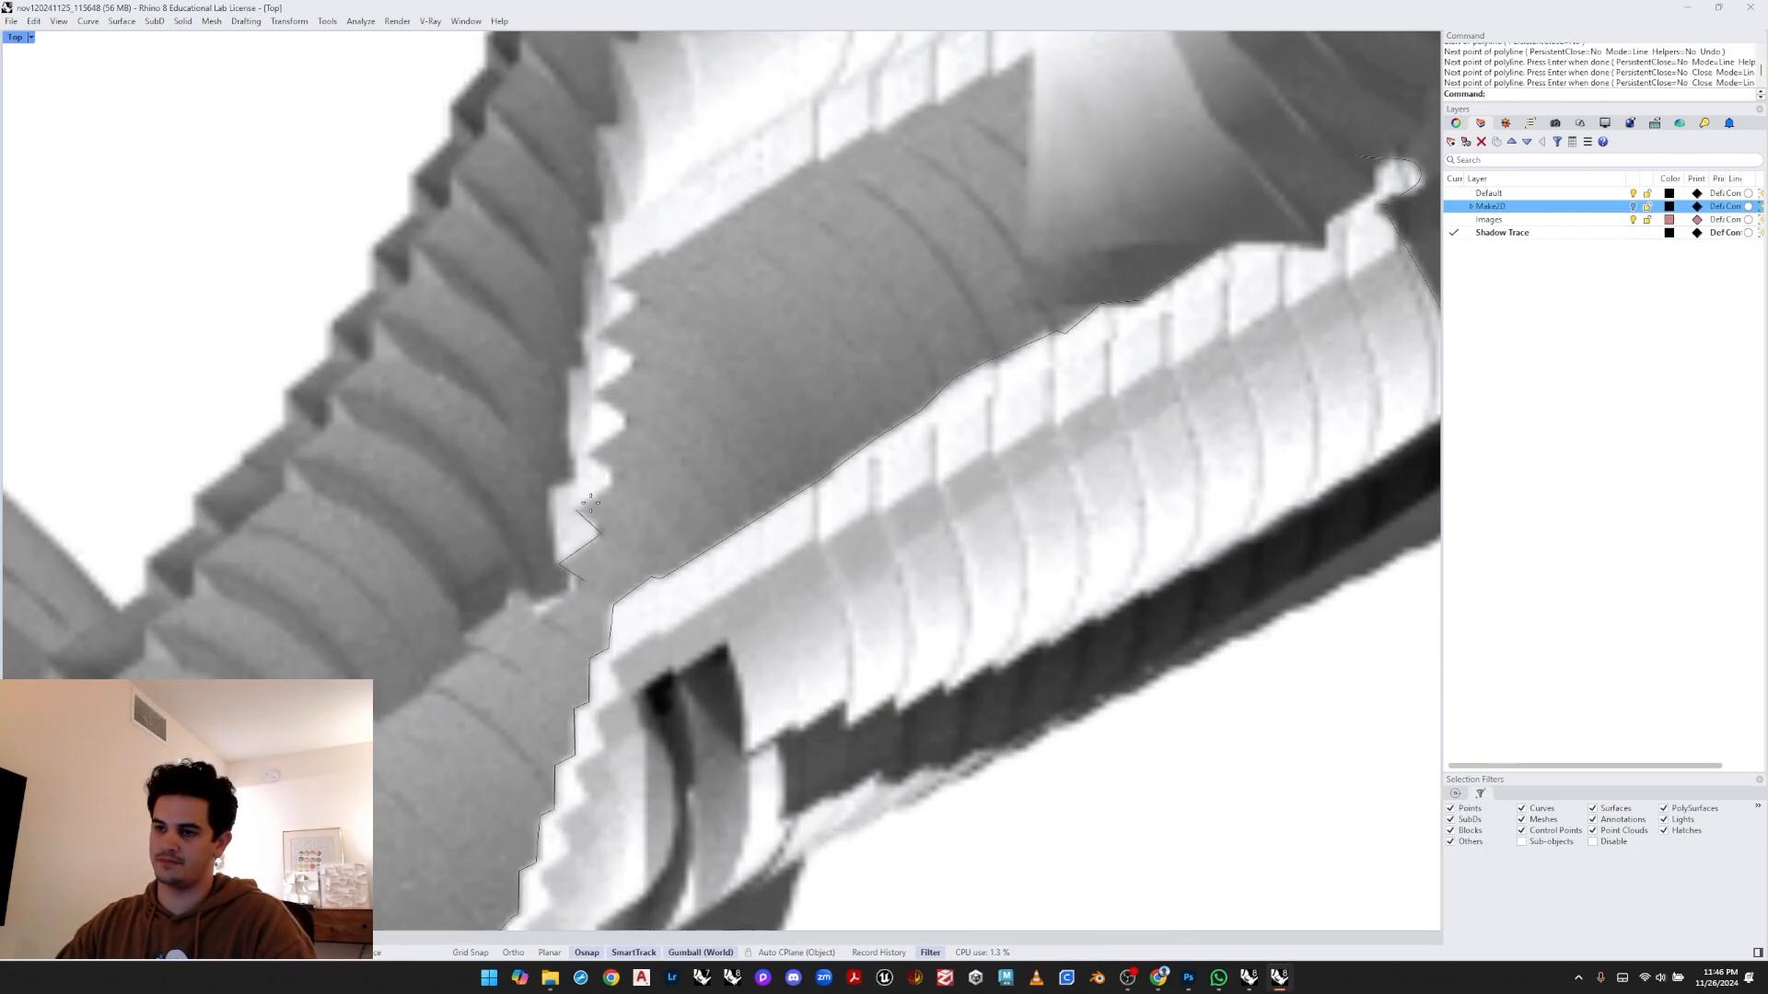
- Draw a polyline tracing the sawtooth rib edge upward along the ribbed section and beyond
{"action": "key", "text": "Return"}
{"action": "left_click", "coordinate": [589, 504]}
{"action": "scroll", "coordinate": [608, 488], "scroll_direction": "up", "scroll_amount": 2}
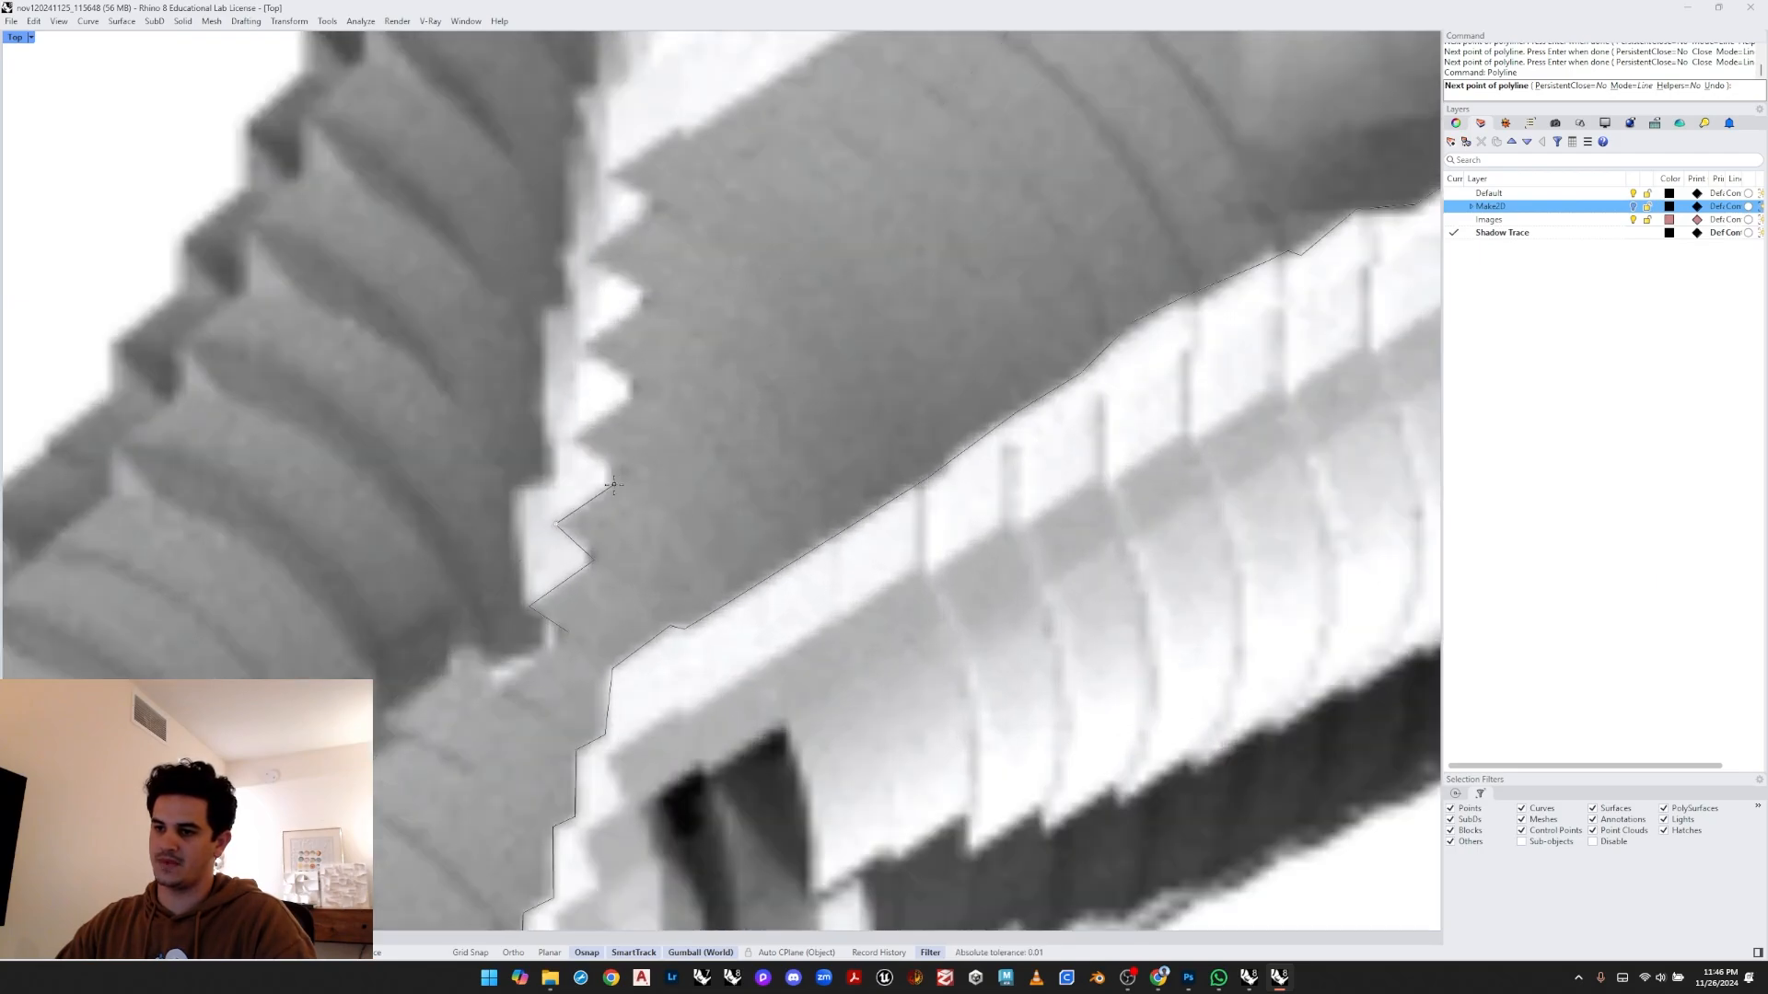
{"action": "left_click", "coordinate": [613, 483]}
{"action": "left_click", "coordinate": [575, 433]}
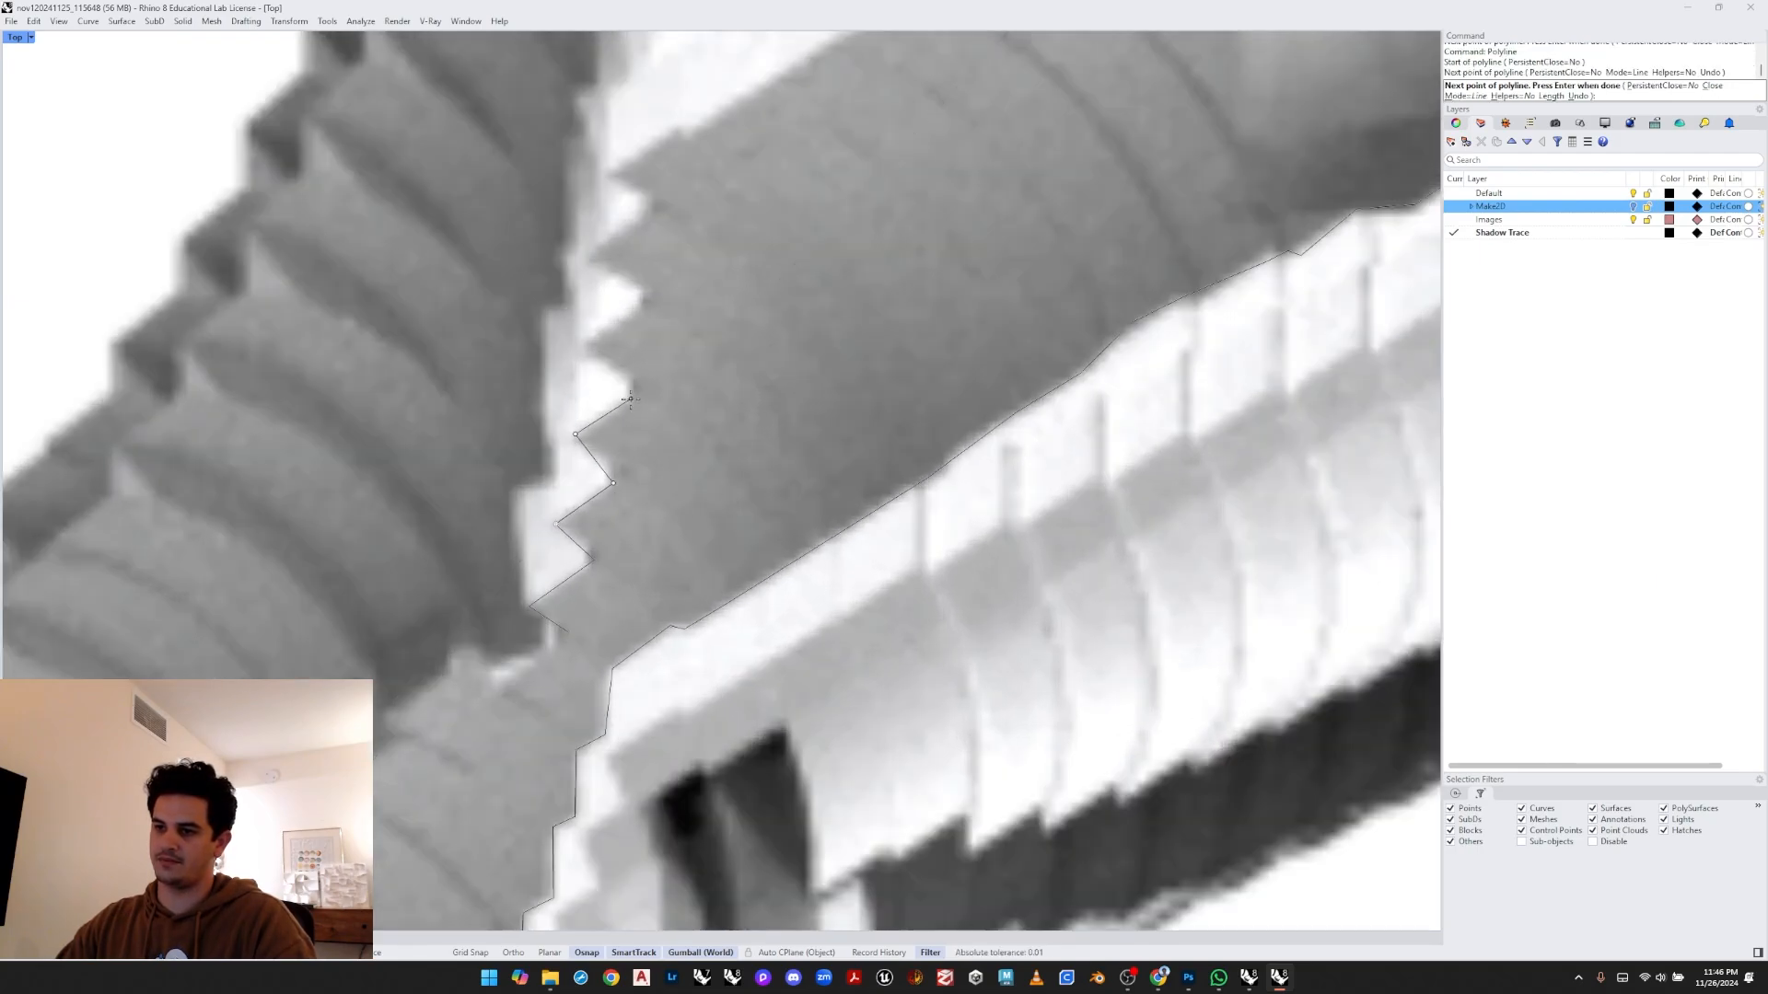
{"action": "left_click", "coordinate": [630, 399]}
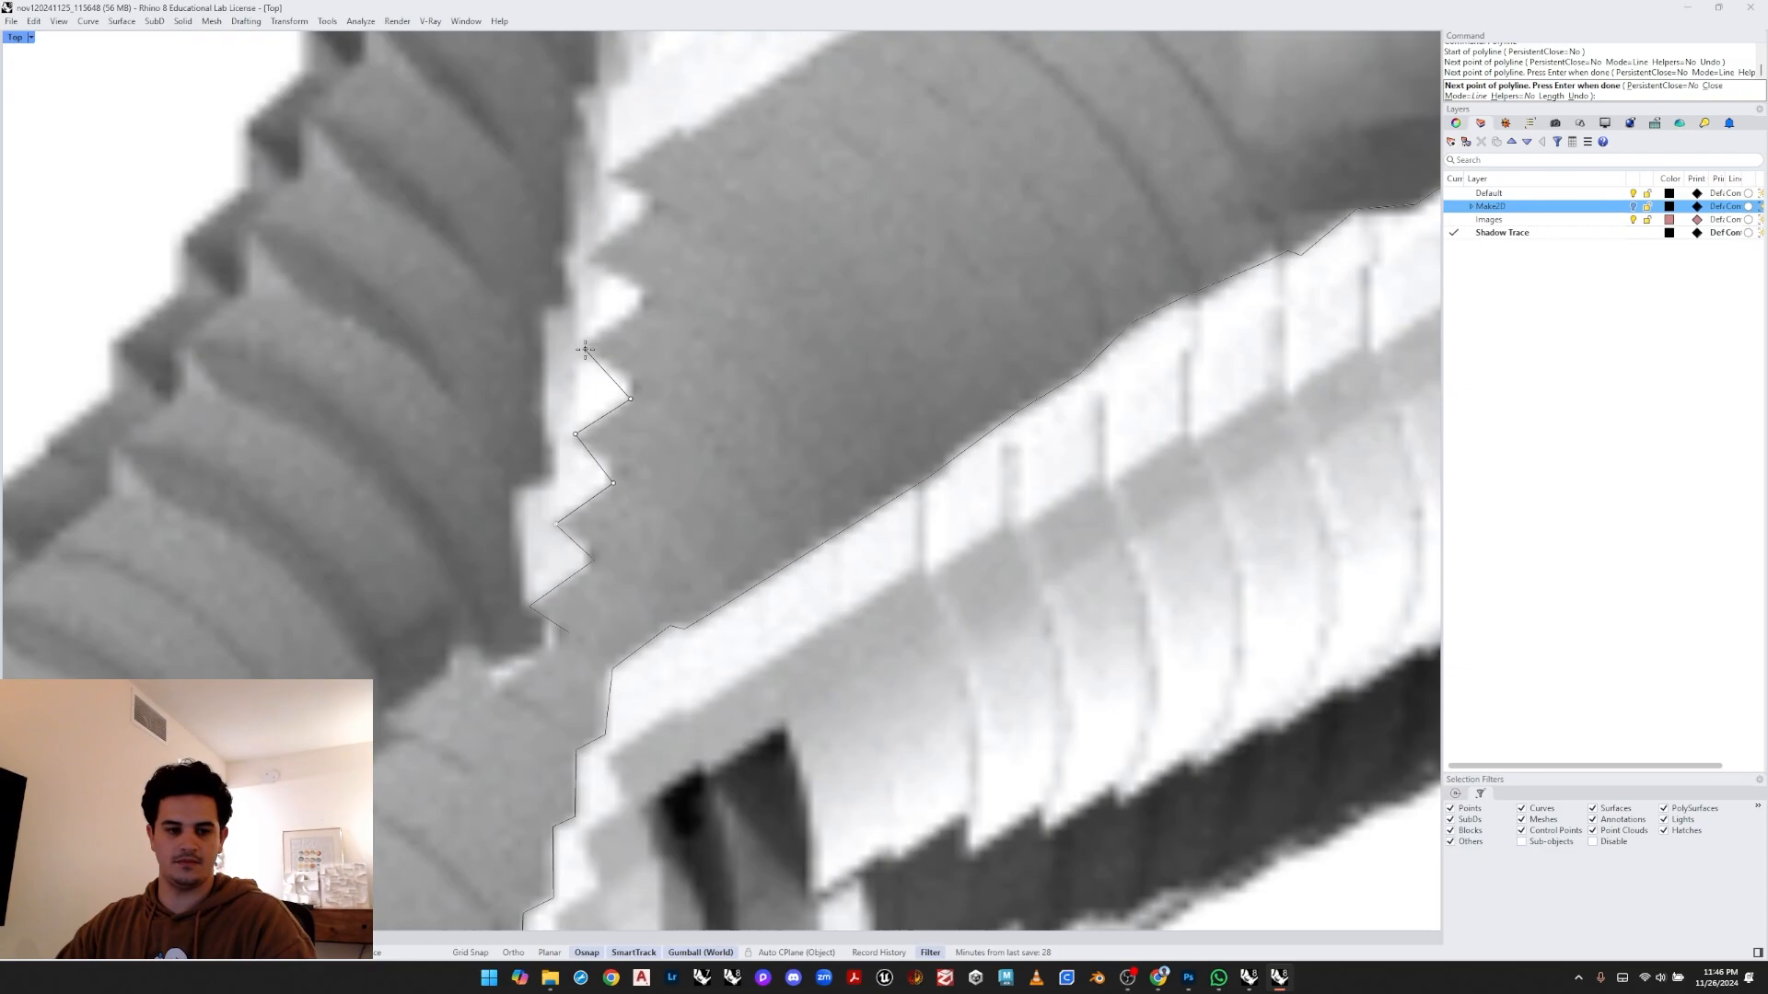
{"action": "left_click", "coordinate": [585, 349]}
{"action": "left_click", "coordinate": [646, 302]}
{"action": "right_click_drag", "start_coordinate": [615, 281], "coordinate": [650, 353]}
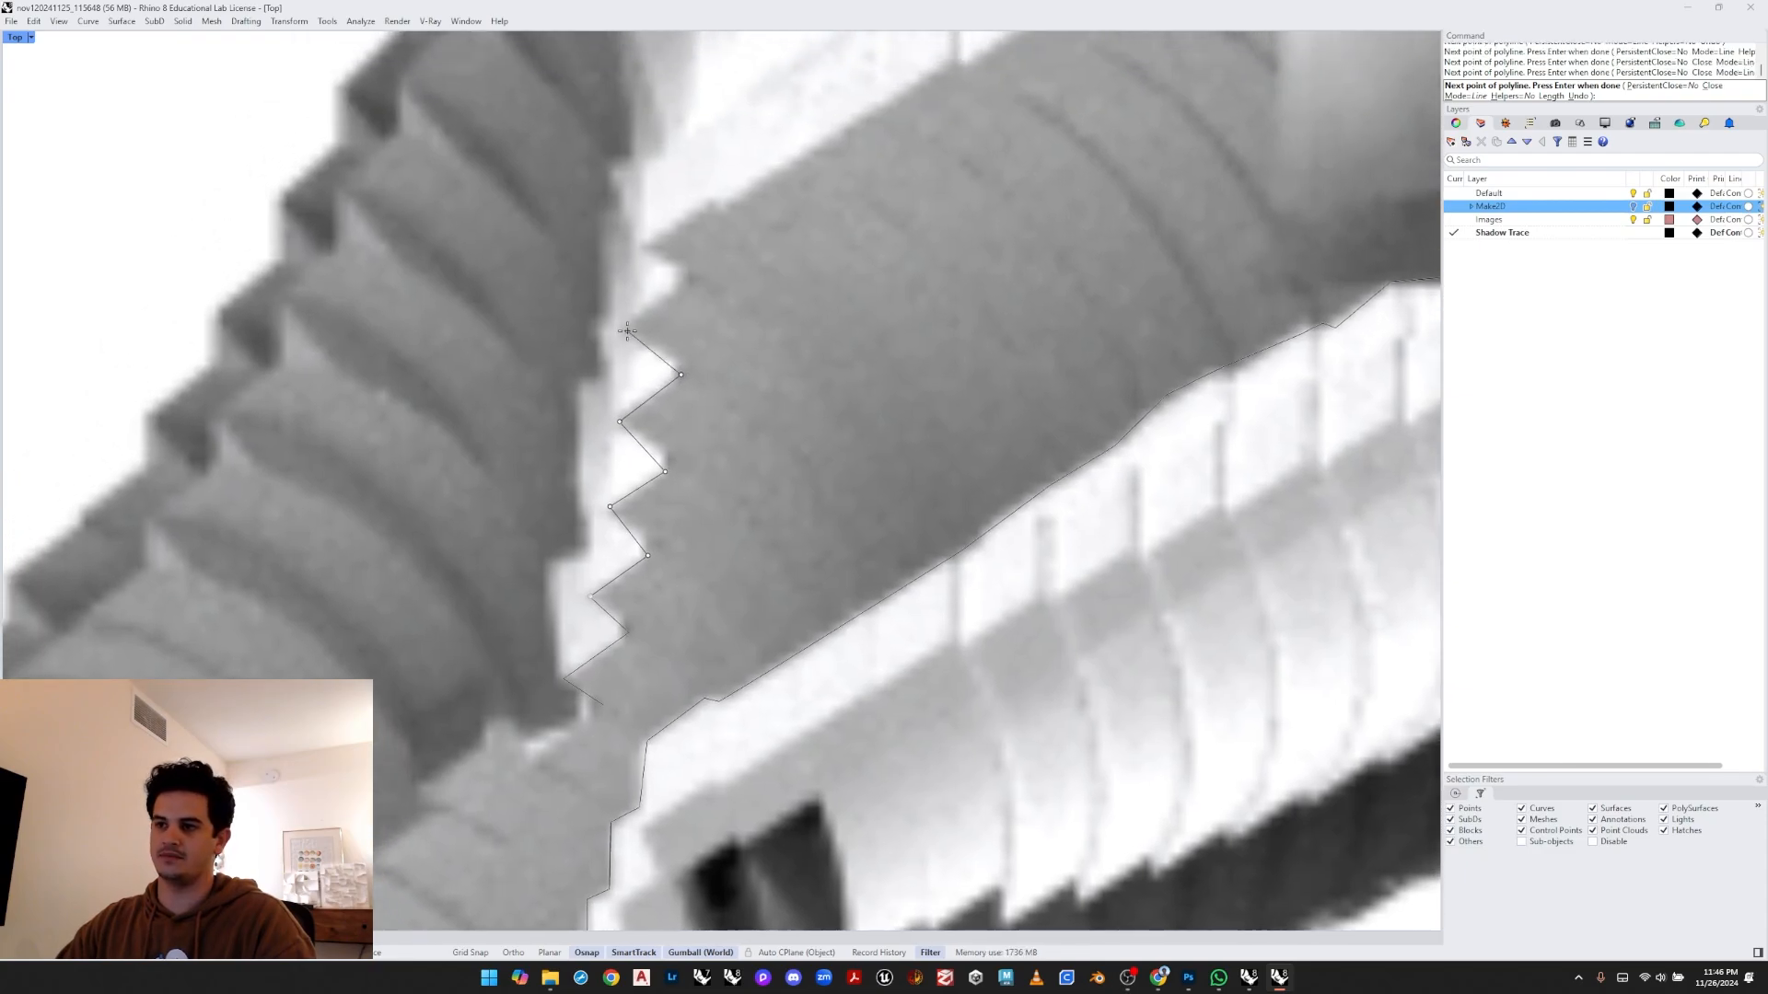
{"action": "left_click", "coordinate": [625, 329]}
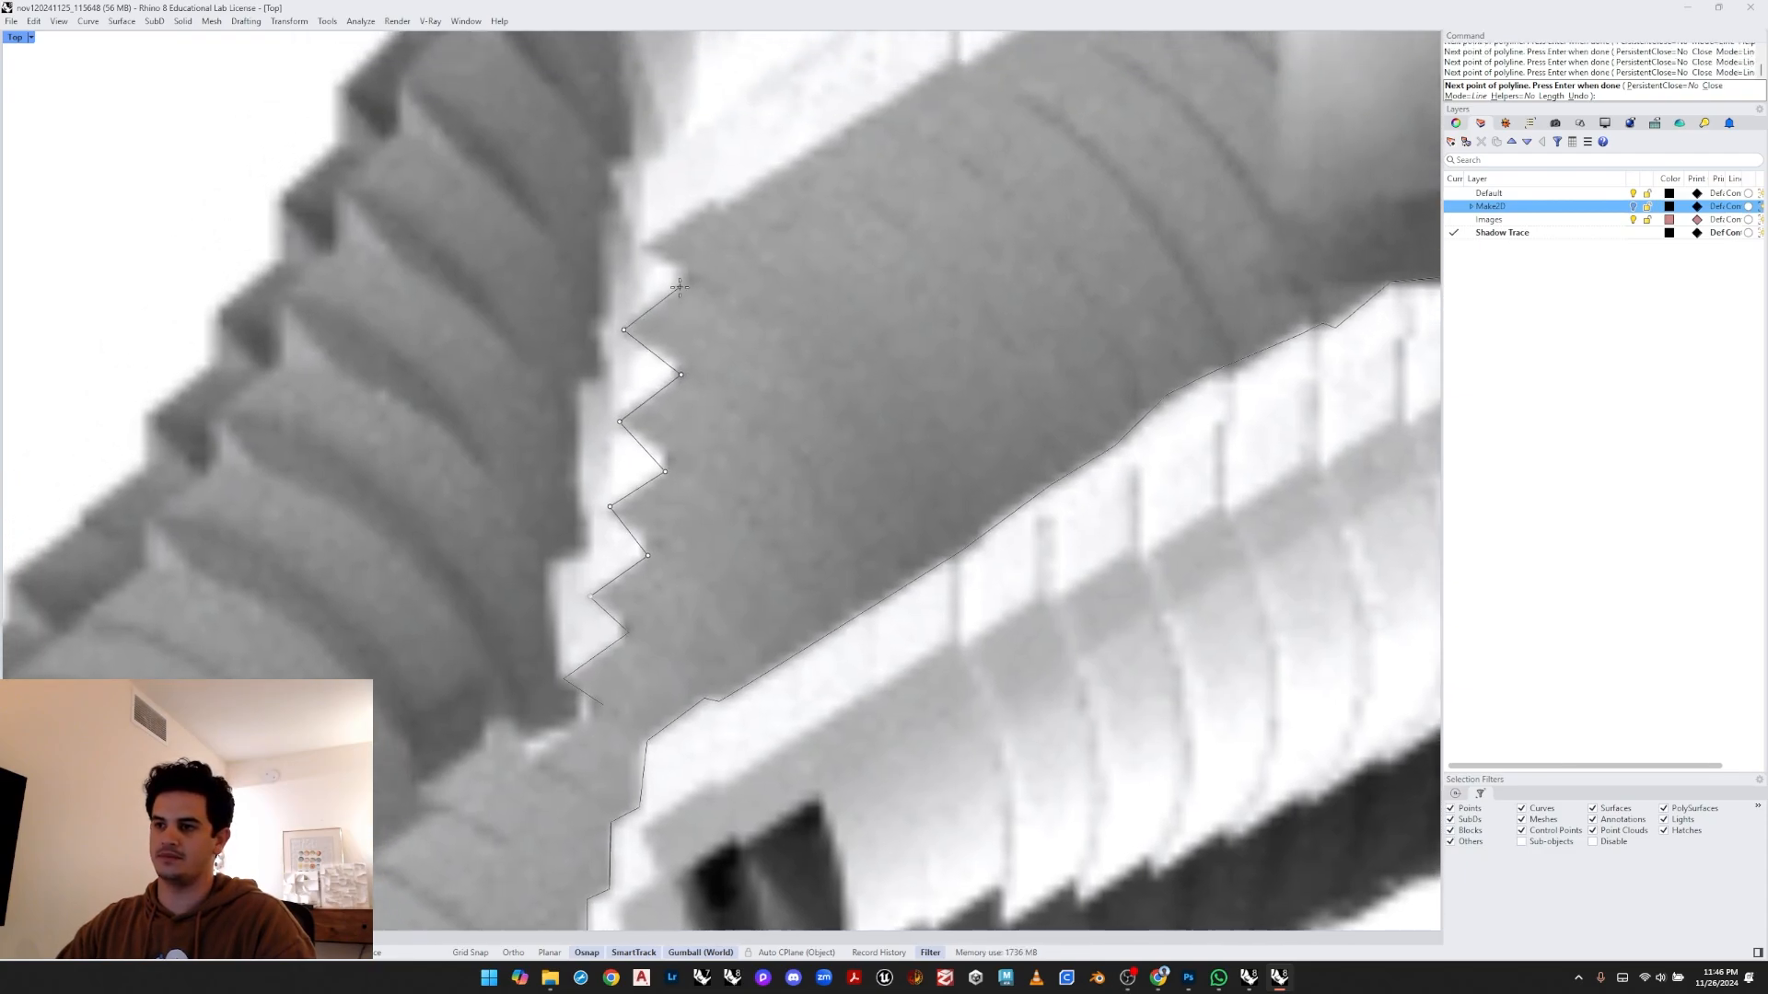
{"action": "left_click", "coordinate": [725, 209]}
{"action": "right_click_drag", "start_coordinate": [745, 193], "coordinate": [461, 502]}
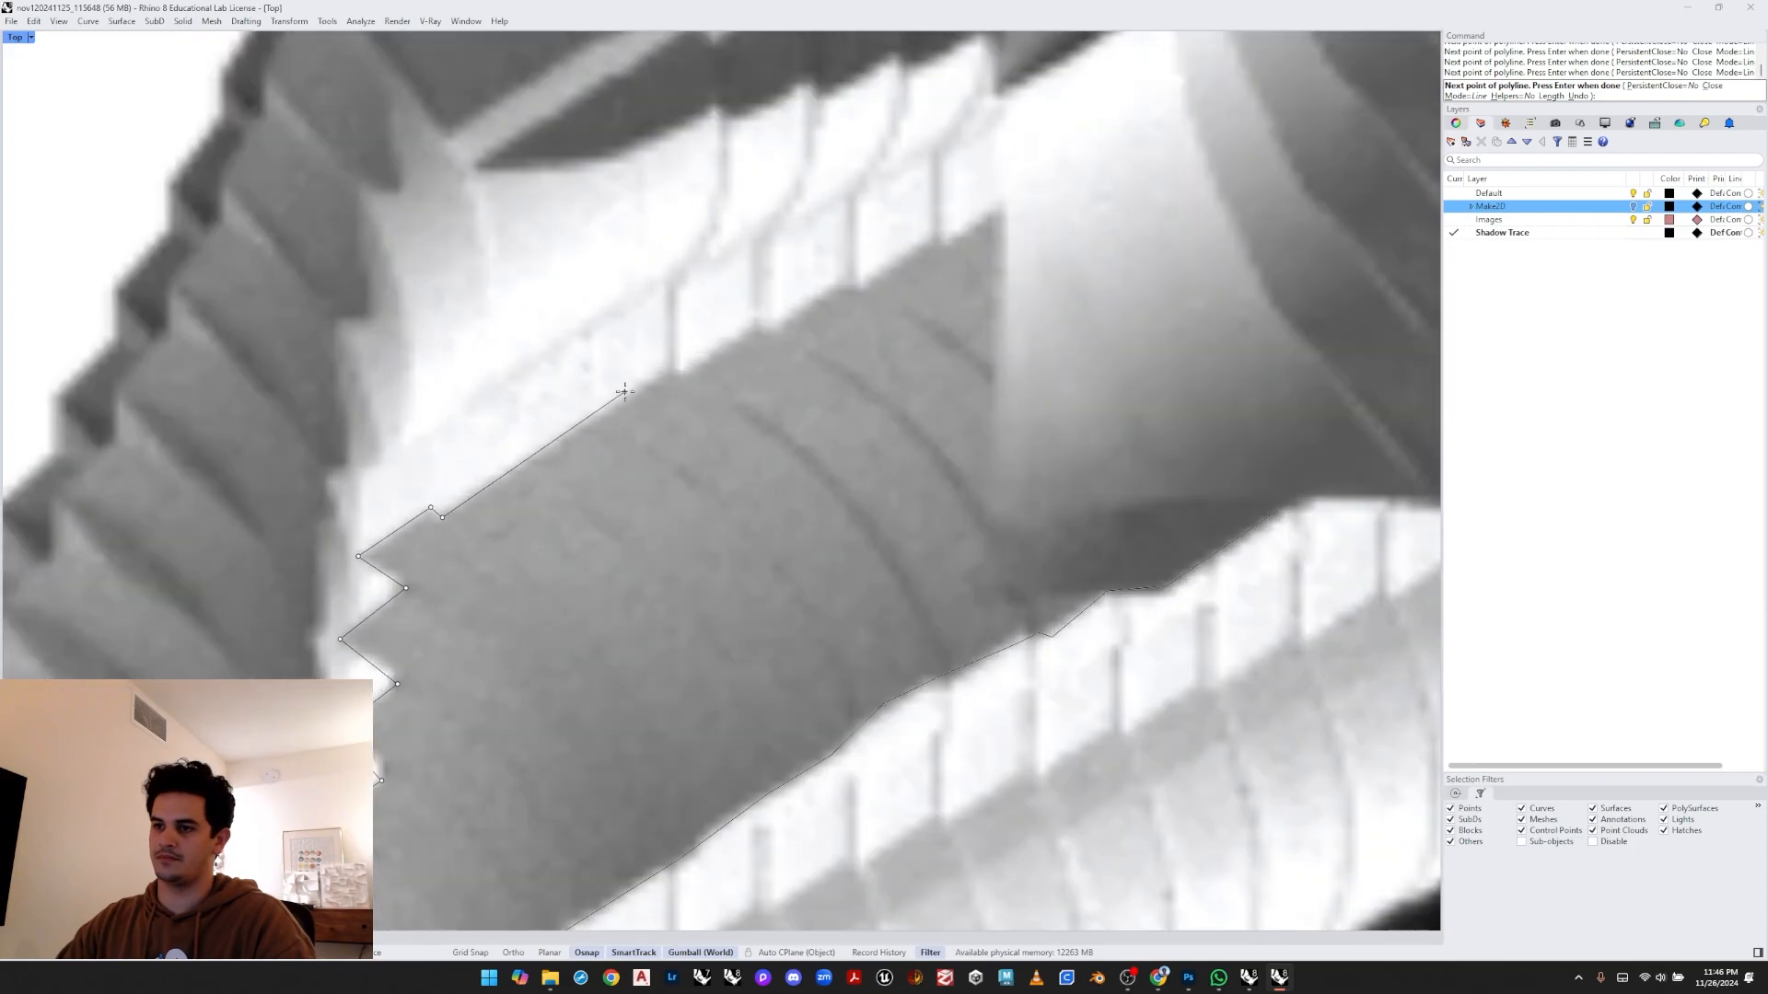
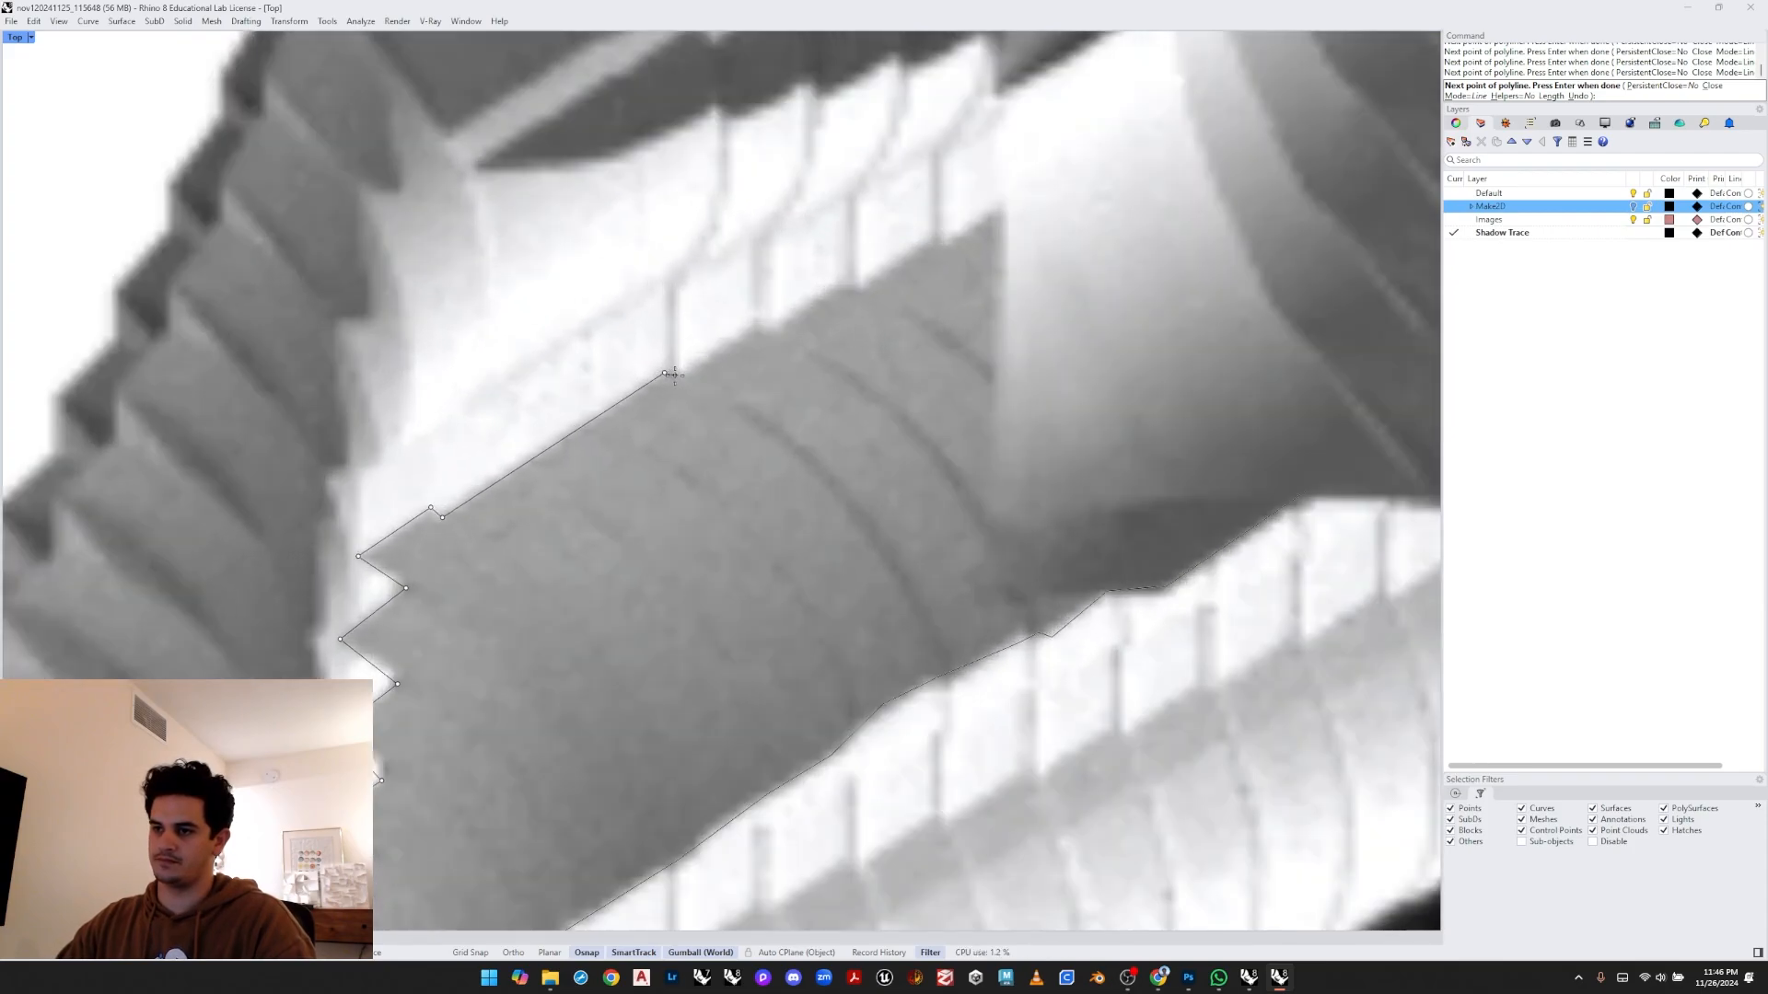
- Extend the sawtooth-edge polyline to the edge's upper end and finish it
{"action": "left_click", "coordinate": [838, 288]}
{"action": "left_click", "coordinate": [863, 300]}
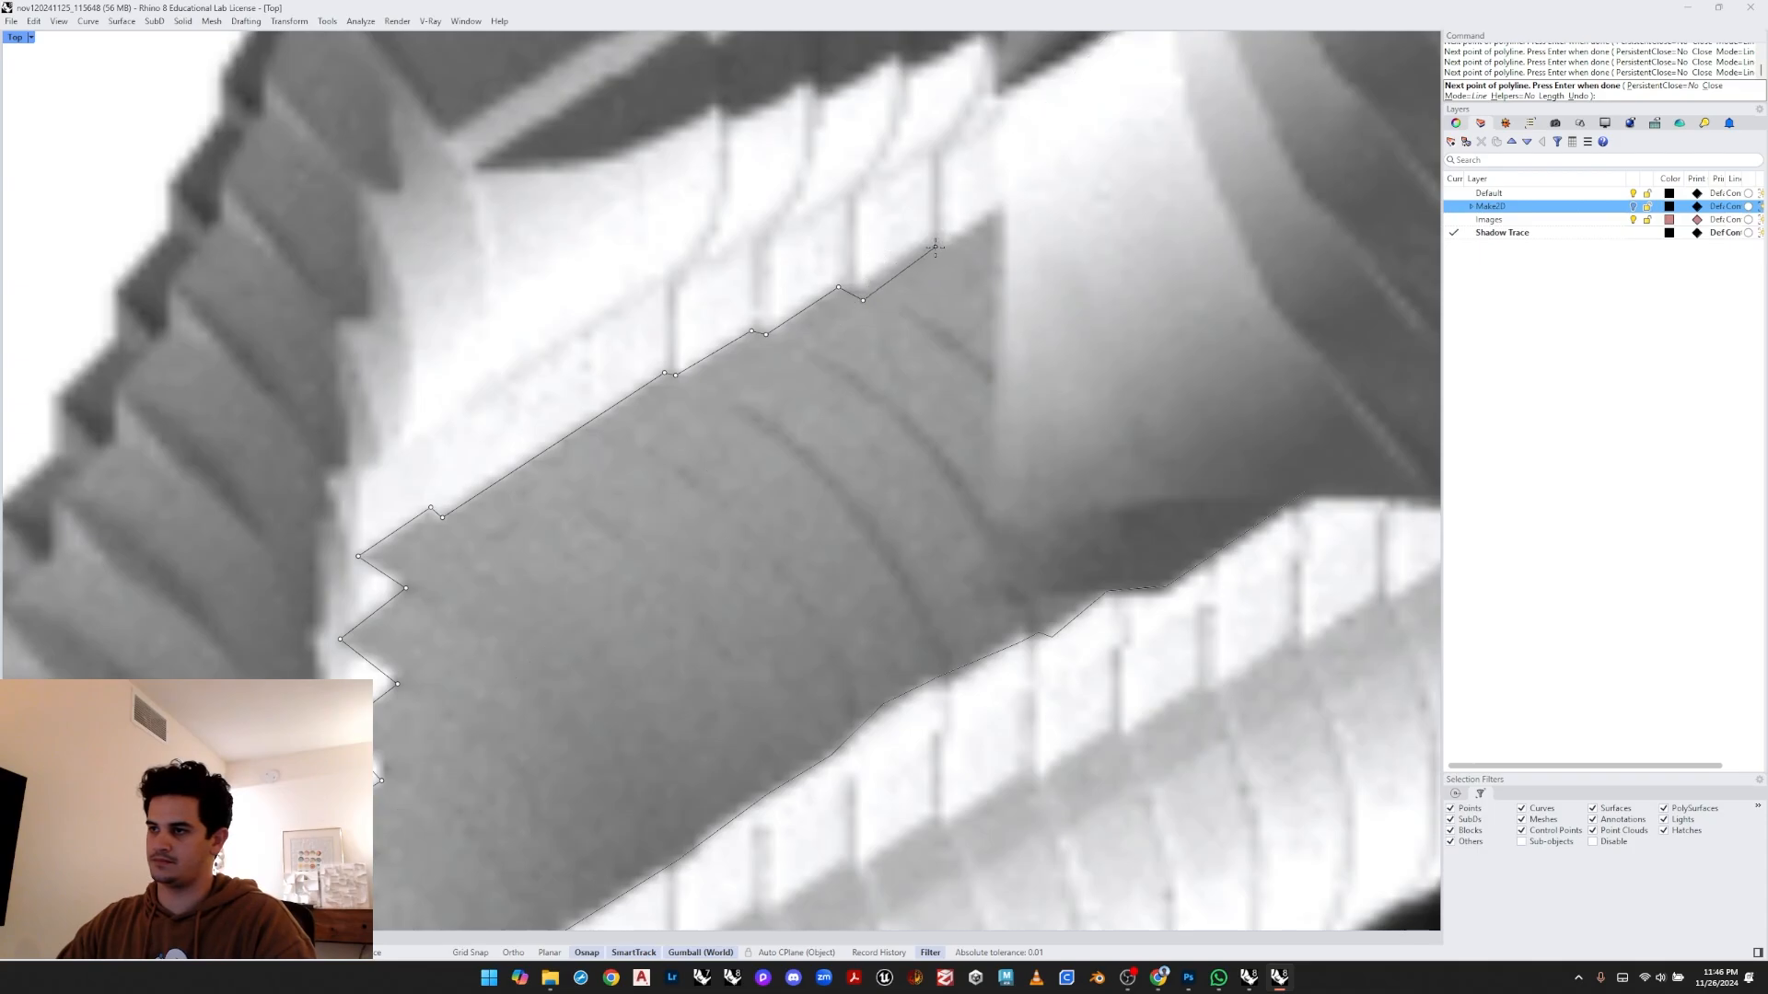
{"action": "left_click", "coordinate": [920, 237]}
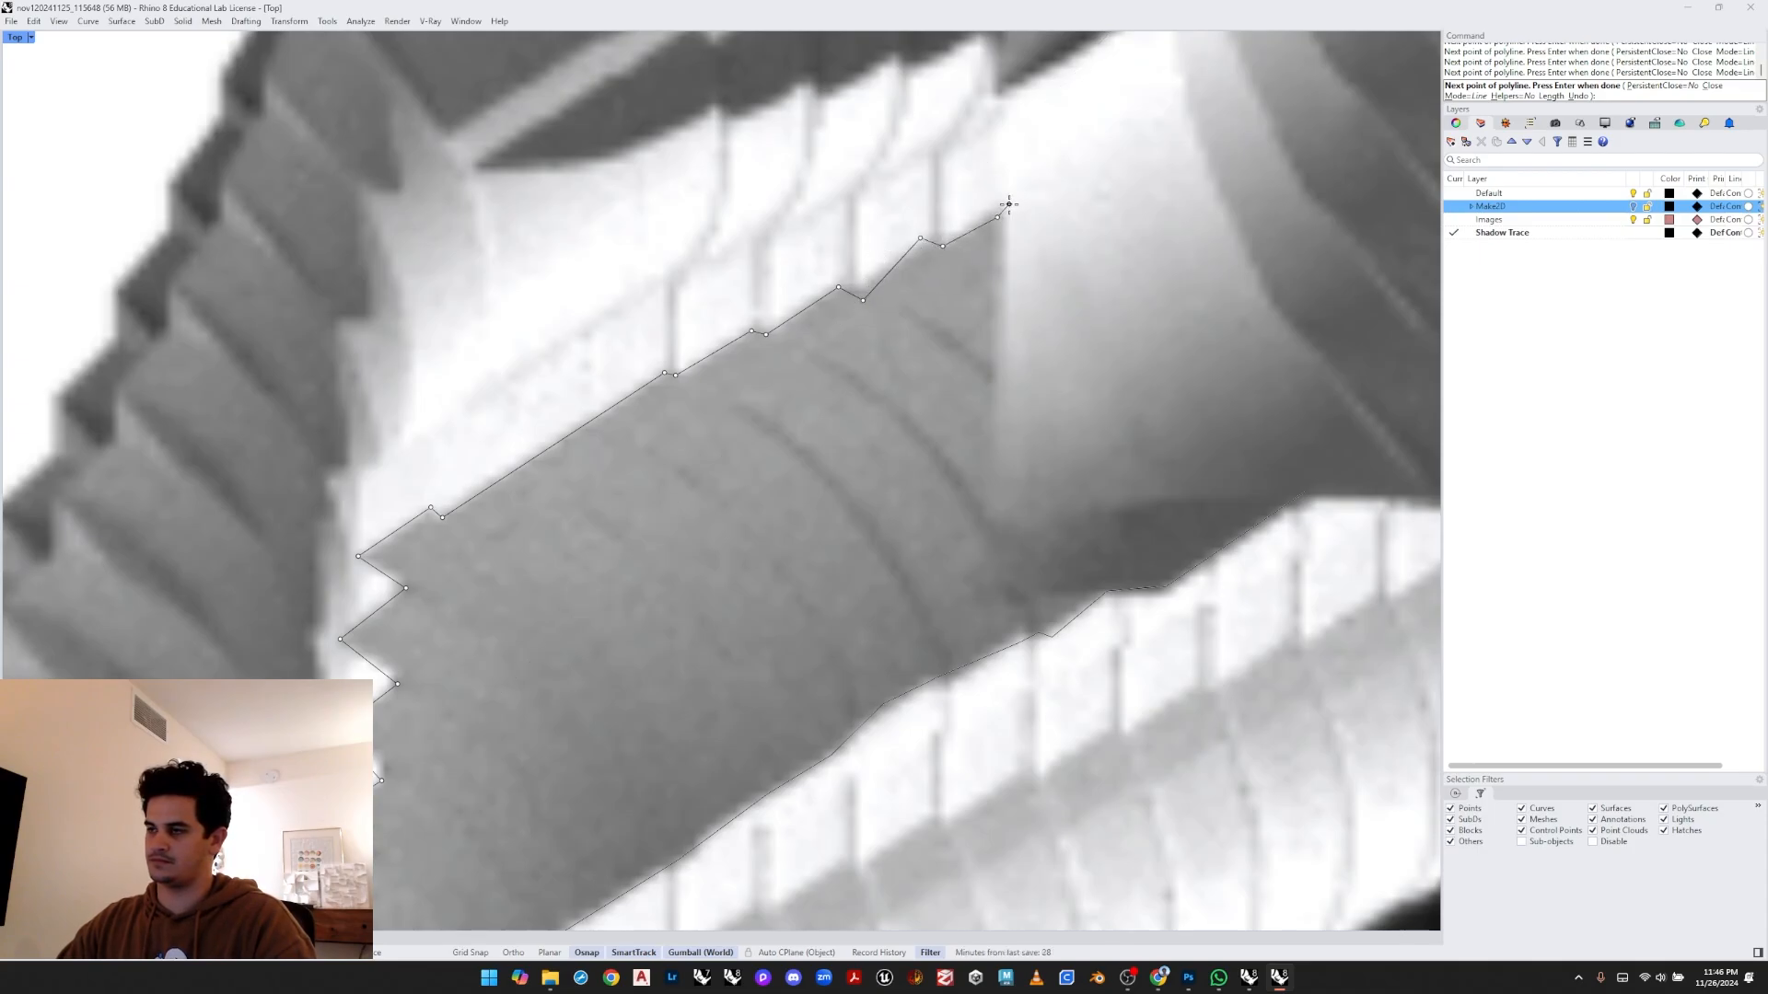
{"action": "key", "text": "Return"}
- Start a new polyline tracing the jagged left edge of the upper ribbed section upward from the pipe junction
{"action": "scroll", "coordinate": [1008, 205], "scroll_direction": "down", "scroll_amount": 8}
{"action": "scroll", "coordinate": [827, 493], "scroll_direction": "down", "scroll_amount": 6}
{"action": "right_click_drag", "start_coordinate": [1022, 308], "coordinate": [835, 401]}
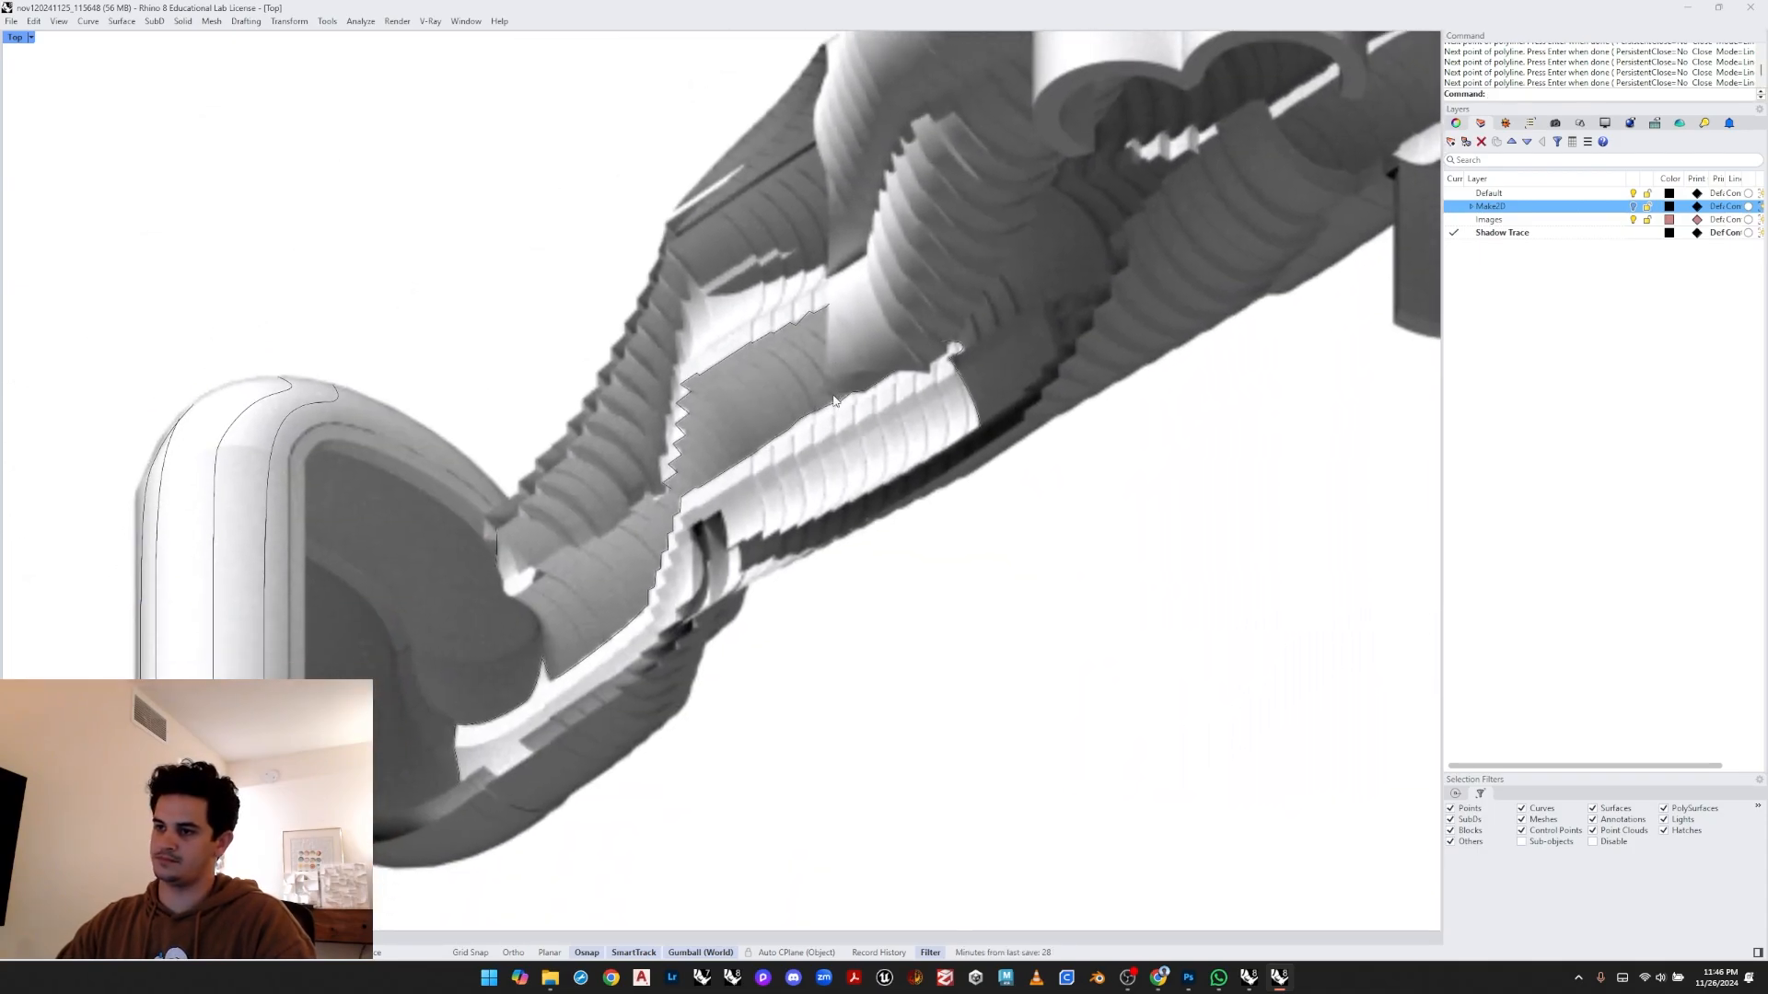
{"action": "scroll", "coordinate": [834, 401], "scroll_direction": "up", "scroll_amount": 2}
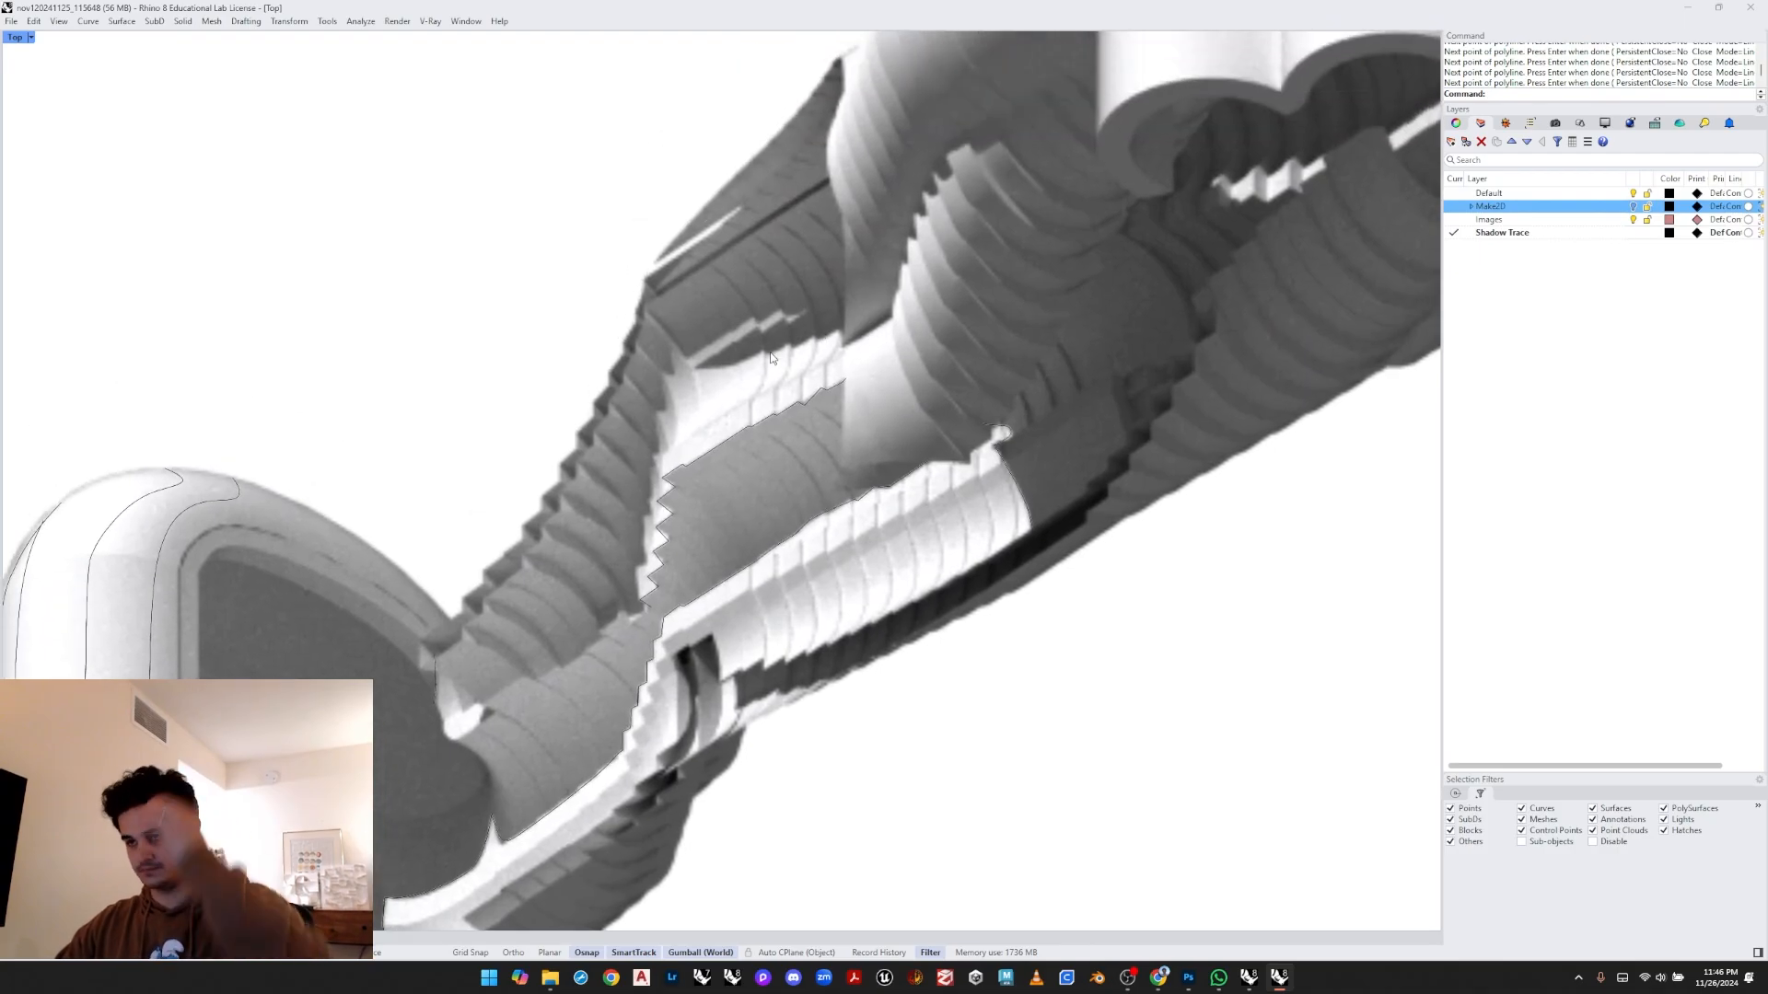
{"action": "scroll", "coordinate": [661, 593], "scroll_direction": "up", "scroll_amount": 3}
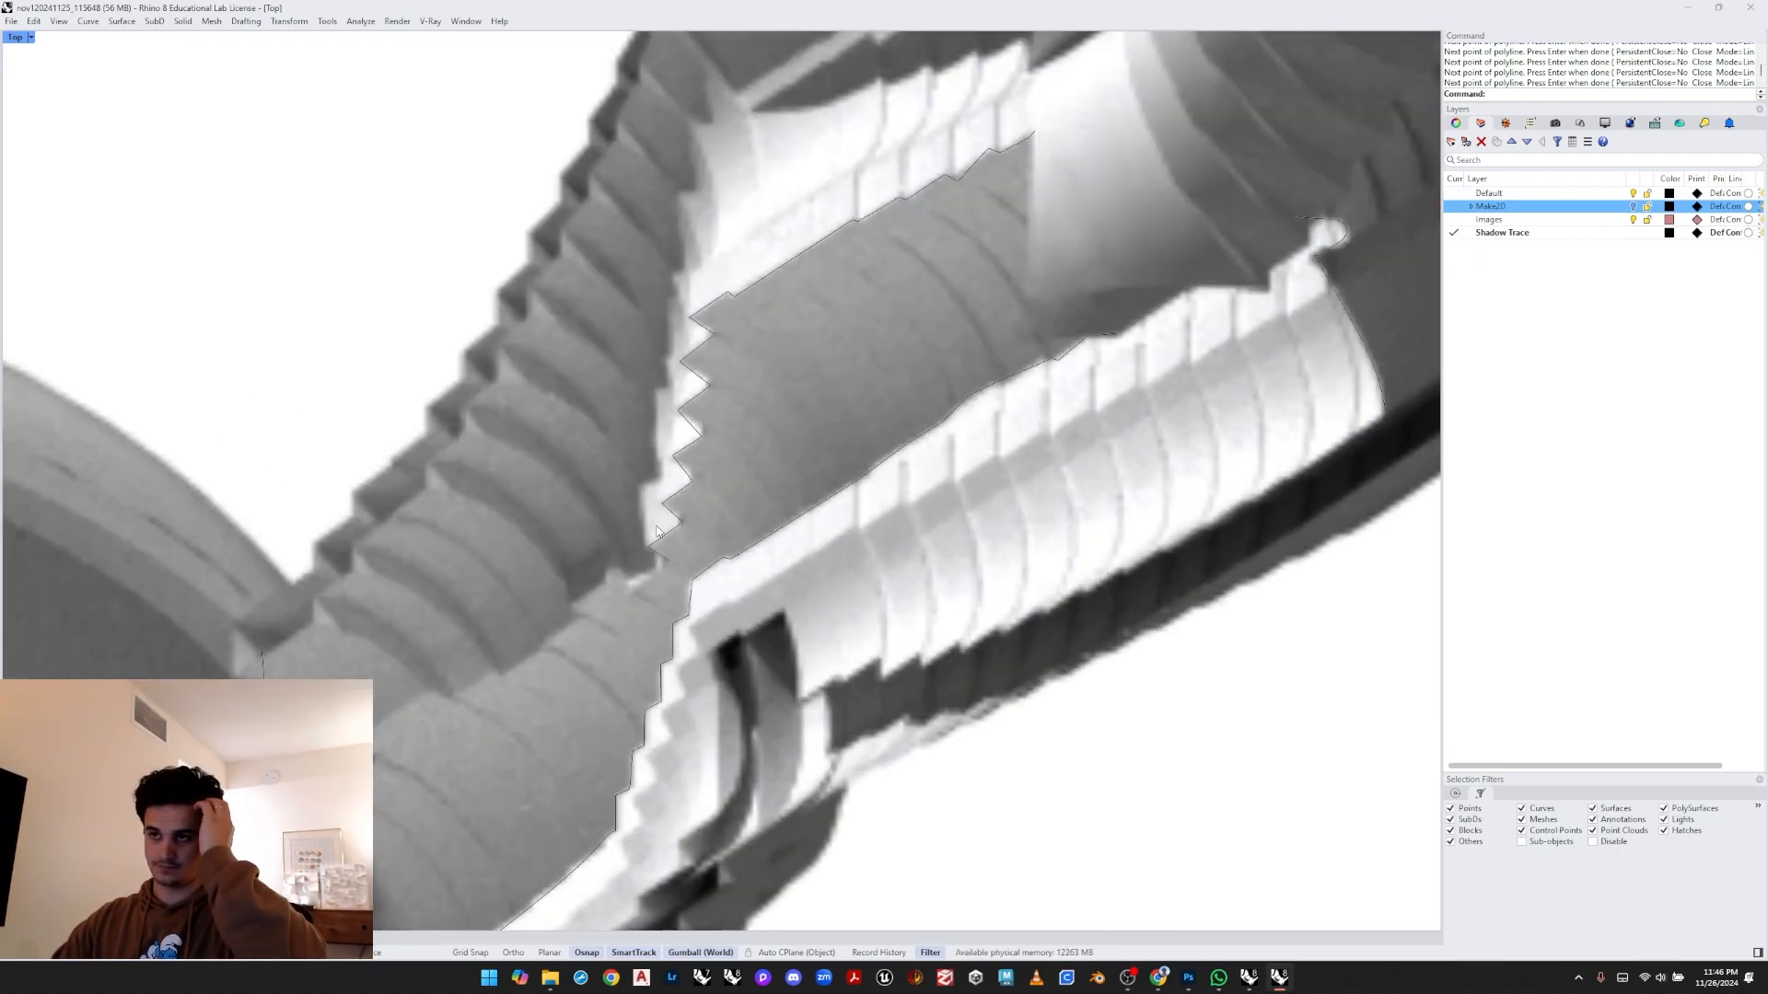
{"action": "scroll", "coordinate": [656, 531], "scroll_direction": "up", "scroll_amount": 4}
{"action": "key", "text": "Return"}
{"action": "left_click", "coordinate": [640, 553]}
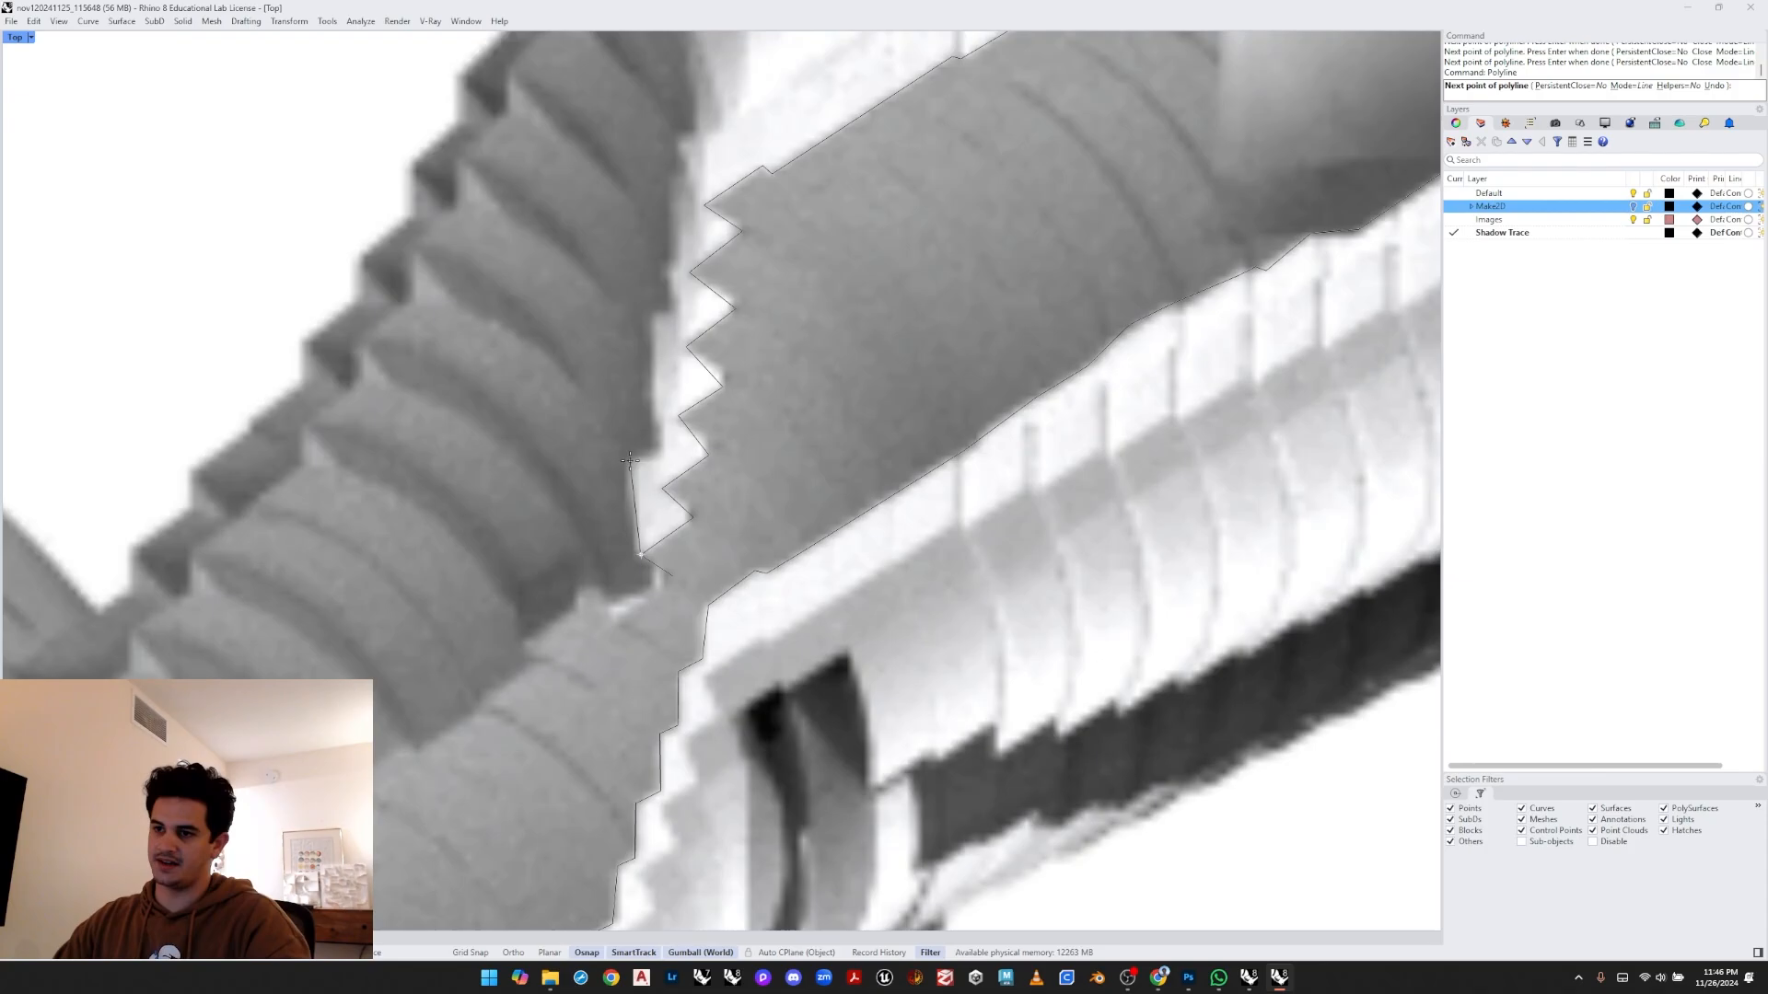
{"action": "left_click", "coordinate": [630, 462]}
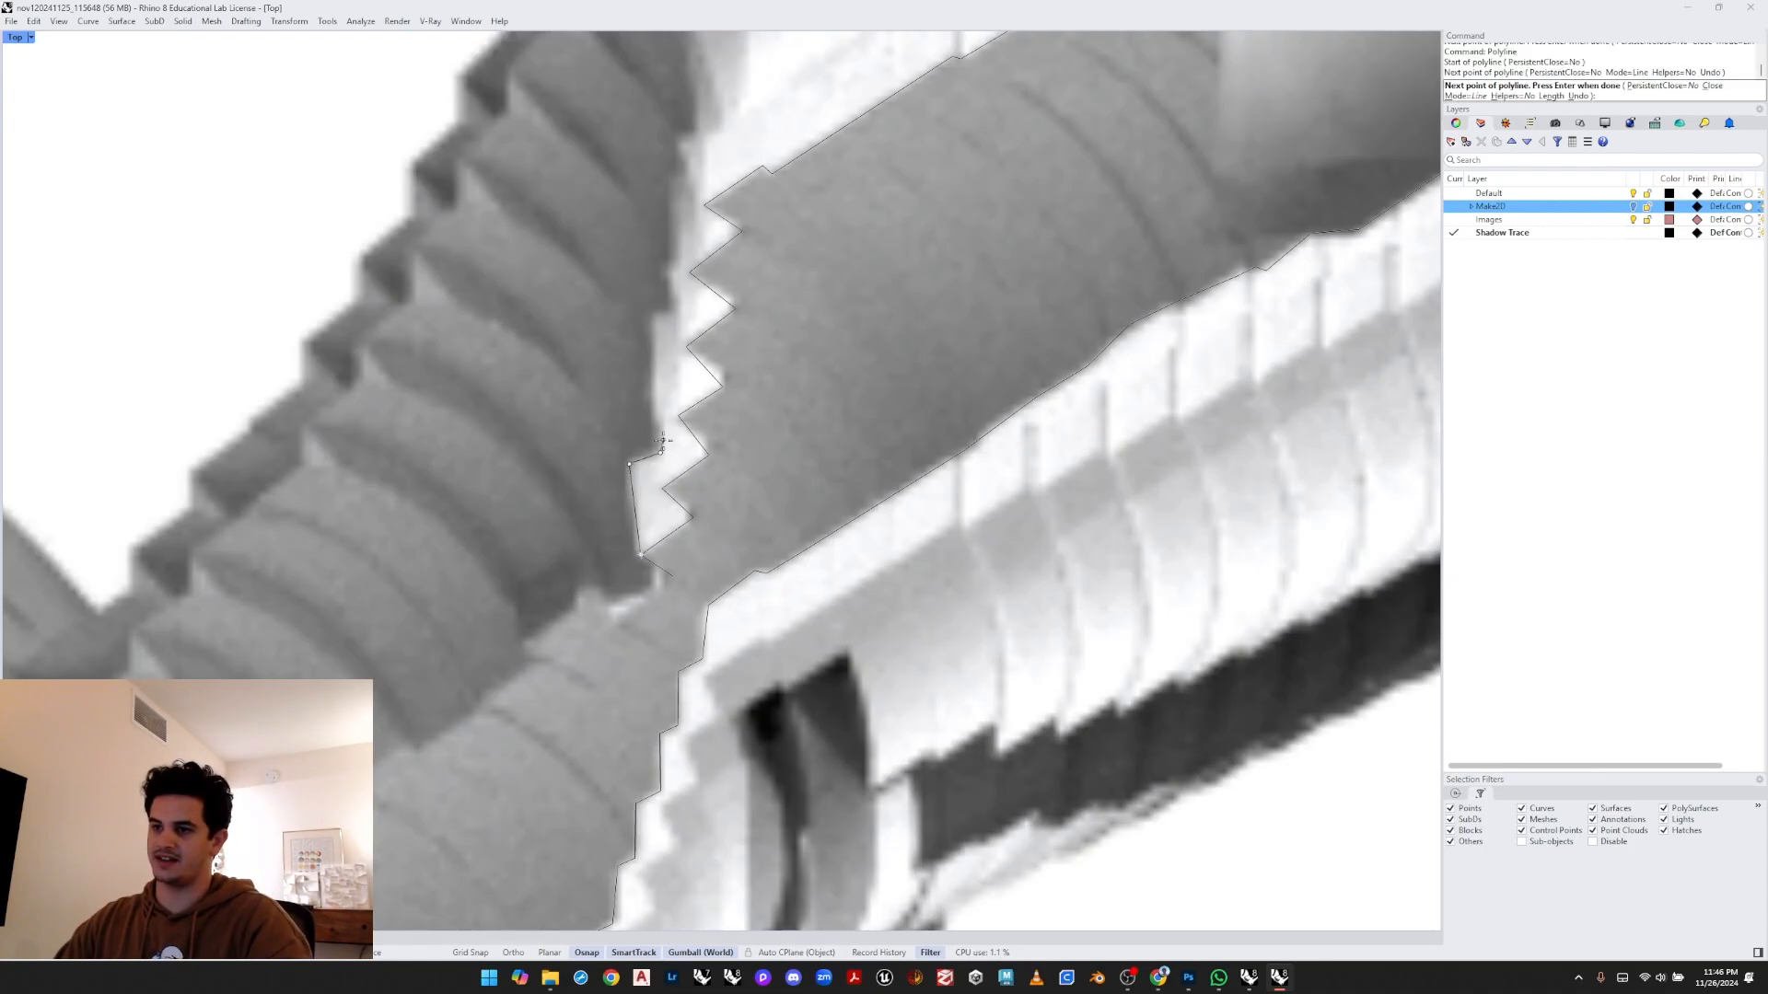
{"action": "left_click", "coordinate": [660, 452]}
{"action": "left_click", "coordinate": [658, 421]}
{"action": "left_click", "coordinate": [641, 399]}
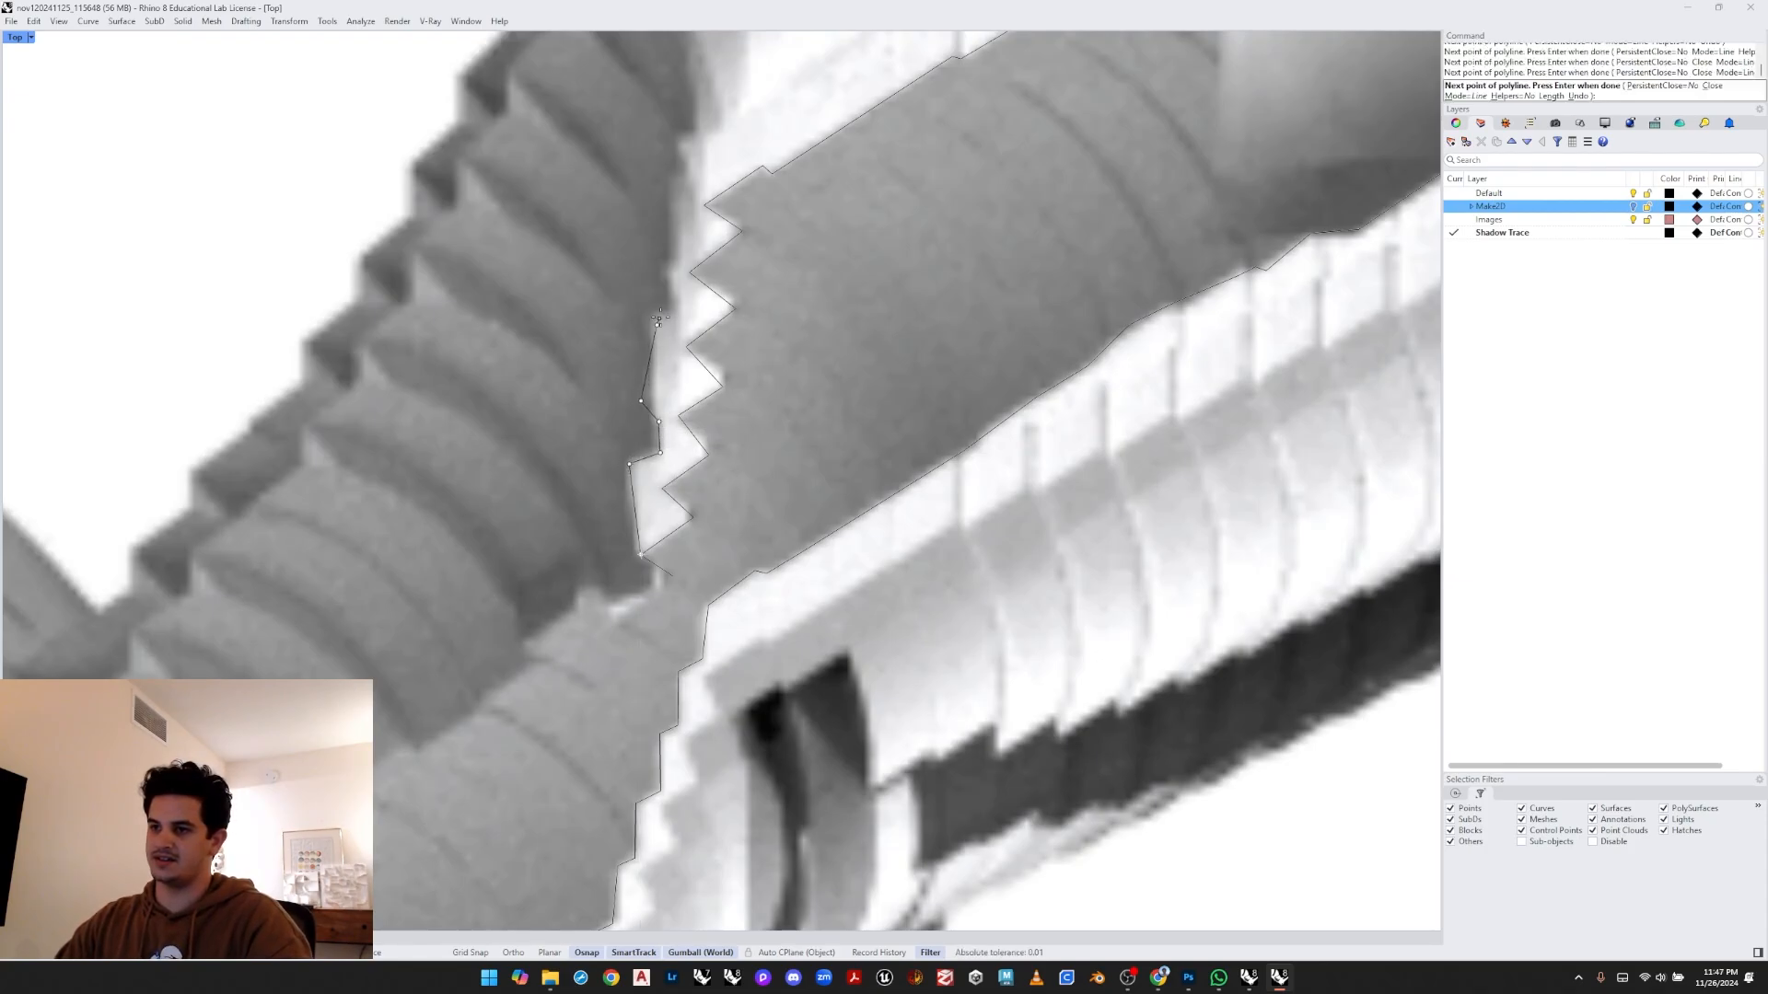
{"action": "left_click", "coordinate": [675, 308]}
- Continue the polyline up the stepped edge and along the section's upper rim, then finish it
{"action": "right_click_drag", "start_coordinate": [659, 174], "coordinate": [646, 357]}
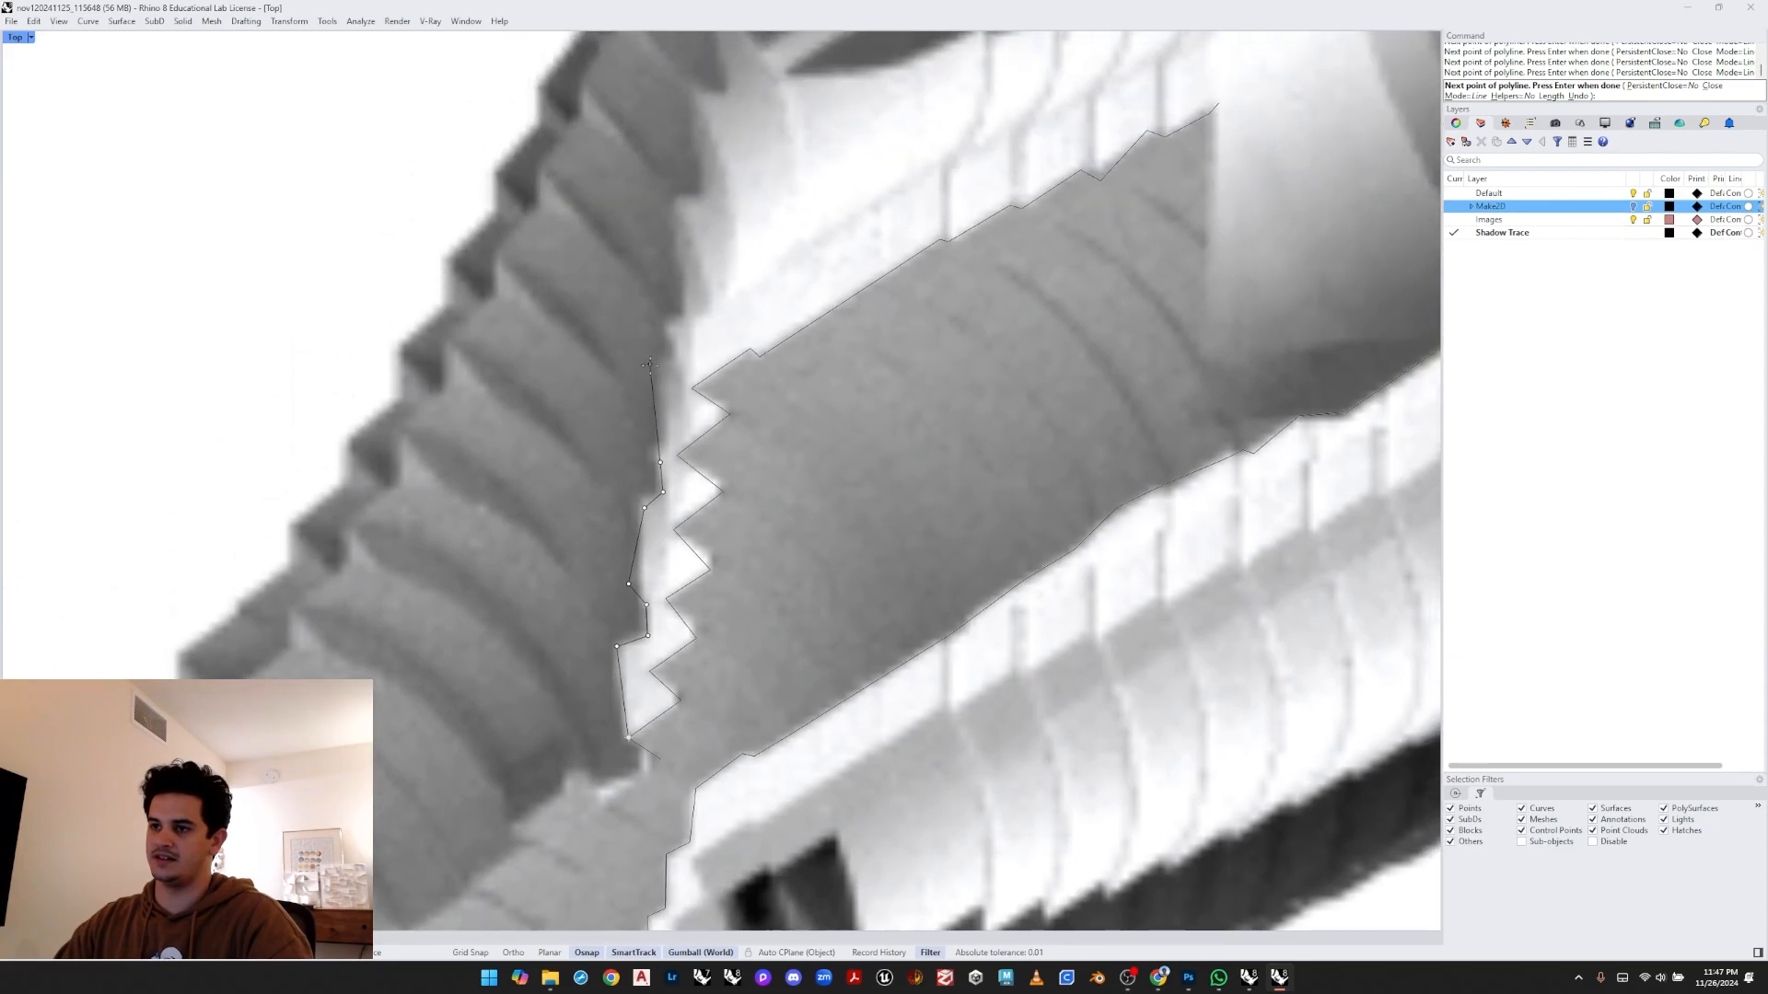
{"action": "scroll", "coordinate": [648, 359], "scroll_direction": "up", "scroll_amount": 2}
{"action": "left_click", "coordinate": [667, 454]}
{"action": "left_click", "coordinate": [668, 383]}
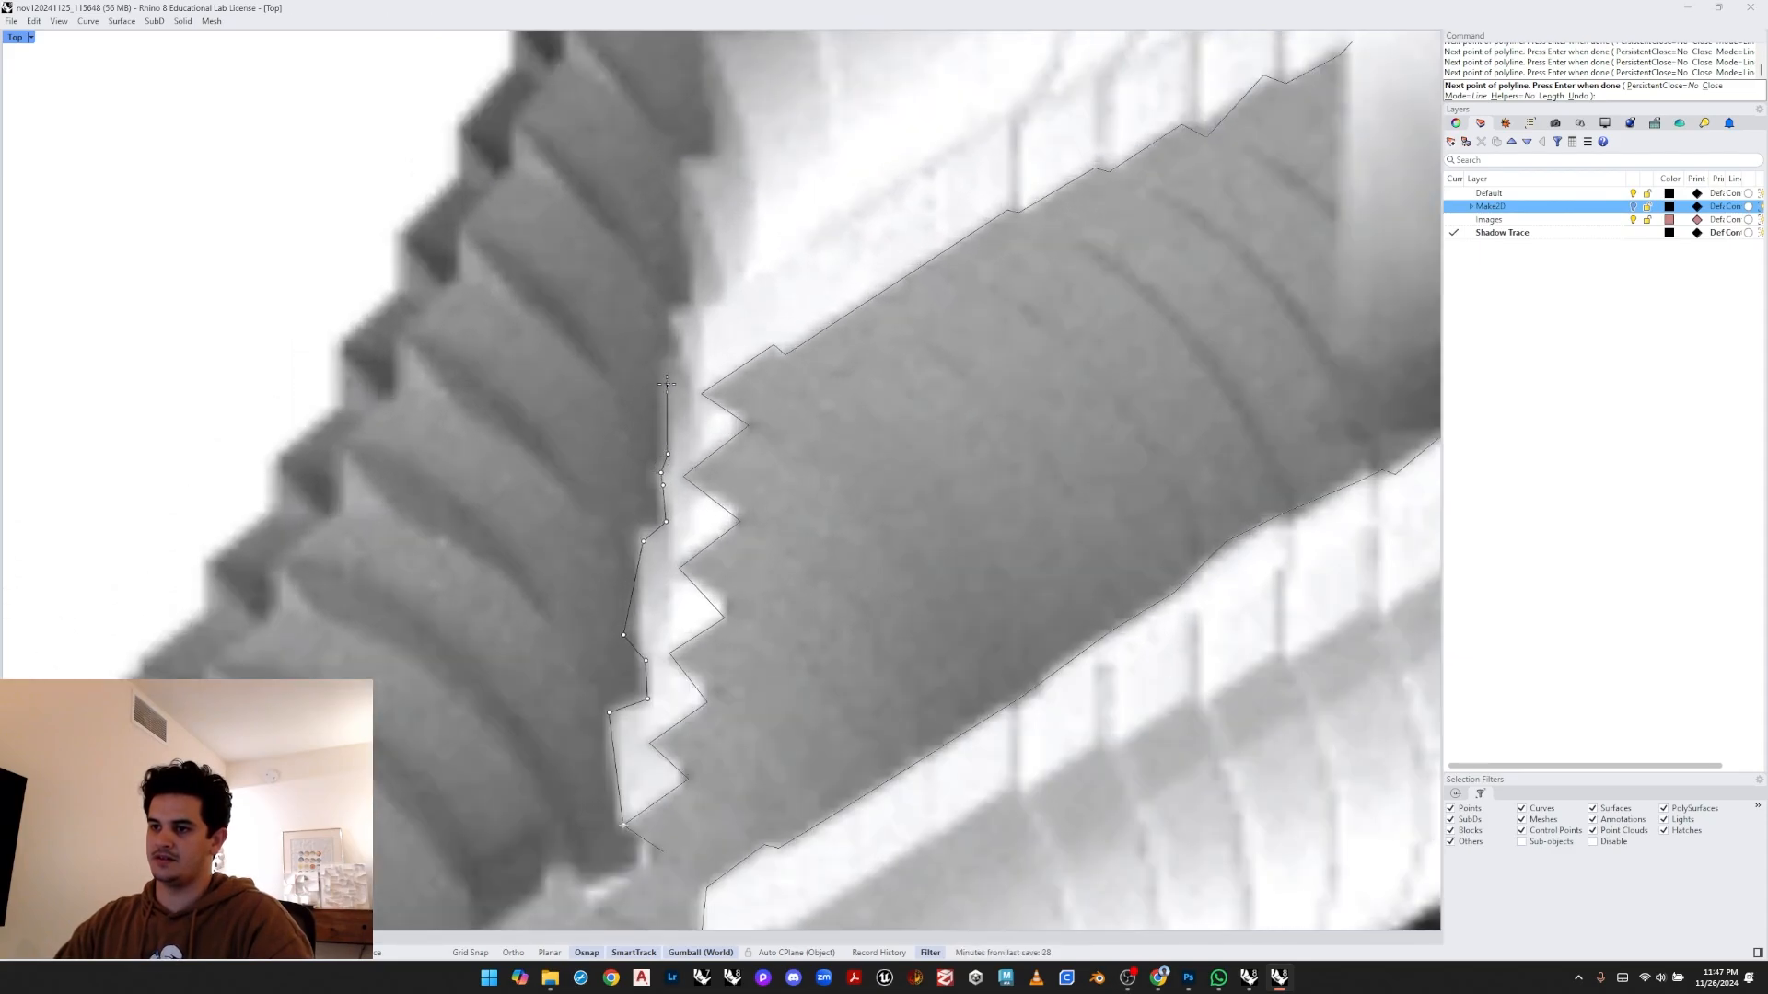
{"action": "left_click", "coordinate": [664, 362]}
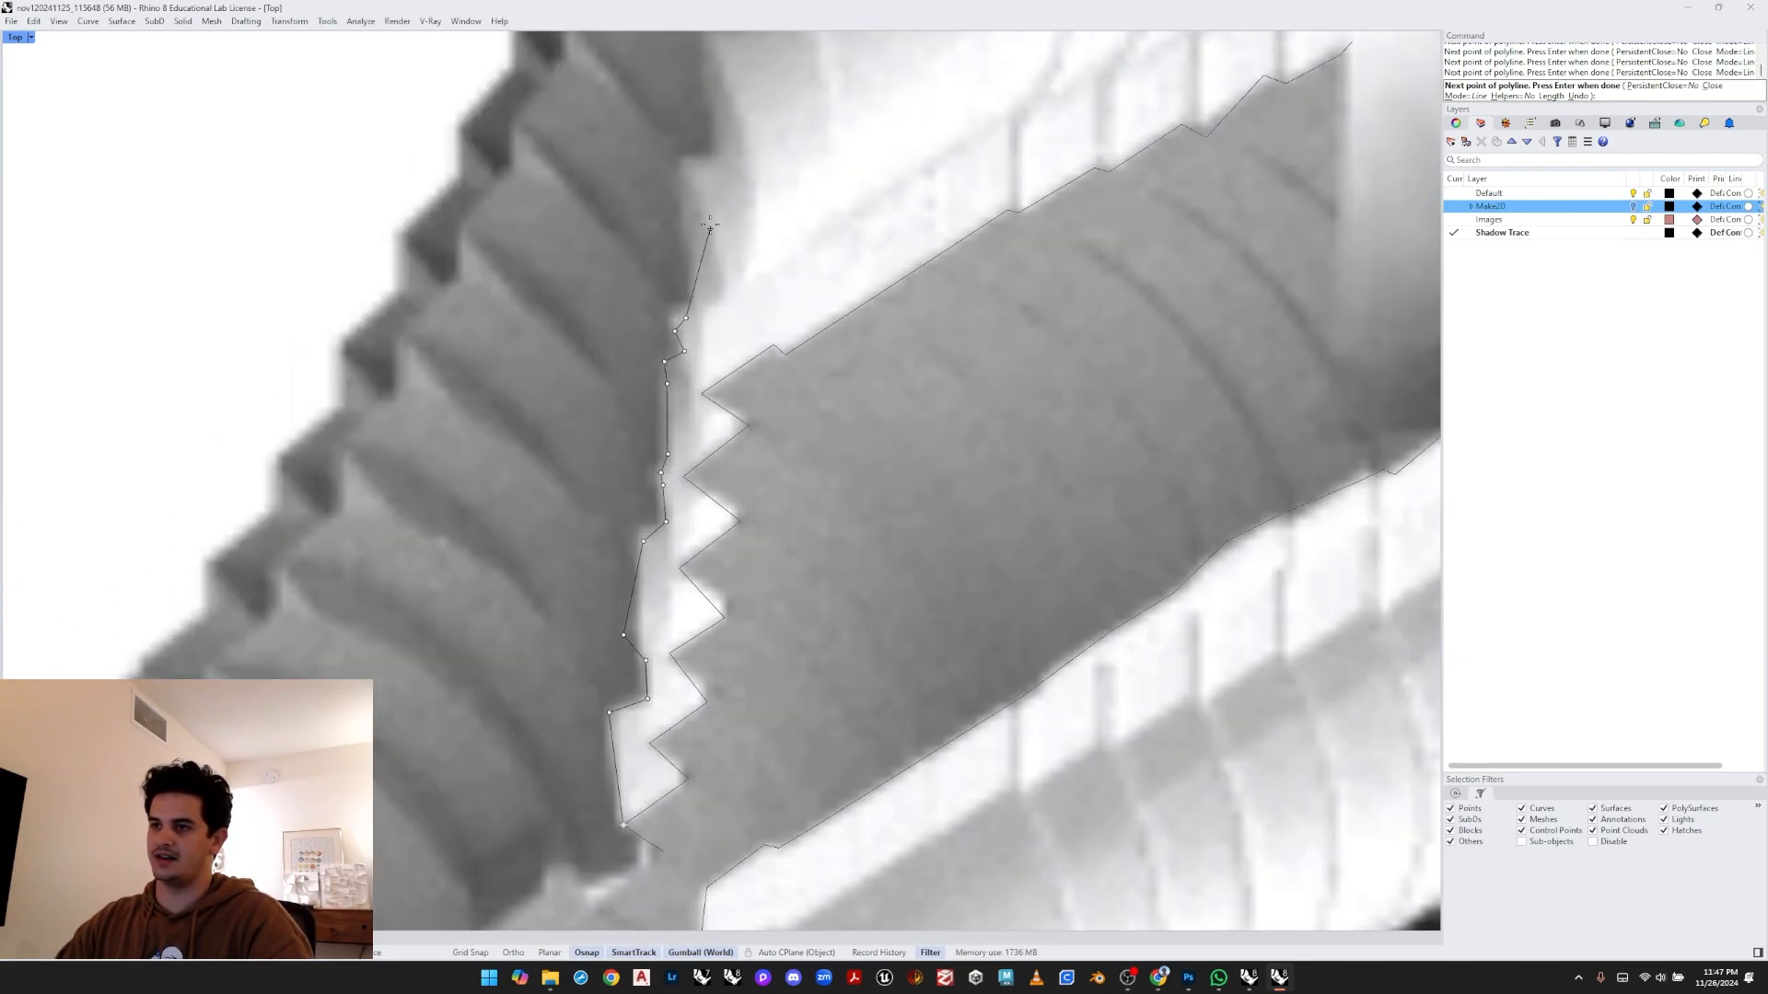
{"action": "left_click", "coordinate": [690, 166]}
{"action": "right_click_drag", "start_coordinate": [728, 181], "coordinate": [647, 540]}
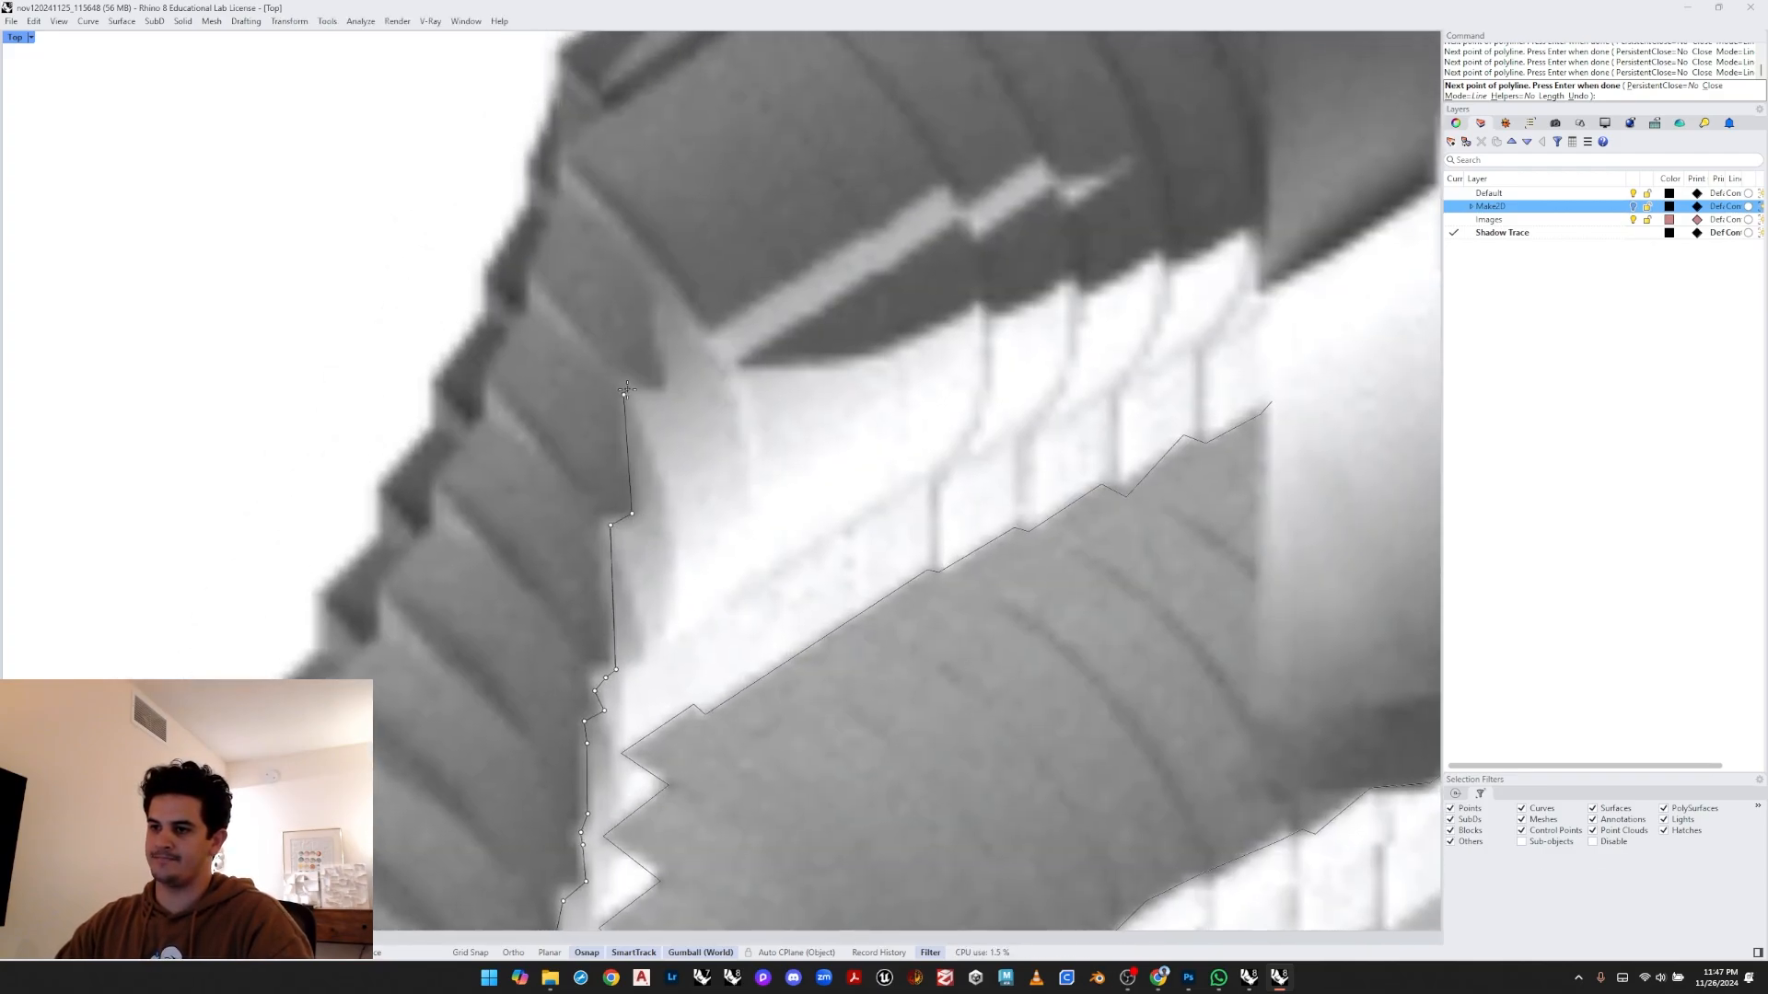
{"action": "left_click", "coordinate": [707, 331]}
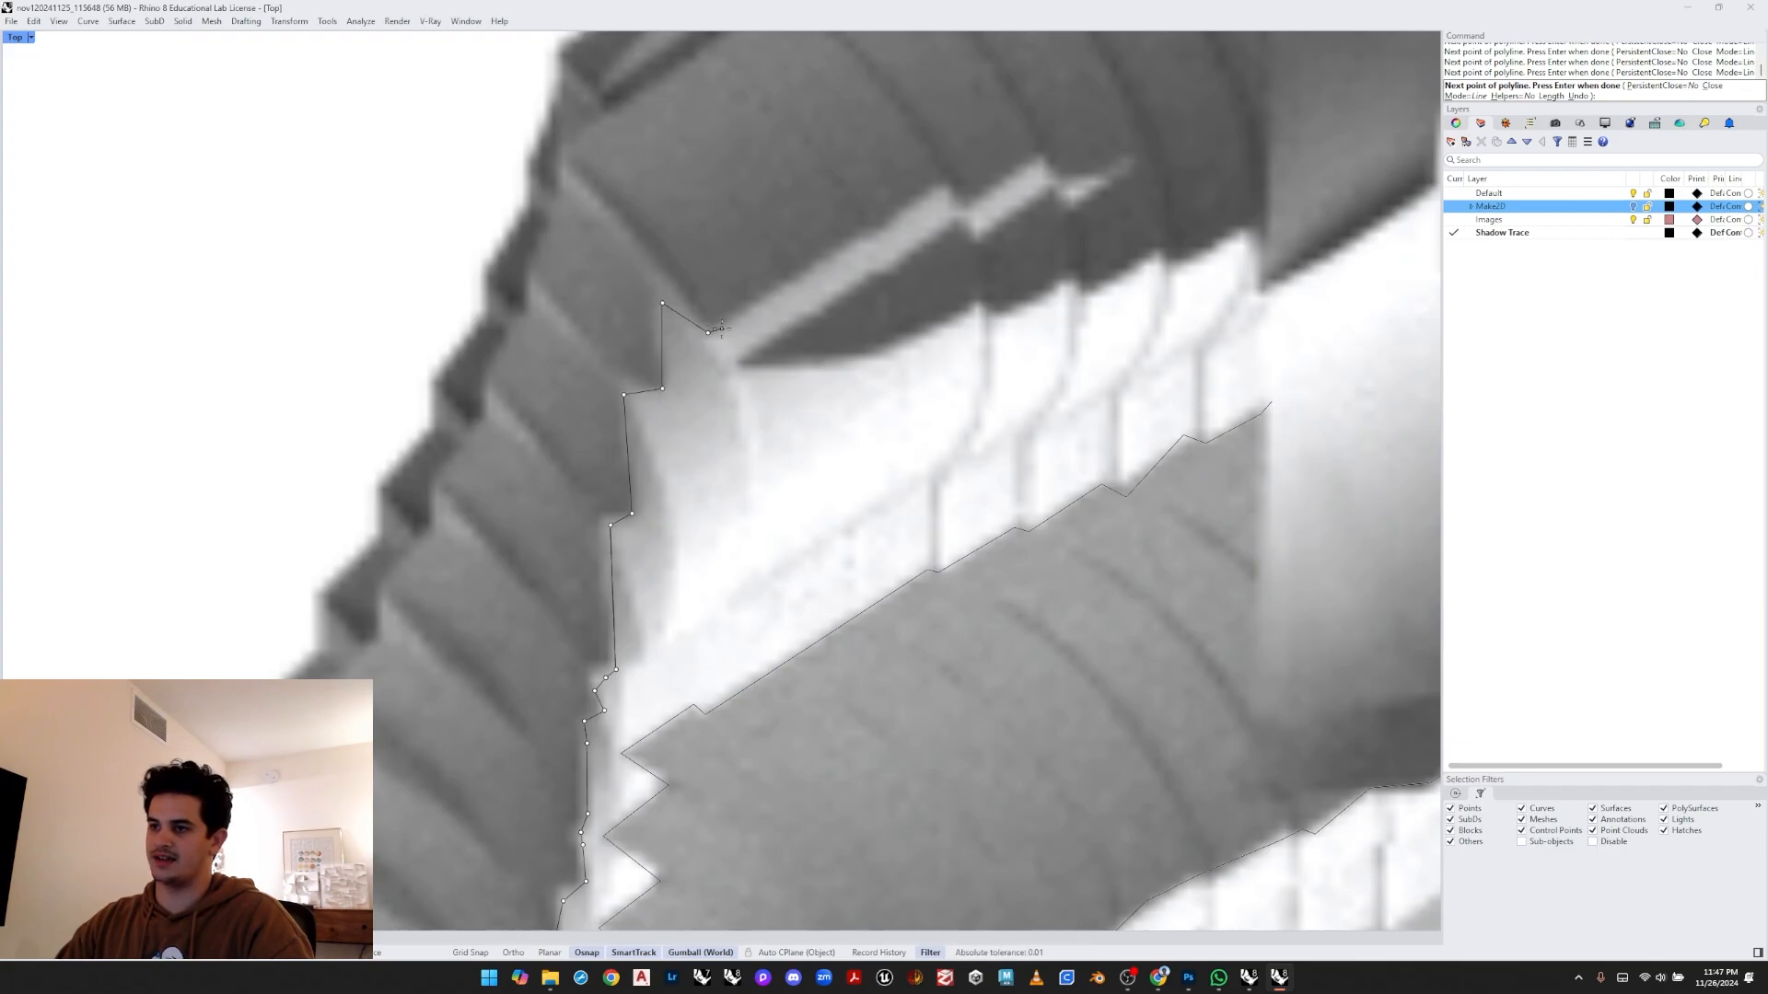
{"action": "left_click", "coordinate": [941, 187]}
{"action": "left_click", "coordinate": [1035, 159]}
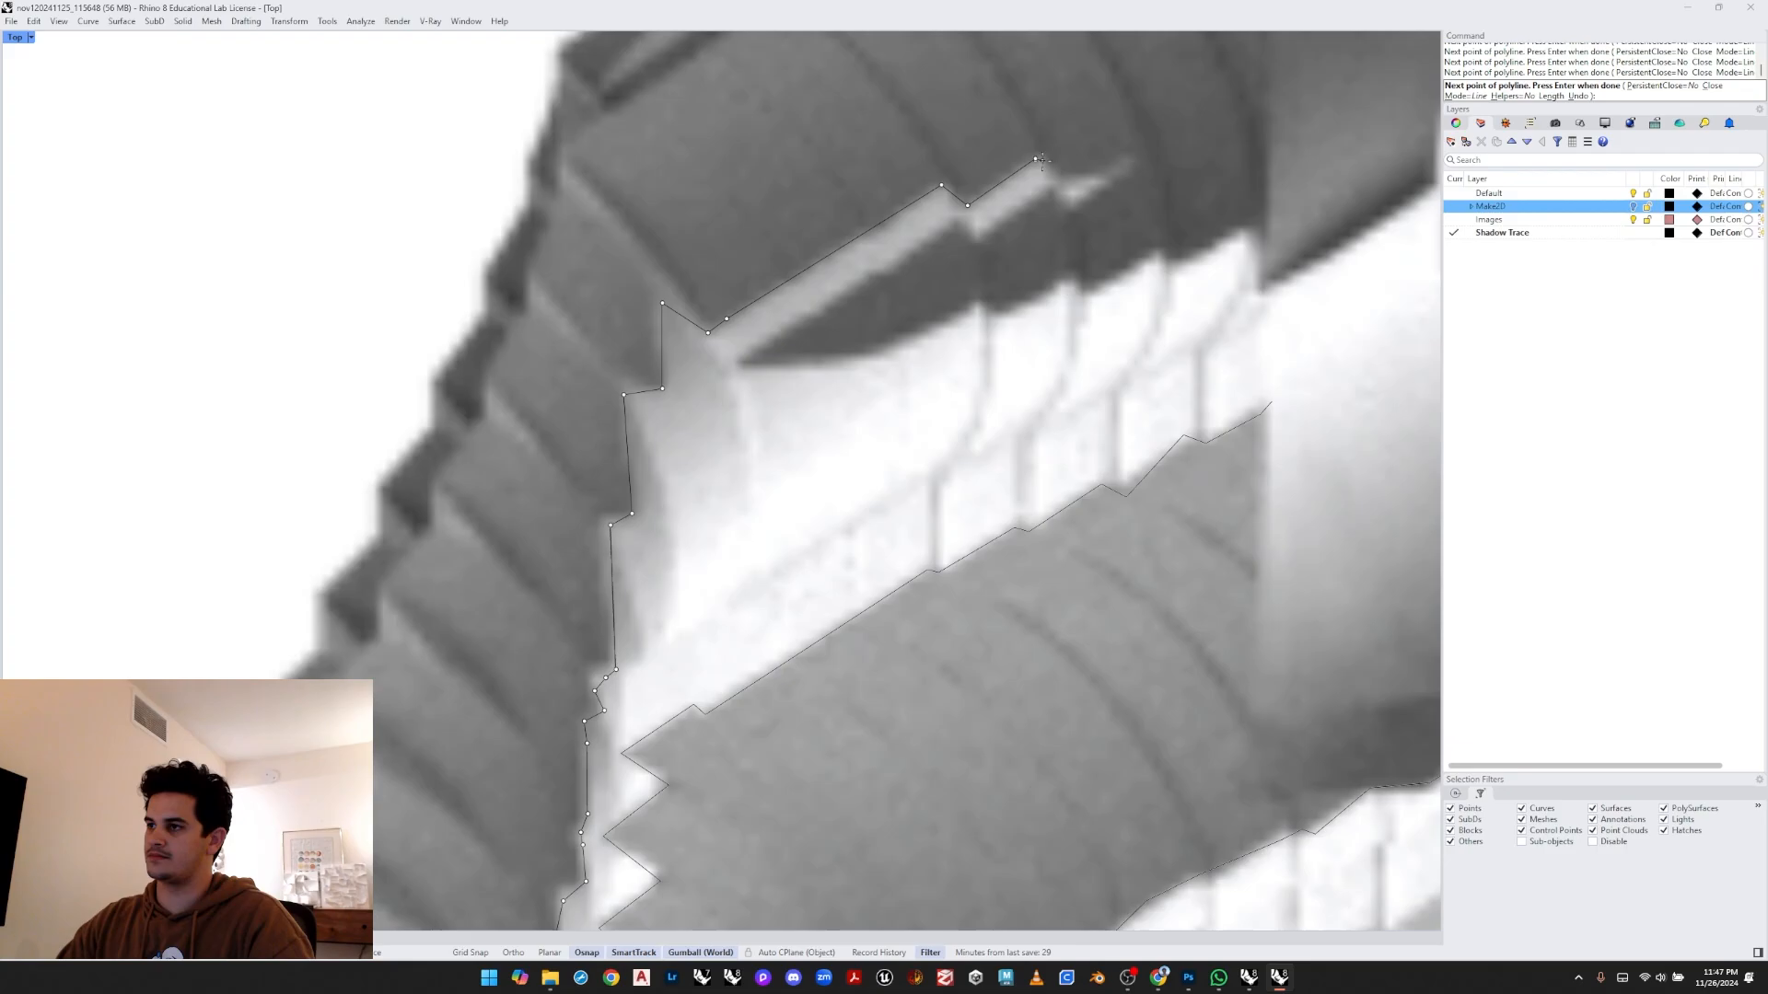
{"action": "left_click", "coordinate": [1131, 164]}
{"action": "key", "text": "Return"}
- Draw a polyline tracing the notched upper edge of the pale band from the cusp to its tip
{"action": "right_click_drag", "start_coordinate": [1085, 208], "coordinate": [915, 282]}
{"action": "key", "text": "Return"}
{"action": "left_click", "coordinate": [566, 436]}
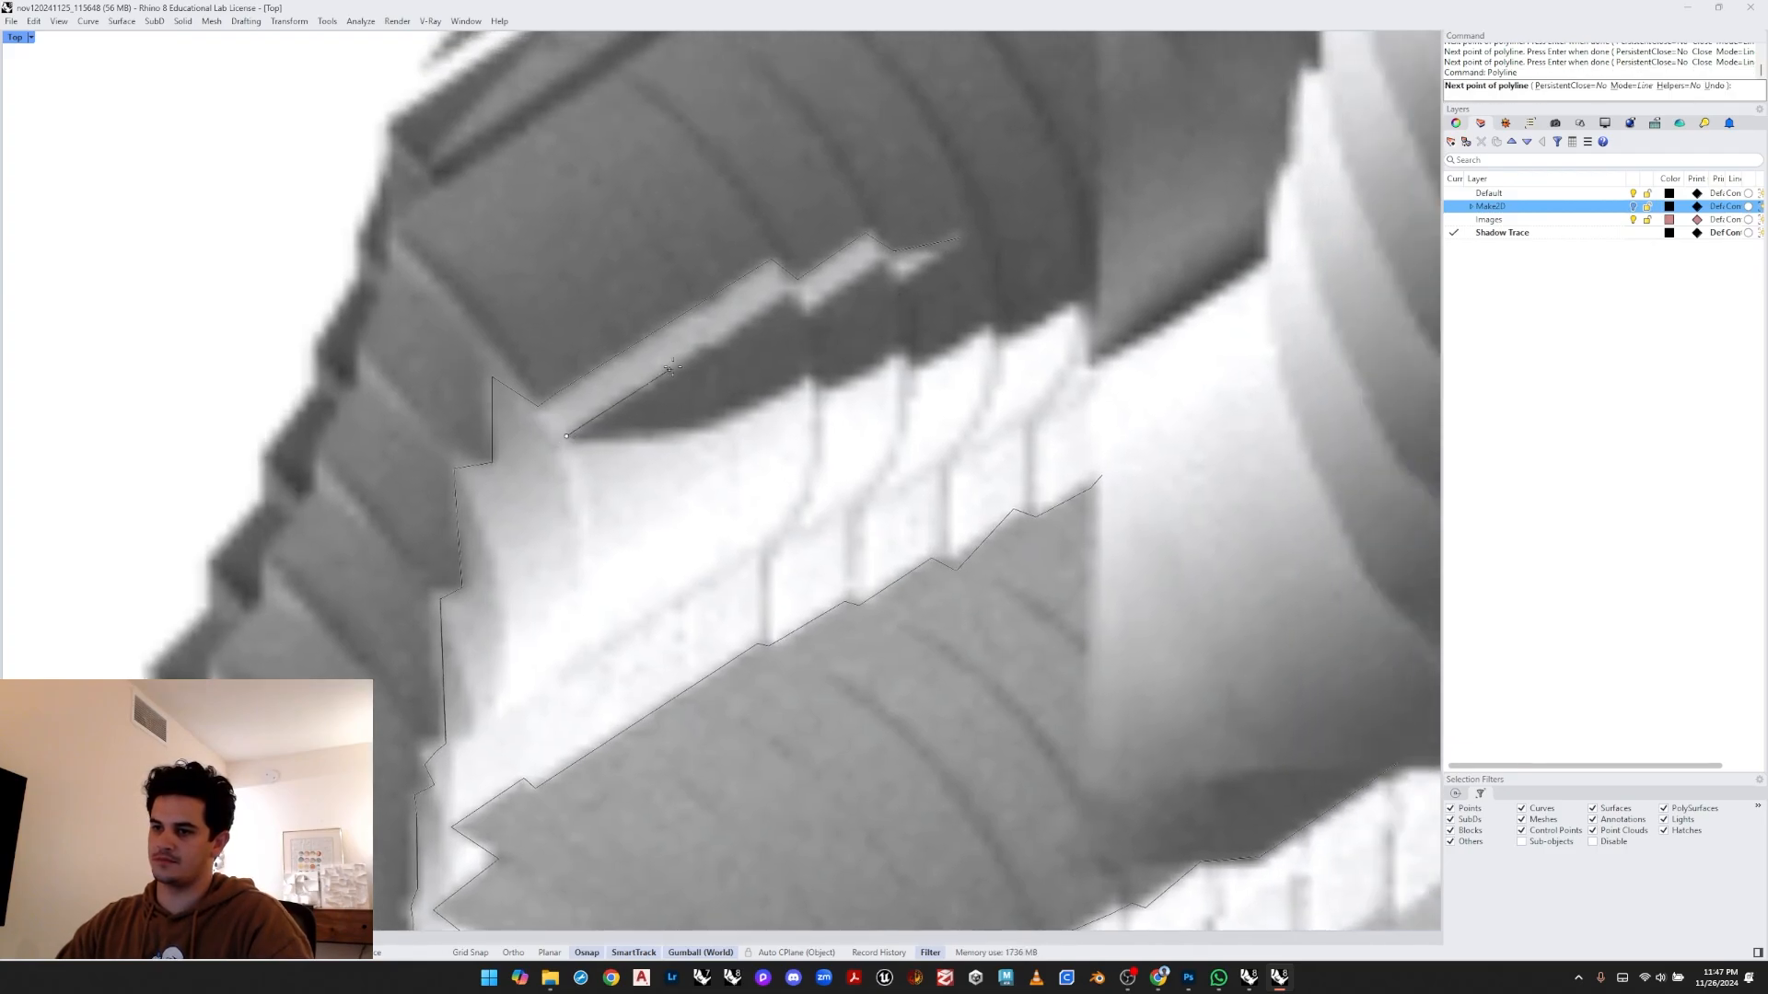
{"action": "left_click", "coordinate": [707, 346]}
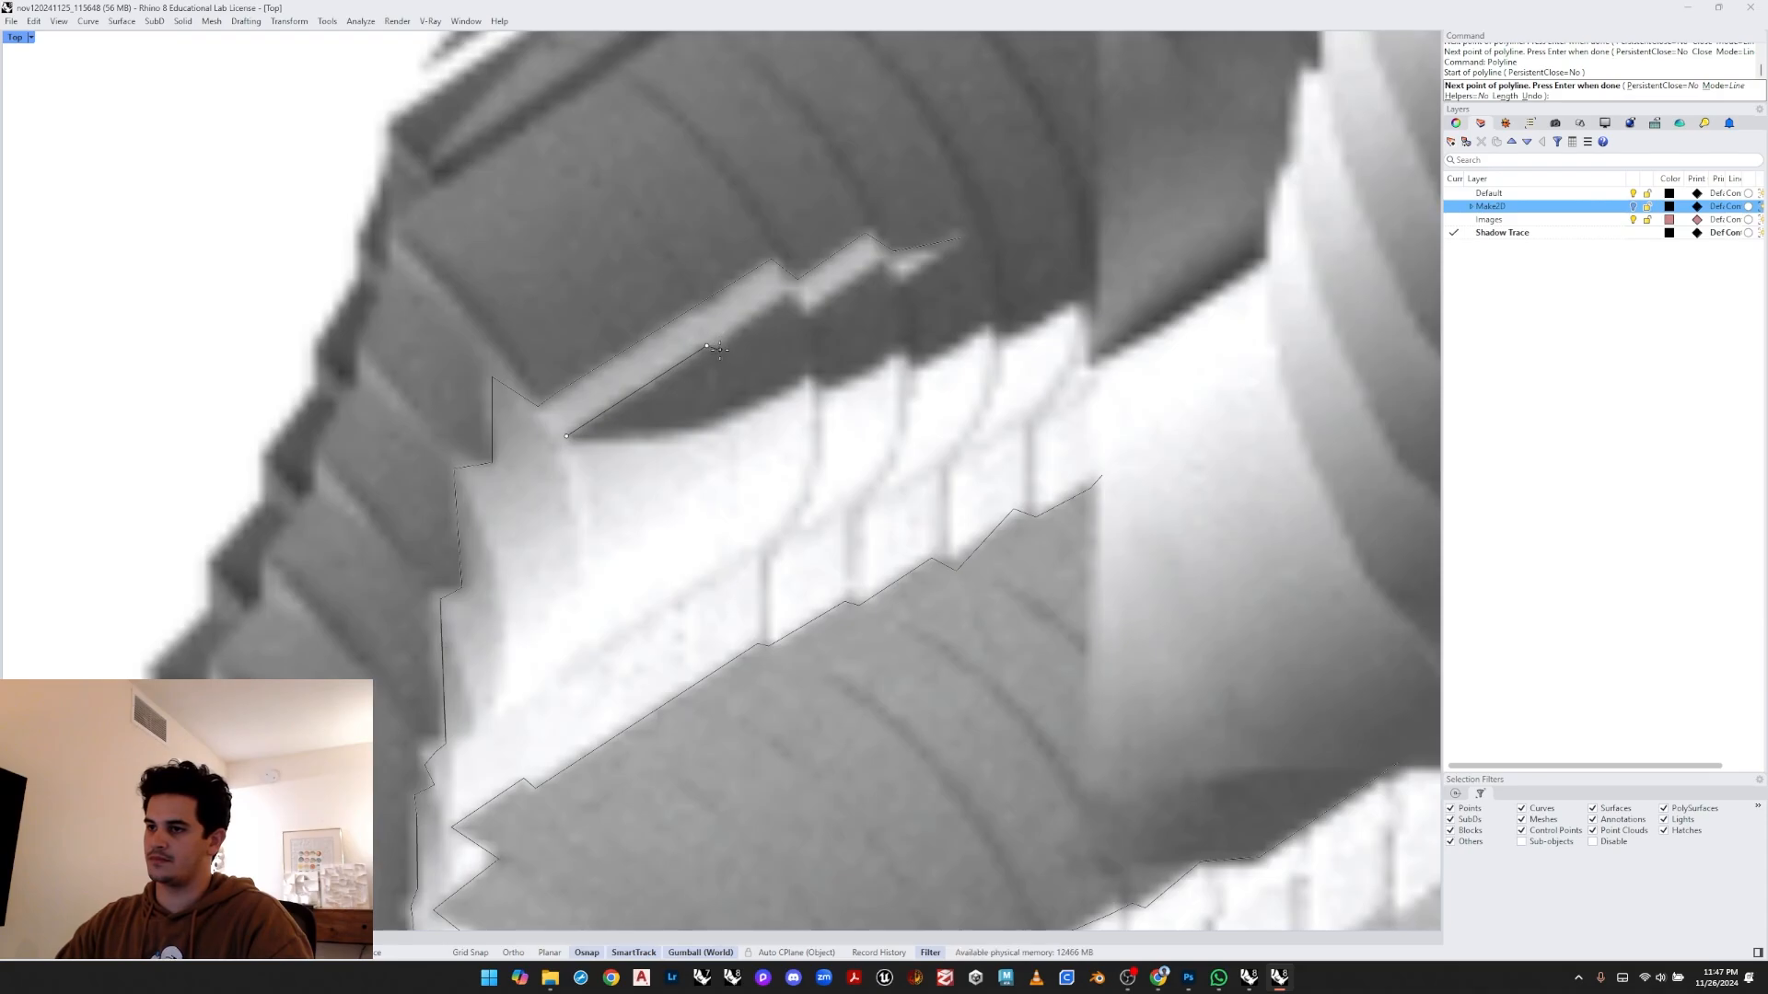
{"action": "left_click", "coordinate": [719, 349]}
{"action": "left_click", "coordinate": [785, 296]}
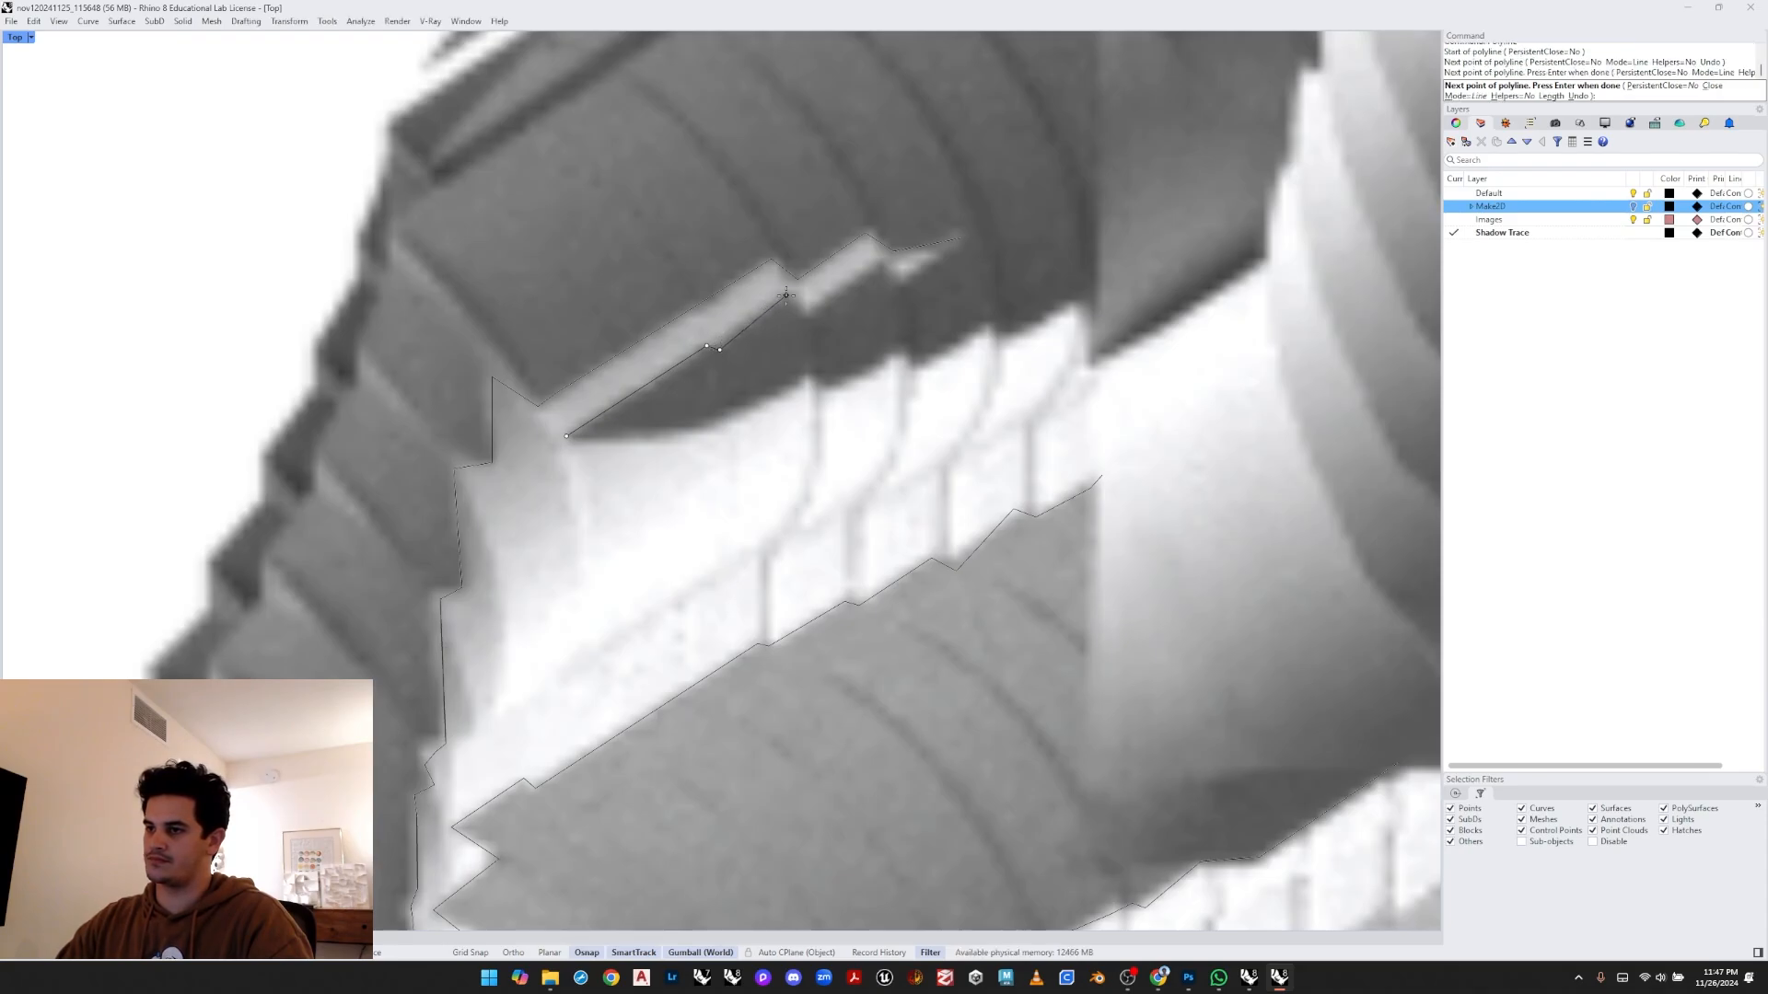
{"action": "left_click", "coordinate": [881, 265]}
{"action": "left_click", "coordinate": [904, 283]}
{"action": "left_click", "coordinate": [959, 239]}
{"action": "key", "text": "Return"}
{"action": "key", "text": "Return"}
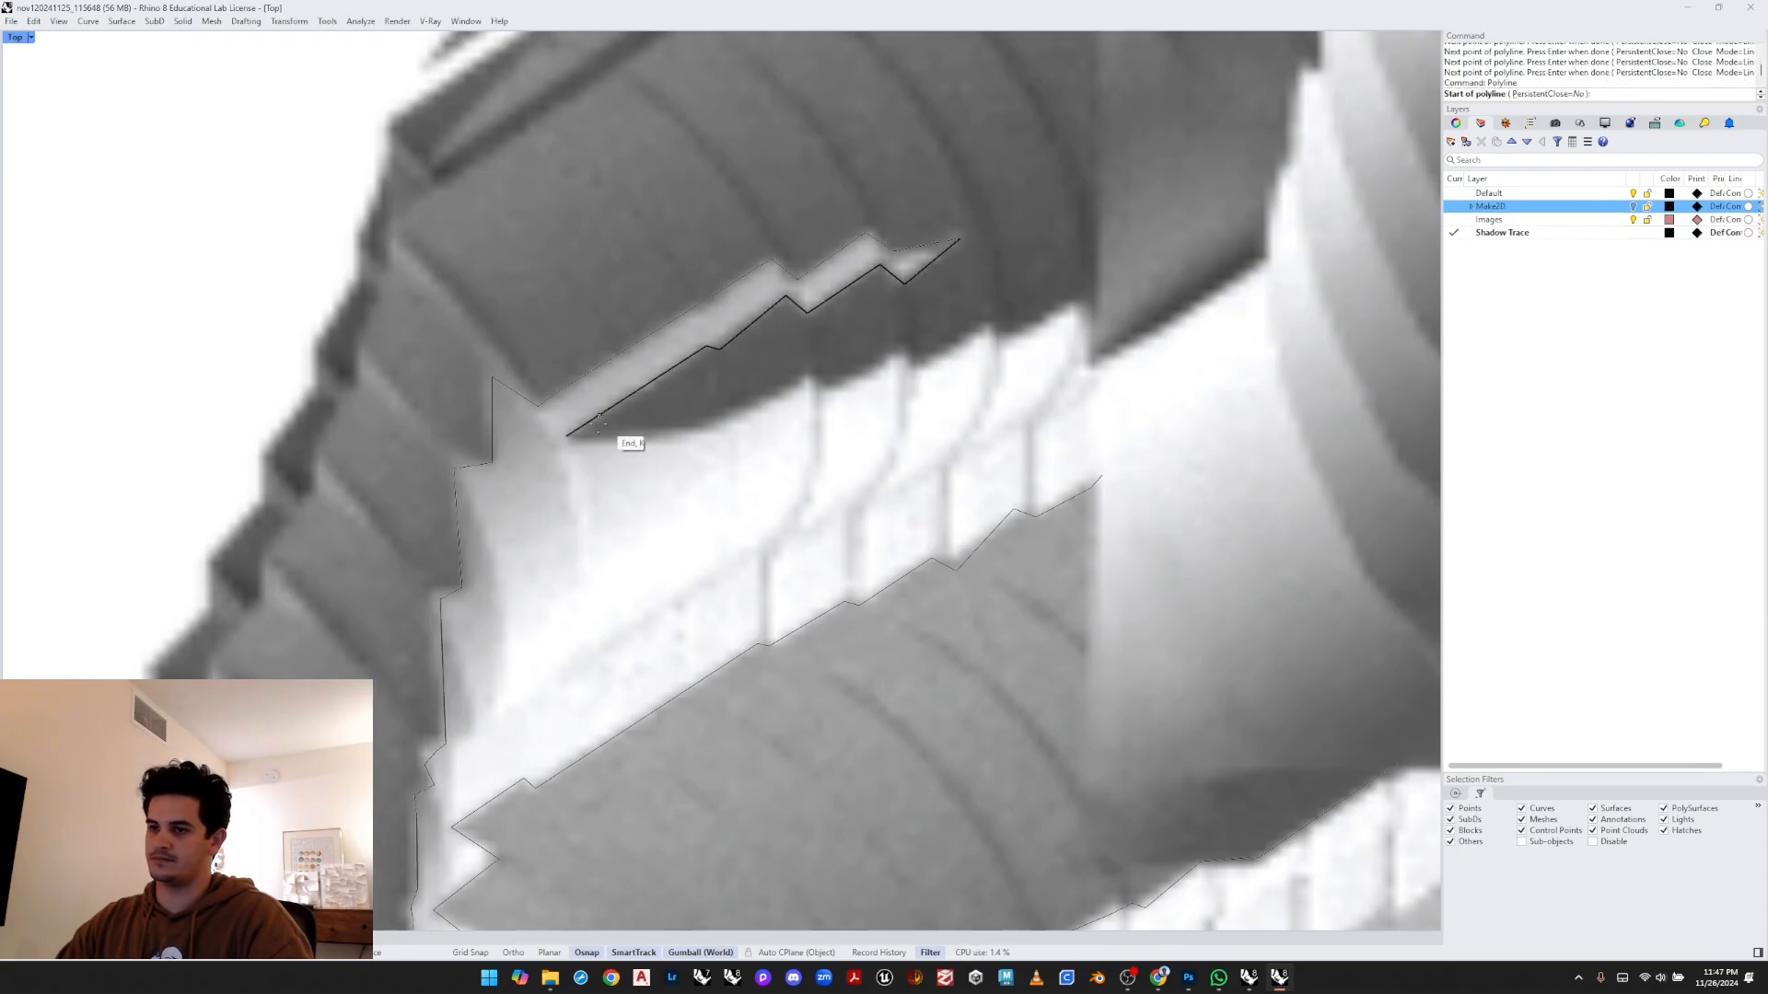
- Draw a polyline tracing the lower edge of the pale band from the cusp to its right end
{"action": "left_click", "coordinate": [567, 436]}
{"action": "left_click", "coordinate": [711, 427]}
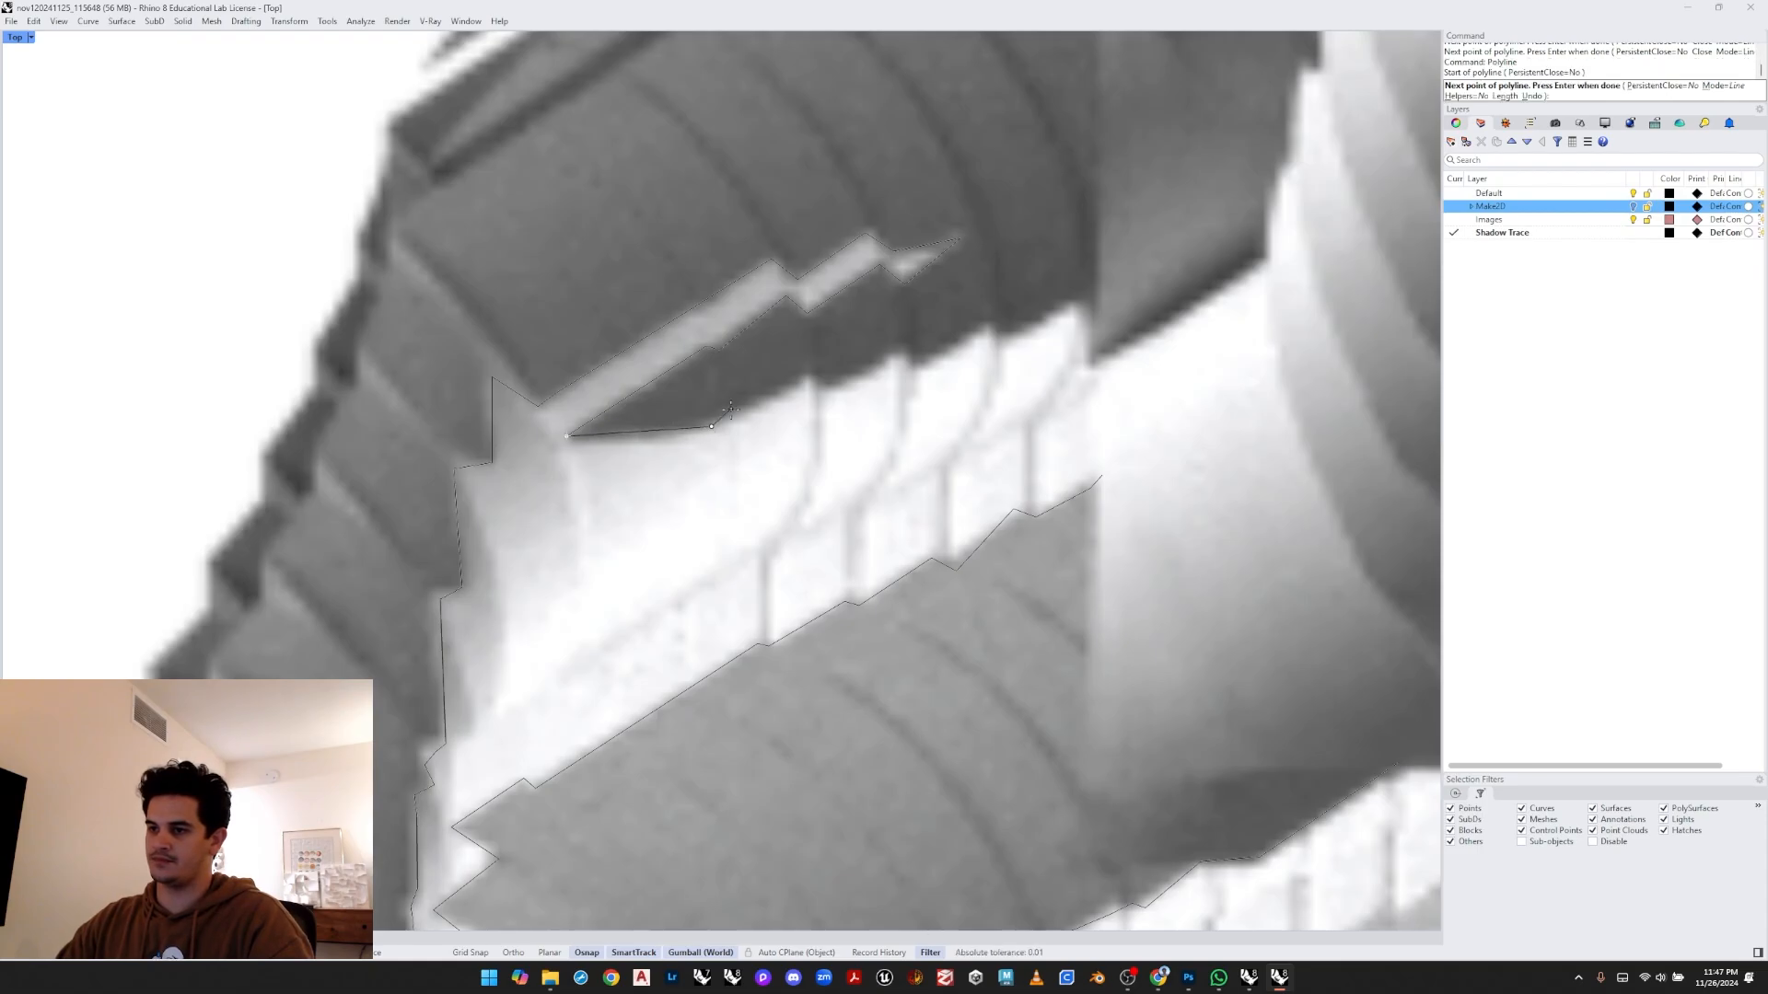
{"action": "left_click", "coordinate": [744, 411]}
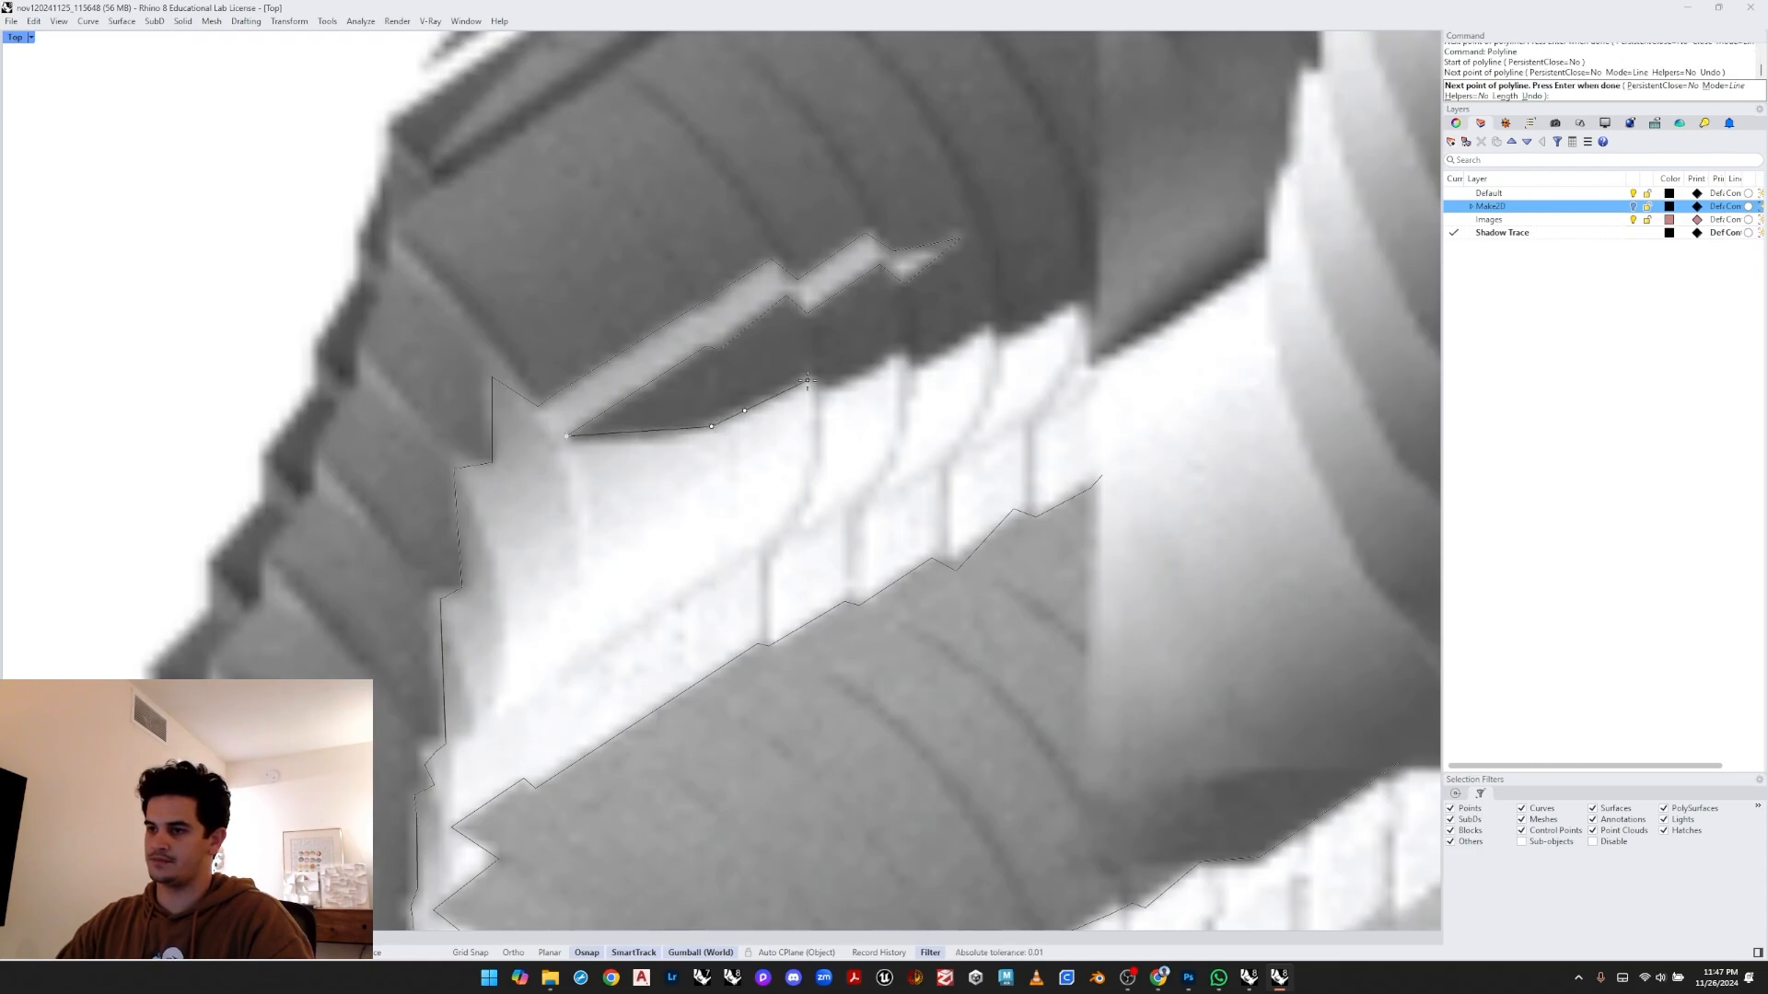
{"action": "left_click", "coordinate": [897, 349]}
{"action": "left_click", "coordinate": [914, 362]}
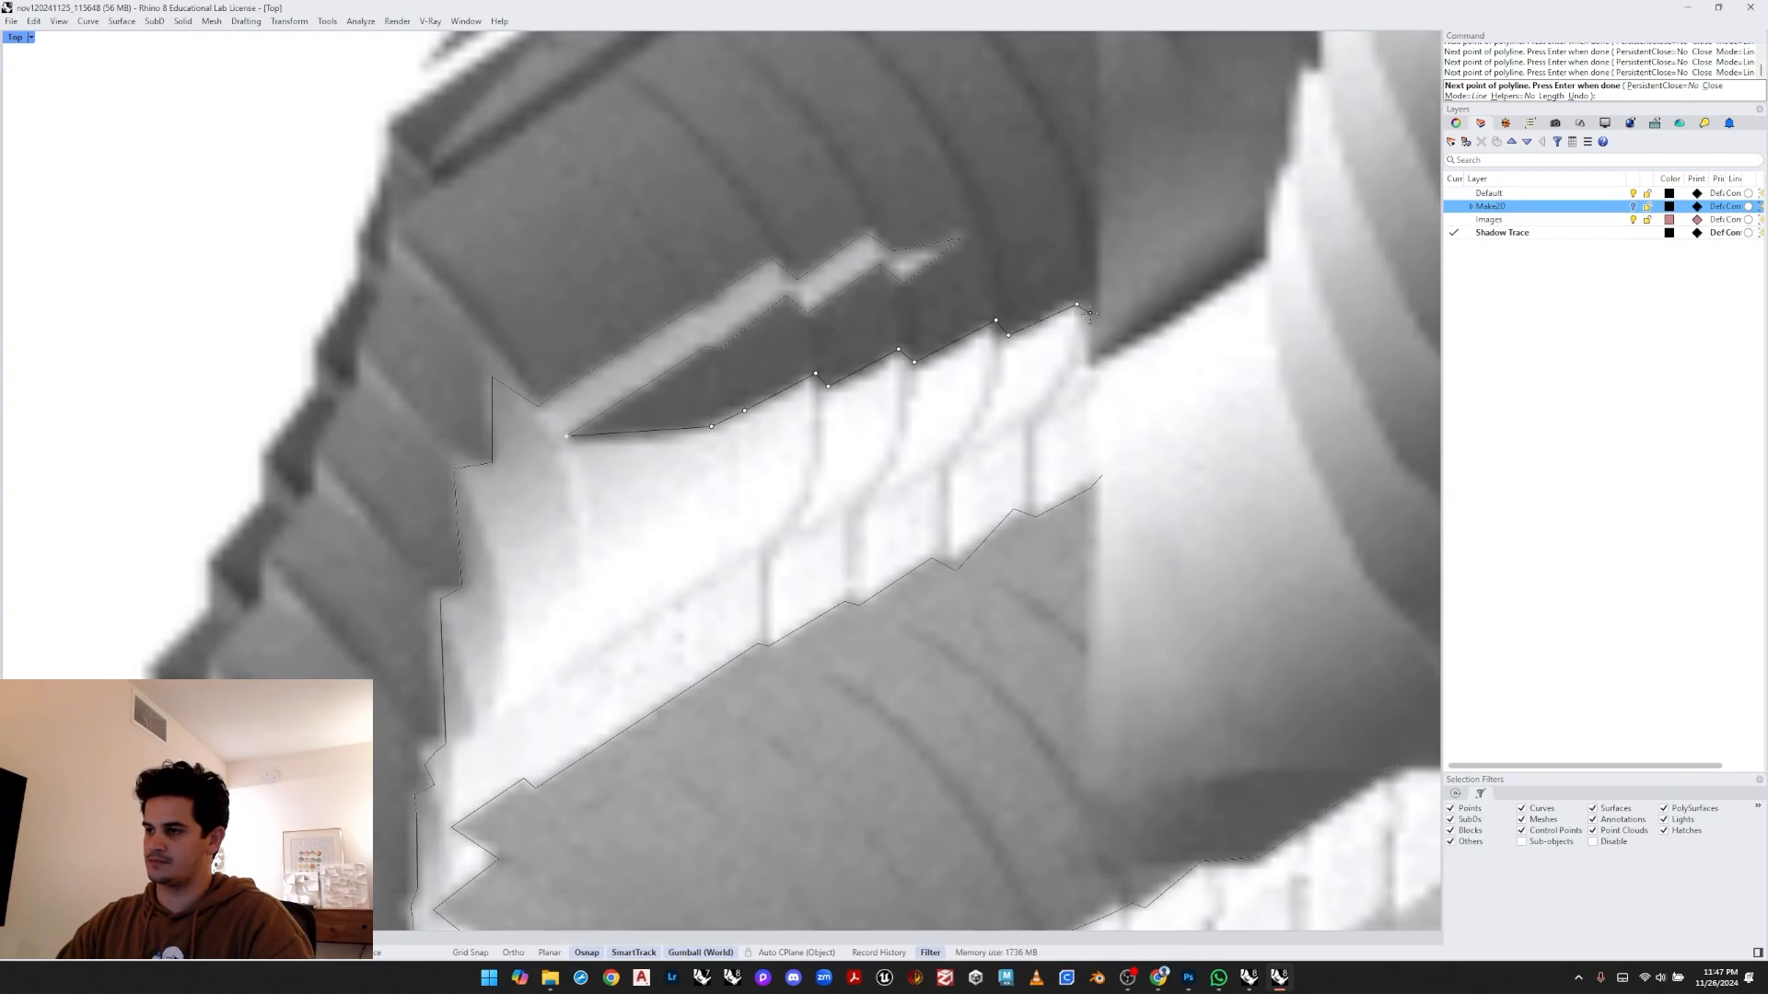
{"action": "left_click", "coordinate": [1102, 476]}
{"action": "key", "text": "Return"}
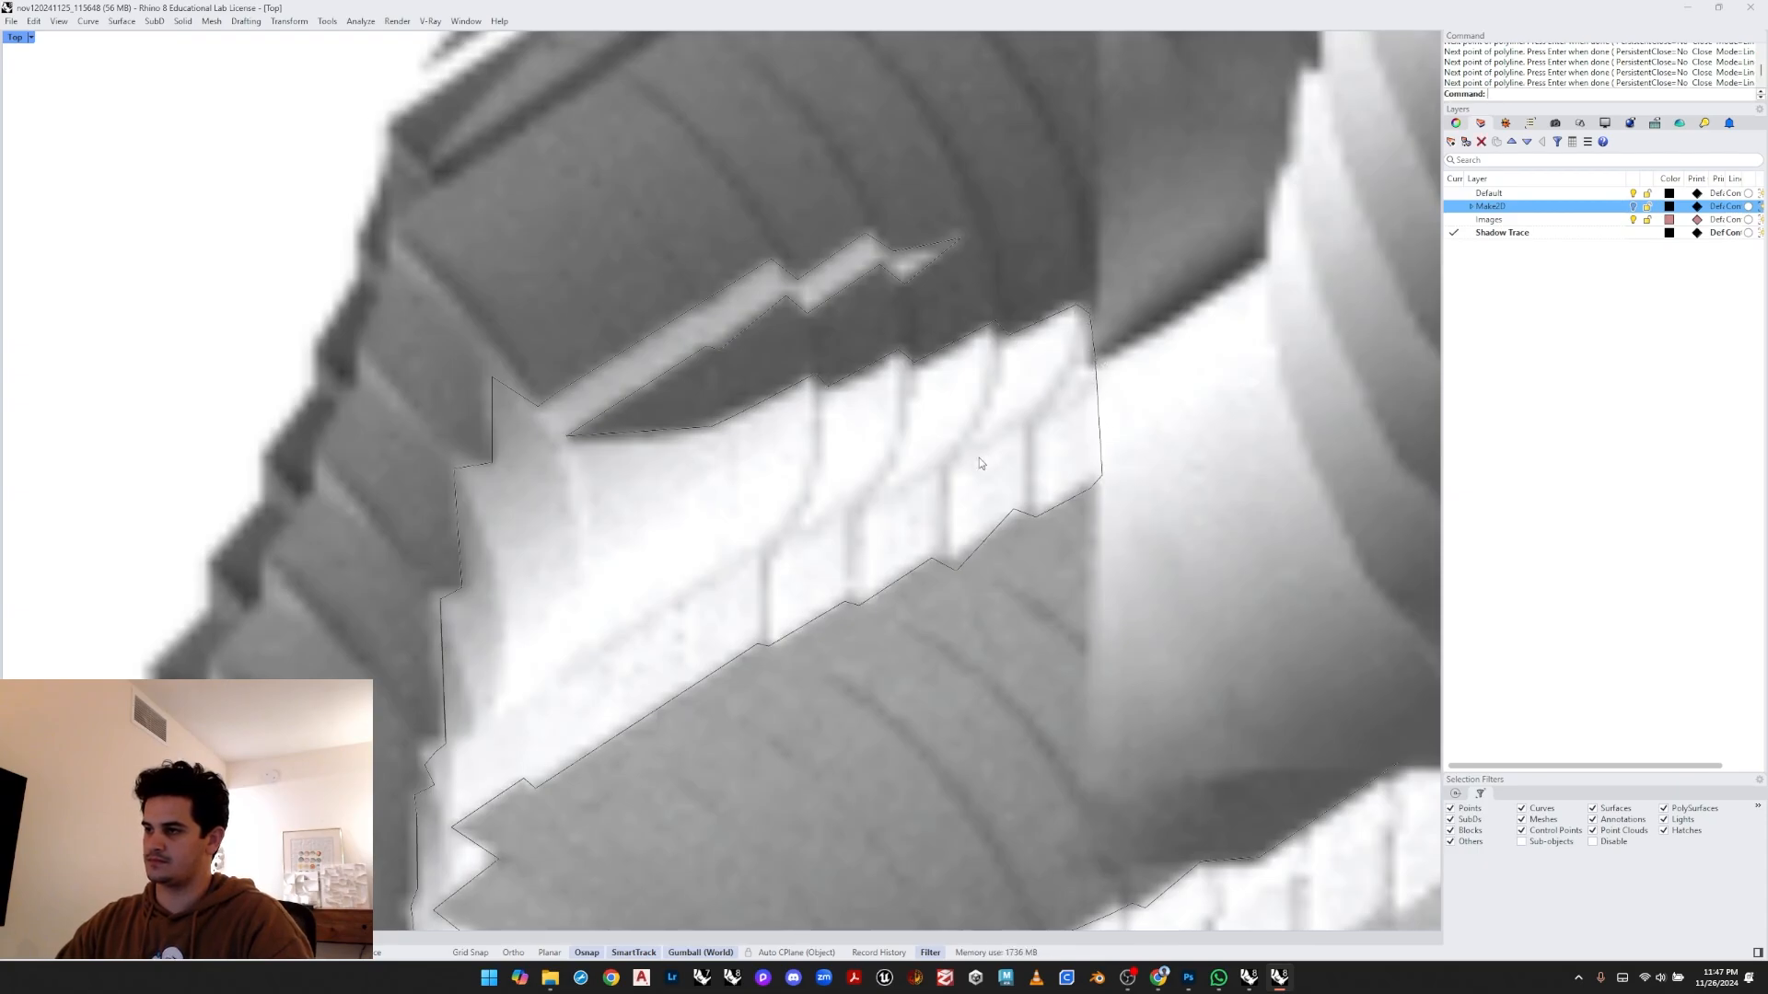
- Unlock the overlaid raytraced capture image and select it
{"action": "scroll", "coordinate": [884, 483], "scroll_direction": "down", "scroll_amount": 13}
{"action": "right_click_drag", "start_coordinate": [880, 483], "coordinate": [819, 550]}
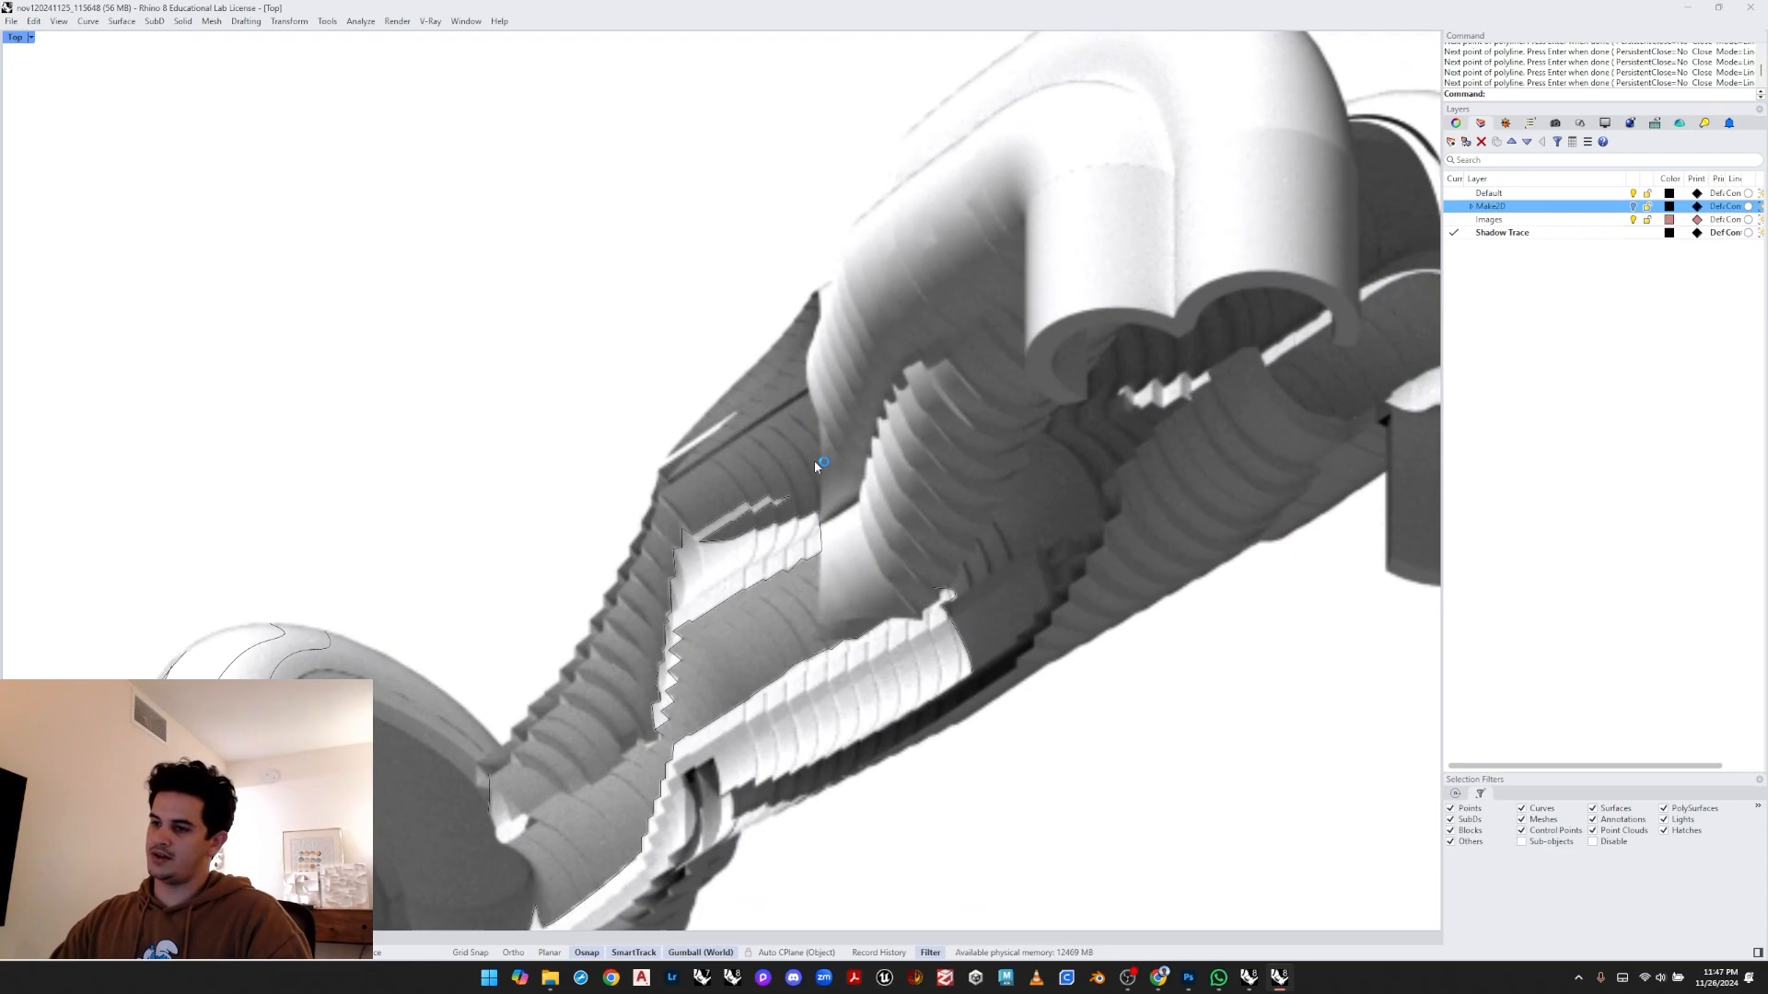
{"action": "scroll", "coordinate": [814, 465], "scroll_direction": "down", "scroll_amount": 6}
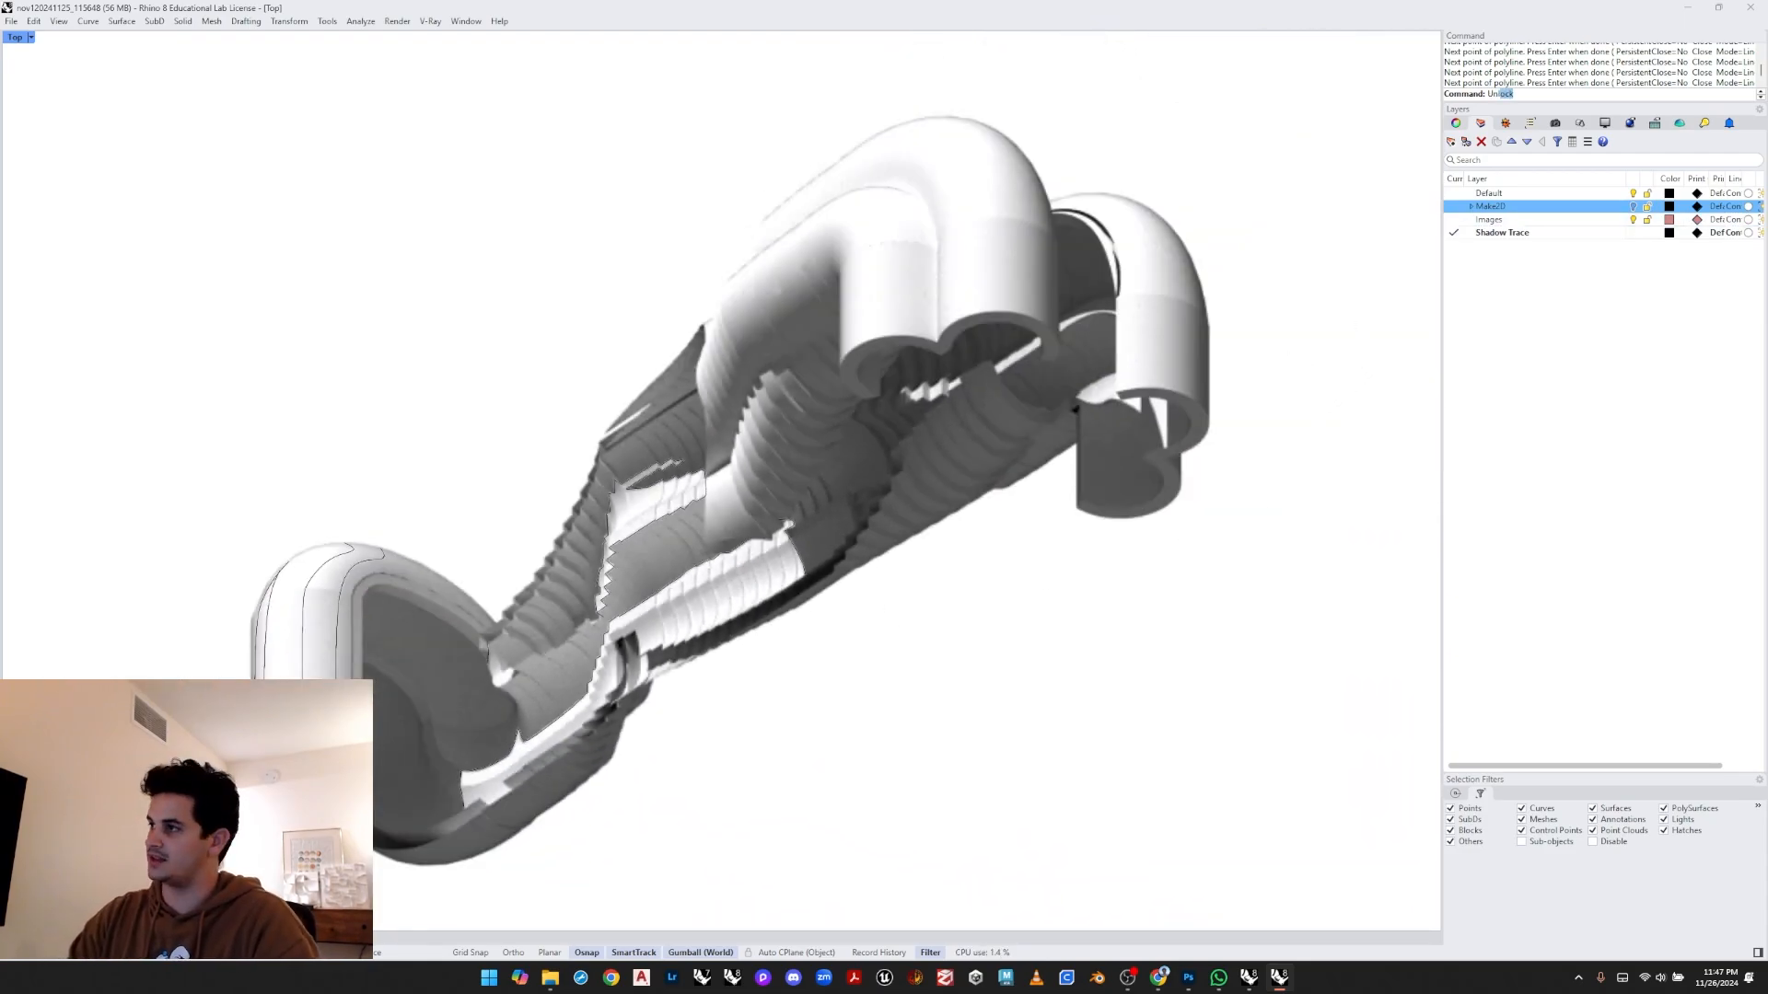
{"action": "key", "text": "Return"}
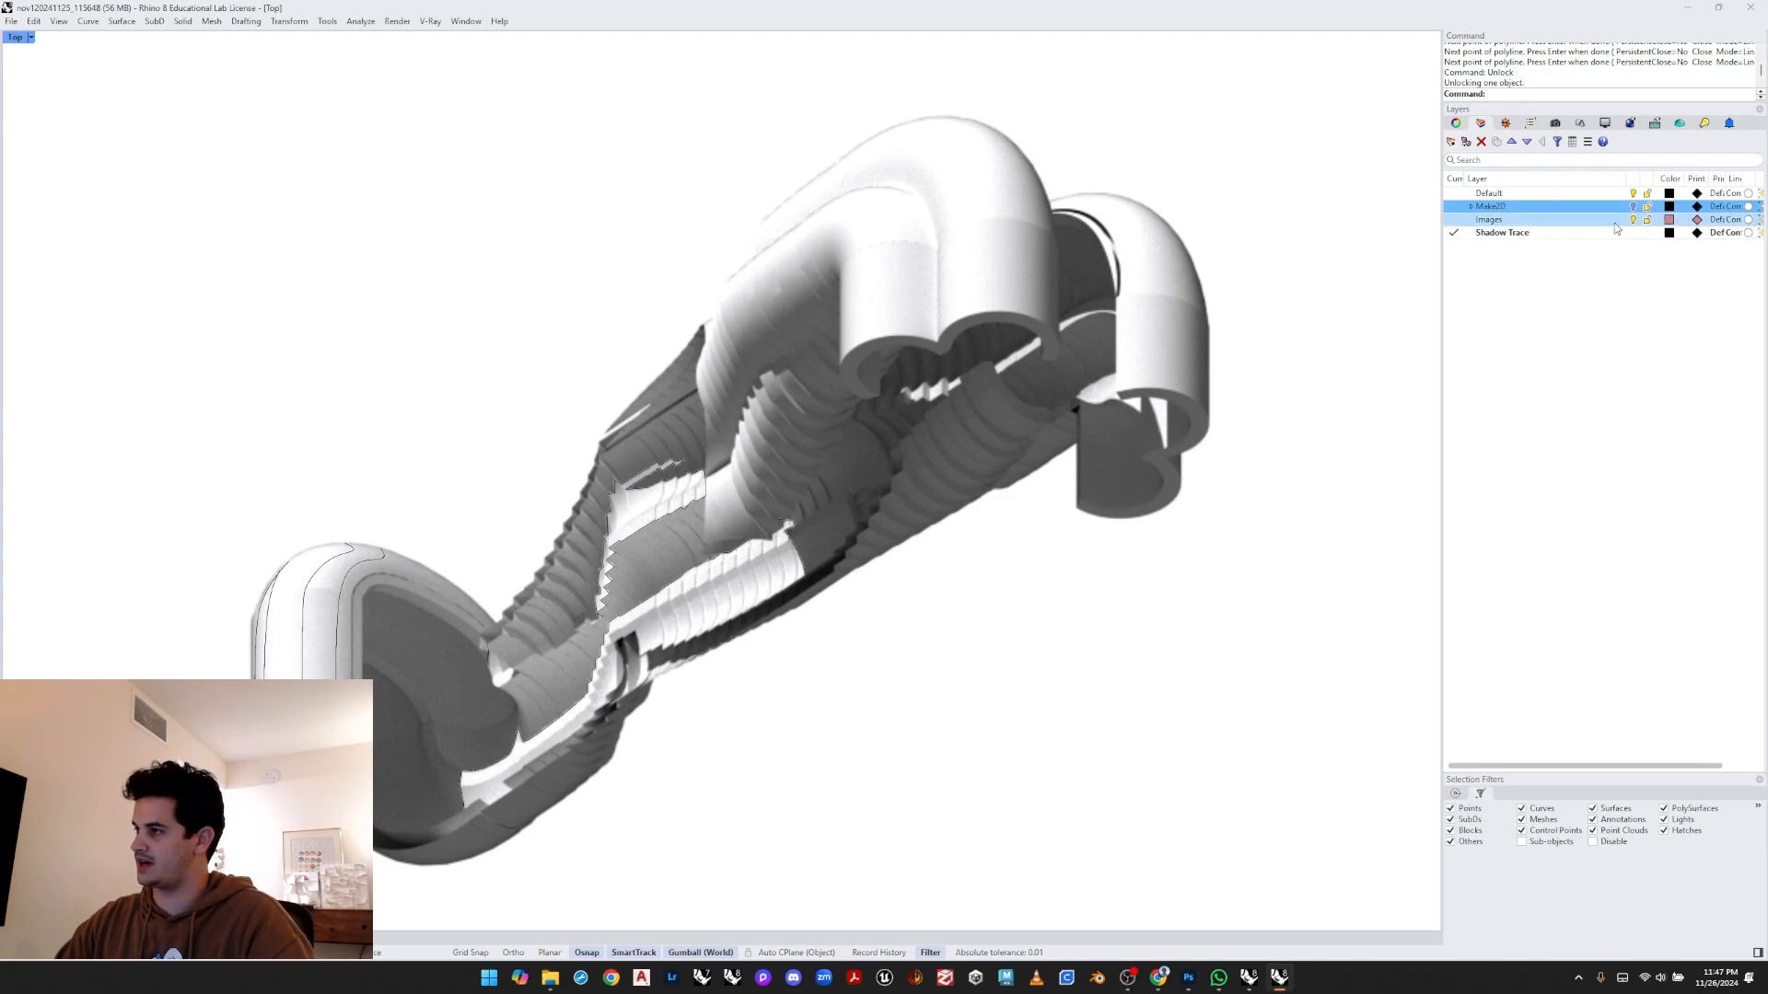
{"action": "left_click", "coordinate": [1305, 287]}
{"action": "left_click", "coordinate": [1635, 221]}
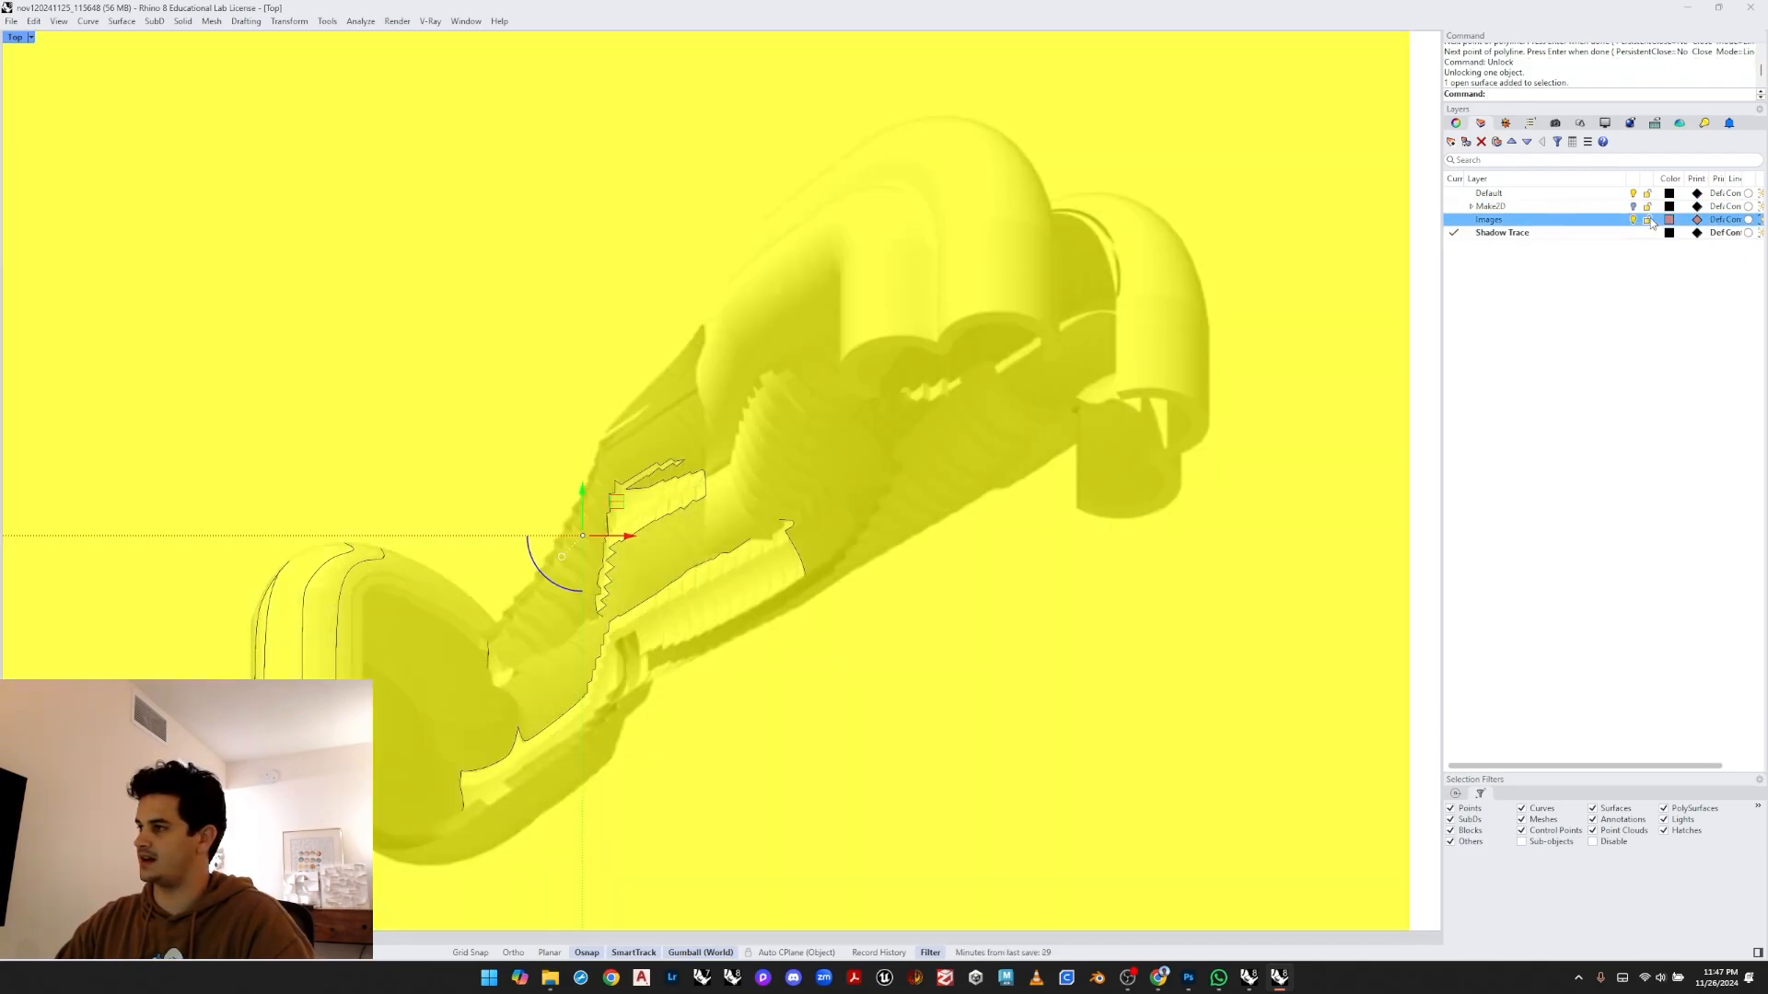
- Hide the Images layer to review the traced outlines alone, then show it again
{"action": "left_click", "coordinate": [795, 520]}
{"action": "left_click", "coordinate": [405, 596]}
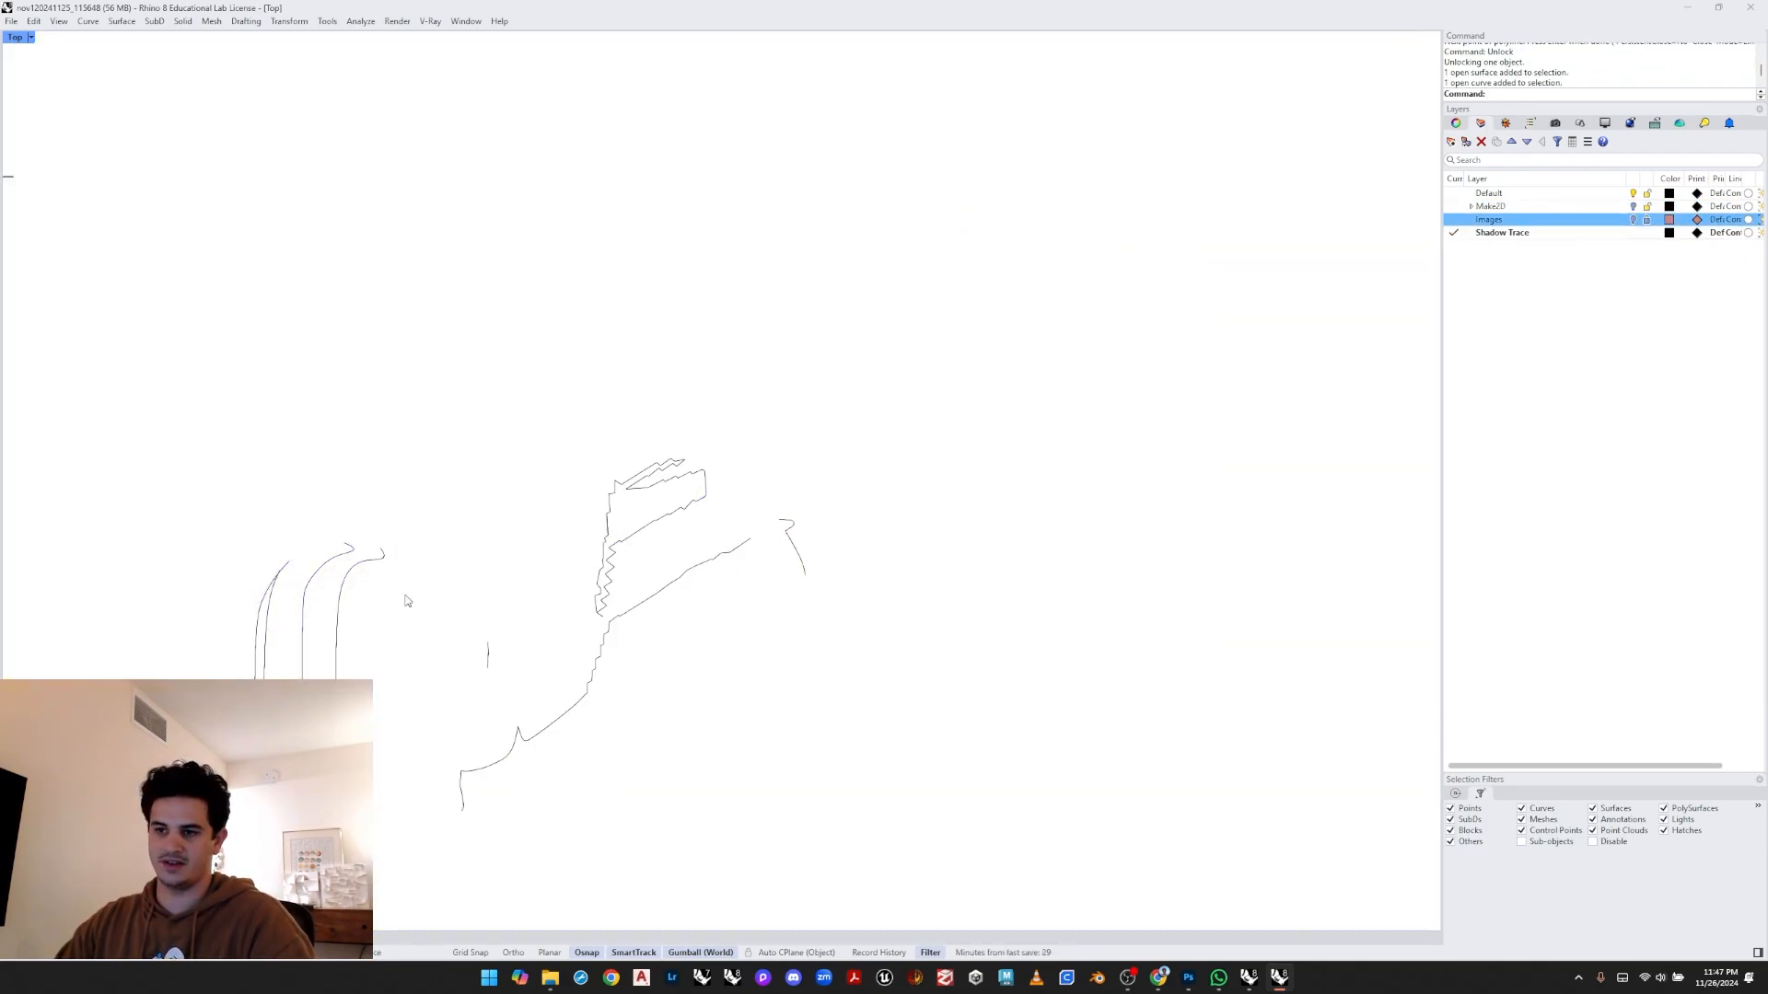
{"action": "left_click", "coordinate": [1636, 220]}
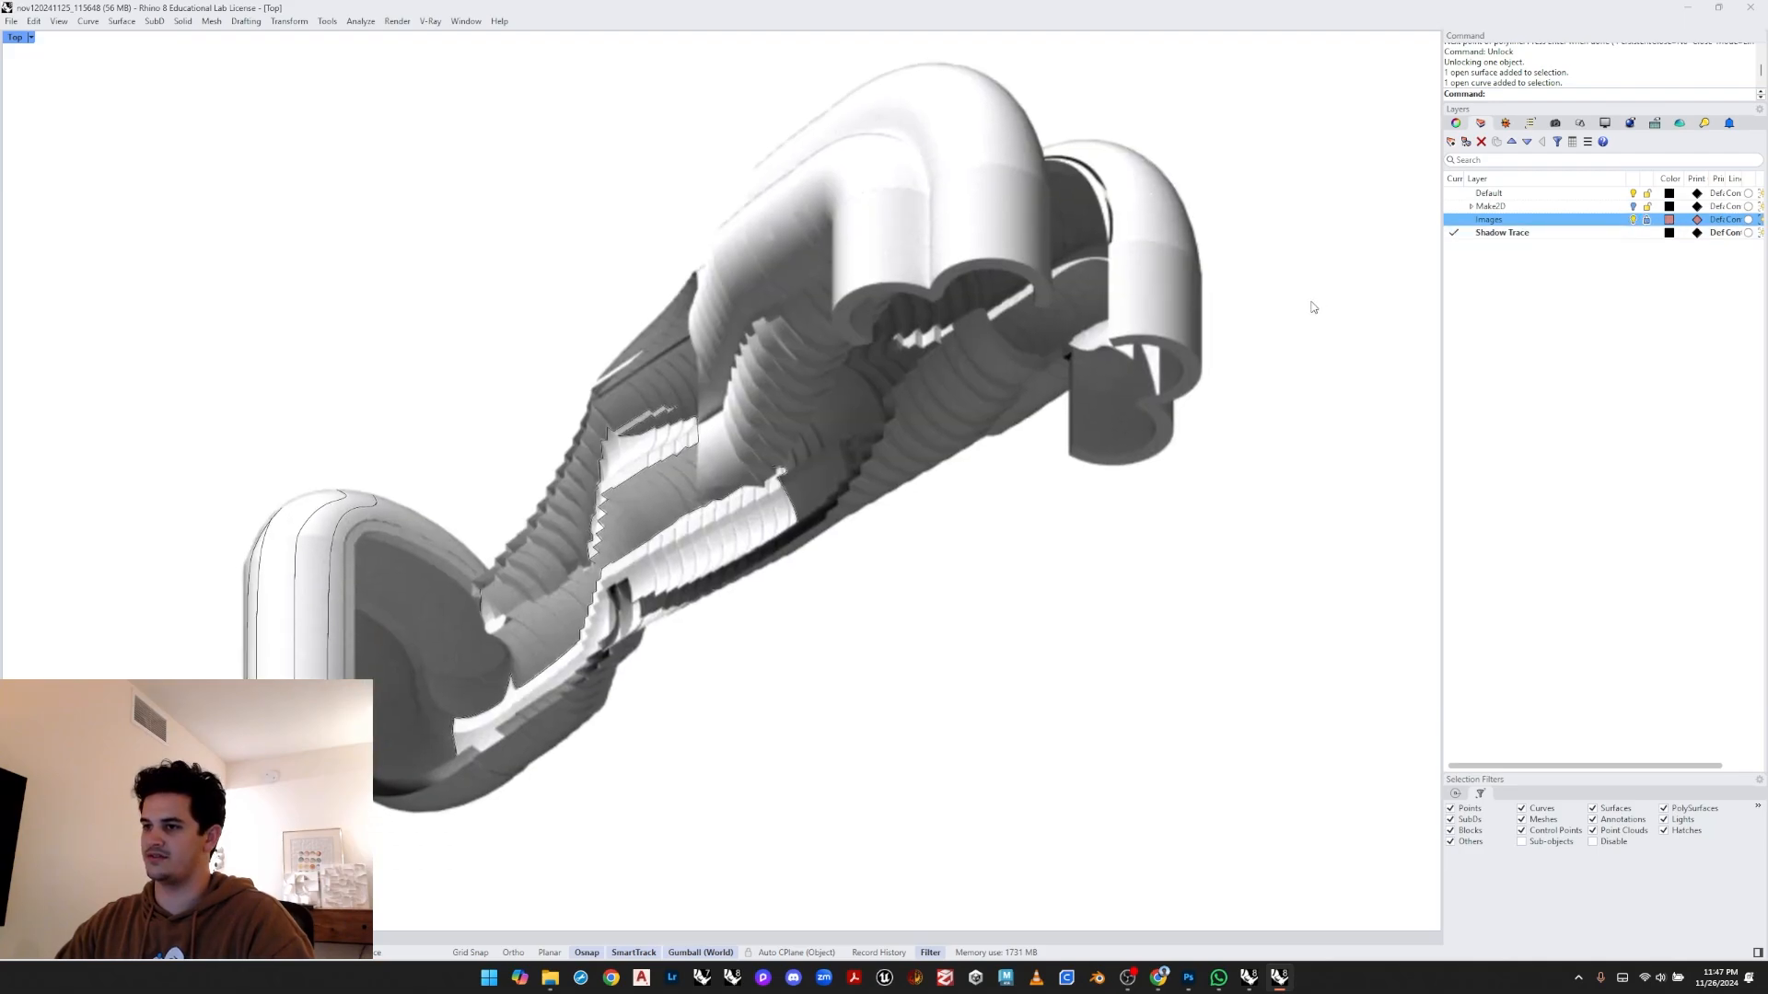
- Draw a polyline tracing the stepped left edge of the shadowed band upward and along its upper boundary to the corner at the pipe bend
{"action": "scroll", "coordinate": [921, 373], "scroll_direction": "up", "scroll_amount": 6}
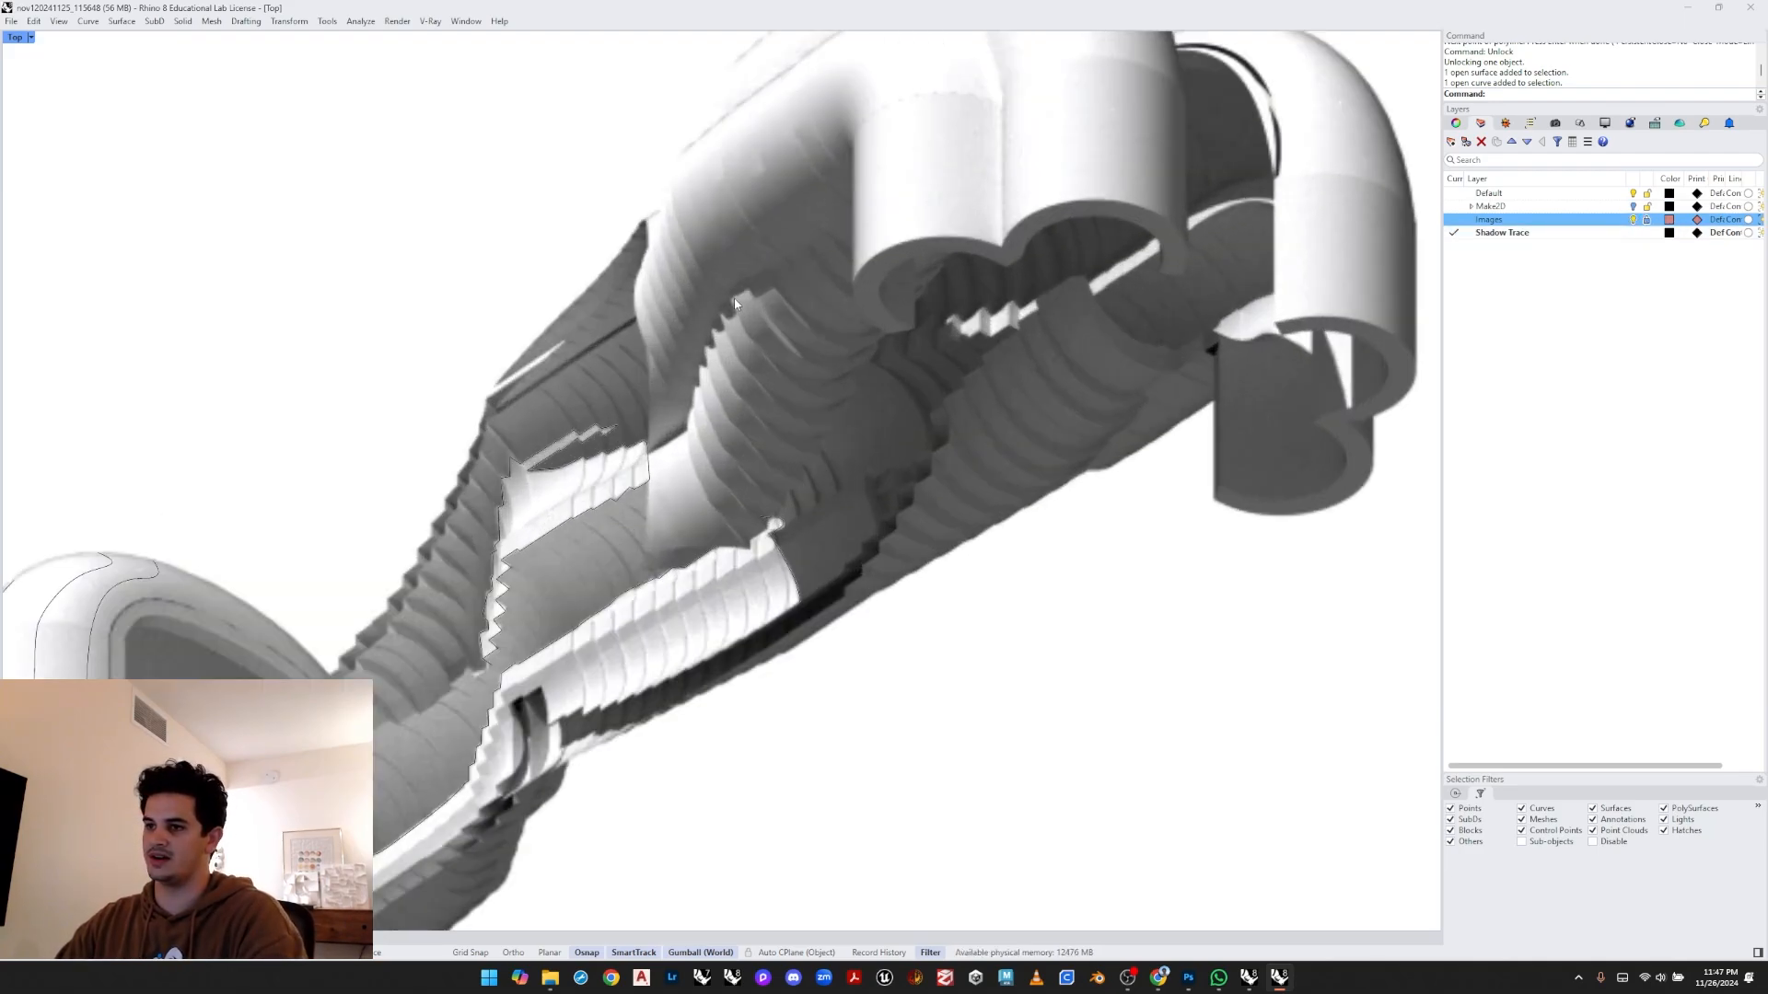
{"action": "scroll", "coordinate": [788, 304], "scroll_direction": "up", "scroll_amount": 2}
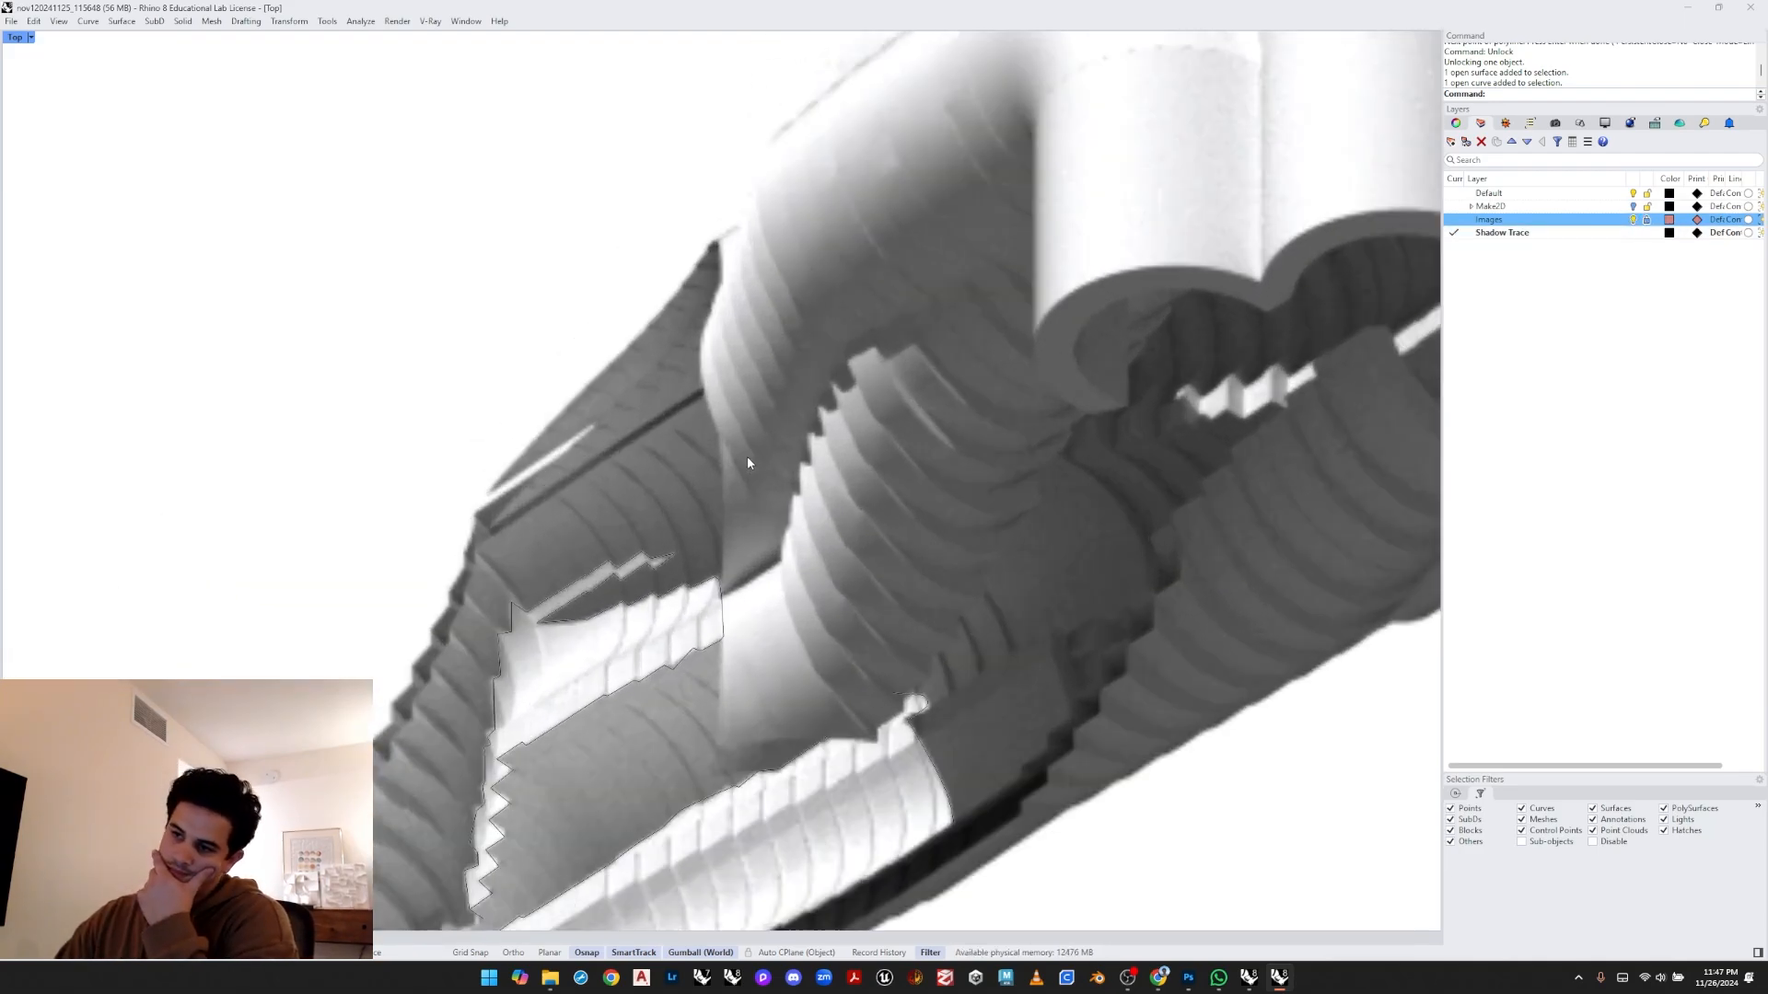
{"action": "scroll", "coordinate": [744, 472], "scroll_direction": "up", "scroll_amount": 1}
{"action": "scroll", "coordinate": [743, 469], "scroll_direction": "up", "scroll_amount": 1}
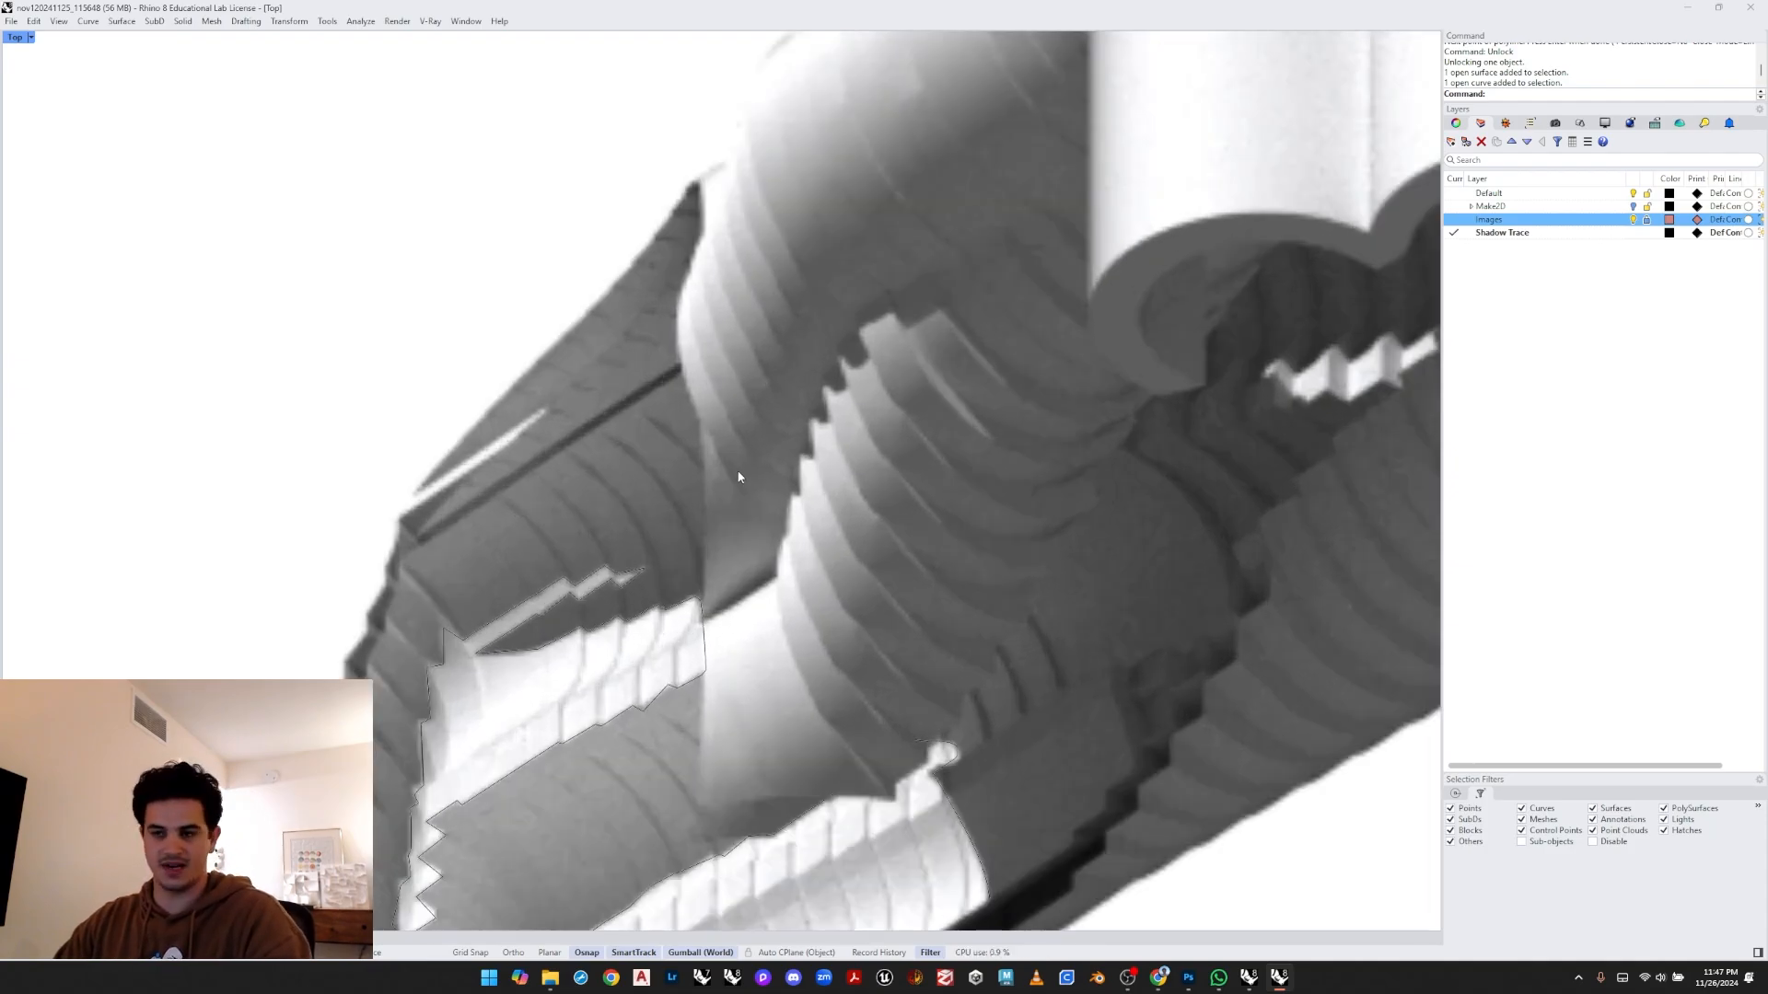
{"action": "middle_click", "coordinate": [743, 469]}
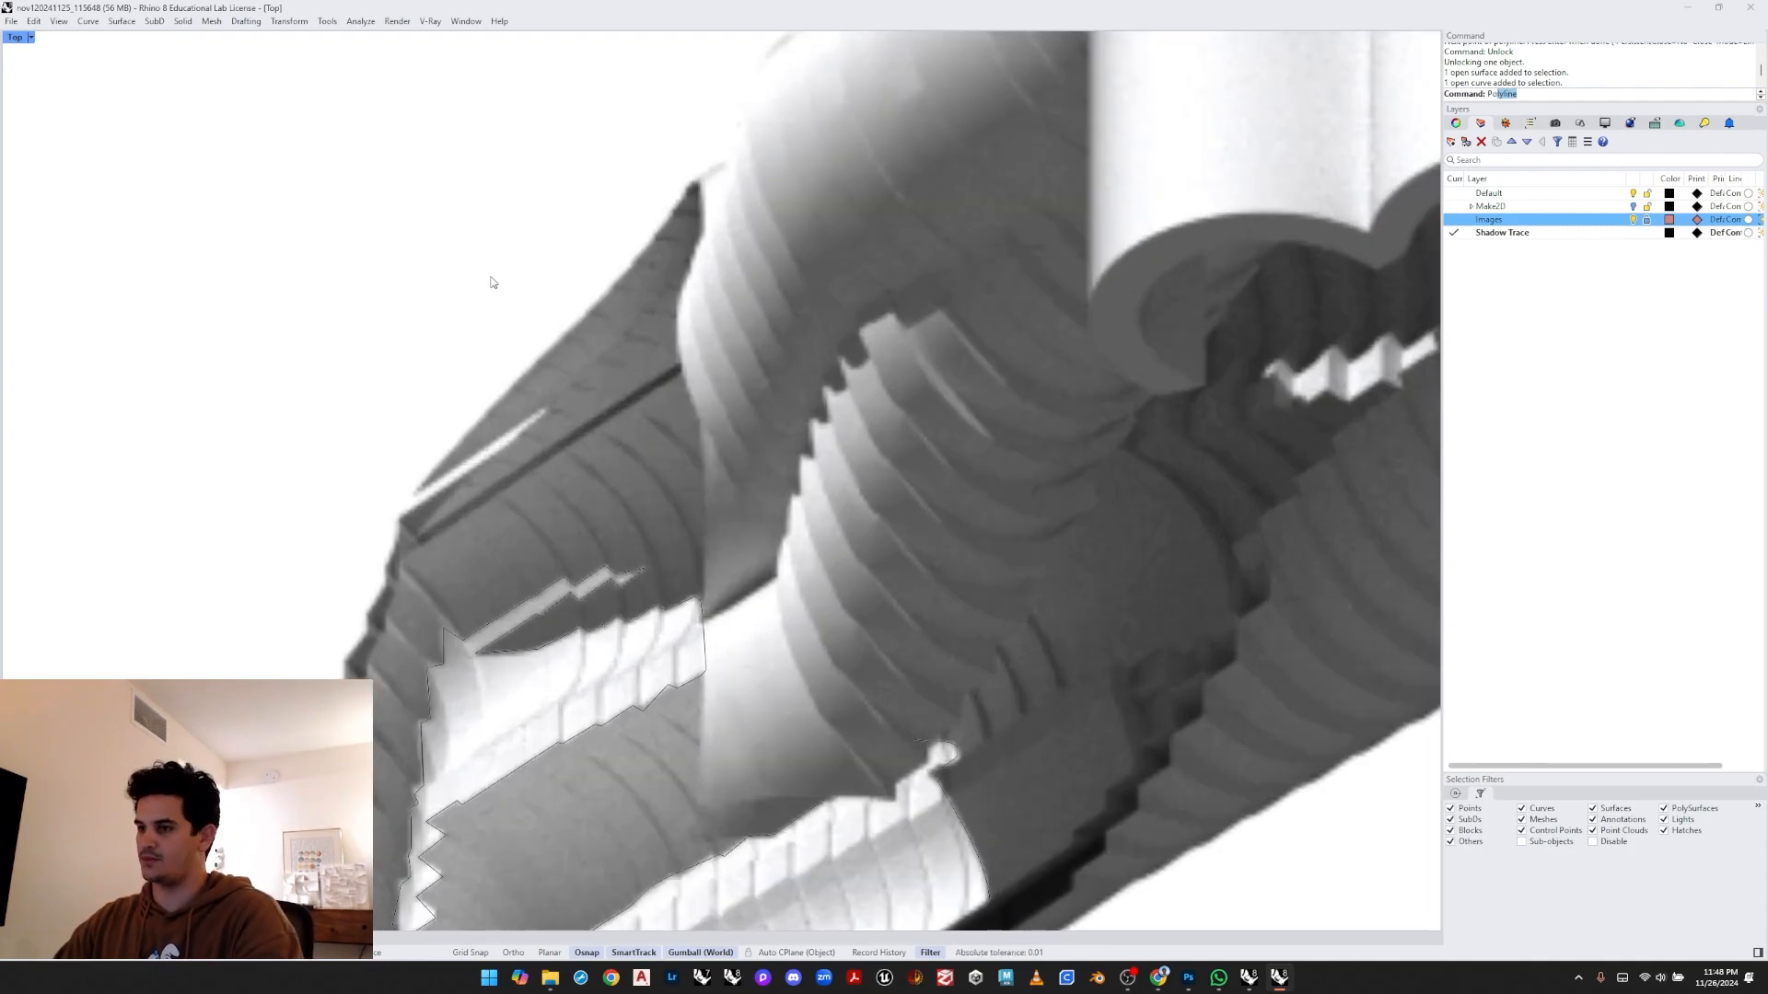
{"action": "key", "text": "Return"}
{"action": "scroll", "coordinate": [775, 408], "scroll_direction": "up", "scroll_amount": 1}
{"action": "scroll", "coordinate": [757, 456], "scroll_direction": "up", "scroll_amount": 2}
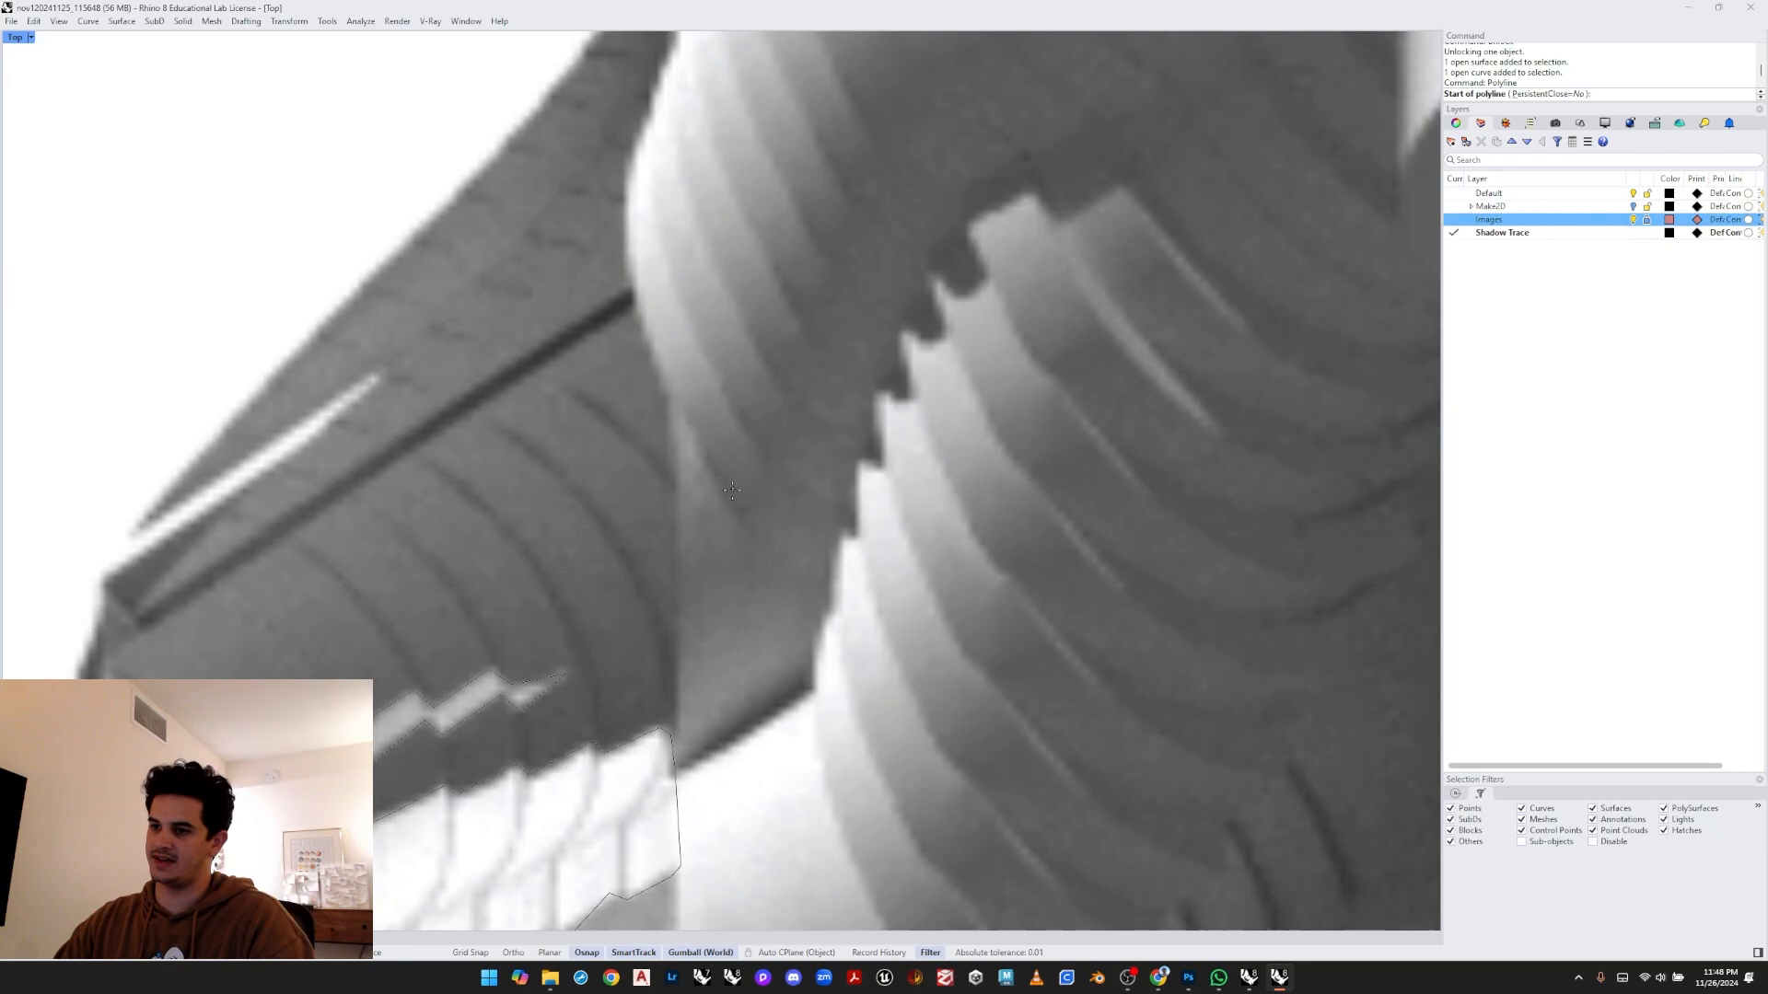
{"action": "left_click", "coordinate": [689, 540]}
{"action": "left_click", "coordinate": [733, 541]}
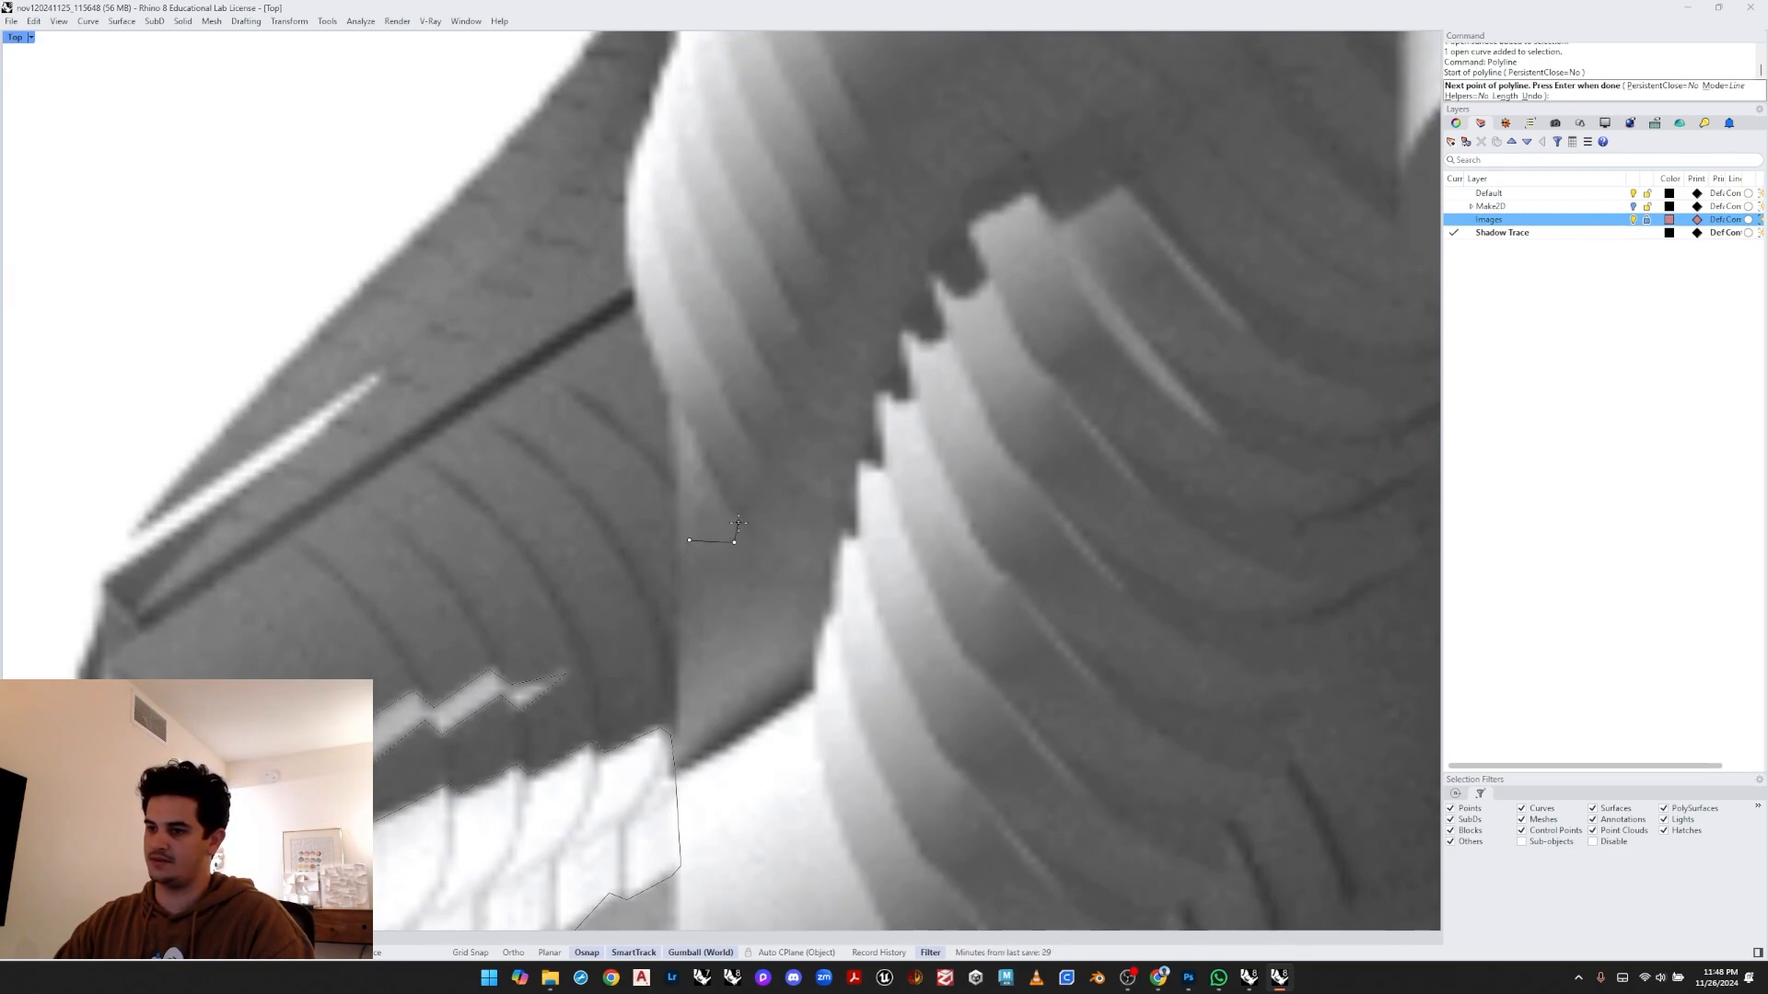
{"action": "left_click", "coordinate": [742, 526]}
{"action": "left_click", "coordinate": [725, 496]}
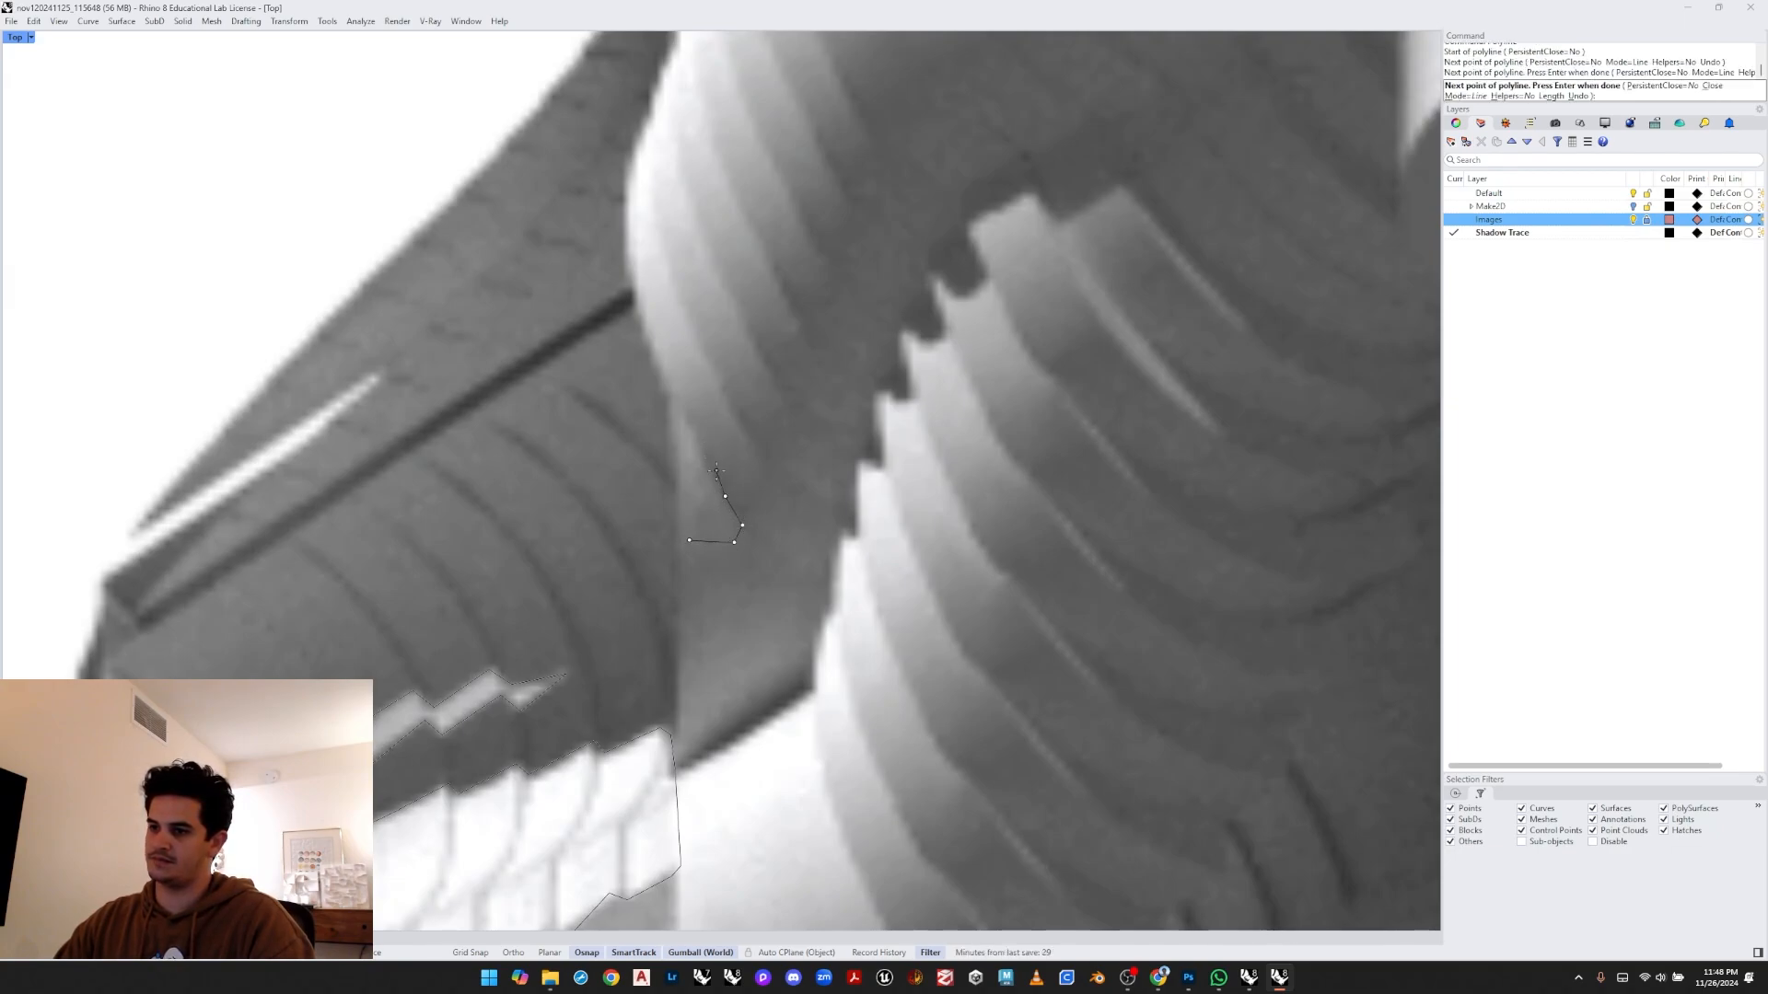
{"action": "left_click", "coordinate": [702, 439]}
{"action": "left_click", "coordinate": [735, 422]}
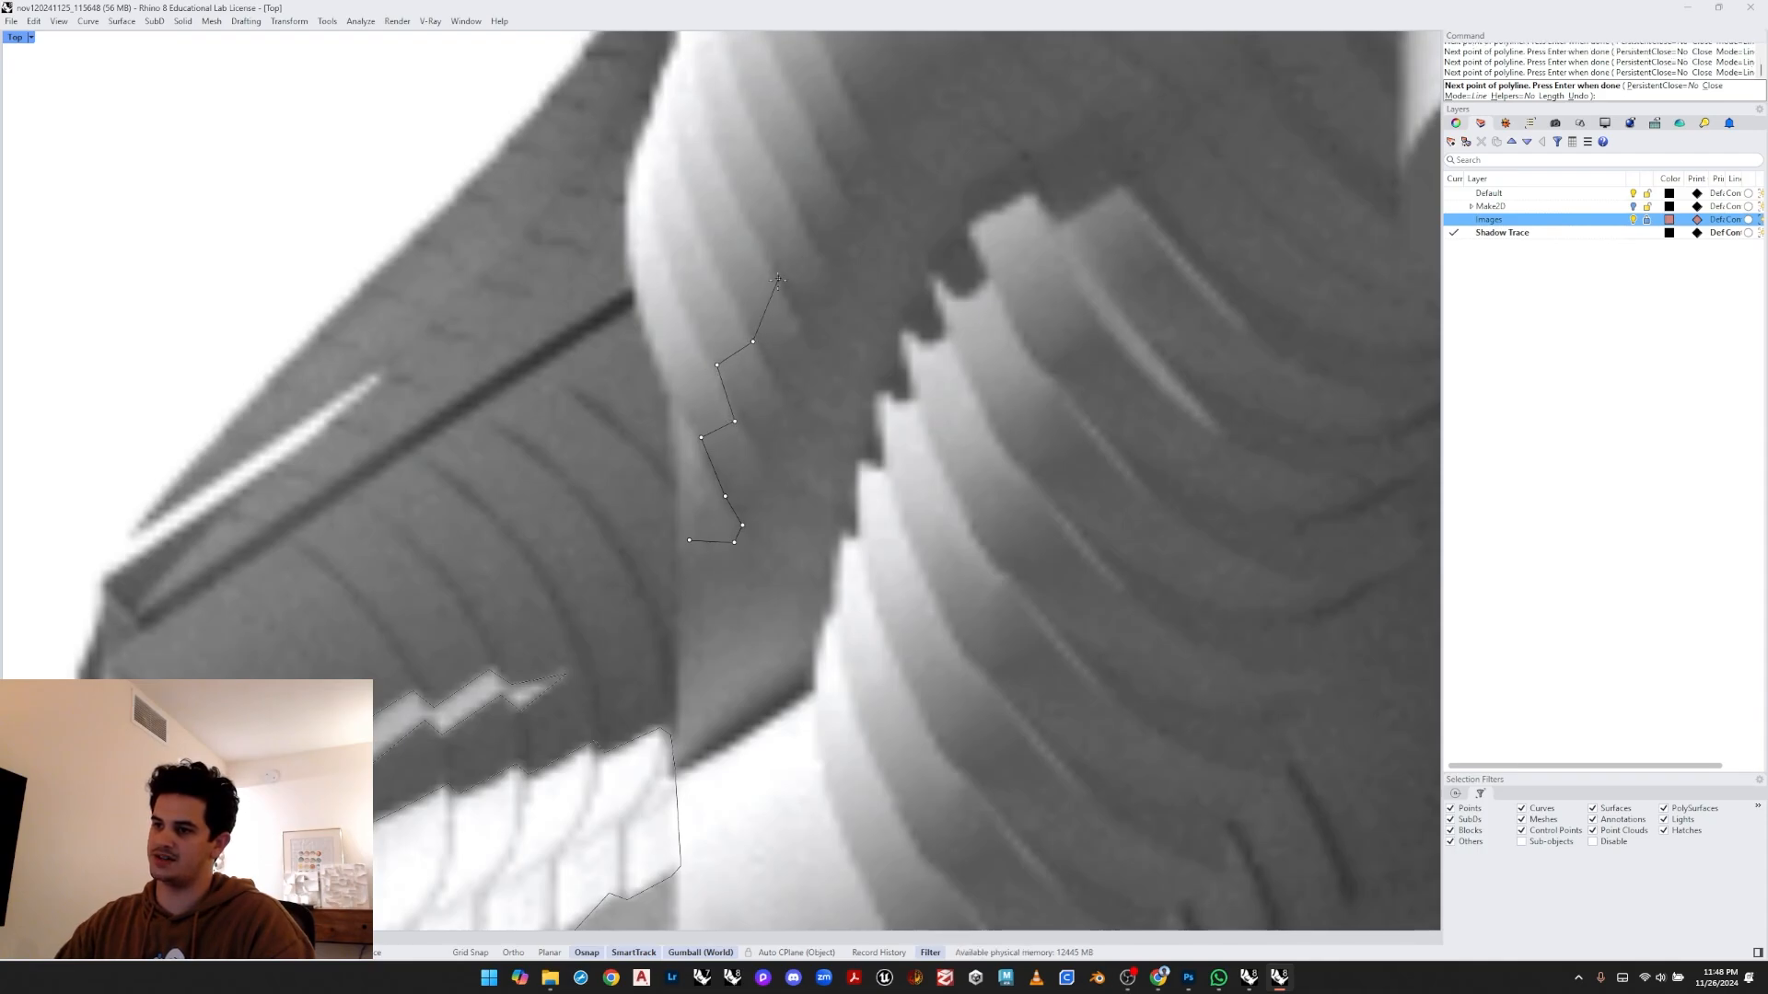
{"action": "right_click_drag", "start_coordinate": [778, 278], "coordinate": [749, 397]}
{"action": "left_click", "coordinate": [711, 421]}
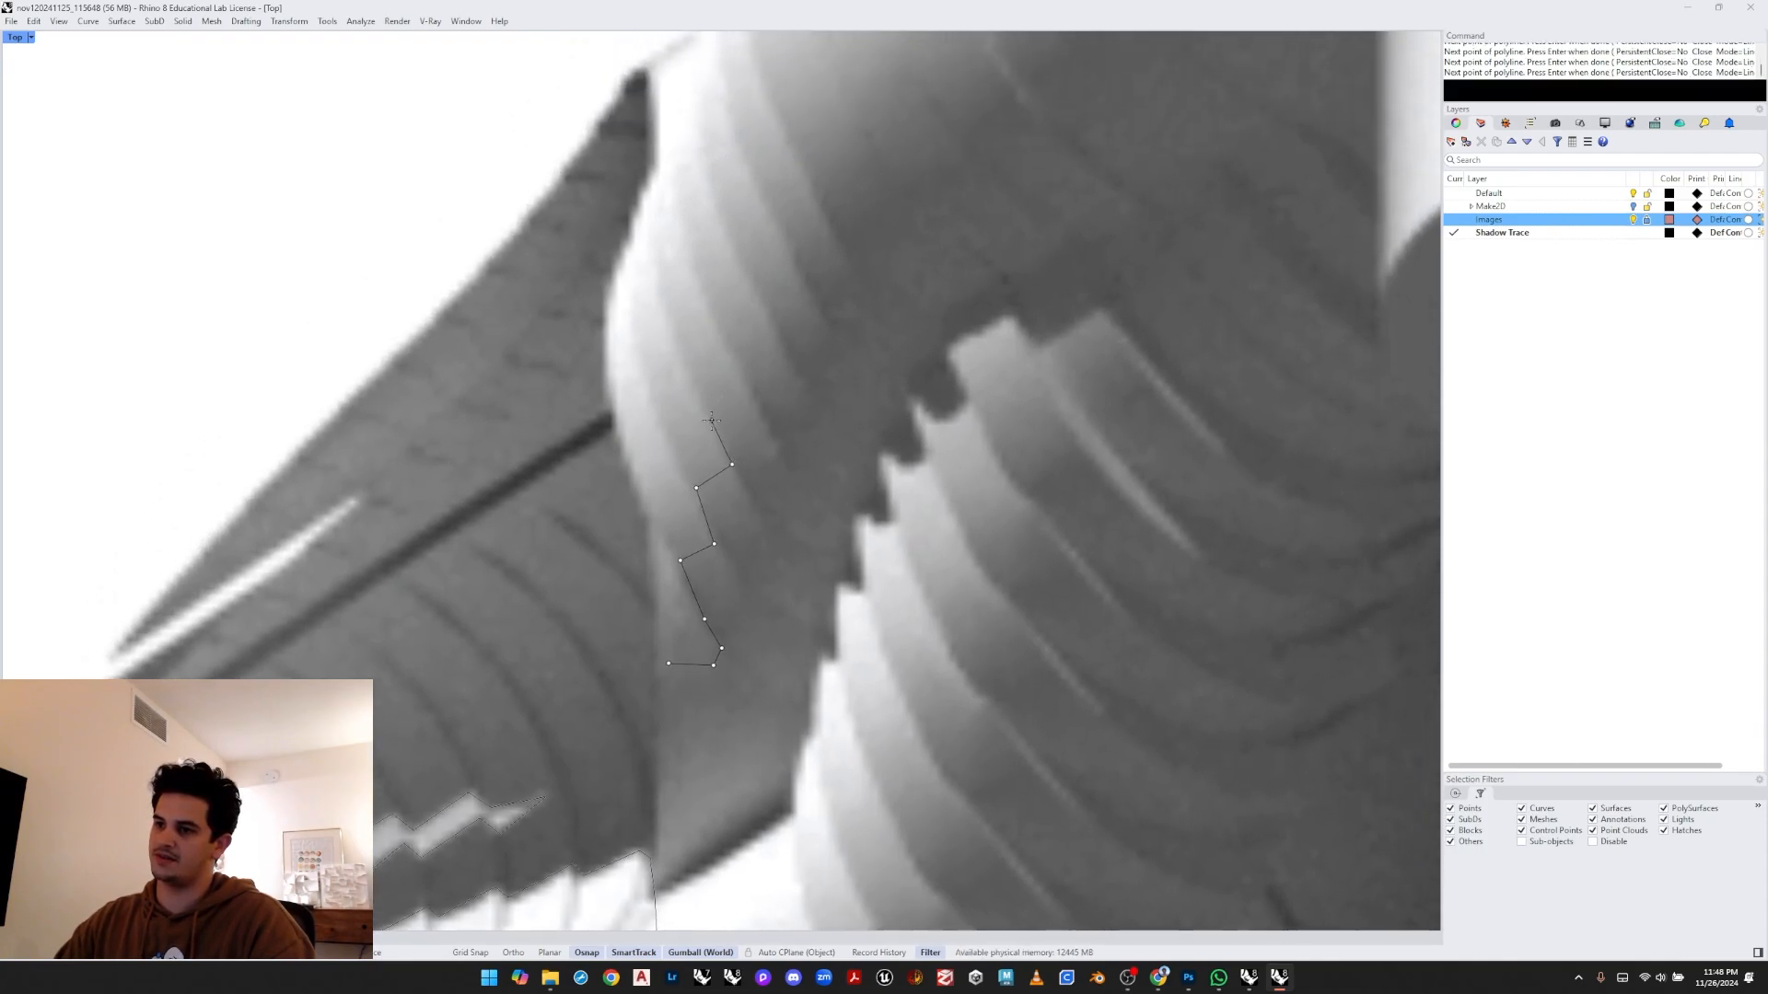
{"action": "left_click", "coordinate": [728, 336]}
{"action": "right_click_drag", "start_coordinate": [755, 315], "coordinate": [710, 388]}
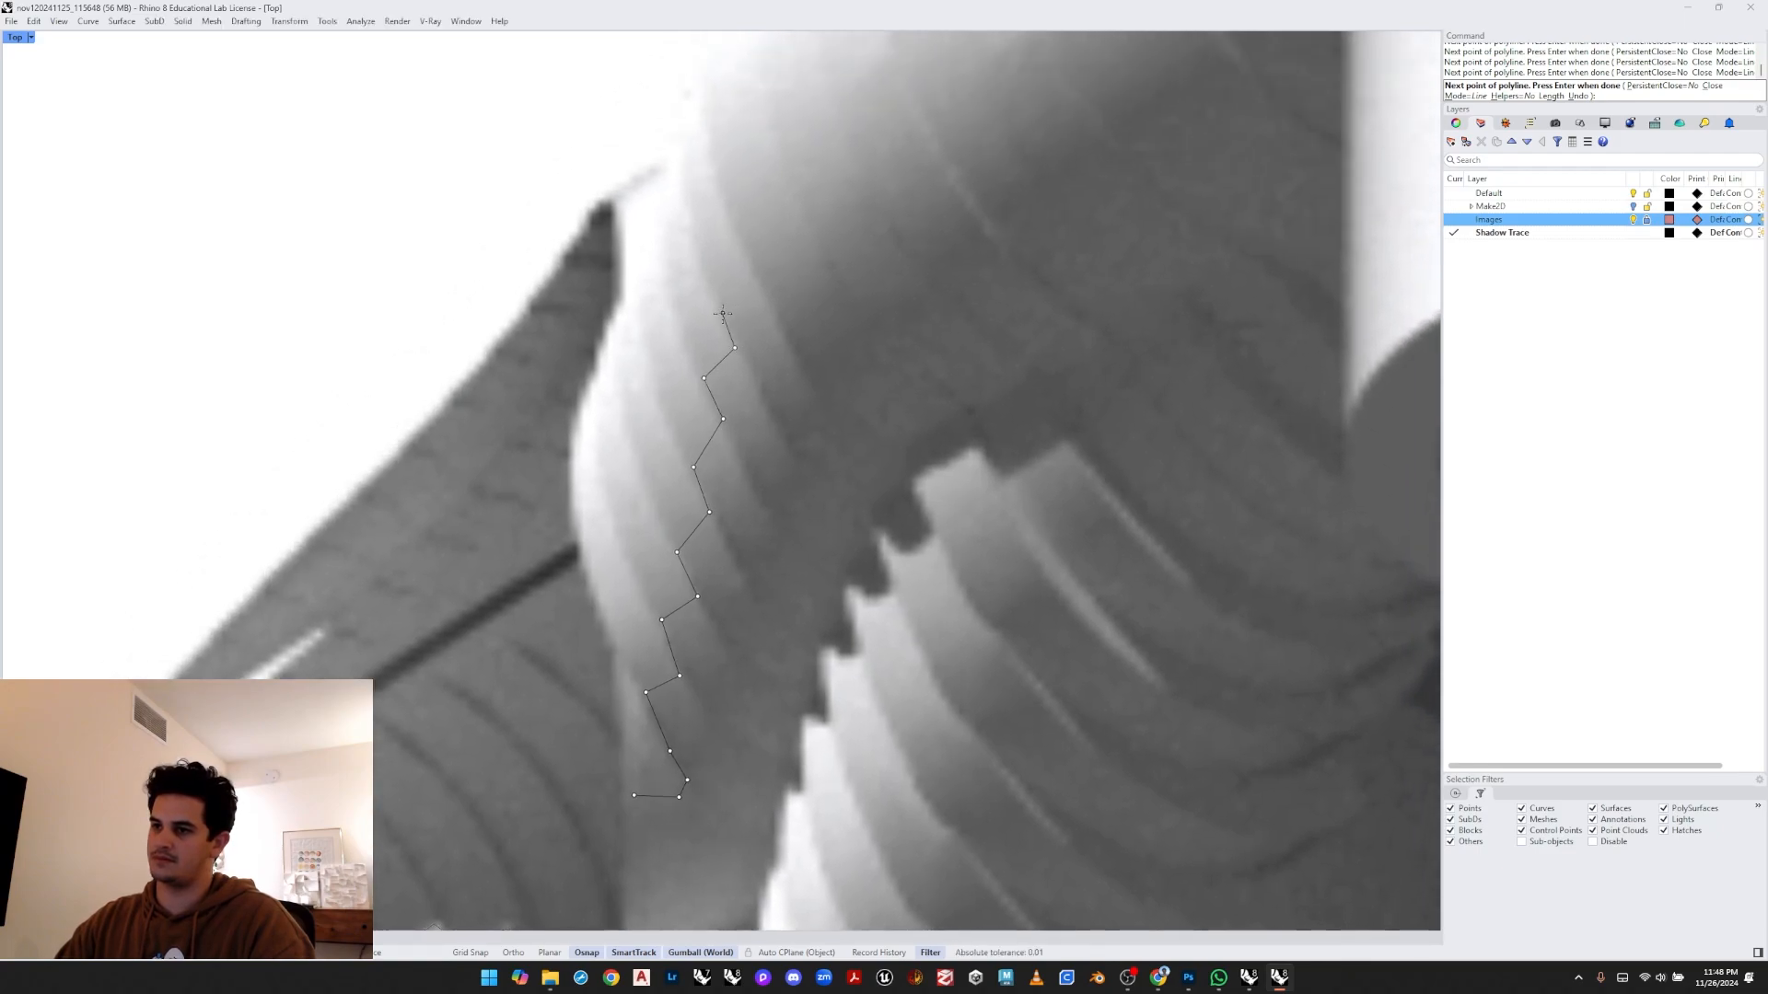
{"action": "left_click", "coordinate": [755, 274]}
{"action": "right_click_drag", "start_coordinate": [767, 267], "coordinate": [793, 387]}
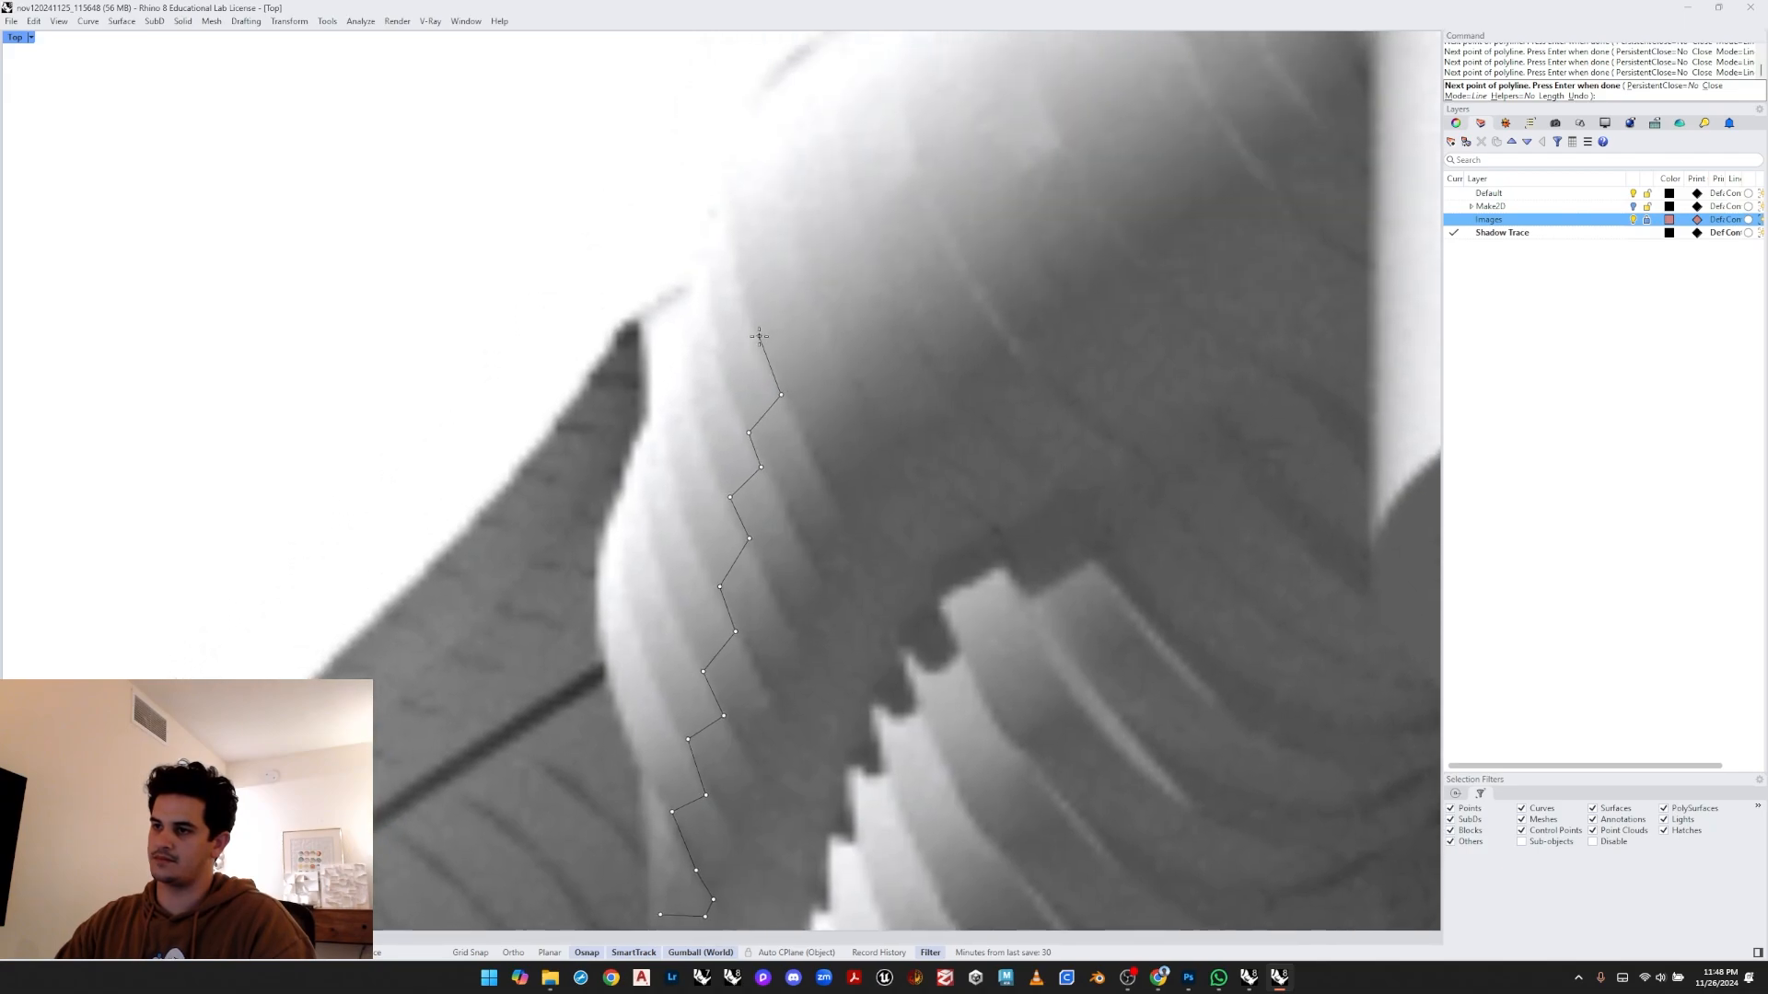
{"action": "left_click", "coordinate": [812, 274]}
{"action": "right_click_drag", "start_coordinate": [812, 274], "coordinate": [776, 382]}
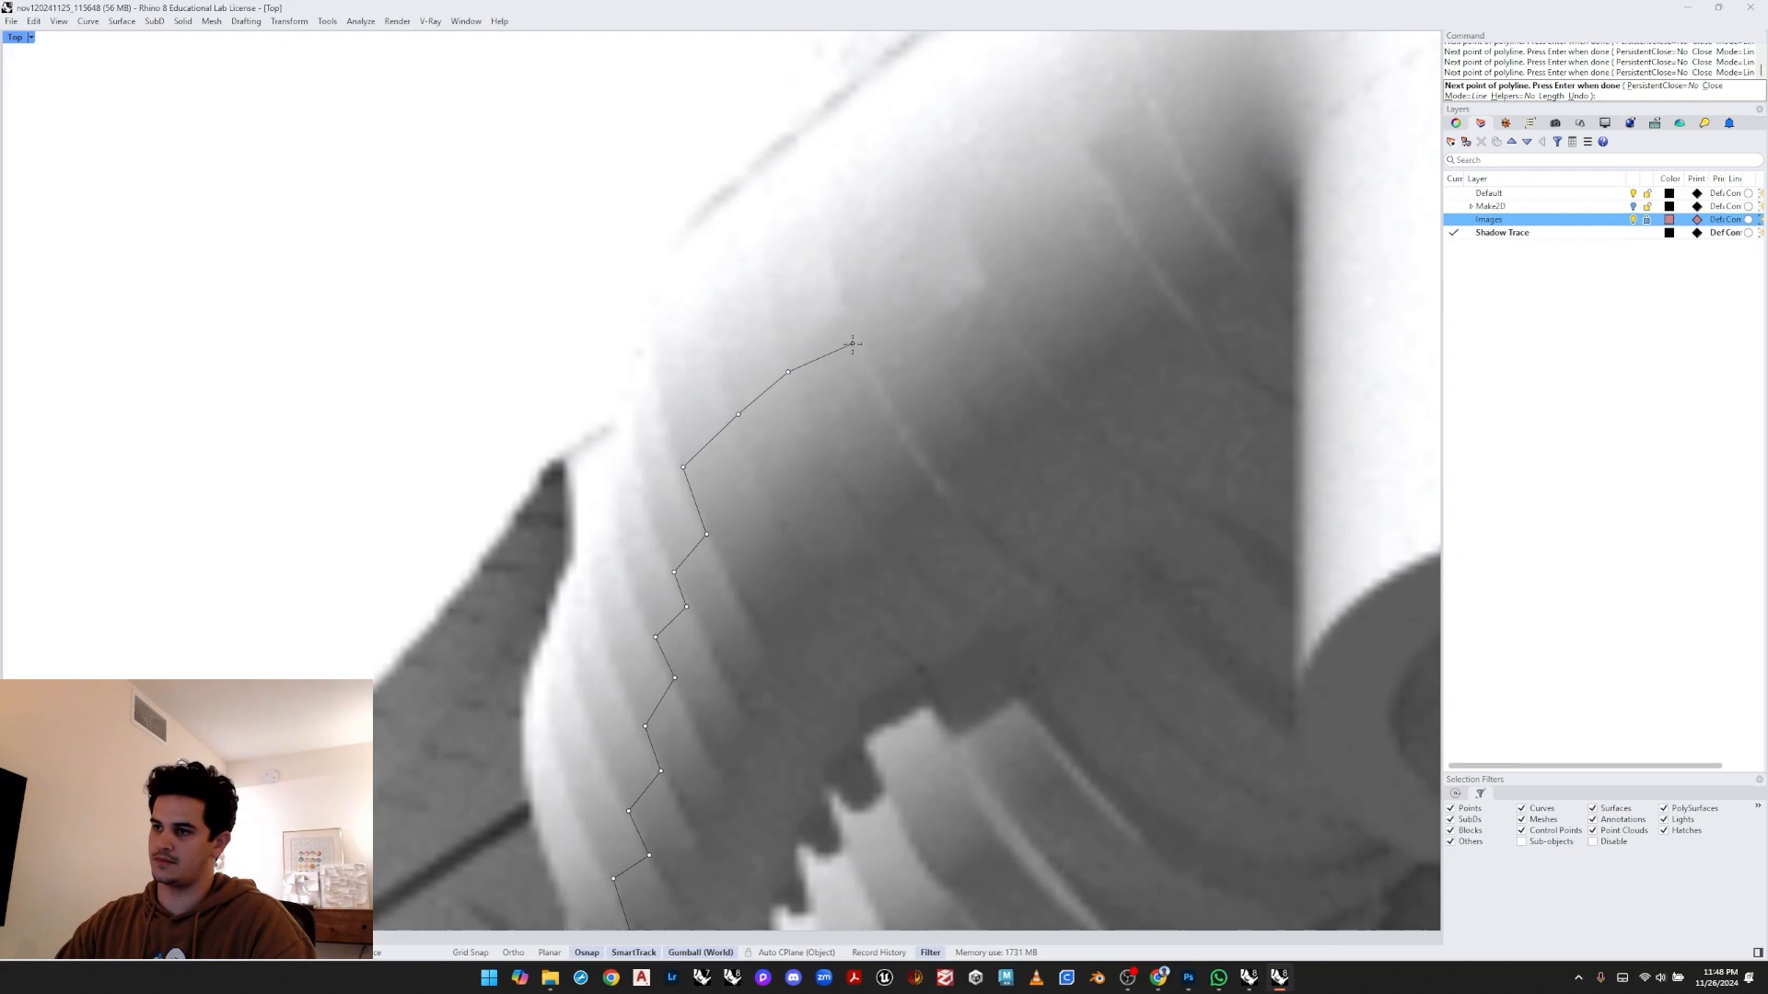
{"action": "left_click", "coordinate": [926, 328]}
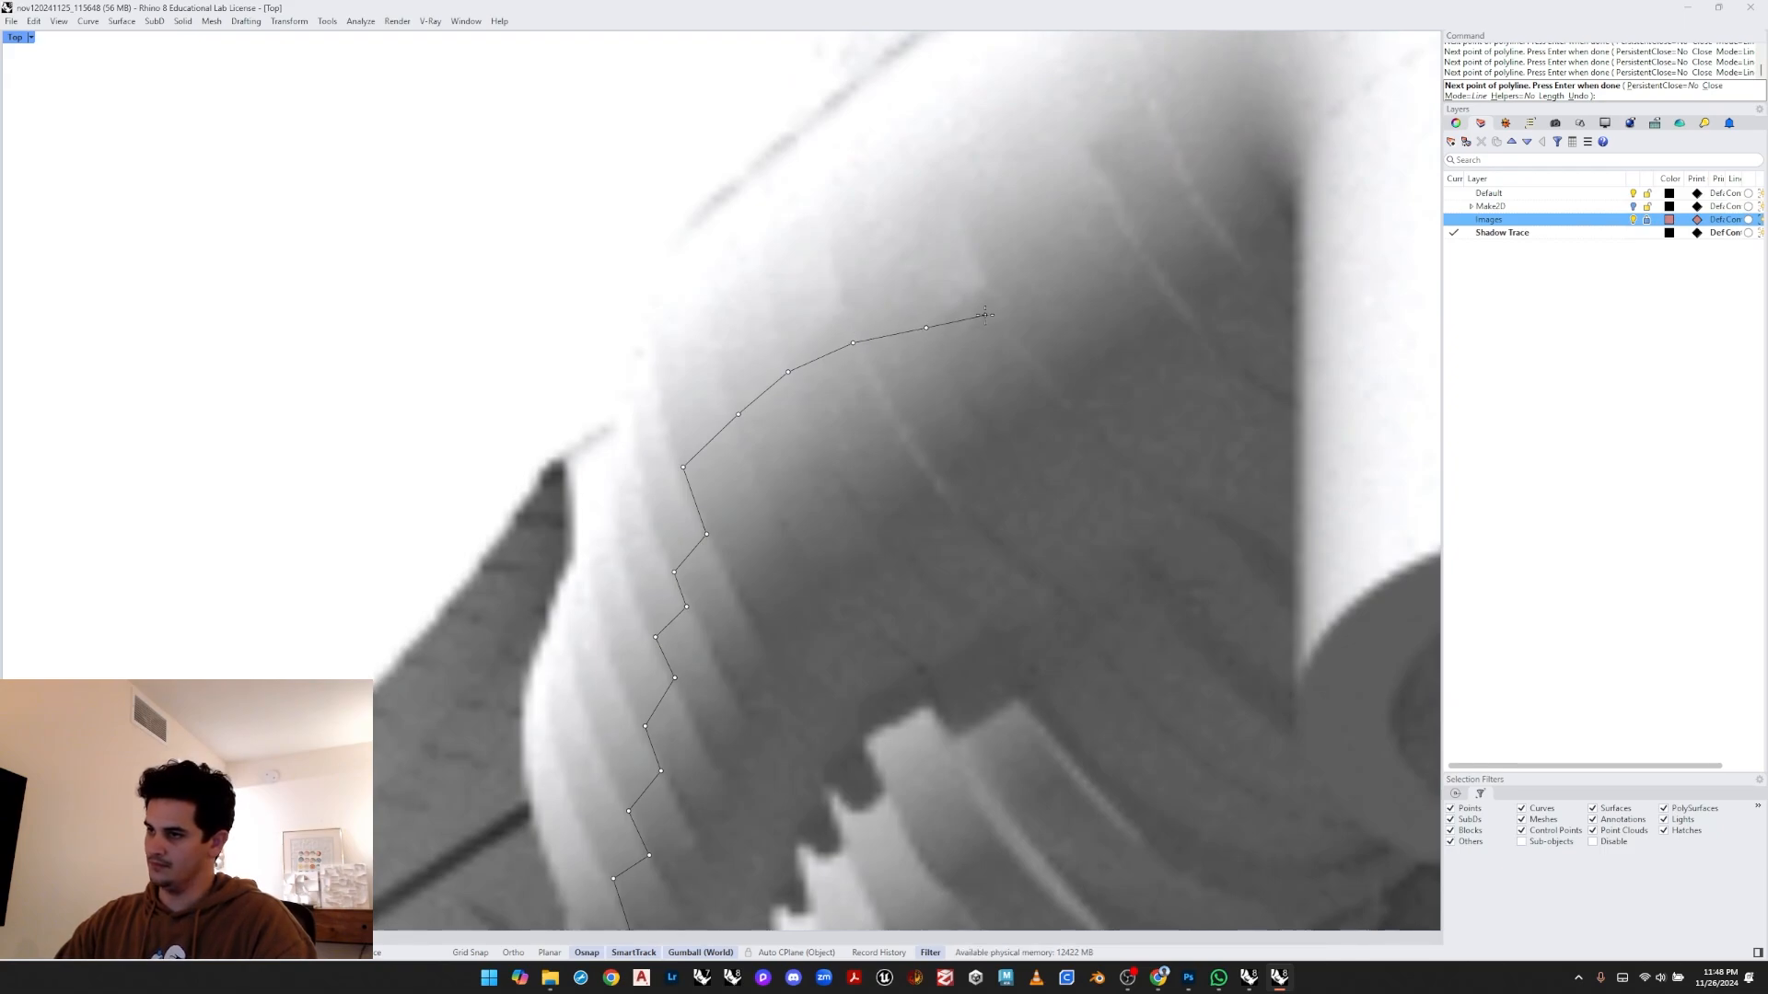
{"action": "left_click", "coordinate": [985, 300]}
{"action": "right_click_drag", "start_coordinate": [985, 300], "coordinate": [911, 373]}
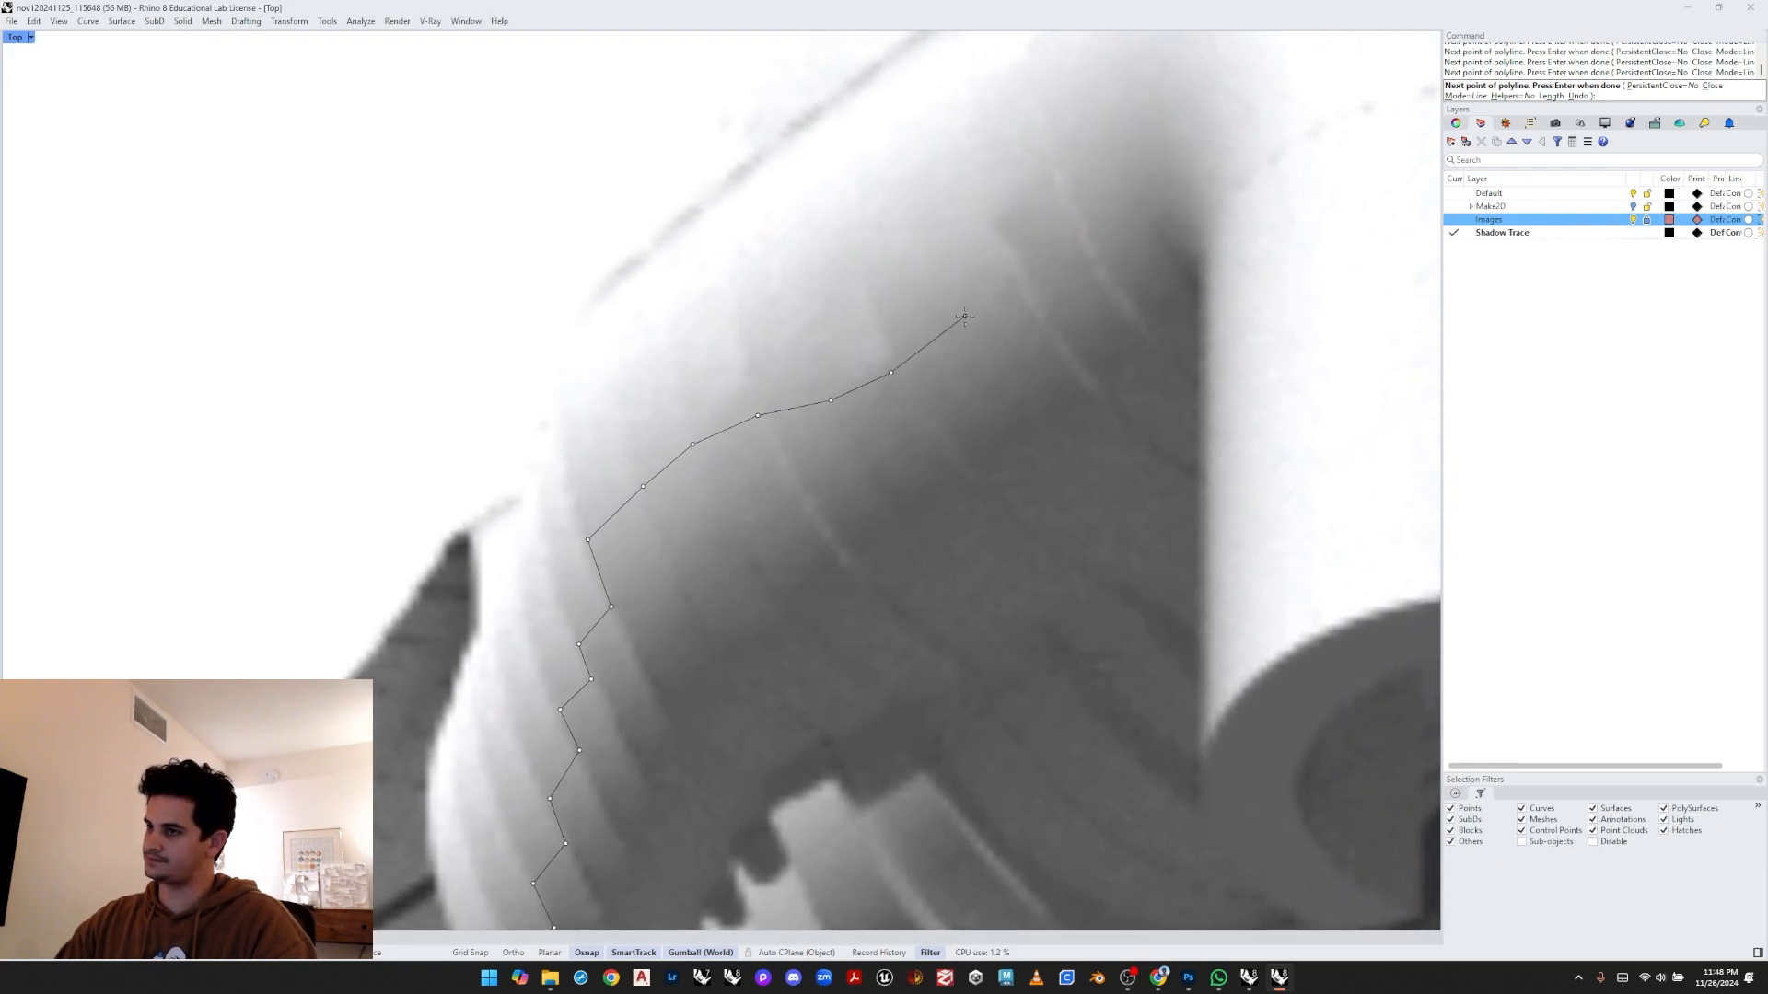
{"action": "left_click", "coordinate": [964, 316]}
{"action": "right_click_drag", "start_coordinate": [964, 316], "coordinate": [876, 387]}
{"action": "left_click", "coordinate": [965, 327]}
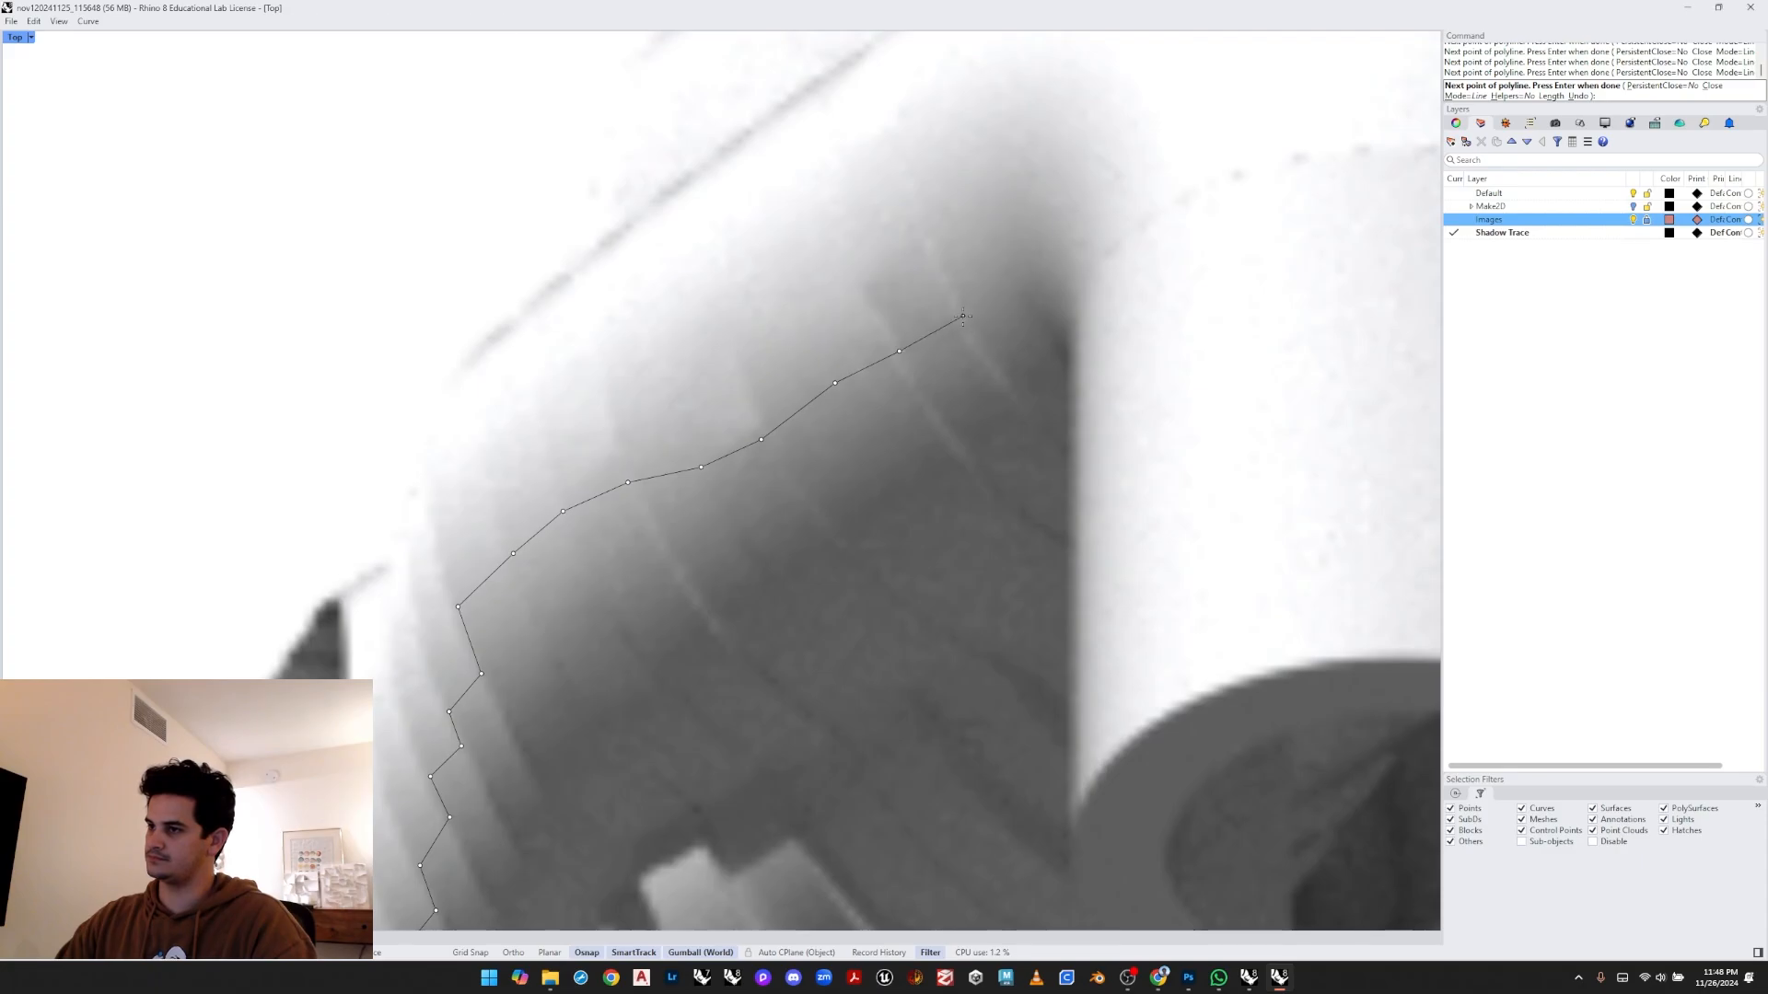
{"action": "scroll", "coordinate": [995, 302], "scroll_direction": "down", "scroll_amount": 4}
{"action": "right_click_drag", "start_coordinate": [995, 302], "coordinate": [881, 486]}
{"action": "scroll", "coordinate": [873, 422], "scroll_direction": "up", "scroll_amount": 3}
{"action": "scroll", "coordinate": [876, 400], "scroll_direction": "up", "scroll_amount": 2}
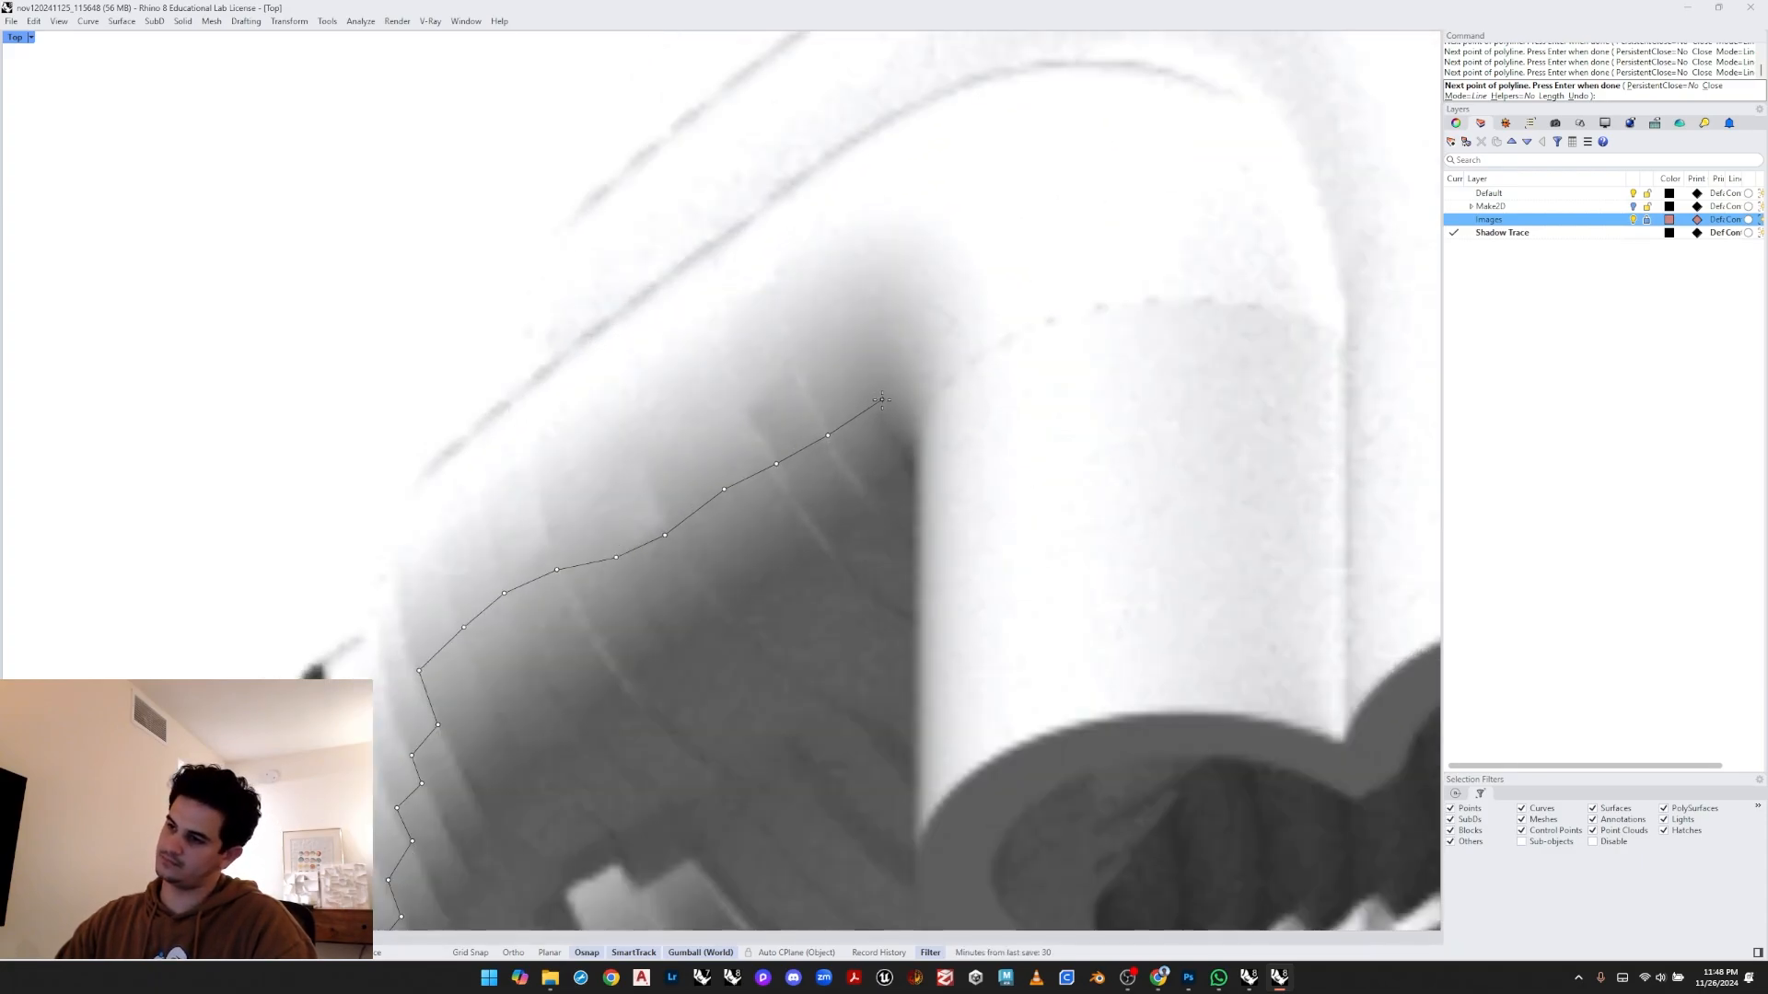
{"action": "left_click", "coordinate": [919, 467]}
{"action": "key", "text": "Return"}
- Draw a second polyline from the same start point tracing the inner notched teeth and the diagonal edge to the band's tip
{"action": "scroll", "coordinate": [918, 468], "scroll_direction": "down", "scroll_amount": 8}
{"action": "right_click_drag", "start_coordinate": [919, 468], "coordinate": [878, 304]}
{"action": "right_click_drag", "start_coordinate": [755, 409], "coordinate": [792, 457]}
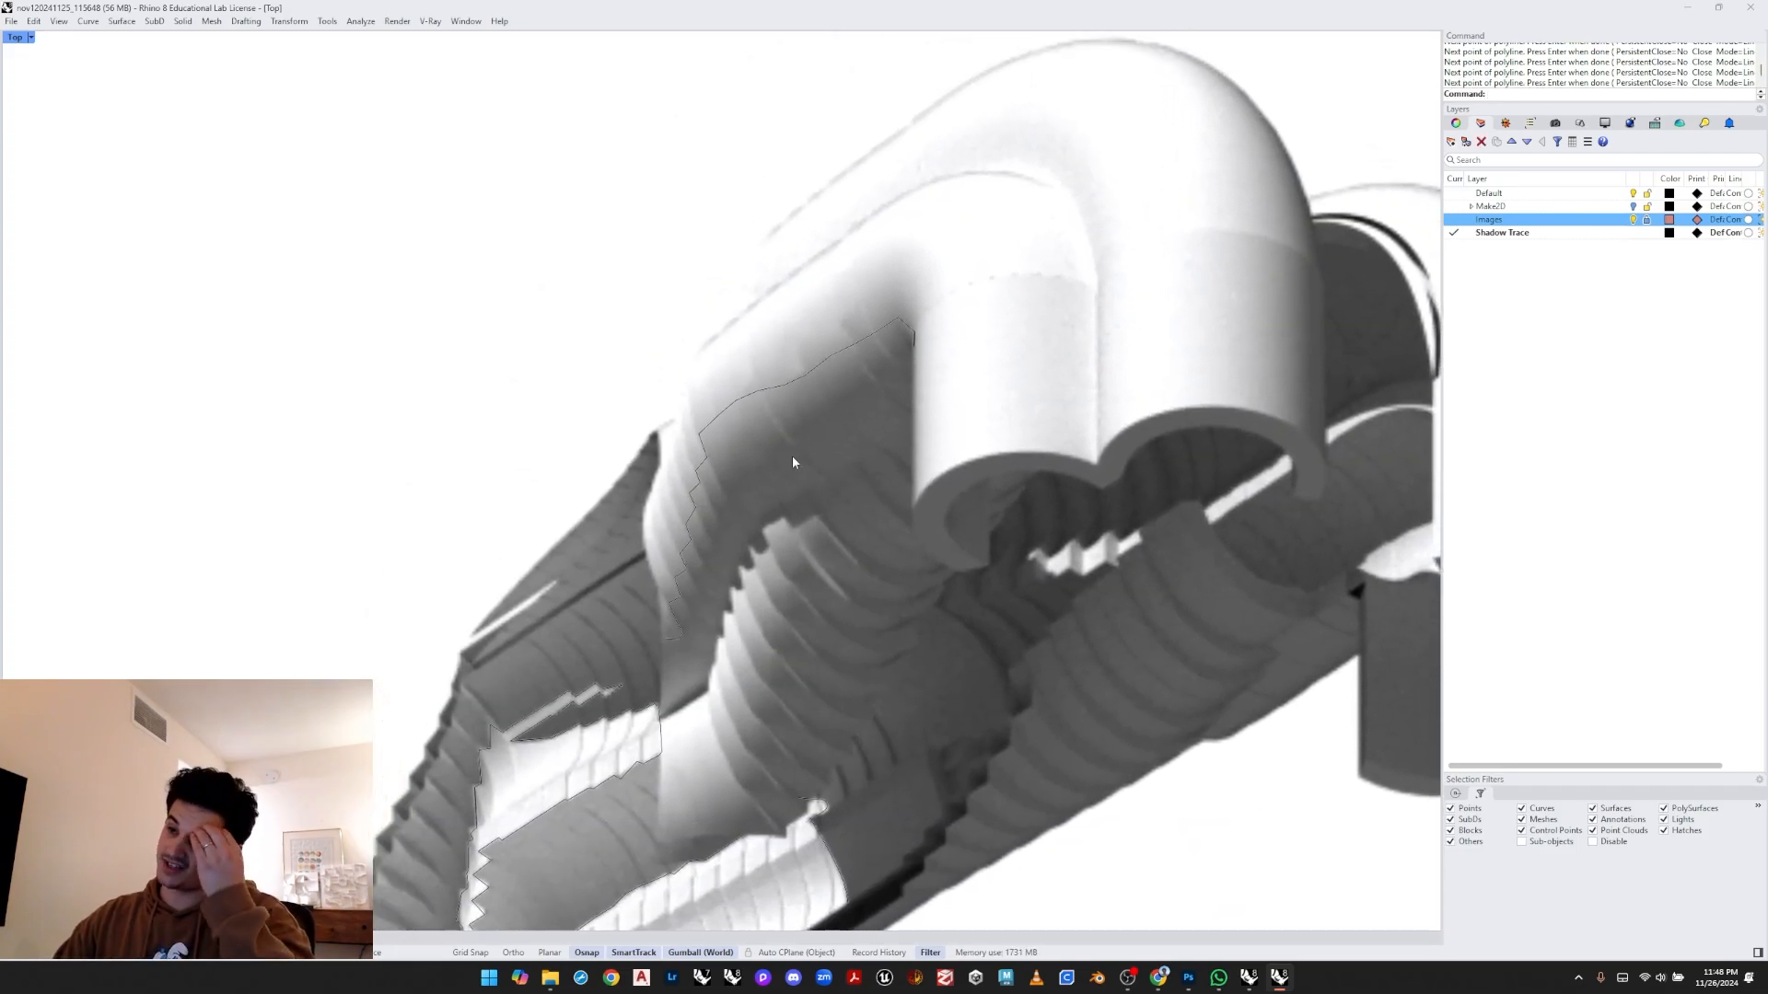
{"action": "scroll", "coordinate": [721, 574], "scroll_direction": "up", "scroll_amount": 6}
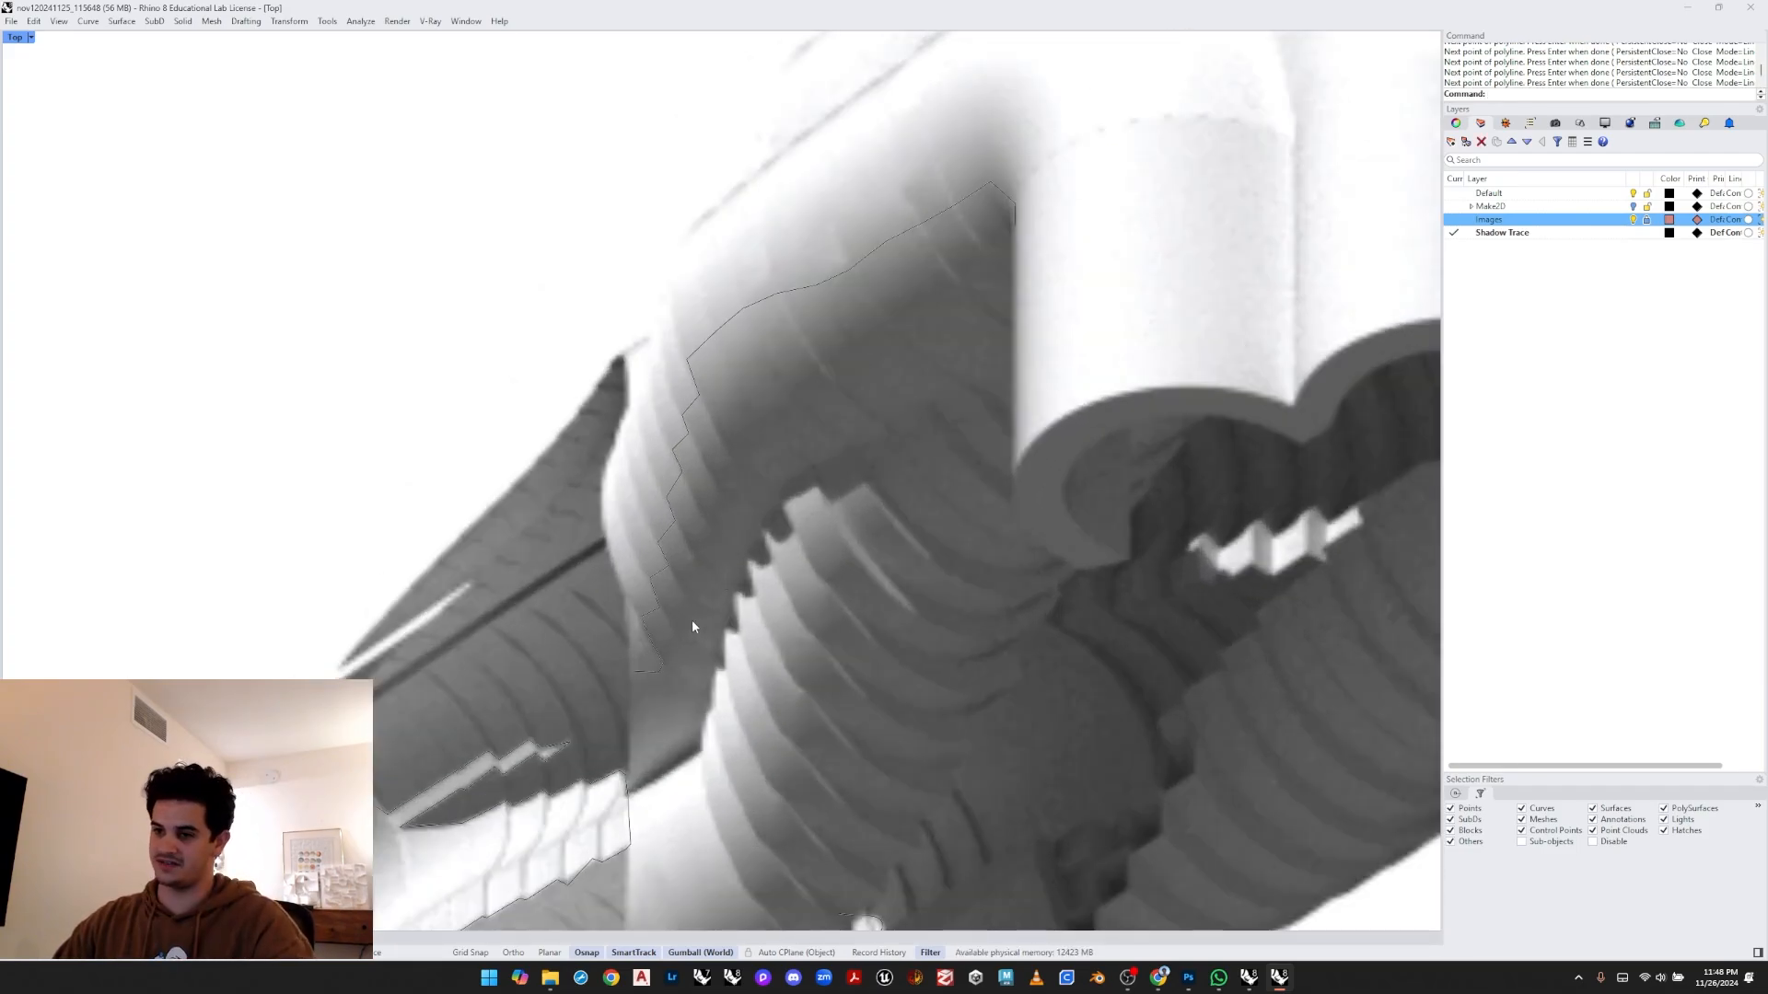
{"action": "scroll", "coordinate": [683, 592], "scroll_direction": "up", "scroll_amount": 2}
{"action": "right_click_drag", "start_coordinate": [683, 623], "coordinate": [676, 638]}
{"action": "key", "text": "Return"}
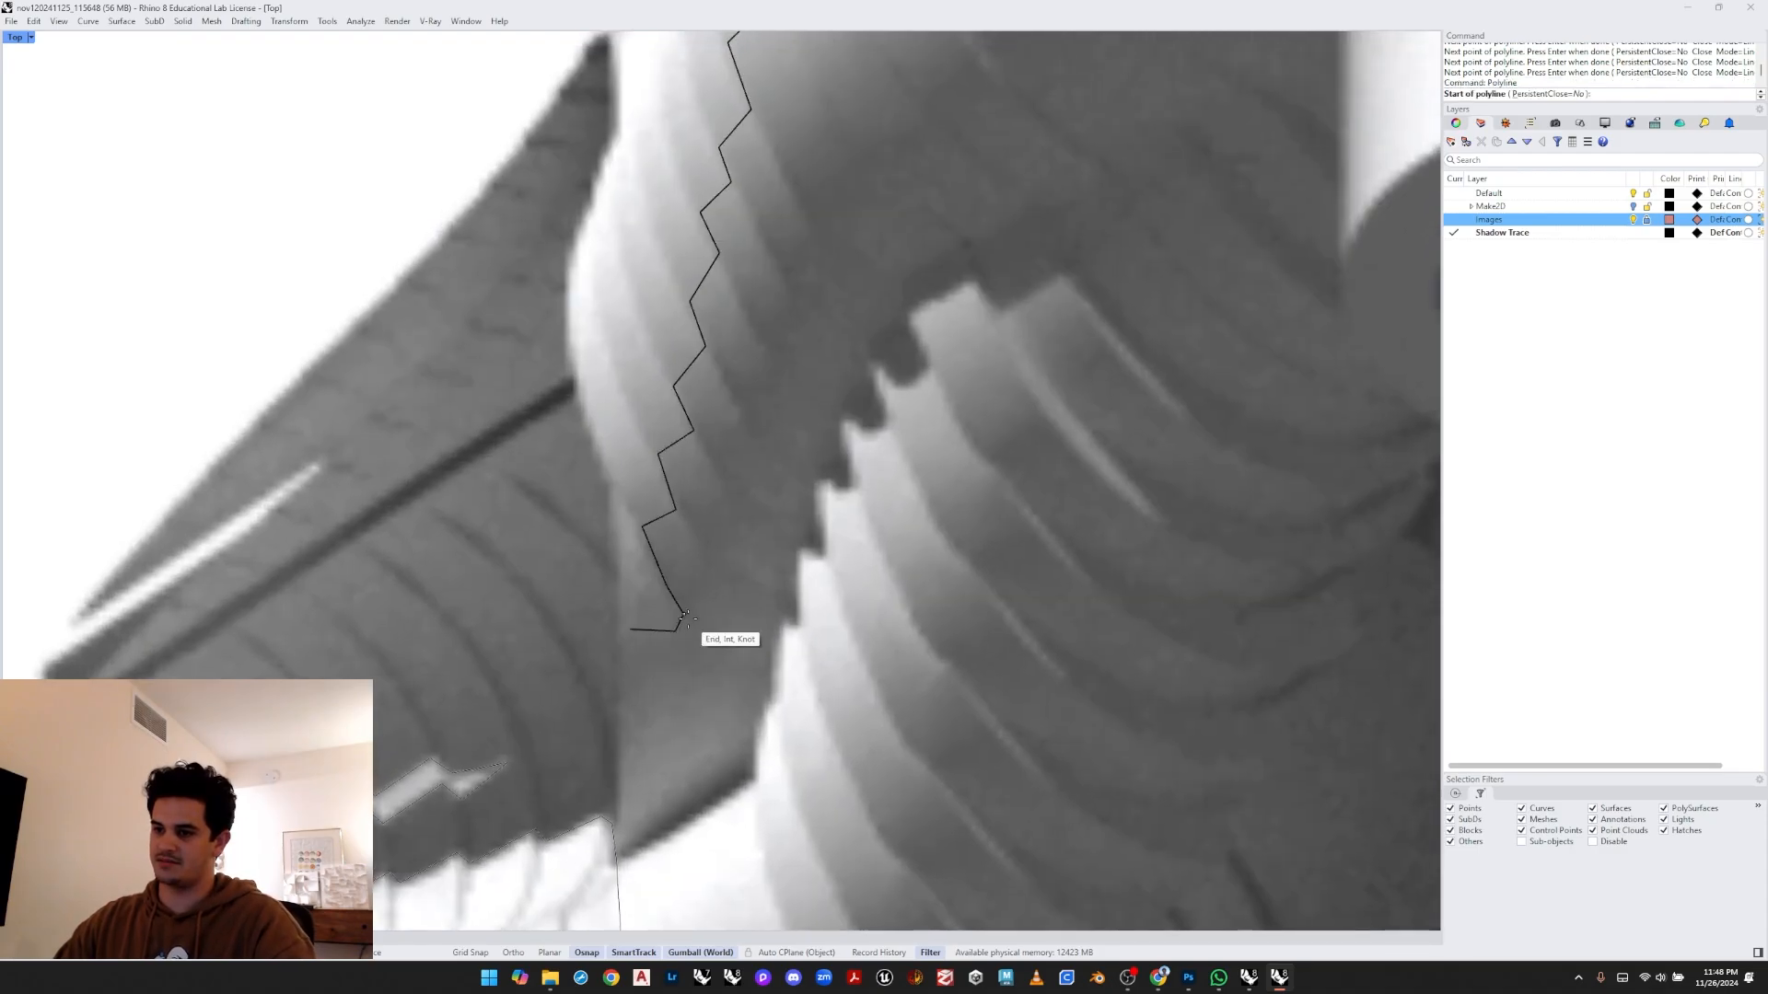
{"action": "left_click", "coordinate": [683, 613]}
{"action": "left_click", "coordinate": [711, 555]}
{"action": "left_click", "coordinate": [683, 507]}
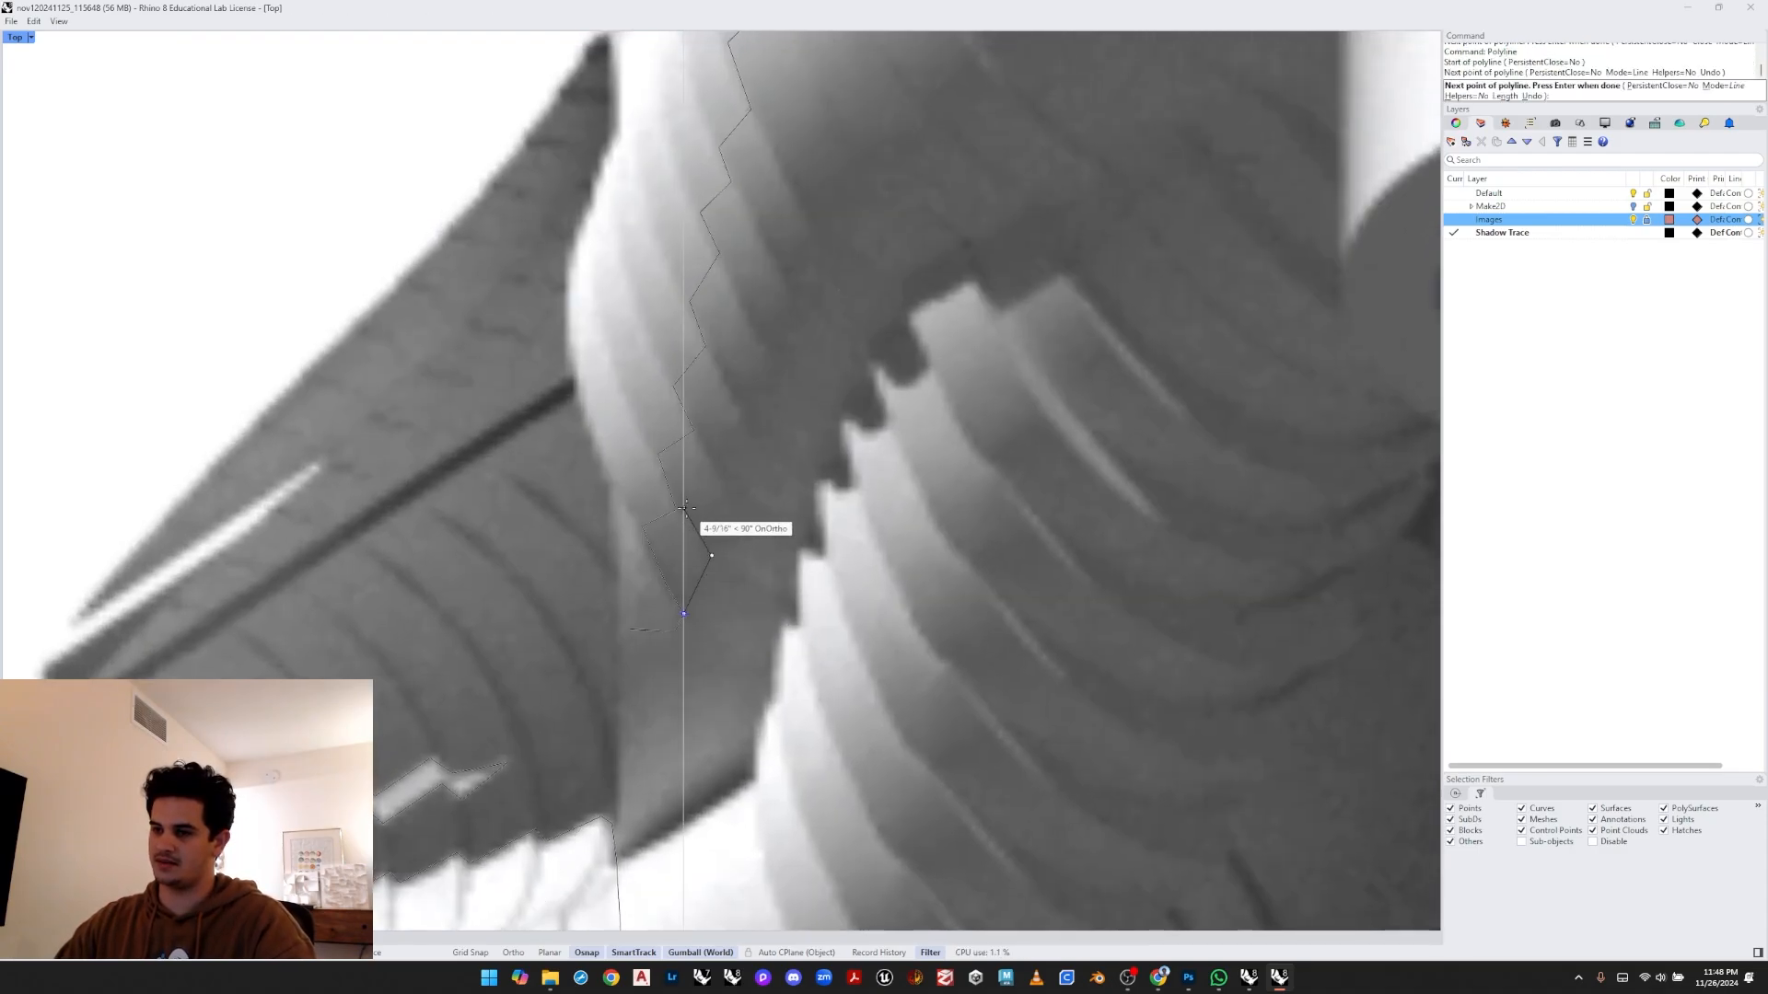
{"action": "left_click", "coordinate": [730, 515]}
{"action": "left_click", "coordinate": [734, 506]}
{"action": "left_click", "coordinate": [694, 430]}
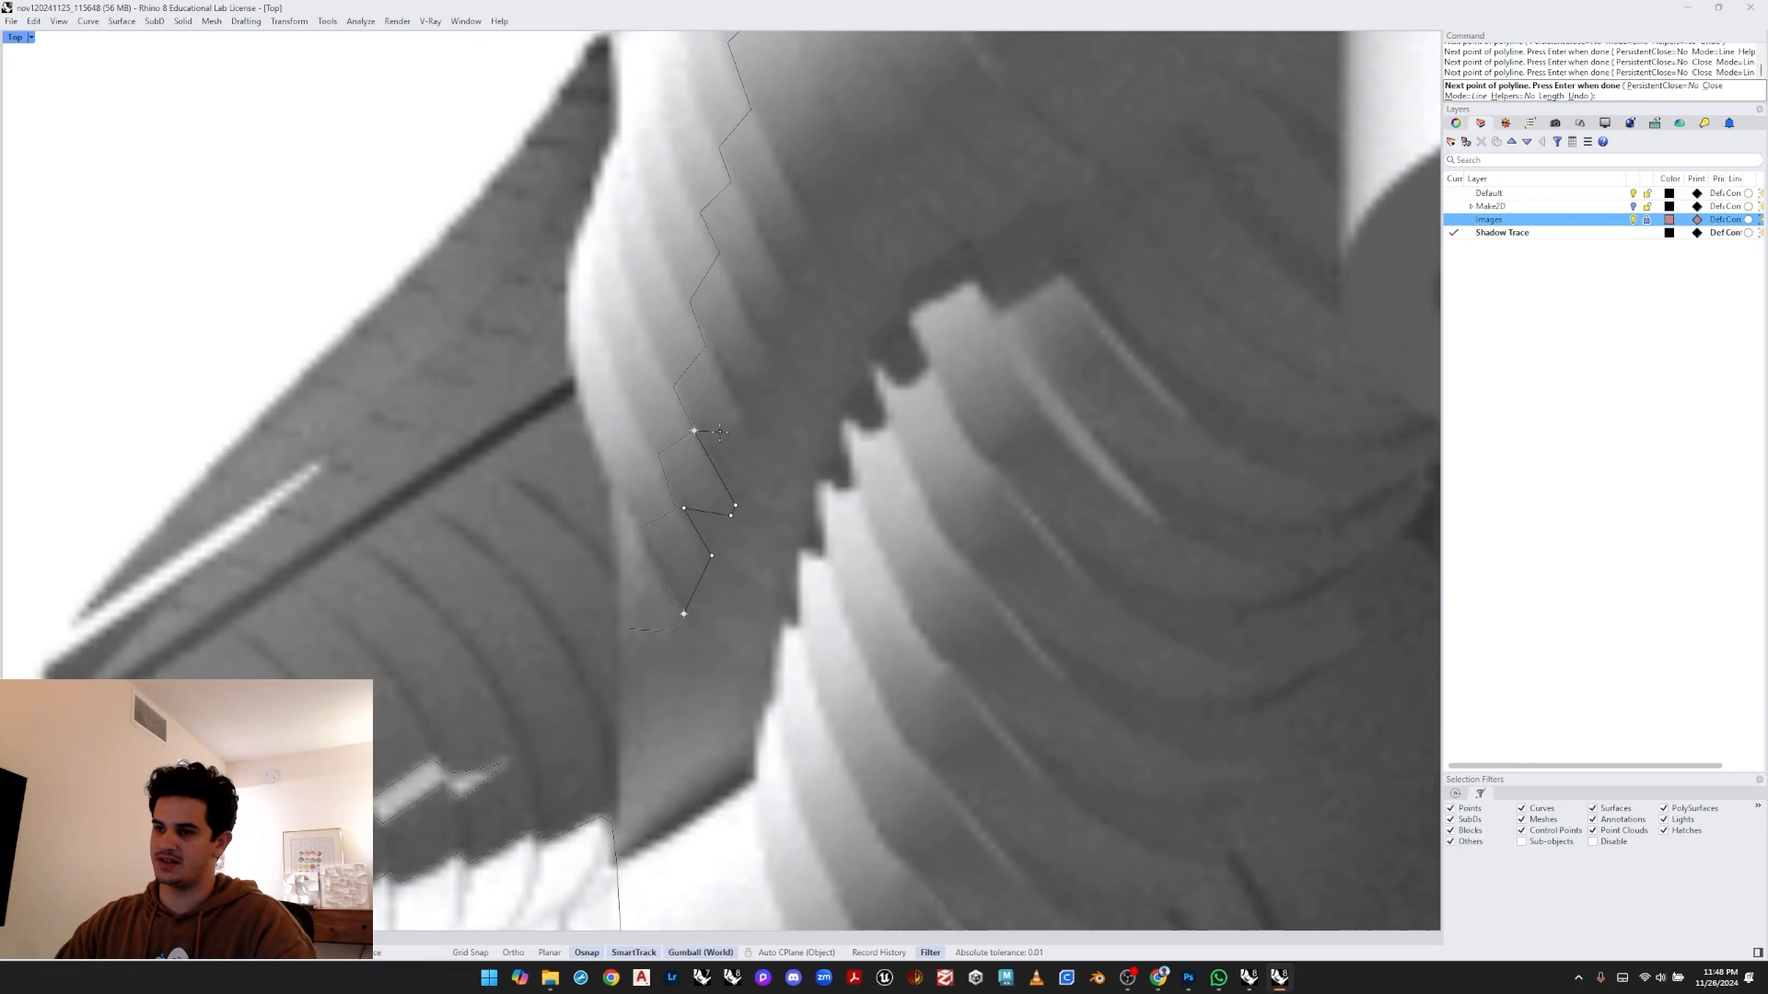
{"action": "left_click", "coordinate": [718, 355]}
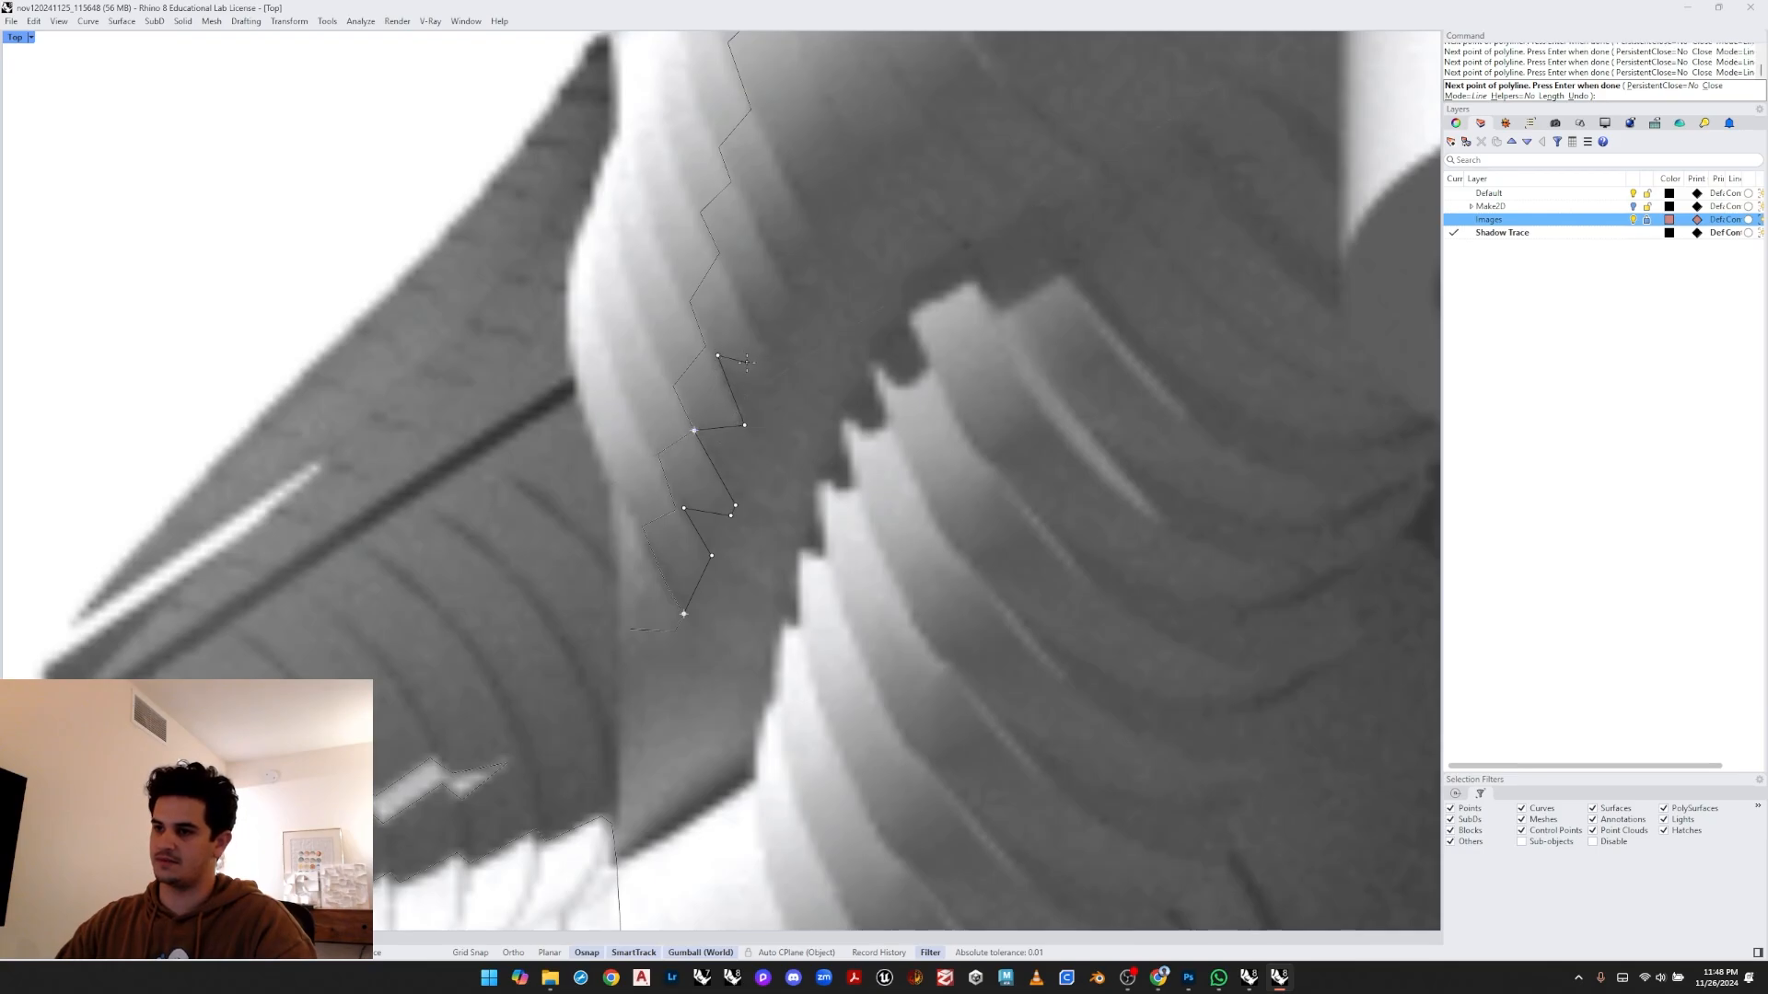
{"action": "left_click", "coordinate": [788, 286]}
{"action": "right_click_drag", "start_coordinate": [780, 272], "coordinate": [782, 396]}
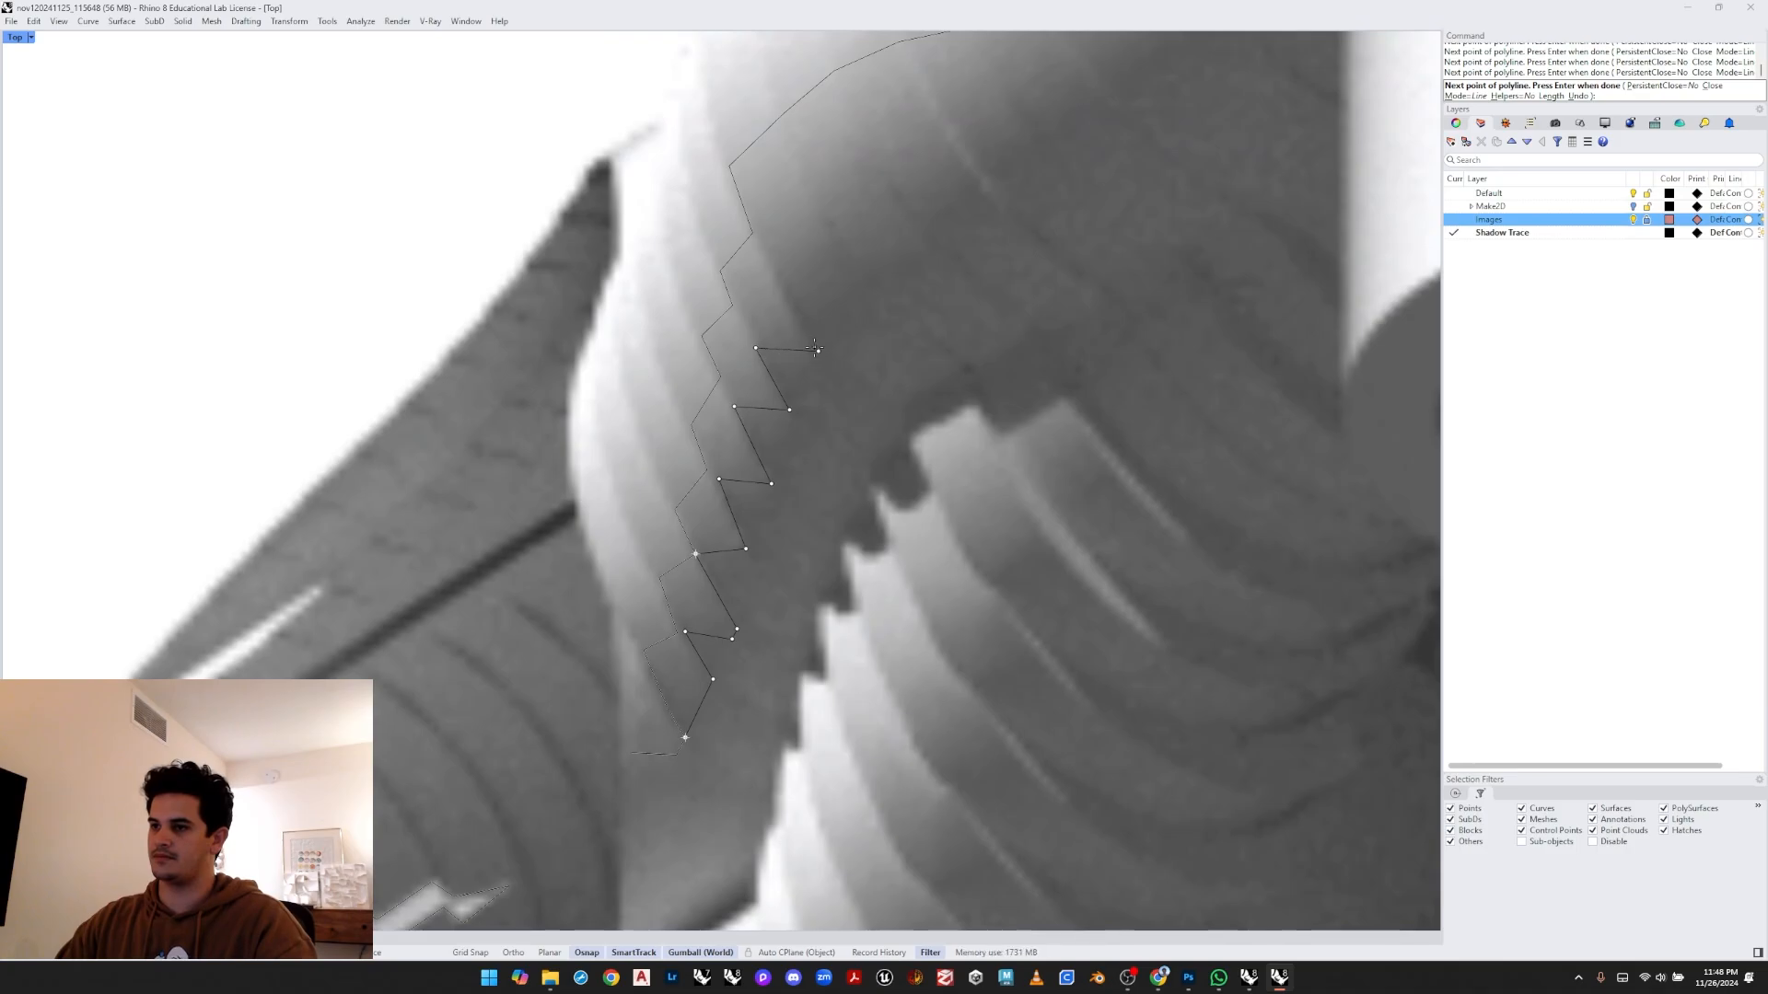
{"action": "left_click", "coordinate": [776, 276]}
{"action": "right_click_drag", "start_coordinate": [776, 276], "coordinate": [810, 413]}
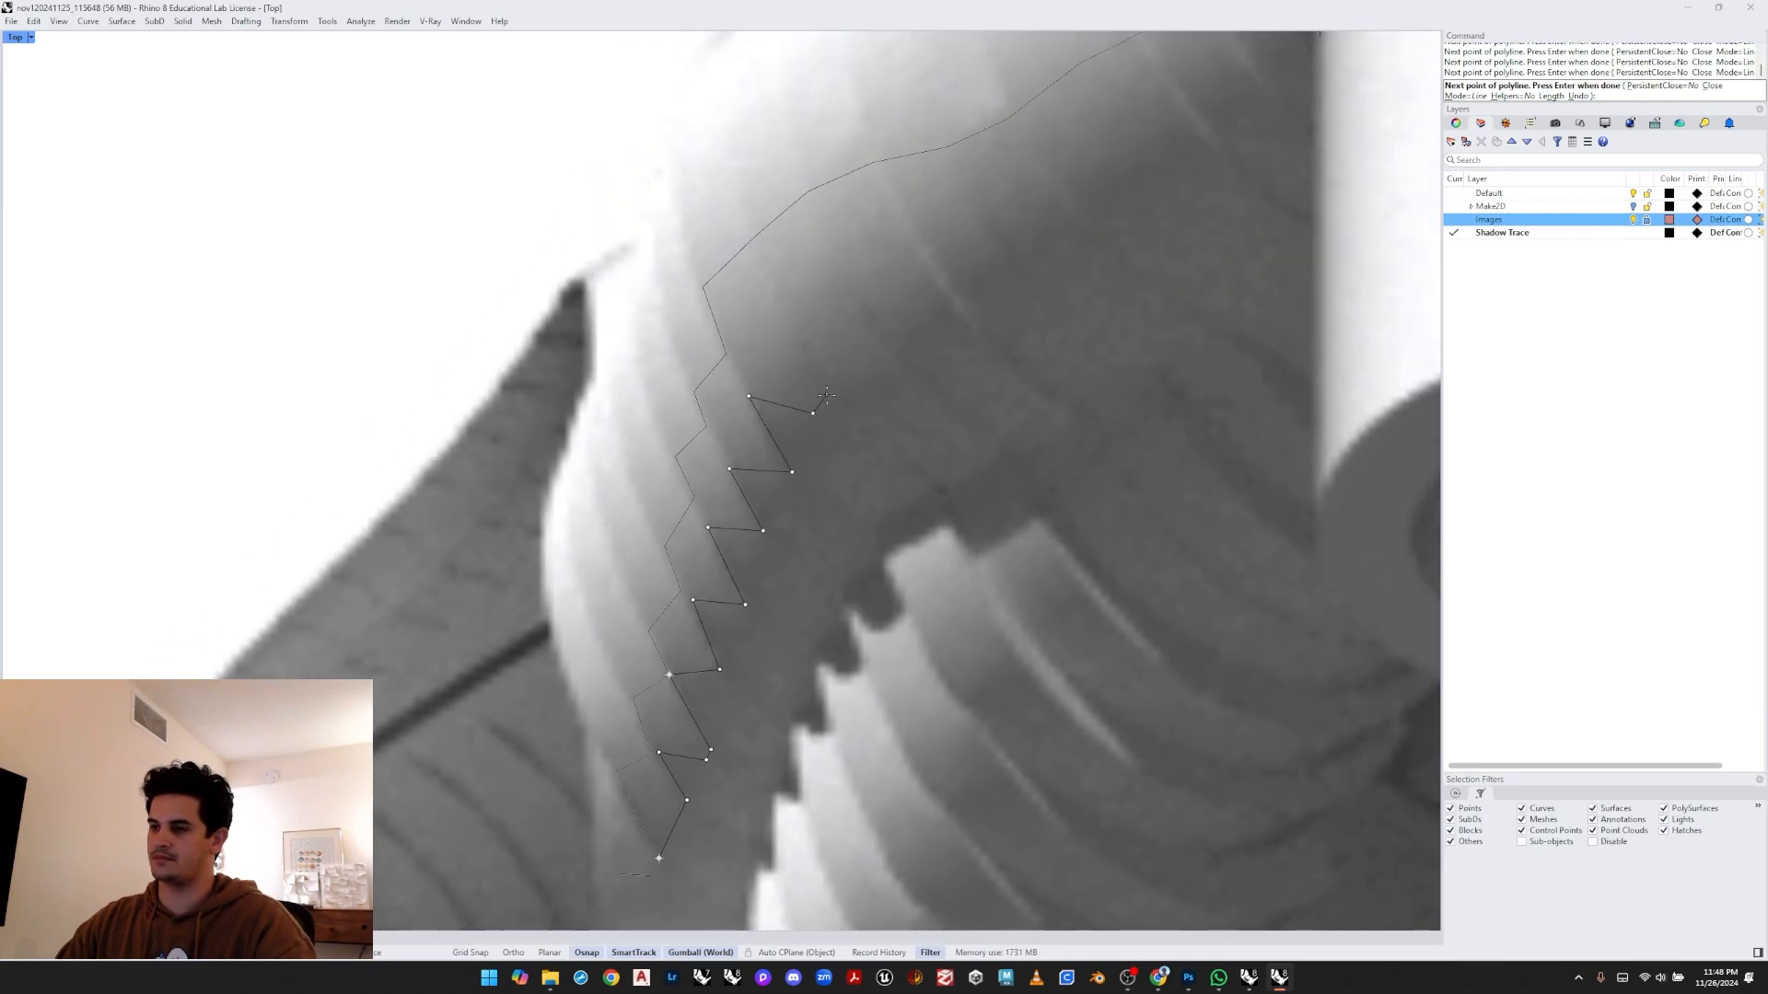
{"action": "left_click", "coordinate": [797, 339]}
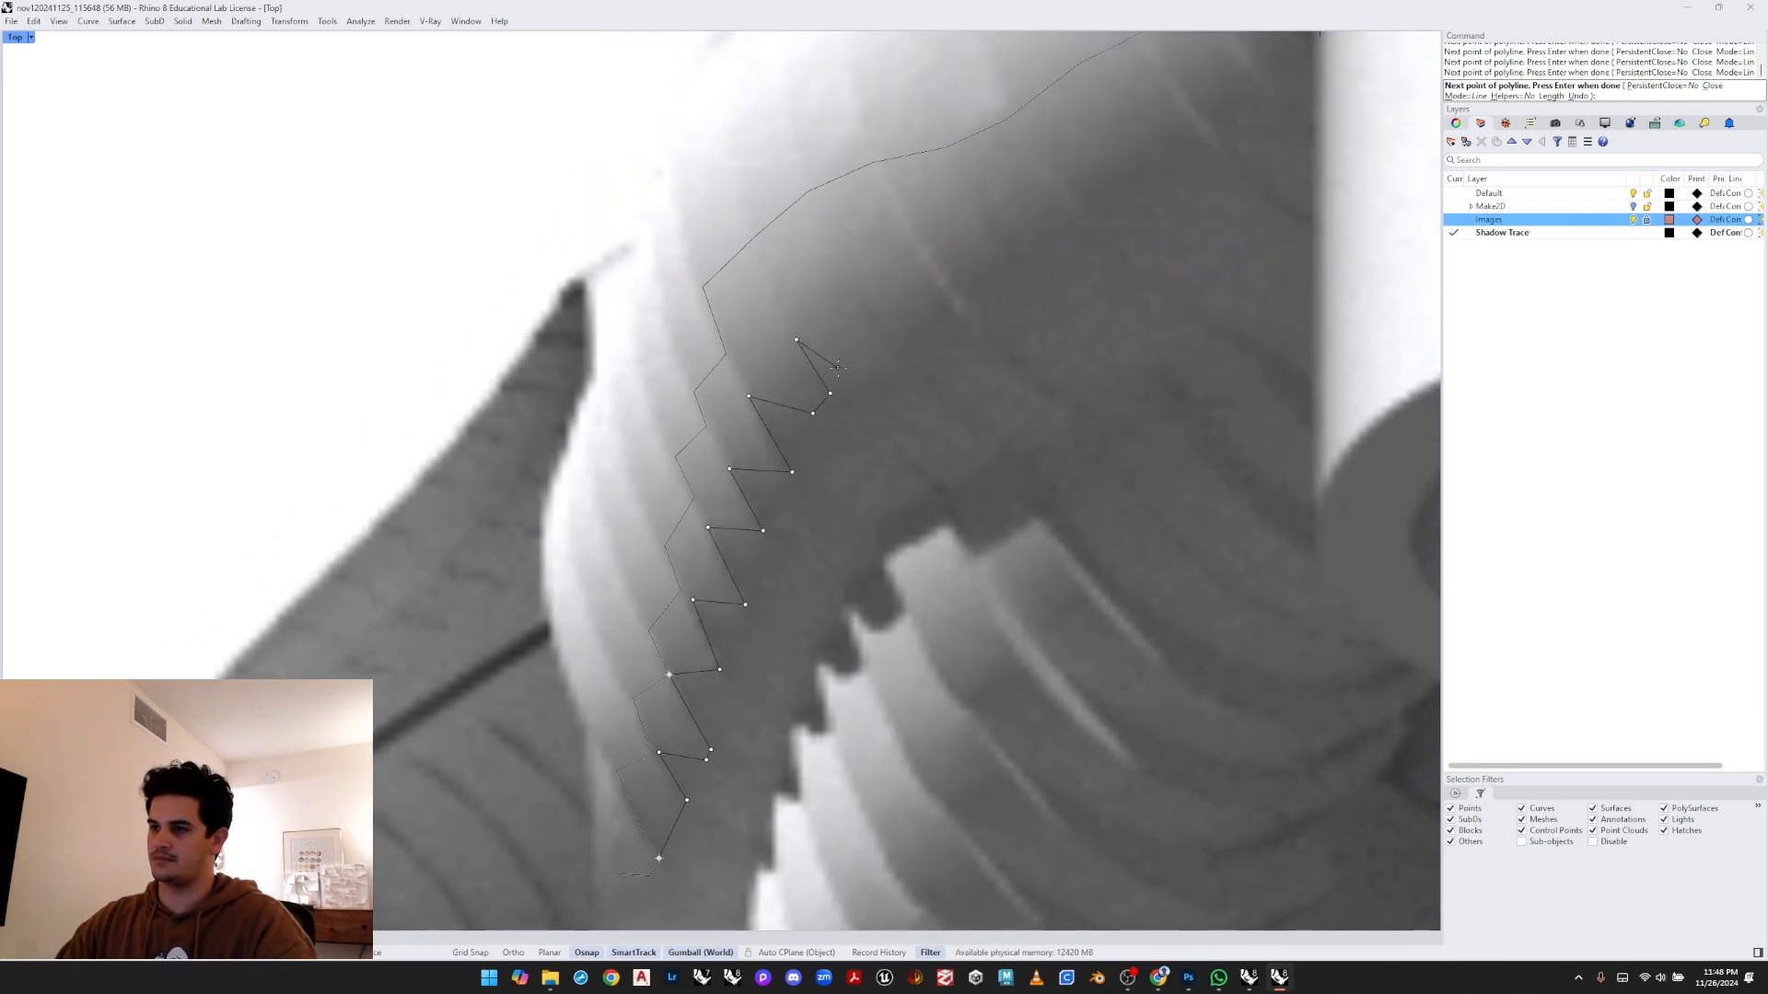
{"action": "right_click_drag", "start_coordinate": [899, 299], "coordinate": [775, 407]}
{"action": "left_click", "coordinate": [887, 351]}
{"action": "scroll", "coordinate": [775, 407], "scroll_direction": "down", "scroll_amount": 4}
{"action": "scroll", "coordinate": [762, 410], "scroll_direction": "up", "scroll_amount": 2}
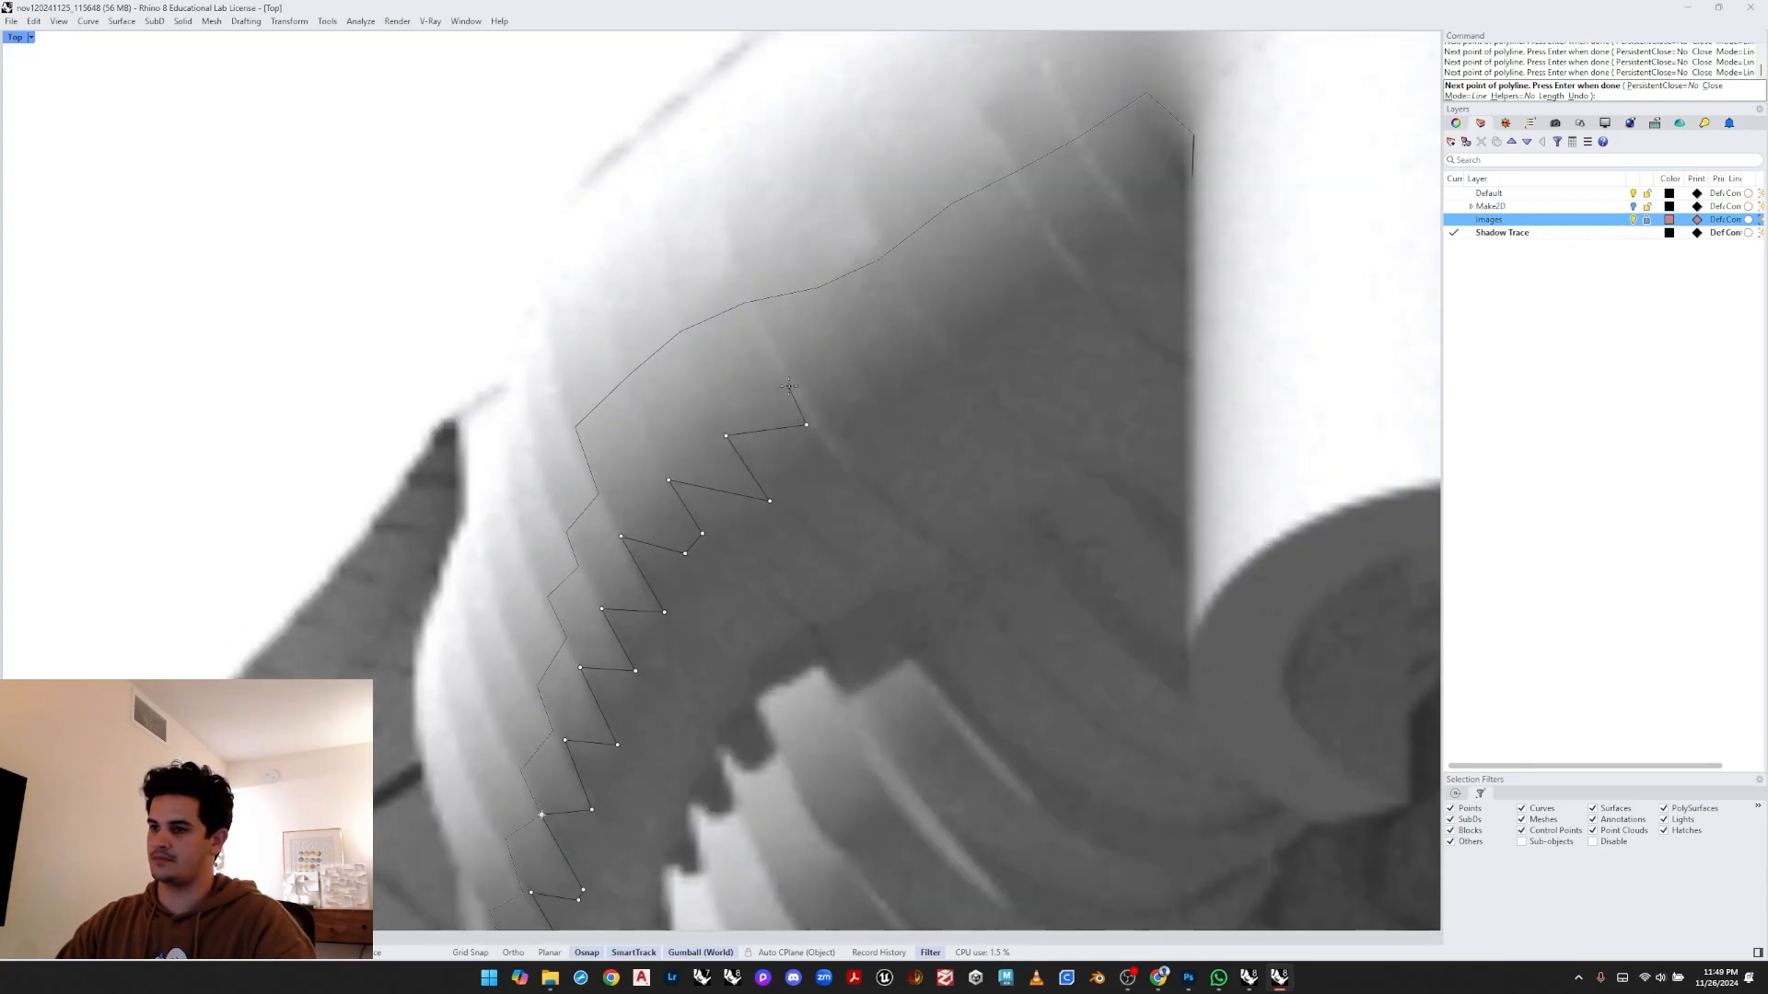
{"action": "left_click", "coordinate": [858, 403]}
{"action": "right_click_drag", "start_coordinate": [874, 356], "coordinate": [826, 423]}
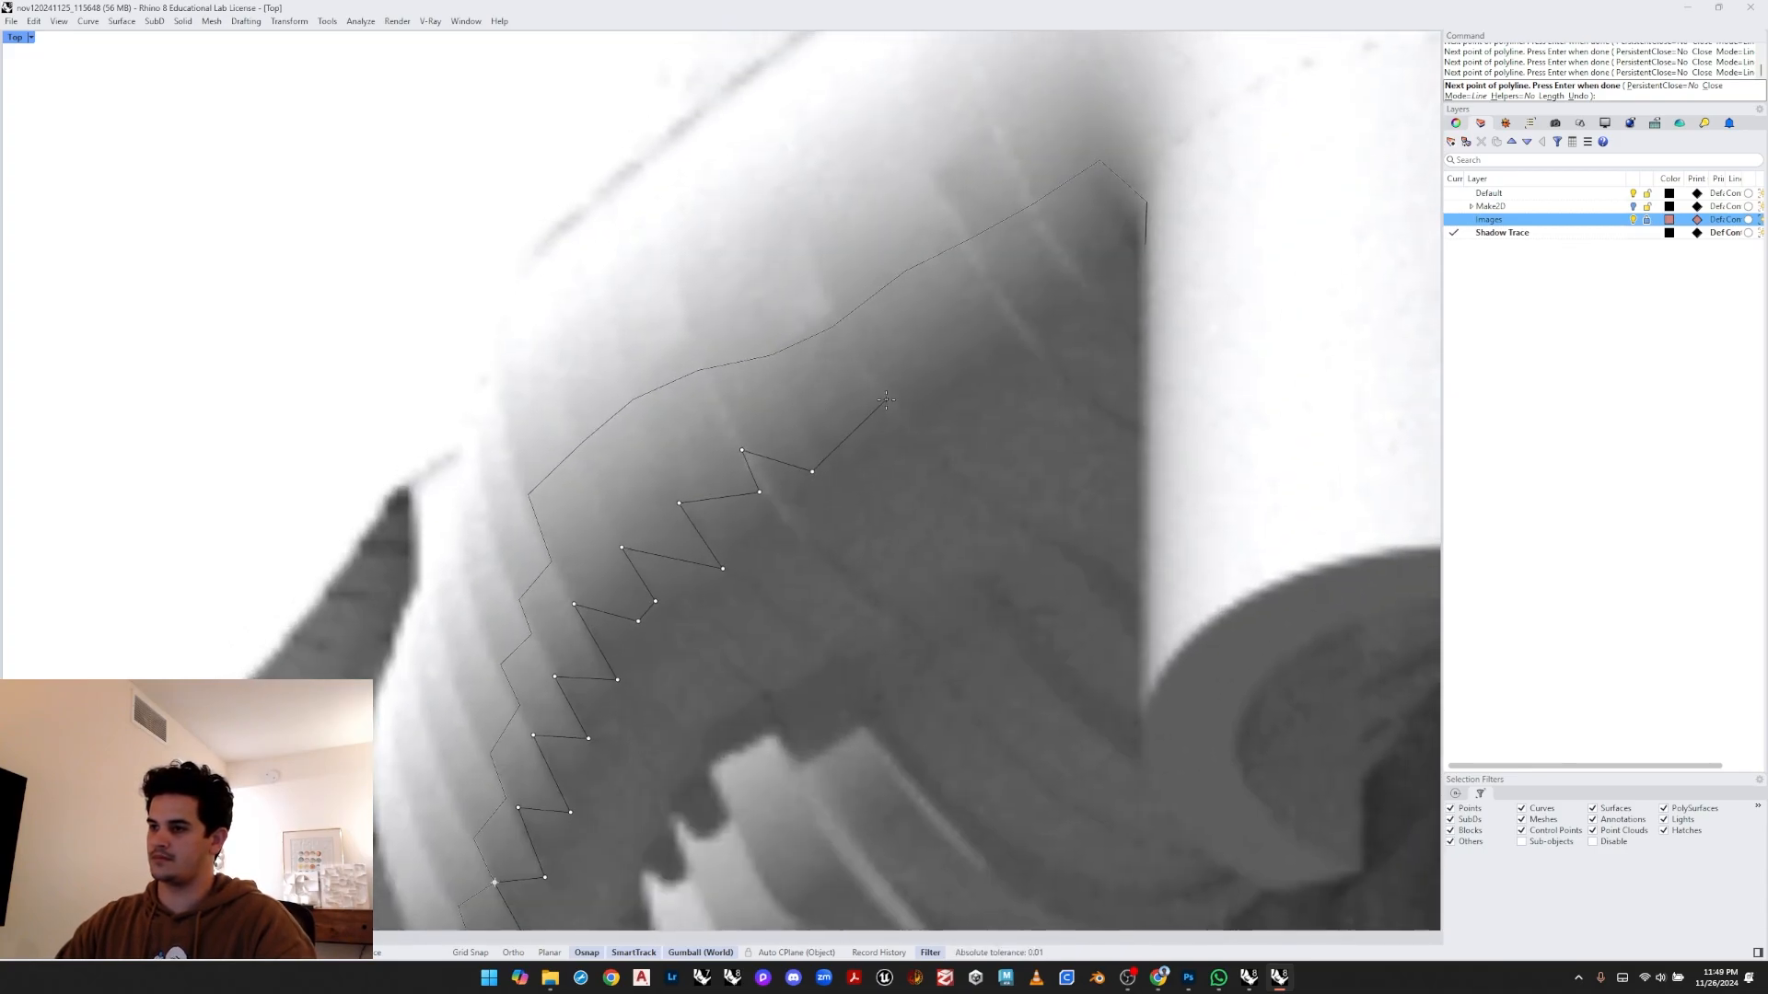
{"action": "left_click", "coordinate": [1124, 183]}
{"action": "left_click", "coordinate": [1145, 244]}
{"action": "key", "text": "Return"}
{"action": "scroll", "coordinate": [1072, 294], "scroll_direction": "down", "scroll_amount": 8}
{"action": "mouse_move", "coordinate": [1072, 313]}
{"action": "right_mouse_down"}
{"action": "mouse_move", "coordinate": [894, 442]}
{"action": "mouse_move", "coordinate": [820, 467]}
{"action": "right_mouse_up"}
{"action": "scroll", "coordinate": [894, 484], "scroll_direction": "down", "scroll_amount": 4}
{"action": "right_click_drag", "start_coordinate": [1159, 470], "coordinate": [998, 466]}
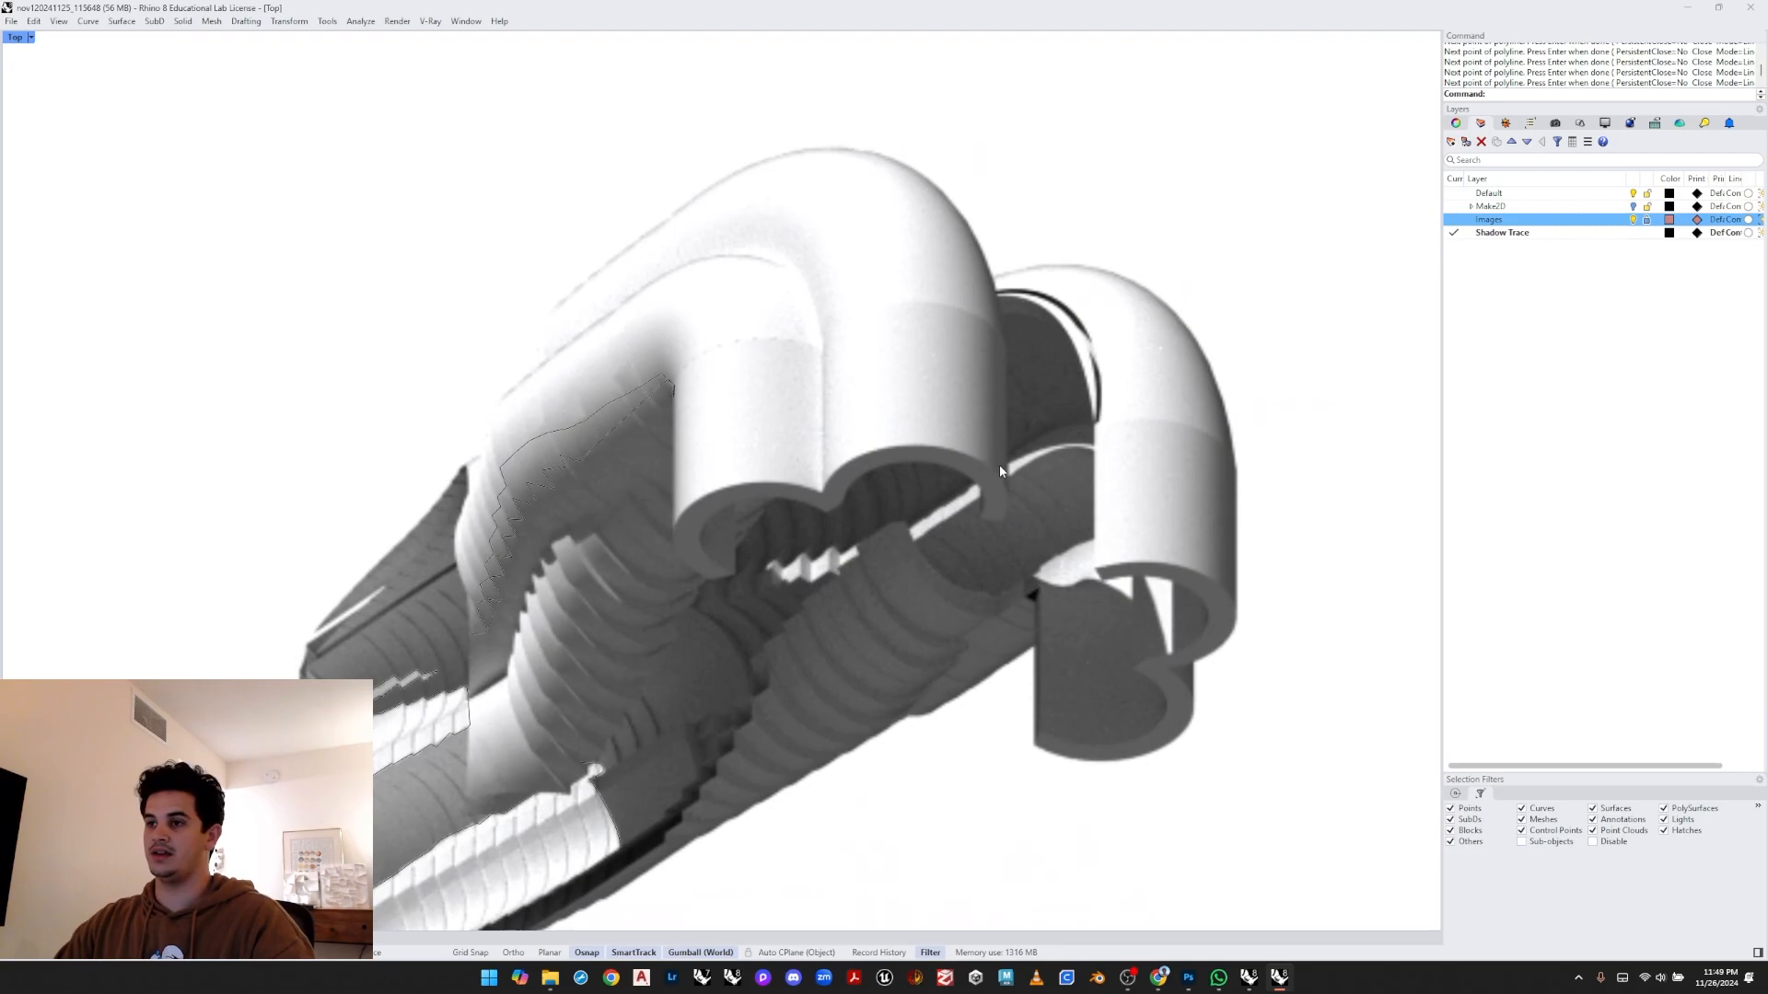
{"action": "scroll", "coordinate": [721, 366], "scroll_direction": "up", "scroll_amount": 10}
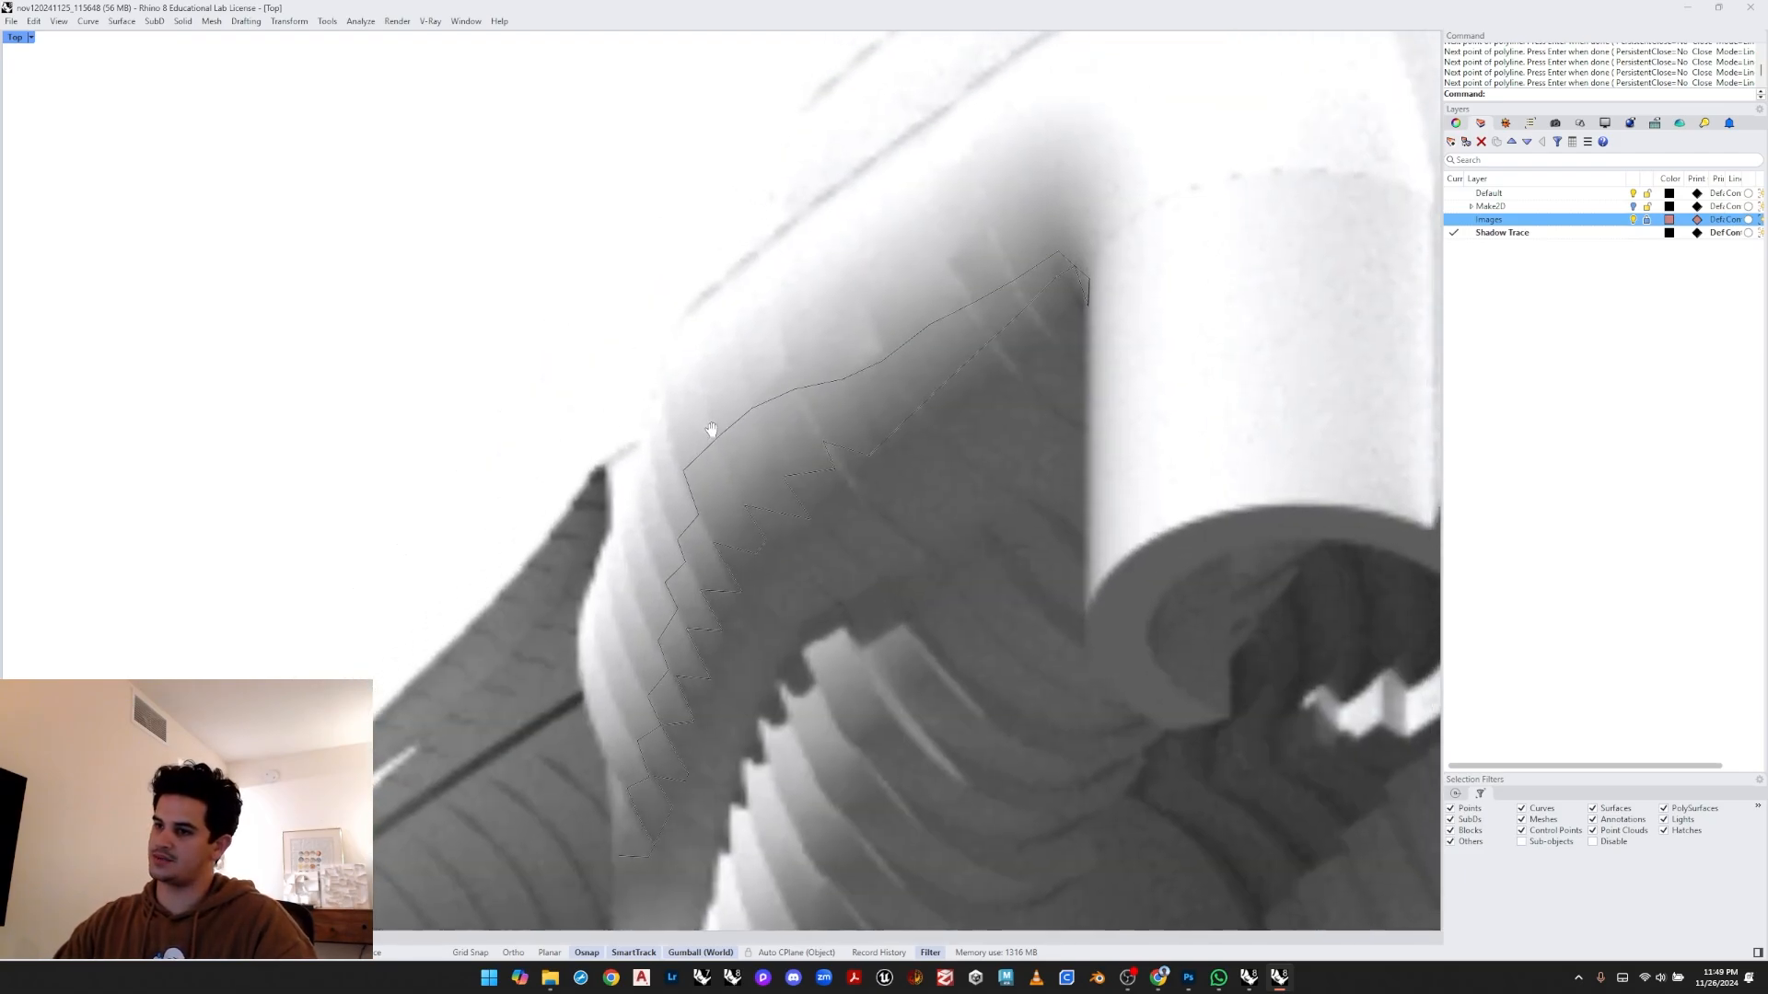
{"action": "key", "text": "Return"}
{"action": "left_click", "coordinate": [726, 443]}
{"action": "left_click", "coordinate": [837, 334]}
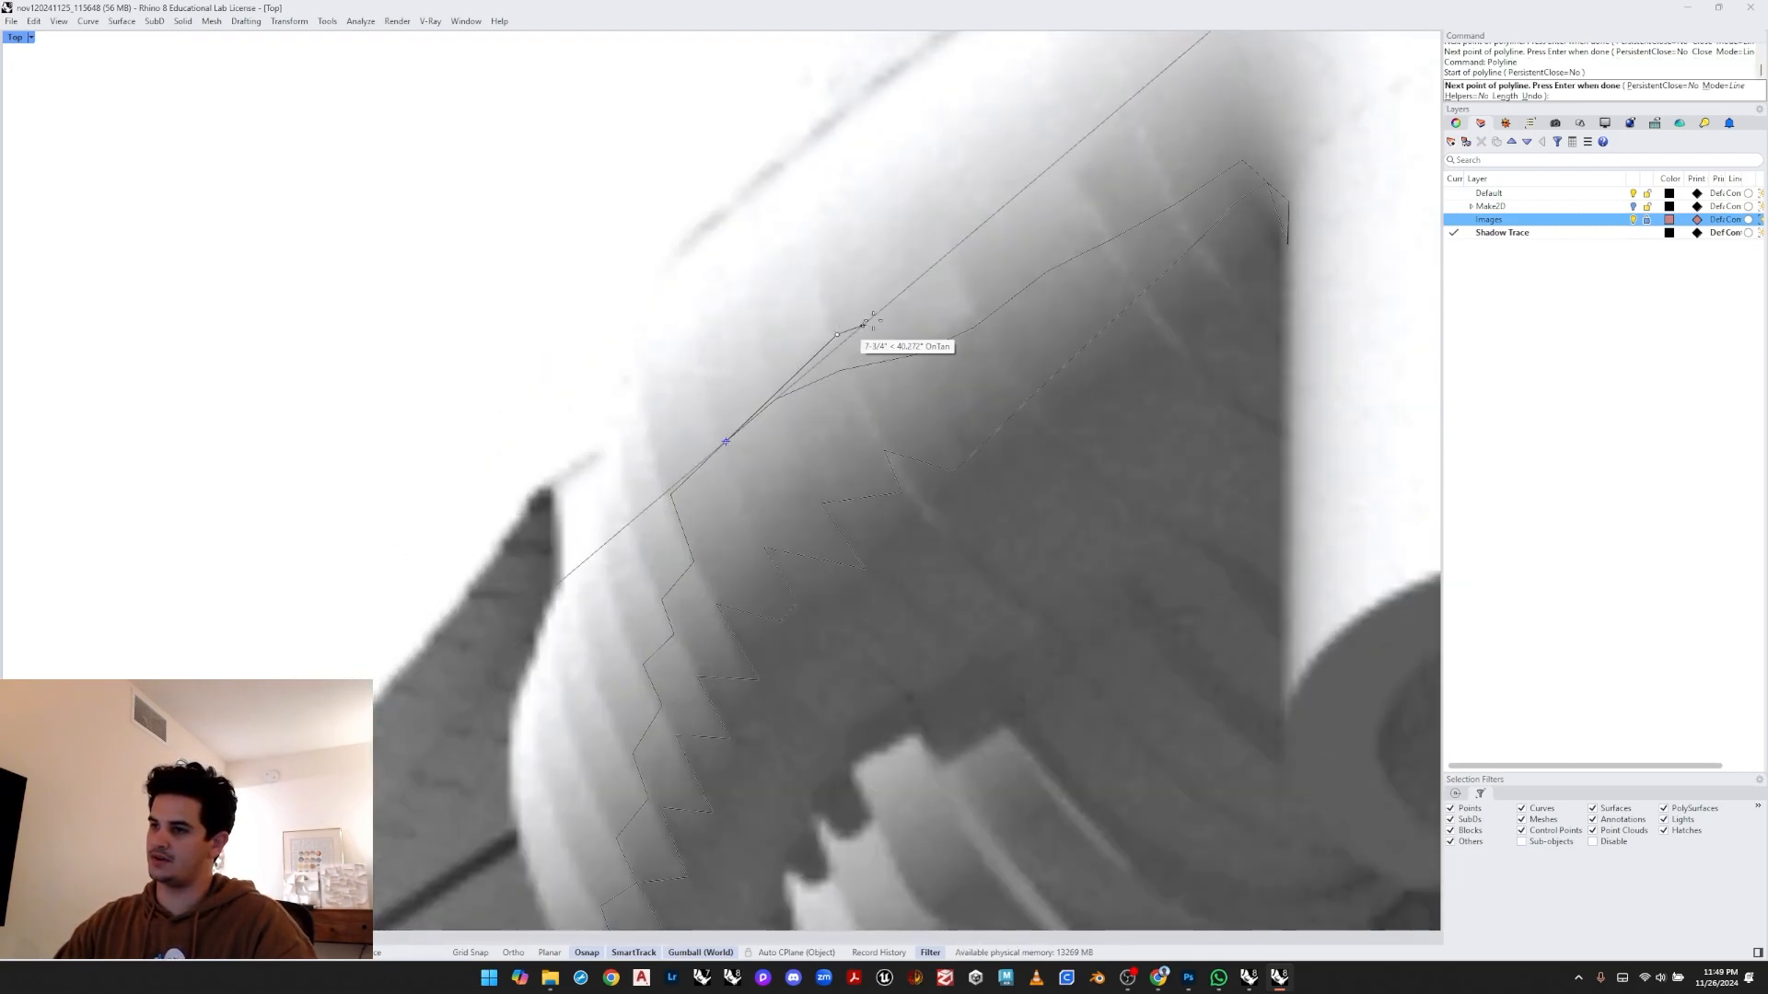
{"action": "left_click", "coordinate": [1034, 182]}
{"action": "right_click_drag", "start_coordinate": [1204, 101], "coordinate": [1012, 345]}
{"action": "scroll", "coordinate": [945, 217], "scroll_direction": "down", "scroll_amount": 4}
{"action": "key", "text": "Escape"}
{"action": "middle_click", "coordinate": [1012, 344]}
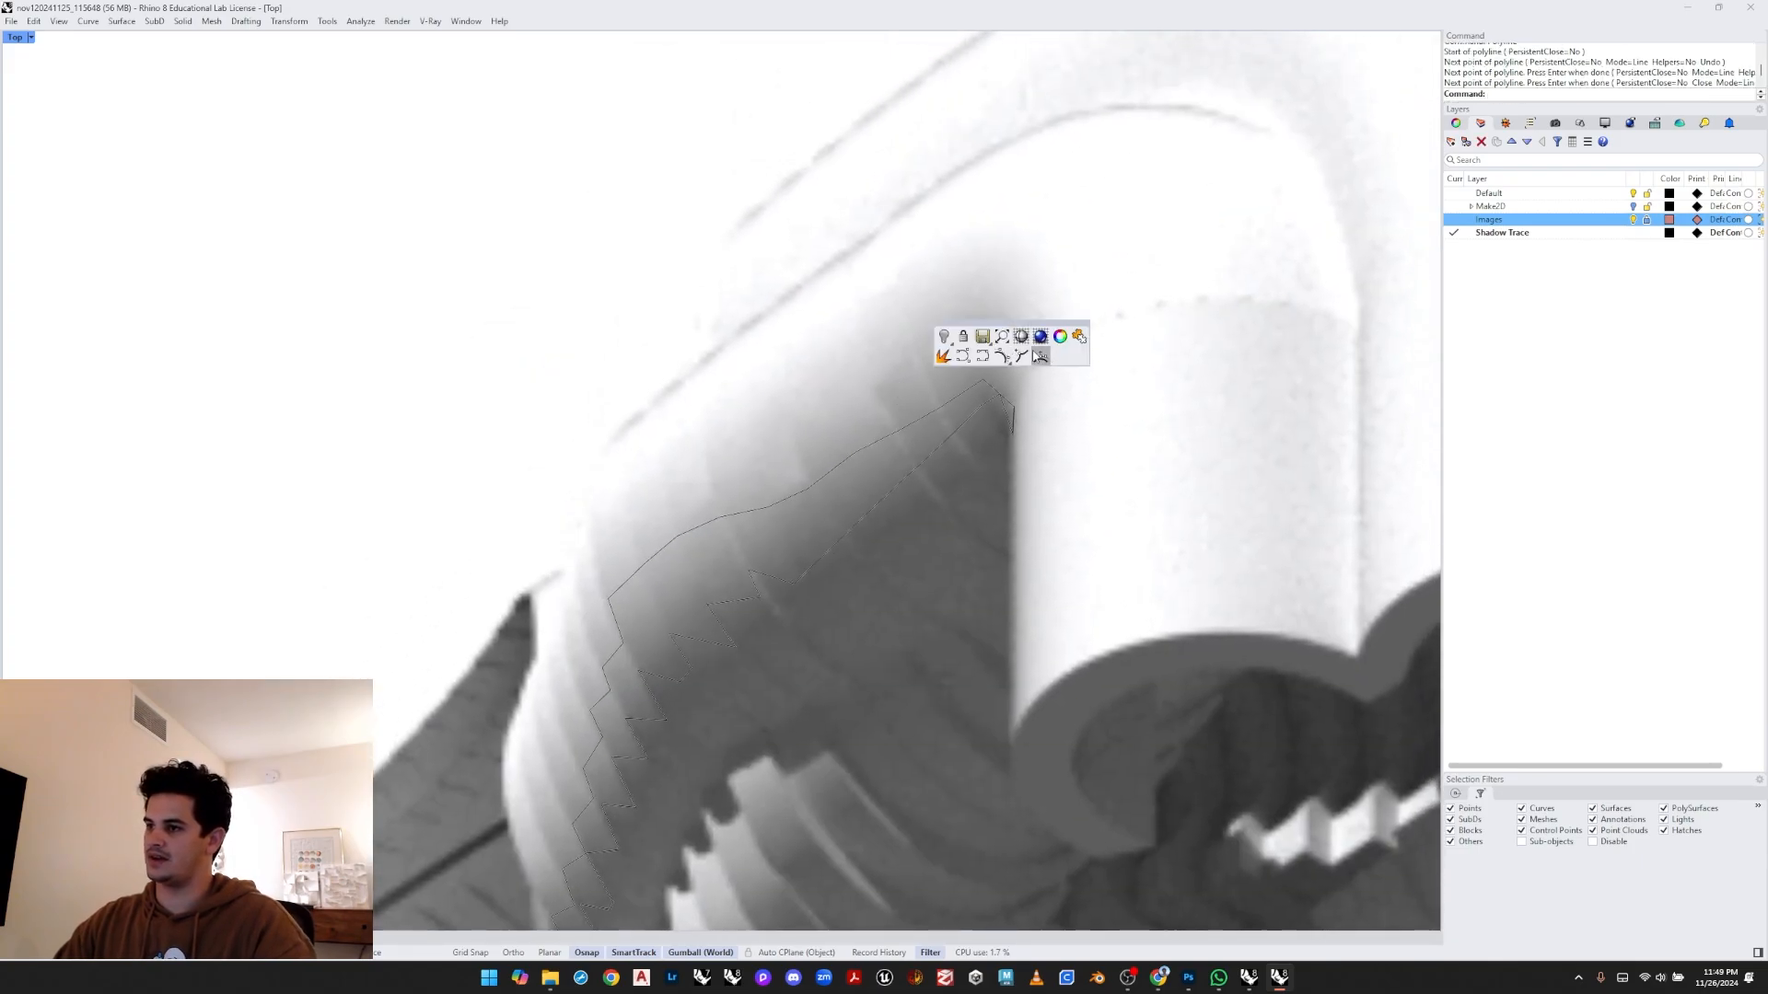
{"action": "left_click", "coordinate": [1000, 359]}
{"action": "middle_click", "coordinate": [1004, 352]}
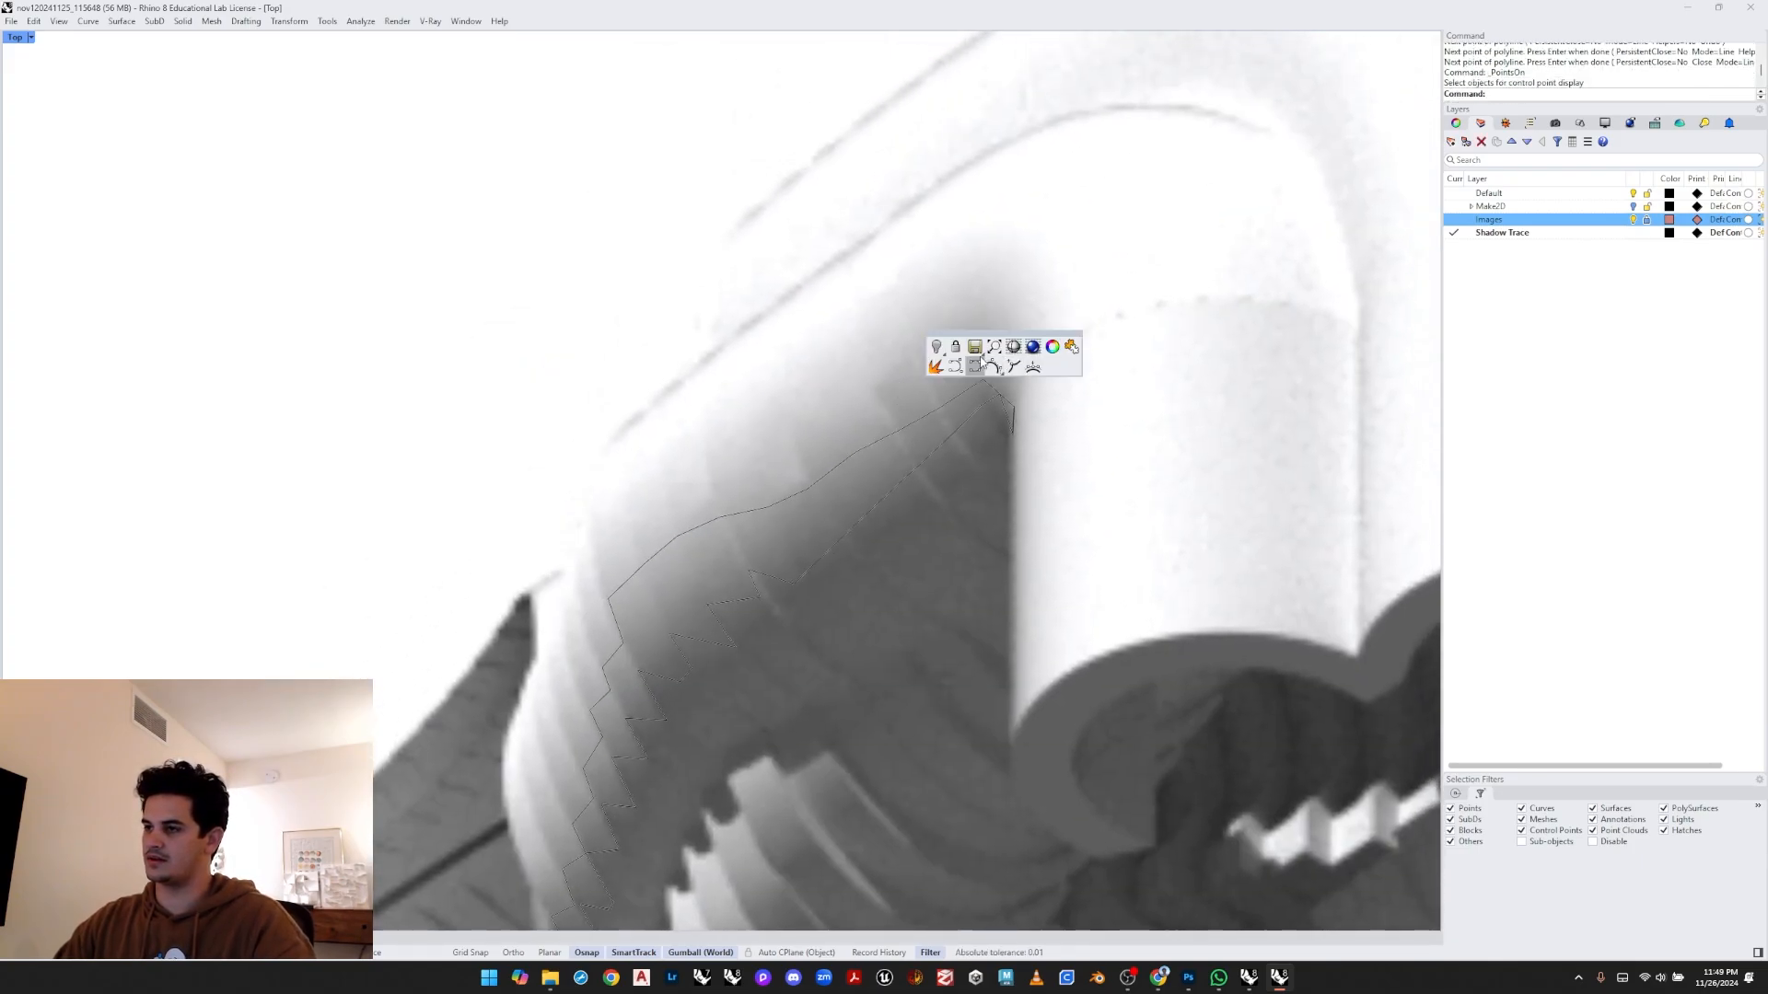
{"action": "left_click", "coordinate": [978, 365]}
{"action": "key", "text": "Escape"}
- Draw a curve tracing the pipe's upper outline from the shadow band's tip around the bend and down along its top edge
{"action": "middle_click", "coordinate": [985, 355]}
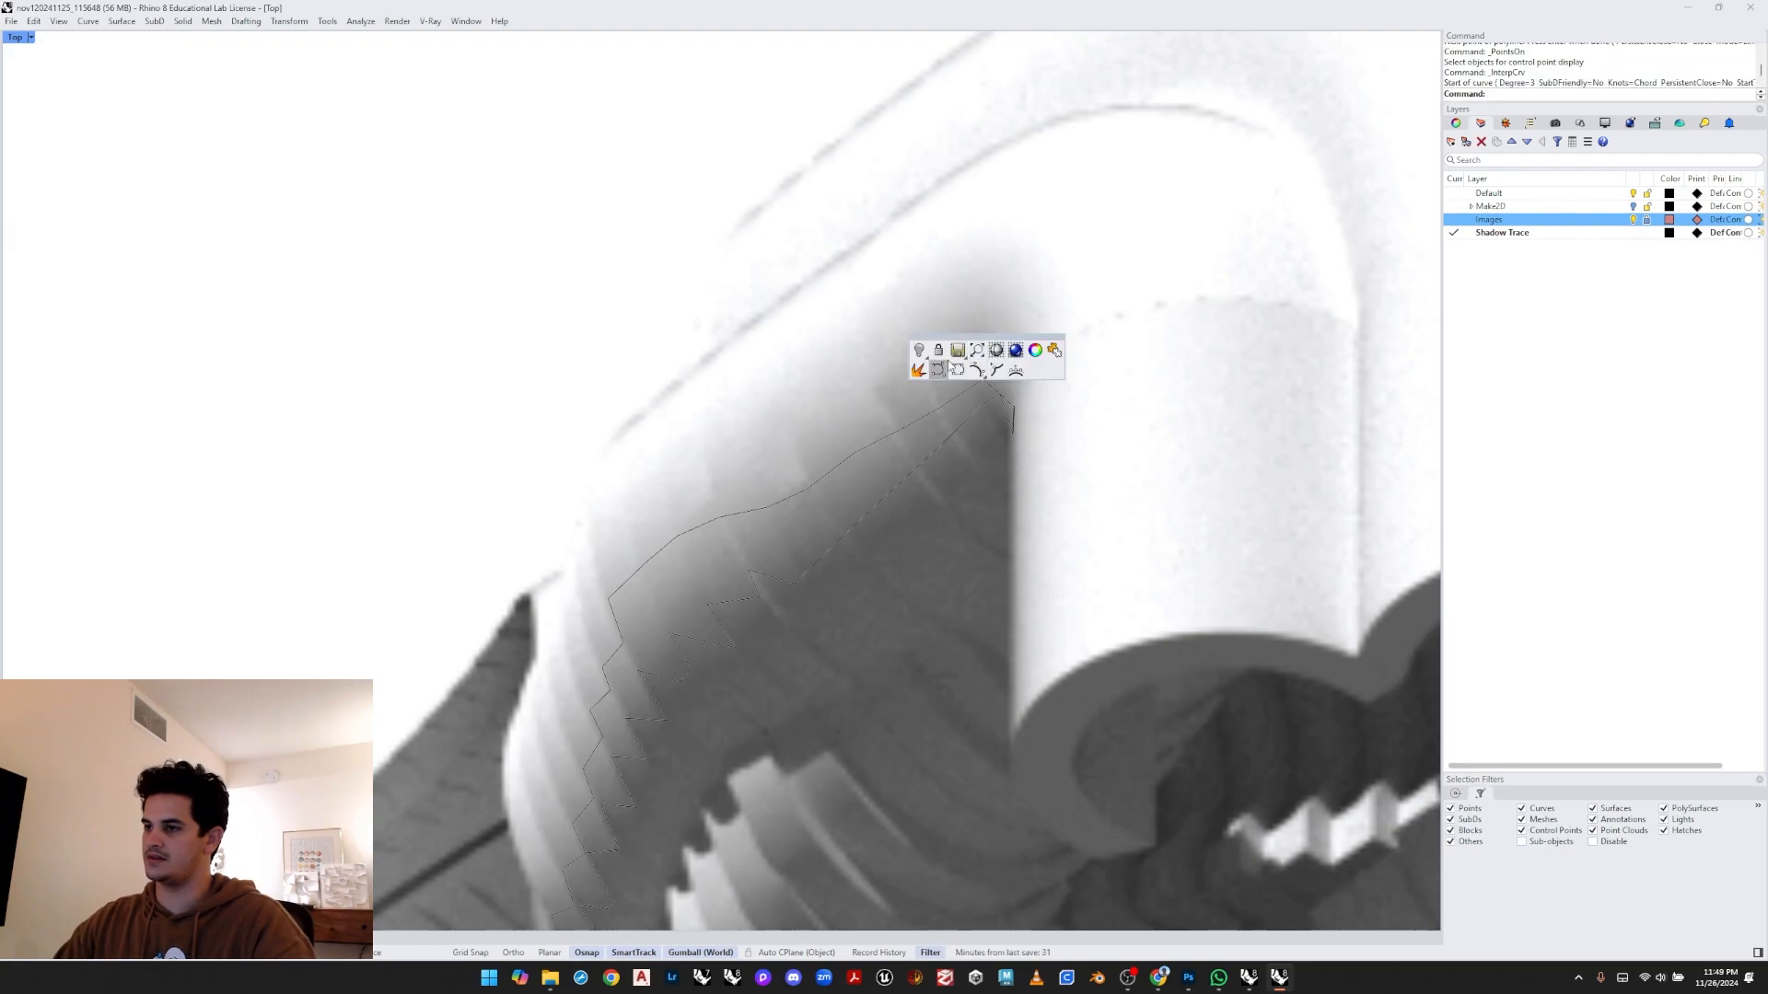
{"action": "left_click", "coordinate": [941, 366]}
{"action": "right_click_drag", "start_coordinate": [1003, 362], "coordinate": [999, 398]}
{"action": "left_click", "coordinate": [1009, 444]}
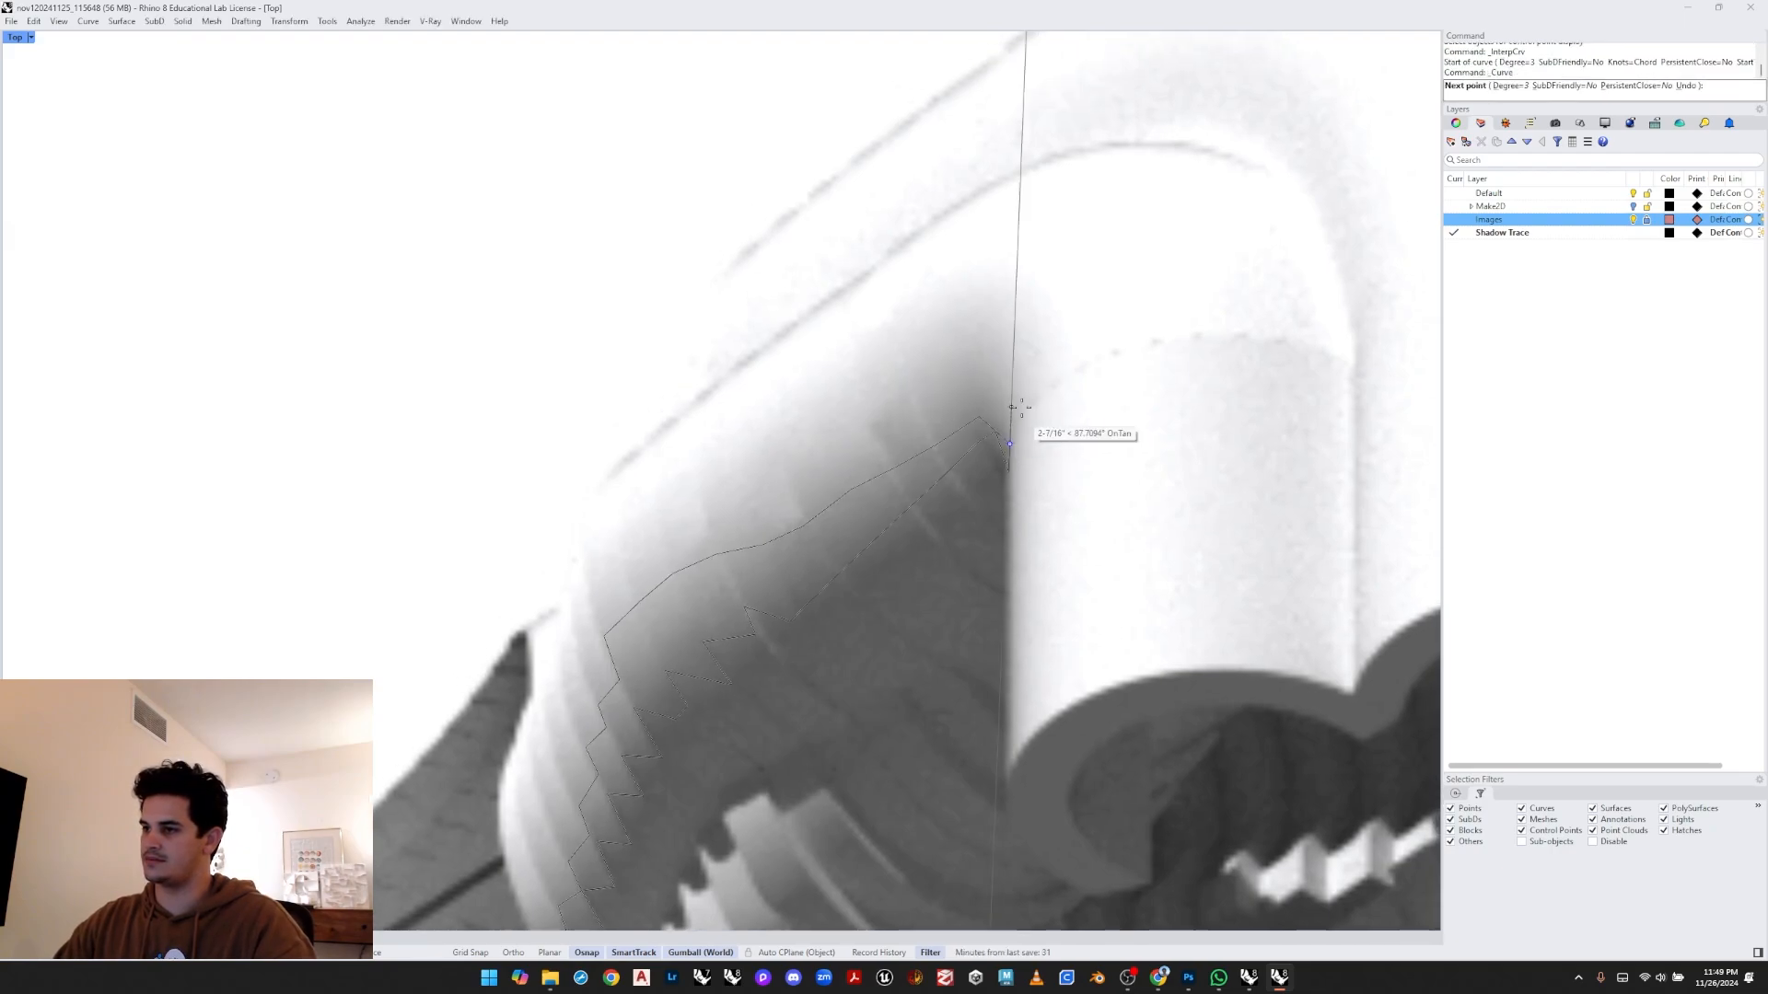
{"action": "left_click", "coordinate": [1021, 380]}
{"action": "left_click", "coordinate": [1015, 292]}
{"action": "left_click", "coordinate": [973, 283]}
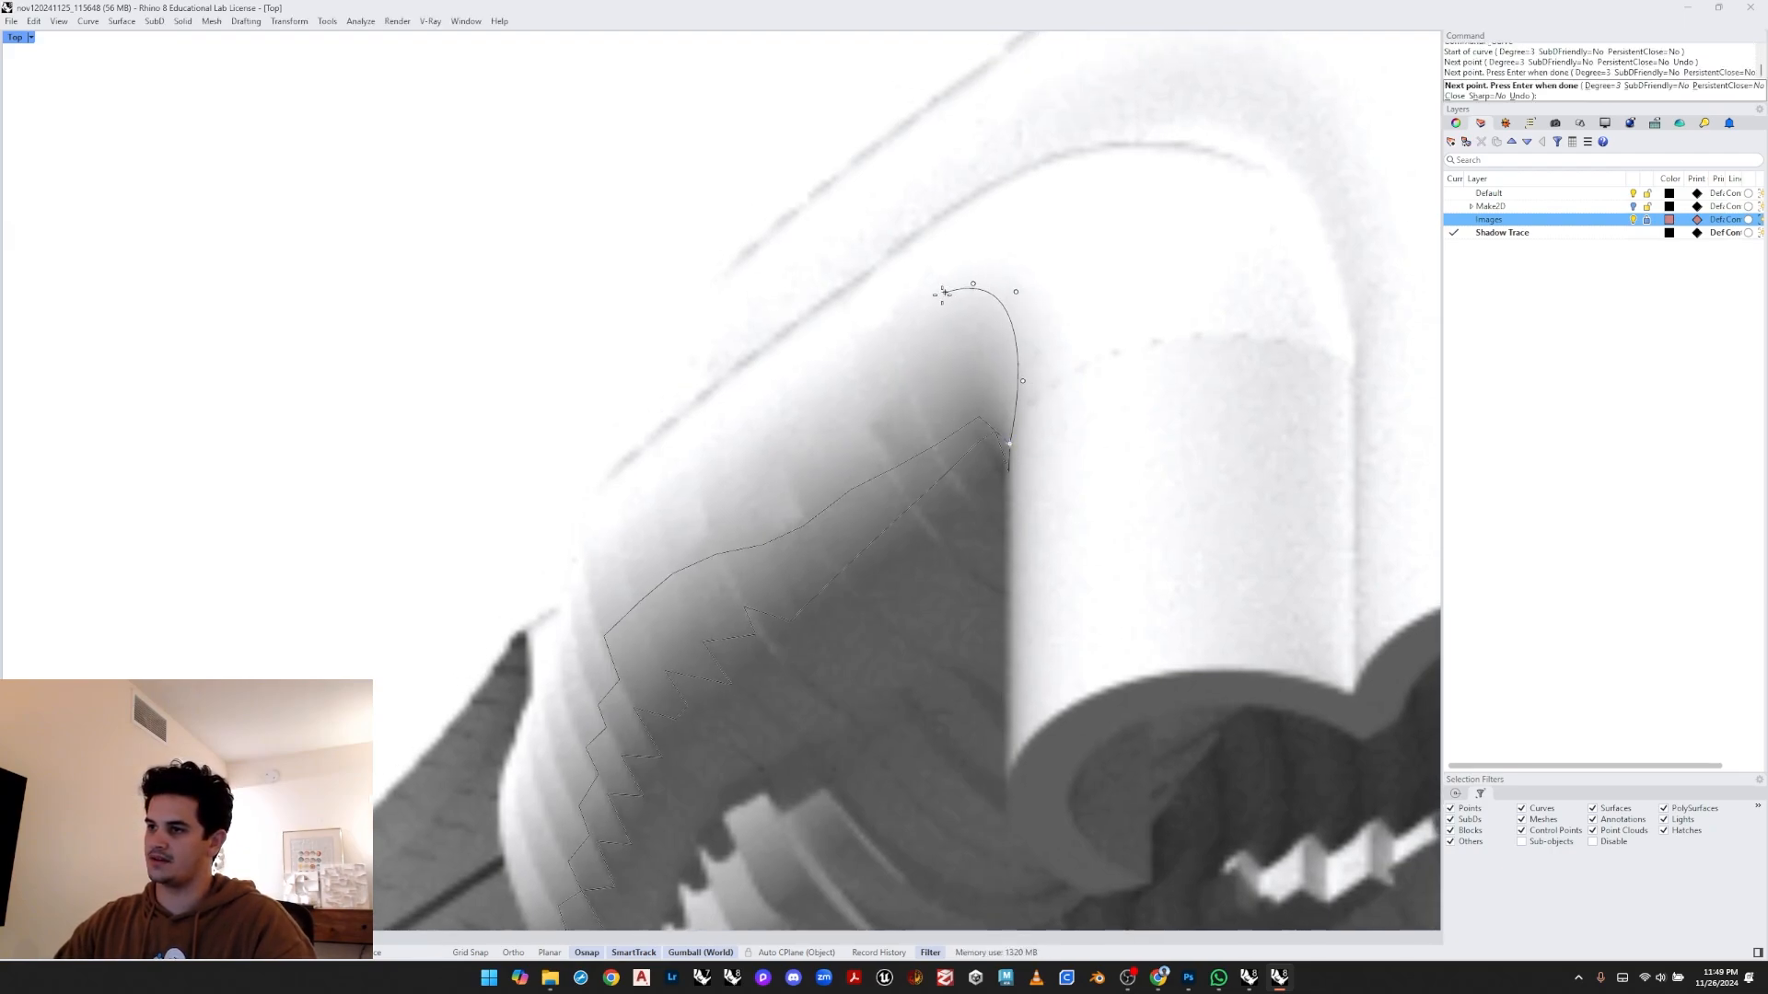
{"action": "left_click", "coordinate": [914, 310]}
{"action": "left_click", "coordinate": [835, 375]}
{"action": "left_click", "coordinate": [715, 463]}
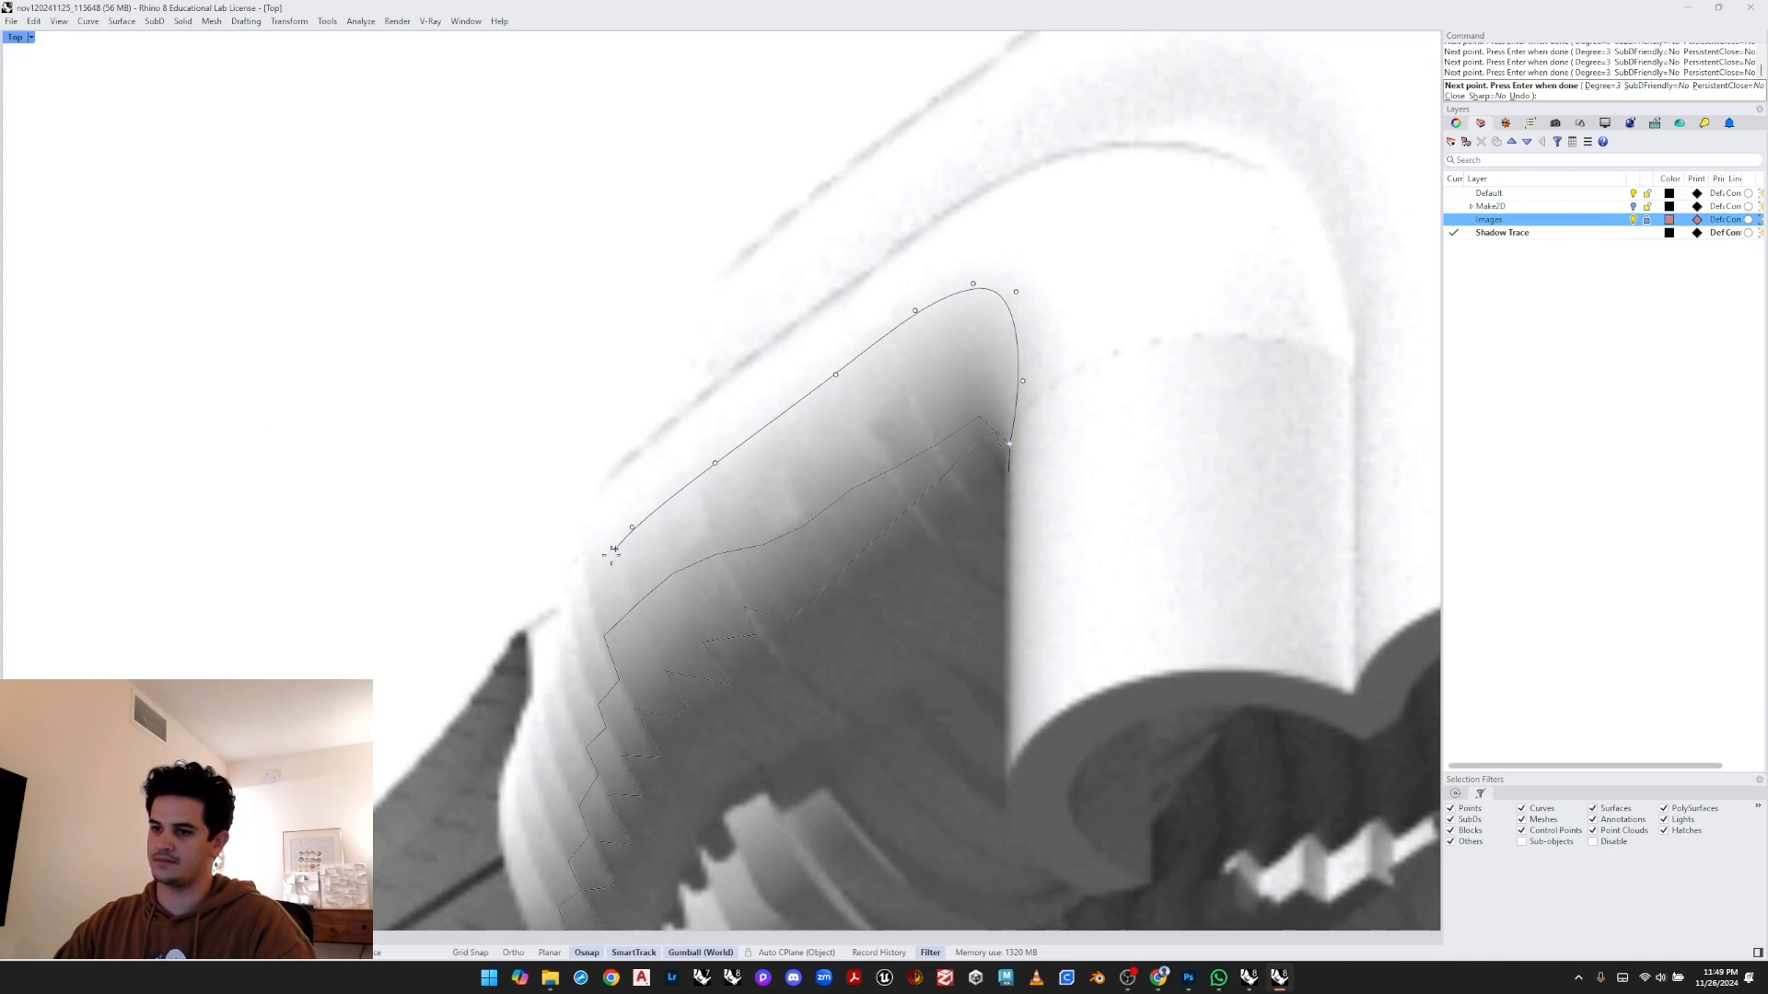
{"action": "left_click", "coordinate": [589, 592]}
{"action": "left_click", "coordinate": [558, 679]}
{"action": "key", "text": "Return"}
- Draw a curve continuing the outline down the pipe's left edge below the shadow band
{"action": "scroll", "coordinate": [558, 679], "scroll_direction": "down", "scroll_amount": 8}
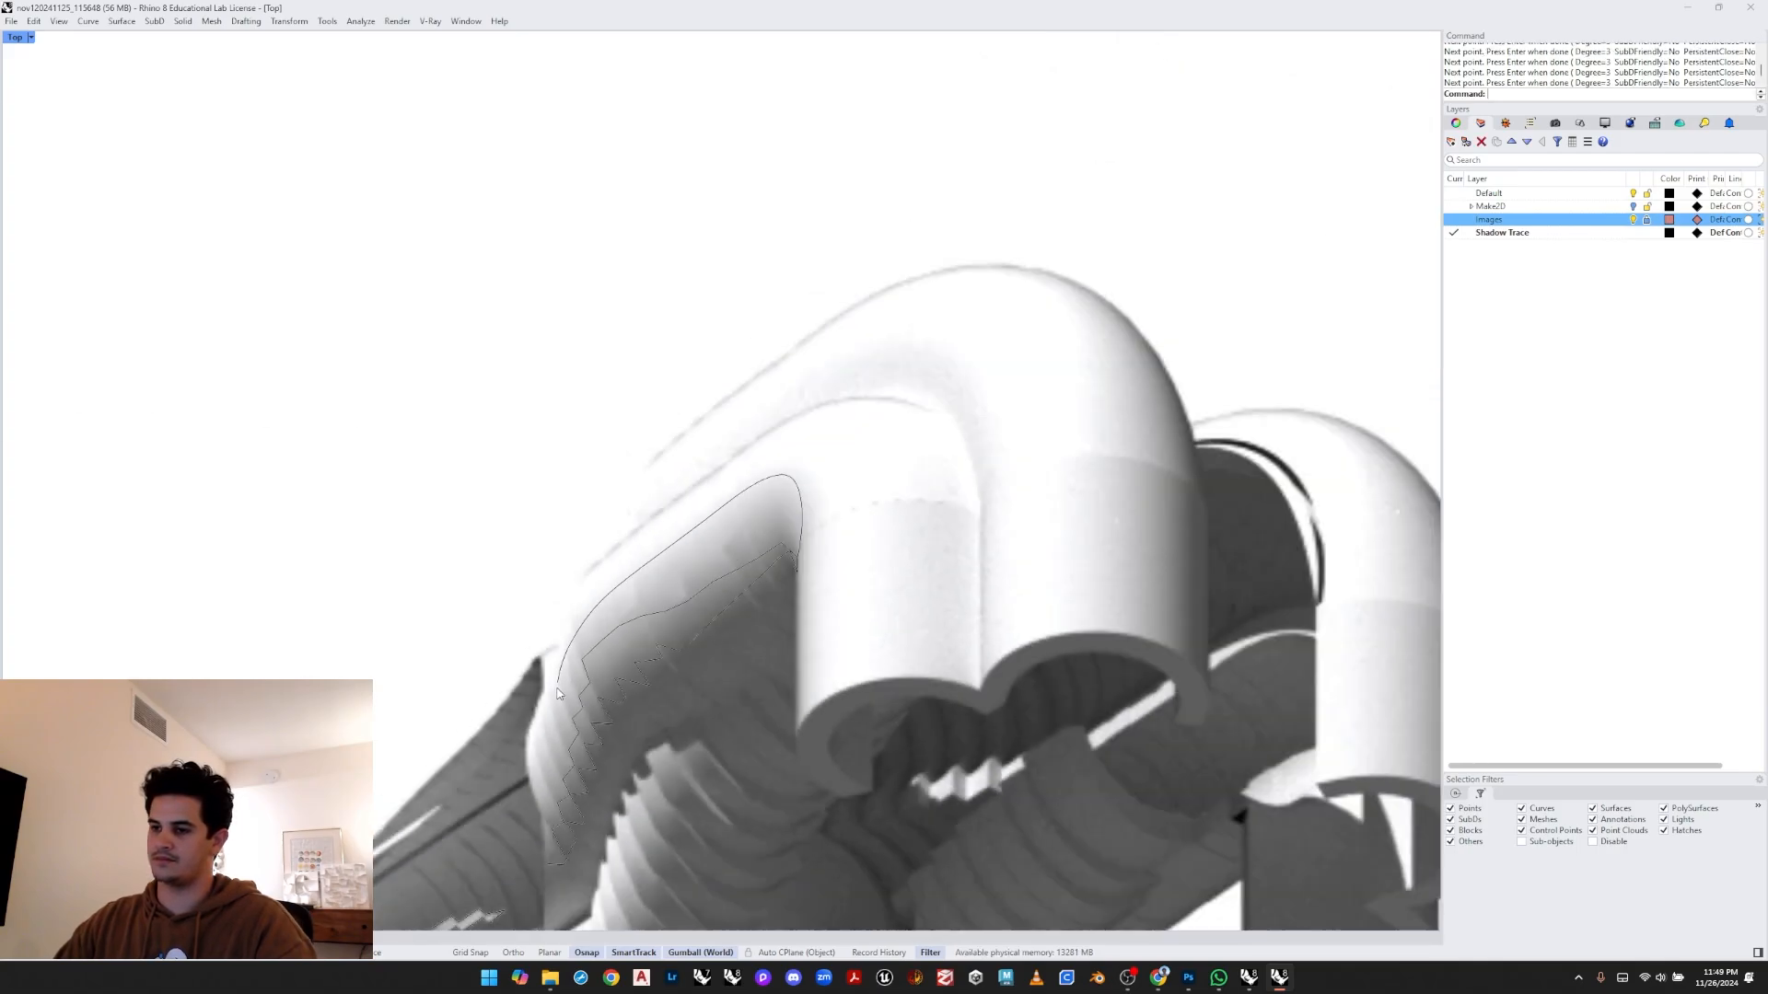
{"action": "right_click_drag", "start_coordinate": [558, 679], "coordinate": [645, 502]}
{"action": "scroll", "coordinate": [645, 501], "scroll_direction": "up", "scroll_amount": 8}
{"action": "key", "text": "Return"}
{"action": "left_click", "coordinate": [650, 485]}
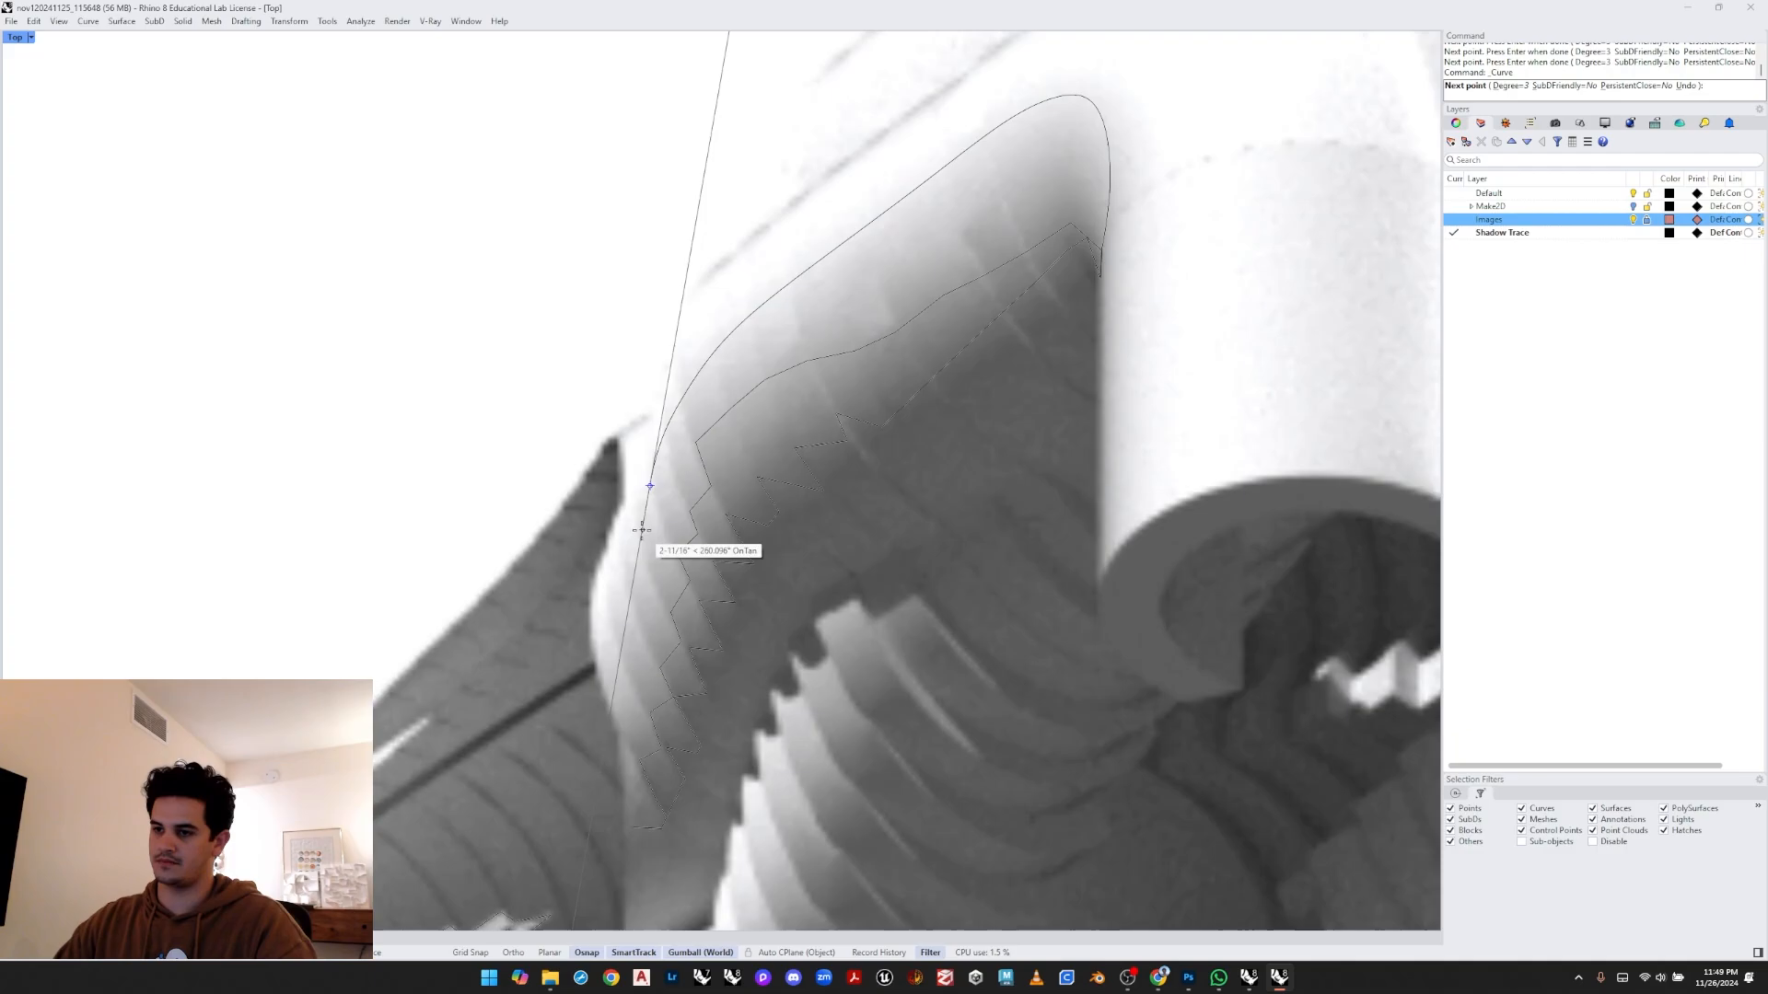
{"action": "left_click", "coordinate": [636, 546]}
{"action": "left_click", "coordinate": [625, 627]}
{"action": "key", "text": "Return"}
{"action": "scroll", "coordinate": [627, 624], "scroll_direction": "down", "scroll_amount": 8}
{"action": "mouse_move", "coordinate": [635, 603]}
{"action": "right_mouse_down"}
{"action": "mouse_move", "coordinate": [761, 548]}
{"action": "mouse_move", "coordinate": [597, 451]}
{"action": "mouse_move", "coordinate": [742, 470]}
{"action": "mouse_move", "coordinate": [755, 400]}
{"action": "right_mouse_up"}
{"action": "scroll", "coordinate": [607, 432], "scroll_direction": "down", "scroll_amount": 6}
{"action": "scroll", "coordinate": [755, 400], "scroll_direction": "up", "scroll_amount": 4}
{"action": "right_click_drag", "start_coordinate": [837, 316], "coordinate": [764, 374]}
{"action": "scroll", "coordinate": [771, 373], "scroll_direction": "up", "scroll_amount": 4}
{"action": "scroll", "coordinate": [644, 410], "scroll_direction": "up", "scroll_amount": 4}
{"action": "key", "text": "Return"}
{"action": "left_click", "coordinate": [340, 620]}
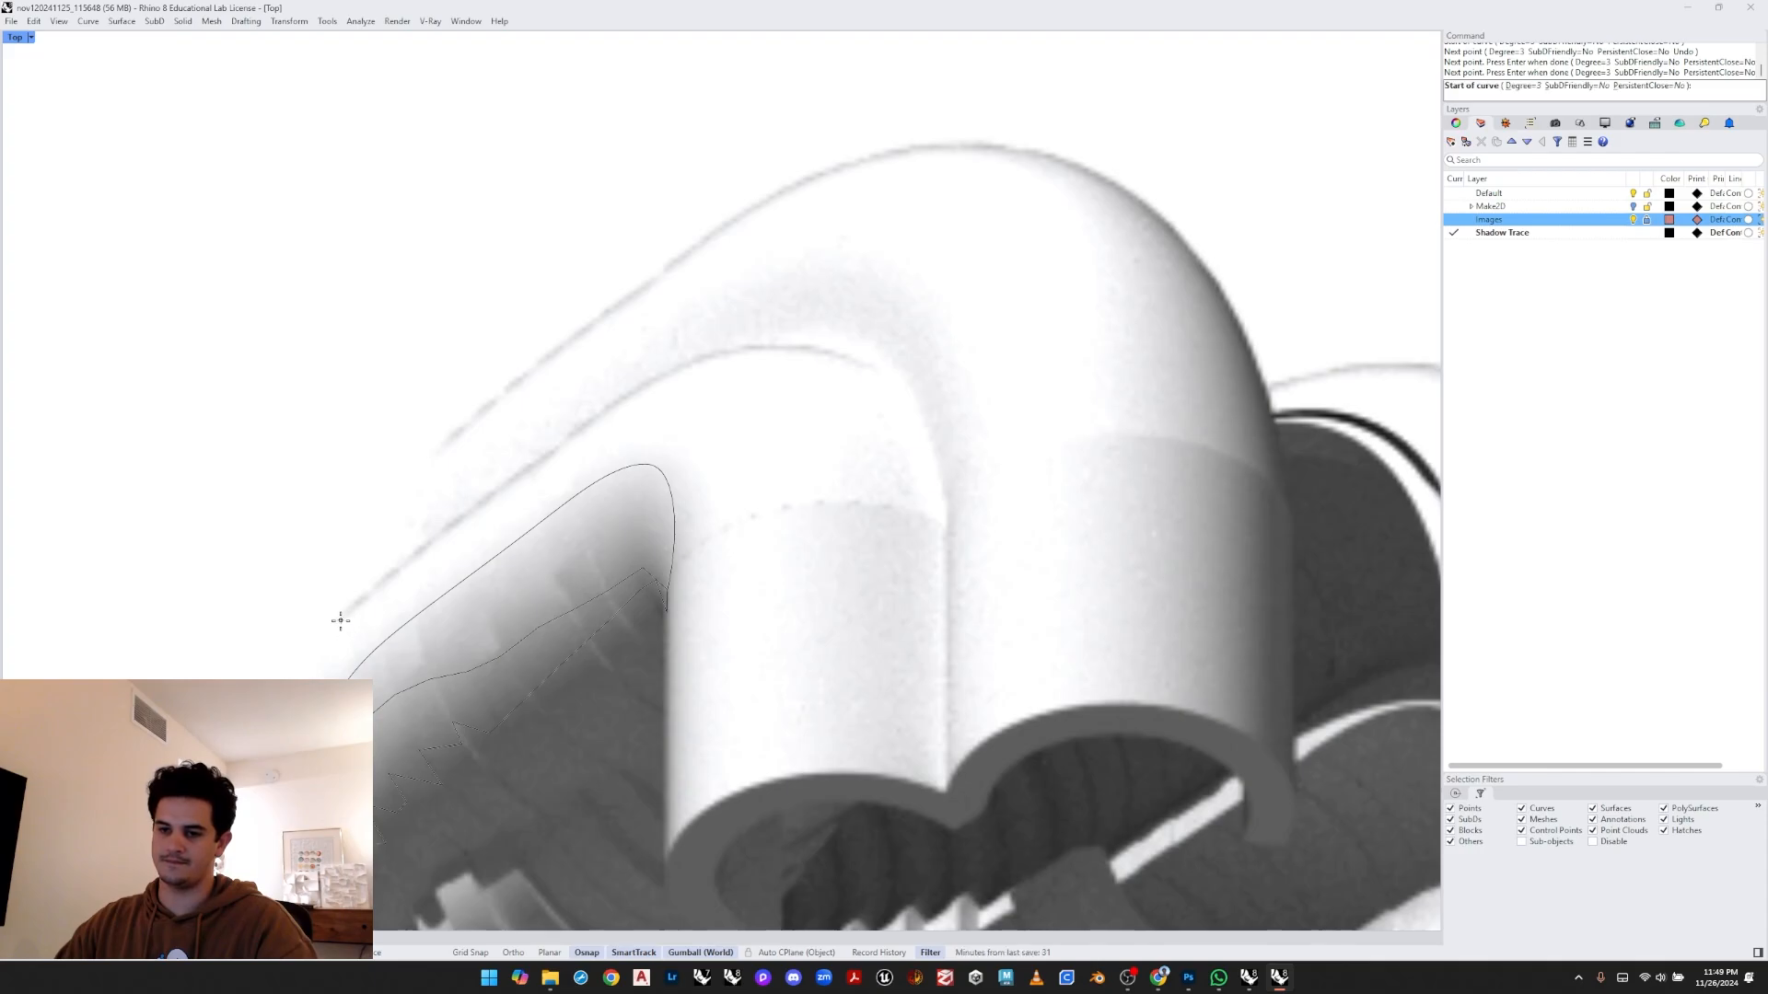
{"action": "key", "text": "Escape"}
{"action": "scroll", "coordinate": [607, 505], "scroll_direction": "down", "scroll_amount": 3}
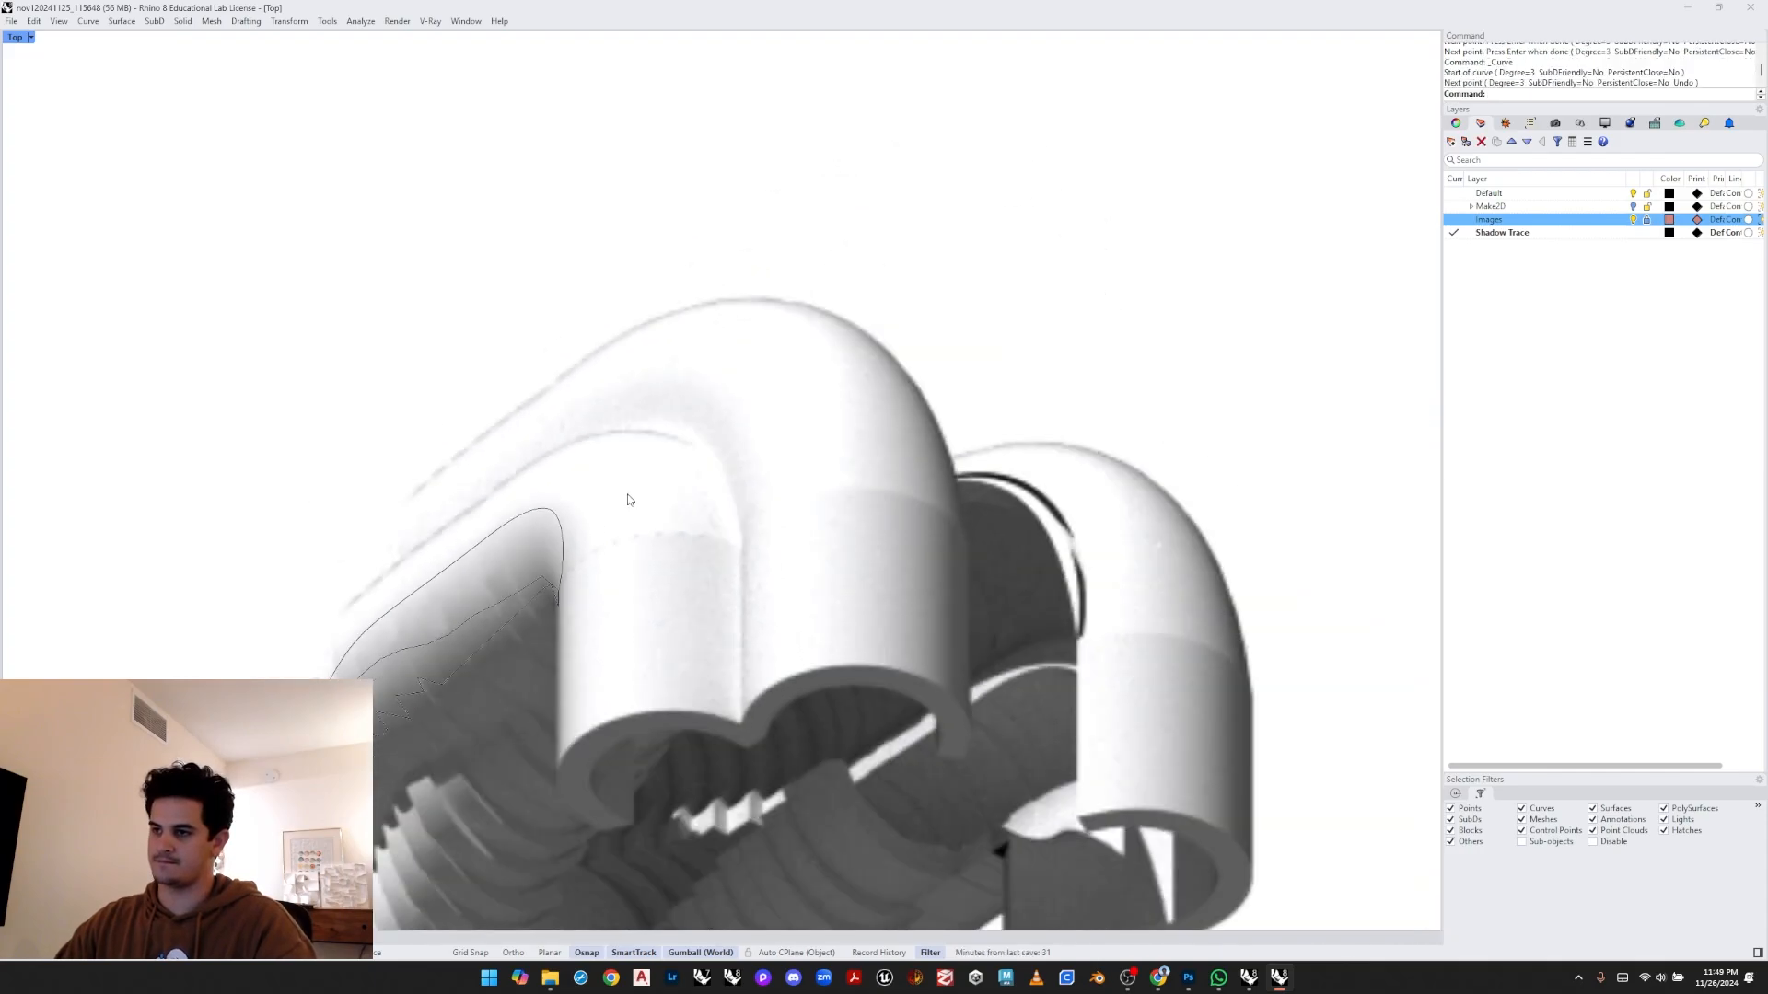
{"action": "scroll", "coordinate": [580, 454], "scroll_direction": "up", "scroll_amount": 3}
{"action": "key", "text": "Return"}
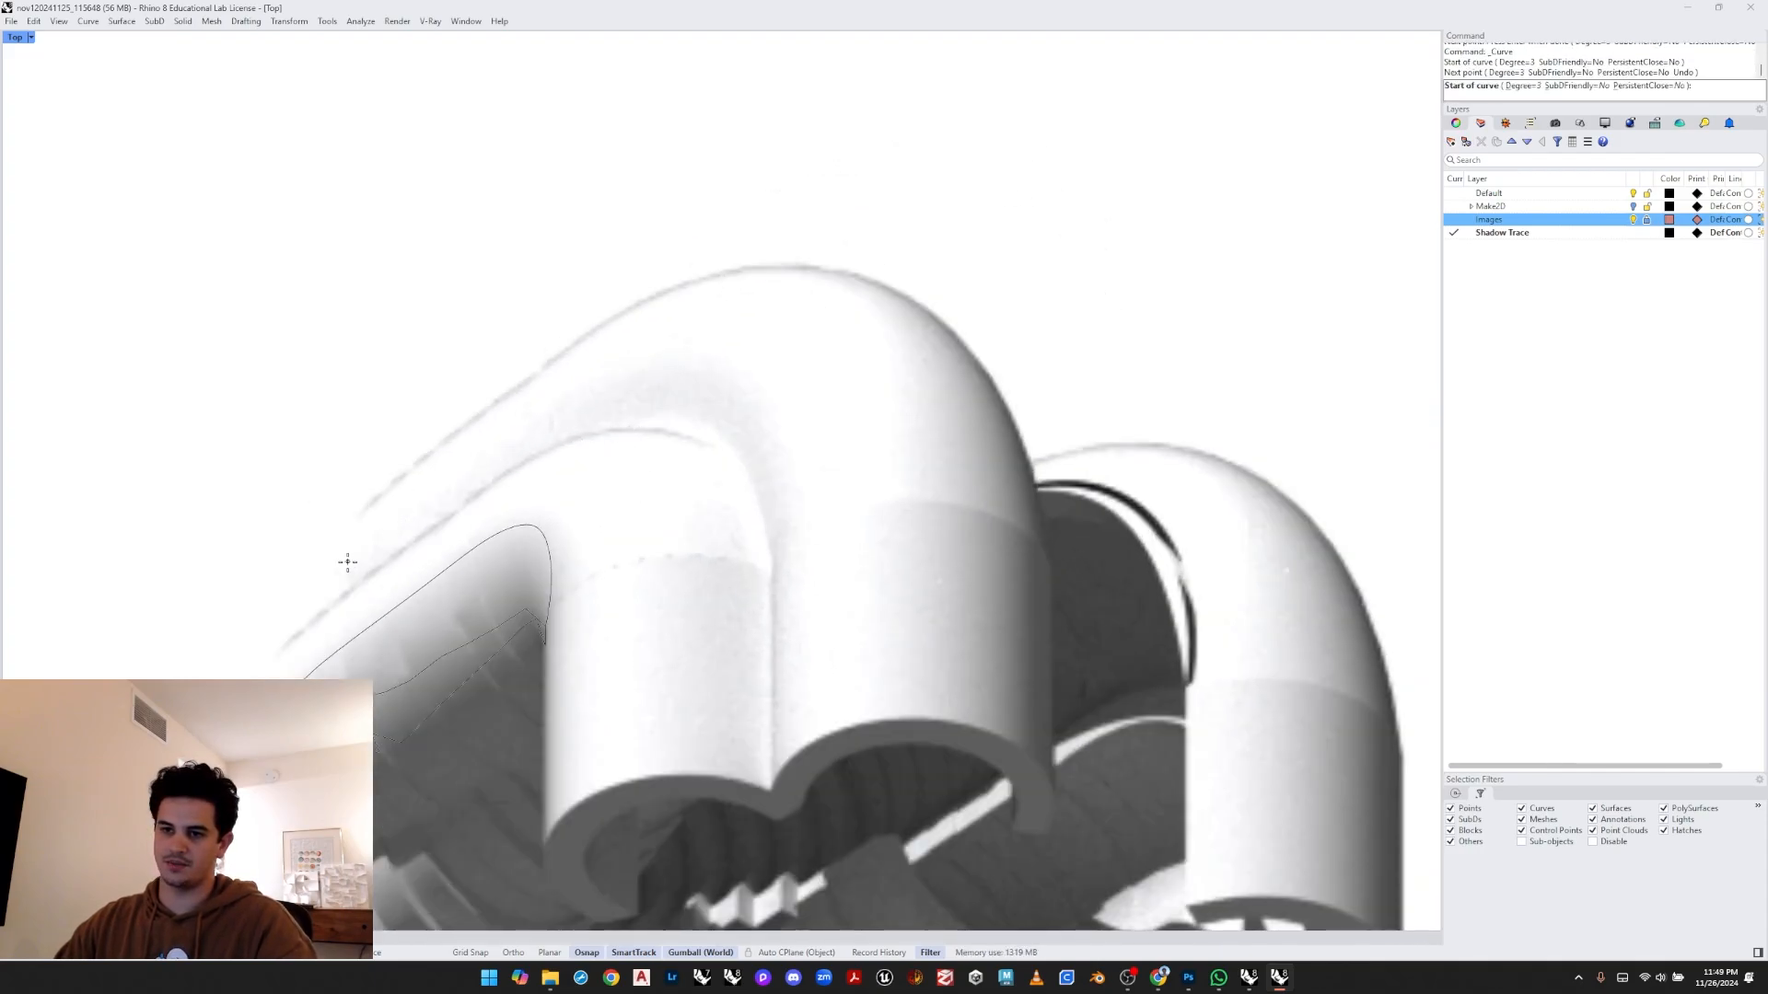
{"action": "left_click", "coordinate": [371, 545]}
{"action": "key", "text": "Escape"}
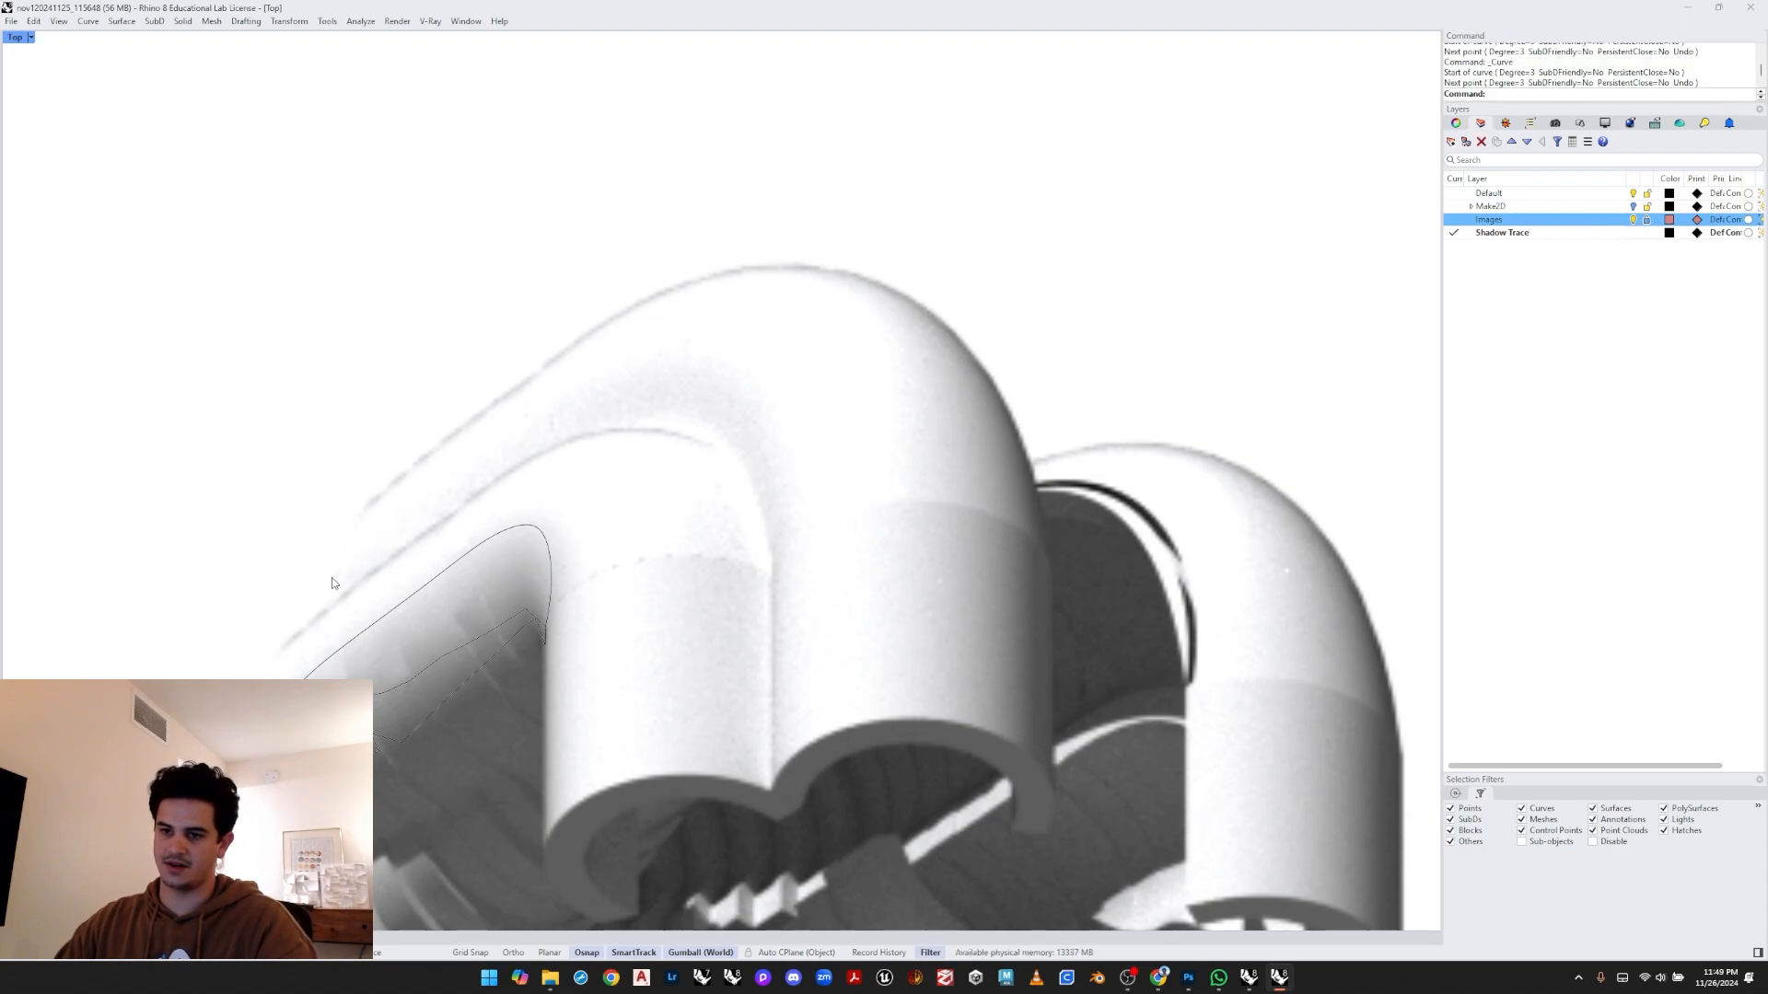
- Draw a curve tracing the outer silhouette of the upper pipe bend, from its left edge over the top and down to the rim
{"action": "key", "text": "Return"}
{"action": "left_click", "coordinate": [327, 584]}
{"action": "left_click", "coordinate": [396, 523]}
{"action": "left_click", "coordinate": [551, 415]}
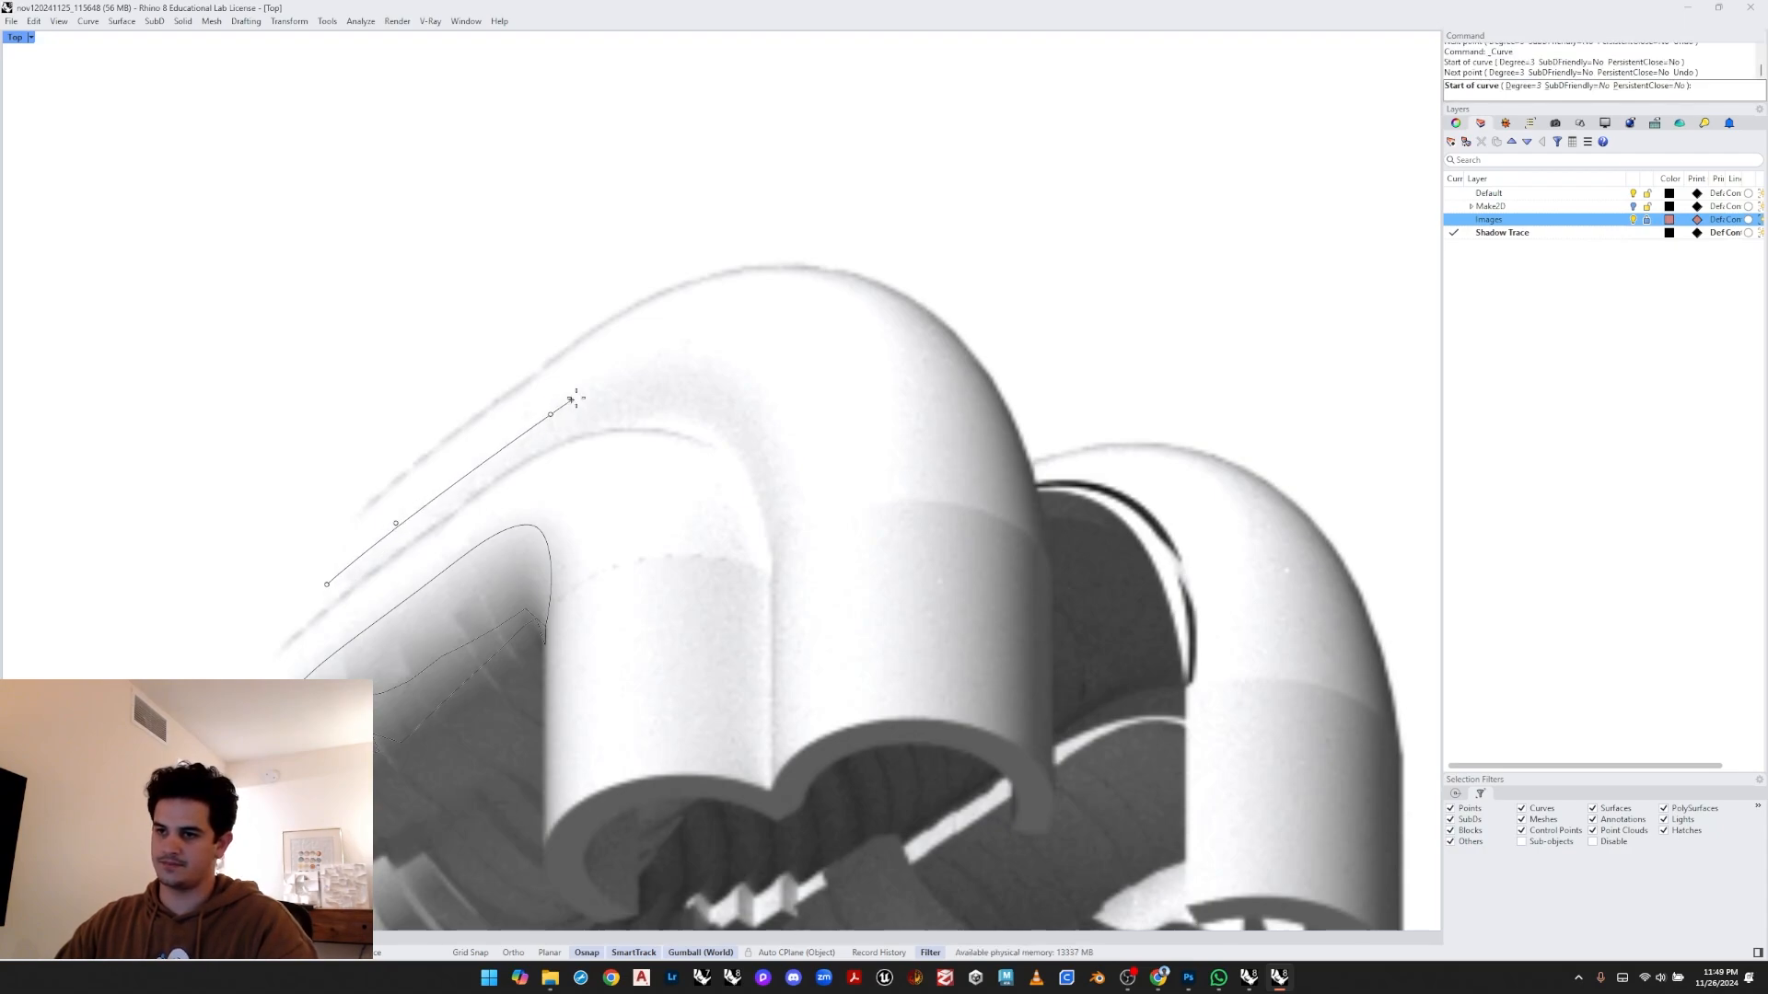
{"action": "left_click", "coordinate": [635, 371]}
{"action": "left_click", "coordinate": [686, 358]}
{"action": "left_click", "coordinate": [730, 370]}
{"action": "left_click", "coordinate": [783, 437]}
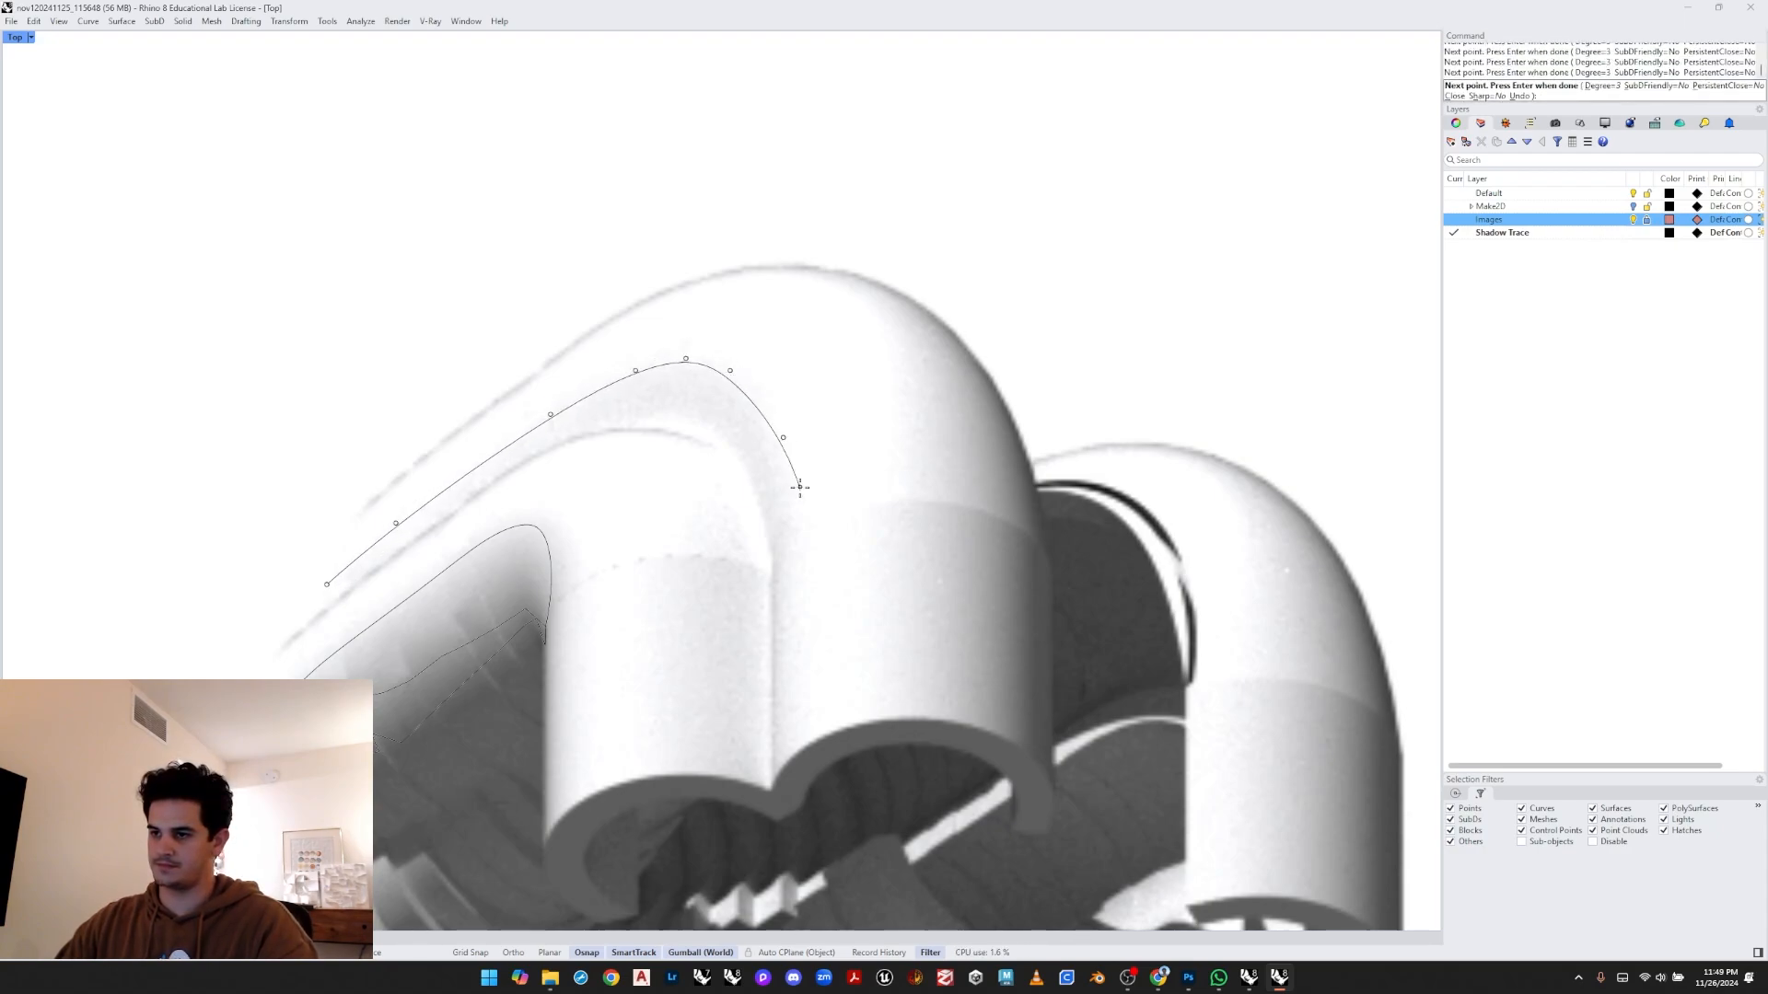
{"action": "left_click", "coordinate": [799, 510]}
{"action": "left_click", "coordinate": [795, 768]}
{"action": "key", "text": "Return"}
- Draw a curve tracing the vertical edge up the front of the bend from the rim to its top
{"action": "scroll", "coordinate": [926, 700], "scroll_direction": "down", "scroll_amount": 4}
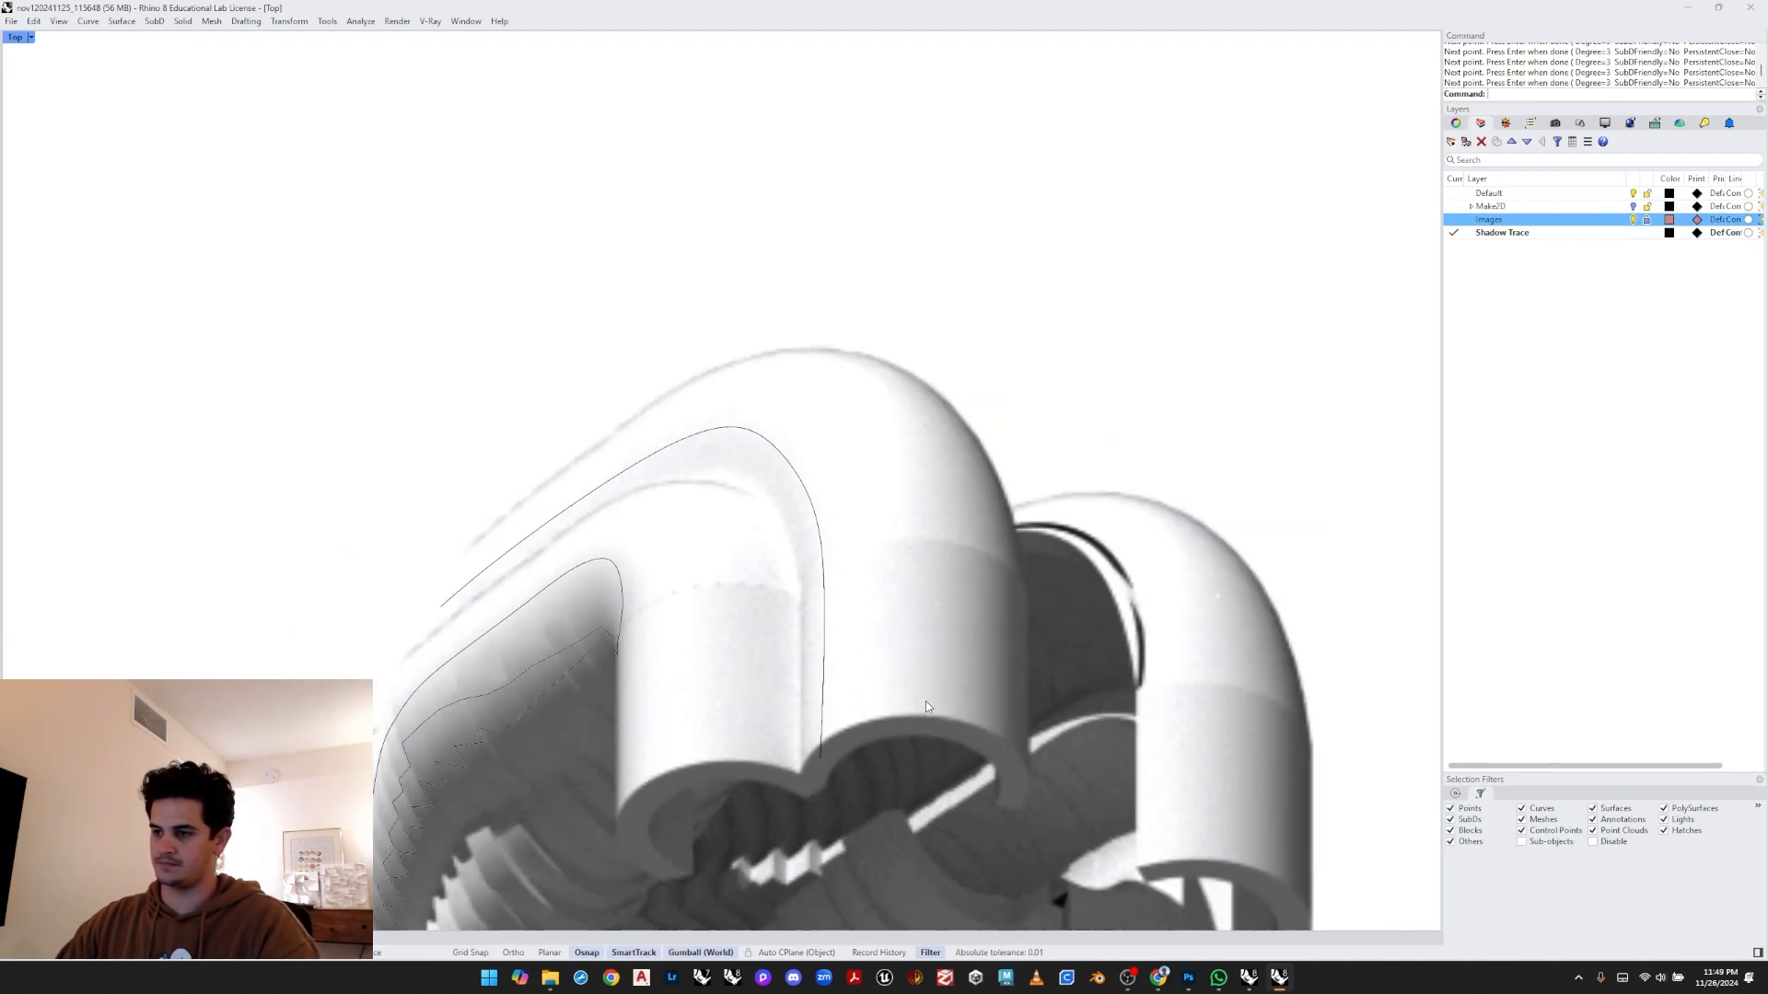
{"action": "right_click_drag", "start_coordinate": [925, 700], "coordinate": [621, 713]}
{"action": "scroll", "coordinate": [622, 704], "scroll_direction": "up", "scroll_amount": 2}
{"action": "key", "text": "Return"}
{"action": "left_click", "coordinate": [588, 758]}
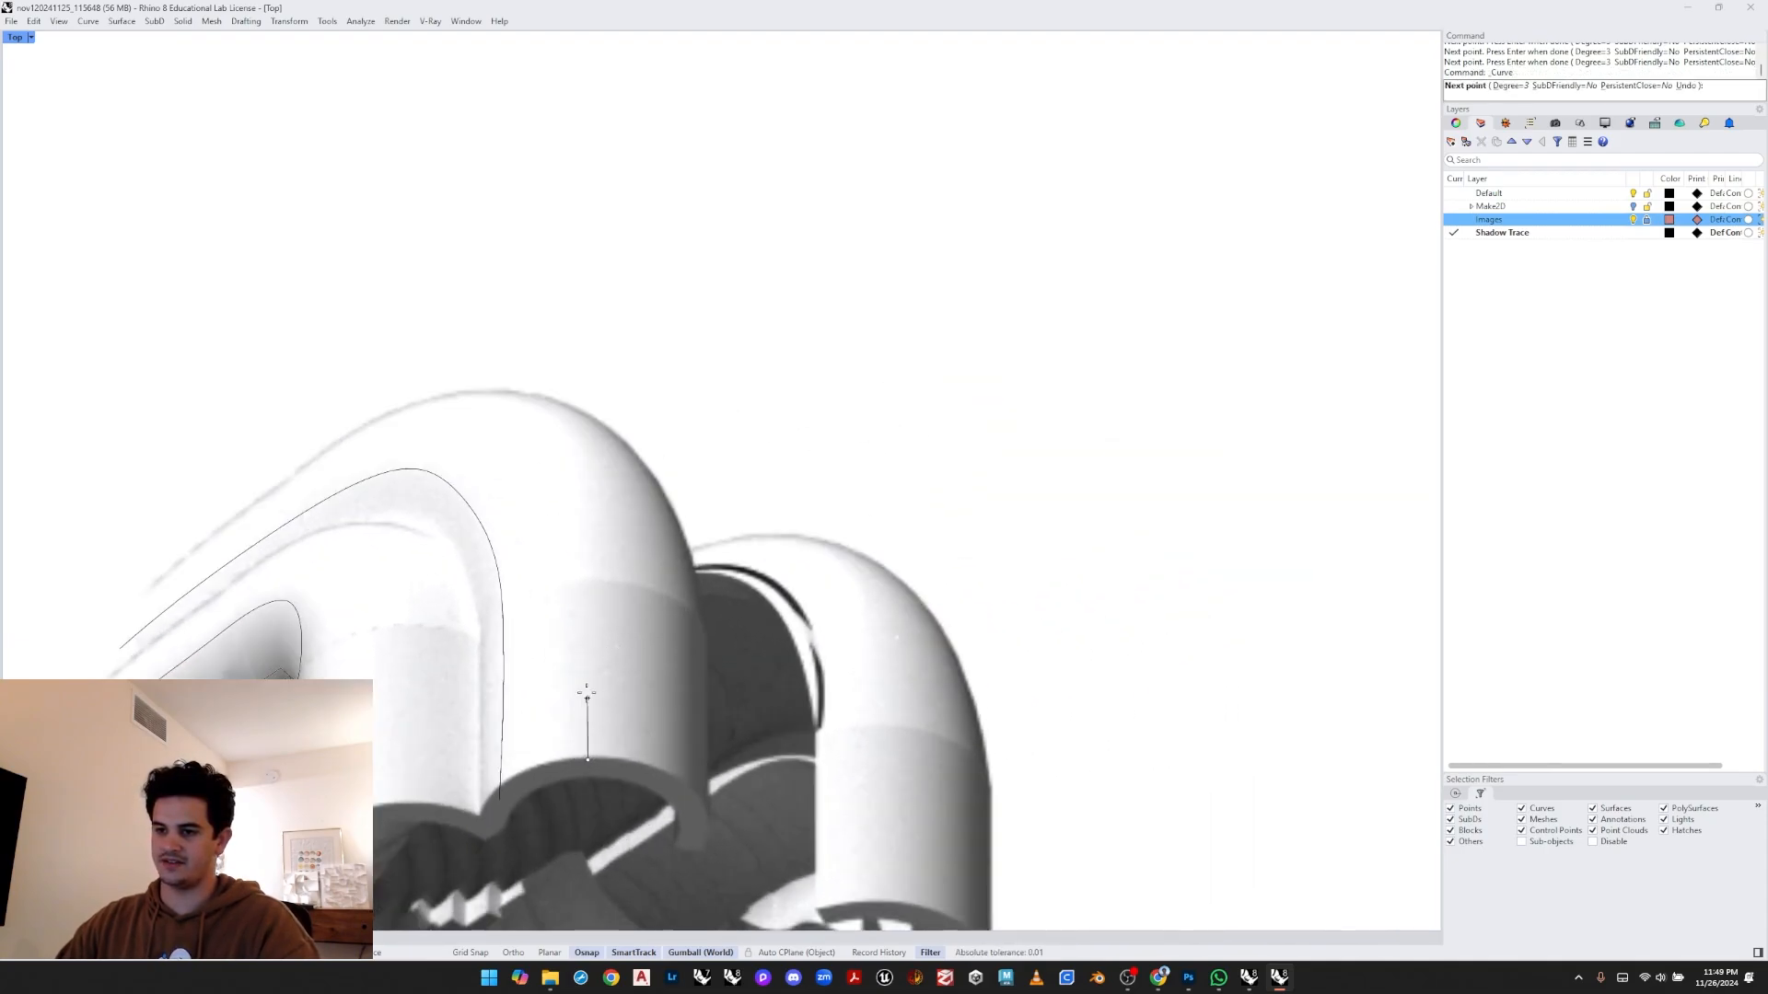
{"action": "left_click", "coordinate": [585, 632]}
{"action": "left_click", "coordinate": [591, 521]}
{"action": "left_click", "coordinate": [594, 474]}
{"action": "left_click", "coordinate": [570, 434]}
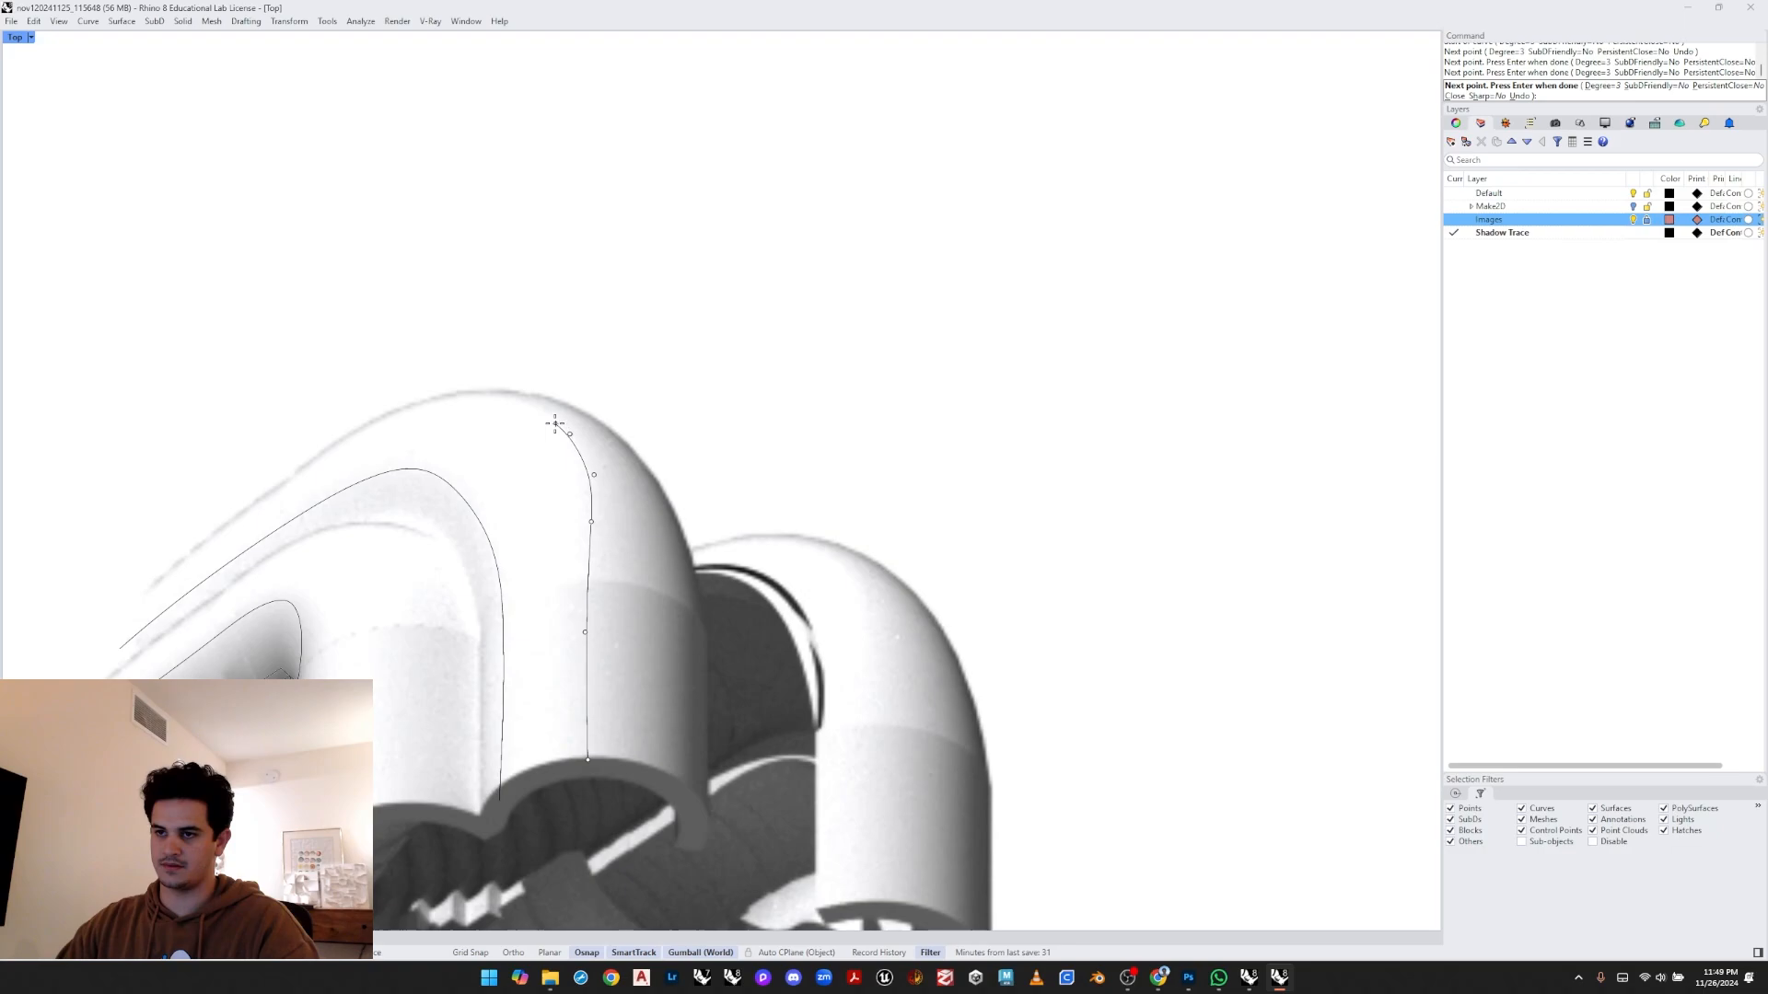
{"action": "left_click", "coordinate": [543, 416]}
{"action": "left_click", "coordinate": [470, 384]}
{"action": "key", "text": "Return"}
- Draw a second vertical edge curve from the lower rim up over the bend, to the right of the previous one
{"action": "scroll", "coordinate": [516, 534], "scroll_direction": "down", "scroll_amount": 2}
{"action": "scroll", "coordinate": [638, 656], "scroll_direction": "up", "scroll_amount": 2}
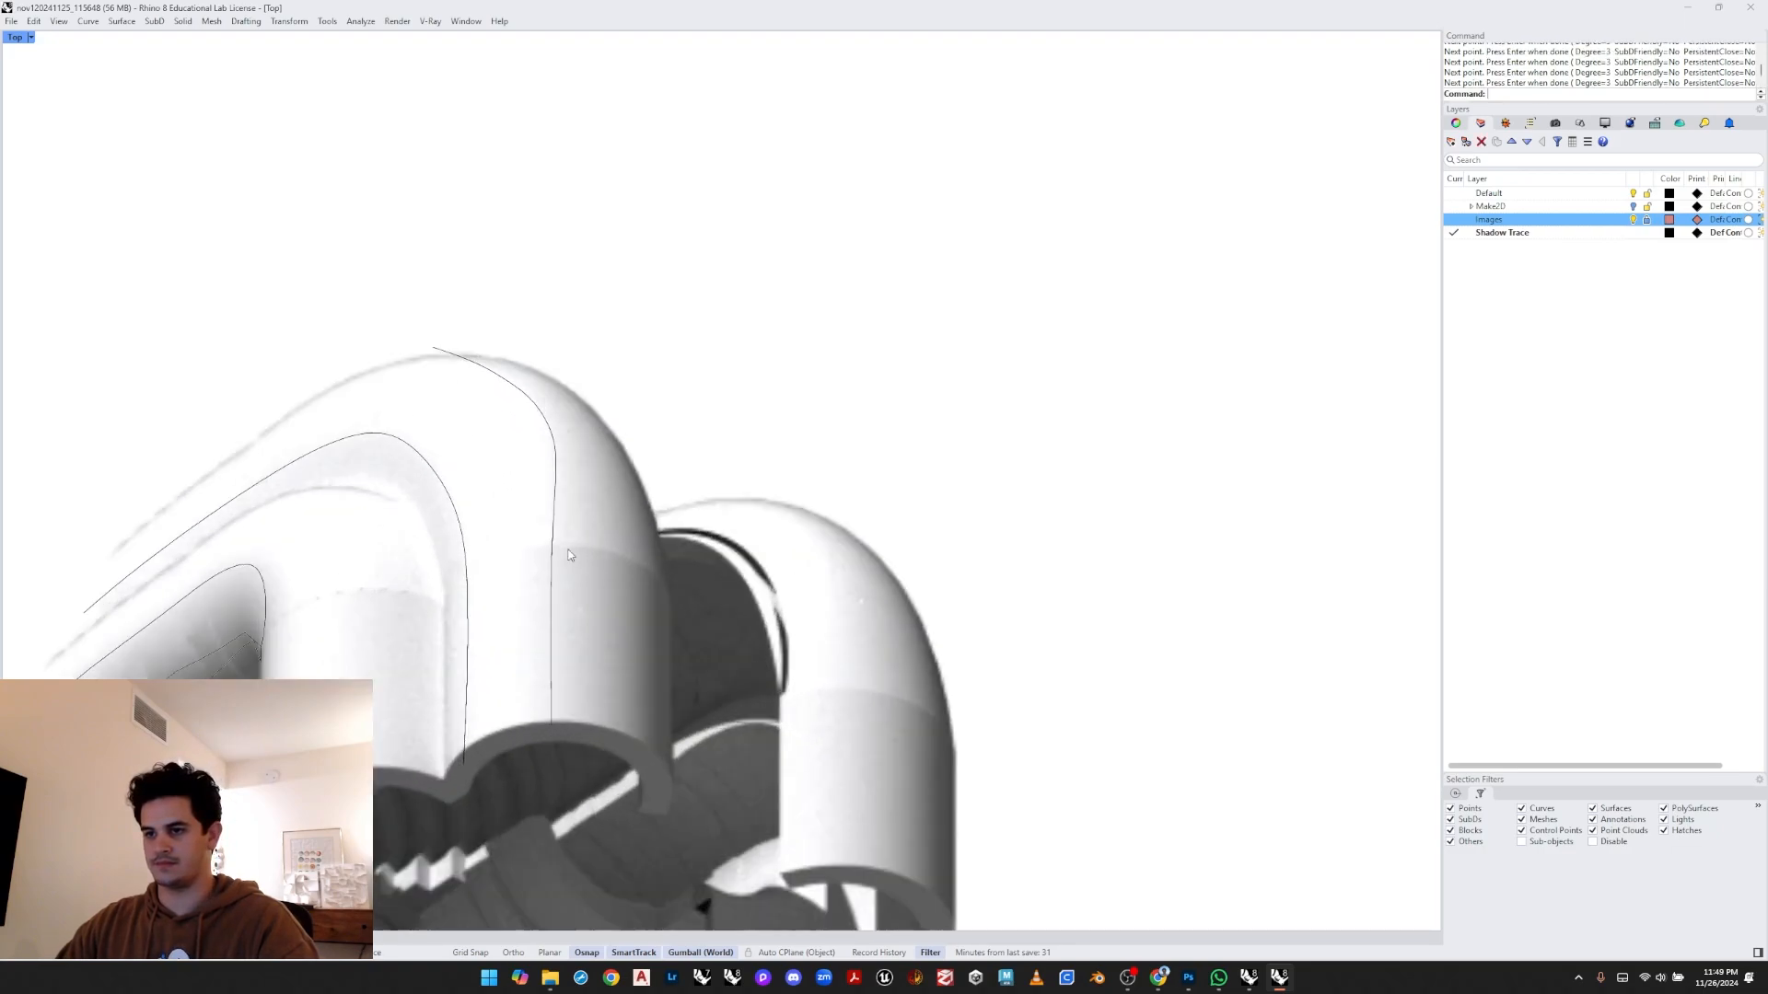
{"action": "right_click_drag", "start_coordinate": [638, 657], "coordinate": [529, 615]}
{"action": "key", "text": "Return"}
{"action": "left_click", "coordinate": [543, 708]}
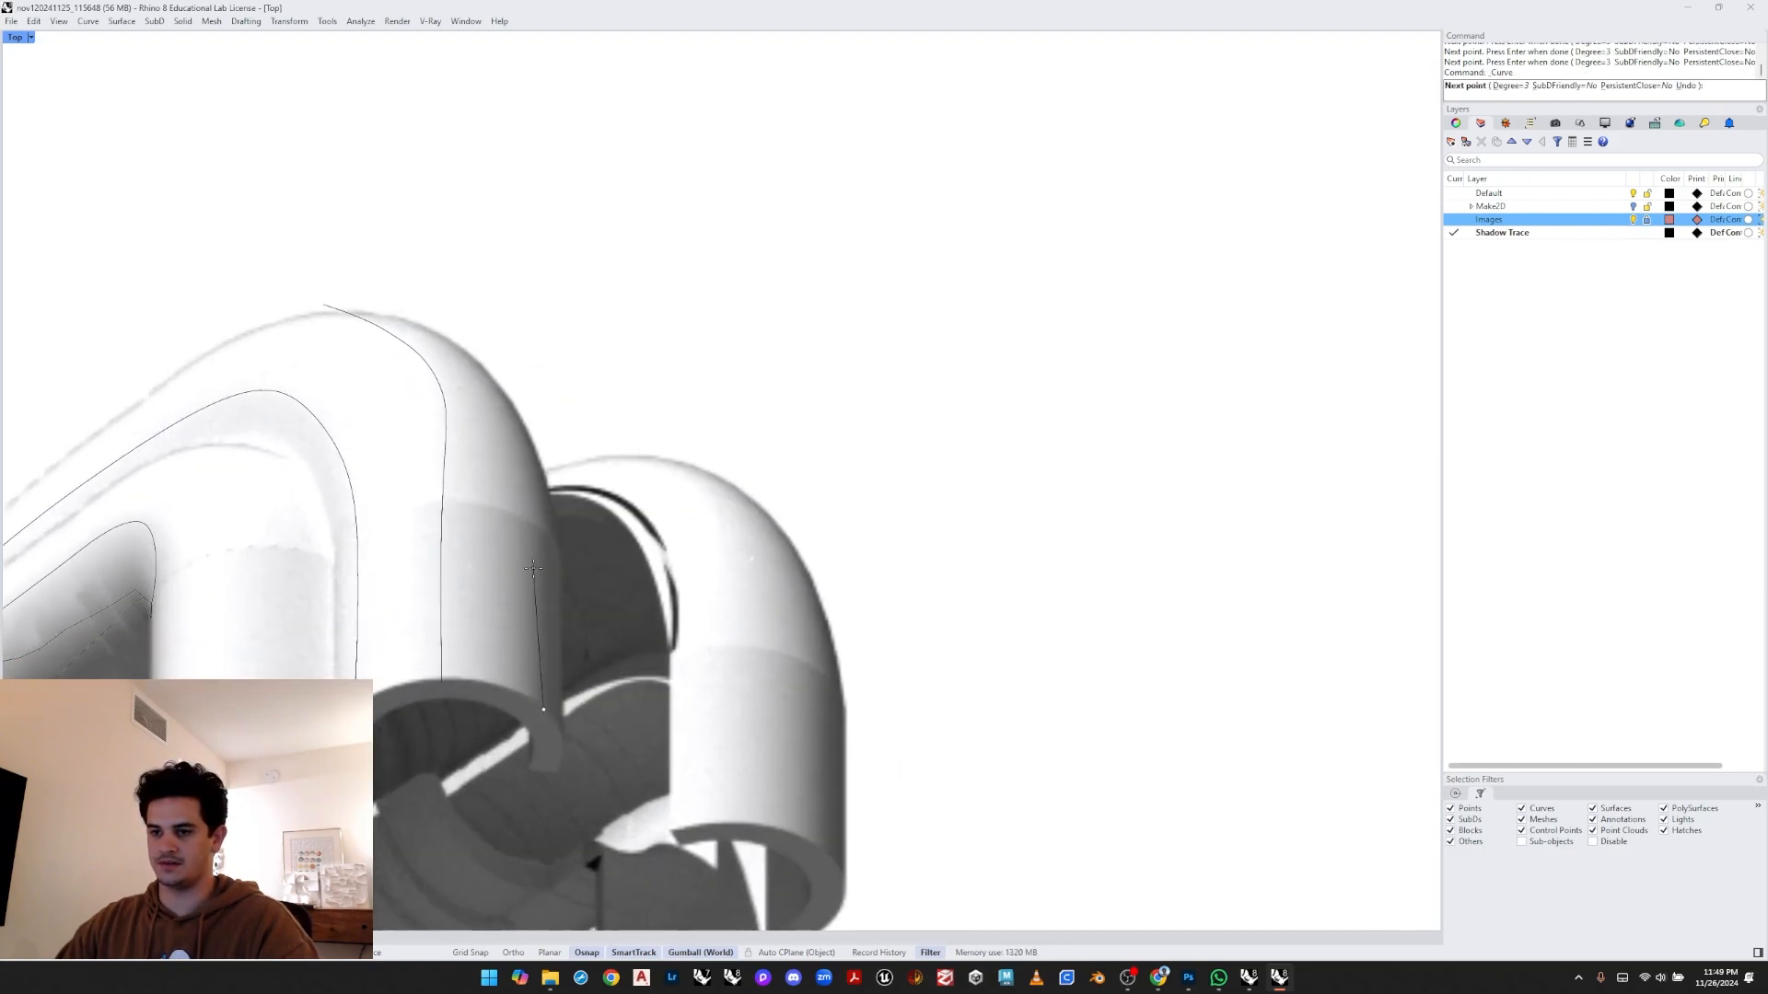
{"action": "left_click", "coordinate": [519, 451]}
{"action": "left_click", "coordinate": [496, 391]}
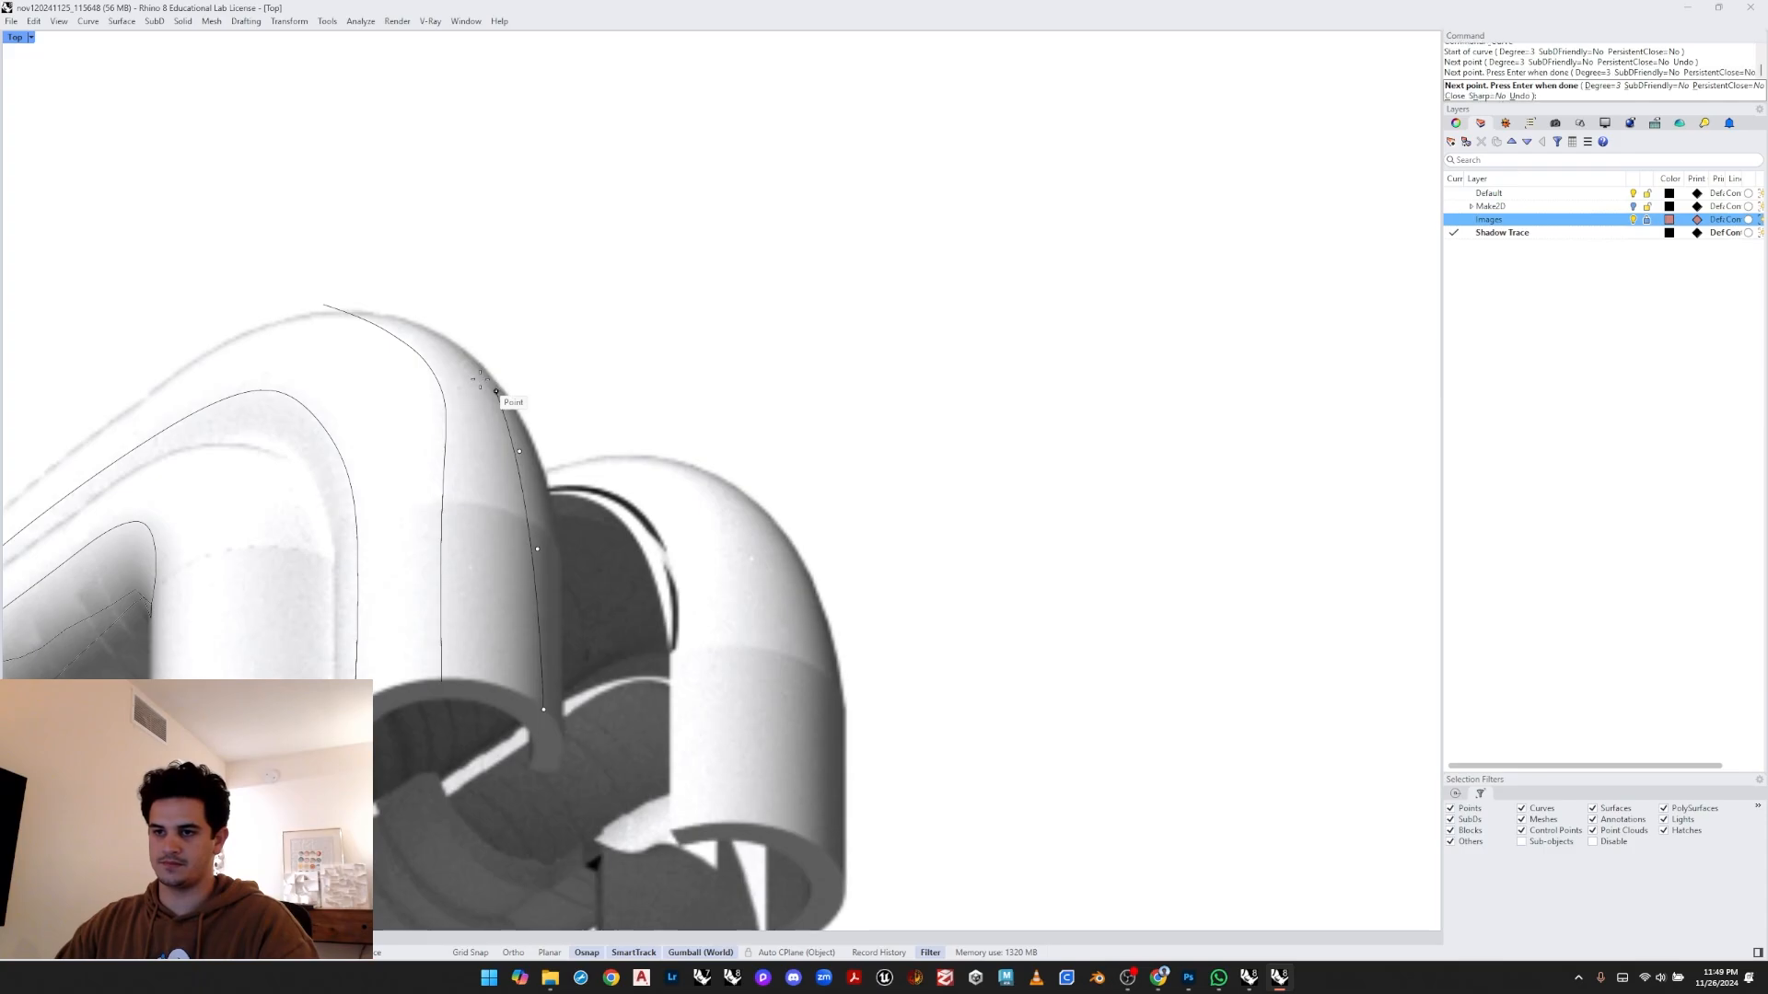
{"action": "left_click", "coordinate": [460, 356]}
{"action": "left_click", "coordinate": [428, 333]}
{"action": "key", "text": "Return"}
- Draw a third curve tracing the right-hand edge of the bend from the rim up to its top
{"action": "scroll", "coordinate": [699, 394], "scroll_direction": "down", "scroll_amount": 3}
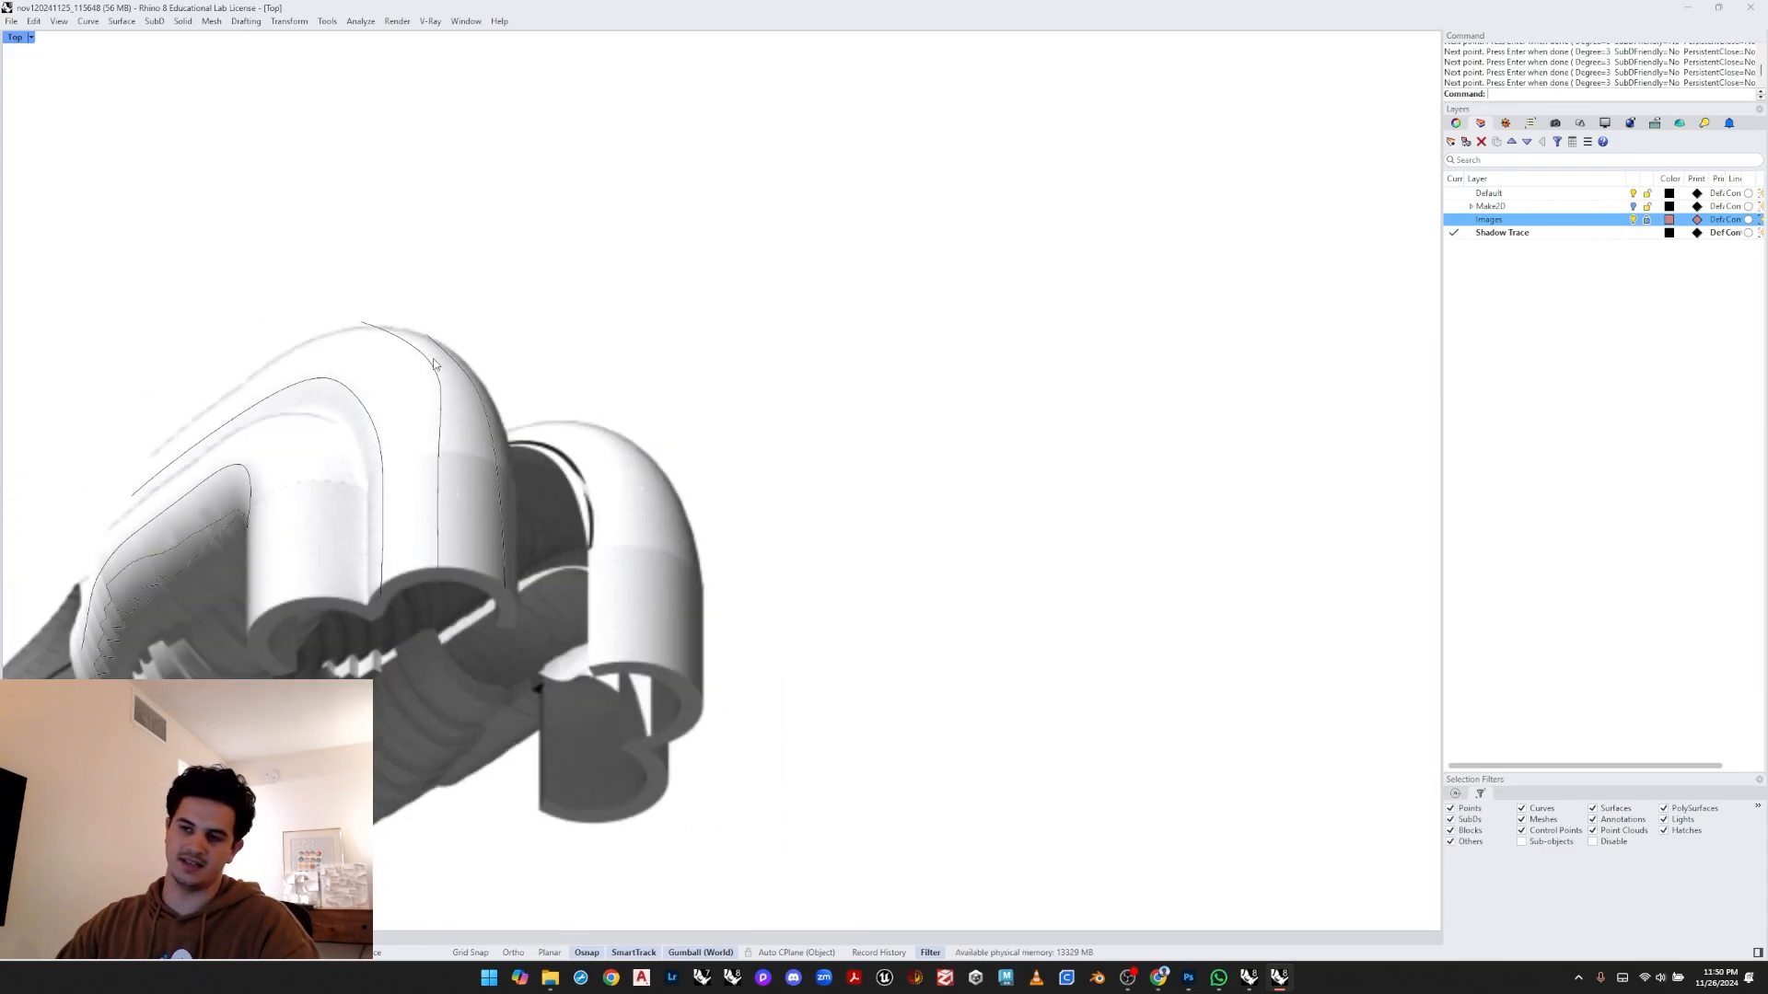
{"action": "scroll", "coordinate": [692, 440], "scroll_direction": "up", "scroll_amount": 5}
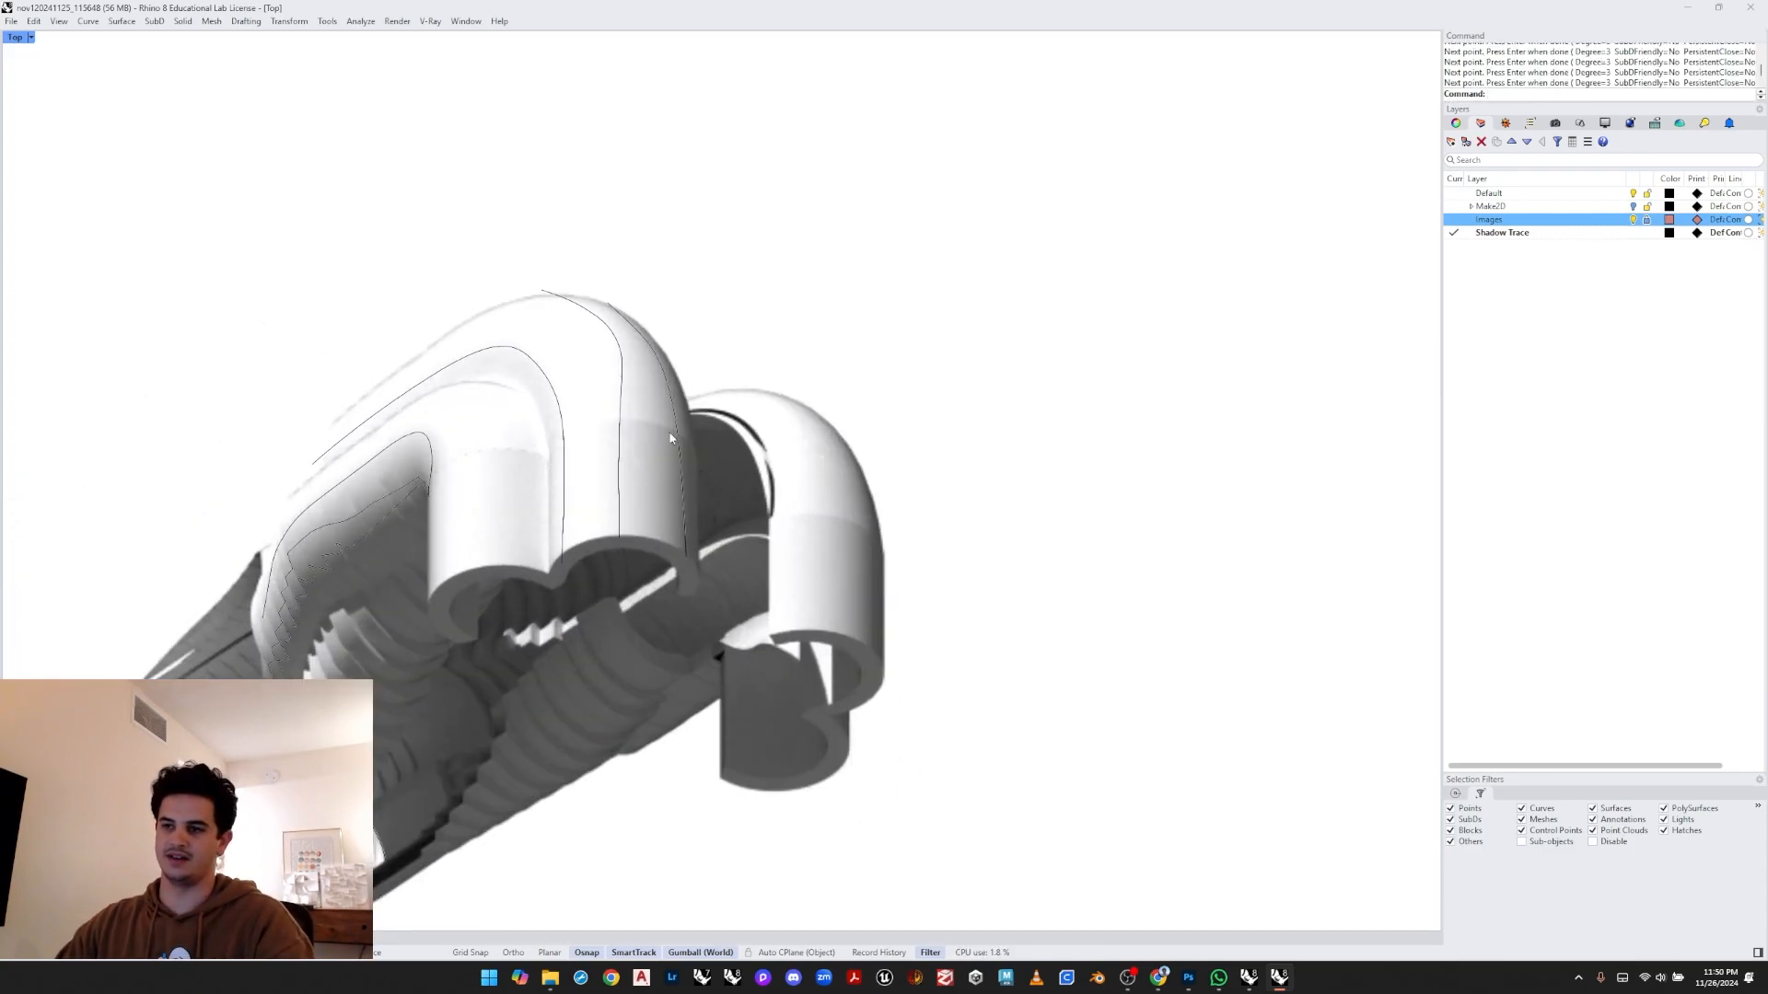
{"action": "scroll", "coordinate": [672, 534], "scroll_direction": "down", "scroll_amount": 2}
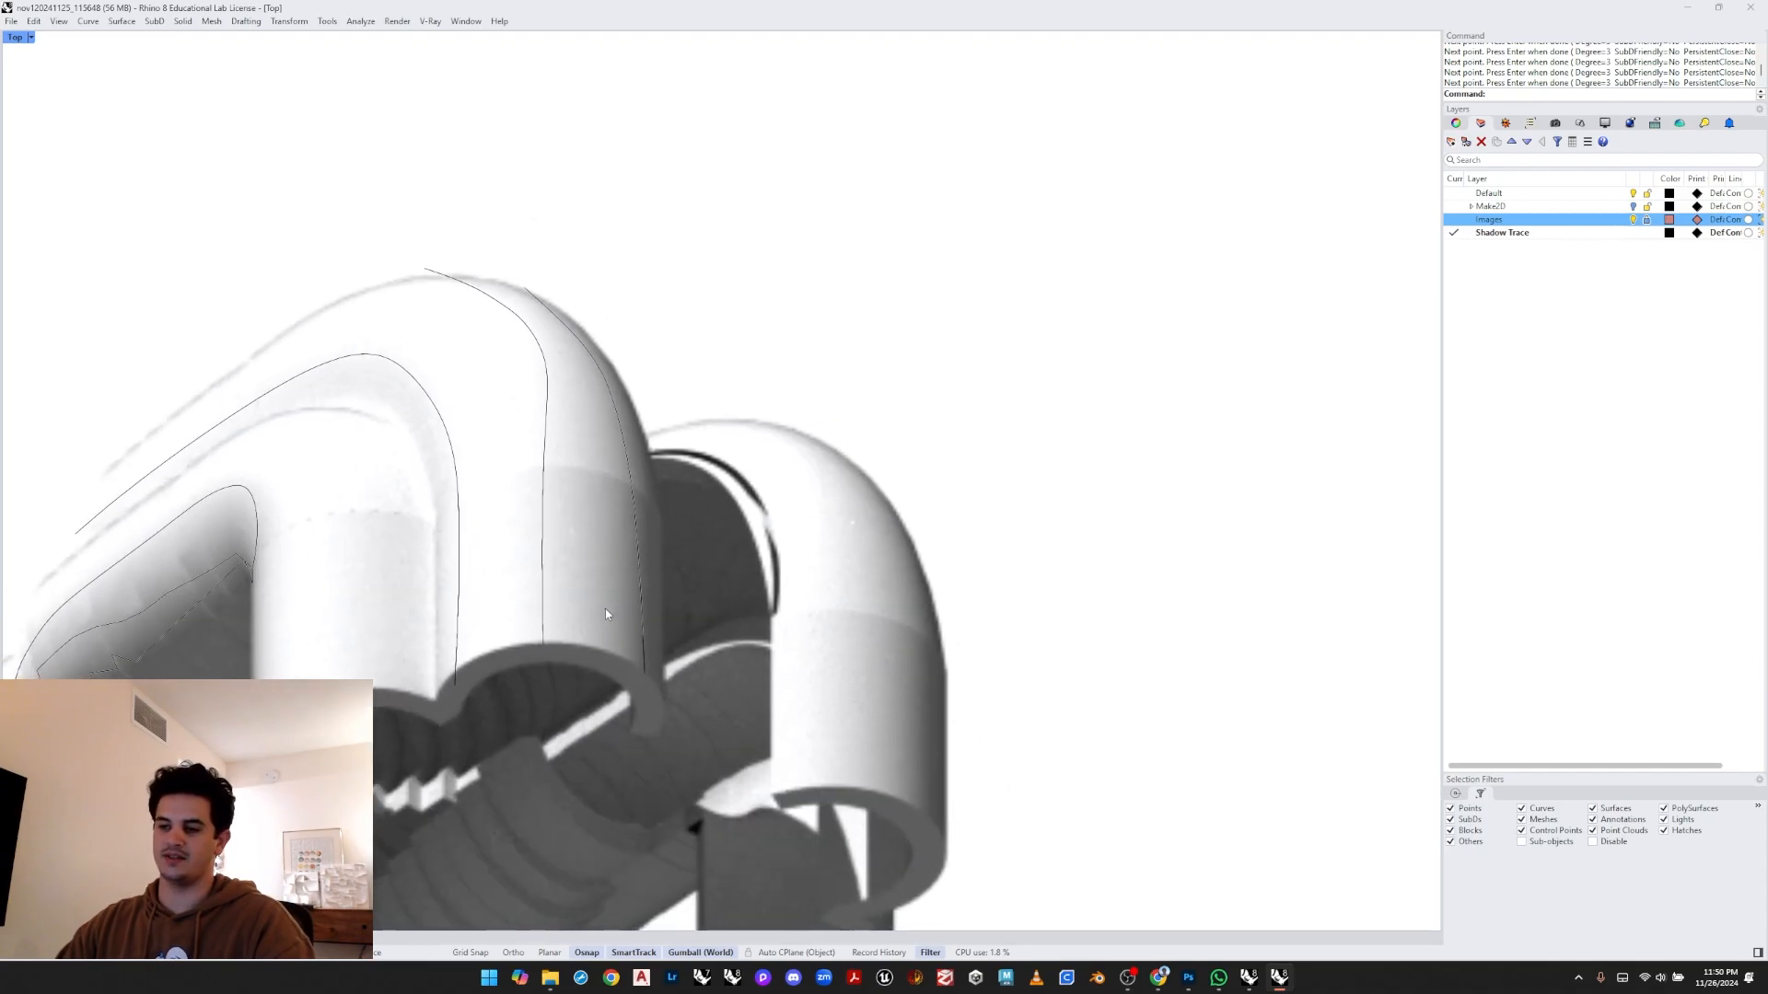
{"action": "key", "text": "Return"}
{"action": "left_click", "coordinate": [597, 632]}
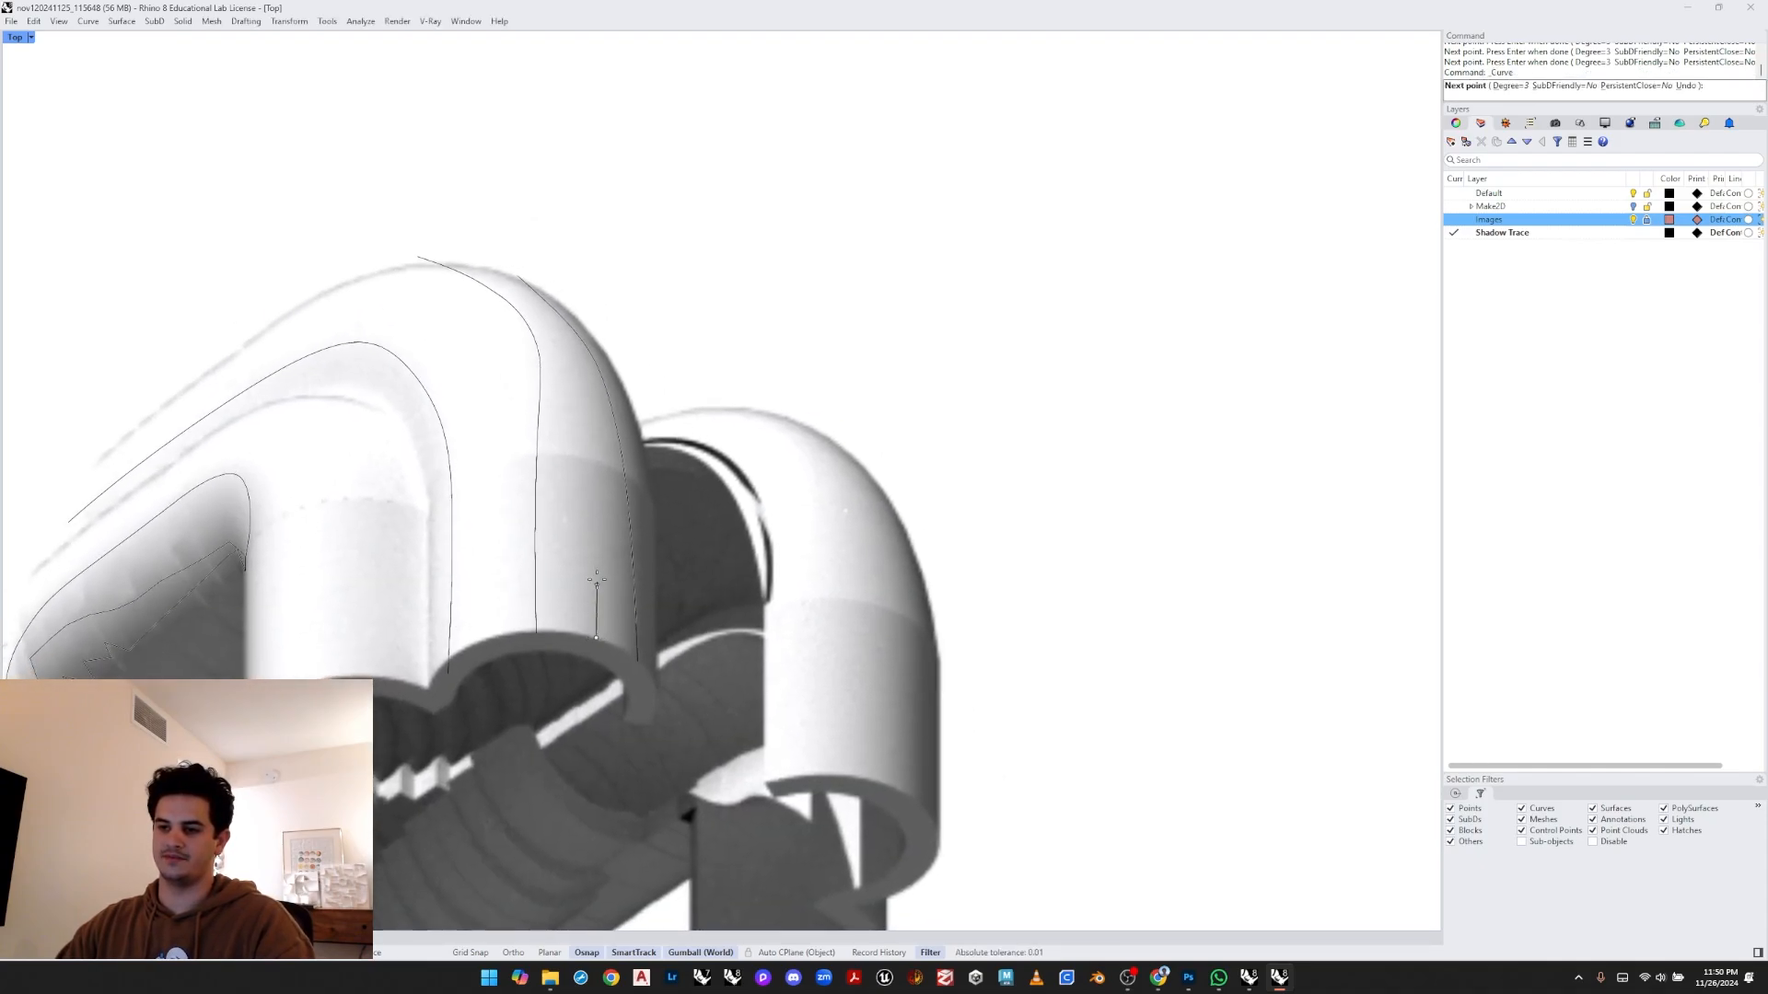
{"action": "scroll", "coordinate": [589, 516], "scroll_direction": "up", "scroll_amount": 2}
{"action": "left_click", "coordinate": [595, 454]}
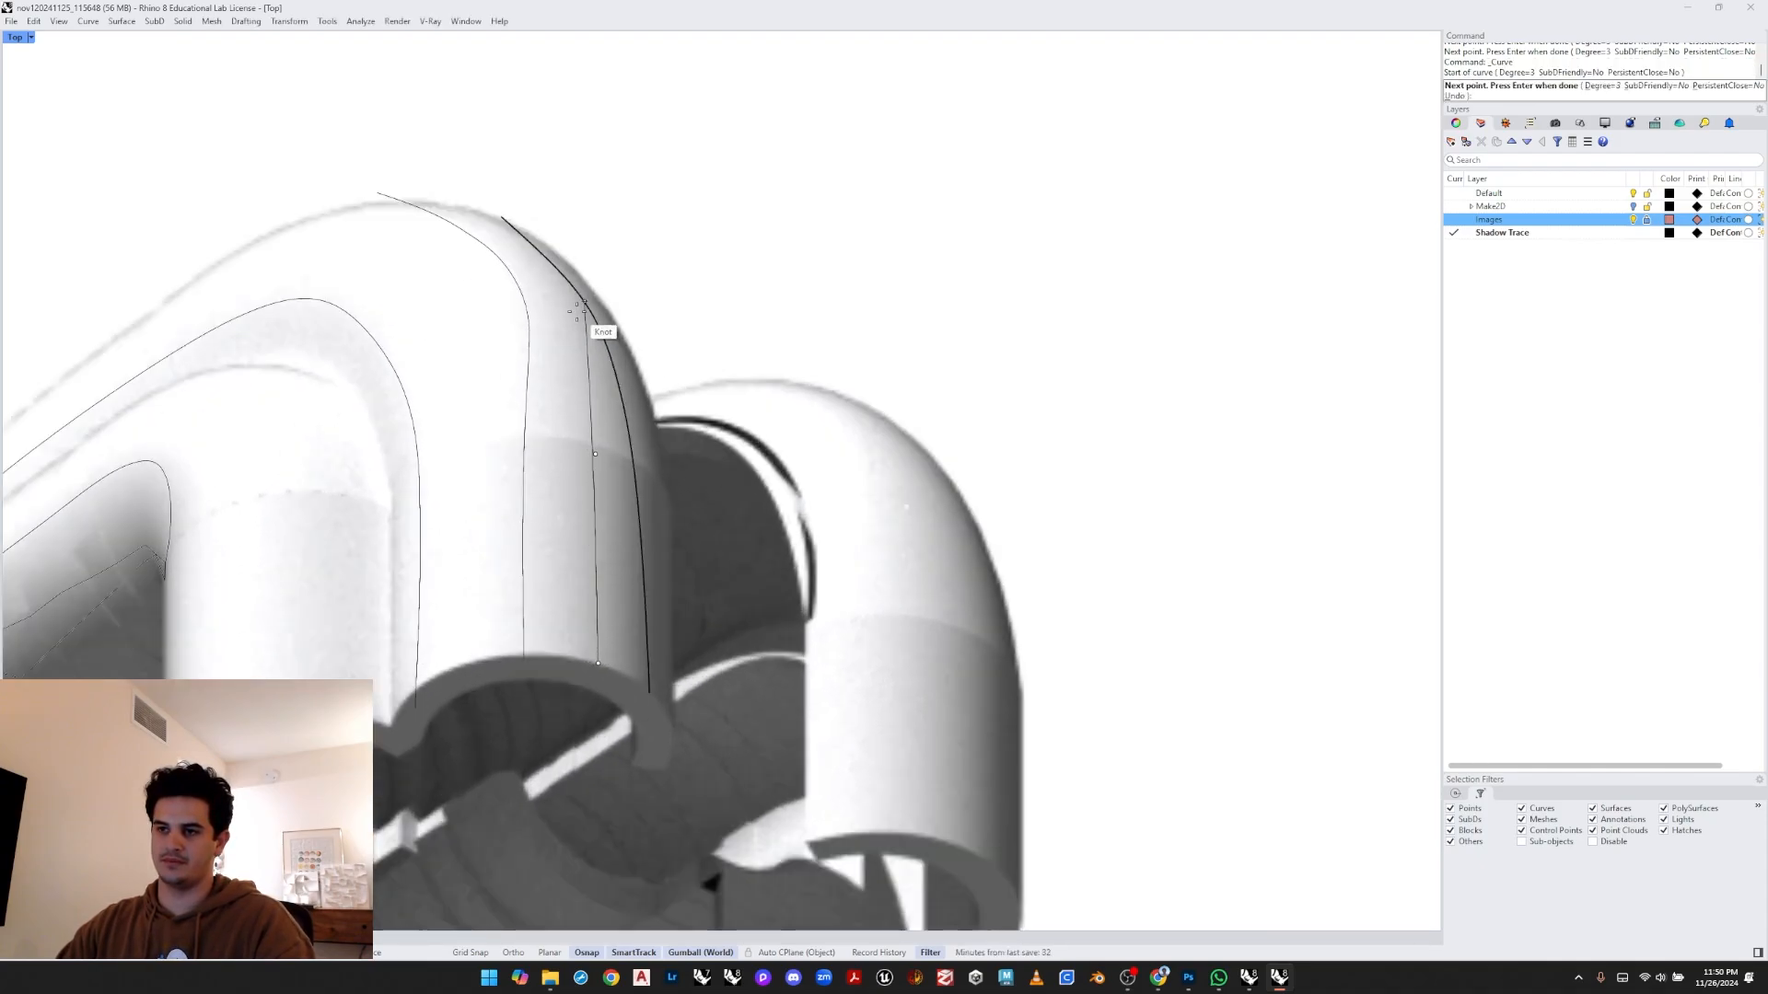
{"action": "left_click", "coordinate": [543, 260]}
{"action": "key", "text": "Return"}
- Undo the last drawn curve
{"action": "scroll", "coordinate": [546, 322], "scroll_direction": "down", "scroll_amount": 6}
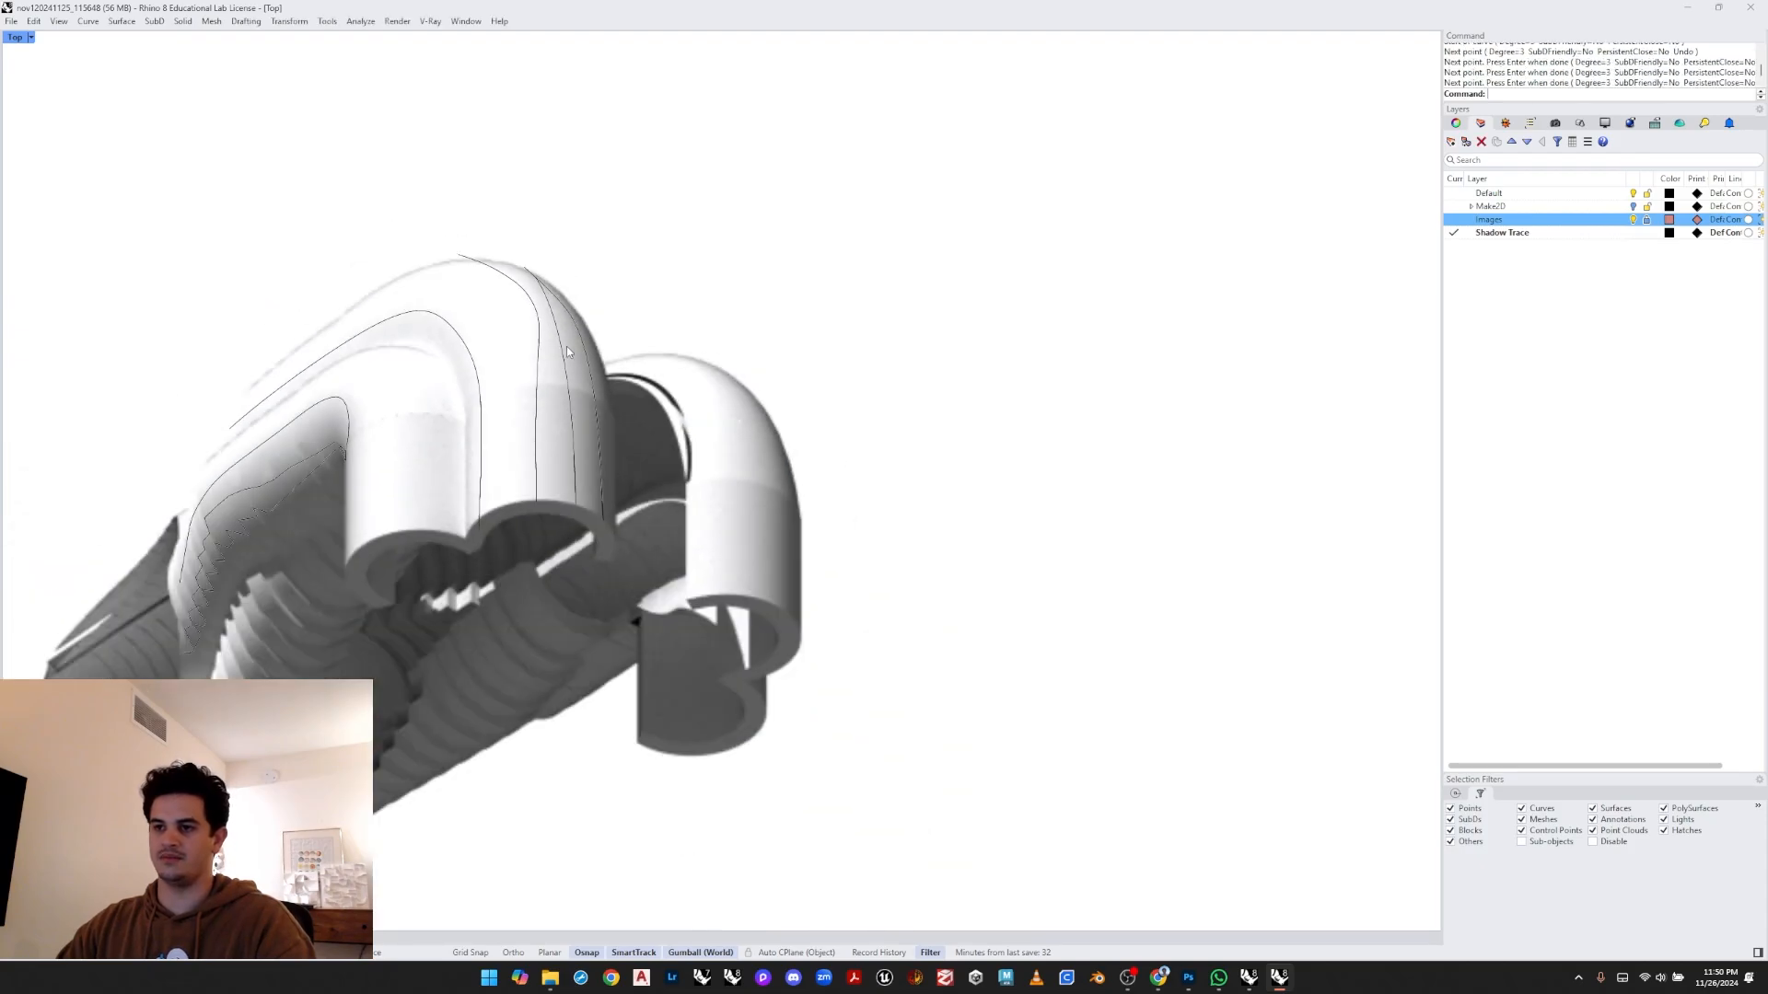
{"action": "right_click_drag", "start_coordinate": [657, 413], "coordinate": [749, 331]}
{"action": "key", "text": "ctrl+z"}
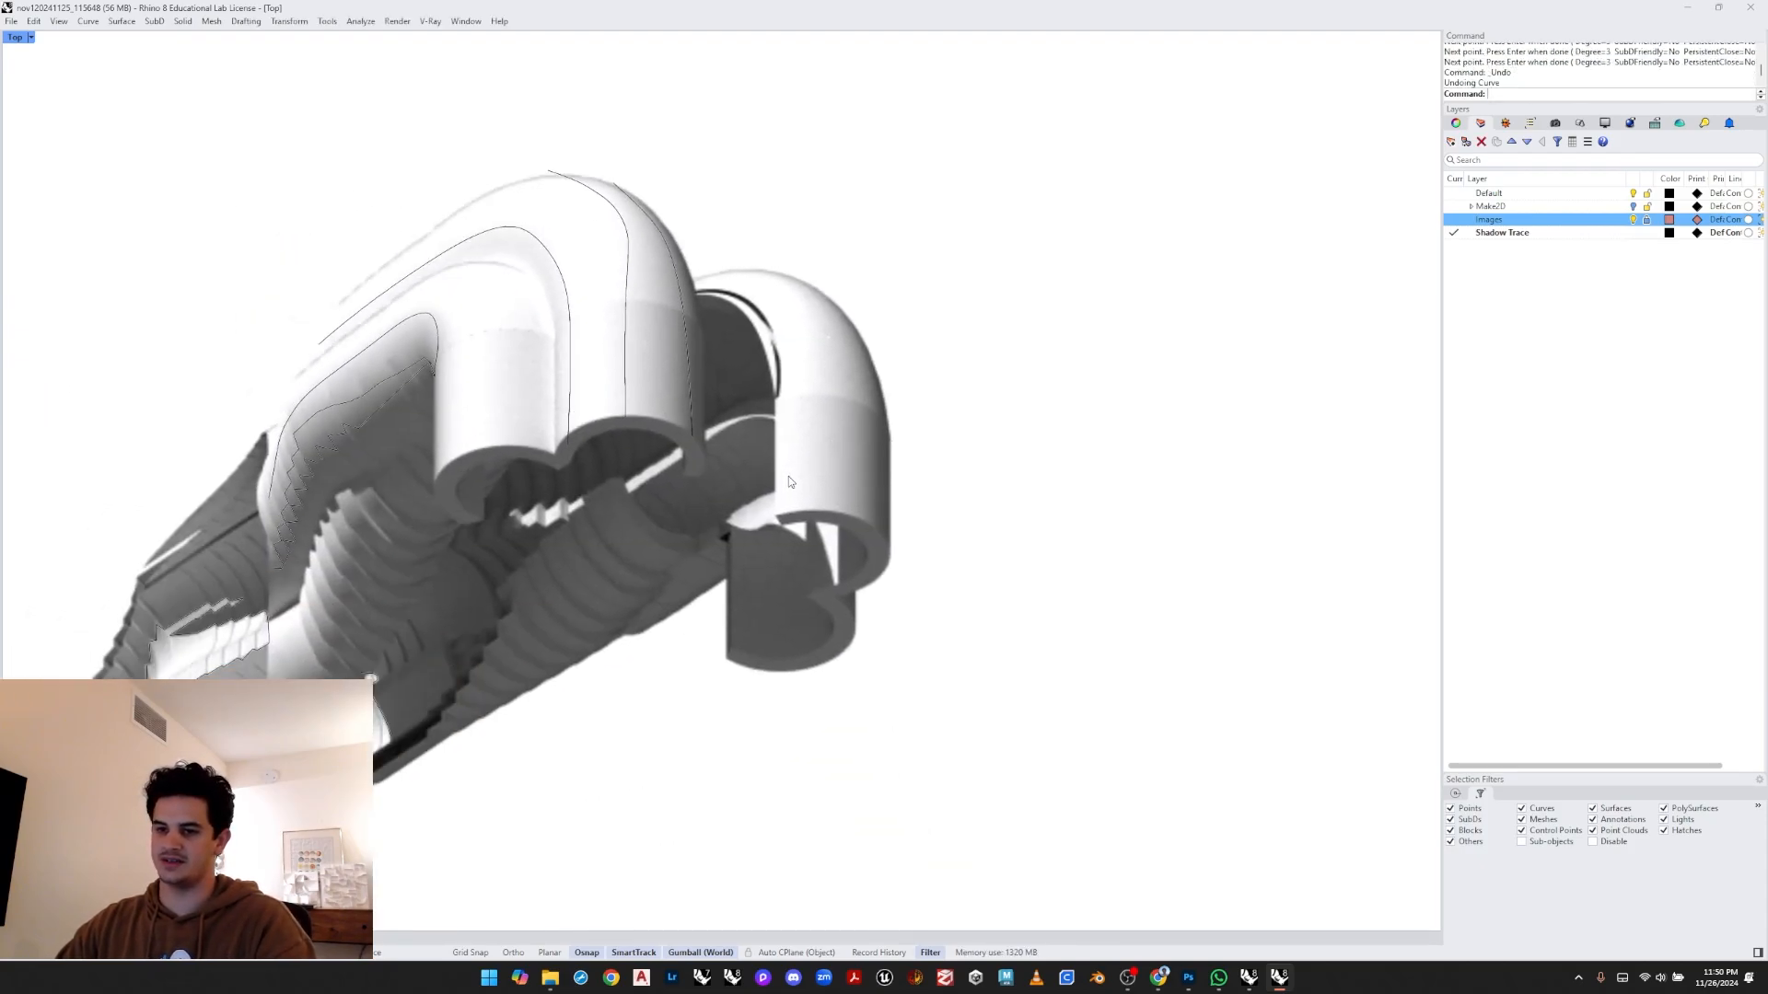
- Hide the Images layer to review the traced curves on their own
{"action": "scroll", "coordinate": [788, 477], "scroll_direction": "up", "scroll_amount": 8}
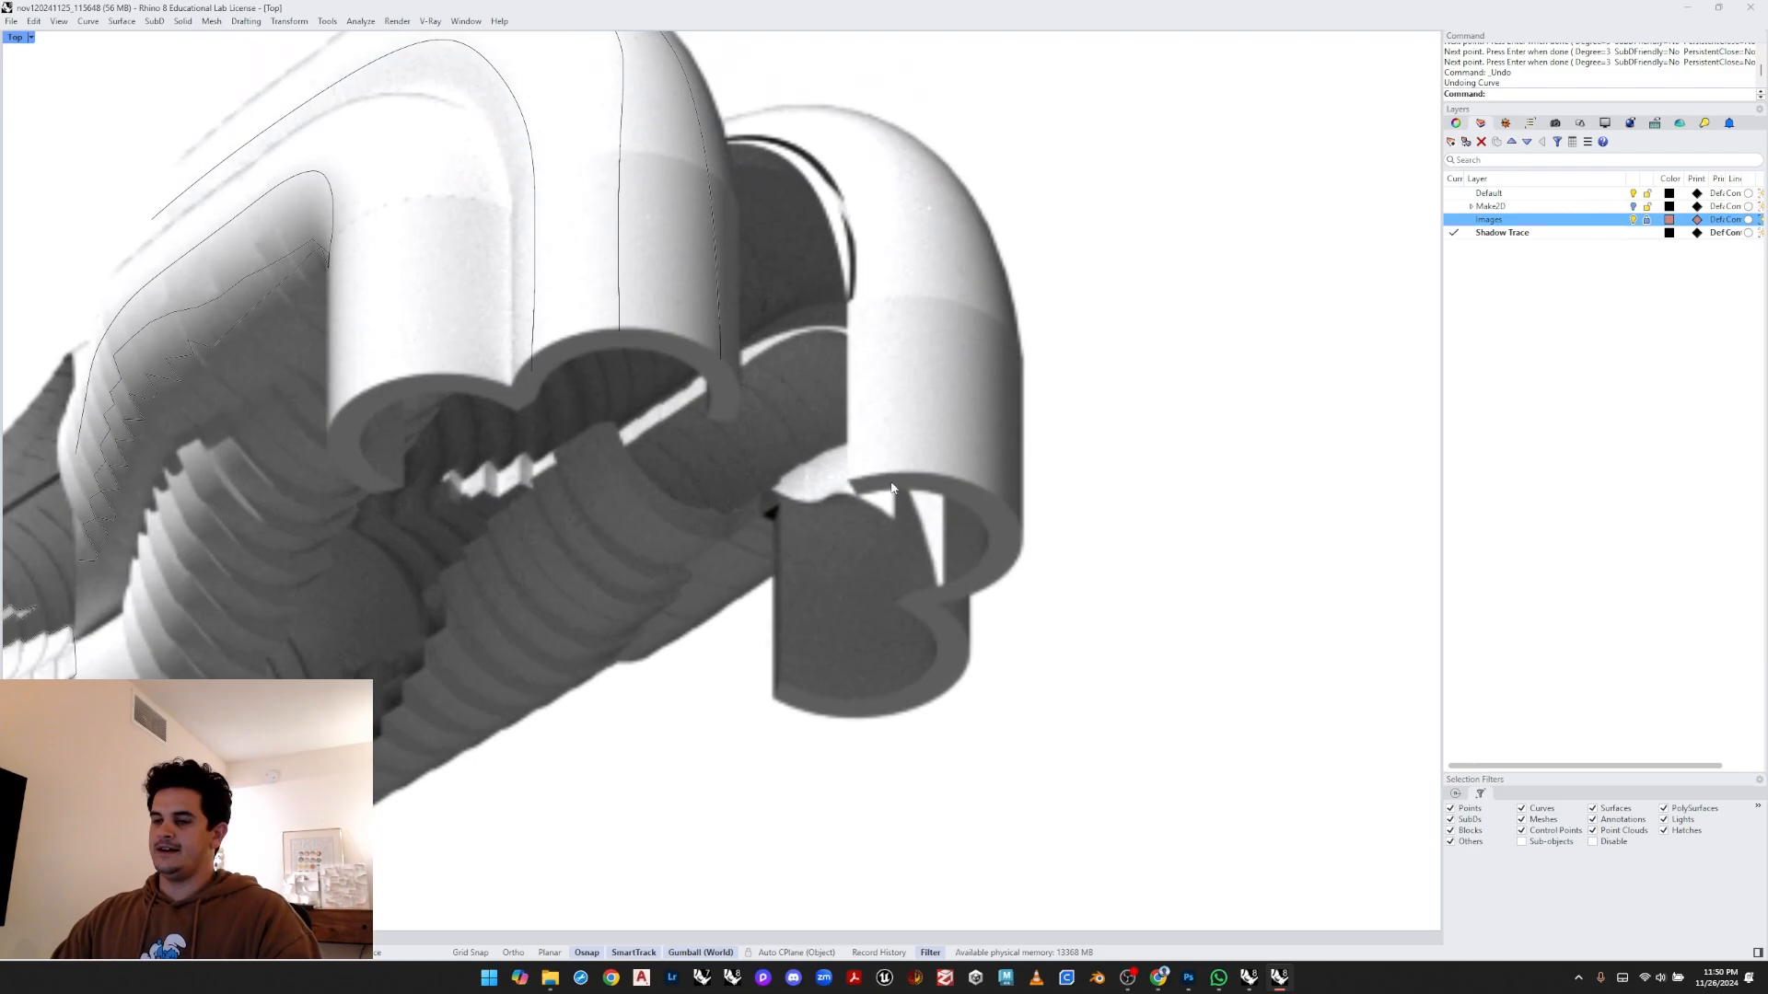
{"action": "scroll", "coordinate": [891, 488], "scroll_direction": "down", "scroll_amount": 6}
{"action": "scroll", "coordinate": [1022, 371], "scroll_direction": "up", "scroll_amount": 4}
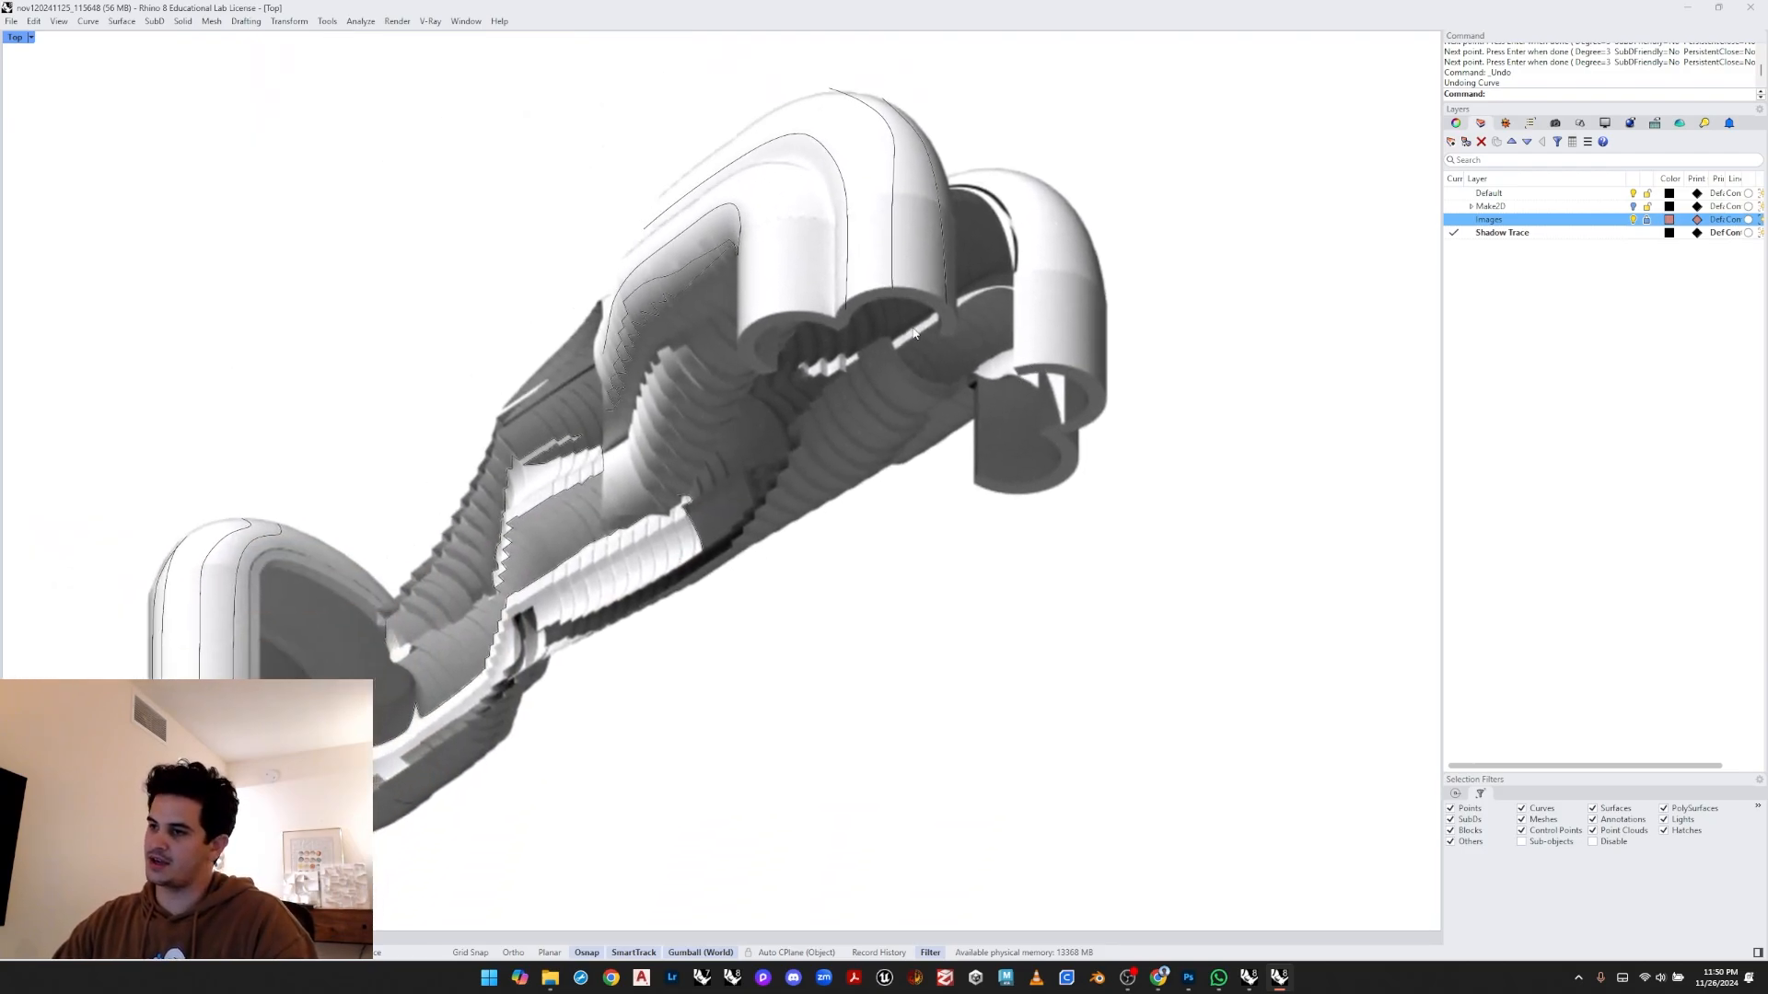
{"action": "scroll", "coordinate": [971, 315], "scroll_direction": "up", "scroll_amount": 8}
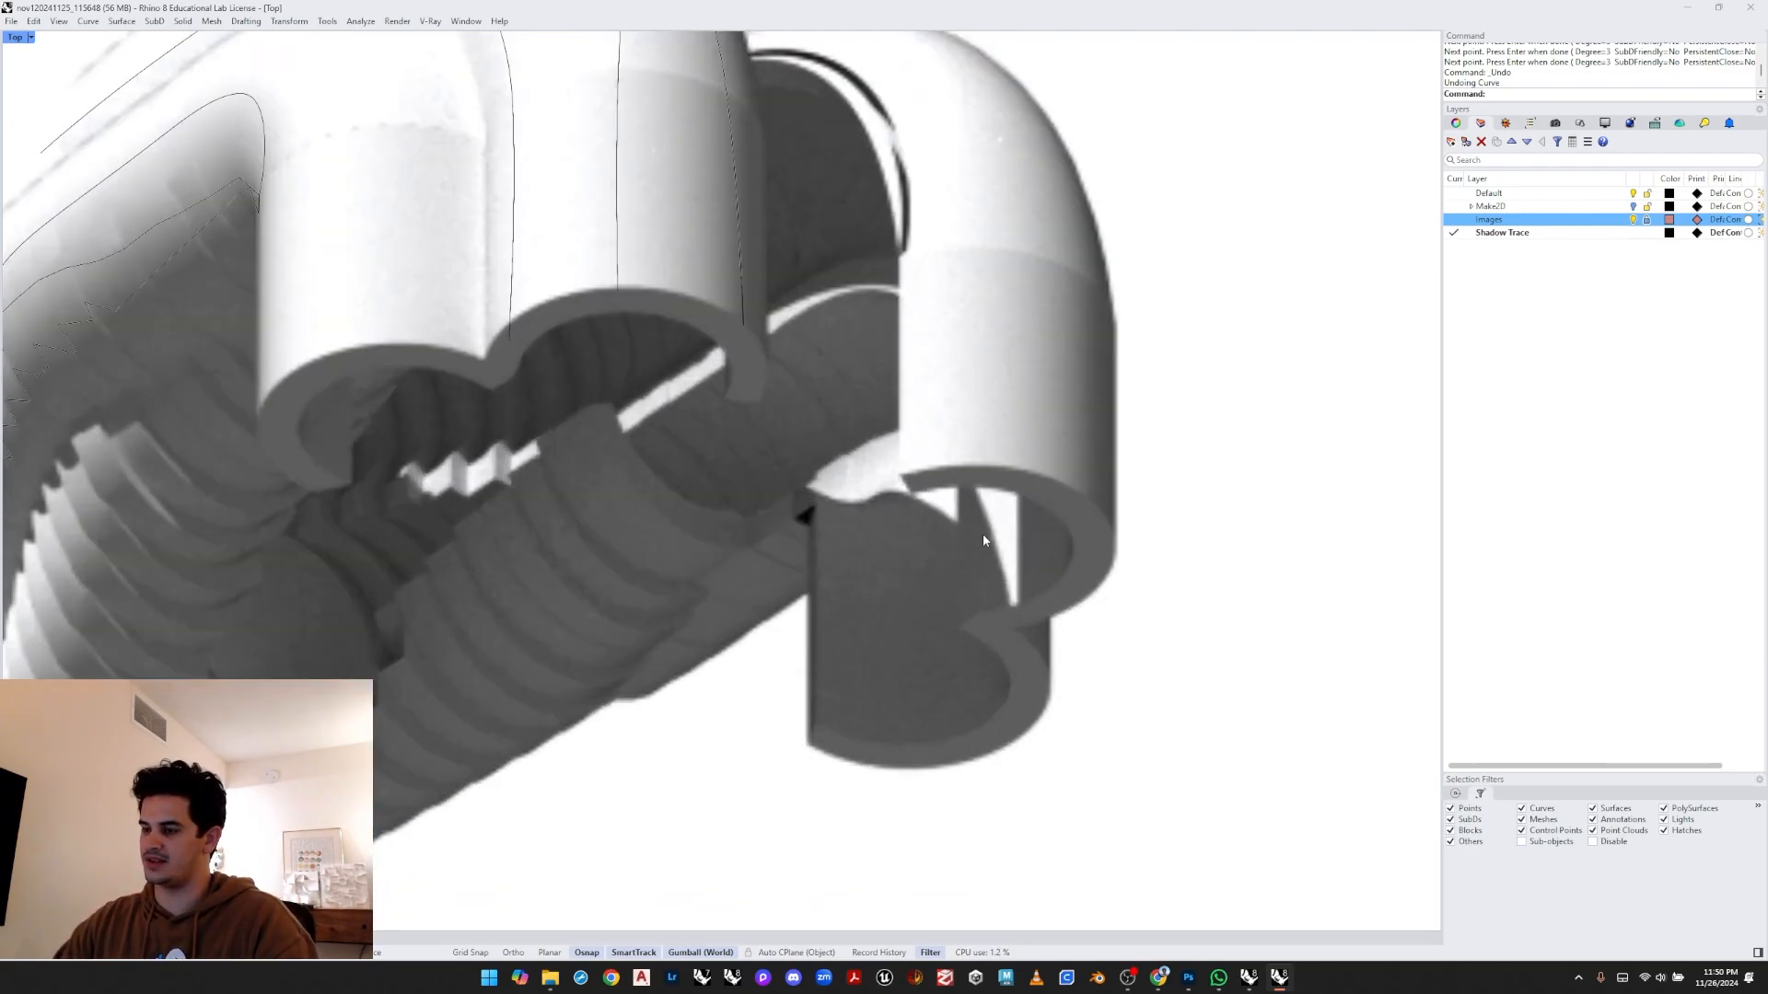
{"action": "scroll", "coordinate": [1020, 412], "scroll_direction": "down", "scroll_amount": 5}
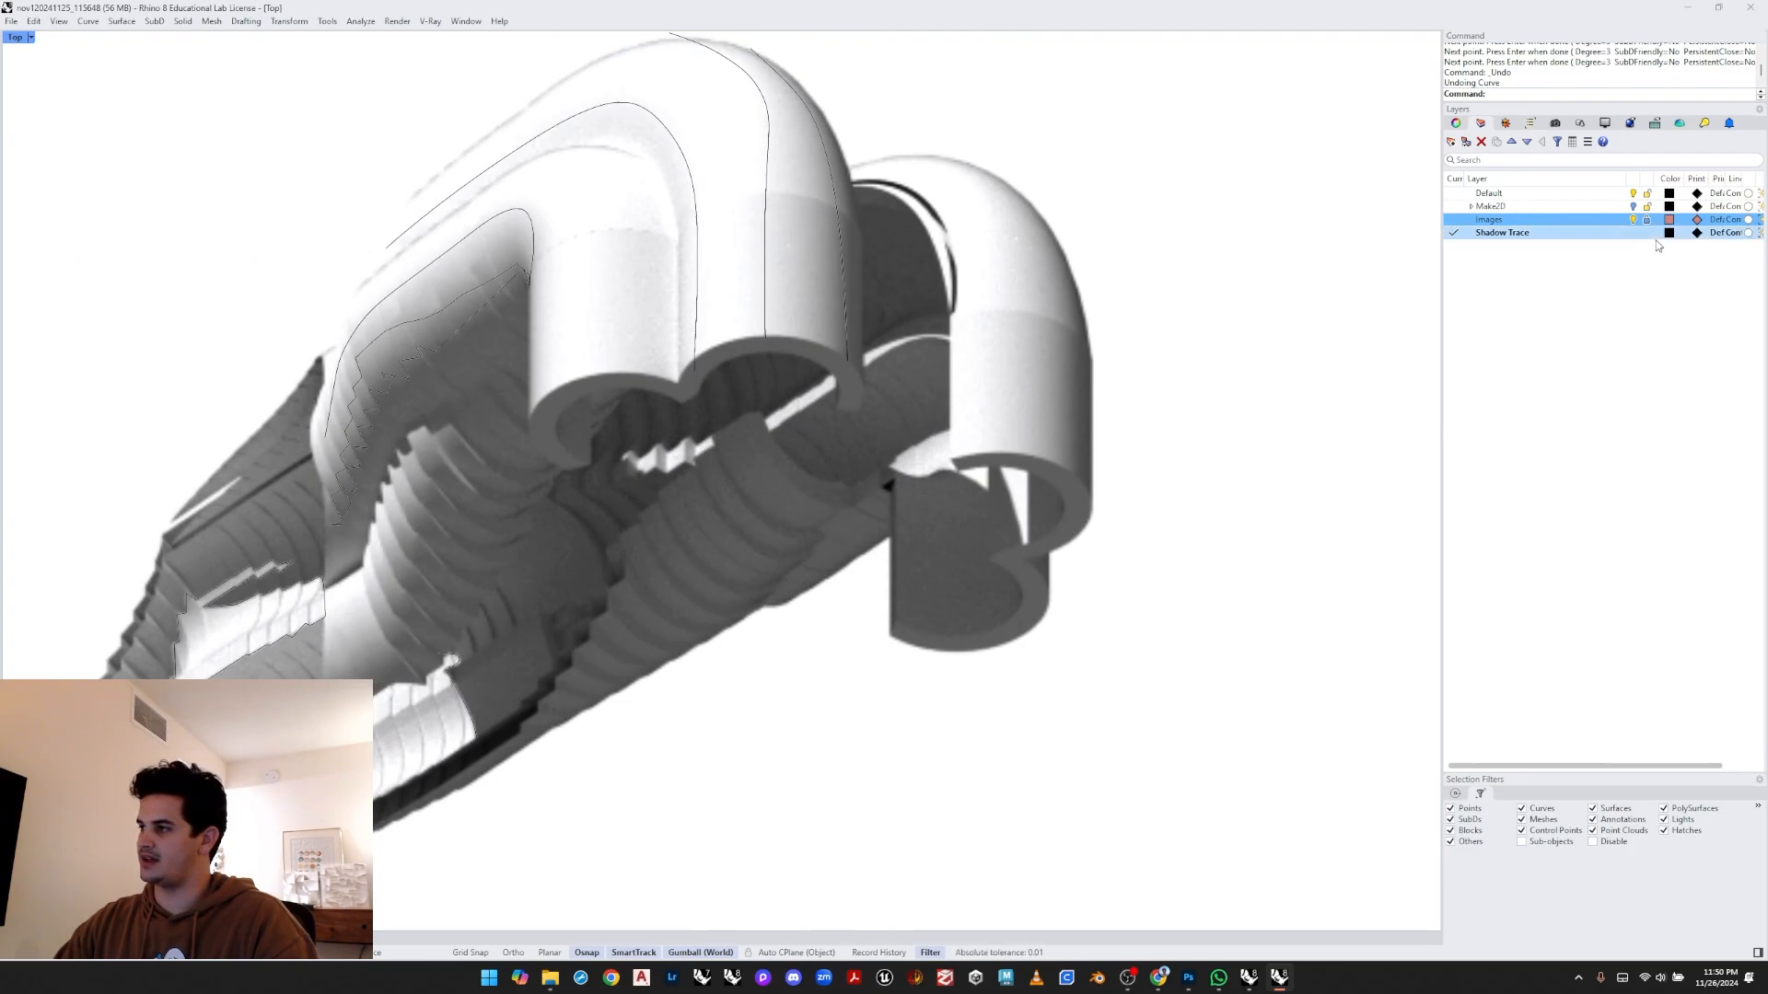
{"action": "left_click", "coordinate": [1635, 220]}
{"action": "scroll", "coordinate": [915, 357], "scroll_direction": "down", "scroll_amount": 2}
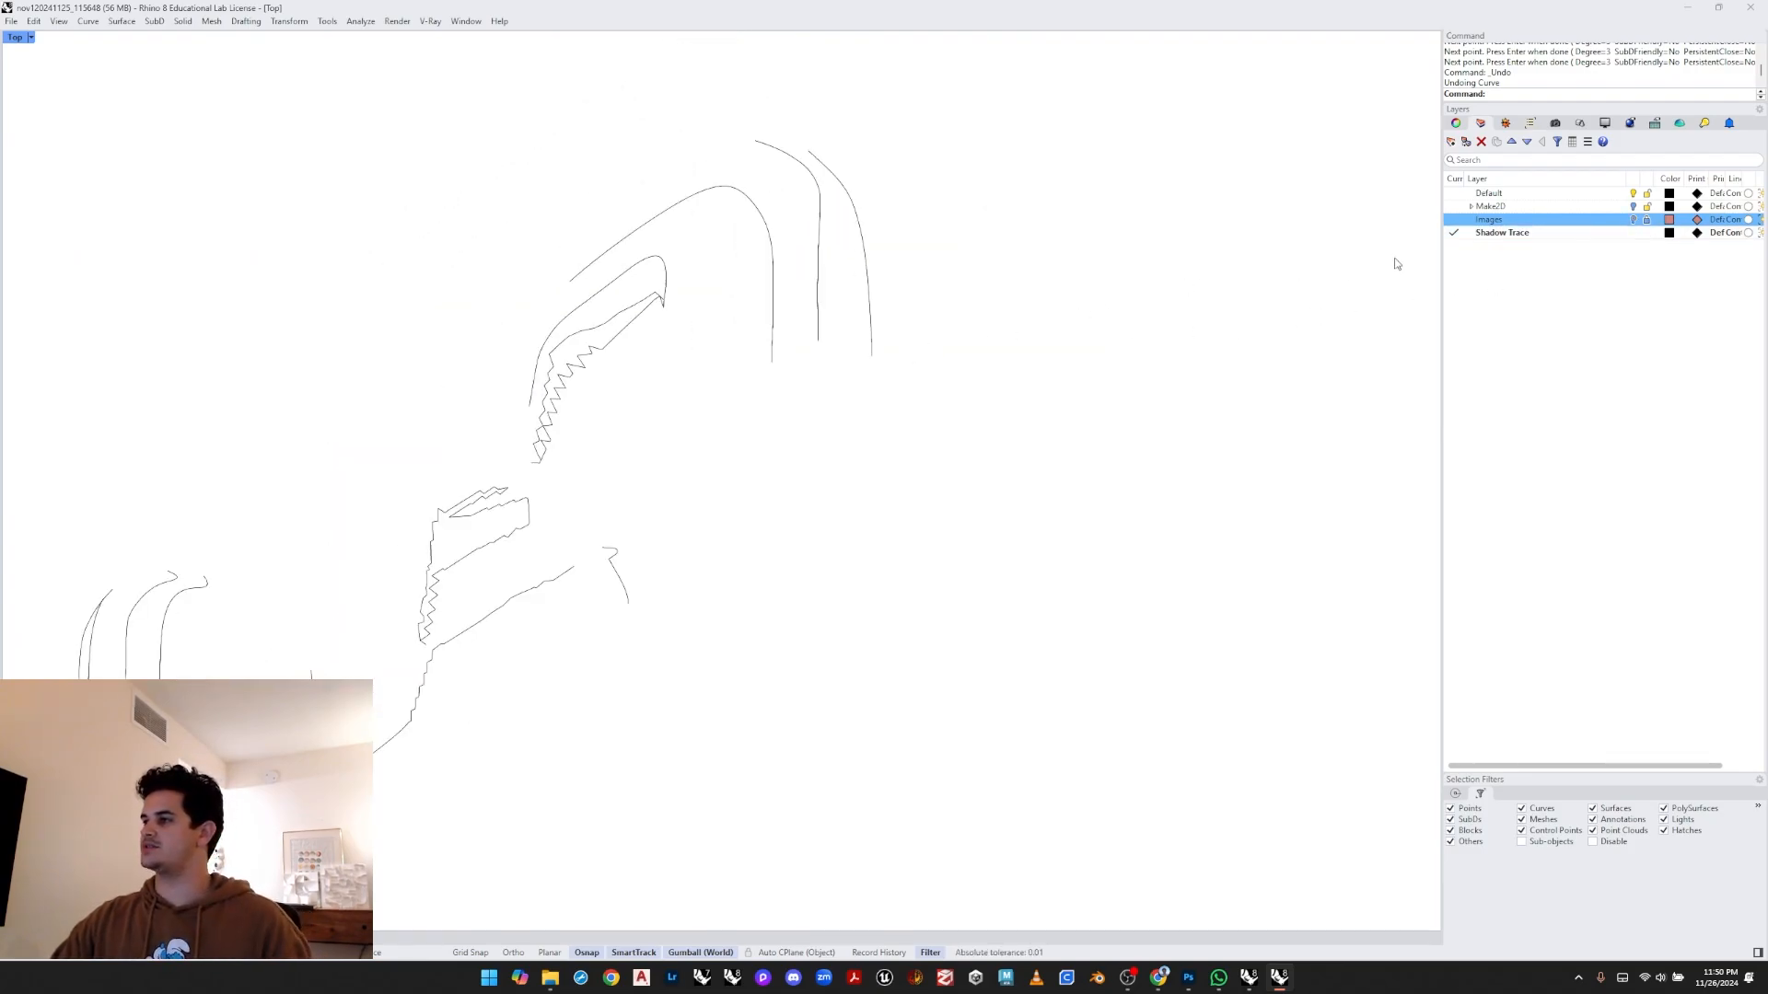
- Create a new layer named Hatches
{"action": "left_click", "coordinate": [1502, 254]}
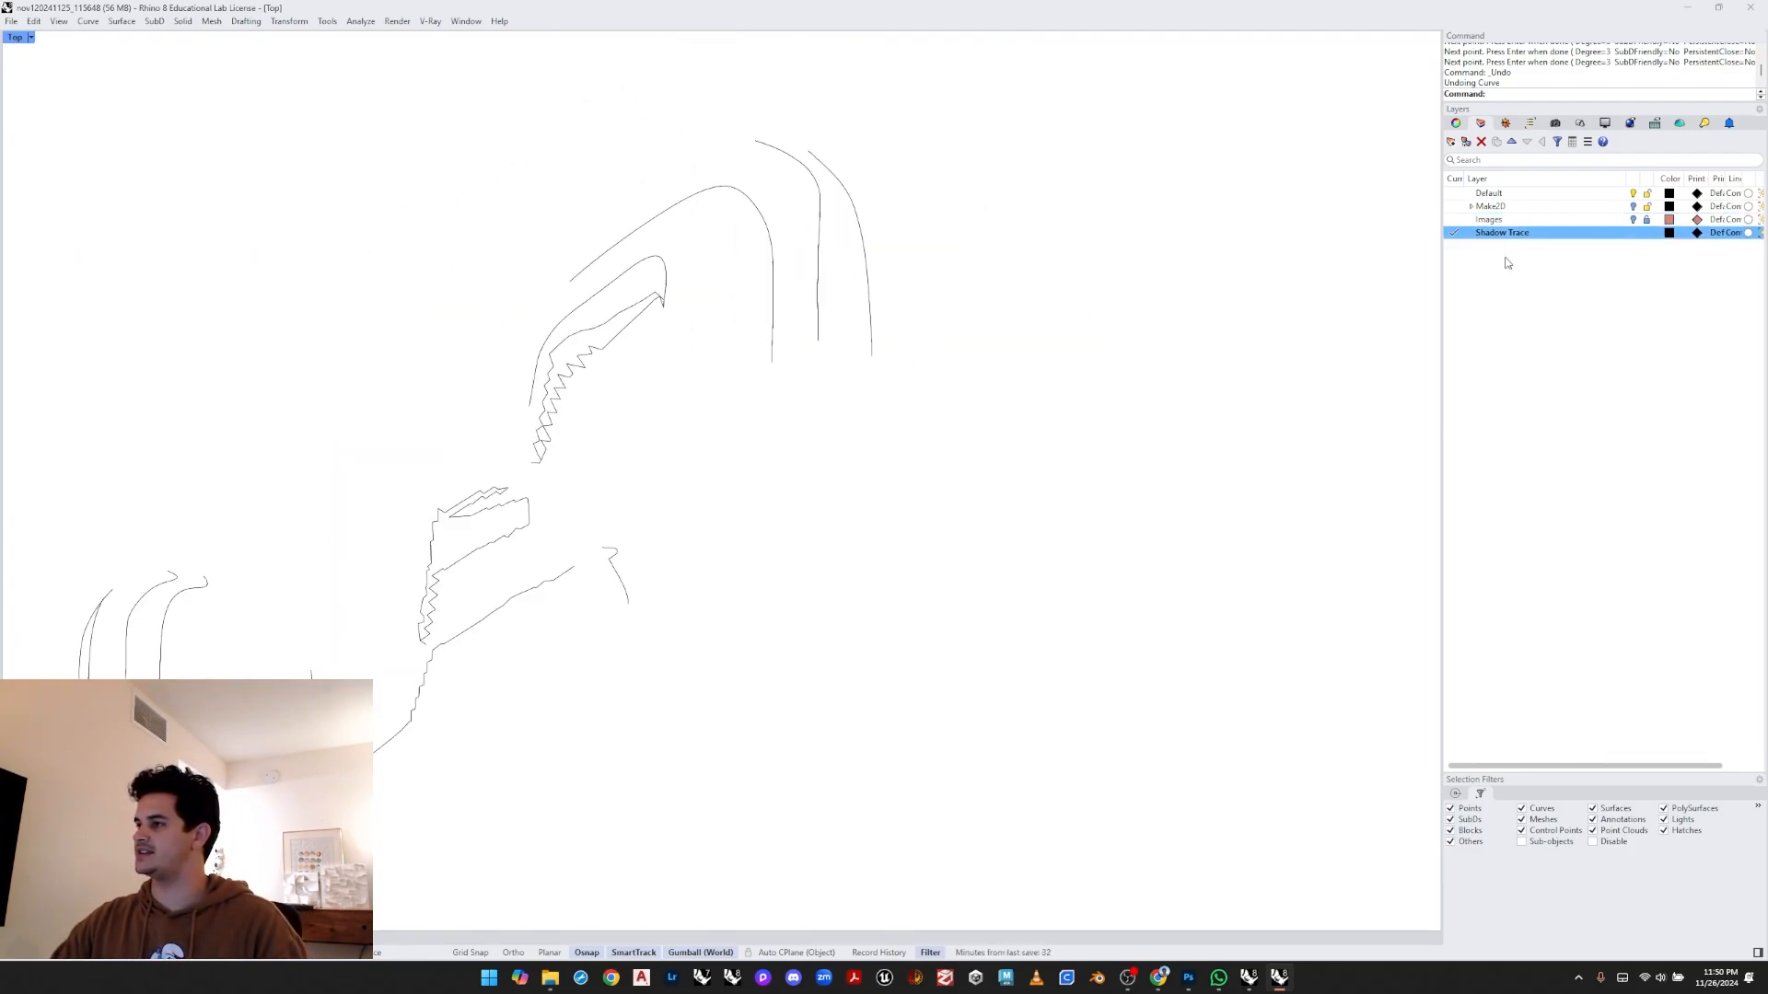
{"action": "left_click", "coordinate": [1451, 142]}
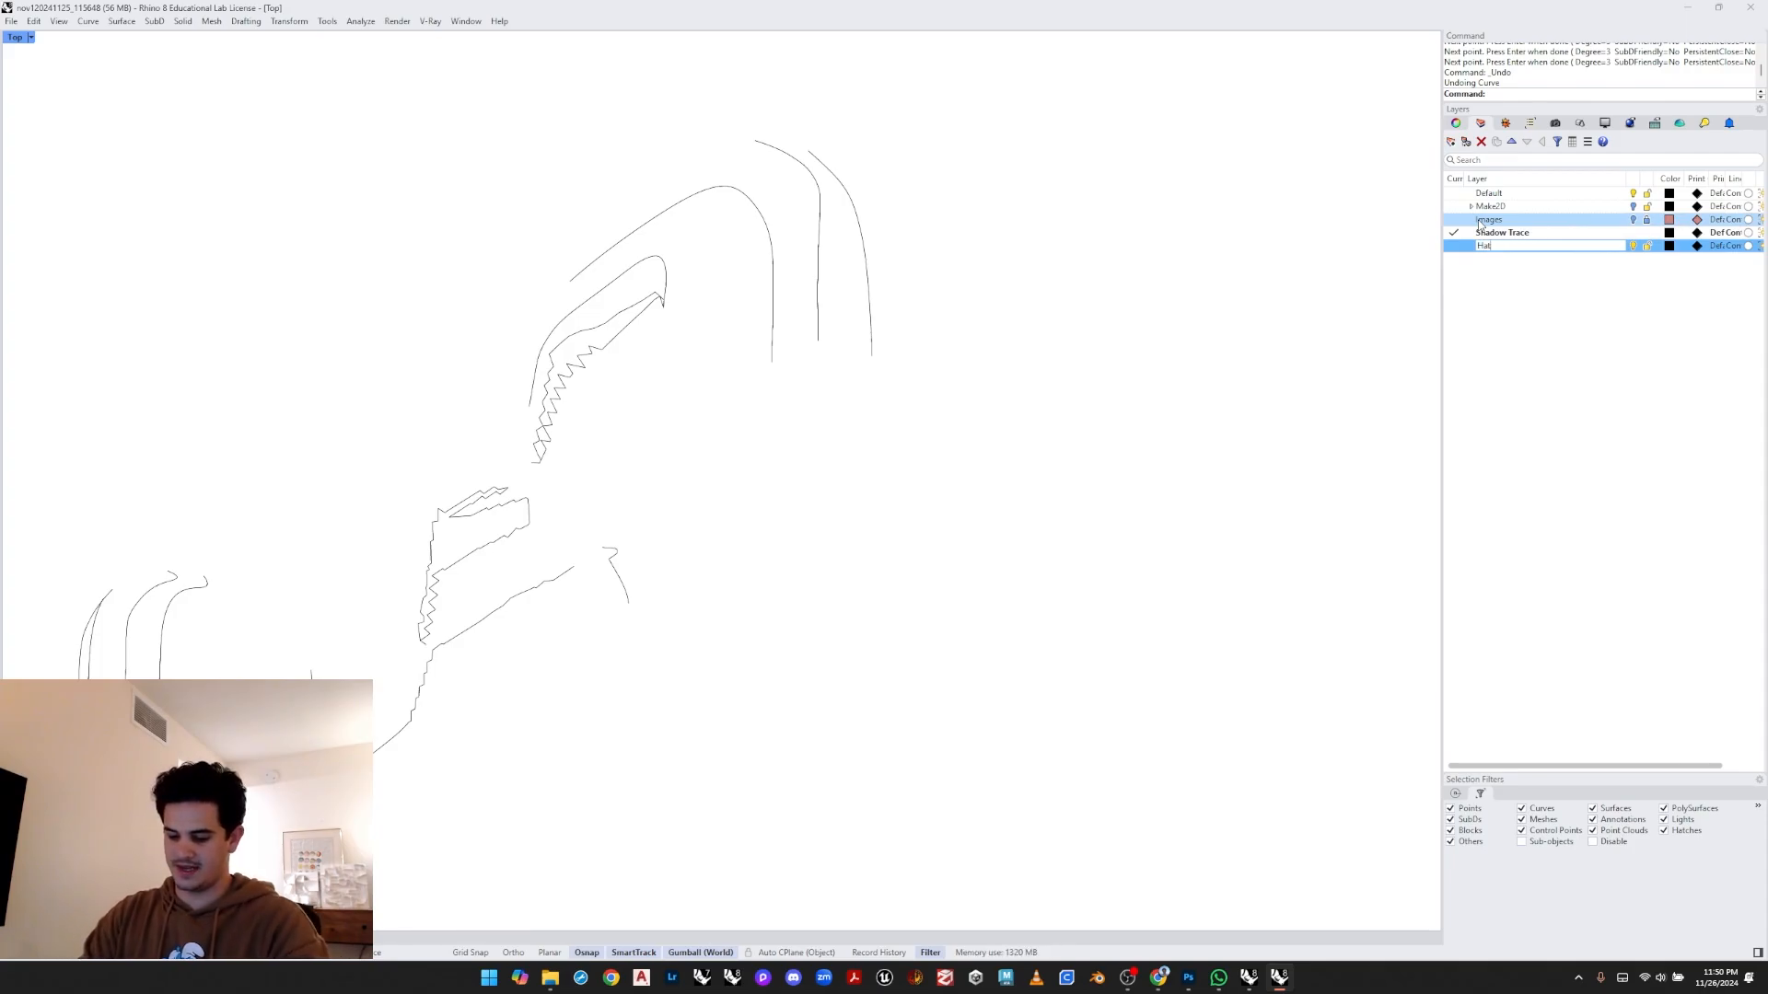
{"action": "left_click", "coordinate": [1509, 373]}
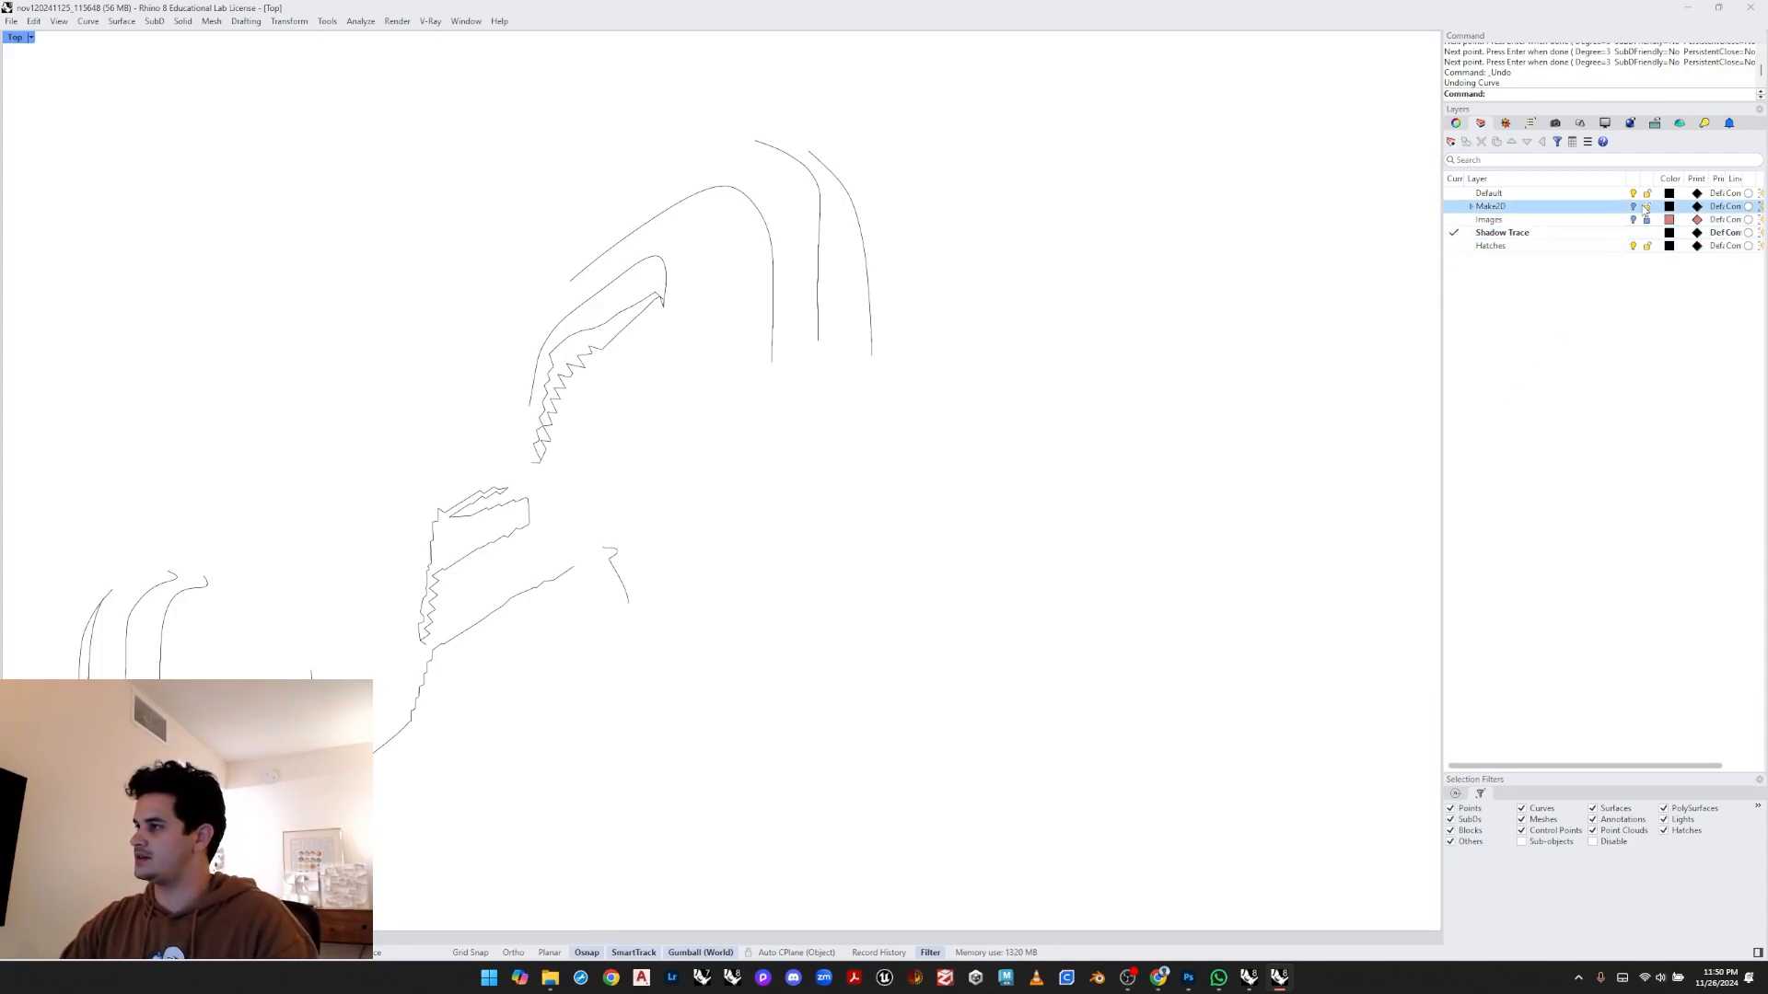
- Turn on the Make2D layer to show the line drawing together with the traced curves
{"action": "left_click", "coordinate": [1634, 207]}
{"action": "scroll", "coordinate": [879, 384], "scroll_direction": "down", "scroll_amount": 4}
{"action": "right_click_drag", "start_coordinate": [857, 385], "coordinate": [935, 297]}
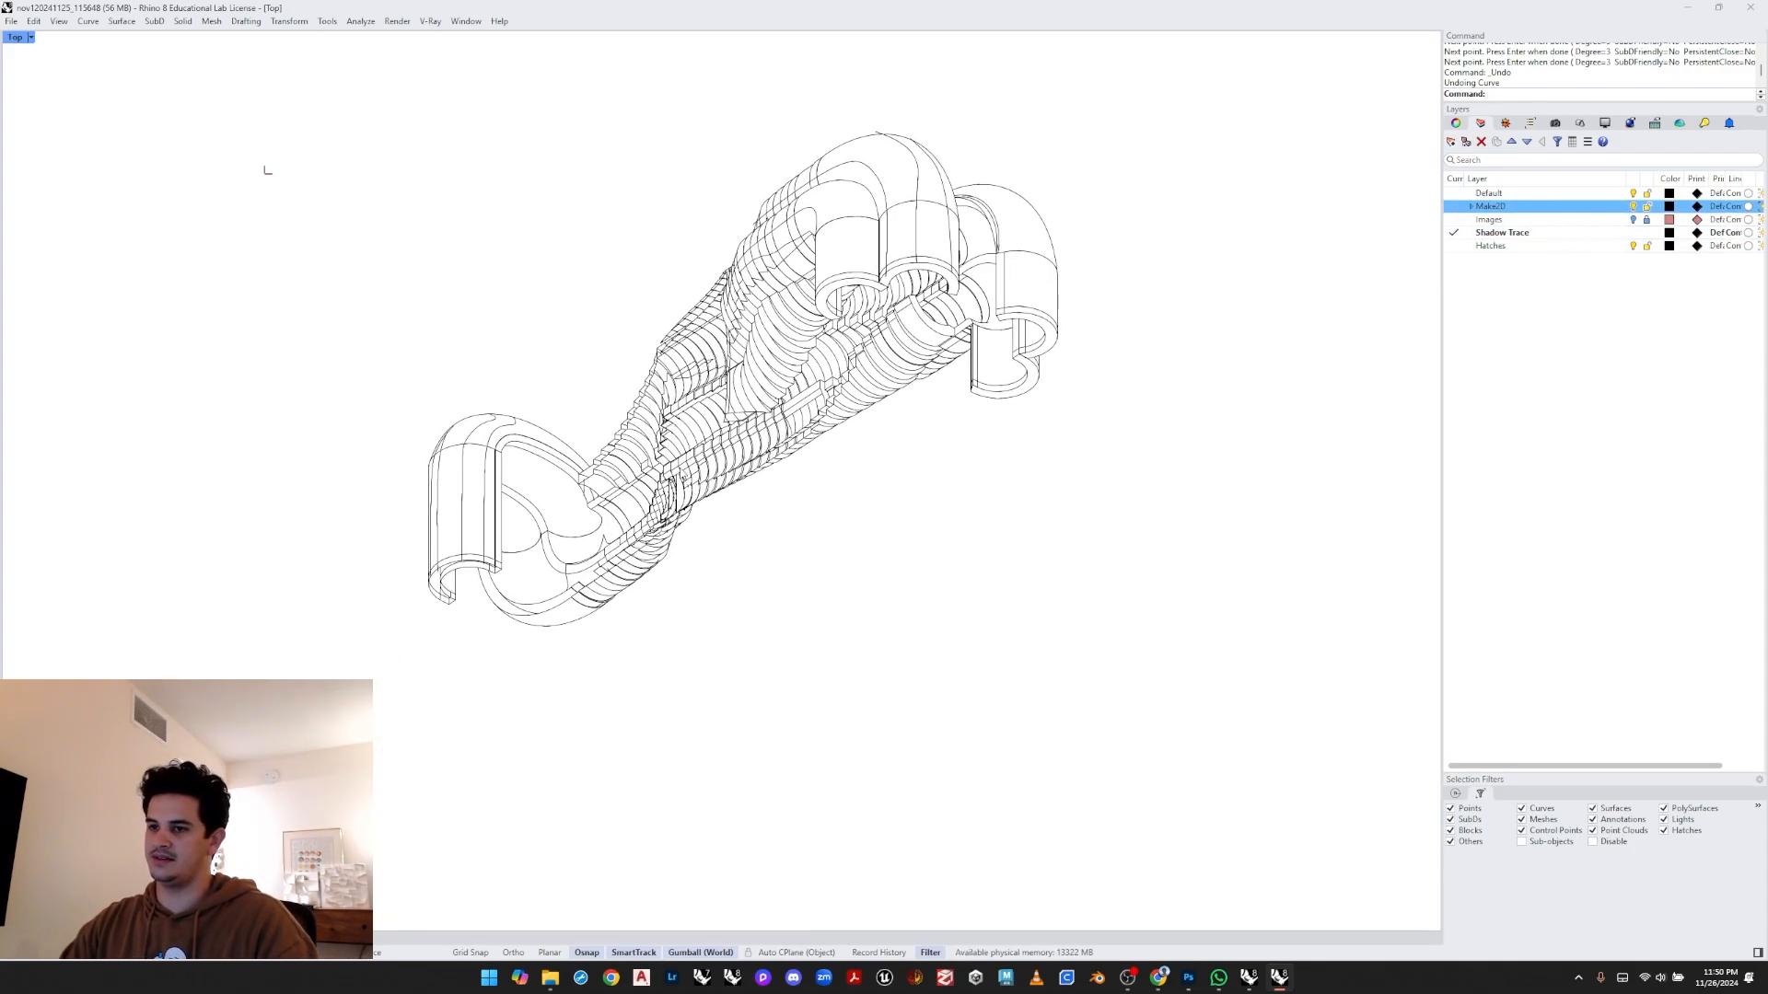
{"action": "scroll", "coordinate": [603, 401], "scroll_direction": "up", "scroll_amount": 4}
{"action": "right_click_drag", "start_coordinate": [603, 401], "coordinate": [545, 329]}
{"action": "scroll", "coordinate": [564, 329], "scroll_direction": "down", "scroll_amount": 2}
{"action": "right_click_drag", "start_coordinate": [596, 269], "coordinate": [593, 334]}
{"action": "right_click_drag", "start_coordinate": [699, 312], "coordinate": [706, 452]}
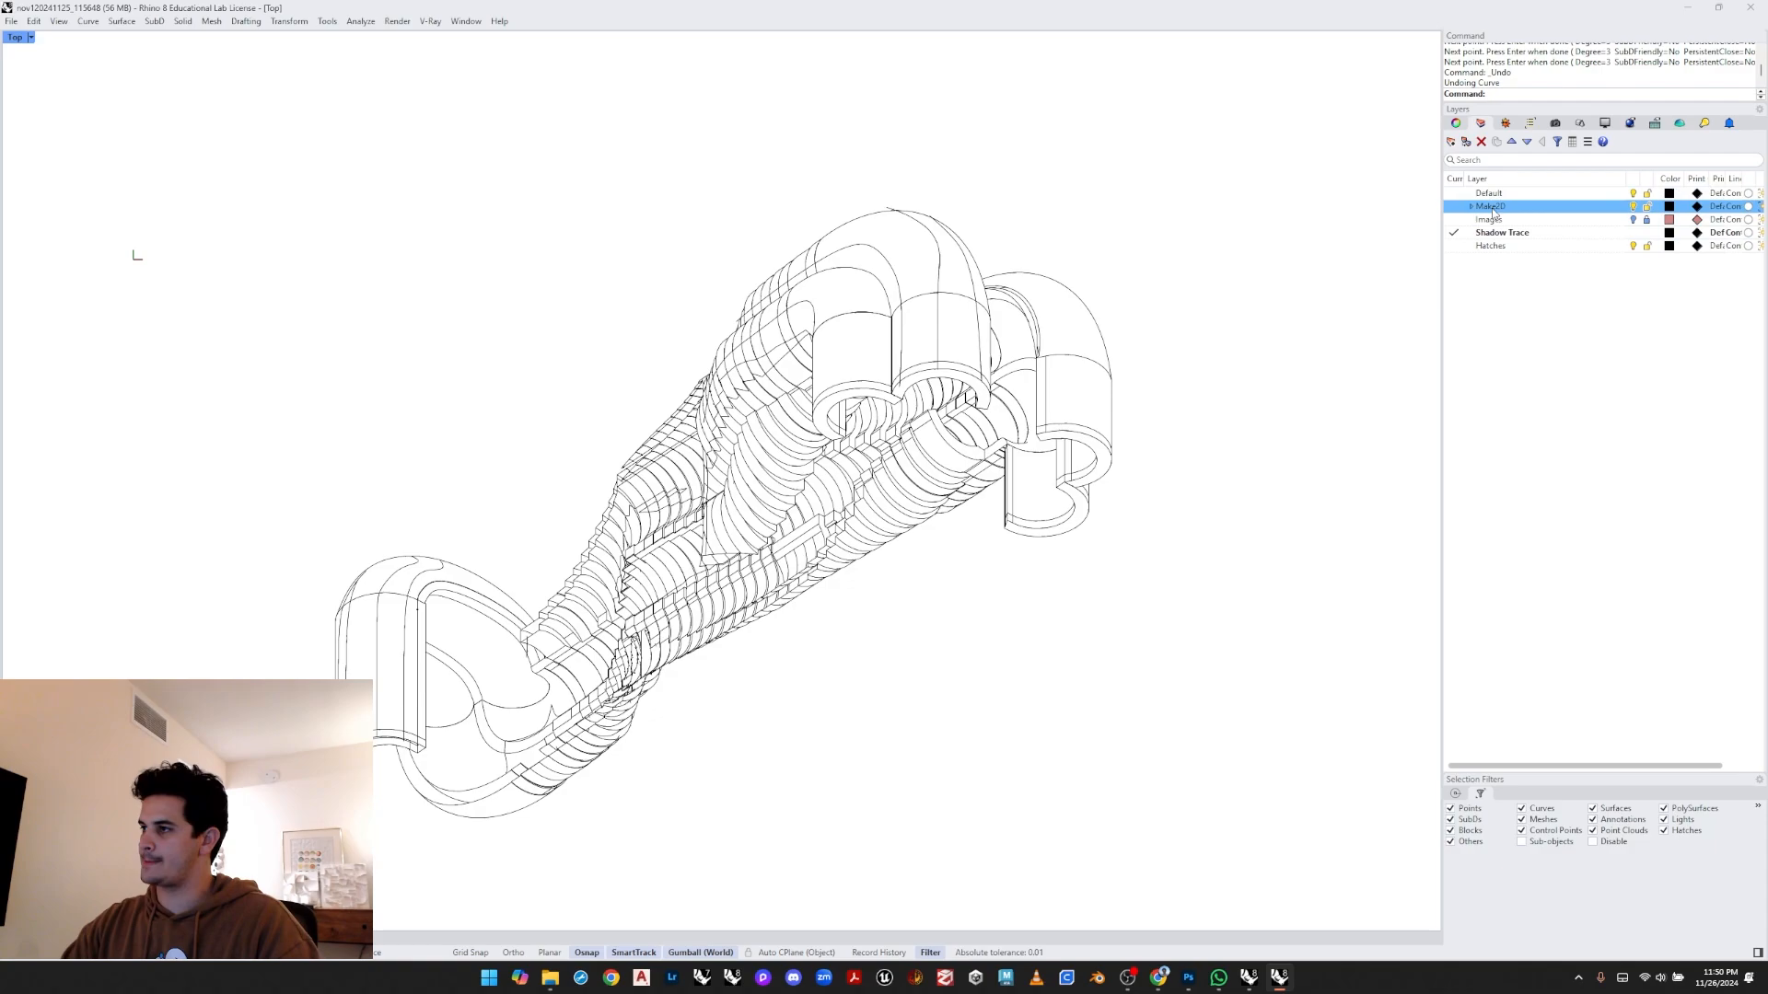
- Create a new layer named Medium
{"action": "left_click", "coordinate": [1452, 142]}
{"action": "type", "text": "Medi"}
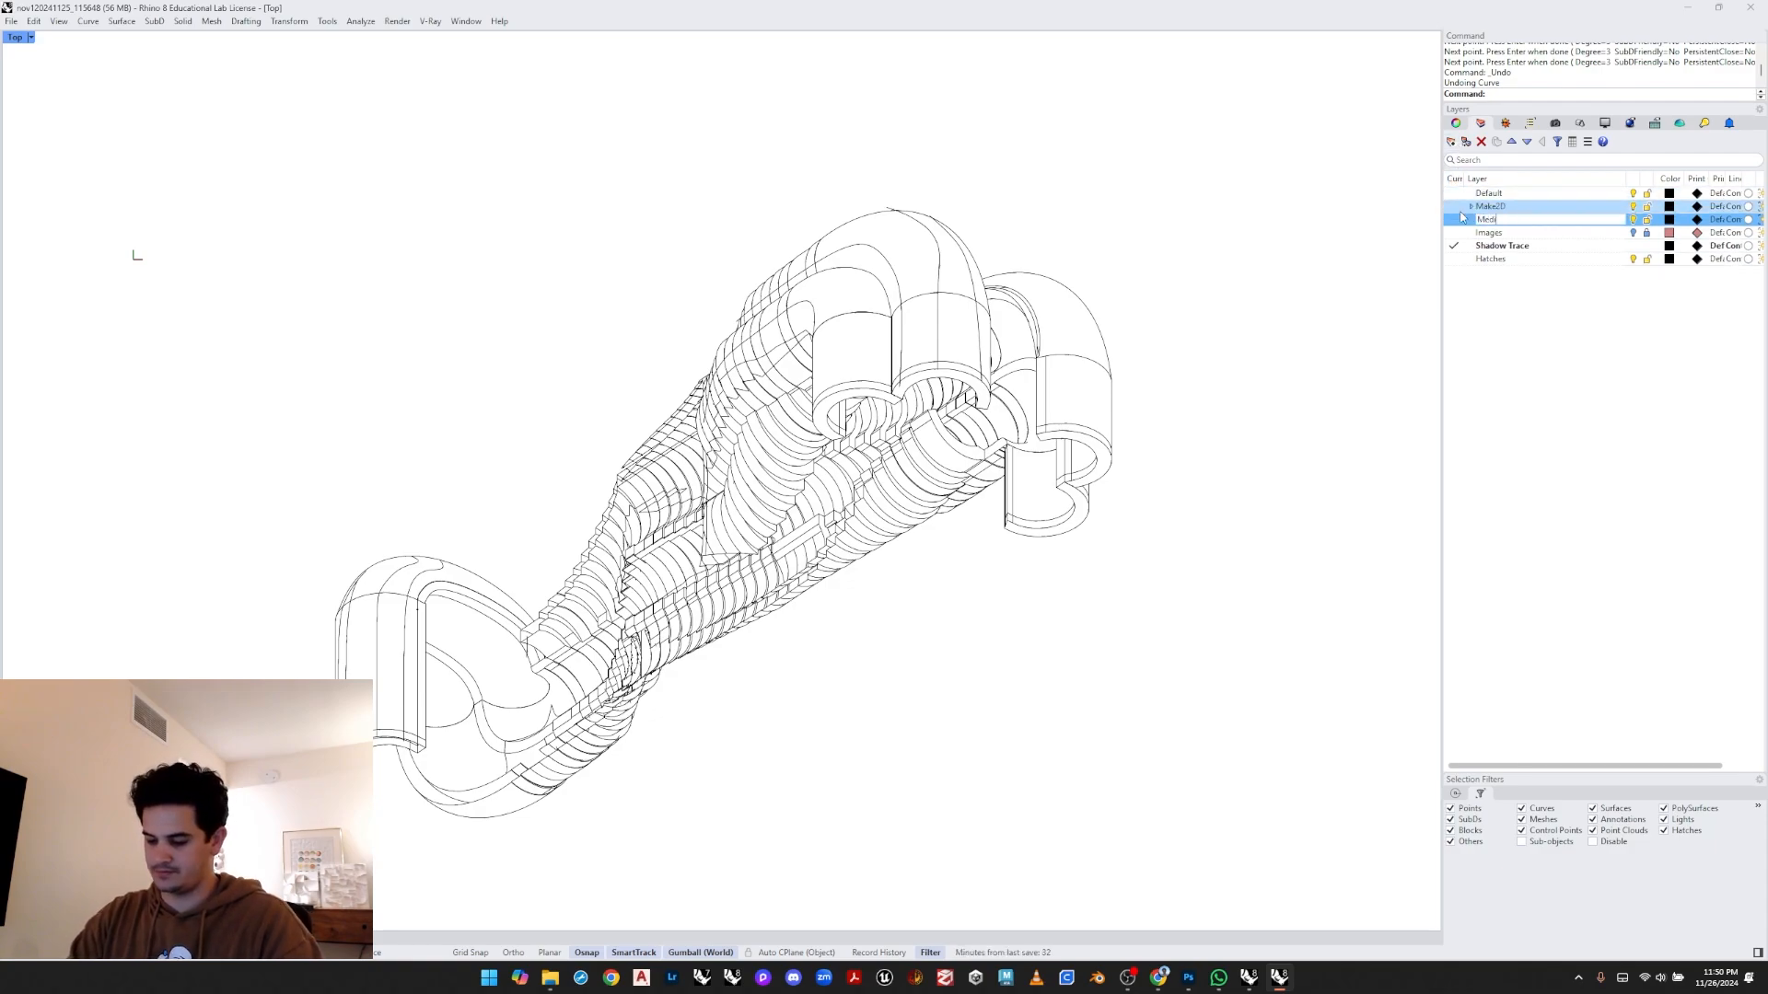
{"action": "type", "text": "um"}
{"action": "key", "text": "Return"}
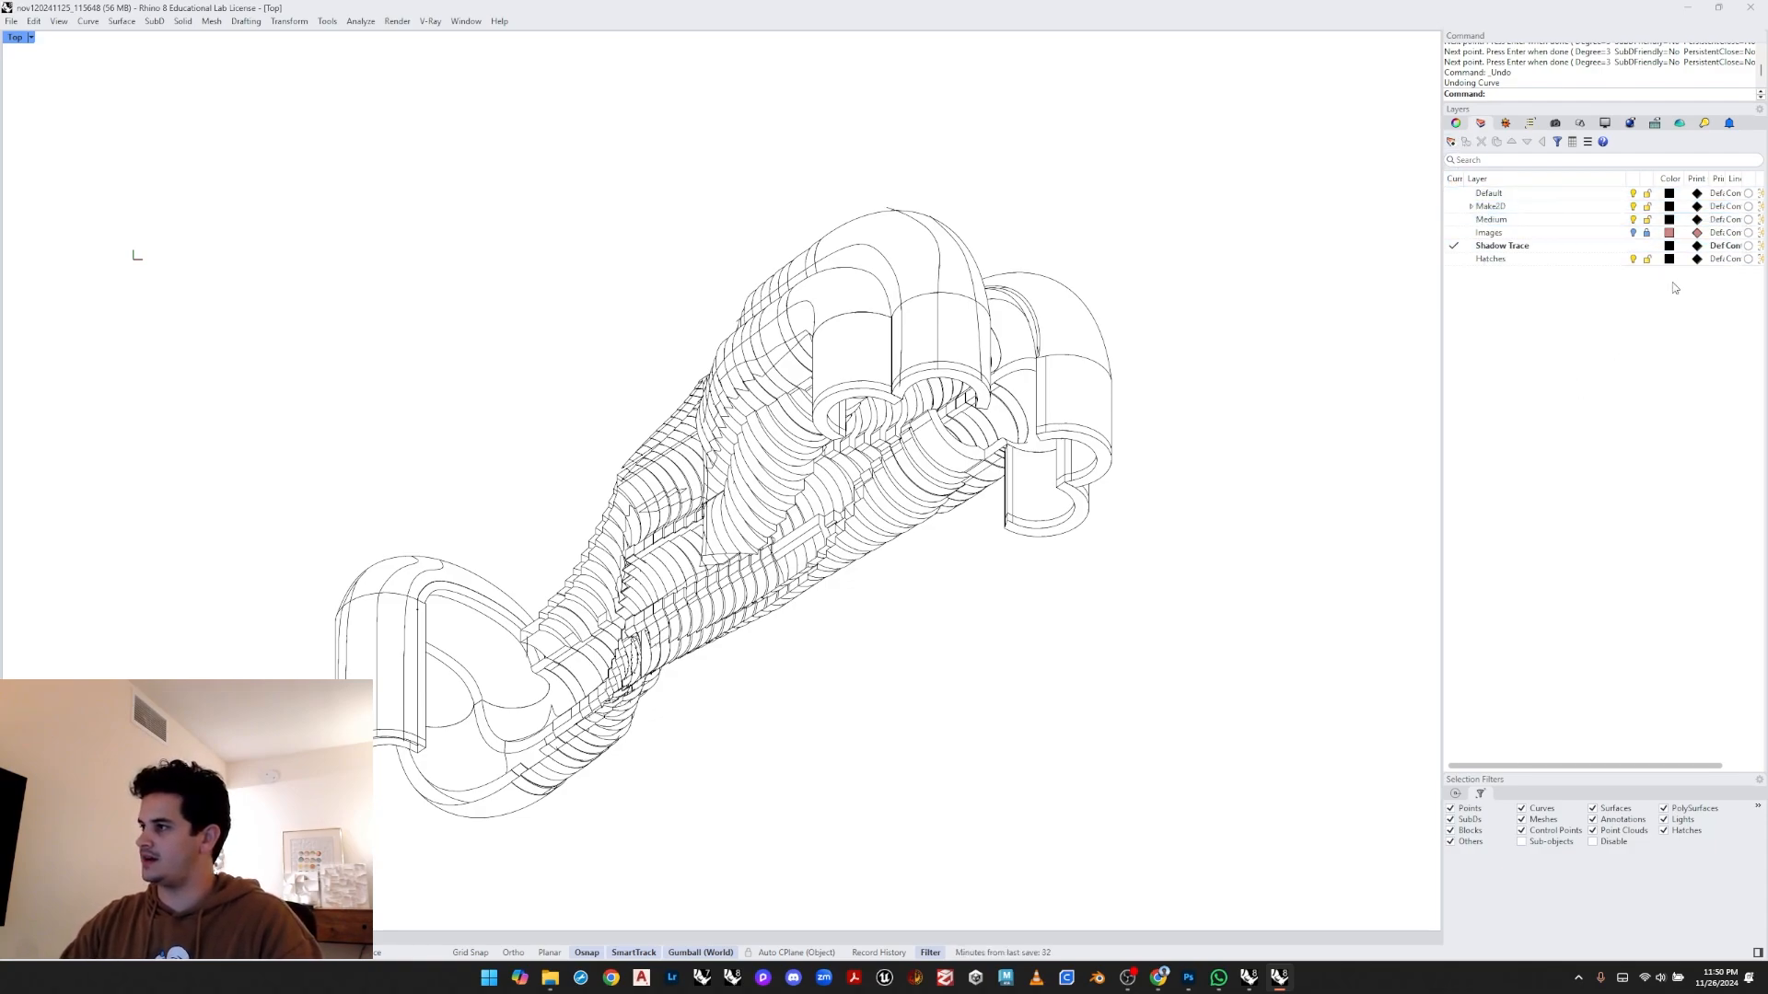
- Set the Medium layer's print width to 0.3 millimetres
{"action": "left_click", "coordinate": [1718, 208]}
{"action": "key", "text": "Escape"}
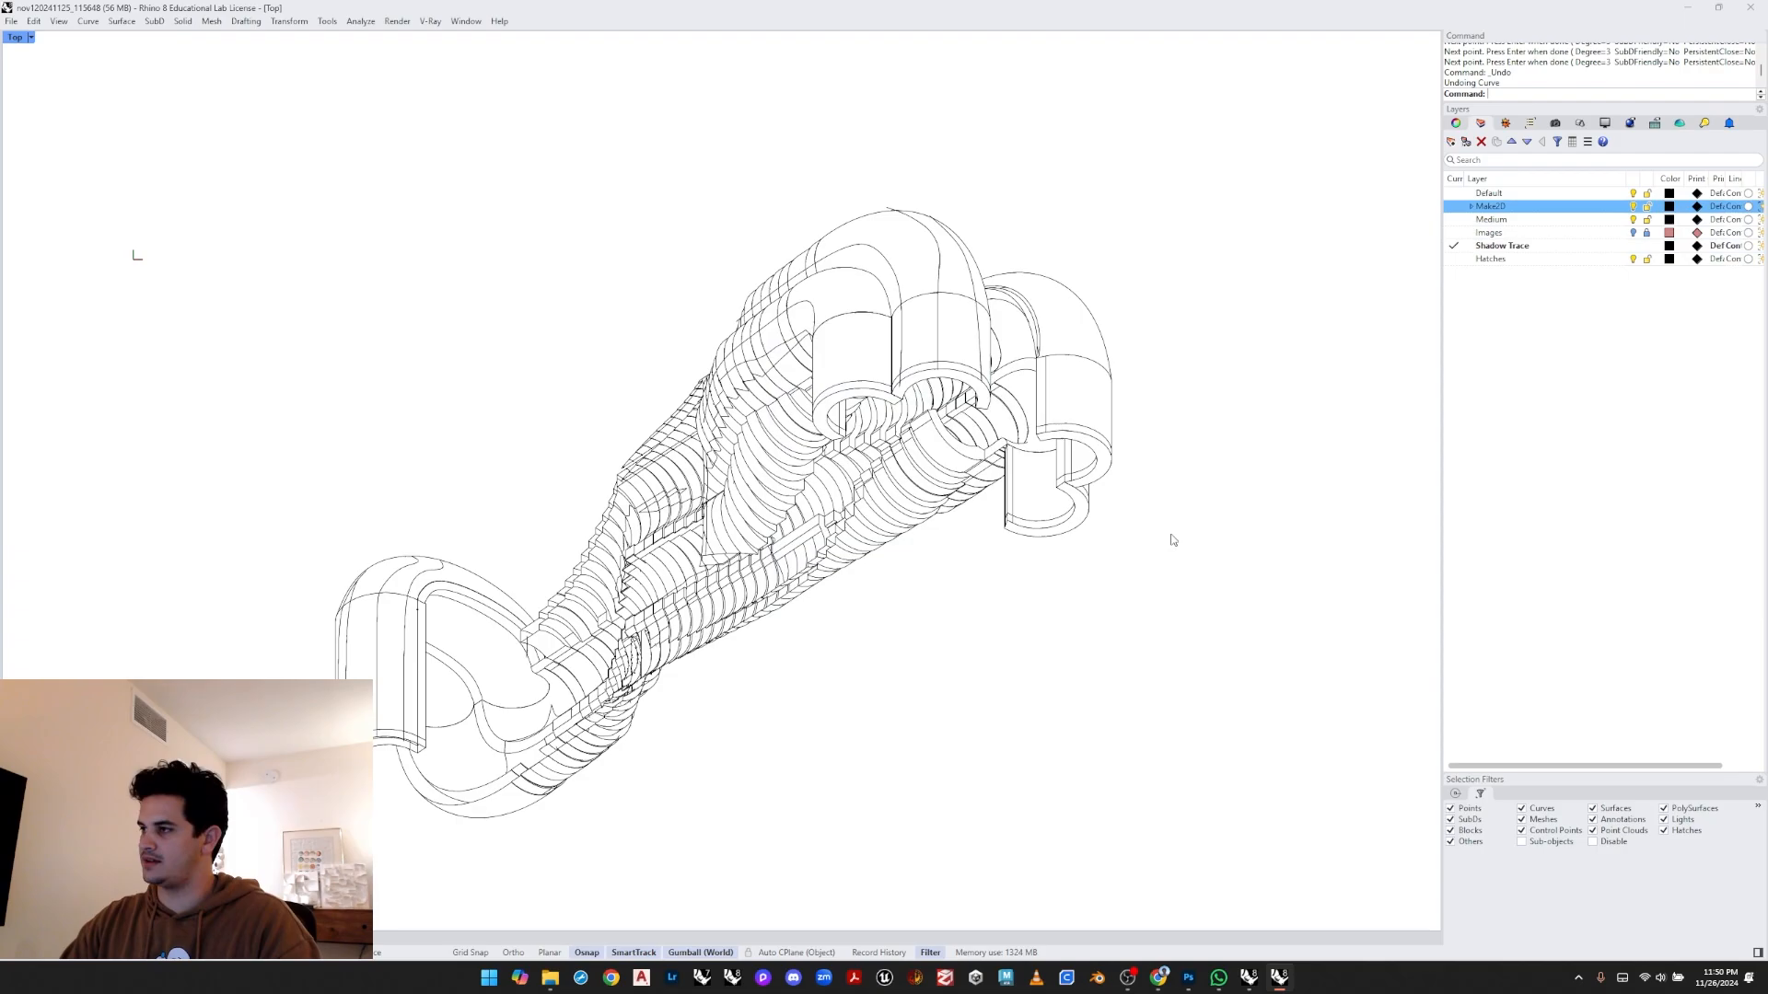
{"action": "left_click", "coordinate": [1722, 220]}
{"action": "left_click", "coordinate": [1723, 219]}
{"action": "left_click", "coordinate": [884, 446]}
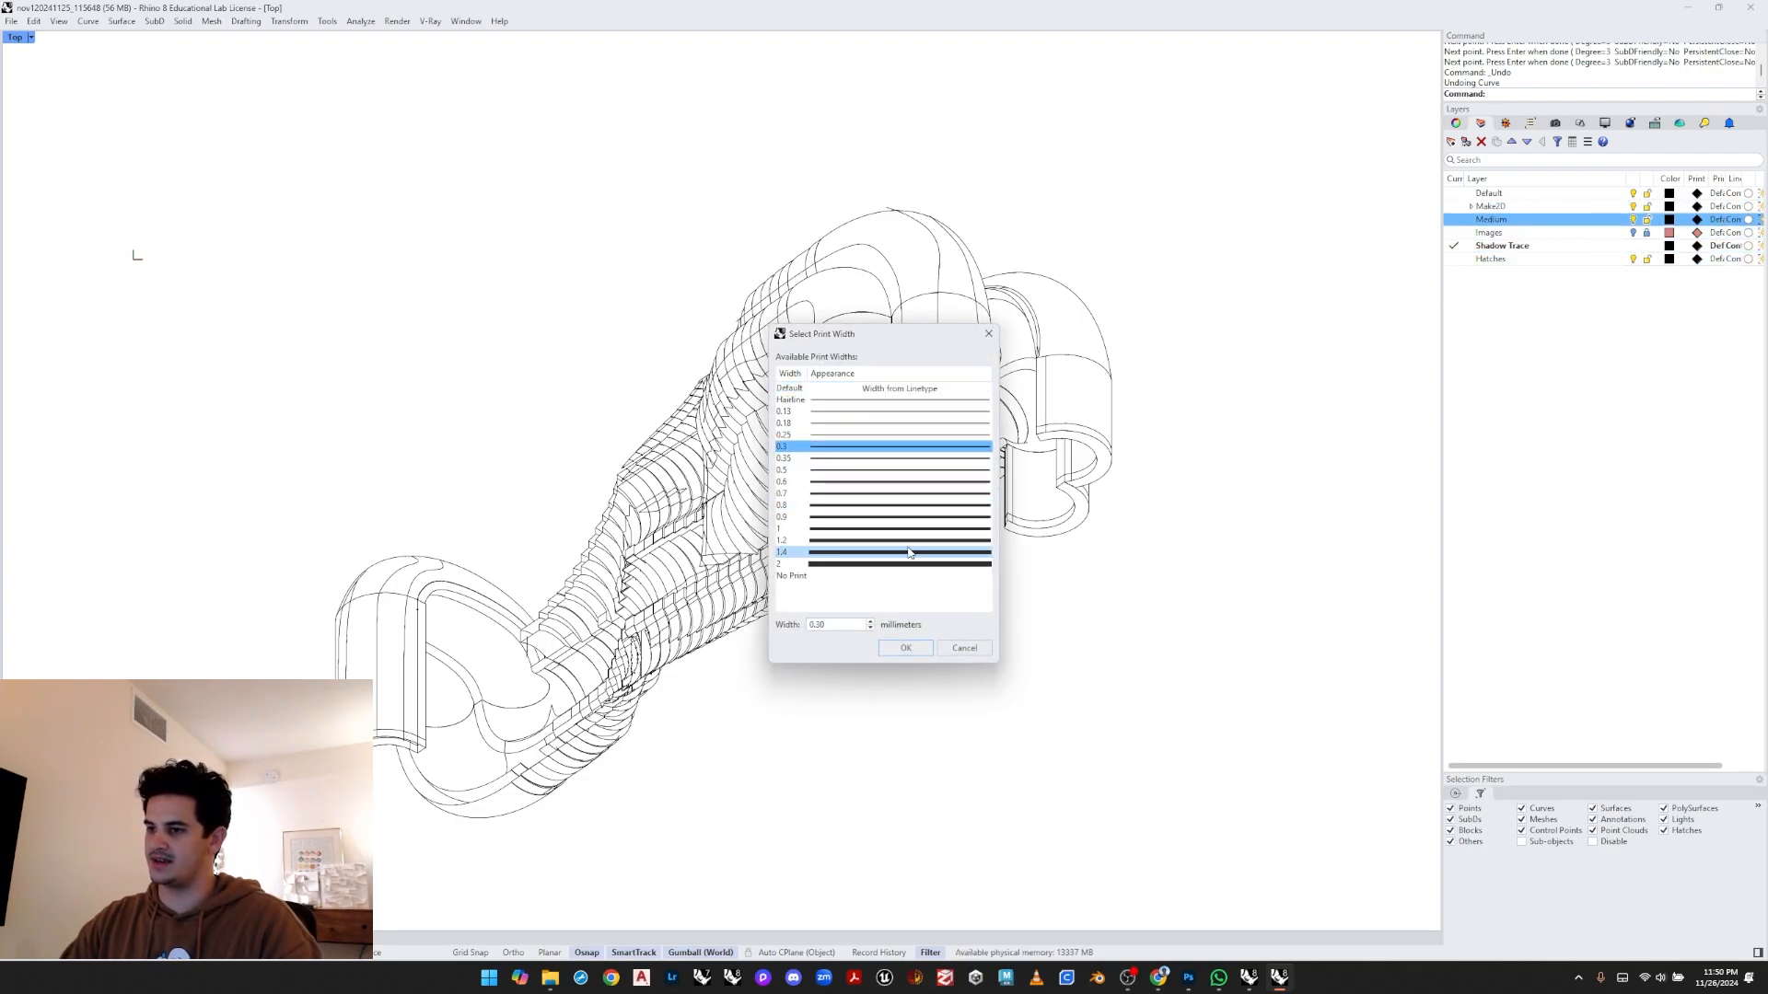
{"action": "left_click", "coordinate": [905, 649]}
- Make Medium the current layer and hide the Shadow Trace layer
{"action": "double_click", "coordinate": [1593, 224]}
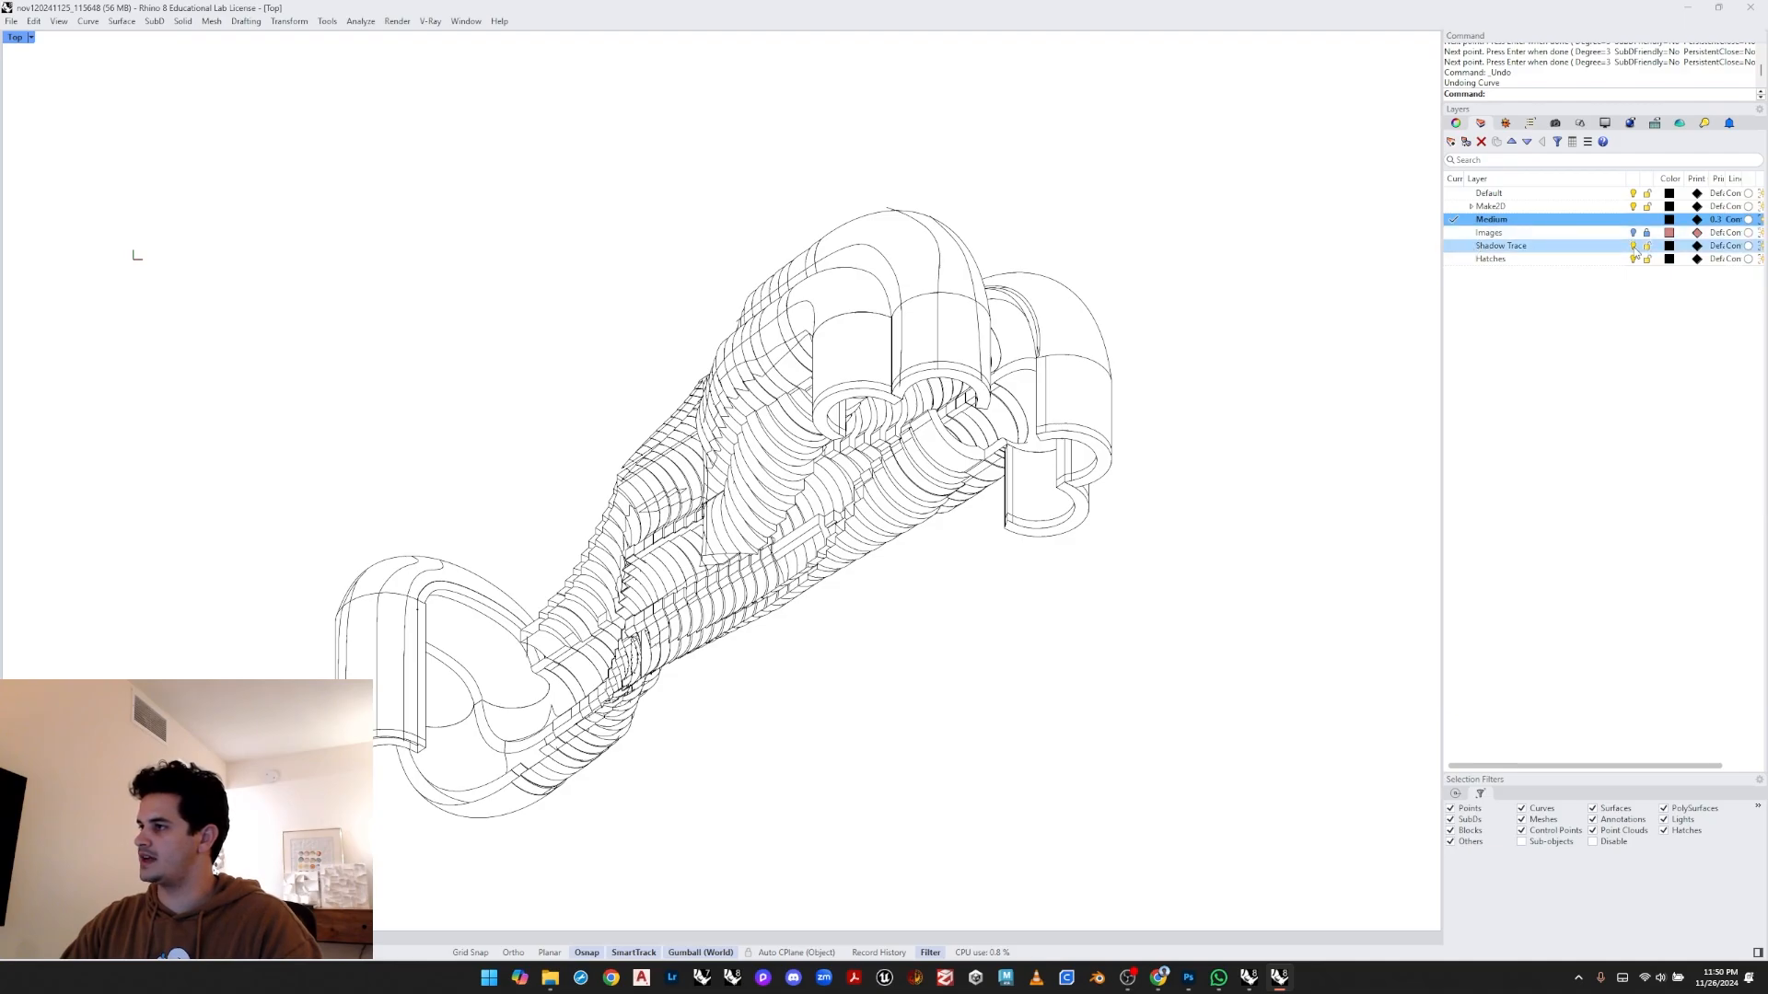
{"action": "left_click", "coordinate": [1632, 246]}
- Select the entire Make2D line drawing and move it onto the Medium layer
{"action": "scroll", "coordinate": [514, 283], "scroll_direction": "down", "scroll_amount": 2}
{"action": "left_click_drag", "start_coordinate": [356, 191], "coordinate": [1221, 796]}
{"action": "right_click", "coordinate": [1499, 222]}
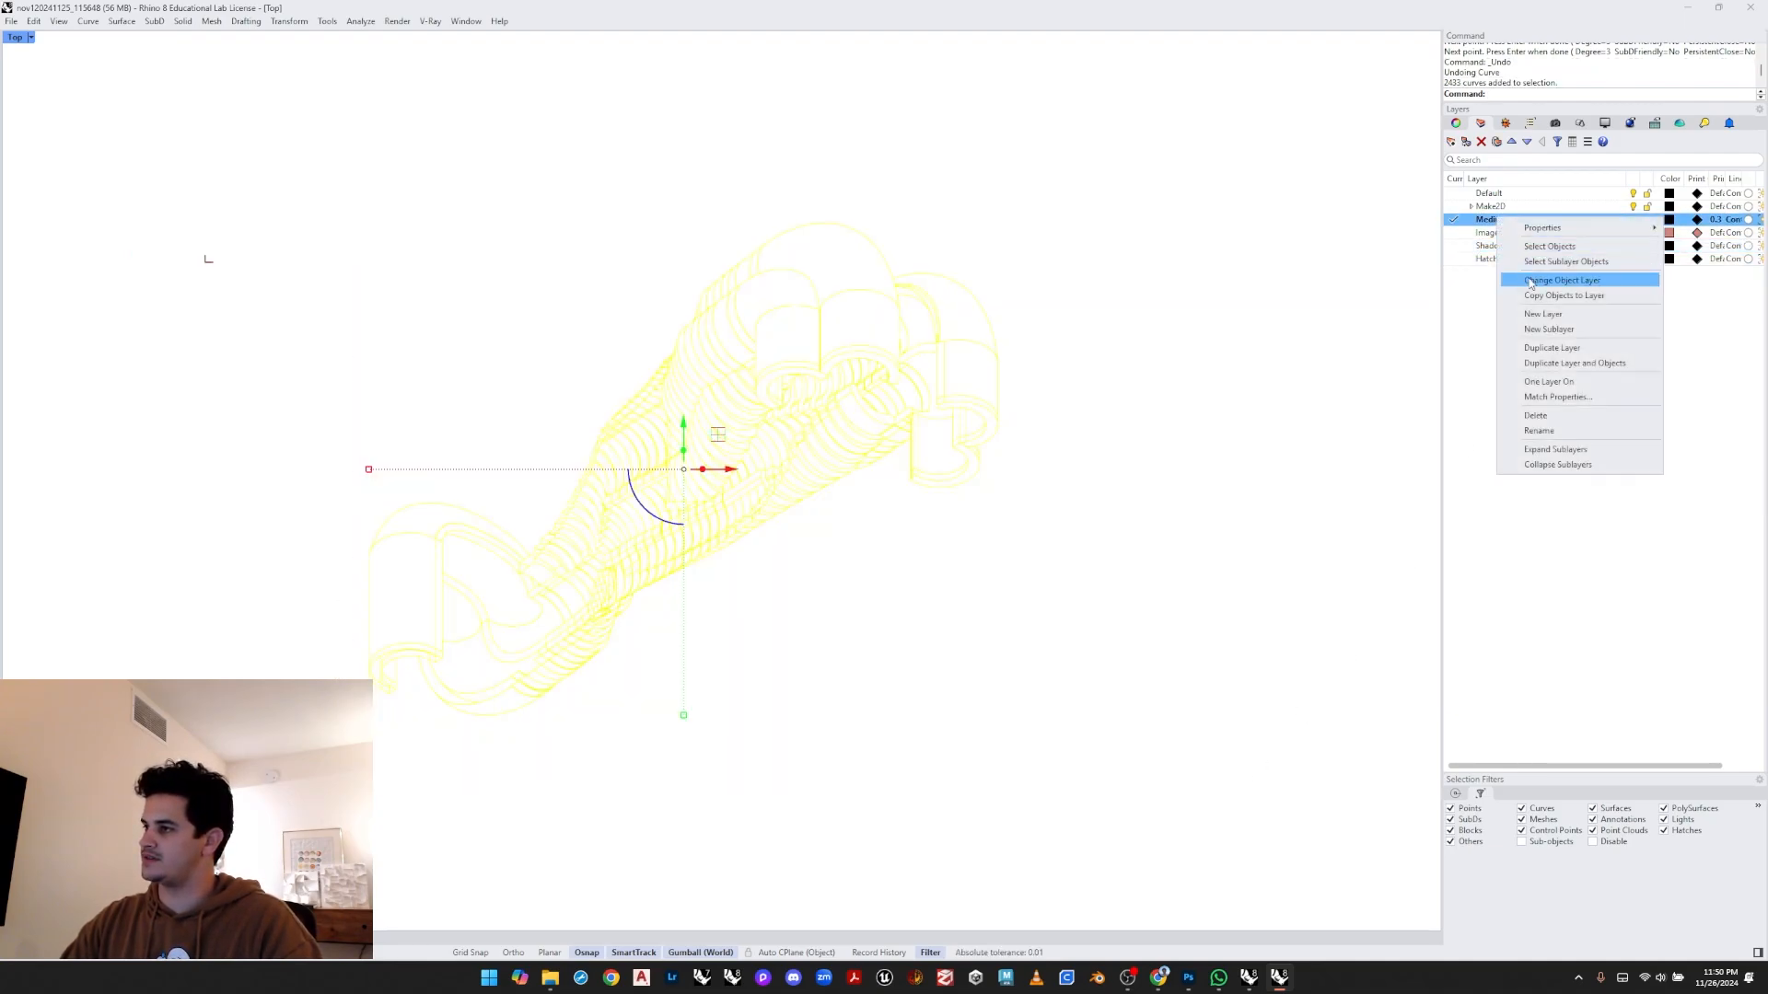
{"action": "left_click", "coordinate": [1565, 280]}
{"action": "left_click", "coordinate": [954, 559]}
- Delete the stray curve fragments around the end of the left loop of the drawing
{"action": "scroll", "coordinate": [396, 644], "scroll_direction": "up", "scroll_amount": 6}
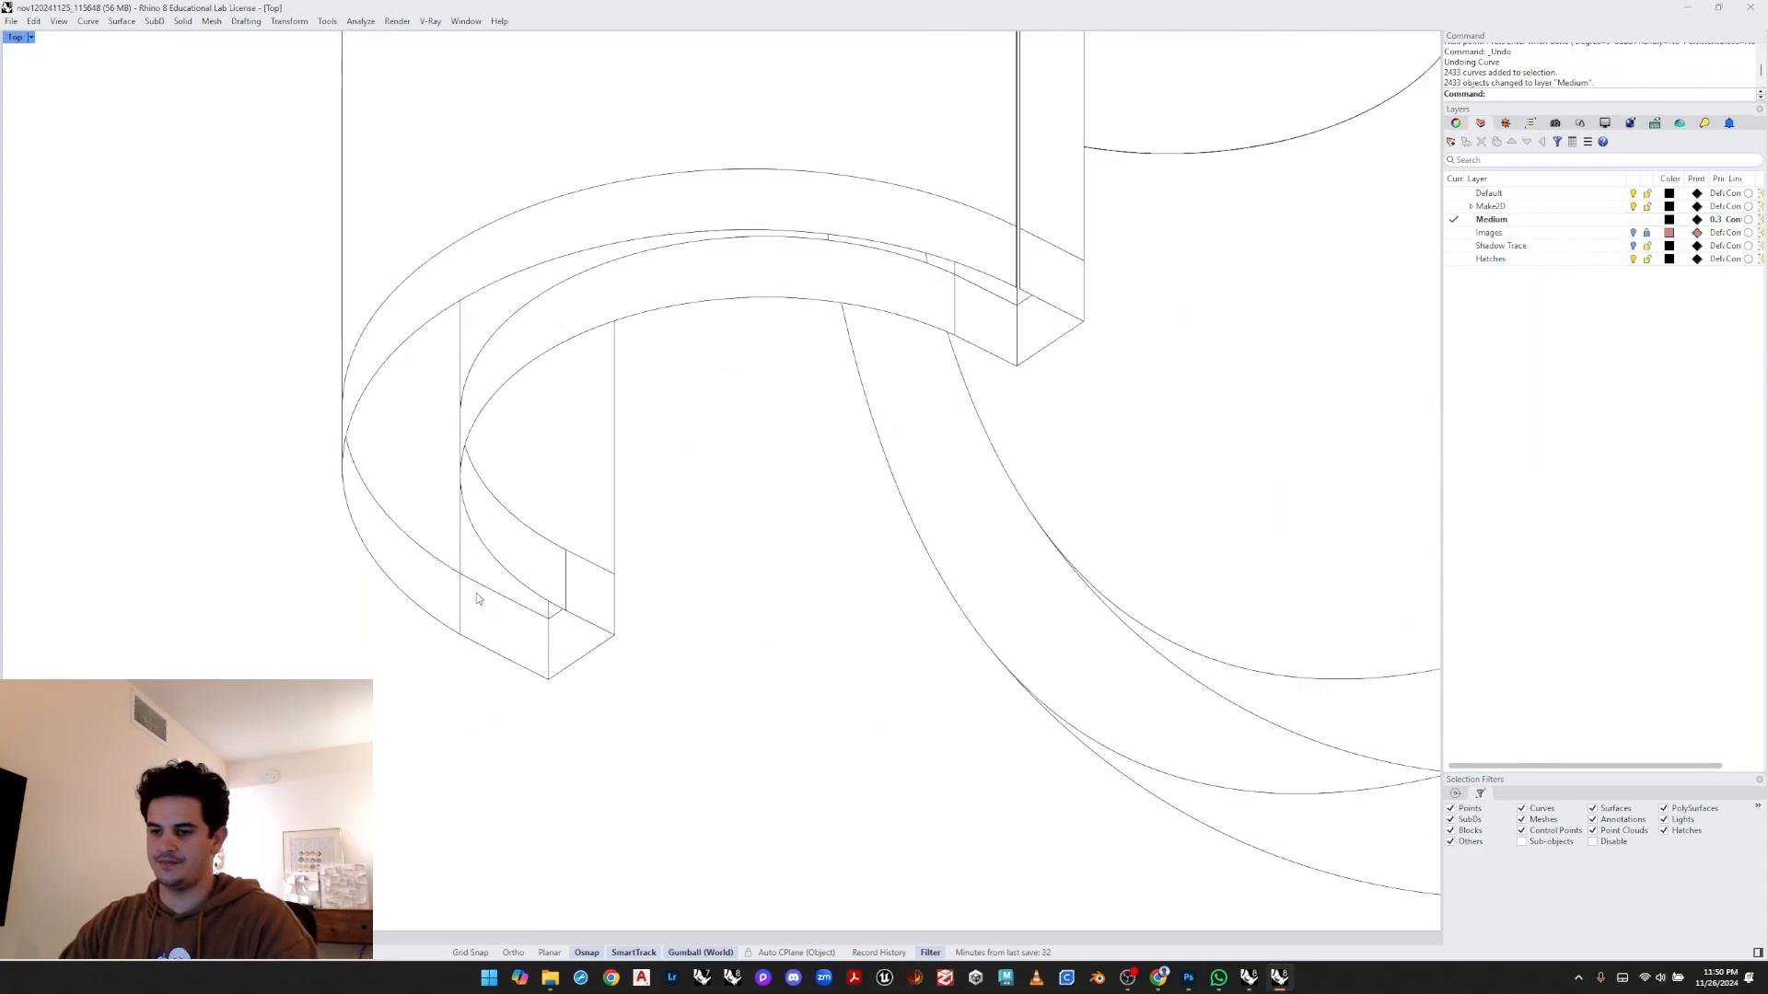
{"action": "scroll", "coordinate": [477, 592], "scroll_direction": "up", "scroll_amount": 2}
{"action": "left_click_drag", "start_coordinate": [435, 588], "coordinate": [434, 585]}
{"action": "key", "text": "Delete"}
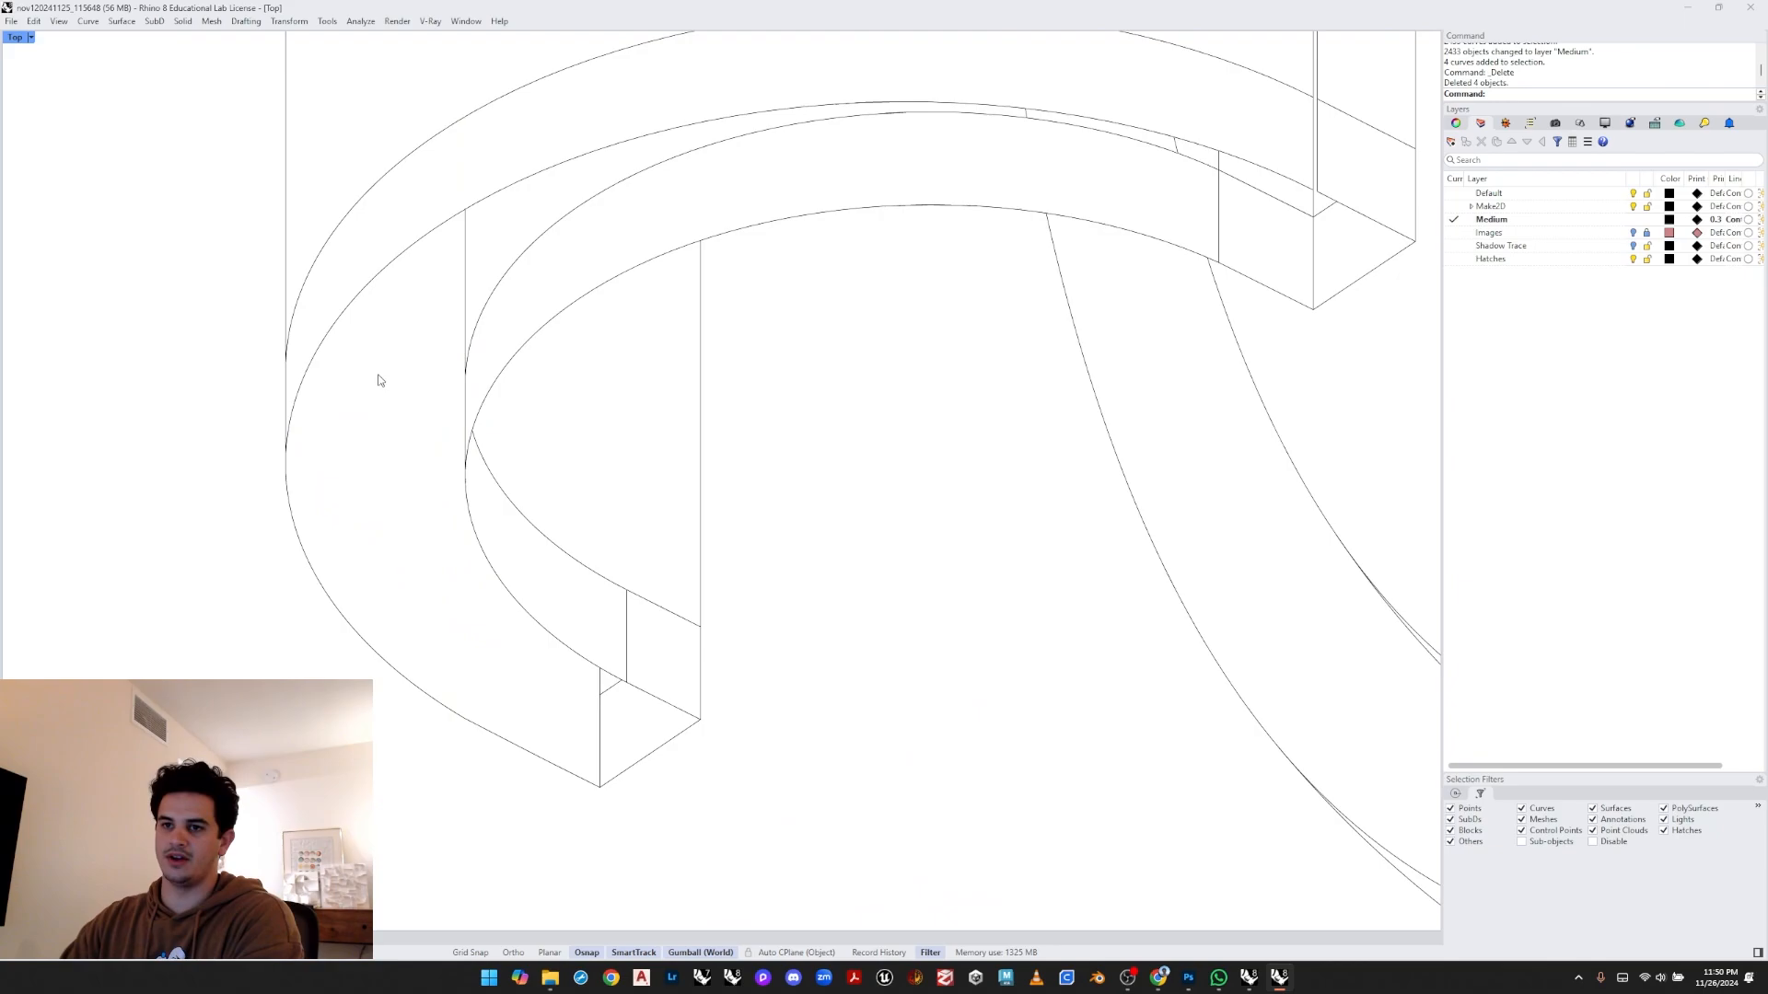
{"action": "right_click_drag", "start_coordinate": [378, 379], "coordinate": [392, 553]}
{"action": "left_click", "coordinate": [424, 289]}
{"action": "key", "text": "Delete"}
{"action": "left_click", "coordinate": [465, 355]}
{"action": "key", "text": "Delete"}
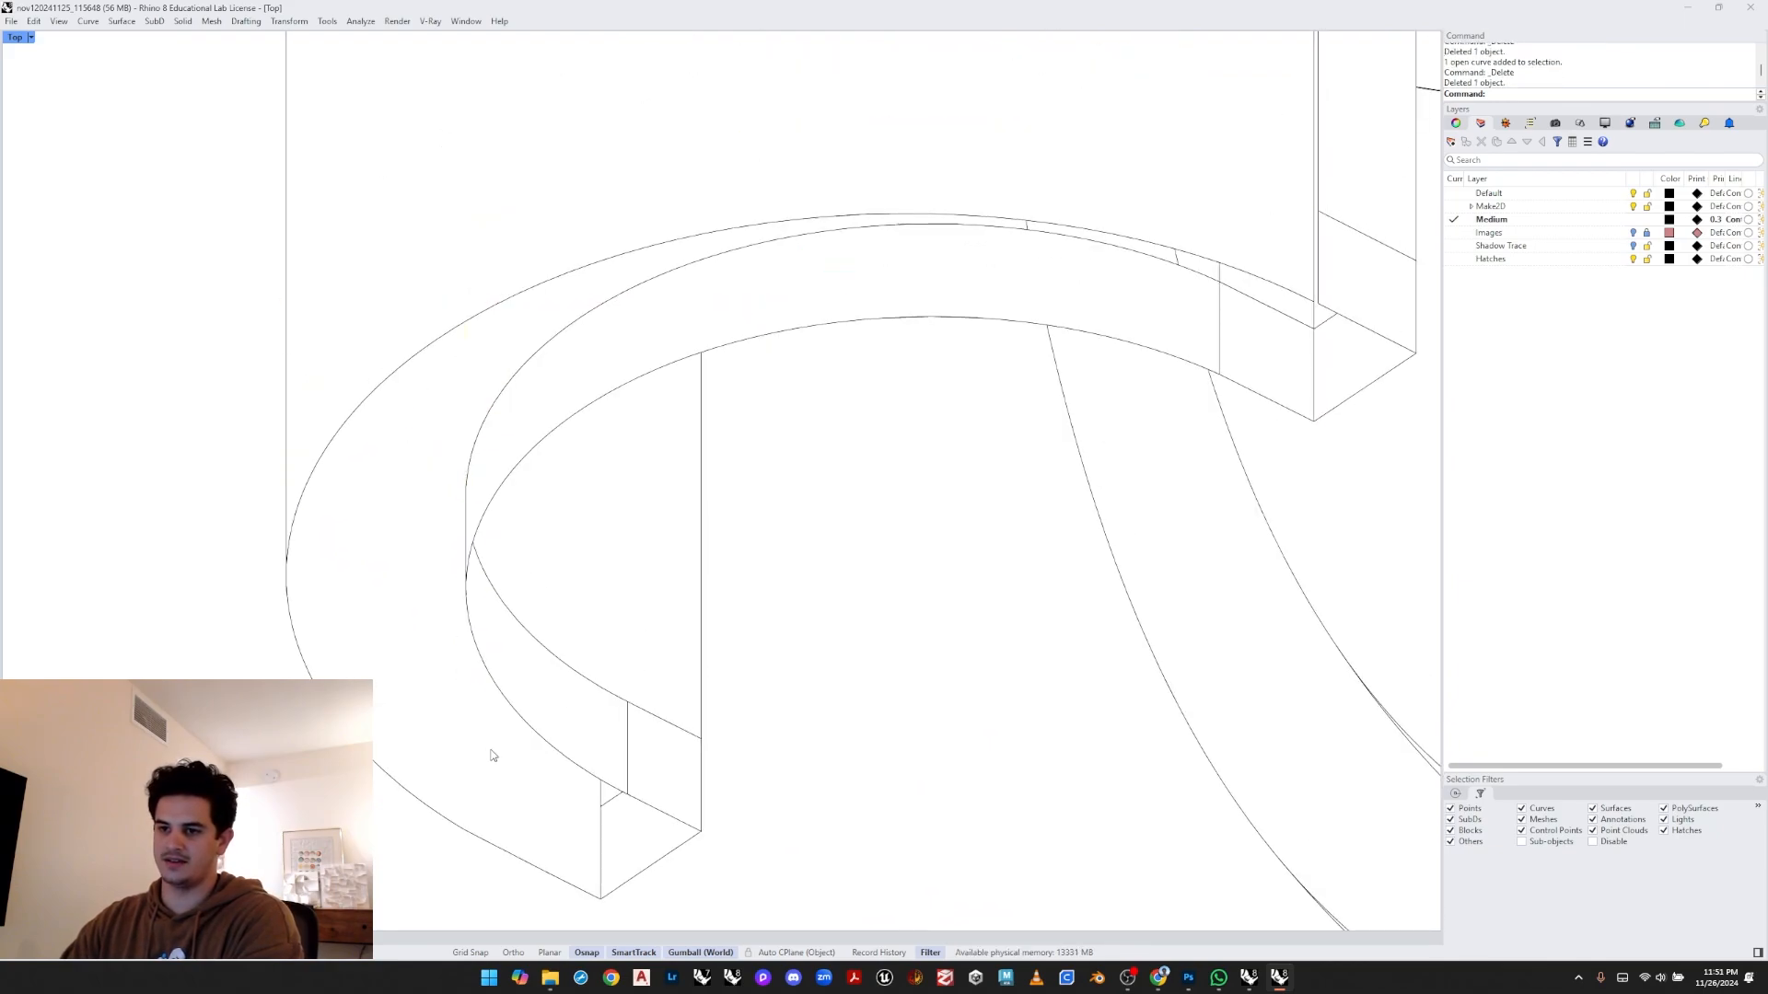
{"action": "right_click_drag", "start_coordinate": [494, 749], "coordinate": [466, 712]}
{"action": "left_click_drag", "start_coordinate": [953, 141], "coordinate": [1174, 258]}
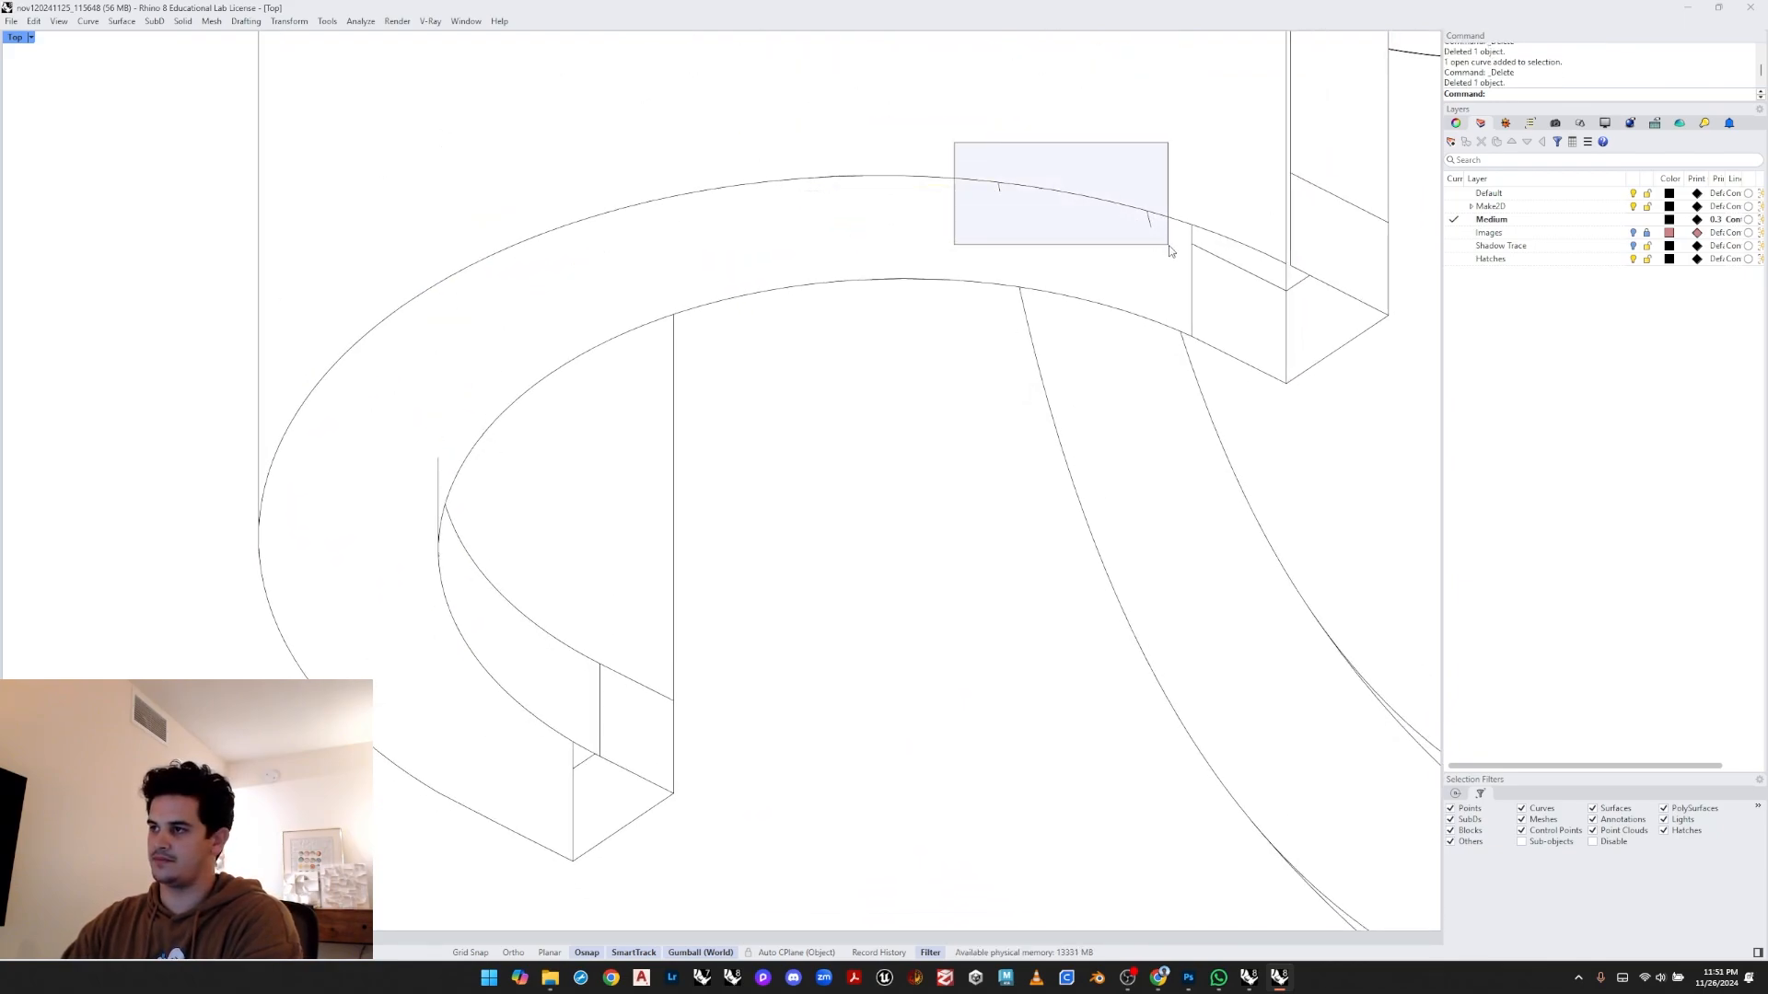
{"action": "key", "text": "Delete"}
- Delete the short leftover segments at the corner where the loop meets the vertical edge
{"action": "scroll", "coordinate": [1230, 267], "scroll_direction": "up", "scroll_amount": 1}
{"action": "right_click_drag", "start_coordinate": [1231, 343], "coordinate": [1083, 364]}
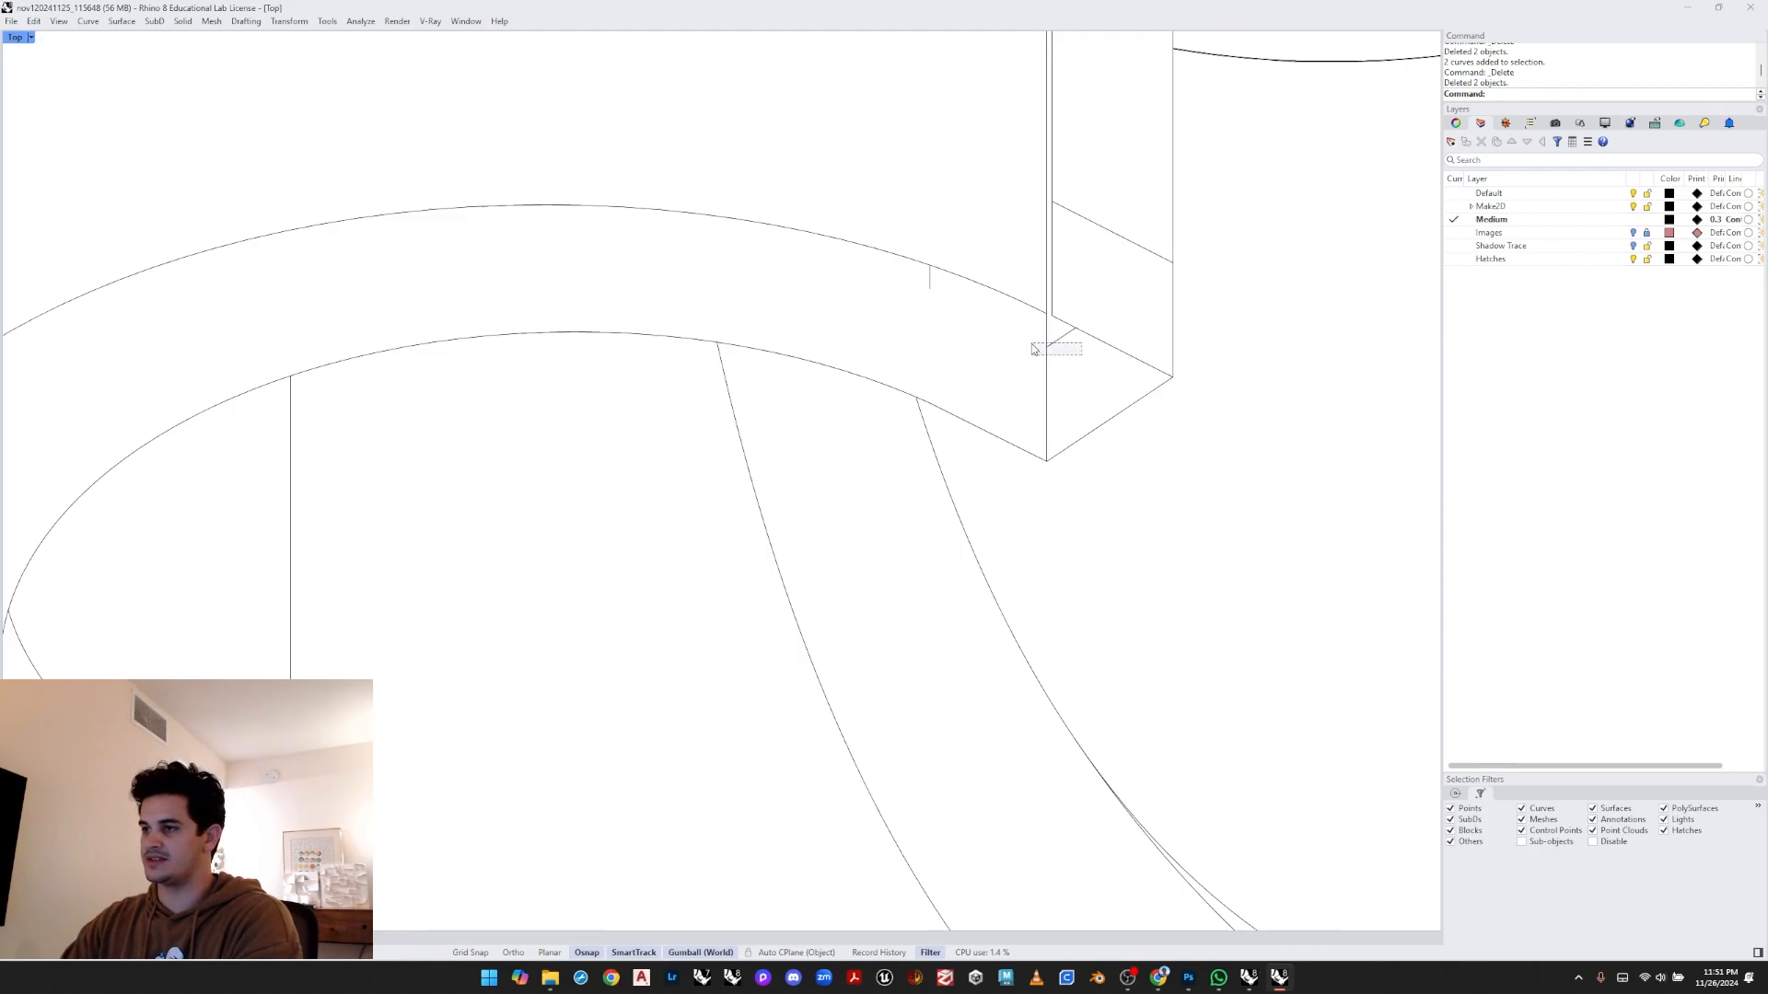
{"action": "left_click_drag", "start_coordinate": [1031, 344], "coordinate": [1031, 346]}
{"action": "key", "text": "Delete"}
{"action": "right_click_drag", "start_coordinate": [1009, 329], "coordinate": [1002, 367]}
{"action": "left_click", "coordinate": [921, 313]}
{"action": "key", "text": "Delete"}
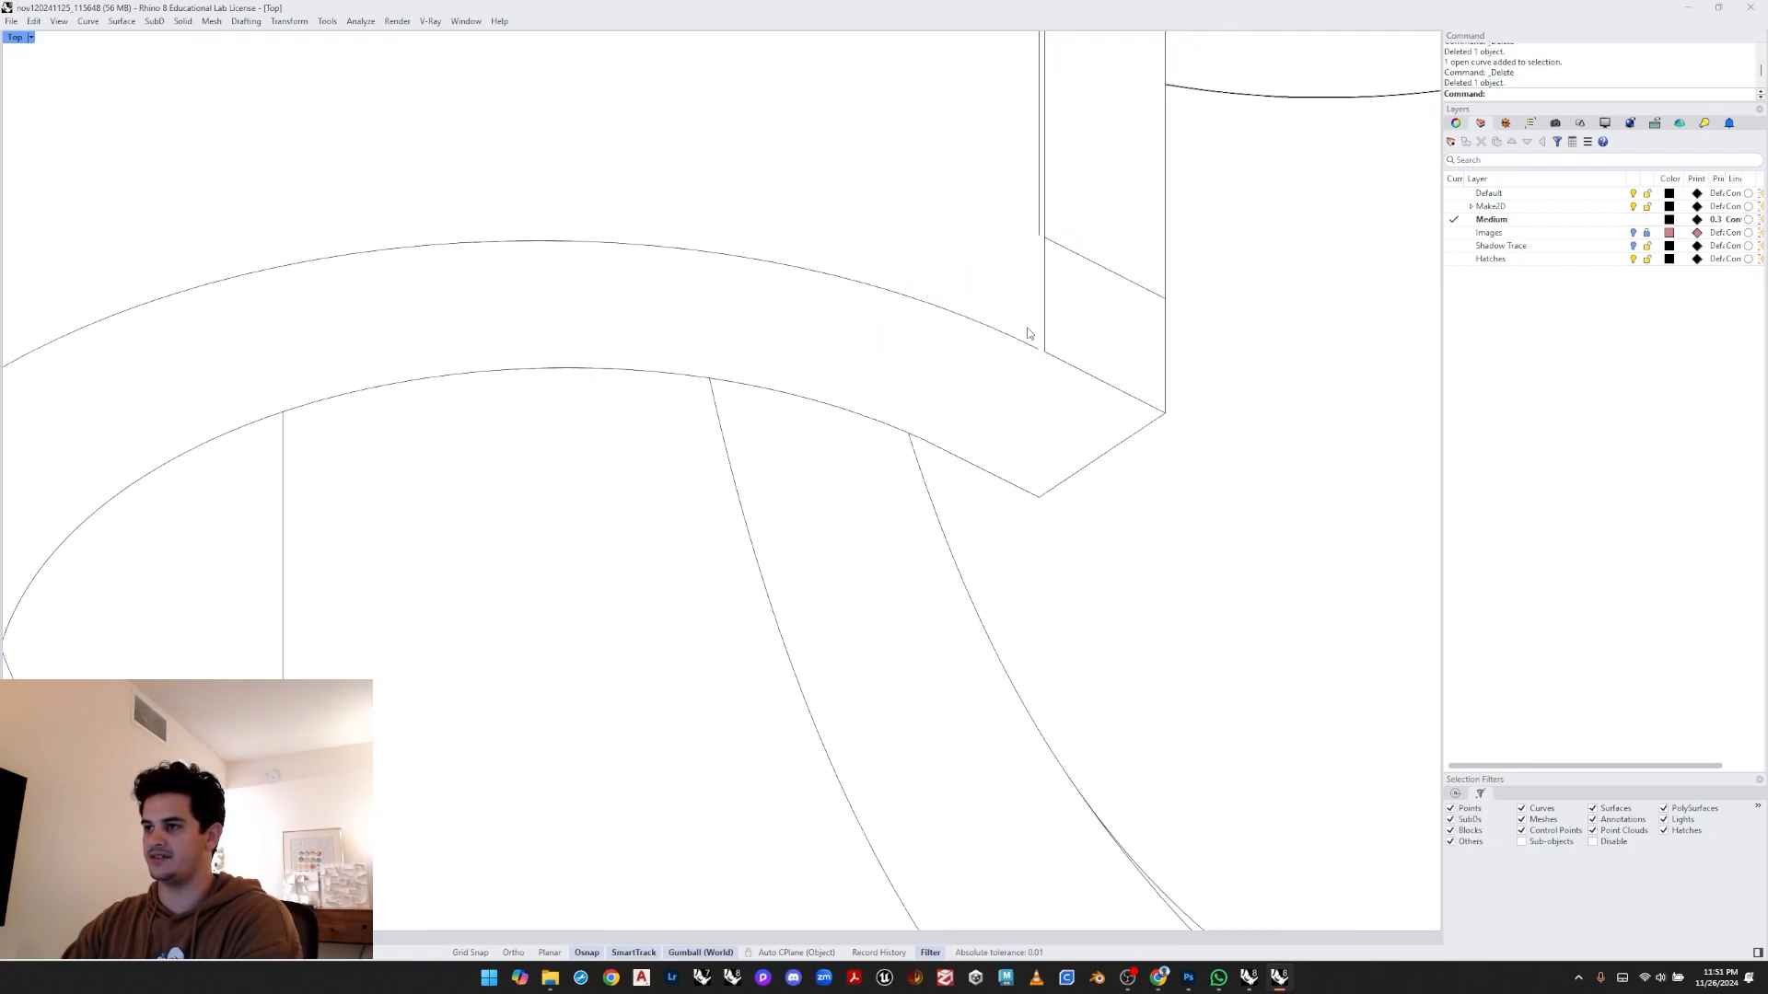
- Delete further overlapping edge pieces around that same corner
{"action": "right_click_drag", "start_coordinate": [1037, 253], "coordinate": [1015, 334]}
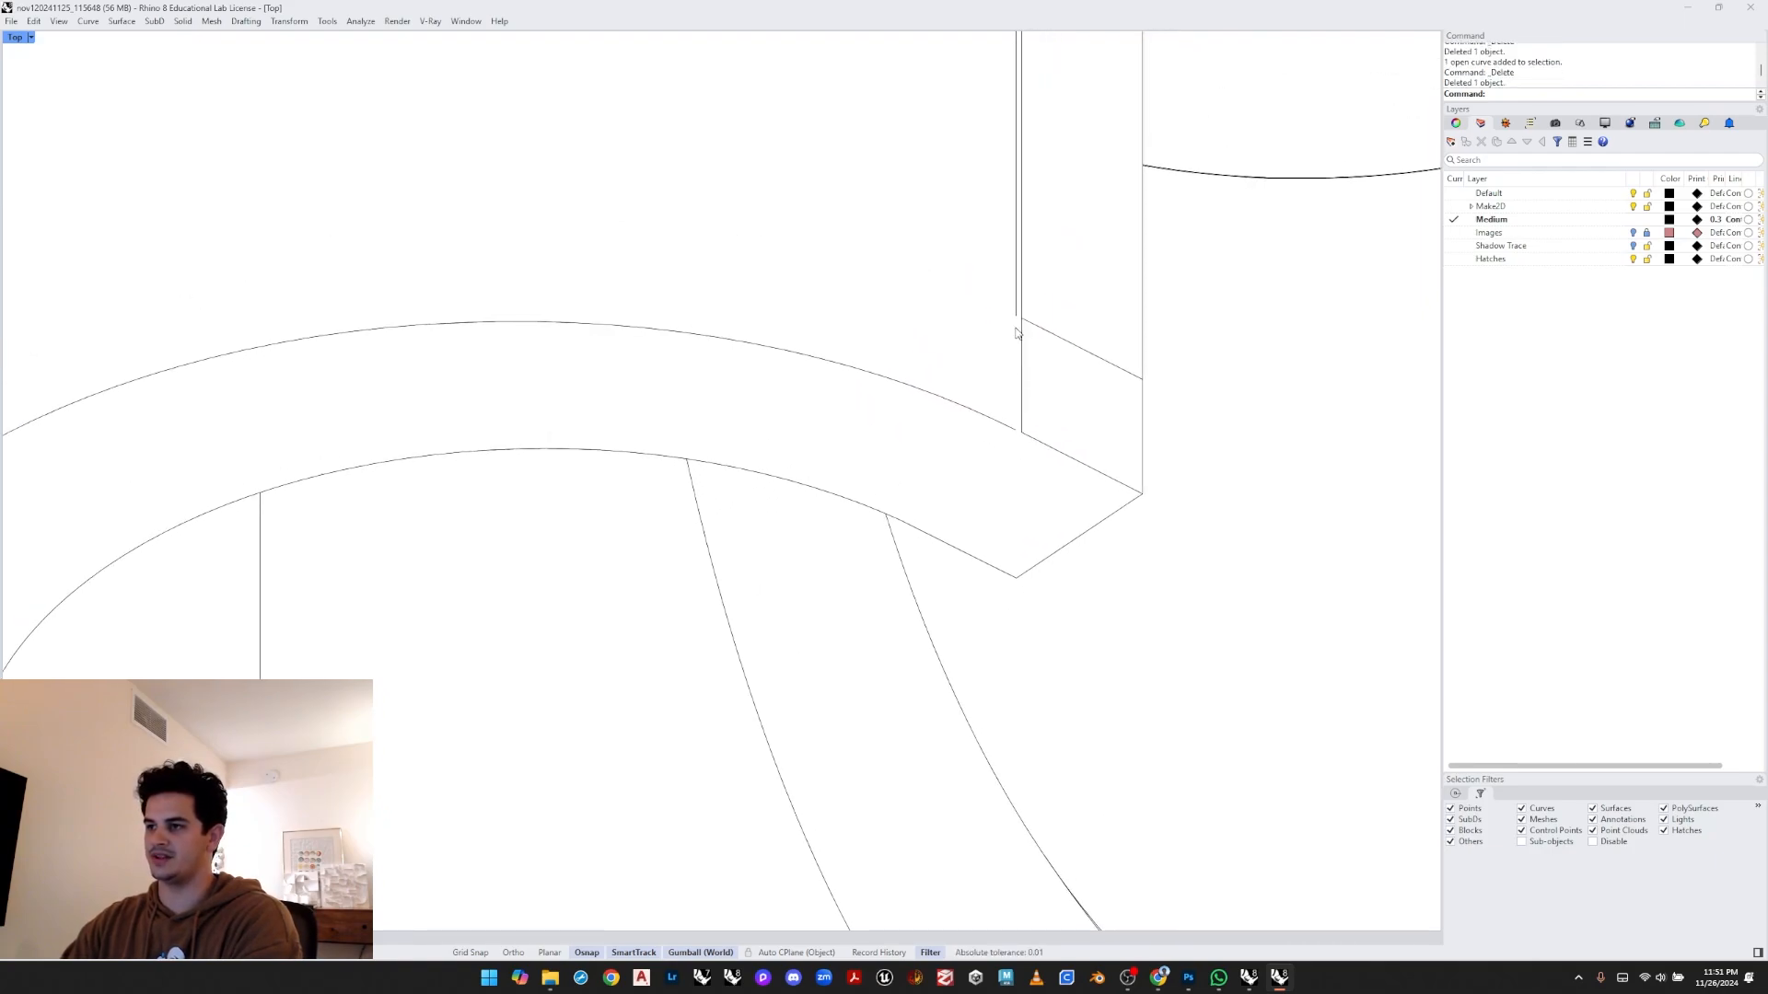
{"action": "scroll", "coordinate": [1026, 429], "scroll_direction": "up", "scroll_amount": 2}
{"action": "left_click", "coordinate": [1041, 444]}
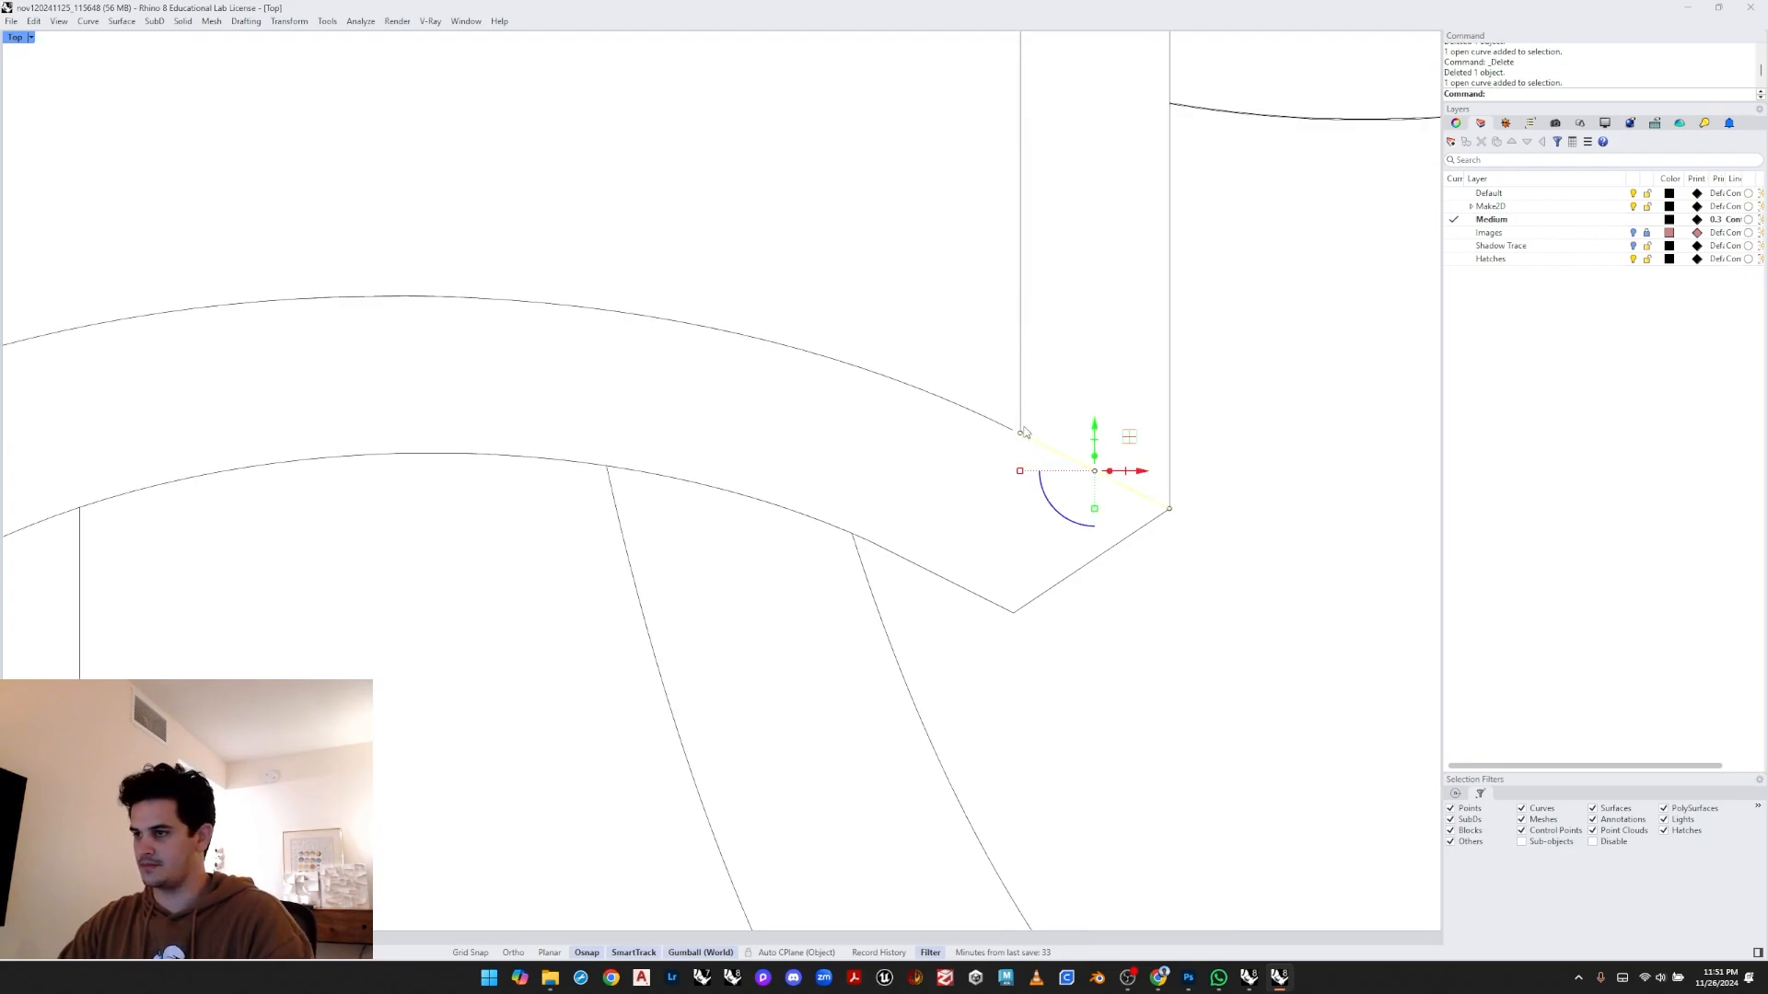
{"action": "scroll", "coordinate": [1016, 423], "scroll_direction": "up", "scroll_amount": 2}
{"action": "left_click_drag", "start_coordinate": [991, 398], "coordinate": [1010, 431]}
{"action": "left_click", "coordinate": [1034, 314]}
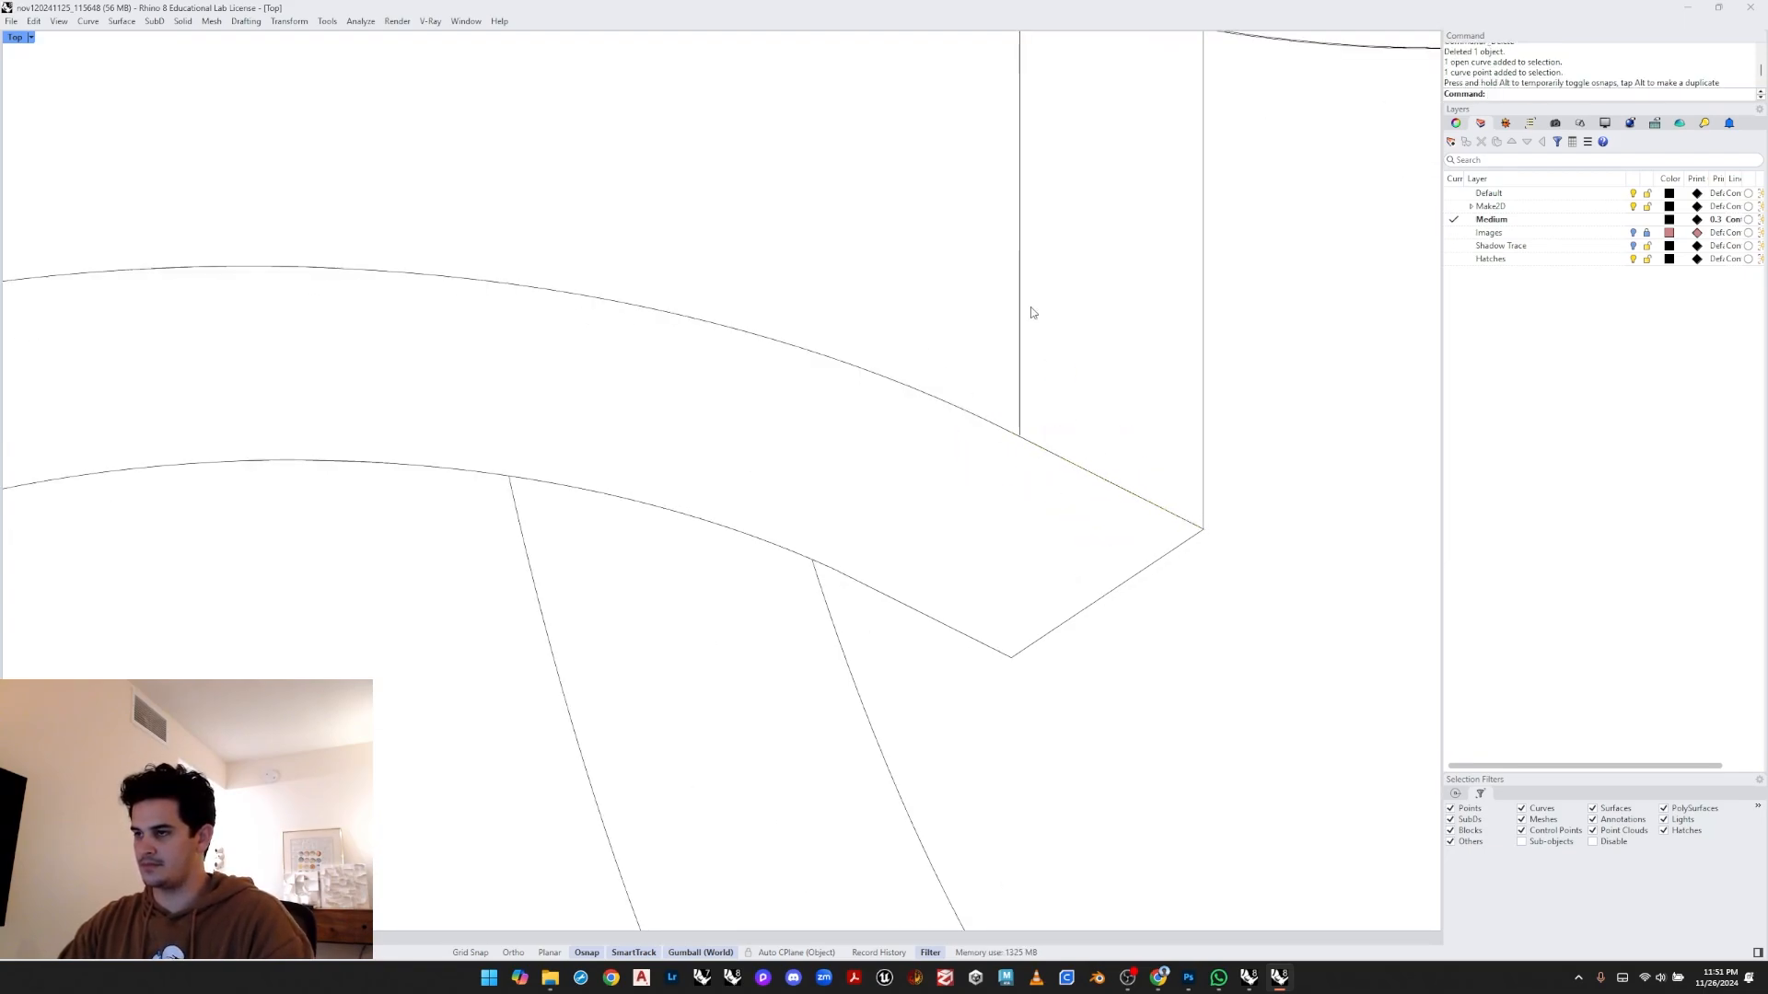
{"action": "right_click_drag", "start_coordinate": [1033, 313], "coordinate": [1010, 369]}
{"action": "left_click_drag", "start_coordinate": [1000, 332], "coordinate": [928, 370]}
{"action": "scroll", "coordinate": [967, 370], "scroll_direction": "down", "scroll_amount": 5}
{"action": "key", "text": "Delete"}
{"action": "left_click_drag", "start_coordinate": [997, 270], "coordinate": [959, 309]}
{"action": "key", "text": "Delete"}
{"action": "right_click_drag", "start_coordinate": [978, 304], "coordinate": [982, 470]}
{"action": "scroll", "coordinate": [983, 469], "scroll_direction": "down", "scroll_amount": 18}
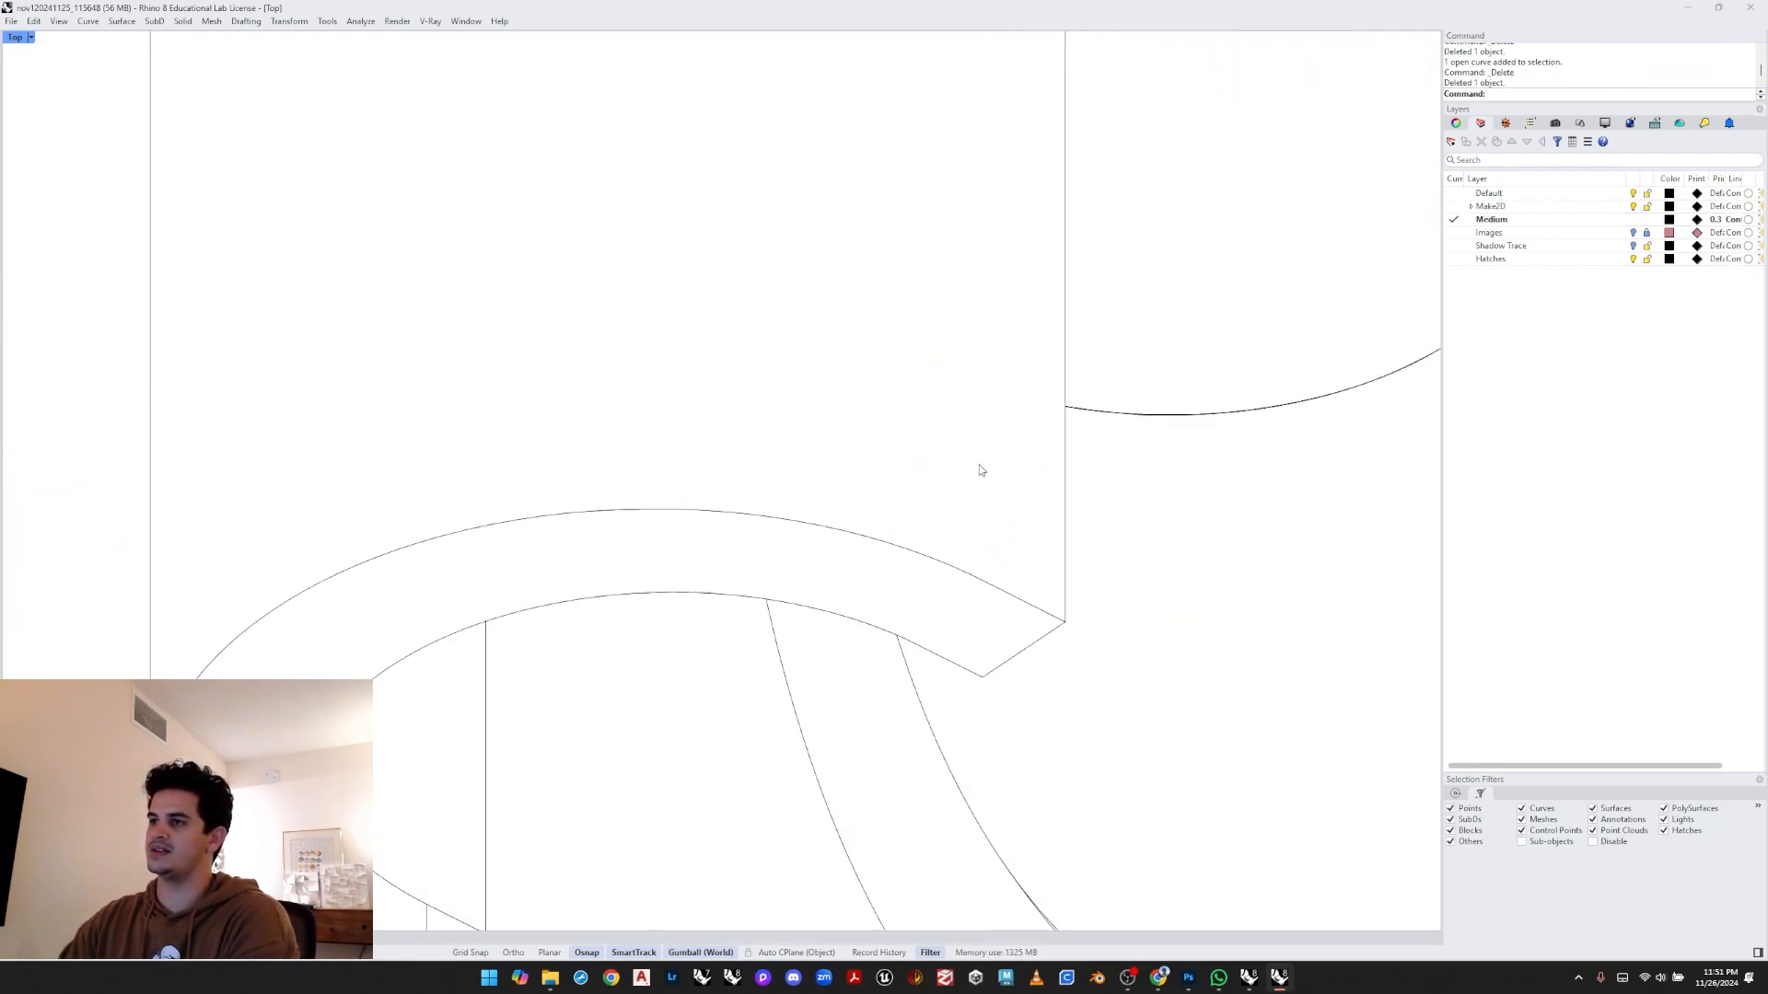
- Delete the redundant curves above the corner where the loop meets the vertical edge
{"action": "scroll", "coordinate": [966, 243], "scroll_direction": "up", "scroll_amount": 10}
{"action": "scroll", "coordinate": [966, 242], "scroll_direction": "up", "scroll_amount": 2}
{"action": "scroll", "coordinate": [920, 232], "scroll_direction": "up", "scroll_amount": 1}
{"action": "left_click_drag", "start_coordinate": [920, 232], "coordinate": [1018, 868]}
{"action": "key", "text": "Delete"}
{"action": "scroll", "coordinate": [993, 220], "scroll_direction": "up", "scroll_amount": 1}
{"action": "left_click_drag", "start_coordinate": [994, 130], "coordinate": [939, 193]}
{"action": "key", "text": "Delete"}
{"action": "right_click_drag", "start_coordinate": [1025, 143], "coordinate": [940, 244]}
{"action": "left_click_drag", "start_coordinate": [1011, 190], "coordinate": [935, 249]}
{"action": "key", "text": "Delete"}
{"action": "scroll", "coordinate": [936, 248], "scroll_direction": "down", "scroll_amount": 6}
{"action": "left_click", "coordinate": [912, 332]}
{"action": "scroll", "coordinate": [914, 336], "scroll_direction": "up", "scroll_amount": 6}
{"action": "key", "text": "Delete"}
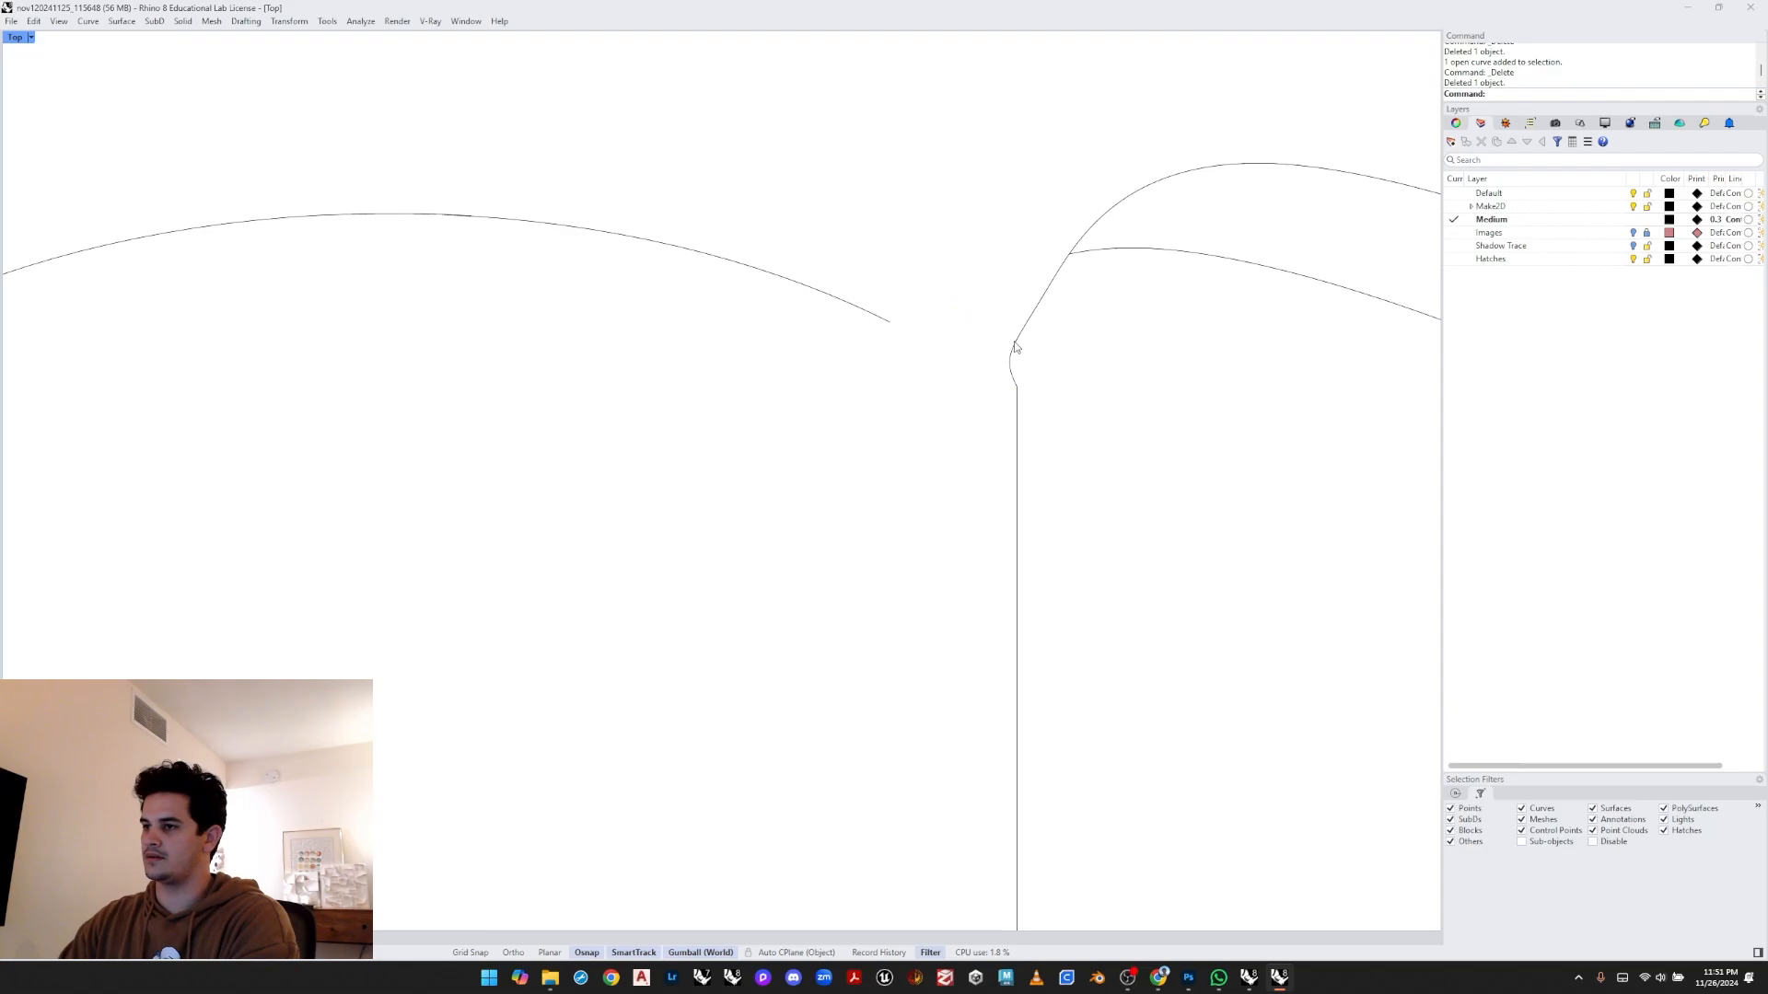
- Delete a stray control point from the curve beside the vertical edge
{"action": "left_click", "coordinate": [1009, 353]}
{"action": "scroll", "coordinate": [1009, 352], "scroll_direction": "up", "scroll_amount": 4}
{"action": "left_click", "coordinate": [994, 349]}
{"action": "key", "text": "Delete"}
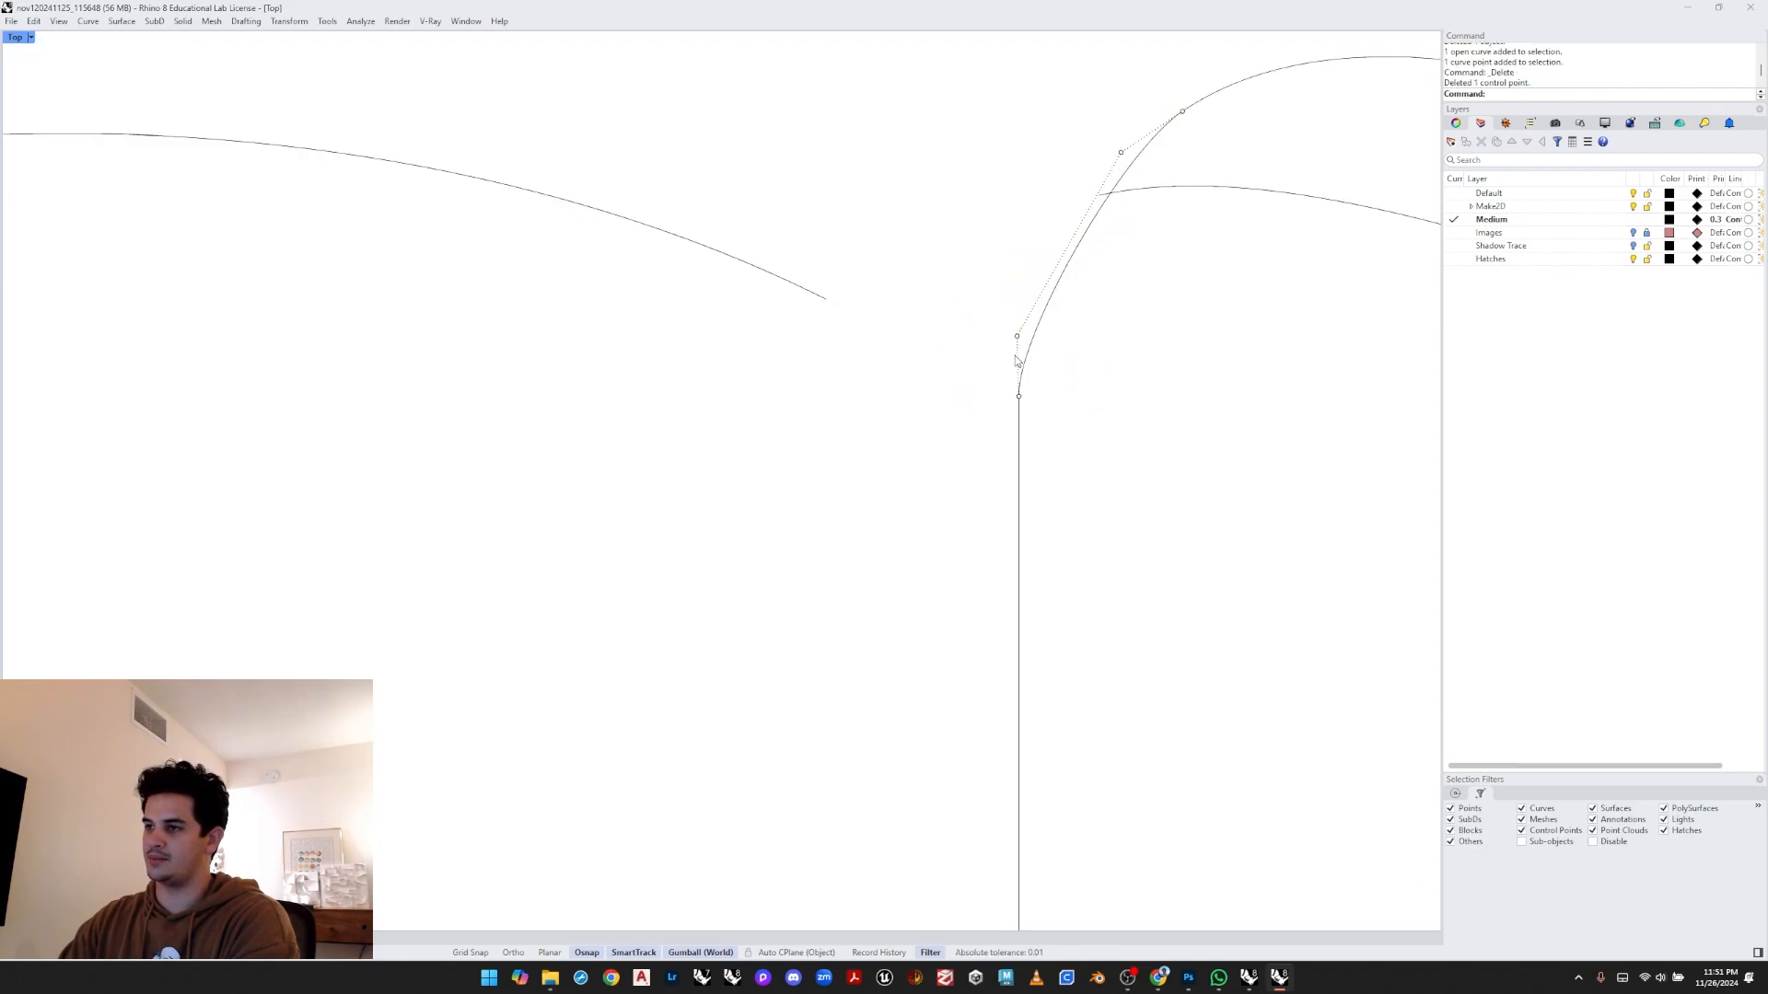
- Draw a polyline from the end of the loop's outer curve to the top of the vertical edge
{"action": "scroll", "coordinate": [928, 369], "scroll_direction": "down", "scroll_amount": 2}
{"action": "left_click", "coordinate": [852, 317]}
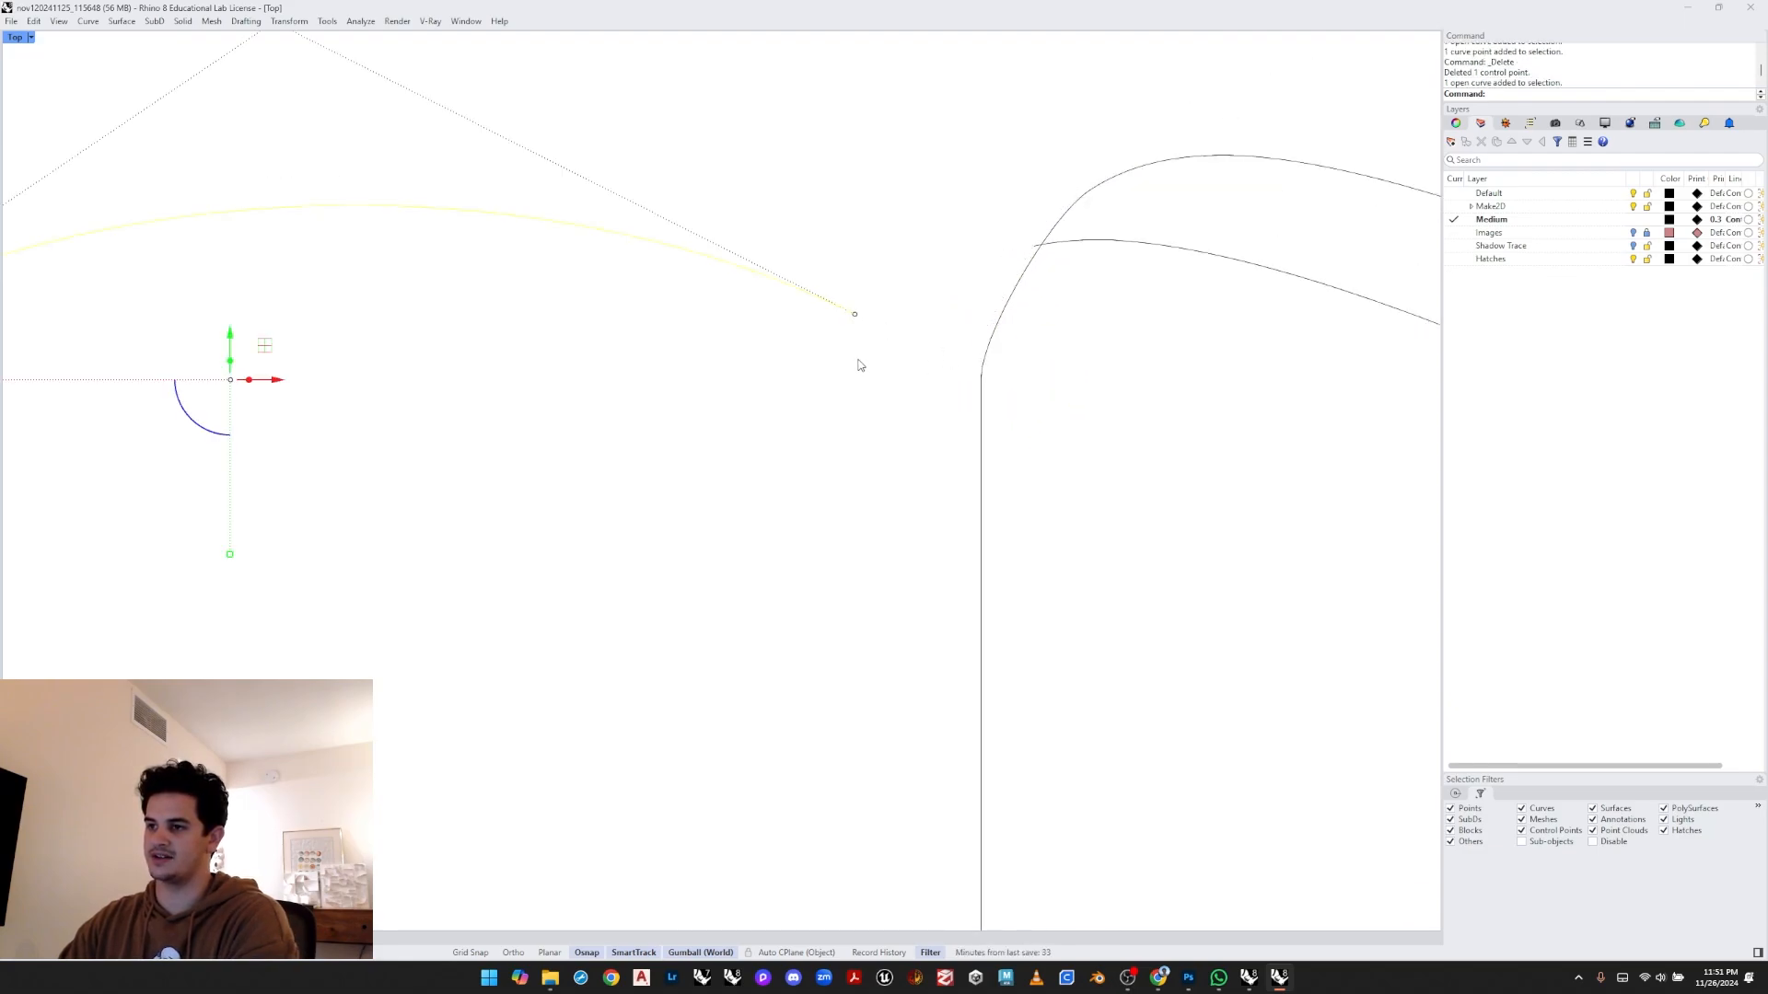
{"action": "key", "text": "Escape"}
{"action": "type", "text": "Polyline"}
{"action": "key", "text": "Return"}
{"action": "left_click", "coordinate": [856, 315]}
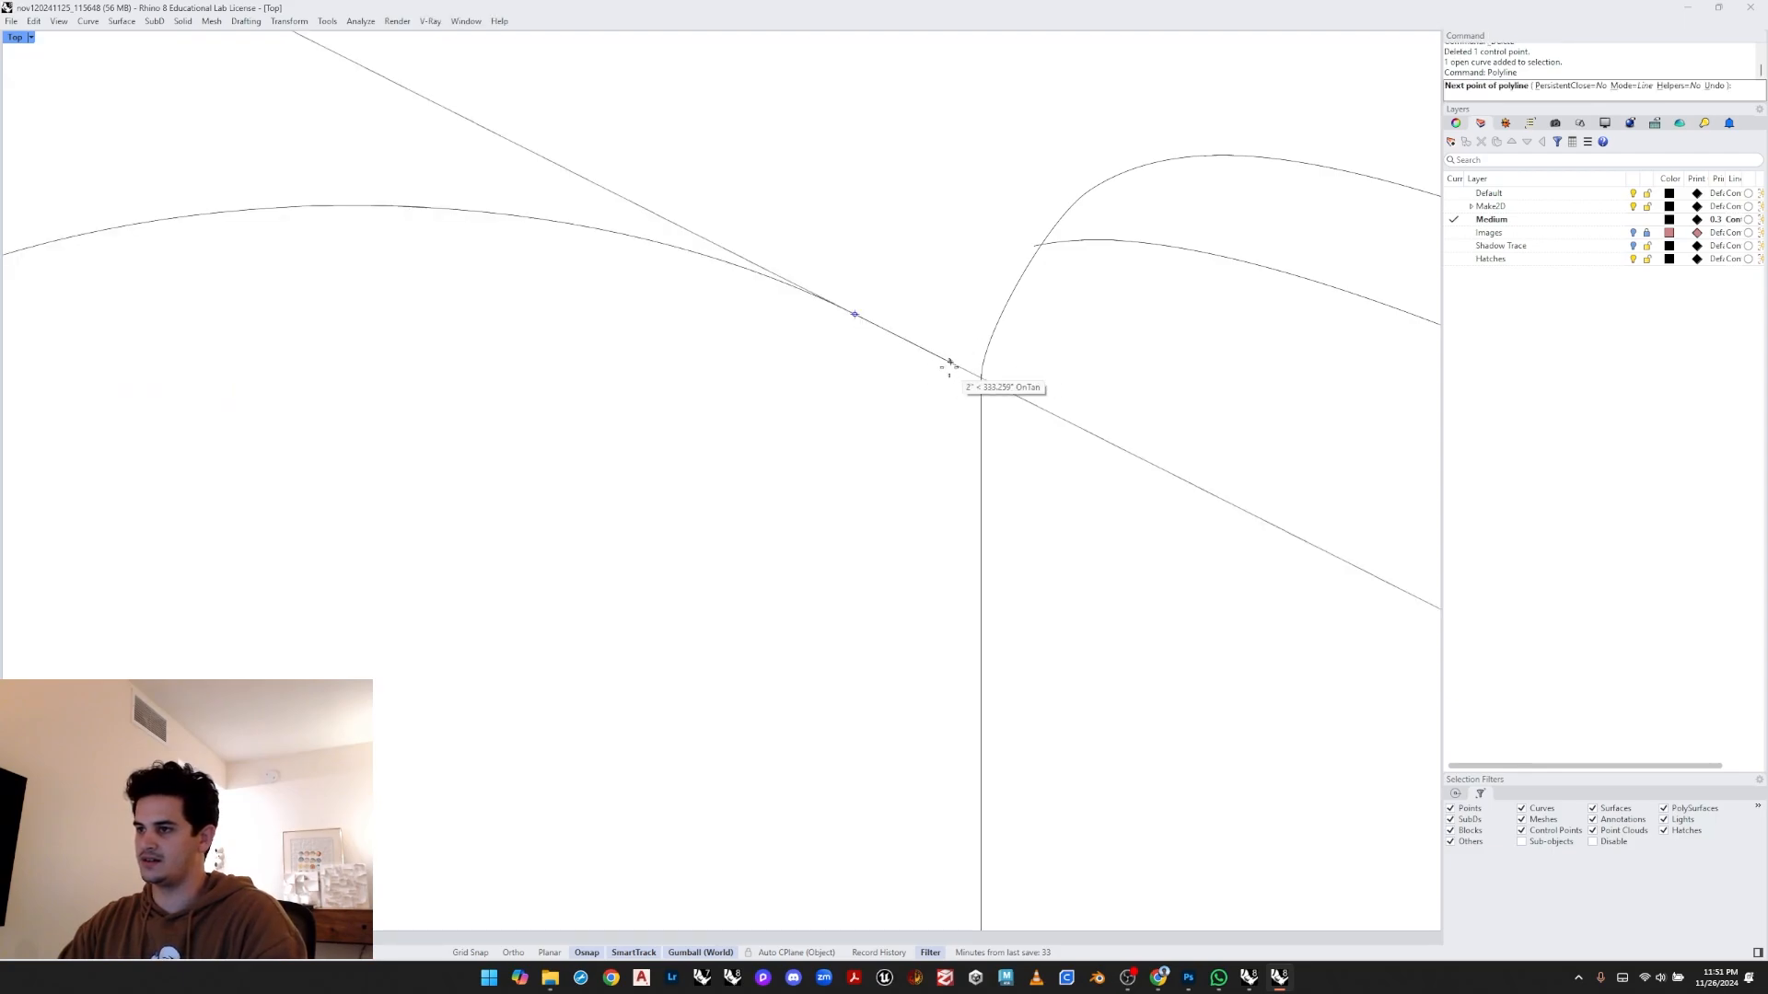
{"action": "left_click", "coordinate": [970, 373]}
{"action": "key", "text": "Return"}
- Trim the overhanging curve end at the junction with the new line
{"action": "scroll", "coordinate": [891, 391], "scroll_direction": "up", "scroll_amount": 2}
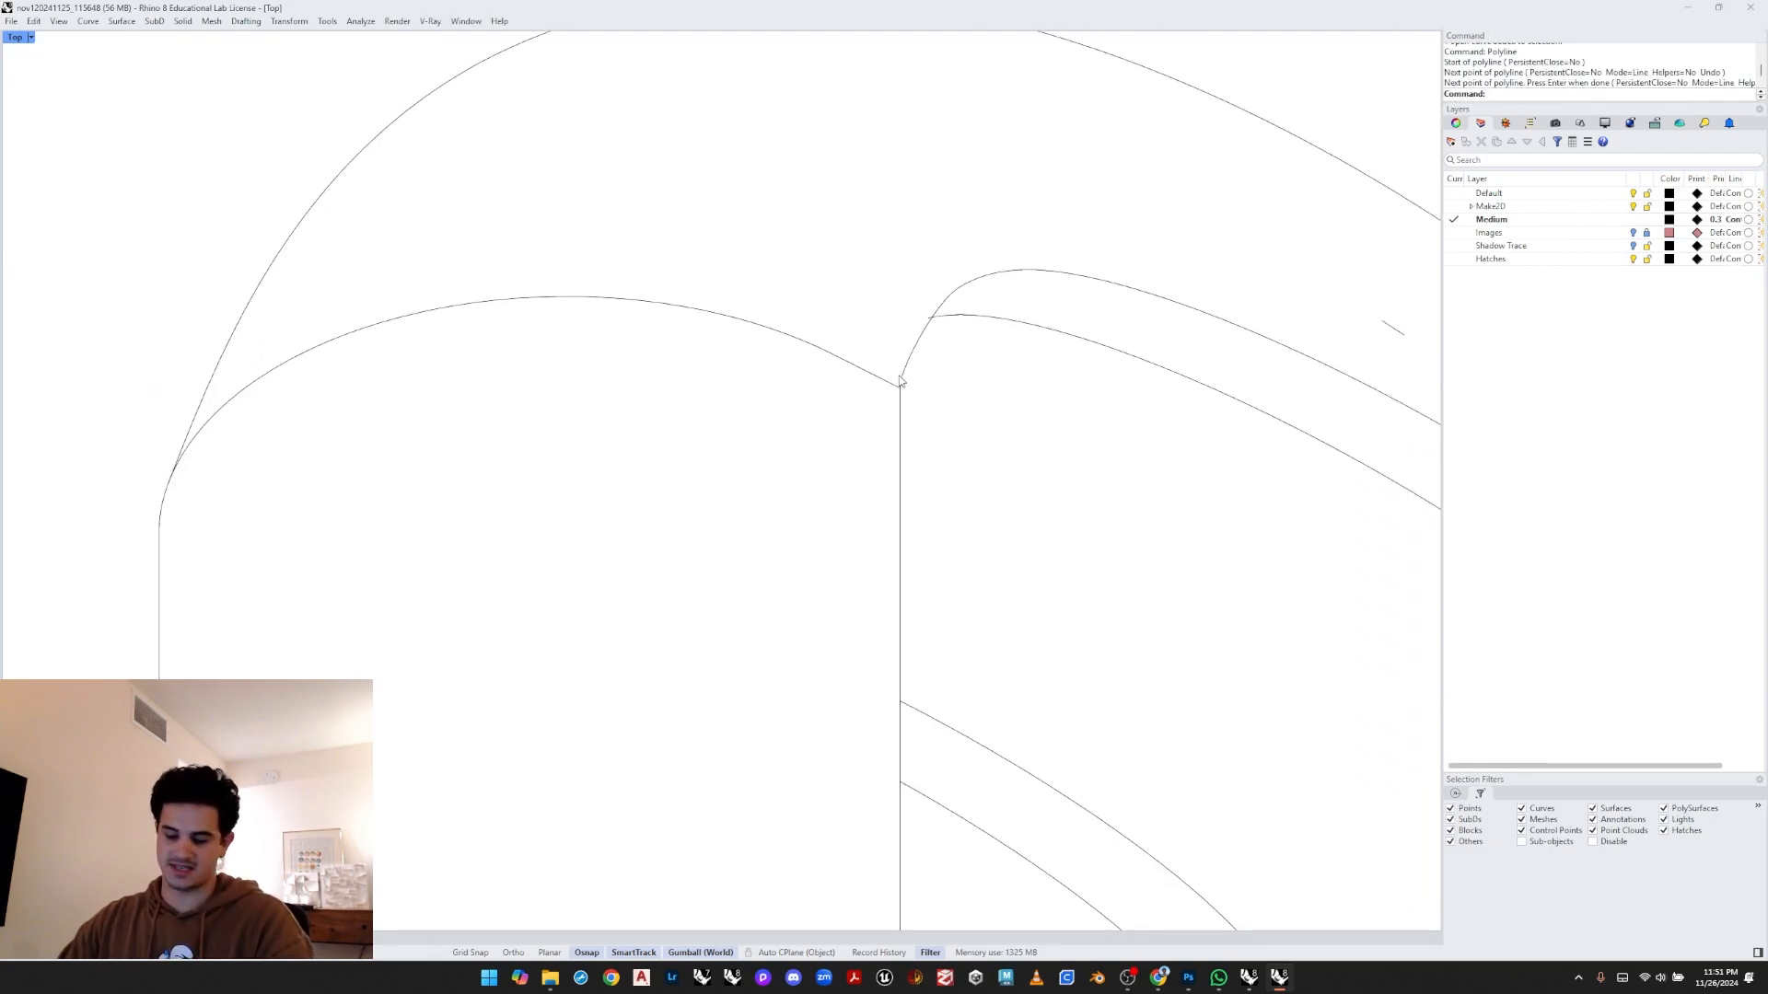
{"action": "scroll", "coordinate": [914, 364], "scroll_direction": "up", "scroll_amount": 1}
{"action": "key", "text": "Return"}
{"action": "left_click", "coordinate": [928, 320]}
{"action": "scroll", "coordinate": [934, 315], "scroll_direction": "up", "scroll_amount": 4}
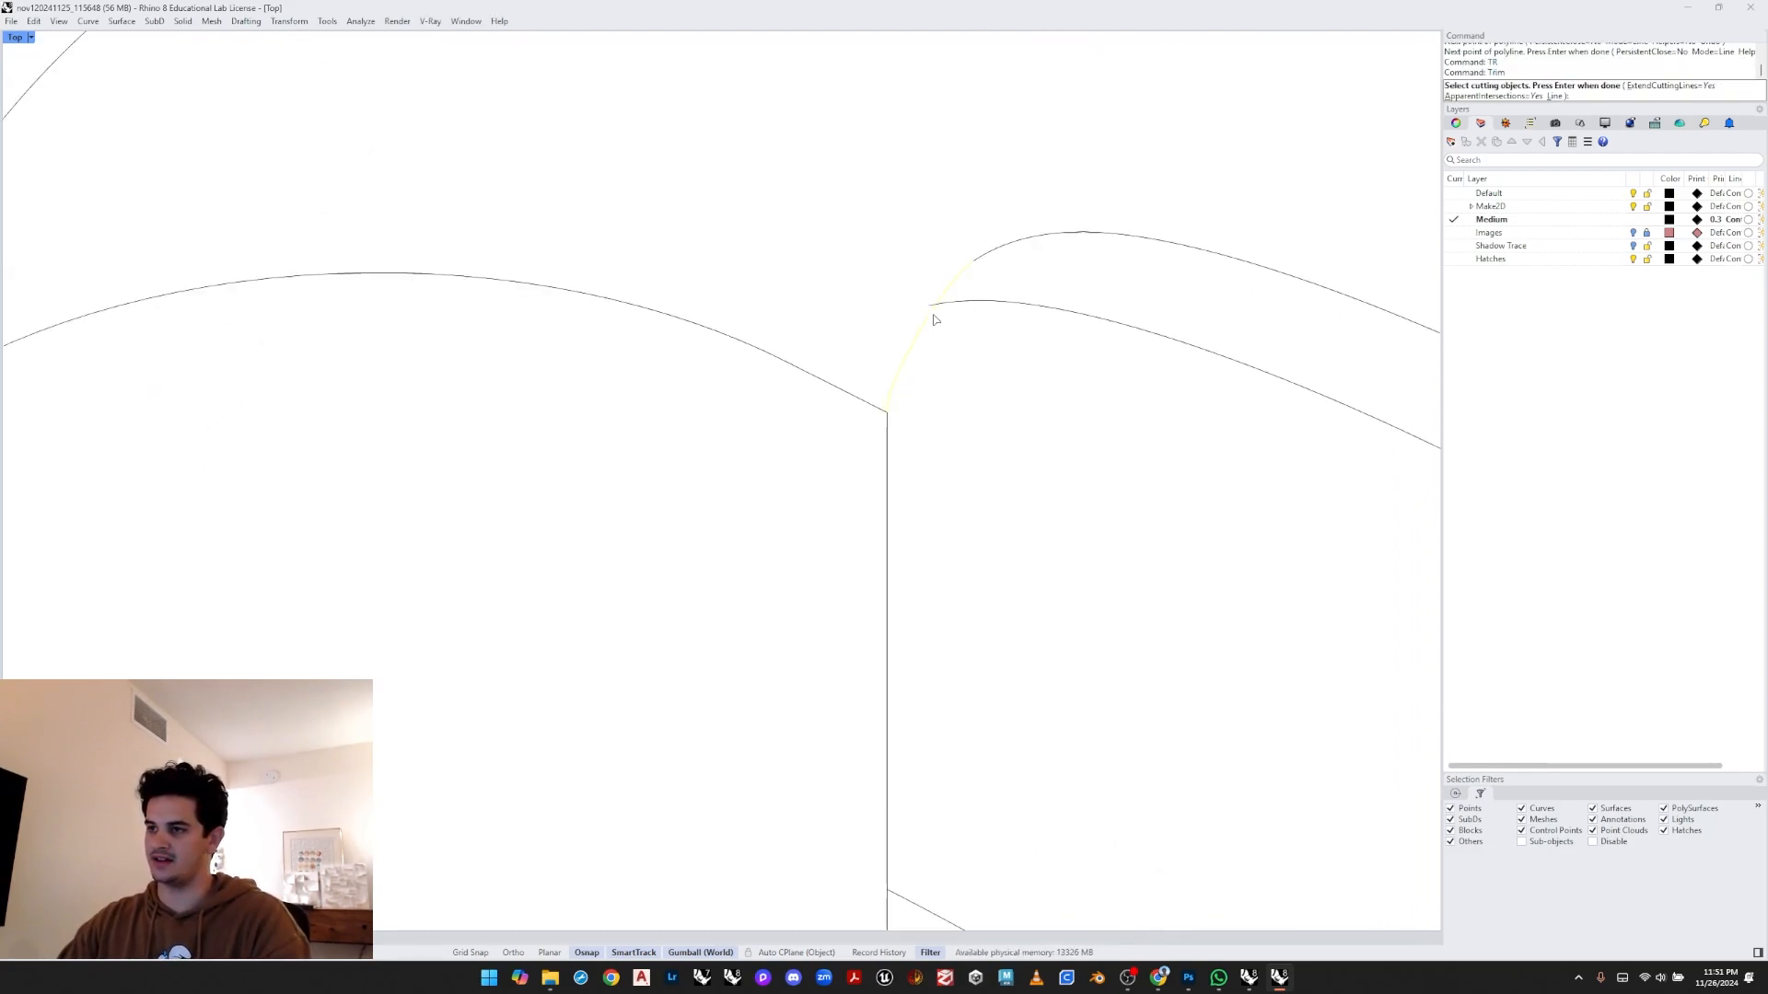
{"action": "key", "text": "Return"}
{"action": "left_click", "coordinate": [931, 305]}
{"action": "key", "text": "Return"}
- Delete the stray curves at the junctions along the pipe's inner edge
{"action": "scroll", "coordinate": [949, 320], "scroll_direction": "down", "scroll_amount": 9}
{"action": "right_click_drag", "start_coordinate": [1253, 348], "coordinate": [1032, 303]}
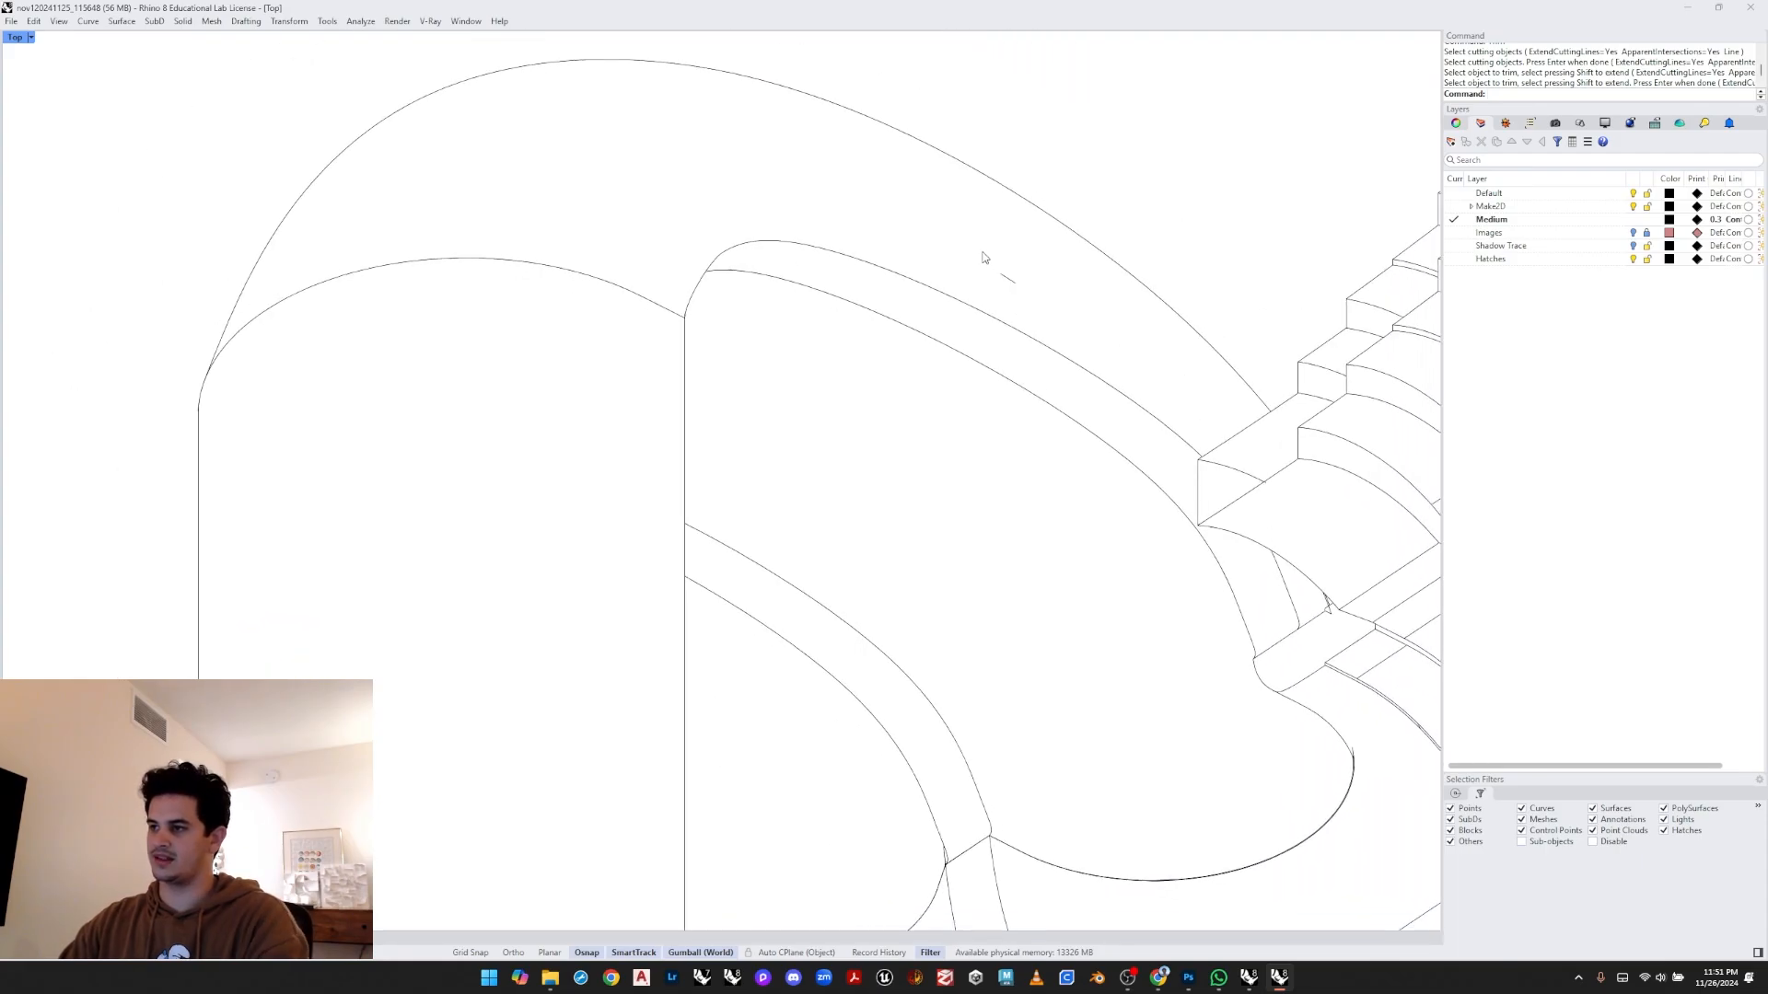
{"action": "left_click_drag", "start_coordinate": [984, 255], "coordinate": [1097, 339]}
{"action": "key", "text": "Delete"}
{"action": "scroll", "coordinate": [1160, 433], "scroll_direction": "down", "scroll_amount": 4}
{"action": "right_click_drag", "start_coordinate": [1197, 479], "coordinate": [832, 402]}
{"action": "scroll", "coordinate": [870, 428], "scroll_direction": "up", "scroll_amount": 12}
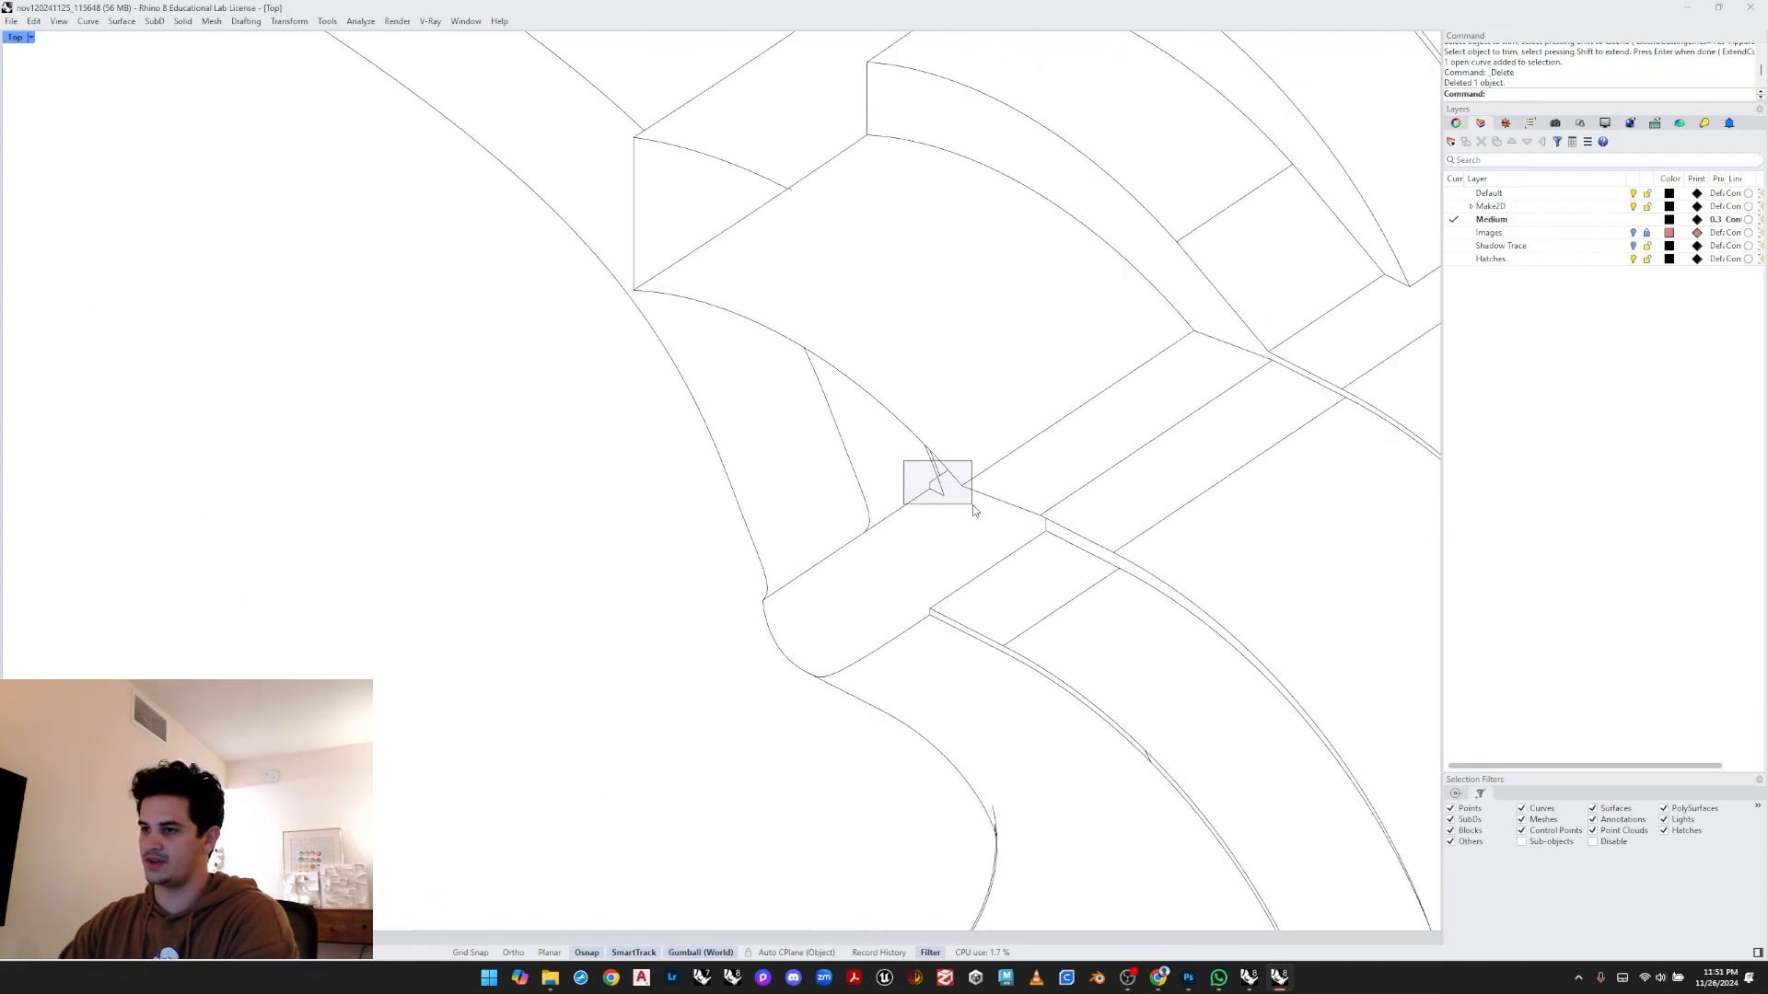
{"action": "left_click_drag", "start_coordinate": [974, 511], "coordinate": [972, 508]}
{"action": "key", "text": "Delete"}
- Delete a control point to remove the kink at the inner loop junction
{"action": "scroll", "coordinate": [924, 466], "scroll_direction": "down", "scroll_amount": 3}
{"action": "scroll", "coordinate": [841, 488], "scroll_direction": "down", "scroll_amount": 6}
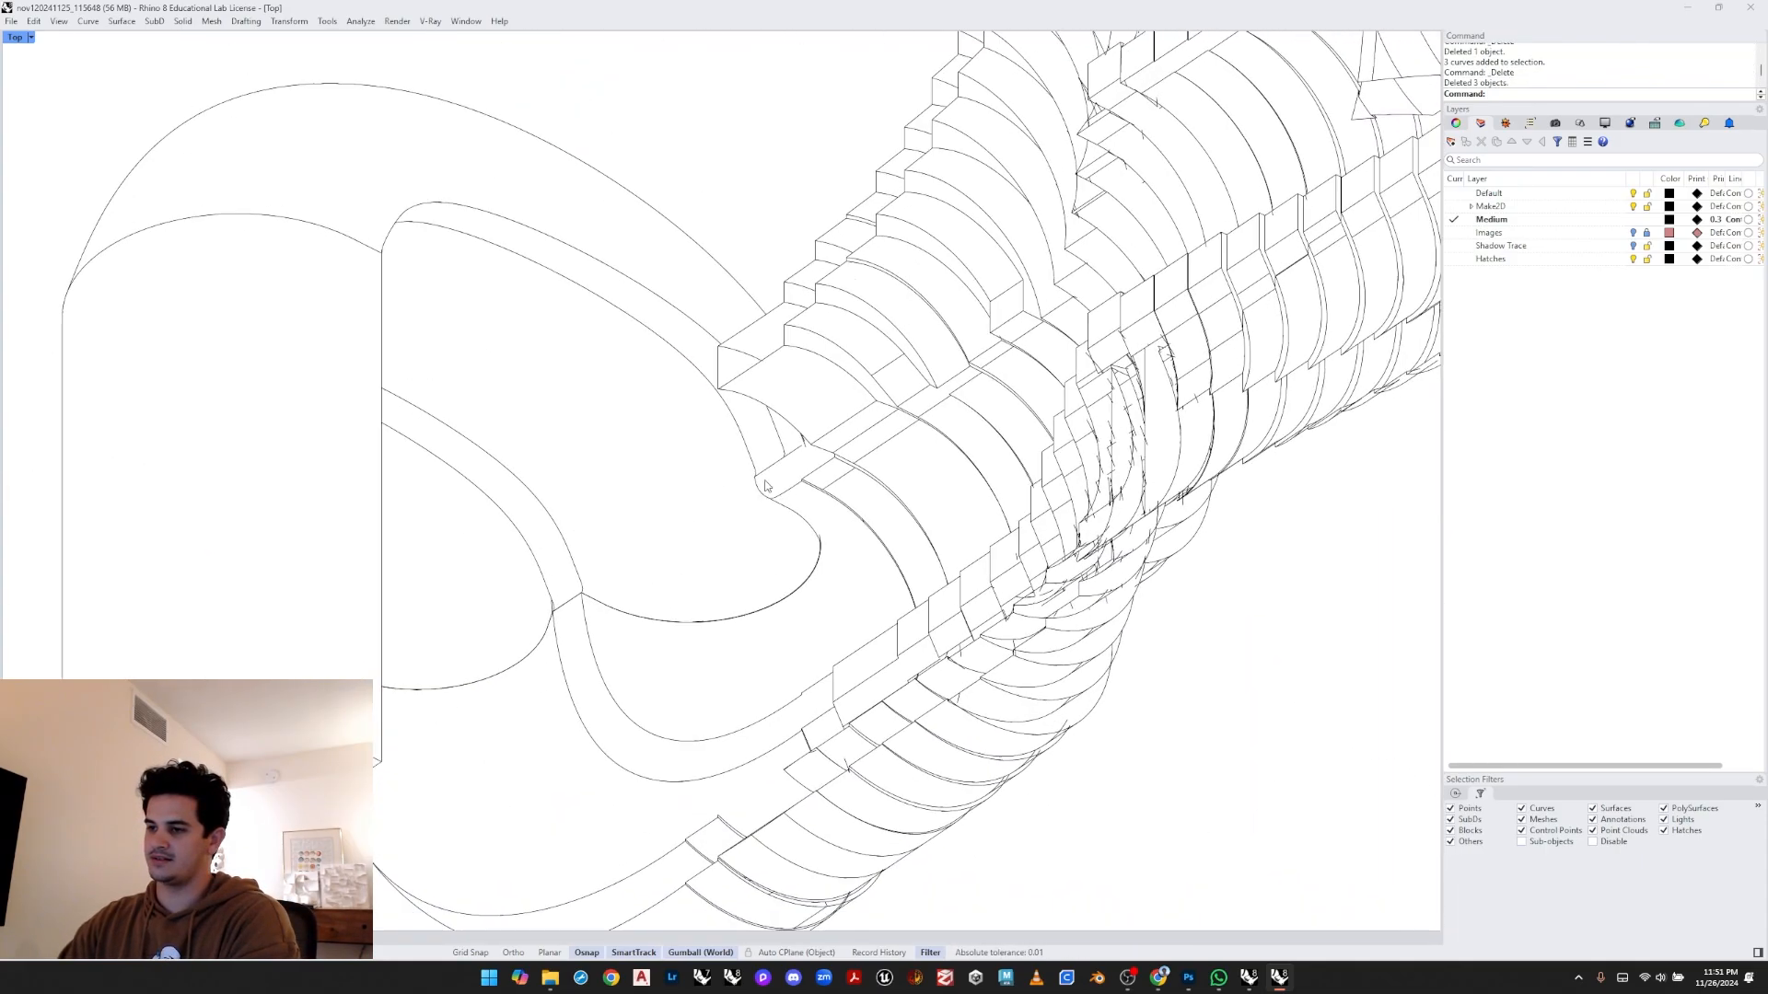
{"action": "scroll", "coordinate": [765, 481], "scroll_direction": "up", "scroll_amount": 5}
{"action": "left_click", "coordinate": [746, 458]}
{"action": "scroll", "coordinate": [752, 468], "scroll_direction": "up", "scroll_amount": 14}
{"action": "left_click_drag", "start_coordinate": [732, 468], "coordinate": [766, 512]}
{"action": "key", "text": "Delete"}
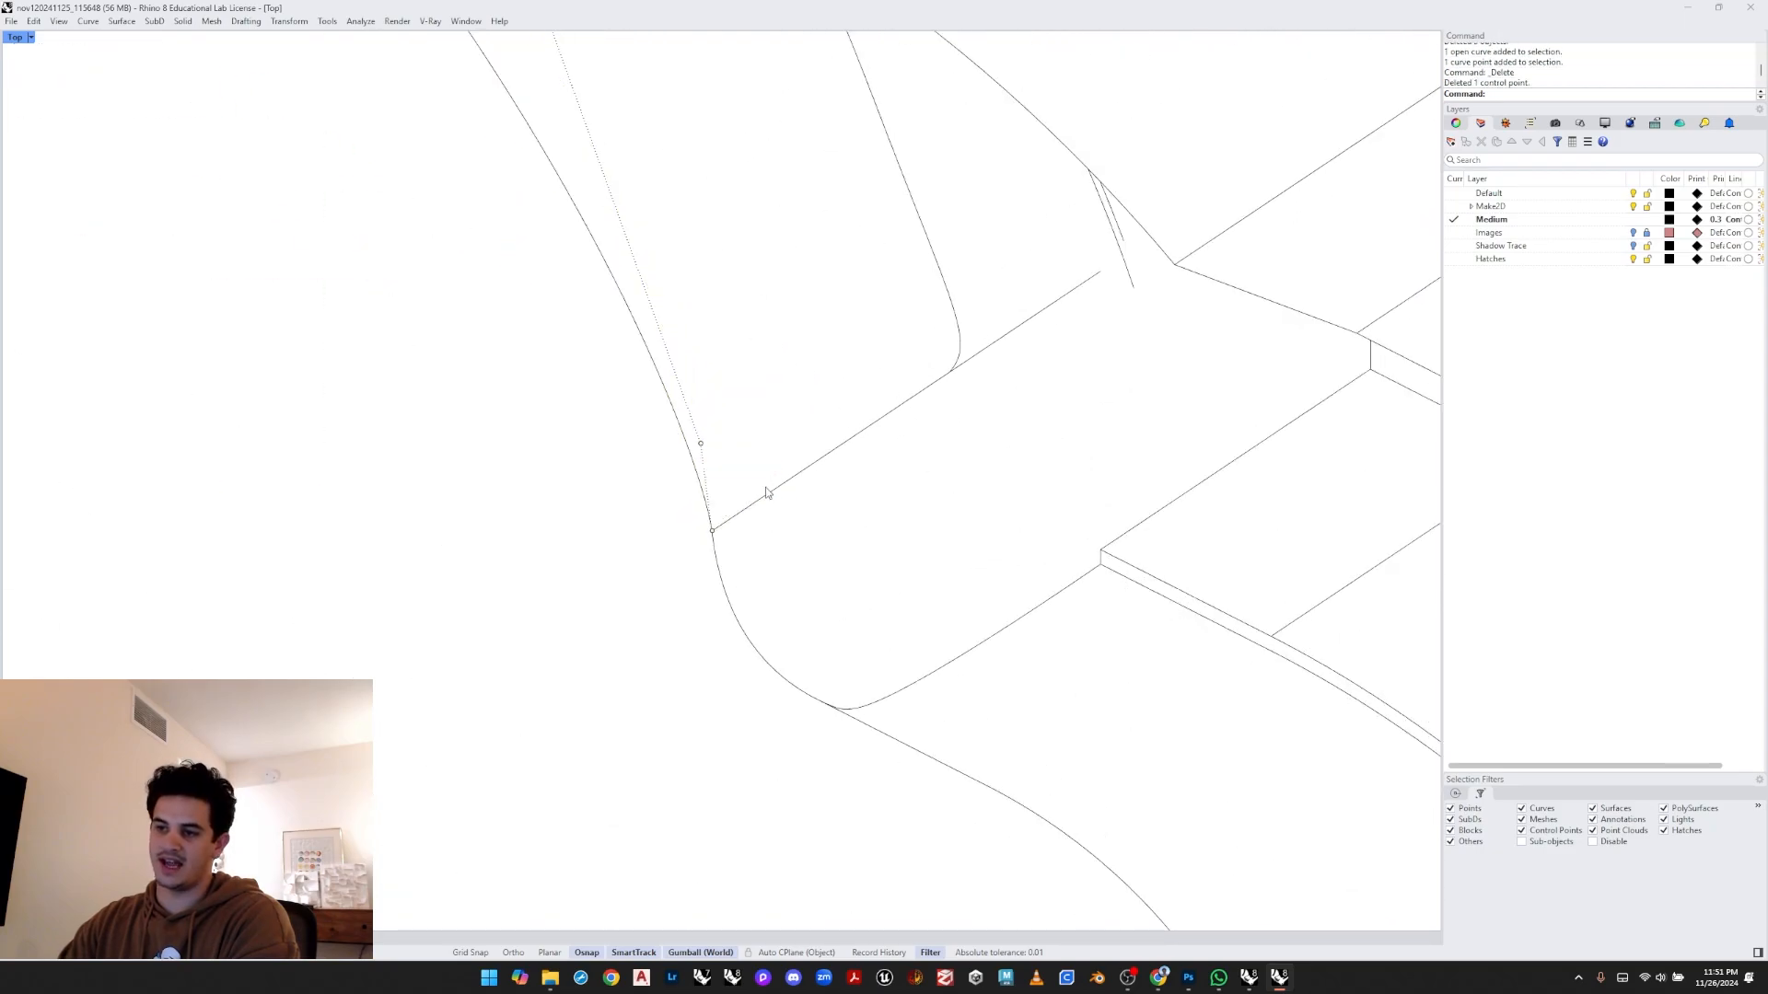
- Delete the small stray tick on the inner loop curve
{"action": "scroll", "coordinate": [766, 492], "scroll_direction": "down", "scroll_amount": 10}
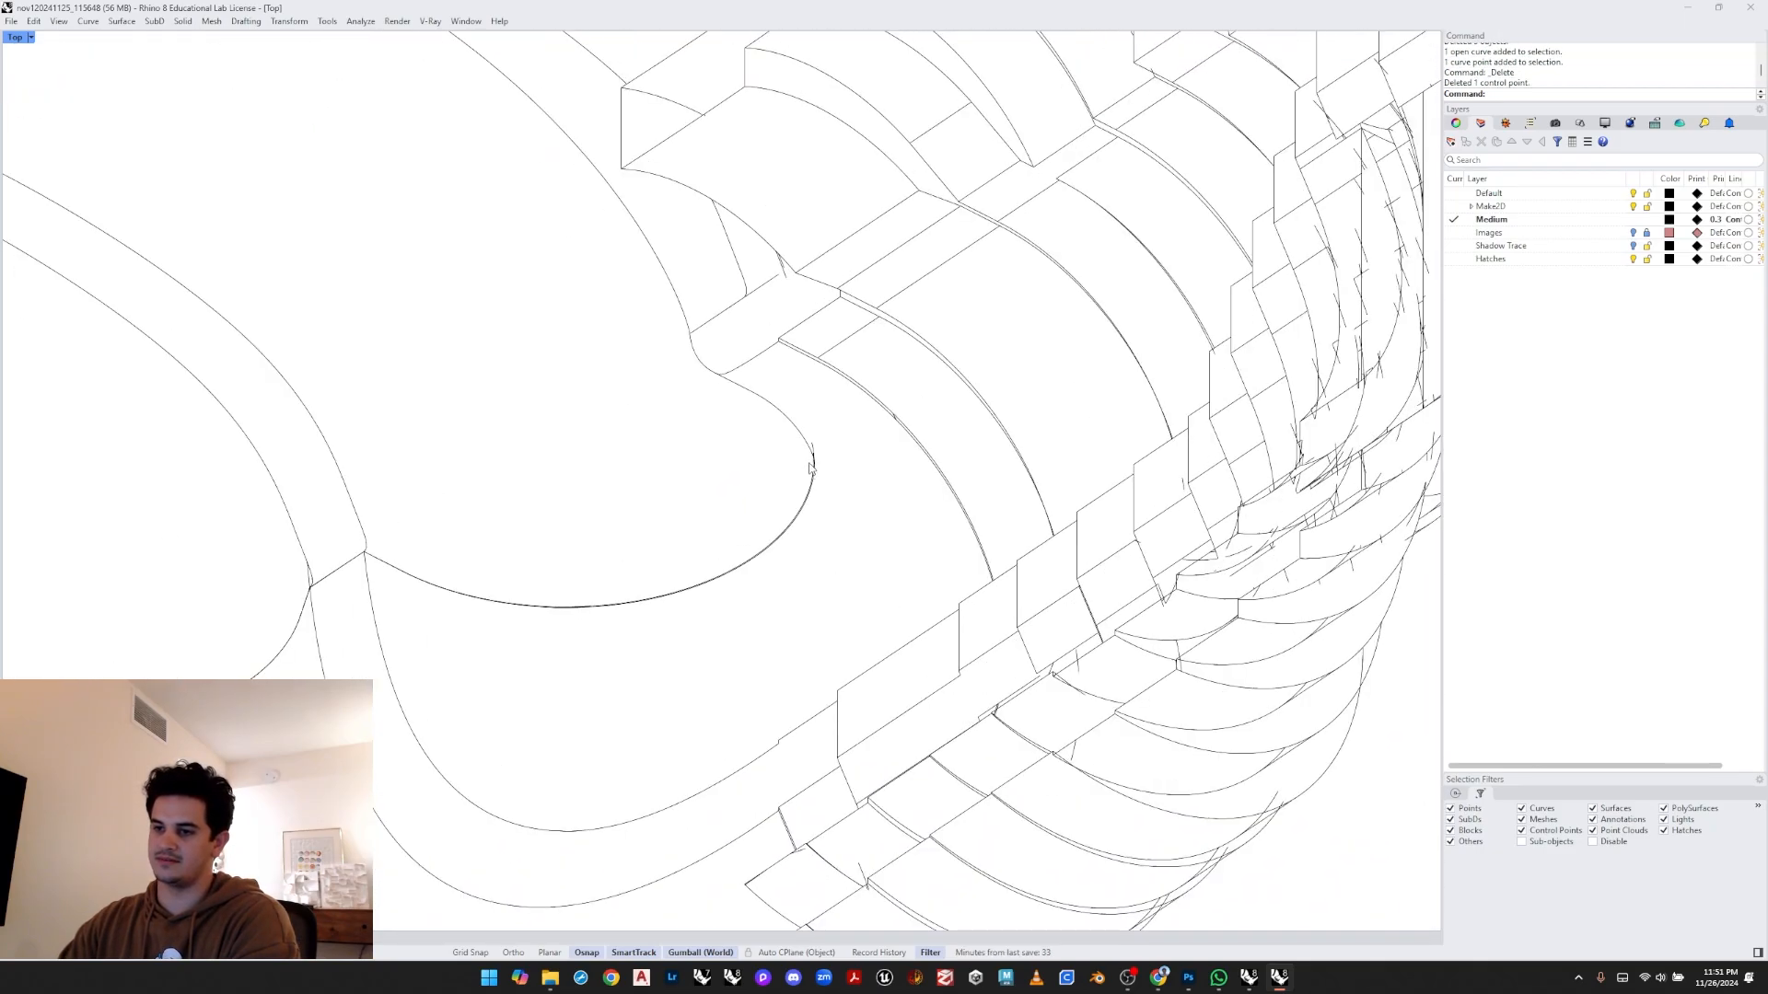
{"action": "scroll", "coordinate": [809, 465], "scroll_direction": "up", "scroll_amount": 4}
{"action": "left_click", "coordinate": [816, 452]}
{"action": "scroll", "coordinate": [818, 449], "scroll_direction": "up", "scroll_amount": 3}
{"action": "left_click", "coordinate": [815, 456]}
{"action": "key", "text": "Delete"}
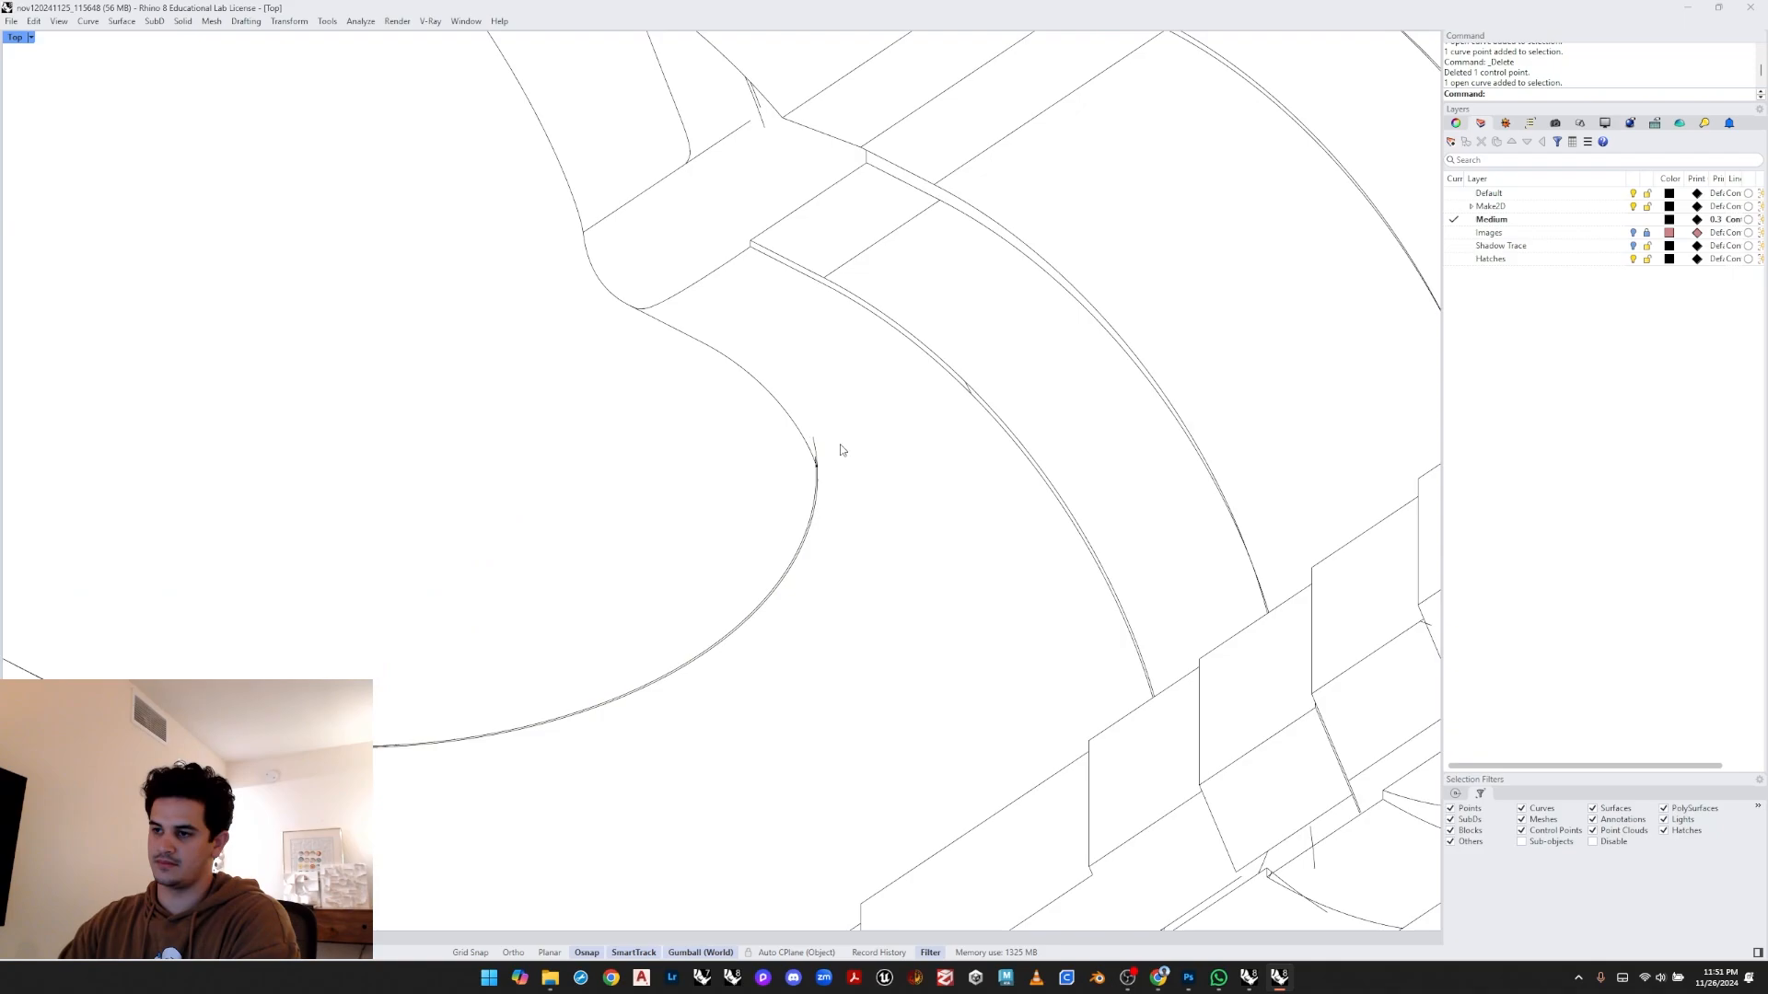
{"action": "scroll", "coordinate": [843, 450], "scroll_direction": "up", "scroll_amount": 5}
{"action": "scroll", "coordinate": [906, 521], "scroll_direction": "down", "scroll_amount": 2}
{"action": "scroll", "coordinate": [906, 522], "scroll_direction": "down", "scroll_amount": 8}
- Show the control points of the curve at the loop junction and delete its overshooting point
{"action": "right_click_drag", "start_coordinate": [597, 539], "coordinate": [731, 486]}
{"action": "scroll", "coordinate": [731, 486], "scroll_direction": "up", "scroll_amount": 2}
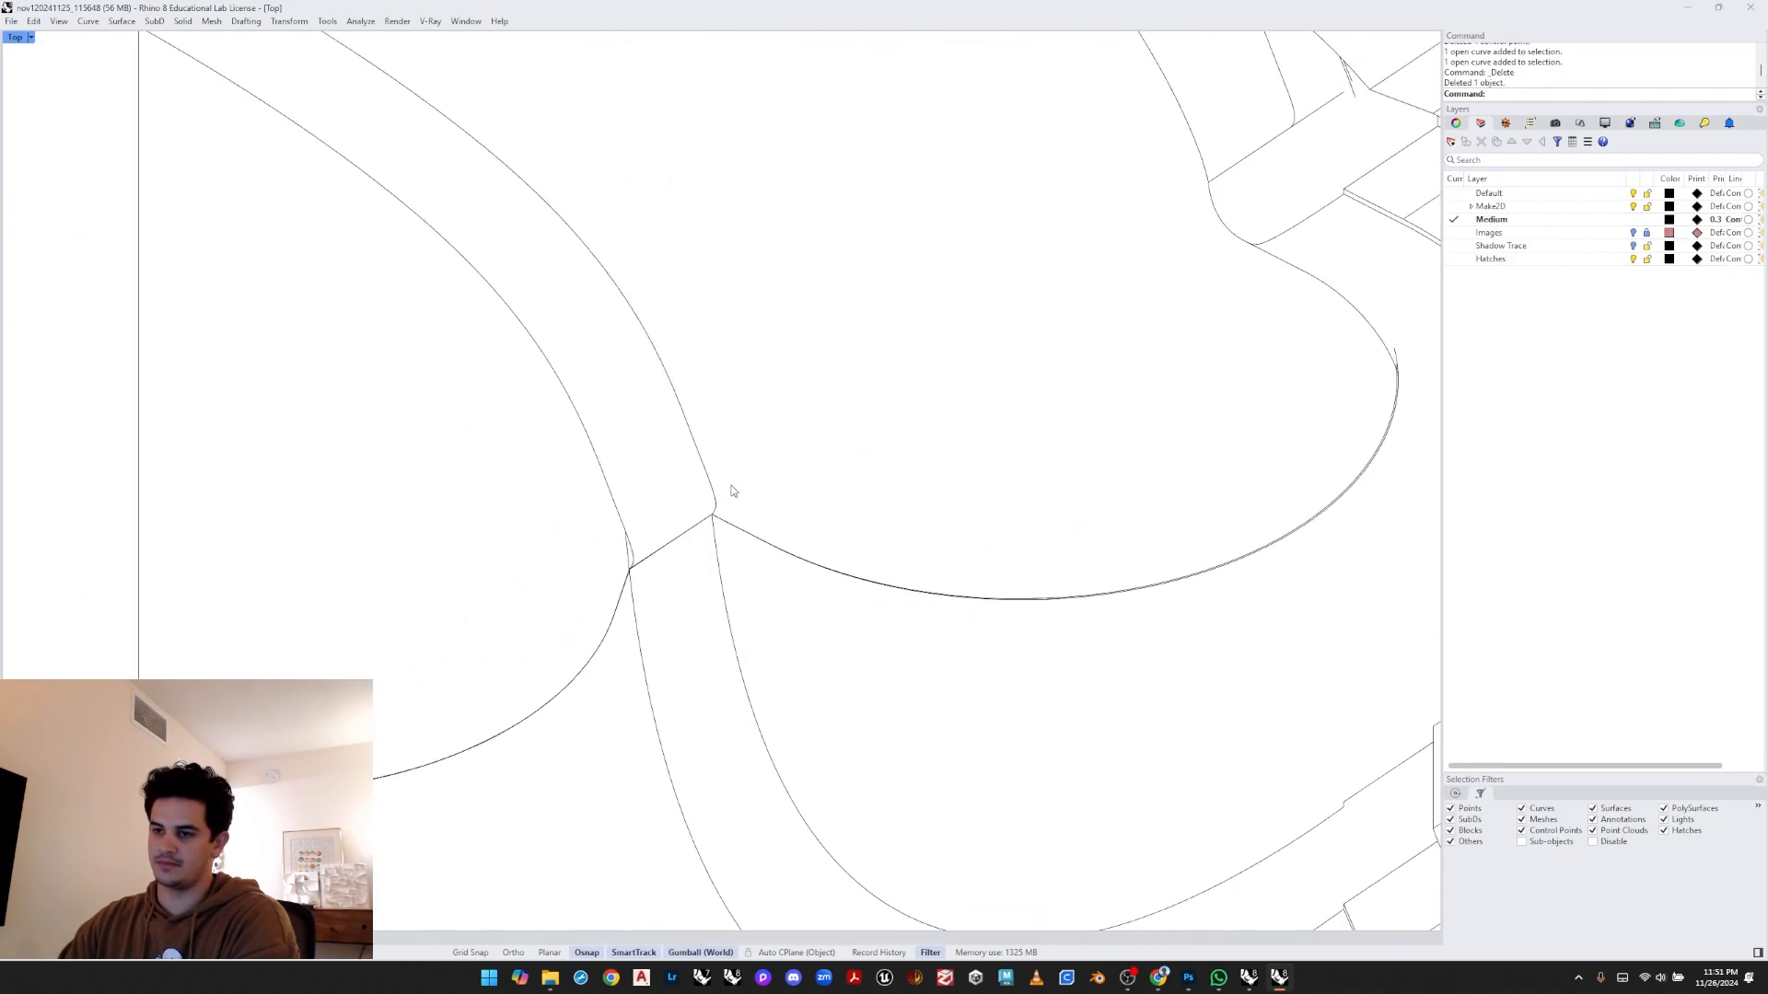
{"action": "scroll", "coordinate": [702, 482], "scroll_direction": "up", "scroll_amount": 1}
{"action": "left_click", "coordinate": [709, 485]}
{"action": "scroll", "coordinate": [691, 502], "scroll_direction": "up", "scroll_amount": 4}
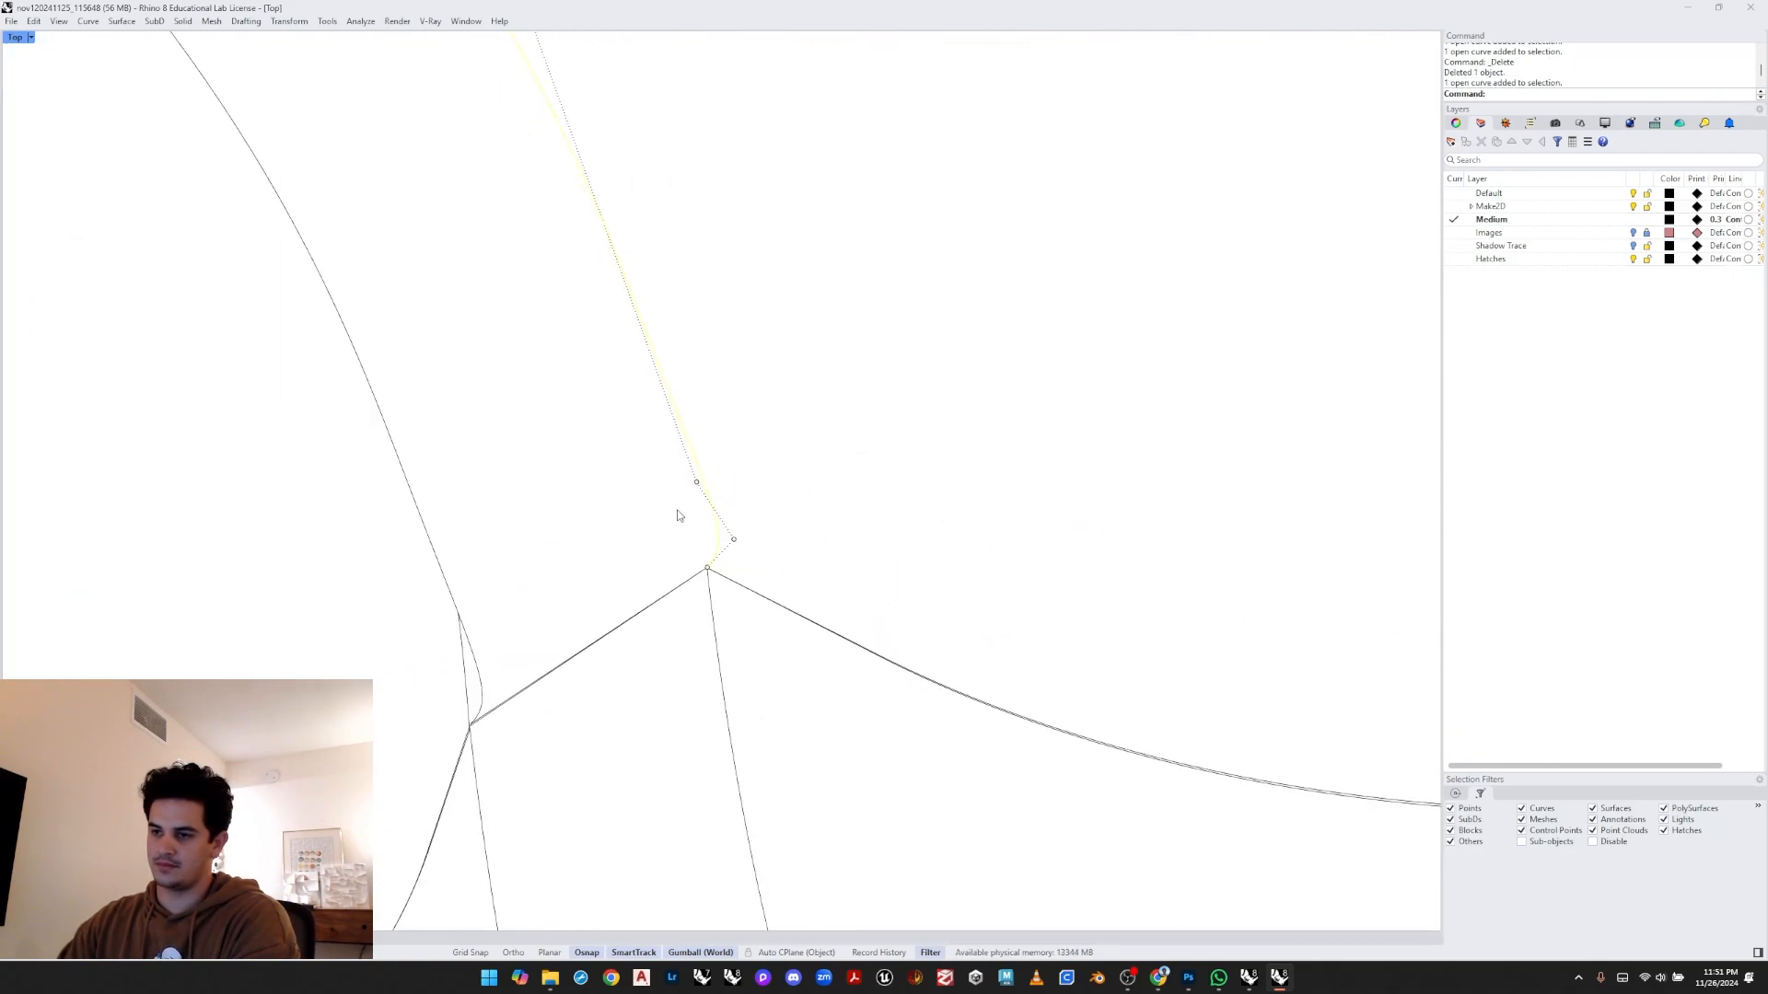
{"action": "key", "text": "F10"}
{"action": "left_click", "coordinate": [724, 540]}
{"action": "key", "text": "Delete"}
- Delete the two short overlapping curves at the loop junction
{"action": "scroll", "coordinate": [763, 549], "scroll_direction": "down", "scroll_amount": 8}
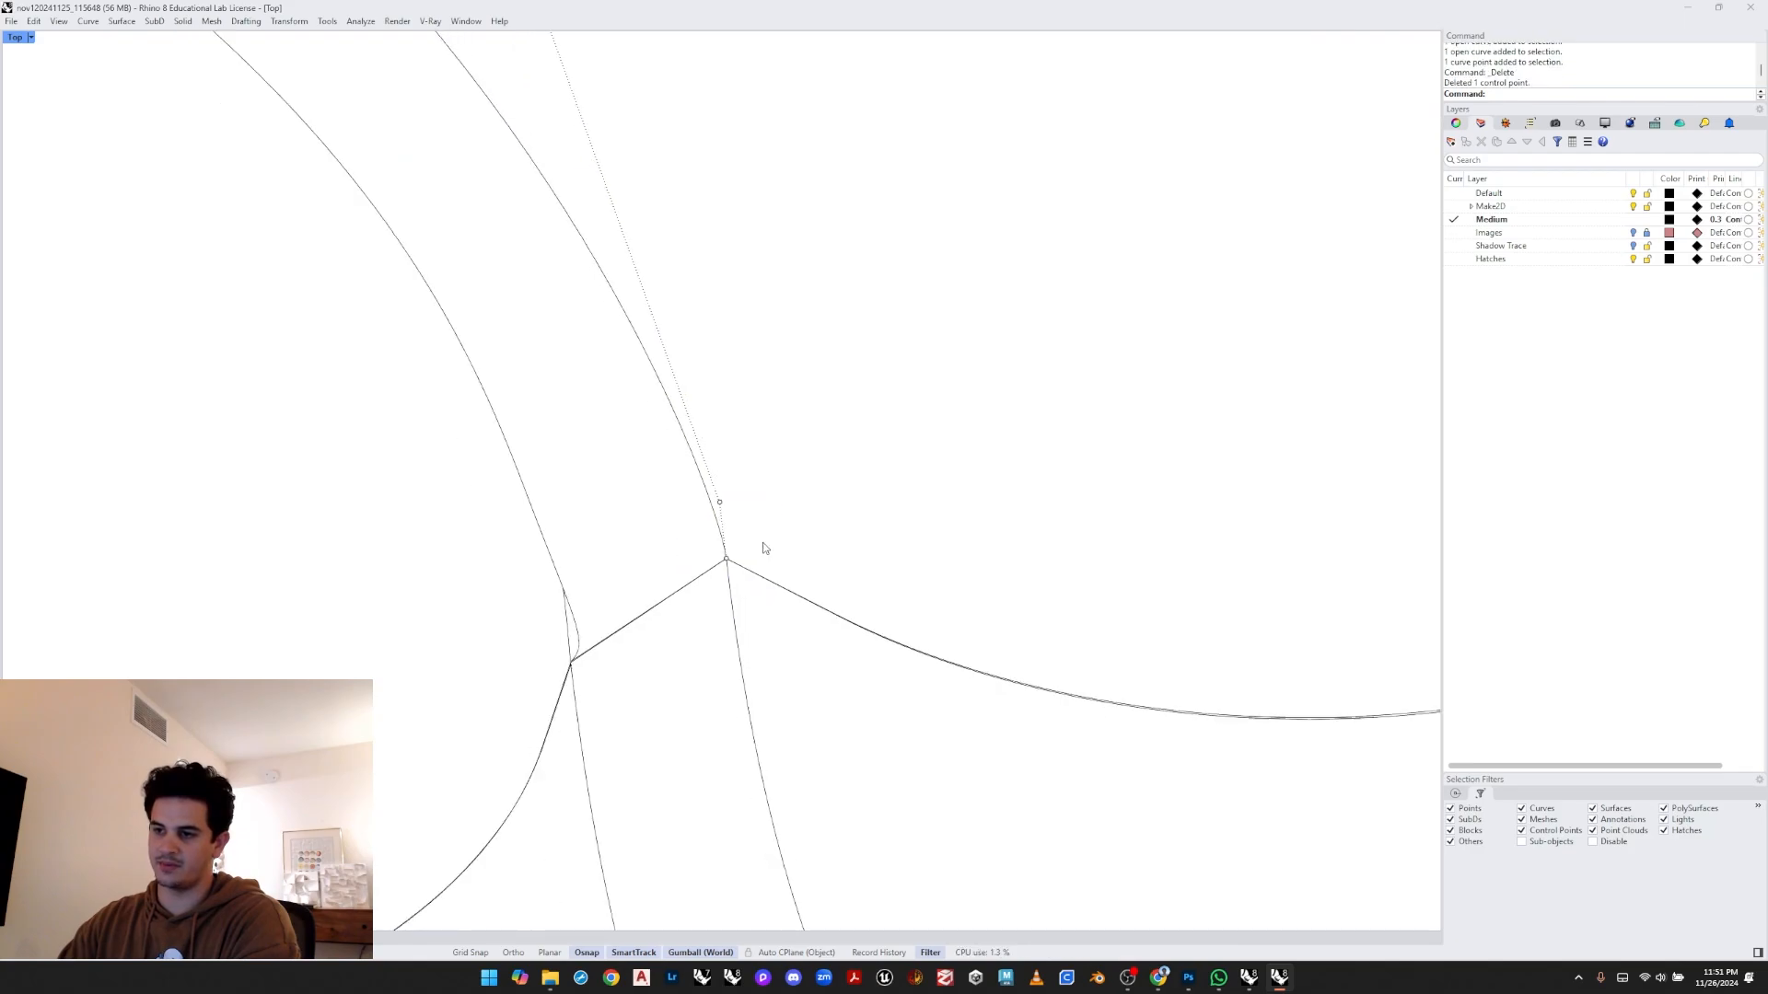
{"action": "key", "text": "Escape"}
{"action": "left_click_drag", "start_coordinate": [703, 564], "coordinate": [691, 610]}
{"action": "right_click_drag", "start_coordinate": [698, 613], "coordinate": [732, 582]}
{"action": "key", "text": "Delete"}
- Remove the overshooting end point of the neighbouring curve and delete the leftover curve fragment
{"action": "scroll", "coordinate": [681, 584], "scroll_direction": "up", "scroll_amount": 4}
{"action": "left_click", "coordinate": [672, 579]}
{"action": "key", "text": "F10"}
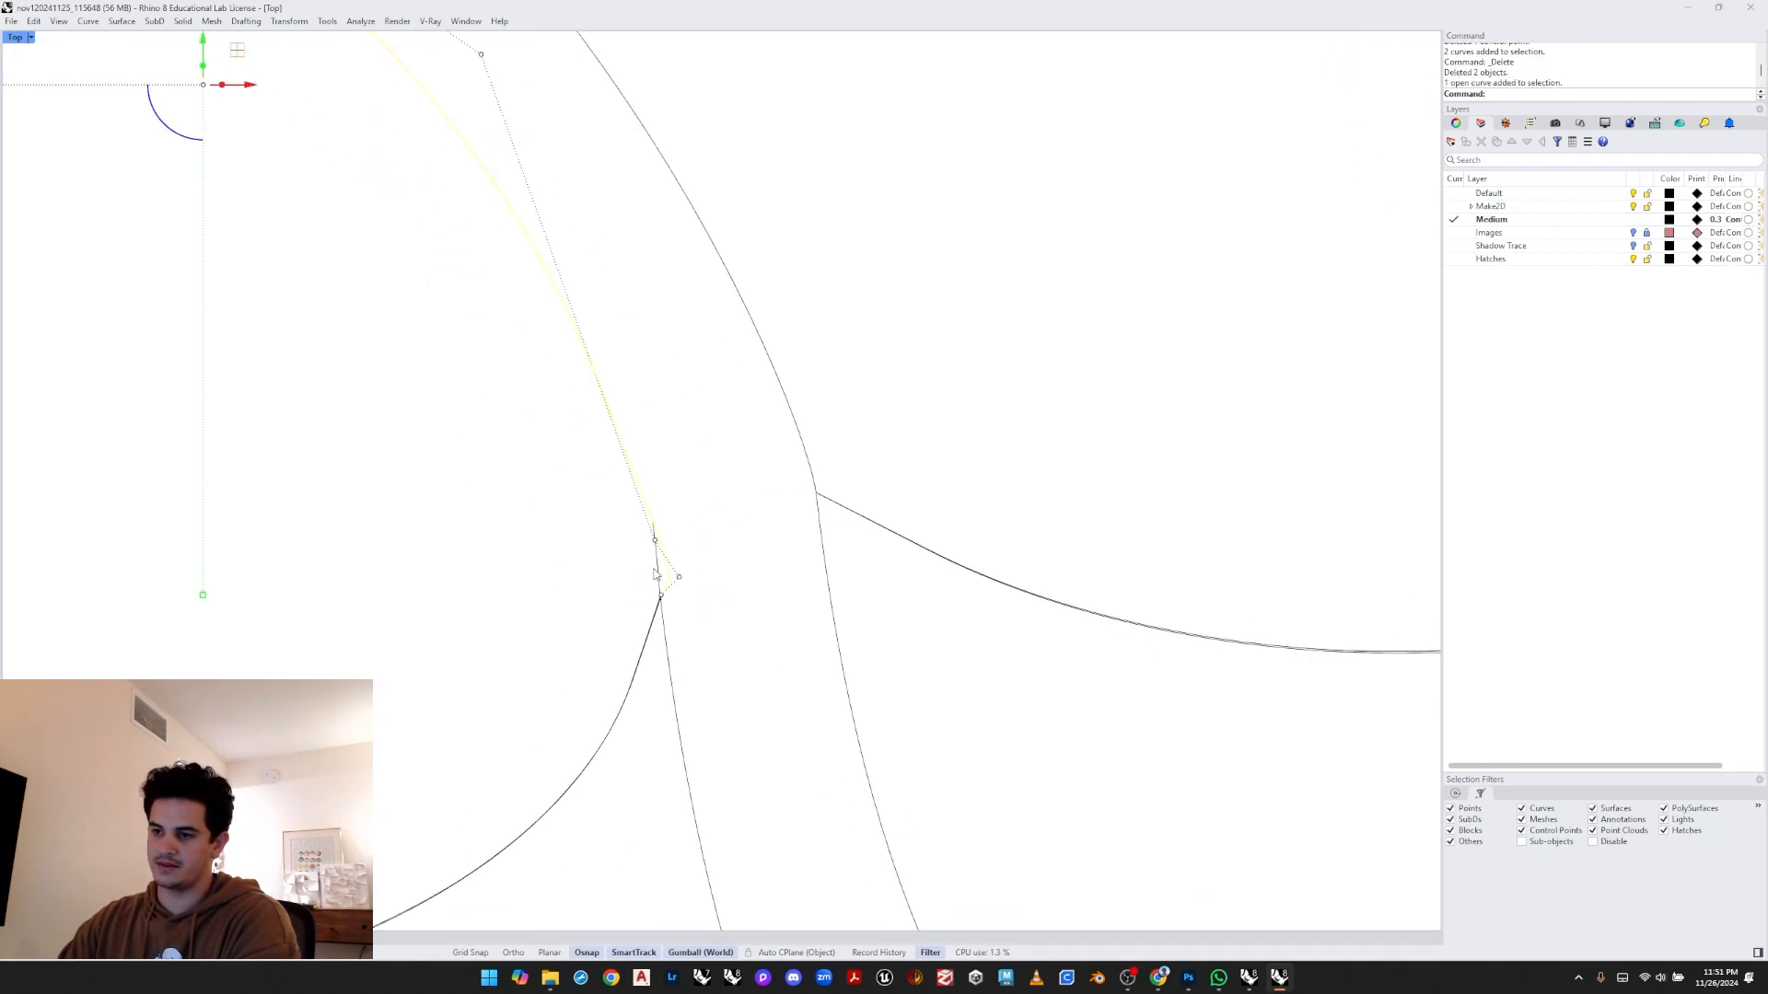
{"action": "scroll", "coordinate": [661, 544], "scroll_direction": "up", "scroll_amount": 2}
{"action": "left_click_drag", "start_coordinate": [617, 546], "coordinate": [708, 583]}
{"action": "key", "text": "Delete"}
{"action": "left_click", "coordinate": [661, 570]}
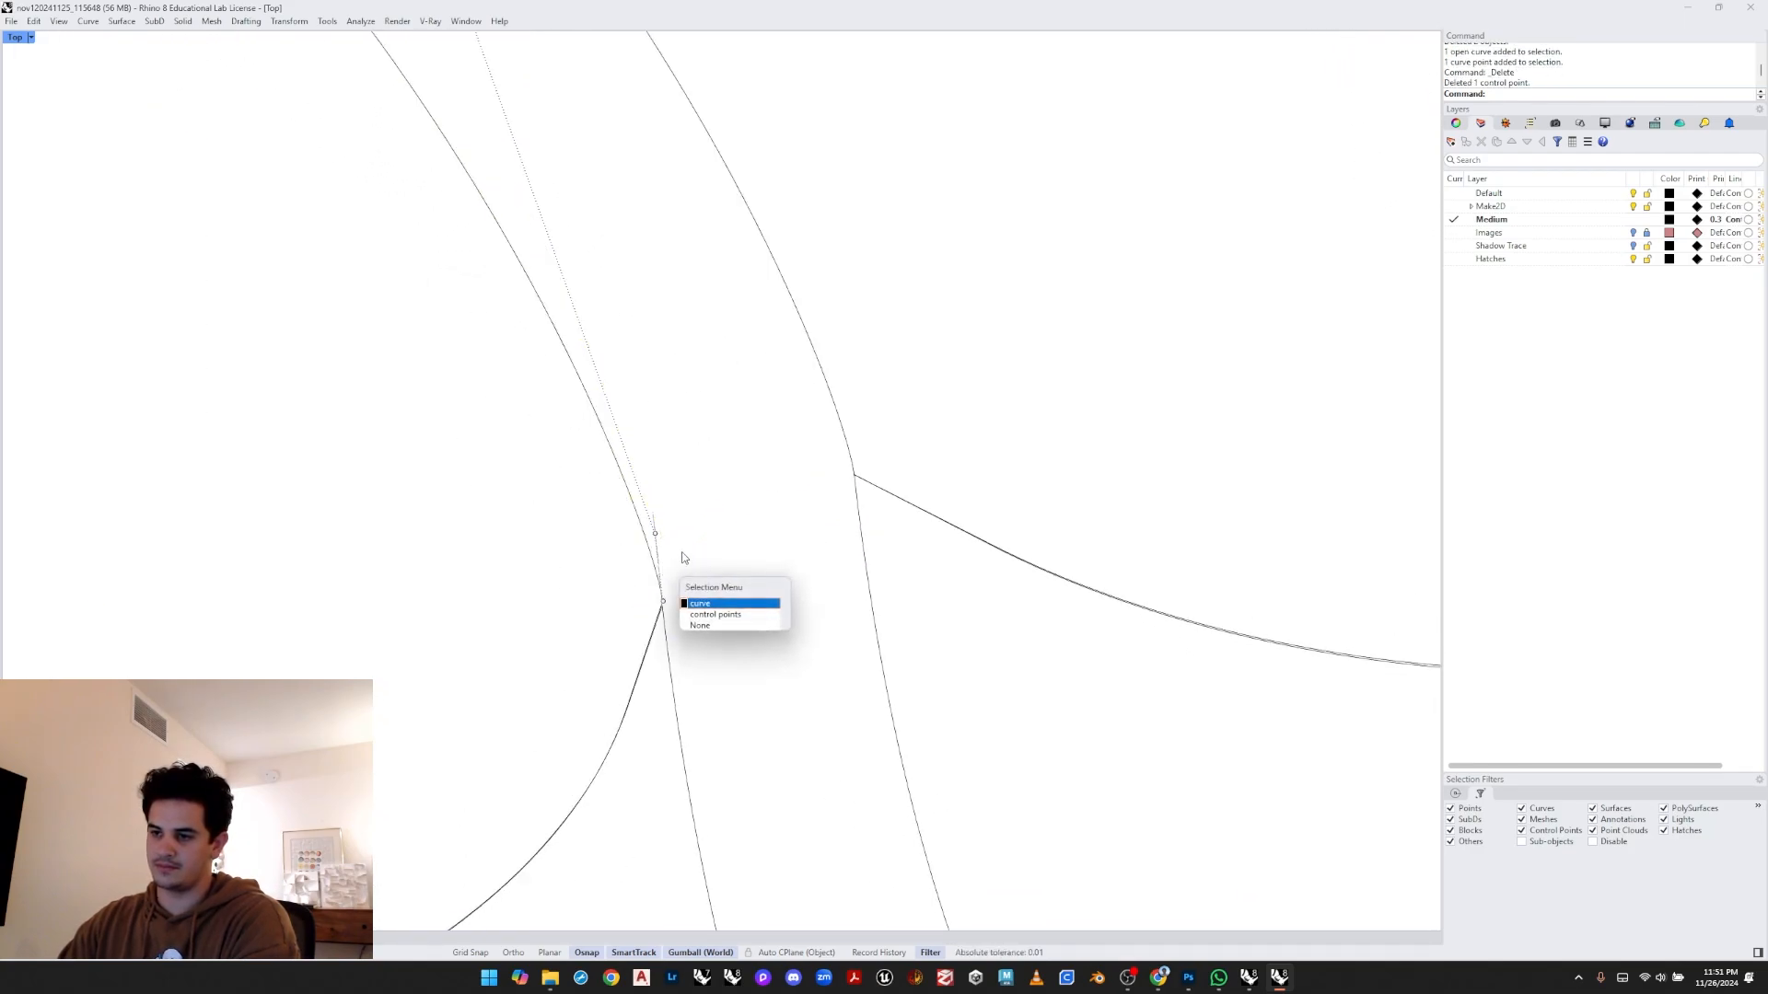
{"action": "left_click", "coordinate": [702, 604]}
{"action": "key", "text": "Delete"}
- Select and delete the remaining two stray curves where the inner loop meets the body
{"action": "right_click_drag", "start_coordinate": [715, 559], "coordinate": [770, 526]}
{"action": "scroll", "coordinate": [769, 525], "scroll_direction": "down", "scroll_amount": 5}
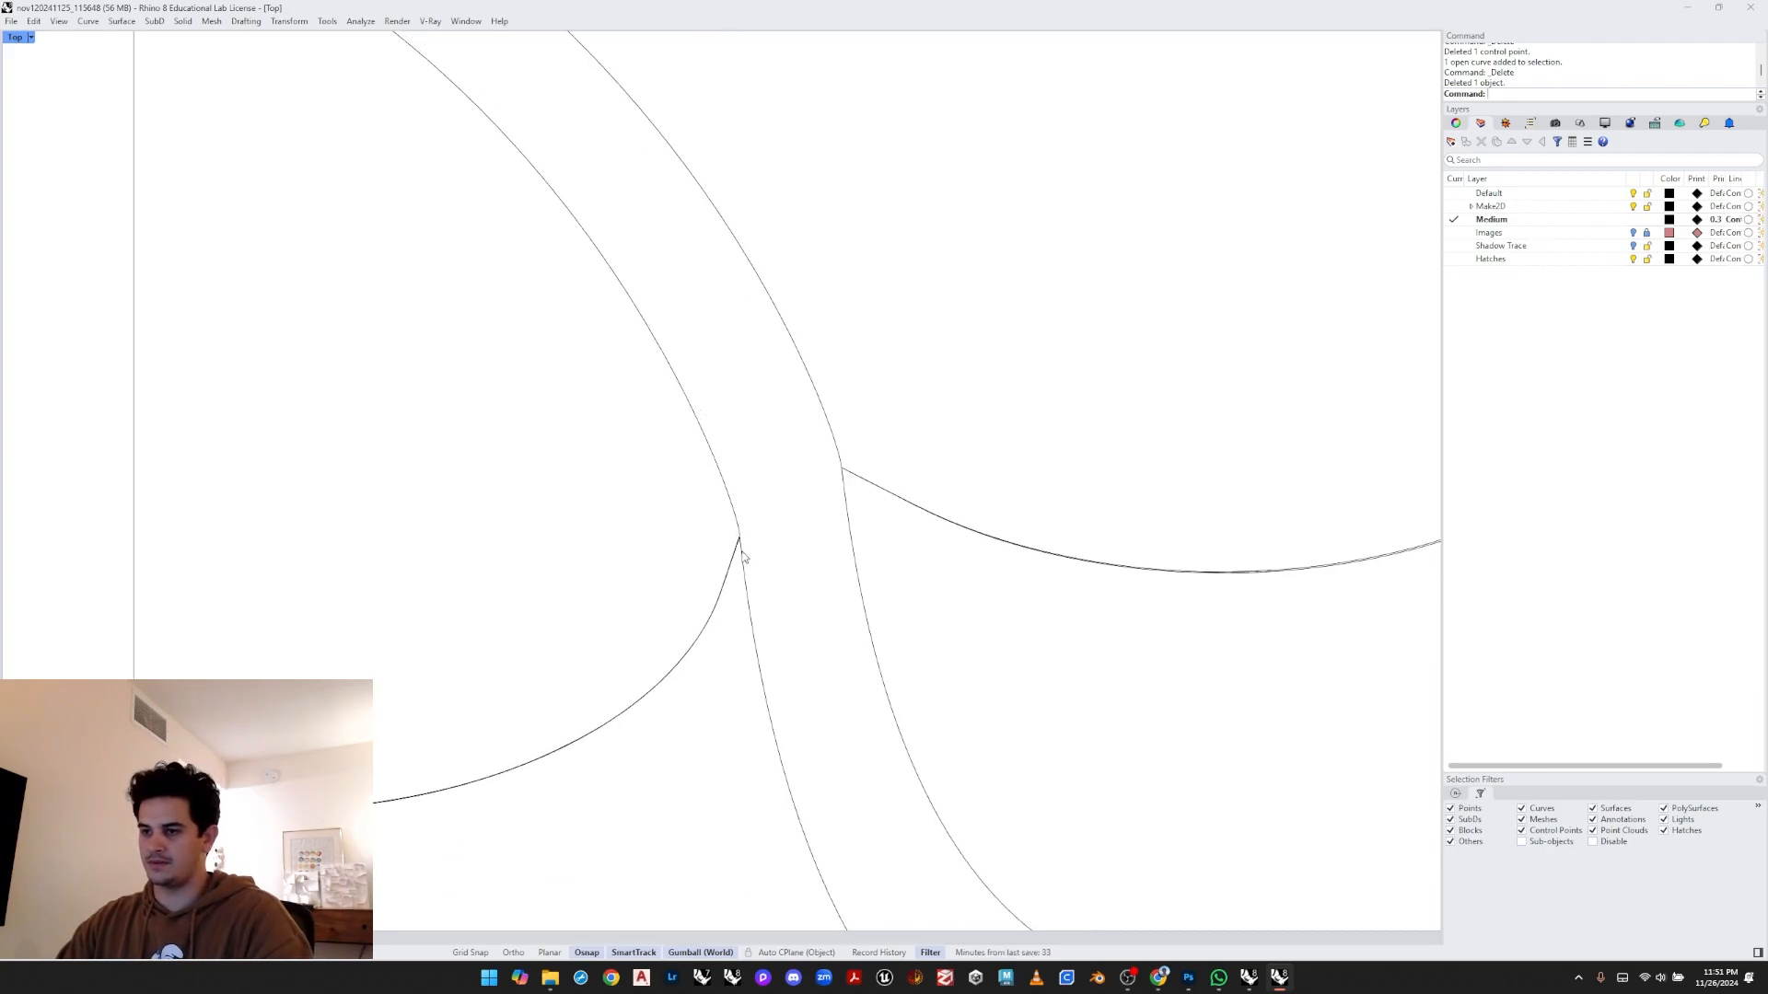
{"action": "scroll", "coordinate": [735, 537], "scroll_direction": "down", "scroll_amount": 15}
{"action": "scroll", "coordinate": [742, 566], "scroll_direction": "up", "scroll_amount": 5}
{"action": "left_click_drag", "start_coordinate": [710, 493], "coordinate": [685, 537]}
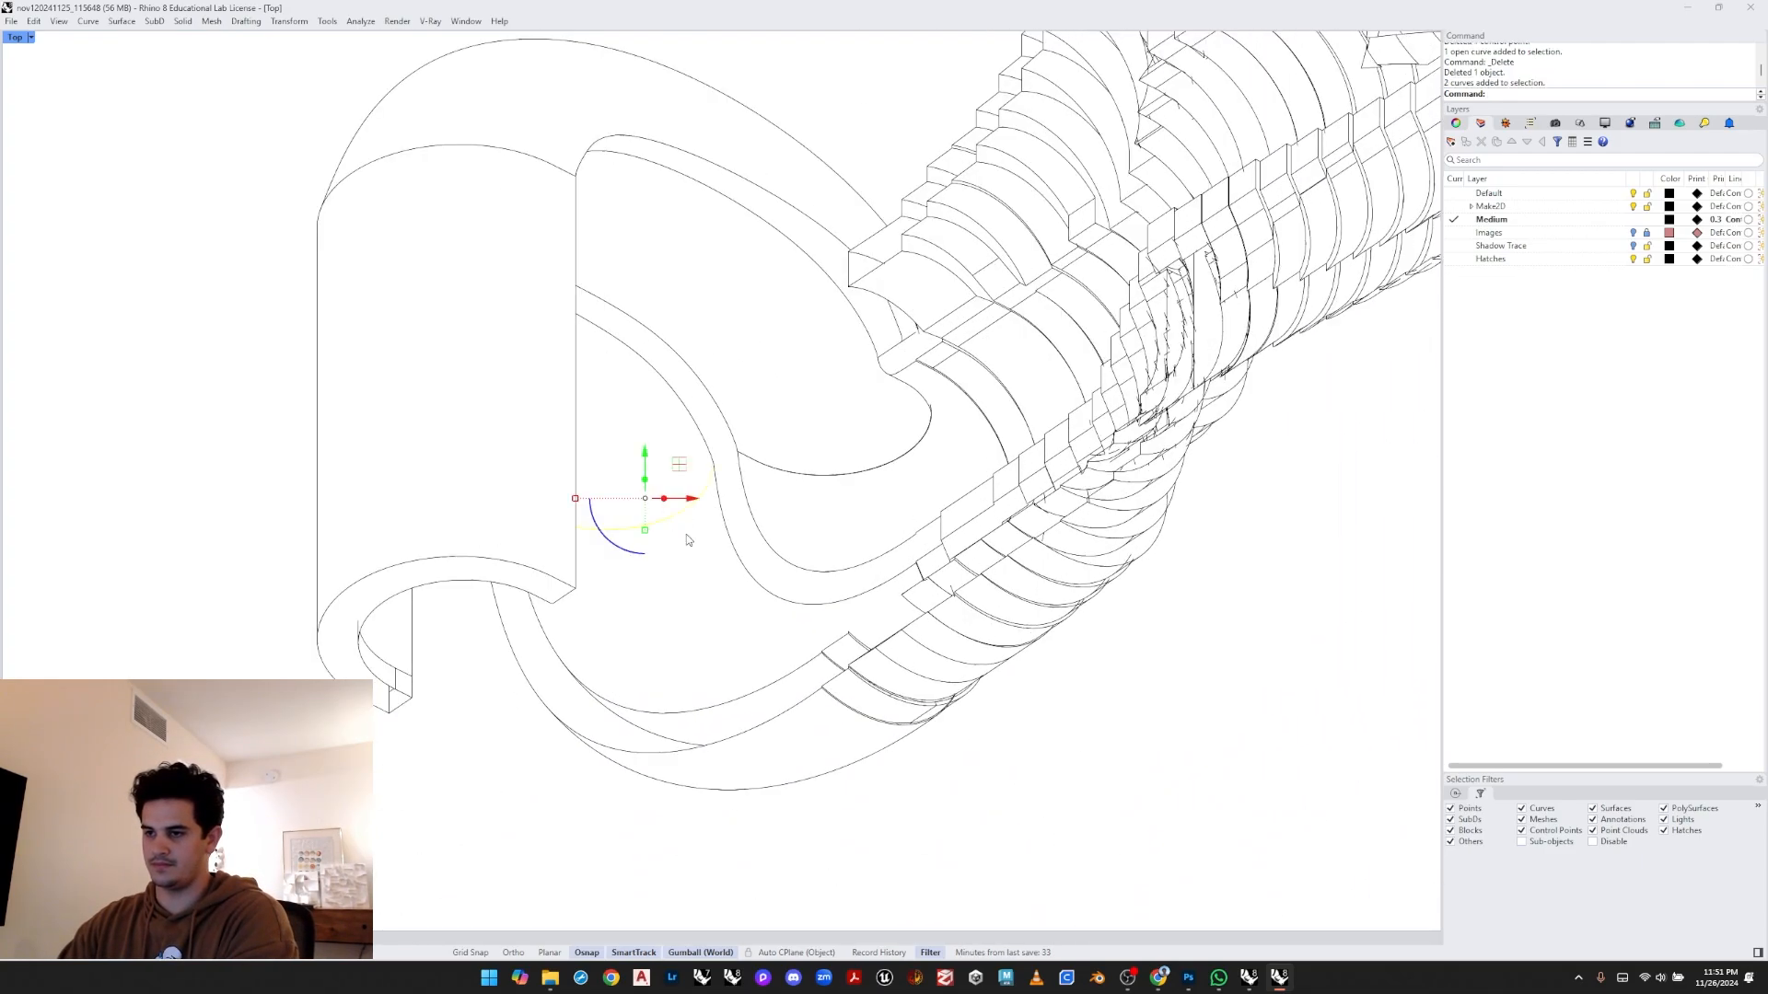
{"action": "key", "text": "Delete"}
- Delete the stray curve running along the hook's lower outer edge
{"action": "left_click_drag", "start_coordinate": [814, 453], "coordinate": [782, 498]}
{"action": "key", "text": "Delete"}
{"action": "scroll", "coordinate": [700, 468], "scroll_direction": "up", "scroll_amount": 4}
{"action": "scroll", "coordinate": [742, 493], "scroll_direction": "down", "scroll_amount": 8}
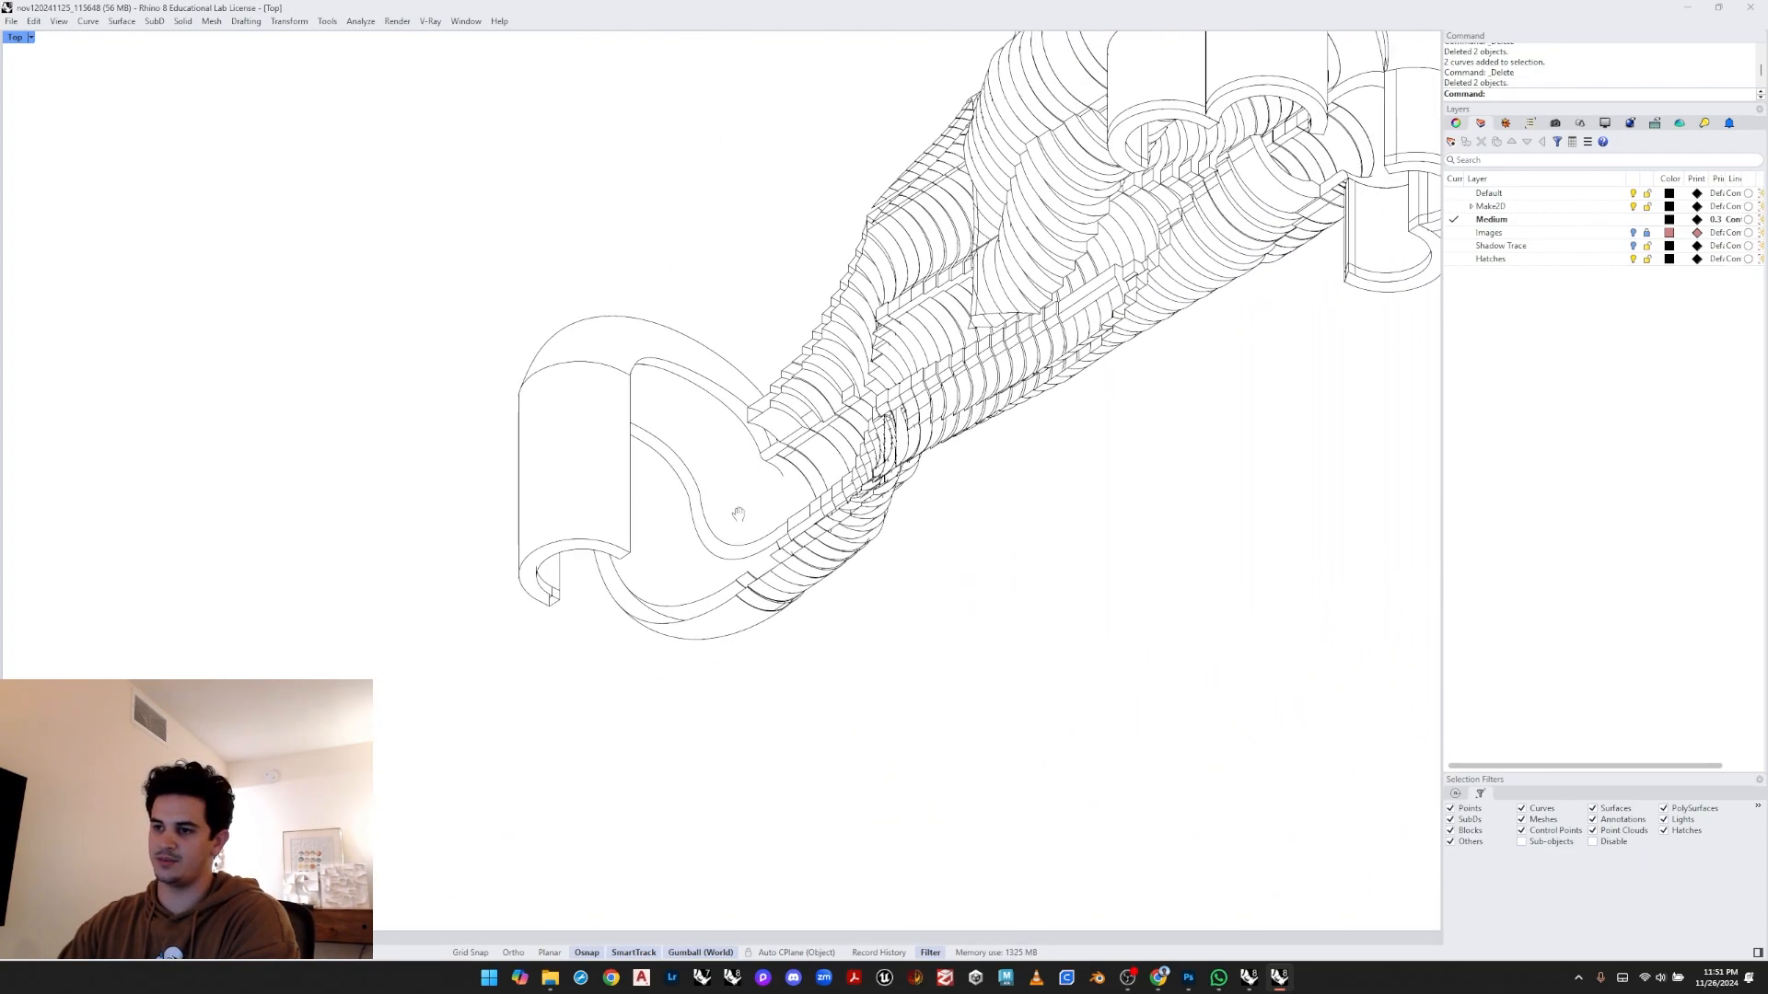
{"action": "scroll", "coordinate": [717, 589], "scroll_direction": "up", "scroll_amount": 5}
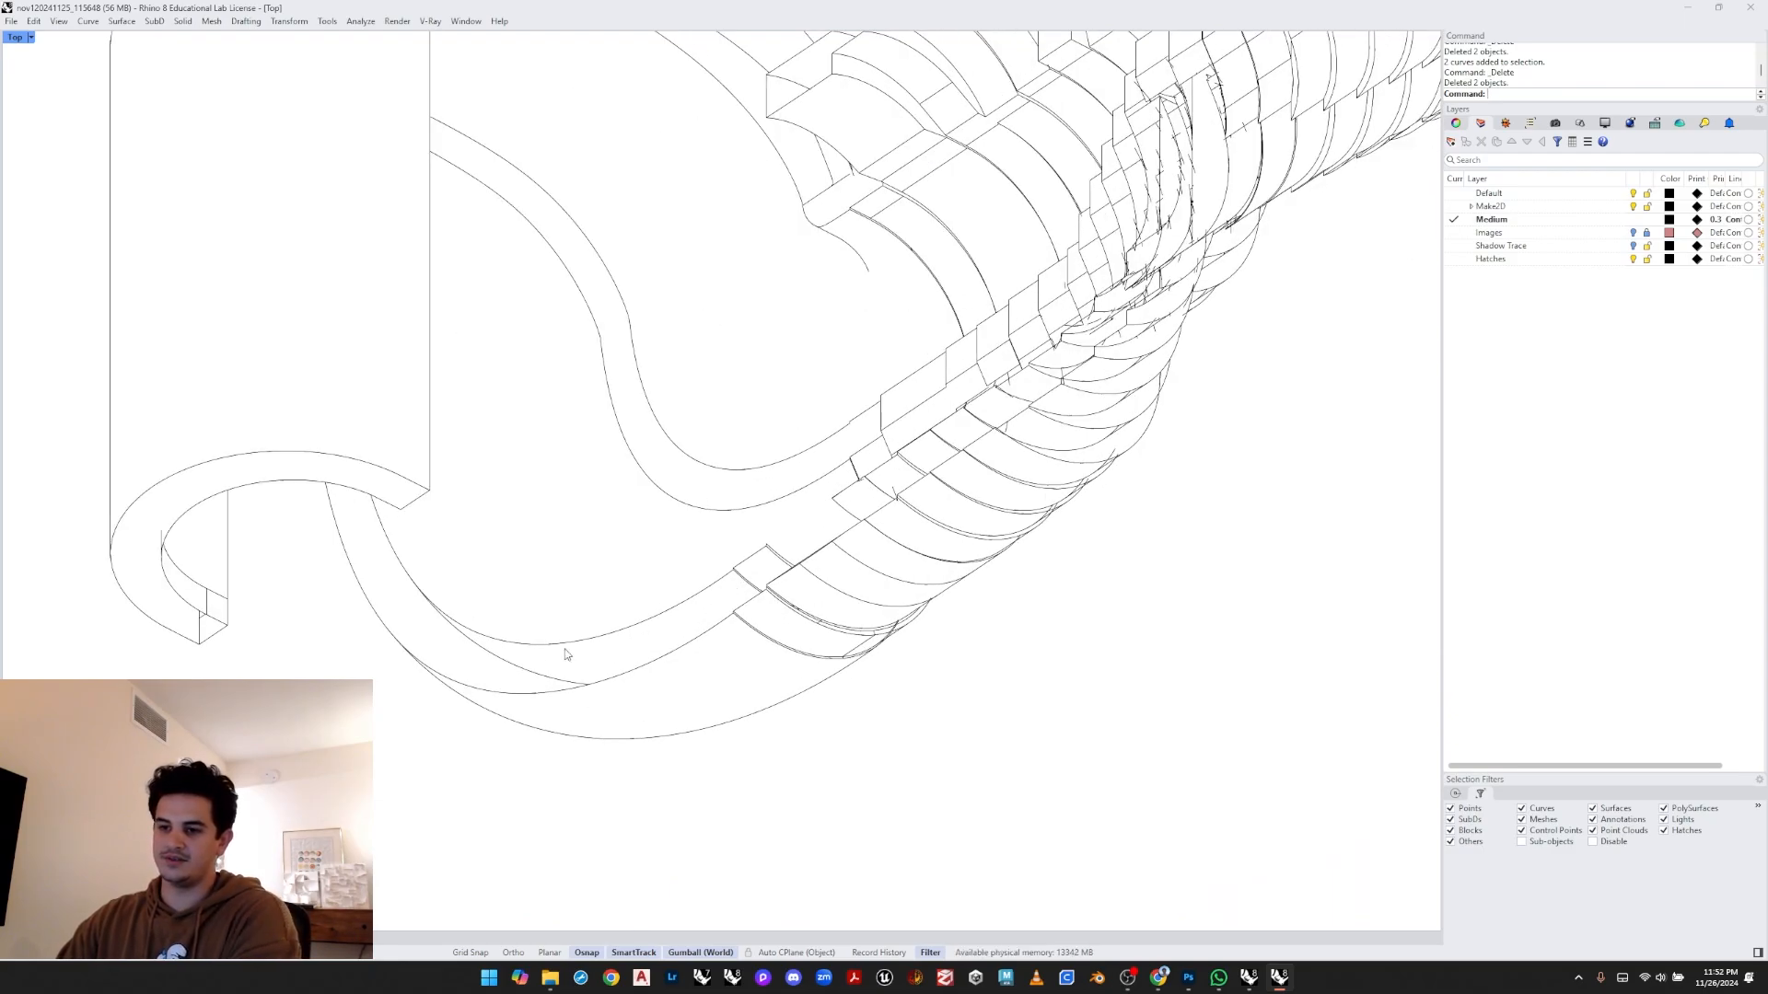
{"action": "left_click", "coordinate": [497, 635]}
{"action": "key", "text": "Delete"}
- Draw a straight polyline bridging the gap along the first step's edge next to the hook
{"action": "scroll", "coordinate": [653, 631], "scroll_direction": "up", "scroll_amount": 1}
{"action": "scroll", "coordinate": [706, 604], "scroll_direction": "up", "scroll_amount": 2}
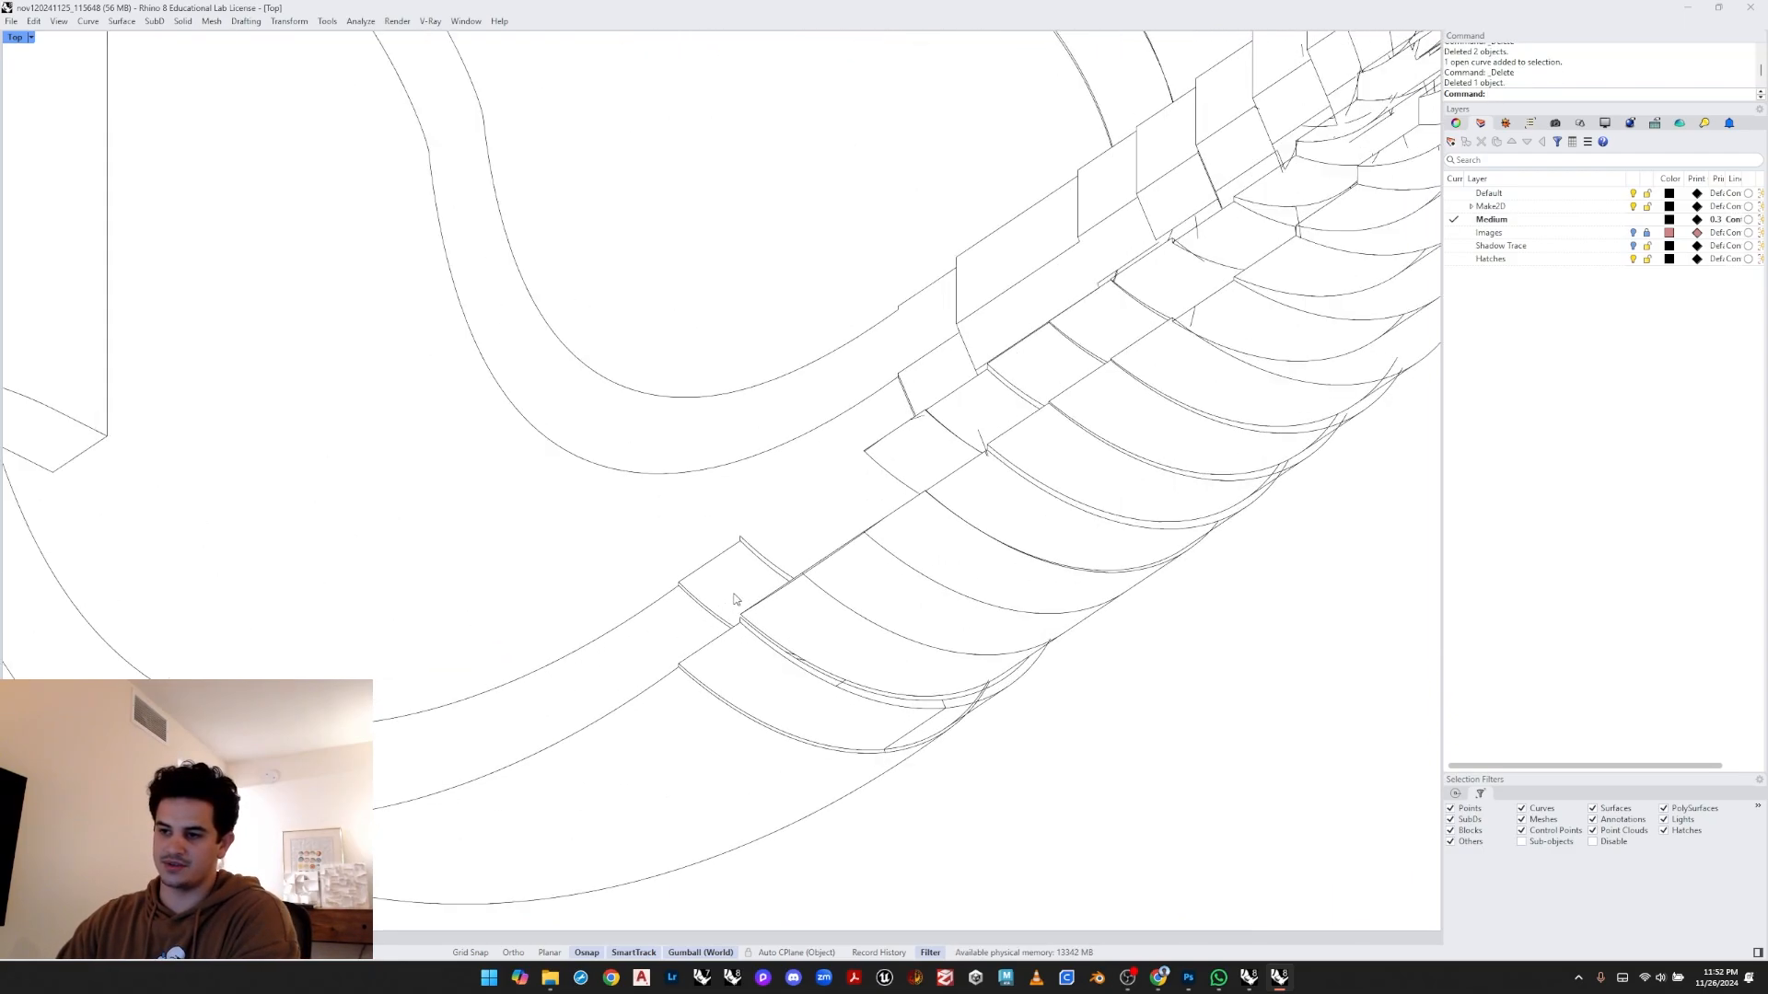
{"action": "right_click_drag", "start_coordinate": [752, 536], "coordinate": [745, 544]}
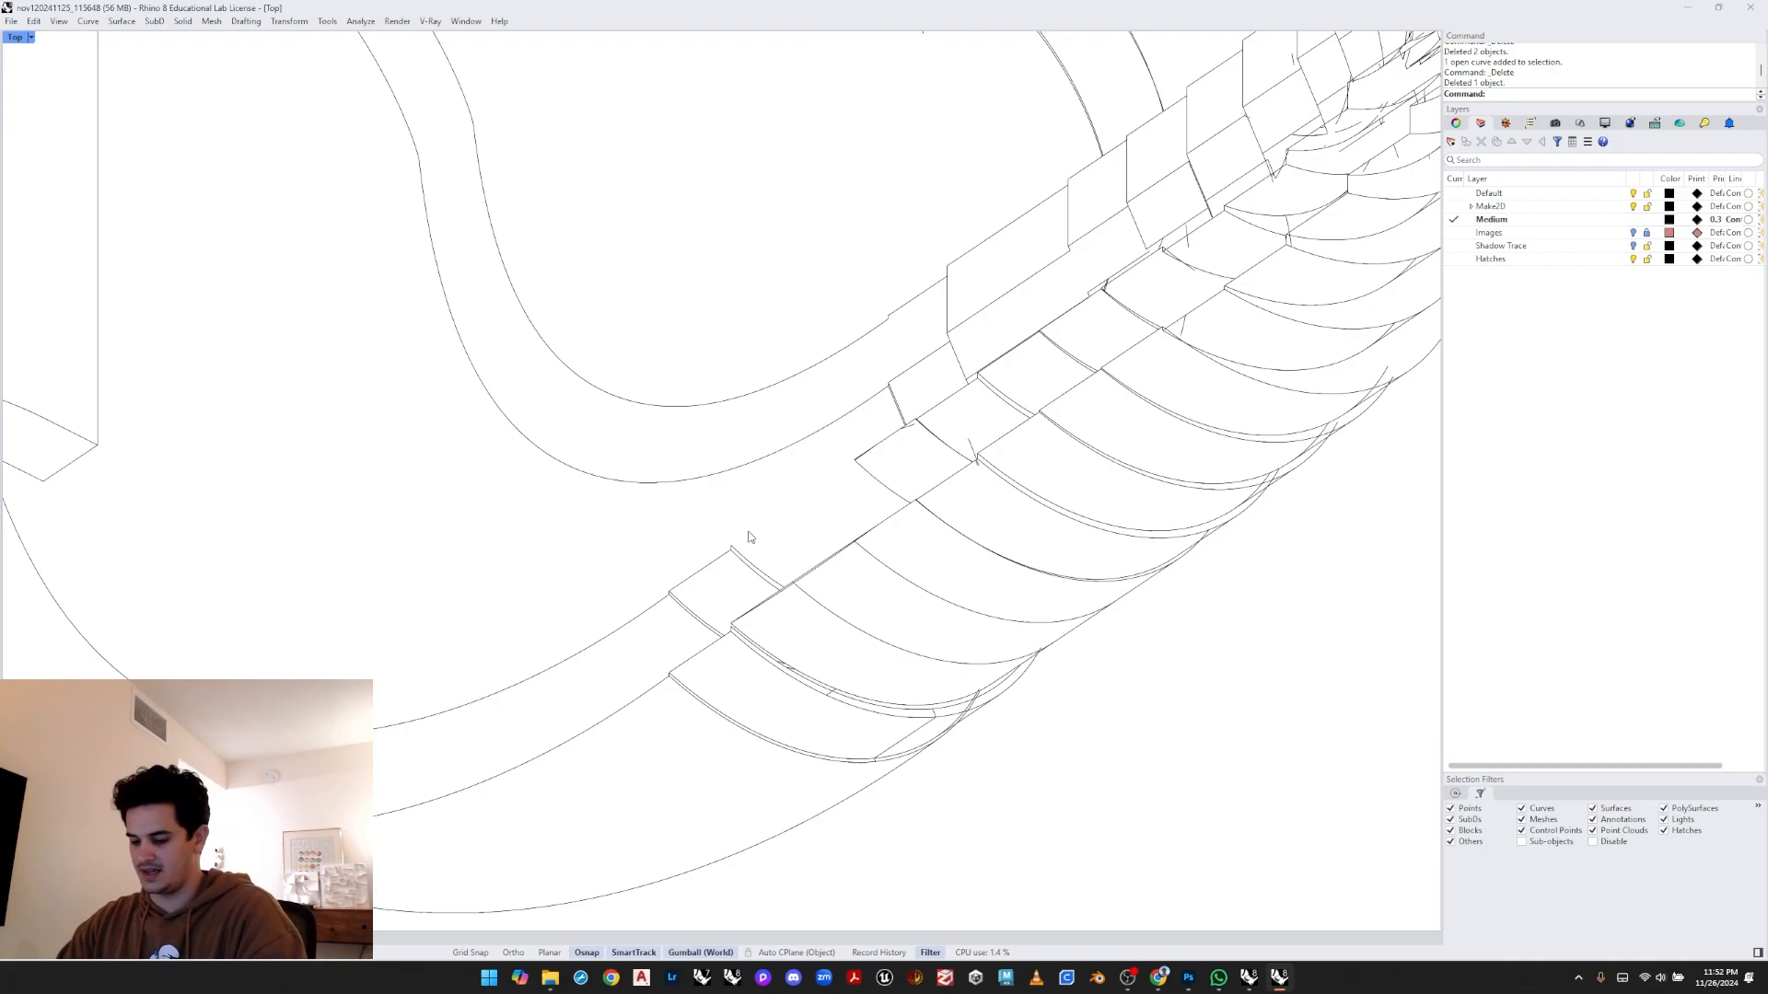
{"action": "type", "text": "Polyline"}
{"action": "key", "text": "Return"}
{"action": "left_click", "coordinate": [731, 545]}
{"action": "left_click", "coordinate": [855, 460]}
{"action": "key", "text": "Return"}
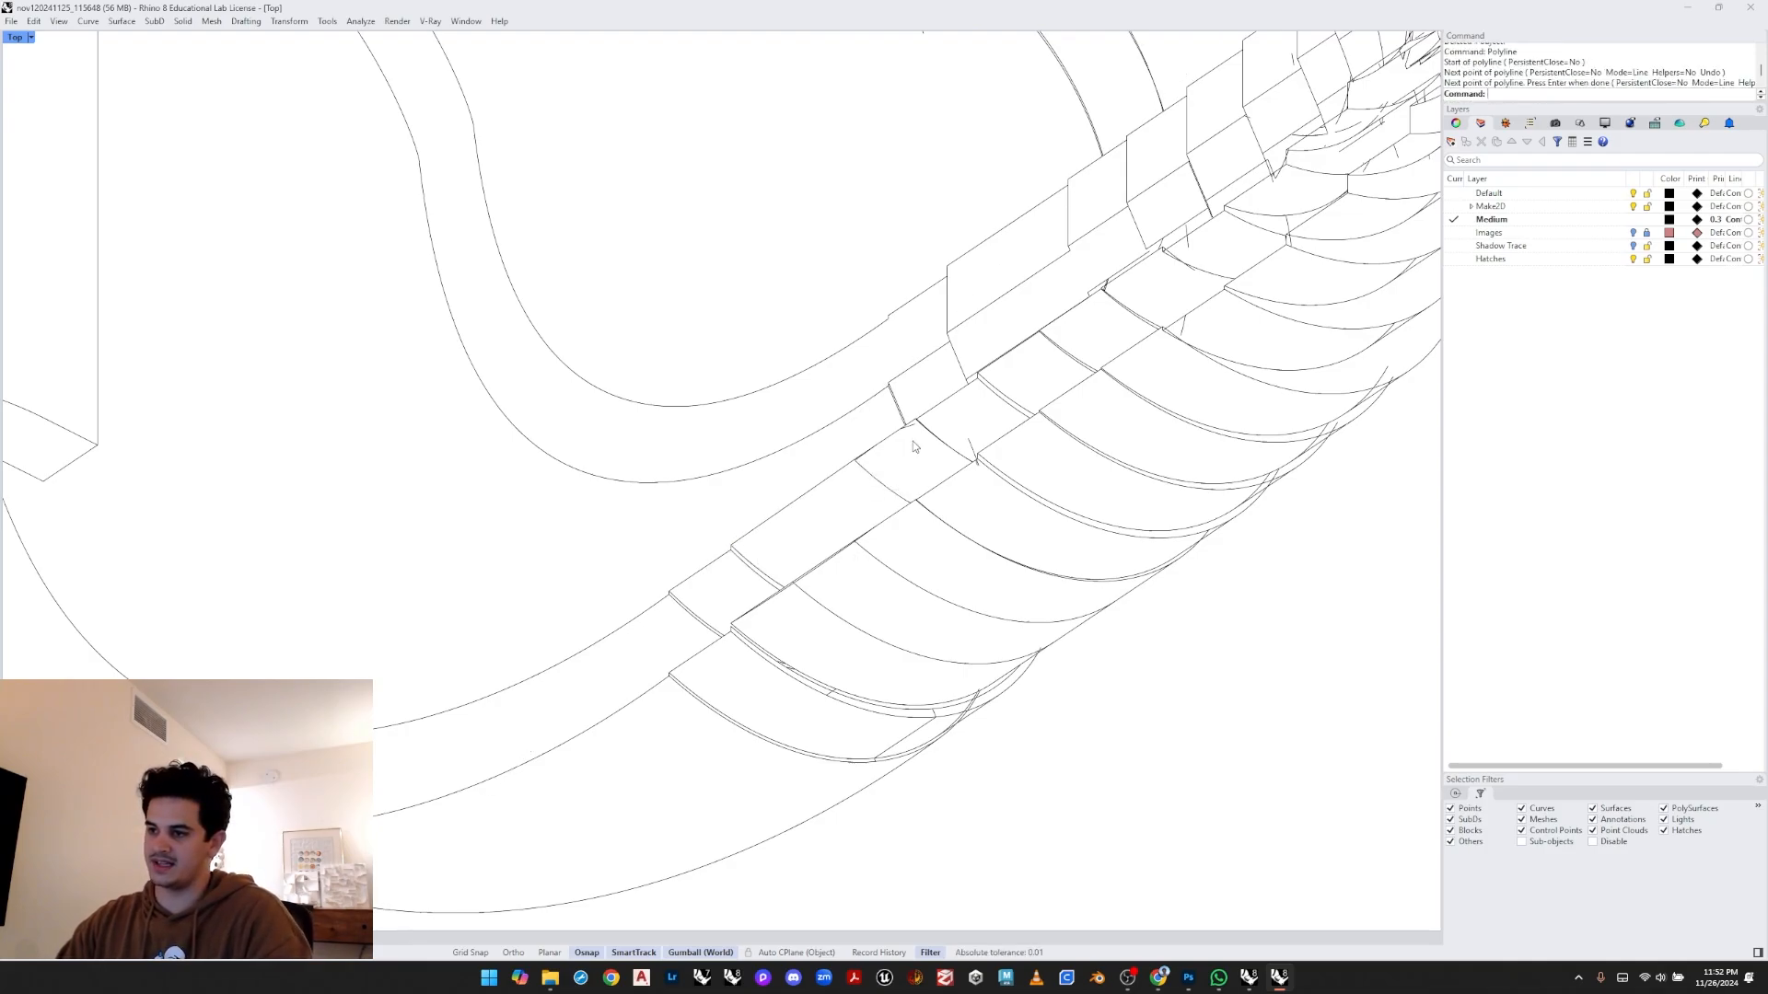
- Delete the two short leftover curve segments beside the new polyline on the stepped edge
{"action": "left_click", "coordinate": [904, 426]}
{"action": "right_click_drag", "start_coordinate": [904, 426], "coordinate": [849, 463]}
{"action": "key", "text": "Delete"}
{"action": "left_click", "coordinate": [918, 487]}
{"action": "key", "text": "Delete"}
- Window-select and delete the four overlapping curves further along the stepped edge
{"action": "right_click_drag", "start_coordinate": [1016, 406], "coordinate": [847, 523]}
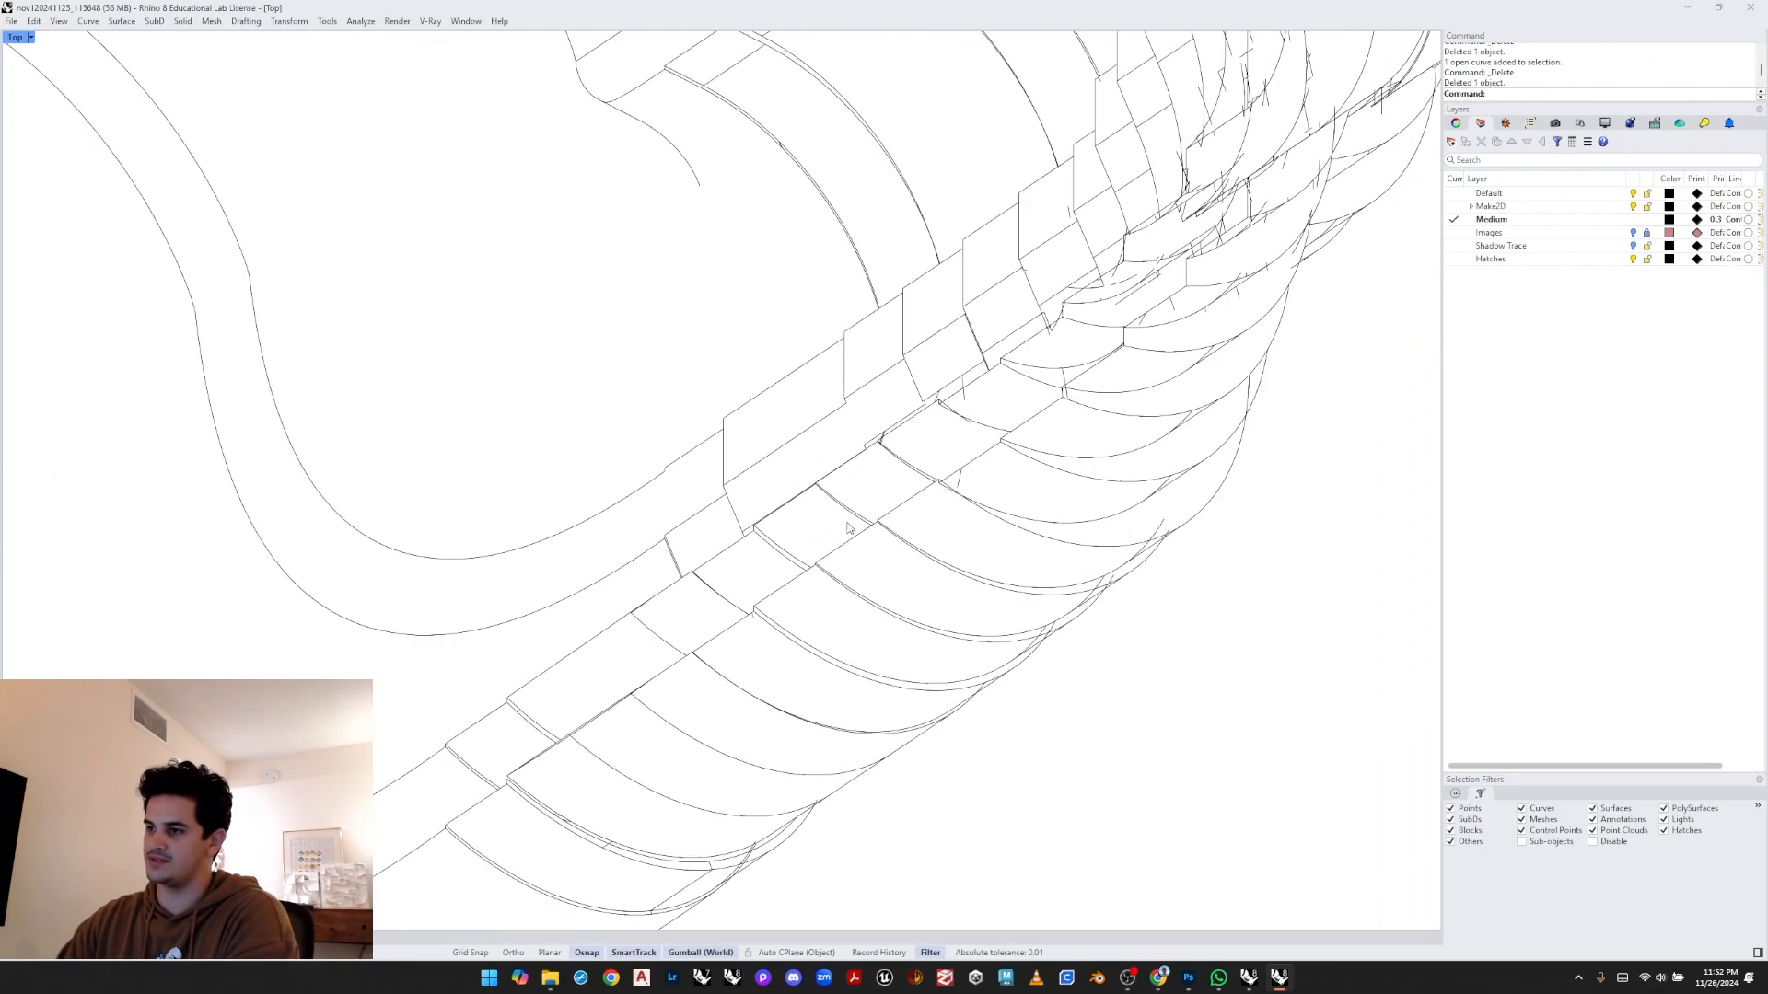
{"action": "left_click_drag", "start_coordinate": [922, 452], "coordinate": [971, 511]}
{"action": "key", "text": "Delete"}
{"action": "scroll", "coordinate": [860, 475], "scroll_direction": "down", "scroll_amount": 12}
{"action": "mouse_move", "coordinate": [812, 454]}
{"action": "right_mouse_down"}
{"action": "mouse_move", "coordinate": [781, 565]}
{"action": "mouse_move", "coordinate": [735, 611]}
{"action": "mouse_move", "coordinate": [764, 507]}
{"action": "right_mouse_up"}
- Make the Hatches layer the current layer
{"action": "left_click", "coordinate": [1510, 258]}
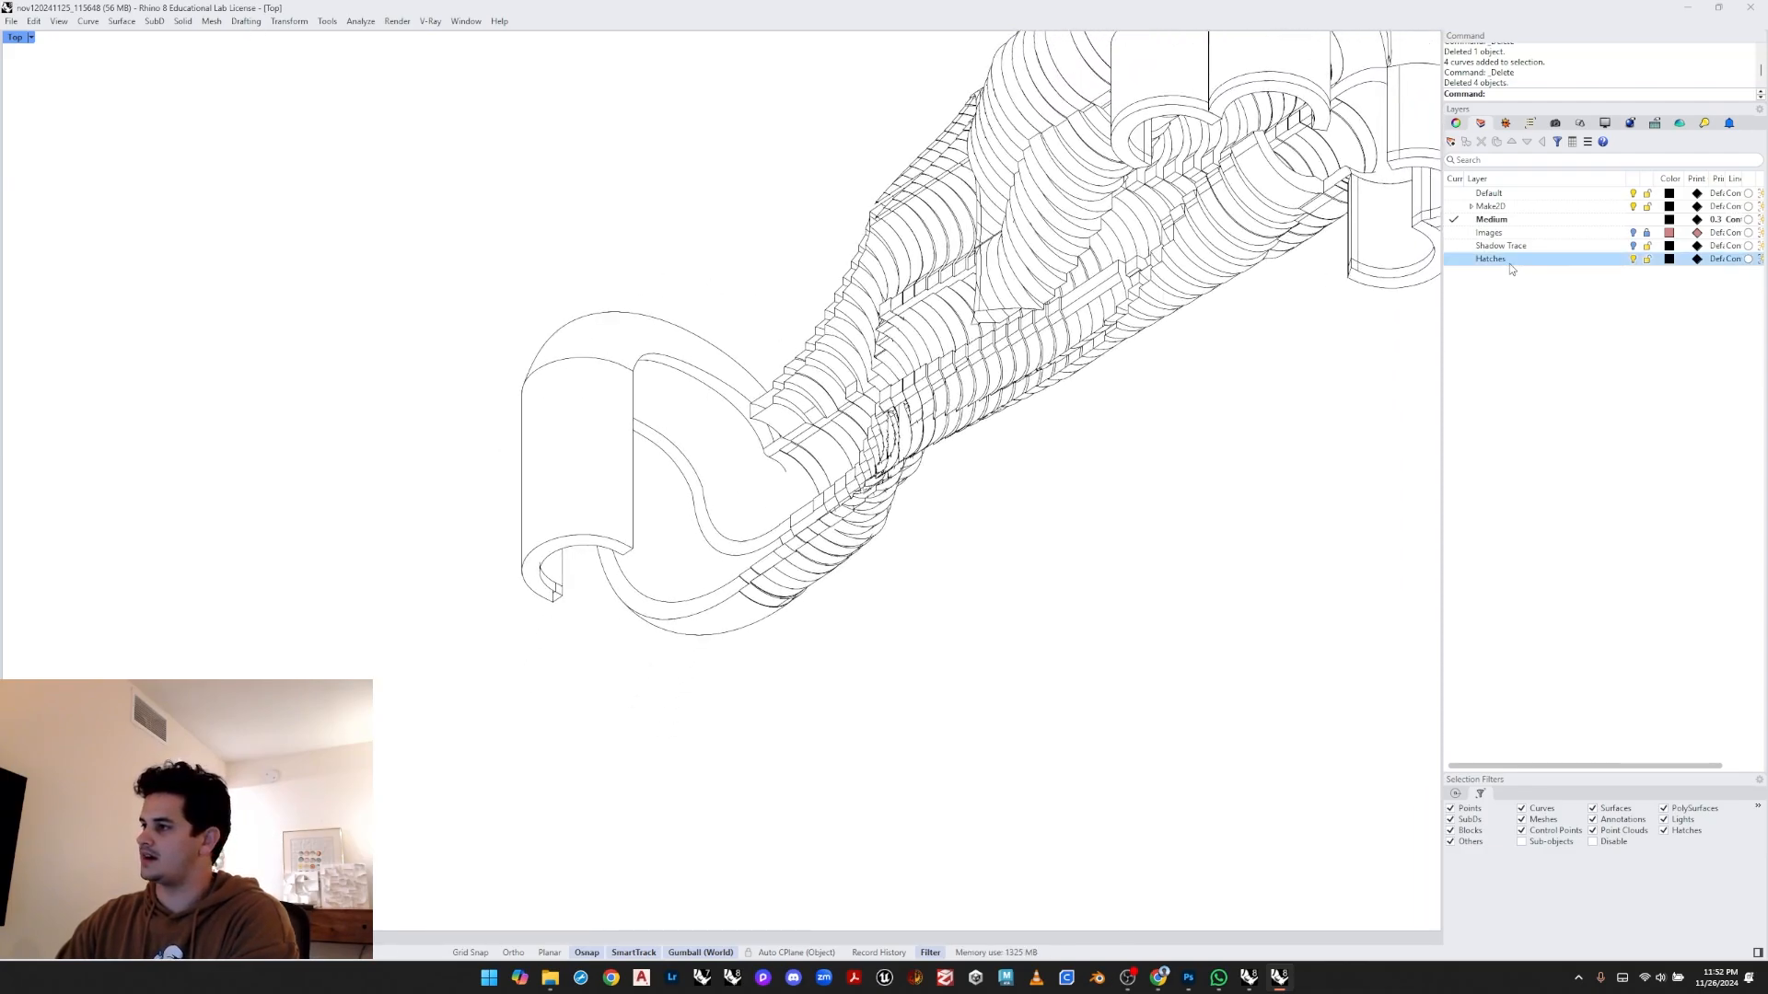
{"action": "left_click", "coordinate": [1454, 258]}
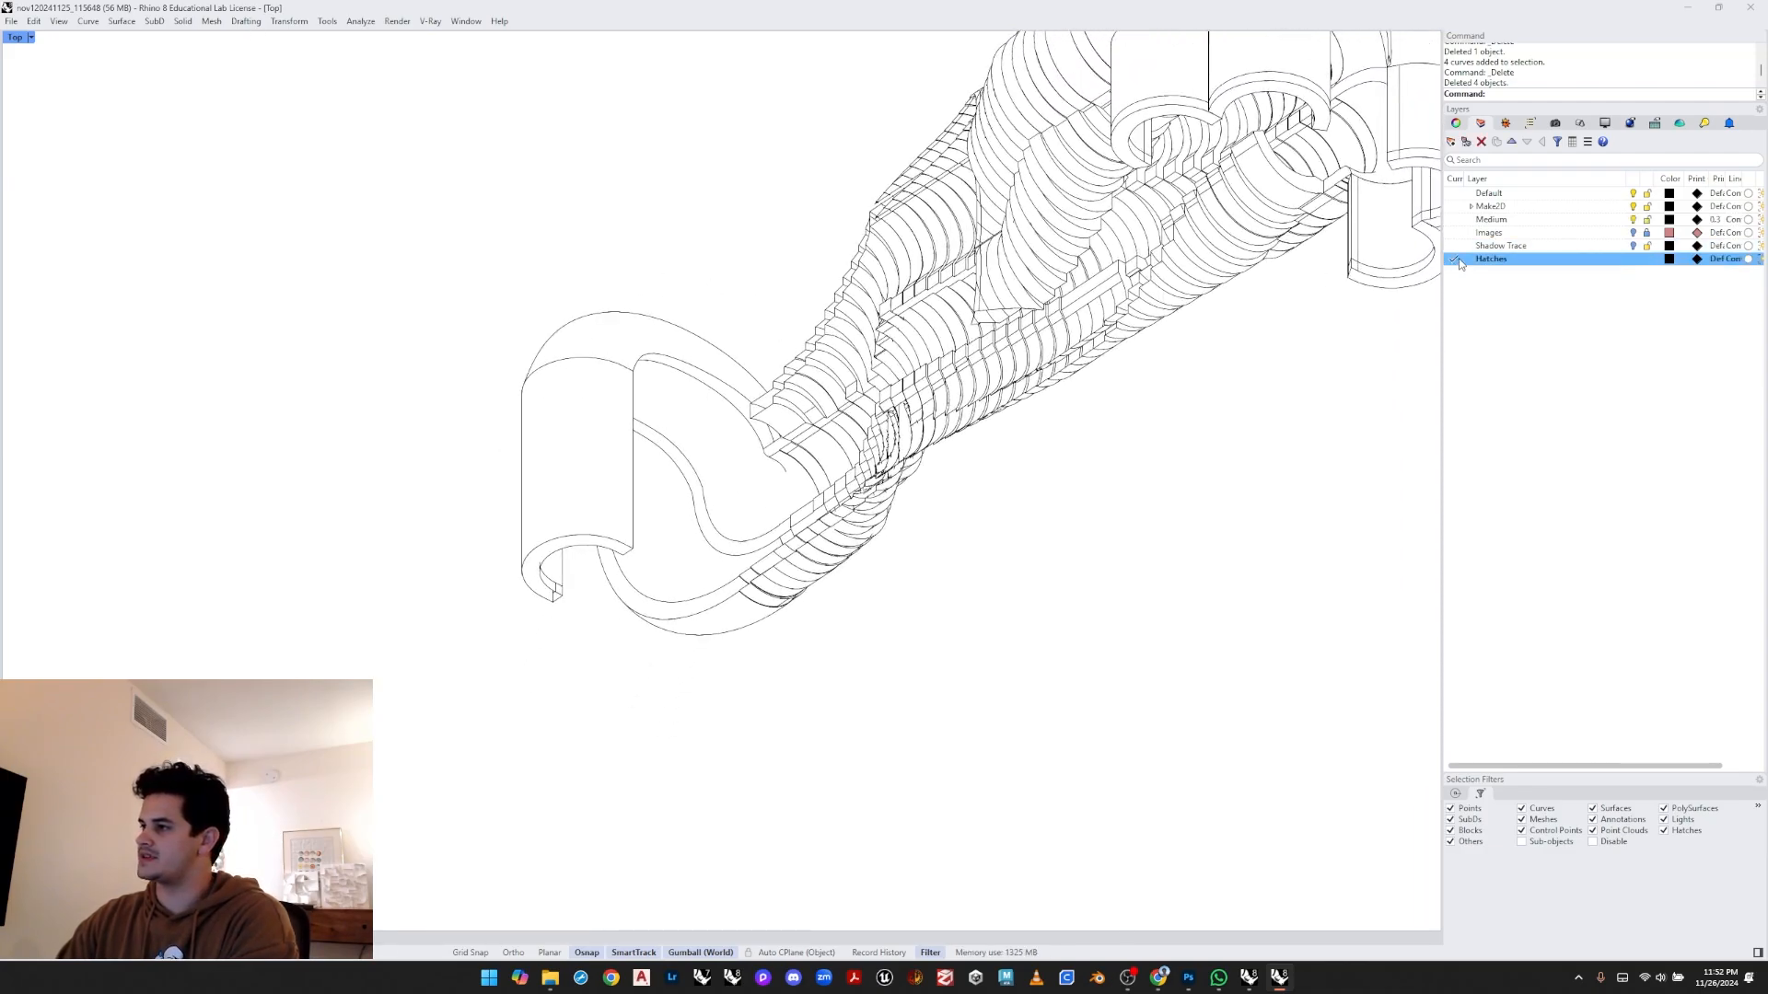
{"action": "left_click", "coordinate": [1612, 246]}
- Turn the Images layer on and off again to compare the rendered image with the line work
{"action": "scroll", "coordinate": [884, 303], "scroll_direction": "up", "scroll_amount": 2}
{"action": "scroll", "coordinate": [559, 398], "scroll_direction": "up", "scroll_amount": 3}
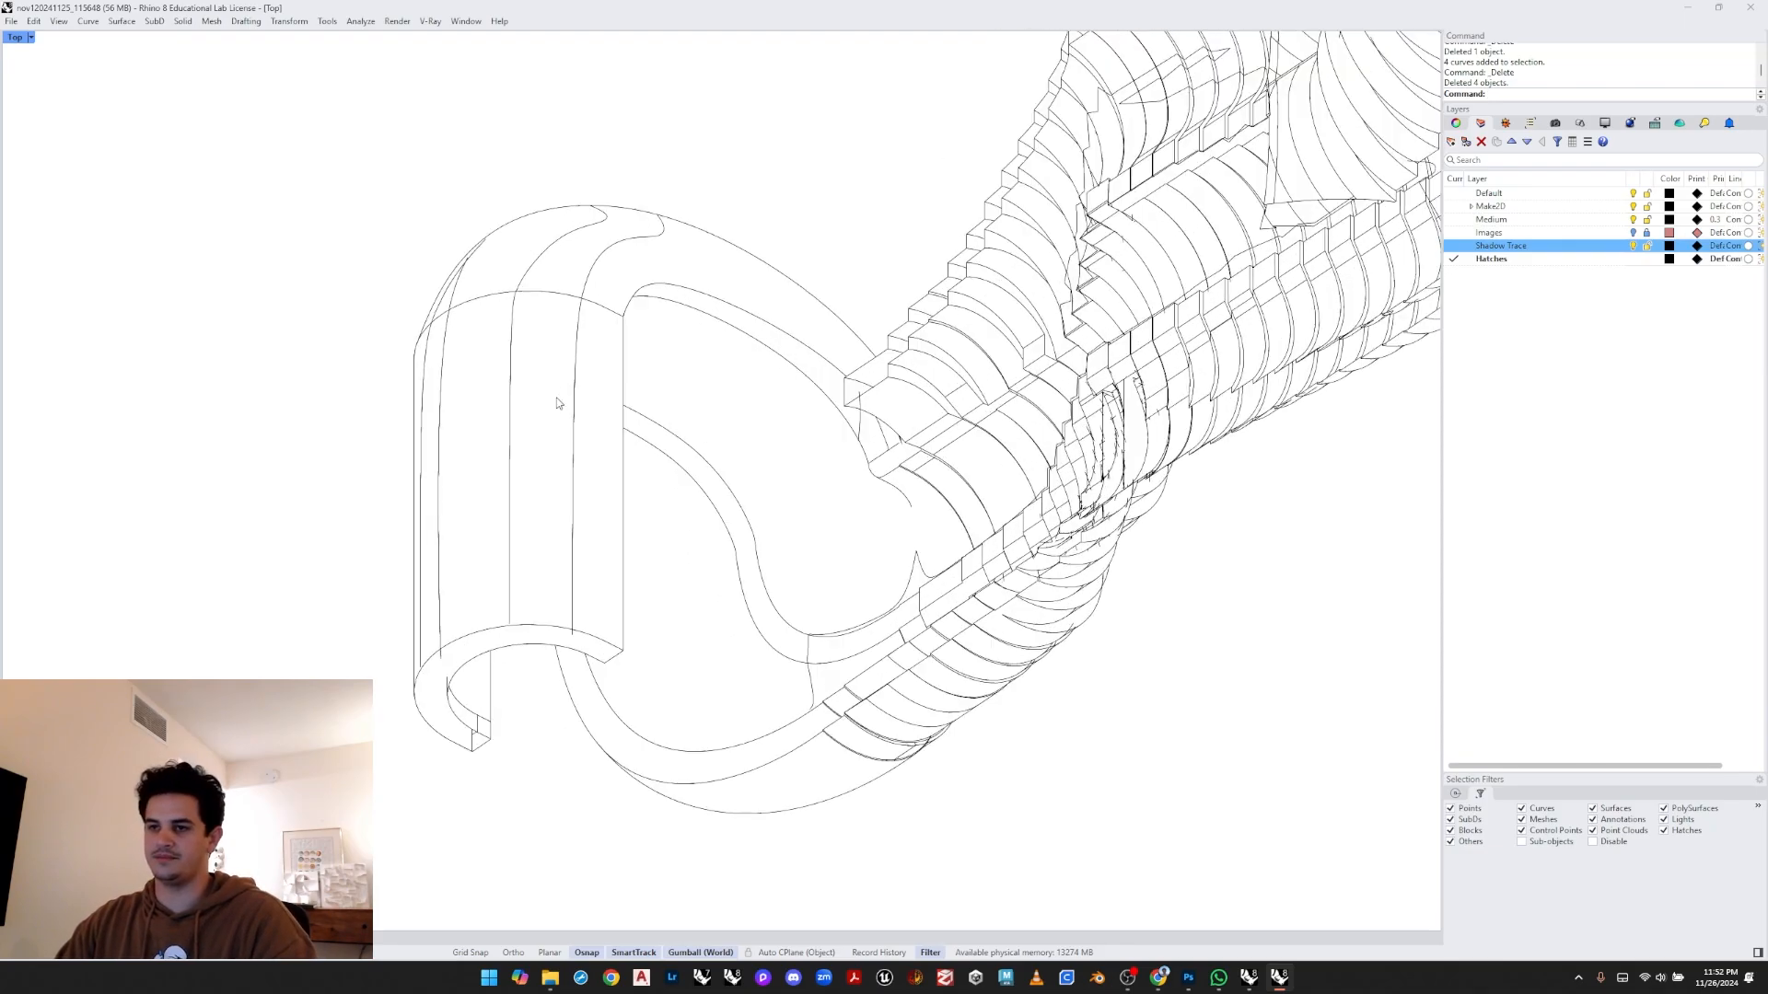
{"action": "left_click", "coordinate": [1593, 233]}
{"action": "left_click", "coordinate": [1633, 233]}
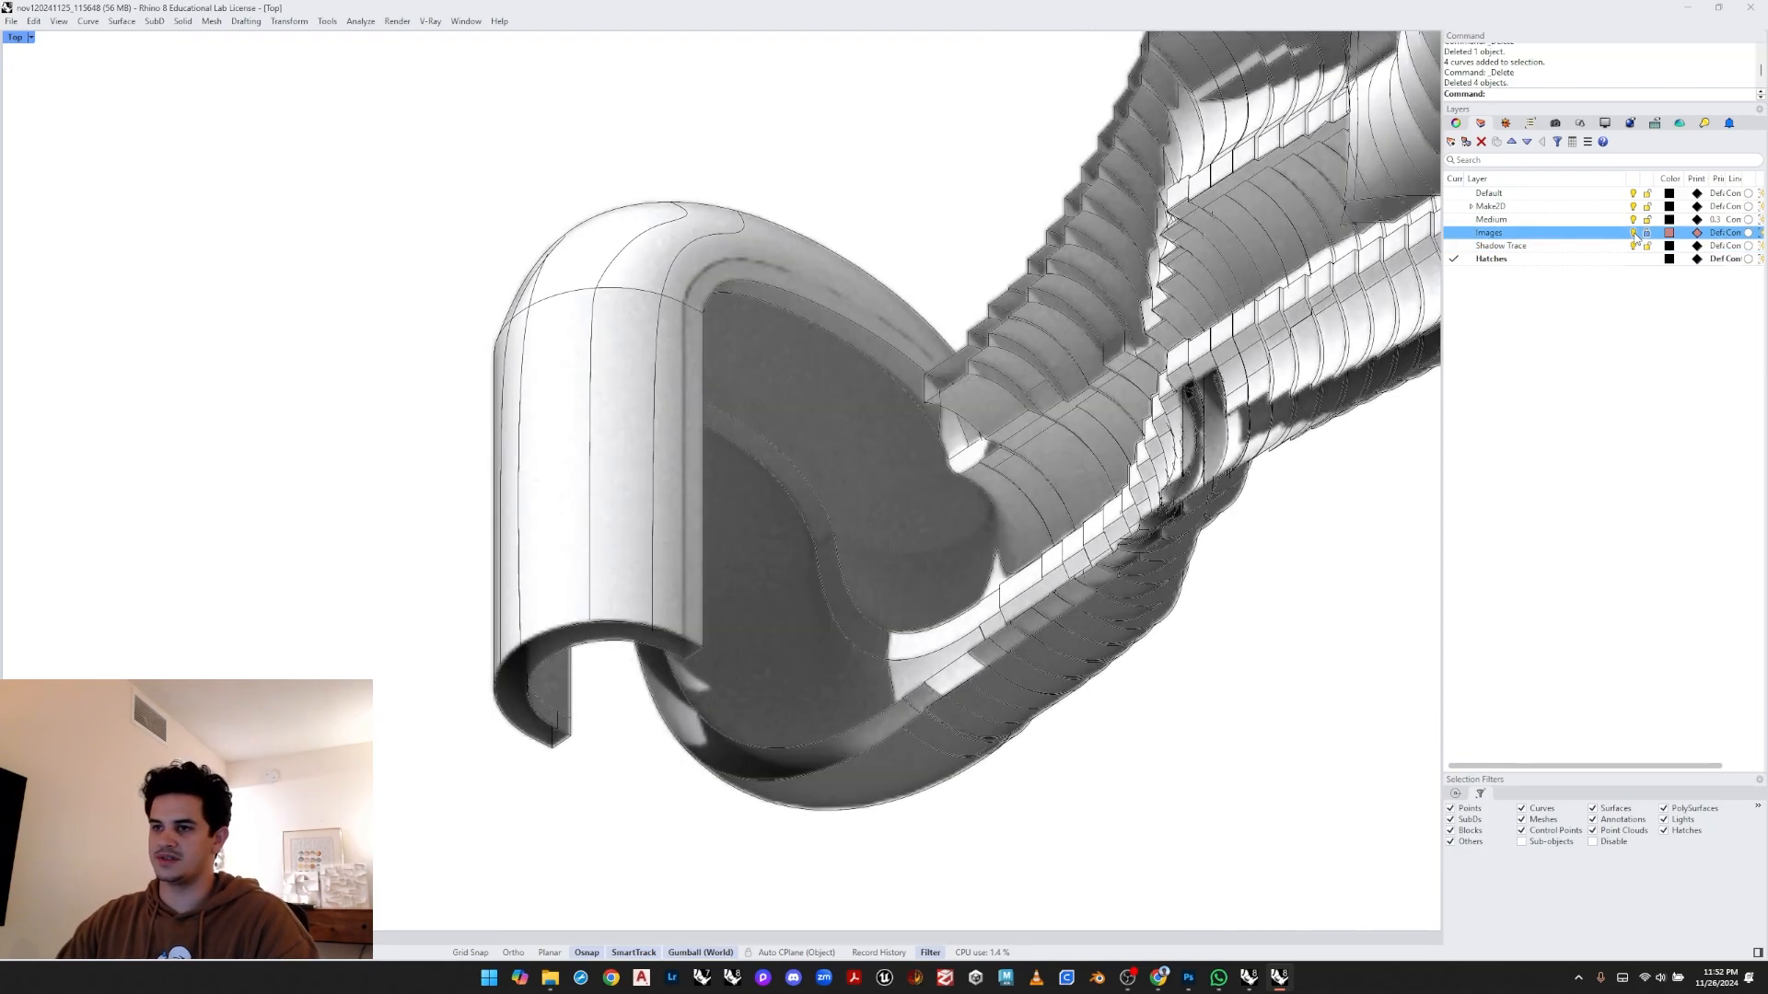
{"action": "left_click", "coordinate": [1633, 233]}
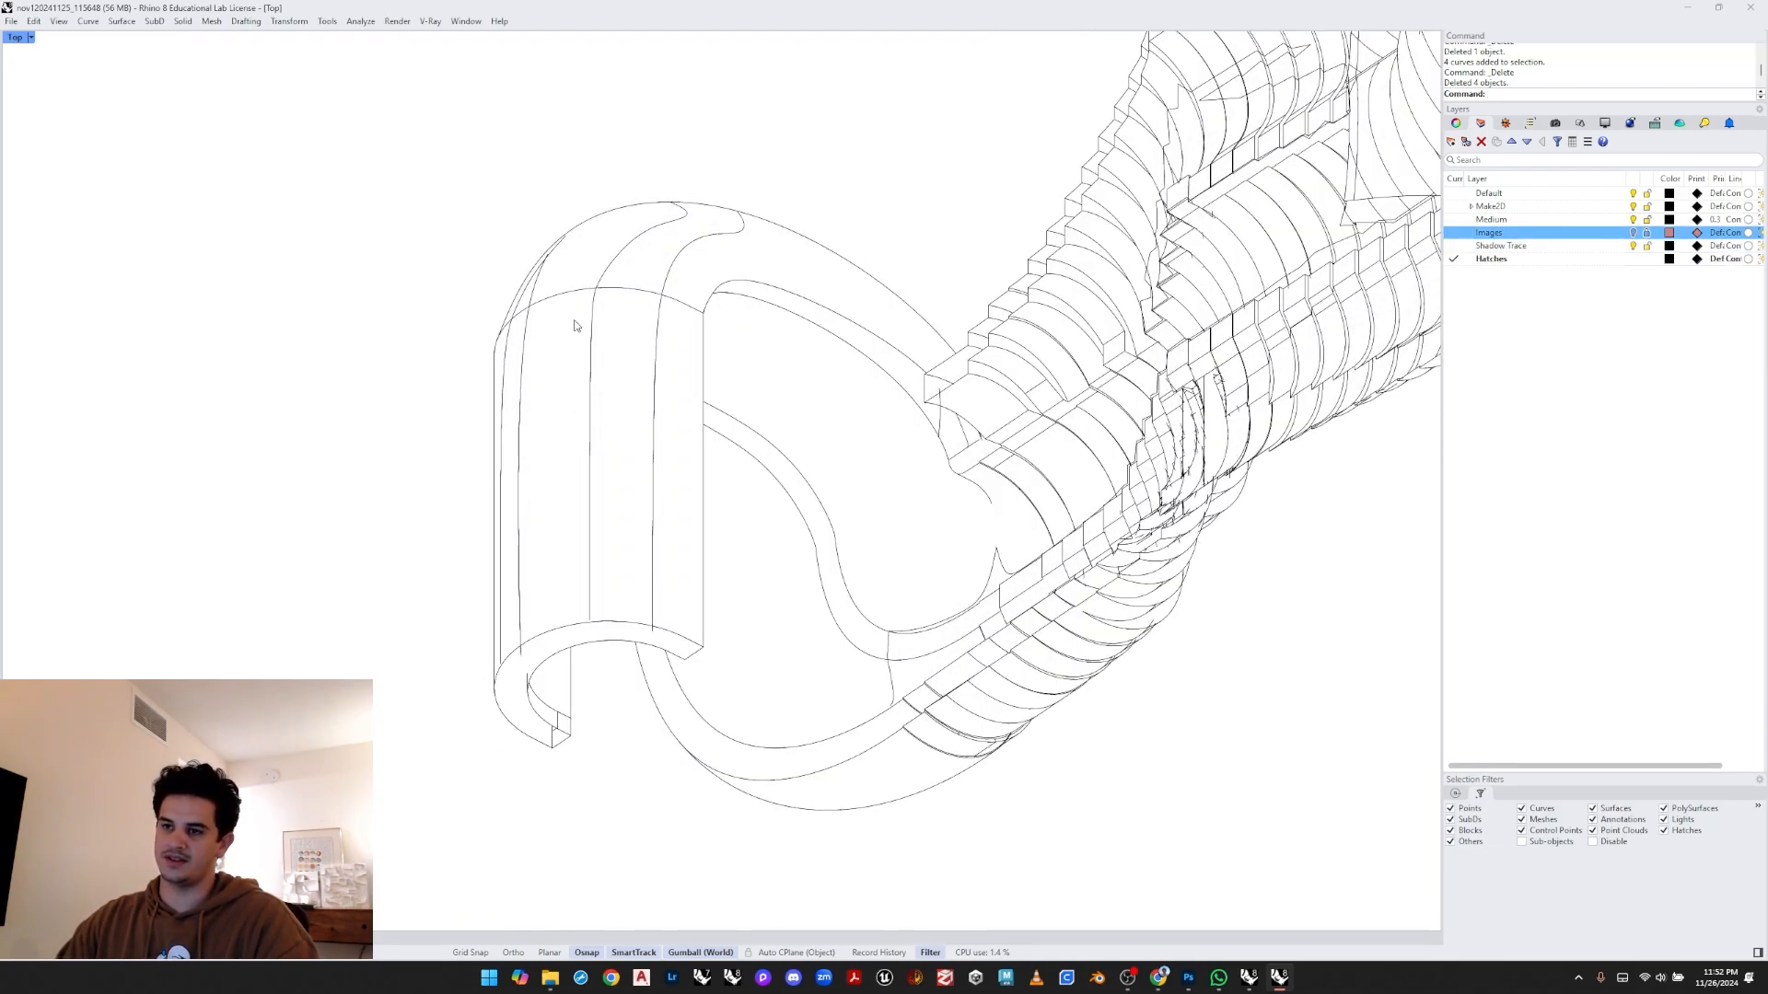
- Delete the two small stray ticks on the hook's top lip
{"action": "left_click_drag", "start_coordinate": [565, 310], "coordinate": [567, 311]}
{"action": "key", "text": "Delete"}
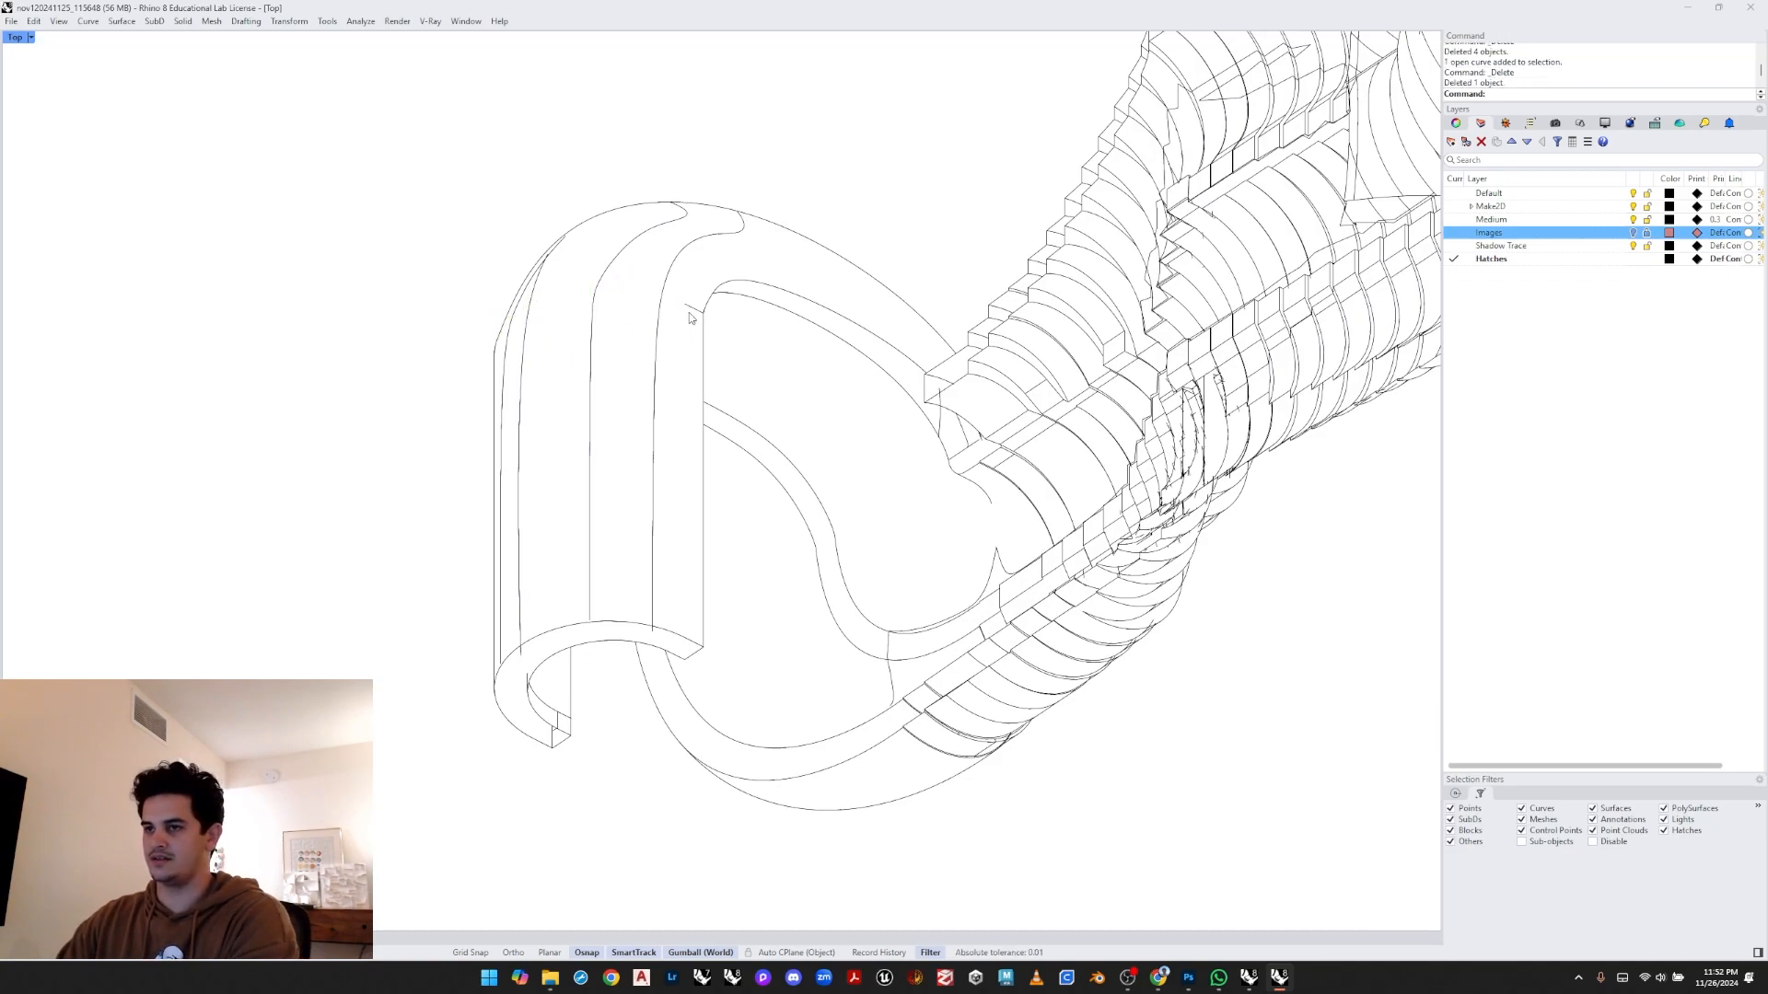
{"action": "left_click", "coordinate": [688, 318]}
{"action": "key", "text": "Delete"}
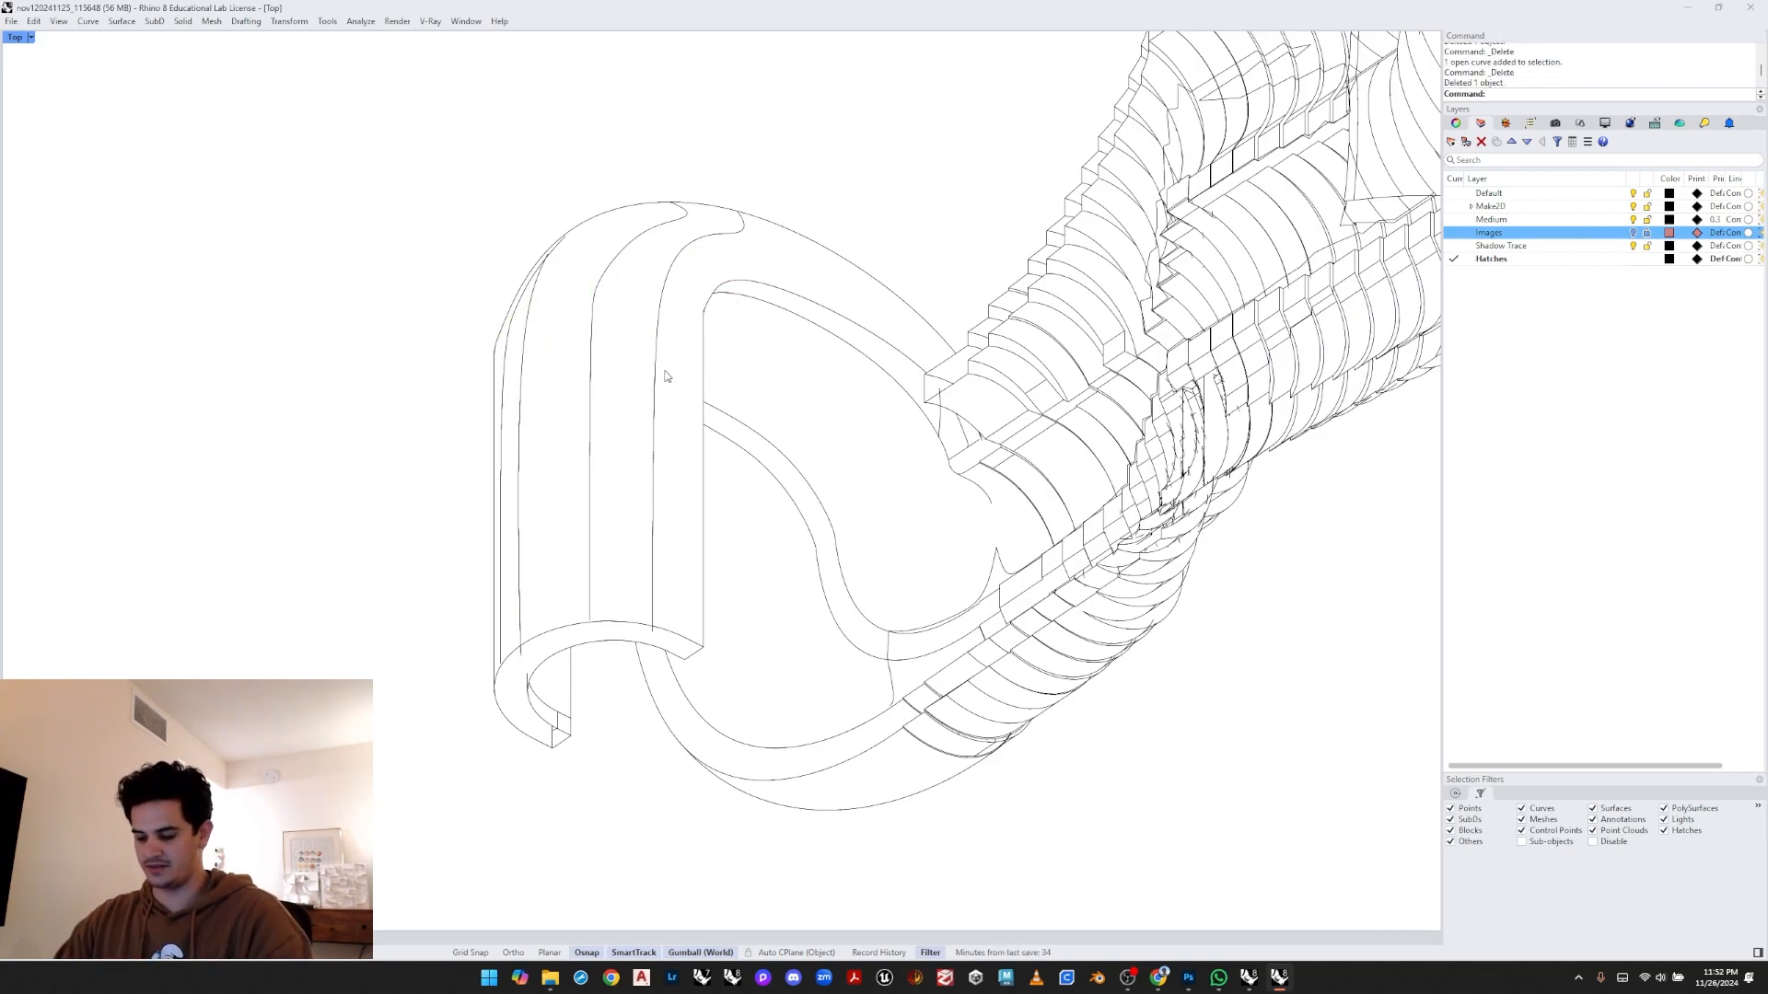
- Try to hatch the outer strip of the hook
{"action": "key", "text": "Return"}
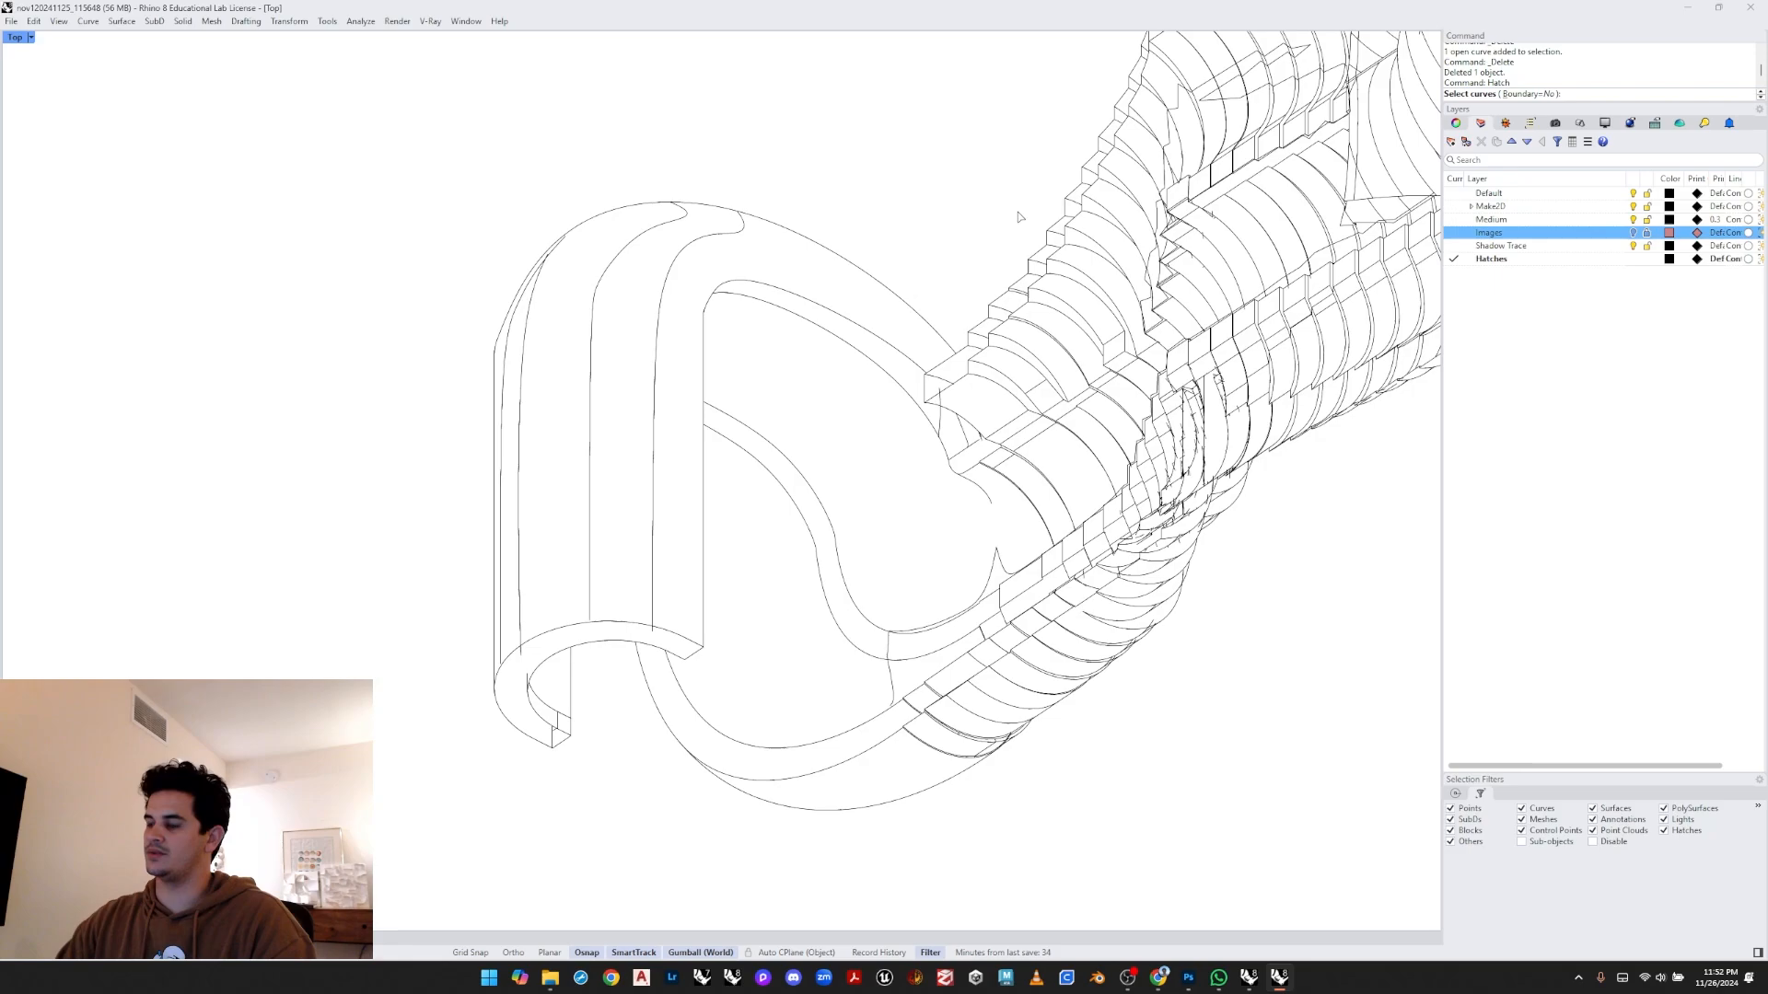
{"action": "left_click_drag", "start_coordinate": [961, 147], "coordinate": [456, 735]}
{"action": "key", "text": "Return"}
{"action": "left_click", "coordinate": [512, 475]}
{"action": "key", "text": "Return"}
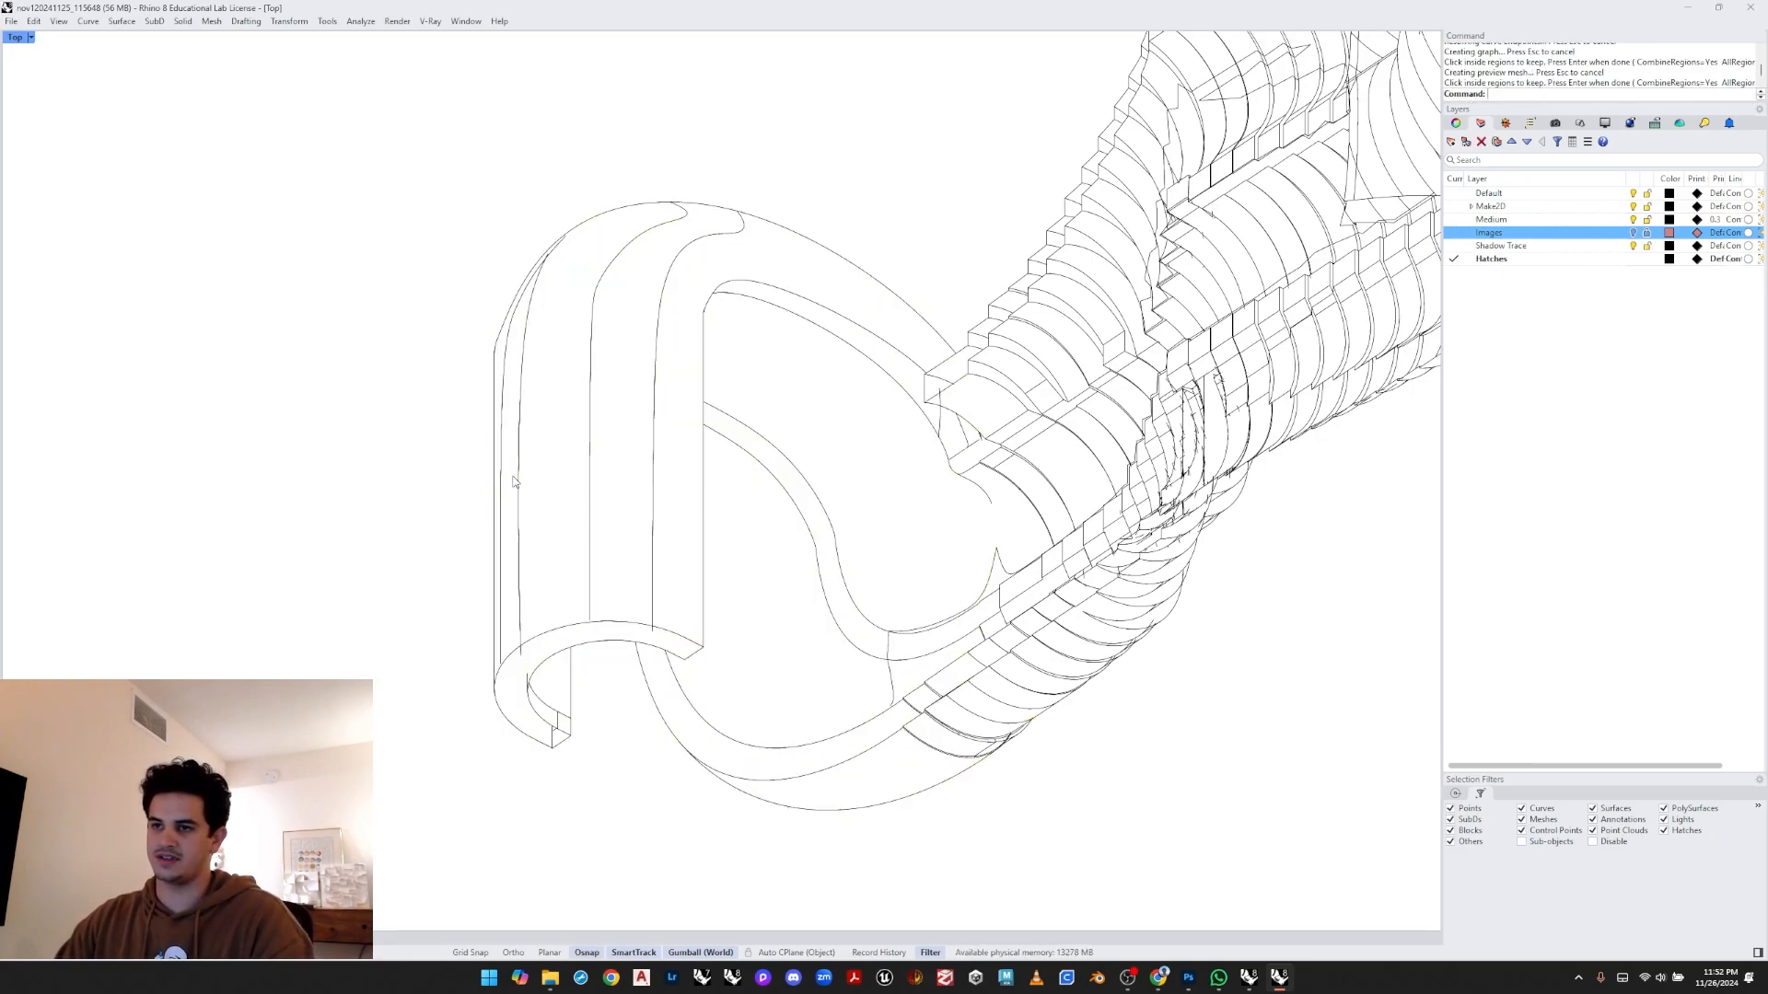
- Move the end points of the outer strip's edge curve so the strip forms a closed boundary
{"action": "left_click", "coordinate": [515, 371]}
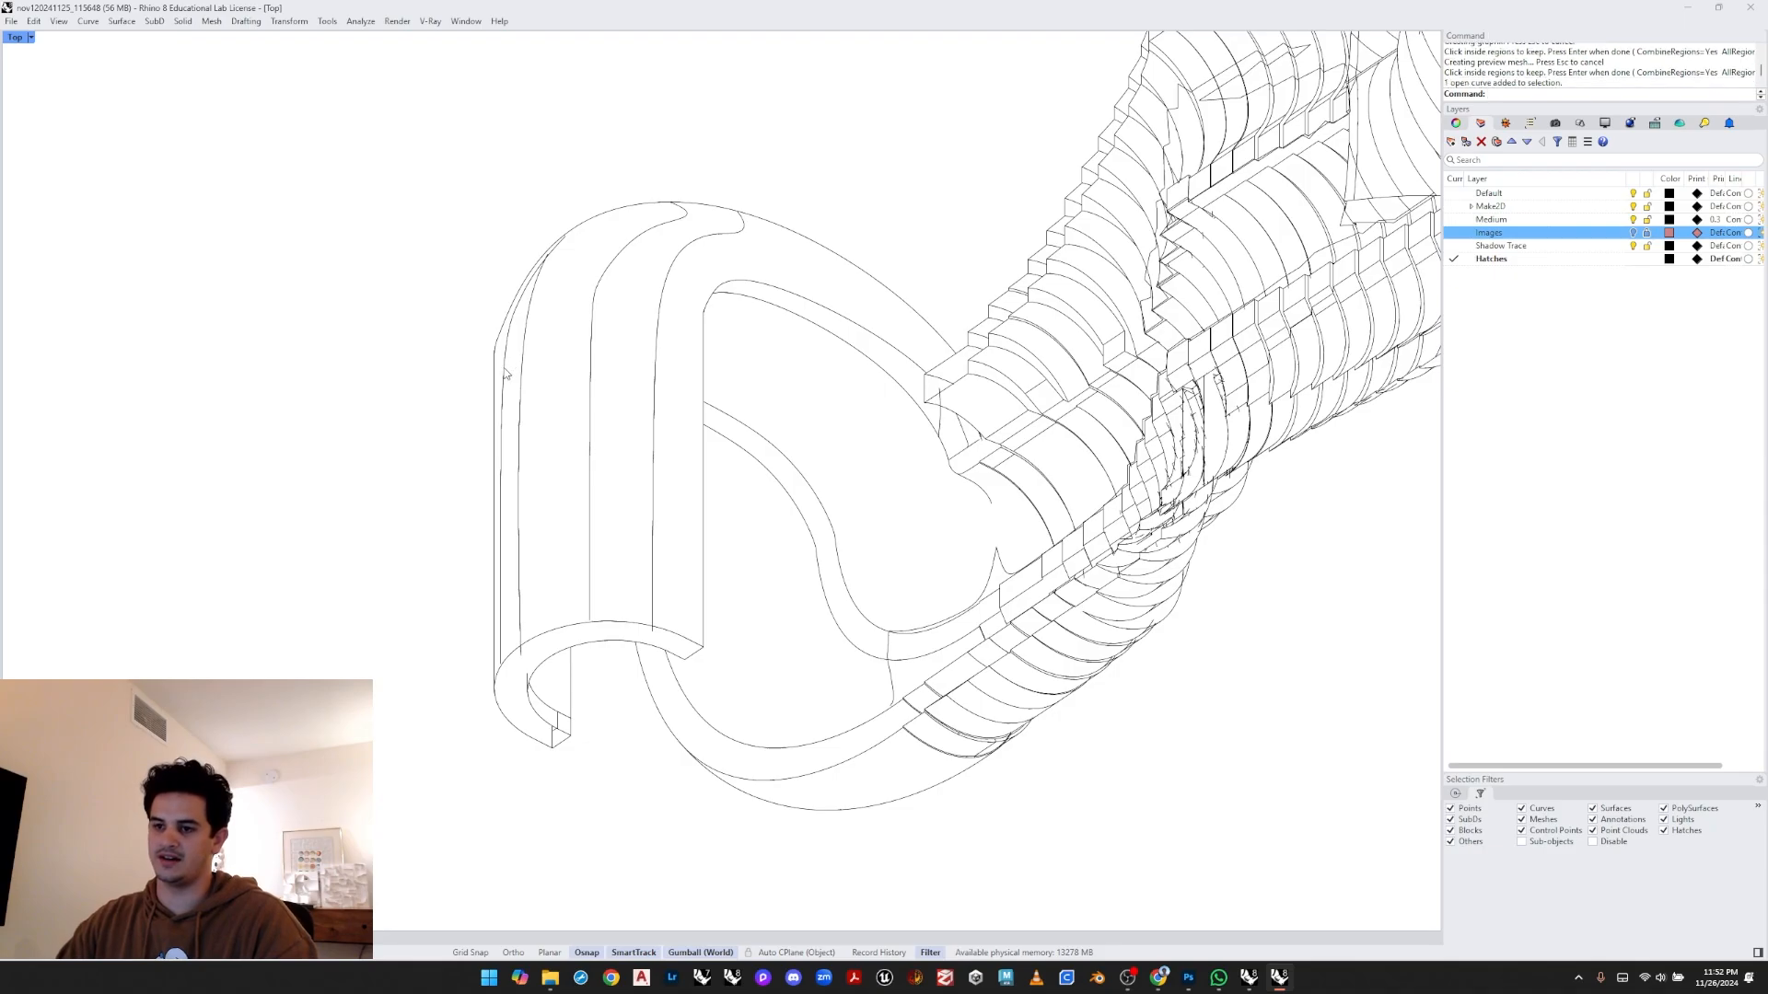
{"action": "scroll", "coordinate": [516, 686], "scroll_direction": "up", "scroll_amount": 8}
{"action": "scroll", "coordinate": [518, 686], "scroll_direction": "up", "scroll_amount": 1}
{"action": "left_click_drag", "start_coordinate": [516, 687], "coordinate": [505, 702]}
{"action": "scroll", "coordinate": [516, 635], "scroll_direction": "down", "scroll_amount": 11}
{"action": "right_click_drag", "start_coordinate": [587, 359], "coordinate": [553, 464]}
{"action": "scroll", "coordinate": [552, 328], "scroll_direction": "up", "scroll_amount": 4}
{"action": "scroll", "coordinate": [550, 326], "scroll_direction": "up", "scroll_amount": 2}
{"action": "left_click_drag", "start_coordinate": [558, 299], "coordinate": [663, 350]}
{"action": "scroll", "coordinate": [647, 309], "scroll_direction": "up", "scroll_amount": 2}
{"action": "left_click_drag", "start_coordinate": [629, 289], "coordinate": [622, 296]}
{"action": "scroll", "coordinate": [534, 351], "scroll_direction": "down", "scroll_amount": 6}
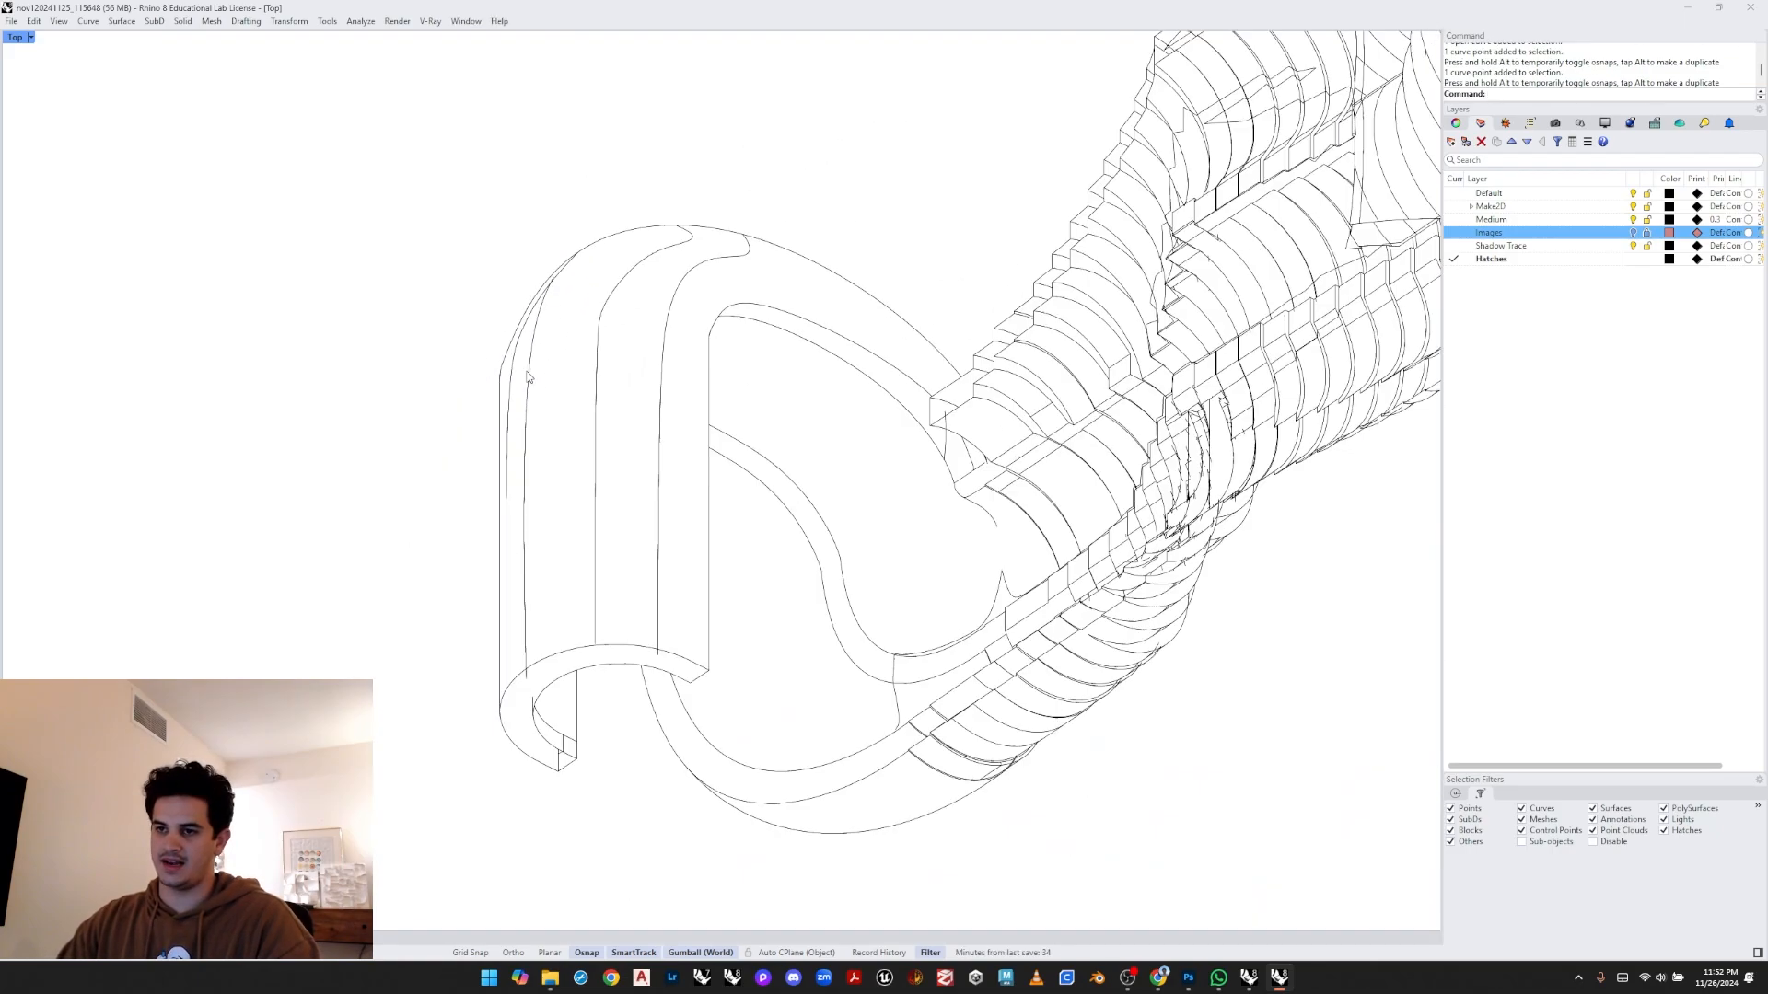
- Hatch the hook's outer strip by selecting its curves and picking the region inside
{"action": "key", "text": "Return"}
{"action": "left_click_drag", "start_coordinate": [644, 184], "coordinate": [418, 734]}
{"action": "key", "text": "Return"}
{"action": "scroll", "coordinate": [528, 576], "scroll_direction": "up", "scroll_amount": 3}
{"action": "left_click", "coordinate": [527, 576]}
{"action": "key", "text": "Return"}
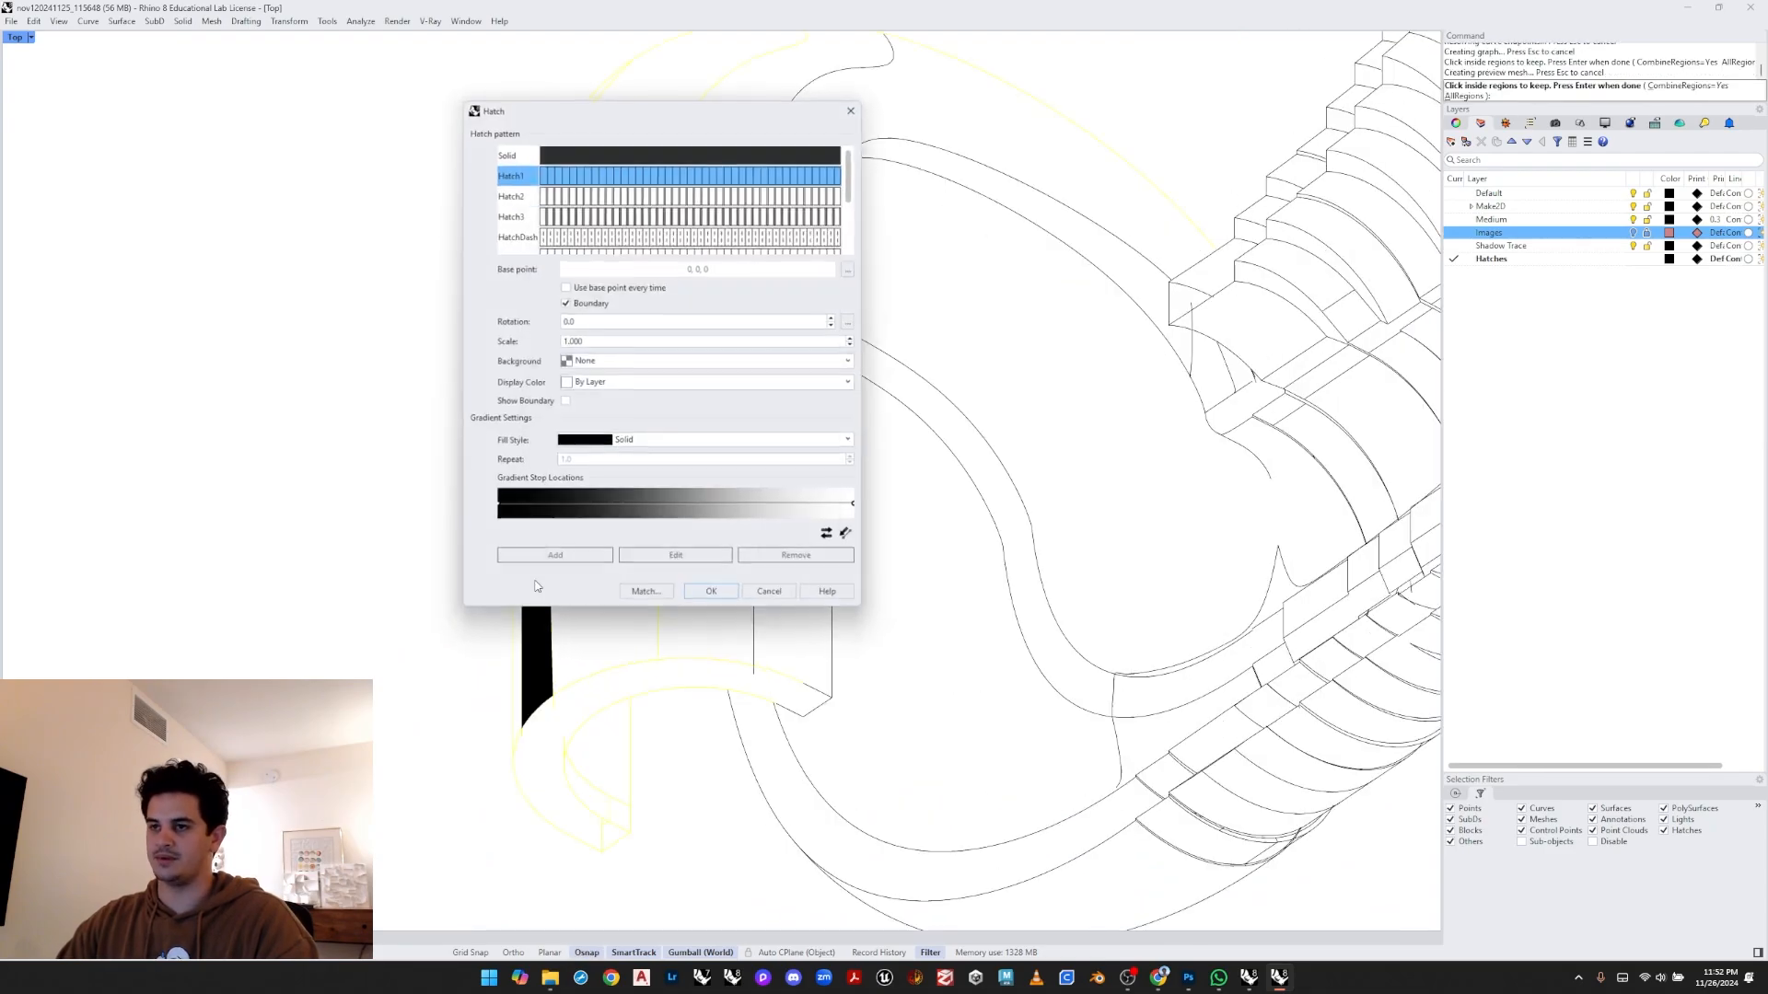
{"action": "key", "text": "Return"}
{"action": "scroll", "coordinate": [530, 557], "scroll_direction": "down", "scroll_amount": 3}
{"action": "right_click_drag", "start_coordinate": [535, 543], "coordinate": [466, 544]}
{"action": "key", "text": "Return"}
{"action": "mouse_move", "coordinate": [699, 273]}
{"action": "left_mouse_down"}
{"action": "mouse_move", "coordinate": [663, 307]}
{"action": "mouse_move", "coordinate": [446, 708]}
{"action": "left_mouse_up"}
{"action": "key", "text": "Return"}
{"action": "left_click", "coordinate": [527, 558]}
{"action": "key", "text": "Escape"}
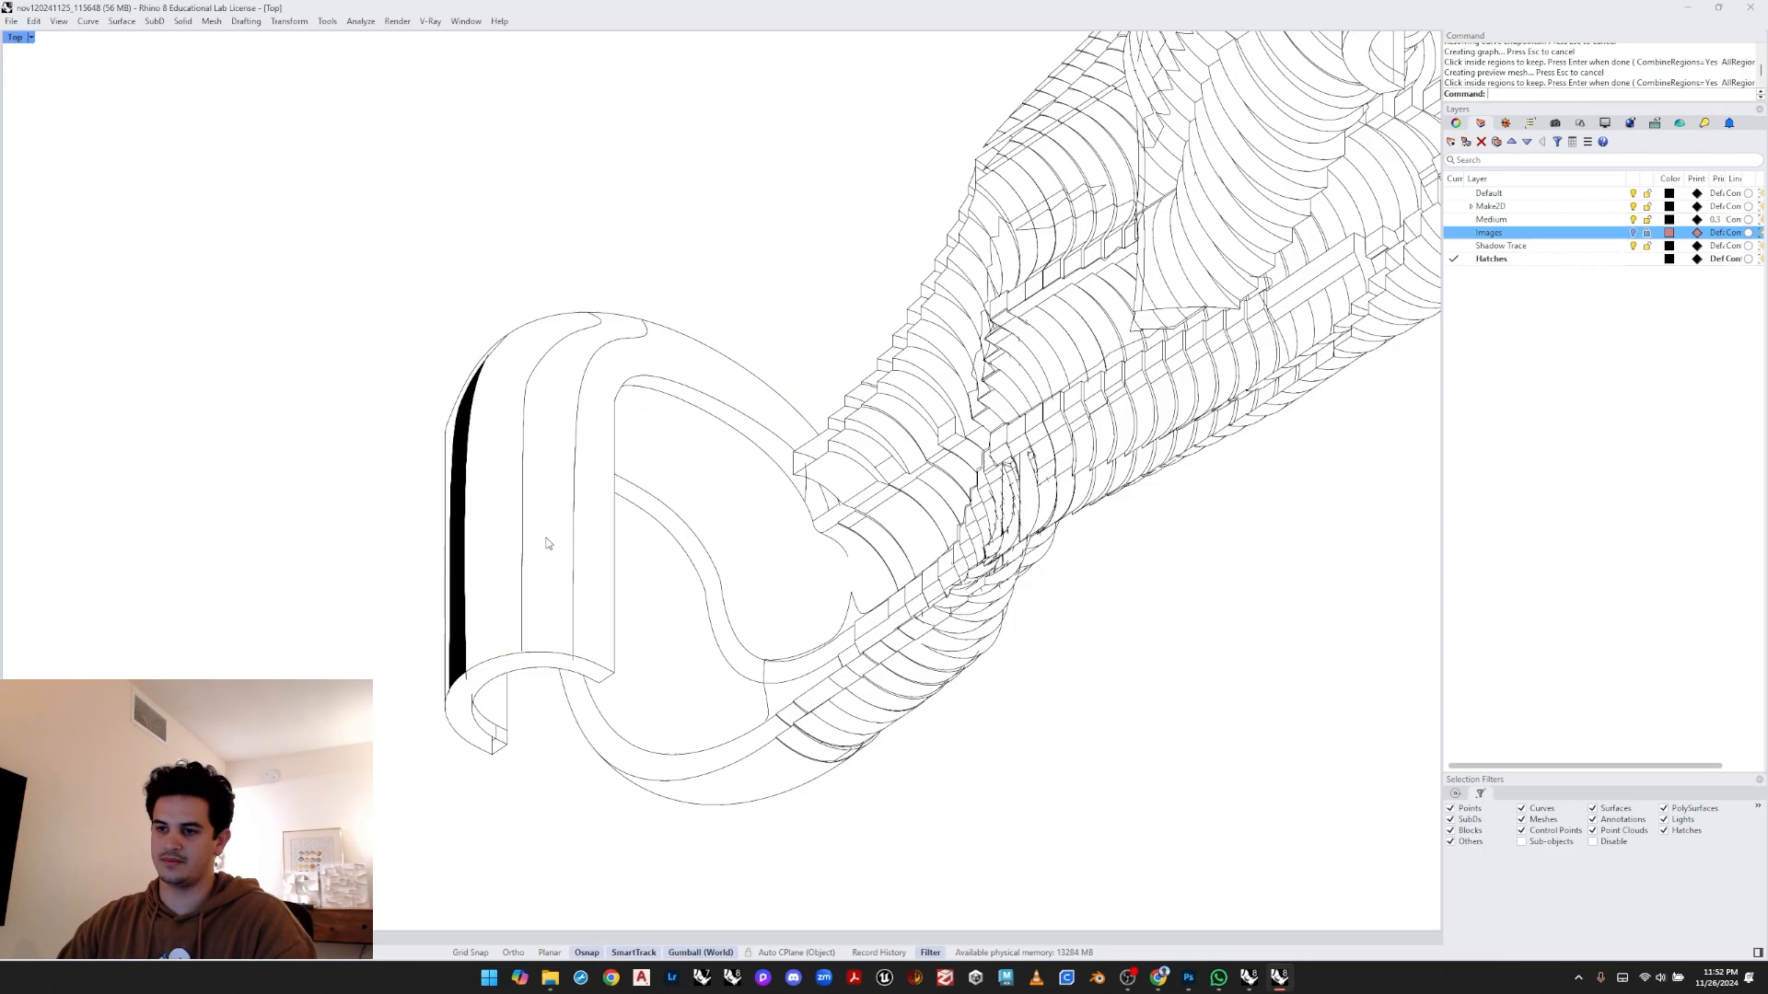
{"action": "key", "text": "Return"}
{"action": "left_click_drag", "start_coordinate": [663, 295], "coordinate": [367, 763]}
{"action": "key", "text": "Return"}
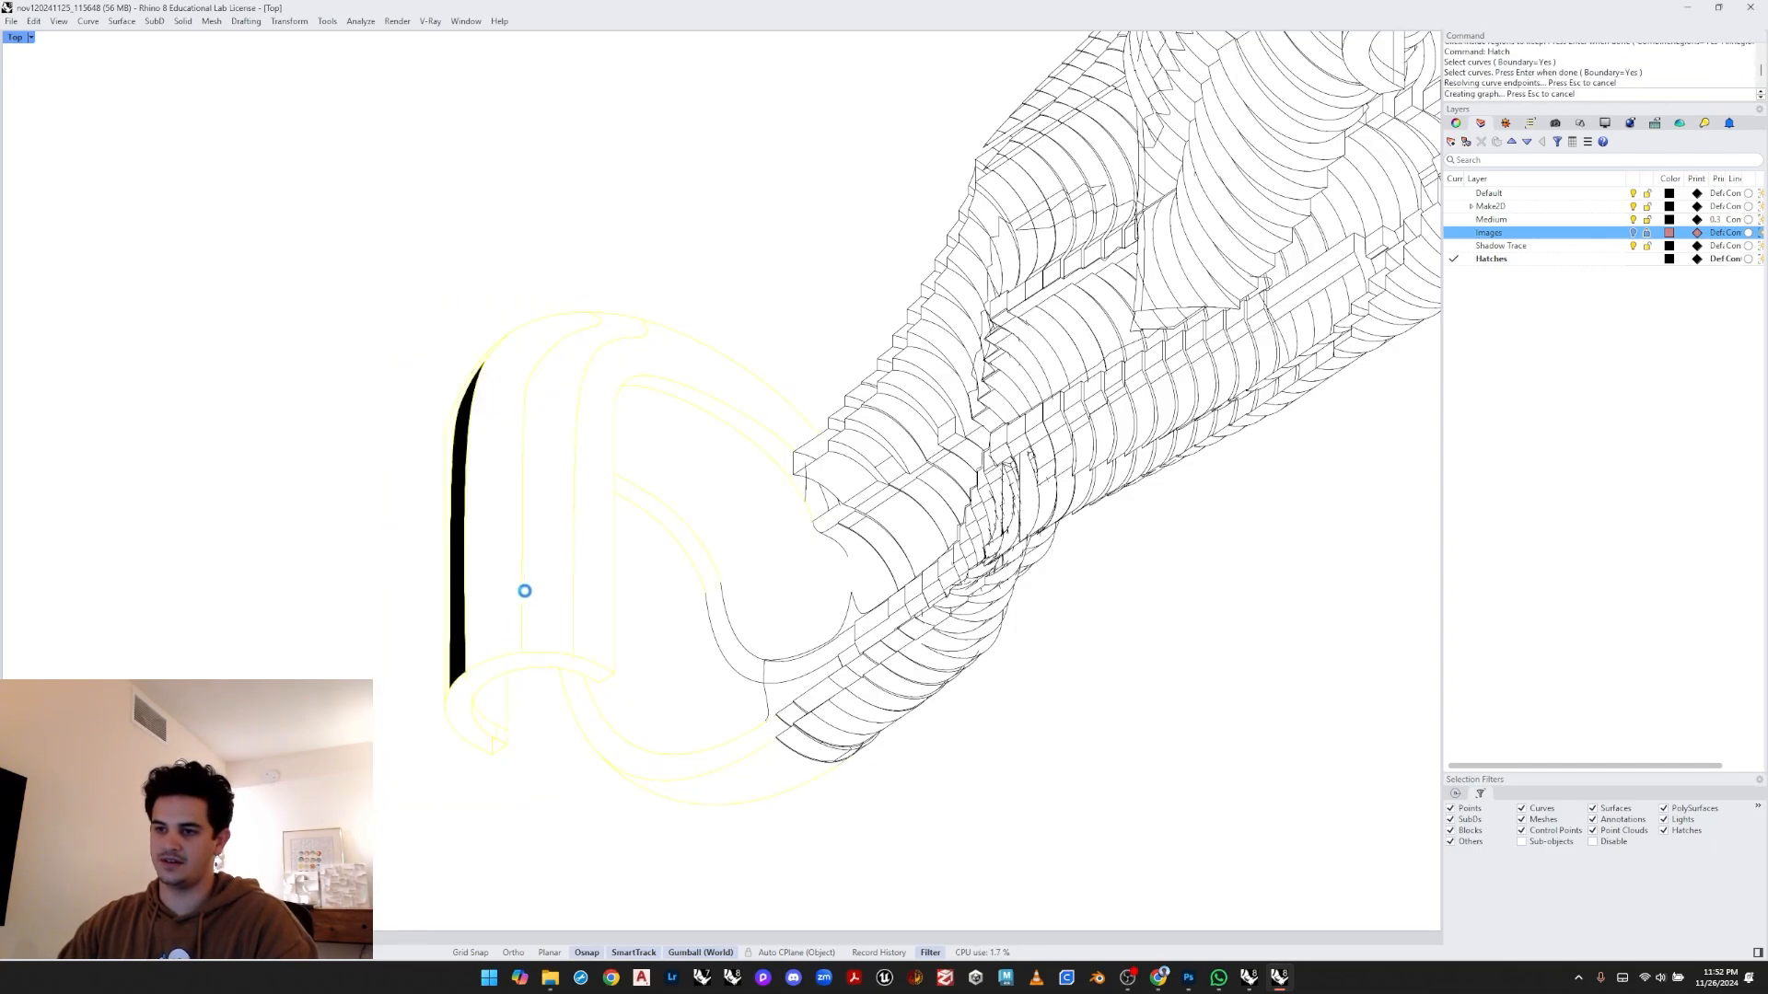
{"action": "left_click", "coordinate": [540, 557]}
{"action": "key", "text": "Escape"}
- Move the end point of the middle strip's edge curve at the top lip to close its boundary
{"action": "scroll", "coordinate": [571, 290], "scroll_direction": "up", "scroll_amount": 8}
{"action": "left_click", "coordinate": [636, 382]}
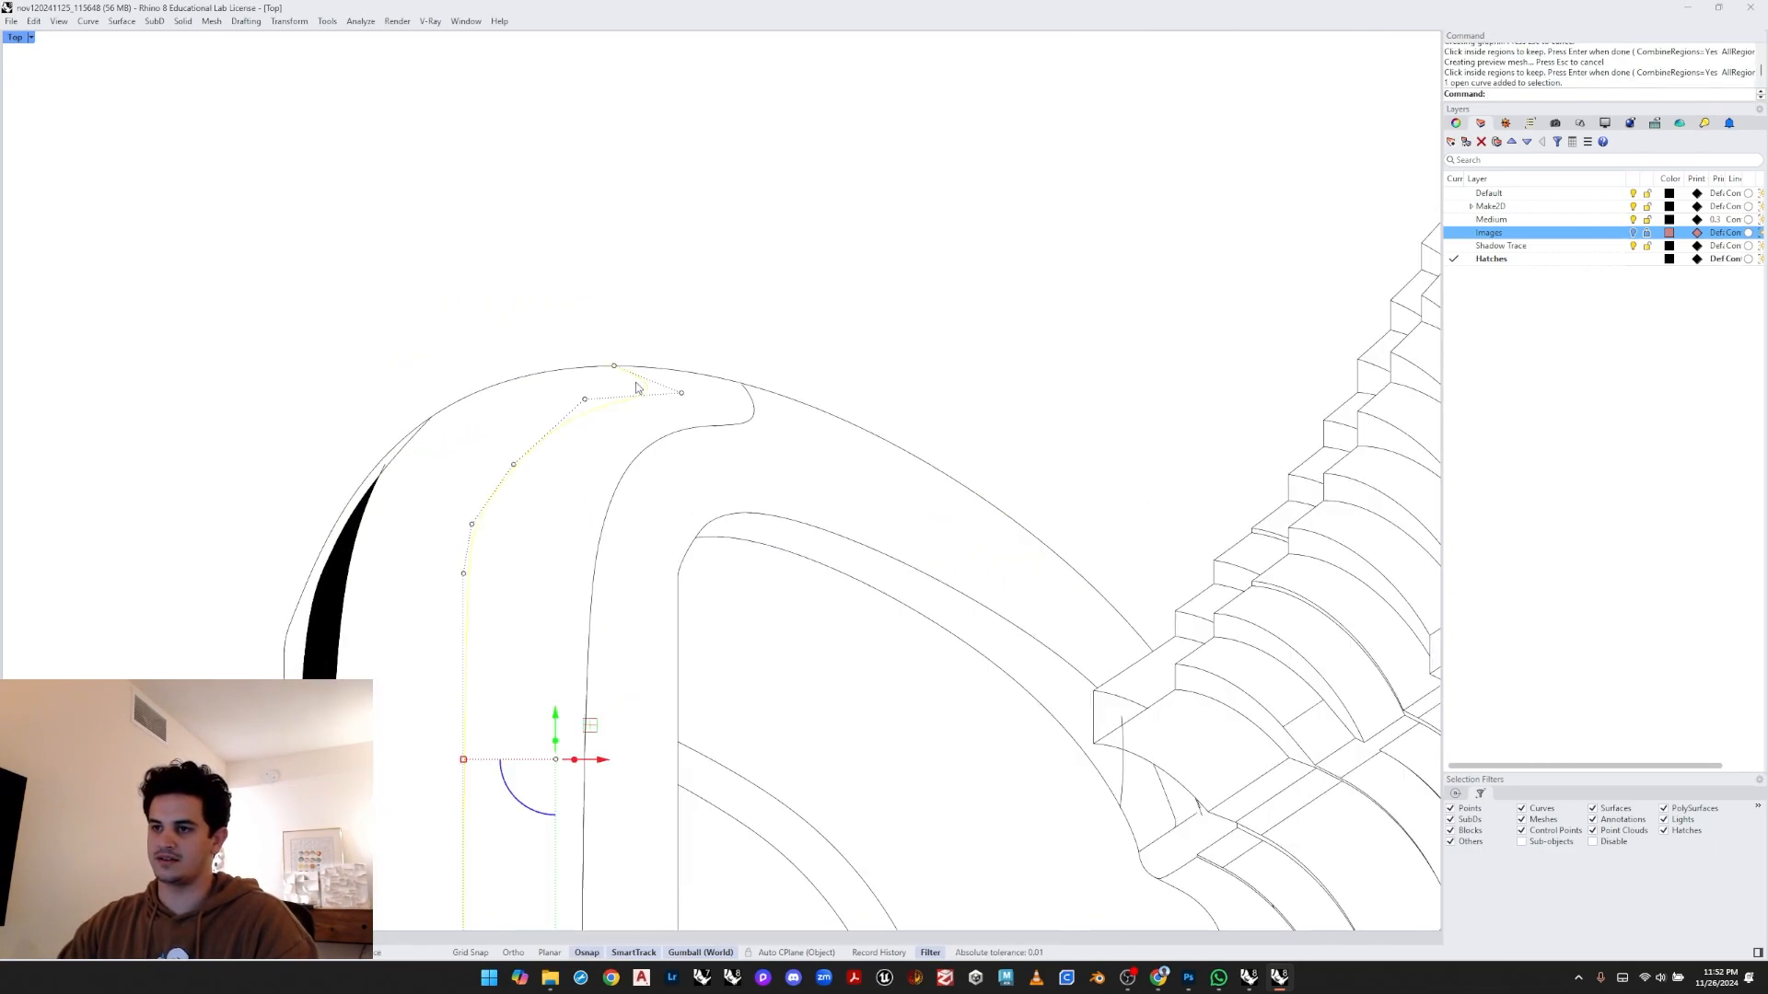
{"action": "scroll", "coordinate": [644, 380], "scroll_direction": "up", "scroll_amount": 8}
{"action": "scroll", "coordinate": [843, 385], "scroll_direction": "up", "scroll_amount": 6}
{"action": "left_click", "coordinate": [889, 412]}
{"action": "scroll", "coordinate": [863, 367], "scroll_direction": "up", "scroll_amount": 4}
{"action": "left_click_drag", "start_coordinate": [814, 349], "coordinate": [883, 349]}
{"action": "left_click", "coordinate": [1010, 291]}
{"action": "scroll", "coordinate": [958, 331], "scroll_direction": "down", "scroll_amount": 8}
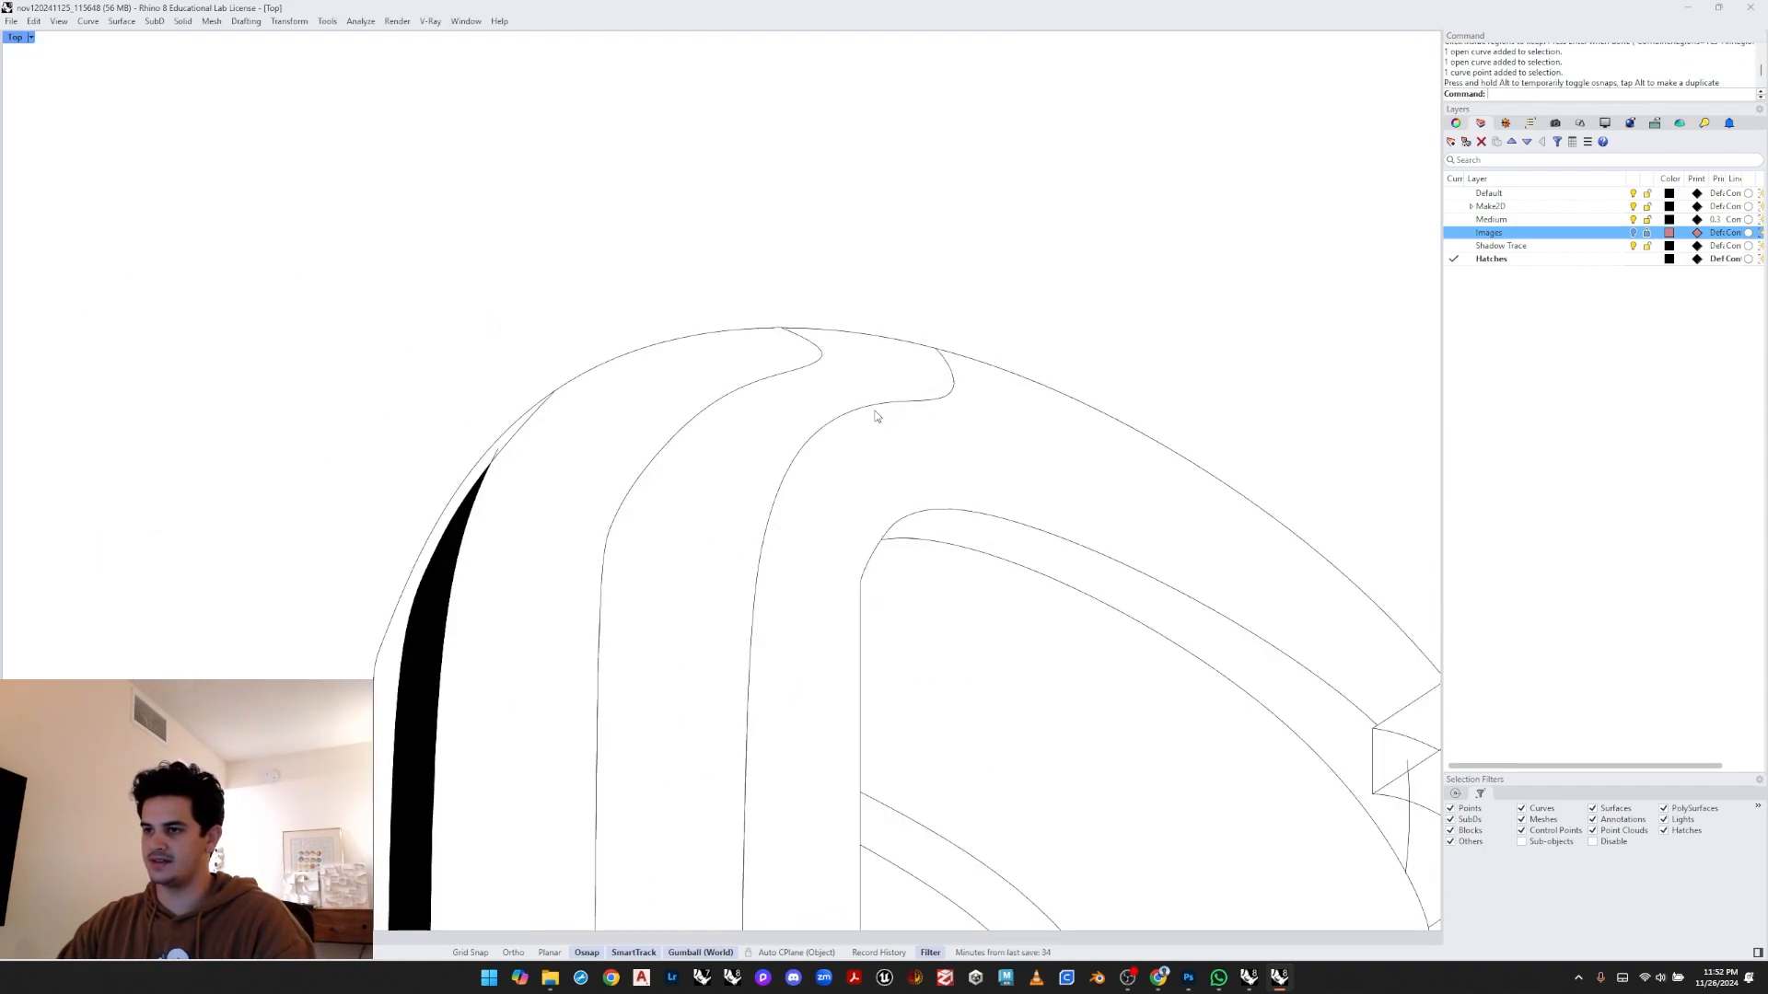
{"action": "right_click_drag", "start_coordinate": [876, 414], "coordinate": [829, 344]}
- Try to hatch the hook's middle strip
{"action": "type", "text": "hatch"}
{"action": "key", "text": "Return"}
{"action": "scroll", "coordinate": [809, 362], "scroll_direction": "down", "scroll_amount": 5}
{"action": "mouse_move", "coordinate": [892, 226]}
{"action": "left_mouse_down"}
{"action": "mouse_move", "coordinate": [758, 513]}
{"action": "mouse_move", "coordinate": [710, 794]}
{"action": "left_mouse_up"}
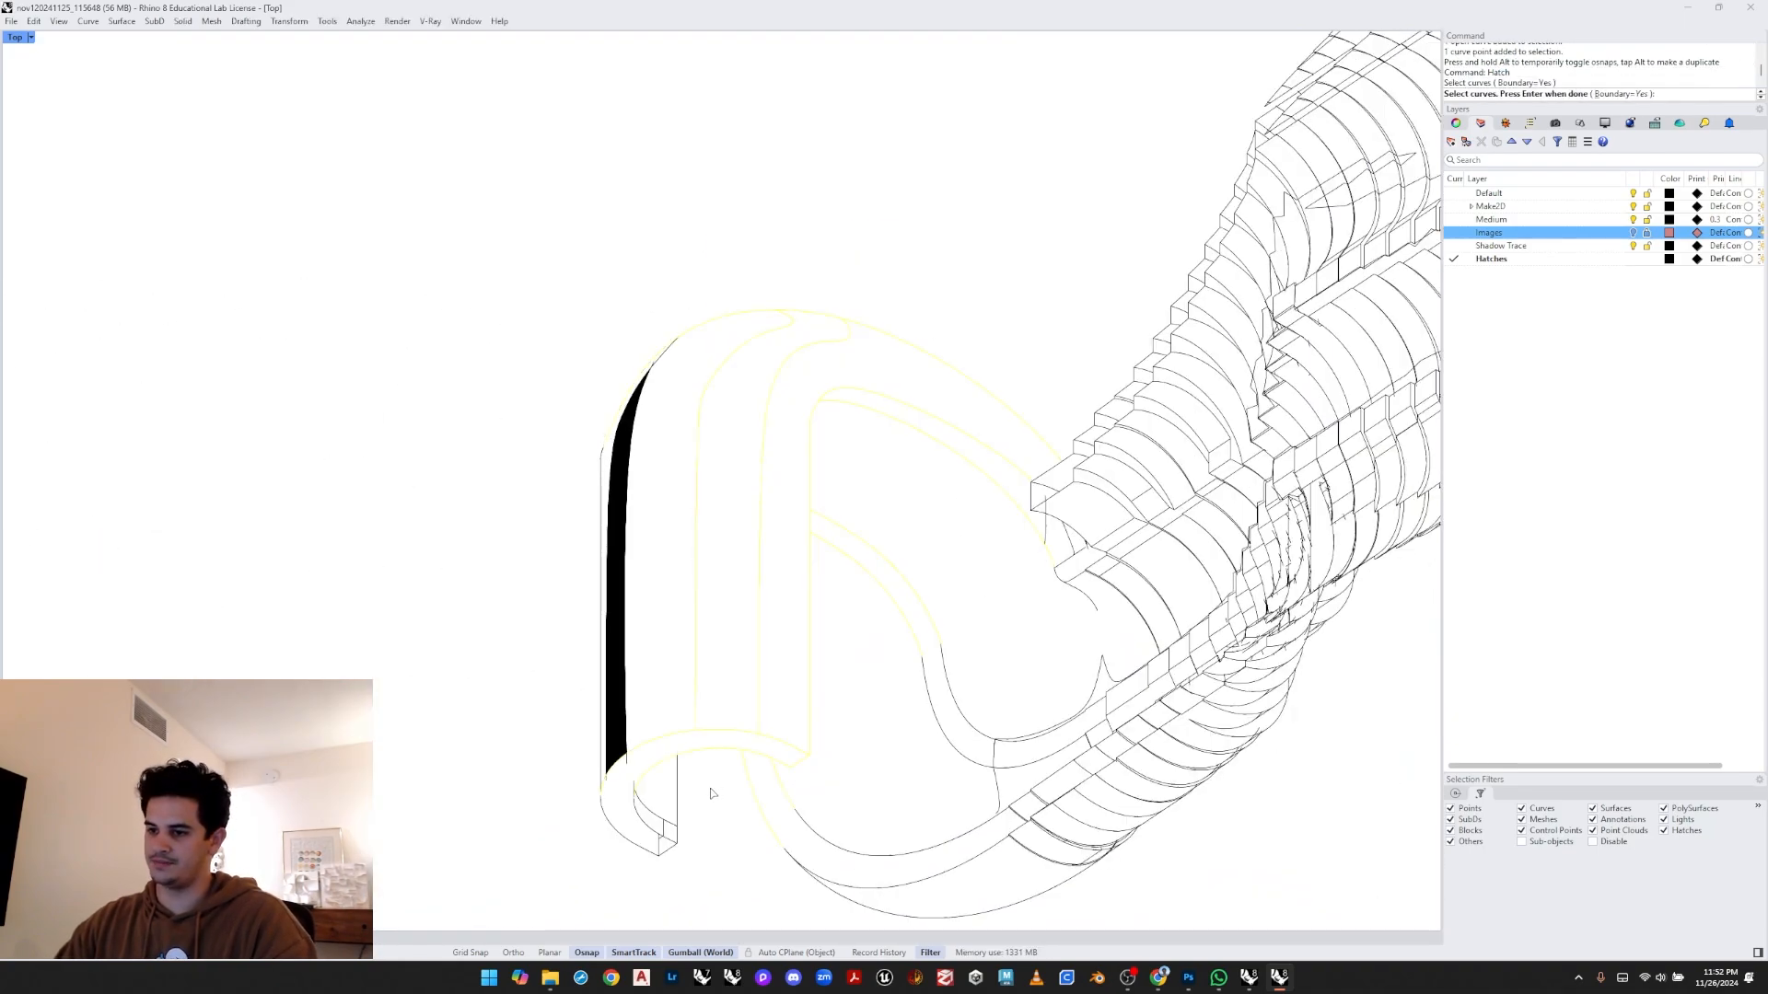
{"action": "key", "text": "Return"}
- Move the bottom end point of the middle strip's edge curve to close the boundary
{"action": "scroll", "coordinate": [697, 721], "scroll_direction": "up", "scroll_amount": 5}
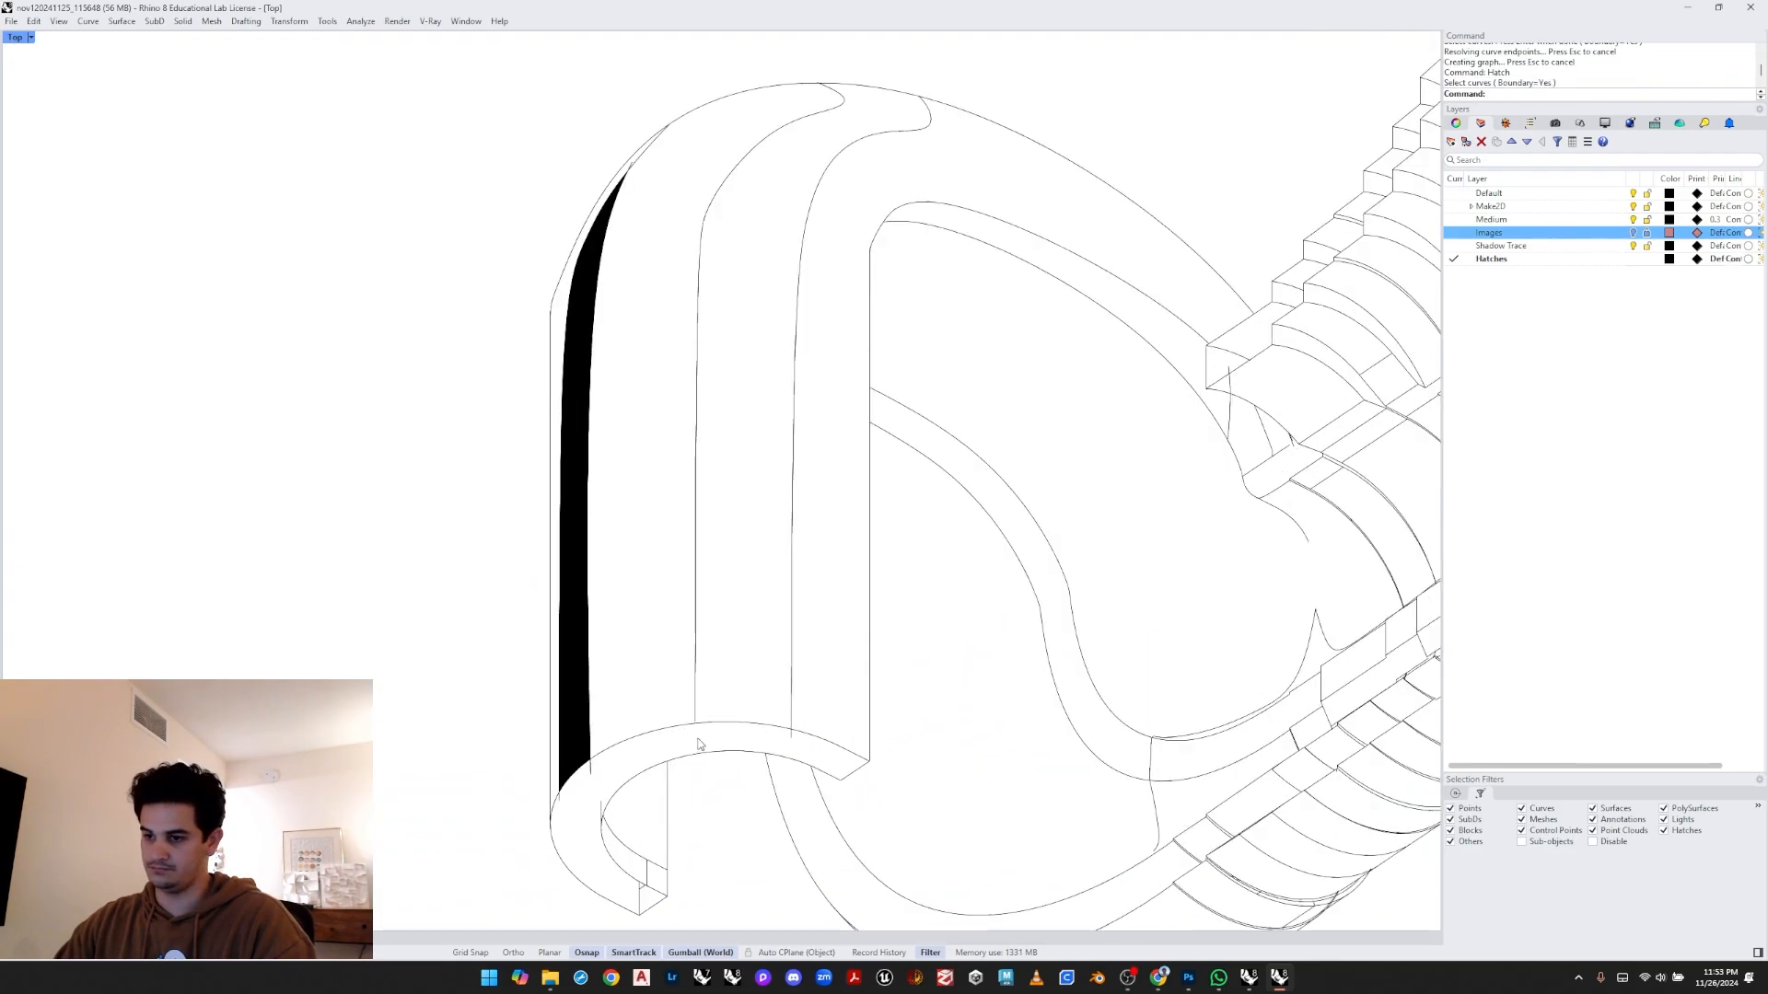
{"action": "left_click", "coordinate": [697, 721]}
{"action": "scroll", "coordinate": [695, 718], "scroll_direction": "up", "scroll_amount": 8}
{"action": "mouse_move", "coordinate": [671, 709]}
{"action": "left_mouse_down"}
{"action": "mouse_move", "coordinate": [733, 732]}
{"action": "mouse_move", "coordinate": [698, 727]}
{"action": "left_mouse_up"}
{"action": "left_click", "coordinate": [753, 673]}
{"action": "scroll", "coordinate": [753, 678], "scroll_direction": "down", "scroll_amount": 5}
- Hatch the hook's middle strip by selecting its curves and picking the region inside
{"action": "key", "text": "Return"}
{"action": "scroll", "coordinate": [691, 710], "scroll_direction": "down", "scroll_amount": 5}
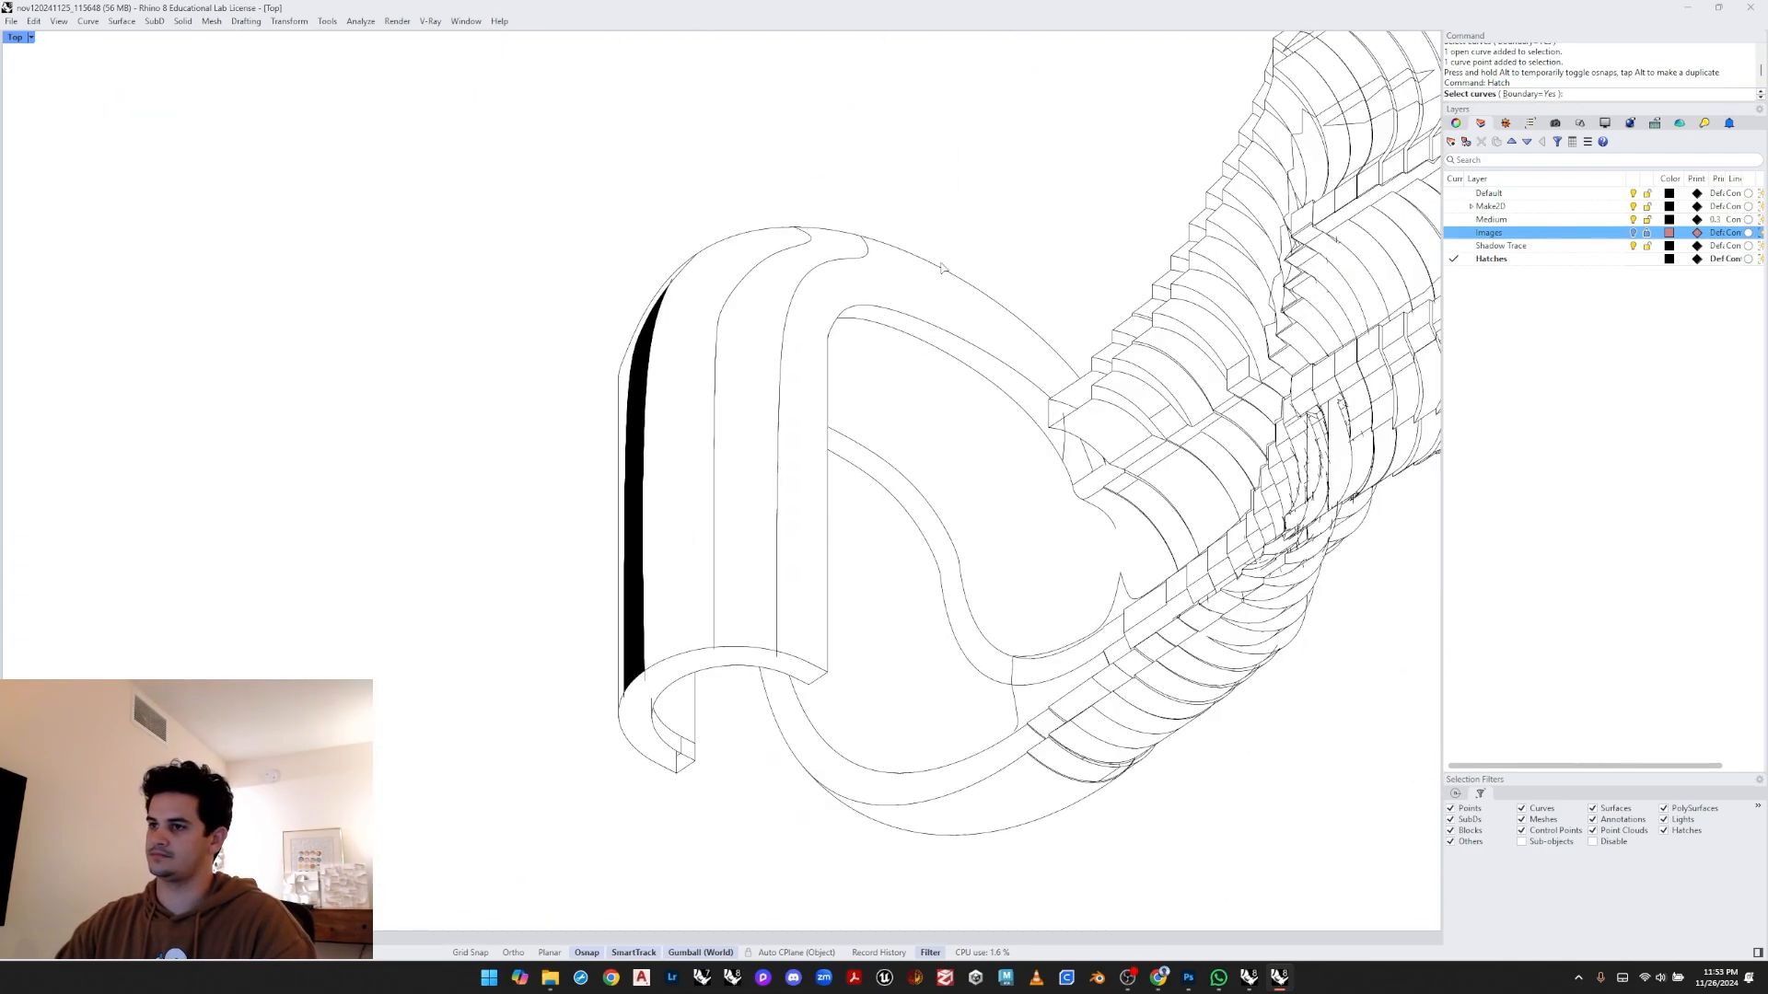
{"action": "left_click_drag", "start_coordinate": [1003, 112], "coordinate": [678, 475]}
{"action": "key", "text": "Return"}
{"action": "left_click", "coordinate": [754, 551]}
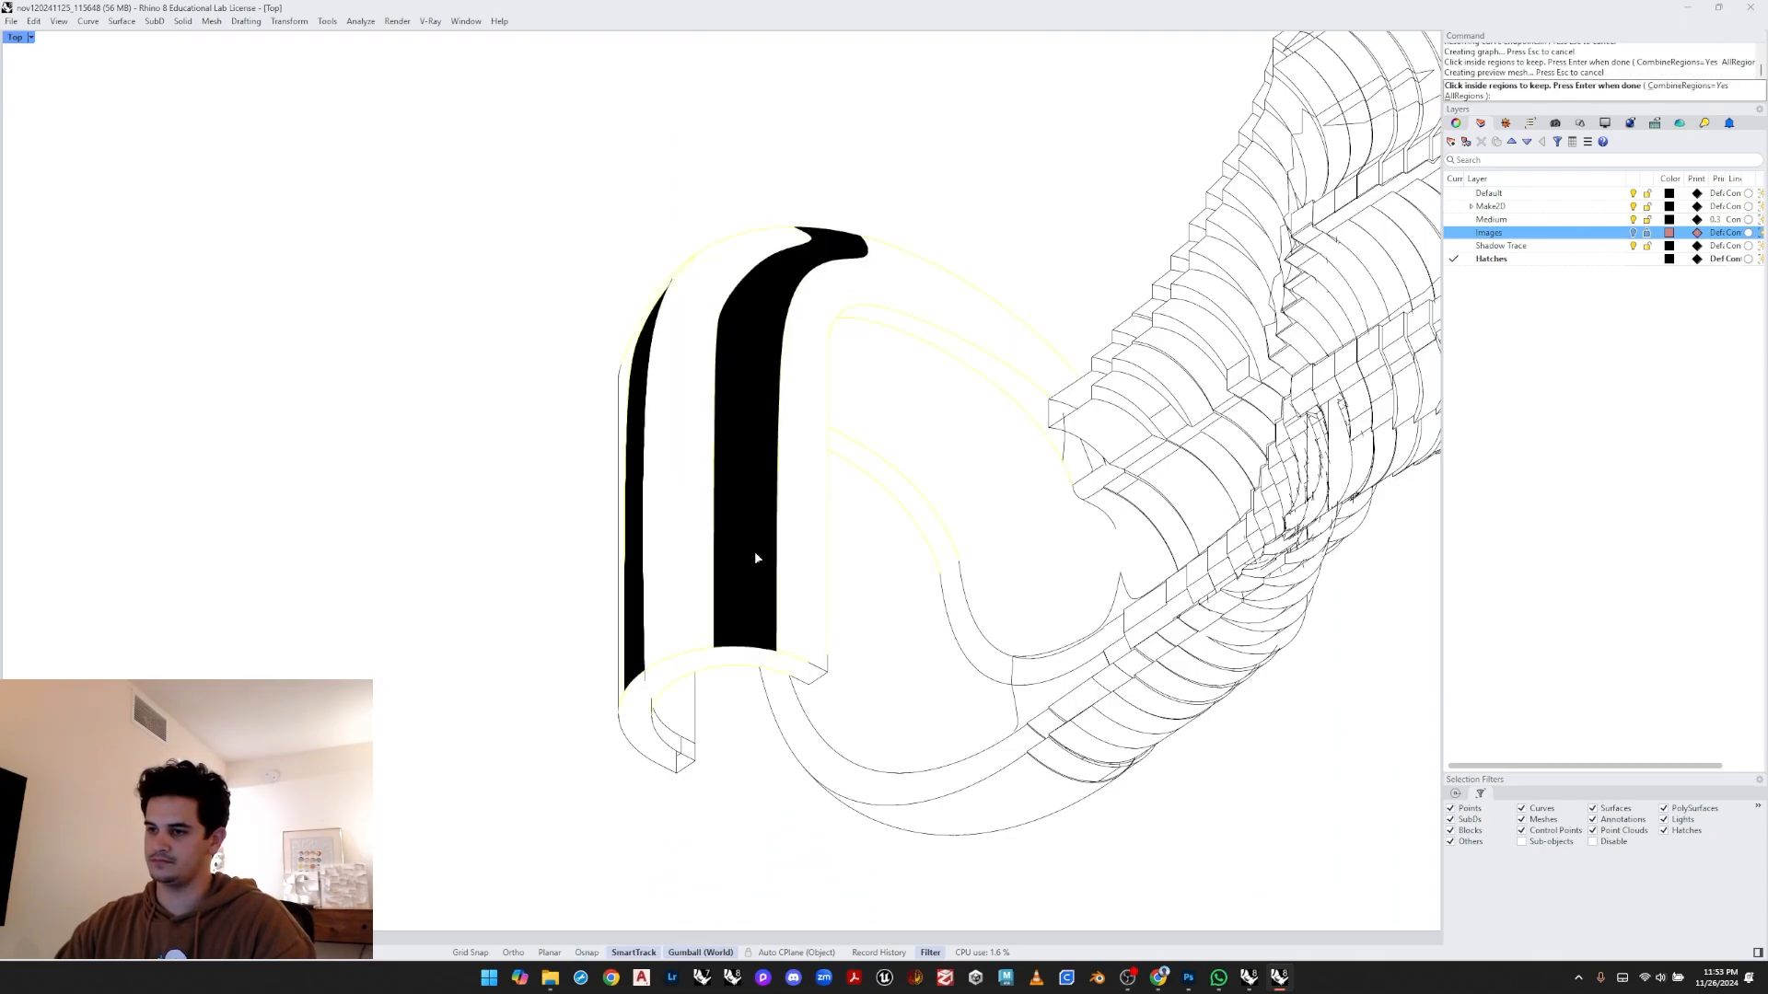
{"action": "key", "text": "Return"}
{"action": "key", "text": "Return"}
- Select both strip hatches and set their hatch scale to 4.0 in the hatch properties
{"action": "scroll", "coordinate": [713, 560], "scroll_direction": "down", "scroll_amount": 4}
{"action": "right_click_drag", "start_coordinate": [720, 556], "coordinate": [681, 554]}
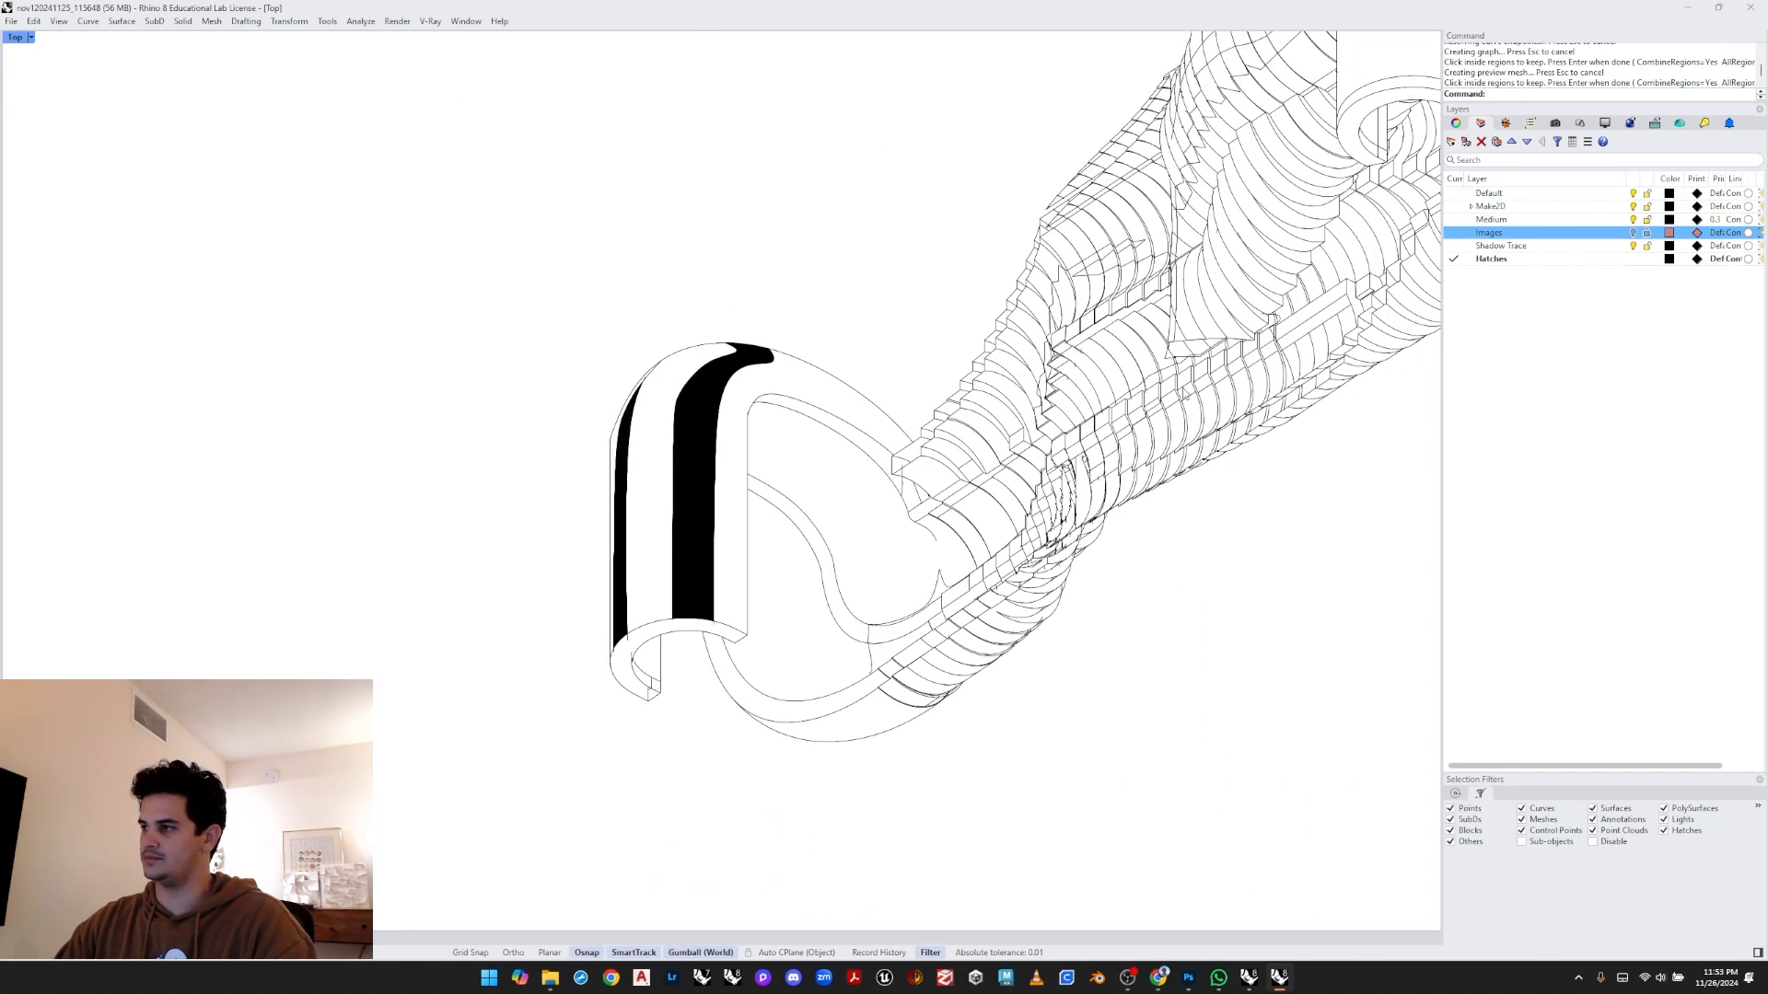
{"action": "left_click", "coordinate": [673, 544]}
{"action": "scroll", "coordinate": [608, 547], "scroll_direction": "up", "scroll_amount": 2}
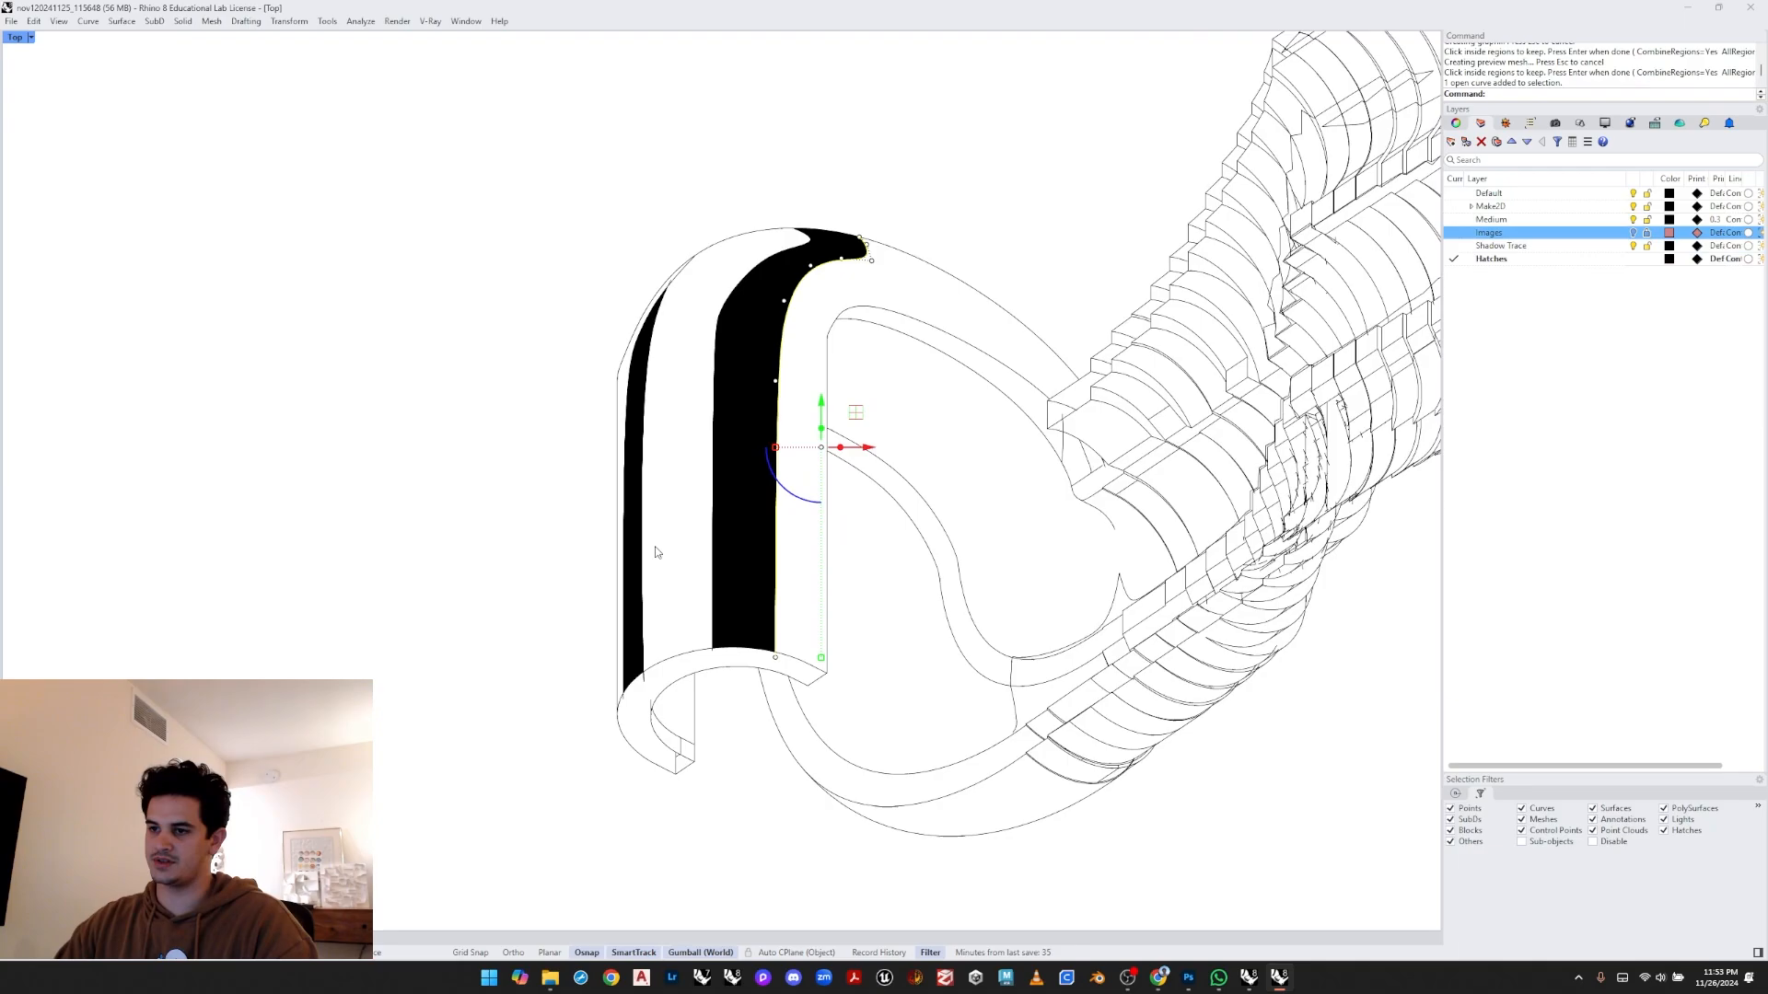
{"action": "scroll", "coordinate": [623, 537], "scroll_direction": "up", "scroll_amount": 1}
{"action": "left_click", "coordinate": [631, 533], "text": "shift"}
{"action": "left_click", "coordinate": [805, 522], "text": "shift"}
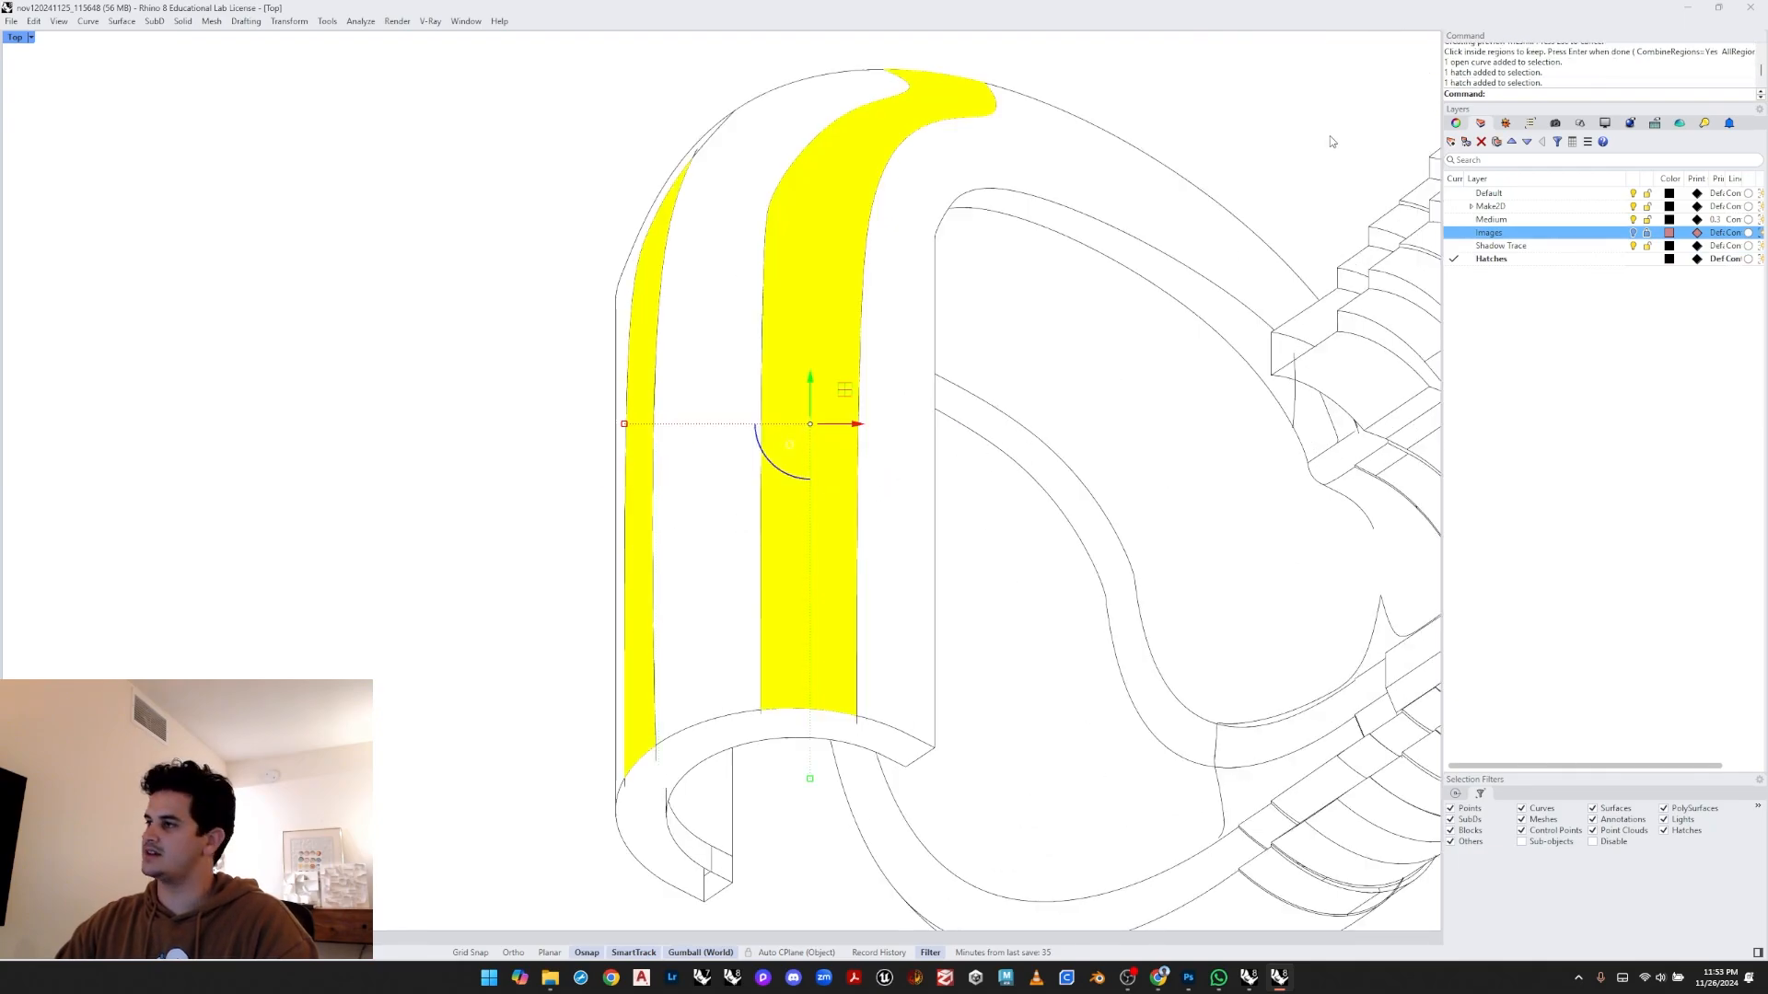
{"action": "left_click", "coordinate": [1455, 123]}
{"action": "left_click", "coordinate": [1641, 190]}
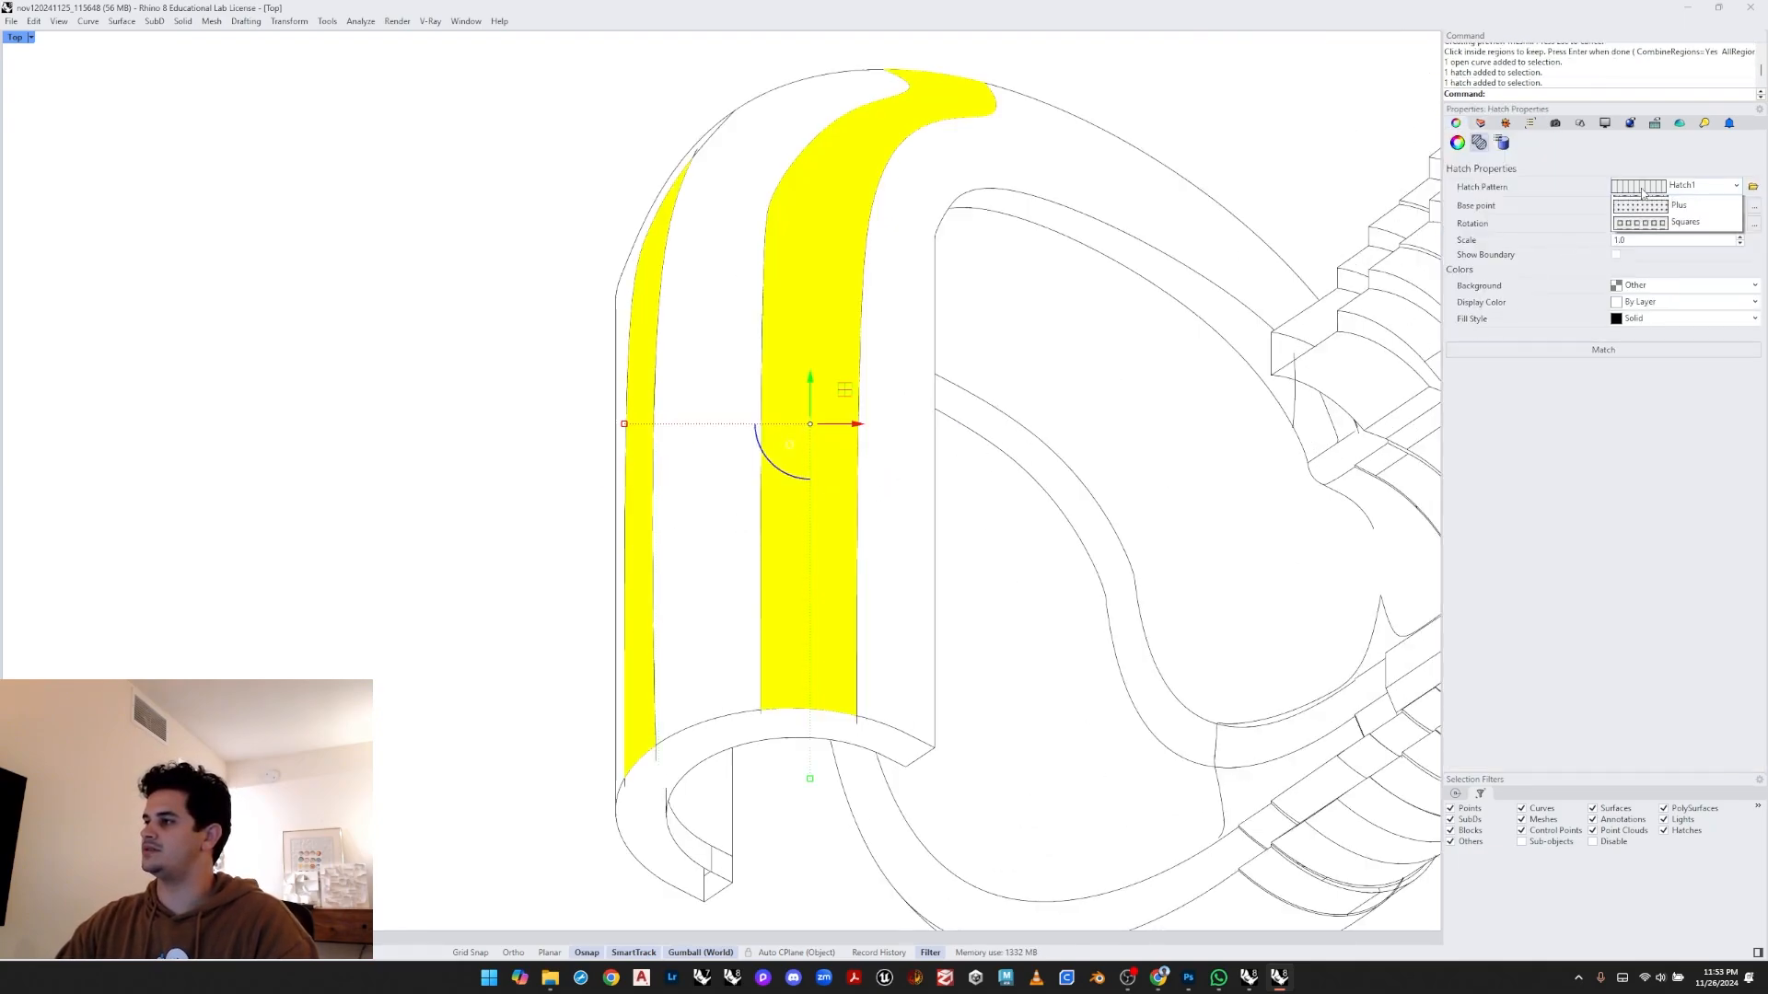
{"action": "left_click", "coordinate": [1654, 220]}
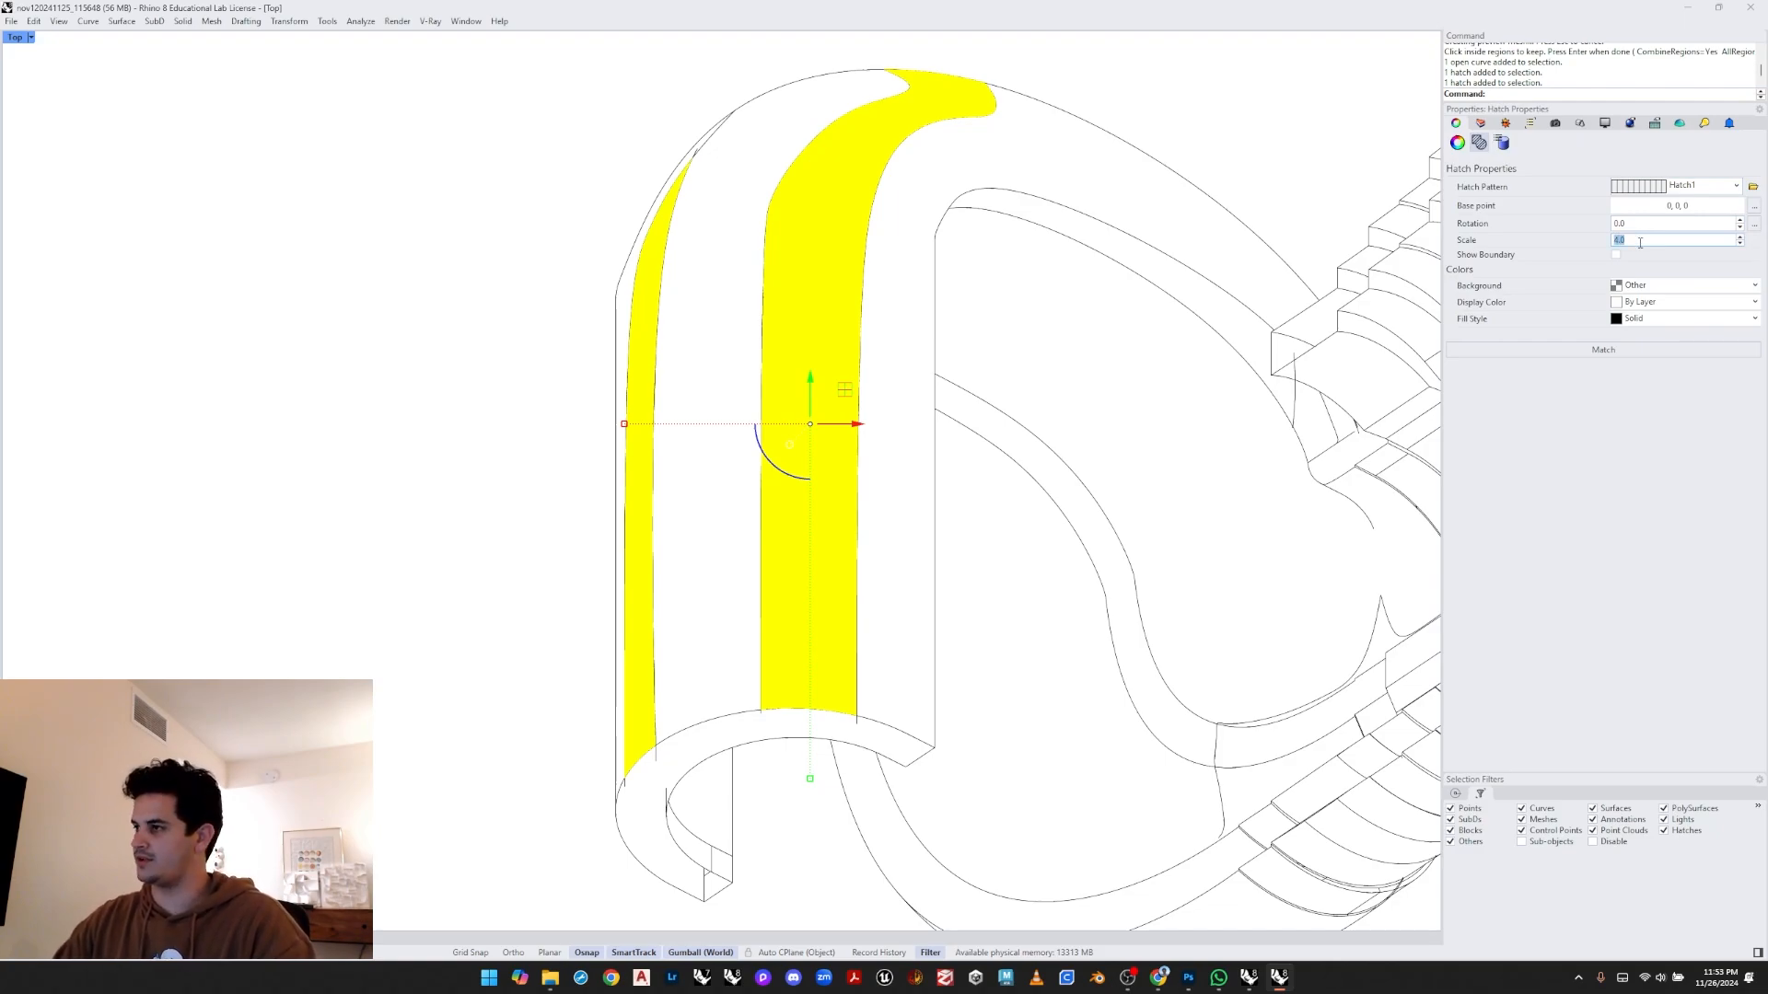
{"action": "key", "text": "Escape"}
- Select the strip hatches and zoom in closely to inspect the hatch pattern
{"action": "left_click", "coordinate": [836, 401]}
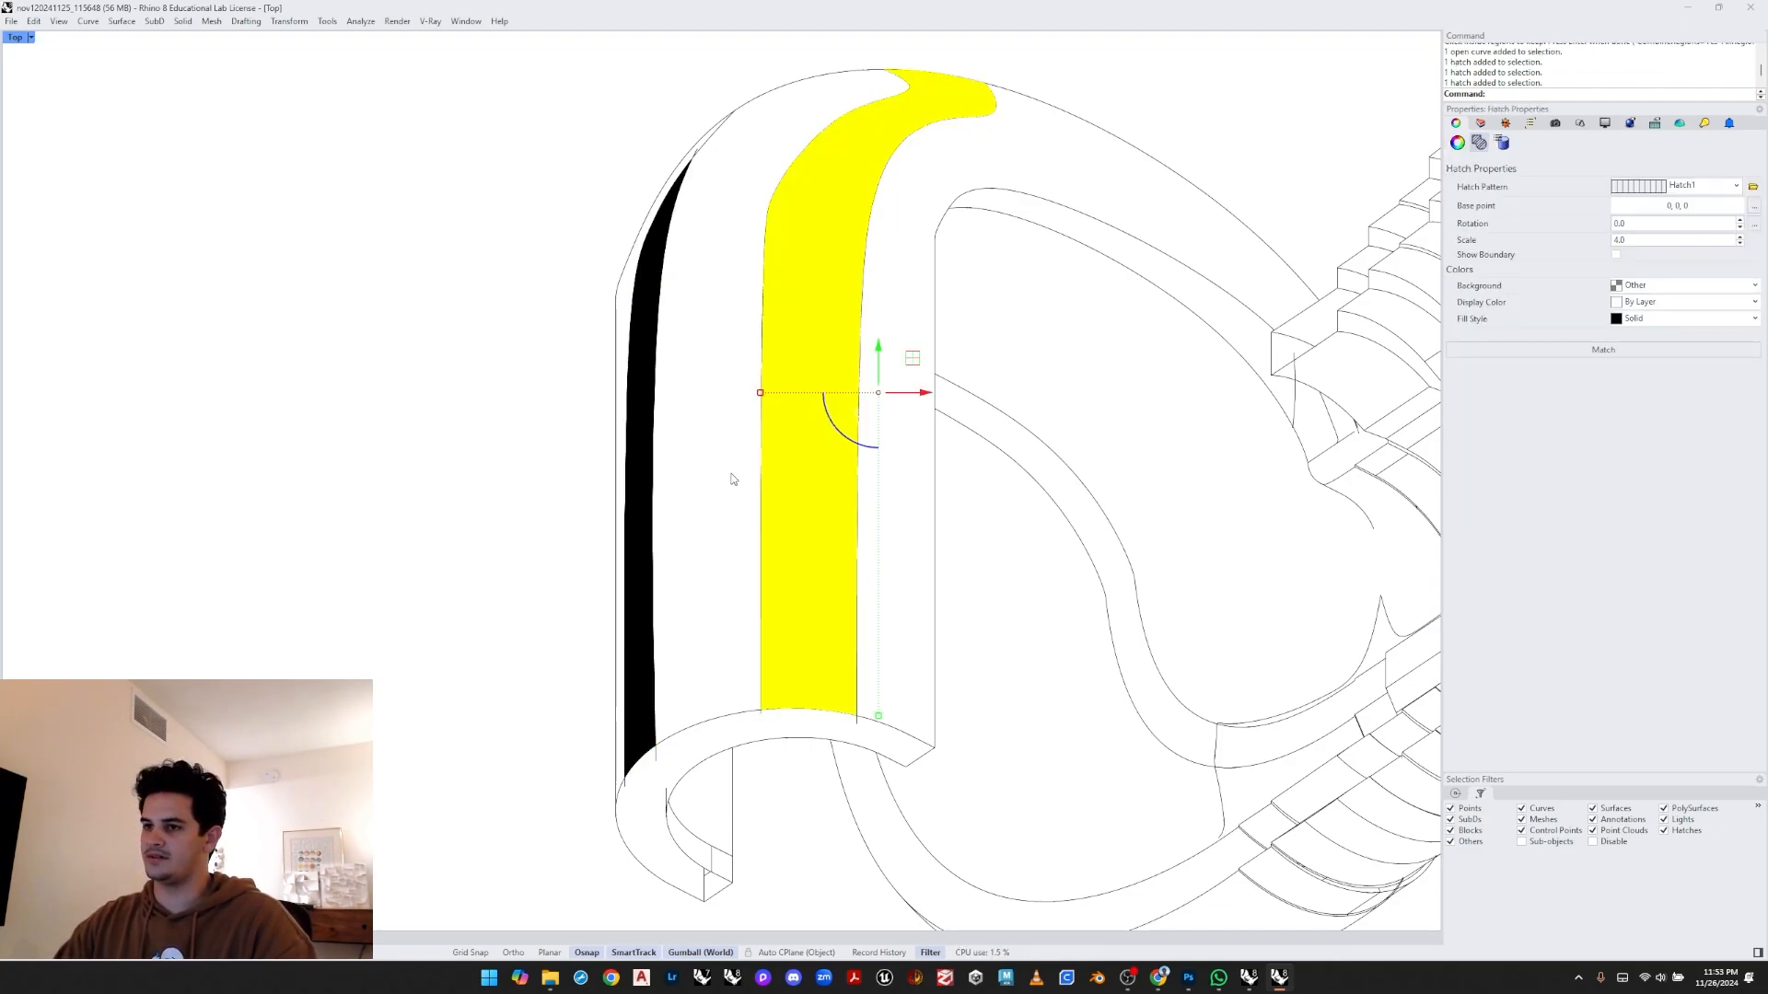
{"action": "left_click", "coordinate": [642, 458]}
{"action": "scroll", "coordinate": [799, 520], "scroll_direction": "up", "scroll_amount": 15}
{"action": "left_click", "coordinate": [813, 580]}
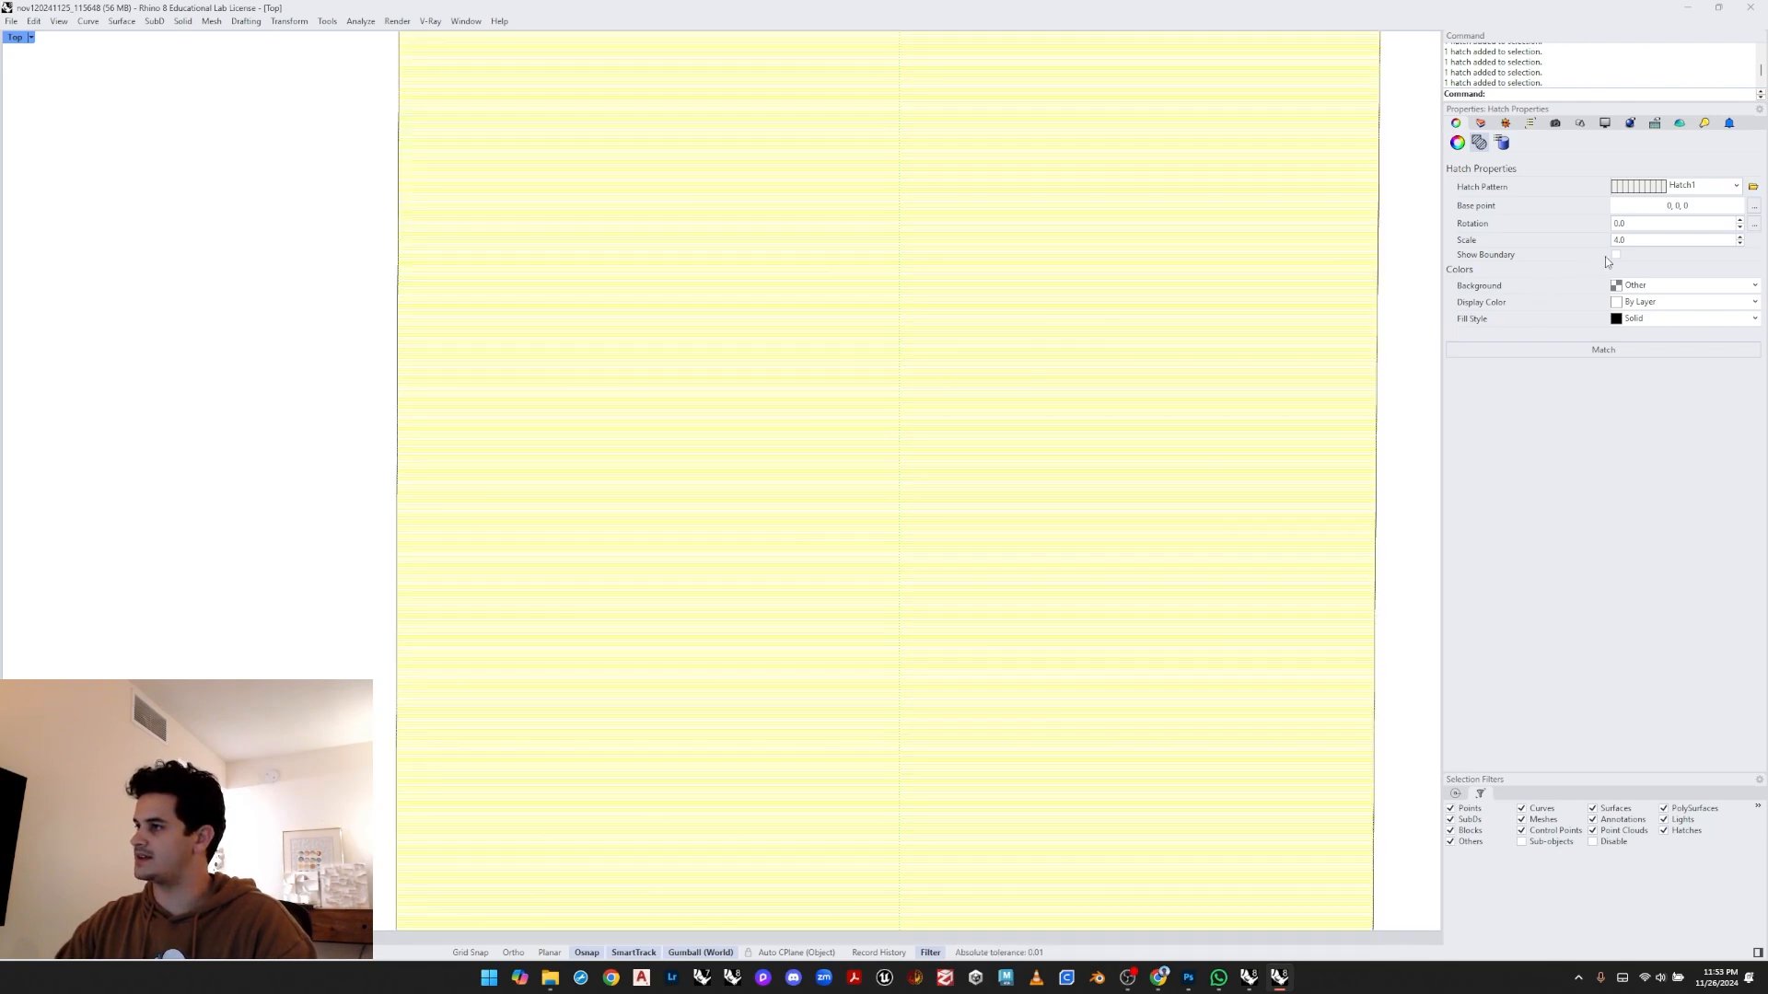
- Set the two strip hatches' scale to 80 and their rotation to 45 degrees
{"action": "type", "text": "40"}
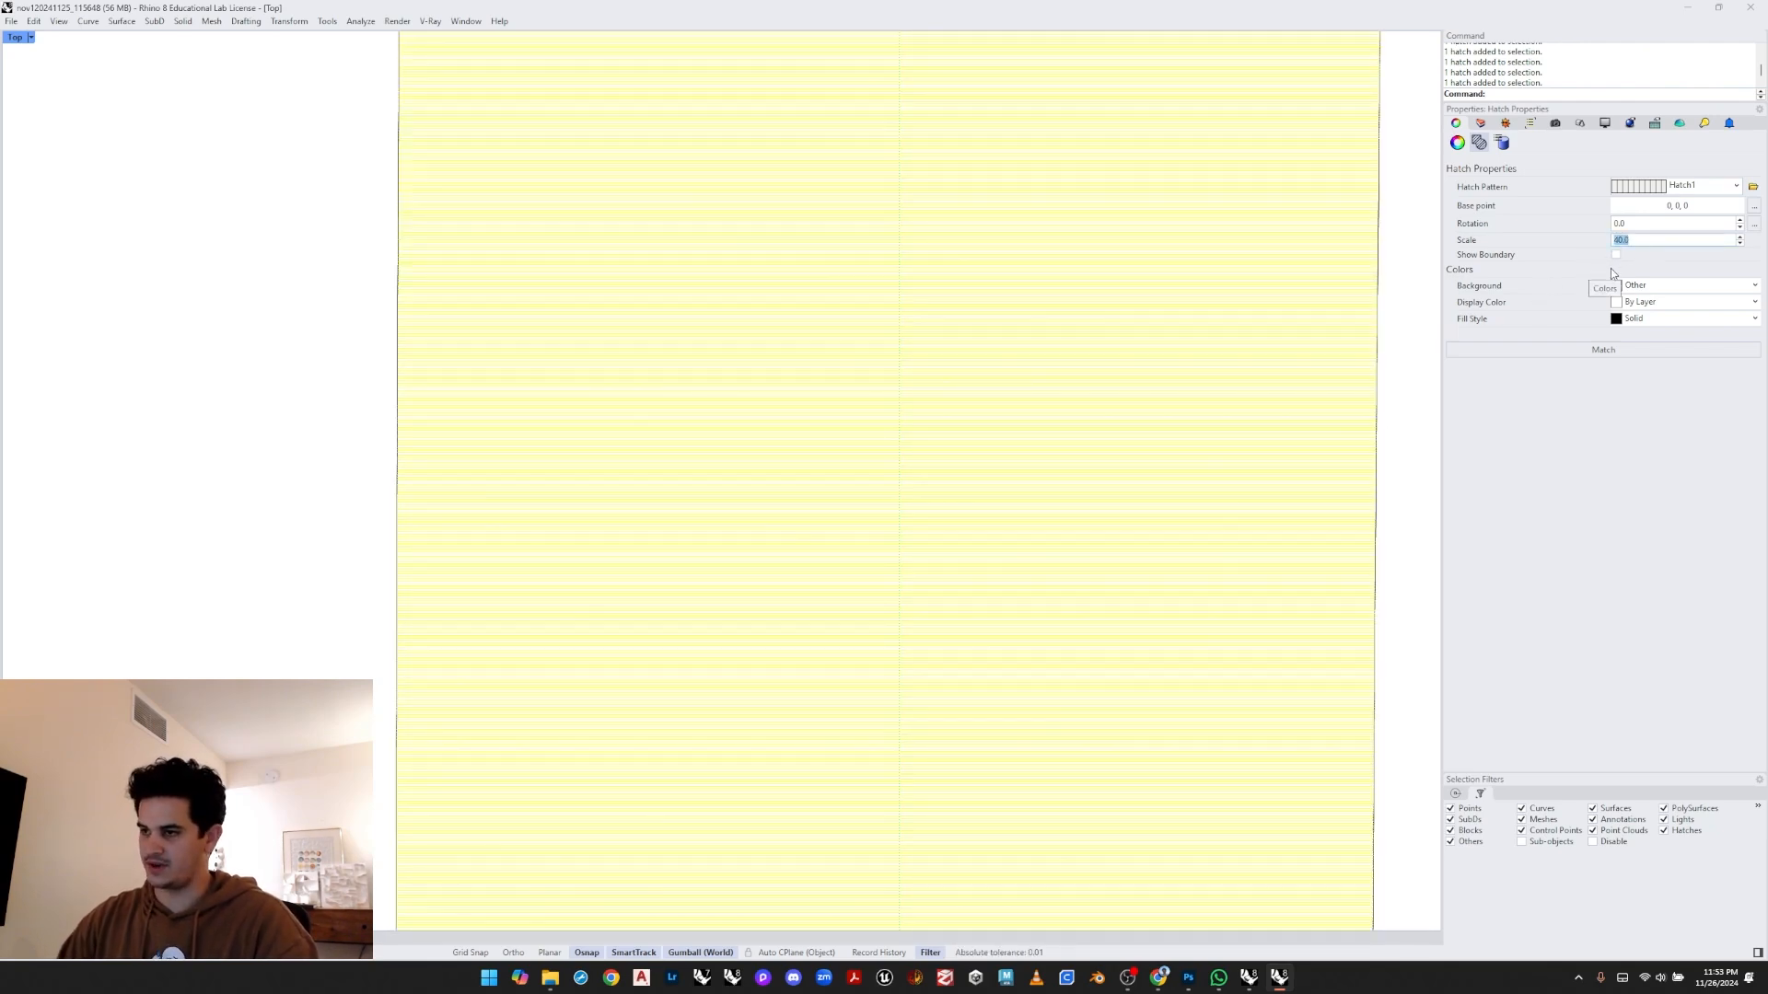
{"action": "key", "text": "Return"}
{"action": "scroll", "coordinate": [548, 438], "scroll_direction": "down", "scroll_amount": 4}
{"action": "left_click", "coordinate": [503, 373]}
{"action": "mouse_move", "coordinate": [573, 326]}
{"action": "right_mouse_down"}
{"action": "mouse_move", "coordinate": [654, 554]}
{"action": "mouse_move", "coordinate": [667, 528]}
{"action": "right_mouse_up"}
{"action": "scroll", "coordinate": [655, 550], "scroll_direction": "down", "scroll_amount": 6}
{"action": "left_click", "coordinate": [710, 430]}
{"action": "scroll", "coordinate": [644, 472], "scroll_direction": "up", "scroll_amount": 2}
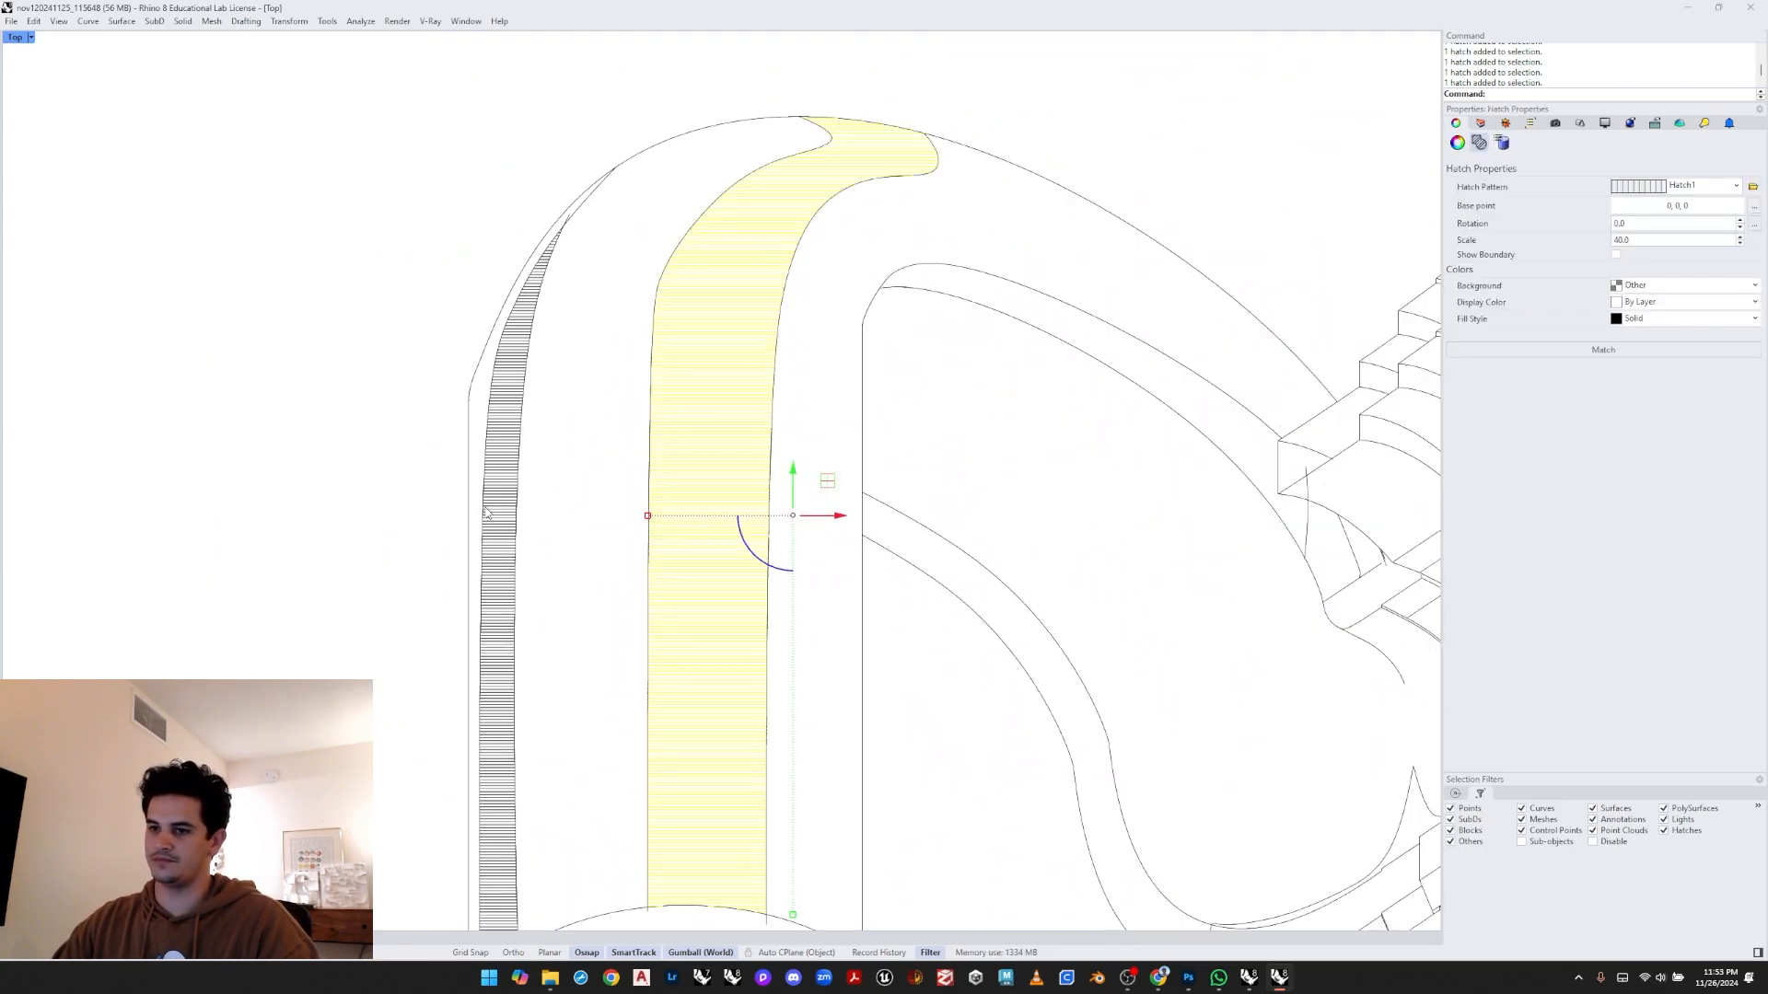
{"action": "left_click", "coordinate": [505, 523], "text": "shift"}
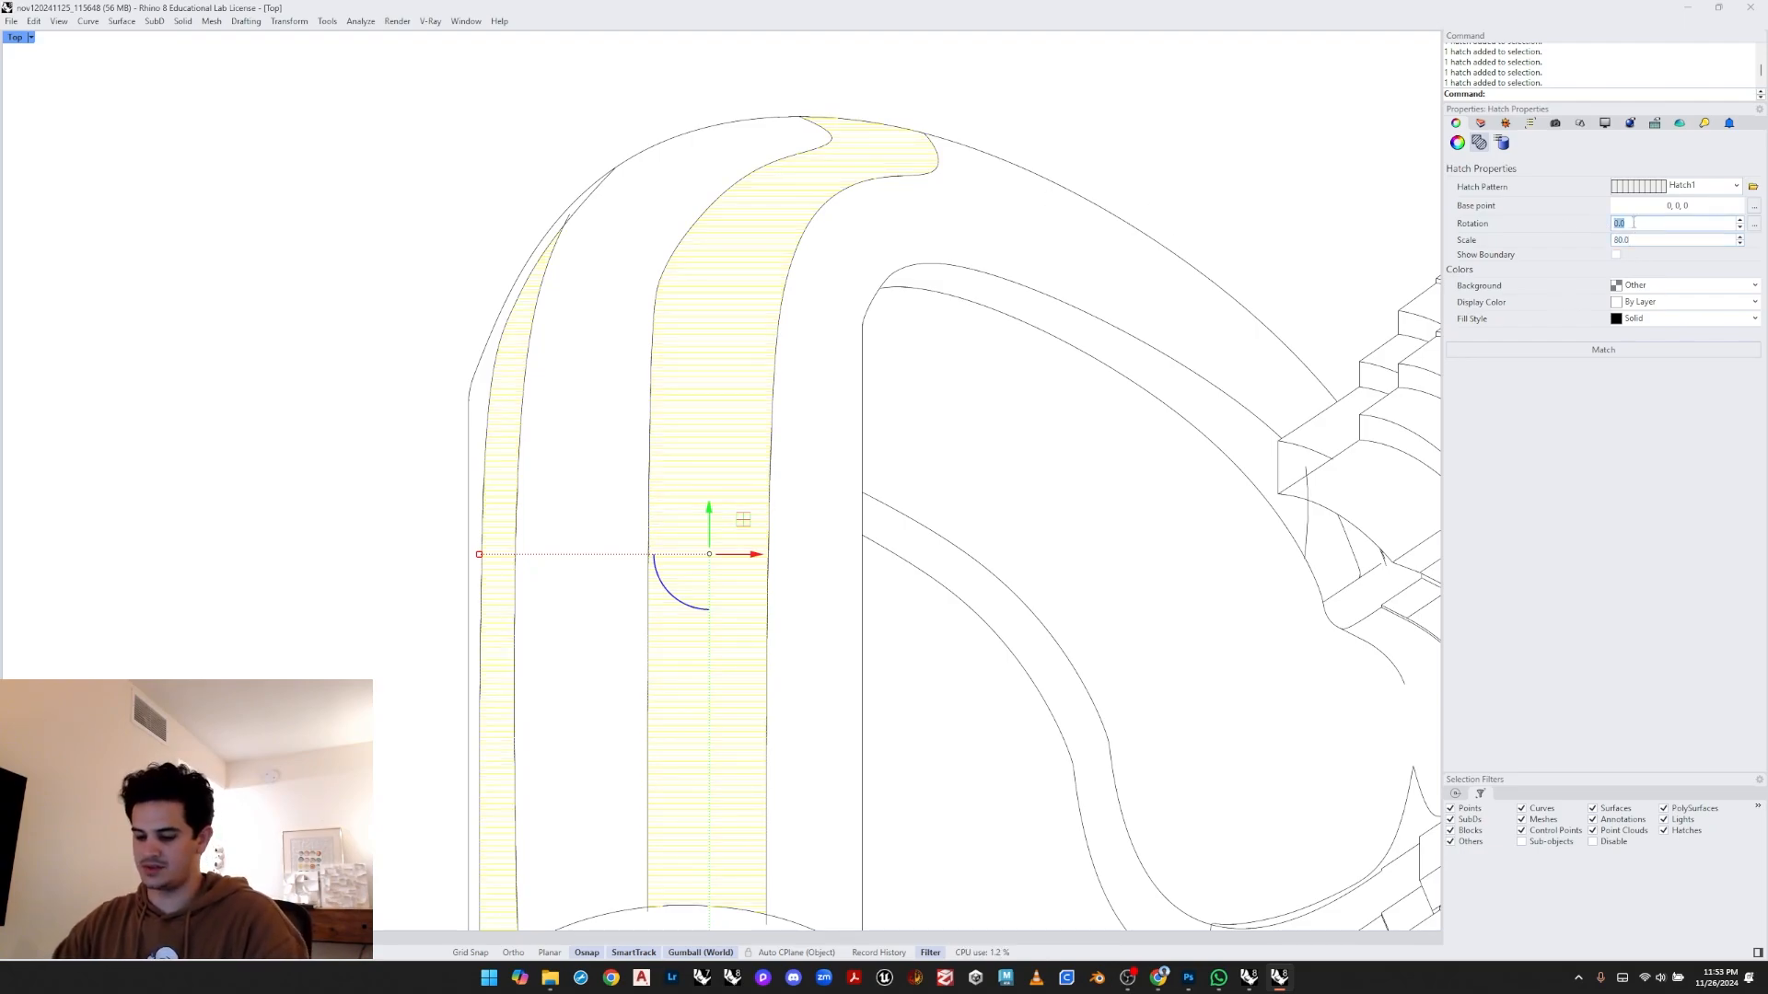
{"action": "left_click", "coordinate": [1168, 122]}
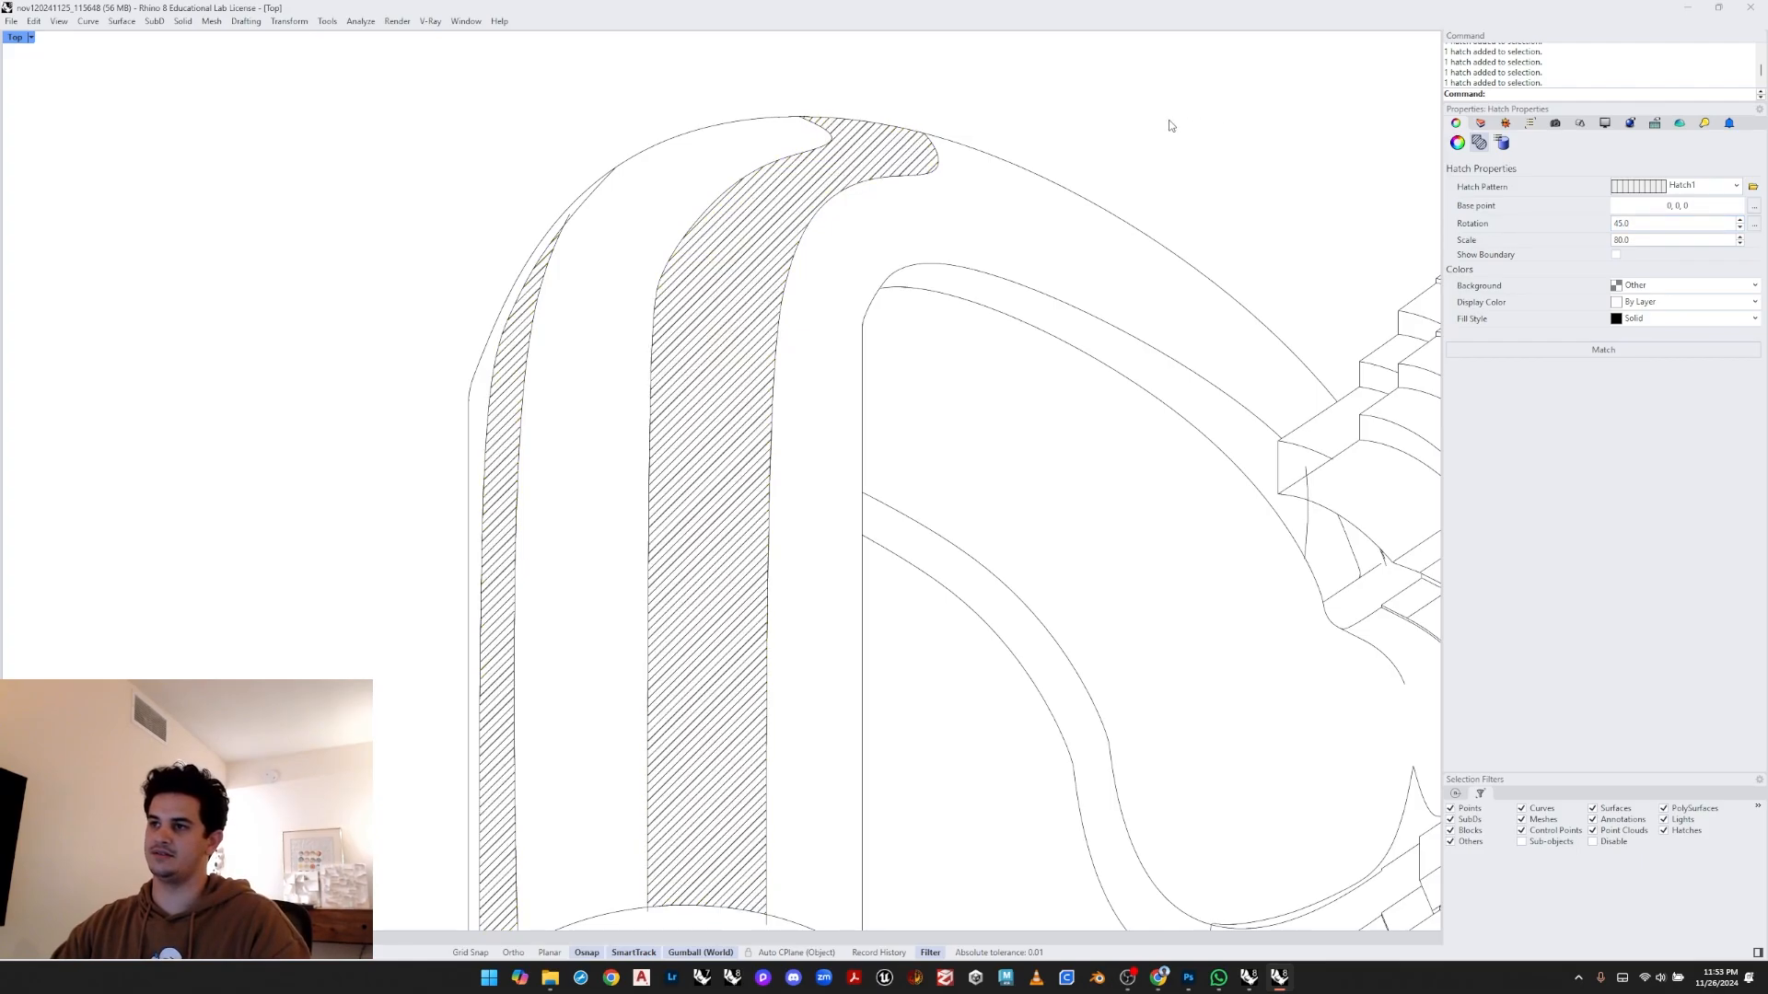
- Select both strip hatches again and reduce their hatch scale for a finer line spacing
{"action": "scroll", "coordinate": [742, 220], "scroll_direction": "down", "scroll_amount": 6}
{"action": "scroll", "coordinate": [650, 405], "scroll_direction": "up", "scroll_amount": 2}
{"action": "right_click_drag", "start_coordinate": [705, 474], "coordinate": [718, 478]}
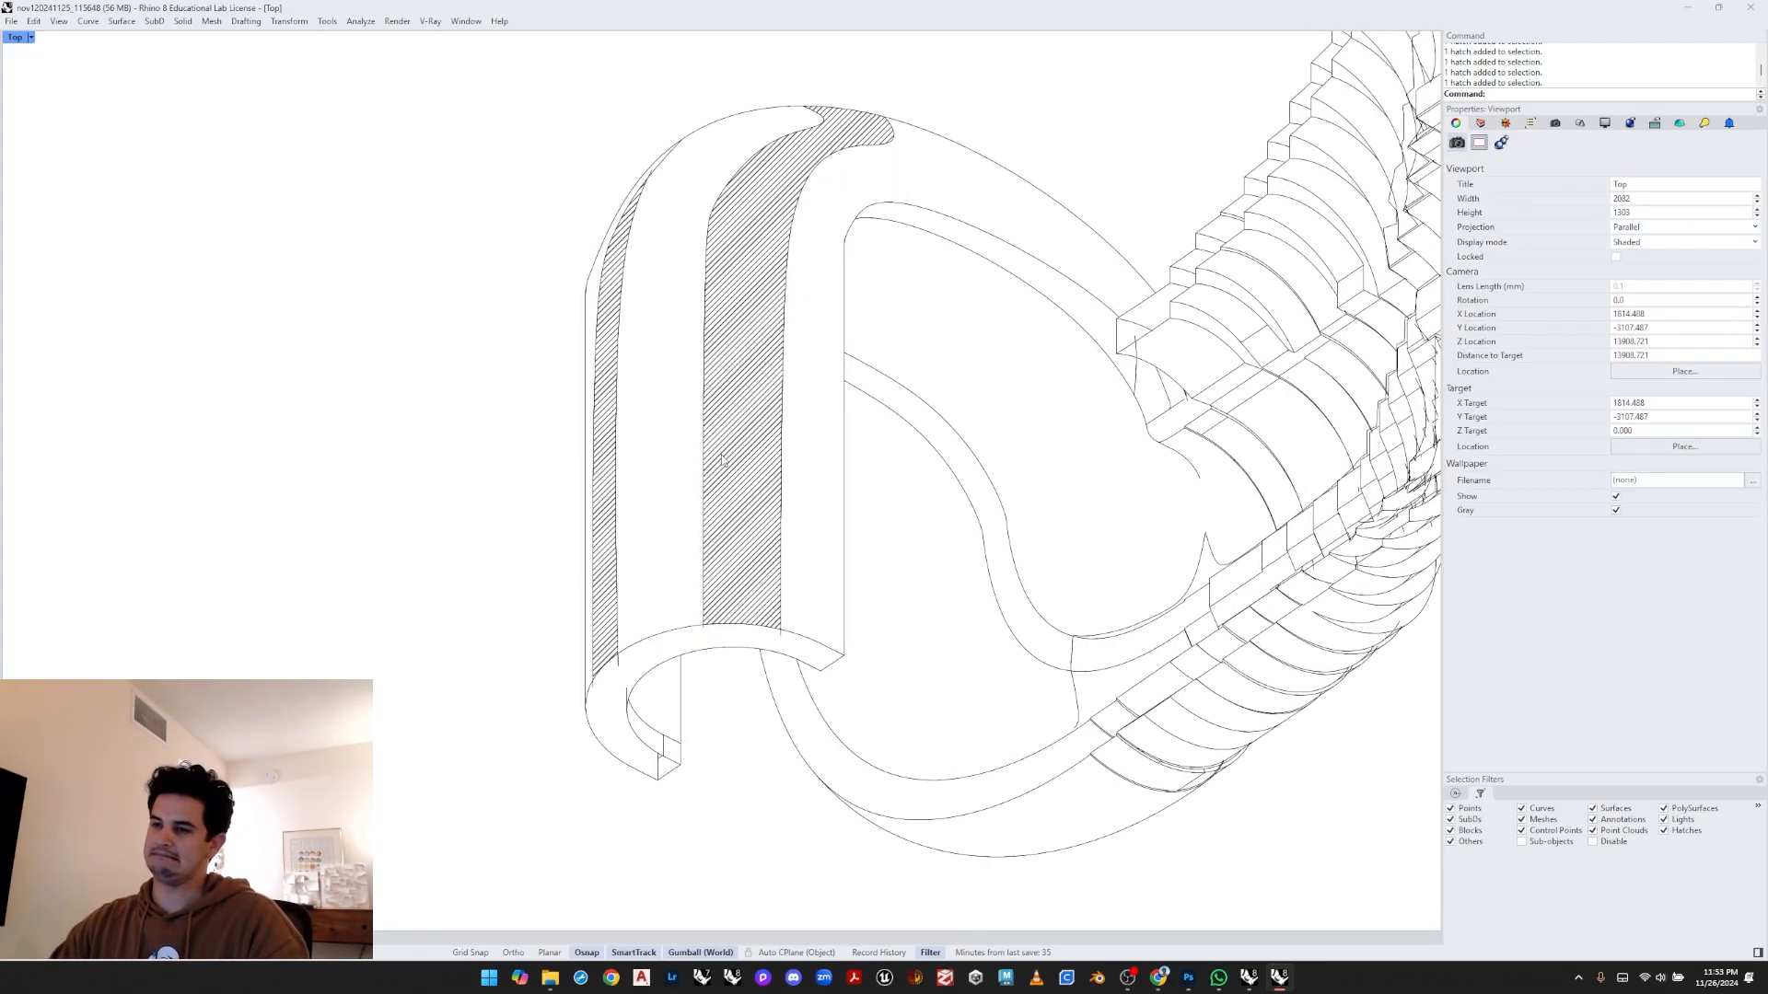
{"action": "left_click", "coordinate": [722, 460]}
{"action": "left_click", "coordinate": [606, 433], "text": "shift"}
{"action": "right_click_drag", "start_coordinate": [677, 374], "coordinate": [671, 418]}
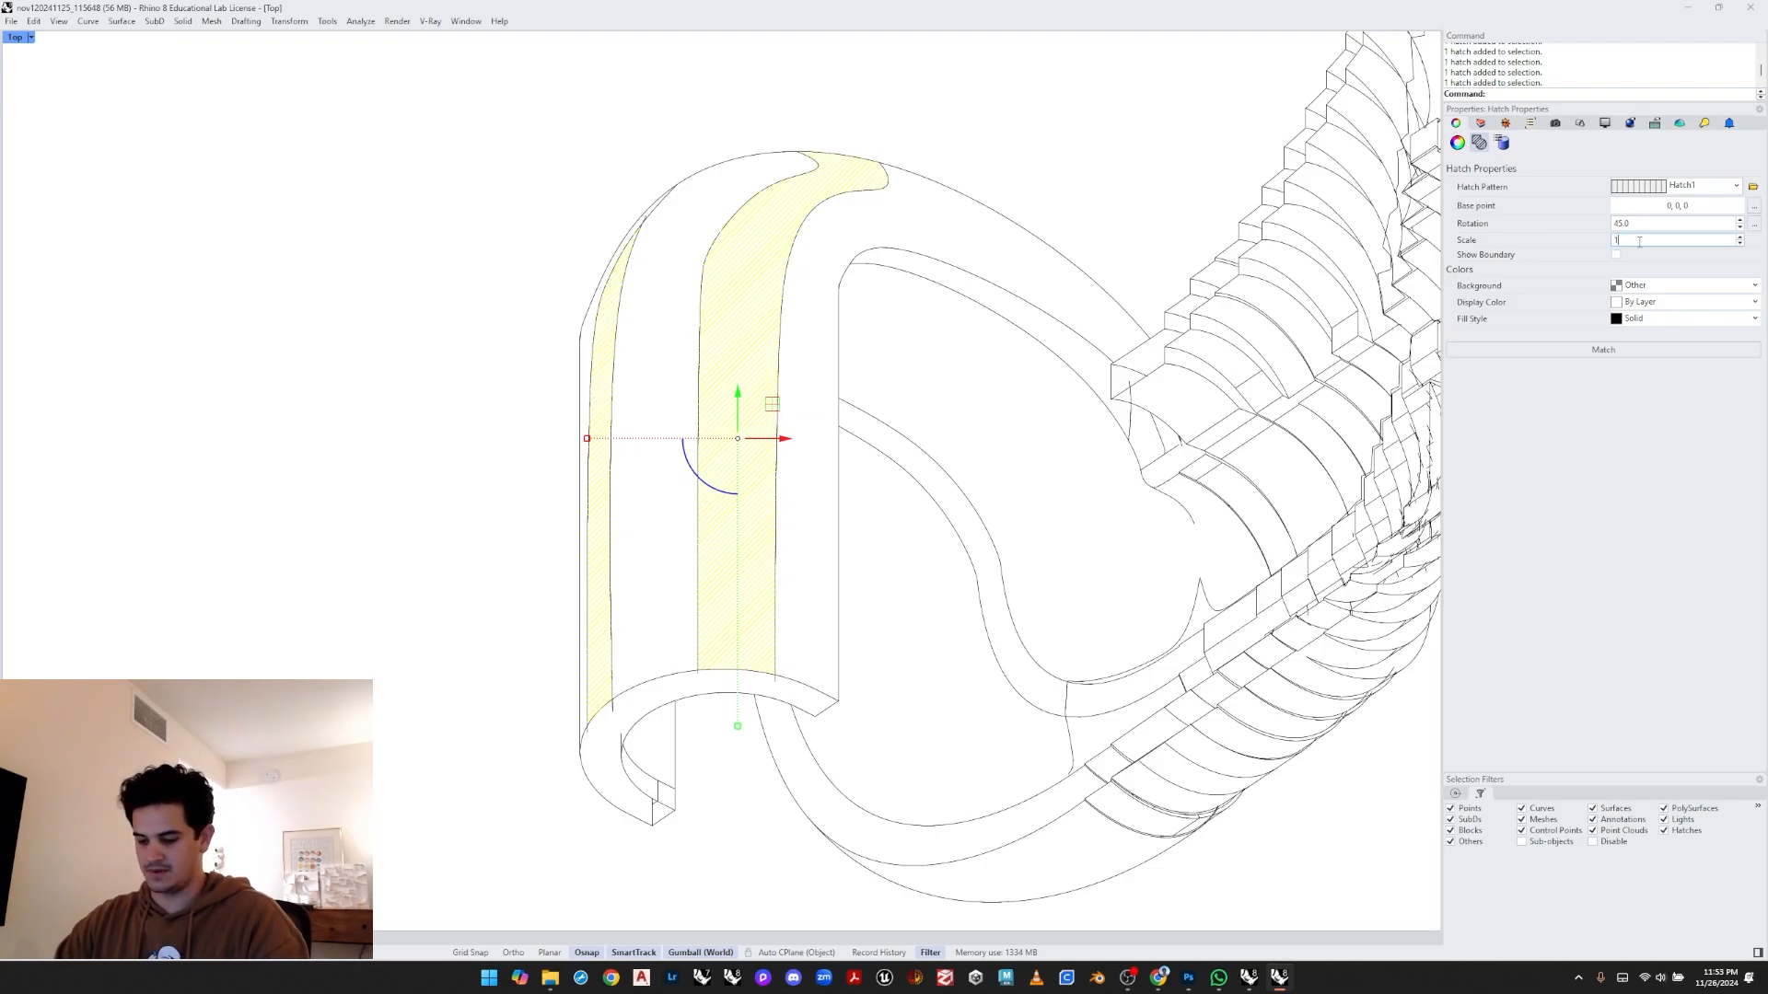
{"action": "left_click", "coordinate": [1038, 199]}
- Set the Hatches layer colour to grey, #9F9F9F
{"action": "scroll", "coordinate": [788, 330], "scroll_direction": "down", "scroll_amount": 6}
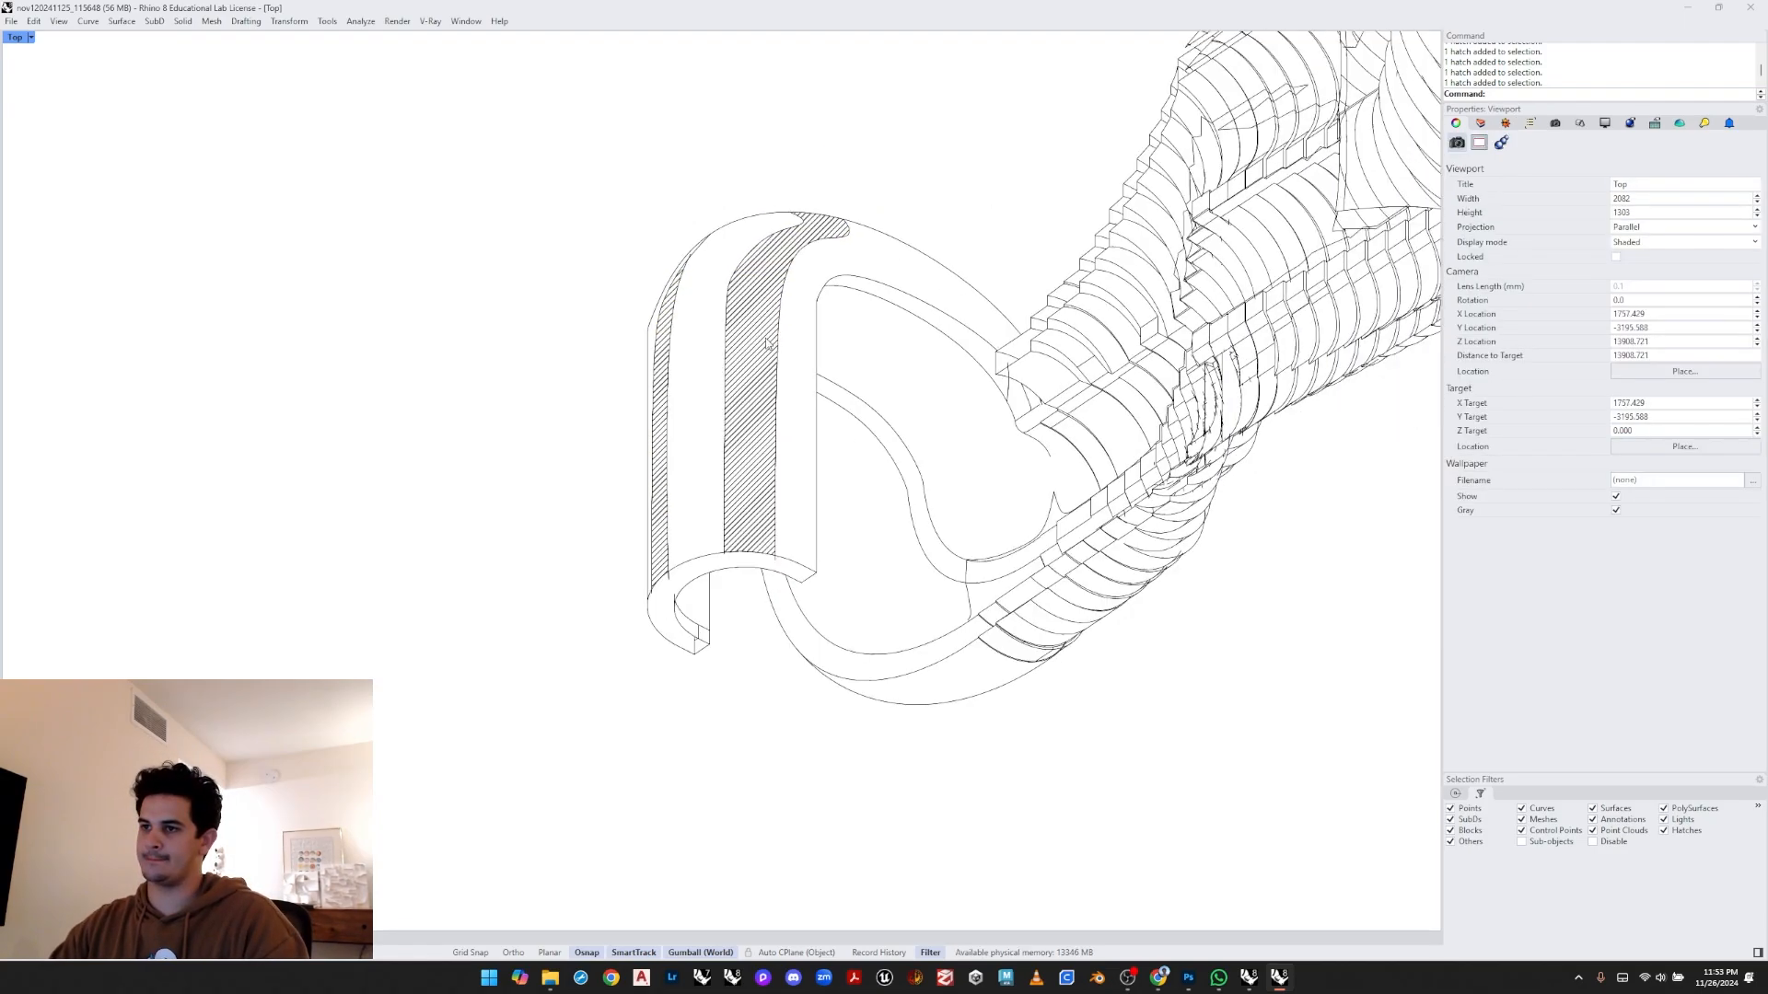
{"action": "mouse_move", "coordinate": [796, 344]}
{"action": "right_mouse_down"}
{"action": "mouse_move", "coordinate": [644, 505]}
{"action": "mouse_move", "coordinate": [658, 400]}
{"action": "mouse_move", "coordinate": [778, 356]}
{"action": "right_mouse_up"}
{"action": "scroll", "coordinate": [660, 399], "scroll_direction": "up", "scroll_amount": 4}
{"action": "right_click_drag", "start_coordinate": [619, 396], "coordinate": [633, 431]}
{"action": "left_click", "coordinate": [632, 412]}
{"action": "left_click", "coordinate": [662, 364]}
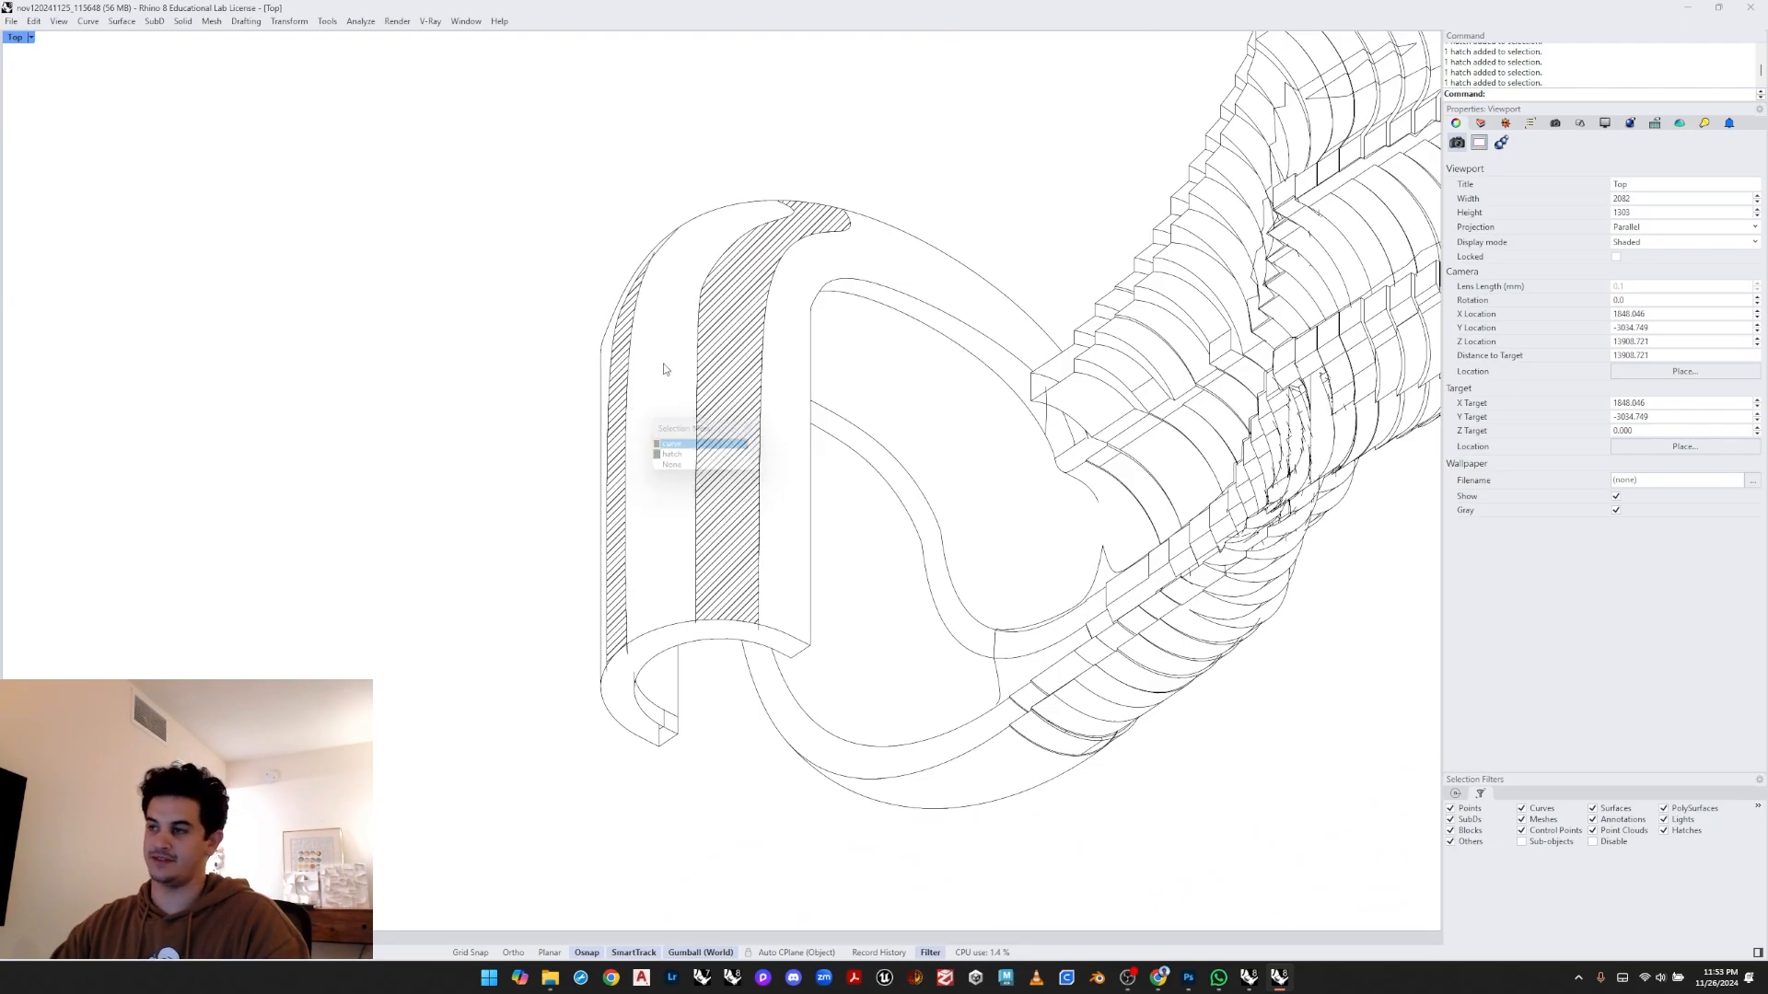
{"action": "left_click", "coordinate": [1482, 125]}
{"action": "left_click", "coordinate": [1554, 123]}
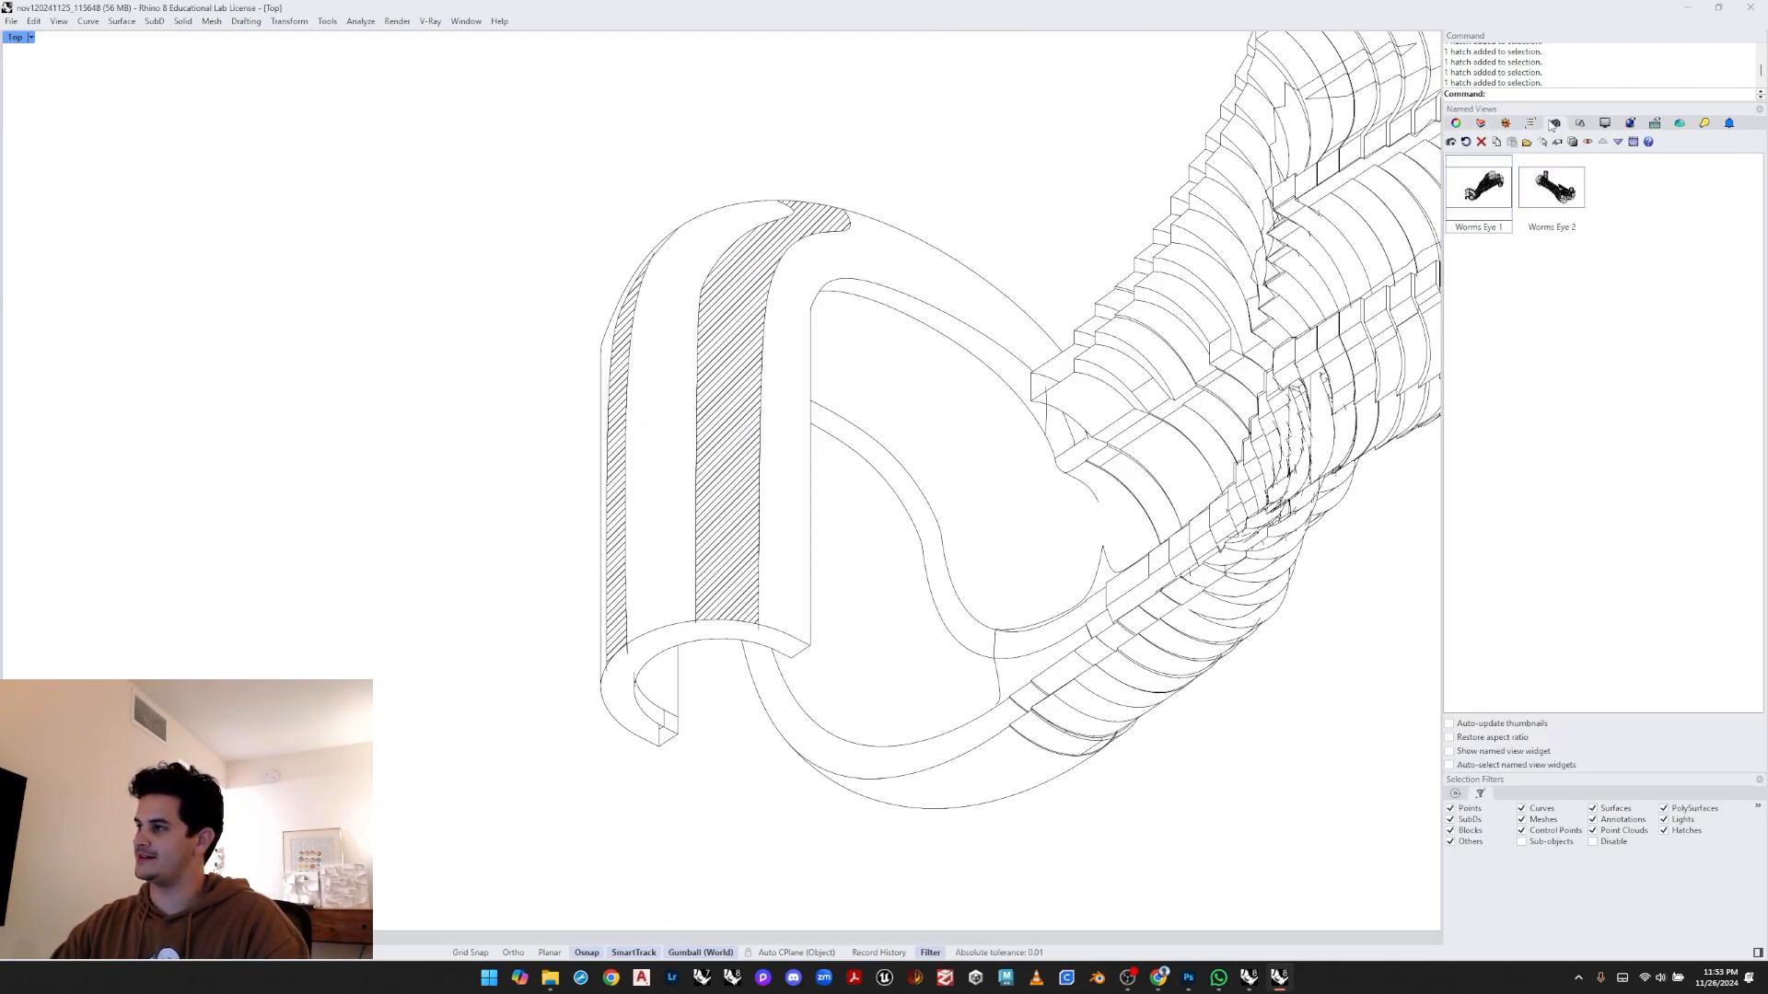
{"action": "left_click", "coordinate": [1488, 125]}
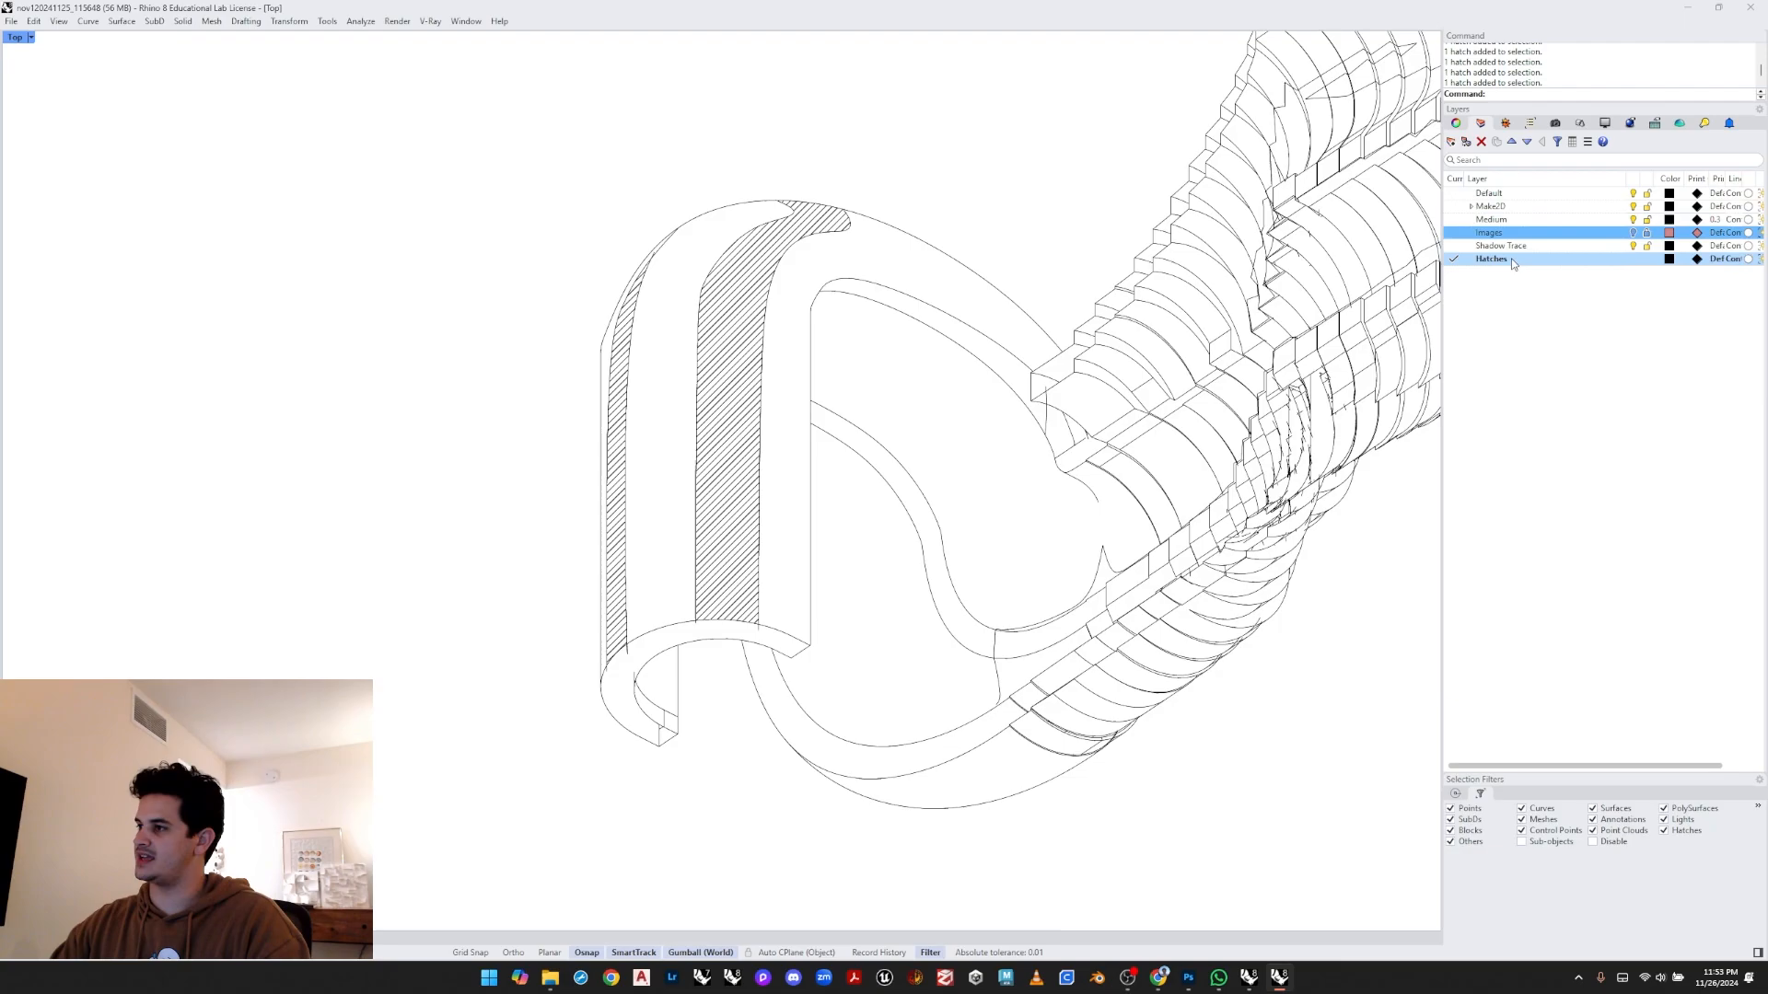
{"action": "left_click", "coordinate": [1668, 259]}
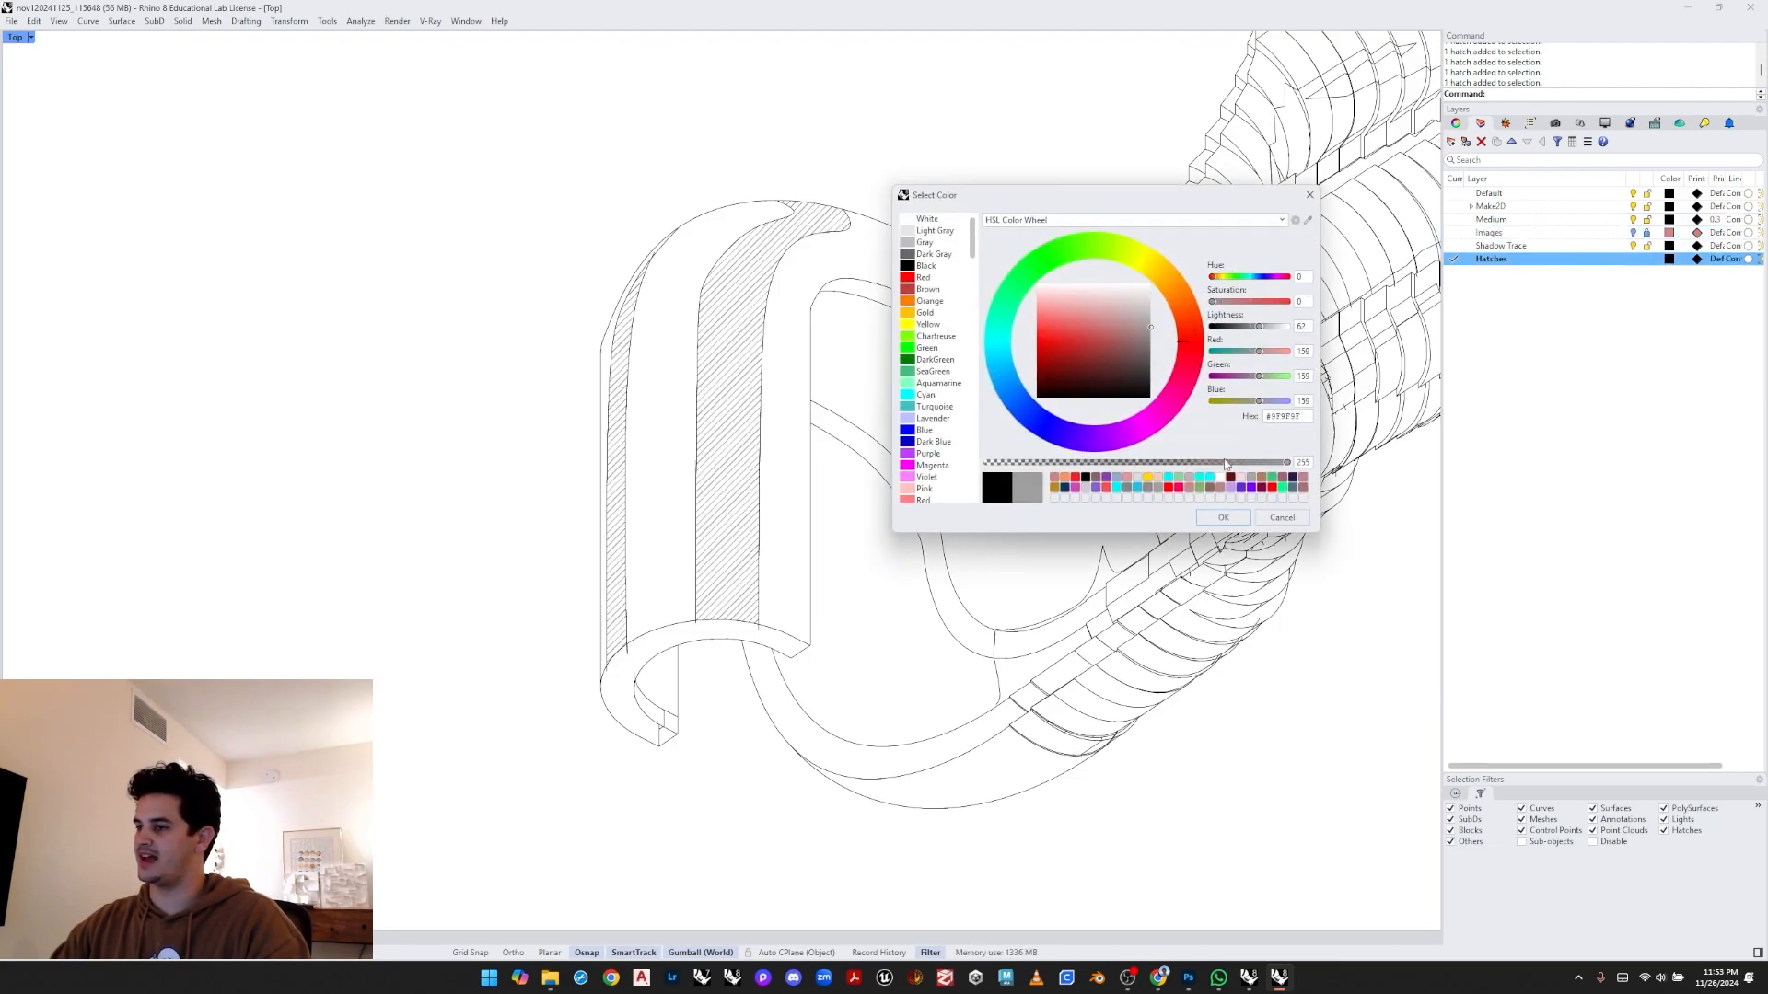
{"action": "left_click", "coordinate": [1217, 520]}
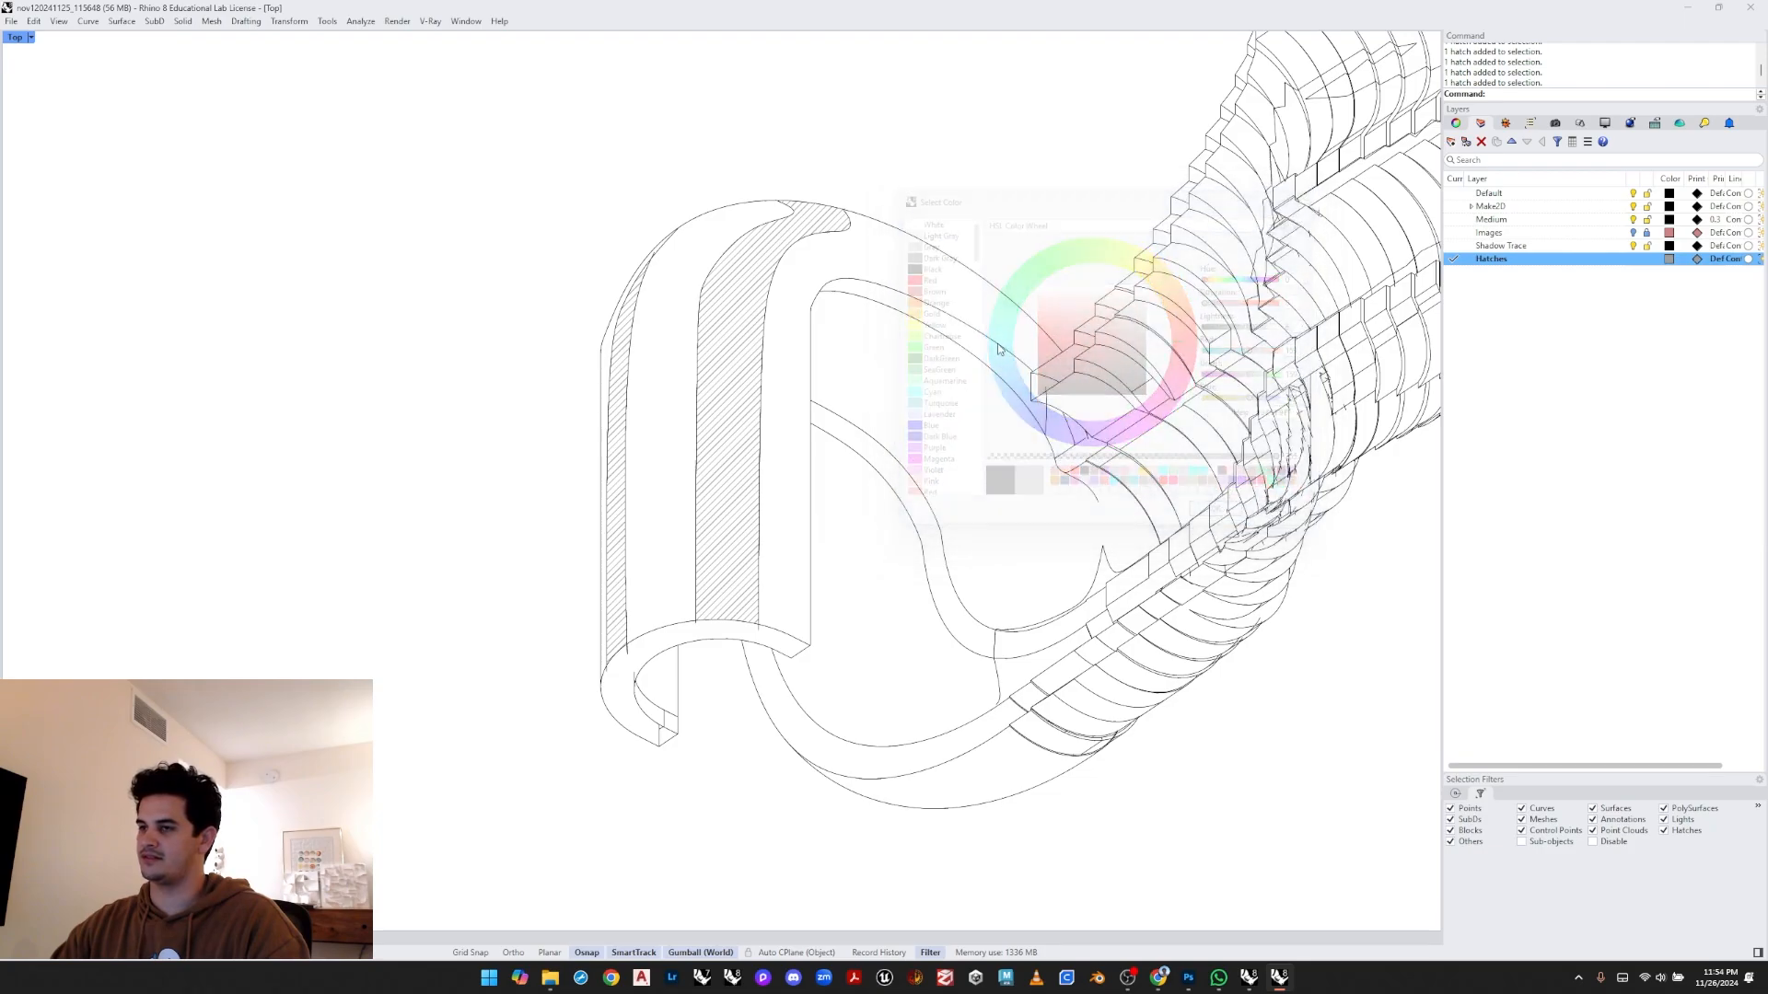
- Hide and then show the Shadow Trace layer to compare the hatched drawing
{"action": "left_click", "coordinate": [1633, 245]}
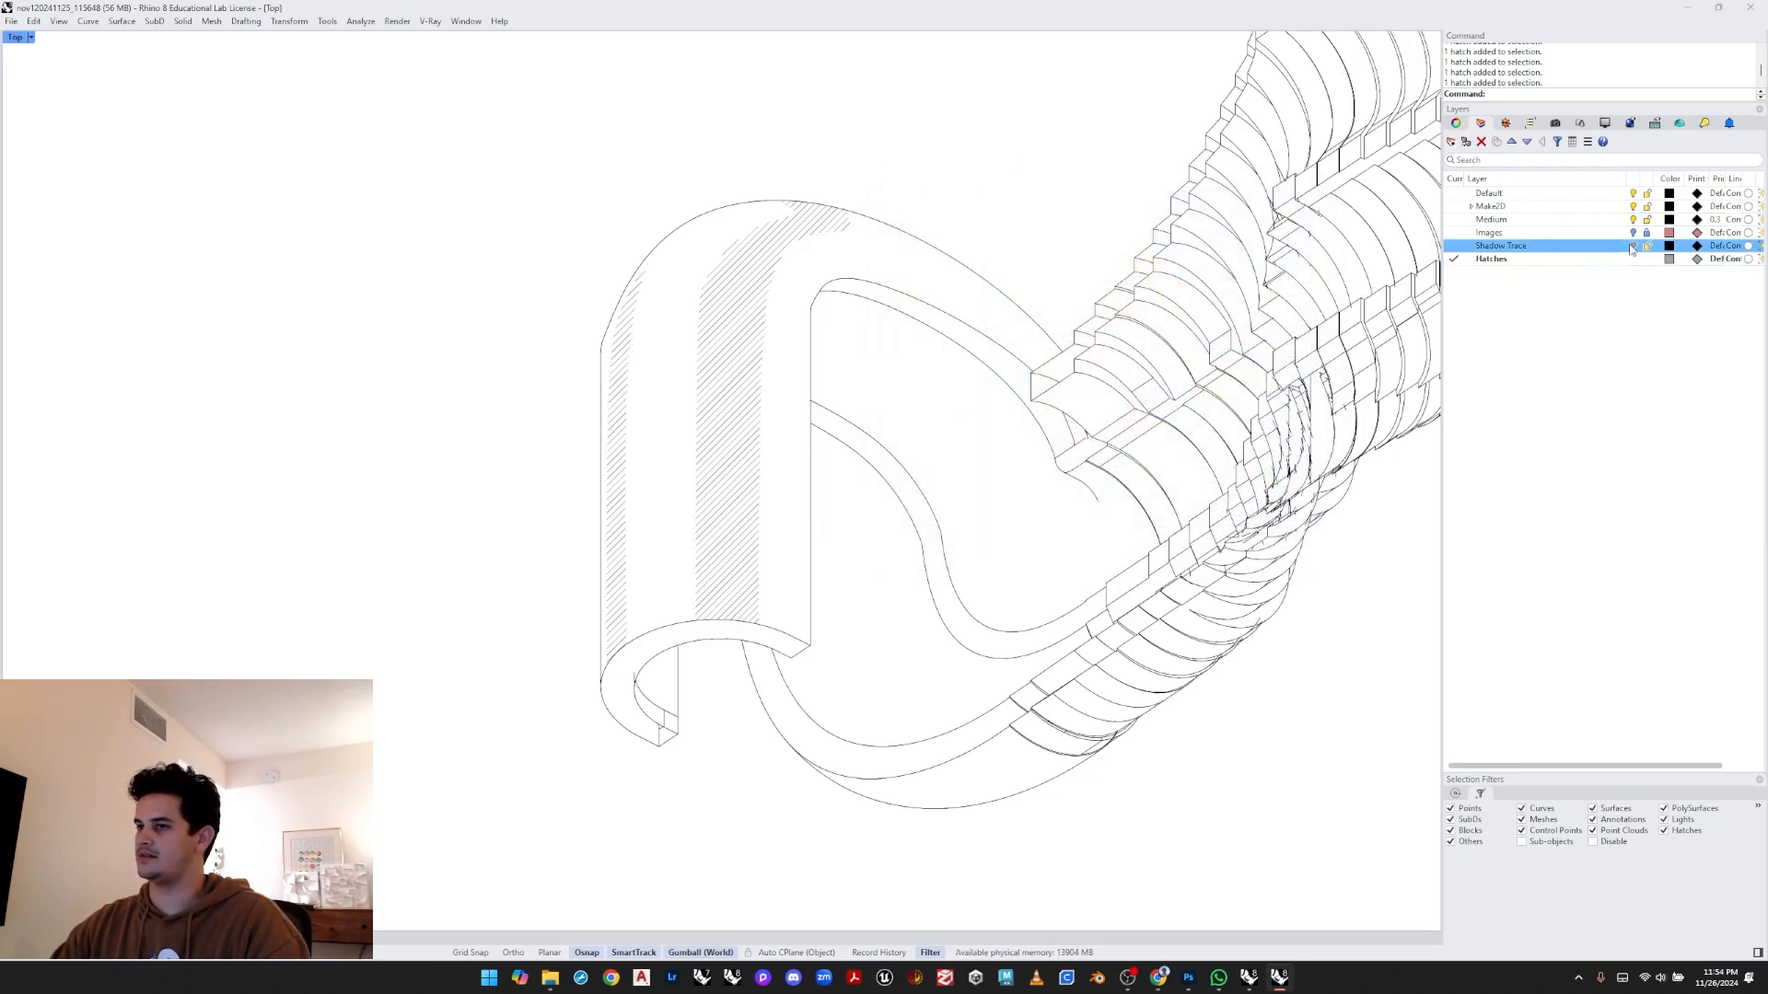
{"action": "mouse_move", "coordinate": [960, 304]}
{"action": "right_mouse_down"}
{"action": "mouse_move", "coordinate": [903, 335]}
{"action": "mouse_move", "coordinate": [721, 352]}
{"action": "right_mouse_up"}
{"action": "scroll", "coordinate": [719, 351], "scroll_direction": "down", "scroll_amount": 6}
{"action": "right_click_drag", "start_coordinate": [635, 447], "coordinate": [717, 464]}
{"action": "scroll", "coordinate": [654, 408], "scroll_direction": "up", "scroll_amount": 2}
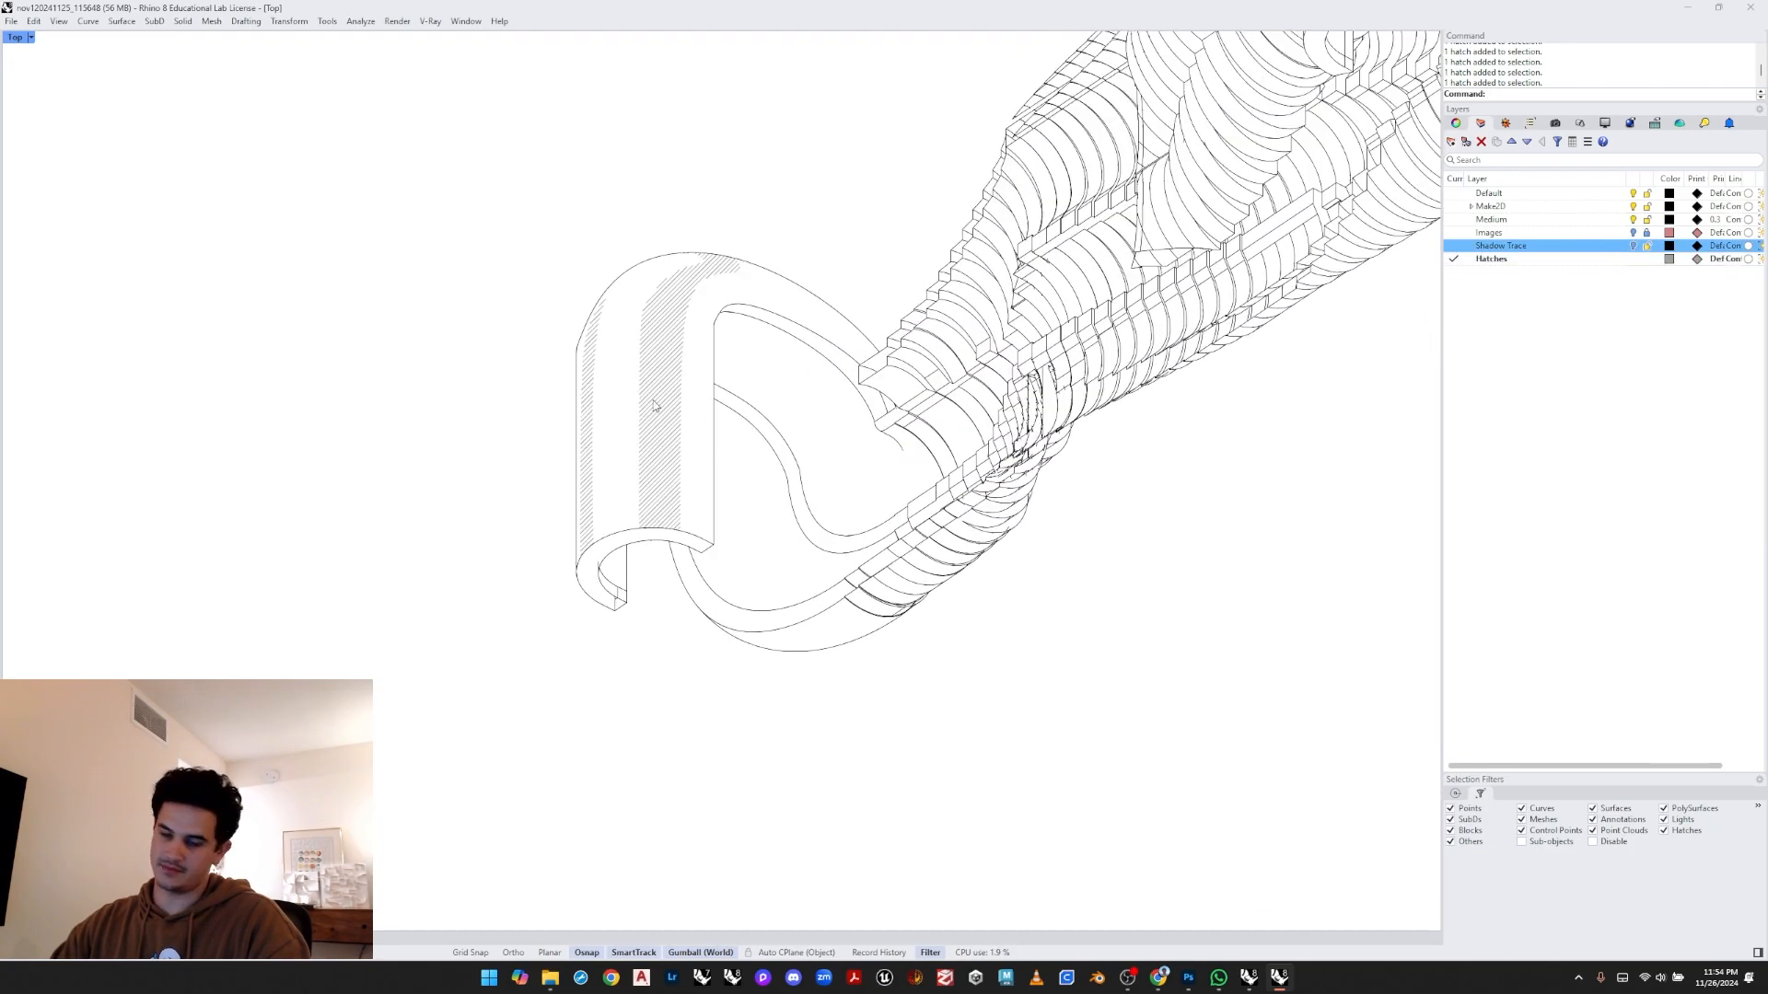
{"action": "right_click_drag", "start_coordinate": [661, 412], "coordinate": [677, 474]}
{"action": "left_click", "coordinate": [1634, 247]}
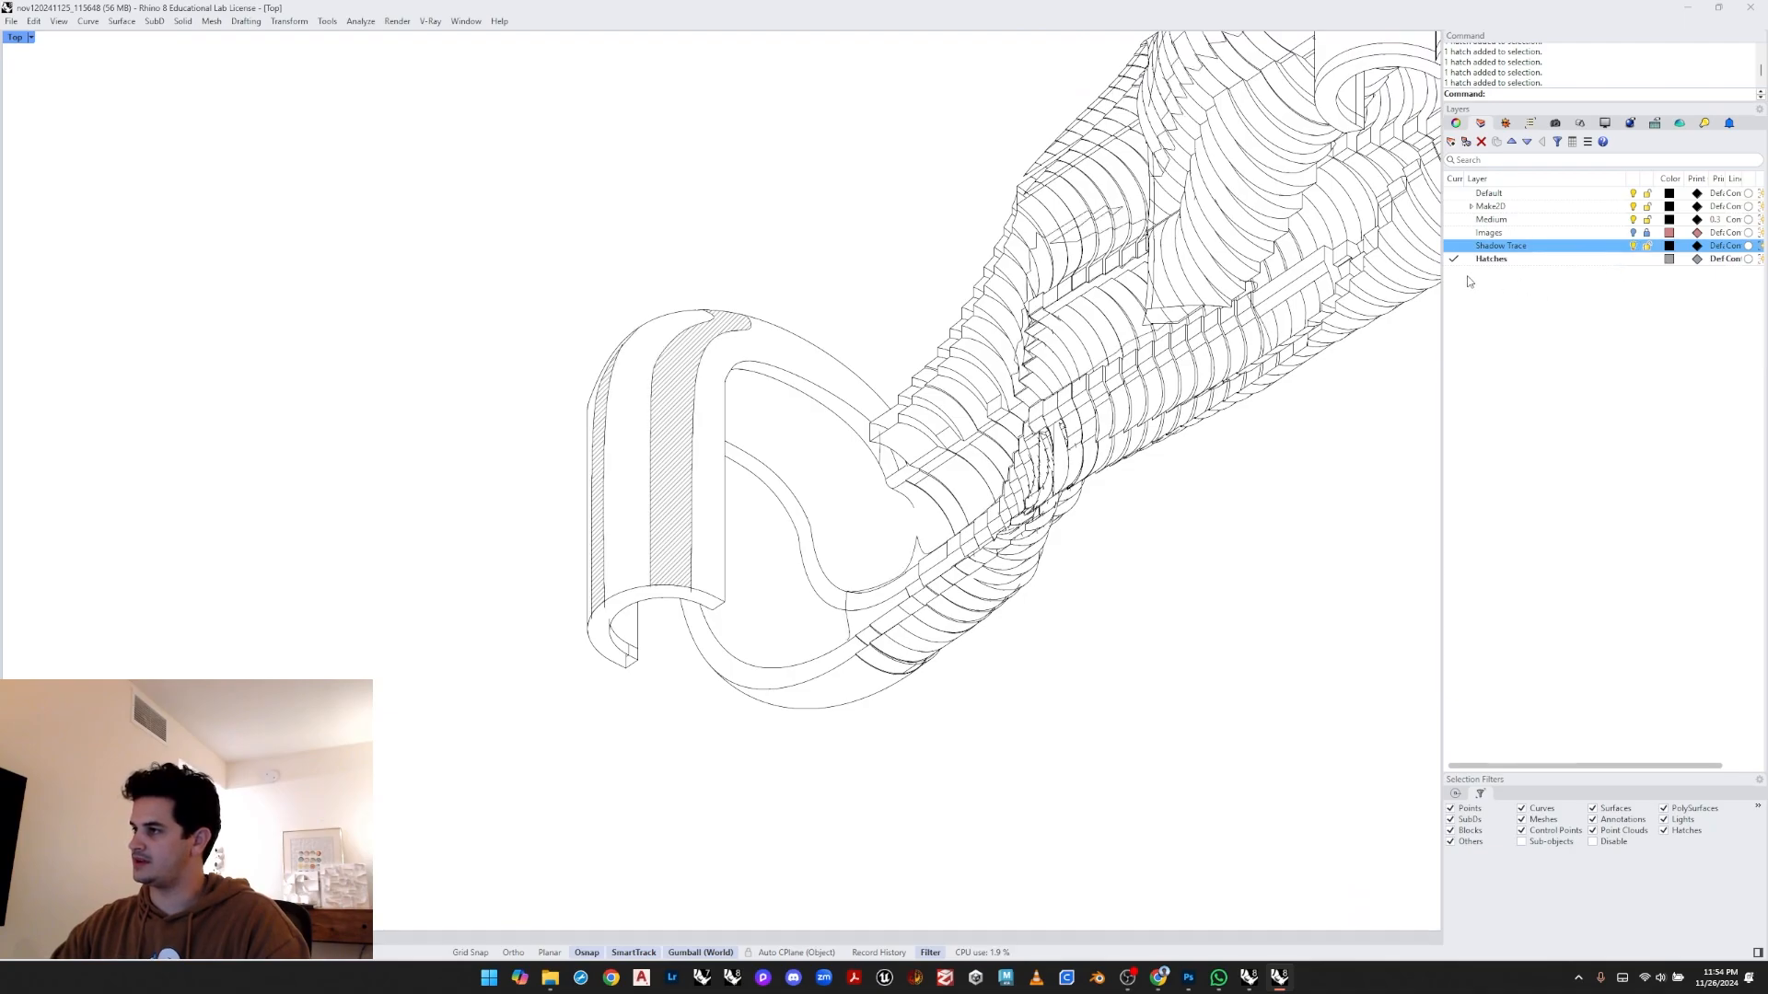
- Rename the Hatches layer to Hatches 1 and add a new current layer named Hatches 2
{"action": "left_click", "coordinate": [1516, 261]}
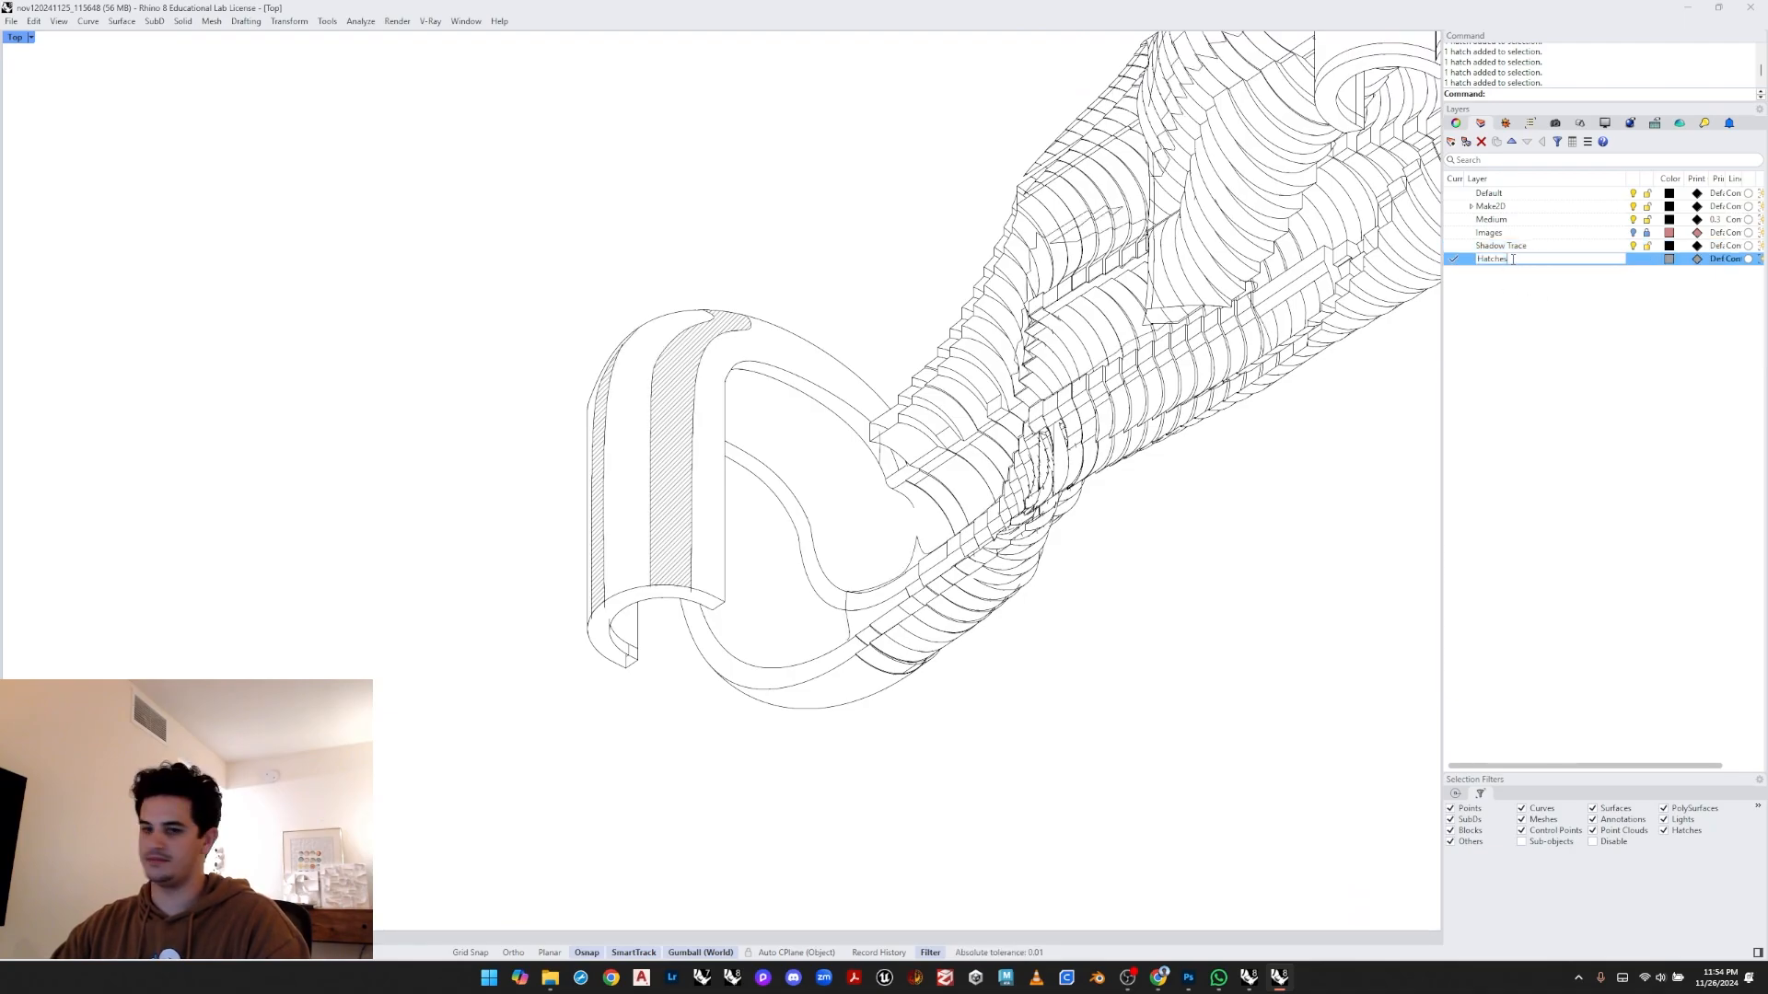
{"action": "key", "text": "Return"}
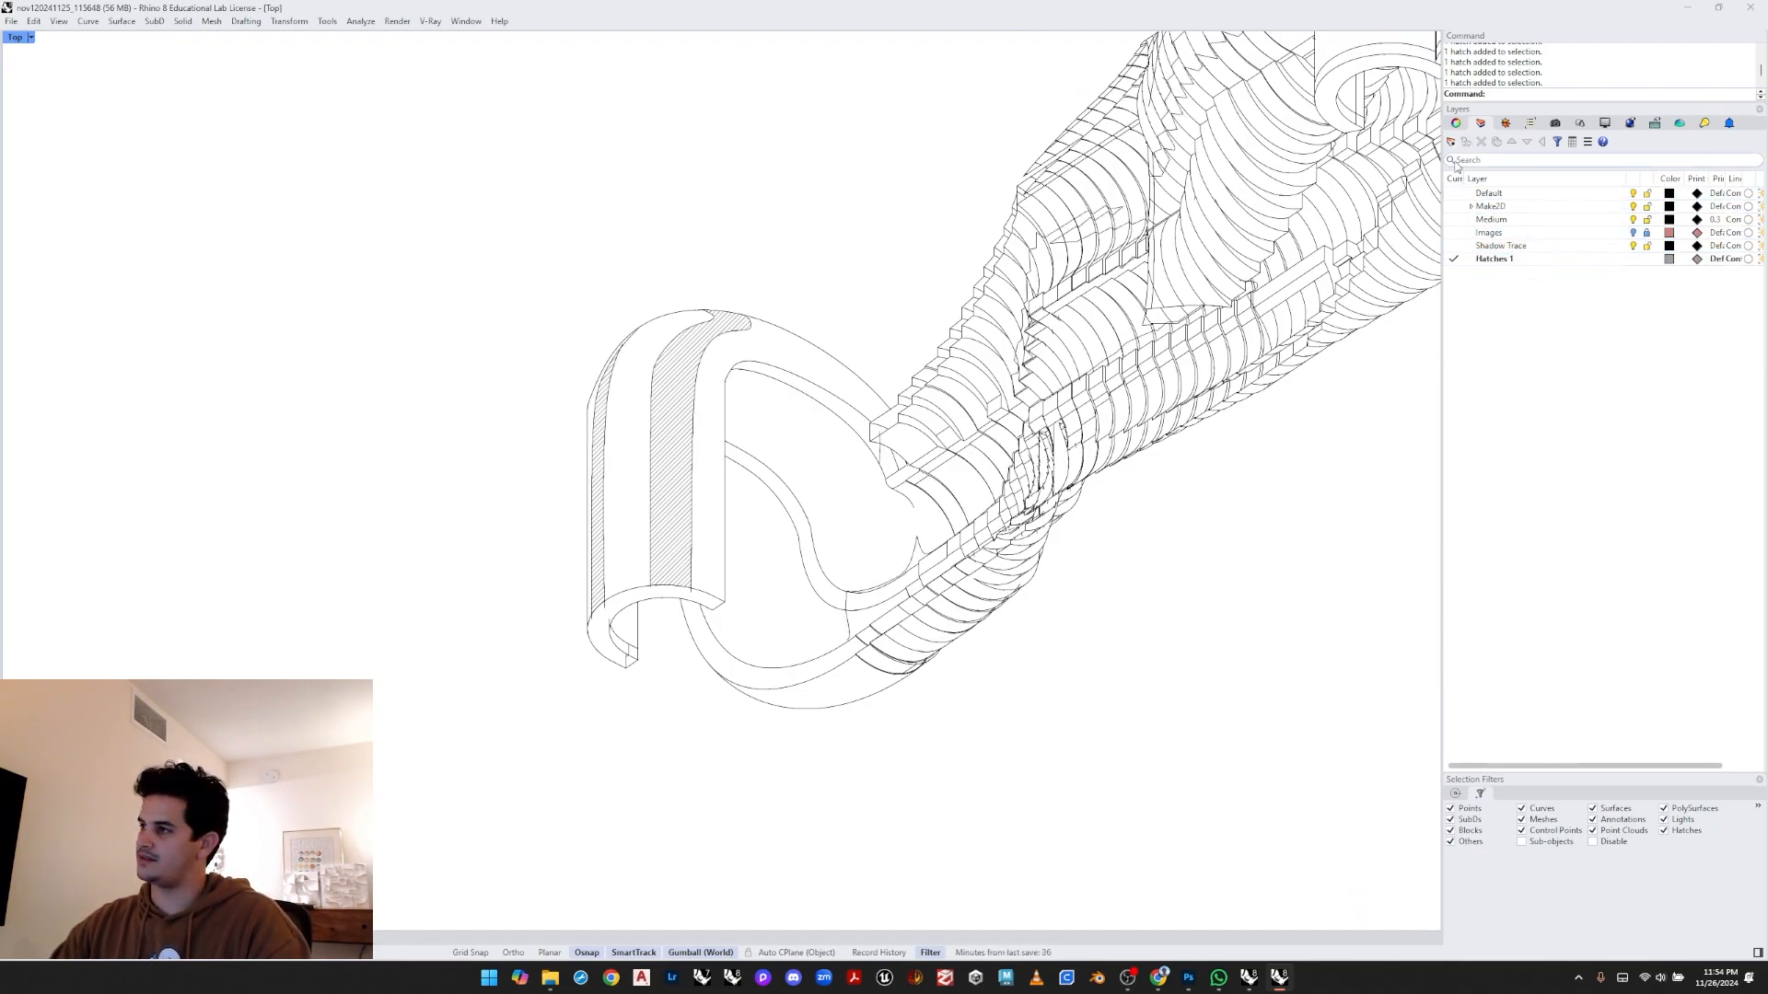
{"action": "key", "text": "ctrl+n"}
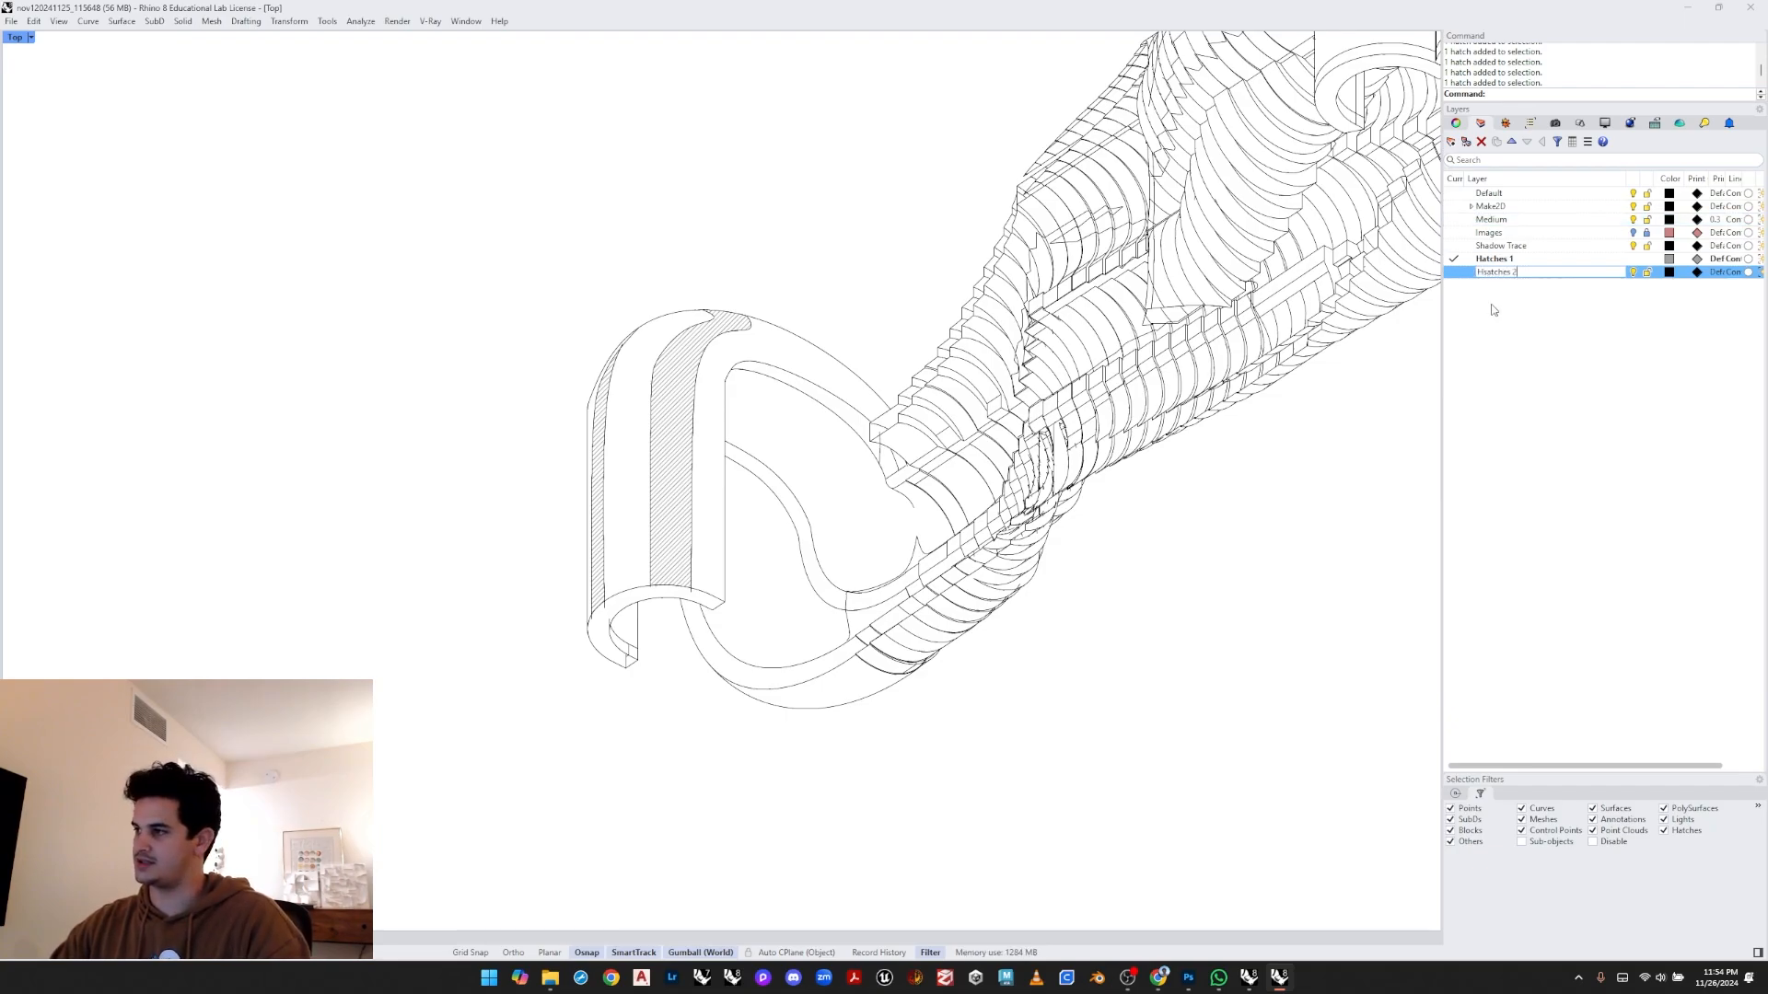
{"action": "left_click", "coordinate": [1455, 272]}
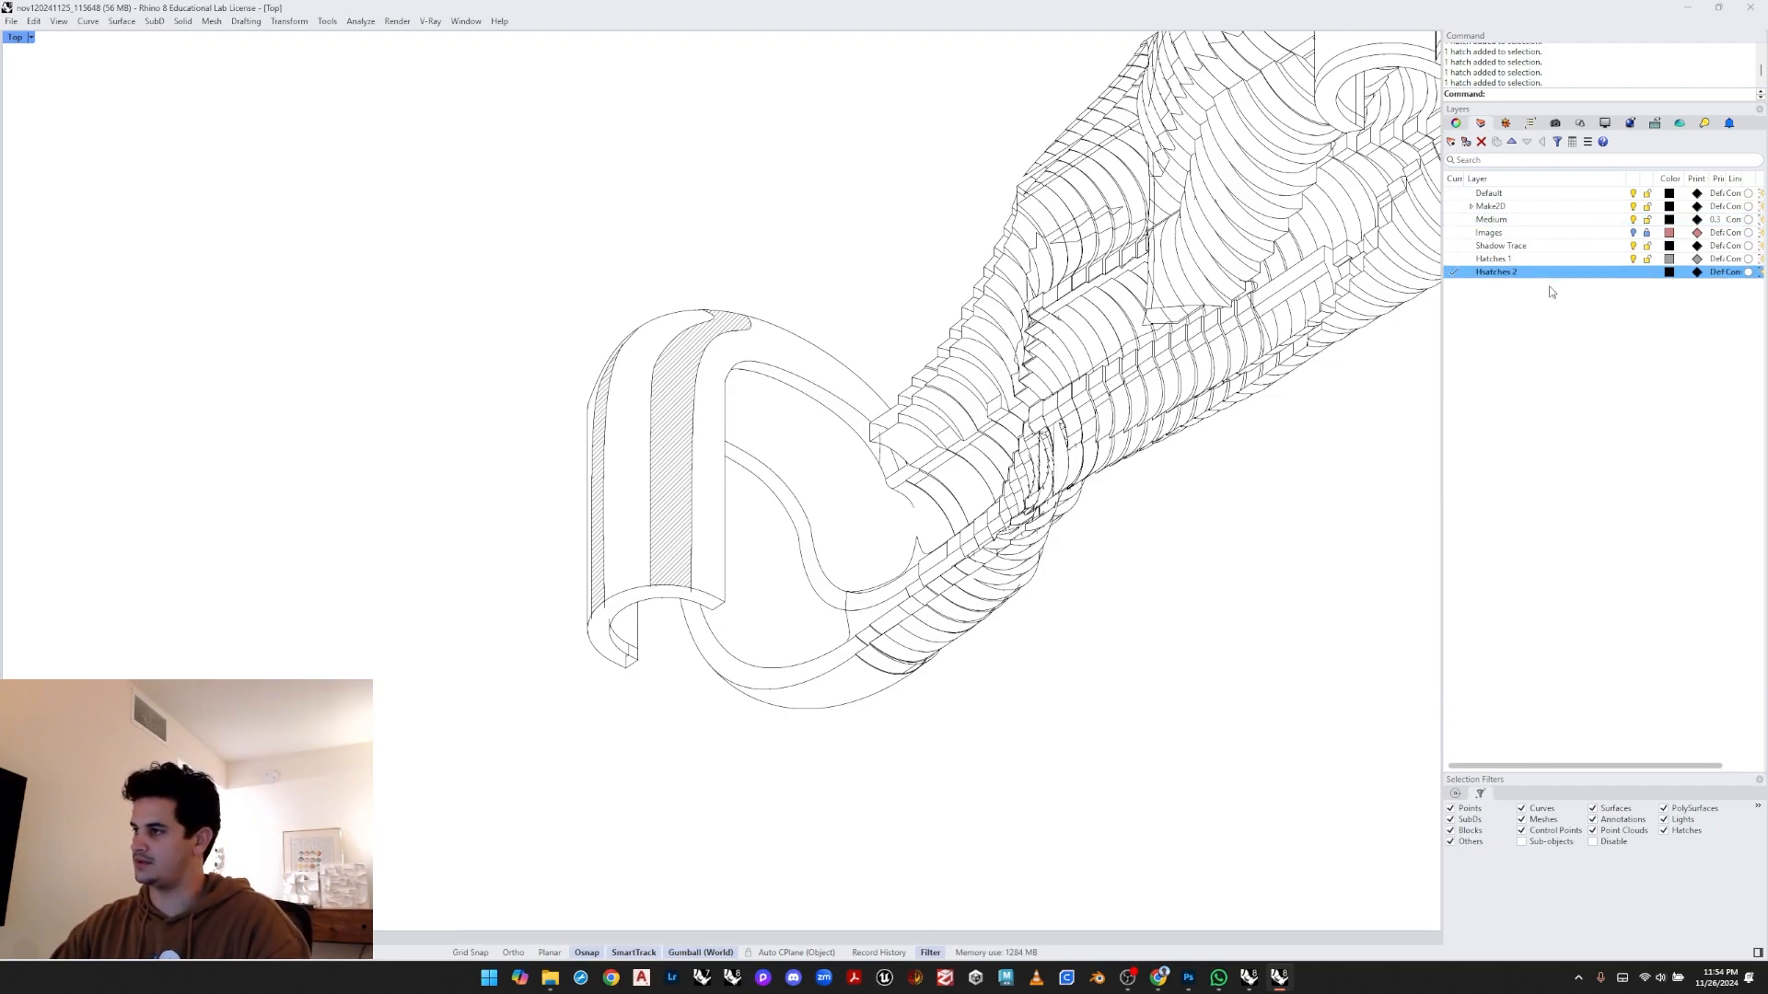
- Set the Hatches 2 layer colour to a grey swatch
{"action": "left_click", "coordinate": [1668, 272]}
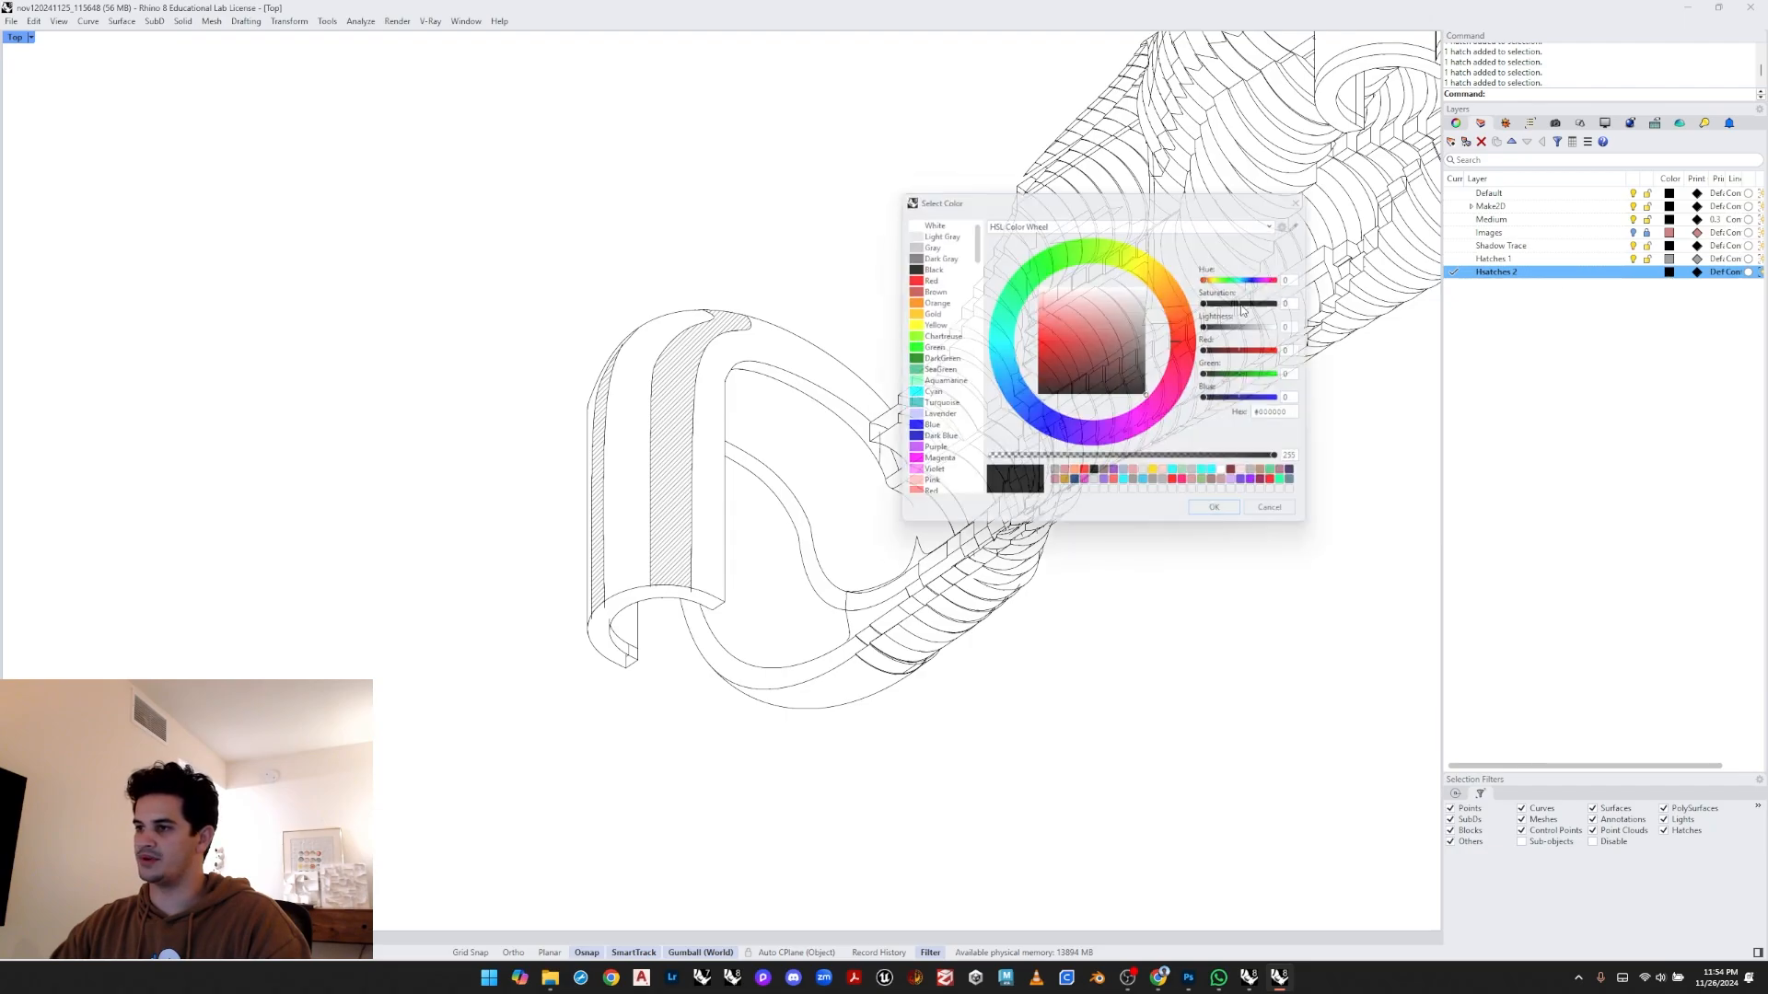
{"action": "left_click", "coordinate": [1054, 478]}
{"action": "left_click", "coordinate": [1211, 516]}
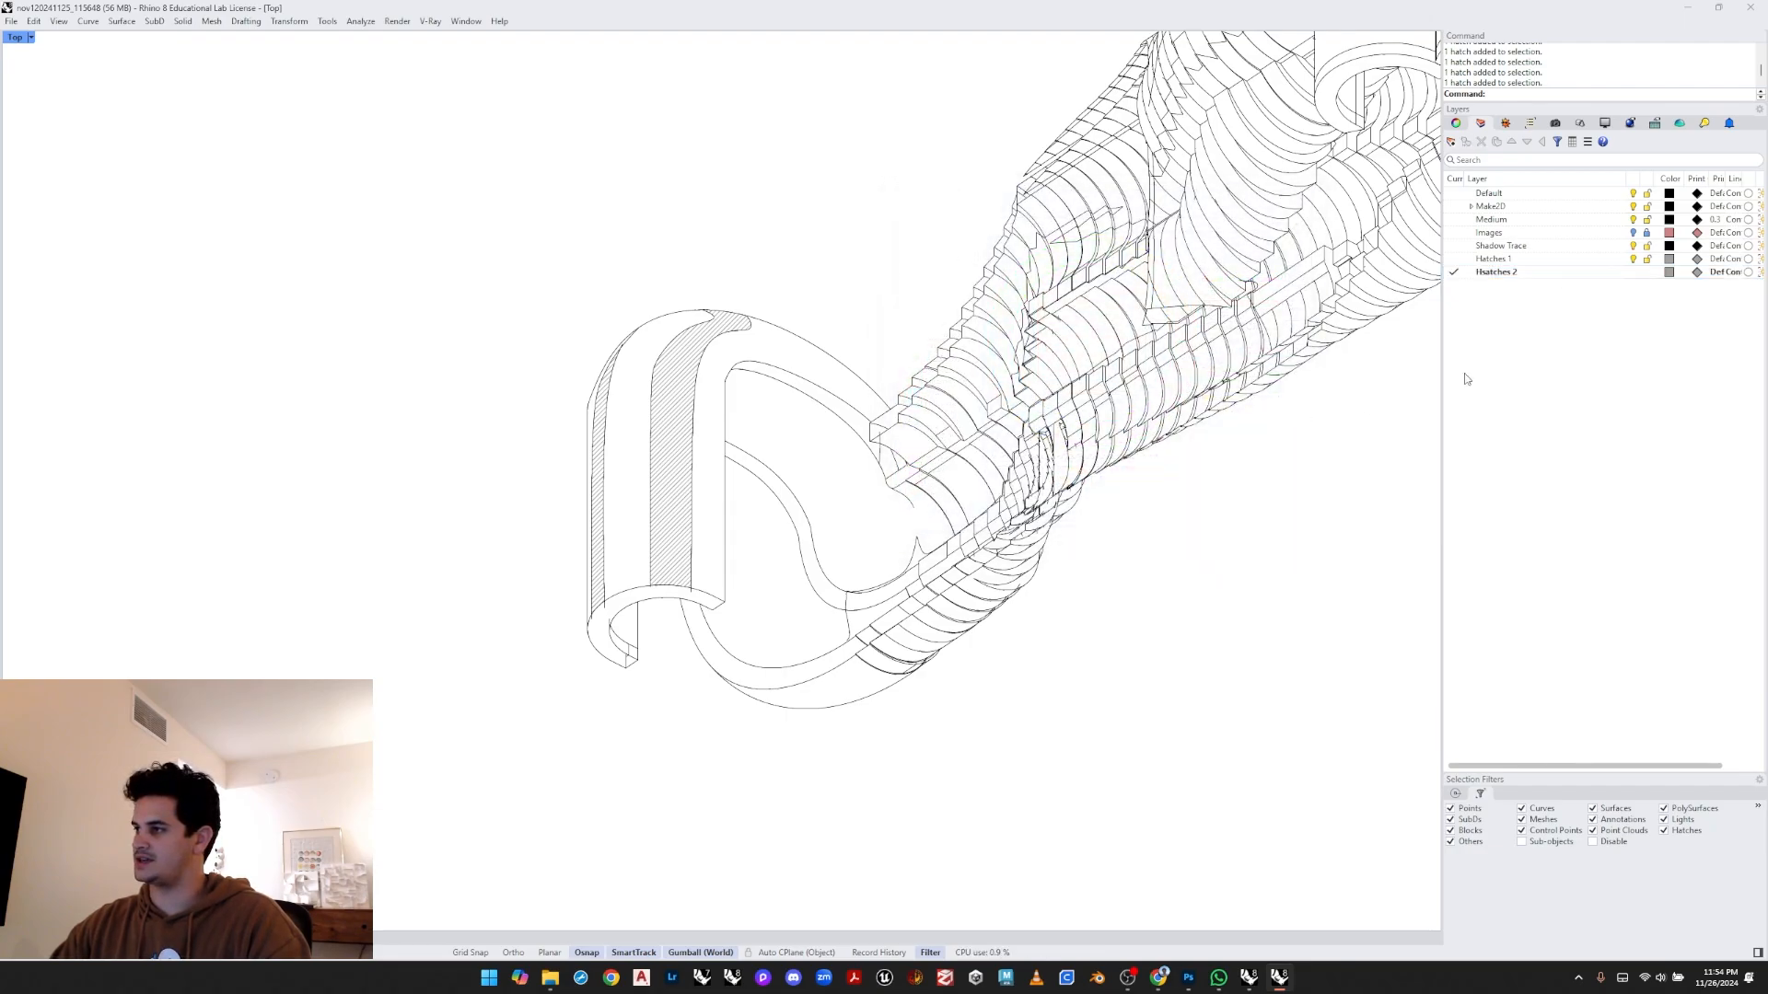
- Hatch two more strip regions of the hook on Hatches 2, matching the existing strip hatch's properties
{"action": "type", "text": "hatch"}
{"action": "key", "text": "Return"}
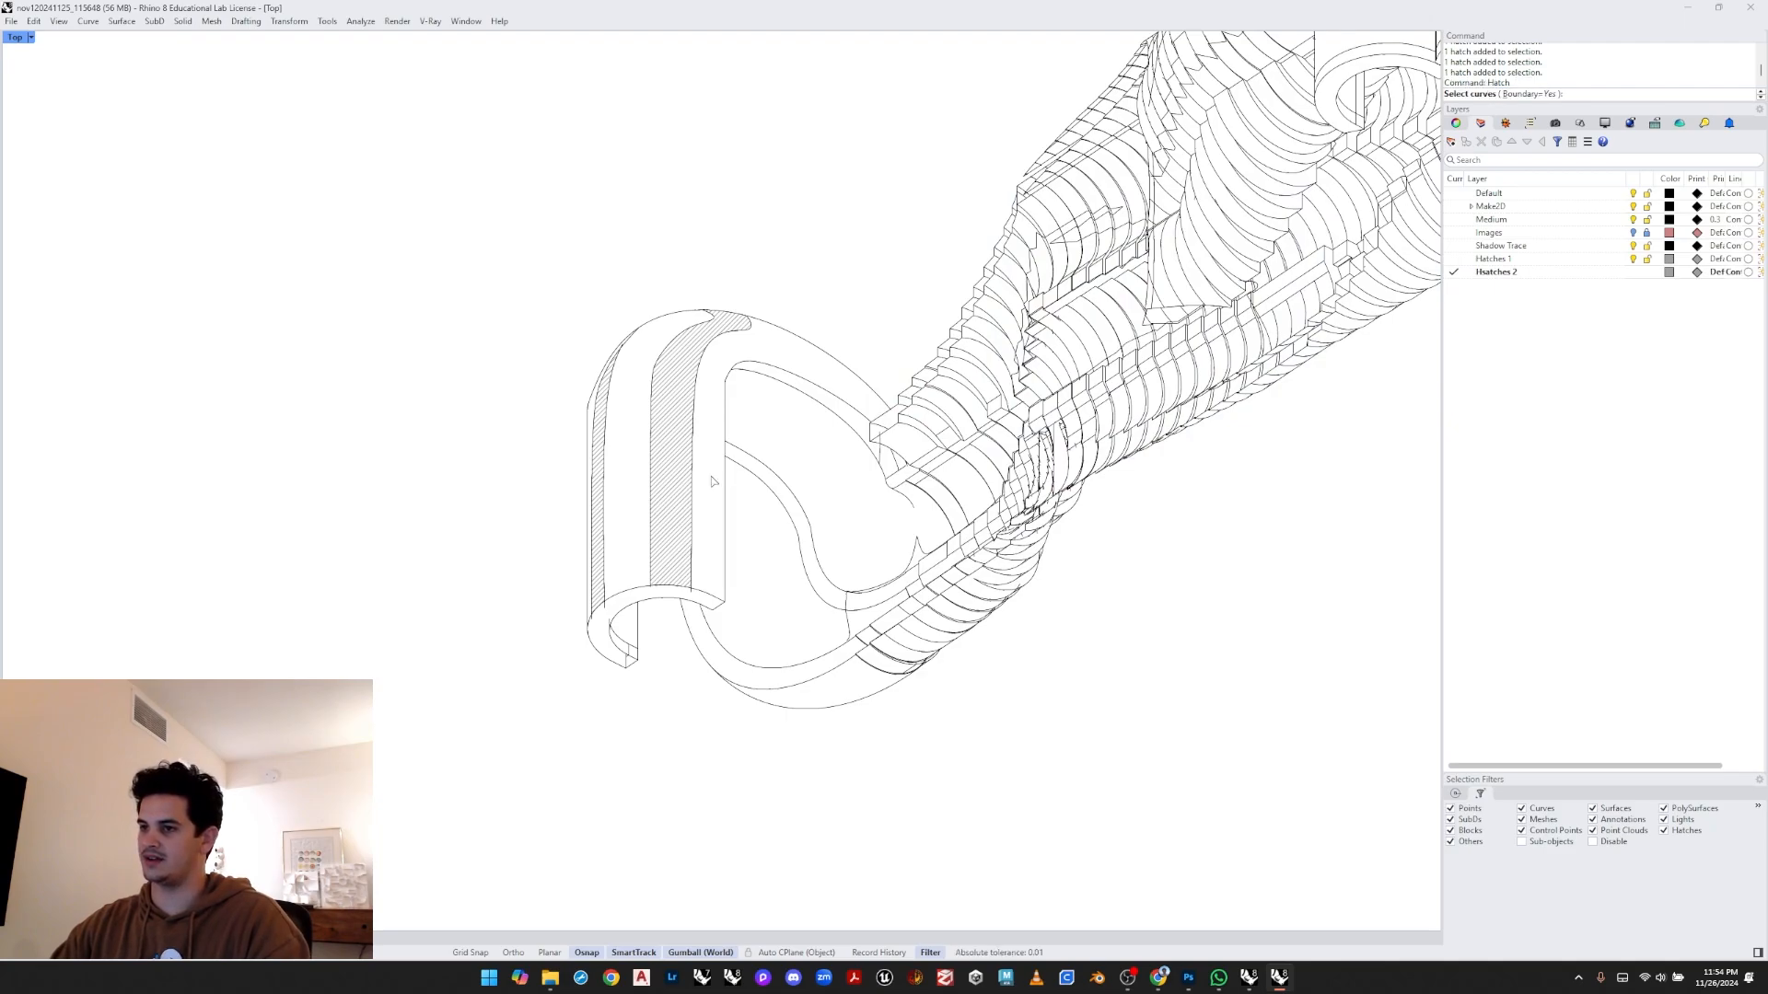
{"action": "mouse_move", "coordinate": [925, 274]}
{"action": "left_mouse_down"}
{"action": "mouse_move", "coordinate": [644, 446]}
{"action": "mouse_move", "coordinate": [341, 770]}
{"action": "left_mouse_up"}
{"action": "key", "text": "Return"}
{"action": "scroll", "coordinate": [596, 476], "scroll_direction": "up", "scroll_amount": 12}
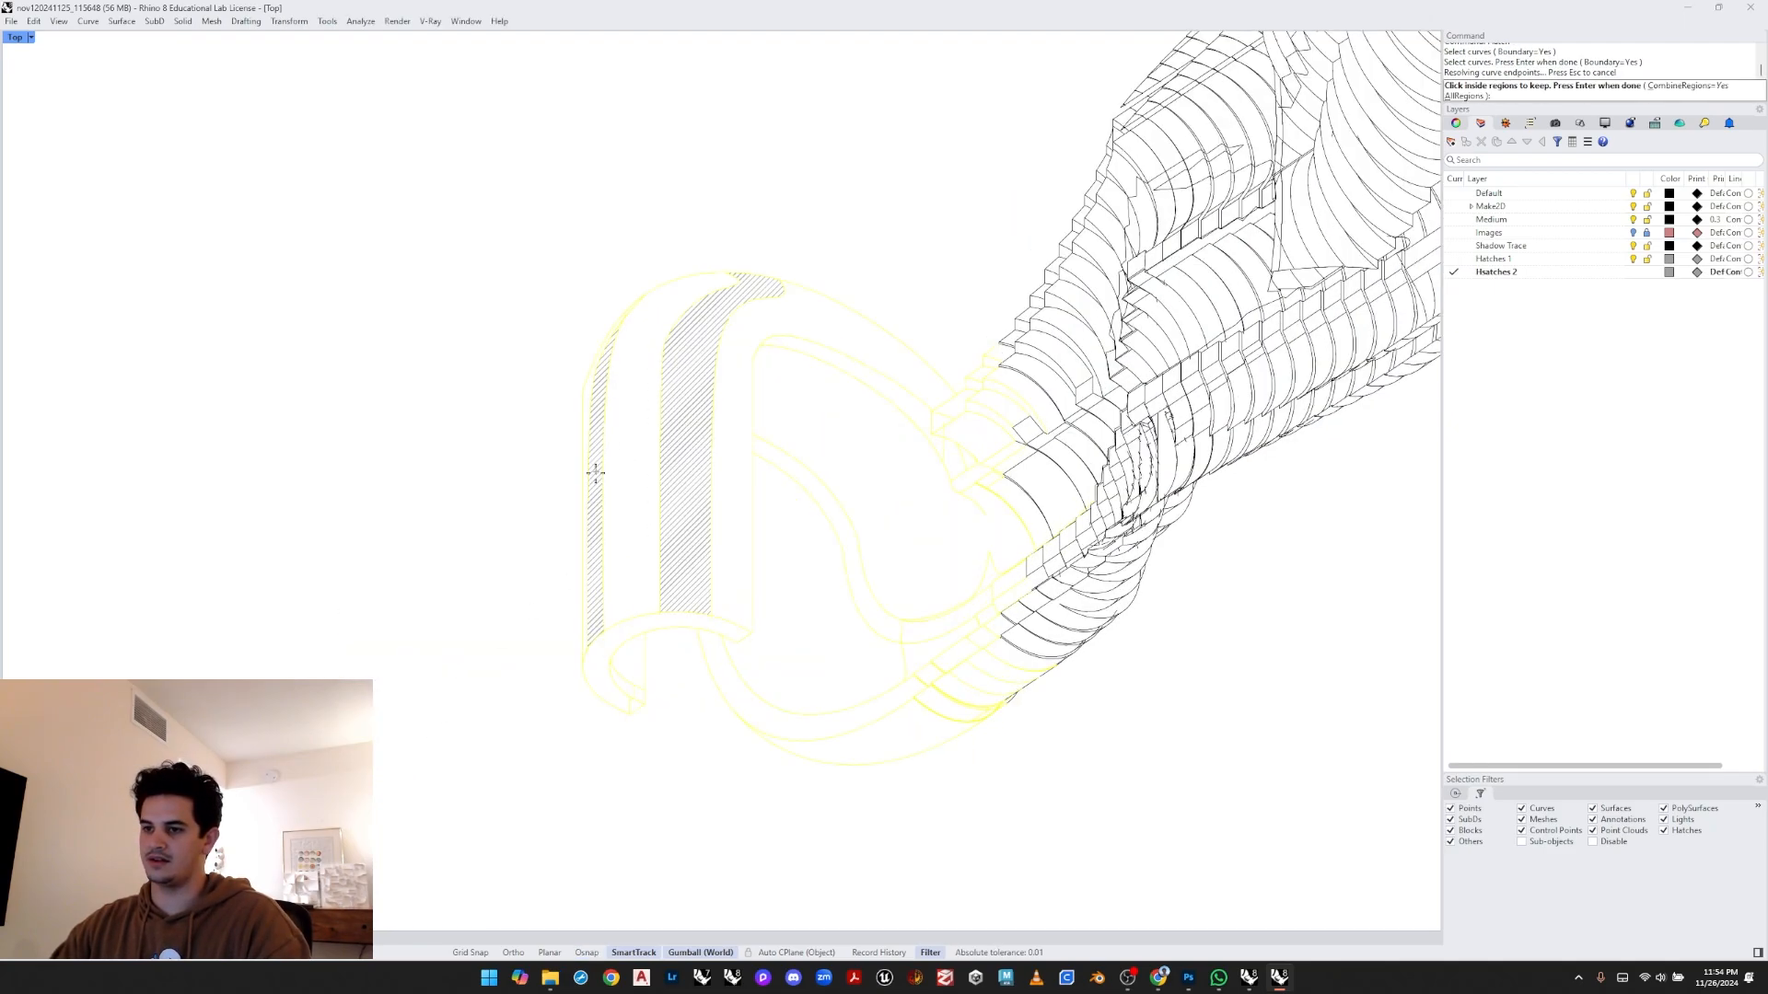
{"action": "left_click", "coordinate": [572, 467]}
{"action": "scroll", "coordinate": [636, 462], "scroll_direction": "down", "scroll_amount": 10}
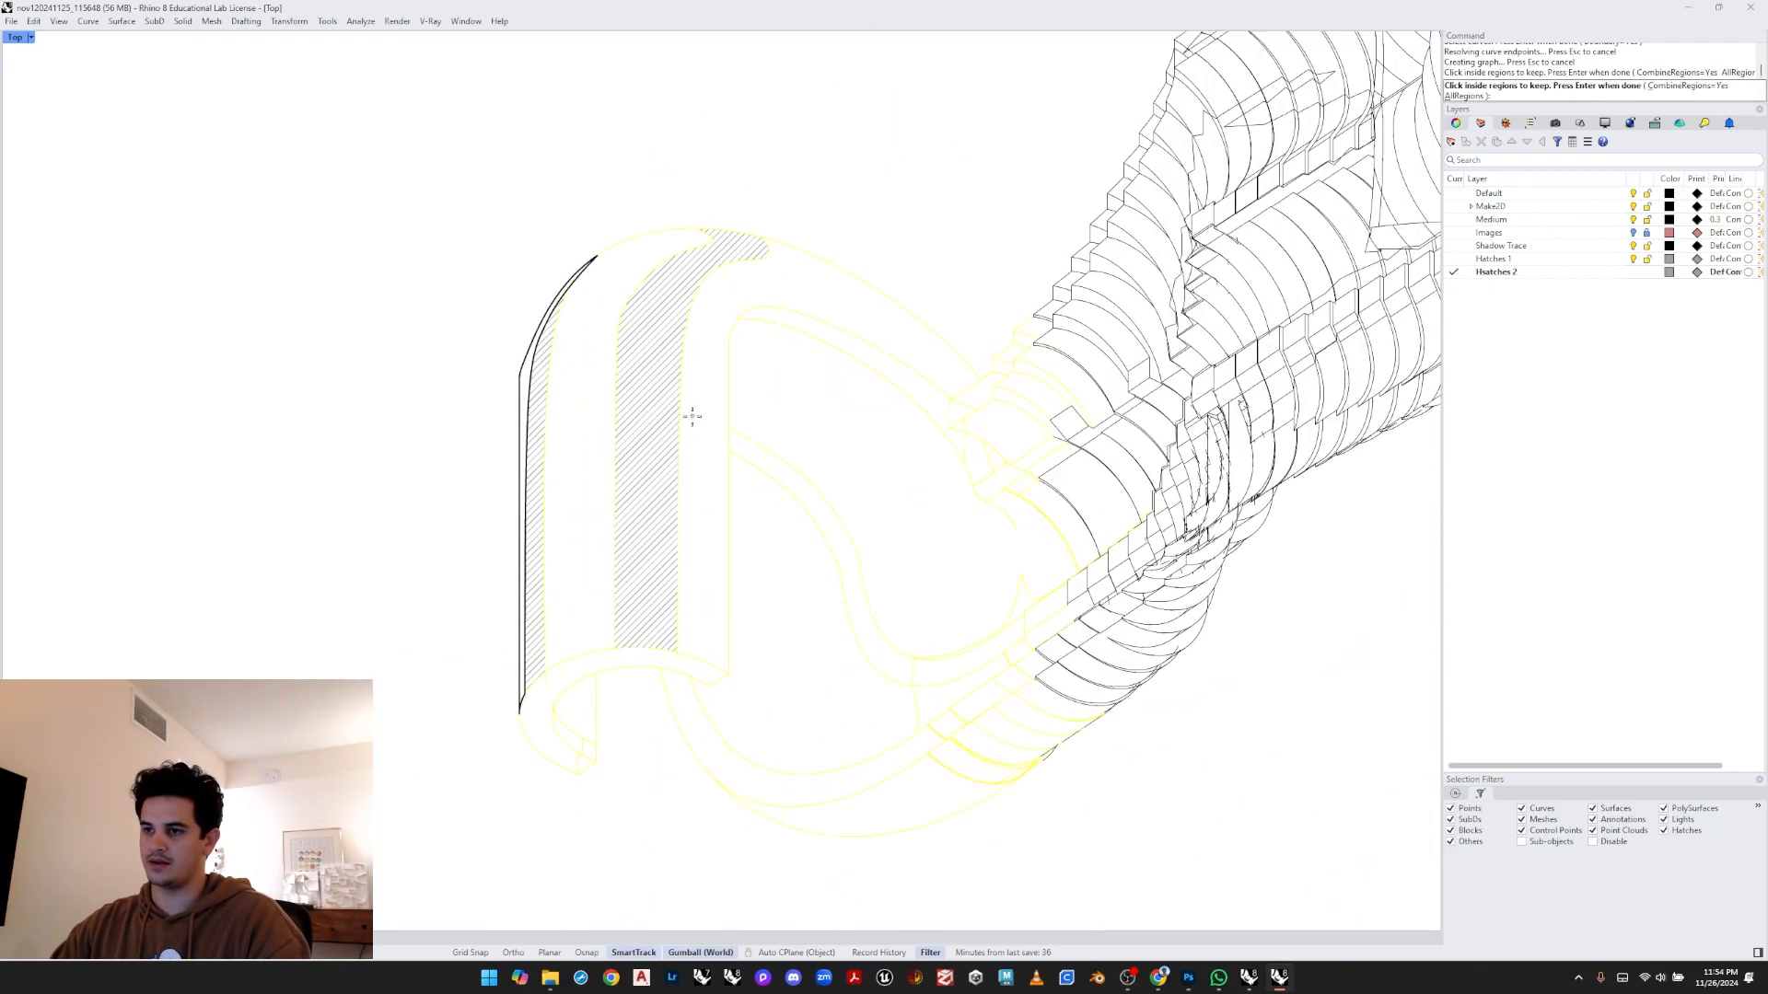
{"action": "left_click", "coordinate": [694, 414]}
{"action": "key", "text": "Return"}
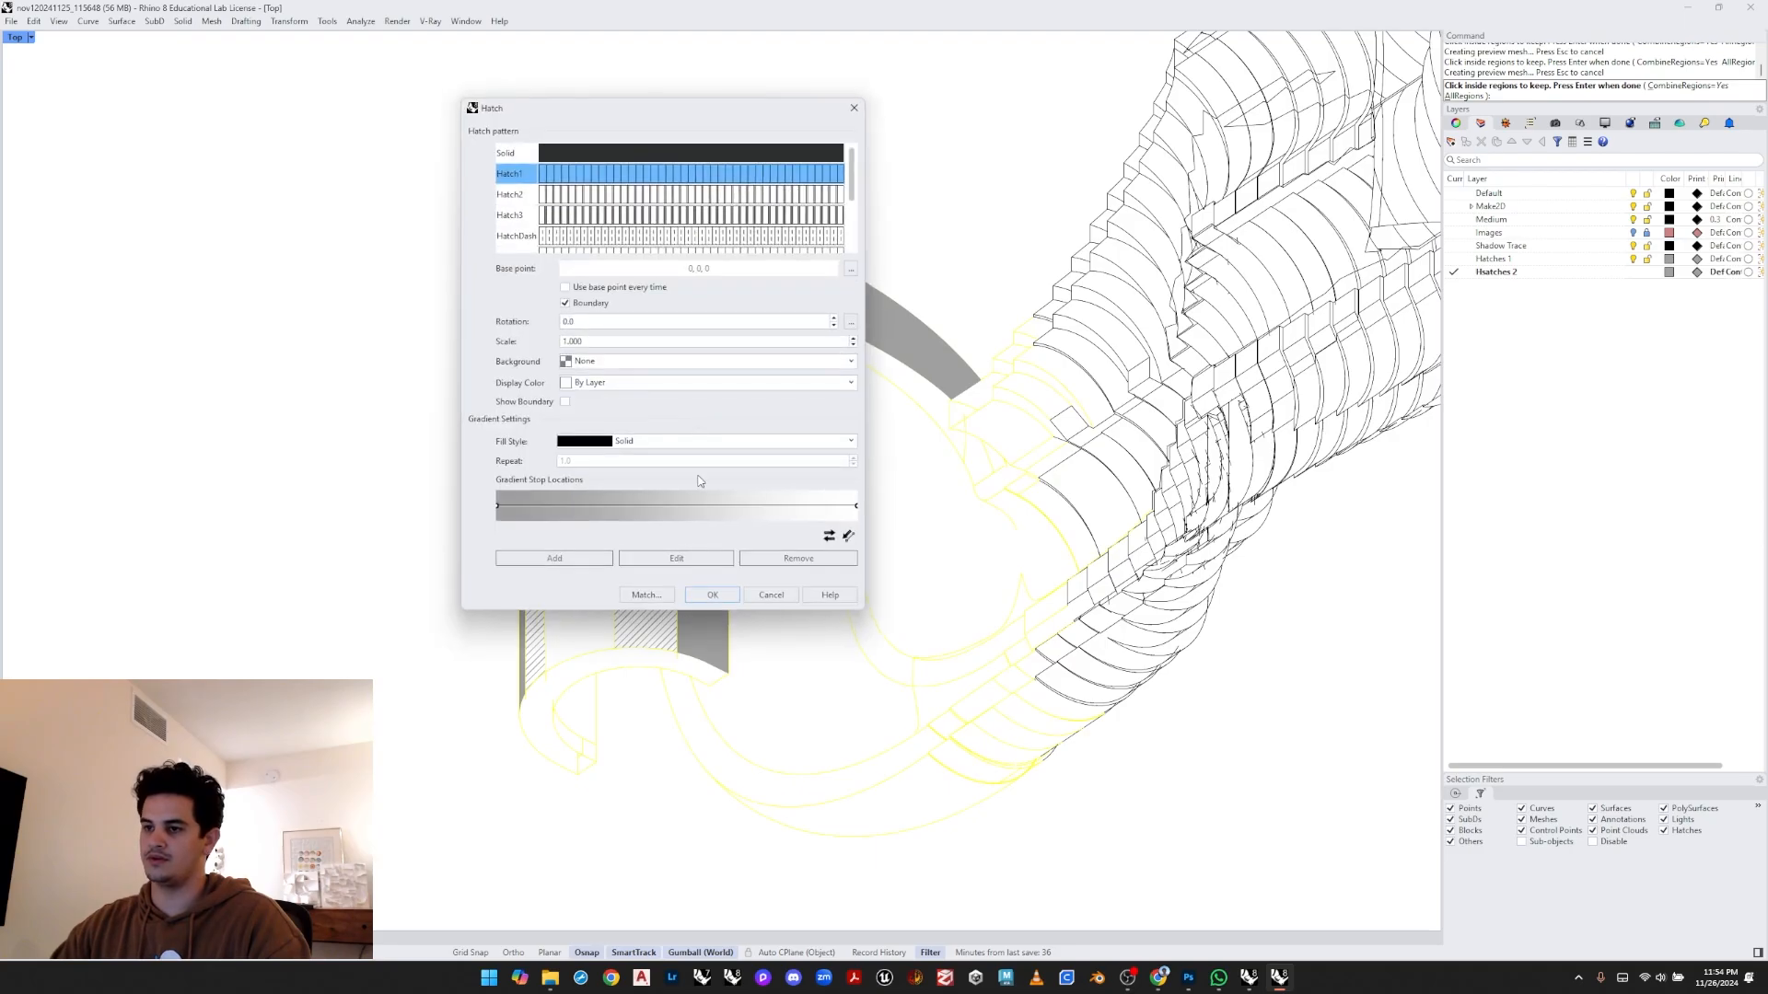
{"action": "left_click", "coordinate": [644, 594]}
{"action": "left_click", "coordinate": [652, 529]}
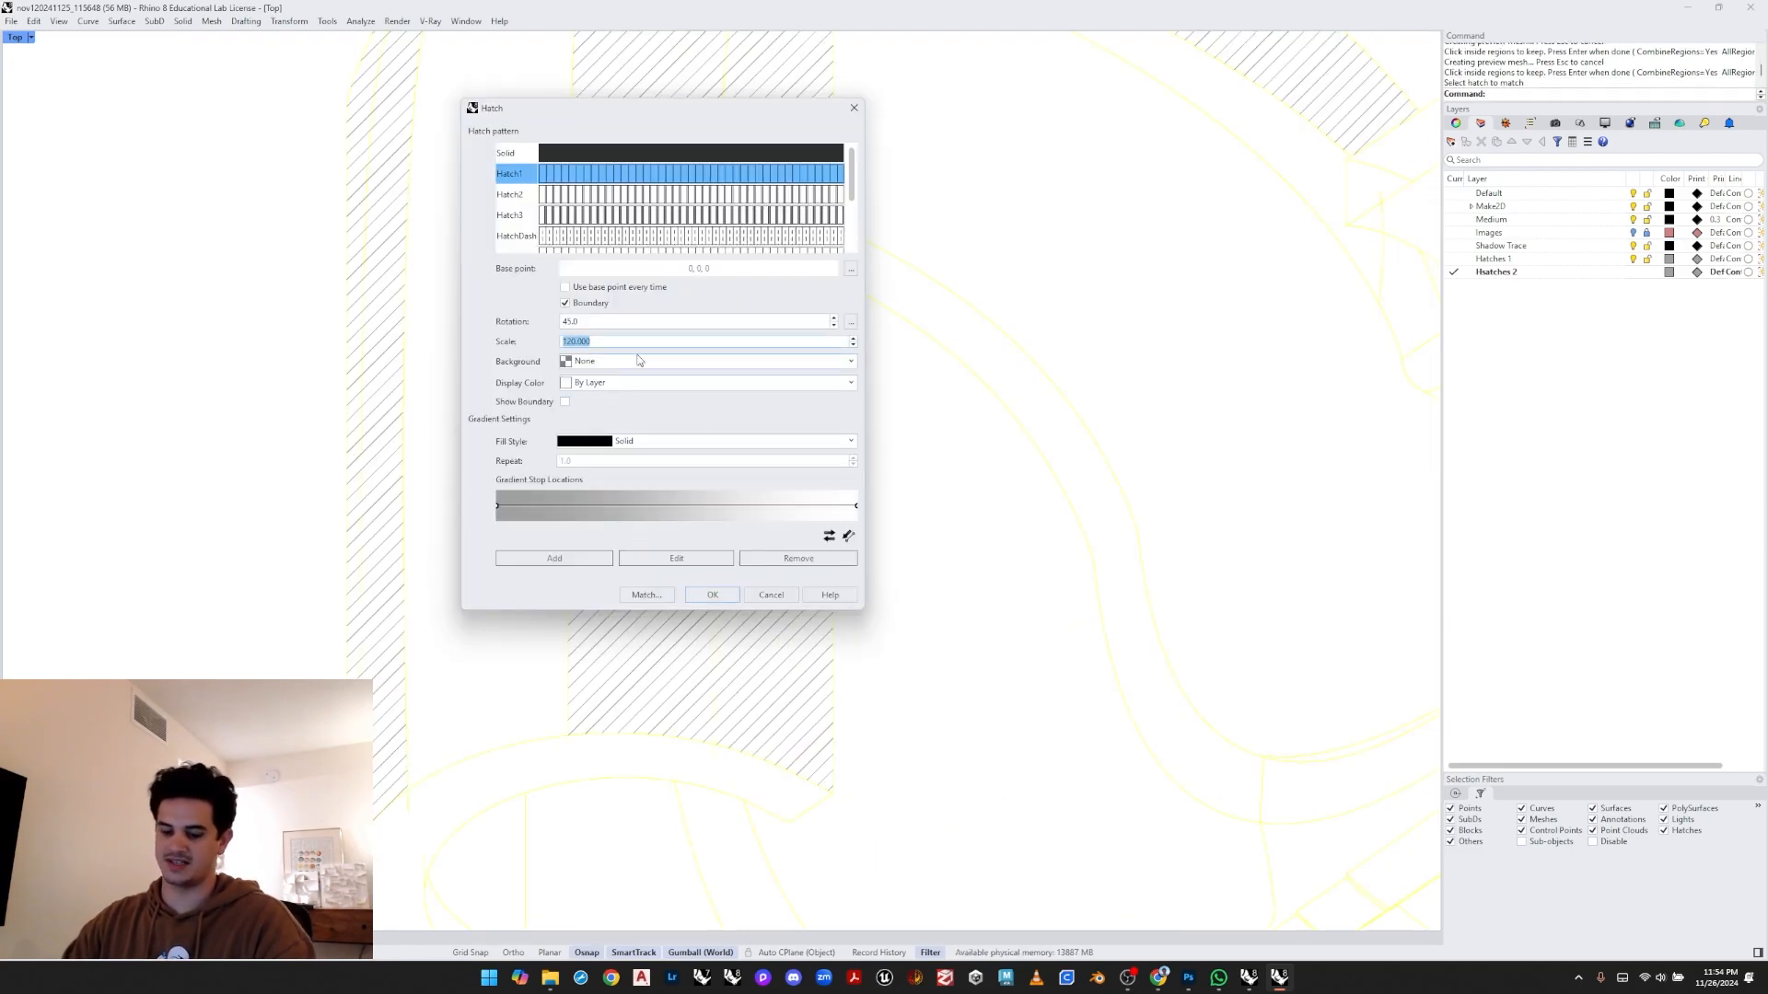
{"action": "key", "text": "Return"}
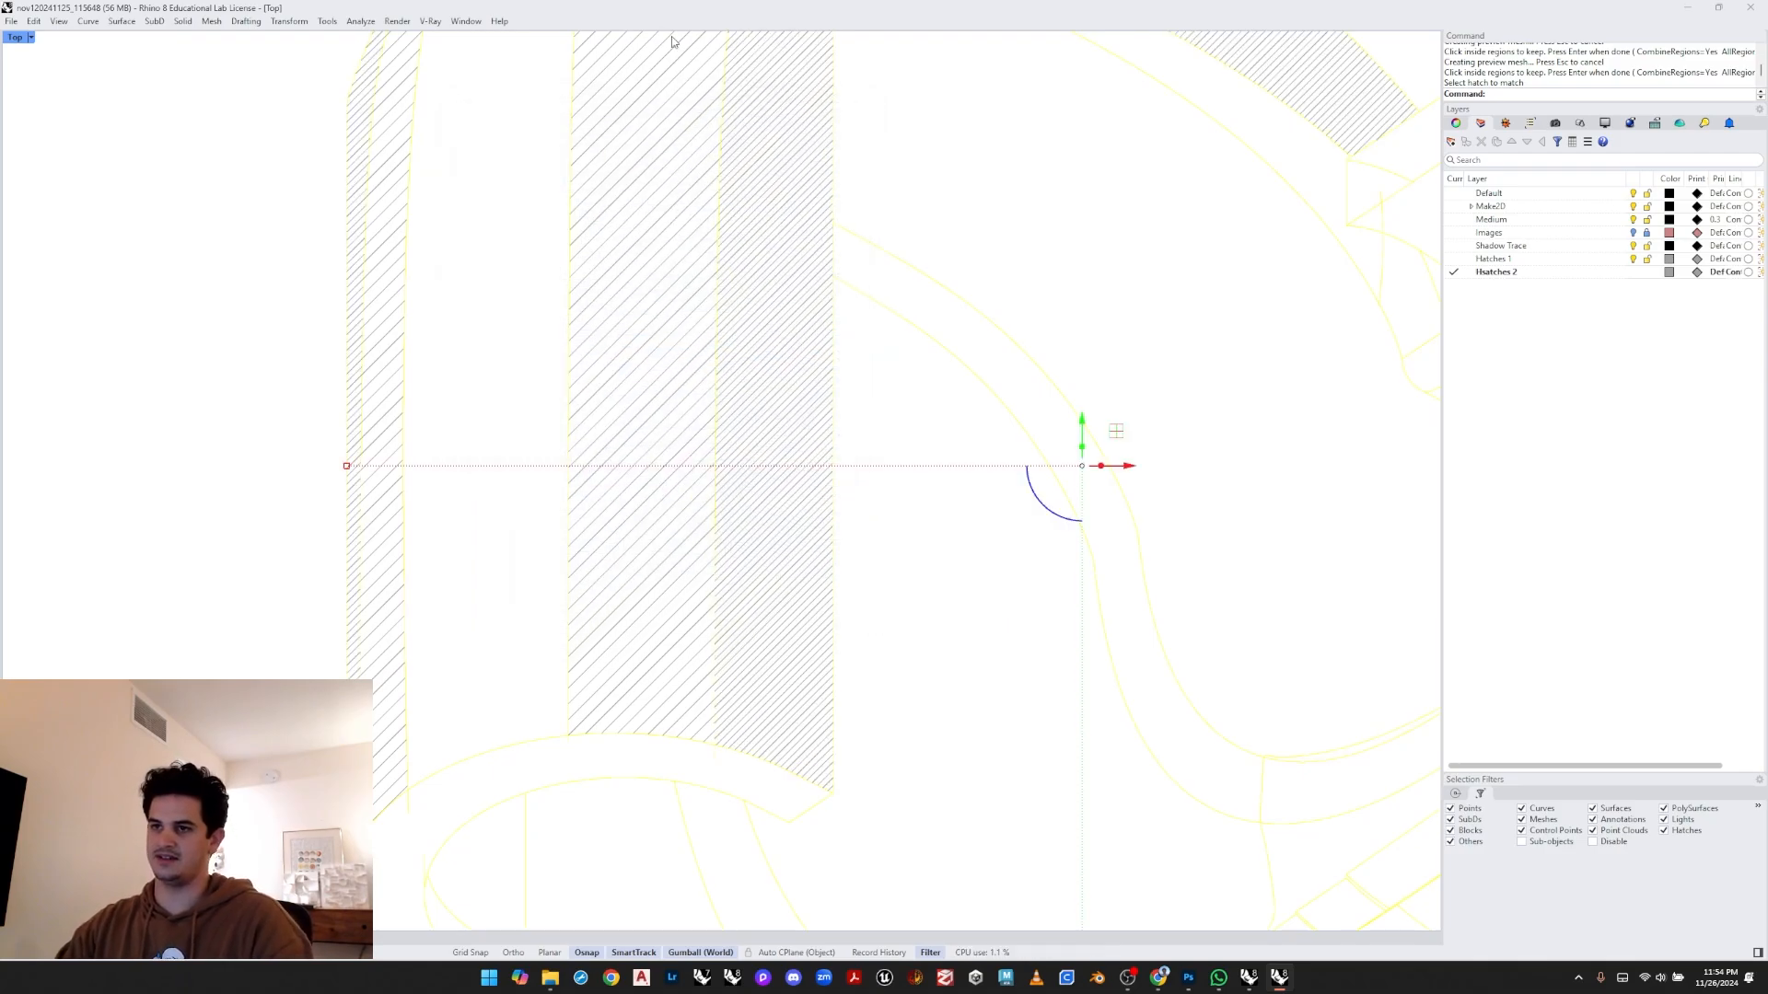
{"action": "scroll", "coordinate": [606, 474], "scroll_direction": "down", "scroll_amount": 5}
{"action": "key", "text": "Escape"}
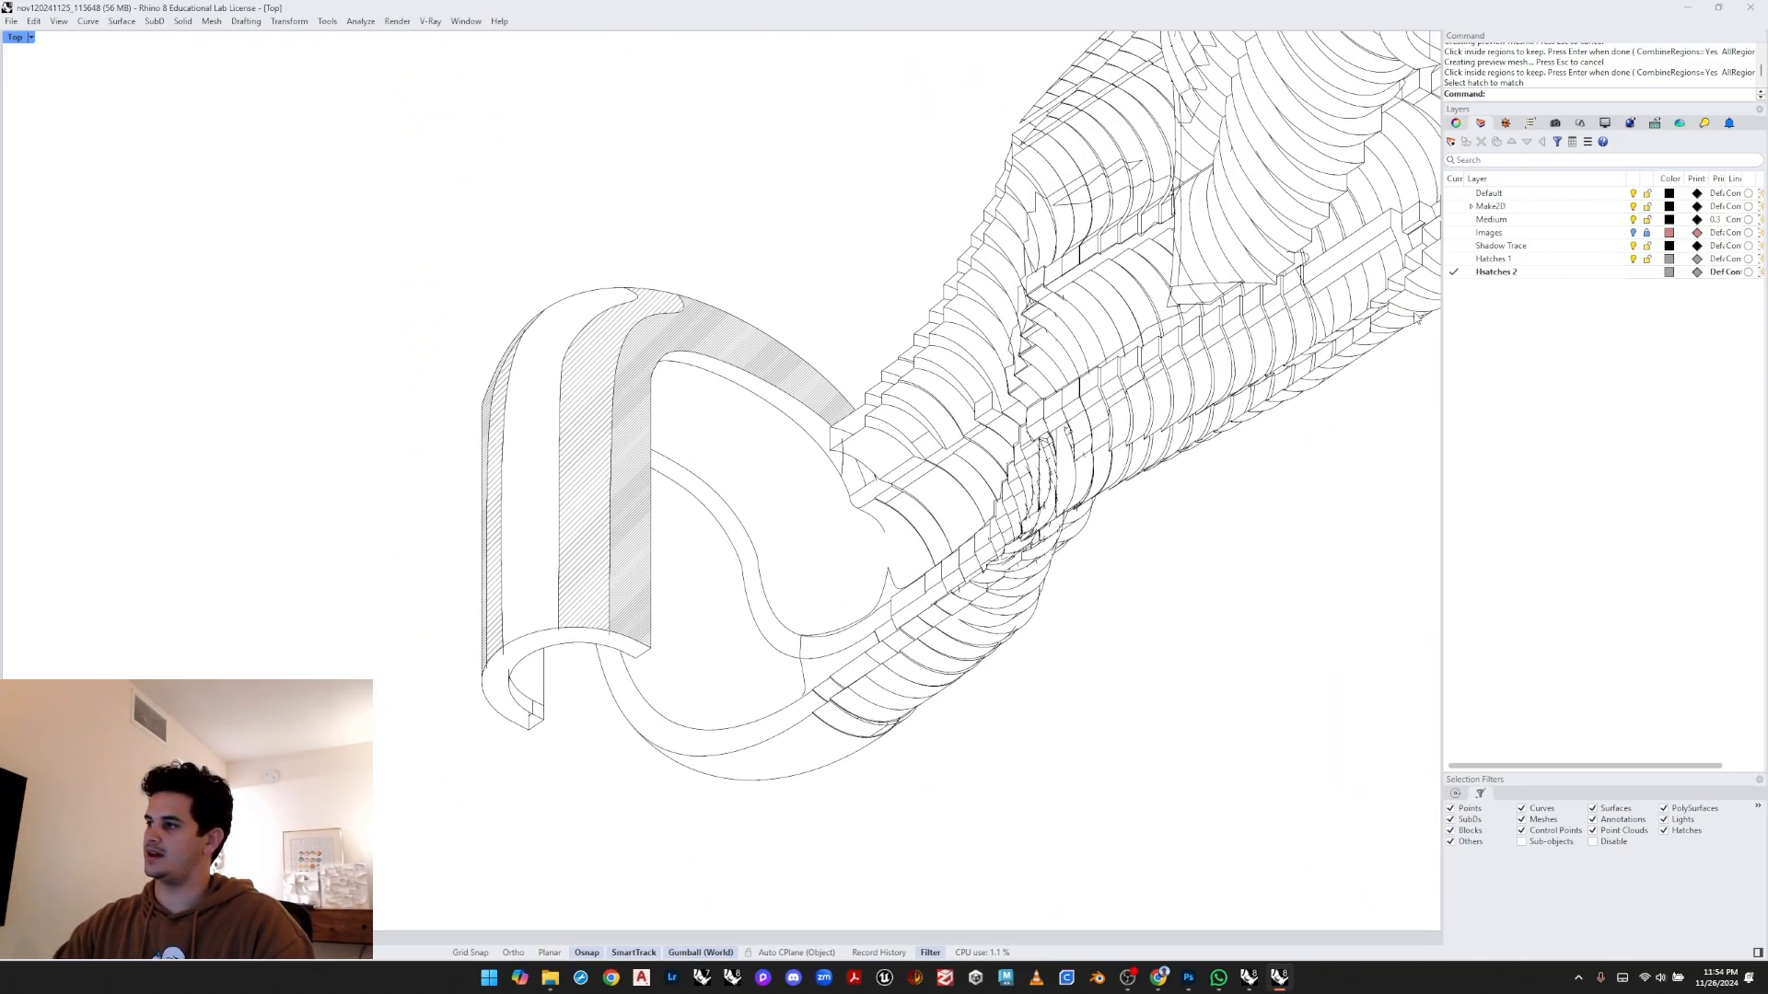
- Delete the stray open curve along the hook's lower front edge
{"action": "left_click", "coordinate": [1622, 248]}
{"action": "scroll", "coordinate": [952, 397], "scroll_direction": "up", "scroll_amount": 10}
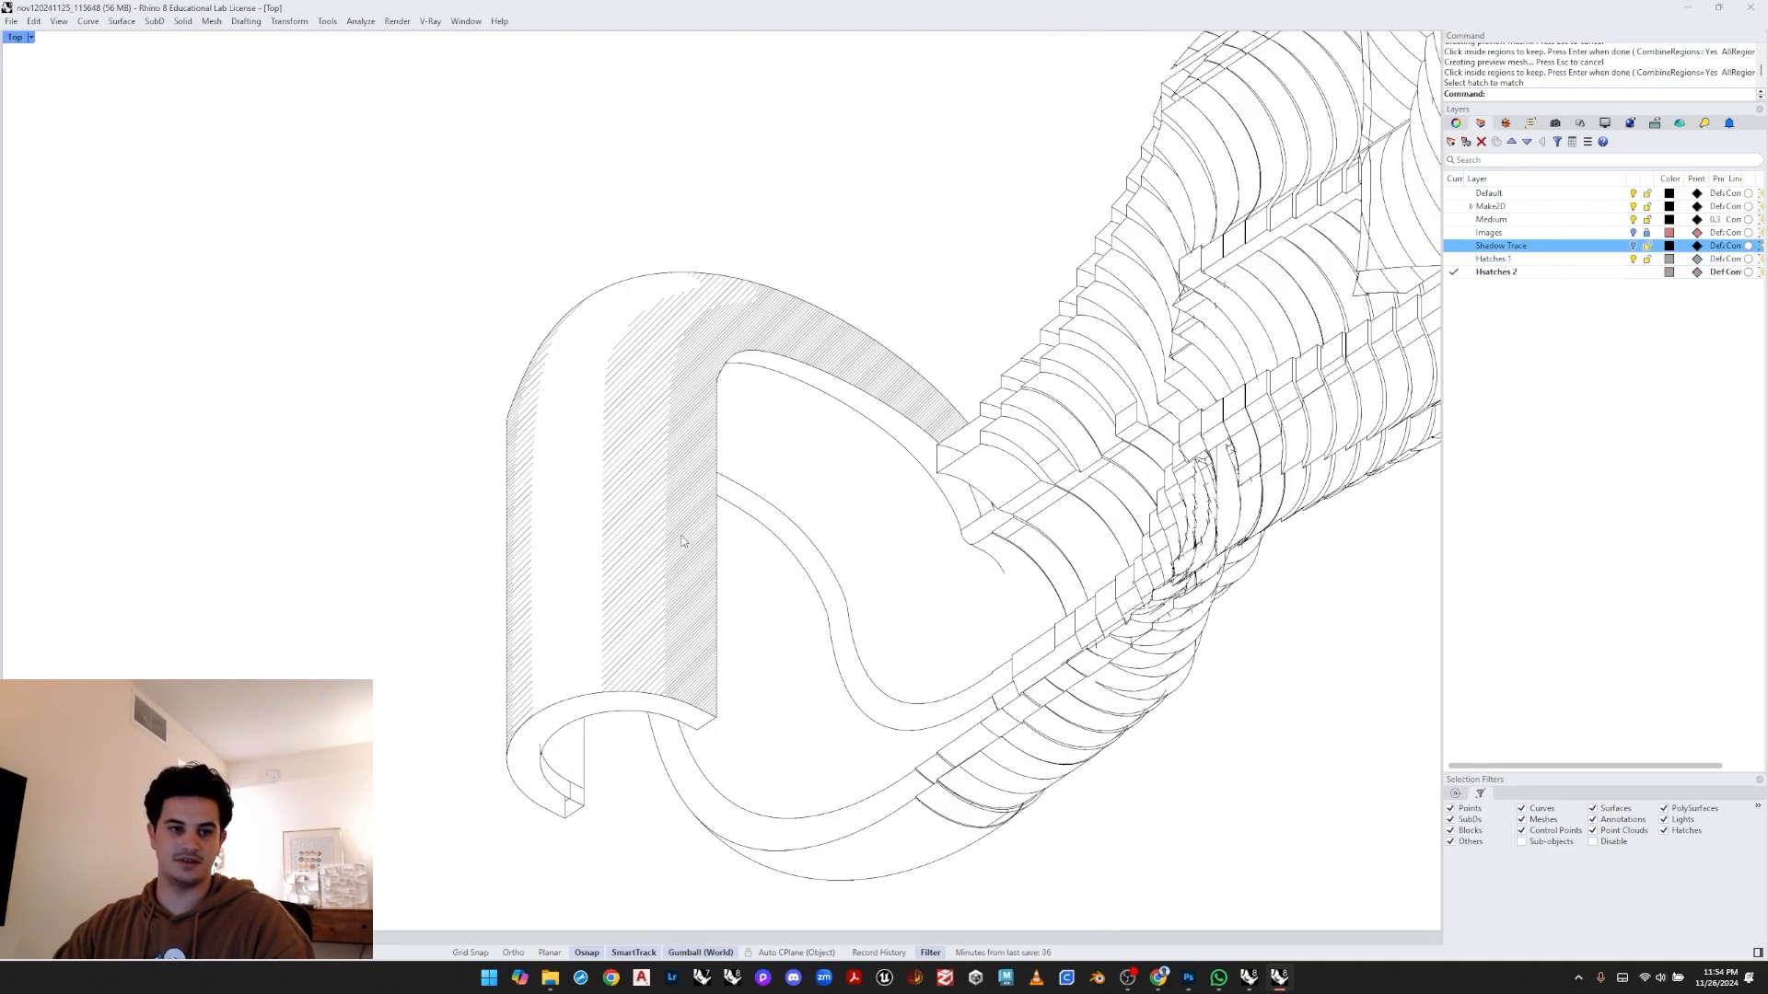
{"action": "right_click_drag", "start_coordinate": [789, 703], "coordinate": [780, 643]}
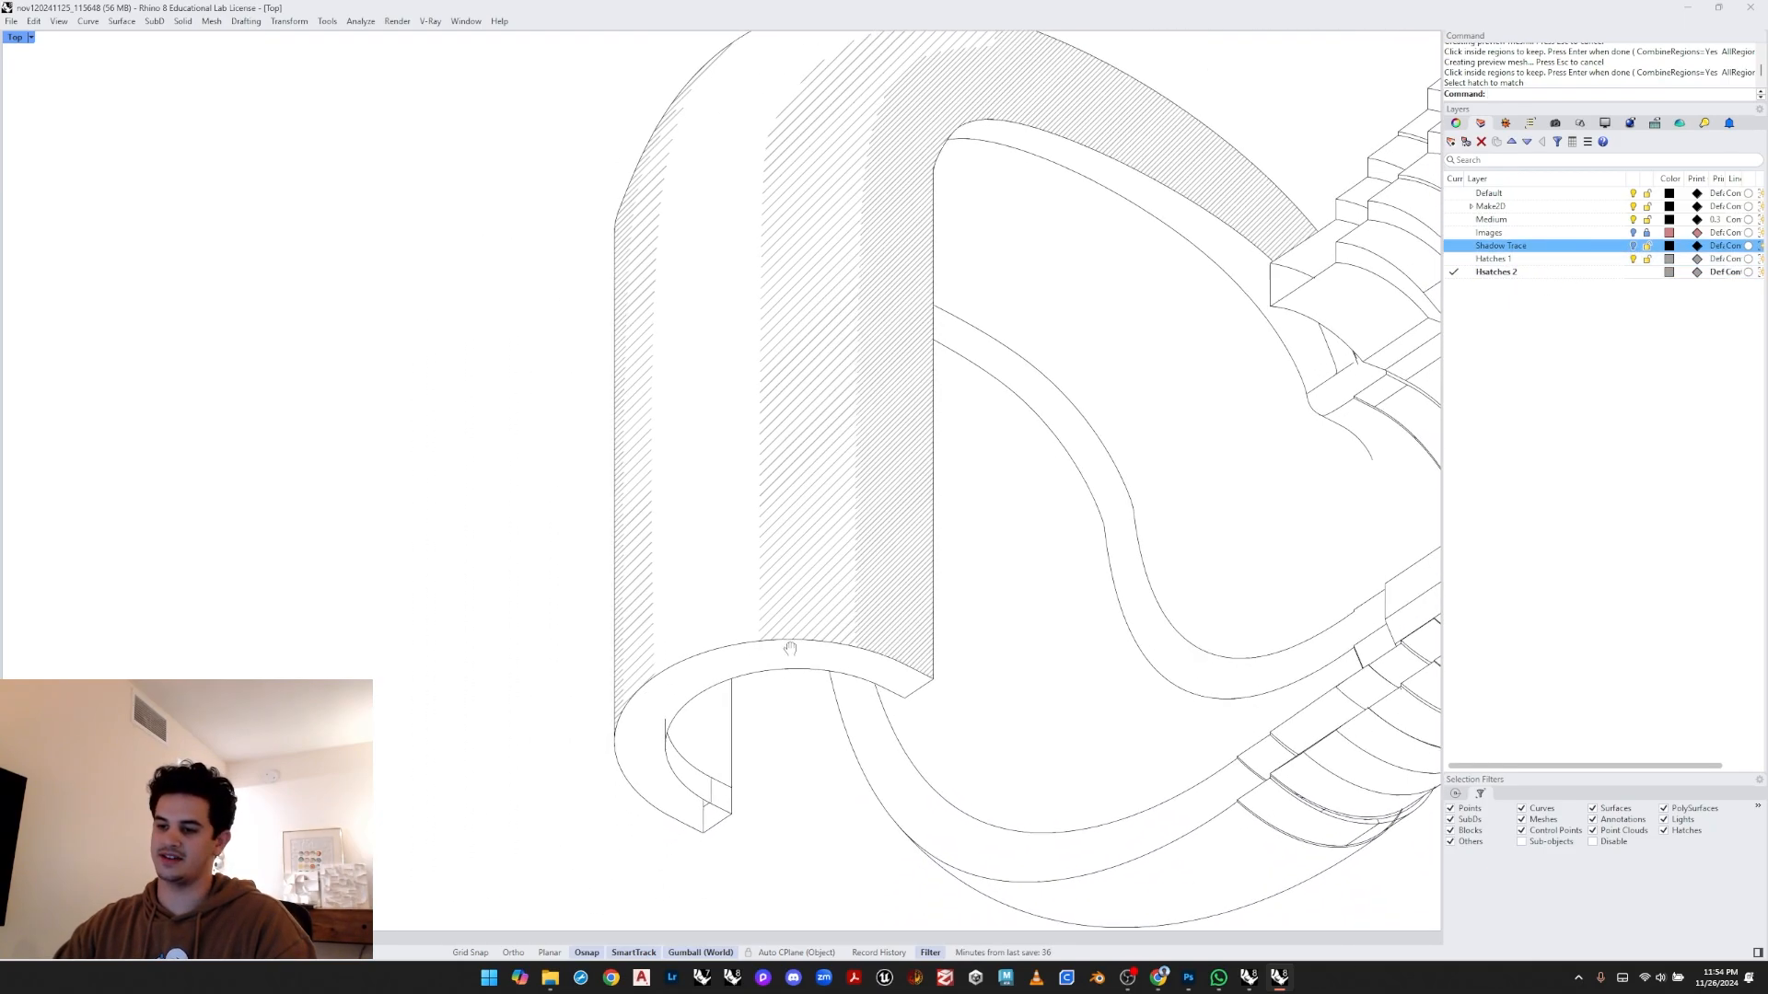
{"action": "right_click_drag", "start_coordinate": [832, 719], "coordinate": [826, 707]}
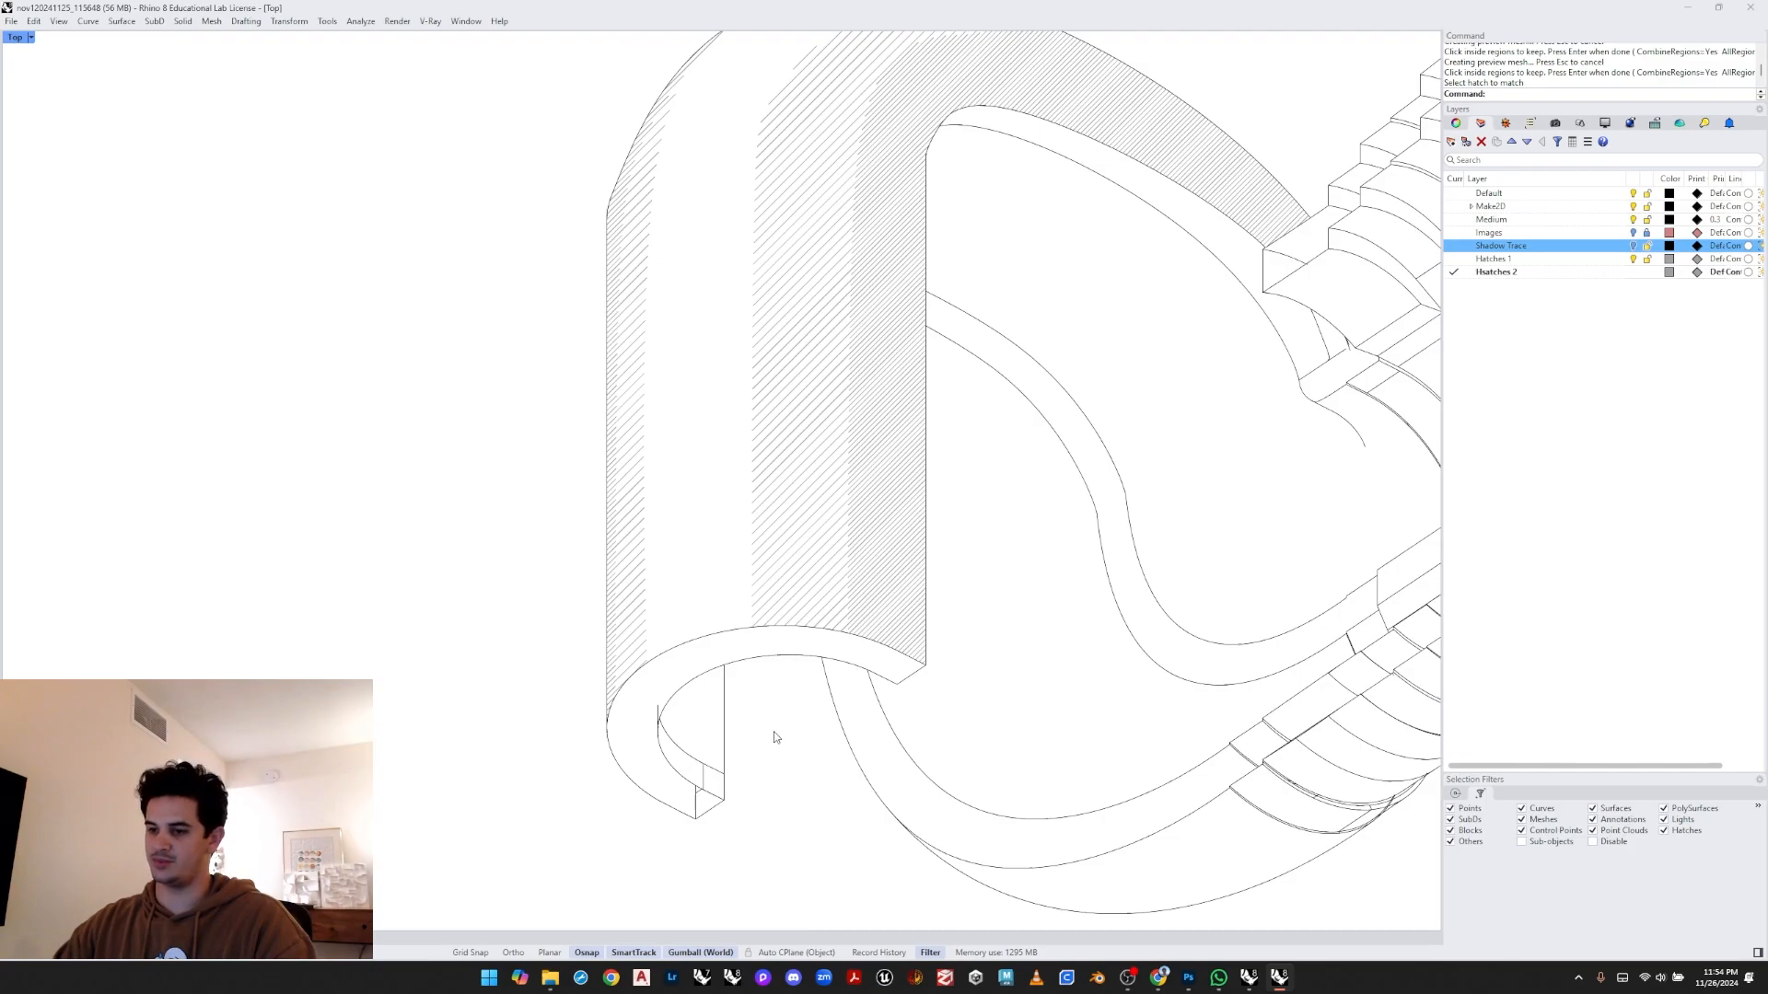
{"action": "scroll", "coordinate": [773, 736], "scroll_direction": "up", "scroll_amount": 2}
{"action": "left_click", "coordinate": [672, 715]}
{"action": "right_click_drag", "start_coordinate": [690, 718], "coordinate": [671, 702]}
{"action": "key", "text": "Delete"}
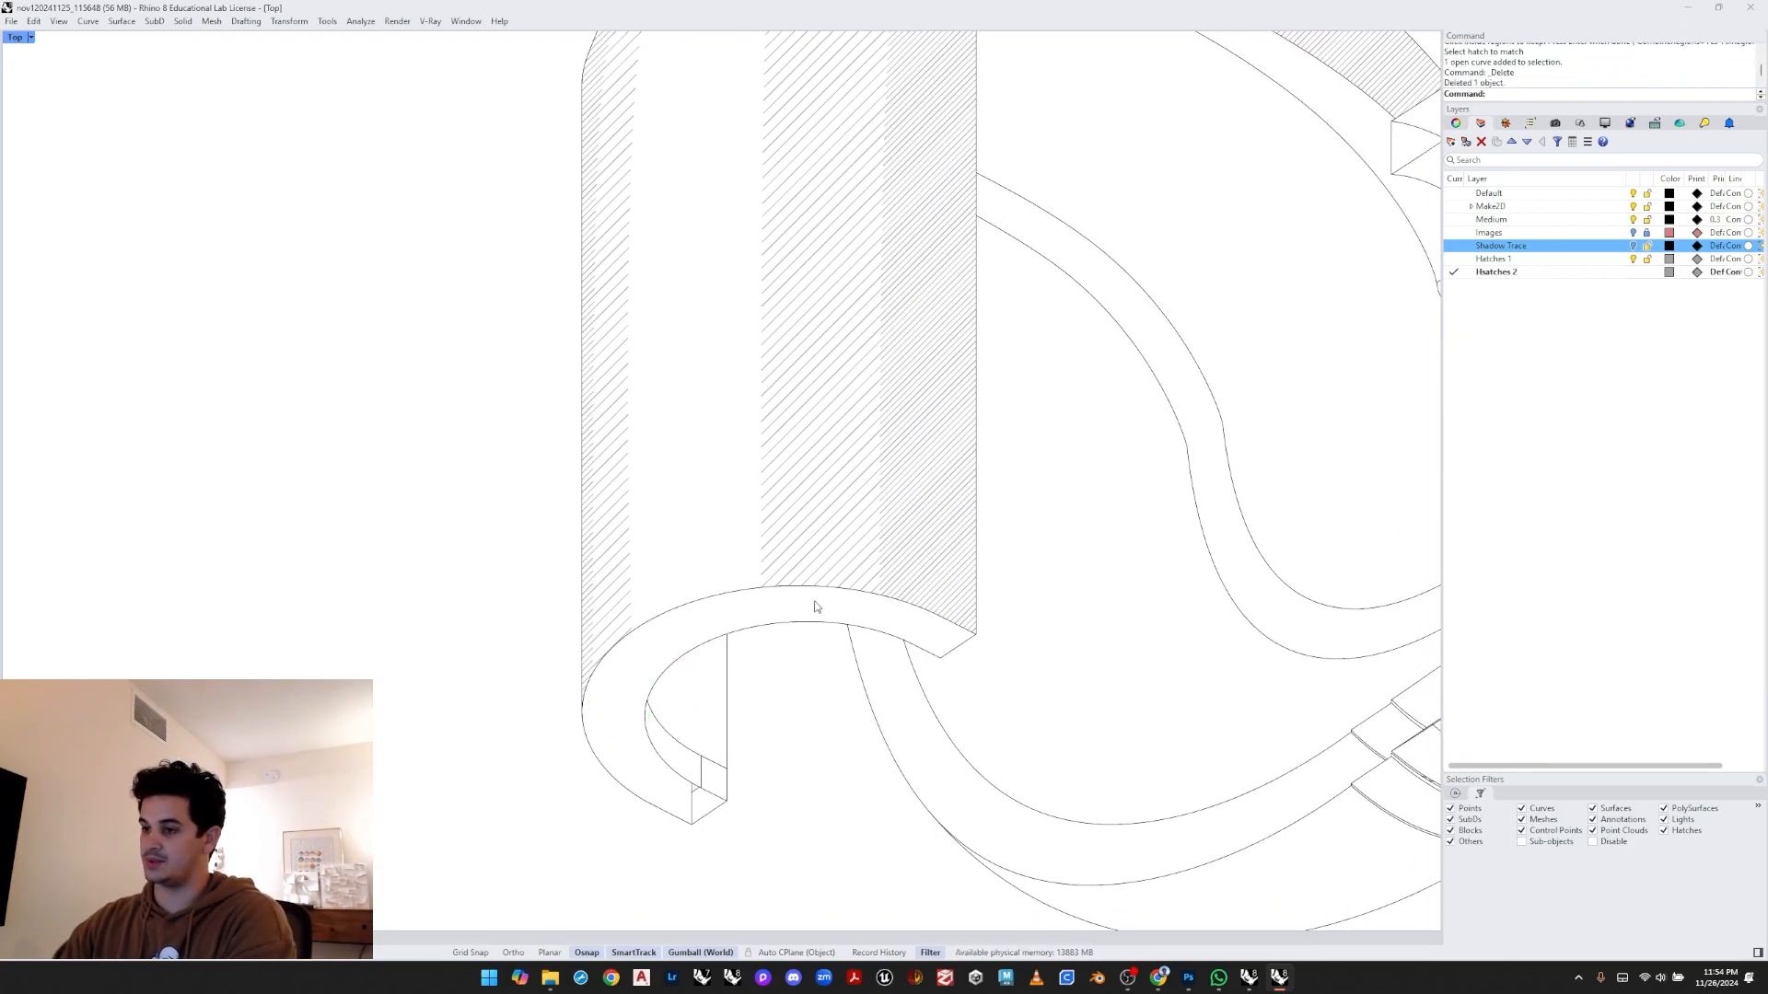
- Try to nudge the selected strip hatch on the hook into alignment with its edge using Move
{"action": "scroll", "coordinate": [814, 606], "scroll_direction": "up", "scroll_amount": 4}
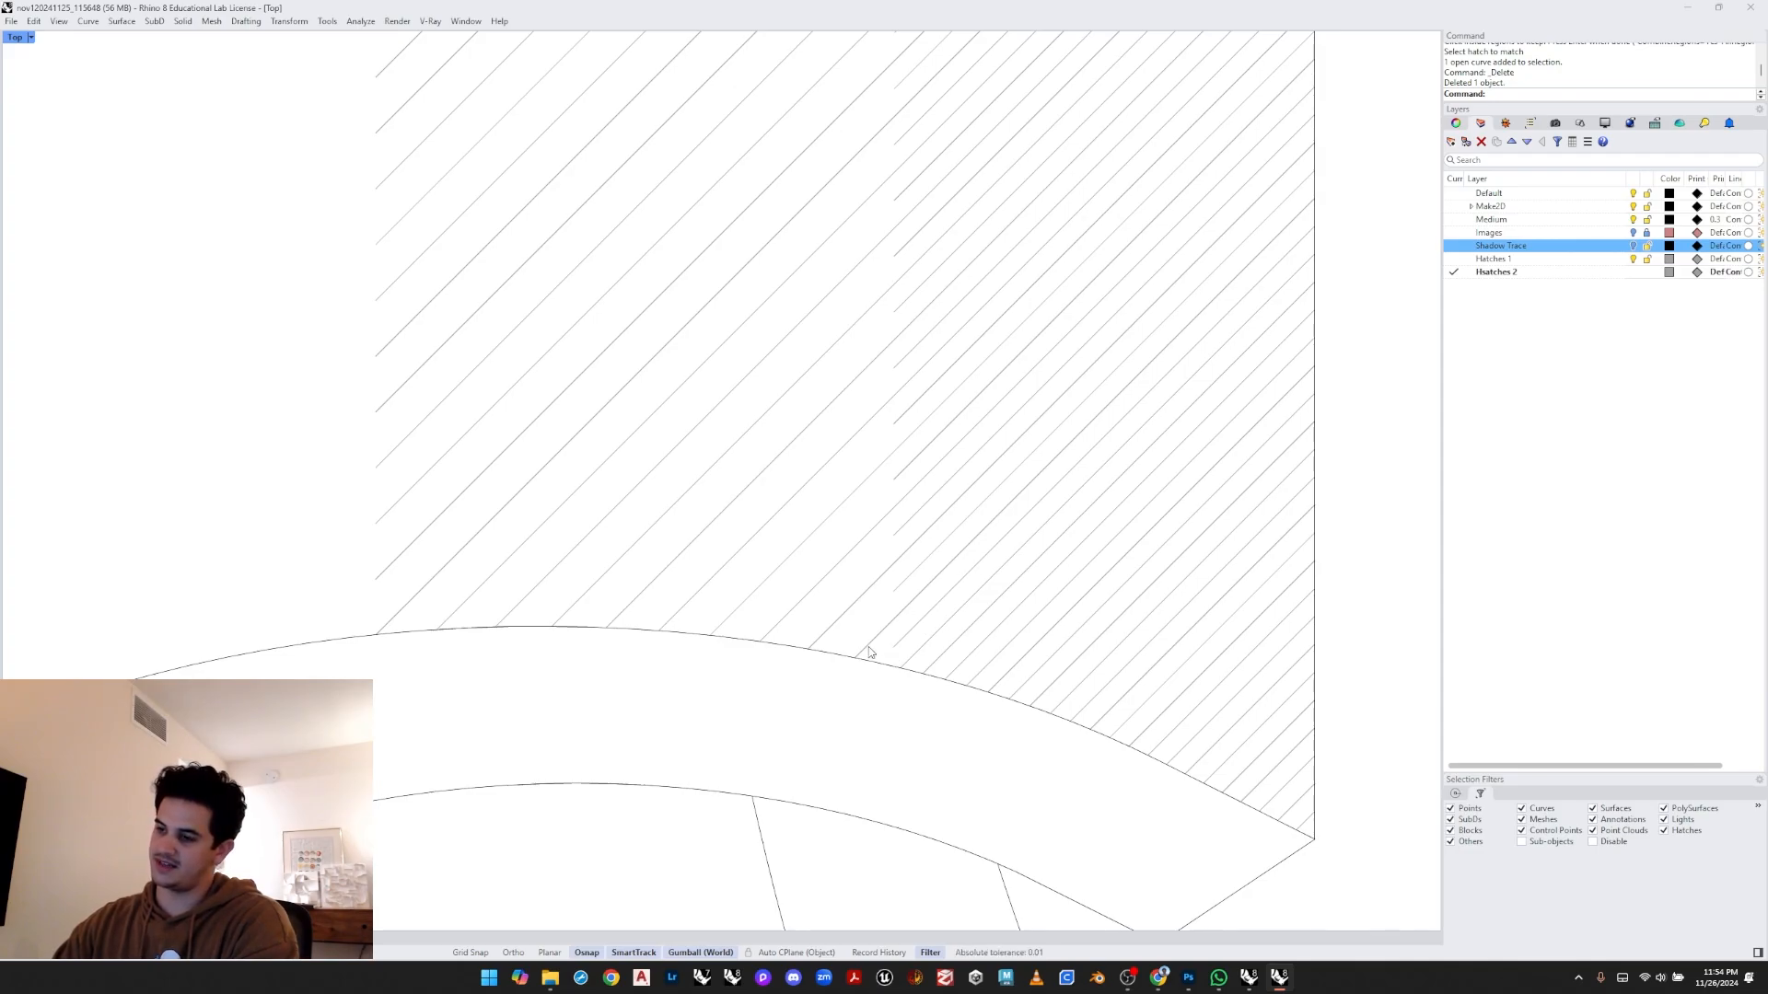
{"action": "scroll", "coordinate": [856, 613], "scroll_direction": "down", "scroll_amount": 2}
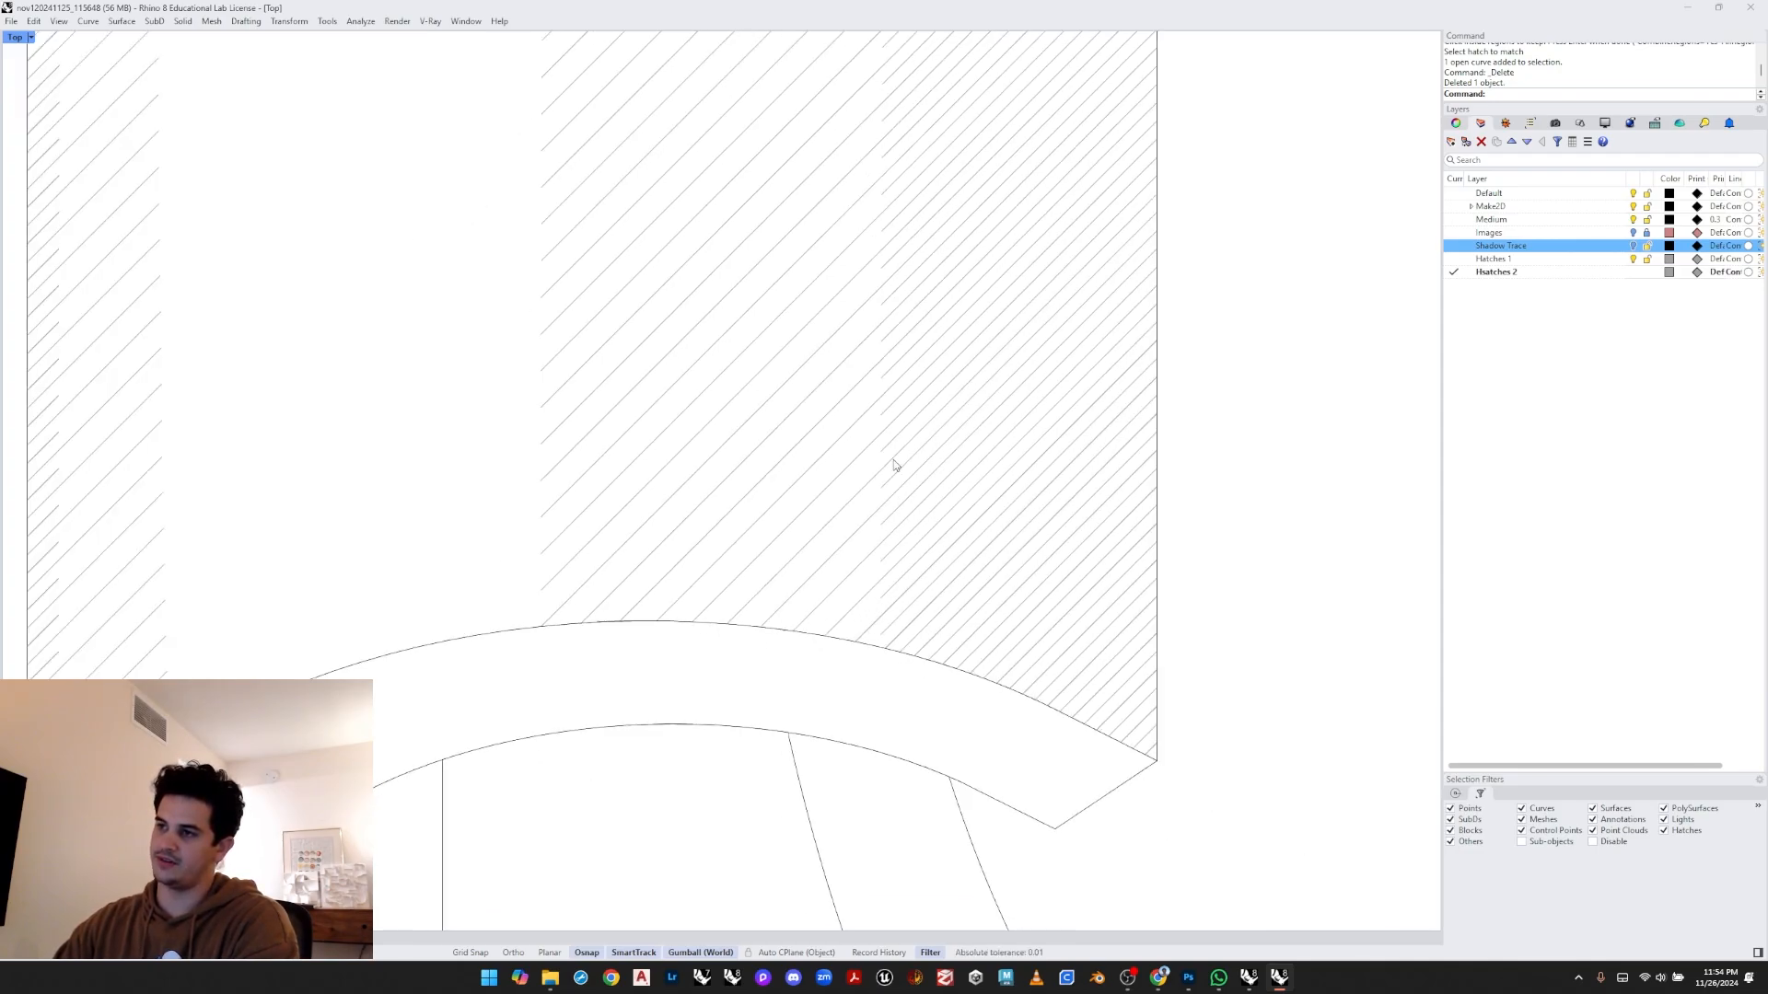
{"action": "scroll", "coordinate": [889, 465], "scroll_direction": "up", "scroll_amount": 3}
{"action": "left_click", "coordinate": [858, 478]}
{"action": "scroll", "coordinate": [858, 480], "scroll_direction": "down", "scroll_amount": 1}
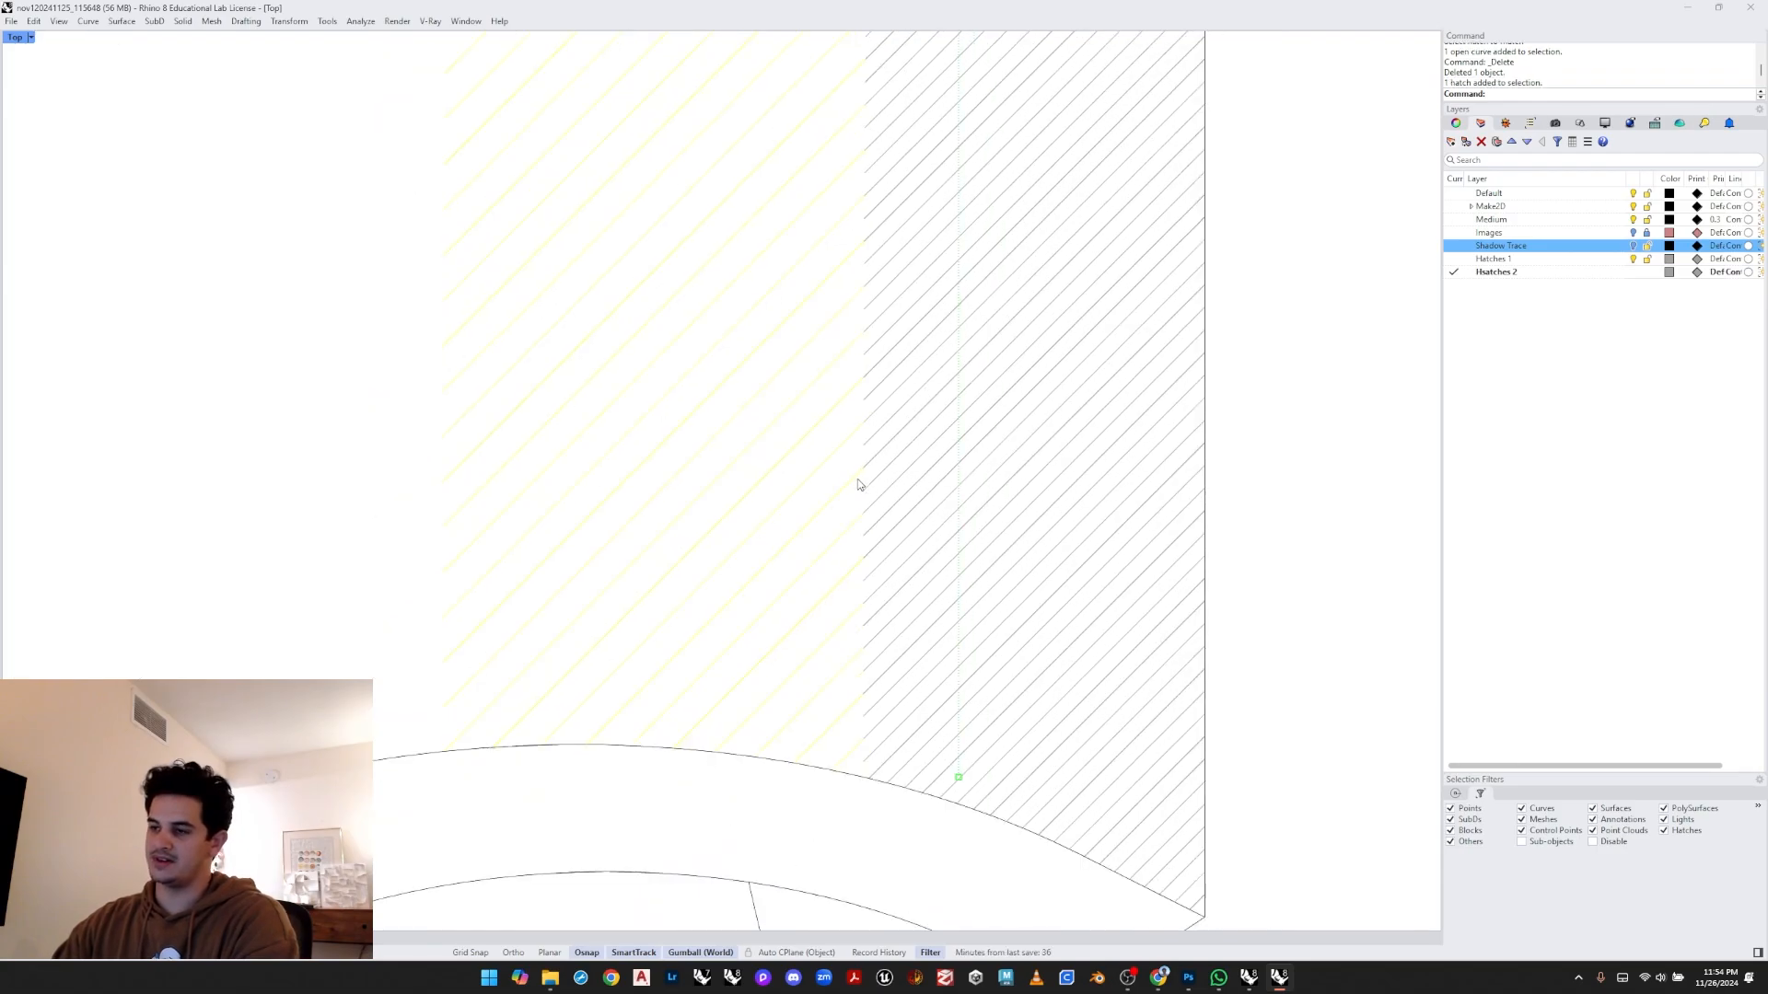
{"action": "right_click_drag", "start_coordinate": [893, 341], "coordinate": [868, 452]}
{"action": "type", "text": "Move"}
{"action": "key", "text": "Return"}
{"action": "scroll", "coordinate": [859, 461], "scroll_direction": "up", "scroll_amount": 4}
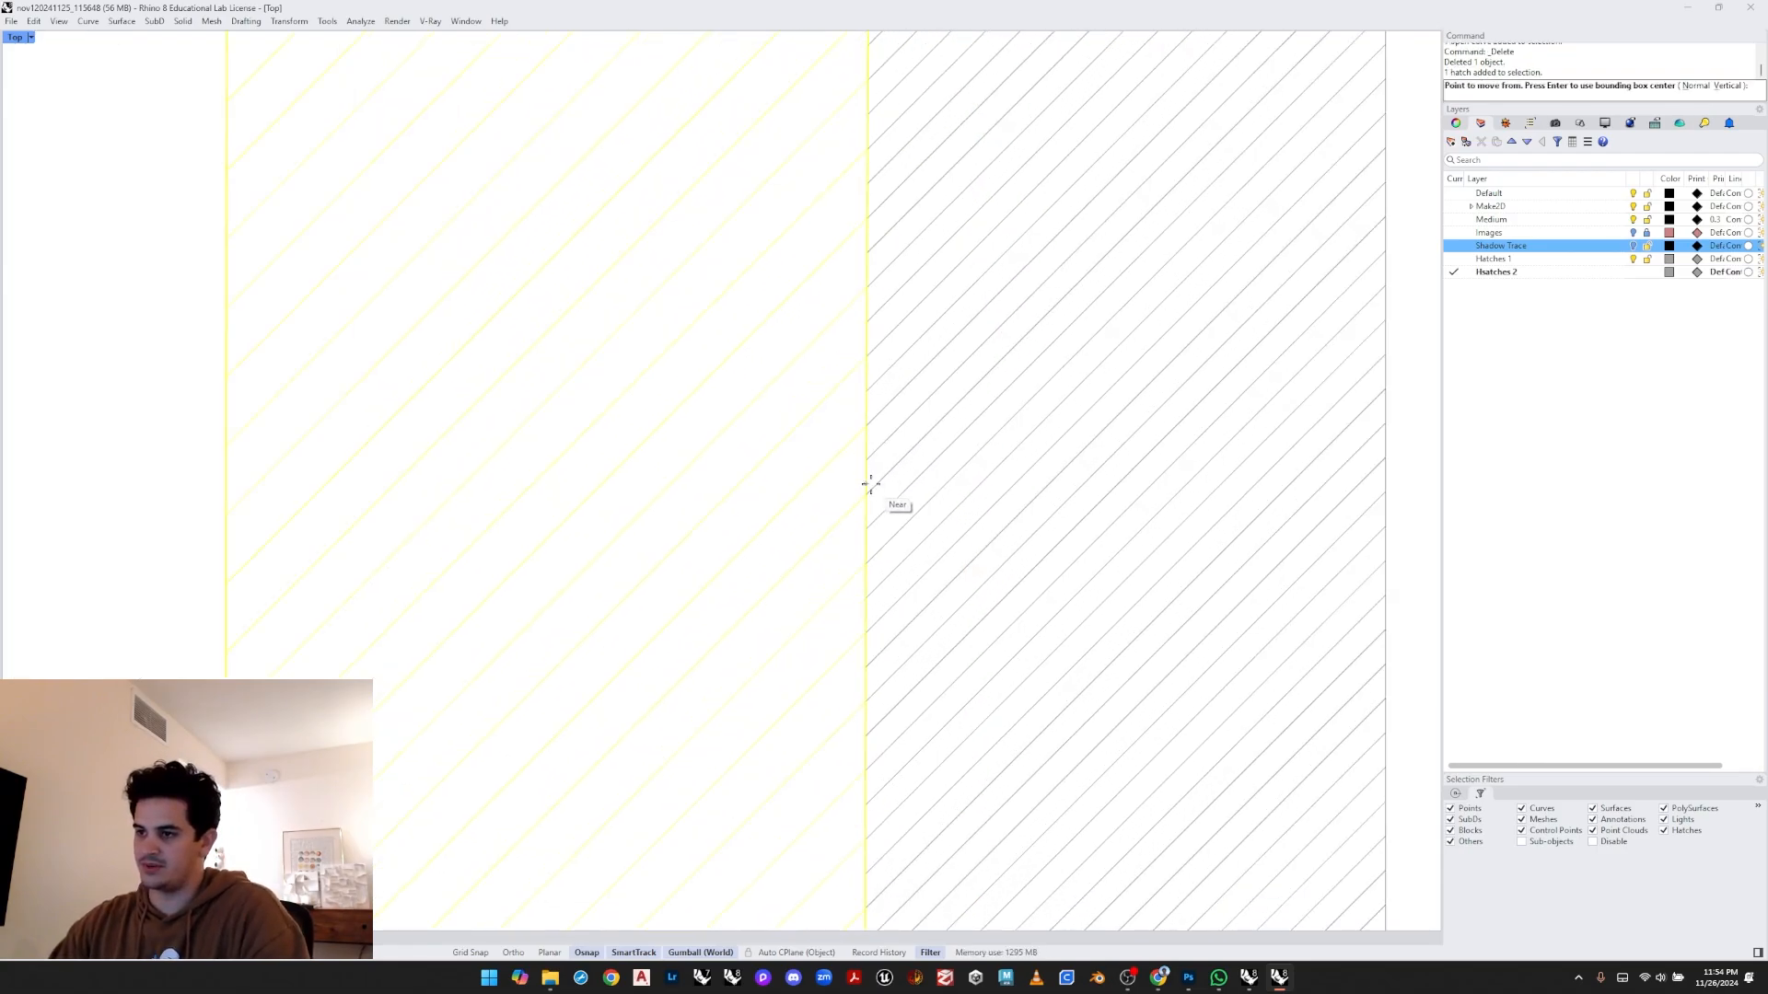
{"action": "left_click", "coordinate": [869, 485]}
{"action": "left_click", "coordinate": [843, 461]}
{"action": "scroll", "coordinate": [877, 481], "scroll_direction": "up", "scroll_amount": 4}
{"action": "scroll", "coordinate": [848, 485], "scroll_direction": "up", "scroll_amount": 4}
{"action": "key", "text": "ctrl+z"}
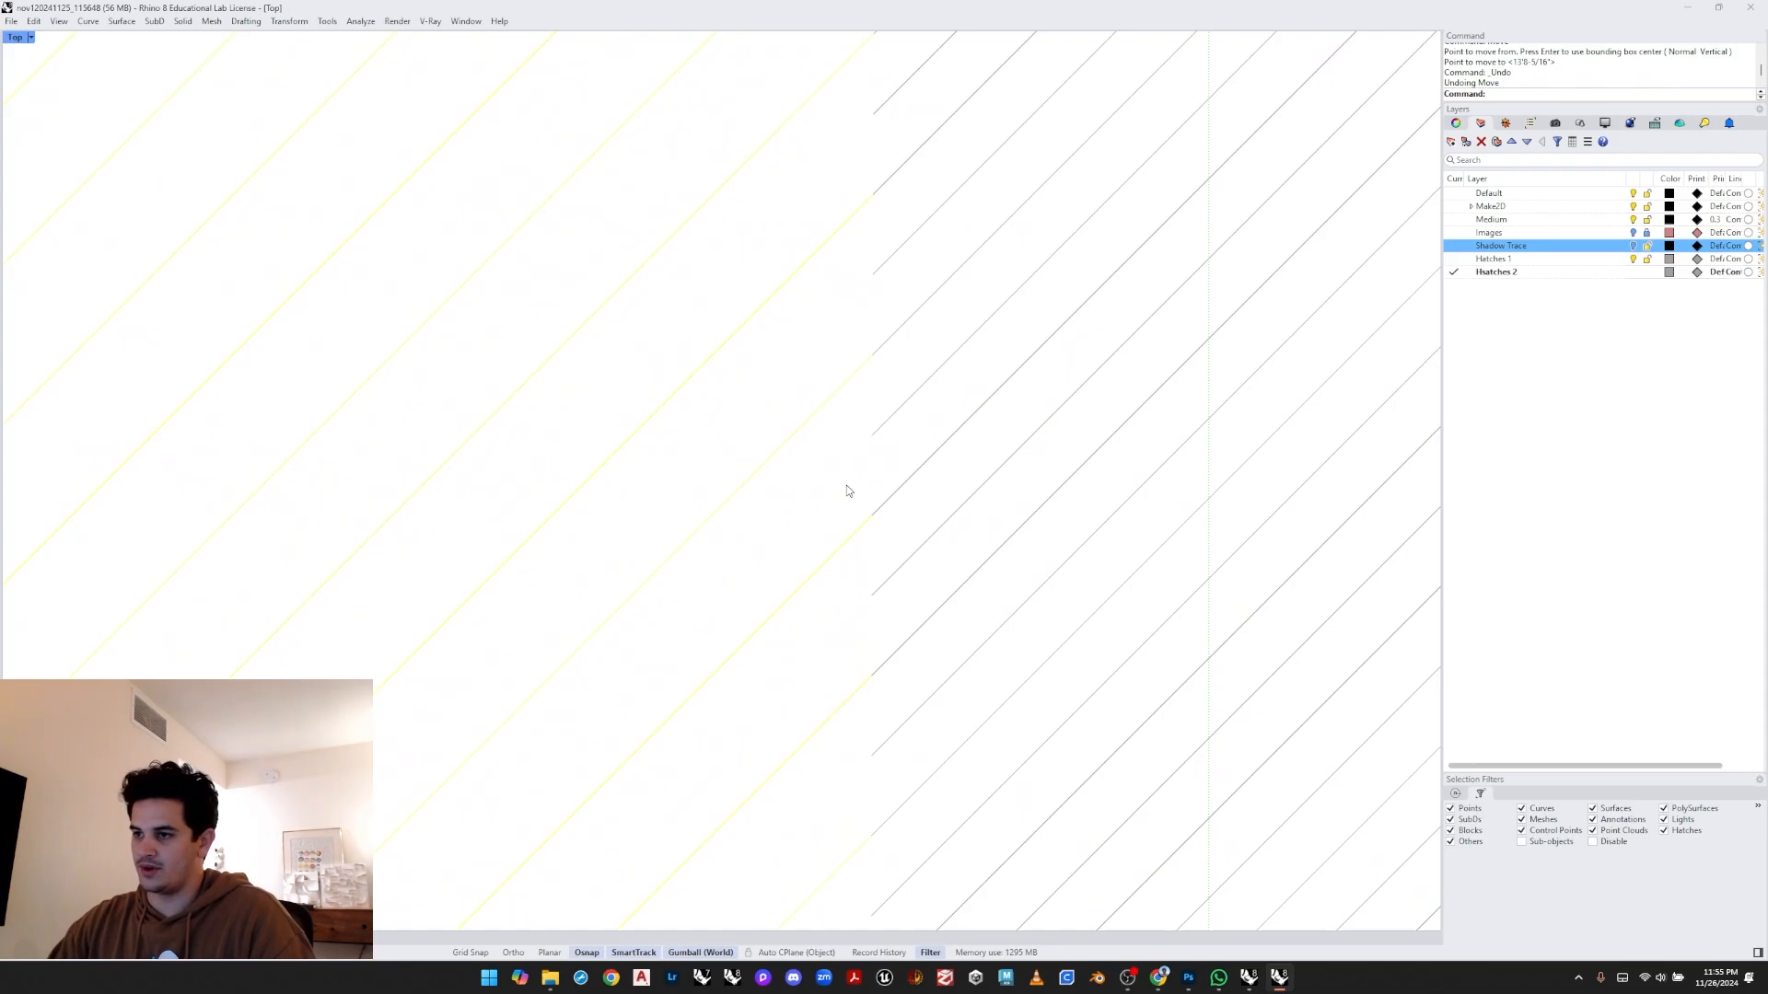
{"action": "scroll", "coordinate": [849, 488], "scroll_direction": "up", "scroll_amount": 2}
{"action": "key", "text": "space"}
{"action": "left_click", "coordinate": [853, 501]}
{"action": "left_click", "coordinate": [856, 471]}
{"action": "key", "text": "Escape"}
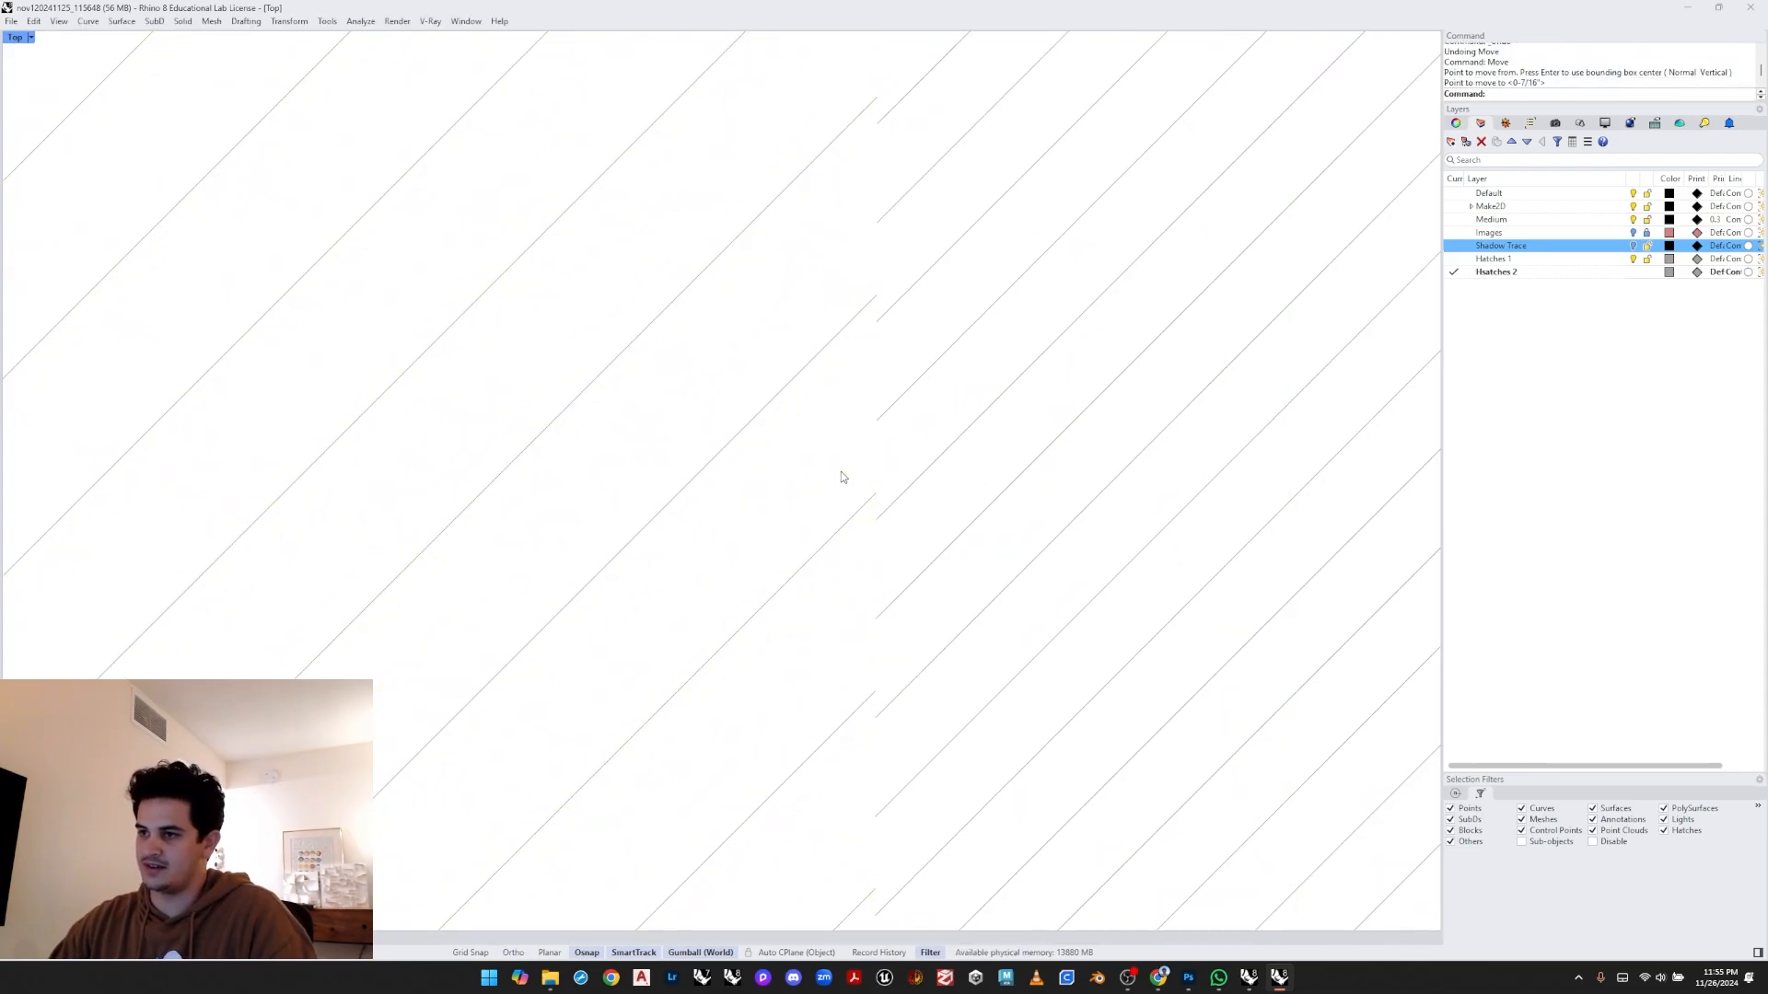
{"action": "scroll", "coordinate": [897, 502], "scroll_direction": "down", "scroll_amount": 6}
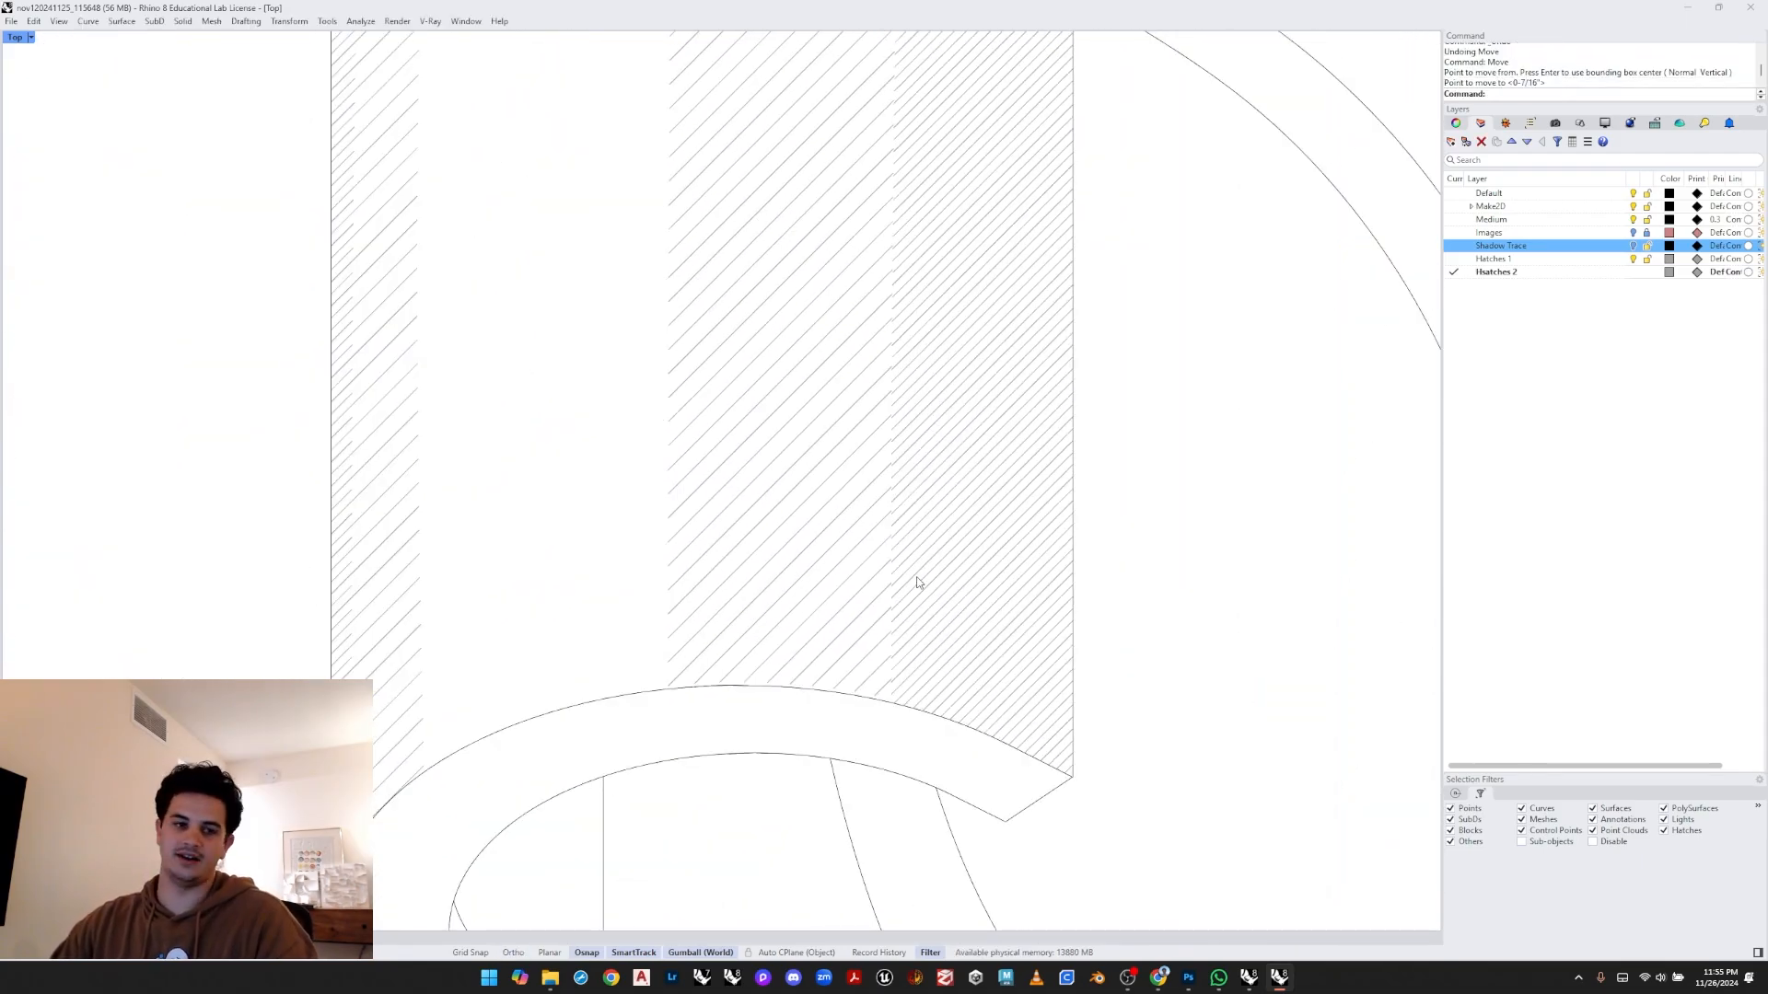
{"action": "scroll", "coordinate": [916, 582], "scroll_direction": "down", "scroll_amount": 2}
{"action": "key", "text": "ctrl+z"}
{"action": "scroll", "coordinate": [919, 594], "scroll_direction": "up", "scroll_amount": 6}
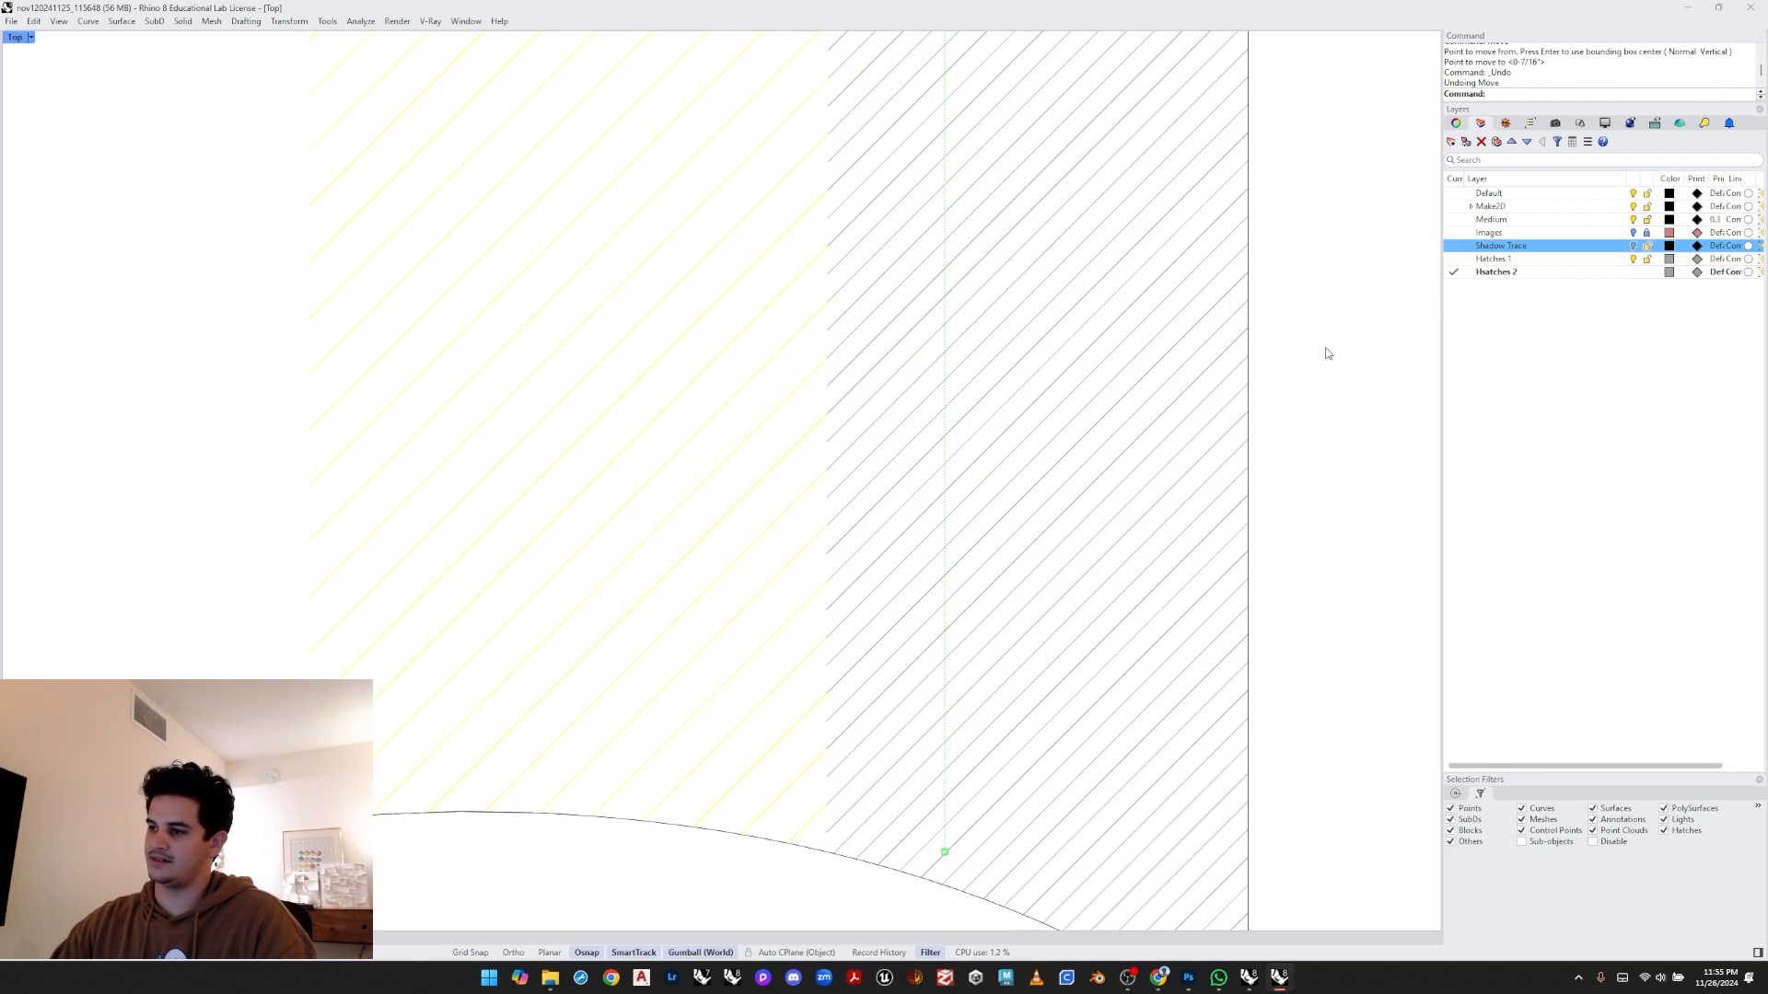
{"action": "key", "text": "Escape"}
{"action": "scroll", "coordinate": [798, 544], "scroll_direction": "down", "scroll_amount": 8}
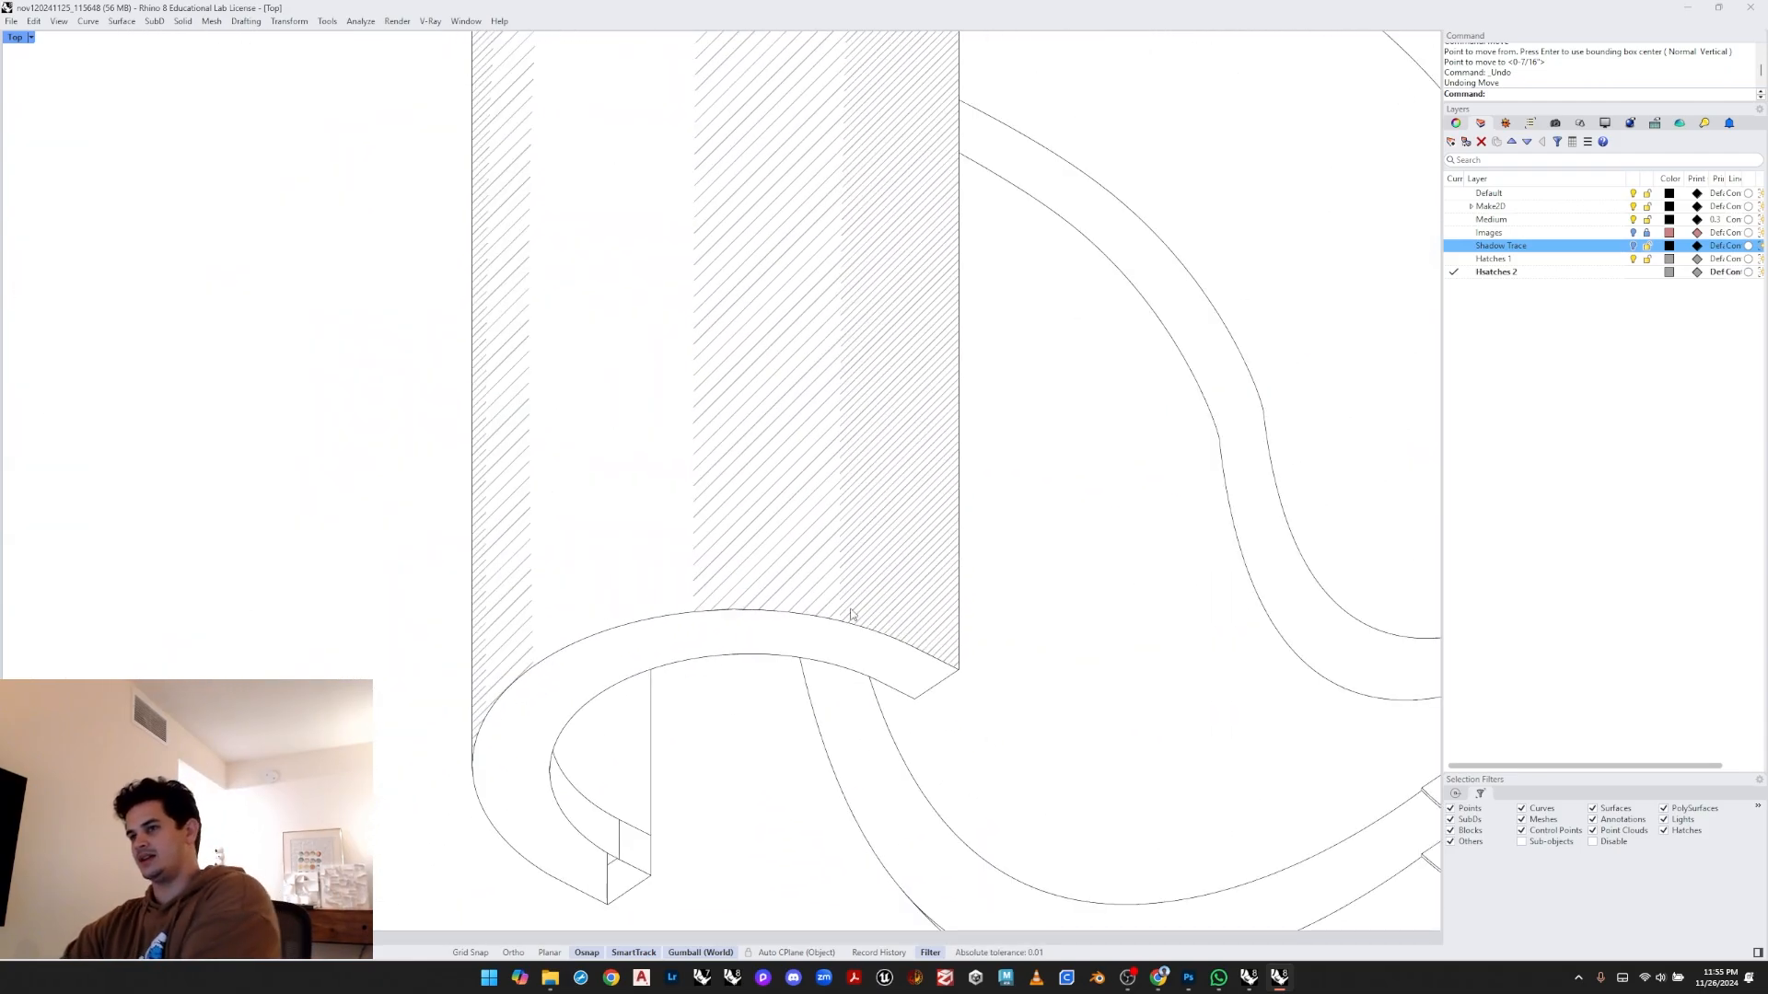
- Delete the stray short curves at the hook's lower inner end
{"action": "scroll", "coordinate": [836, 587], "scroll_direction": "down", "scroll_amount": 6}
{"action": "right_click_drag", "start_coordinate": [768, 656], "coordinate": [730, 581]}
{"action": "scroll", "coordinate": [748, 604], "scroll_direction": "up", "scroll_amount": 6}
{"action": "scroll", "coordinate": [660, 731], "scroll_direction": "up", "scroll_amount": 2}
{"action": "left_click", "coordinate": [659, 734]}
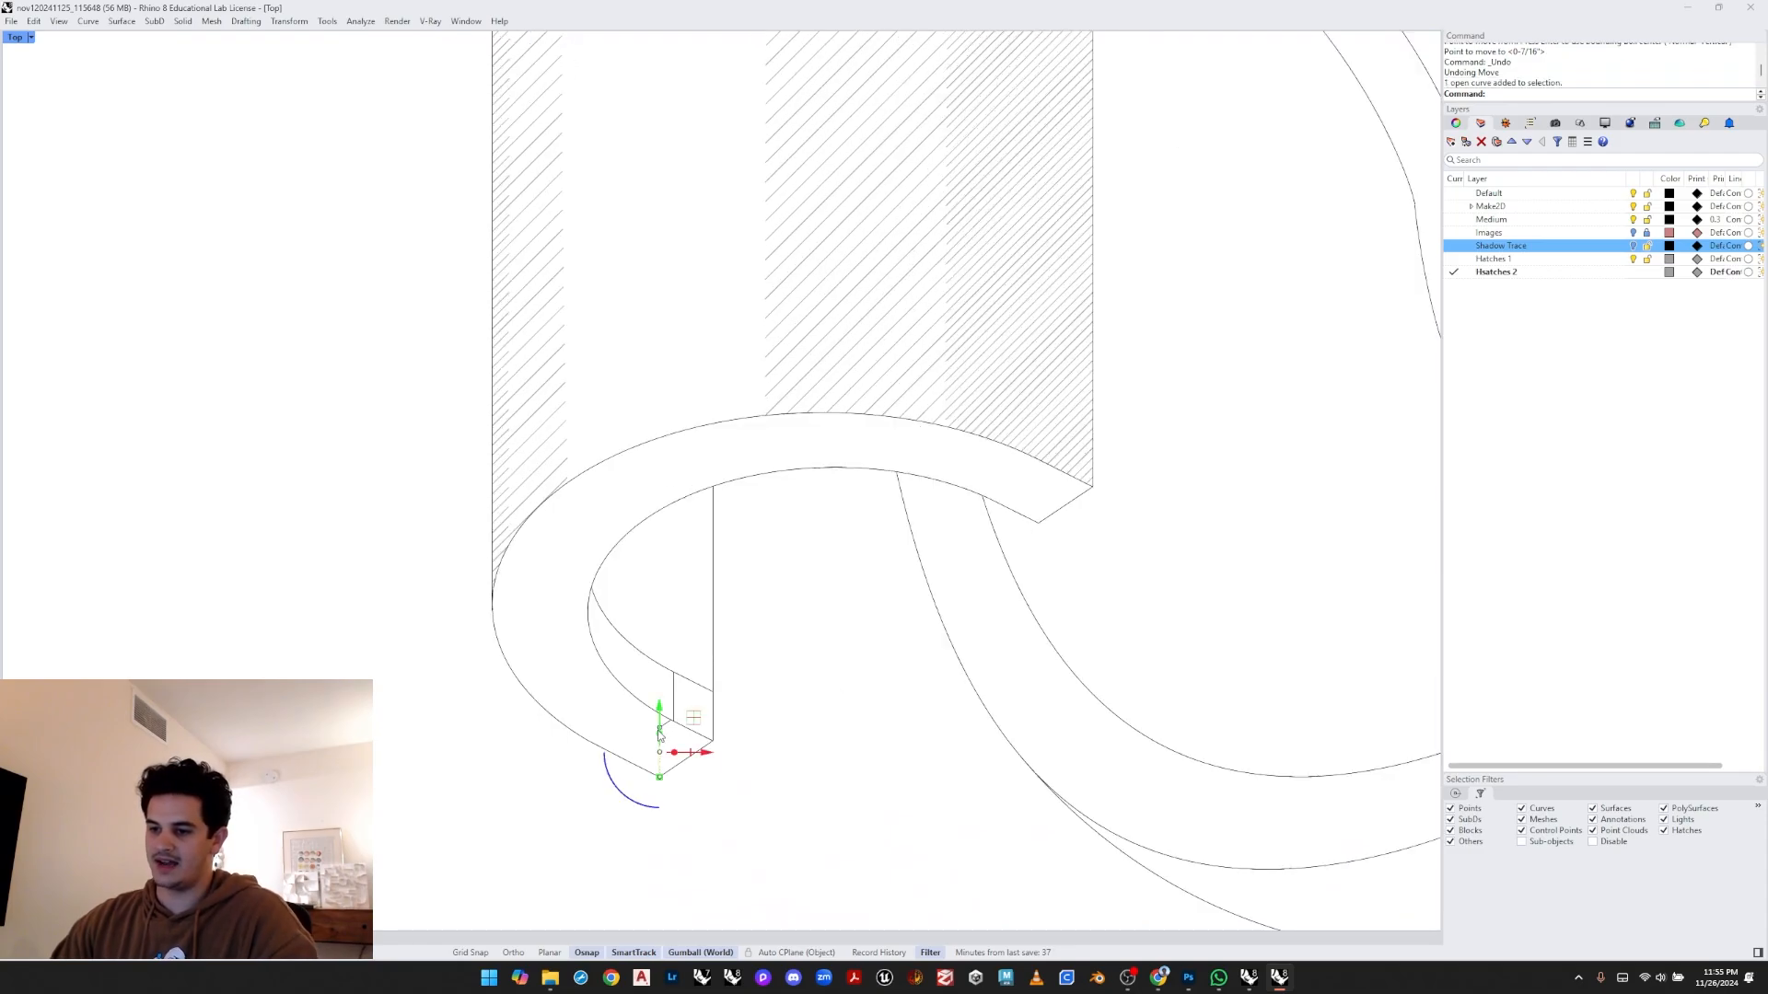
{"action": "scroll", "coordinate": [659, 734], "scroll_direction": "up", "scroll_amount": 2}
{"action": "key", "text": "Delete"}
{"action": "left_click", "coordinate": [666, 729]}
{"action": "key", "text": "Delete"}
{"action": "left_click", "coordinate": [659, 712]}
{"action": "key", "text": "Delete"}
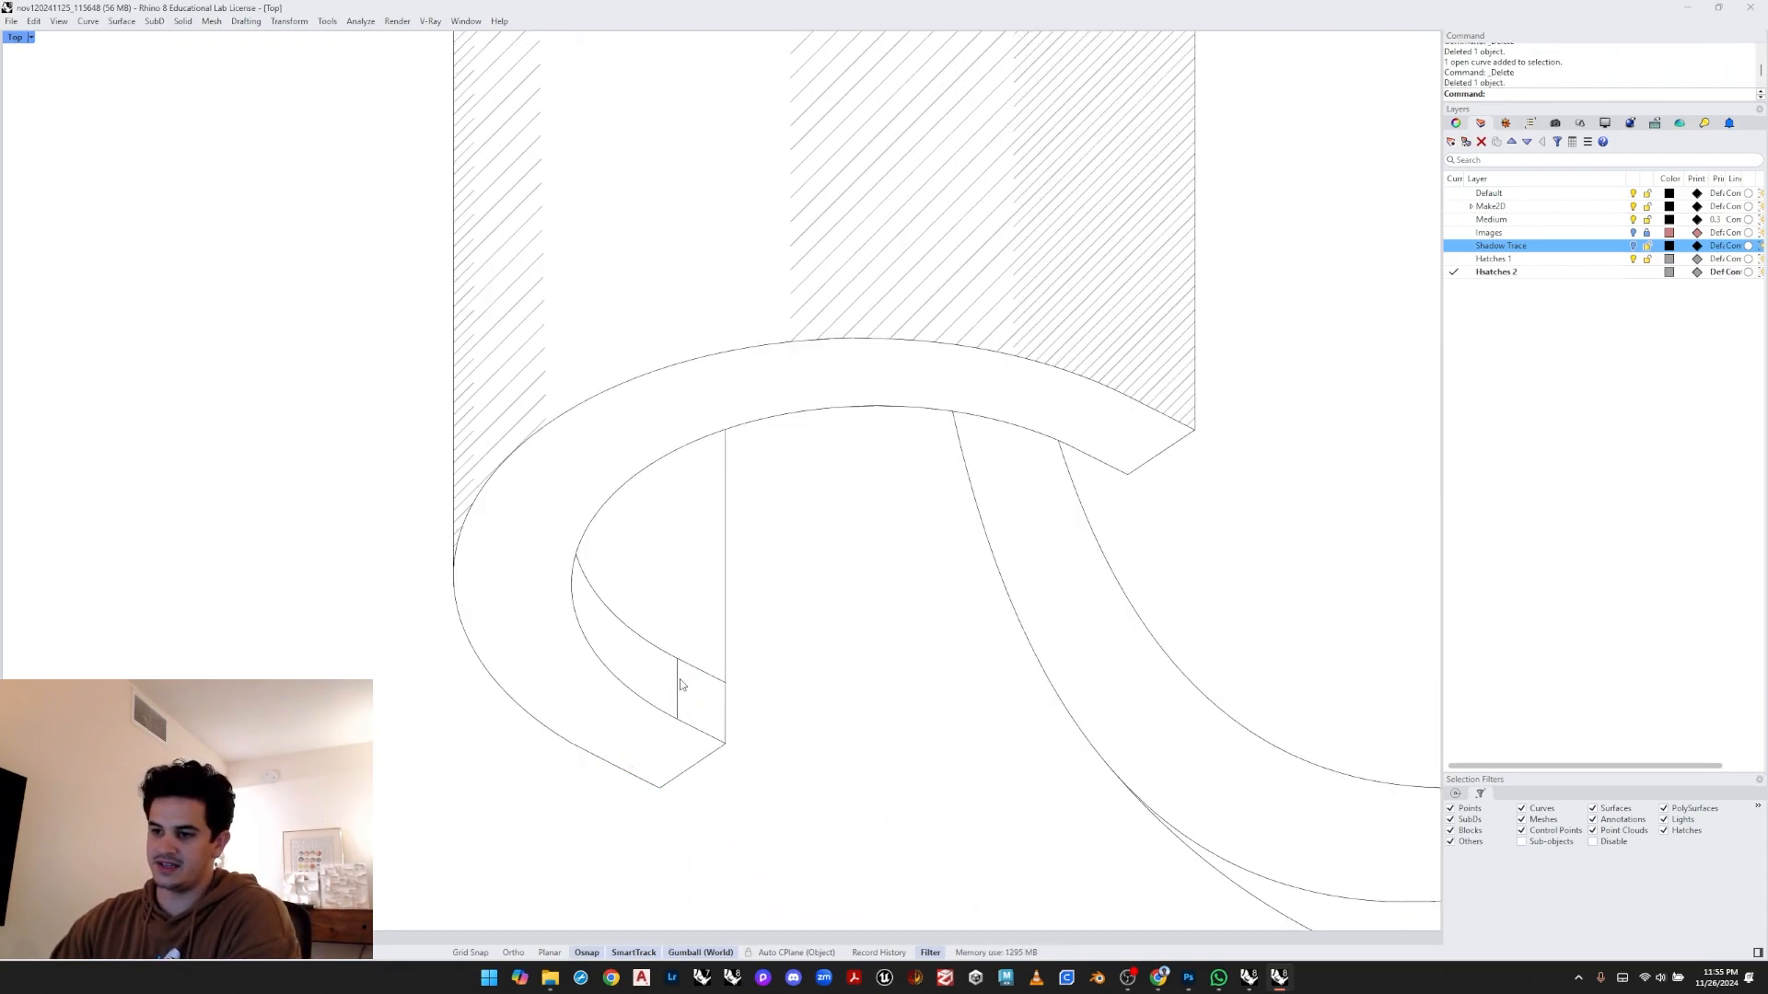
{"action": "left_click", "coordinate": [678, 679]}
{"action": "key", "text": "Delete"}
{"action": "left_click_drag", "start_coordinate": [682, 642], "coordinate": [660, 660]}
{"action": "key", "text": "Delete"}
{"action": "scroll", "coordinate": [635, 644], "scroll_direction": "down", "scroll_amount": 2}
{"action": "scroll", "coordinate": [635, 647], "scroll_direction": "down", "scroll_amount": 2}
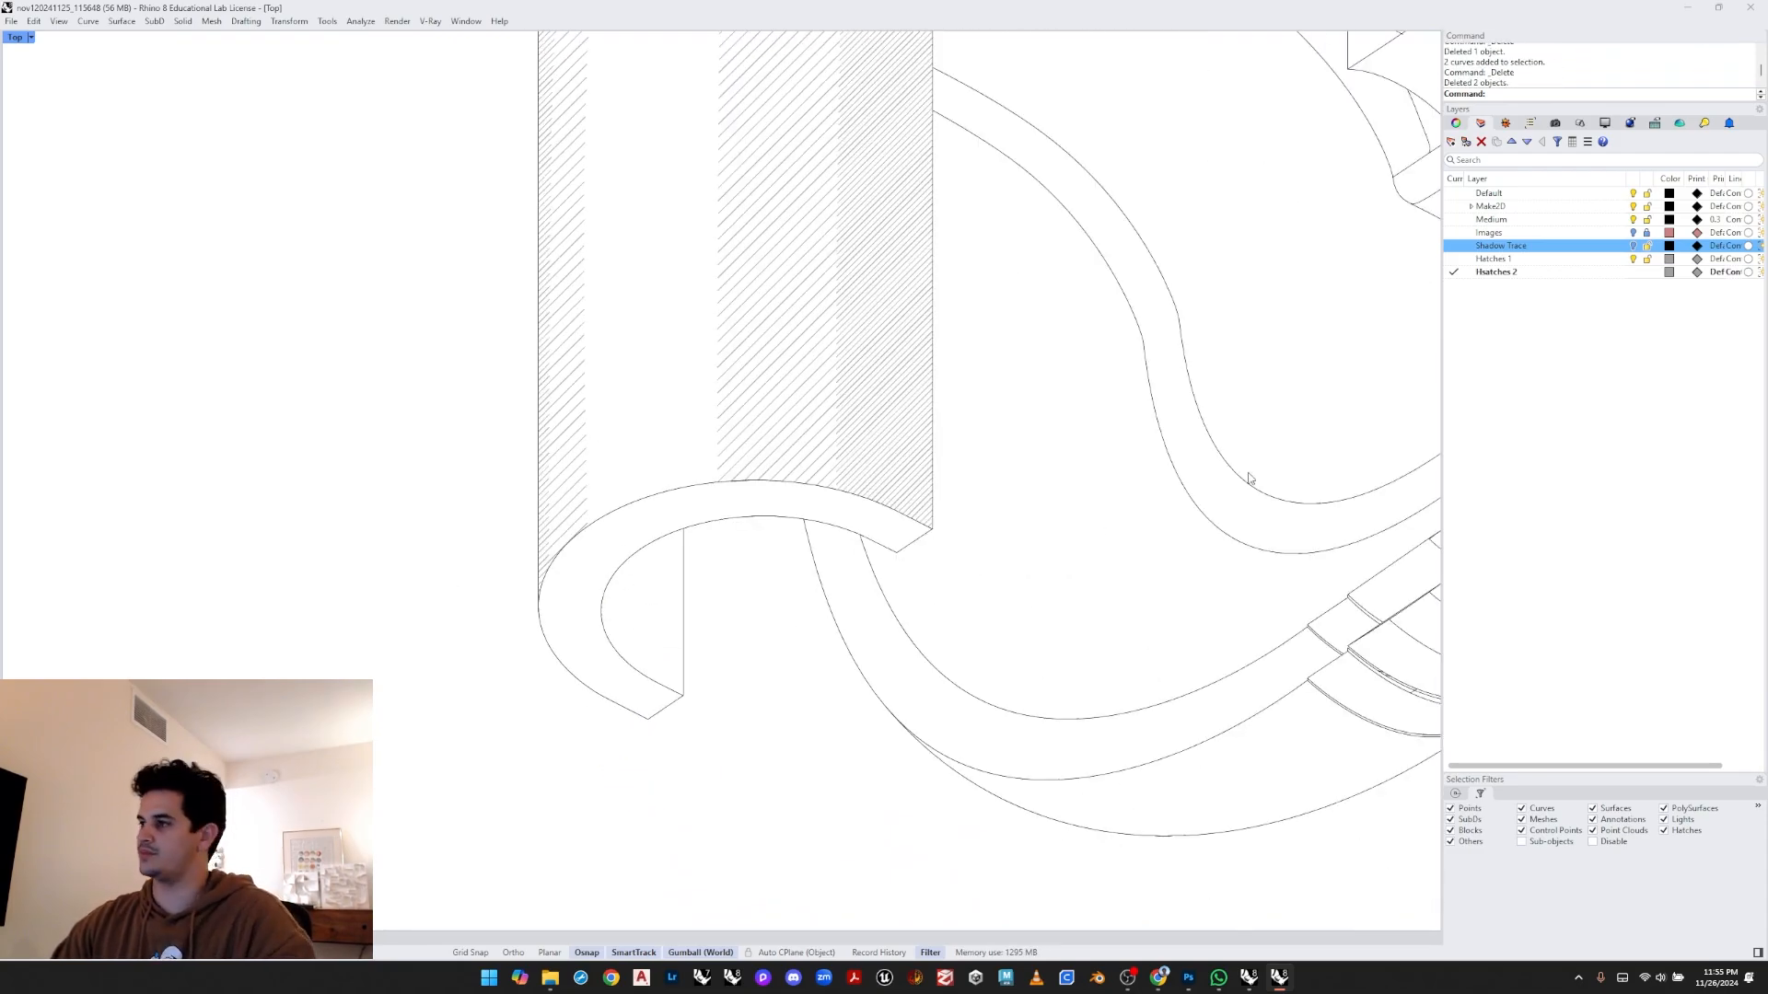
- Hatch the crescent-shaped end face at the bottom of the hook and reselect the new hatch
{"action": "key", "text": "Return"}
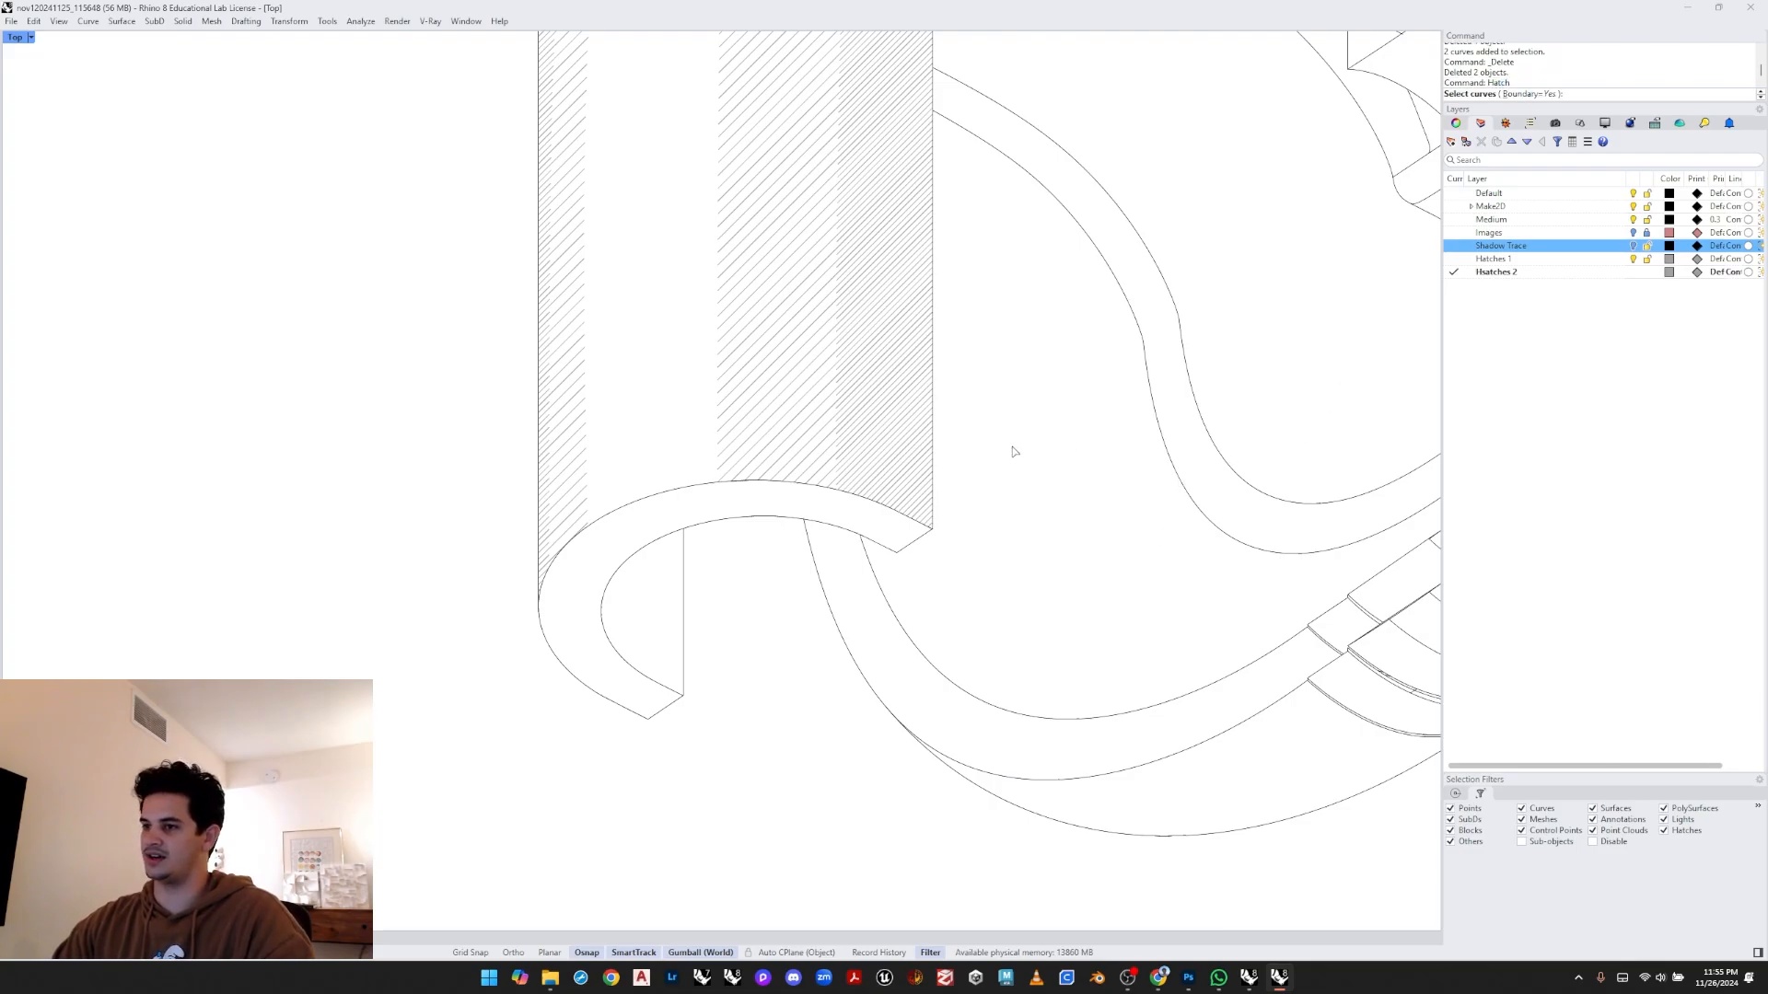
{"action": "left_click_drag", "start_coordinate": [1013, 451], "coordinate": [461, 815]}
{"action": "key", "text": "Return"}
{"action": "left_click", "coordinate": [620, 541]}
{"action": "key", "text": "Return"}
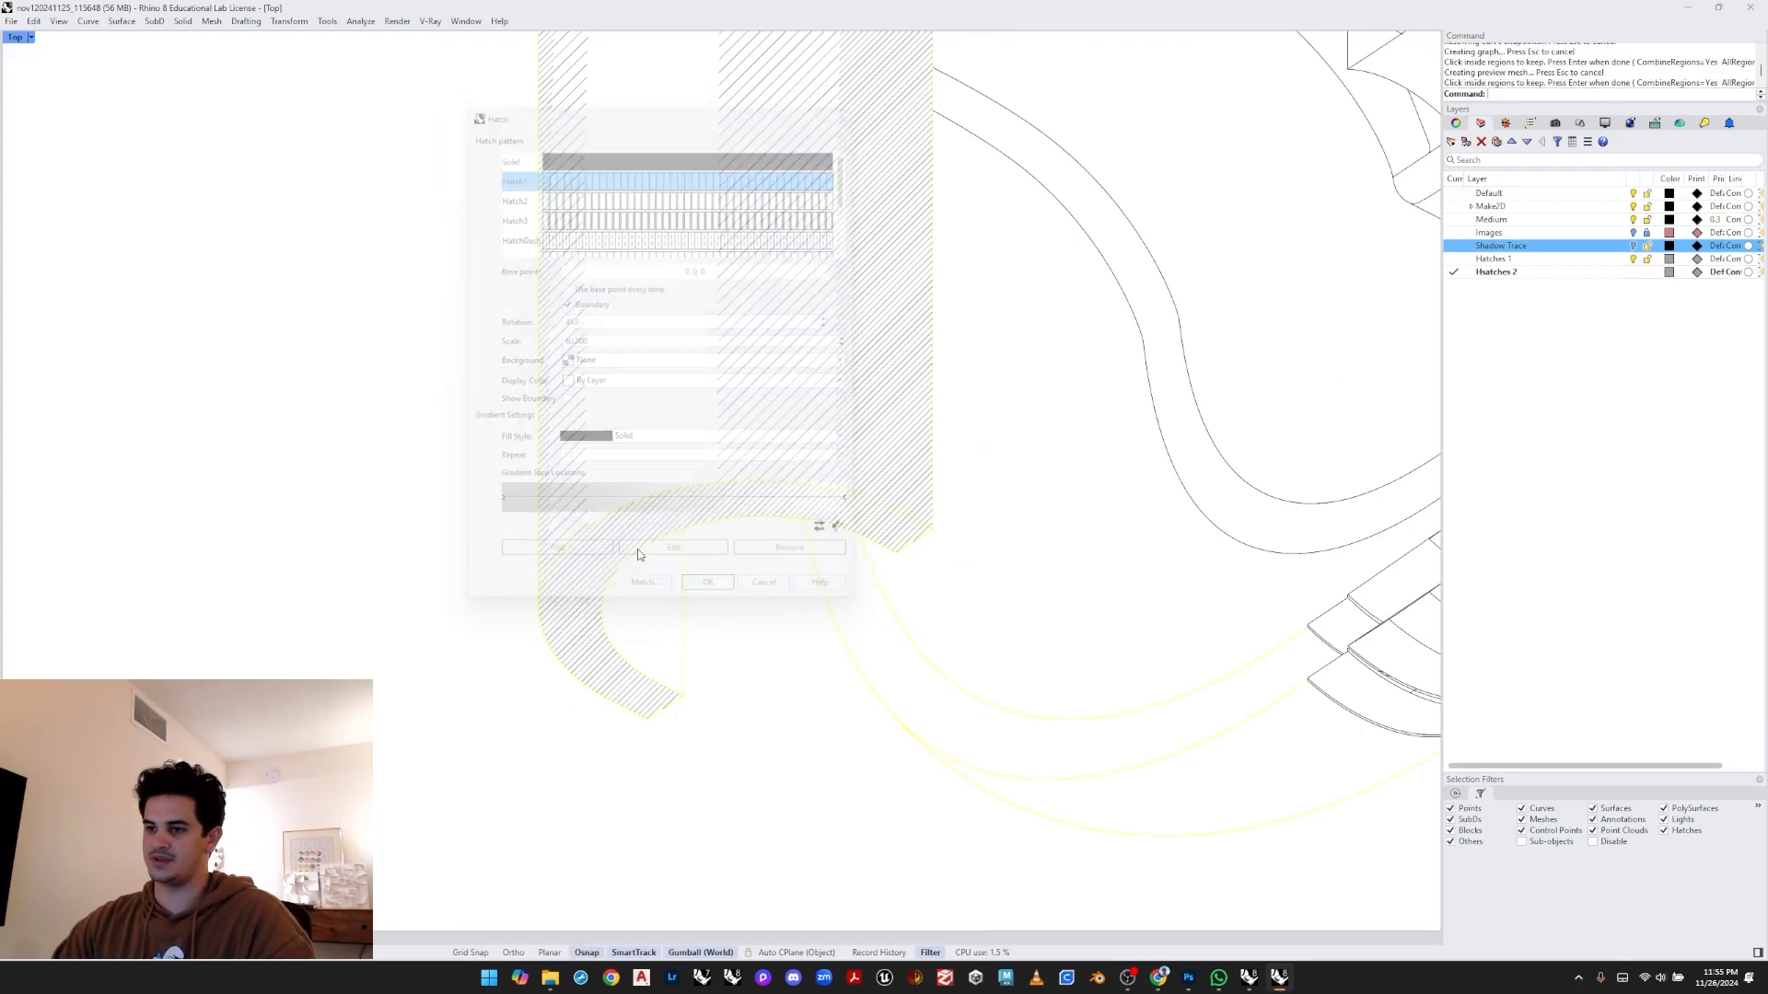
{"action": "scroll", "coordinate": [869, 402], "scroll_direction": "down", "scroll_amount": 4}
{"action": "right_click_drag", "start_coordinate": [885, 331], "coordinate": [800, 522]}
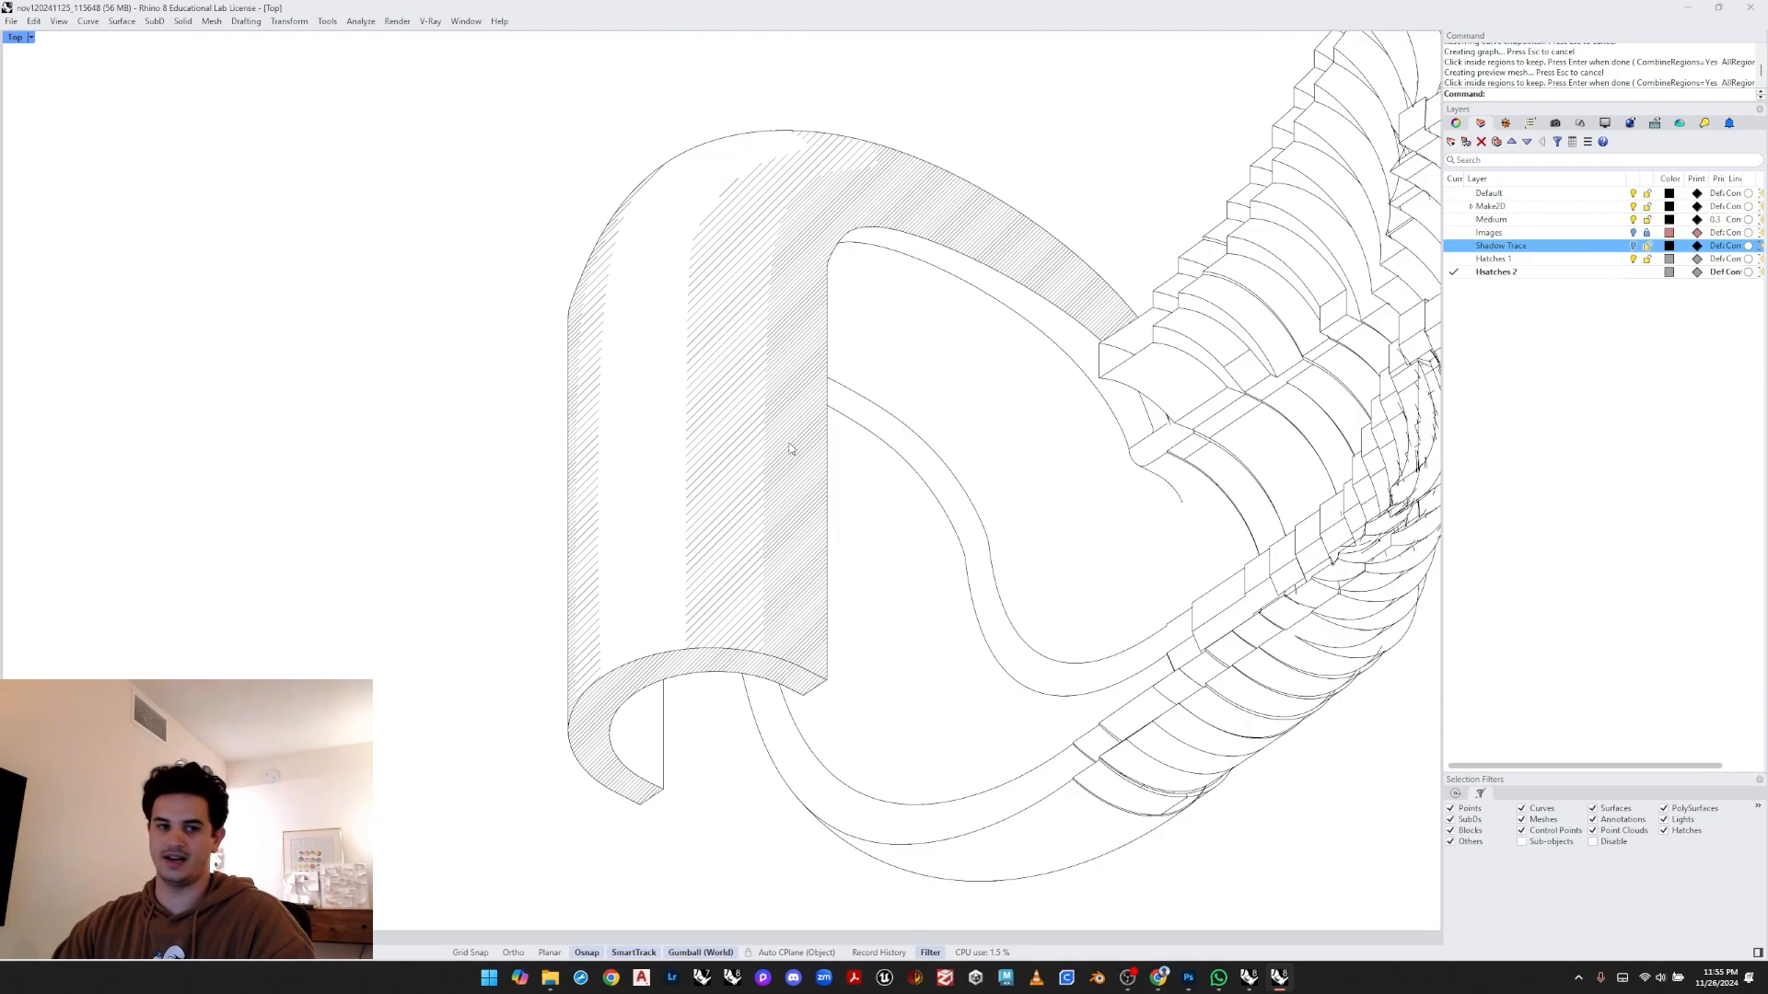
{"action": "scroll", "coordinate": [678, 679], "scroll_direction": "up", "scroll_amount": 3}
{"action": "left_click", "coordinate": [775, 673]}
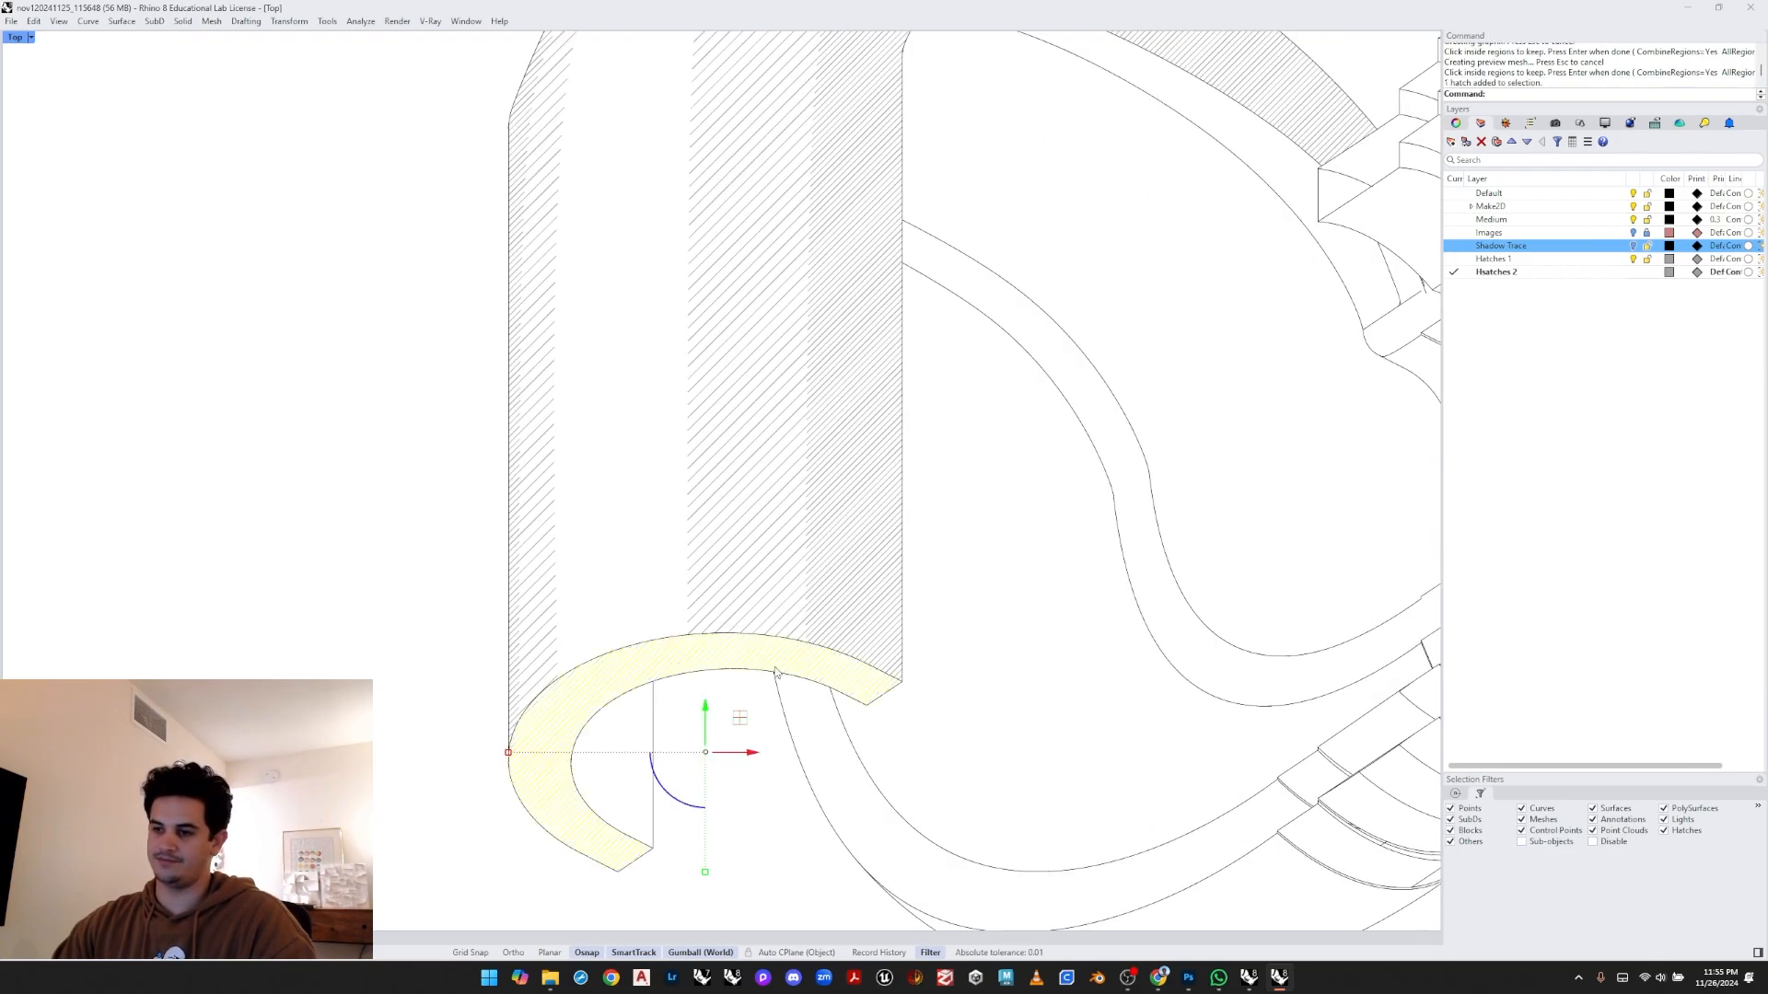
{"action": "left_click", "coordinate": [1457, 125]}
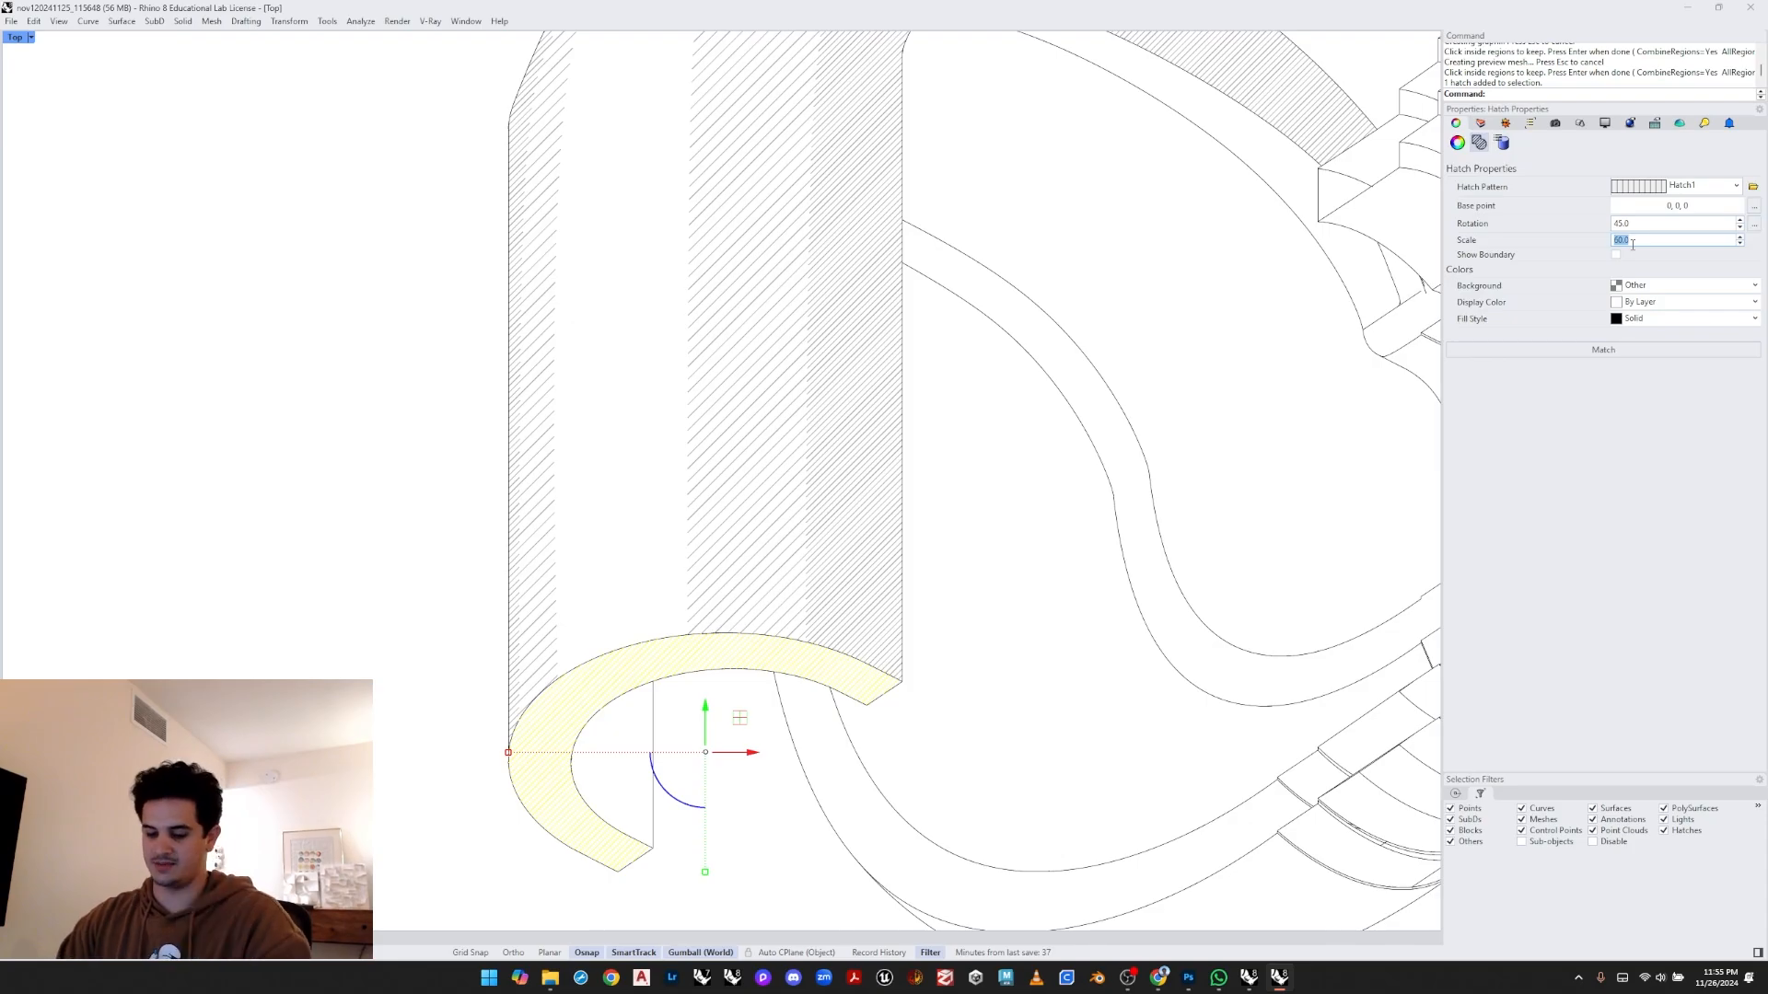
{"action": "key", "text": "Return"}
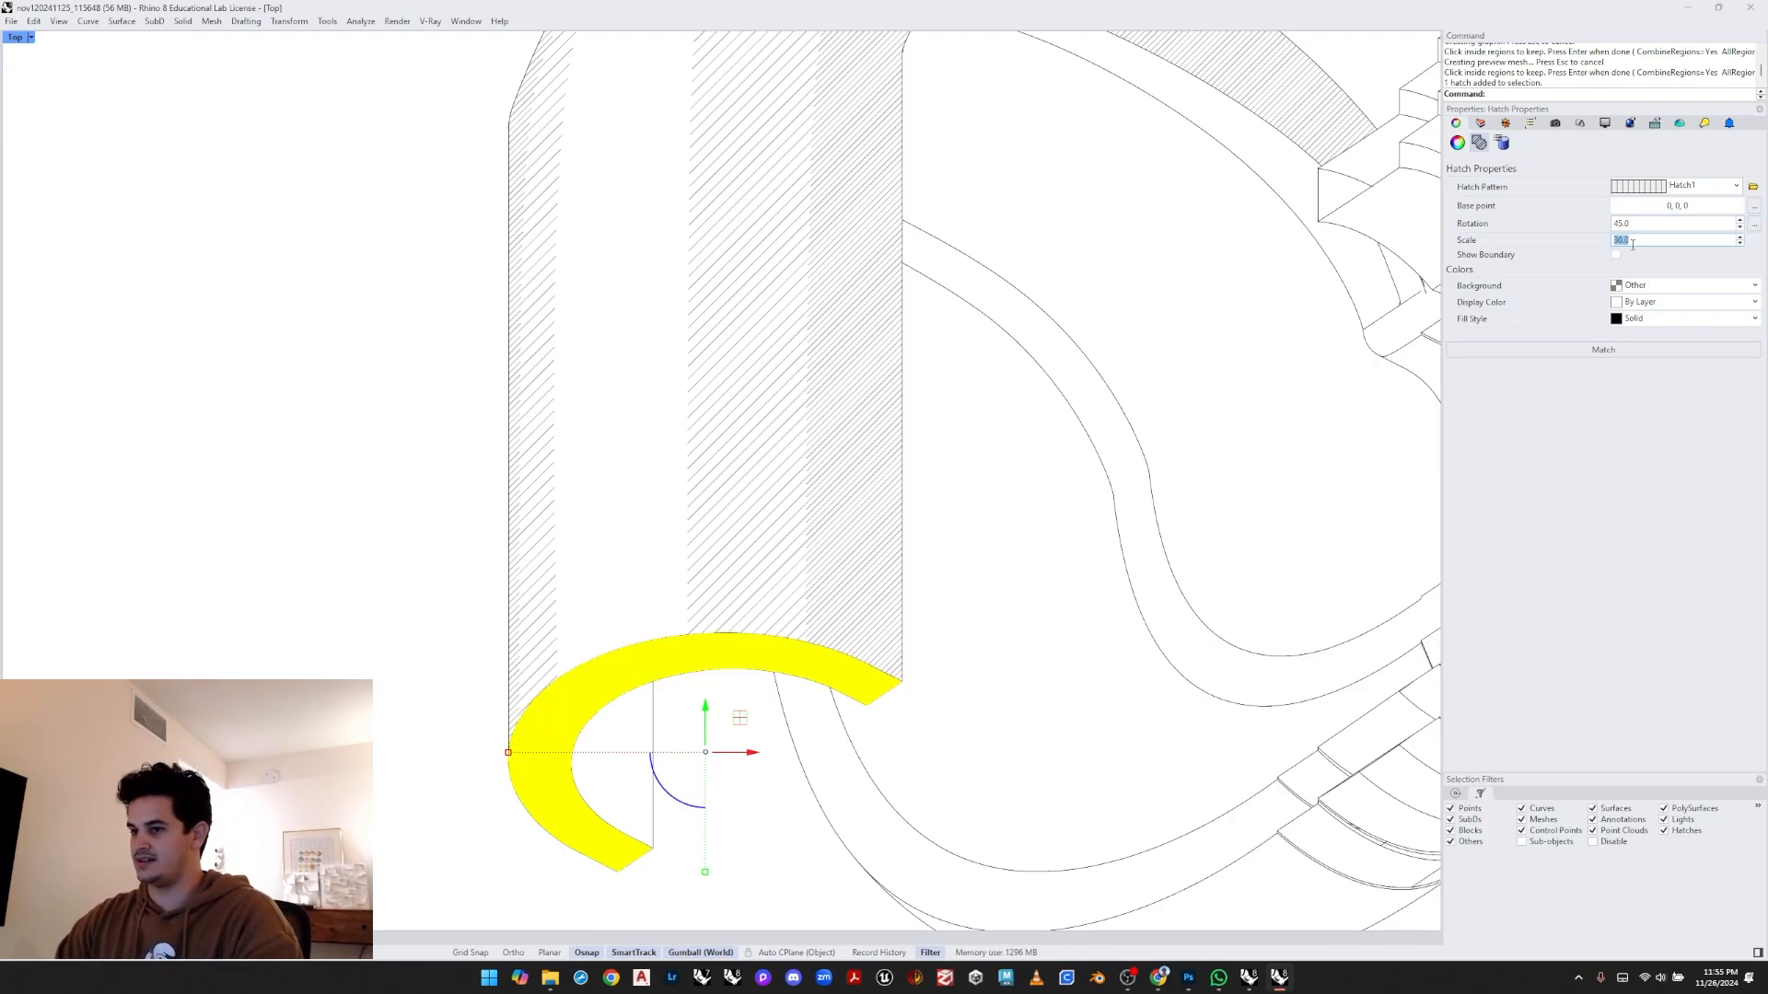
{"action": "left_click", "coordinate": [991, 618]}
{"action": "scroll", "coordinate": [982, 633], "scroll_direction": "down", "scroll_amount": 6}
{"action": "mouse_move", "coordinate": [976, 628]}
{"action": "right_mouse_down"}
{"action": "mouse_move", "coordinate": [803, 711]}
{"action": "mouse_move", "coordinate": [711, 664]}
{"action": "right_mouse_up"}
{"action": "scroll", "coordinate": [558, 692], "scroll_direction": "up", "scroll_amount": 2}
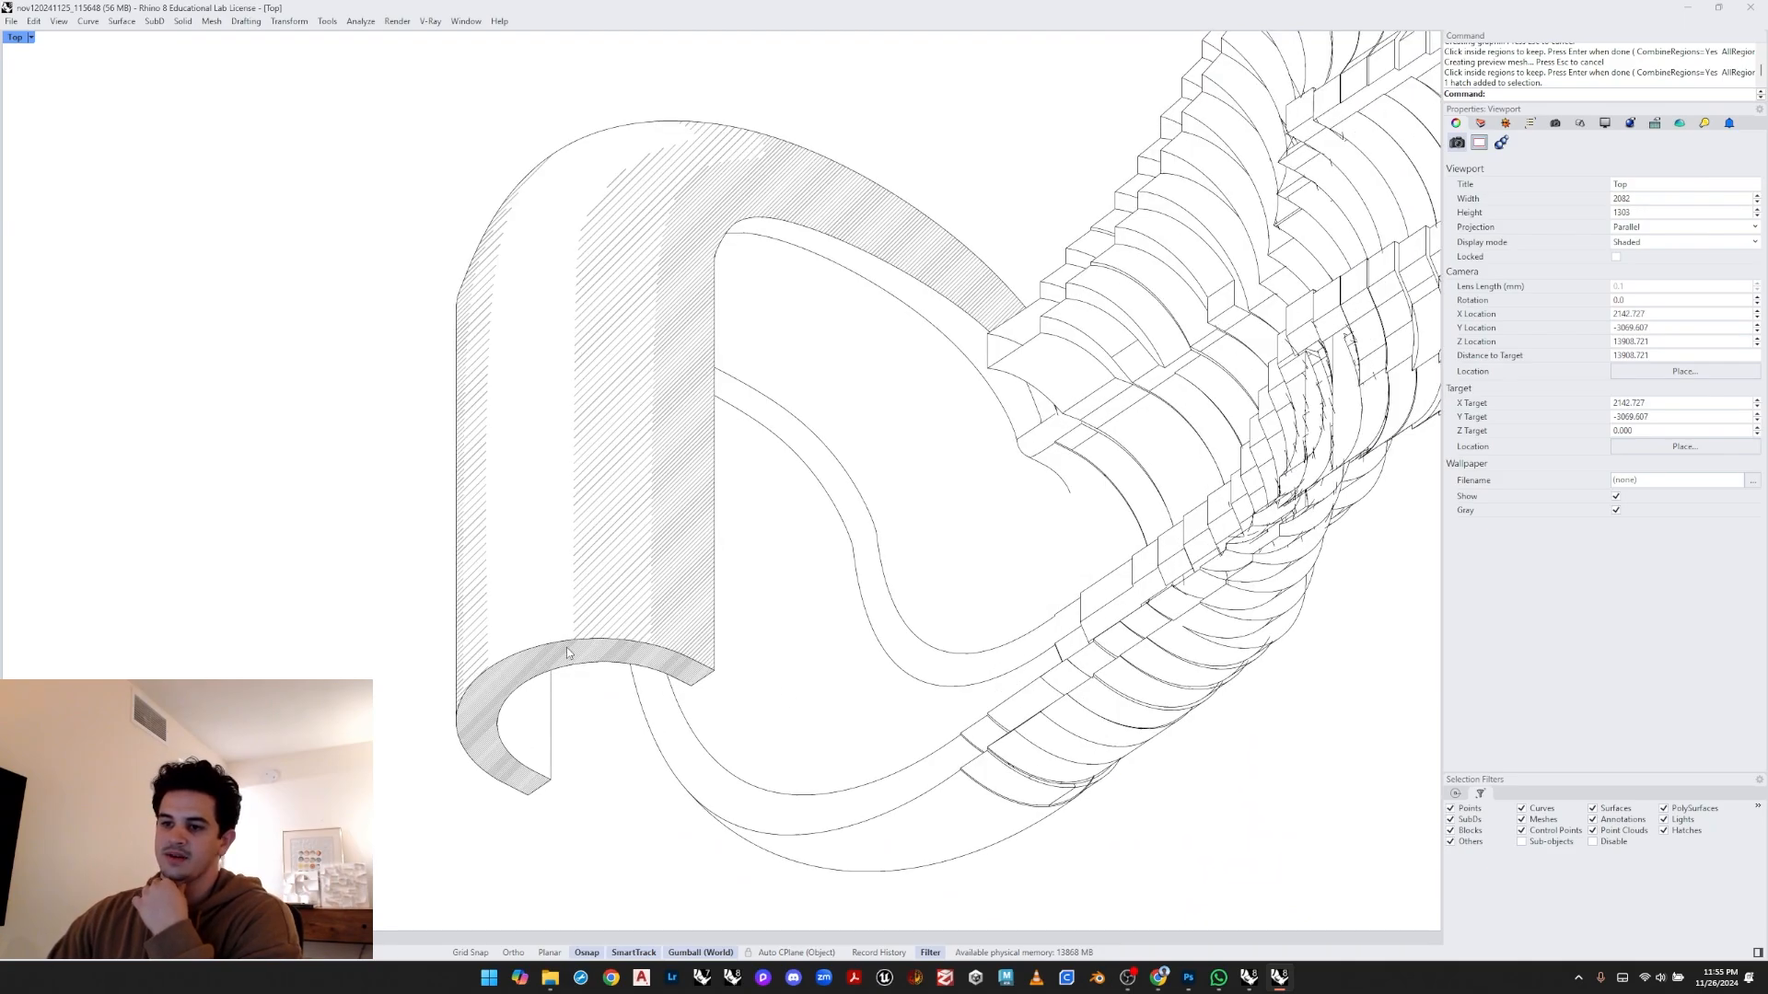
{"action": "left_click", "coordinate": [566, 648]}
{"action": "left_click", "coordinate": [636, 694]}
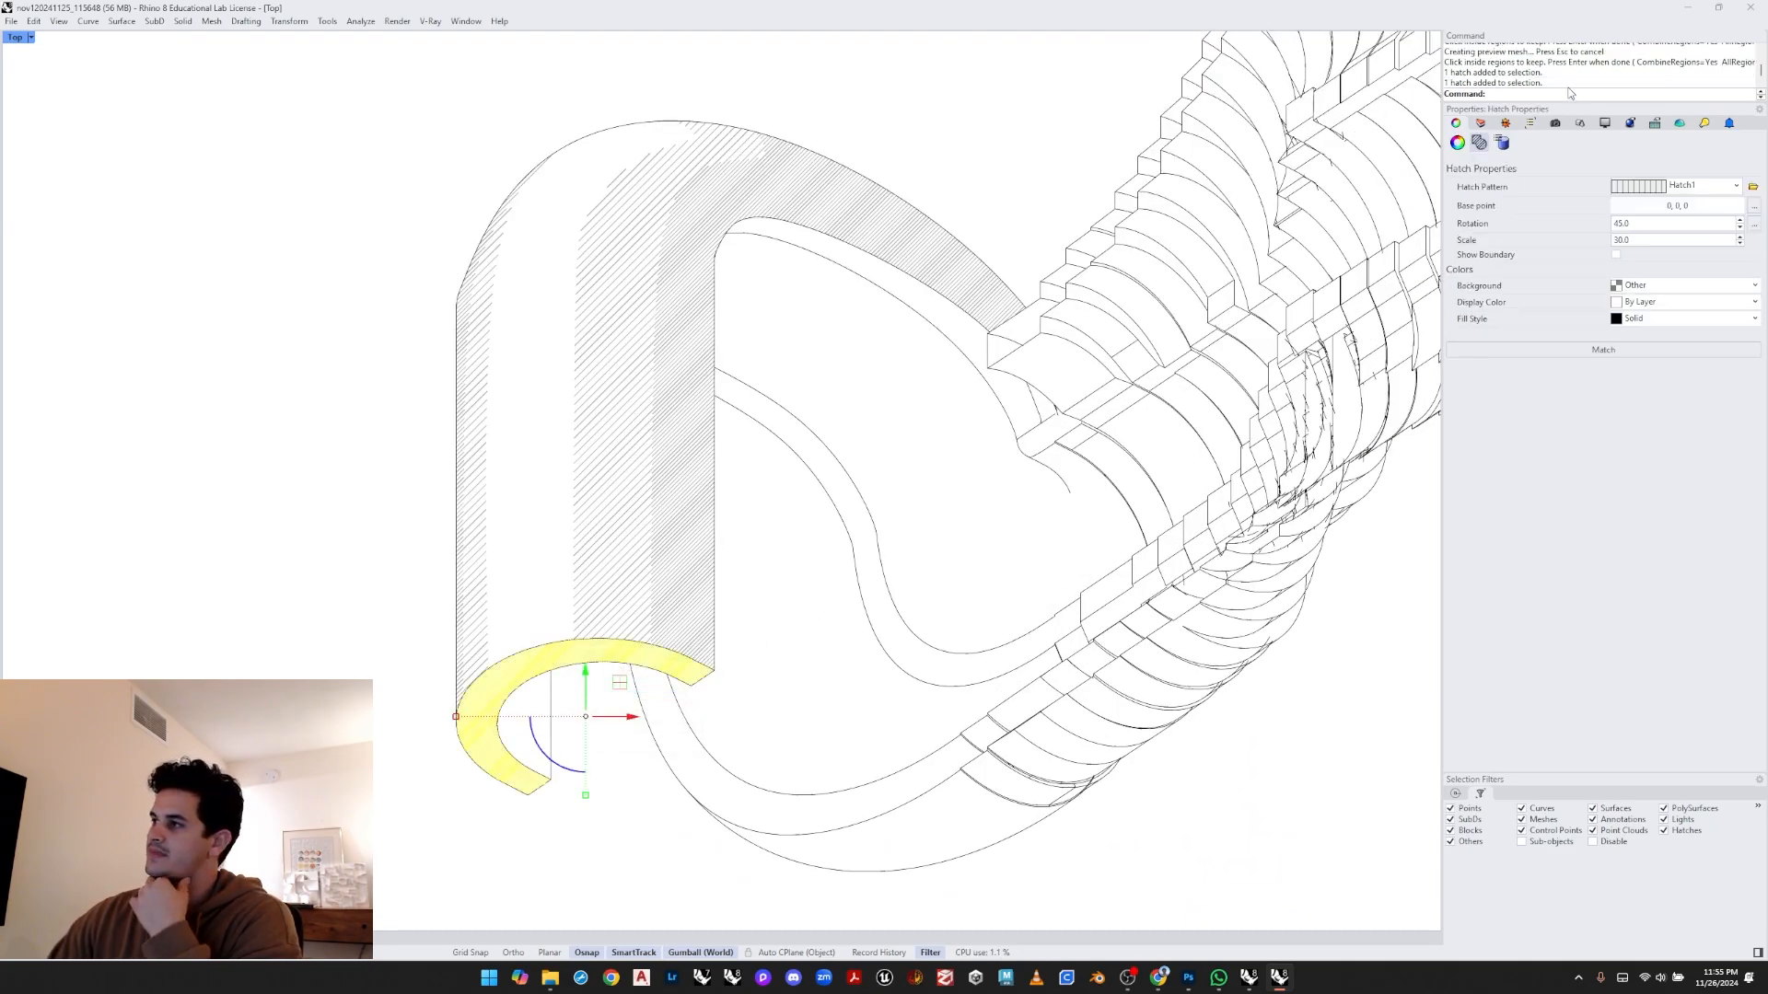
- Add a new layer named Hatch 3 below Hatches 2
{"action": "left_click", "coordinate": [1481, 125]}
{"action": "left_click", "coordinate": [1524, 274]}
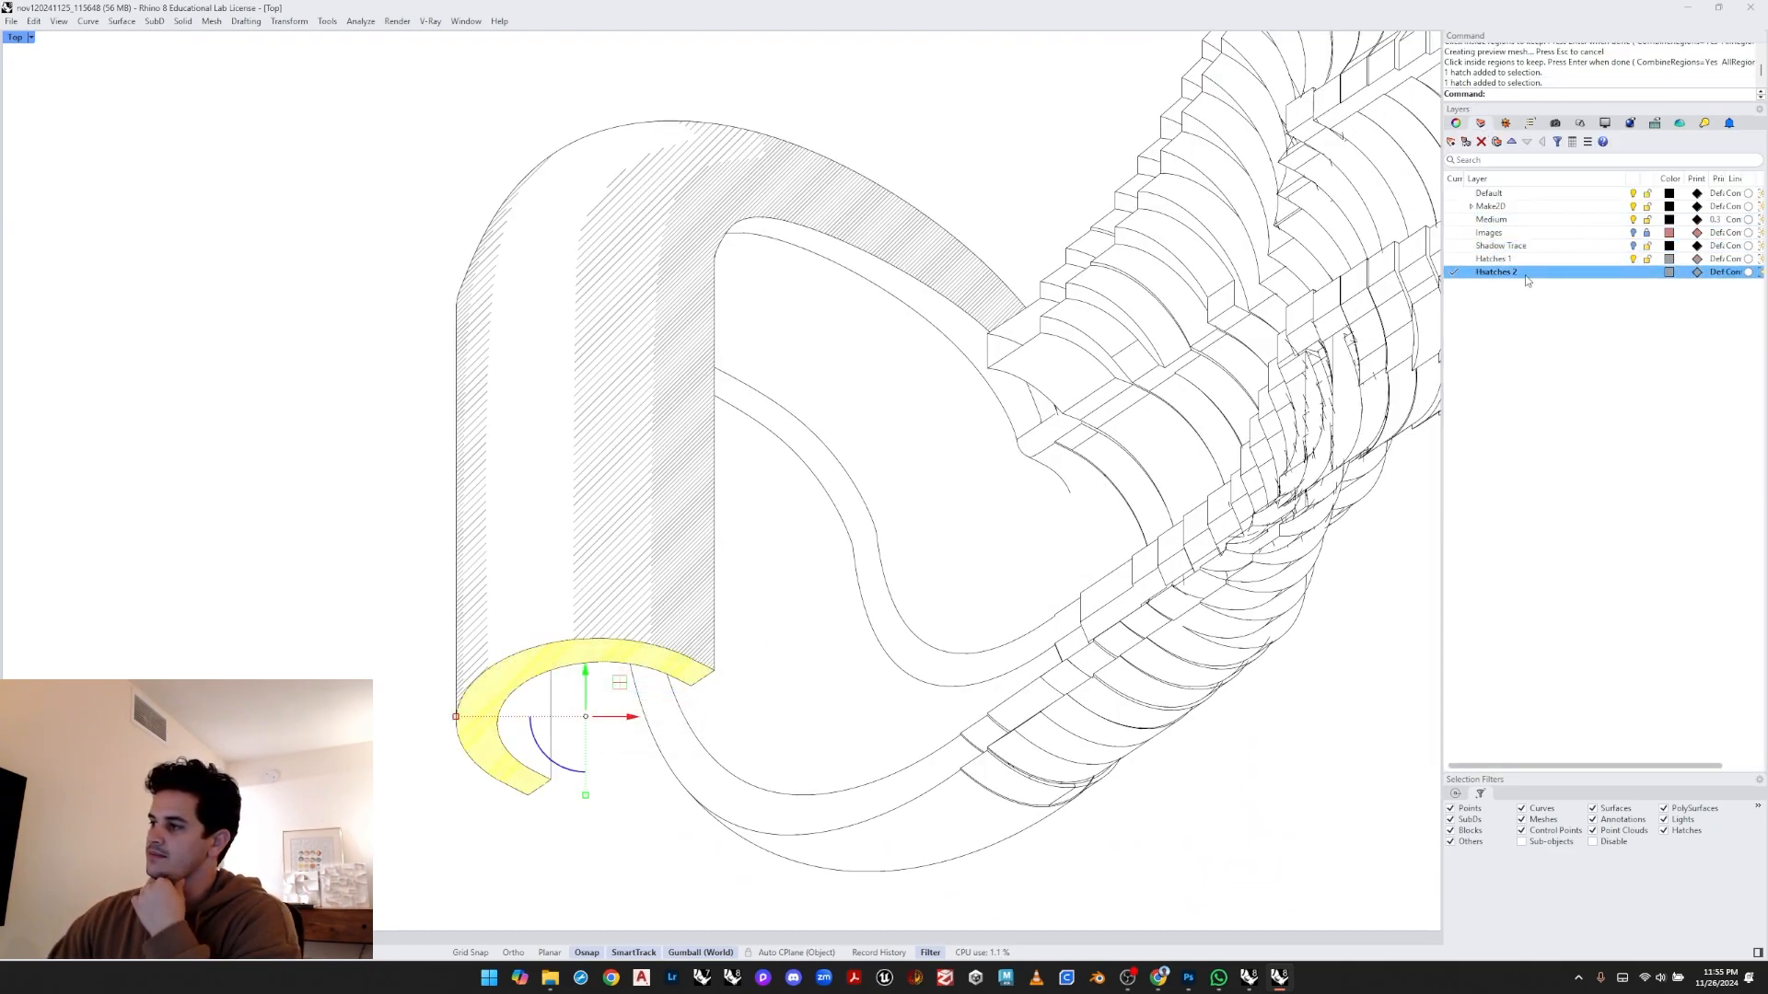
{"action": "left_click", "coordinate": [1451, 141]}
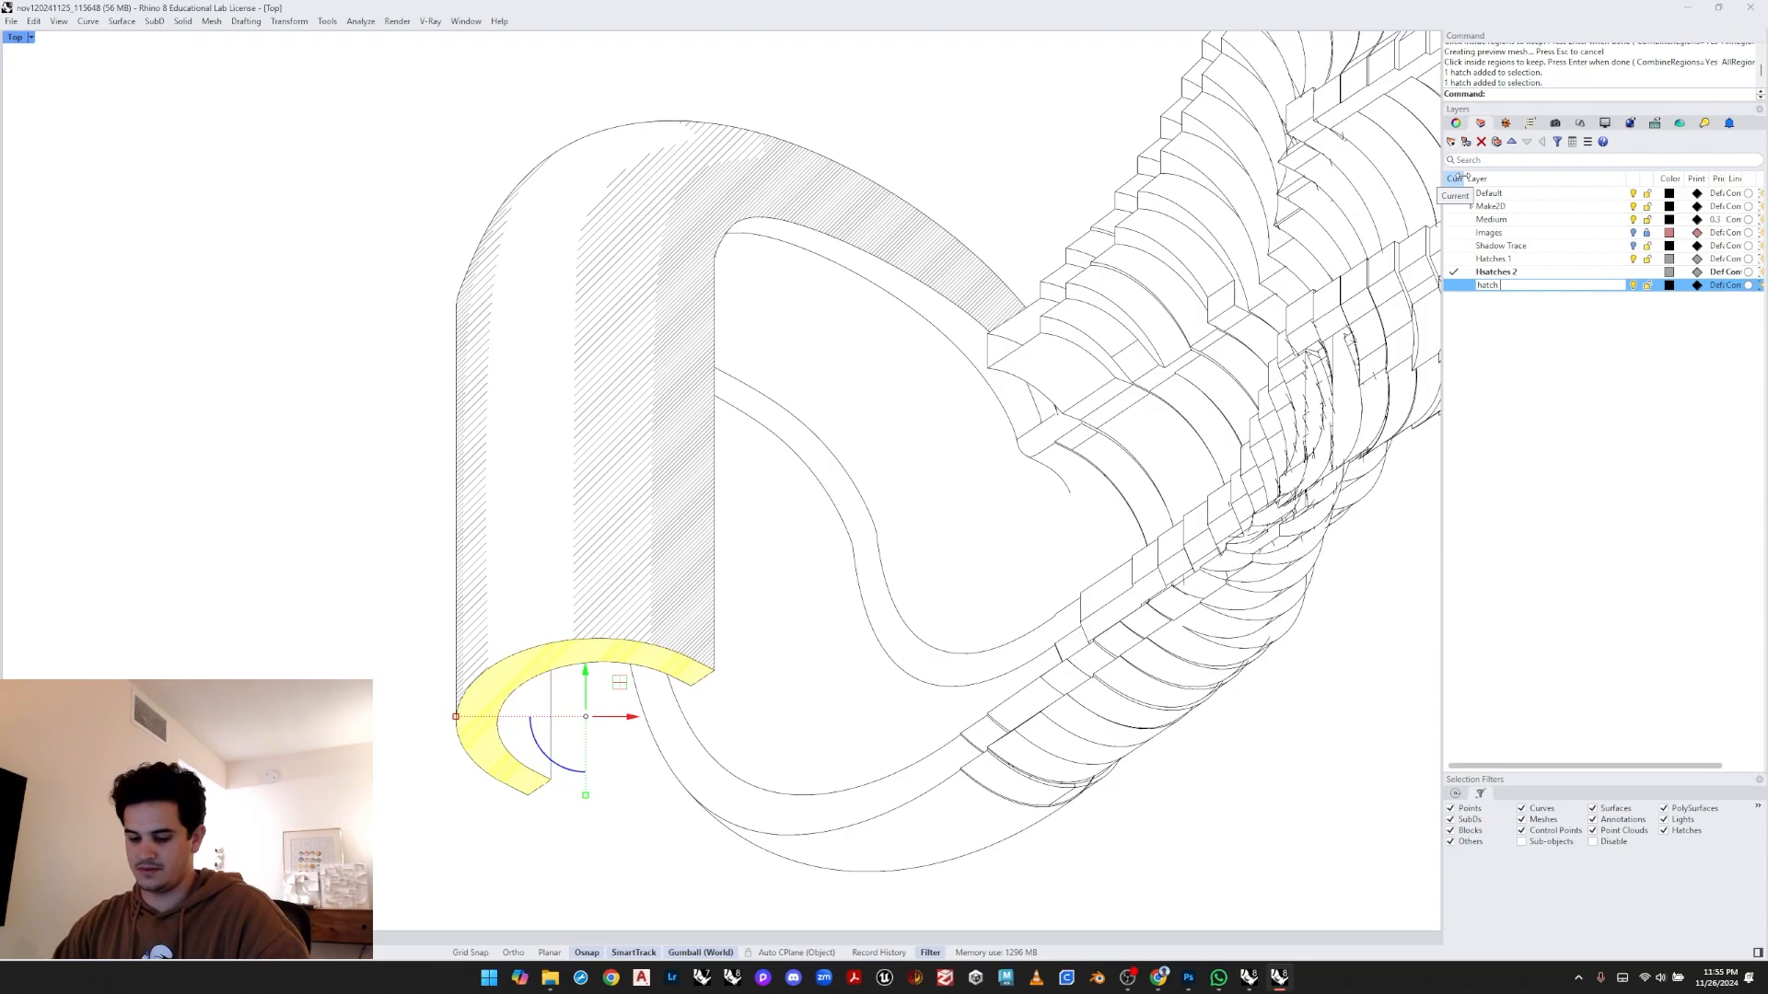
{"action": "double_click", "coordinate": [1493, 273]}
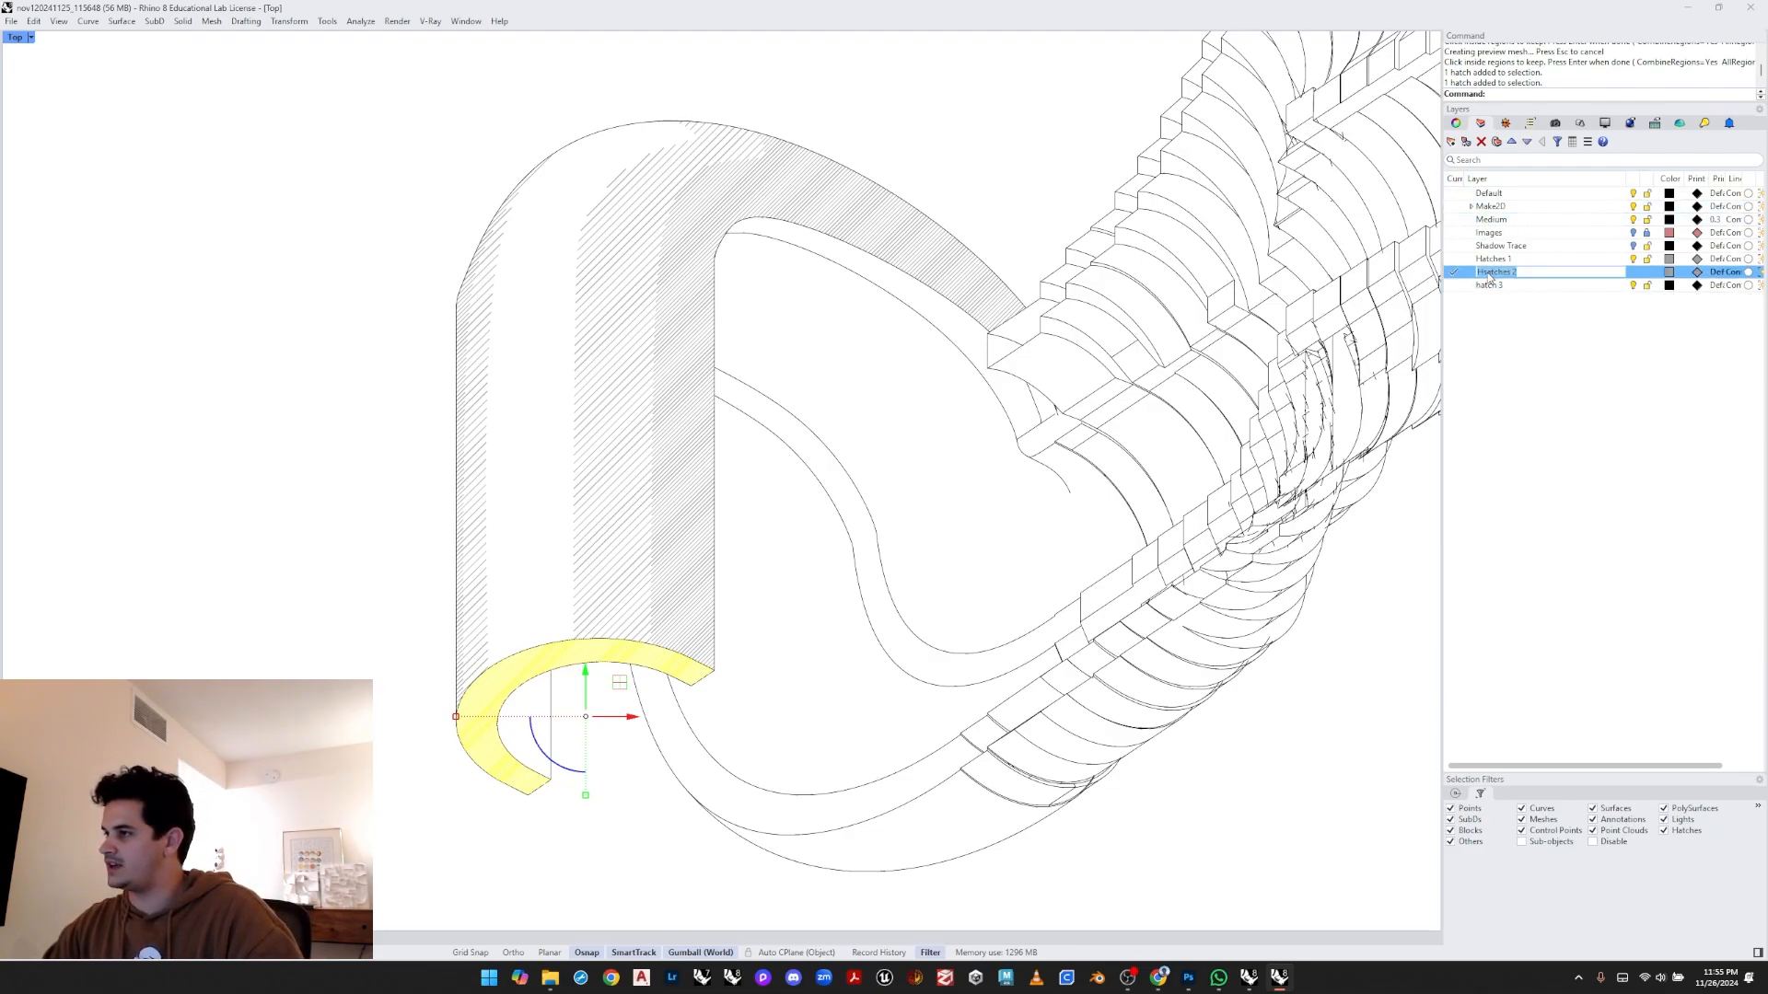
{"action": "left_click", "coordinate": [1488, 274]}
{"action": "key", "text": "BackSpace"}
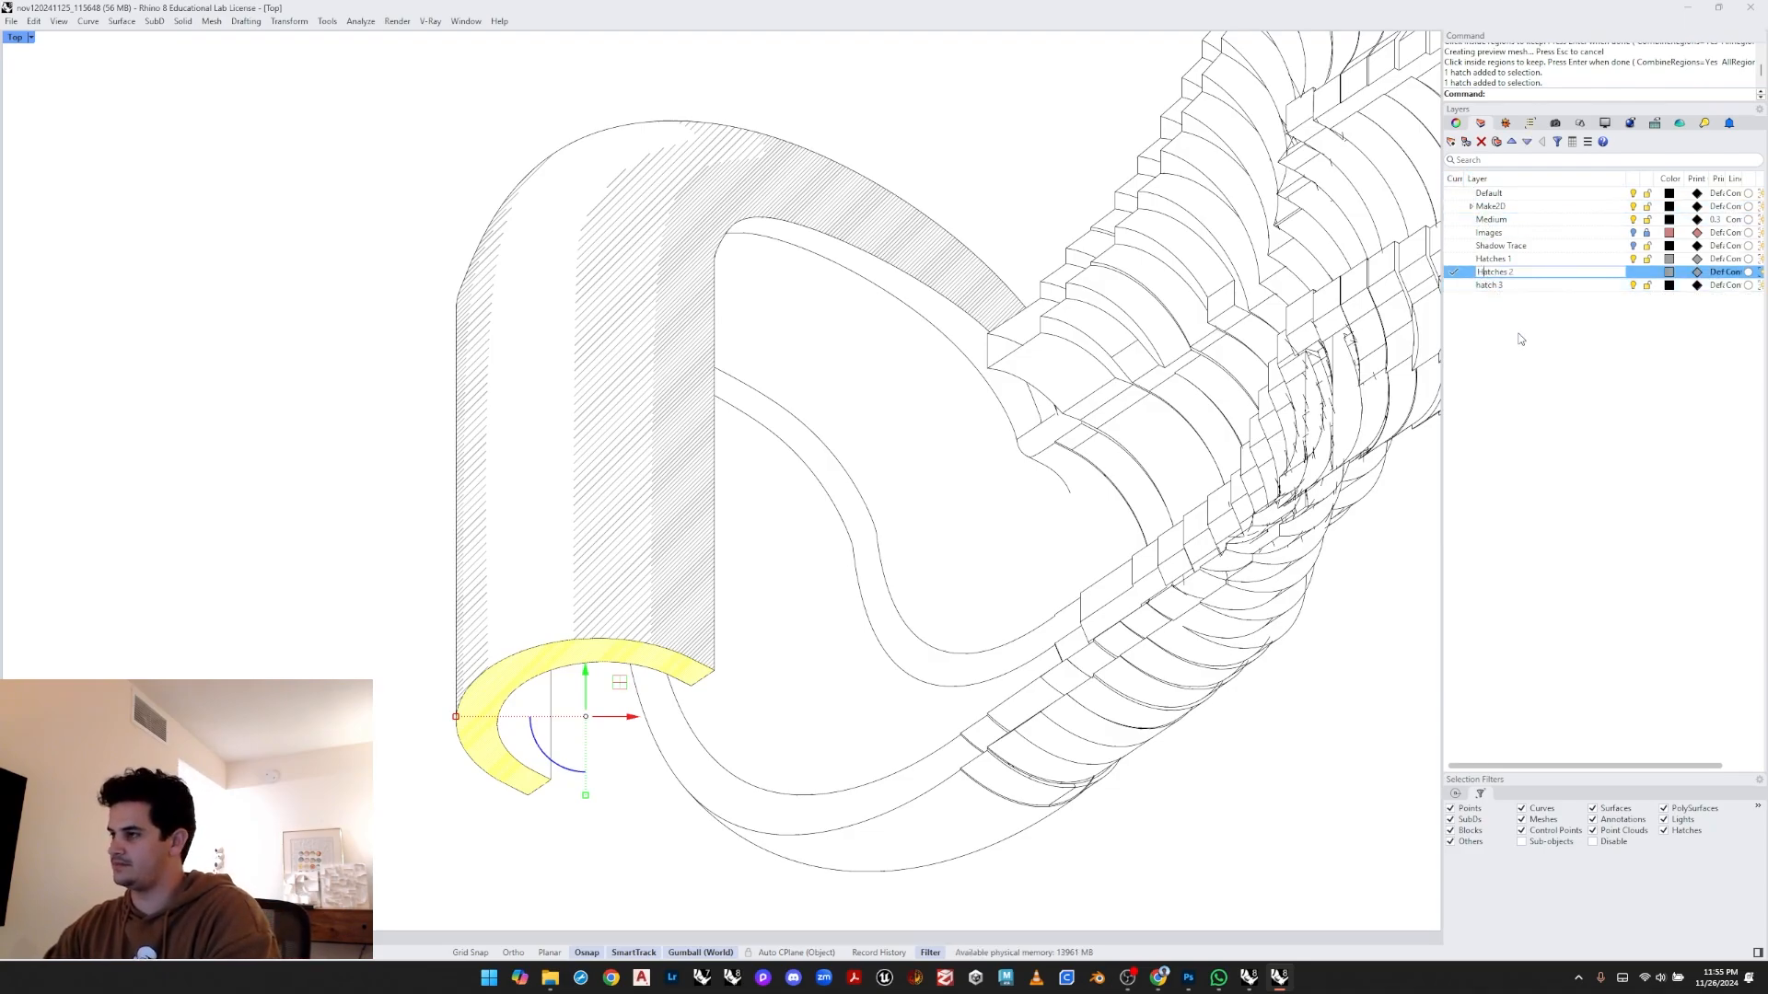
{"action": "left_click", "coordinate": [1481, 288]}
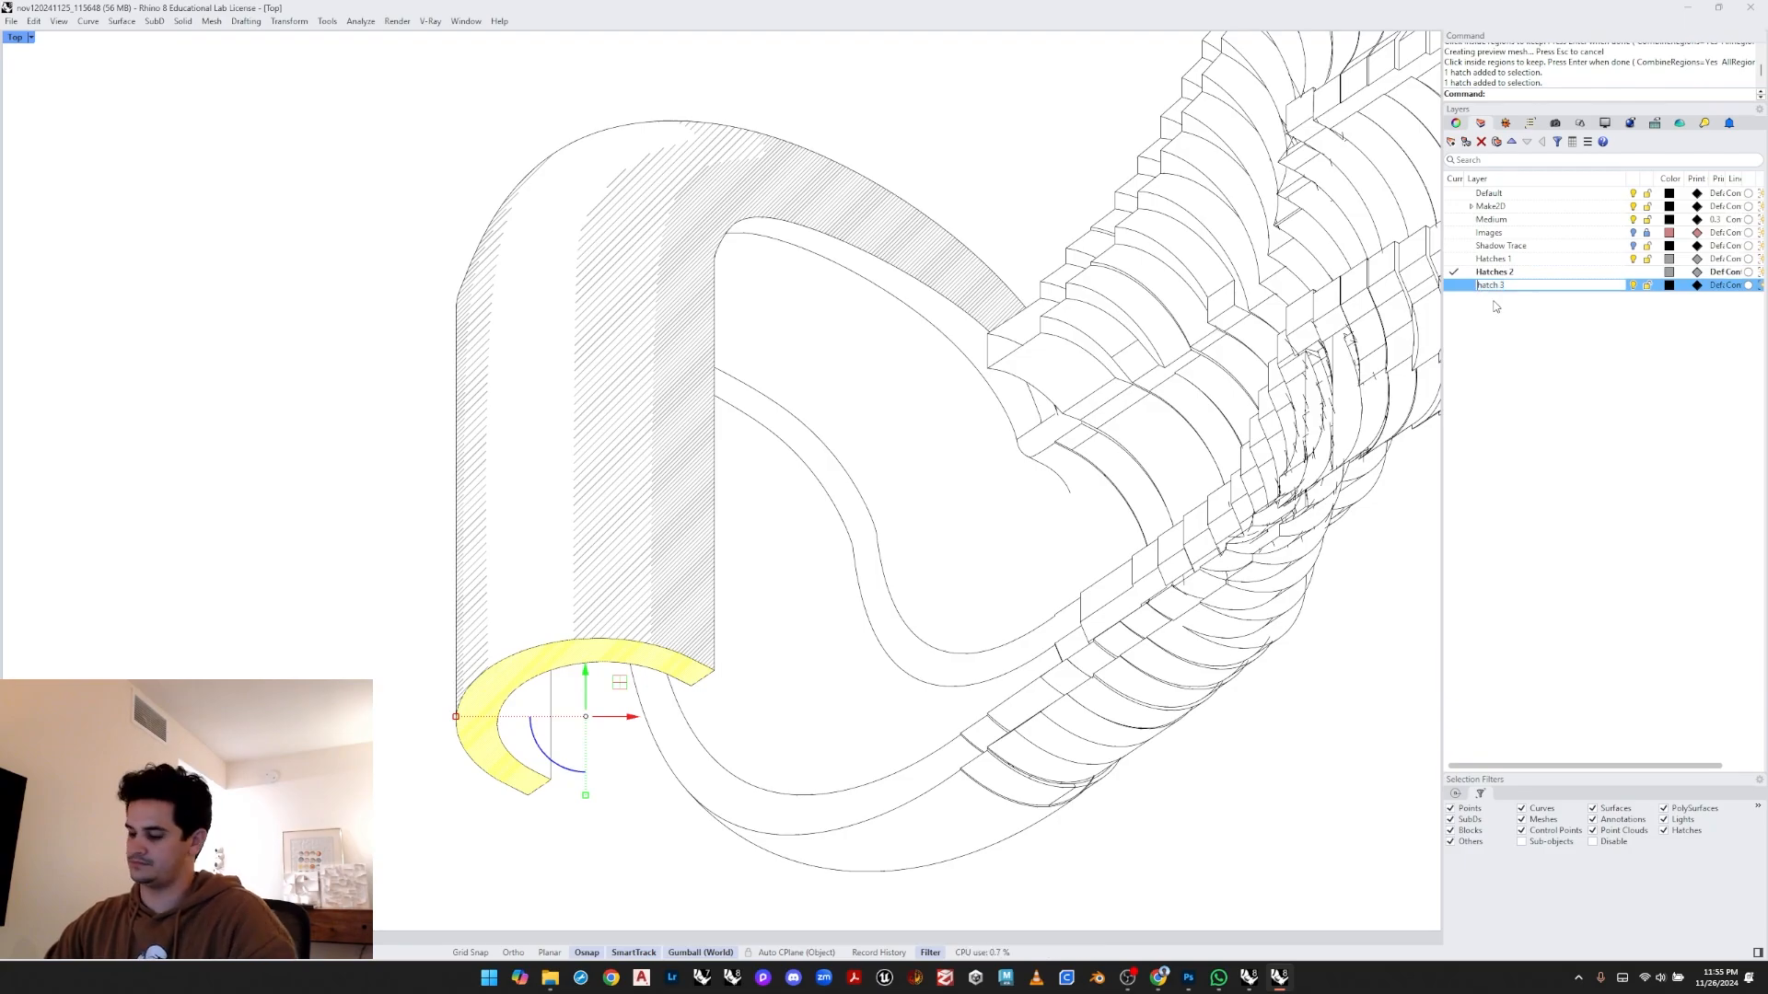
{"action": "left_click", "coordinate": [1466, 350]}
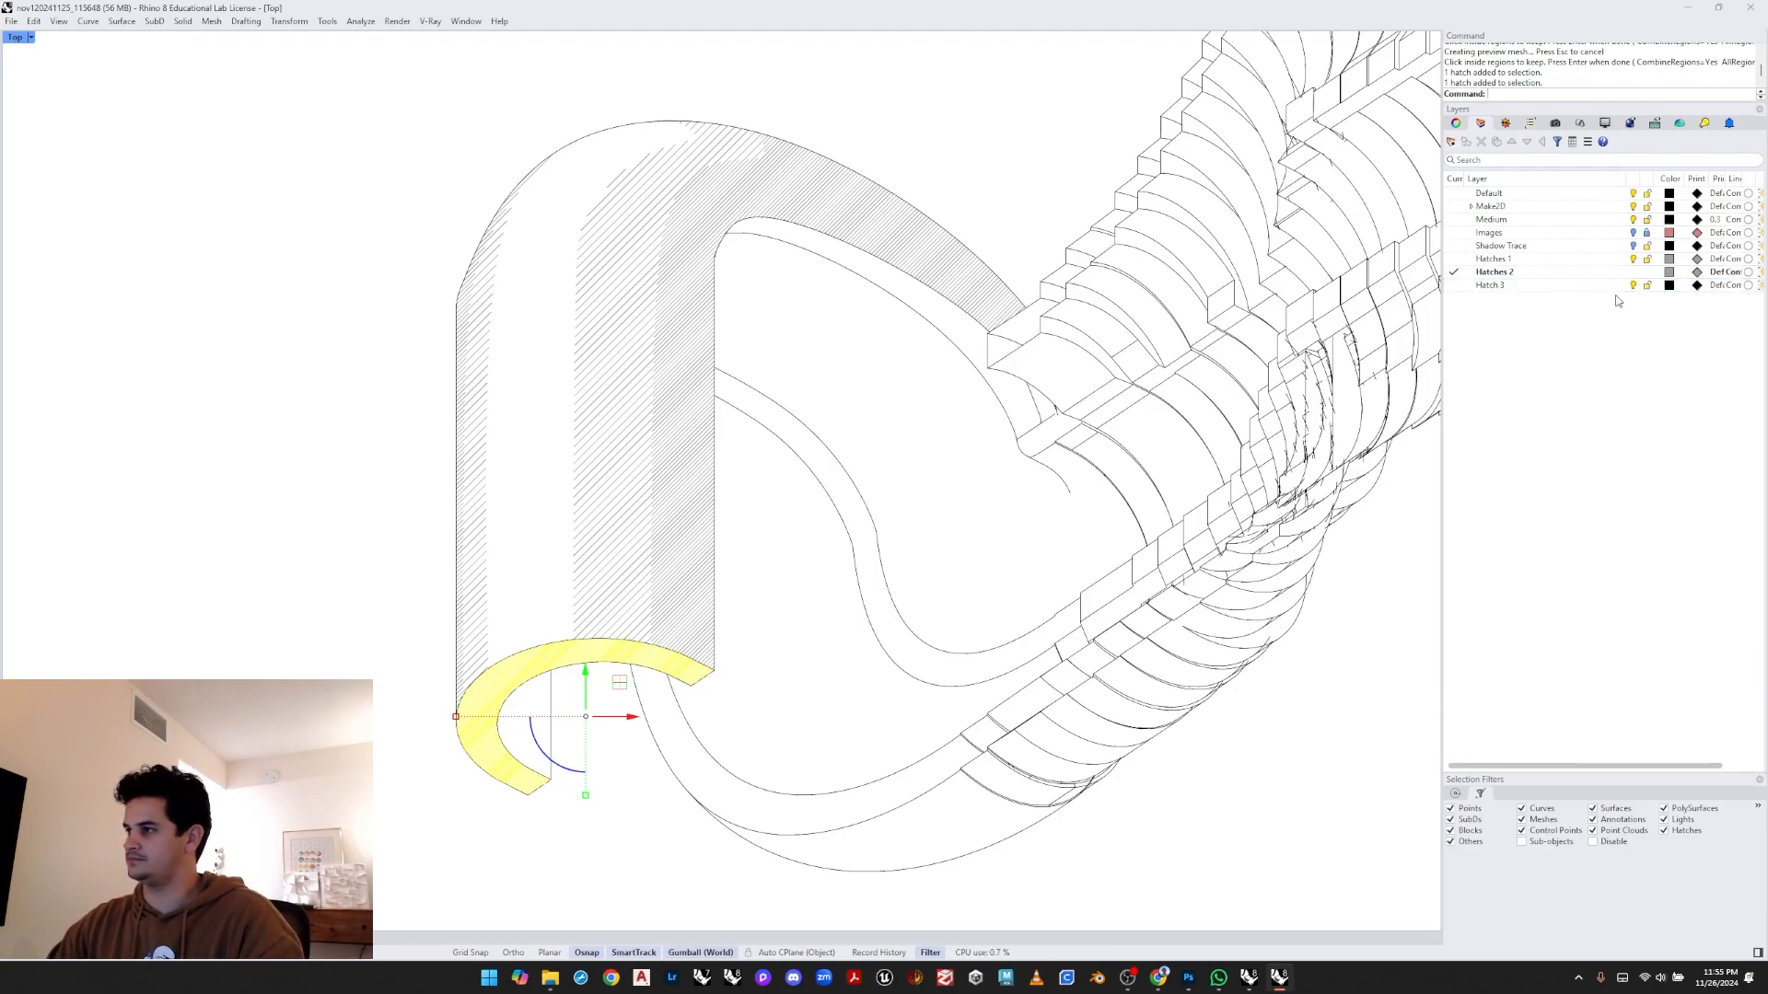
- Set the Hatch 3 layer colour to a grey swatch and move the selected end-face hatch onto it
{"action": "left_click", "coordinate": [1668, 285]}
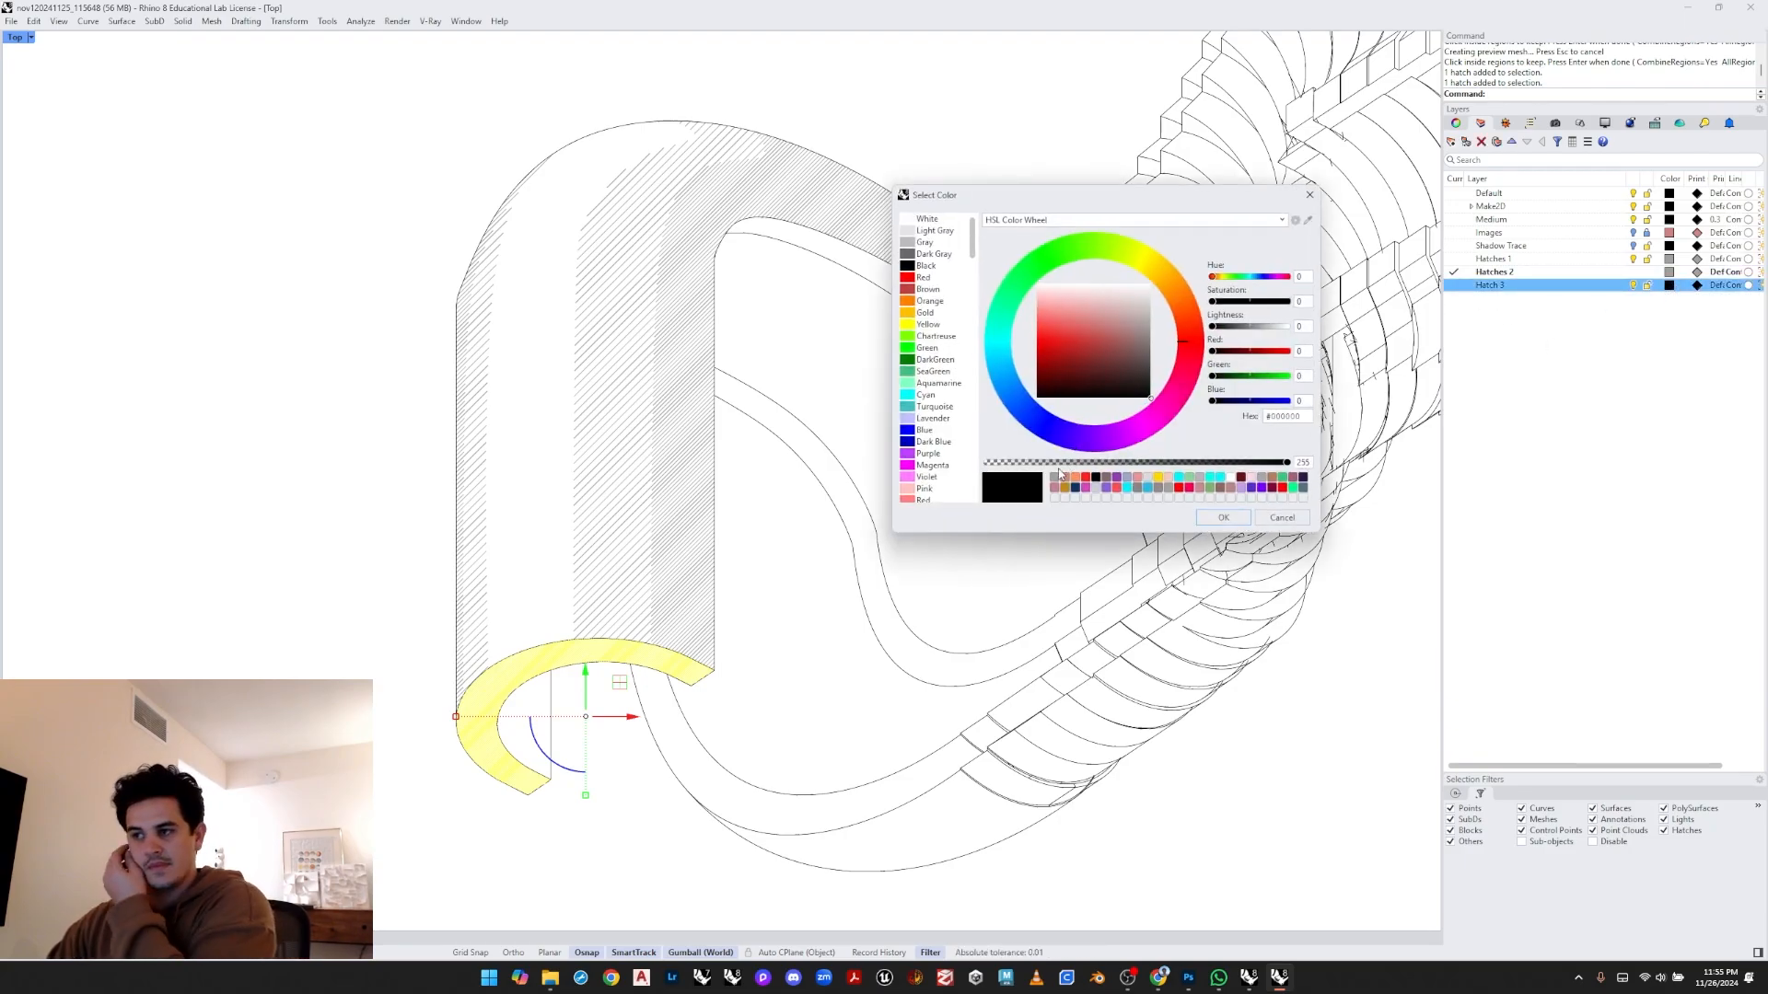
{"action": "left_click", "coordinate": [1053, 478]}
{"action": "left_click", "coordinate": [1222, 518]}
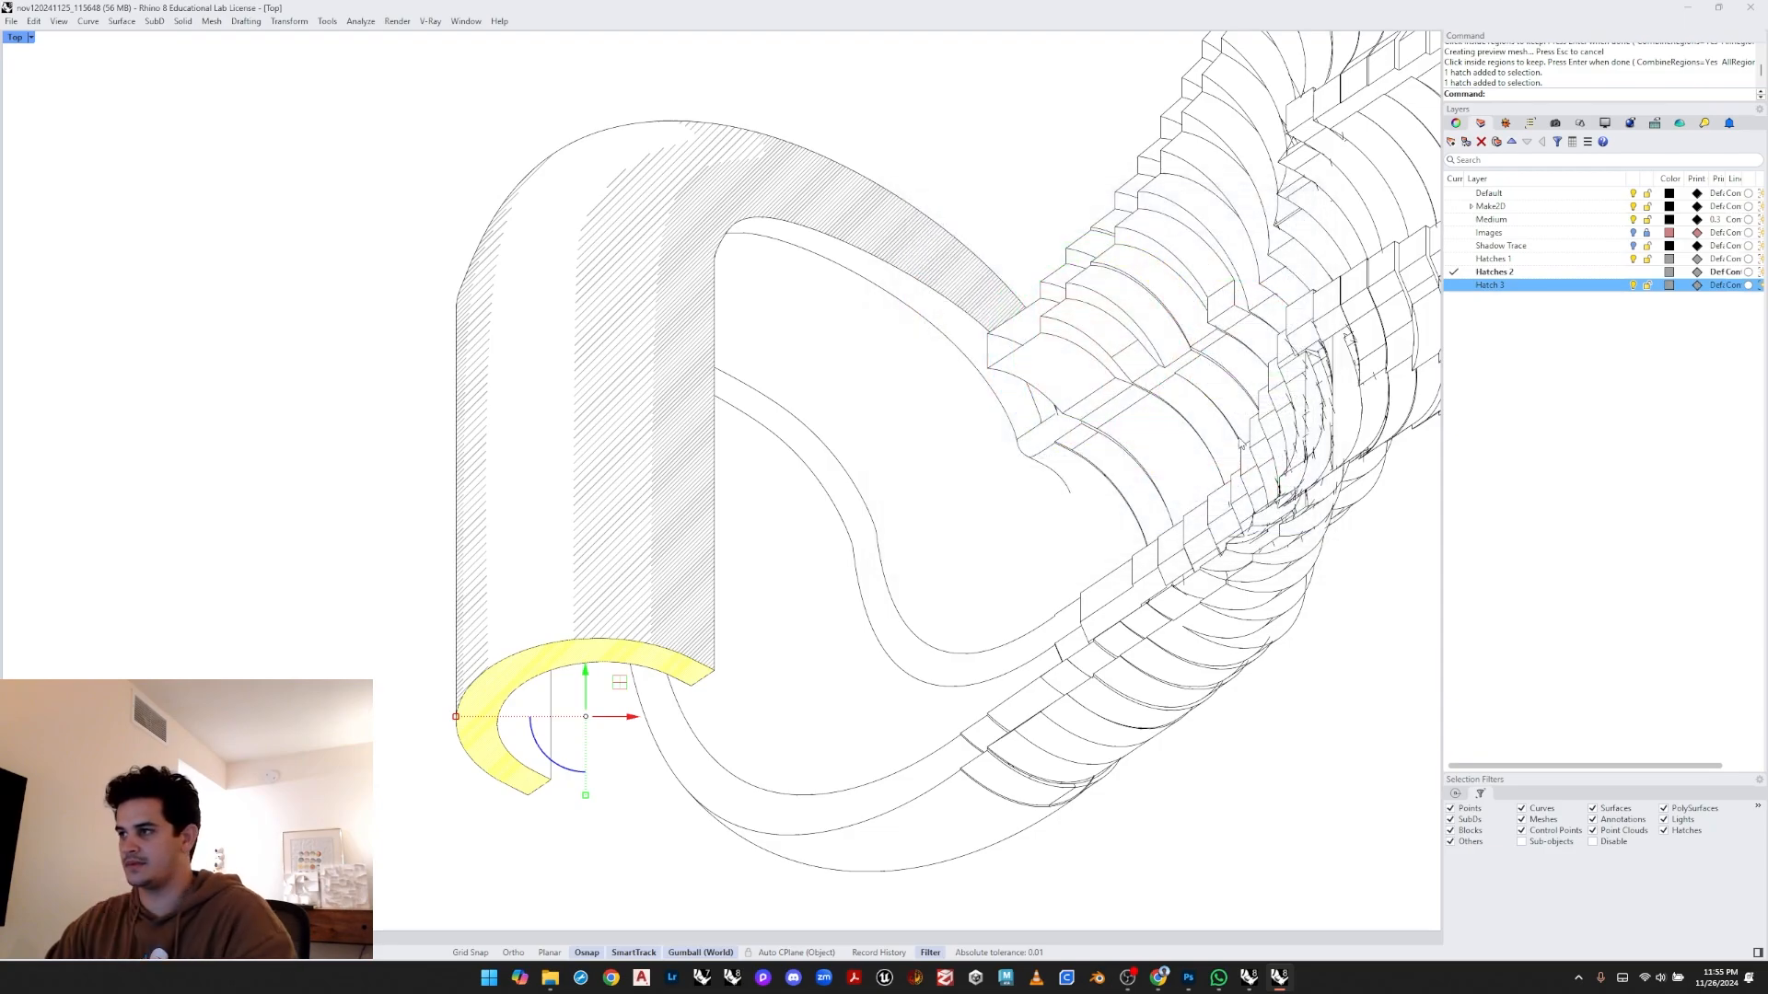
{"action": "right_click", "coordinate": [1510, 281]}
{"action": "left_click", "coordinate": [1567, 345]}
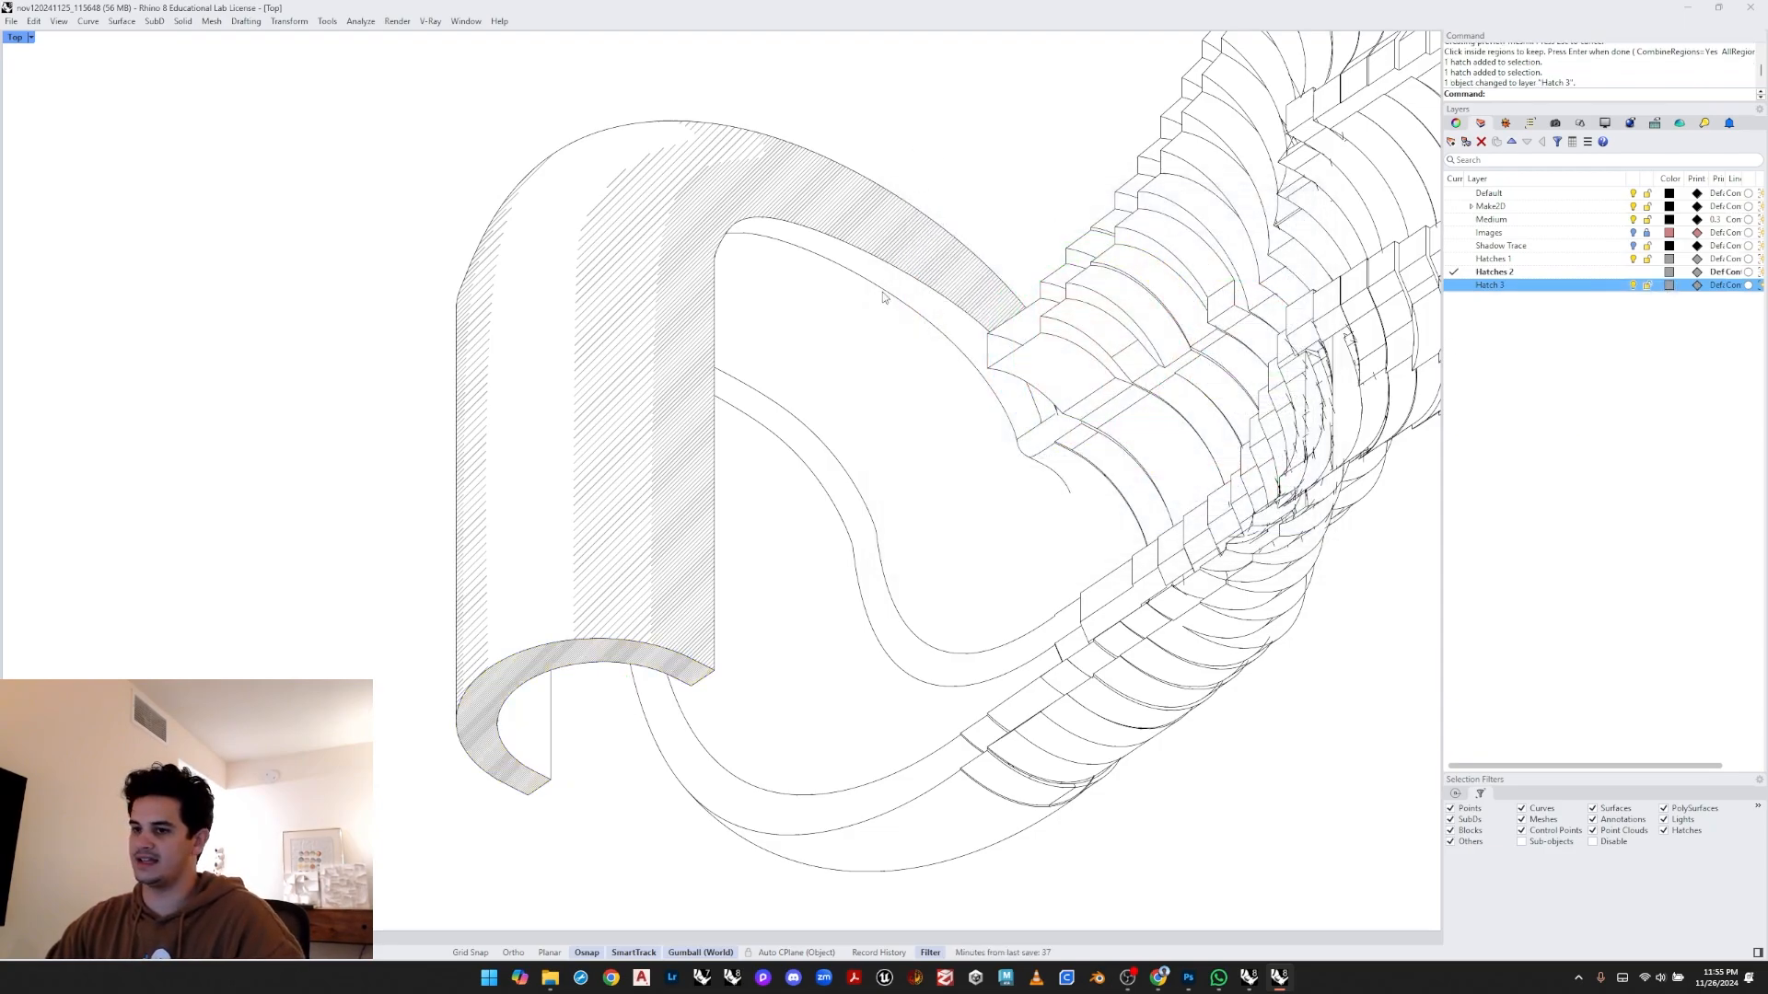
- Pan and zoom around the manifold drawing, briefly showing the Images layer to compare the line work with the render
{"action": "scroll", "coordinate": [607, 516], "scroll_direction": "down", "scroll_amount": 4}
{"action": "right_click_drag", "start_coordinate": [747, 447], "coordinate": [659, 470]}
{"action": "scroll", "coordinate": [673, 477], "scroll_direction": "down", "scroll_amount": 2}
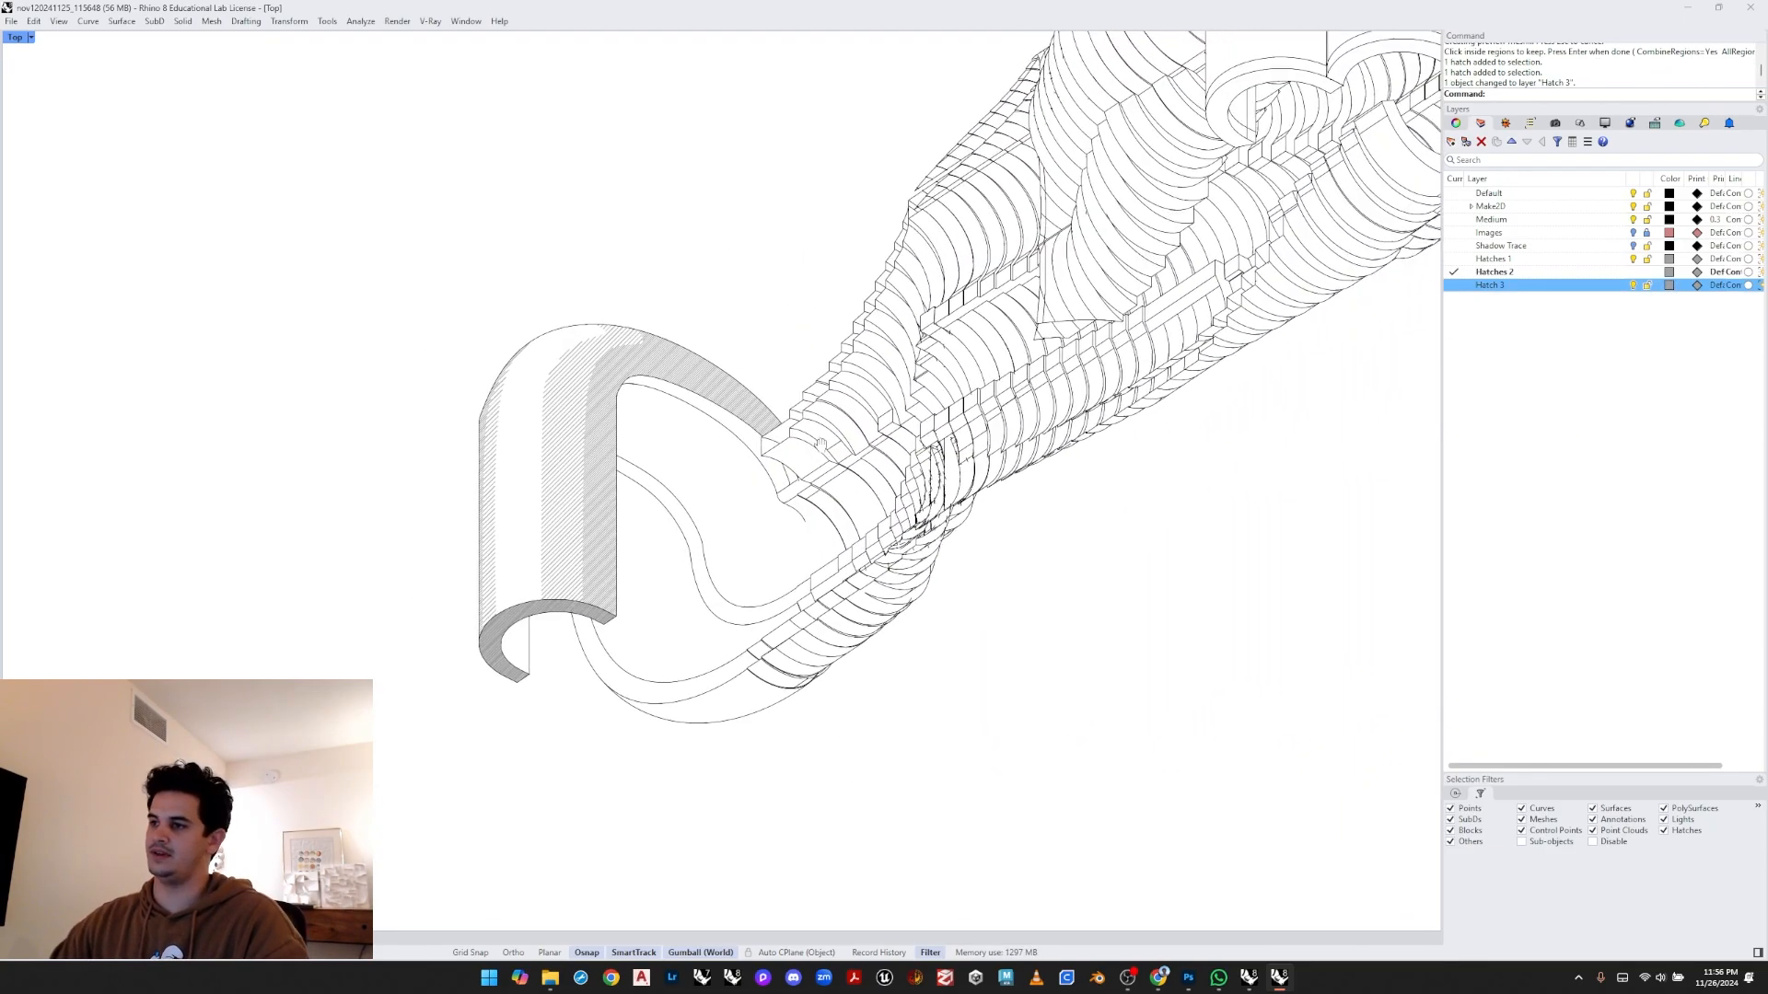
{"action": "mouse_move", "coordinate": [1037, 183]}
{"action": "right_mouse_down"}
{"action": "mouse_move", "coordinate": [866, 371]}
{"action": "mouse_move", "coordinate": [754, 453]}
{"action": "right_mouse_up"}
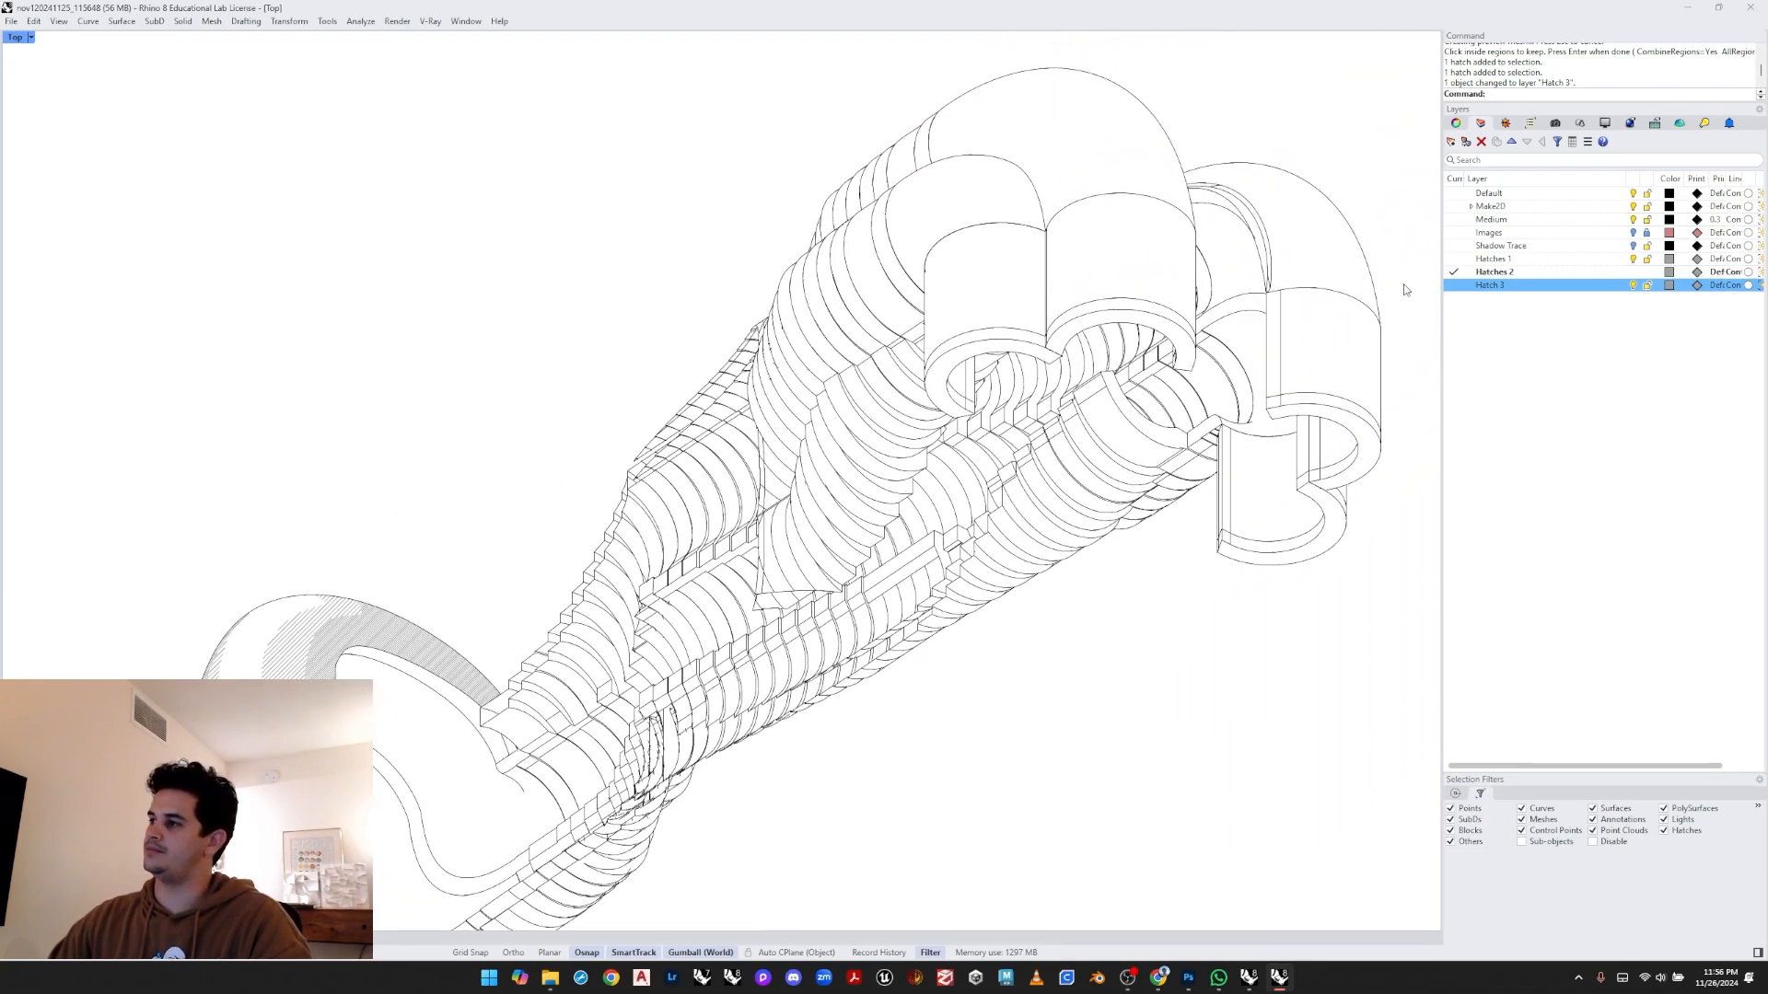
{"action": "left_click", "coordinate": [1632, 248]}
{"action": "scroll", "coordinate": [1125, 306], "scroll_direction": "down", "scroll_amount": 2}
{"action": "right_click_drag", "start_coordinate": [1047, 392], "coordinate": [1182, 282]}
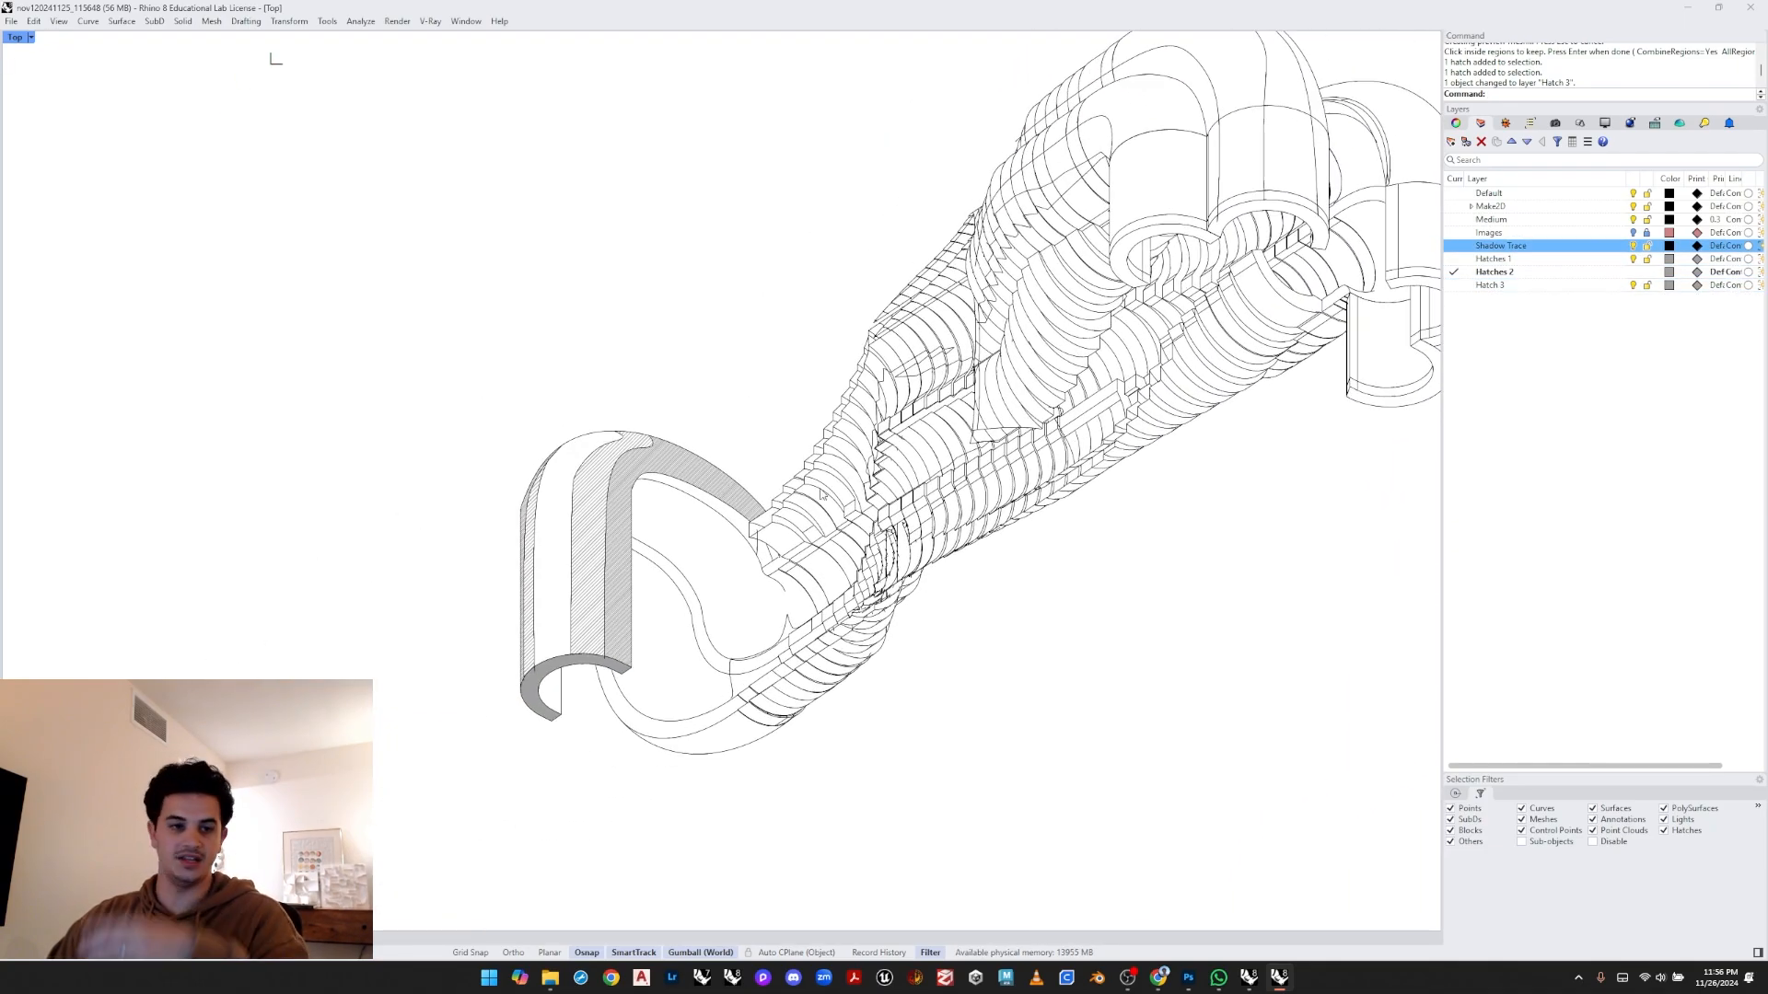
{"action": "scroll", "coordinate": [771, 508], "scroll_direction": "up", "scroll_amount": 6}
{"action": "right_click_drag", "start_coordinate": [770, 508], "coordinate": [890, 463]}
{"action": "mouse_move", "coordinate": [1101, 388]}
{"action": "right_mouse_down"}
{"action": "mouse_move", "coordinate": [875, 505]}
{"action": "mouse_move", "coordinate": [741, 626]}
{"action": "right_mouse_up"}
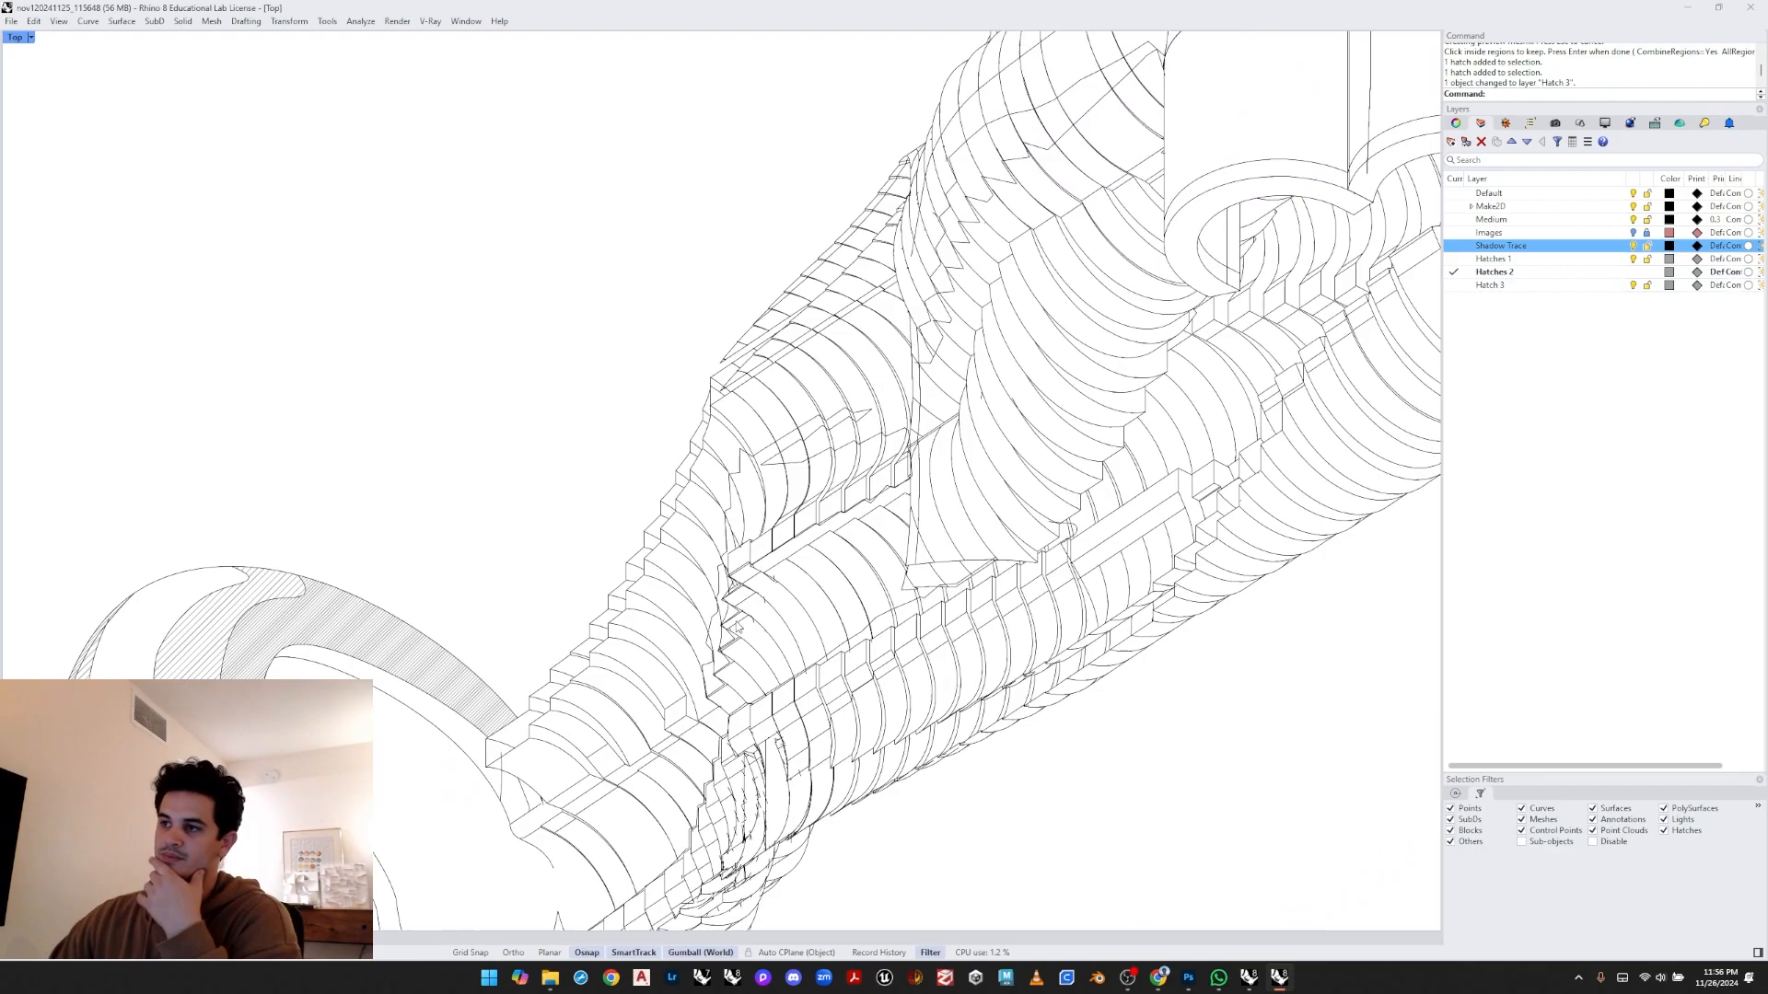
{"action": "scroll", "coordinate": [768, 538], "scroll_direction": "down", "scroll_amount": 4}
{"action": "scroll", "coordinate": [737, 537], "scroll_direction": "up", "scroll_amount": 1}
{"action": "scroll", "coordinate": [805, 490], "scroll_direction": "up", "scroll_amount": 4}
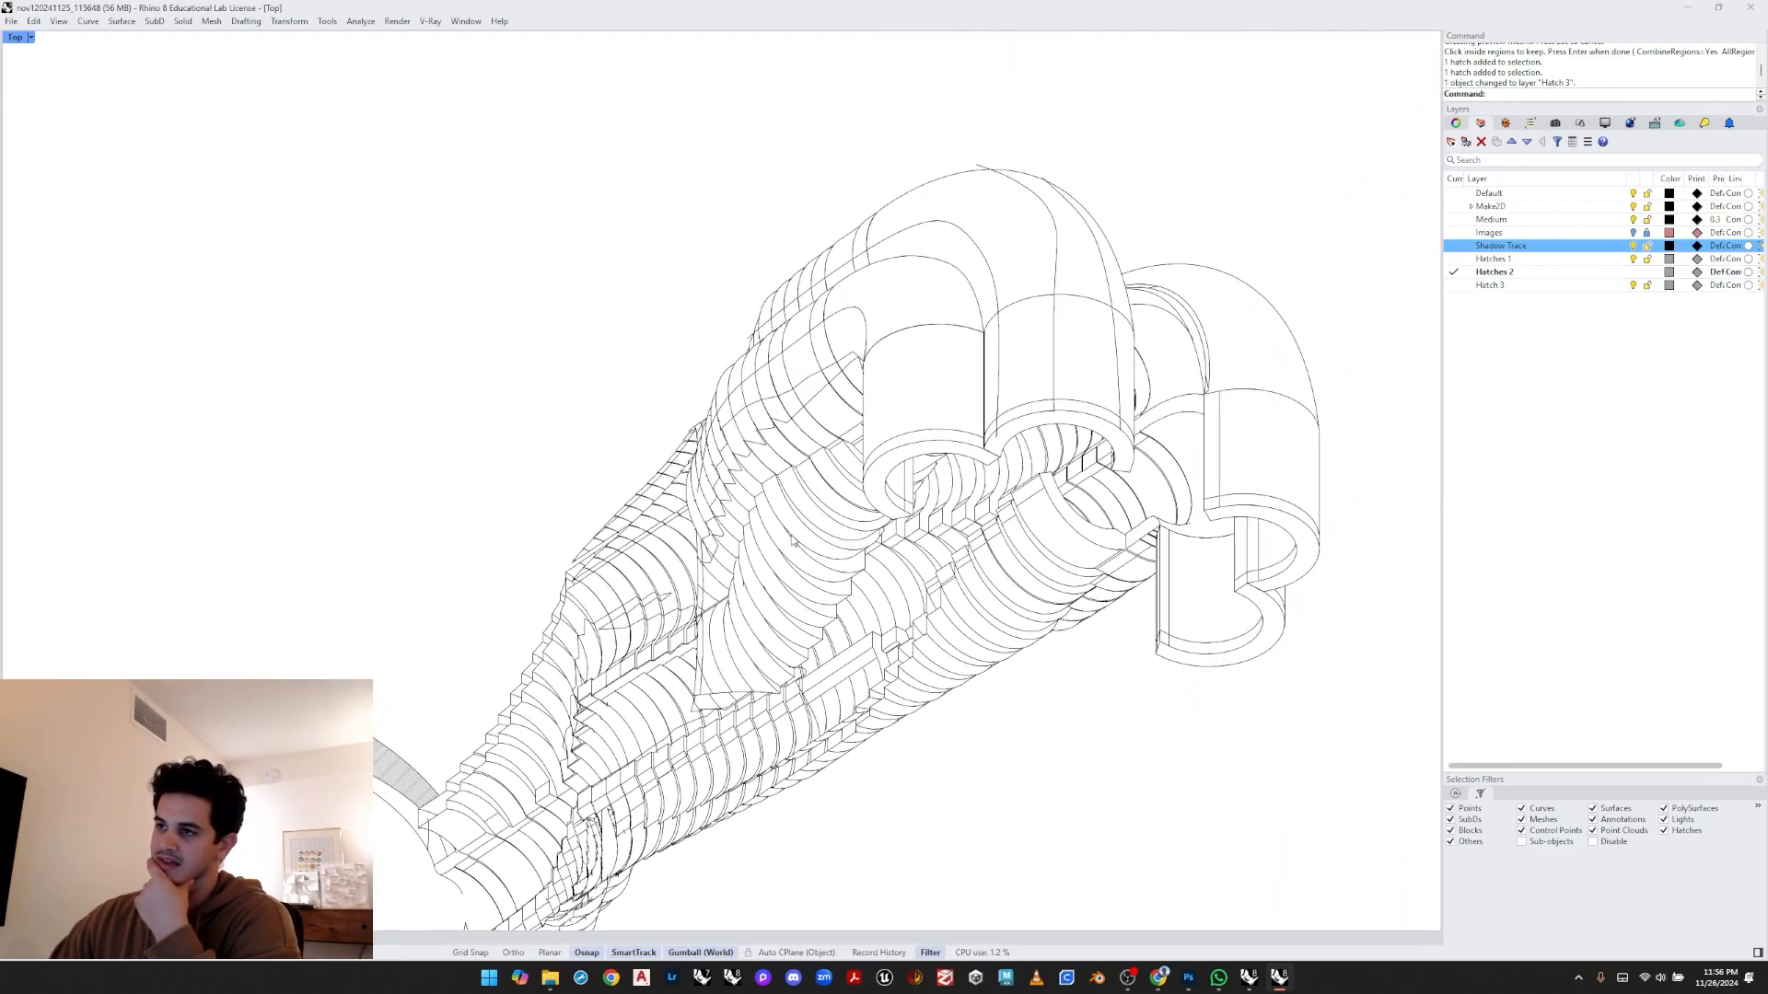
{"action": "scroll", "coordinate": [1057, 317], "scroll_direction": "up", "scroll_amount": 1}
{"action": "left_click", "coordinate": [1055, 284]}
{"action": "left_click", "coordinate": [939, 232]}
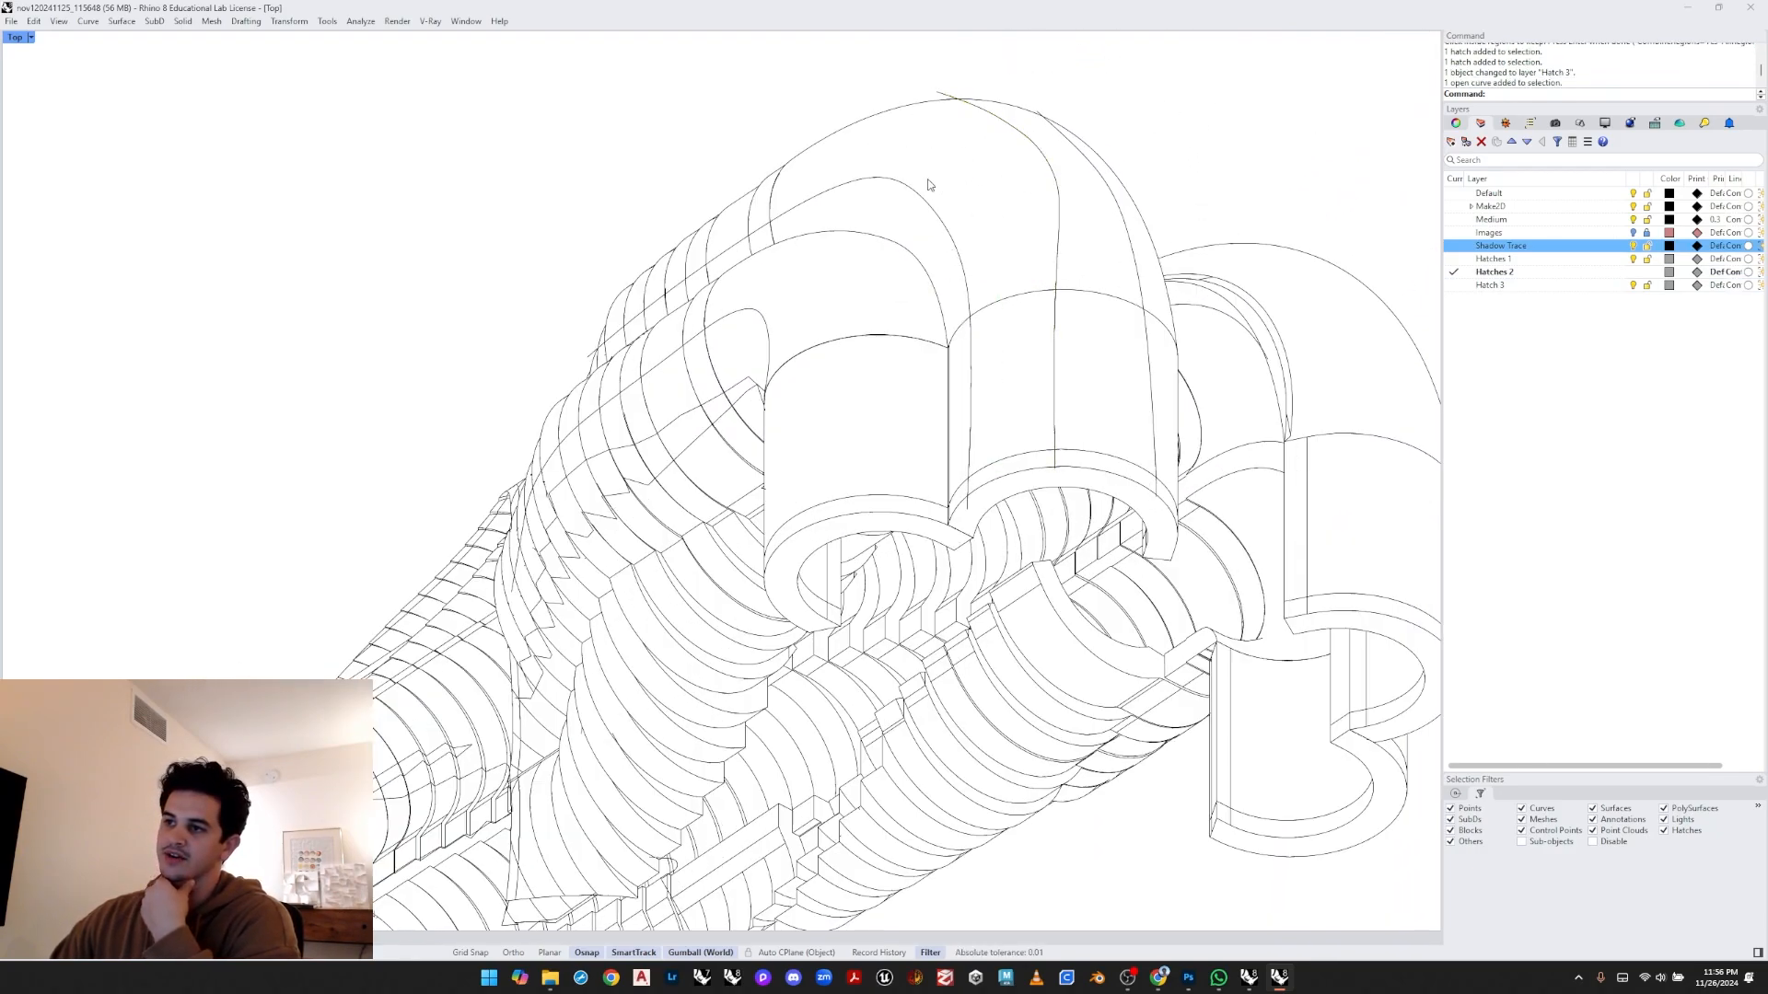
{"action": "right_click_drag", "start_coordinate": [886, 175], "coordinate": [685, 299]}
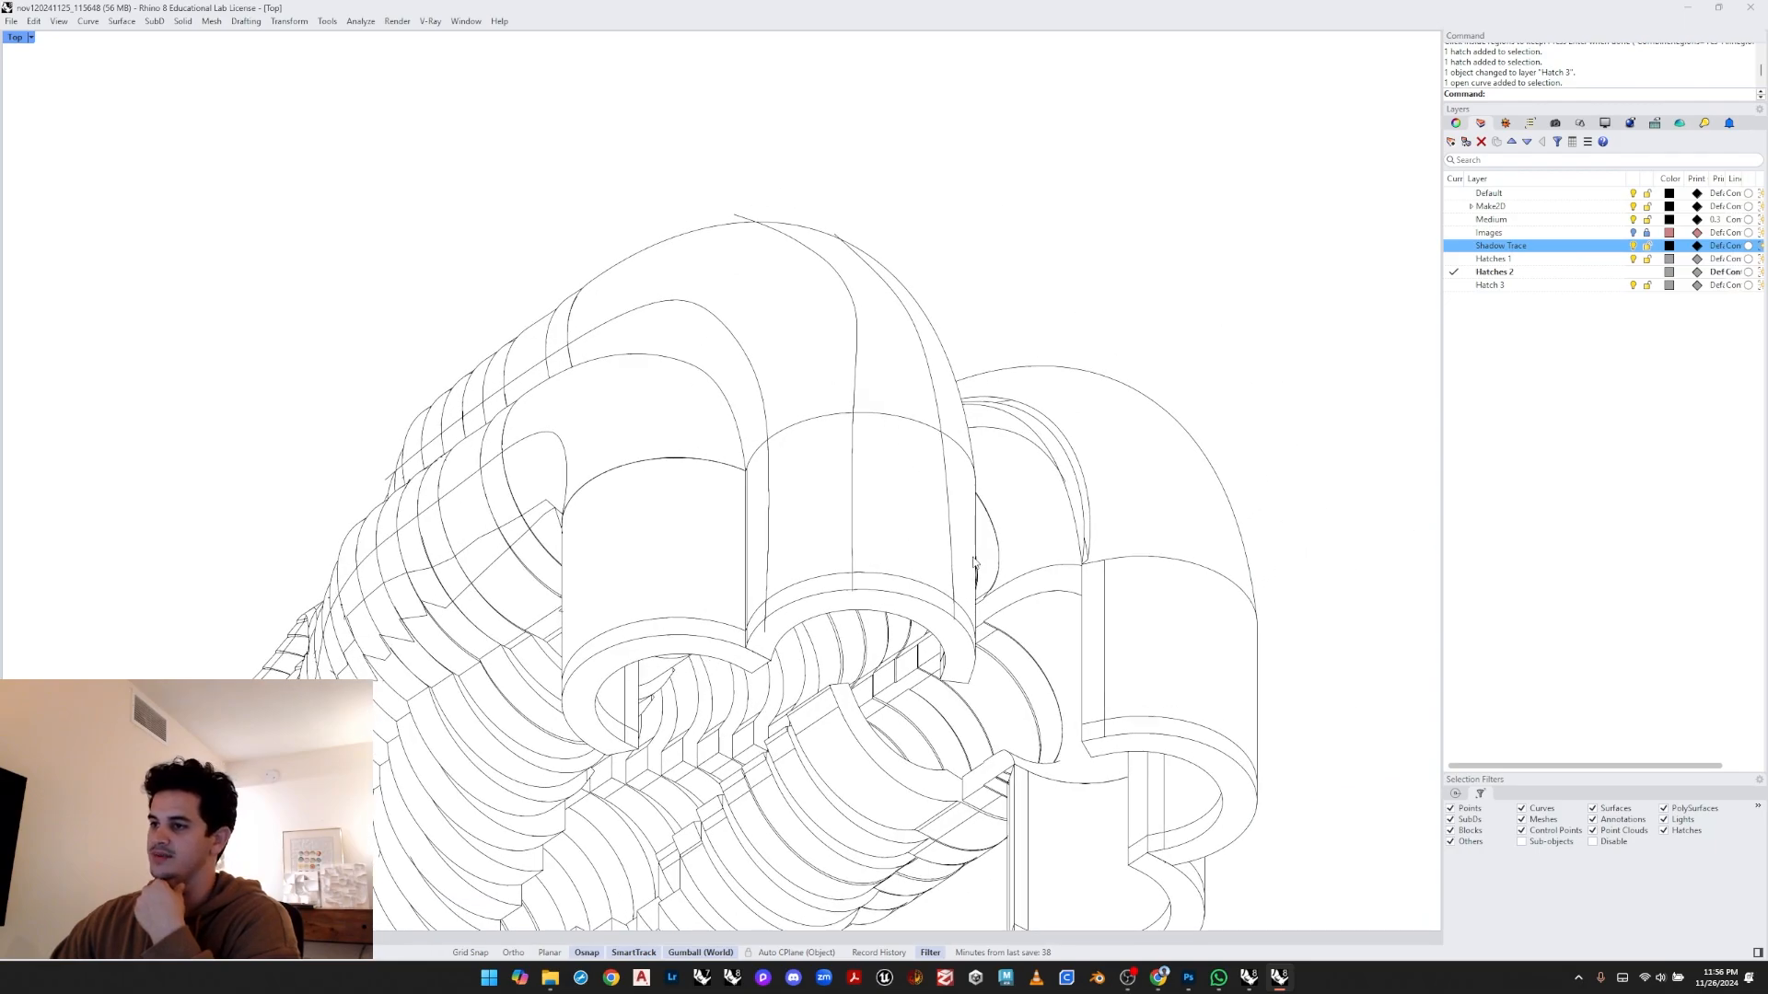
{"action": "left_click", "coordinate": [1630, 238]}
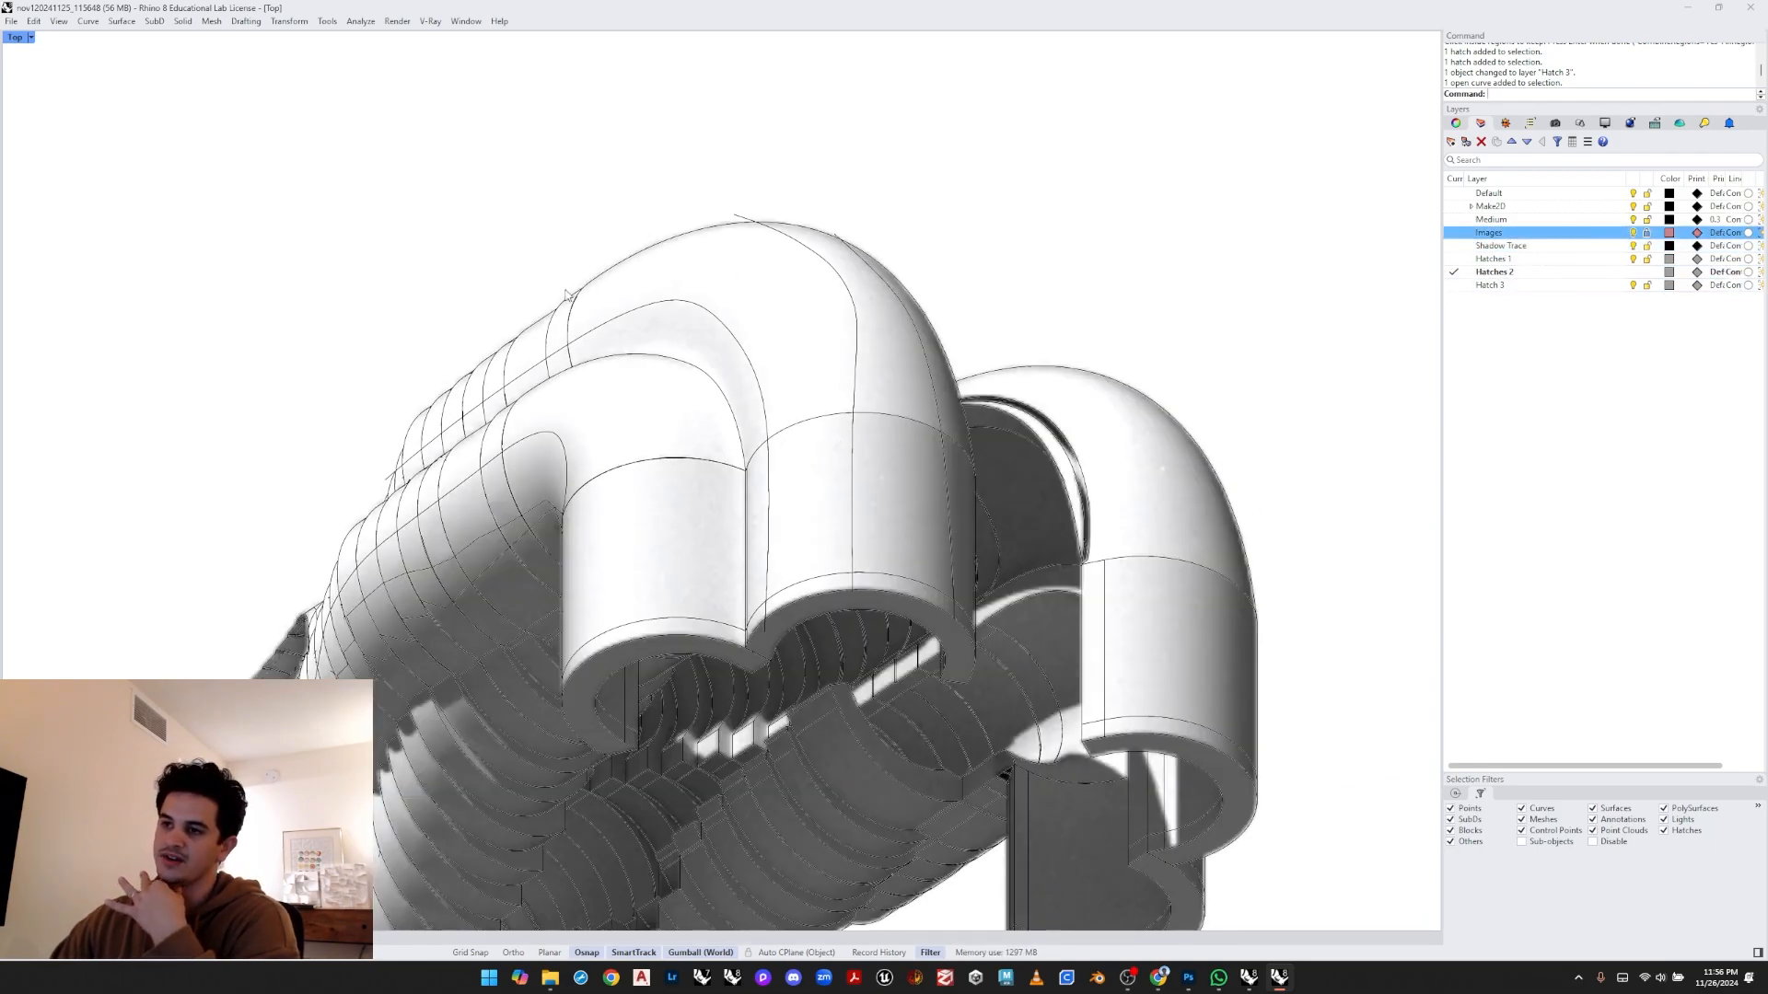
{"action": "left_click", "coordinate": [1632, 232]}
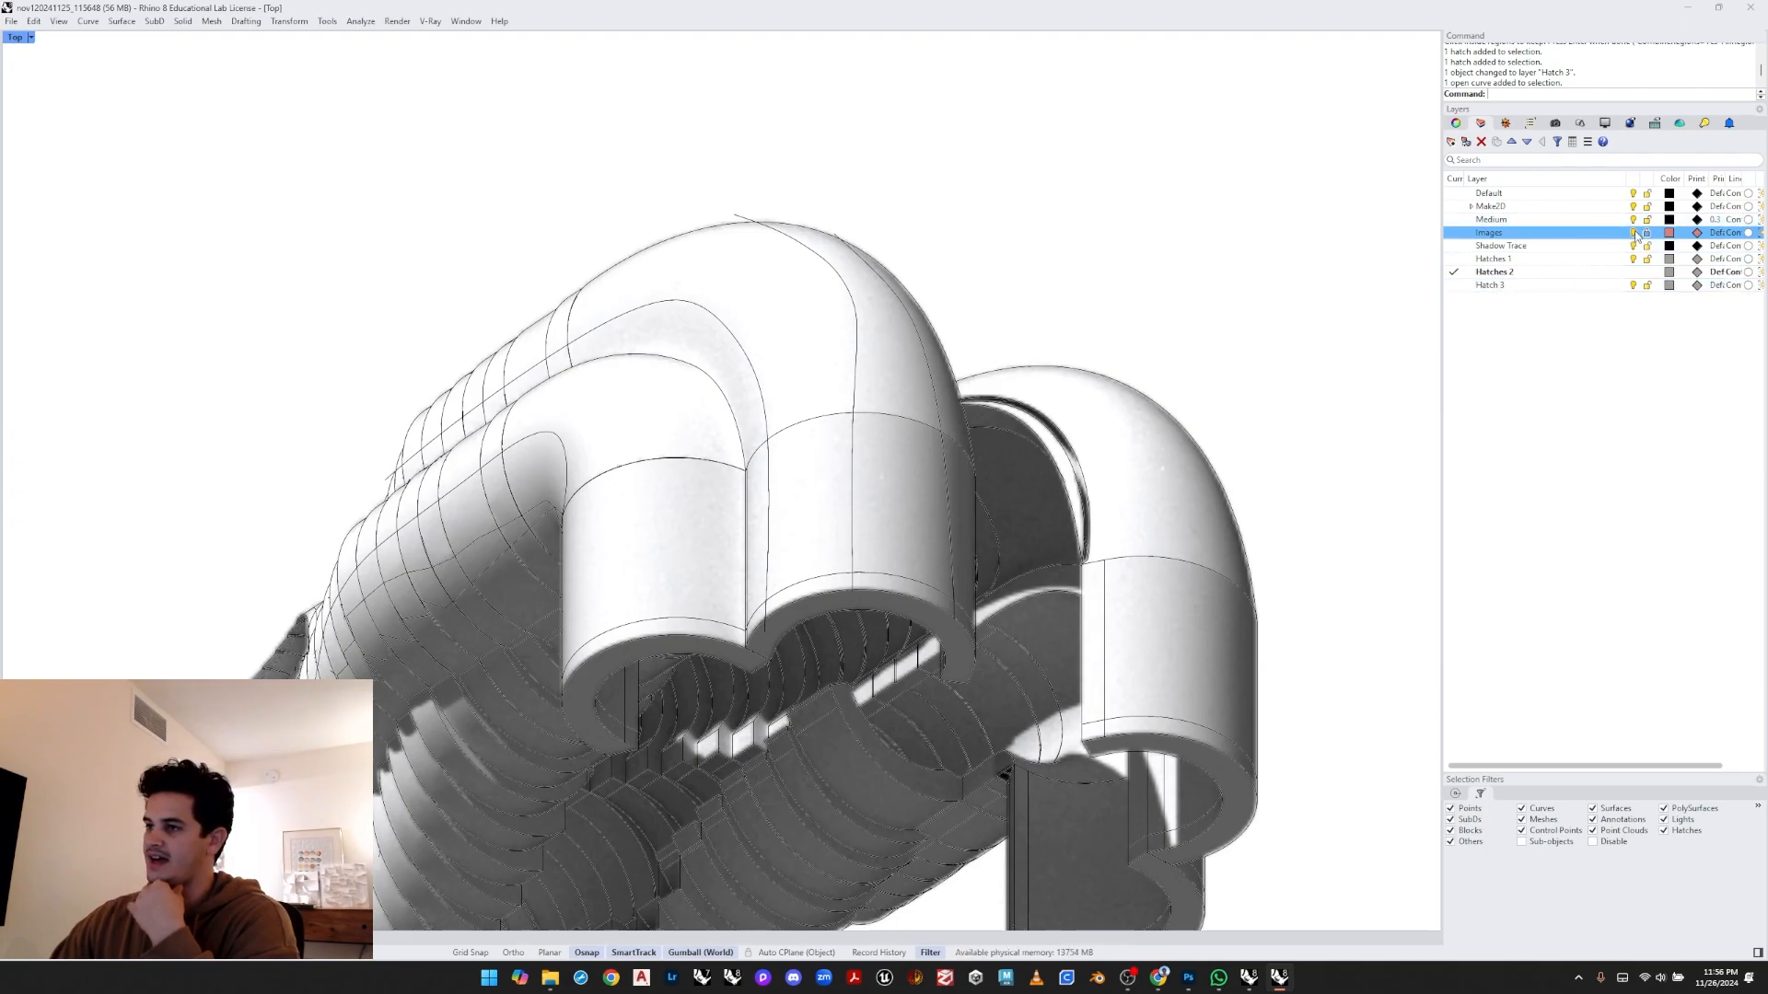
- Make Hatches 1 the current layer and start a hatch using the curves around the upper arch
{"action": "right_click_drag", "start_coordinate": [876, 399], "coordinate": [890, 400]}
{"action": "key", "text": "Return"}
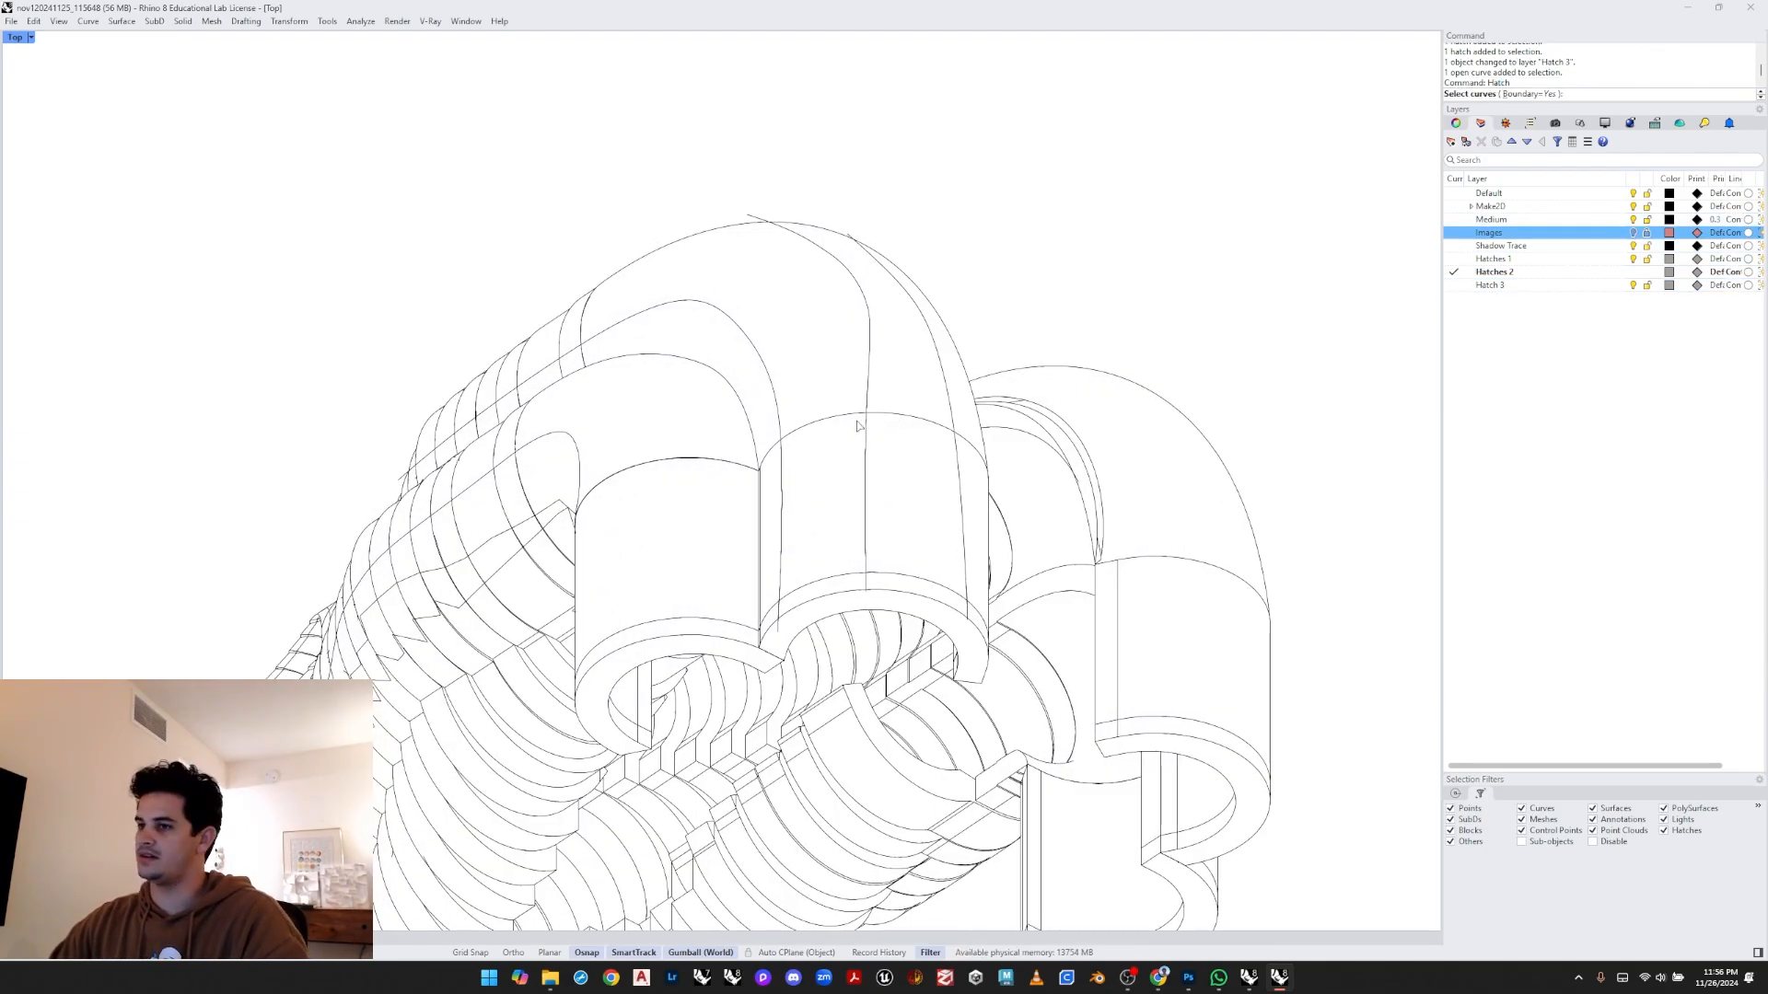
{"action": "scroll", "coordinate": [965, 208], "scroll_direction": "down", "scroll_amount": 4}
{"action": "left_click_drag", "start_coordinate": [968, 179], "coordinate": [458, 581]}
{"action": "scroll", "coordinate": [649, 410], "scroll_direction": "up", "scroll_amount": 2}
{"action": "right_click_drag", "start_coordinate": [996, 374], "coordinate": [939, 452]}
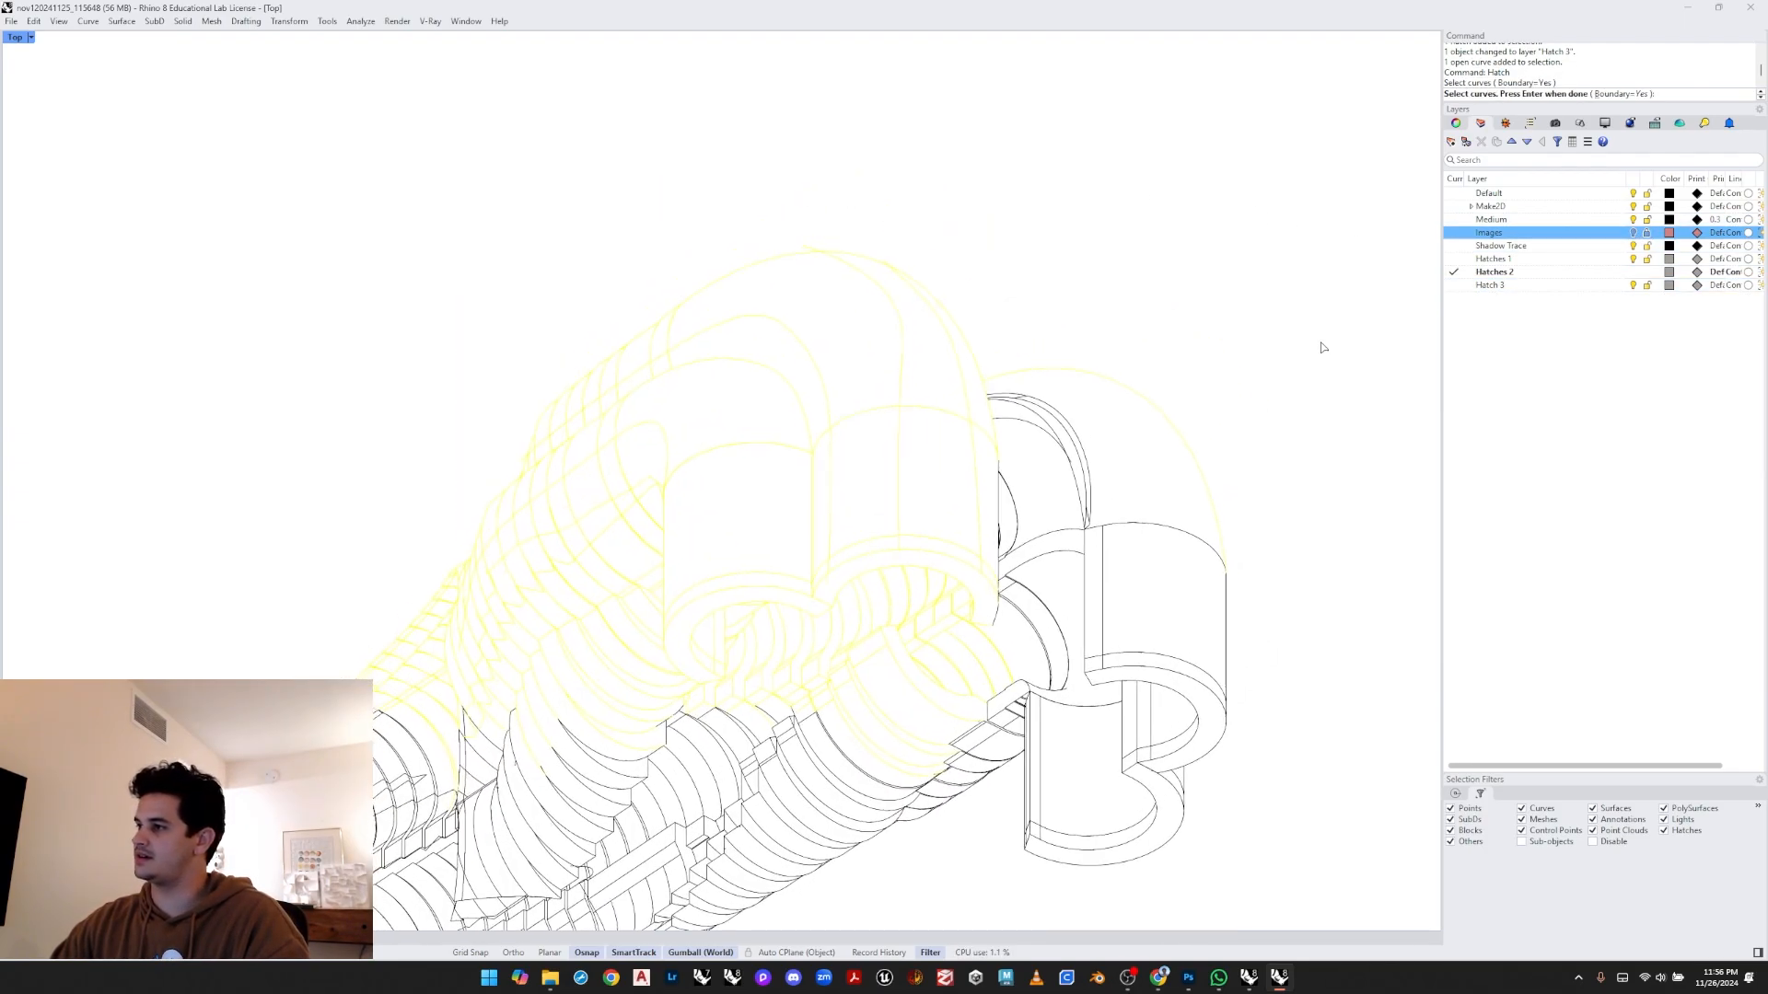
{"action": "left_click", "coordinate": [1454, 260]}
{"action": "key", "text": "Return"}
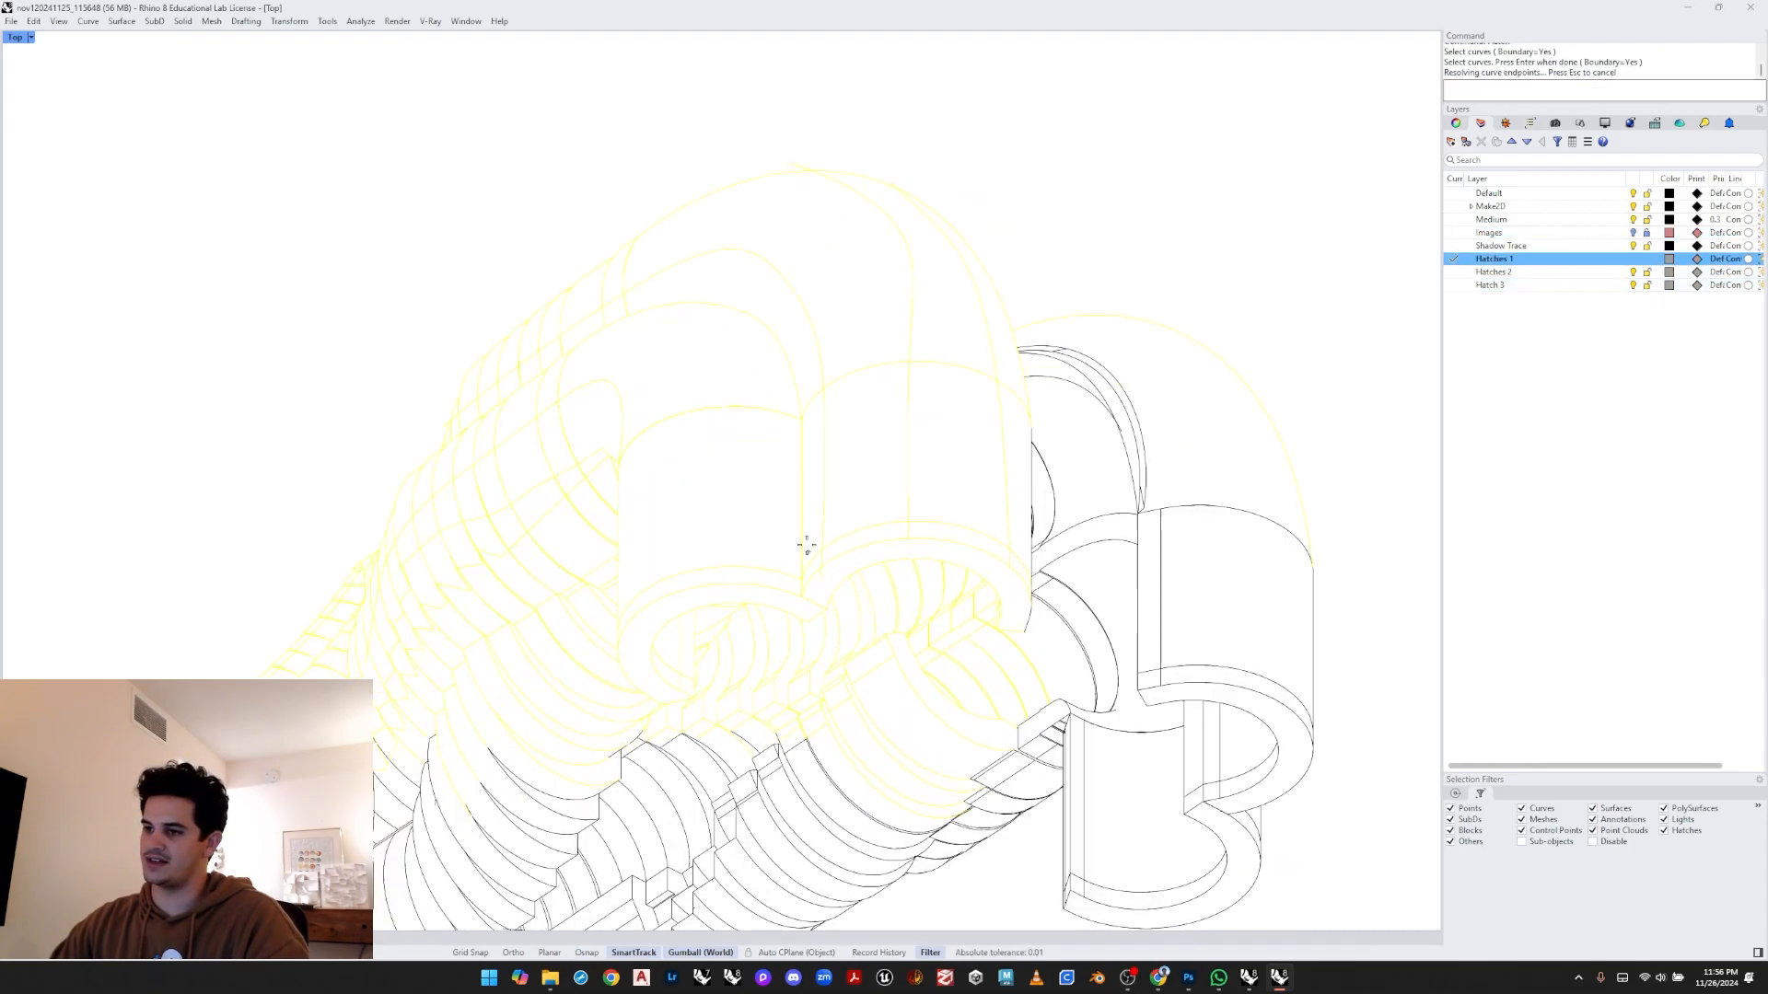
- Pick the narrow strip regions along the top edge of the arch as the hatch regions to keep
{"action": "scroll", "coordinate": [813, 583], "scroll_direction": "up", "scroll_amount": 5}
{"action": "left_click", "coordinate": [807, 461]}
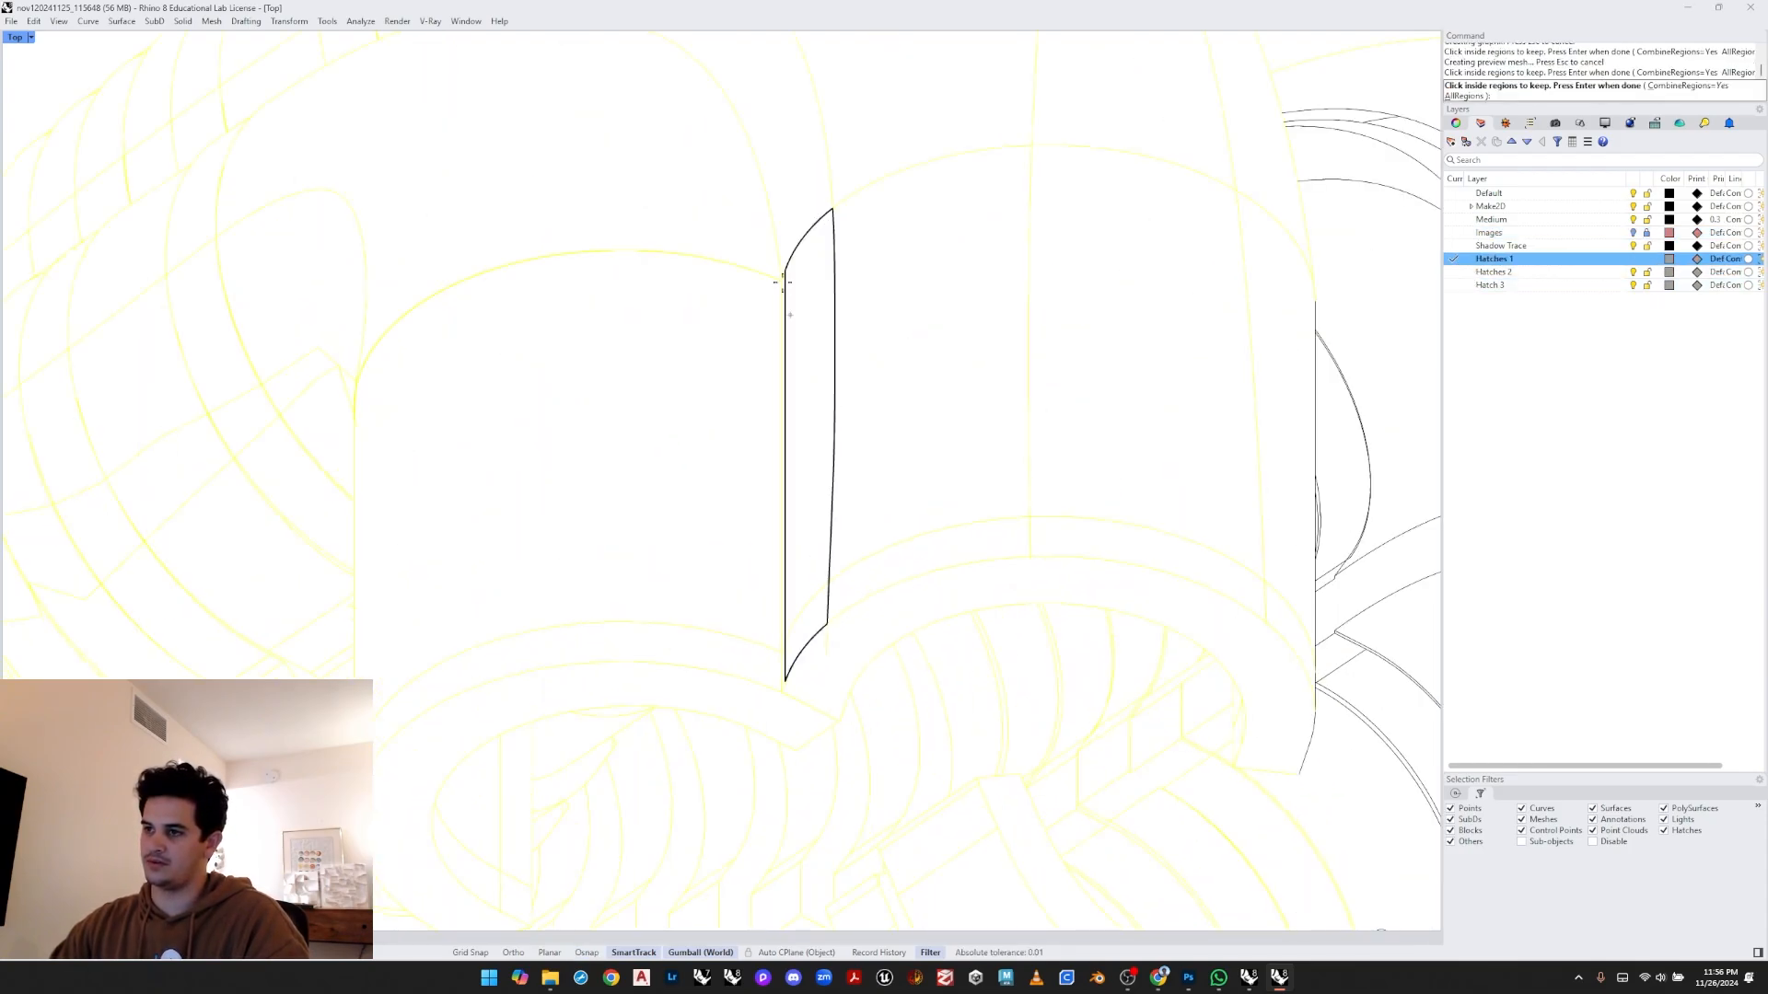
{"action": "right_click_drag", "start_coordinate": [783, 285], "coordinate": [838, 442]}
{"action": "left_click", "coordinate": [856, 328]}
{"action": "mouse_move", "coordinate": [700, 208]}
{"action": "right_mouse_down"}
{"action": "mouse_move", "coordinate": [912, 375]}
{"action": "mouse_move", "coordinate": [965, 379]}
{"action": "right_mouse_up"}
{"action": "scroll", "coordinate": [653, 359], "scroll_direction": "up", "scroll_amount": 2}
{"action": "left_click", "coordinate": [653, 359]}
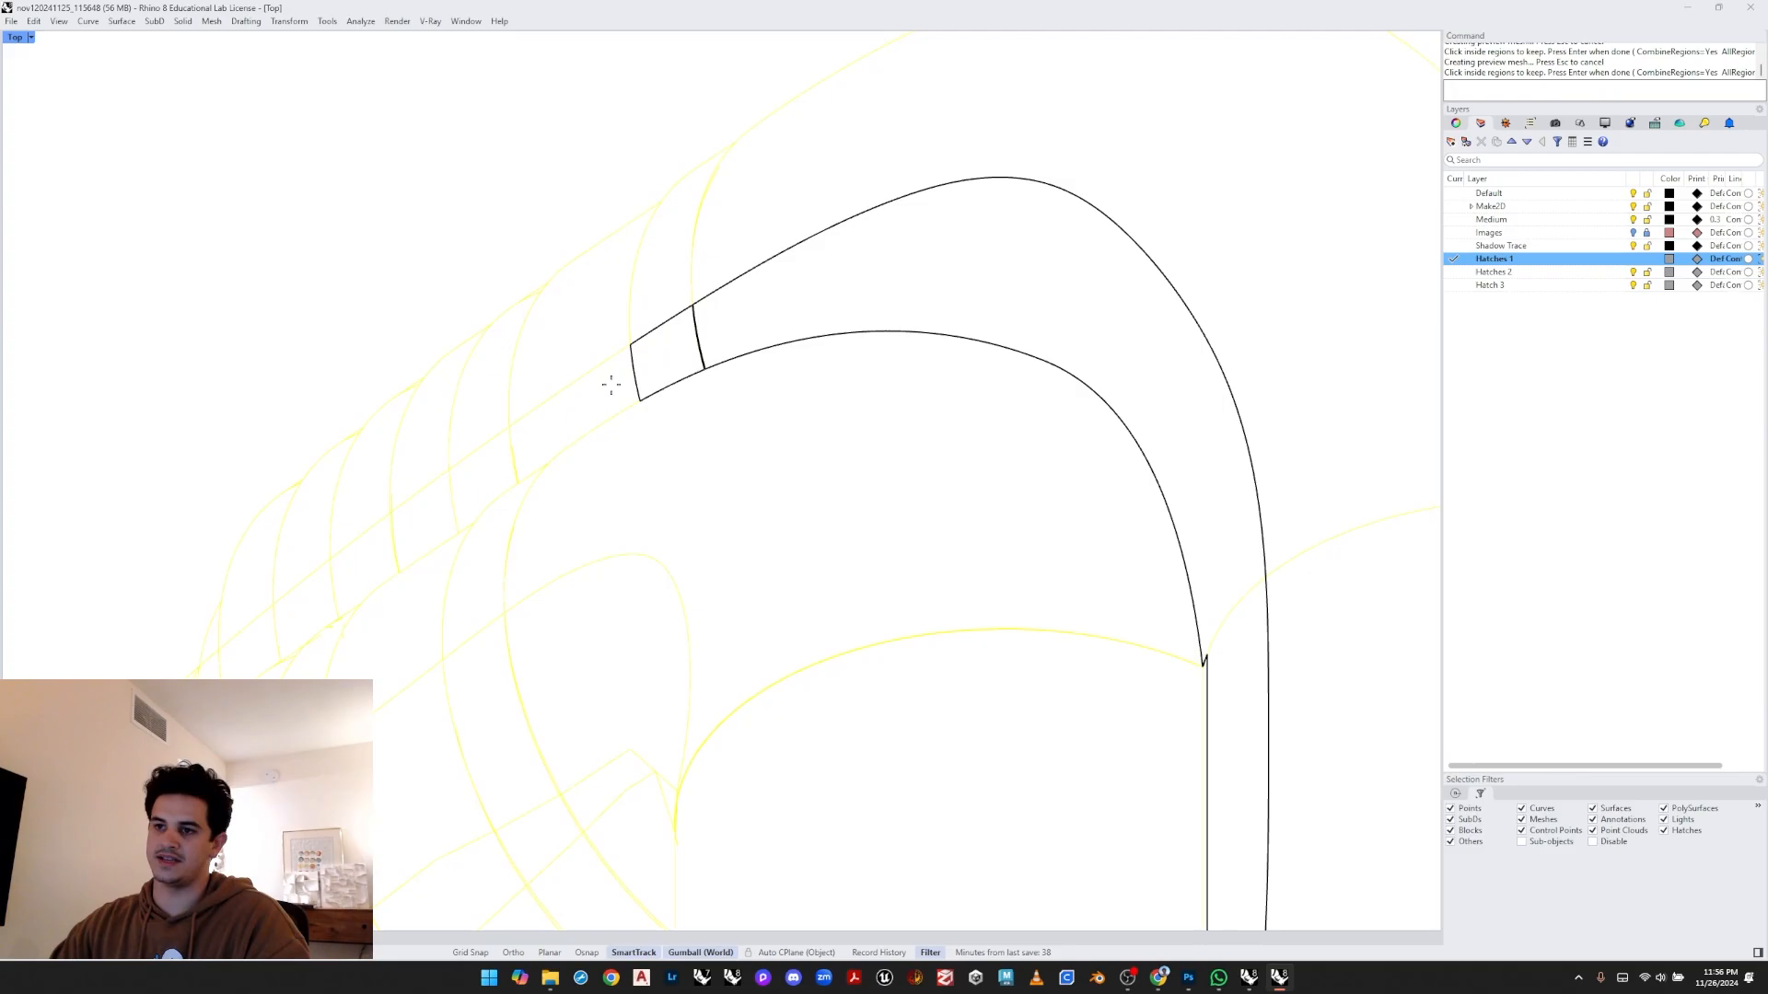
{"action": "left_click", "coordinate": [607, 384]}
{"action": "right_click_drag", "start_coordinate": [509, 484], "coordinate": [845, 322]}
{"action": "left_click", "coordinate": [817, 335]}
{"action": "left_click", "coordinate": [765, 378]}
{"action": "left_click", "coordinate": [727, 488]}
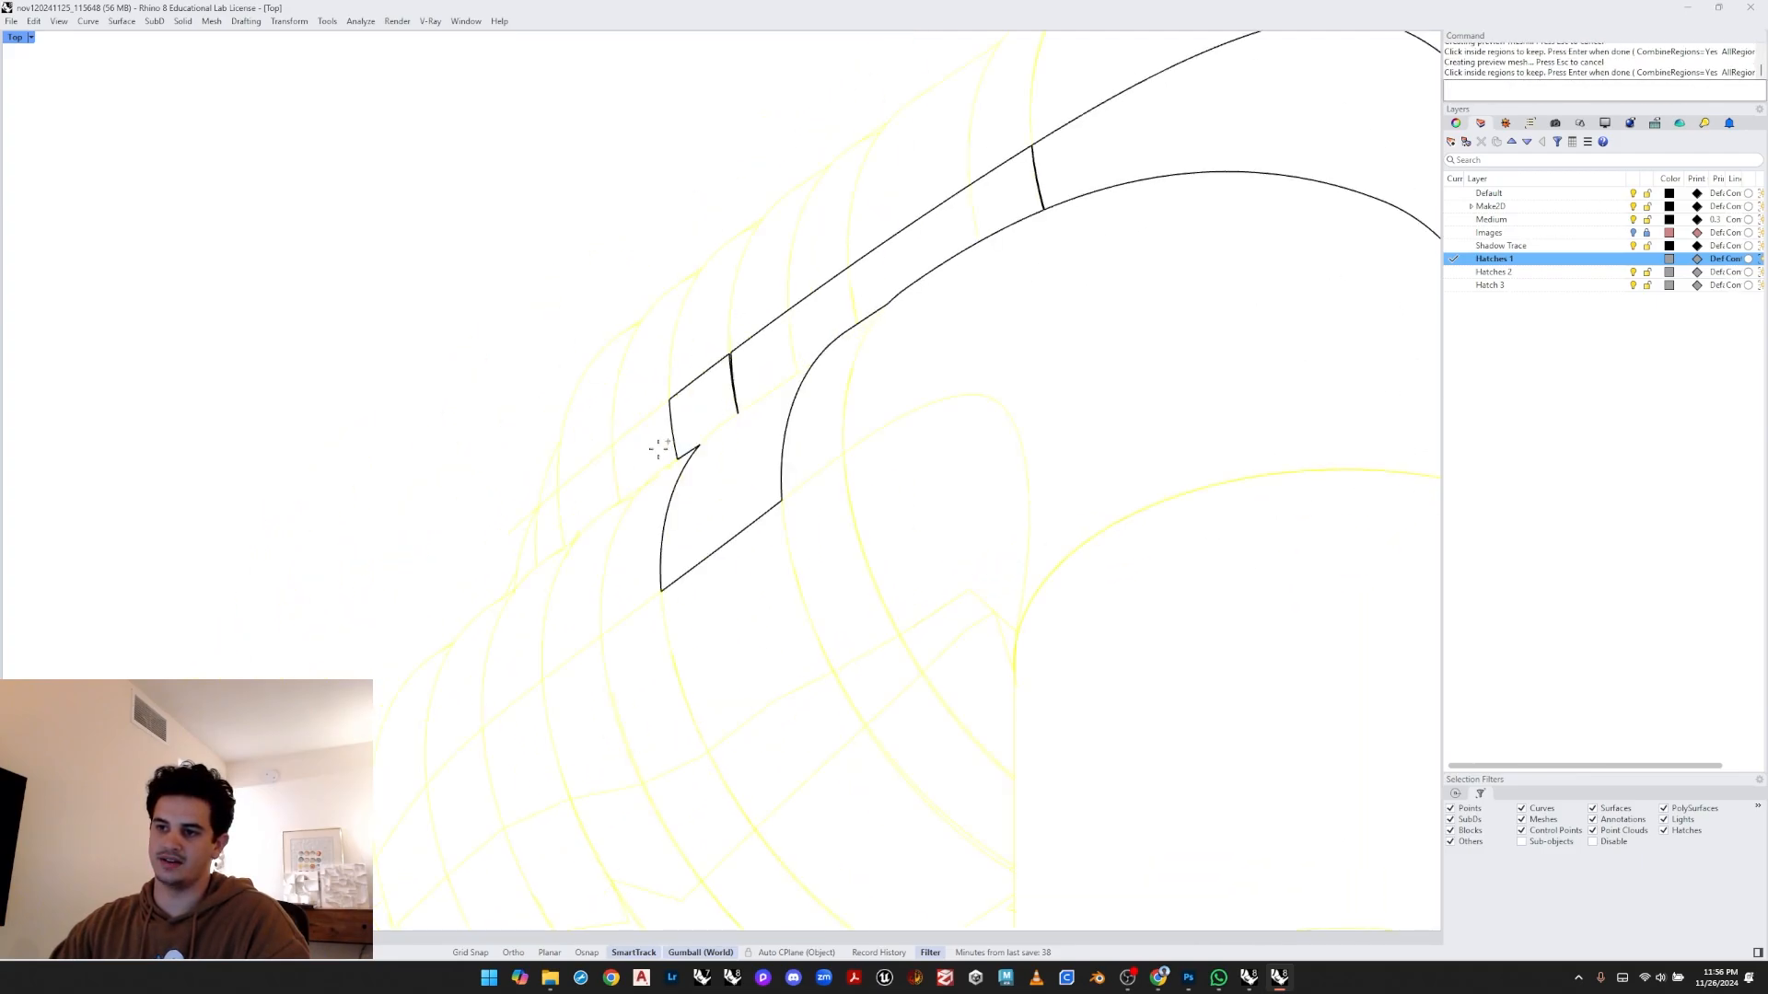
{"action": "left_click", "coordinate": [673, 435]}
{"action": "left_click", "coordinate": [572, 489]}
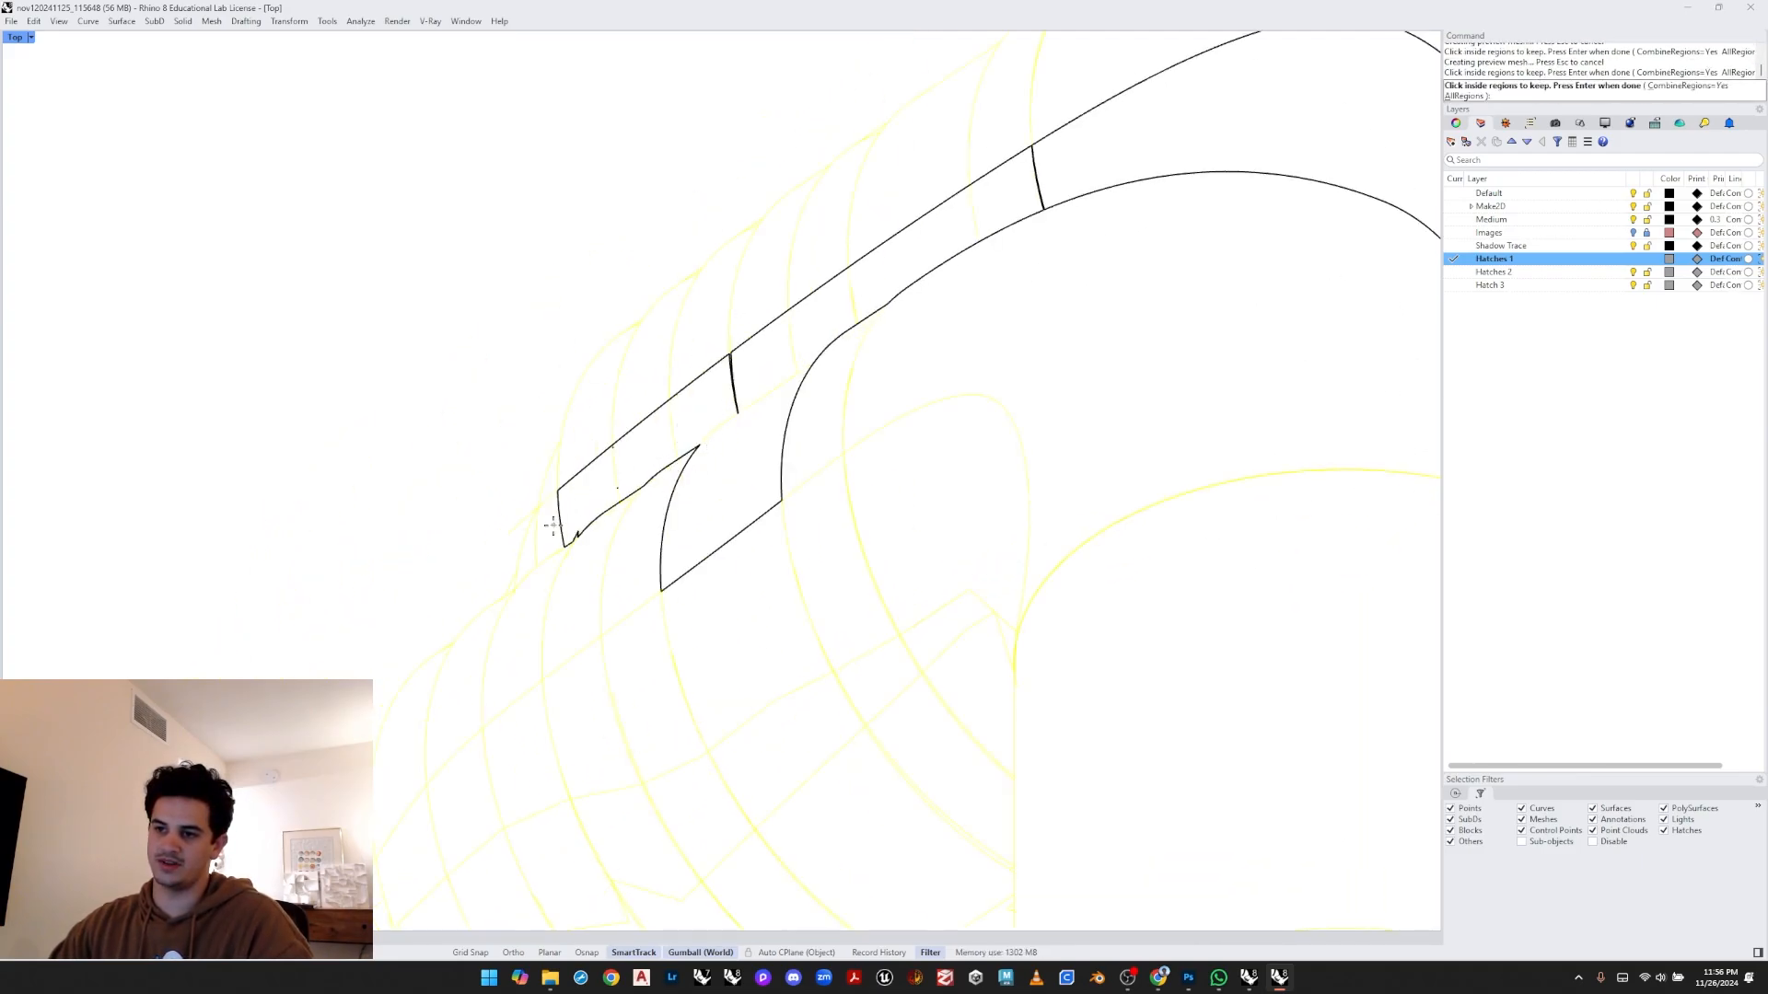
{"action": "left_click", "coordinate": [552, 513]}
{"action": "scroll", "coordinate": [544, 547], "scroll_direction": "up", "scroll_amount": 3}
{"action": "left_click", "coordinate": [516, 558]}
{"action": "scroll", "coordinate": [587, 497], "scroll_direction": "down", "scroll_amount": 2}
{"action": "right_click_drag", "start_coordinate": [745, 449], "coordinate": [770, 411]}
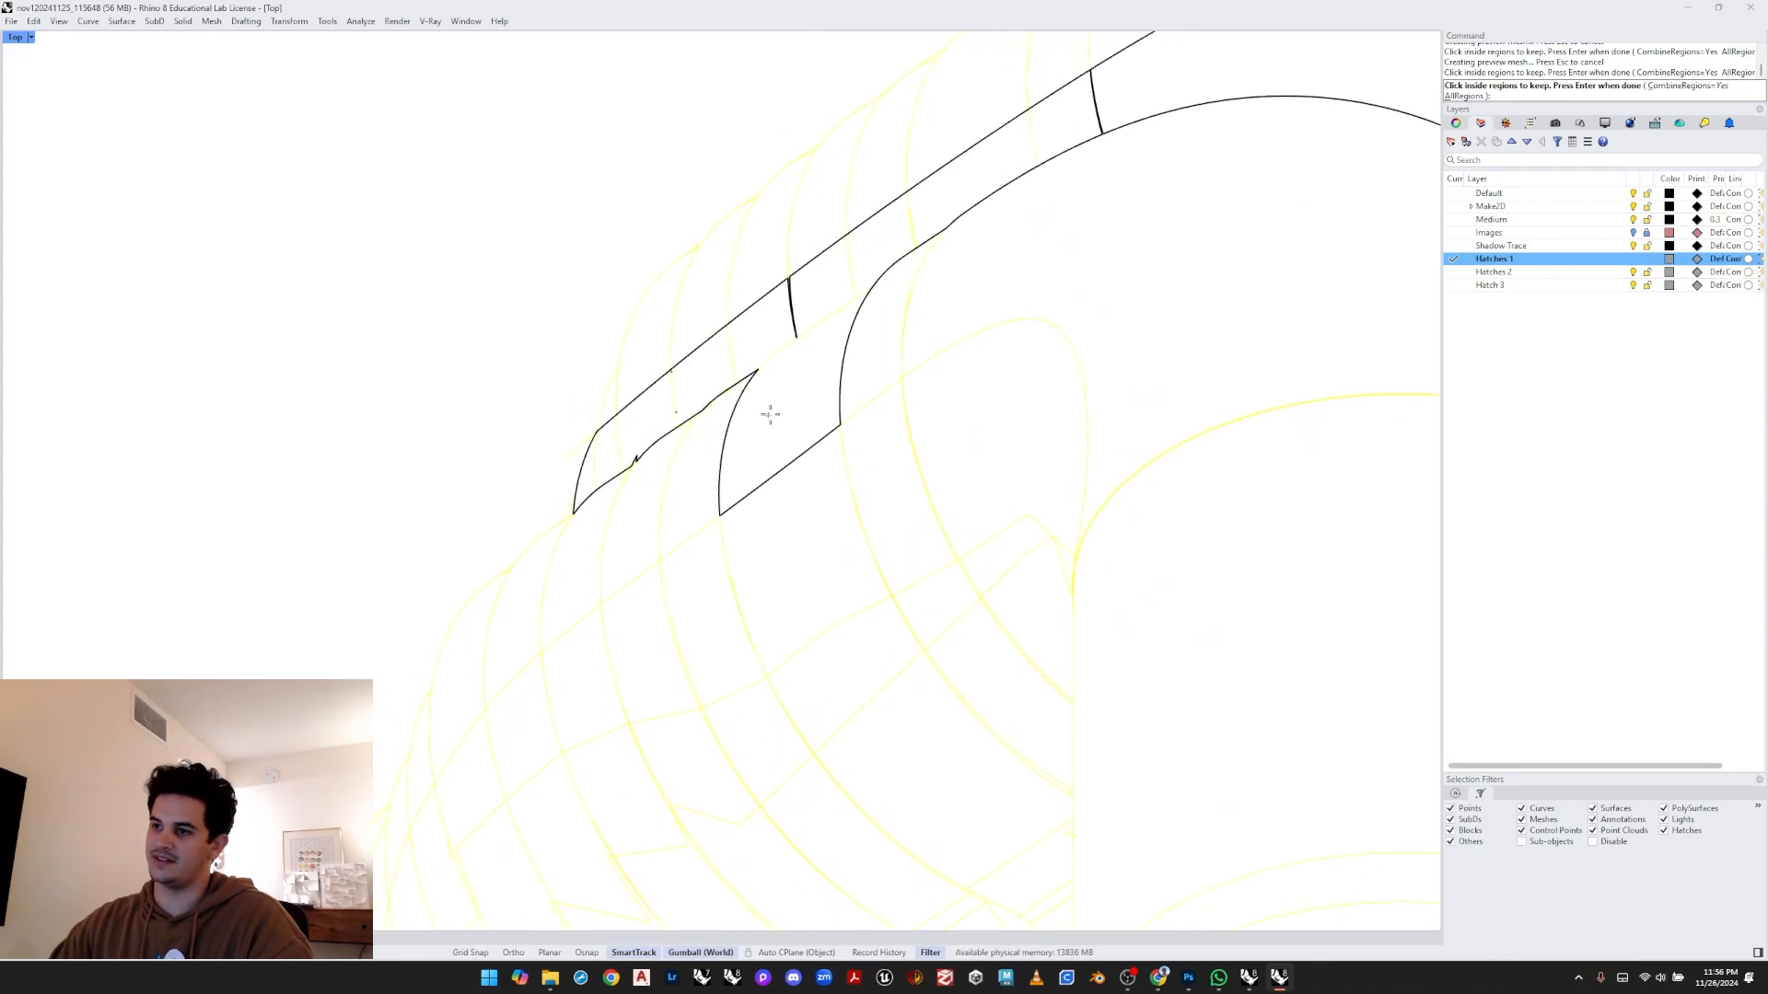
{"action": "scroll", "coordinate": [708, 448], "scroll_direction": "down", "scroll_amount": 2}
{"action": "key", "text": "Return"}
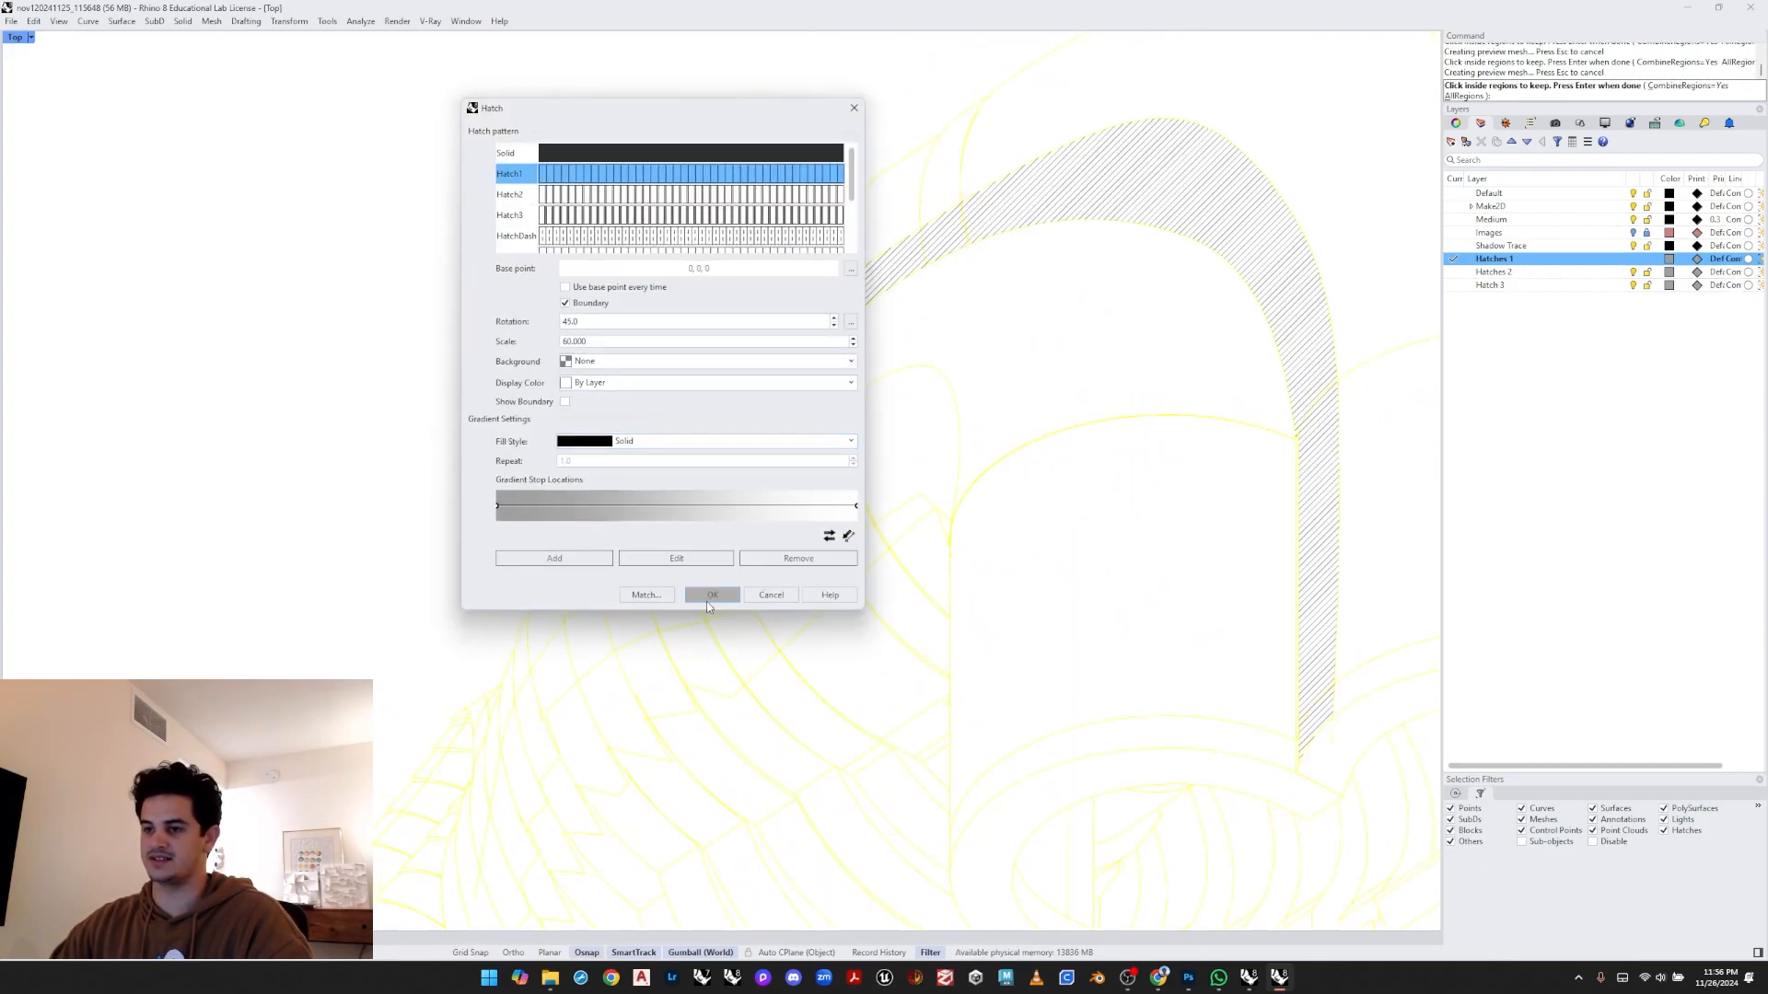
- Match the hatch pattern and scale to an existing hatch and confirm the new arch hatch
{"action": "left_click", "coordinate": [643, 600]}
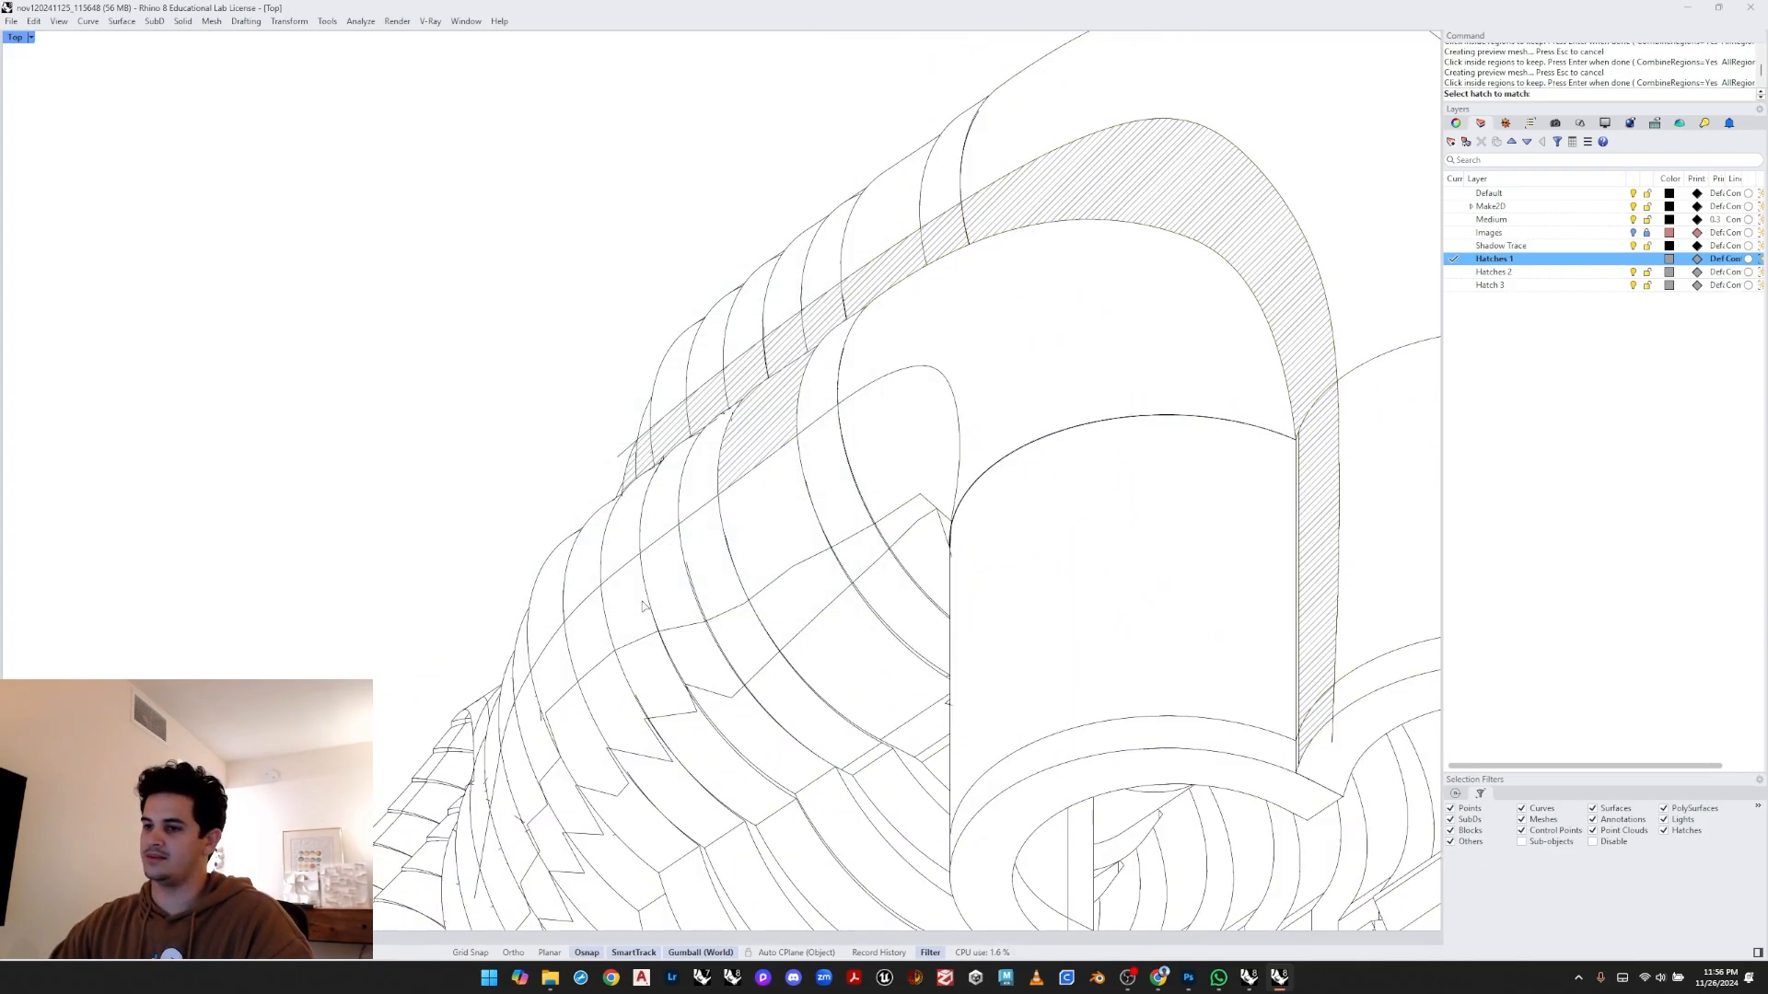
{"action": "scroll", "coordinate": [552, 414], "scroll_direction": "down", "scroll_amount": 5}
{"action": "scroll", "coordinate": [685, 600], "scroll_direction": "up", "scroll_amount": 10}
{"action": "left_click", "coordinate": [686, 597]}
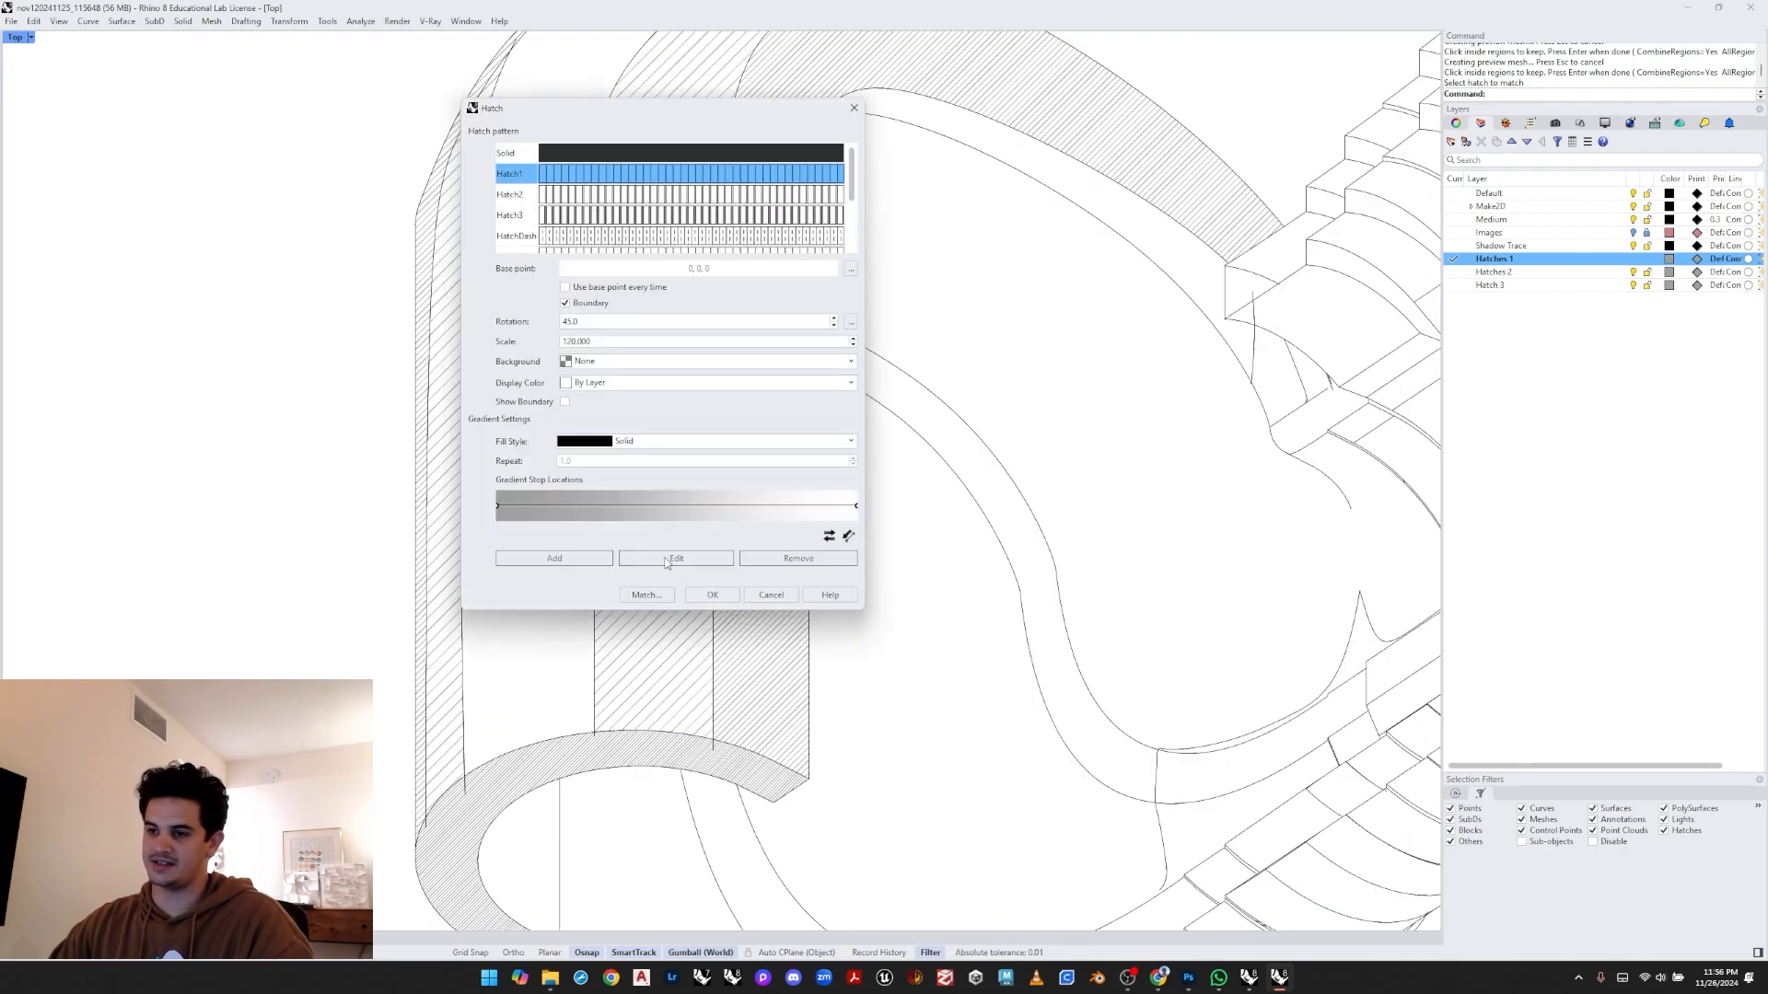
{"action": "left_click", "coordinate": [700, 594]}
- Trim the stray curve end crossing the lower end of the hatched arch strip
{"action": "scroll", "coordinate": [700, 589], "scroll_direction": "down", "scroll_amount": 8}
{"action": "right_click_drag", "start_coordinate": [749, 528], "coordinate": [660, 591]}
{"action": "scroll", "coordinate": [635, 500], "scroll_direction": "up", "scroll_amount": 12}
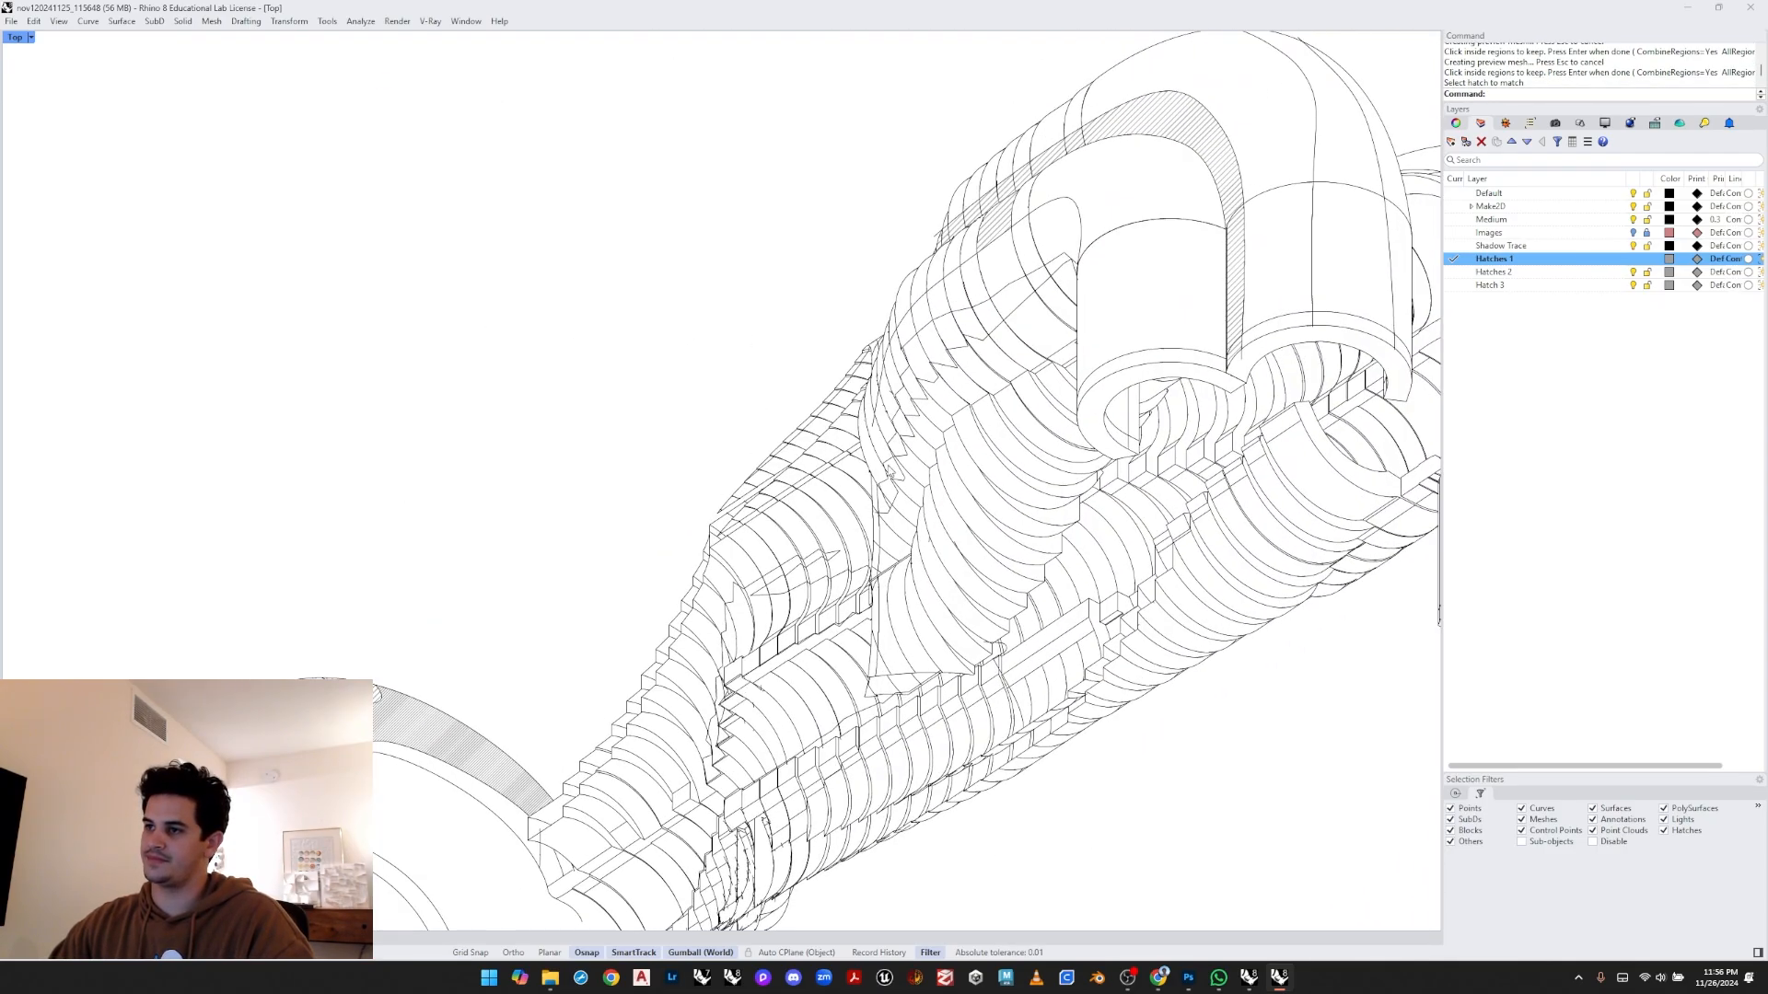
{"action": "scroll", "coordinate": [635, 500], "scroll_direction": "up", "scroll_amount": 5}
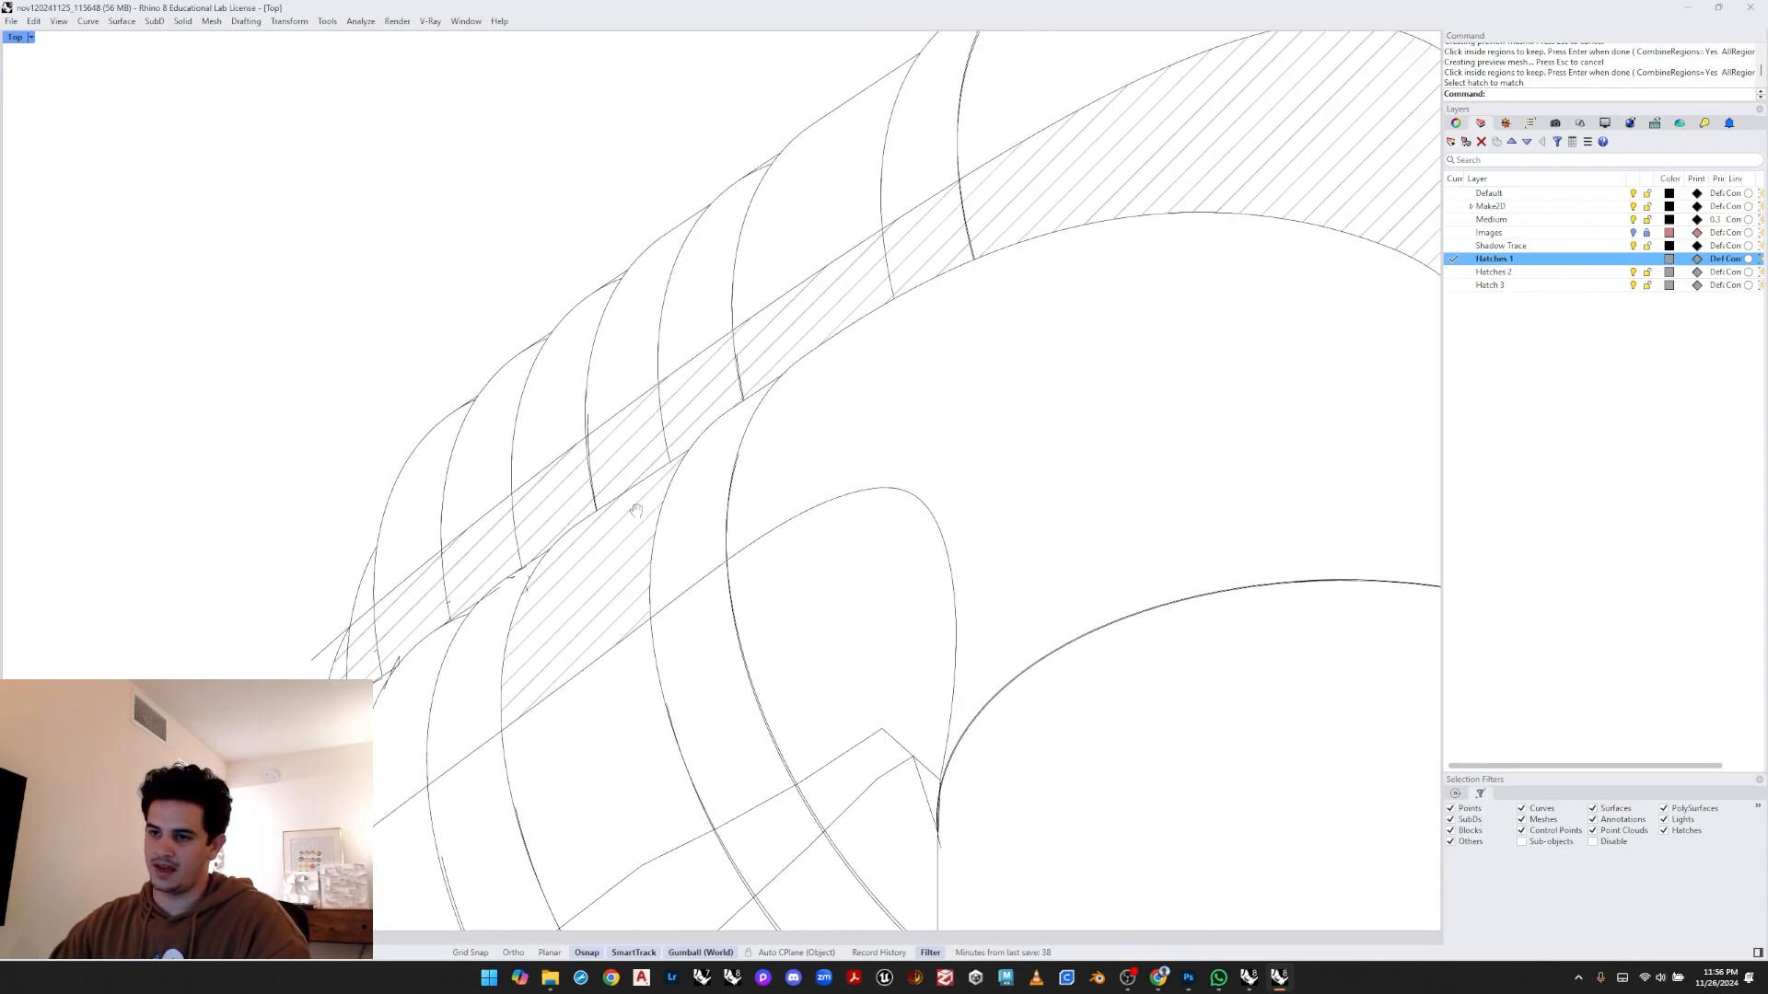
{"action": "type", "text": "TR"}
{"action": "key", "text": "Return"}
{"action": "left_click", "coordinate": [559, 532]}
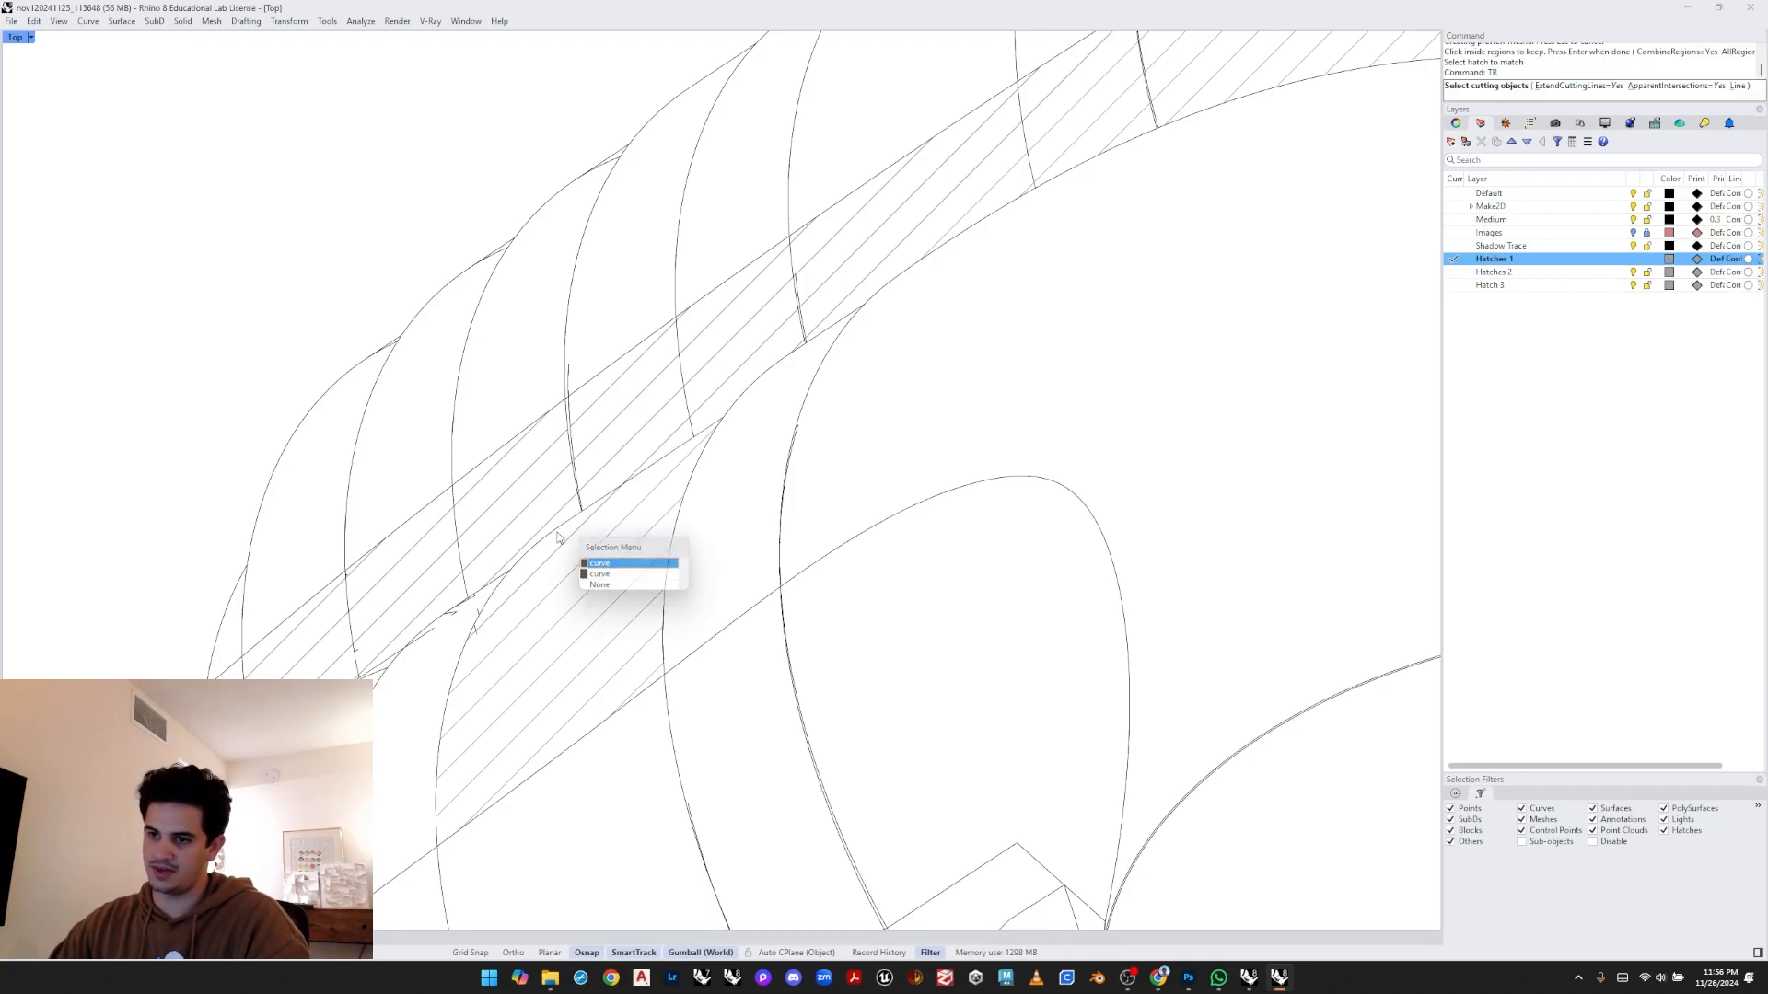
{"action": "key", "text": "Return"}
{"action": "scroll", "coordinate": [552, 552], "scroll_direction": "up", "scroll_amount": 3}
{"action": "key", "text": "Return"}
{"action": "left_click", "coordinate": [549, 576]}
{"action": "key", "text": "Return"}
{"action": "scroll", "coordinate": [557, 589], "scroll_direction": "down", "scroll_amount": 6}
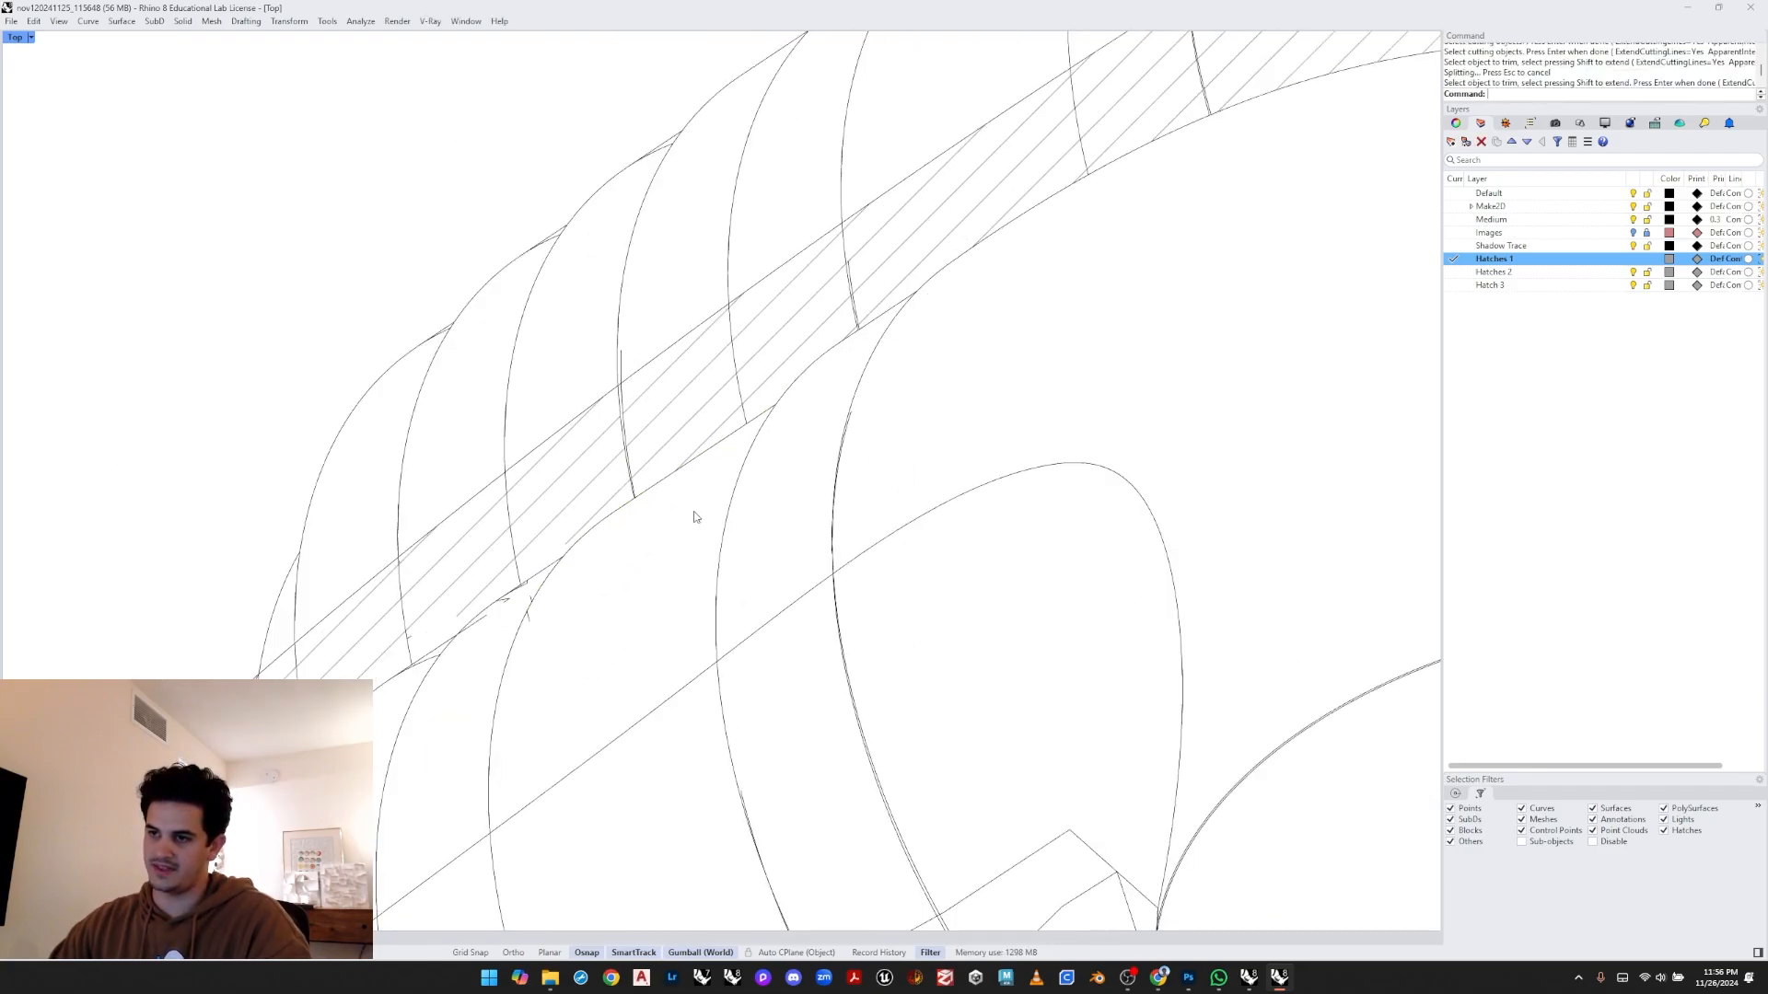
- Delete the short stray curves along the lower end of the hatched strip
{"action": "left_click_drag", "start_coordinate": [565, 598], "coordinate": [614, 550]}
{"action": "key", "text": "Delete"}
{"action": "right_click_drag", "start_coordinate": [594, 570], "coordinate": [665, 561]}
{"action": "scroll", "coordinate": [641, 566], "scroll_direction": "up", "scroll_amount": 4}
{"action": "left_click", "coordinate": [641, 544]}
{"action": "key", "text": "Delete"}
{"action": "left_click", "coordinate": [640, 542]}
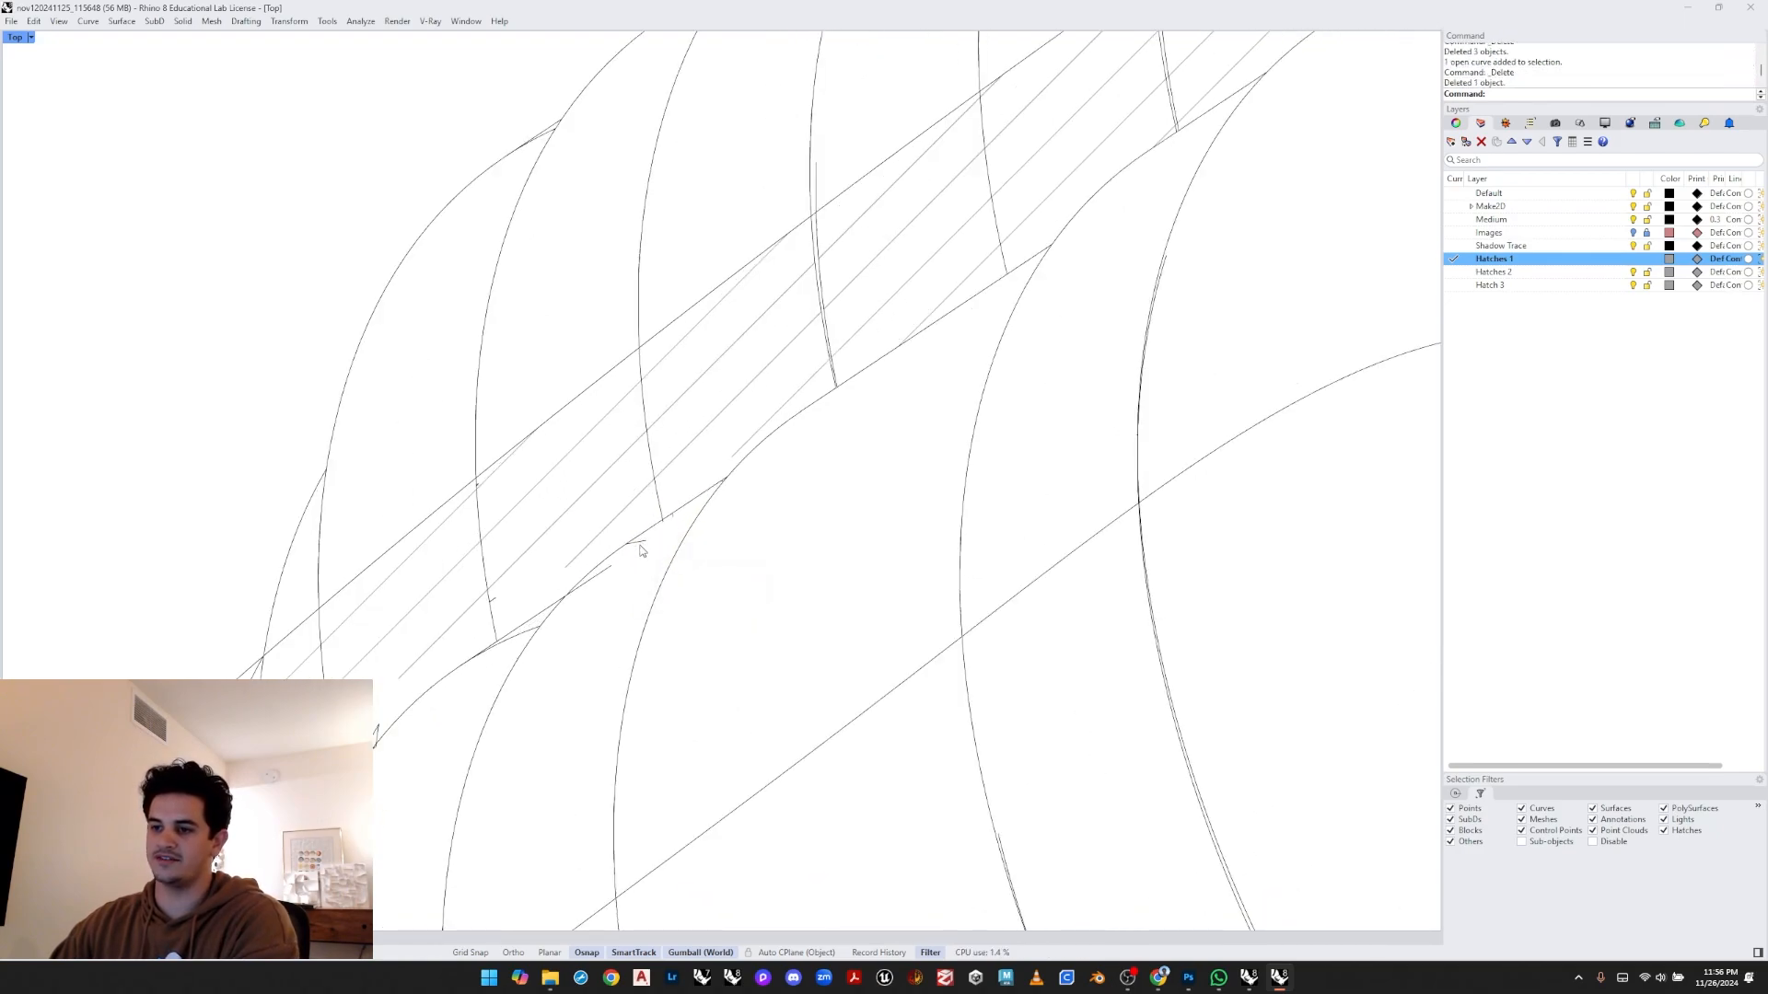
{"action": "left_click", "coordinate": [639, 543]}
{"action": "key", "text": "Delete"}
{"action": "right_click_drag", "start_coordinate": [452, 492], "coordinate": [596, 460]}
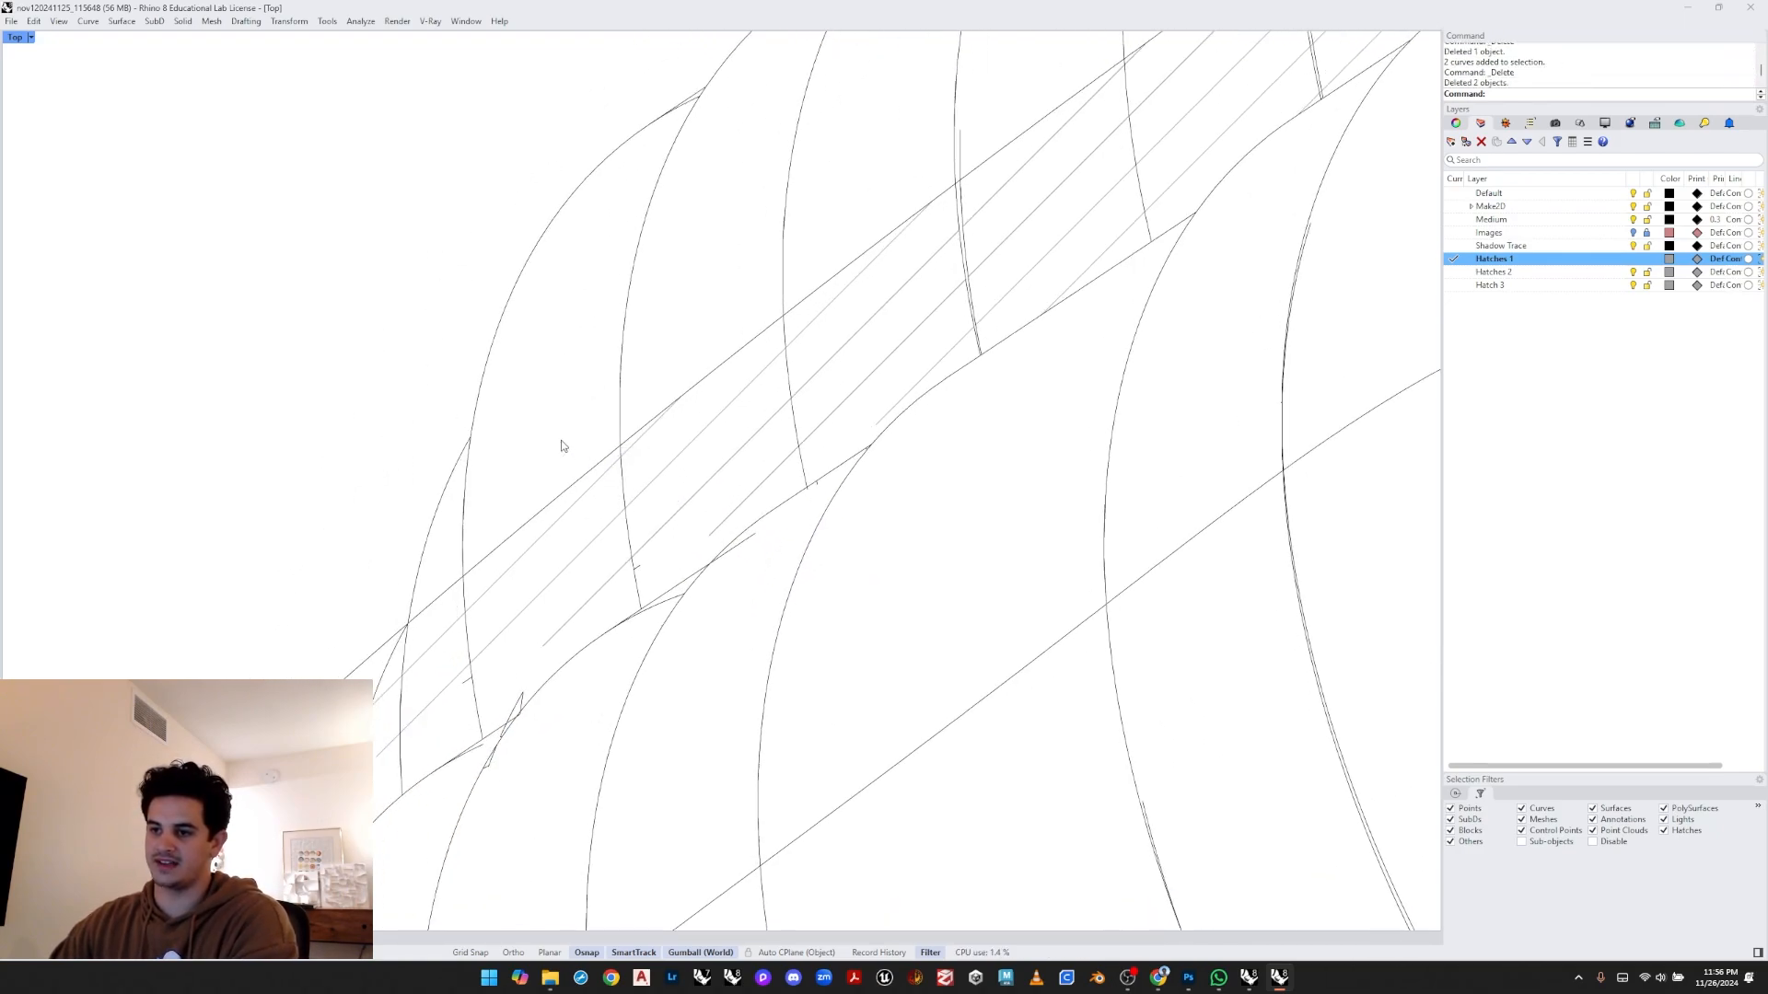
{"action": "left_click_drag", "start_coordinate": [561, 441], "coordinate": [664, 590]}
{"action": "key", "text": "Delete"}
{"action": "right_click_drag", "start_coordinate": [453, 673], "coordinate": [572, 612]}
{"action": "left_click_drag", "start_coordinate": [545, 539], "coordinate": [435, 517]}
{"action": "key", "text": "ctrl+z"}
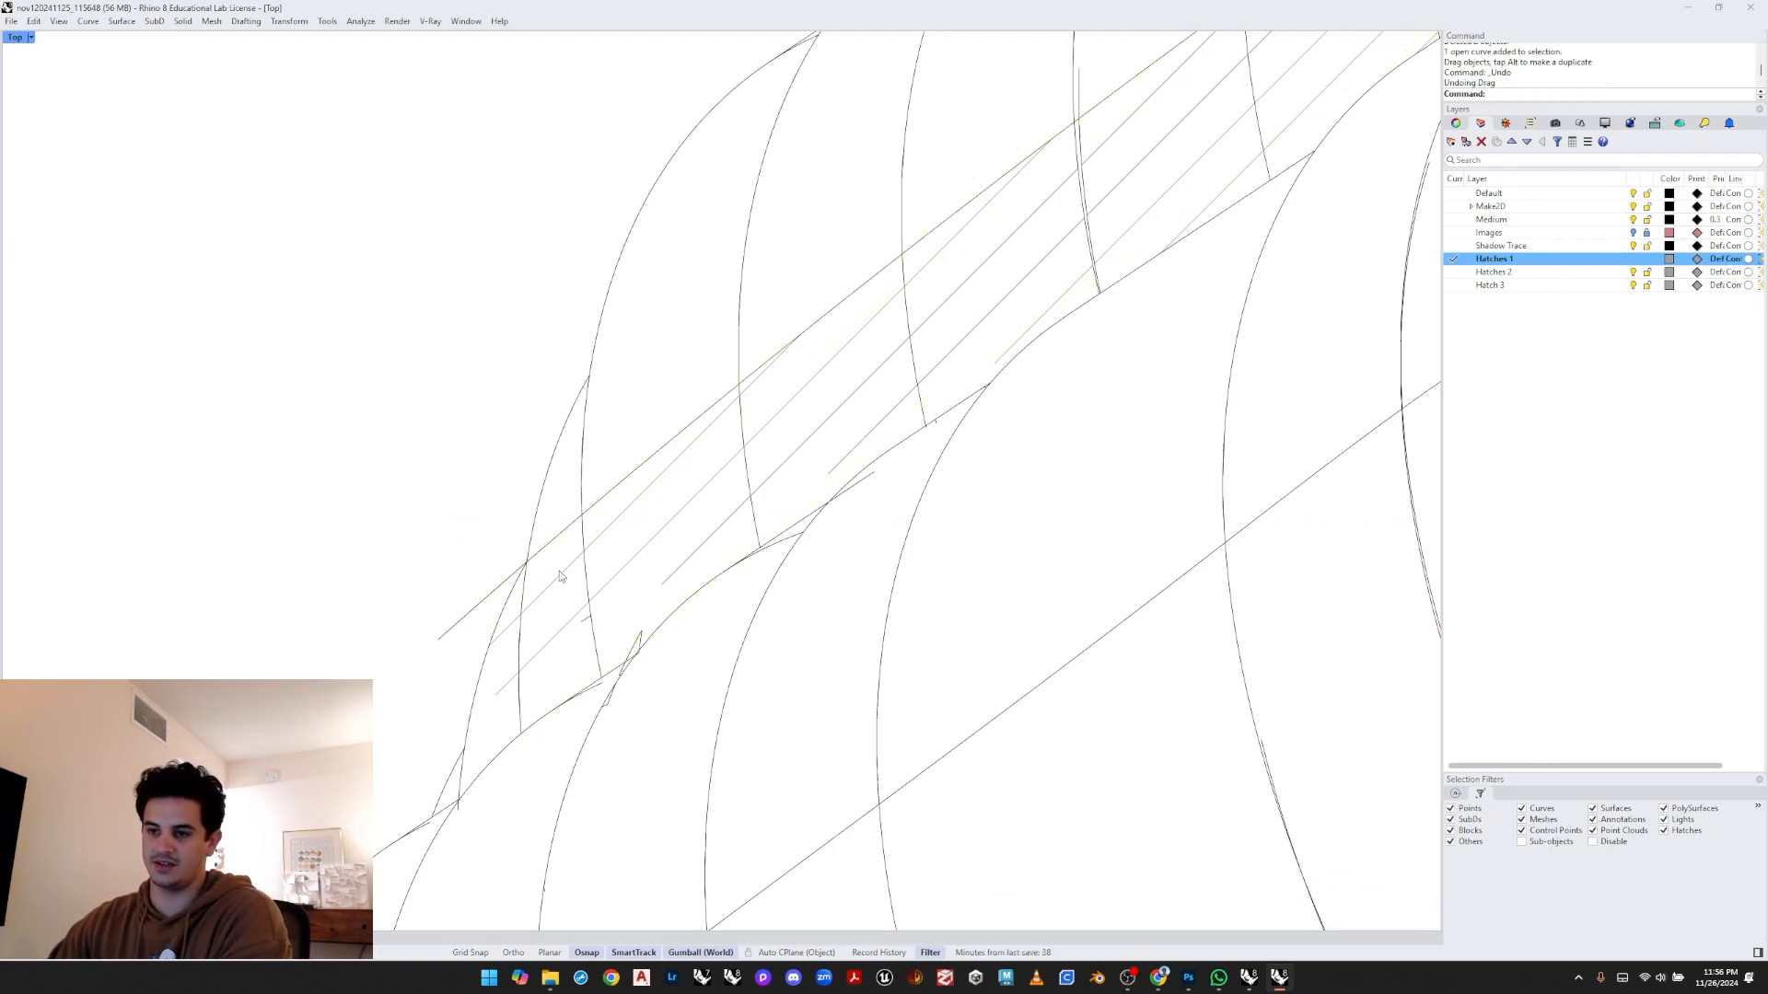
- Delete the remaining leftover curve fragments near the lower end of the strip
{"action": "left_click_drag", "start_coordinate": [557, 509], "coordinate": [636, 652]}
{"action": "right_click_drag", "start_coordinate": [656, 670], "coordinate": [664, 632]}
{"action": "key", "text": "Delete"}
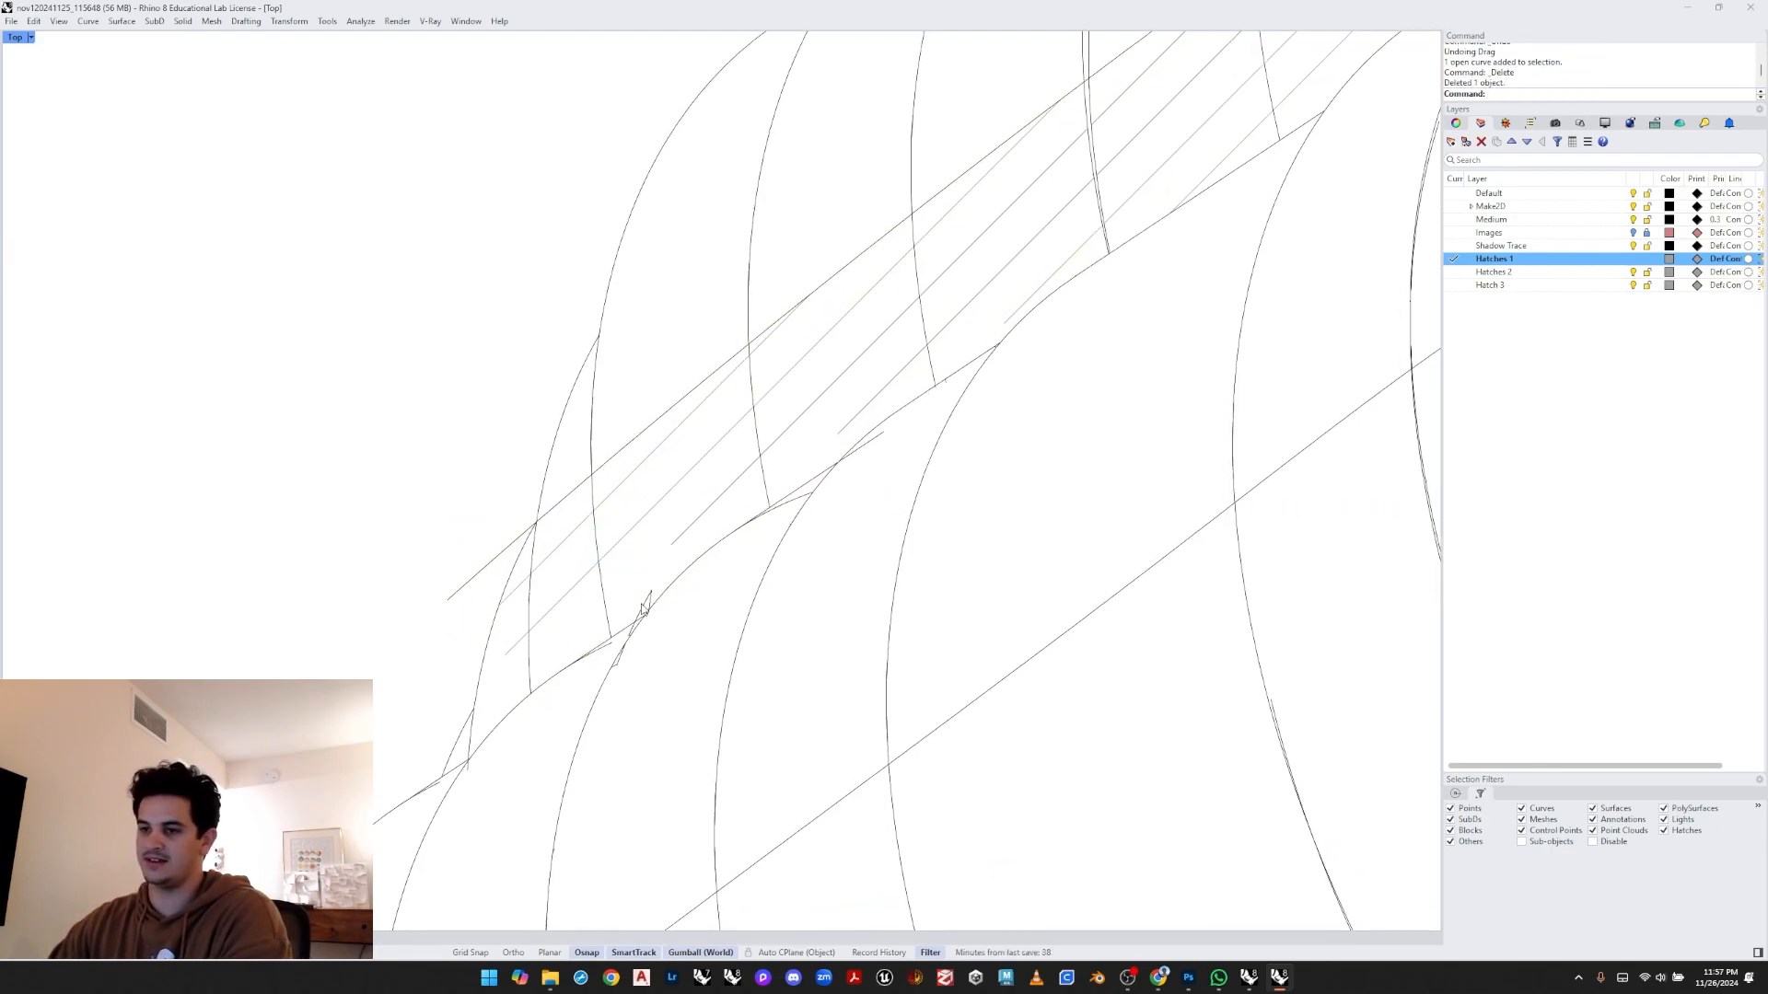
{"action": "left_click", "coordinate": [641, 610]}
{"action": "scroll", "coordinate": [640, 610], "scroll_direction": "up", "scroll_amount": 4}
{"action": "key", "text": "Delete"}
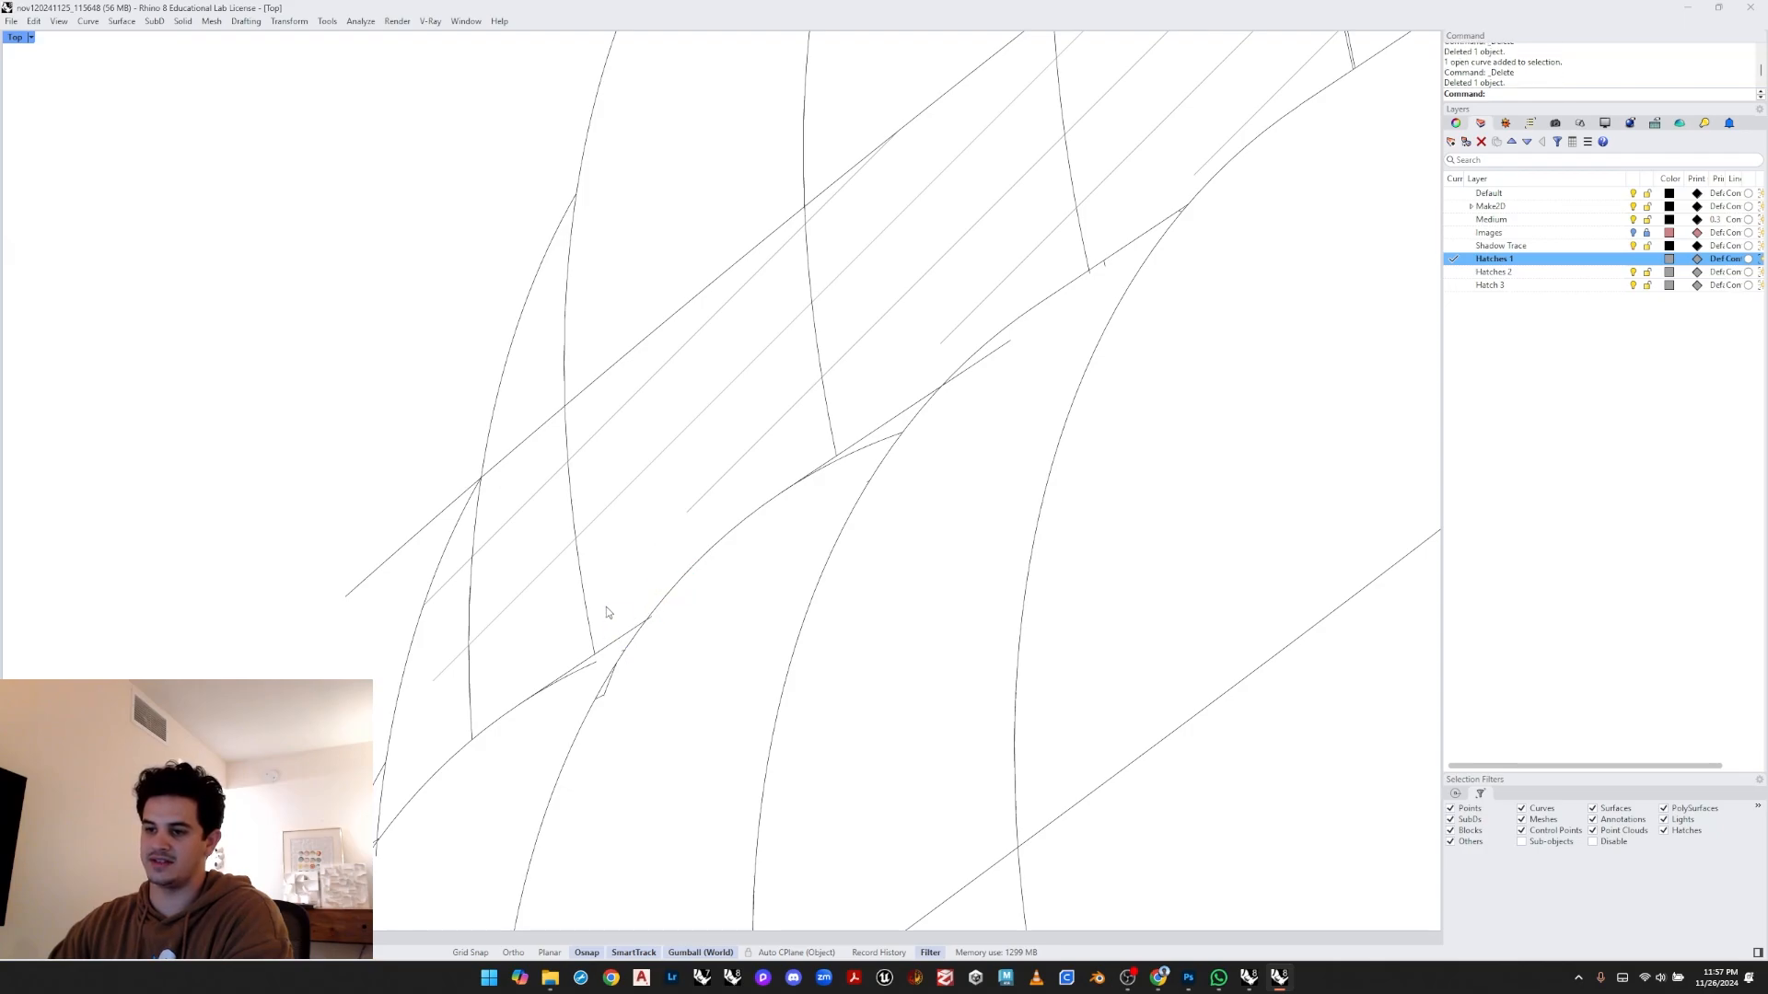
{"action": "left_click_drag", "start_coordinate": [549, 631], "coordinate": [735, 773]}
{"action": "key", "text": "Delete"}
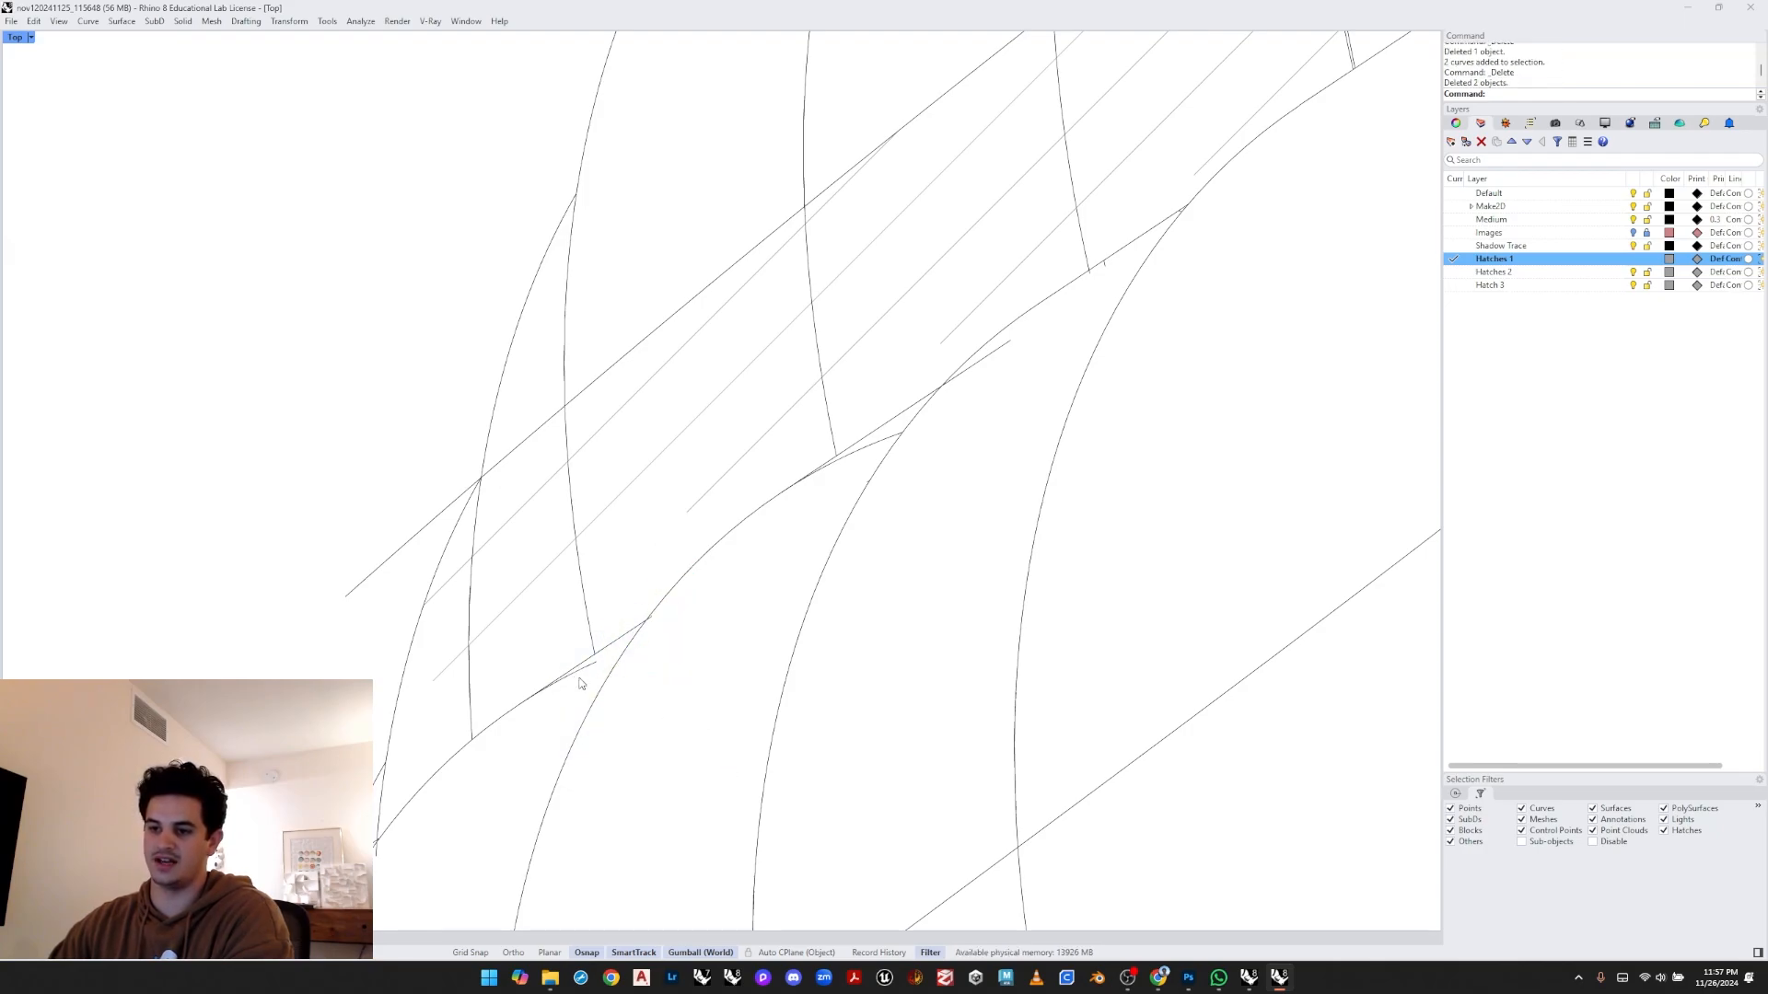
{"action": "left_click", "coordinate": [580, 681]}
{"action": "key", "text": "Delete"}
{"action": "scroll", "coordinate": [598, 672], "scroll_direction": "down", "scroll_amount": 8}
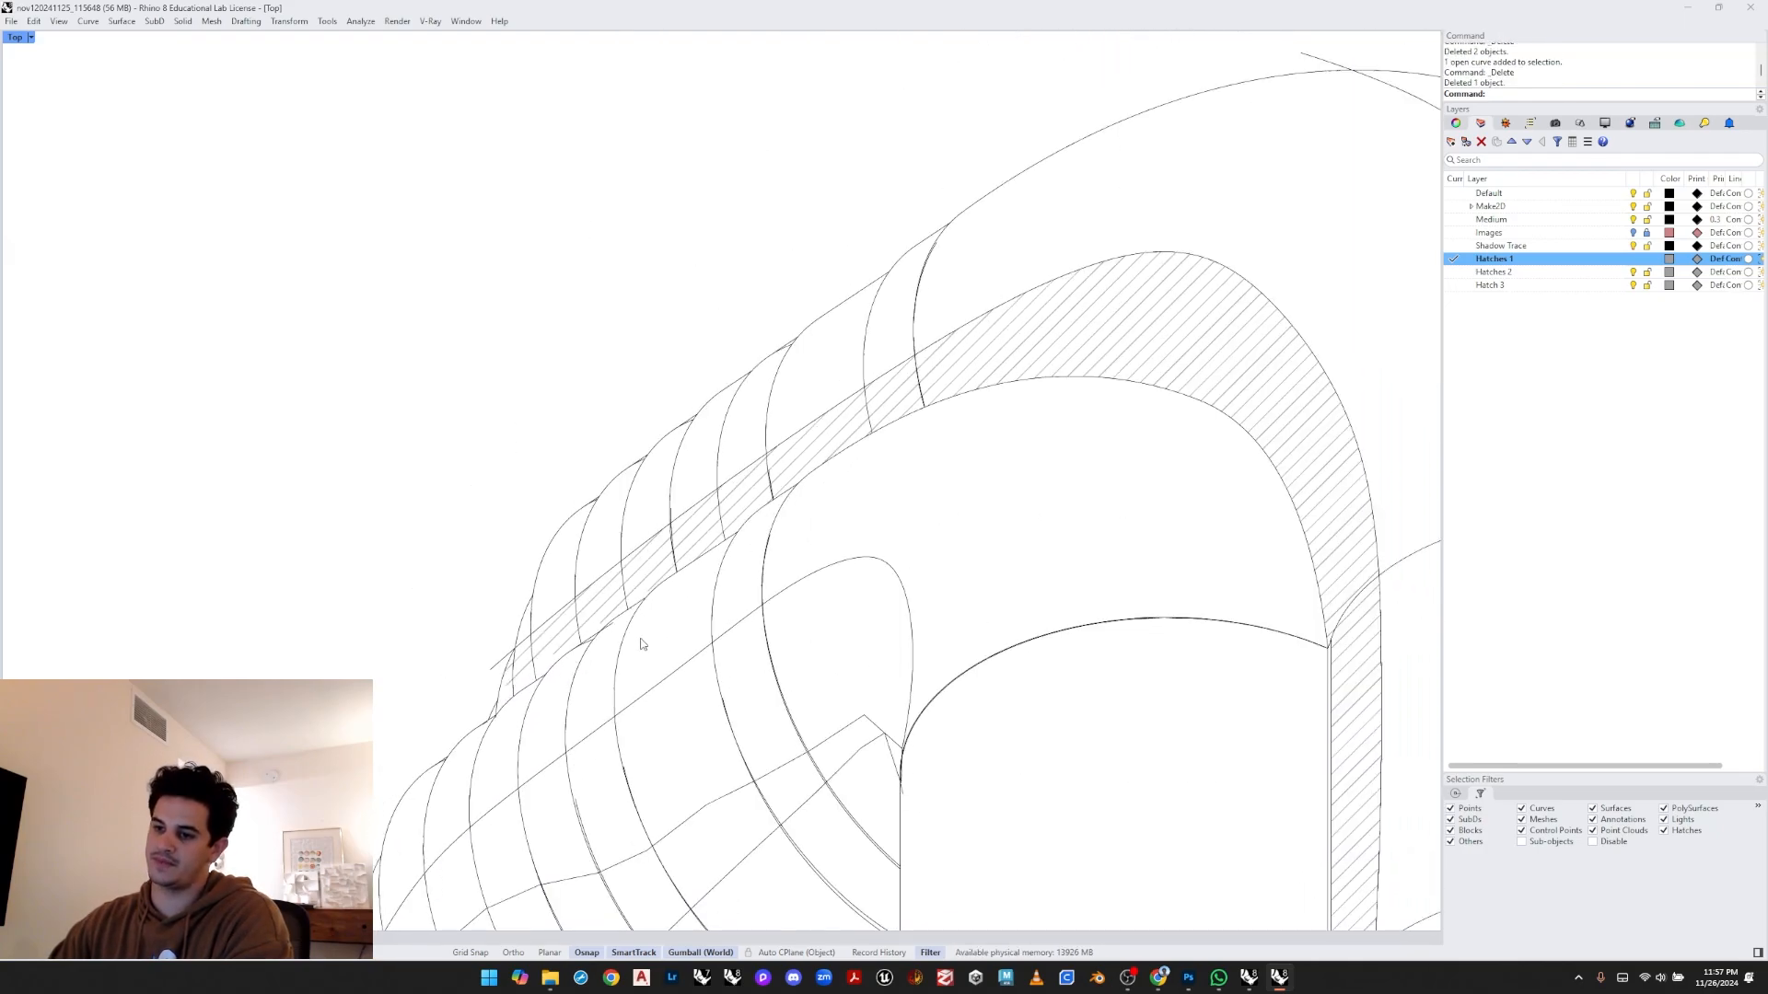
{"action": "scroll", "coordinate": [642, 645], "scroll_direction": "up", "scroll_amount": 5}
{"action": "left_click", "coordinate": [594, 635]}
{"action": "scroll", "coordinate": [642, 653], "scroll_direction": "up", "scroll_amount": 3}
{"action": "key", "text": "Delete"}
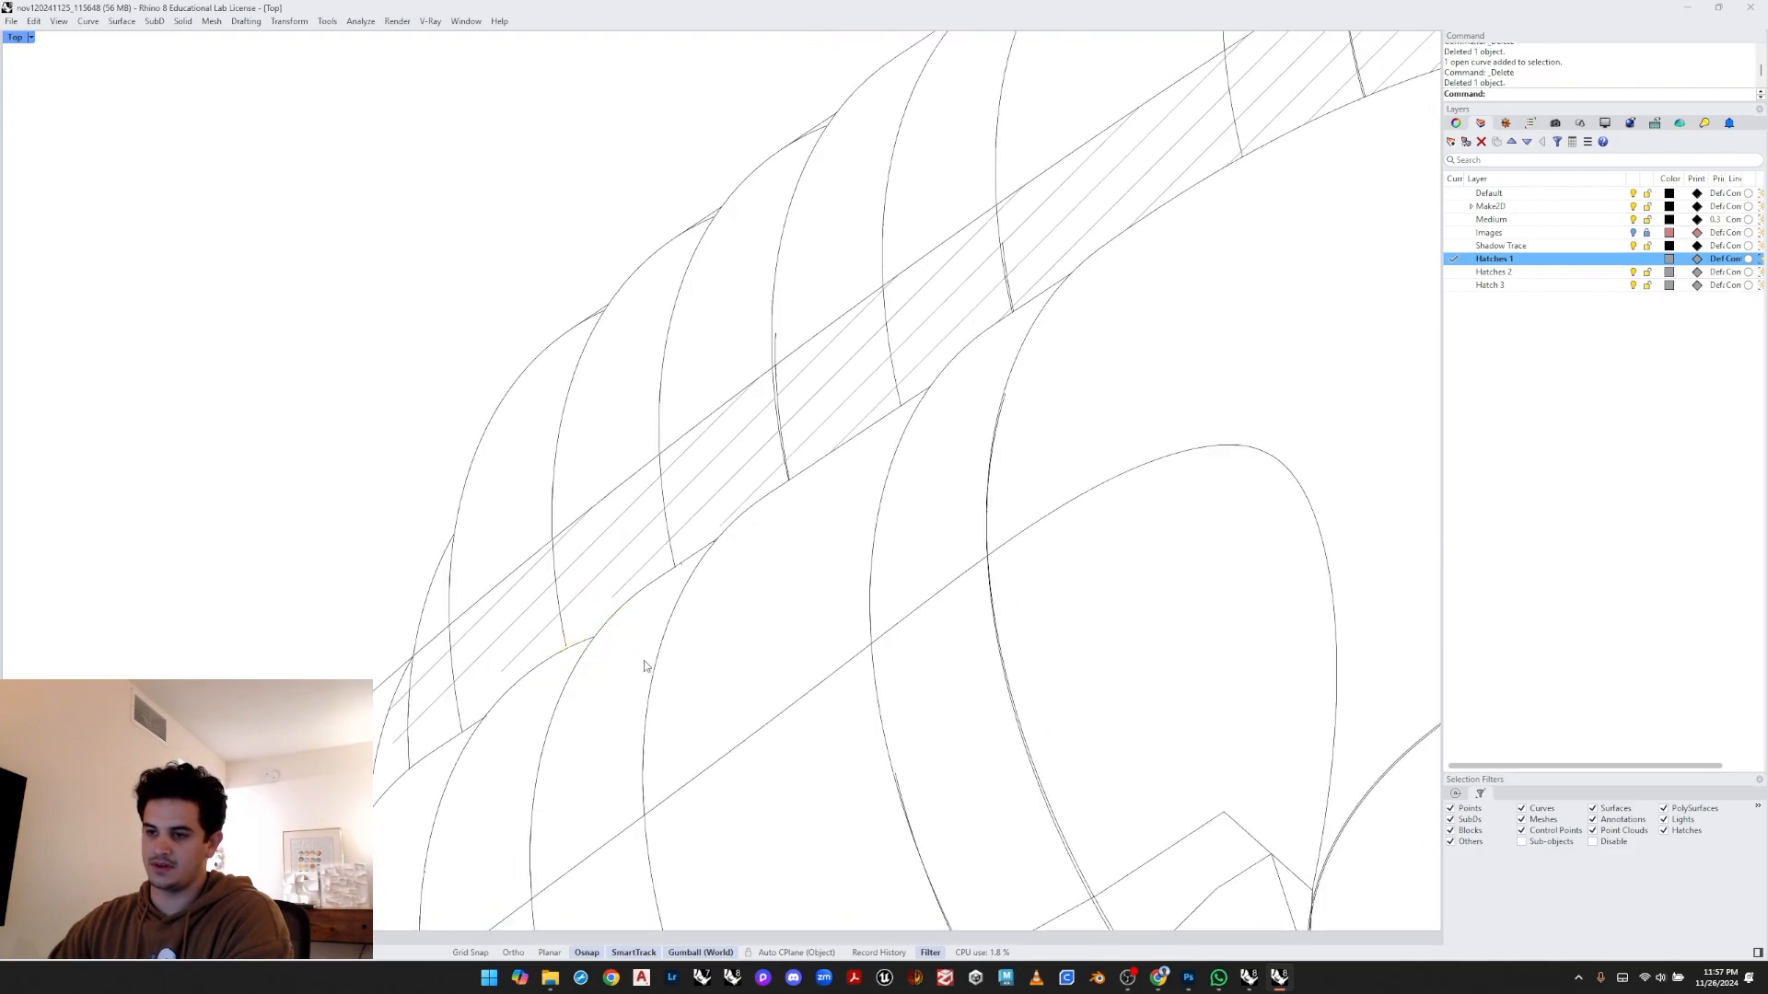
- Hatch the vertical band on the inner face of the second arch with the same pattern
{"action": "scroll", "coordinate": [645, 667], "scroll_direction": "down", "scroll_amount": 14}
{"action": "right_click_drag", "start_coordinate": [734, 593], "coordinate": [651, 576]}
{"action": "mouse_move", "coordinate": [974, 586]}
{"action": "right_mouse_down"}
{"action": "mouse_move", "coordinate": [952, 556]}
{"action": "mouse_move", "coordinate": [895, 548]}
{"action": "right_mouse_up"}
{"action": "type", "text": "Hatch"}
{"action": "key", "text": "Return"}
{"action": "scroll", "coordinate": [858, 589], "scroll_direction": "up", "scroll_amount": 2}
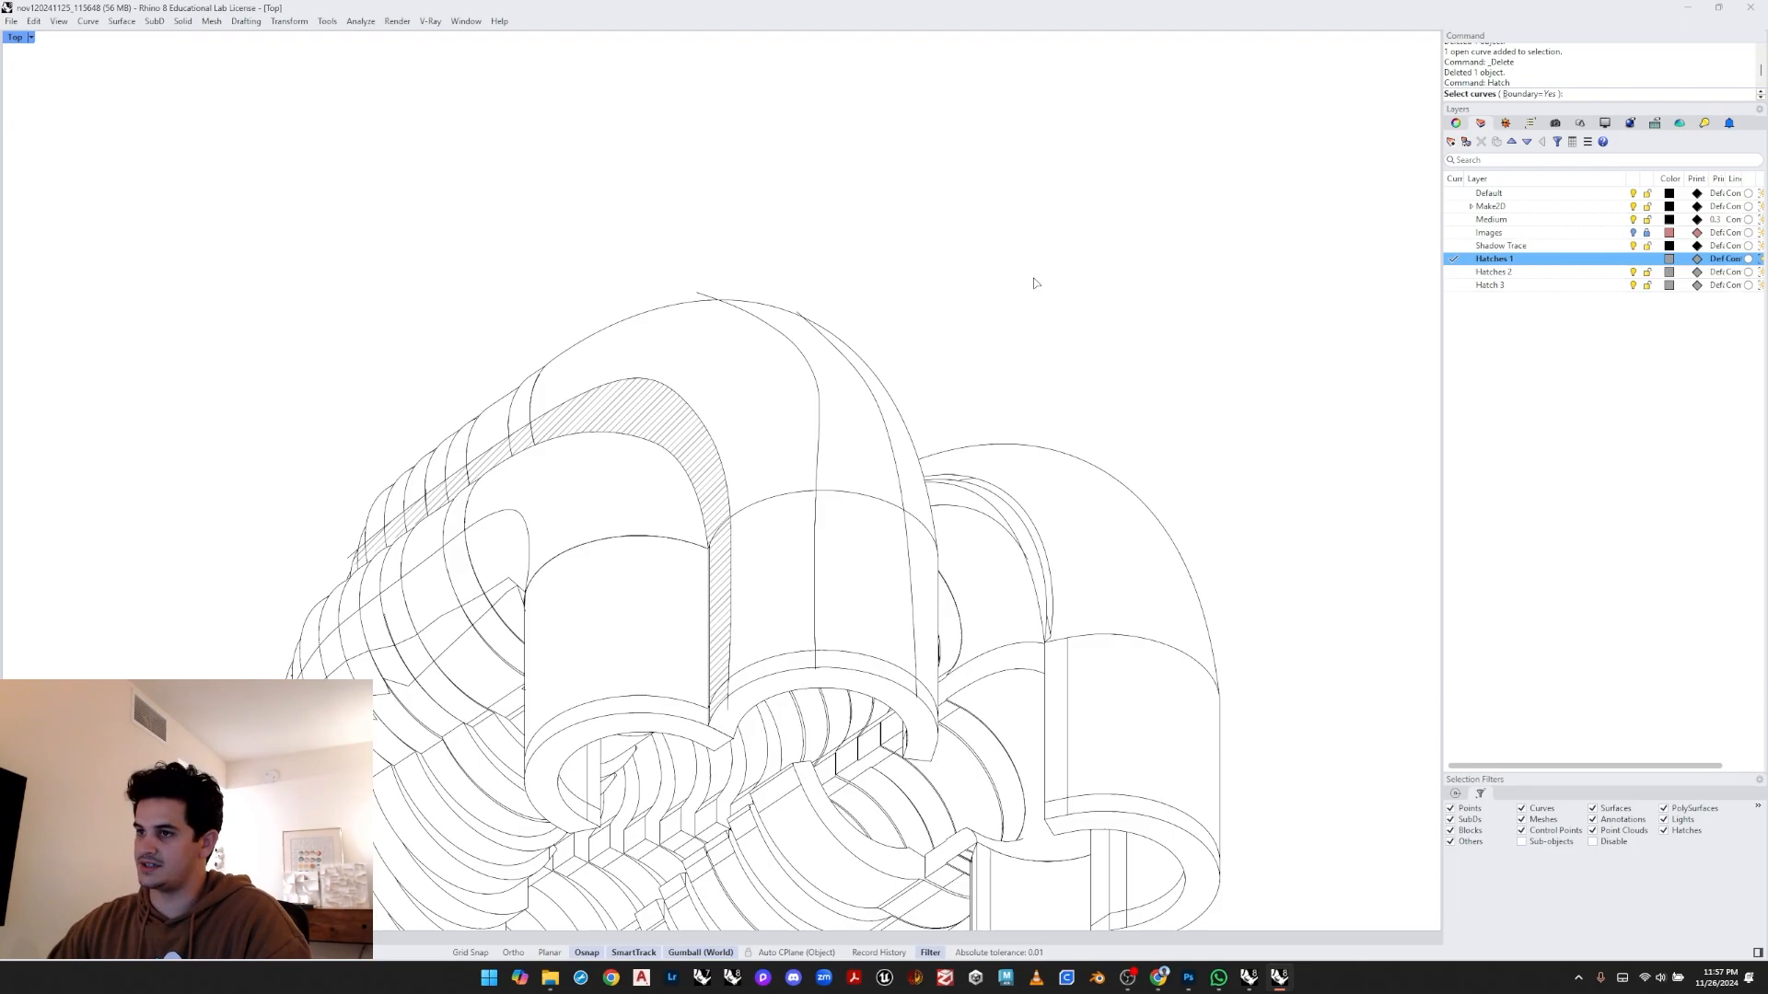
{"action": "left_click_drag", "start_coordinate": [1034, 282], "coordinate": [680, 732]}
{"action": "key", "text": "Return"}
{"action": "left_click", "coordinate": [863, 553]}
{"action": "left_click", "coordinate": [840, 451]}
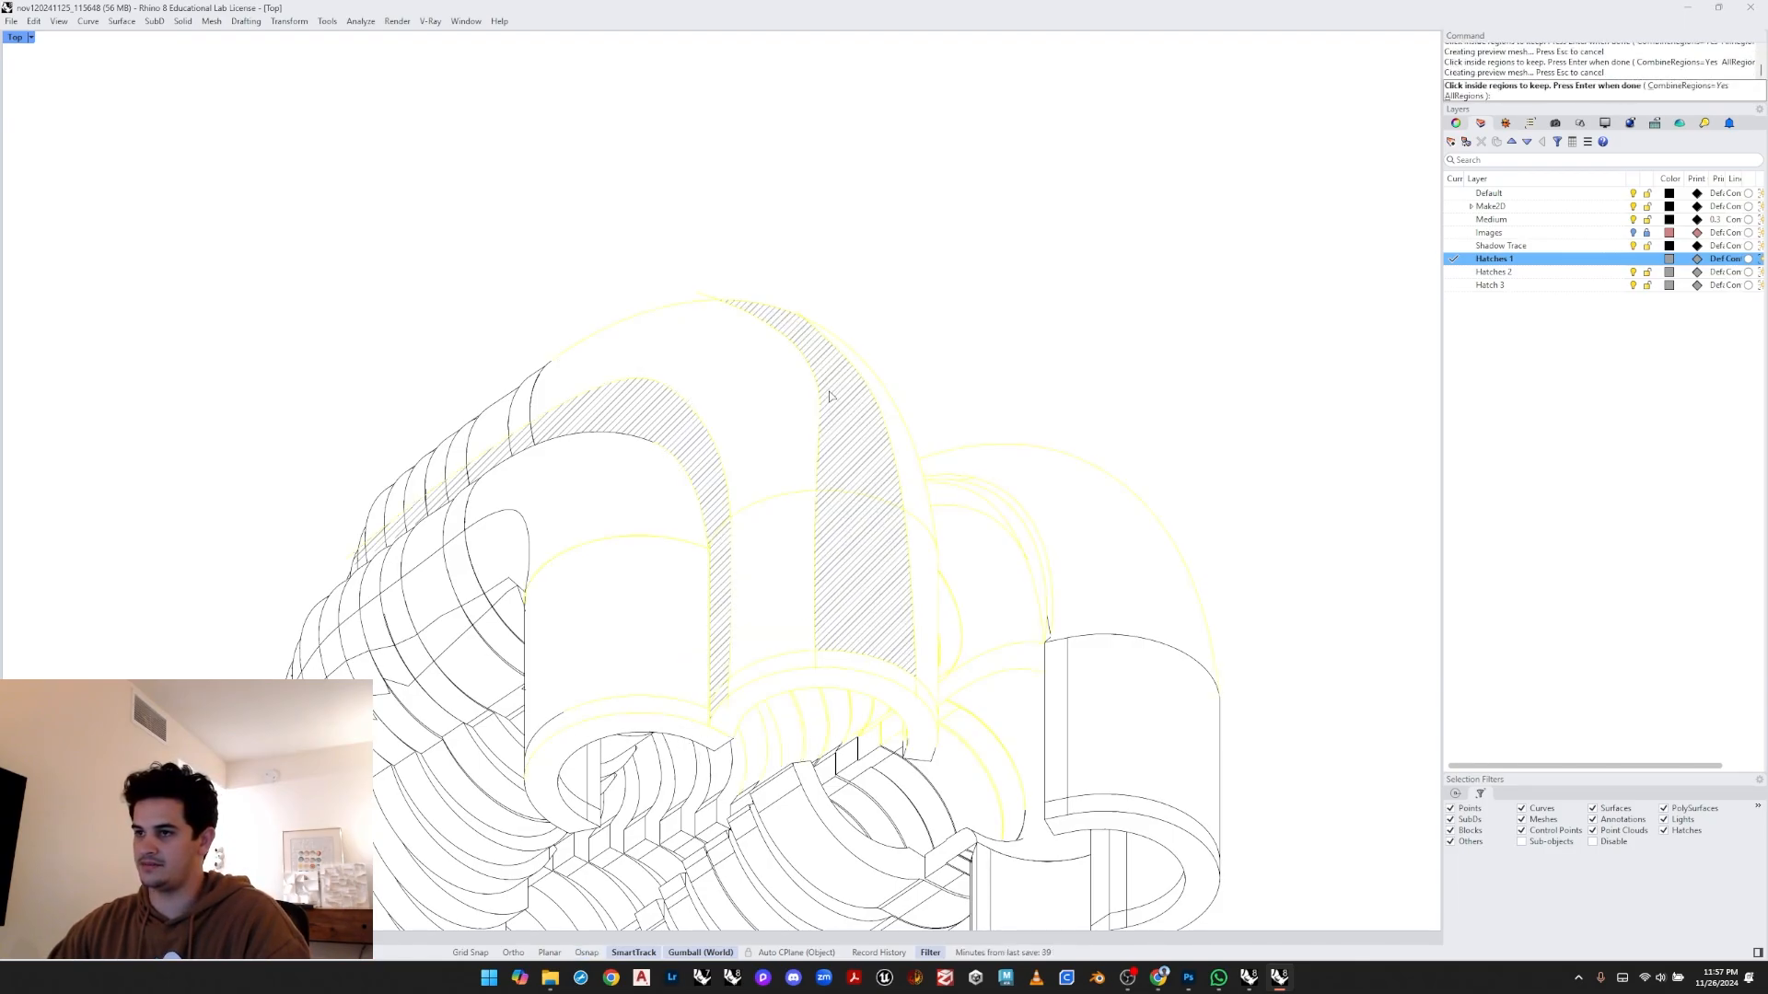
{"action": "key", "text": "Return"}
{"action": "left_click", "coordinate": [716, 593]}
- Delete the stray arc crossing the opening beneath the second arch
{"action": "scroll", "coordinate": [800, 557], "scroll_direction": "up", "scroll_amount": 4}
{"action": "left_click", "coordinate": [776, 451]}
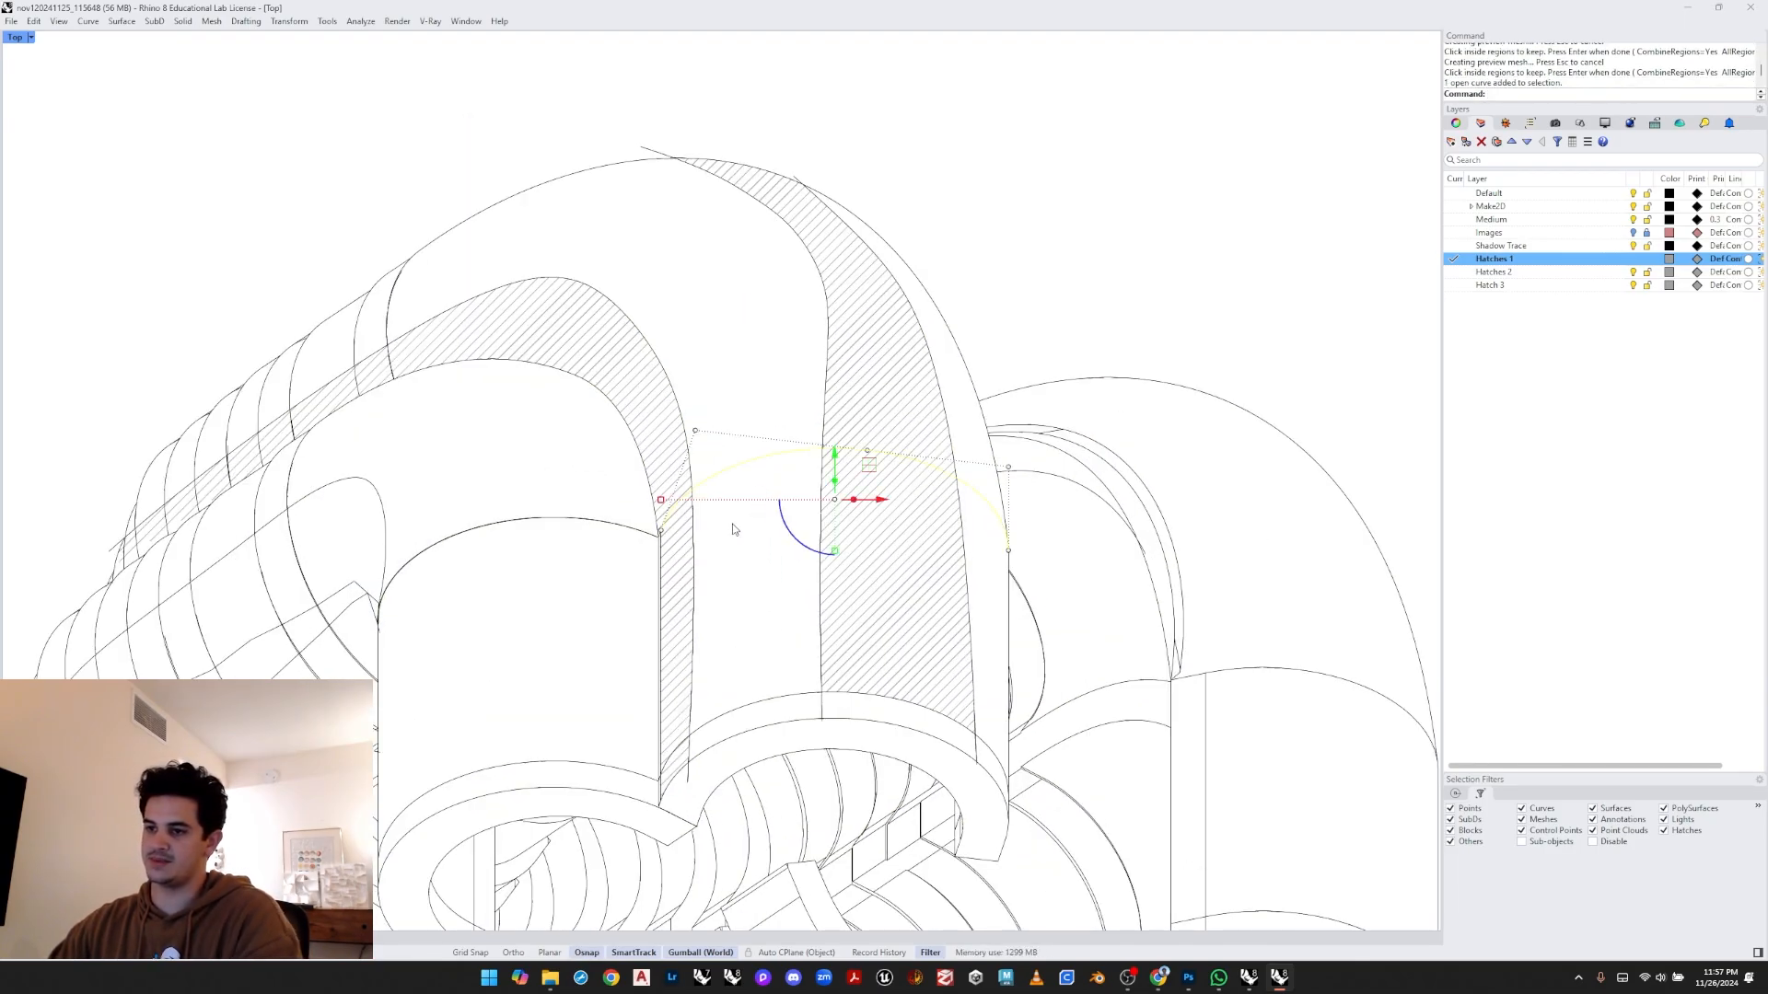
{"action": "scroll", "coordinate": [733, 530], "scroll_direction": "up", "scroll_amount": 1}
{"action": "key", "text": "Delete"}
{"action": "left_click", "coordinate": [640, 541]}
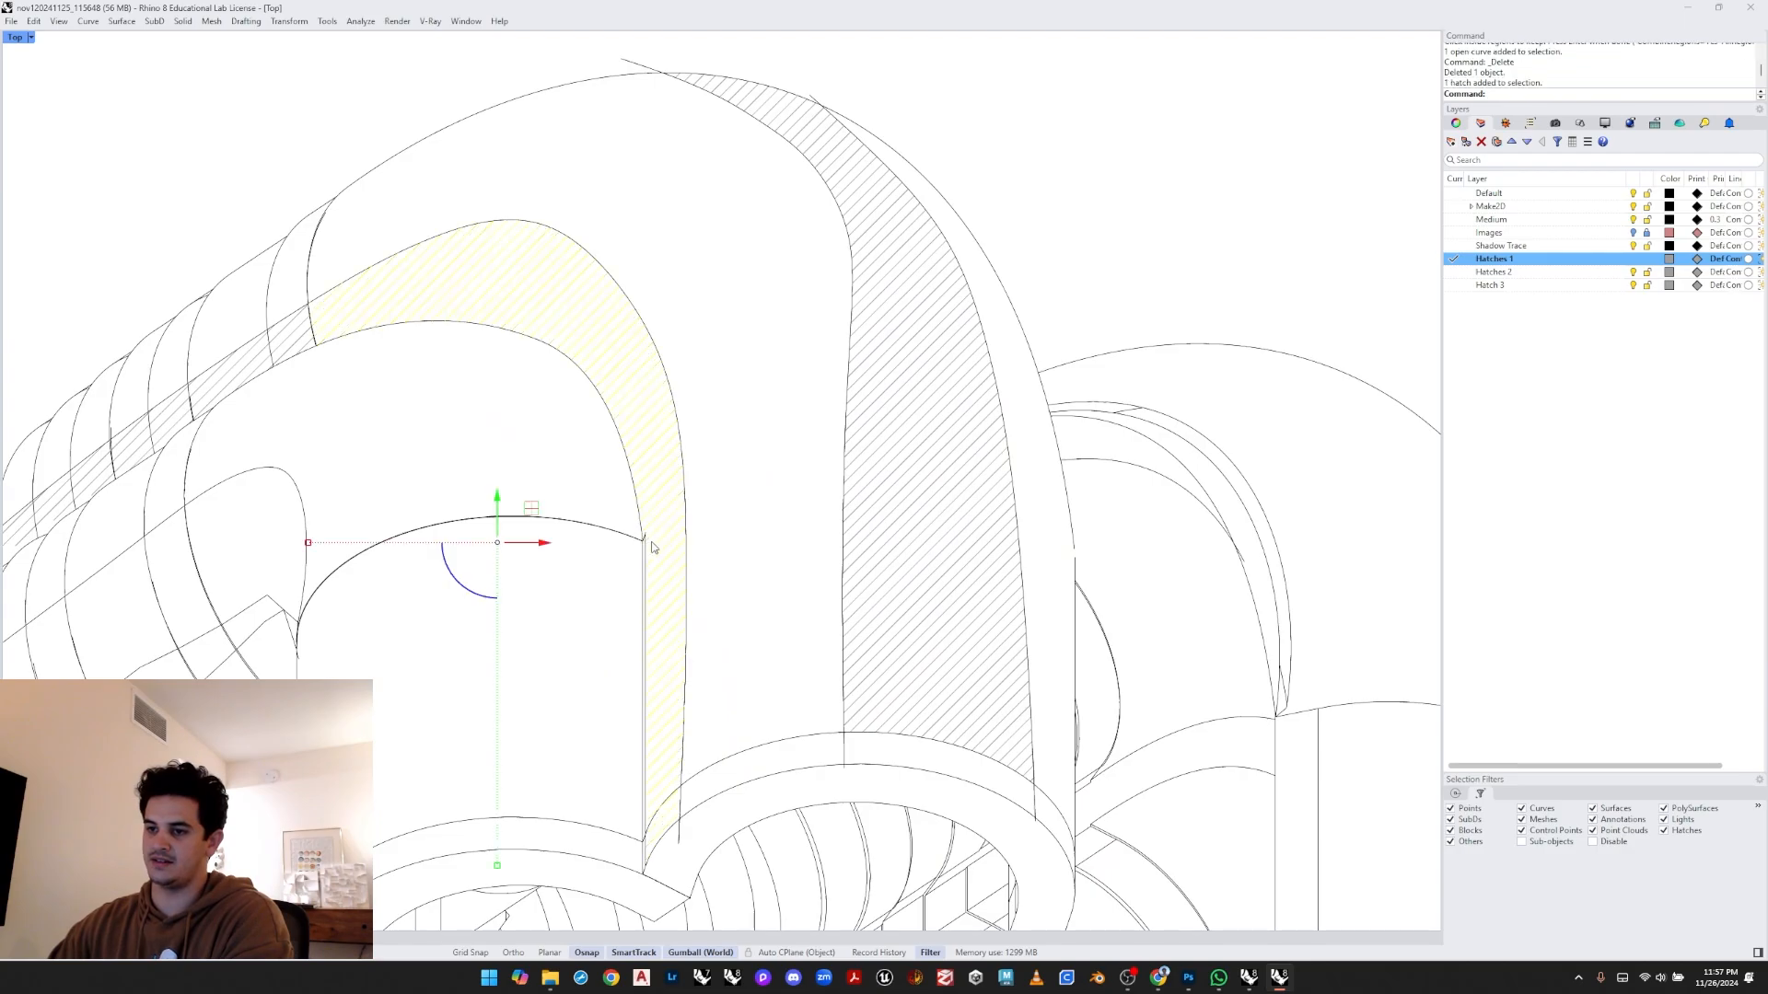
{"action": "scroll", "coordinate": [642, 541], "scroll_direction": "up", "scroll_amount": 3}
{"action": "key", "text": "Delete"}
{"action": "scroll", "coordinate": [642, 539], "scroll_direction": "down", "scroll_amount": 3}
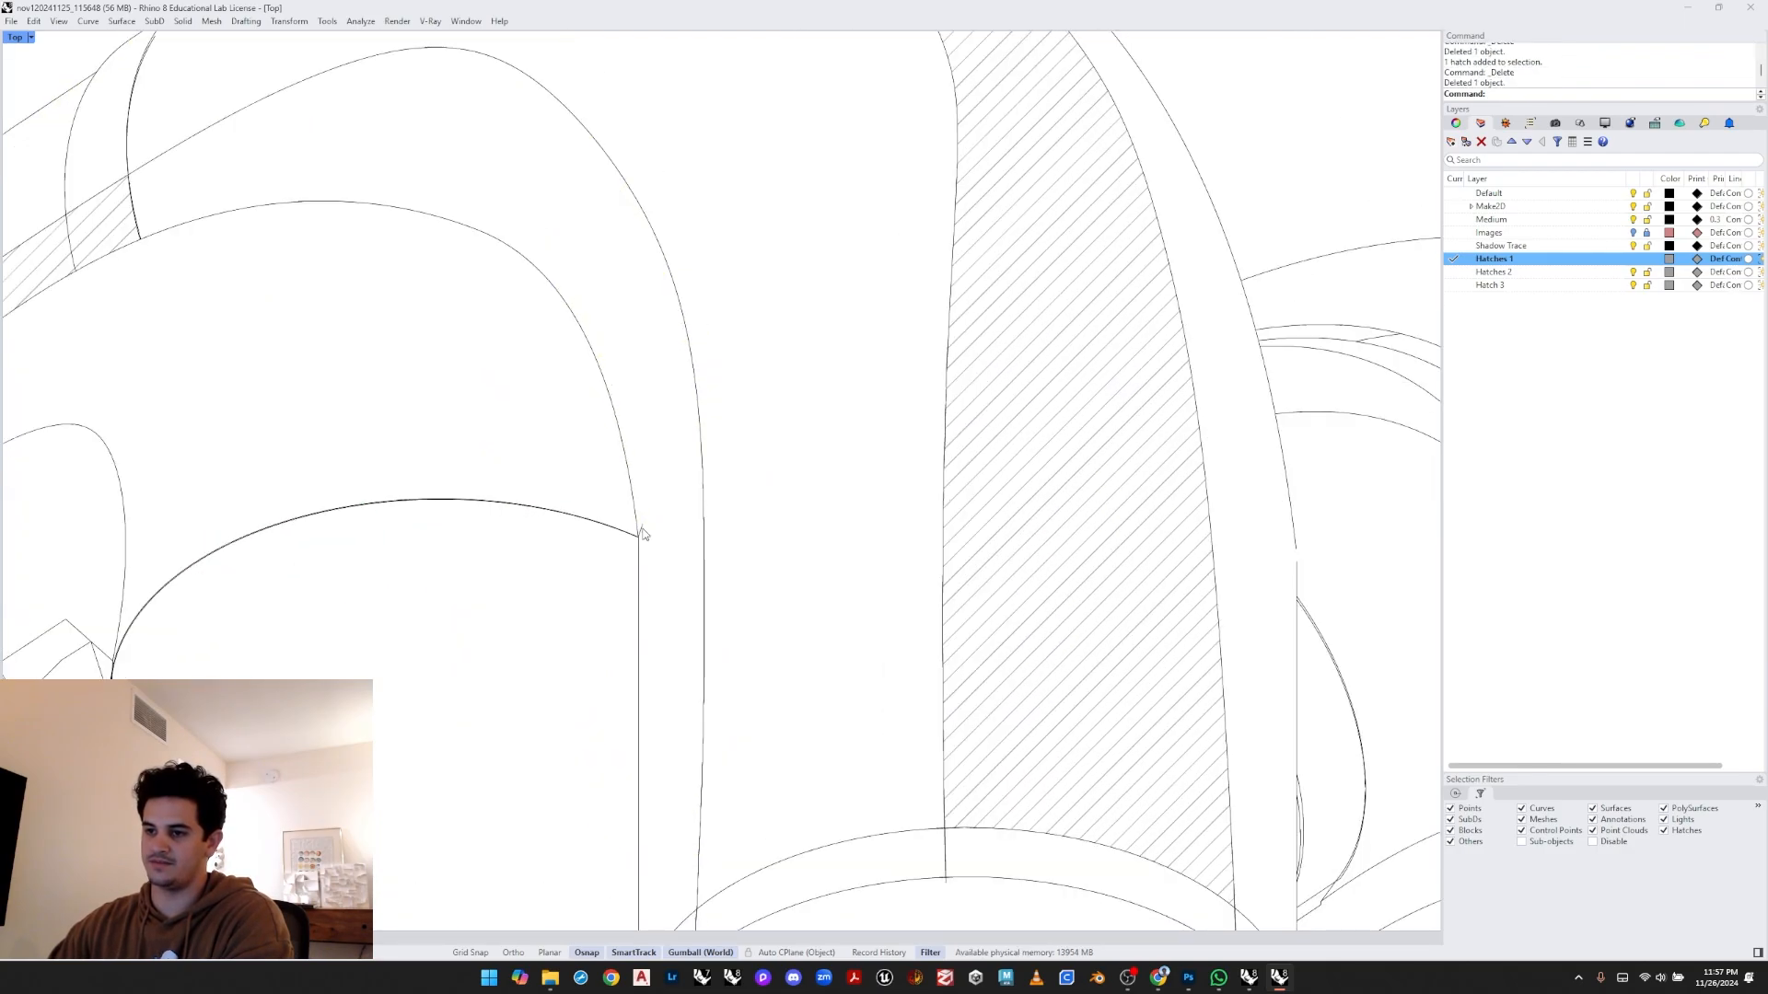
{"action": "scroll", "coordinate": [643, 532], "scroll_direction": "up", "scroll_amount": 4}
{"action": "key", "text": "ctrl+z"}
{"action": "key", "text": "Delete"}
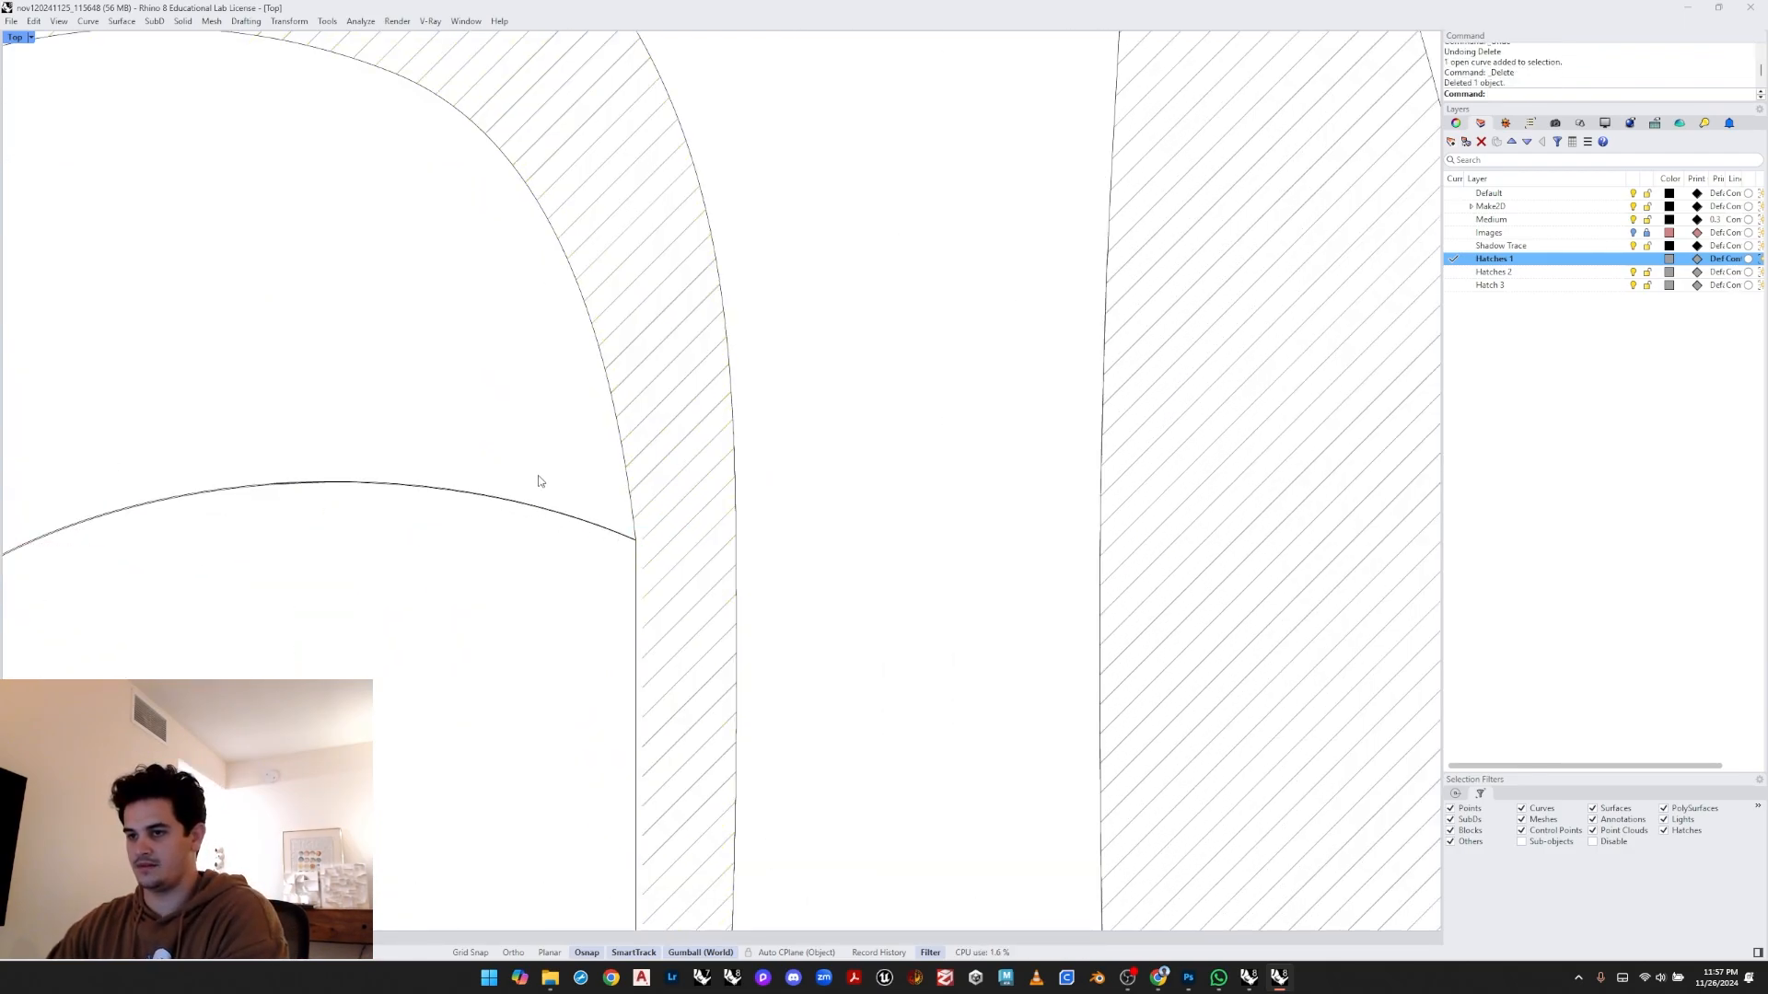
{"action": "scroll", "coordinate": [635, 495], "scroll_direction": "down", "scroll_amount": 5}
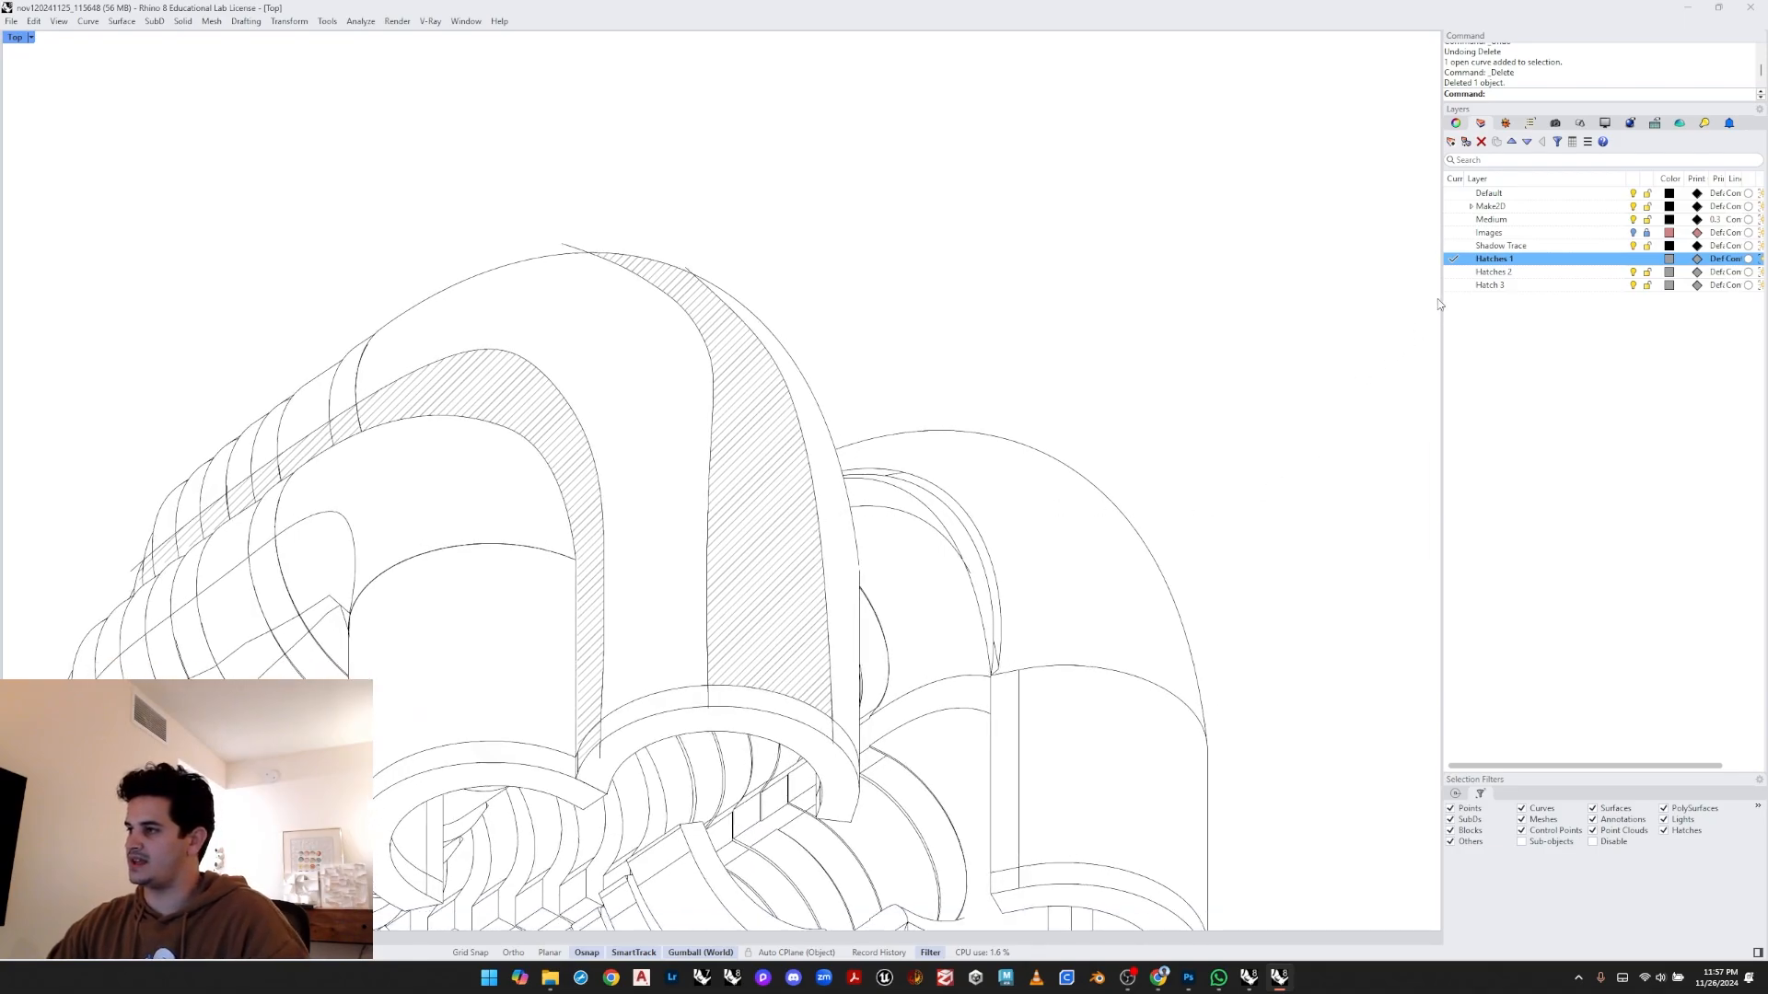
- Try to hatch the strip beneath the second arch on the Hatches 1 layer
{"action": "left_click", "coordinate": [1453, 276]}
{"action": "mouse_move", "coordinate": [734, 669]}
{"action": "right_mouse_down"}
{"action": "mouse_move", "coordinate": [783, 622]}
{"action": "mouse_move", "coordinate": [763, 622]}
{"action": "right_mouse_up"}
{"action": "scroll", "coordinate": [778, 624], "scroll_direction": "up", "scroll_amount": 2}
{"action": "left_click", "coordinate": [1455, 259]}
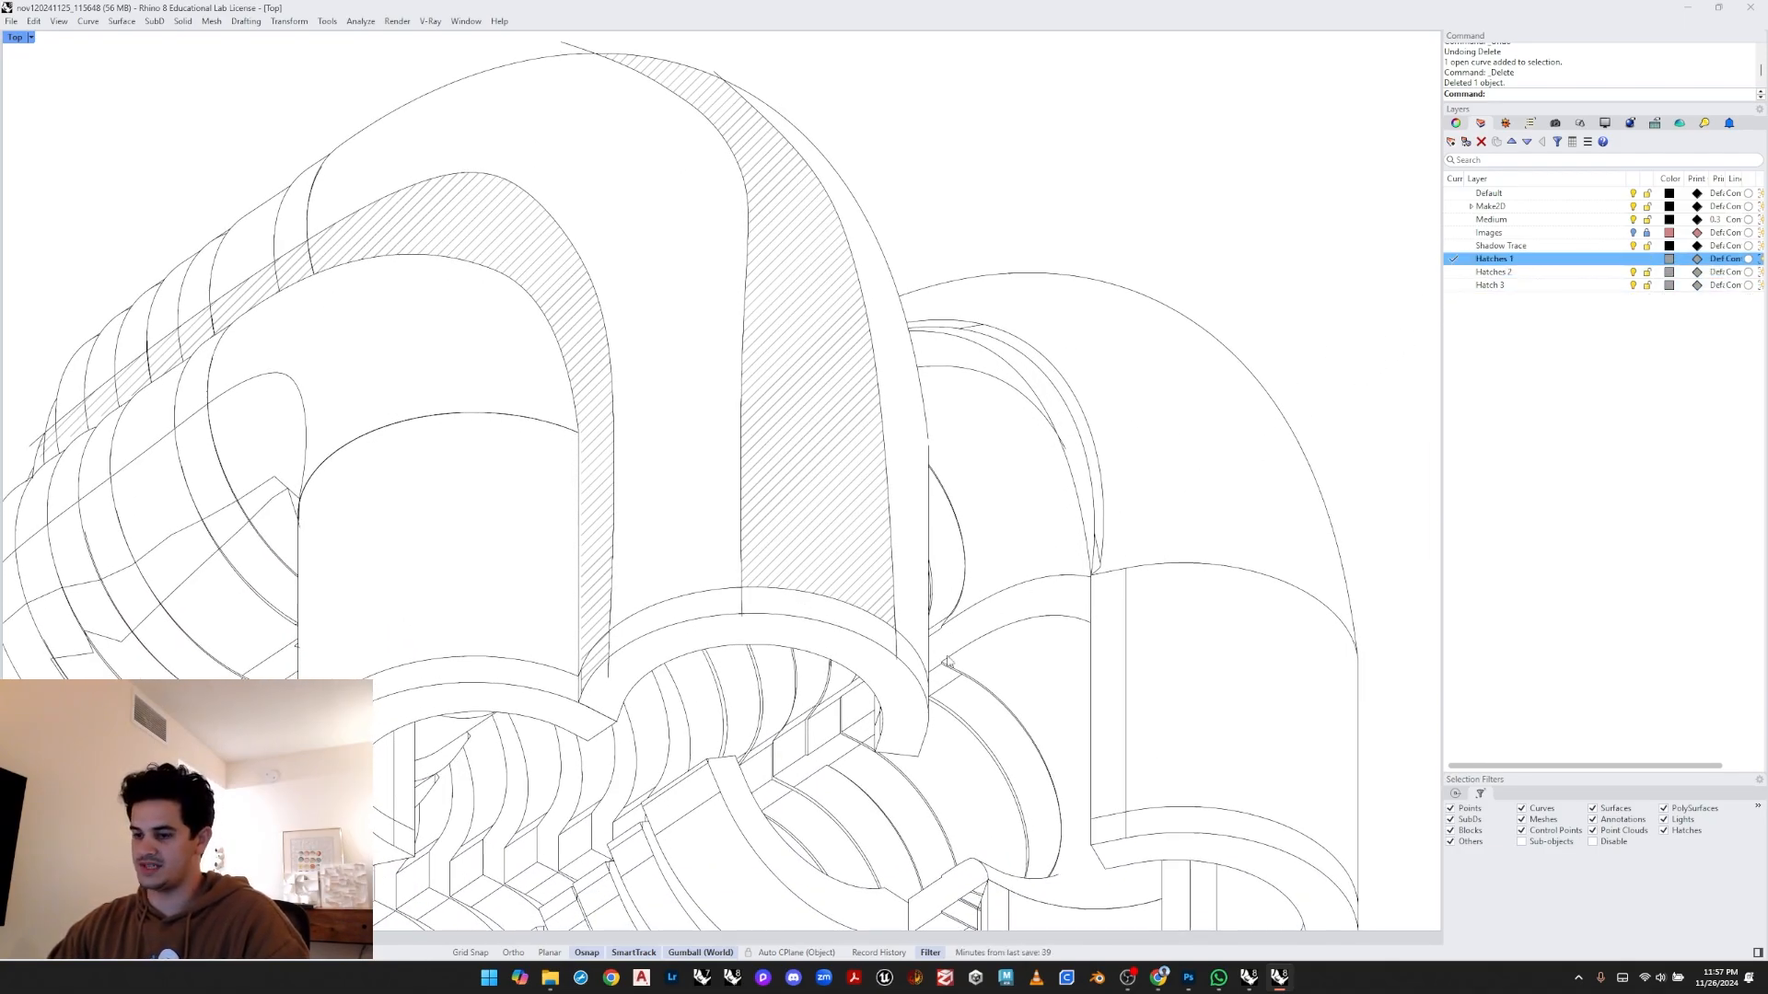
{"action": "right_click_drag", "start_coordinate": [911, 670], "coordinate": [907, 603]}
{"action": "type", "text": "Hatch"}
{"action": "key", "text": "Return"}
{"action": "left_click_drag", "start_coordinate": [1022, 163], "coordinate": [686, 686]}
{"action": "scroll", "coordinate": [789, 589], "scroll_direction": "up", "scroll_amount": 4}
{"action": "key", "text": "Return"}
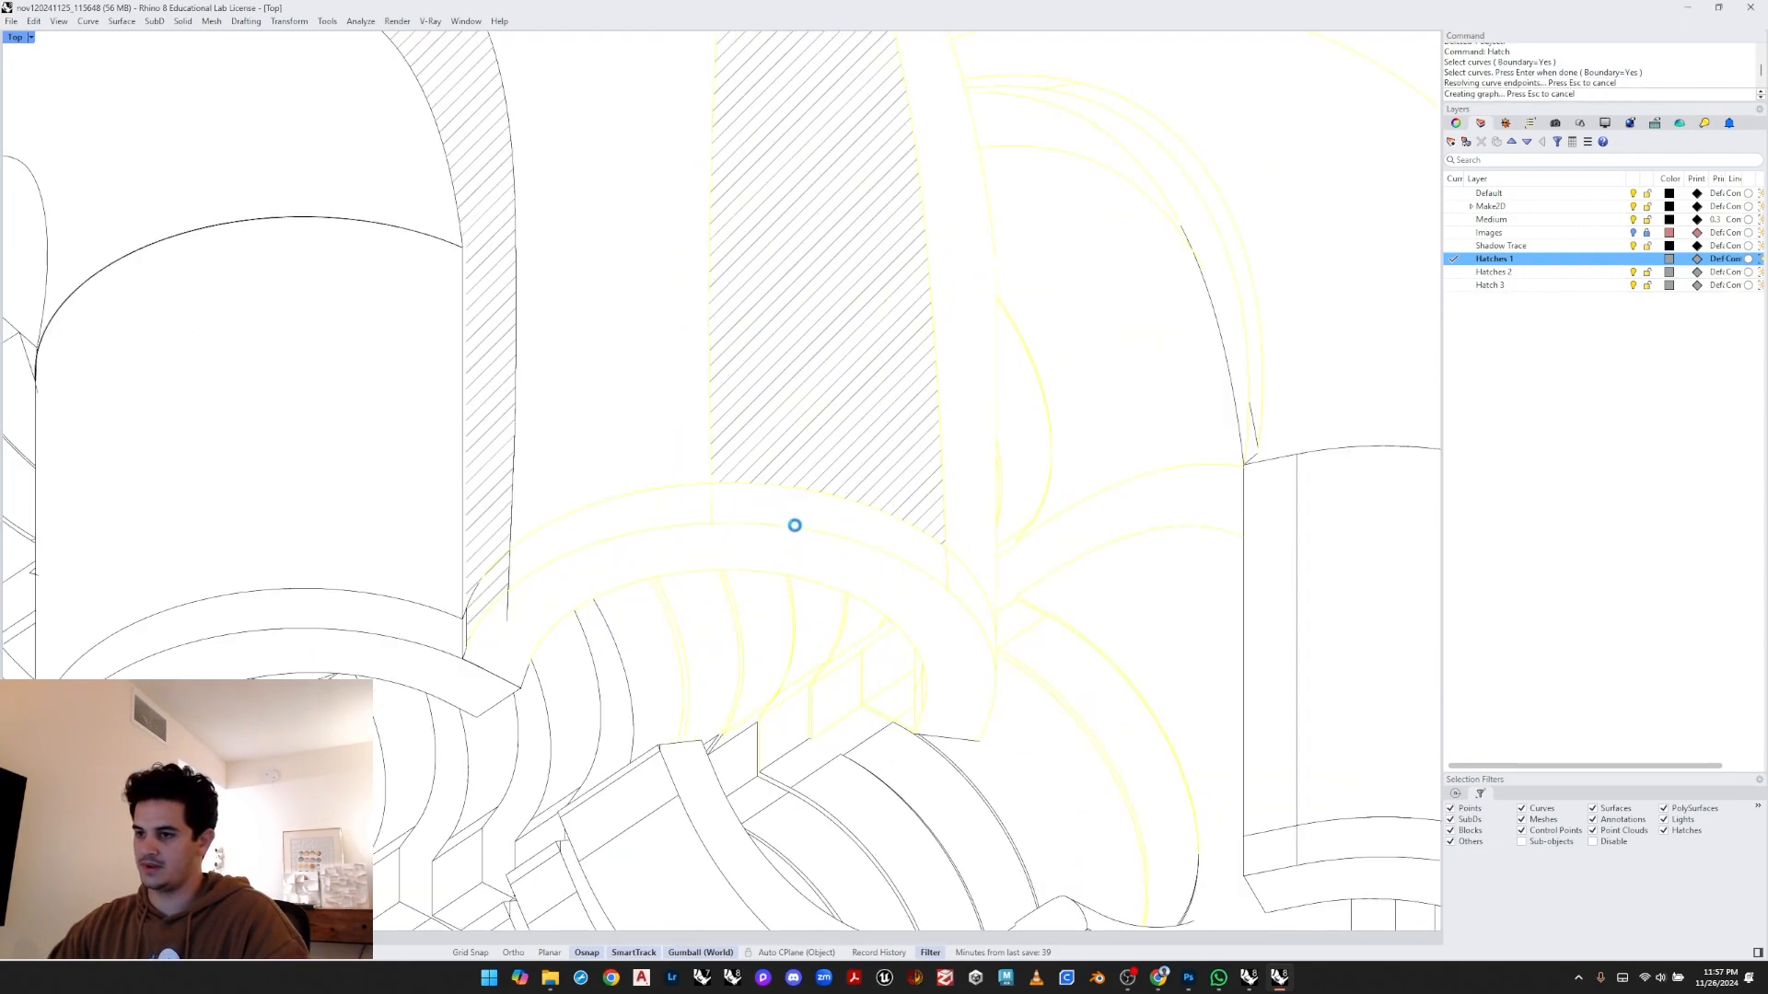
- Delete the stray curve segments around the ring below the arches
{"action": "left_click", "coordinate": [677, 486]}
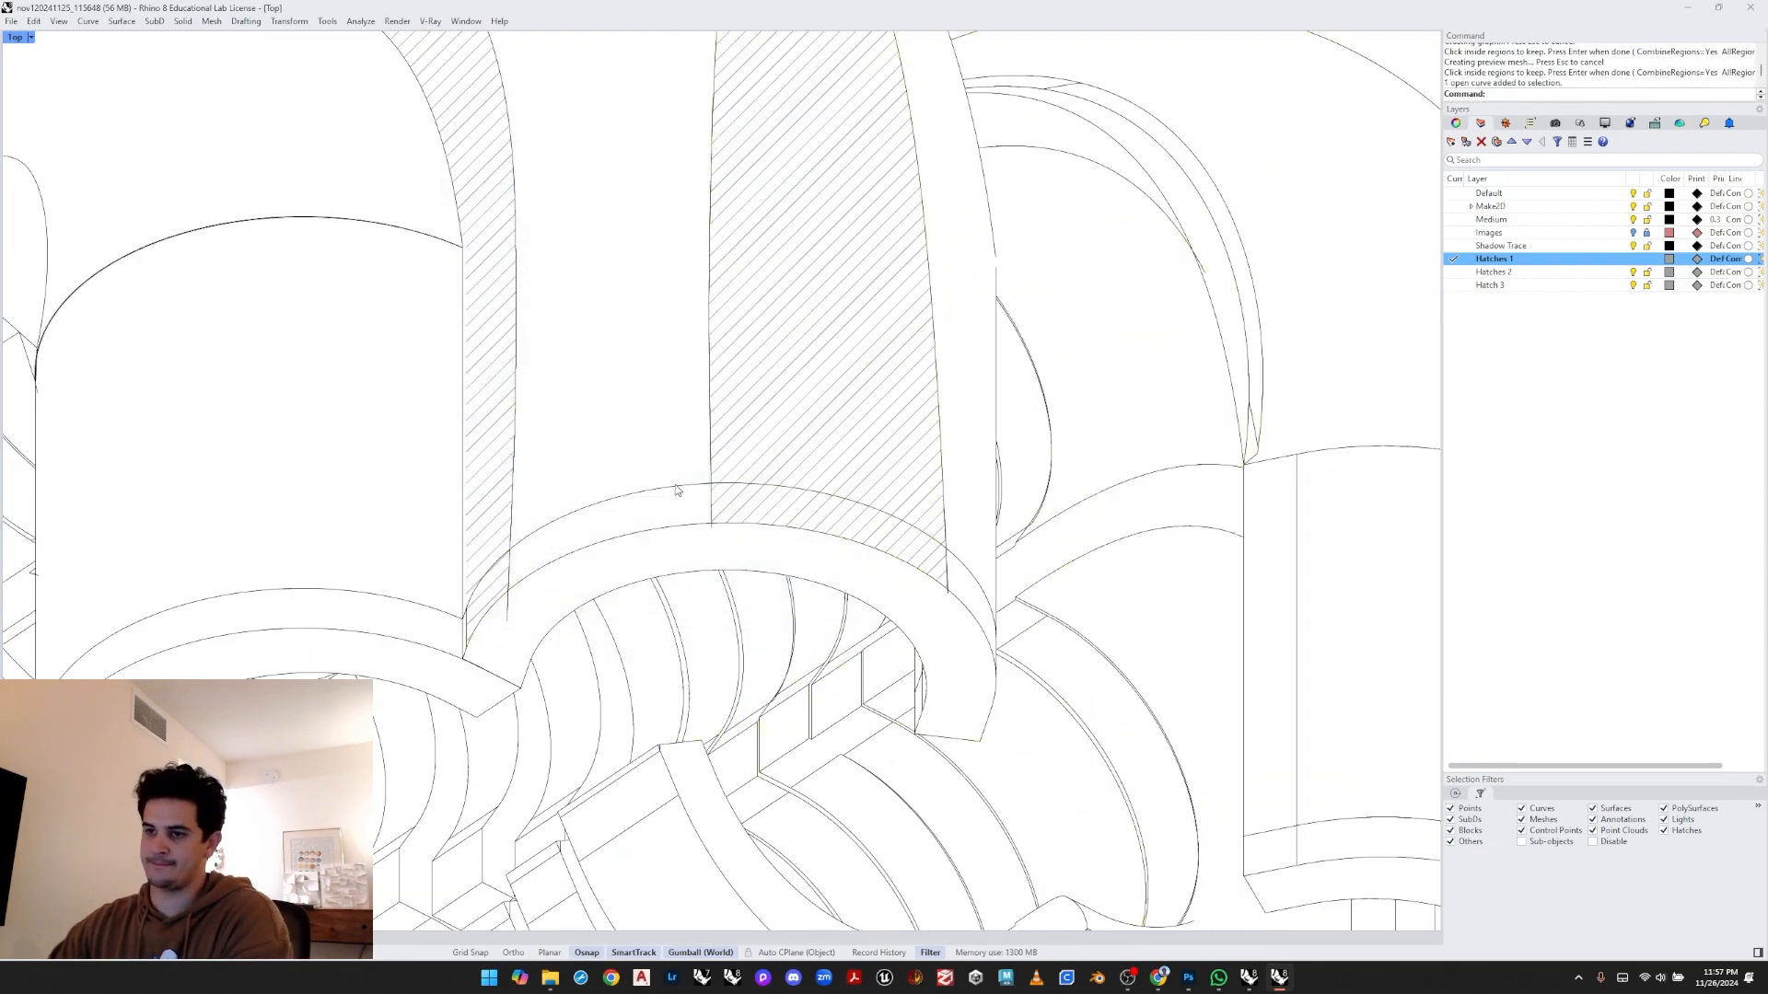
{"action": "key", "text": "Delete"}
{"action": "left_click", "coordinate": [472, 604]}
{"action": "left_click", "coordinate": [471, 601]}
{"action": "key", "text": "Delete"}
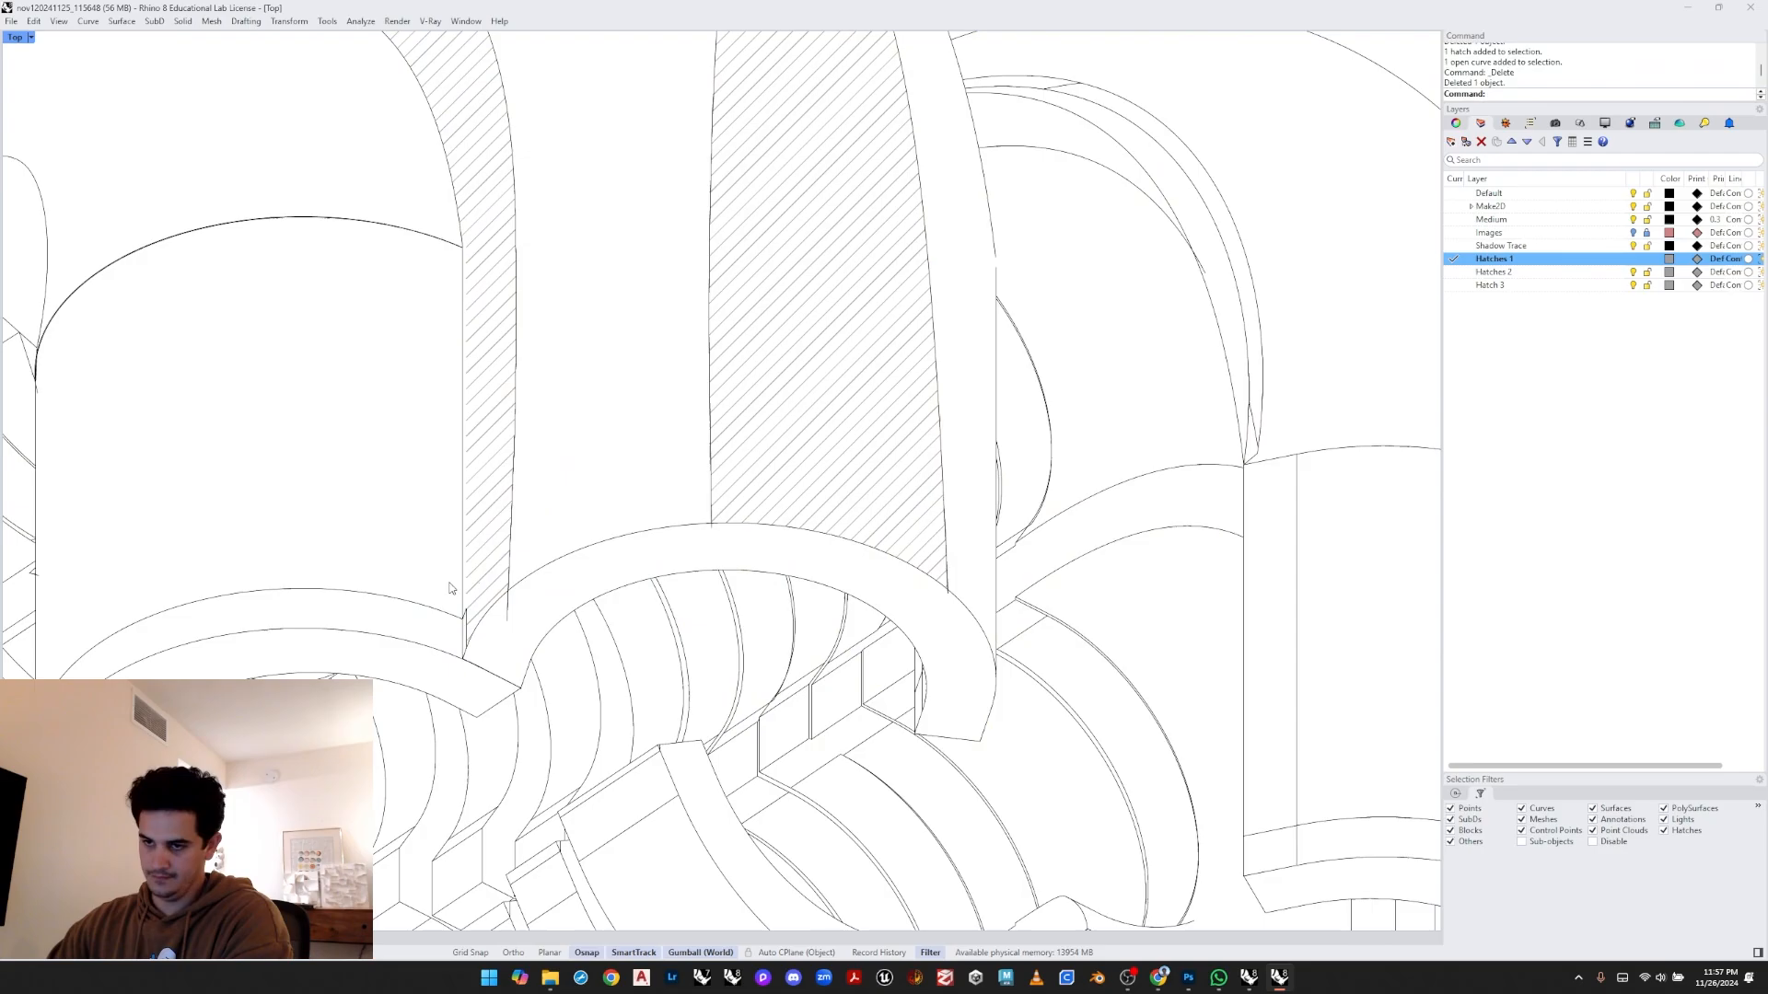
{"action": "left_click", "coordinate": [438, 610]}
{"action": "key", "text": "Delete"}
- Make Hatches 2 the current layer
{"action": "right_click_drag", "start_coordinate": [587, 614], "coordinate": [546, 640]}
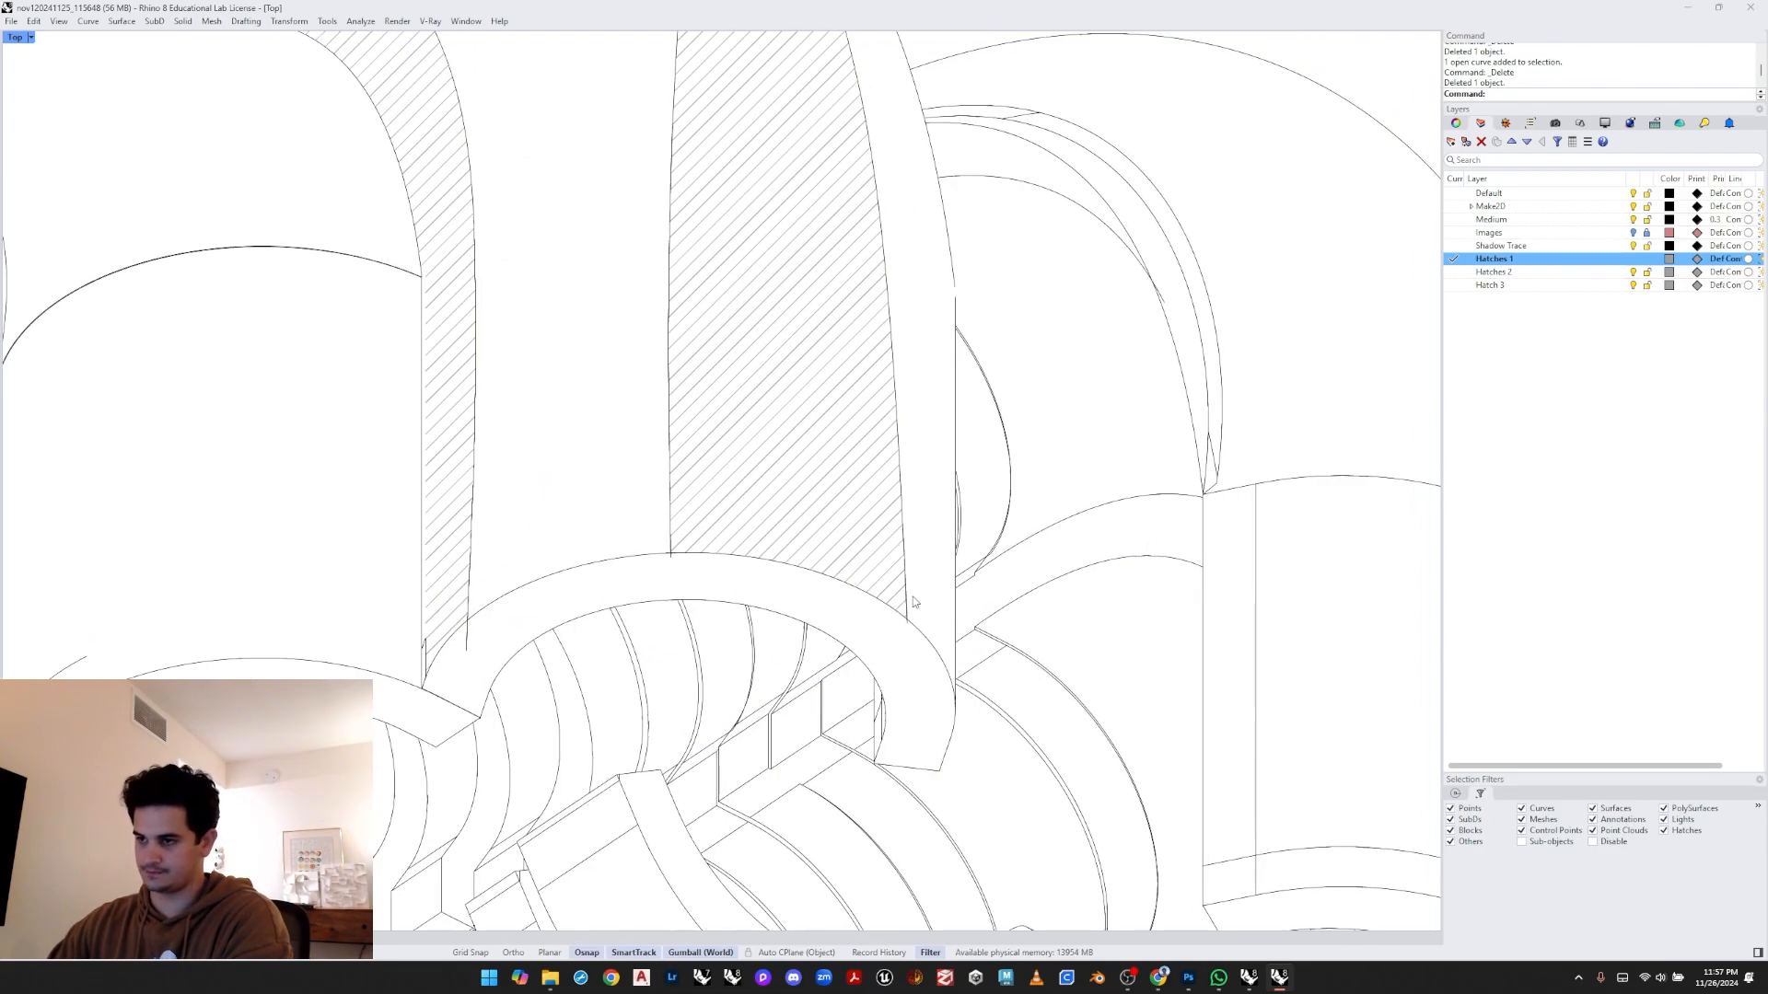
{"action": "right_click_drag", "start_coordinate": [915, 603], "coordinate": [823, 620]}
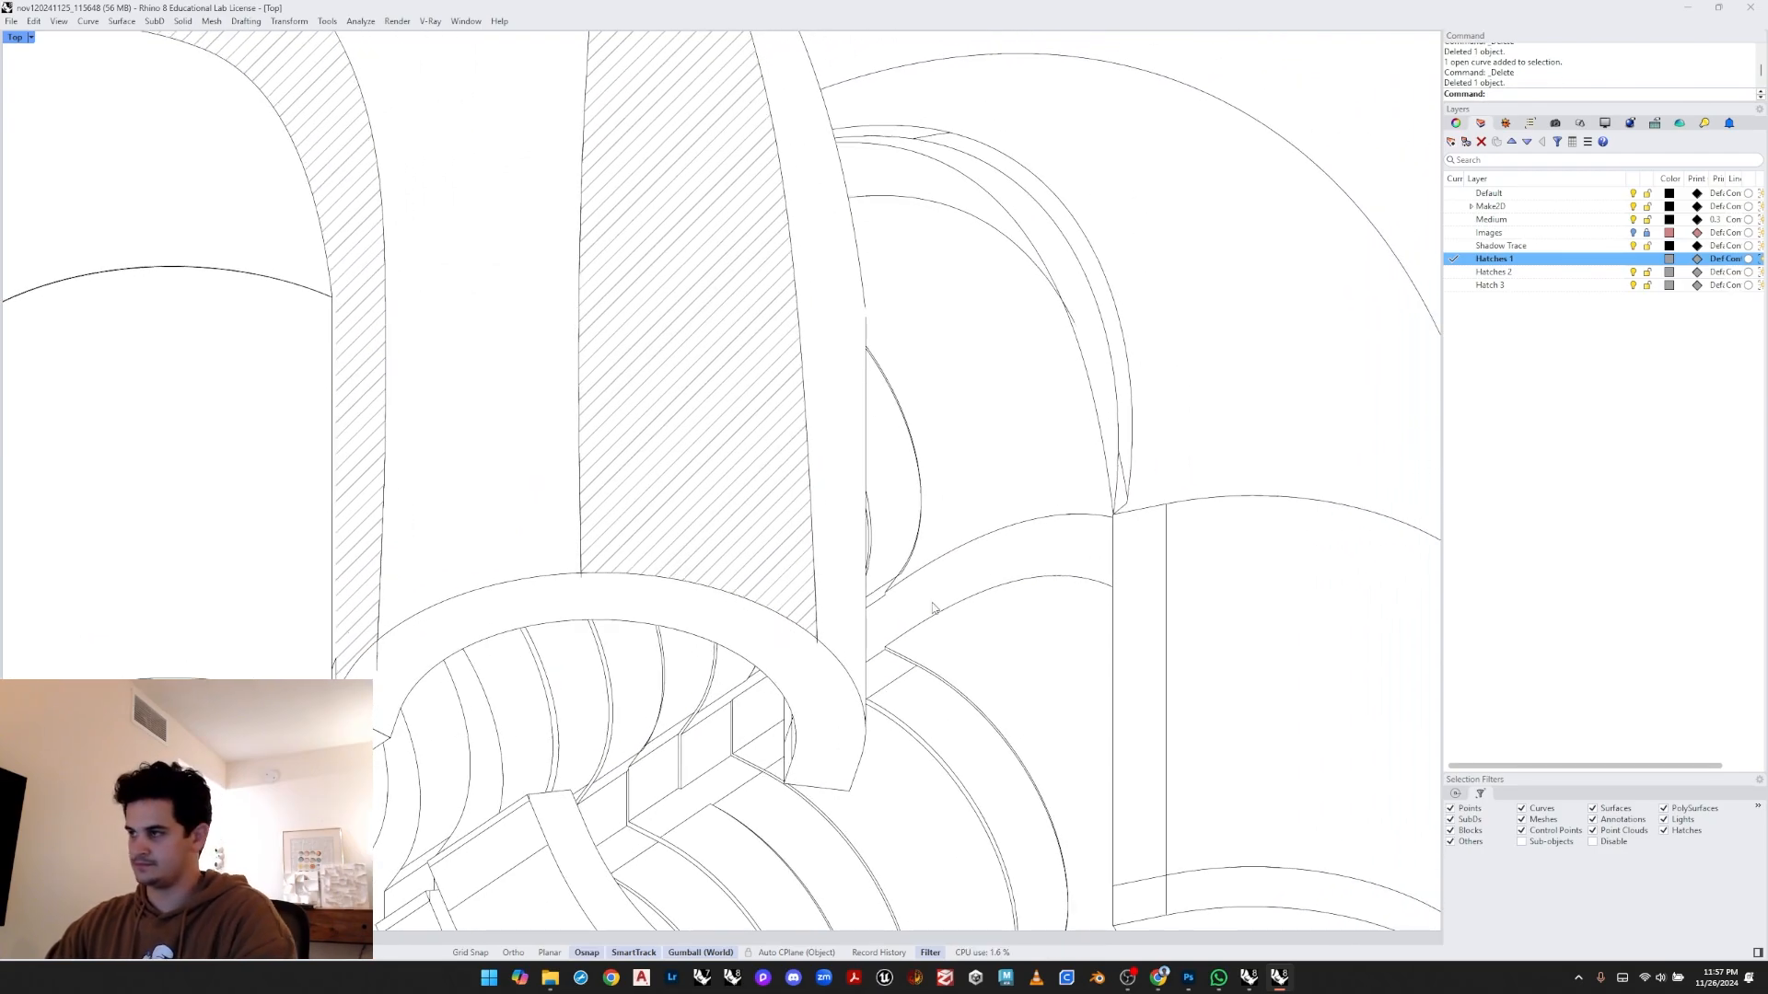
{"action": "left_click", "coordinate": [1453, 273]}
{"action": "mouse_move", "coordinate": [890, 359]}
{"action": "right_mouse_down"}
{"action": "mouse_move", "coordinate": [867, 437]}
{"action": "mouse_move", "coordinate": [840, 404]}
{"action": "right_mouse_up"}
{"action": "scroll", "coordinate": [845, 410], "scroll_direction": "down", "scroll_amount": 2}
{"action": "left_click", "coordinate": [843, 406]}
{"action": "scroll", "coordinate": [841, 406], "scroll_direction": "up", "scroll_amount": 6}
{"action": "left_click_drag", "start_coordinate": [822, 397], "coordinate": [868, 359]}
{"action": "key", "text": "Escape"}
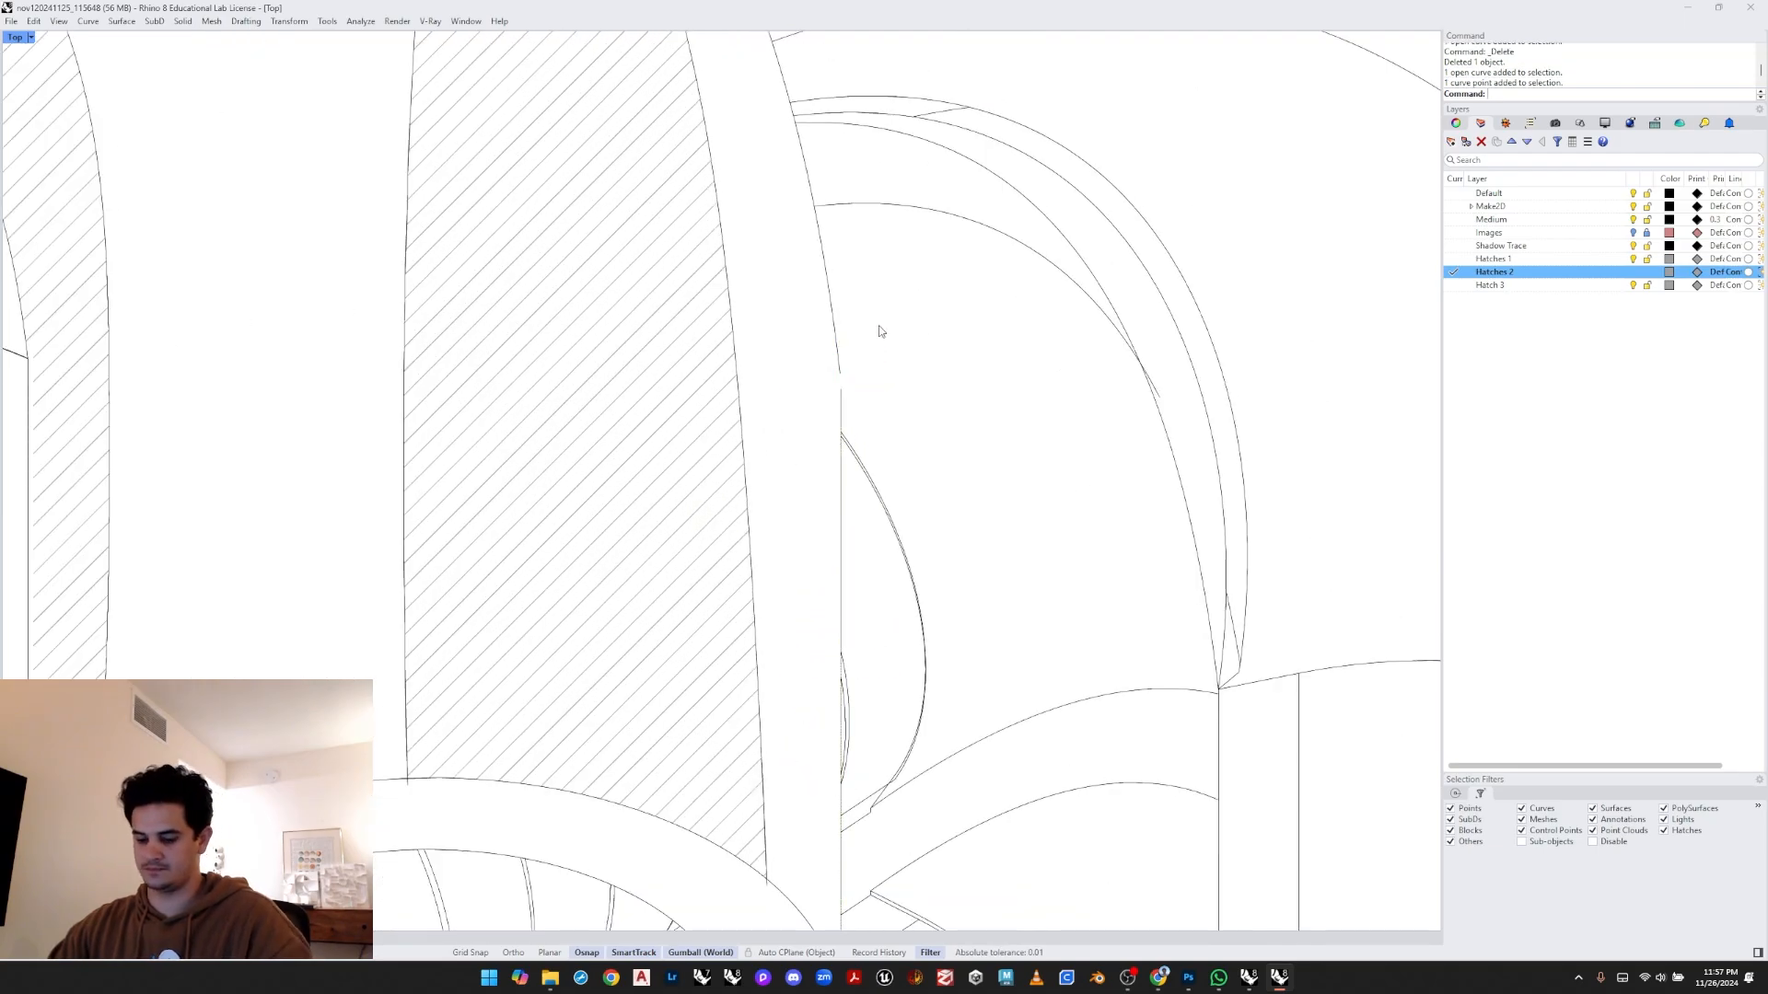
- Close the gap between two curve ends on the right arch's edge with a zero-distance Chamfer
{"action": "type", "text": "Chamfer"}
{"action": "key", "text": "Return"}
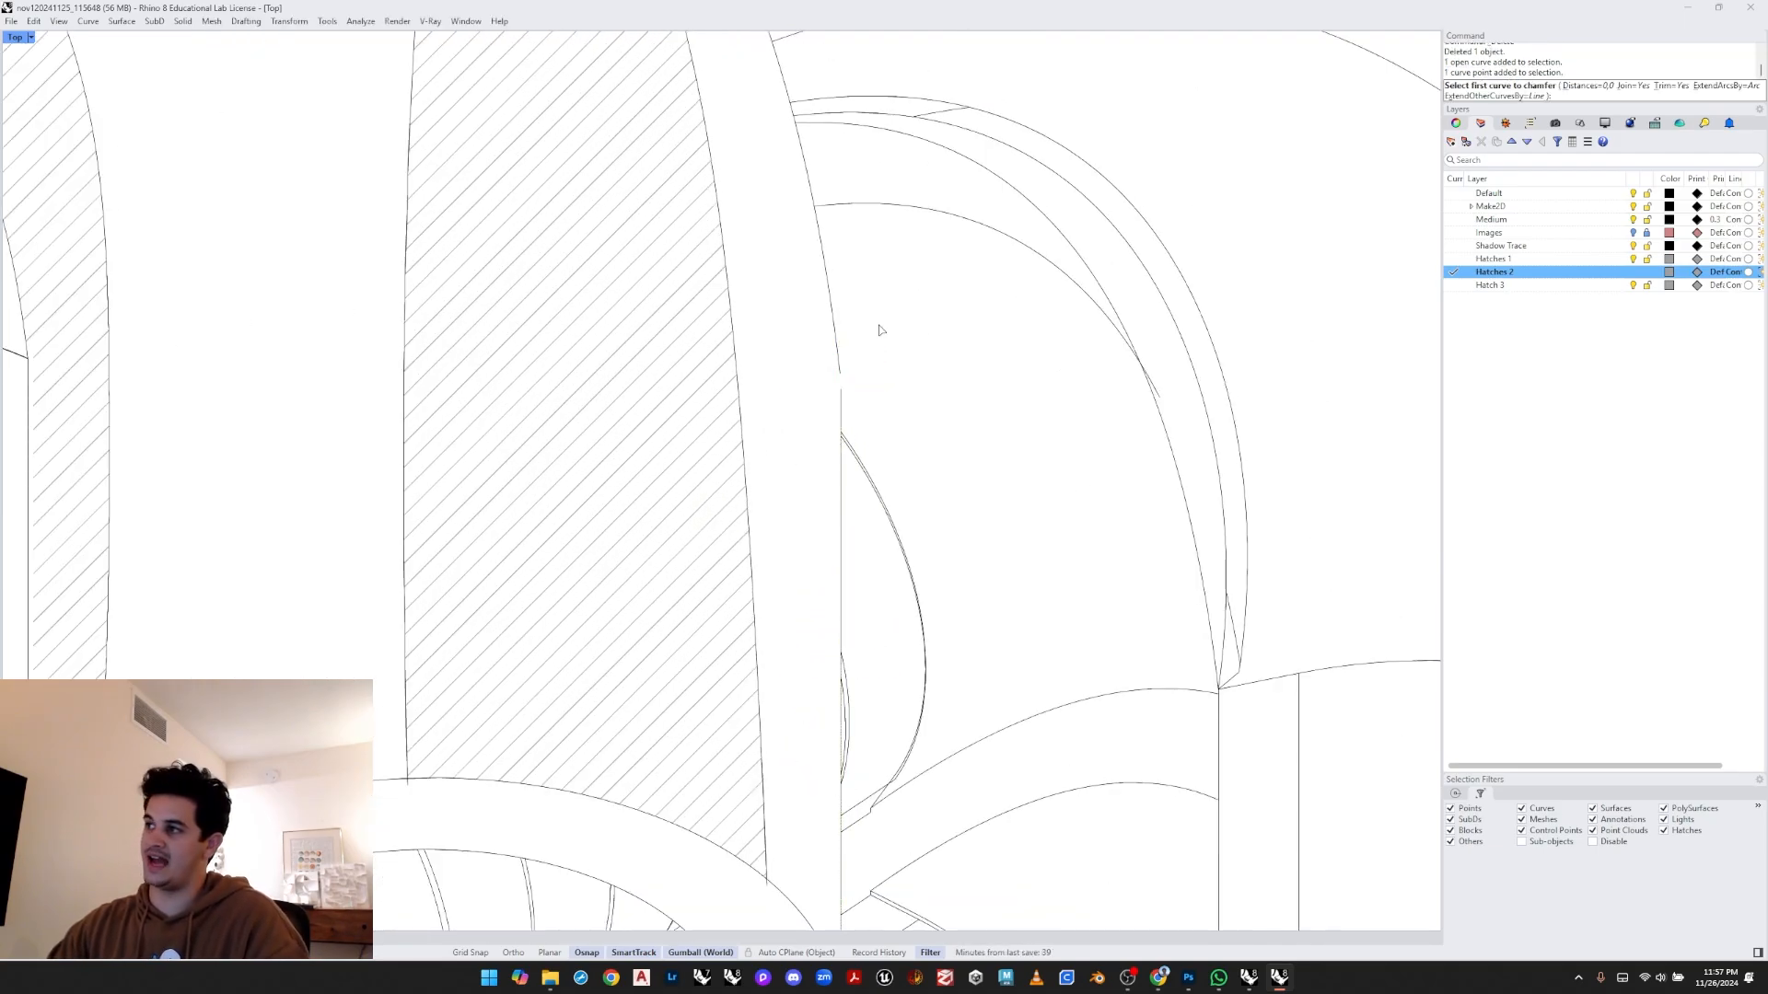
{"action": "left_click", "coordinate": [840, 387]}
{"action": "left_click", "coordinate": [844, 442]}
- Try to hatch the inner face of the third arch on the Hatches 2 layer
{"action": "scroll", "coordinate": [858, 361], "scroll_direction": "down", "scroll_amount": 4}
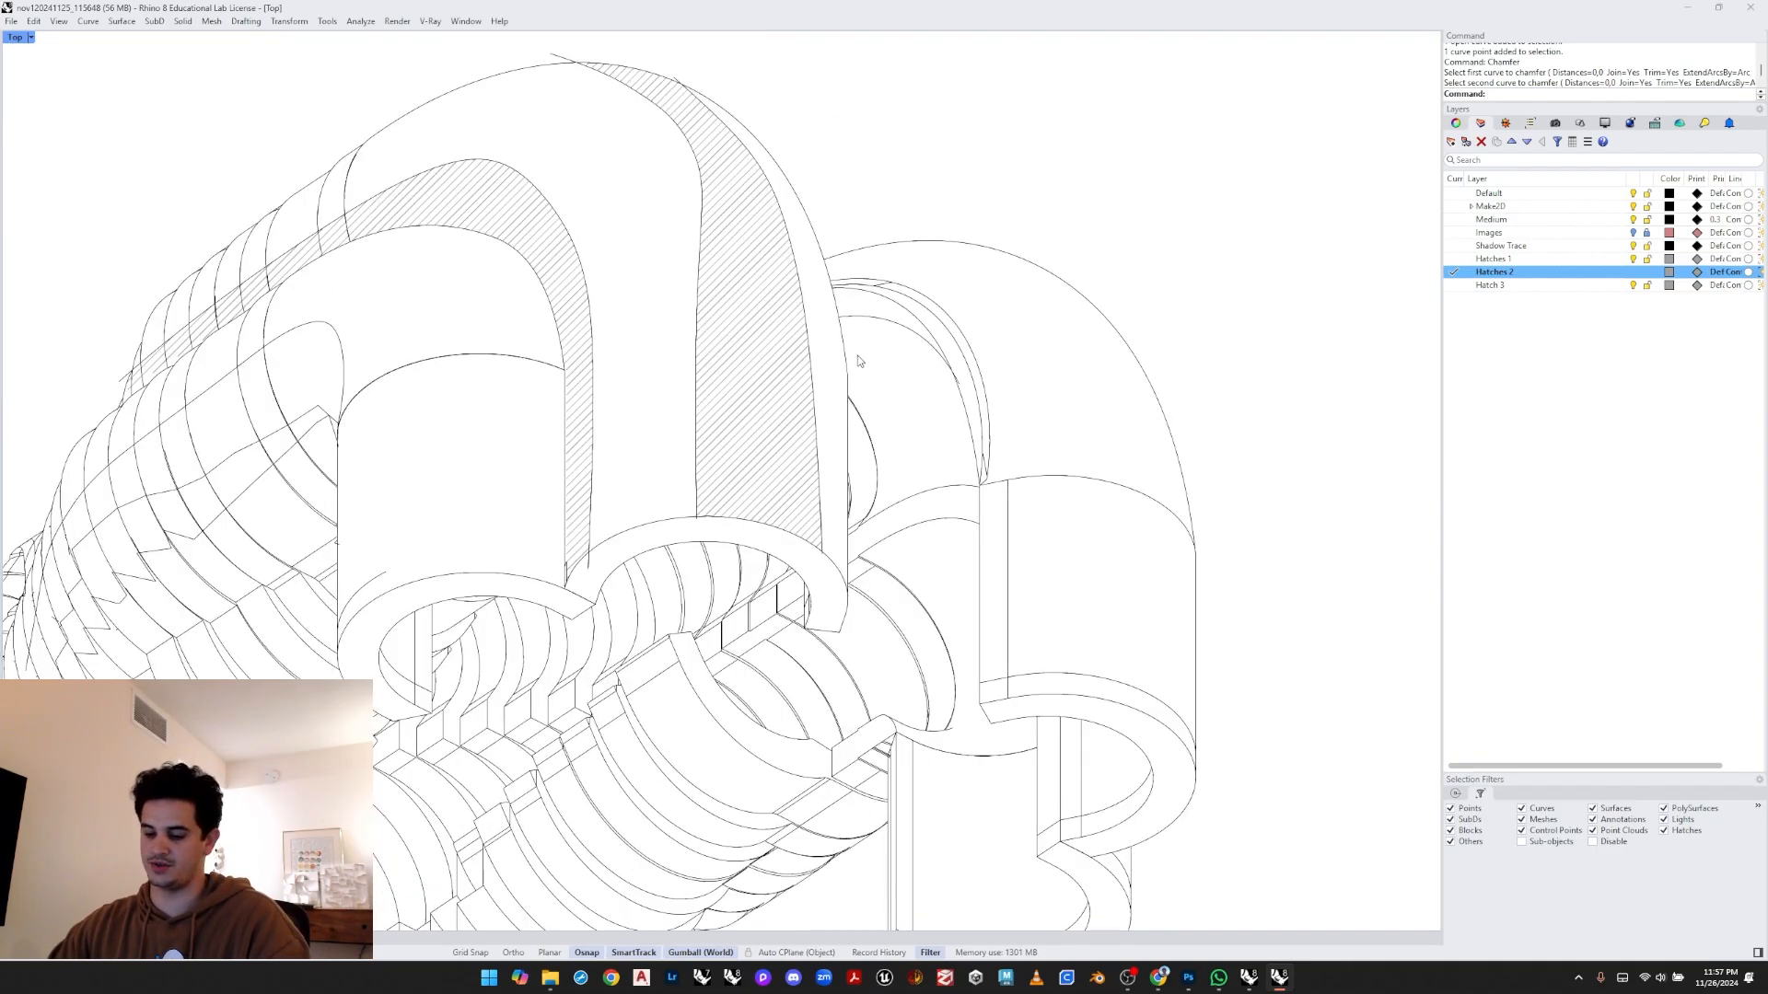
{"action": "scroll", "coordinate": [858, 361], "scroll_direction": "down", "scroll_amount": 1}
{"action": "type", "text": "Hatch"}
{"action": "key", "text": "Return"}
{"action": "scroll", "coordinate": [861, 360], "scroll_direction": "down", "scroll_amount": 3}
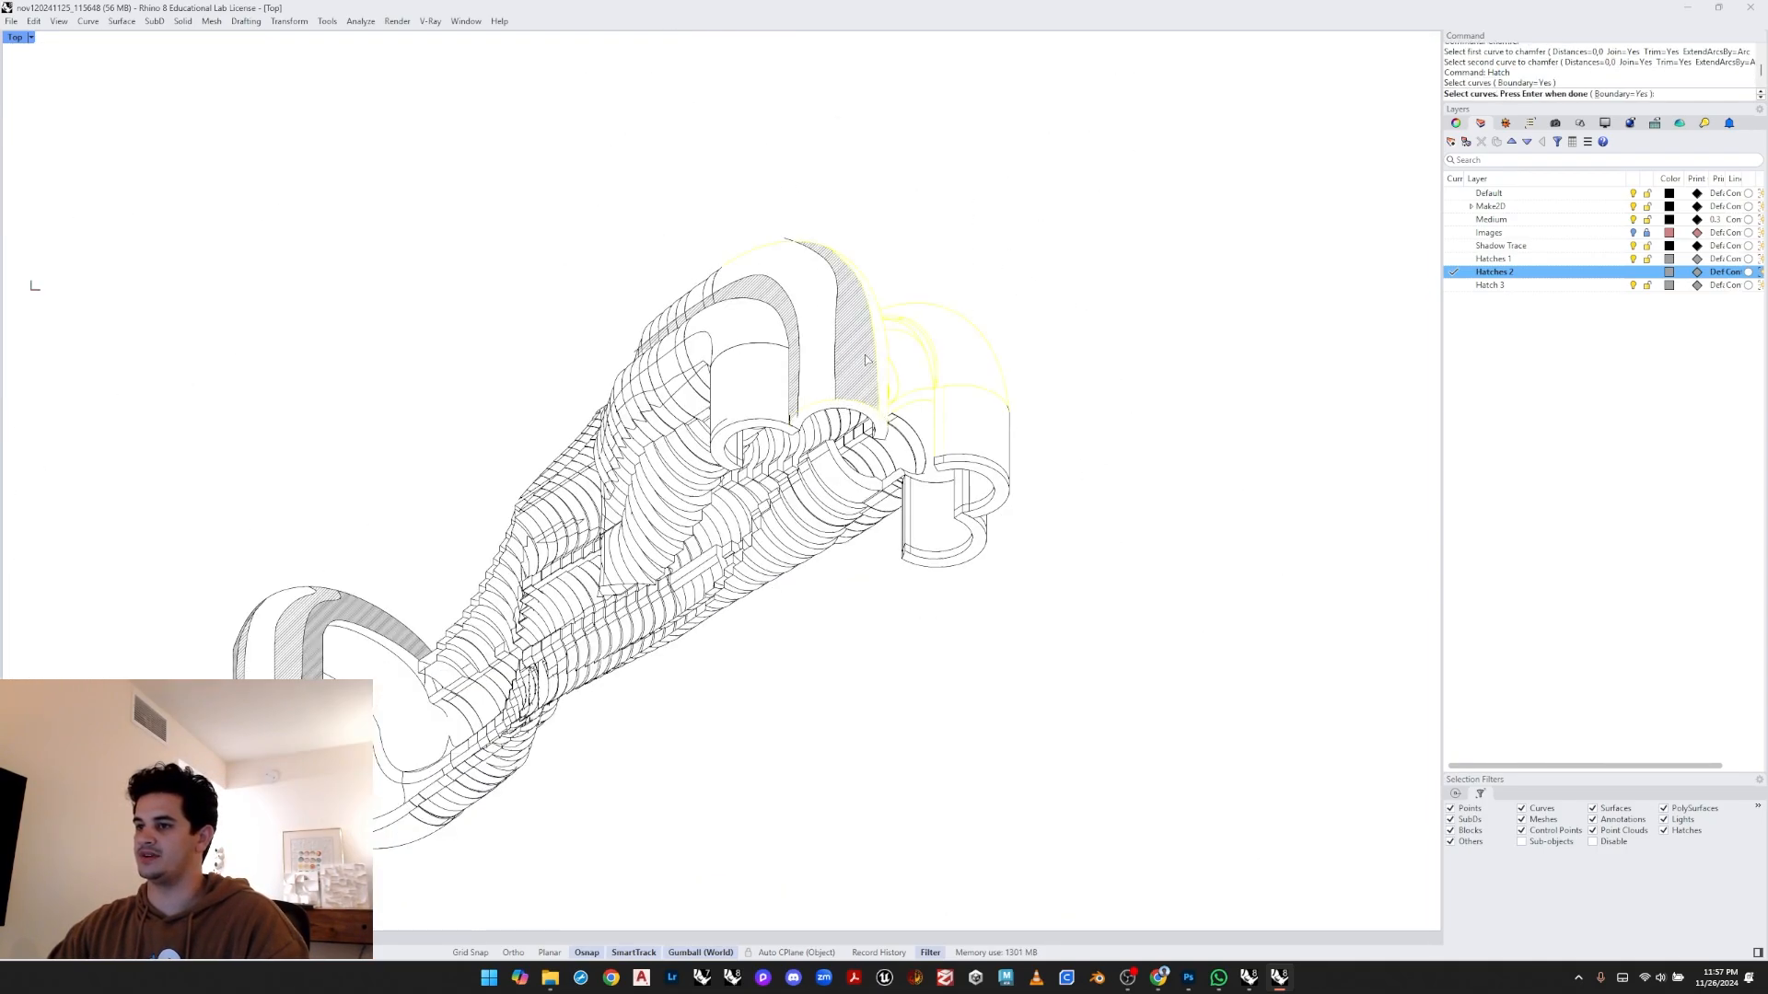
{"action": "scroll", "coordinate": [865, 359], "scroll_direction": "up", "scroll_amount": 3}
{"action": "key", "text": "Return"}
{"action": "scroll", "coordinate": [897, 391], "scroll_direction": "up", "scroll_amount": 3}
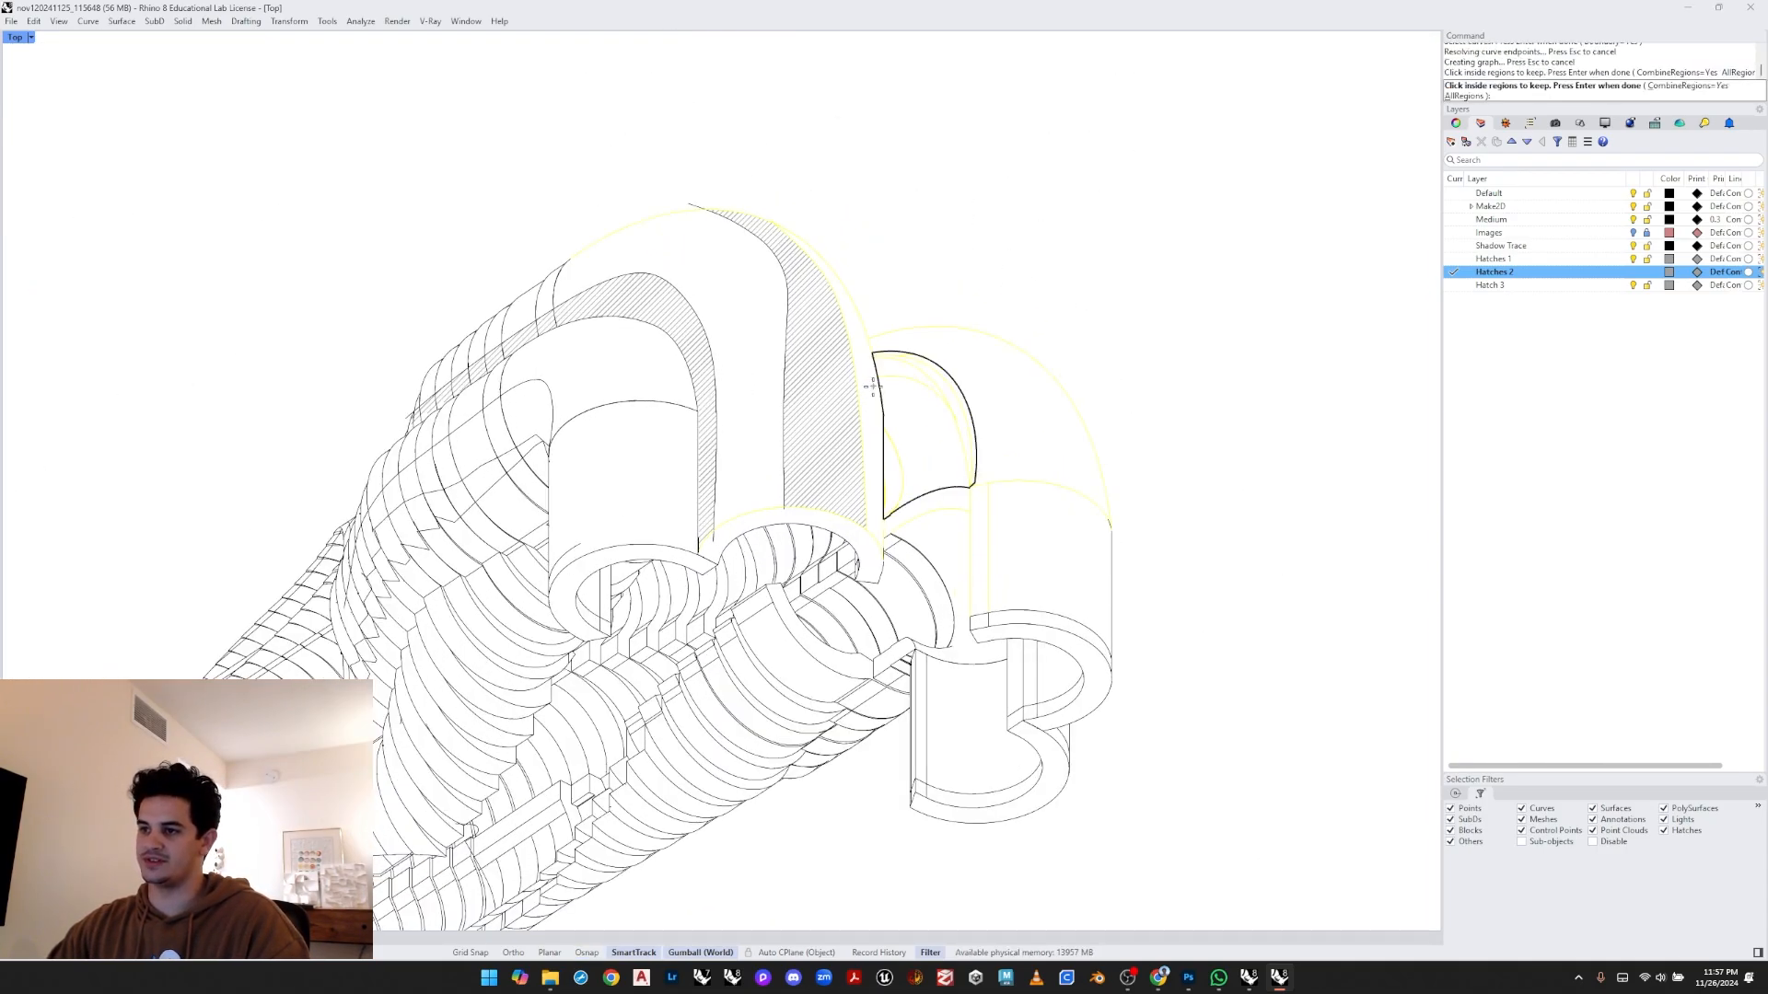
{"action": "left_click", "coordinate": [873, 387]}
{"action": "key", "text": "Return"}
{"action": "scroll", "coordinate": [893, 323], "scroll_direction": "up", "scroll_amount": 3}
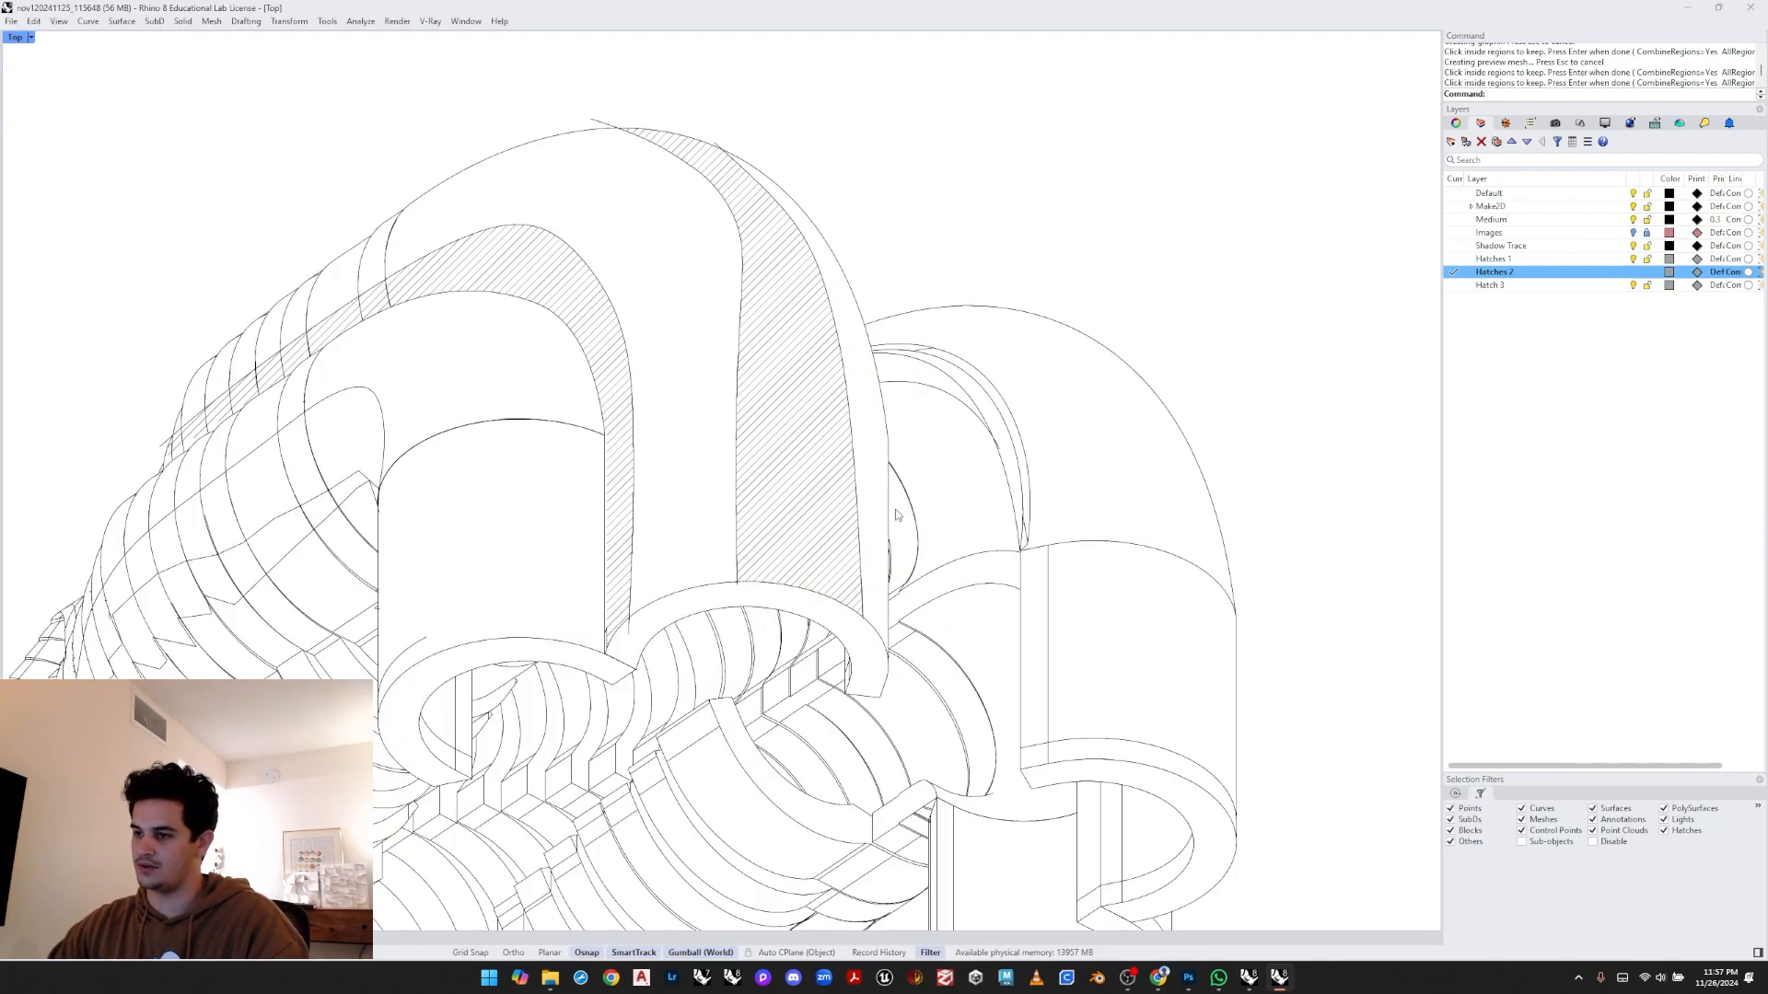
{"action": "scroll", "coordinate": [896, 514], "scroll_direction": "up", "scroll_amount": 5}
{"action": "scroll", "coordinate": [879, 458], "scroll_direction": "down", "scroll_amount": 8}
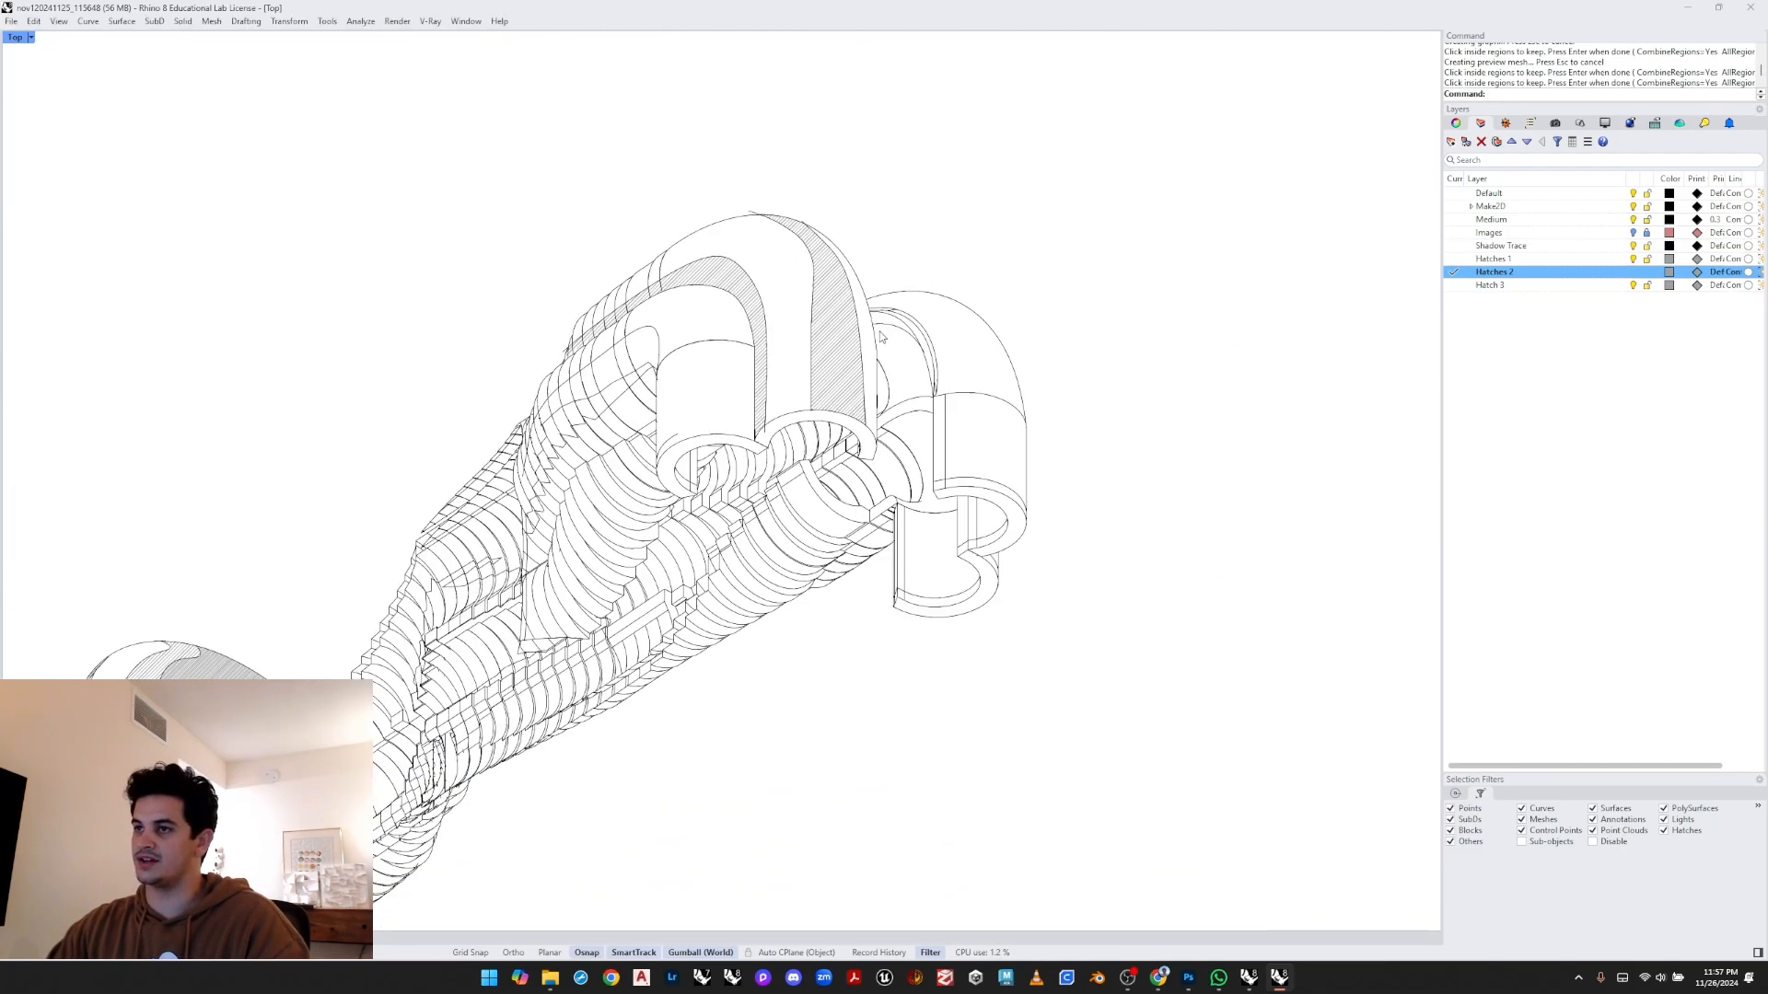
- Join the two outline curves along the third arch's outer edge into one curve
{"action": "scroll", "coordinate": [715, 430], "scroll_direction": "up", "scroll_amount": 8}
{"action": "left_click", "coordinate": [686, 448]}
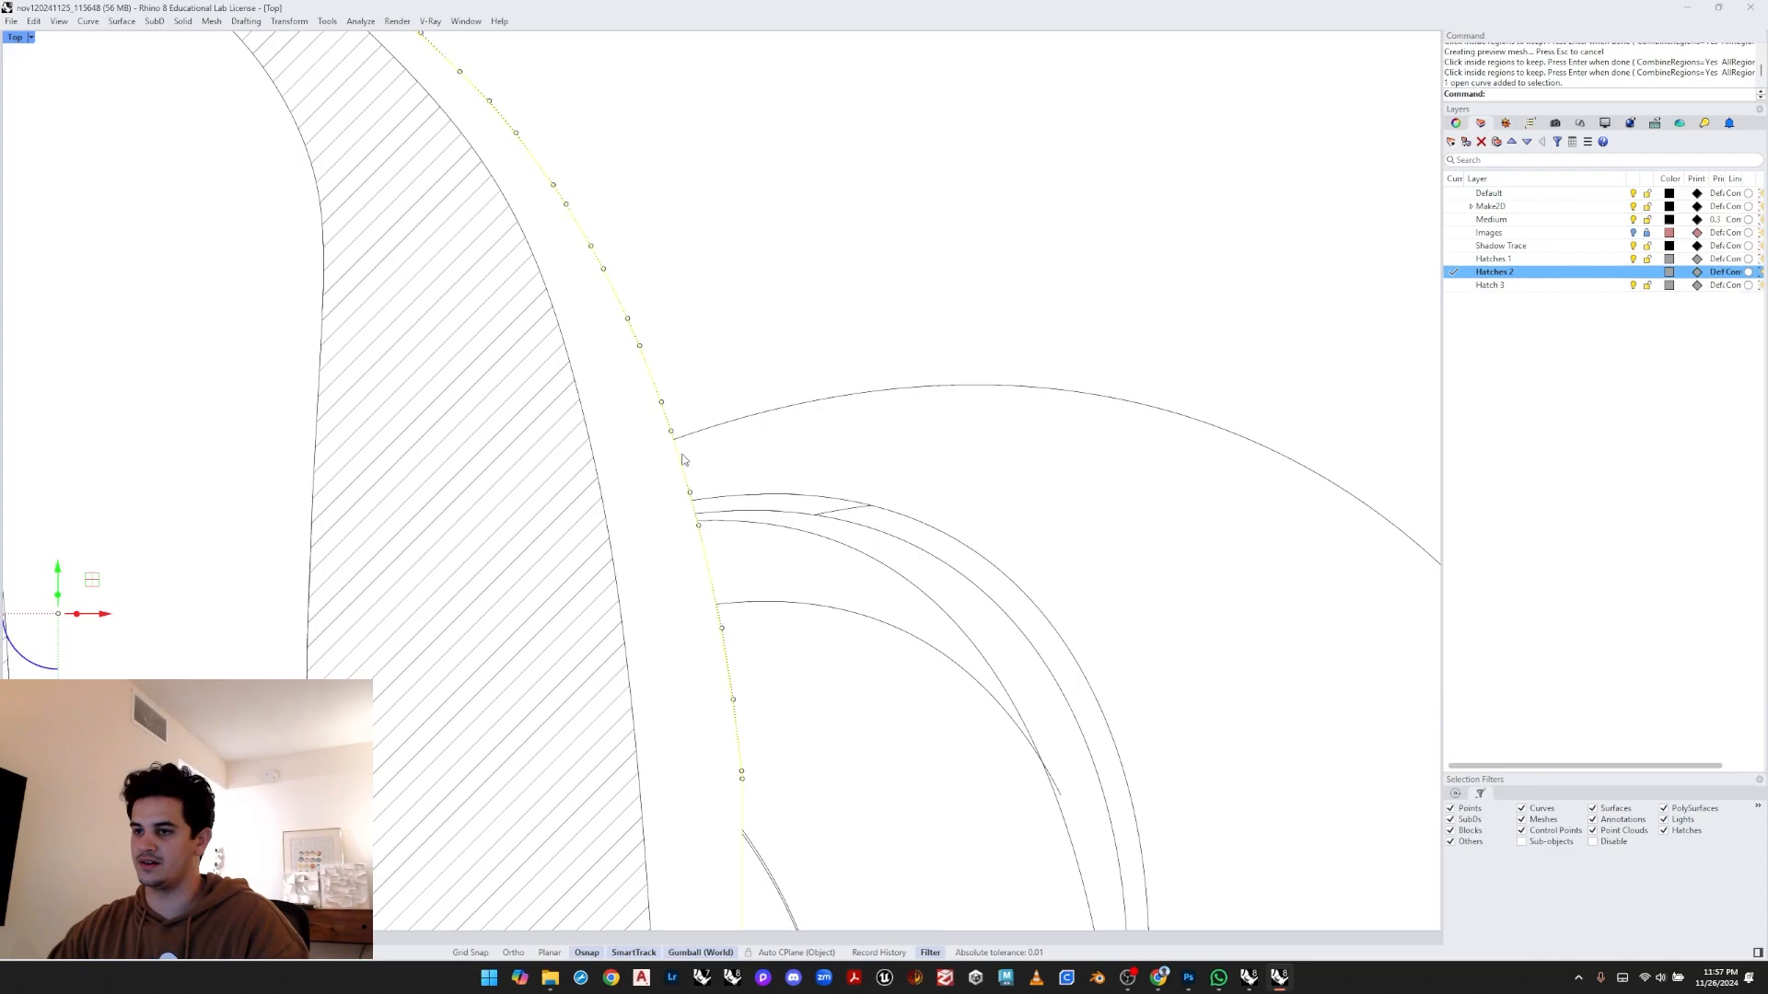
{"action": "scroll", "coordinate": [676, 440], "scroll_direction": "down", "scroll_amount": 4}
{"action": "scroll", "coordinate": [651, 539], "scroll_direction": "up", "scroll_amount": 3}
{"action": "left_click", "coordinate": [612, 506], "text": "shift"}
{"action": "scroll", "coordinate": [653, 460], "scroll_direction": "down", "scroll_amount": 7}
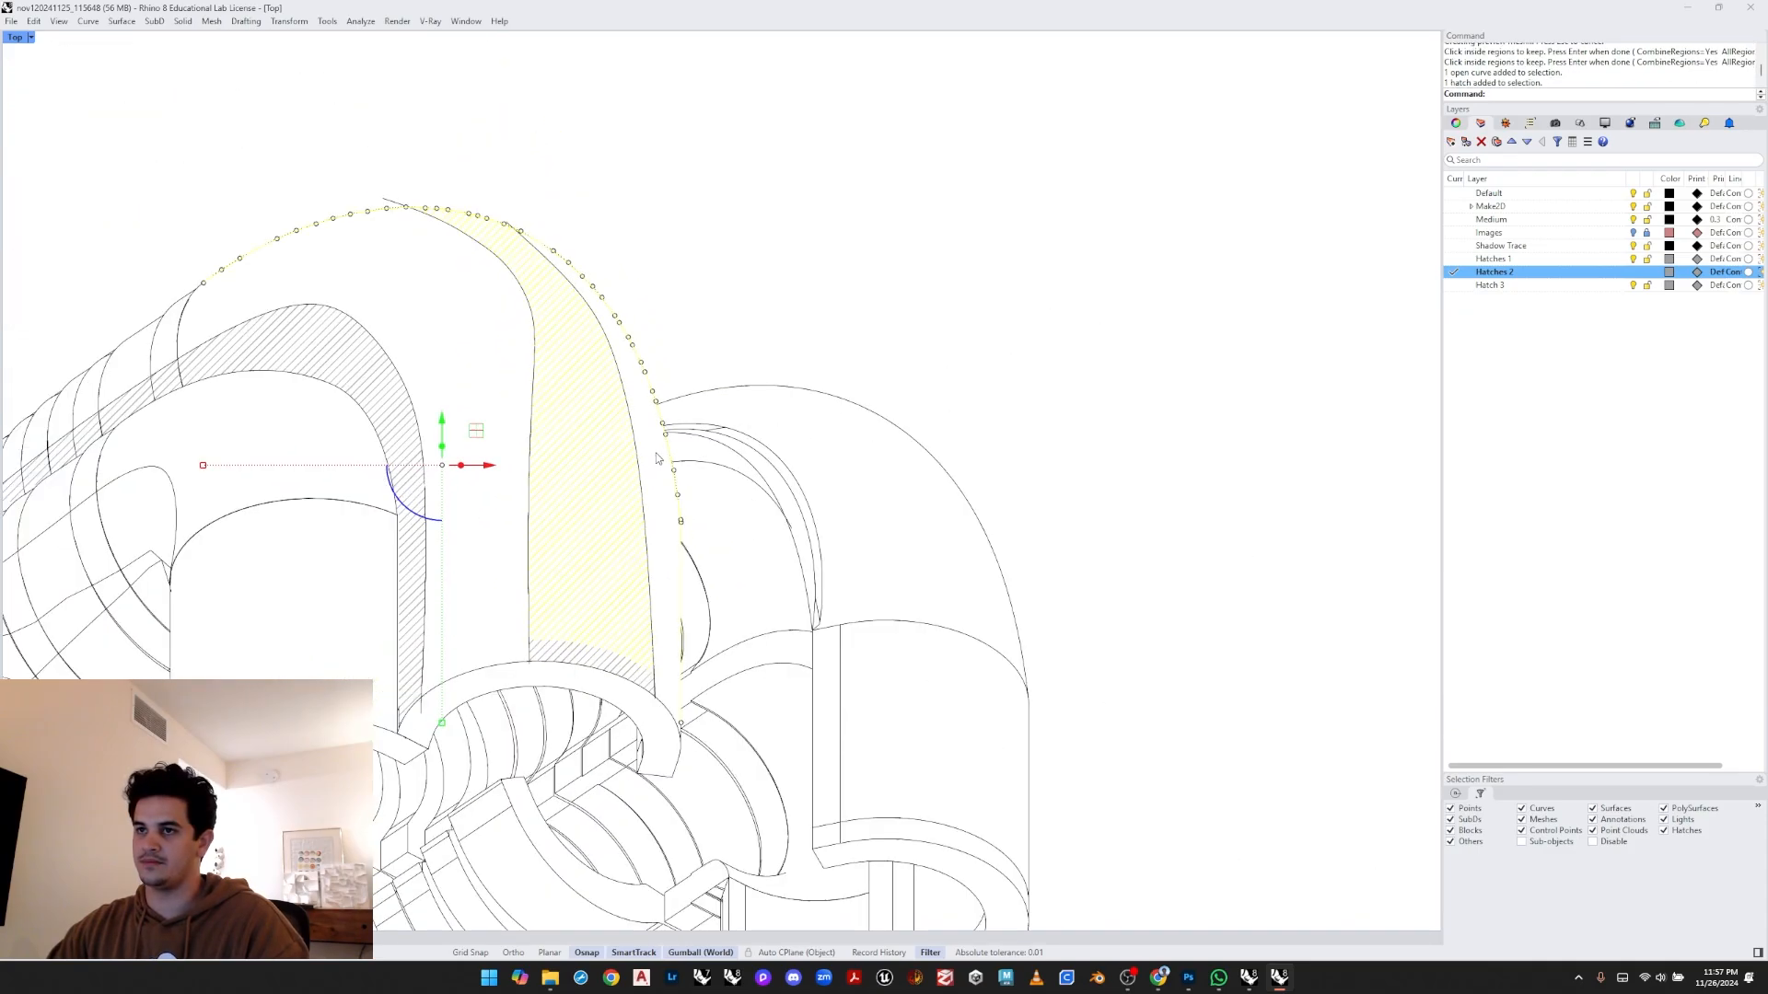
{"action": "scroll", "coordinate": [599, 407], "scroll_direction": "up", "scroll_amount": 2}
{"action": "left_click", "coordinate": [580, 415], "text": "ctrl"}
{"action": "scroll", "coordinate": [696, 431], "scroll_direction": "up", "scroll_amount": 6}
{"action": "right_click_drag", "start_coordinate": [722, 551], "coordinate": [615, 196]}
{"action": "scroll", "coordinate": [580, 451], "scroll_direction": "up", "scroll_amount": 8}
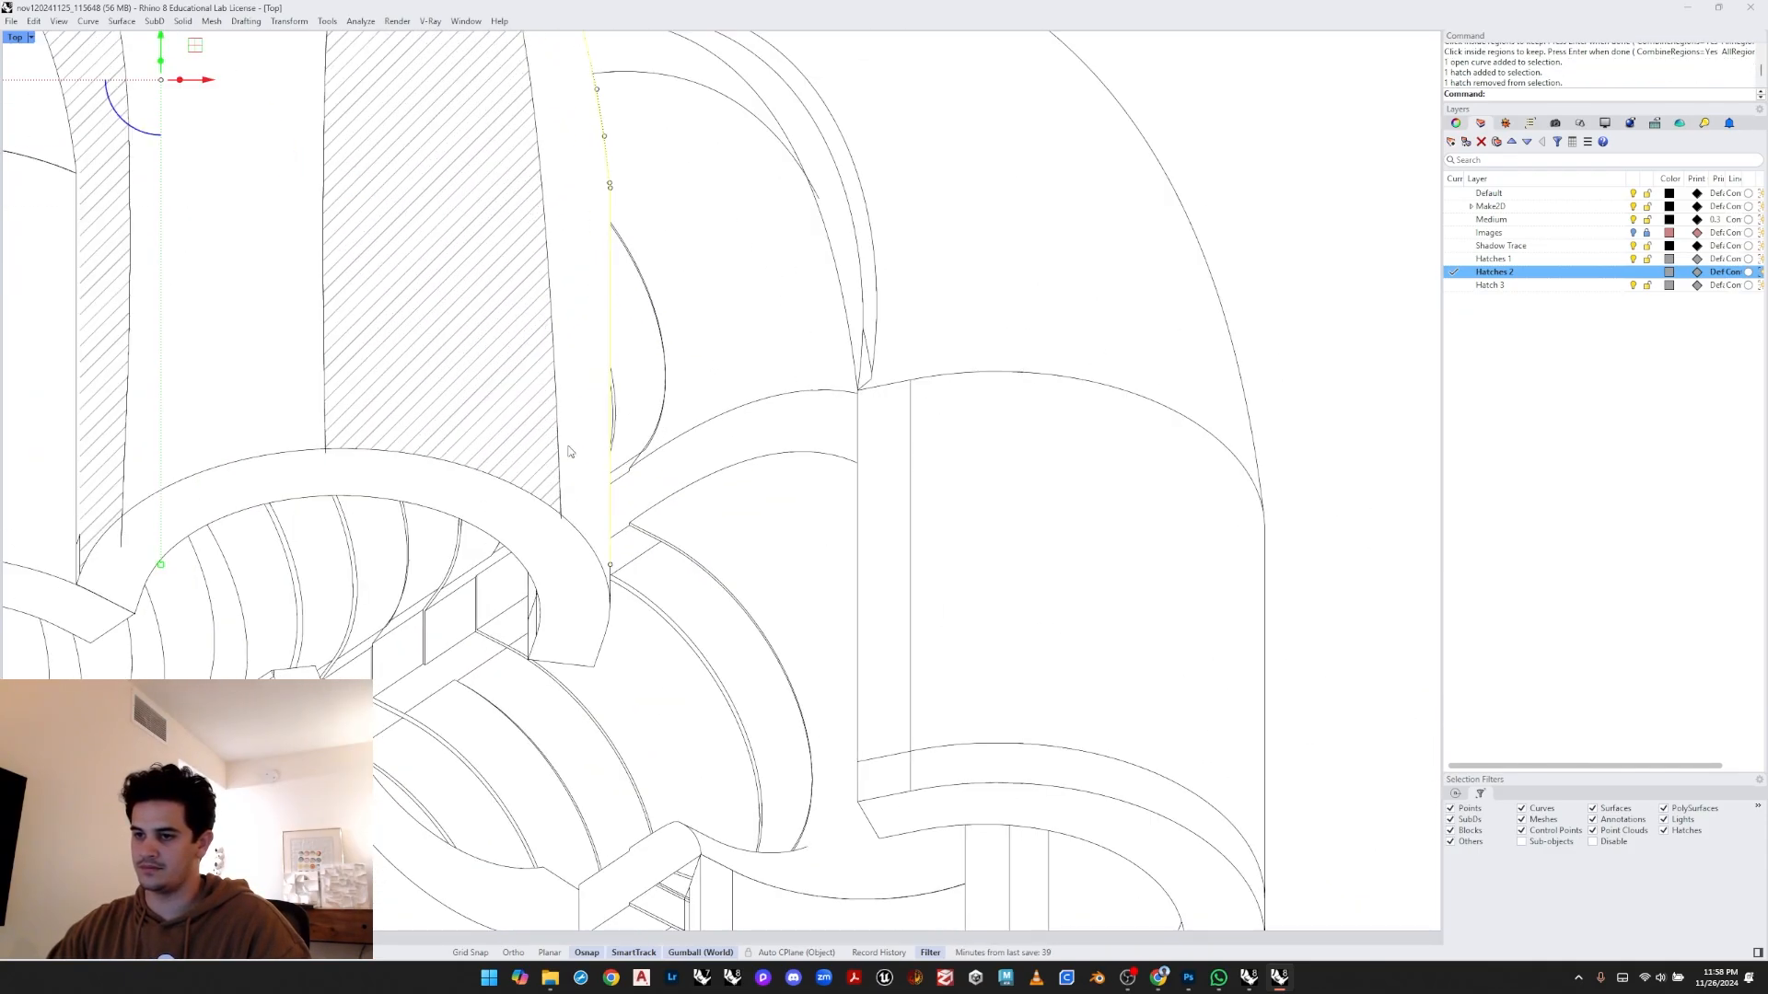
{"action": "left_click", "coordinate": [633, 623]}
{"action": "scroll", "coordinate": [629, 611], "scroll_direction": "up", "scroll_amount": 4}
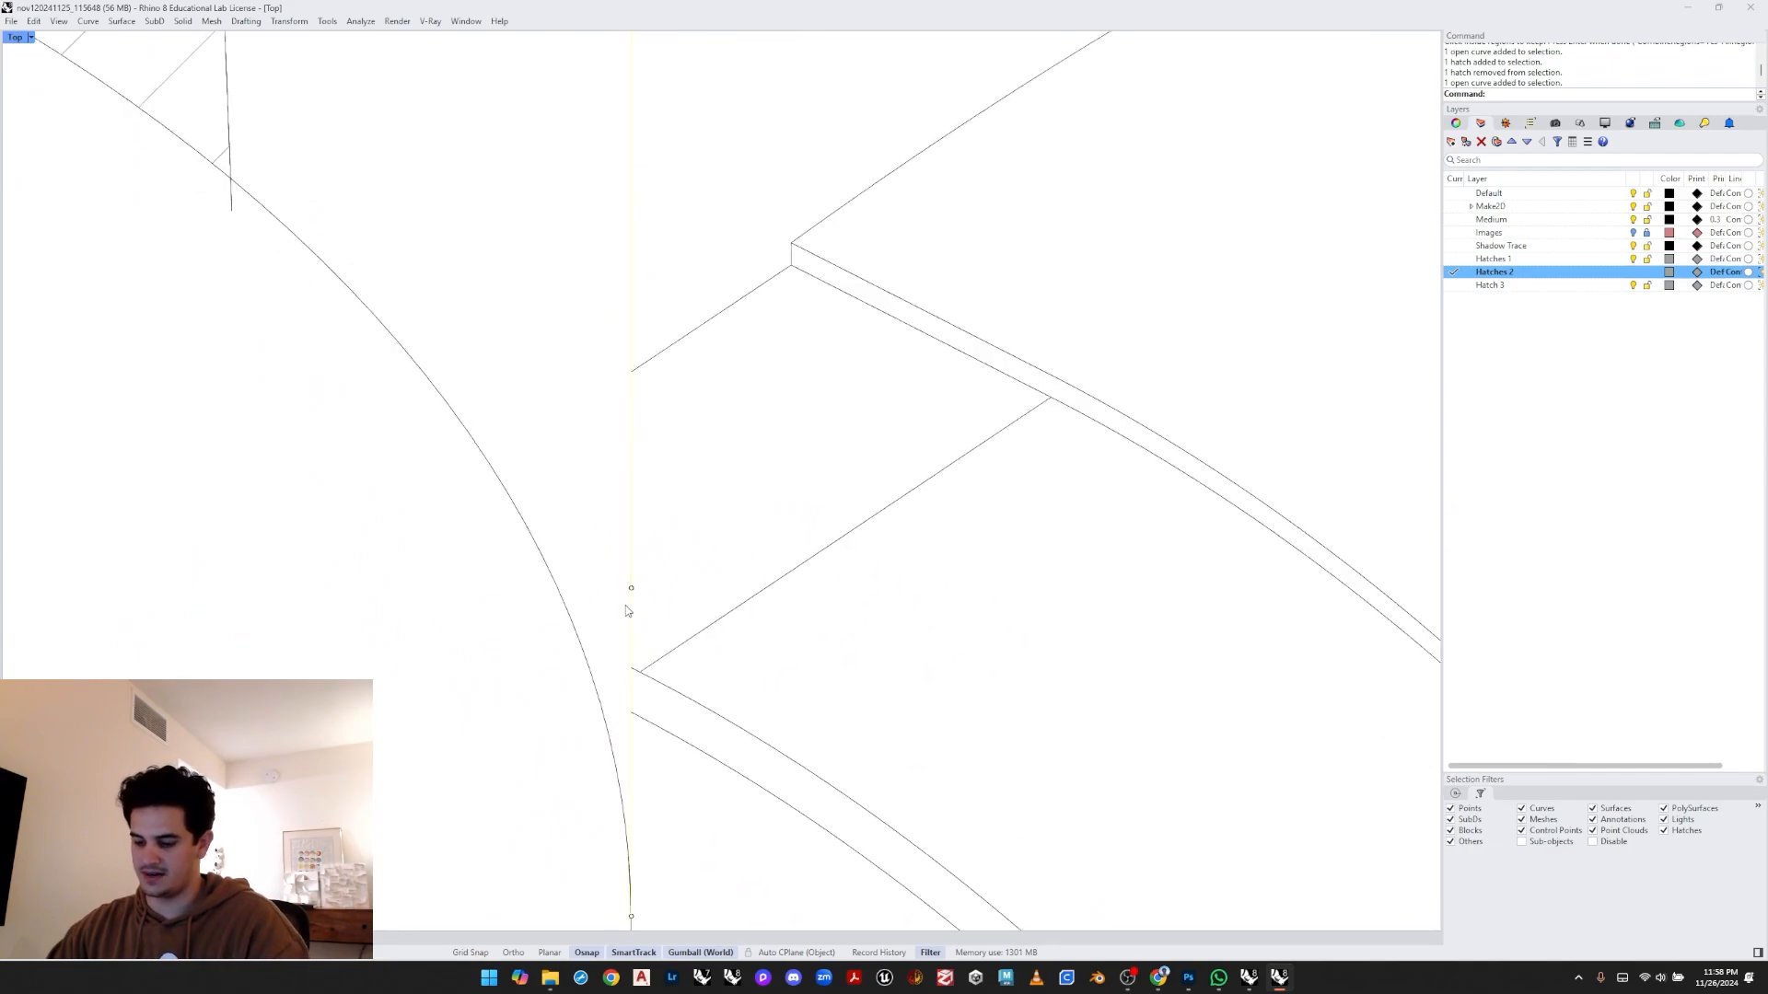
{"action": "key", "text": "ctrl+j"}
- Hatch the outer band of the third arch, matching its pattern and scale to an existing arch hatch
{"action": "scroll", "coordinate": [624, 598], "scroll_direction": "up", "scroll_amount": 8}
{"action": "left_click", "coordinate": [618, 596]}
{"action": "scroll", "coordinate": [626, 599], "scroll_direction": "down", "scroll_amount": 3}
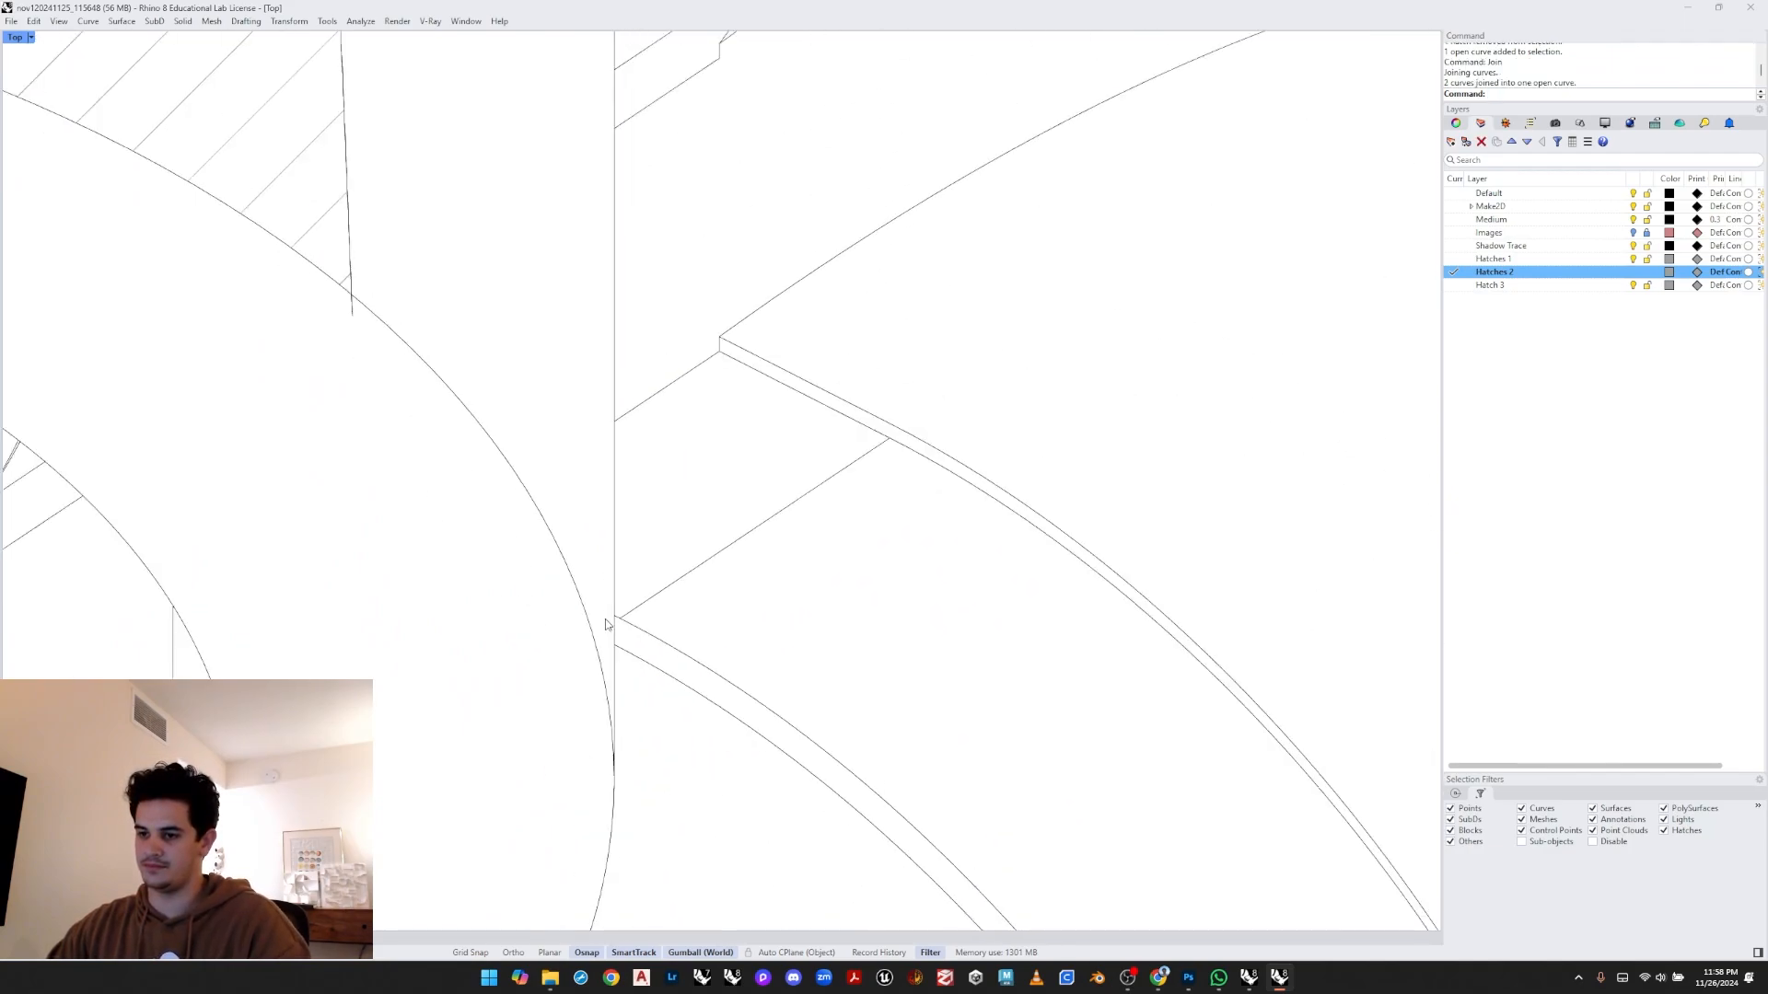
{"action": "scroll", "coordinate": [607, 681], "scroll_direction": "up", "scroll_amount": 3}
{"action": "left_click", "coordinate": [612, 732]}
{"action": "scroll", "coordinate": [623, 777], "scroll_direction": "up", "scroll_amount": 6}
{"action": "scroll", "coordinate": [607, 828], "scroll_direction": "down", "scroll_amount": 5}
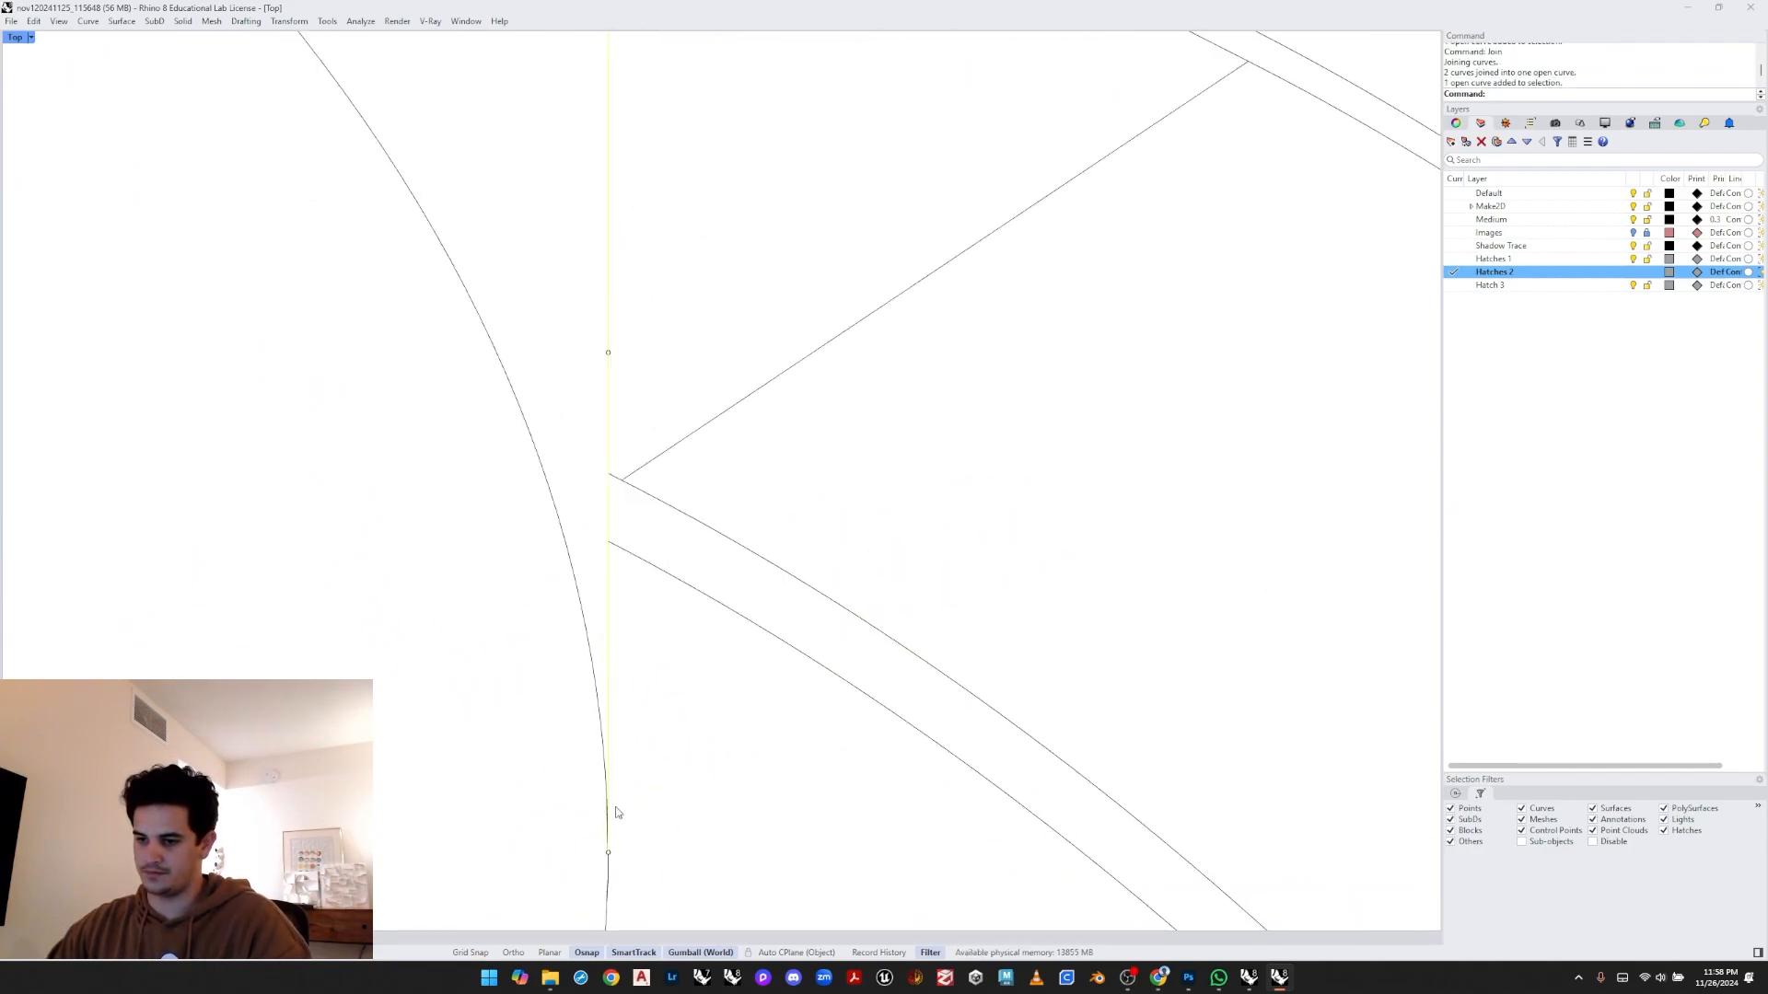
{"action": "scroll", "coordinate": [660, 799], "scroll_direction": "up", "scroll_amount": 2}
{"action": "type", "text": "Hatch"}
{"action": "key", "text": "Return"}
{"action": "scroll", "coordinate": [658, 789], "scroll_direction": "down", "scroll_amount": 10}
{"action": "mouse_move", "coordinate": [730, 226]}
{"action": "left_mouse_down"}
{"action": "mouse_move", "coordinate": [679, 321]}
{"action": "mouse_move", "coordinate": [537, 827]}
{"action": "left_mouse_up"}
{"action": "key", "text": "Return"}
{"action": "left_click", "coordinate": [616, 524]}
{"action": "key", "text": "Return"}
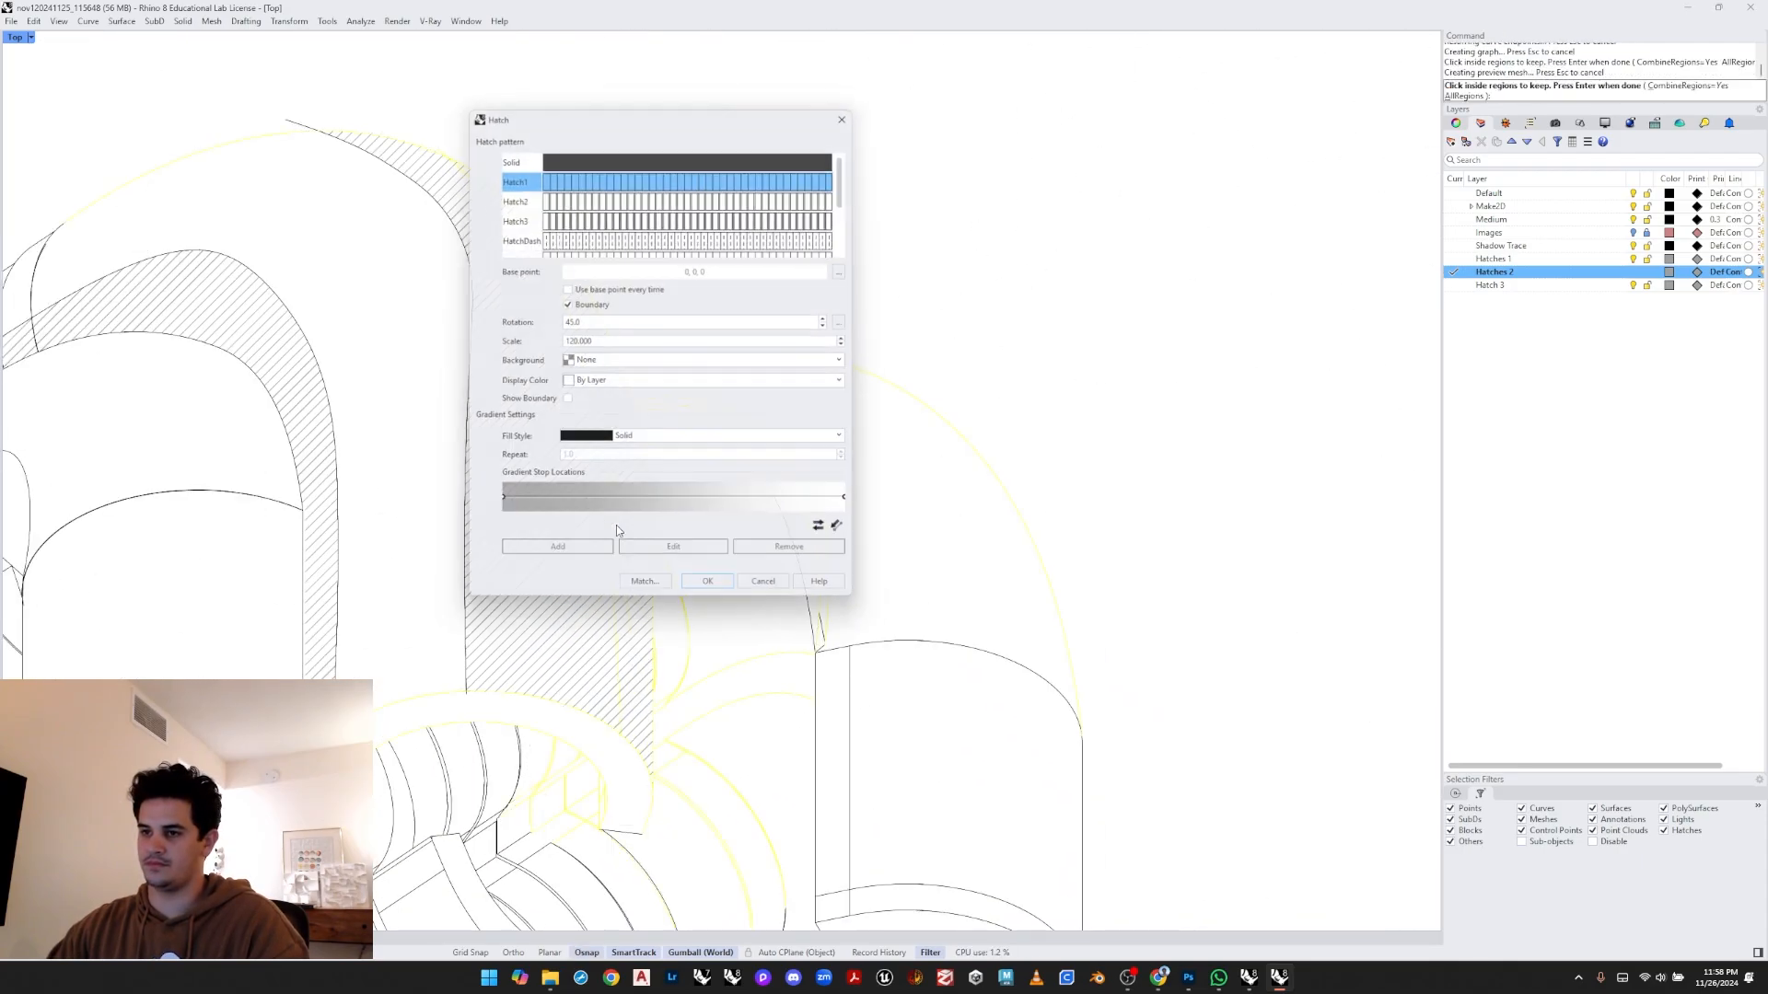
{"action": "left_click", "coordinate": [822, 525]}
{"action": "scroll", "coordinate": [761, 511], "scroll_direction": "down", "scroll_amount": 10}
{"action": "scroll", "coordinate": [797, 450], "scroll_direction": "up", "scroll_amount": 8}
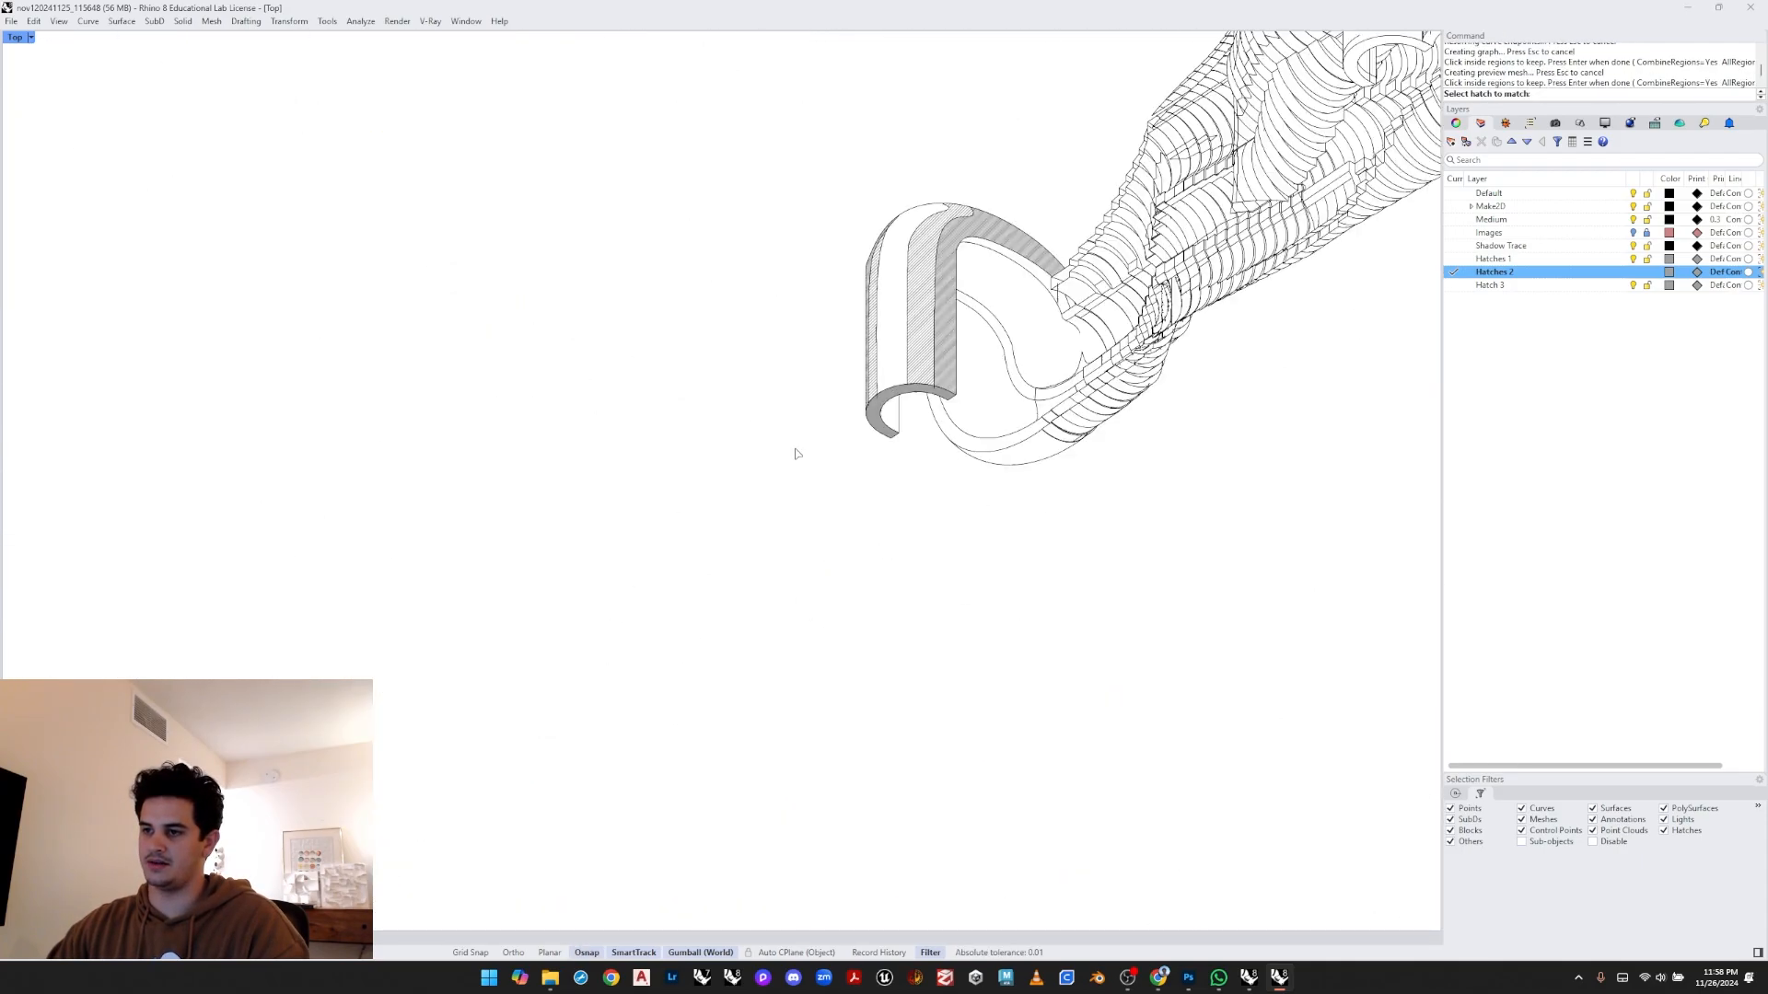
{"action": "left_click", "coordinate": [900, 355]}
{"action": "right_click_drag", "start_coordinate": [899, 356], "coordinate": [807, 438]}
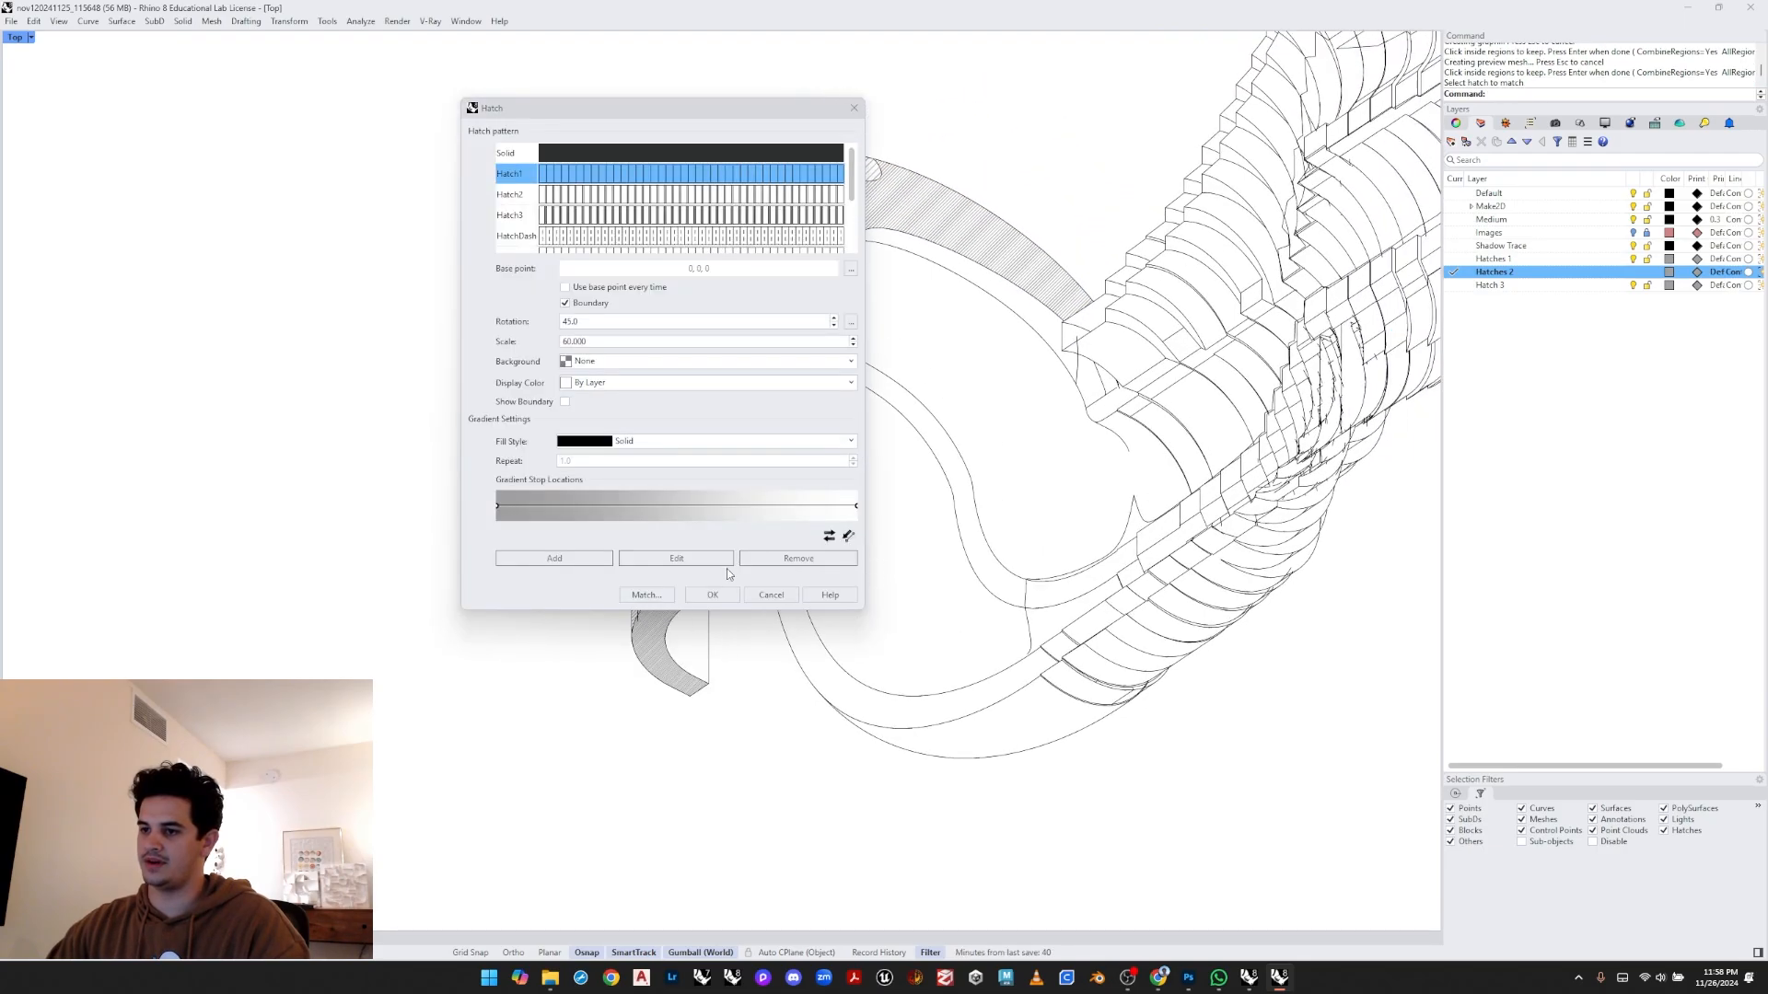
{"action": "left_click", "coordinate": [716, 595]}
- Examine the hatched arches across the drawing
{"action": "scroll", "coordinate": [1013, 267], "scroll_direction": "down", "scroll_amount": 6}
{"action": "right_click_drag", "start_coordinate": [1012, 267], "coordinate": [681, 460]}
{"action": "key", "text": "Escape"}
{"action": "right_click_drag", "start_coordinate": [1239, 159], "coordinate": [949, 361]}
{"action": "scroll", "coordinate": [953, 361], "scroll_direction": "up", "scroll_amount": 4}
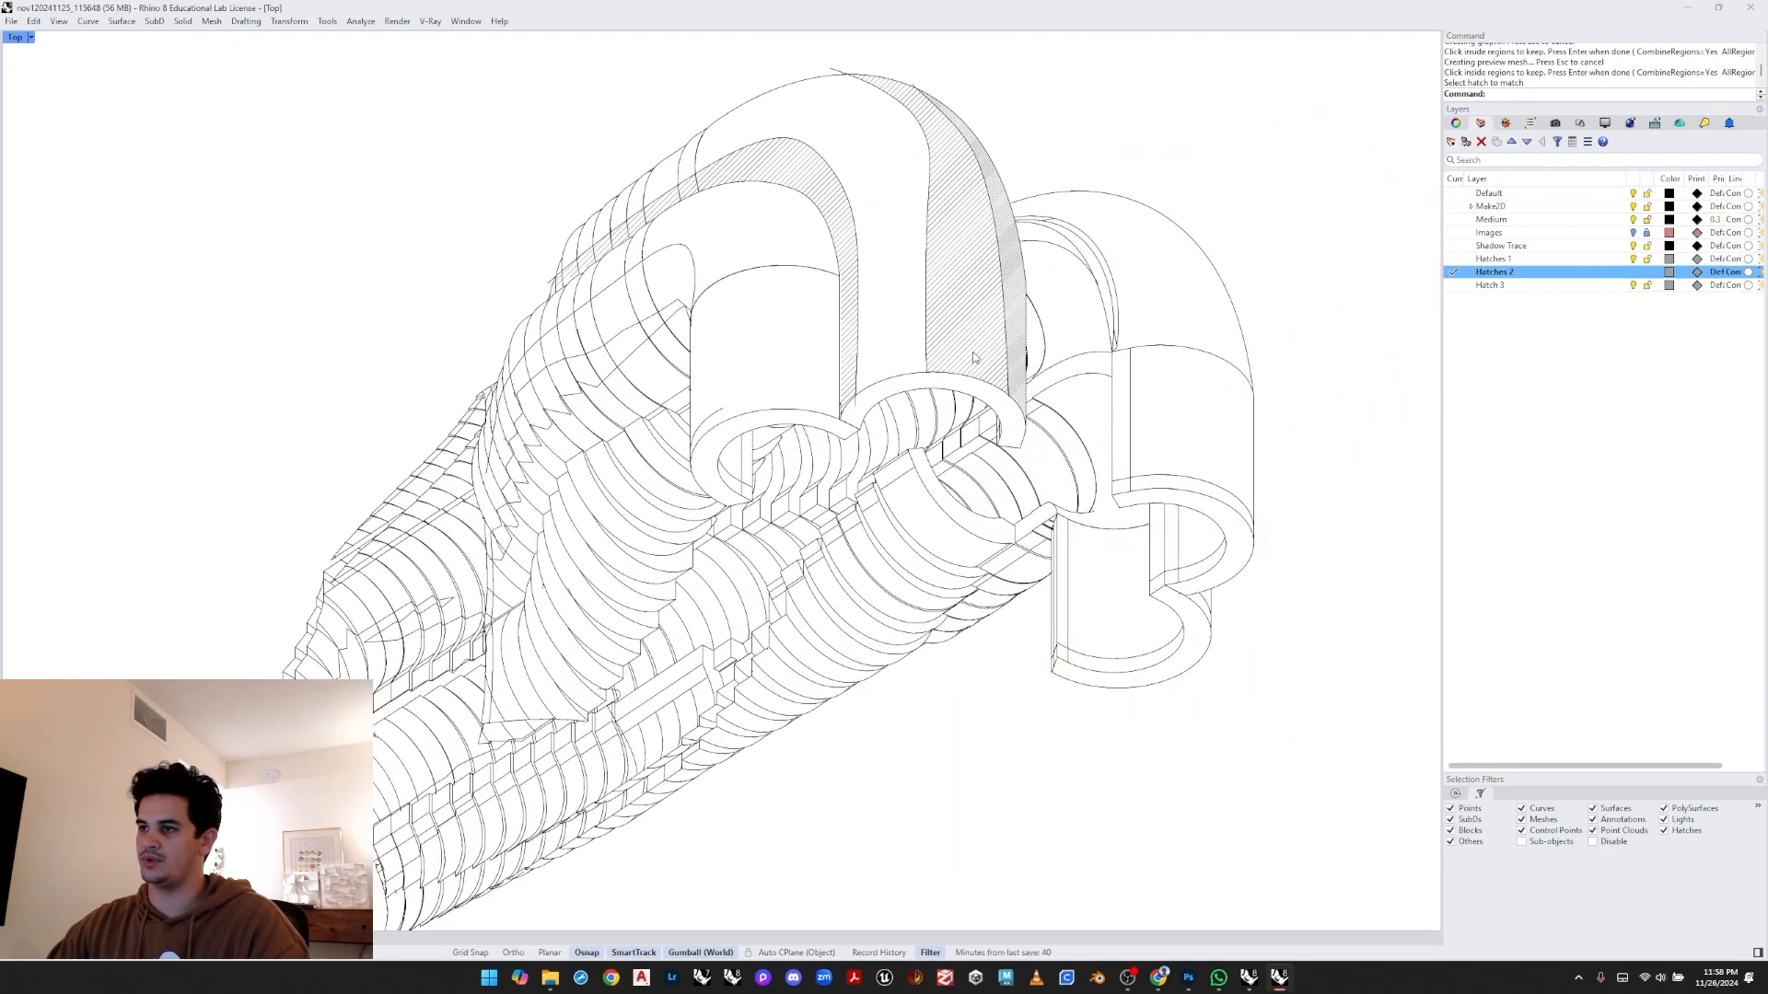
{"action": "mouse_move", "coordinate": [974, 253]}
{"action": "right_mouse_down"}
{"action": "mouse_move", "coordinate": [842, 448]}
{"action": "mouse_move", "coordinate": [757, 502]}
{"action": "right_mouse_up"}
{"action": "scroll", "coordinate": [757, 502], "scroll_direction": "up", "scroll_amount": 1}
{"action": "scroll", "coordinate": [820, 504], "scroll_direction": "up", "scroll_amount": 1}
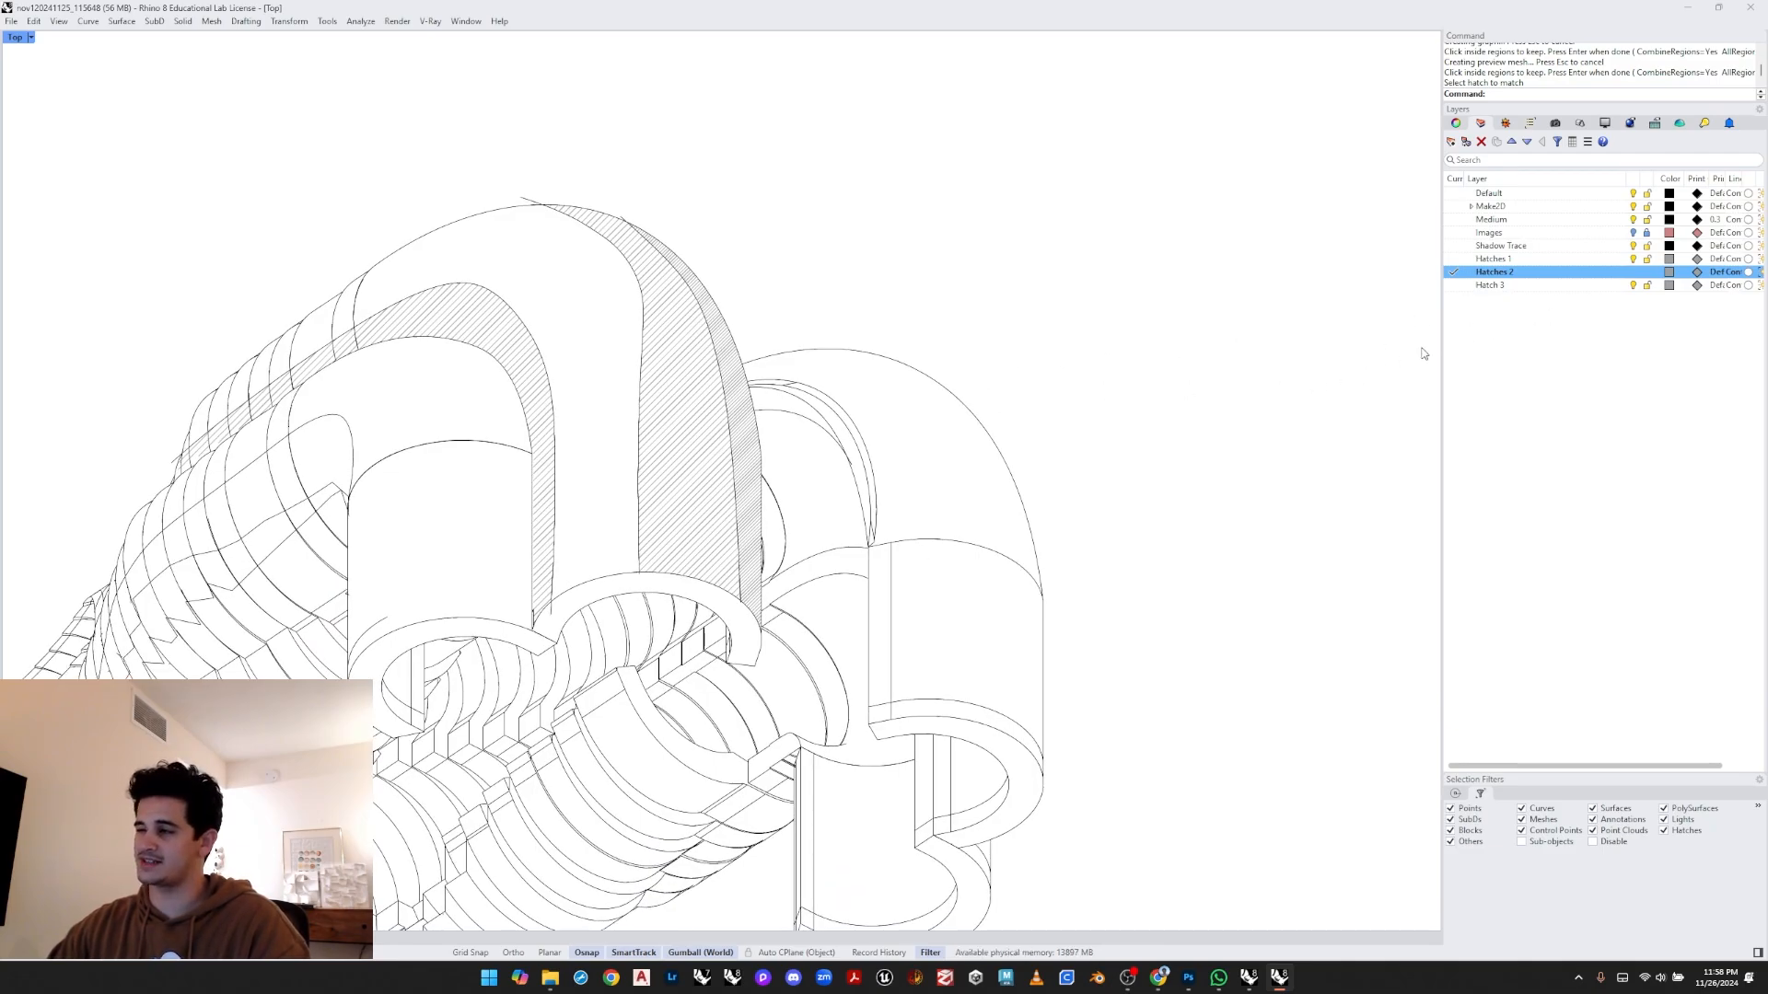
- Make Hatch 3 the current layer and hatch the ring face below the arches
{"action": "left_click", "coordinate": [1454, 284]}
{"action": "type", "text": "Hat"}
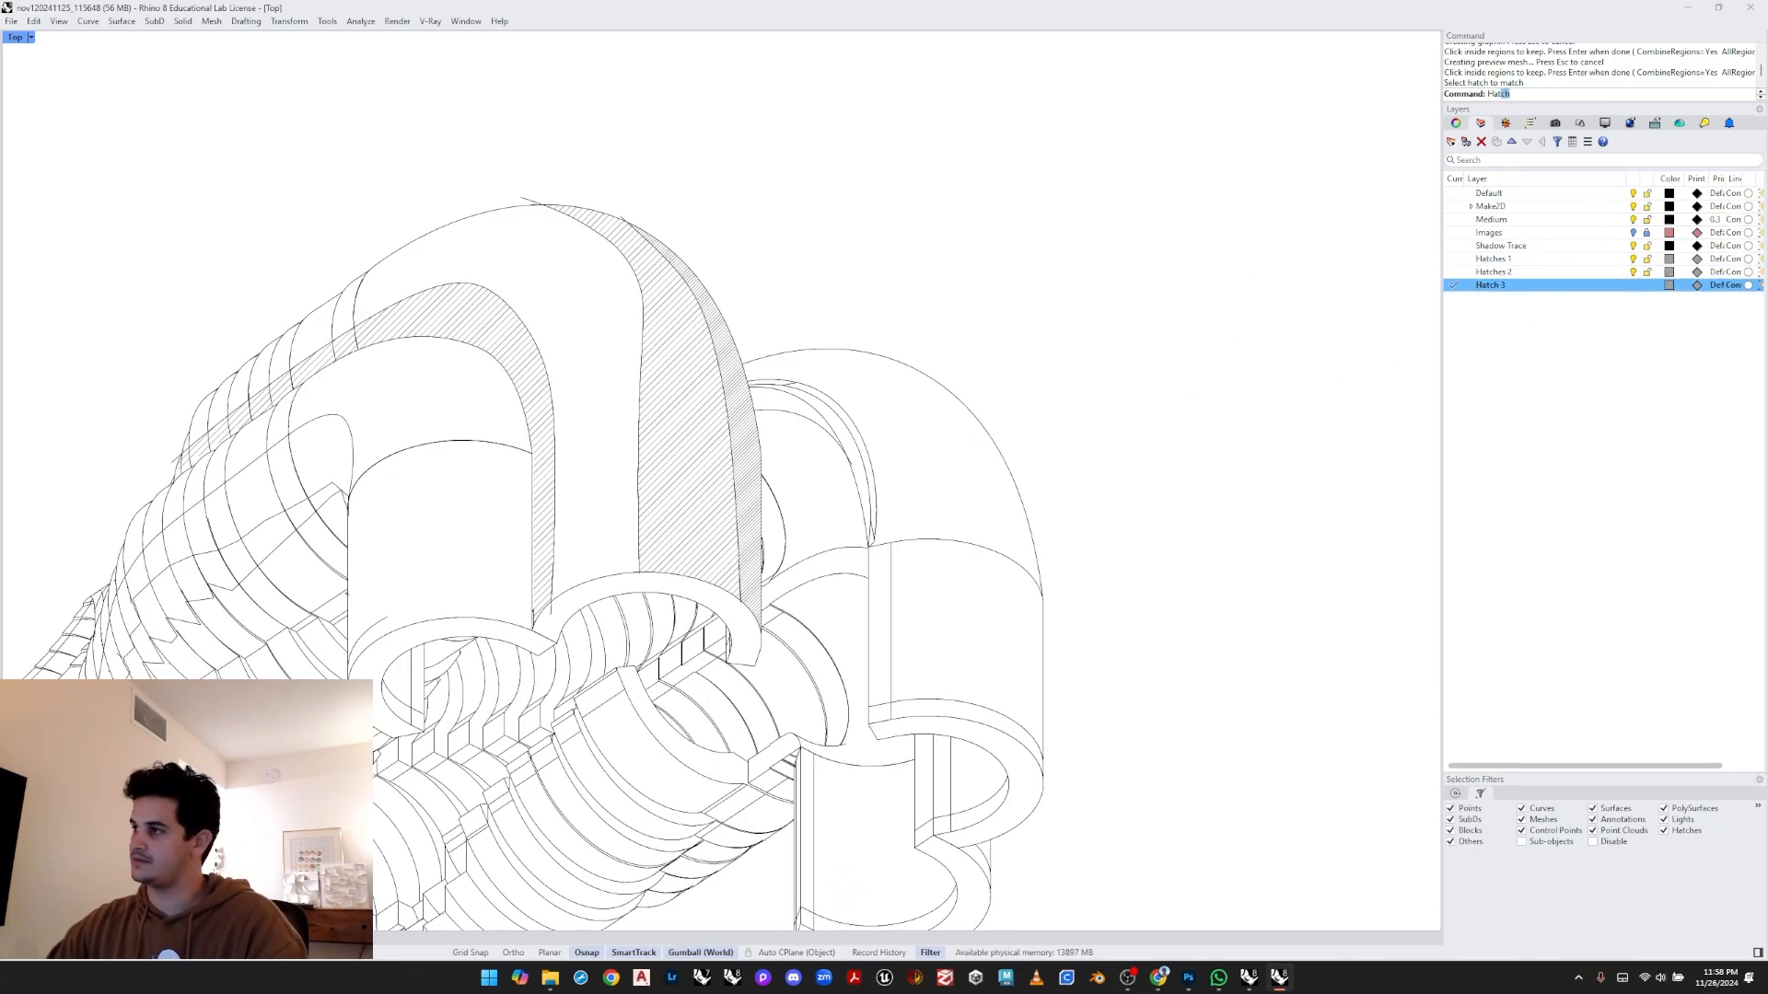
{"action": "type", "text": "ch"}
{"action": "key", "text": "Return"}
{"action": "mouse_move", "coordinate": [937, 340]}
{"action": "left_mouse_down"}
{"action": "mouse_move", "coordinate": [686, 565]}
{"action": "mouse_move", "coordinate": [414, 737]}
{"action": "left_mouse_up"}
{"action": "key", "text": "Return"}
{"action": "left_click", "coordinate": [561, 607]}
{"action": "key", "text": "Return"}
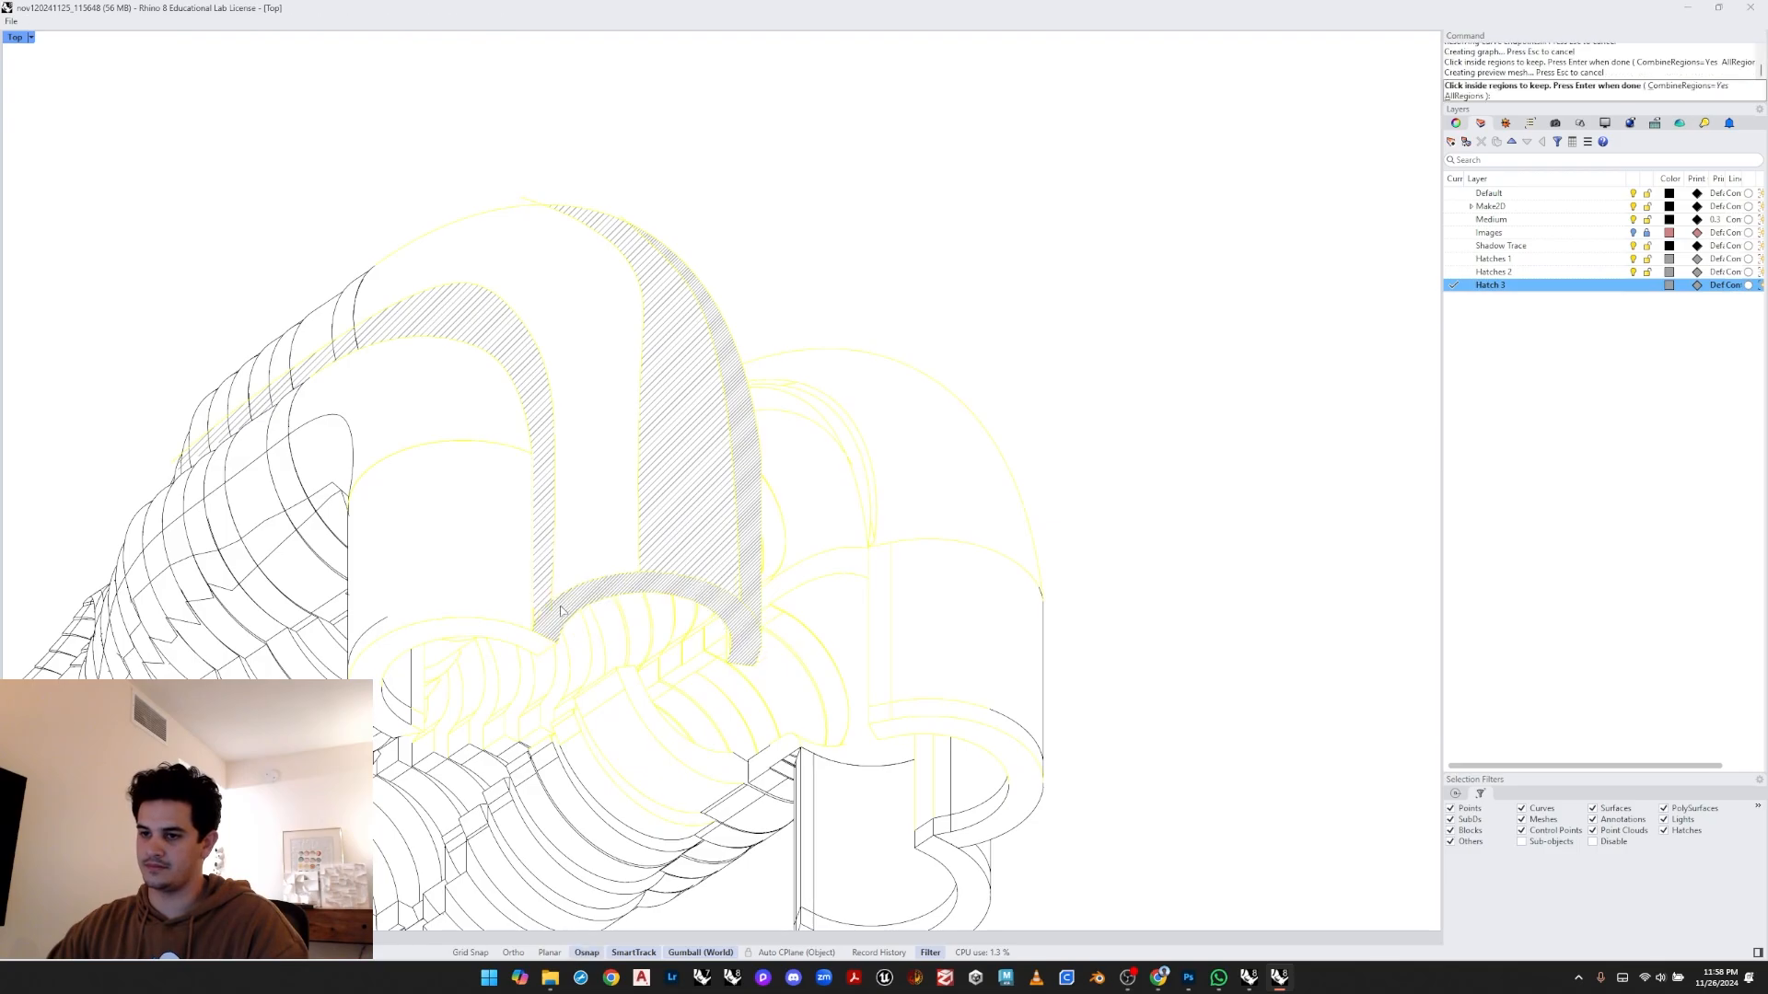
{"action": "key", "text": "Return"}
- Toggle the Shadow Trace layer's visibility
{"action": "scroll", "coordinate": [737, 503], "scroll_direction": "down", "scroll_amount": 8}
{"action": "mouse_move", "coordinate": [850, 436]}
{"action": "right_mouse_down"}
{"action": "mouse_move", "coordinate": [997, 363]}
{"action": "mouse_move", "coordinate": [979, 407]}
{"action": "right_mouse_up"}
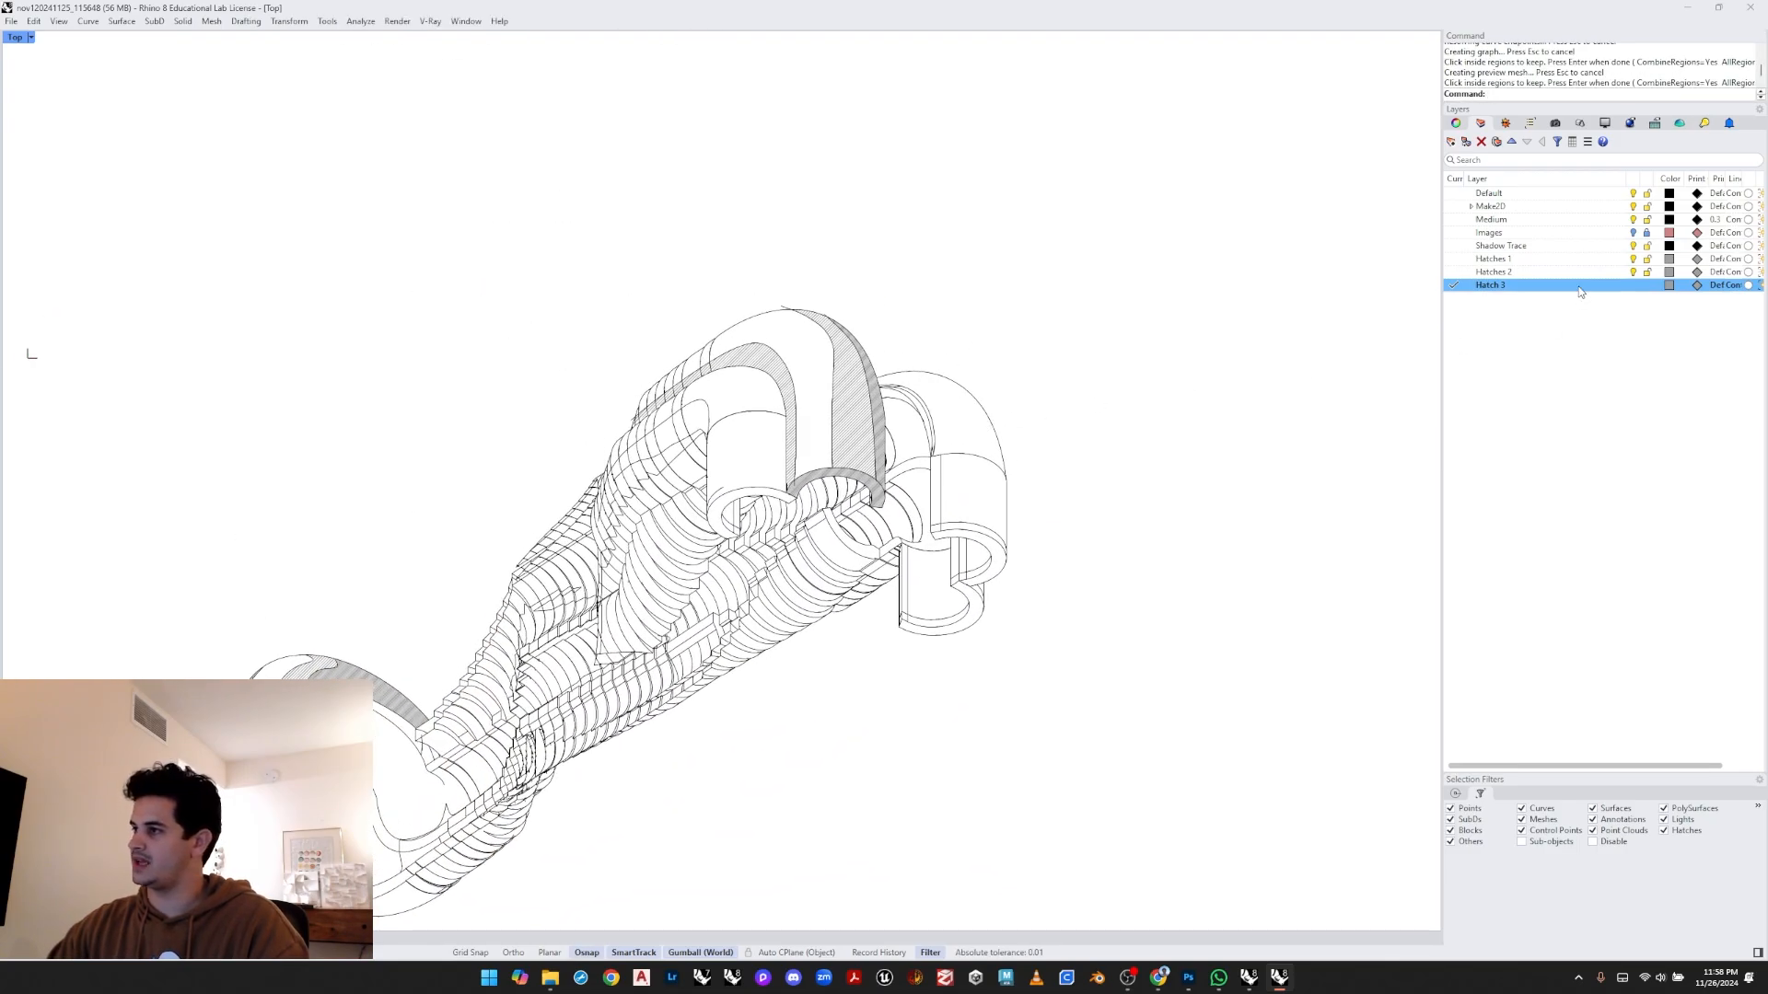
{"action": "left_click", "coordinate": [1633, 248]}
- Examine the layered hatches on the arches and rings of the drawing
{"action": "scroll", "coordinate": [861, 543], "scroll_direction": "up", "scroll_amount": 2}
{"action": "mouse_move", "coordinate": [872, 541]}
{"action": "right_mouse_down"}
{"action": "mouse_move", "coordinate": [1006, 390]}
{"action": "mouse_move", "coordinate": [995, 434]}
{"action": "right_mouse_up"}
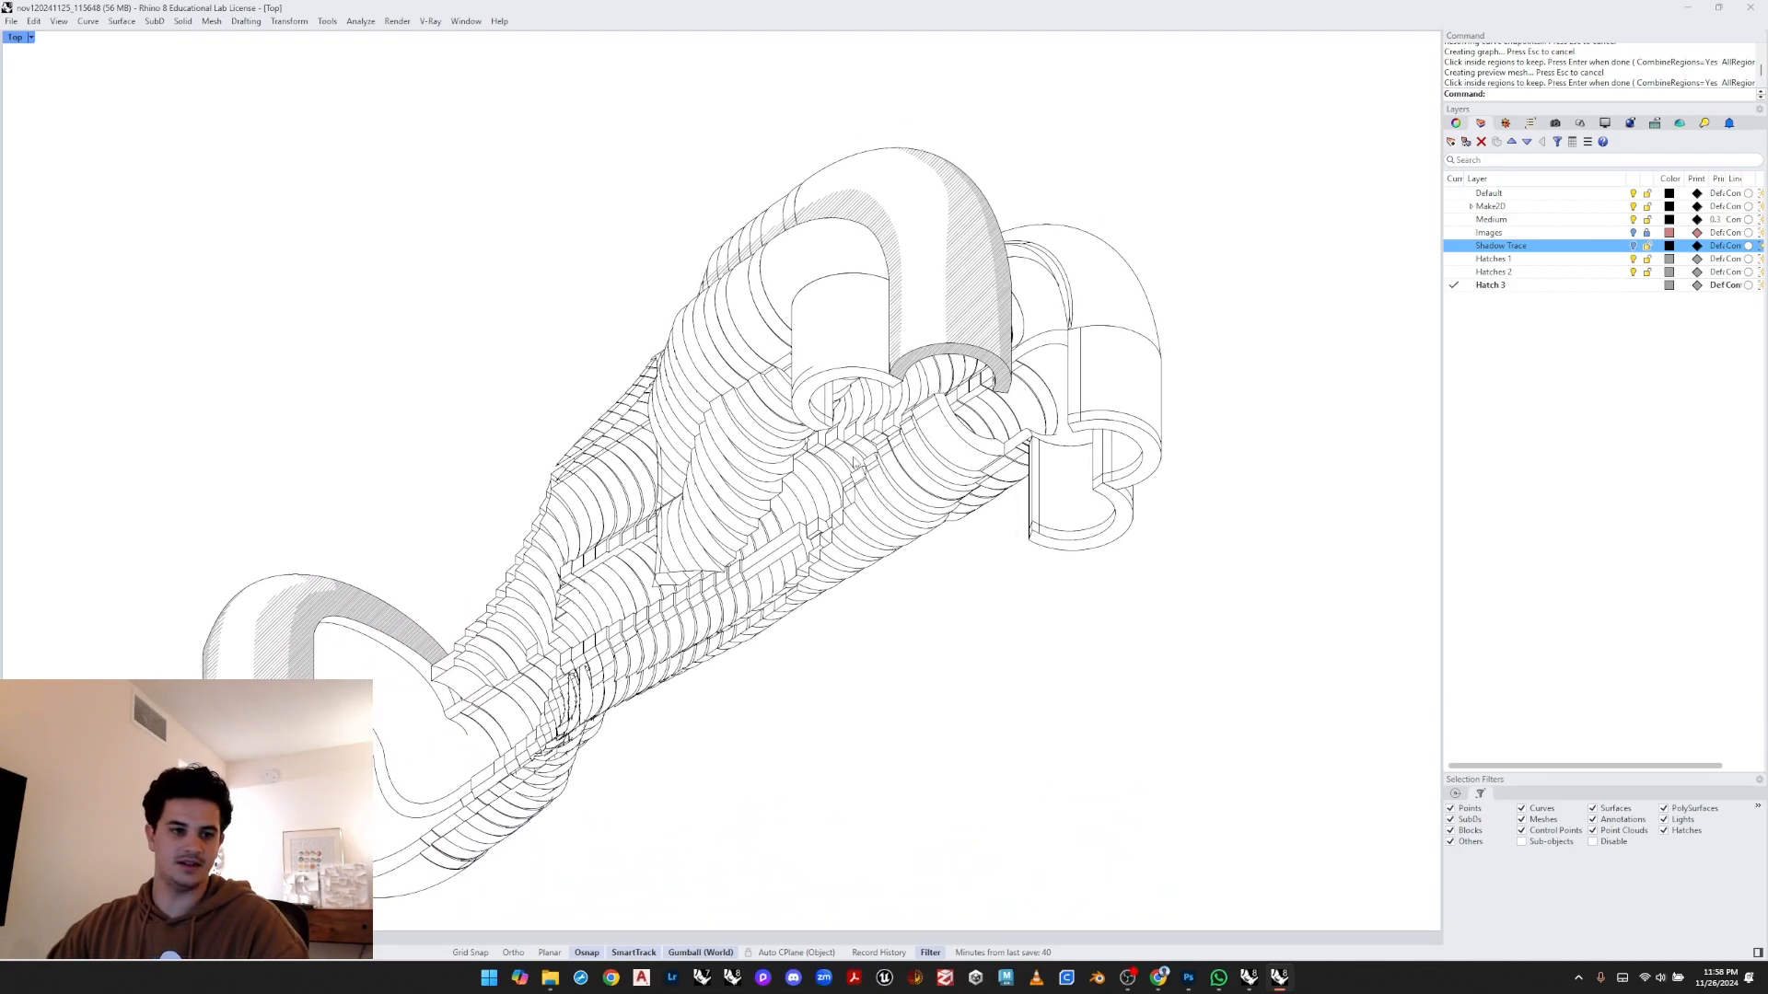
{"action": "right_click_drag", "start_coordinate": [774, 528], "coordinate": [994, 394]}
{"action": "scroll", "coordinate": [542, 755], "scroll_direction": "up", "scroll_amount": 4}
{"action": "right_click_drag", "start_coordinate": [426, 494], "coordinate": [758, 458]}
{"action": "scroll", "coordinate": [758, 459], "scroll_direction": "up", "scroll_amount": 4}
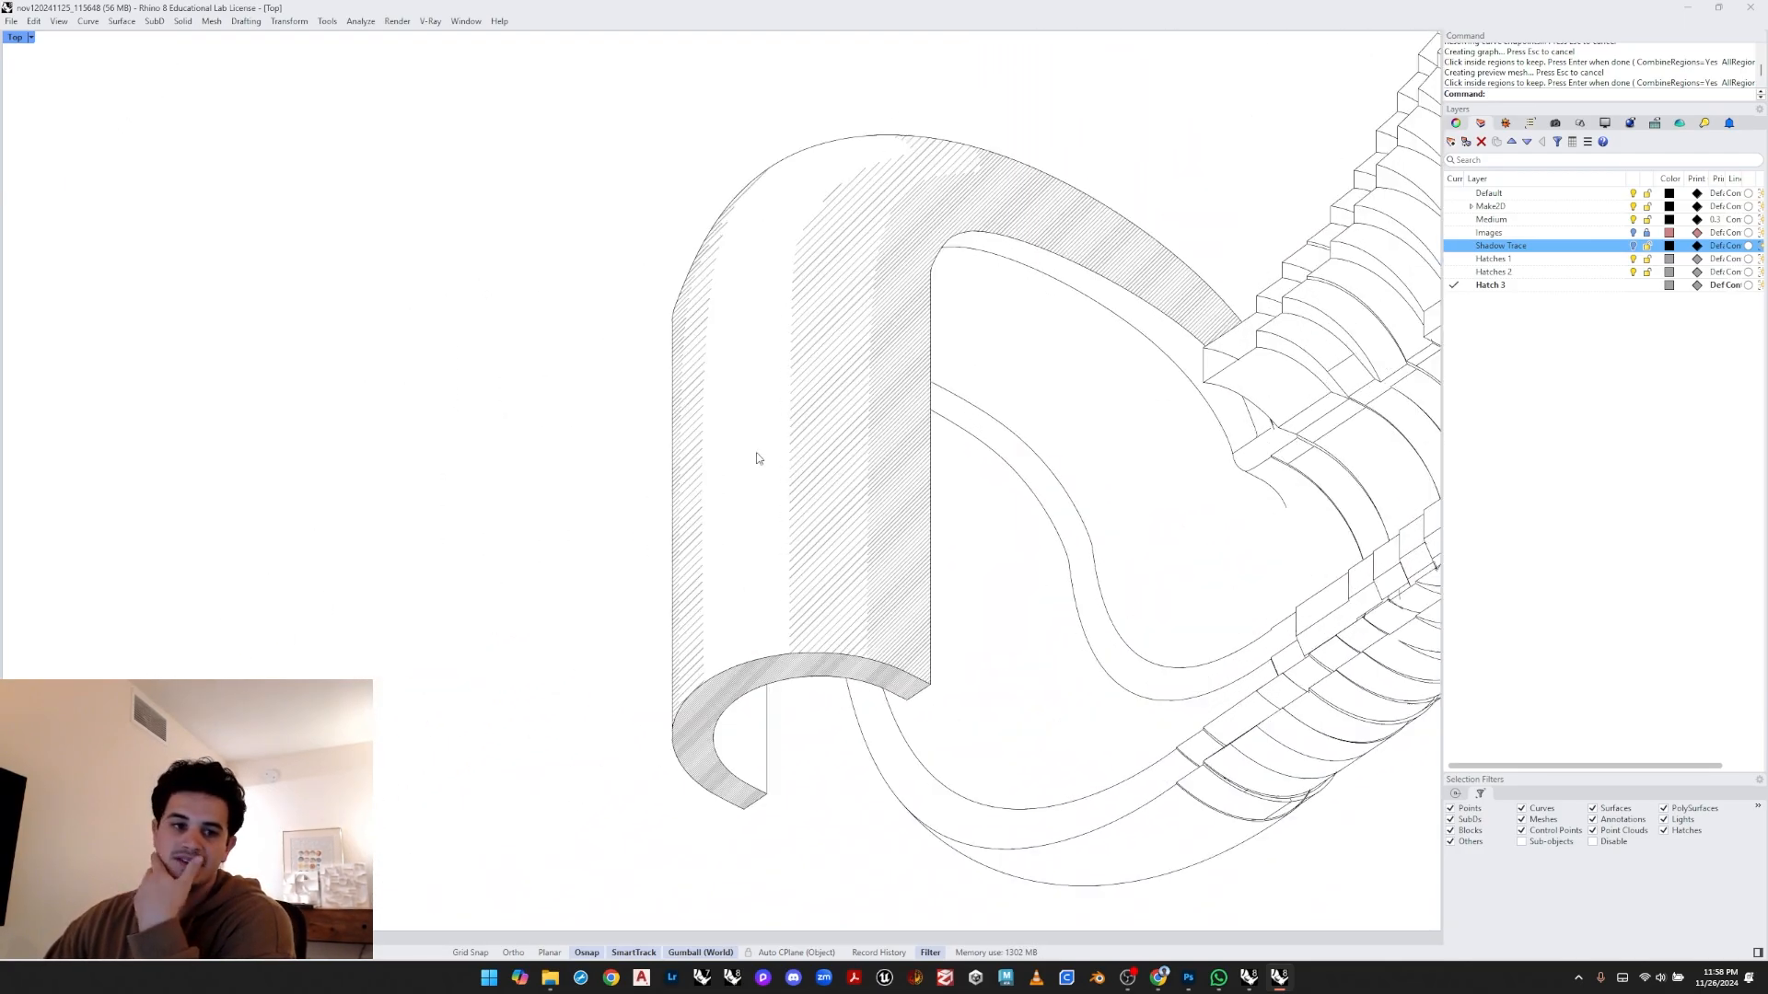
{"action": "scroll", "coordinate": [848, 471], "scroll_direction": "down", "scroll_amount": 6}
{"action": "right_click_drag", "start_coordinate": [1040, 387], "coordinate": [640, 700]}
{"action": "scroll", "coordinate": [639, 700], "scroll_direction": "down", "scroll_amount": 3}
{"action": "scroll", "coordinate": [923, 479], "scroll_direction": "up", "scroll_amount": 7}
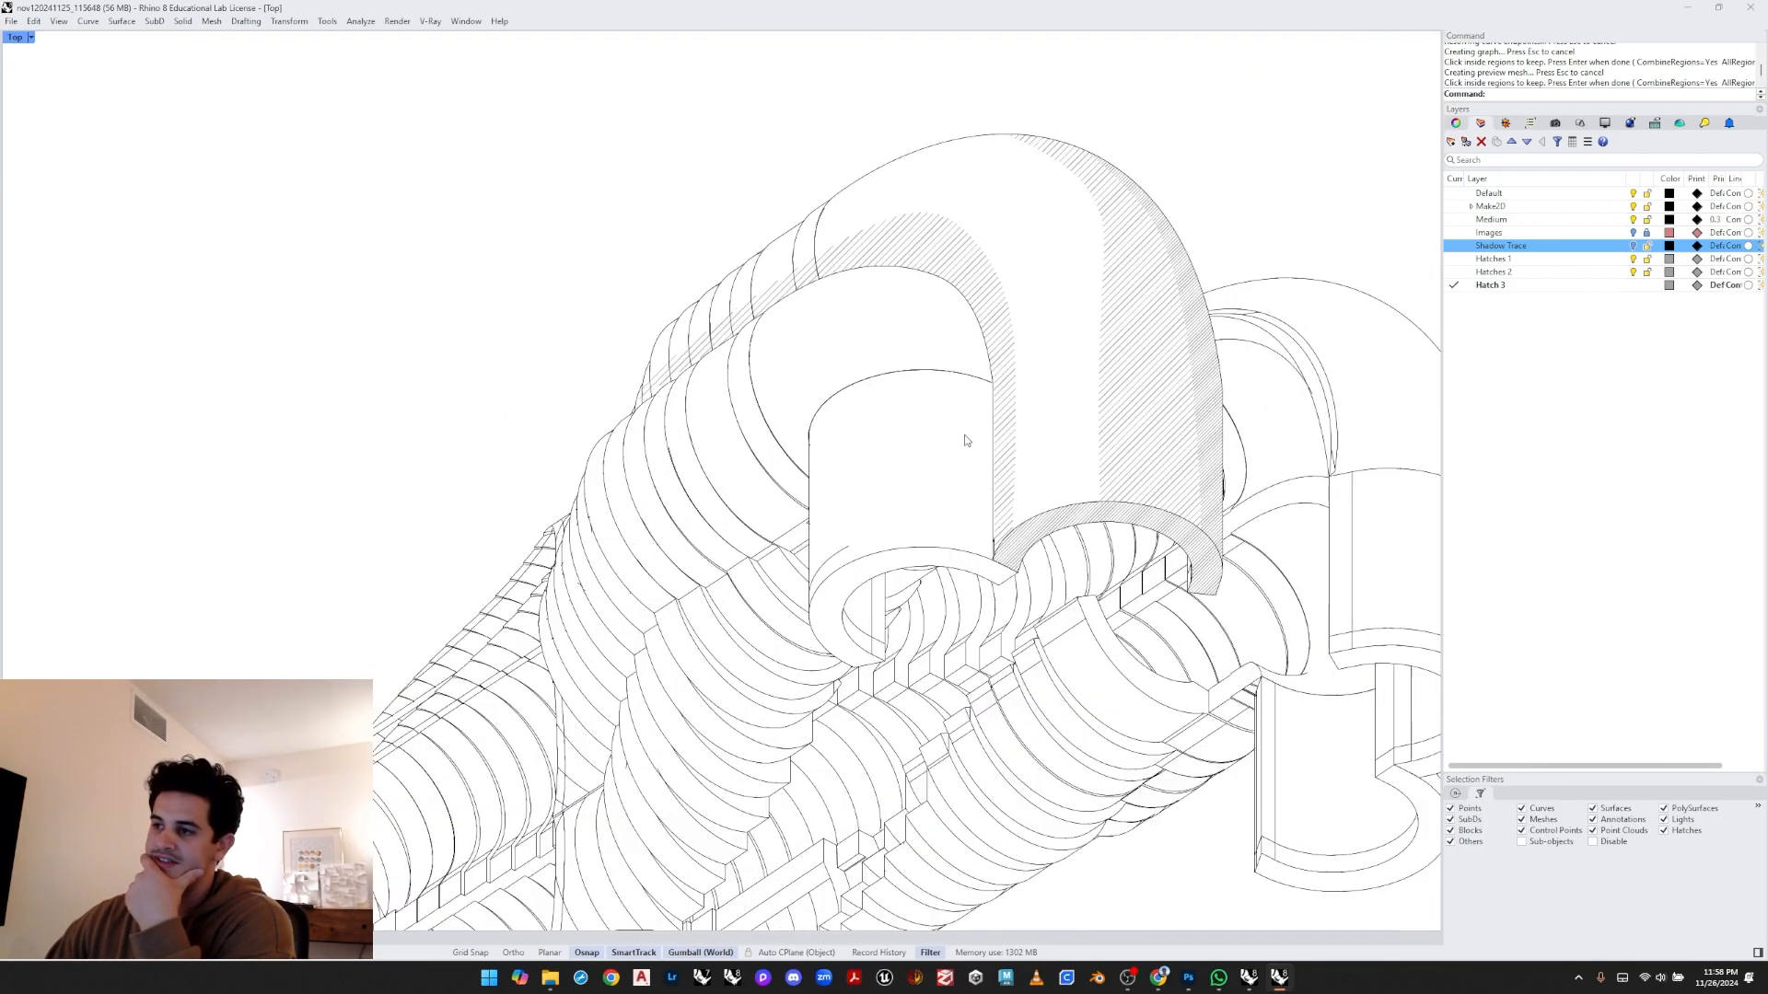
{"action": "mouse_move", "coordinate": [1049, 286]}
{"action": "right_mouse_down"}
{"action": "mouse_move", "coordinate": [848, 471]}
{"action": "mouse_move", "coordinate": [917, 394]}
{"action": "right_mouse_up"}
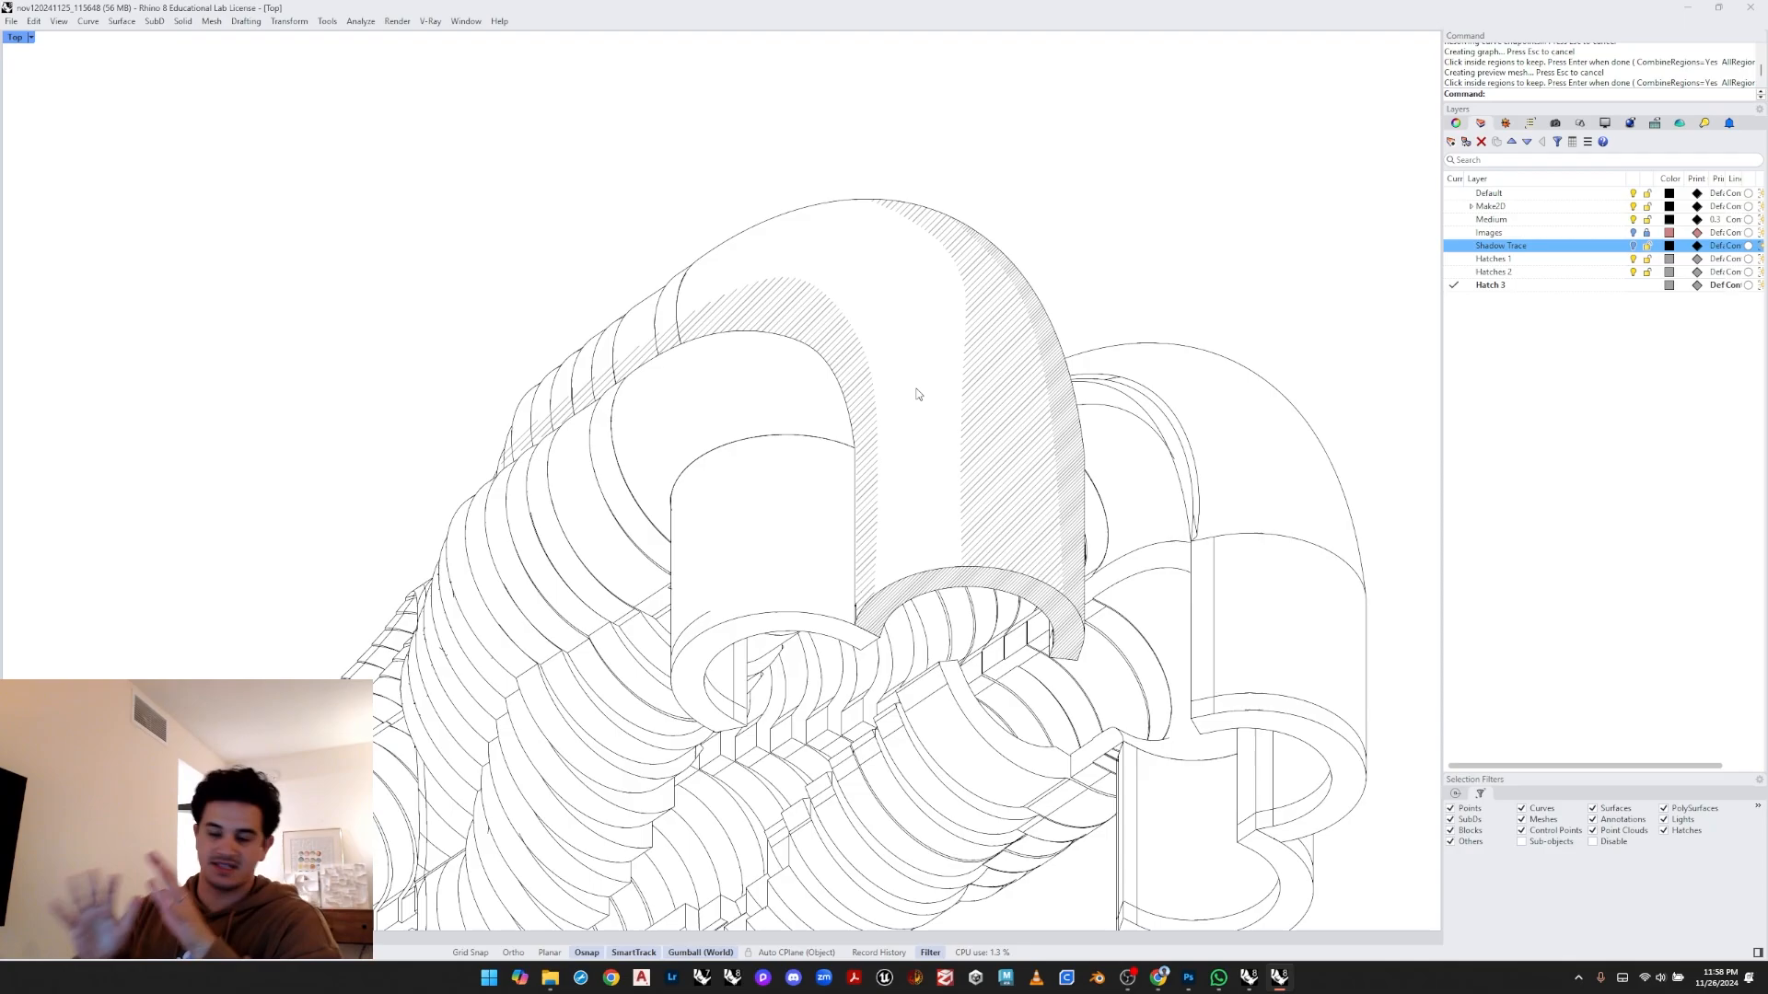
- Set the hatches on the big arch's front face to the Solid pattern
{"action": "left_click", "coordinate": [1044, 437]}
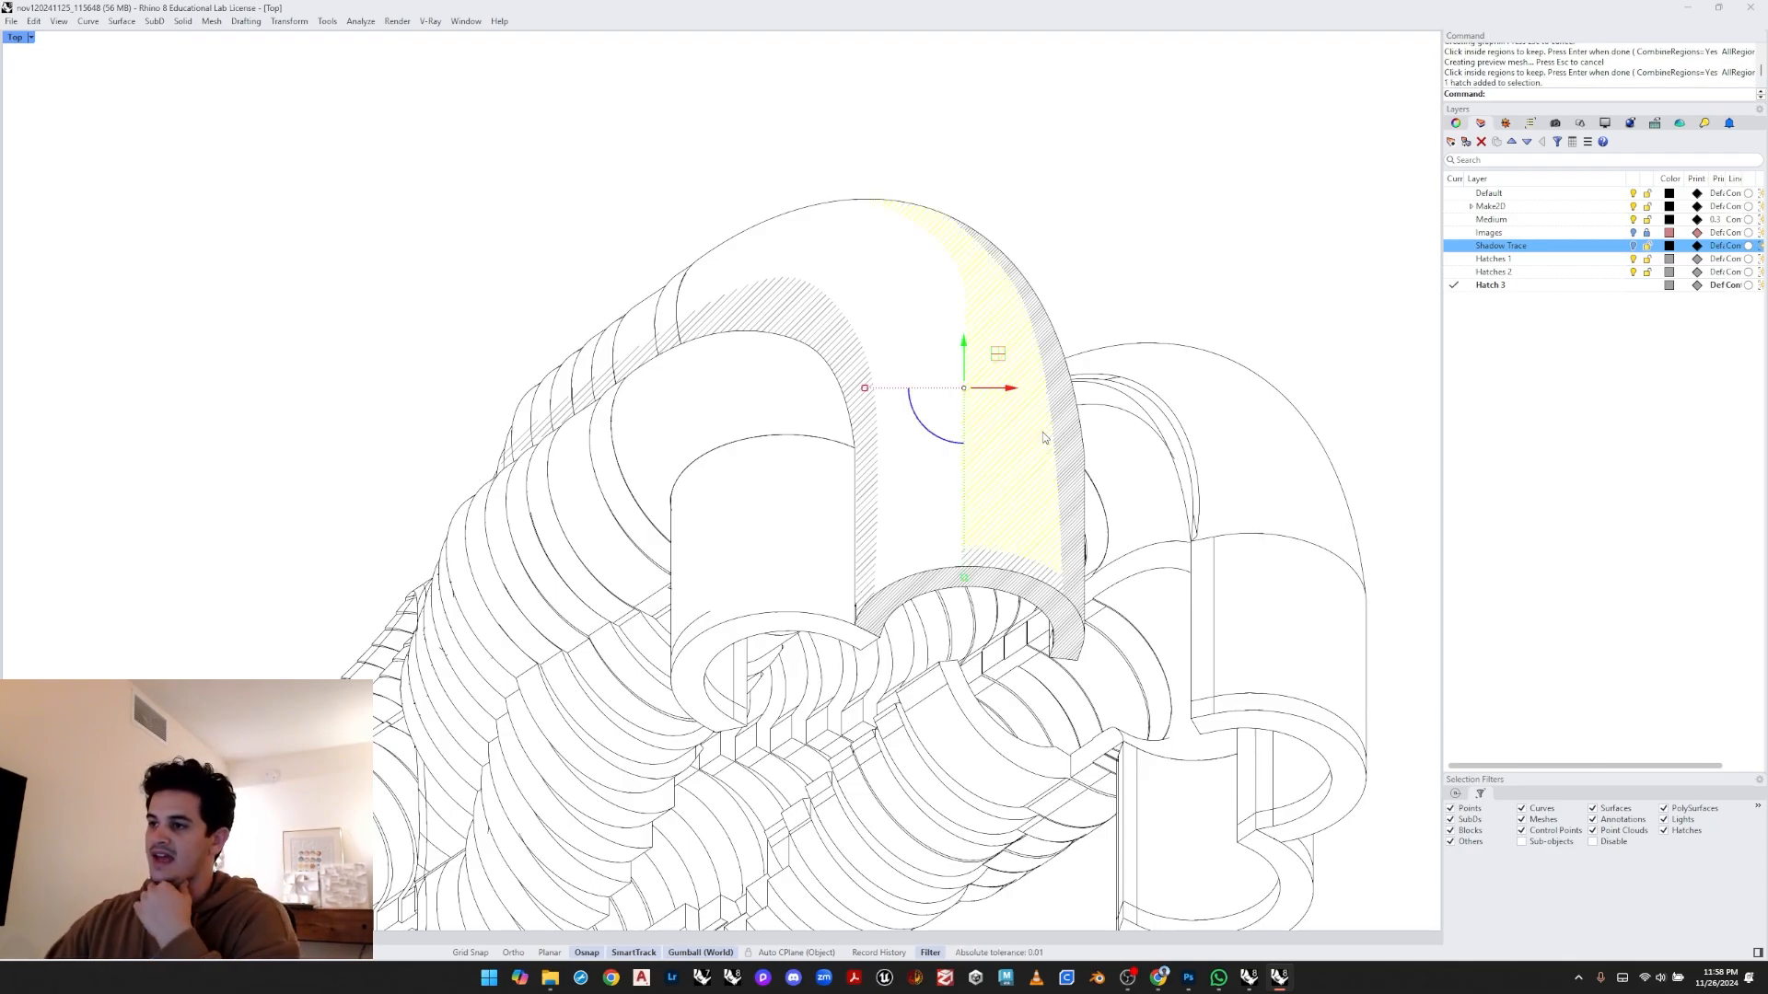
{"action": "left_click", "coordinate": [1067, 232]}
{"action": "left_click", "coordinate": [1029, 351]}
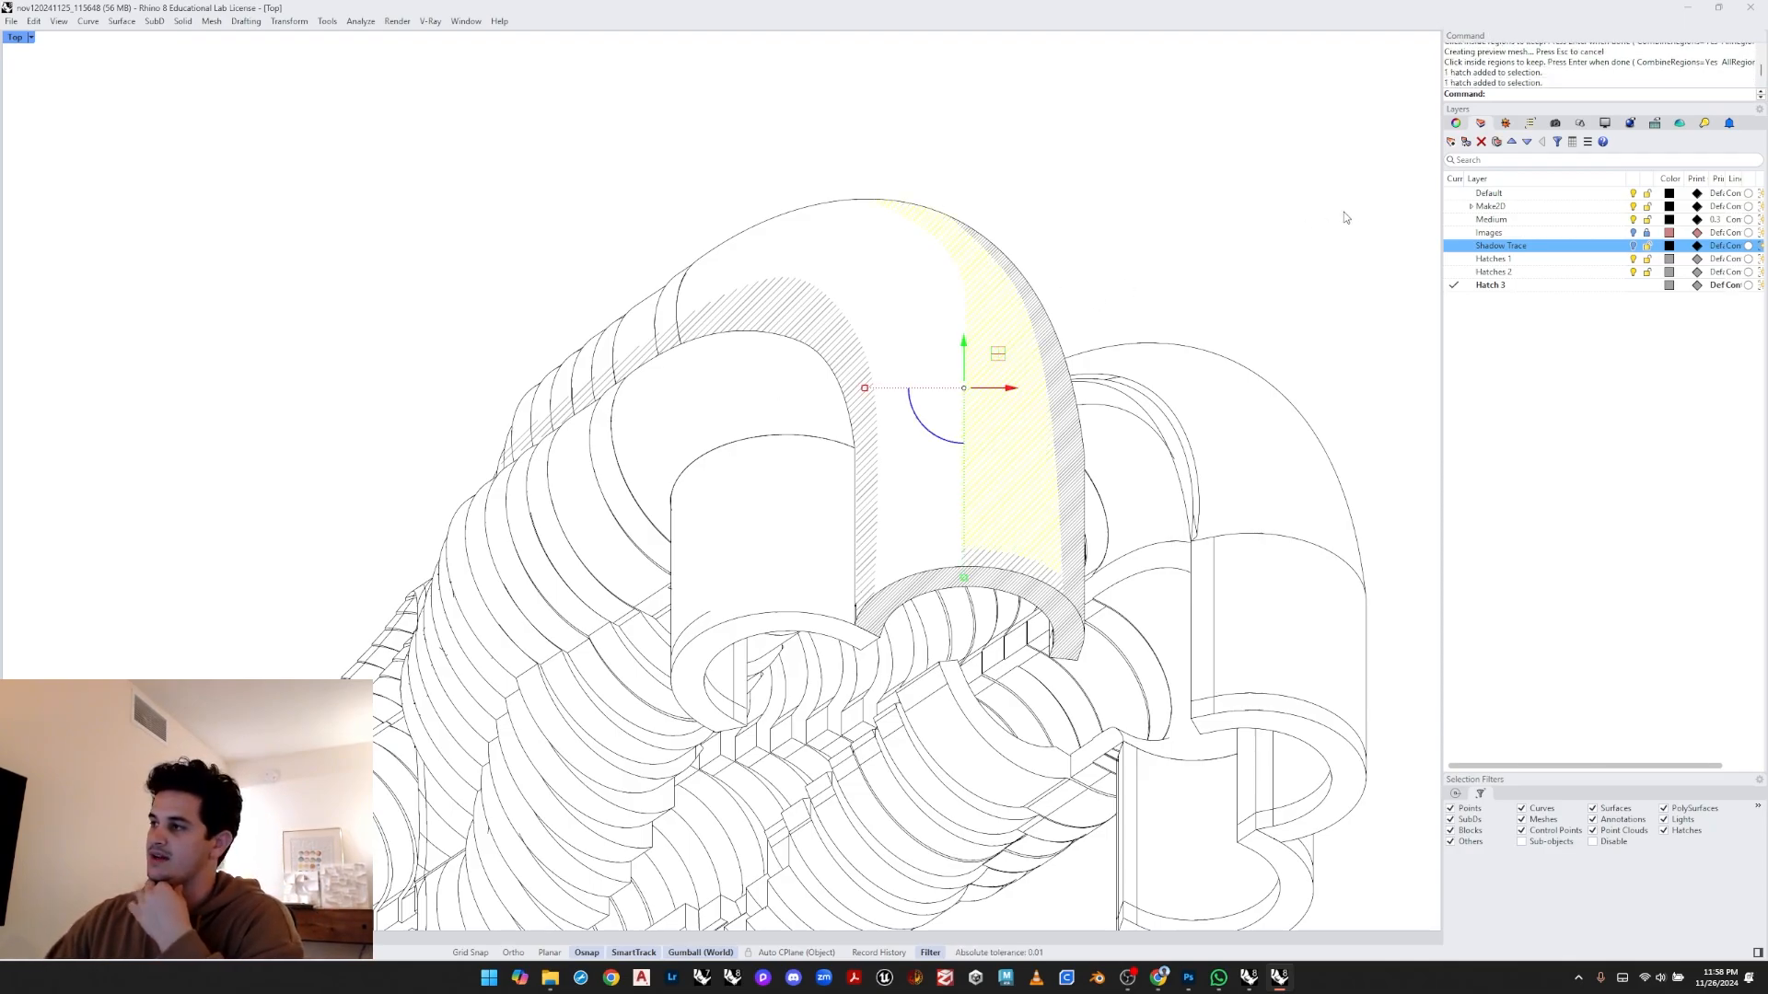
{"action": "left_click", "coordinate": [1477, 124]}
{"action": "left_click", "coordinate": [1644, 197]}
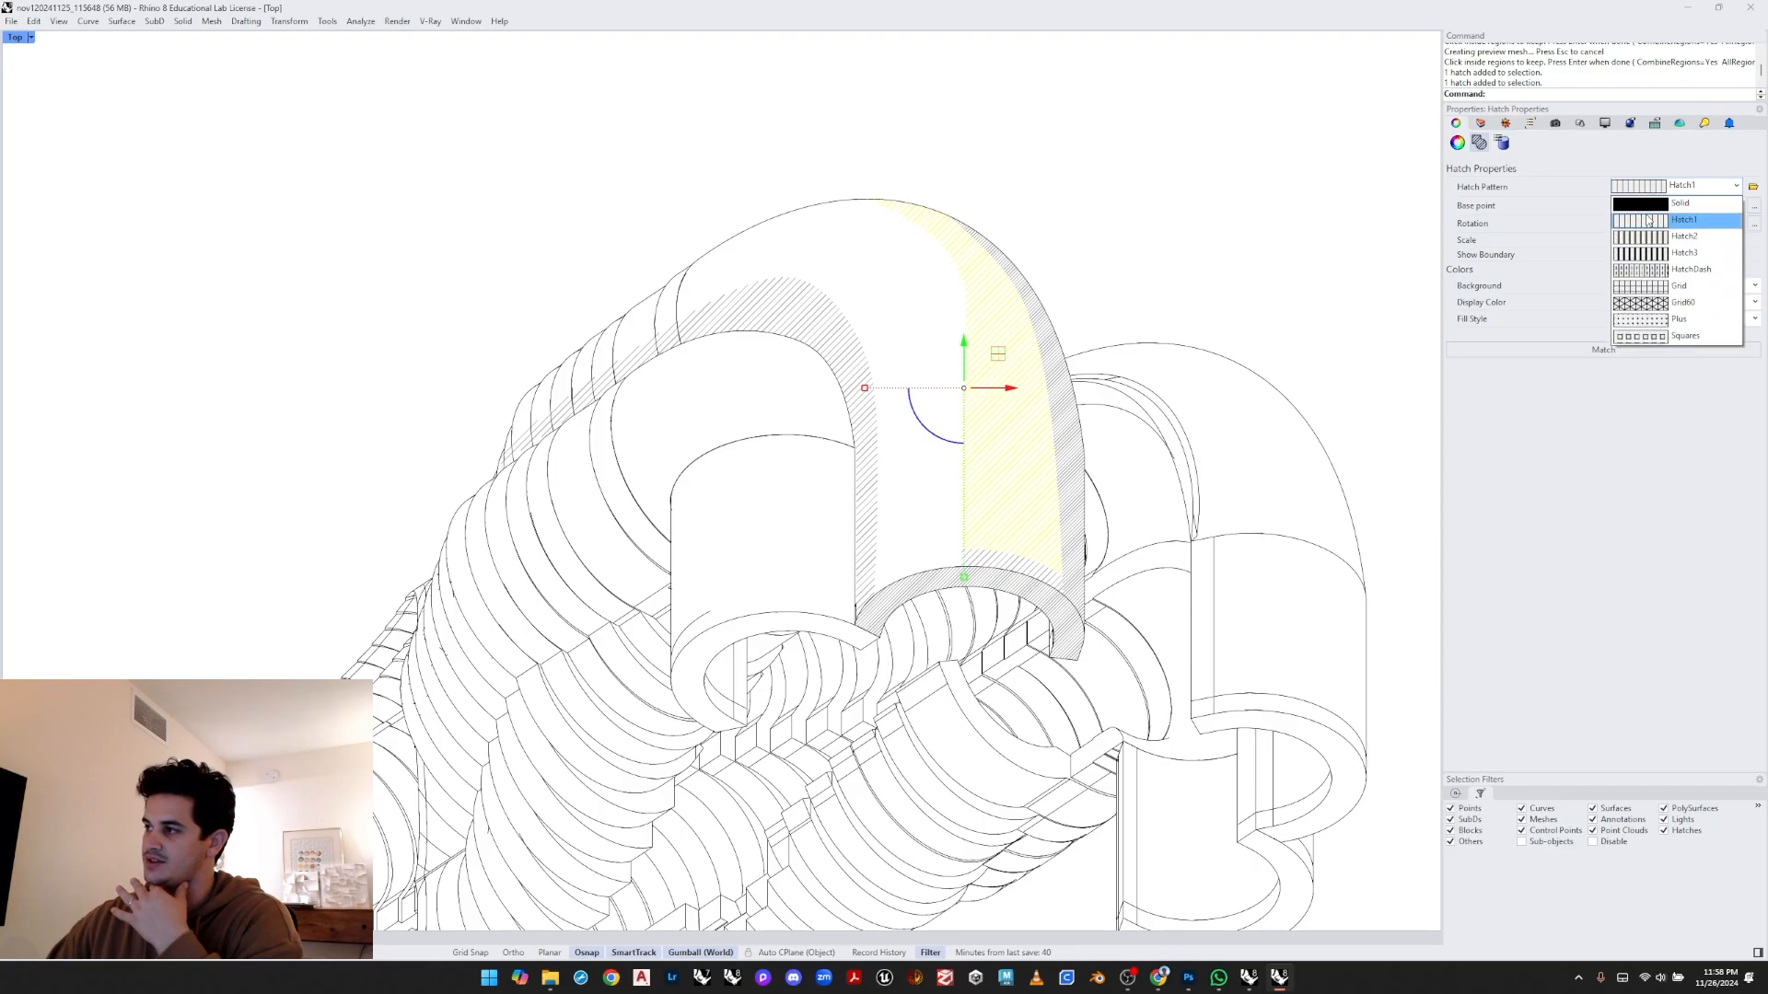
{"action": "left_click", "coordinate": [1648, 209]}
{"action": "left_click", "coordinate": [1235, 335]}
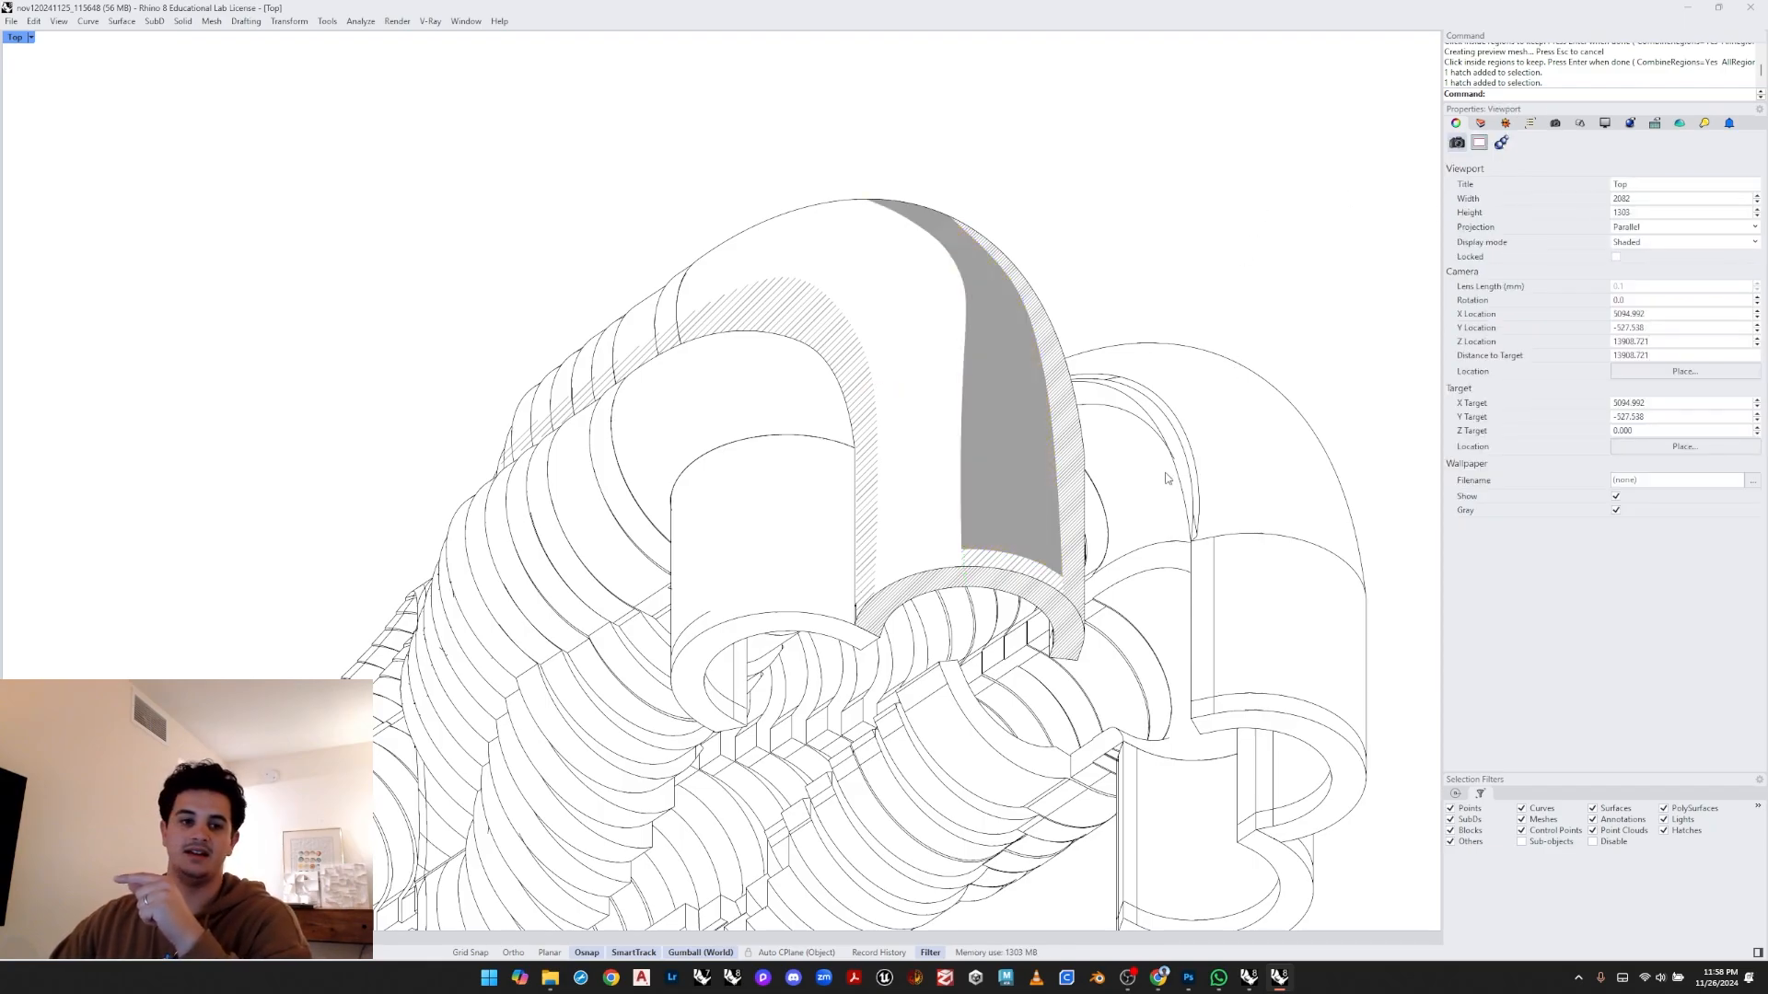
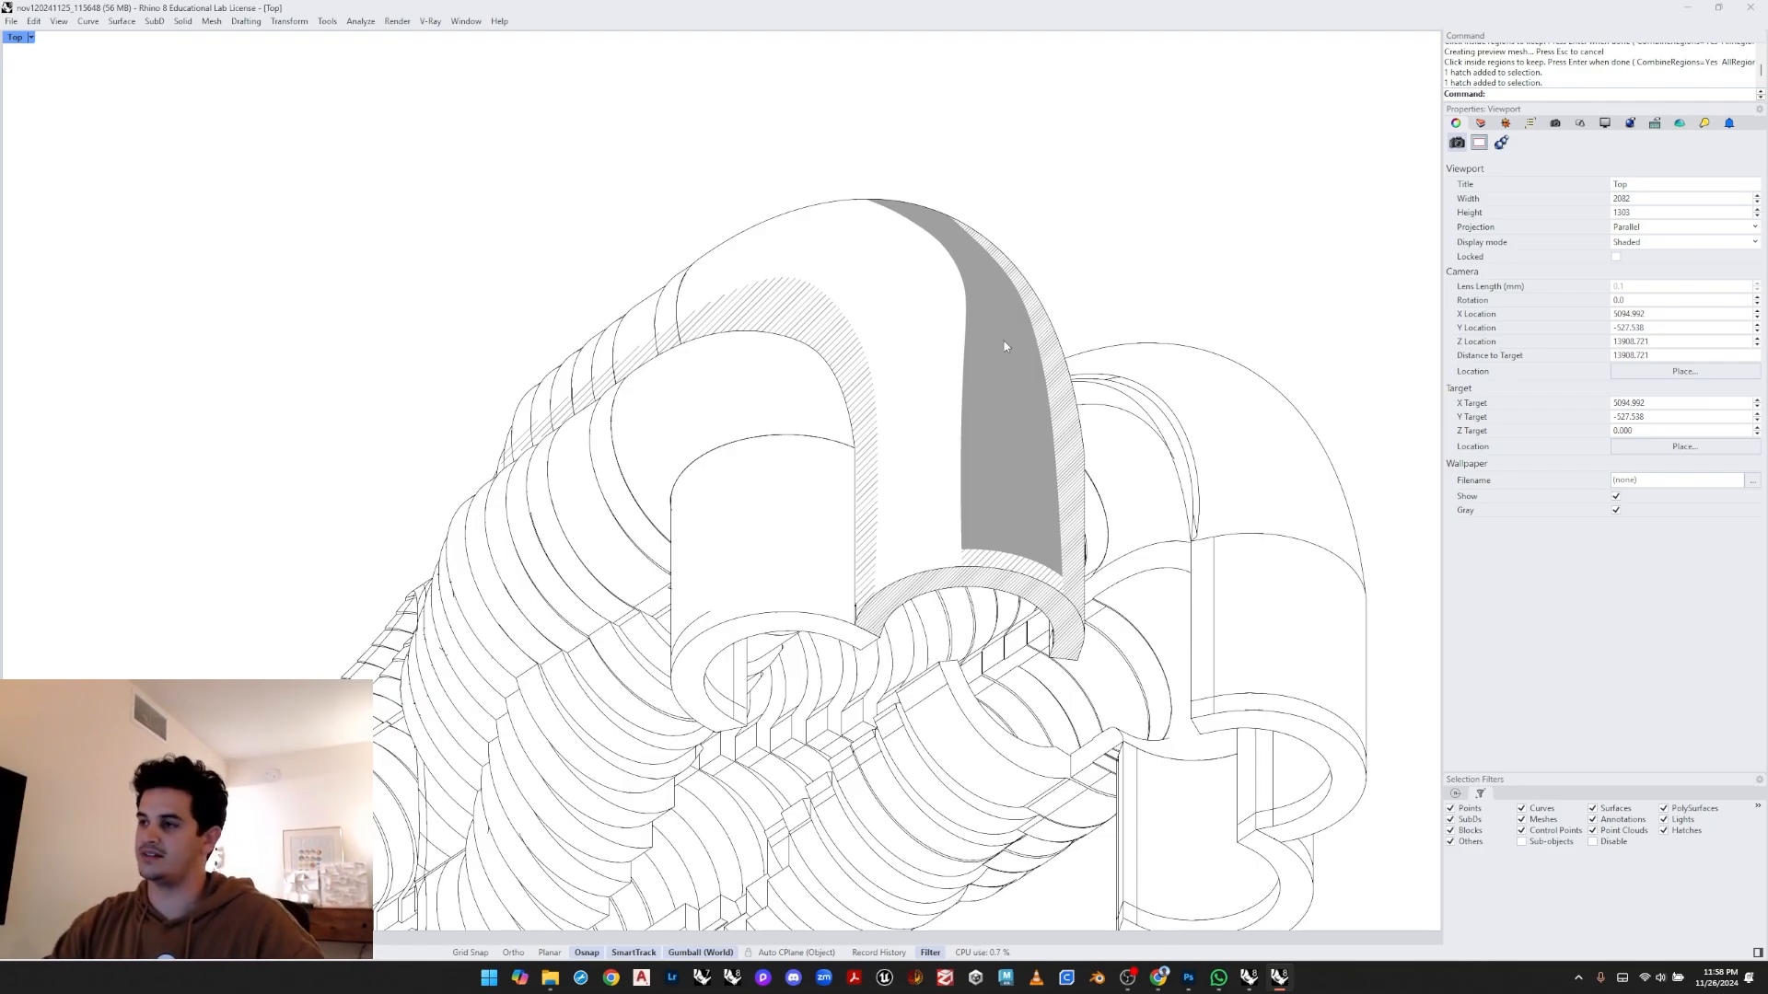
- Undo the last hatch pattern change on the big arch's front face
{"action": "key", "text": "ctrl+z"}
{"action": "scroll", "coordinate": [875, 406], "scroll_direction": "up", "scroll_amount": 5}
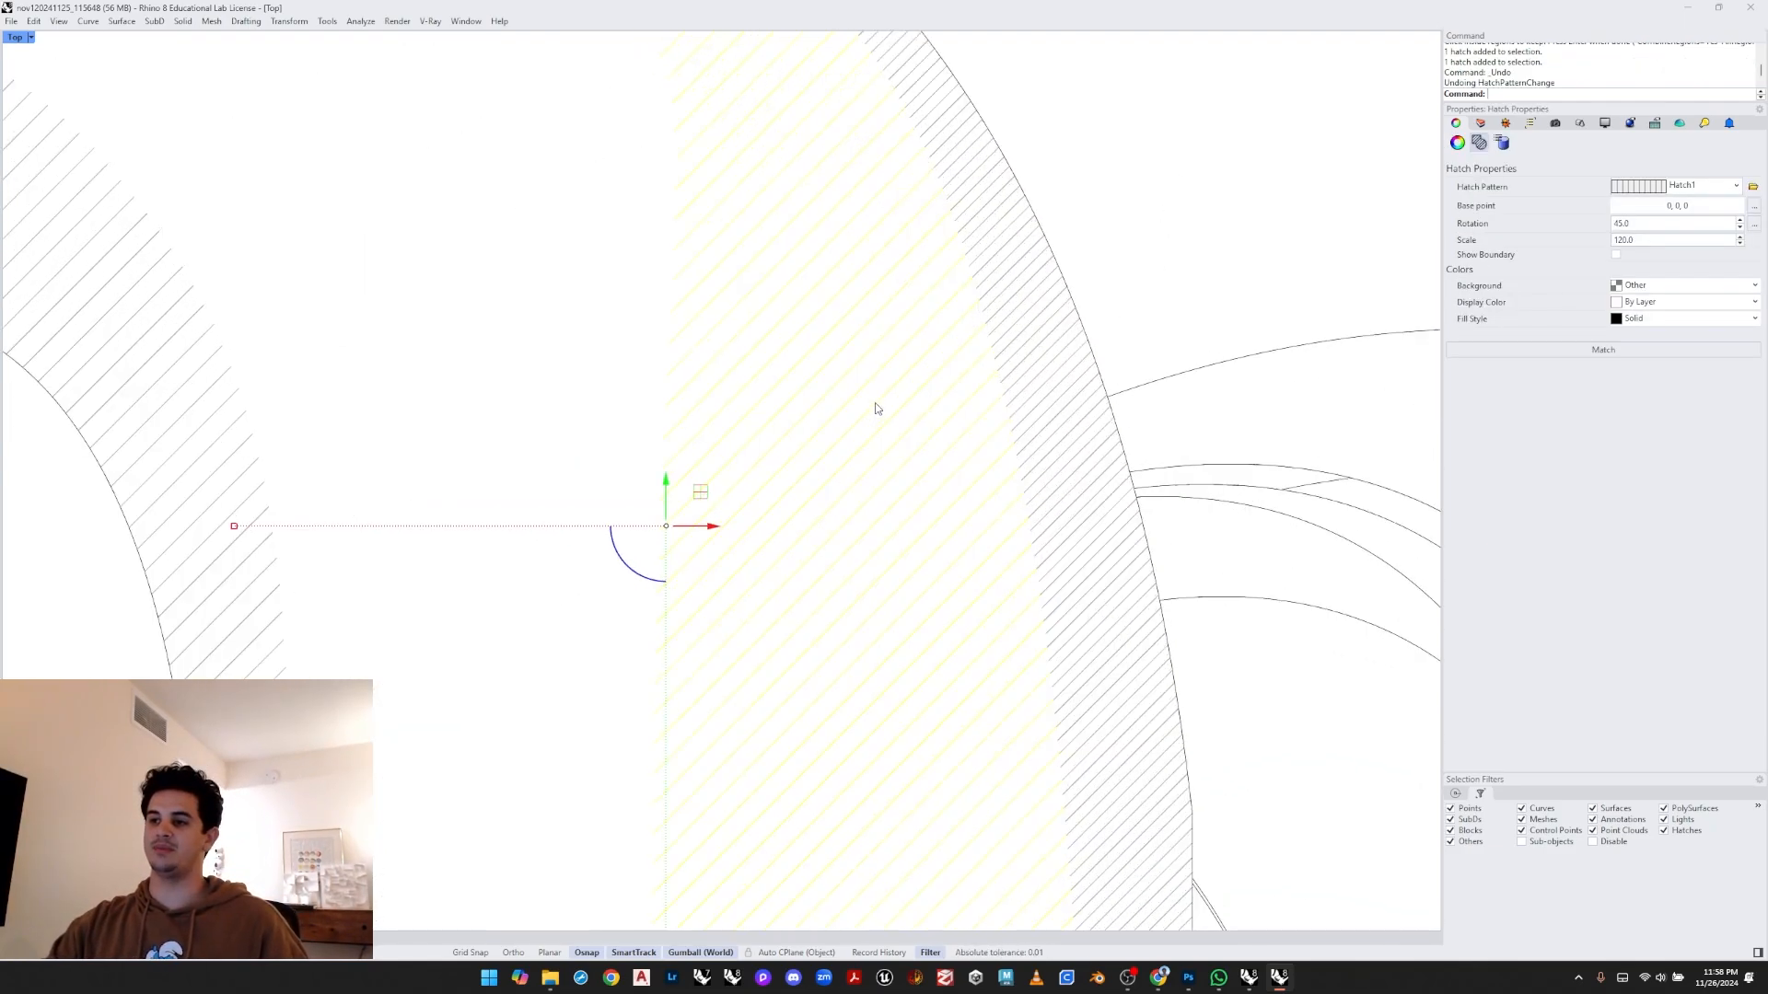
{"action": "scroll", "coordinate": [921, 350], "scroll_direction": "down", "scroll_amount": 4}
{"action": "scroll", "coordinate": [858, 386], "scroll_direction": "up", "scroll_amount": 1}
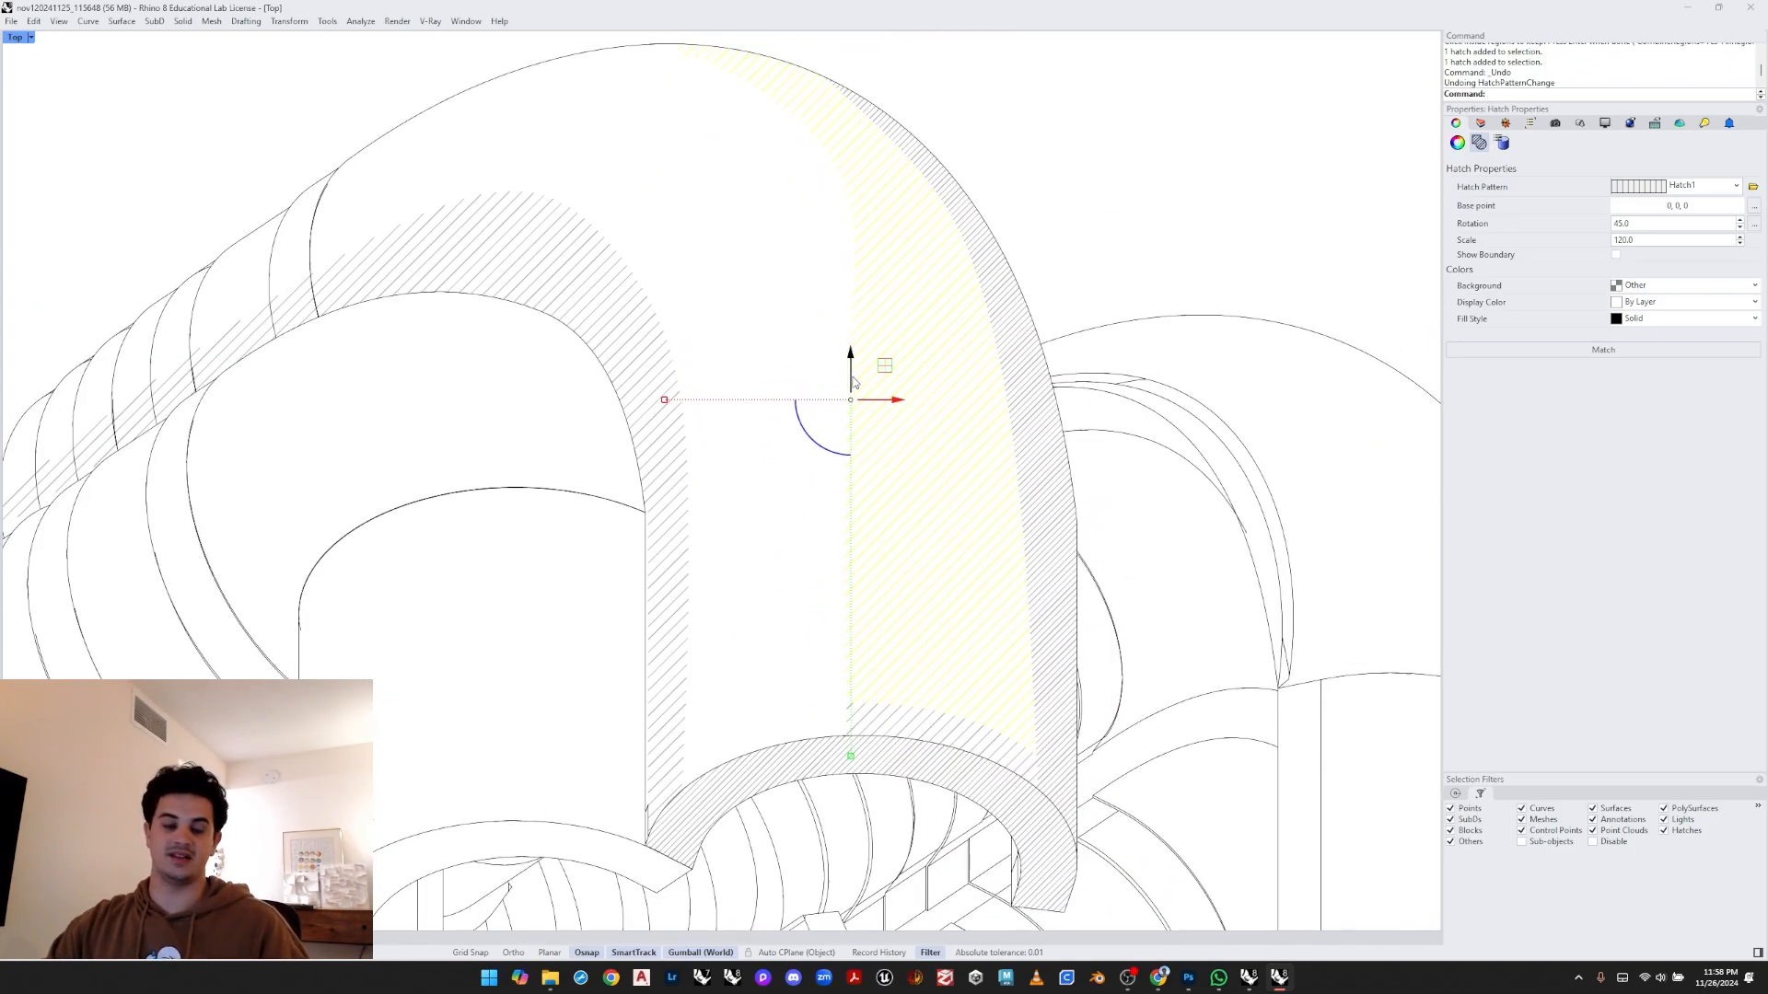
{"action": "scroll", "coordinate": [852, 381], "scroll_direction": "down", "scroll_amount": 3}
{"action": "scroll", "coordinate": [852, 392], "scroll_direction": "up", "scroll_amount": 1}
{"action": "mouse_move", "coordinate": [848, 398]}
{"action": "left_mouse_down"}
{"action": "mouse_move", "coordinate": [863, 140]}
{"action": "mouse_move", "coordinate": [868, 285]}
{"action": "mouse_move", "coordinate": [848, 63]}
{"action": "left_mouse_up"}
{"action": "right_click_drag", "start_coordinate": [1024, 33], "coordinate": [1026, 158]}
{"action": "left_click", "coordinate": [1026, 158]}
{"action": "scroll", "coordinate": [888, 216], "scroll_direction": "up", "scroll_amount": 10}
{"action": "right_click_drag", "start_coordinate": [715, 356], "coordinate": [764, 376]}
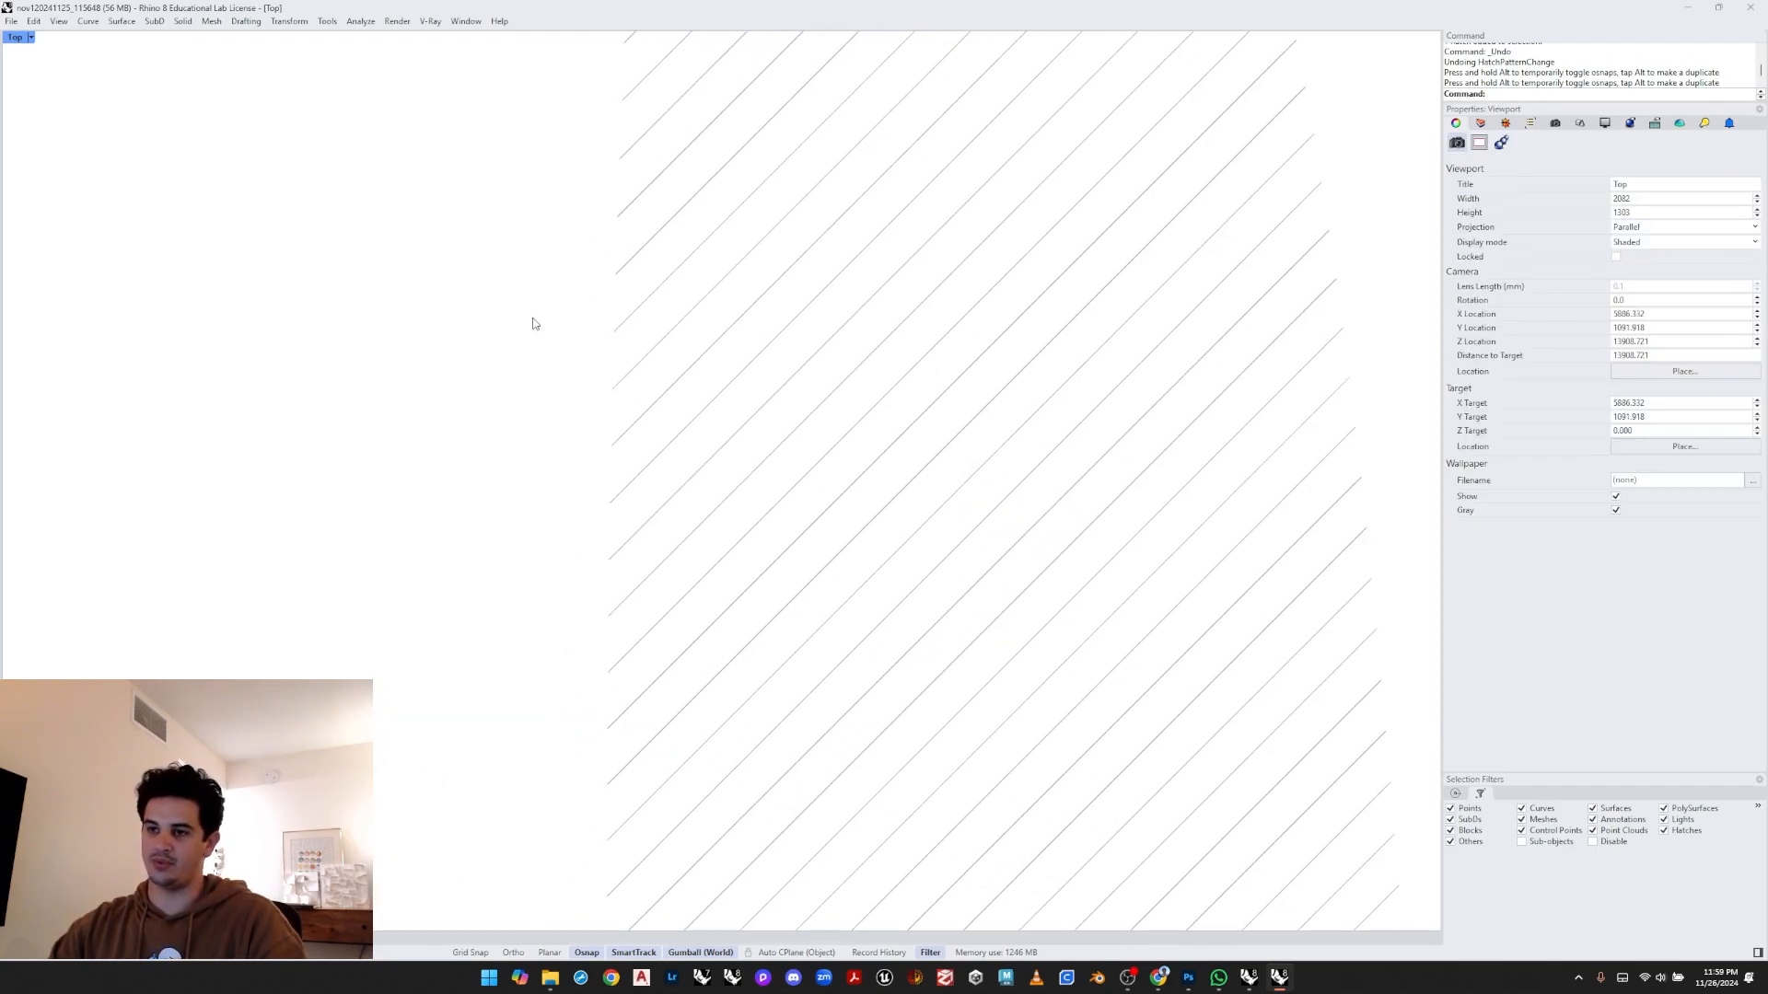
- Turn on print display preview for the viewport with a scale of 24
{"action": "type", "text": "PrintDisplay"}
{"action": "key", "text": "Return"}
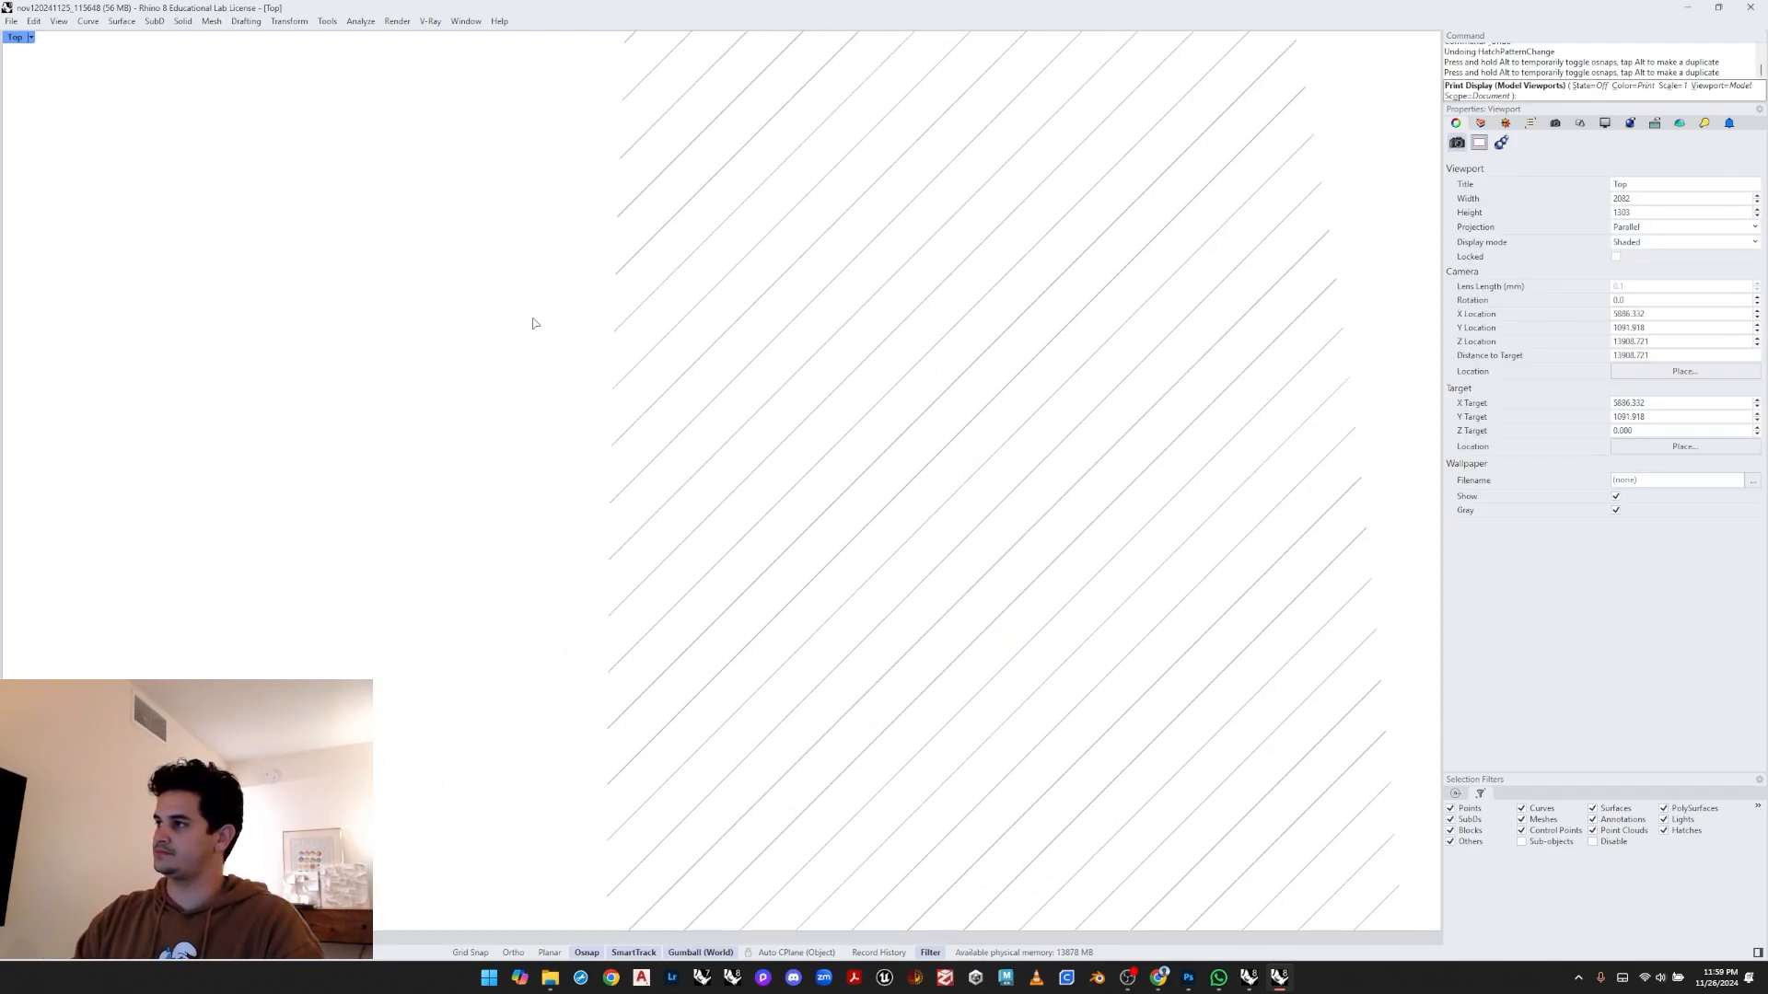
{"action": "type", "text": "s"}
{"action": "key", "text": "Return"}
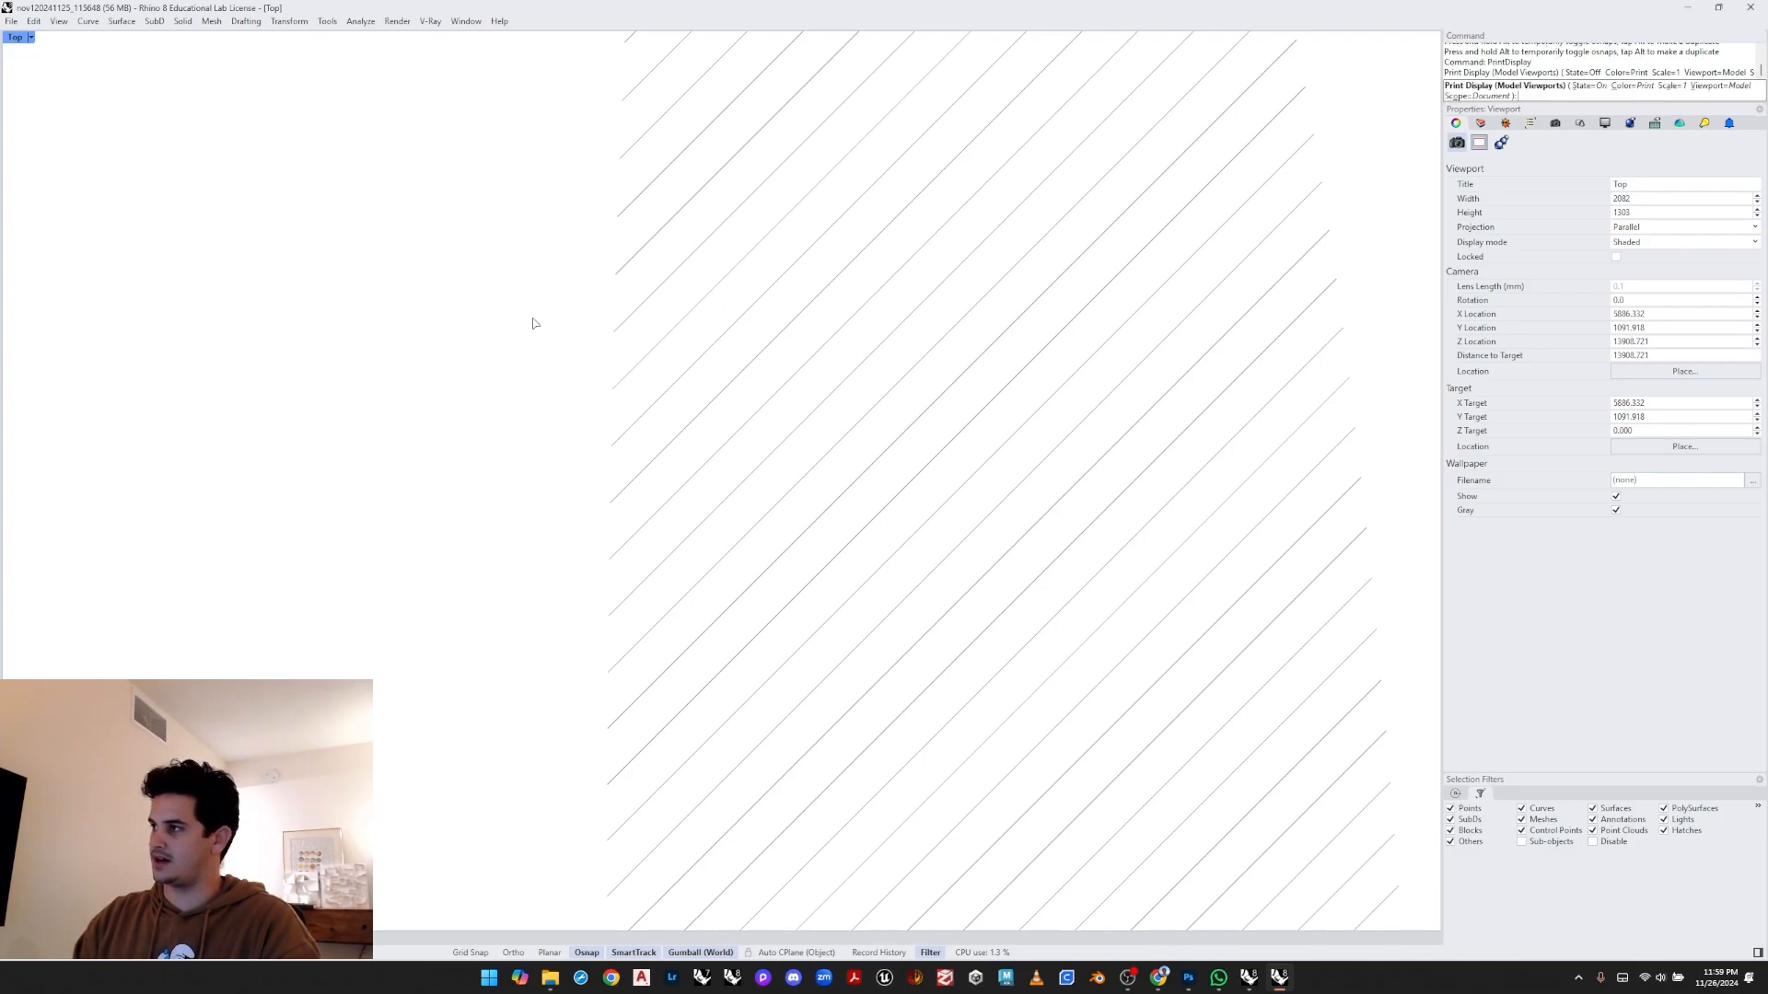
{"action": "type", "text": "a"}
{"action": "key", "text": "Return"}
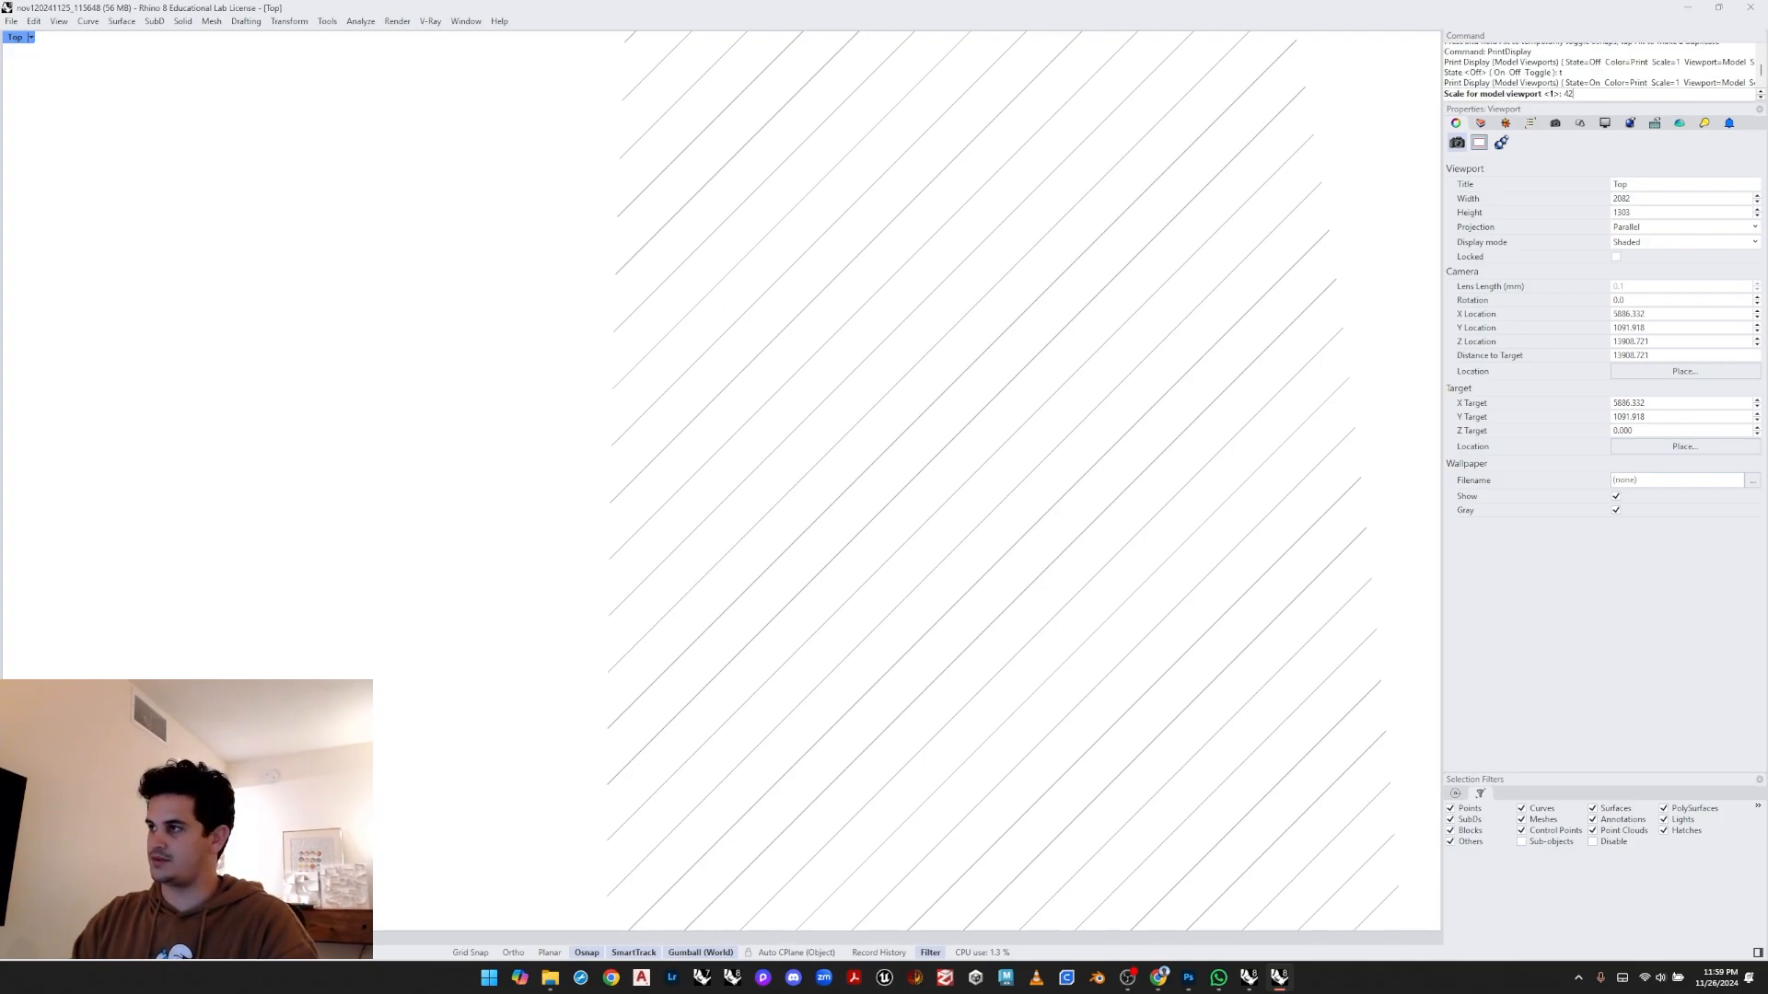
{"action": "type", "text": "24"}
{"action": "key", "text": "Return"}
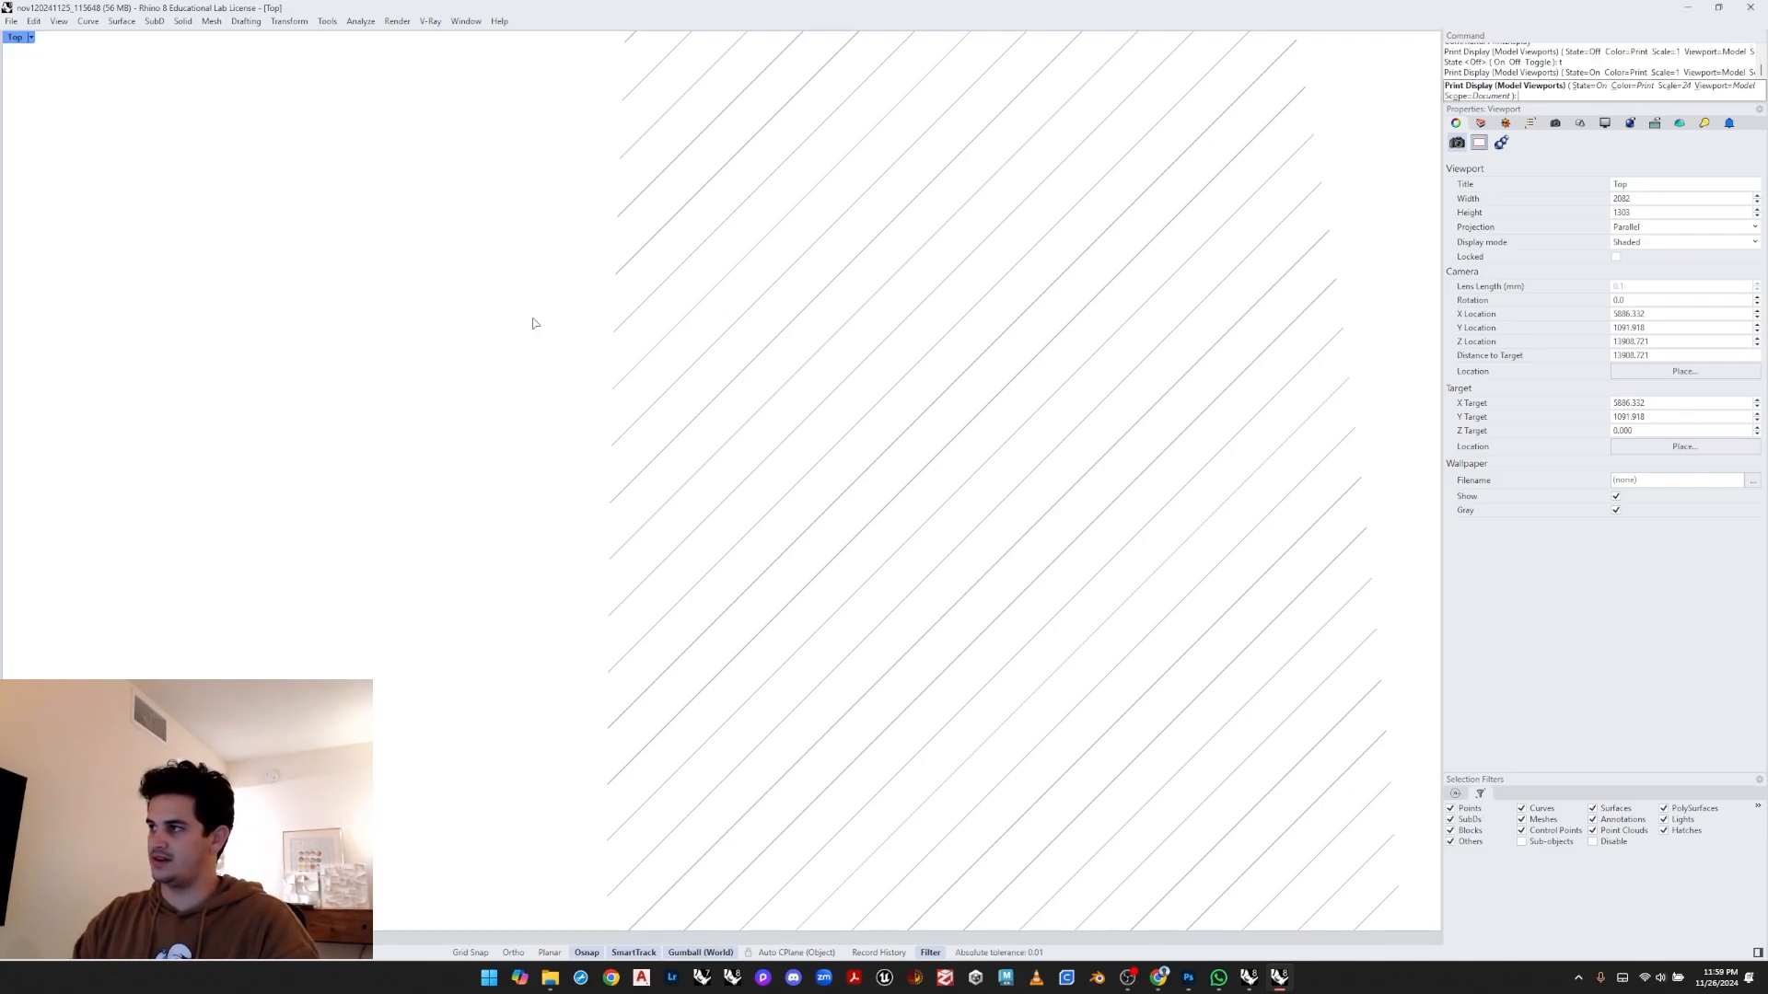
{"action": "key", "text": "Return"}
- Move the selected hatch onto the Medium layer
{"action": "left_click", "coordinate": [737, 268]}
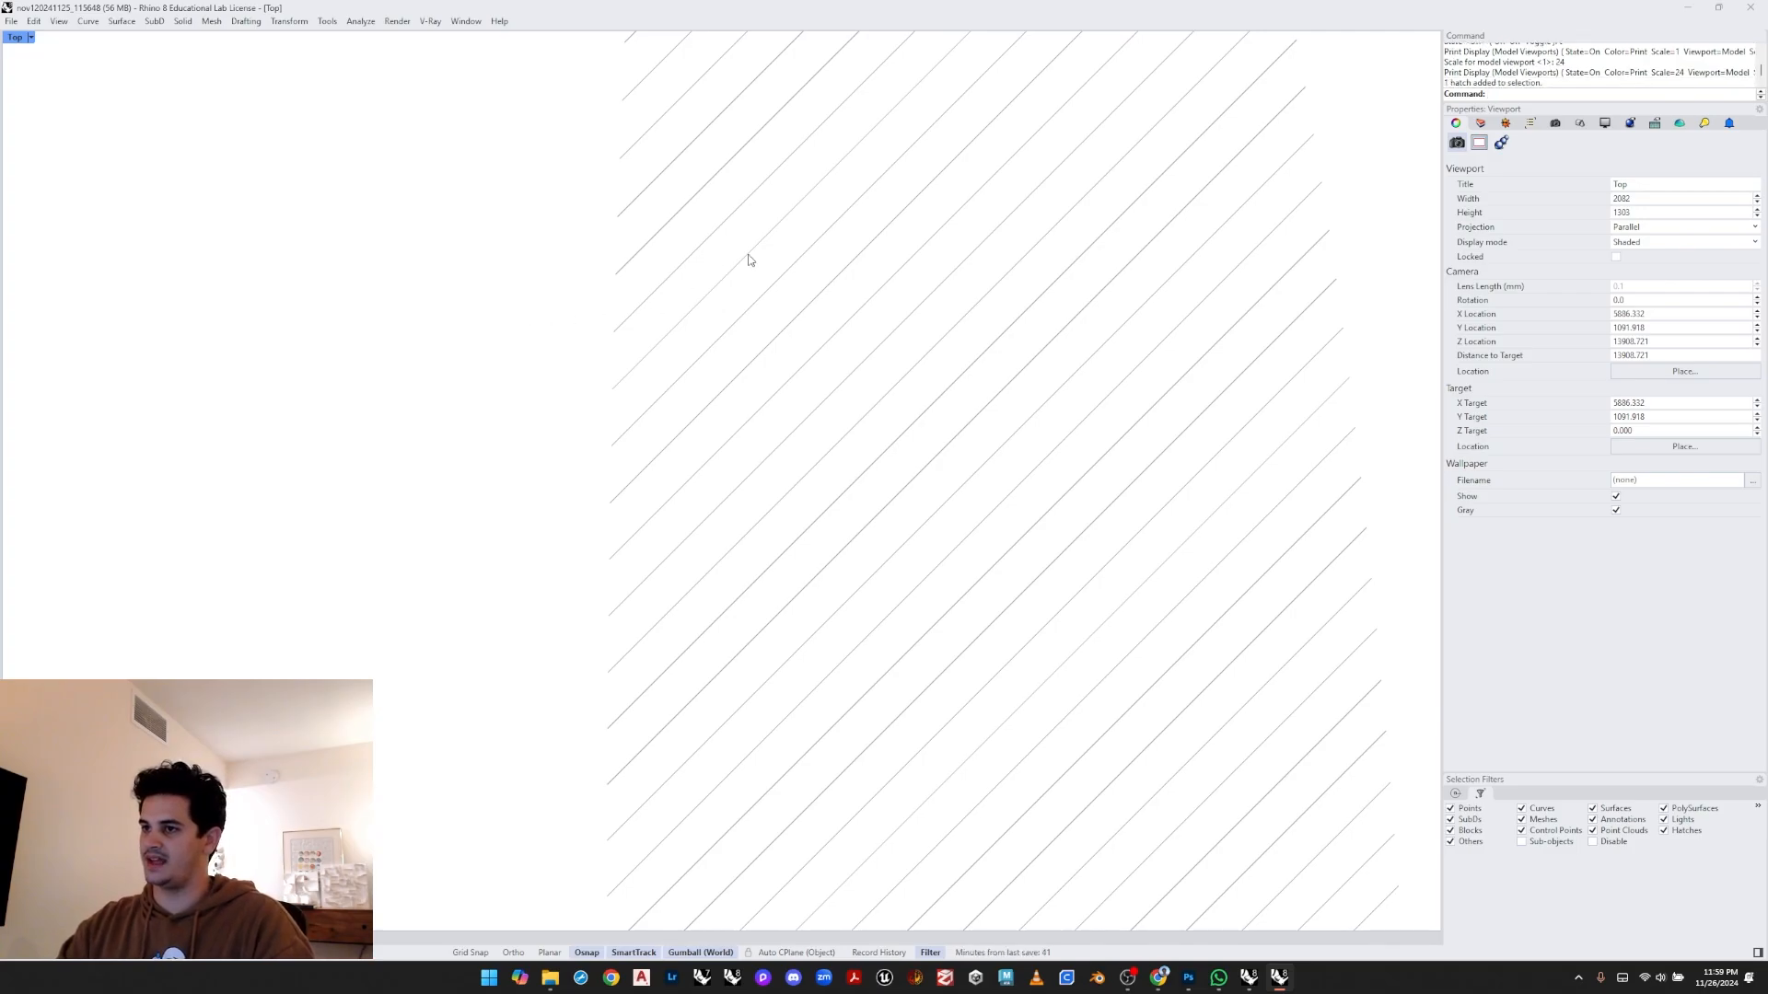
{"action": "left_click", "coordinate": [1555, 124]}
{"action": "left_click", "coordinate": [1481, 123]}
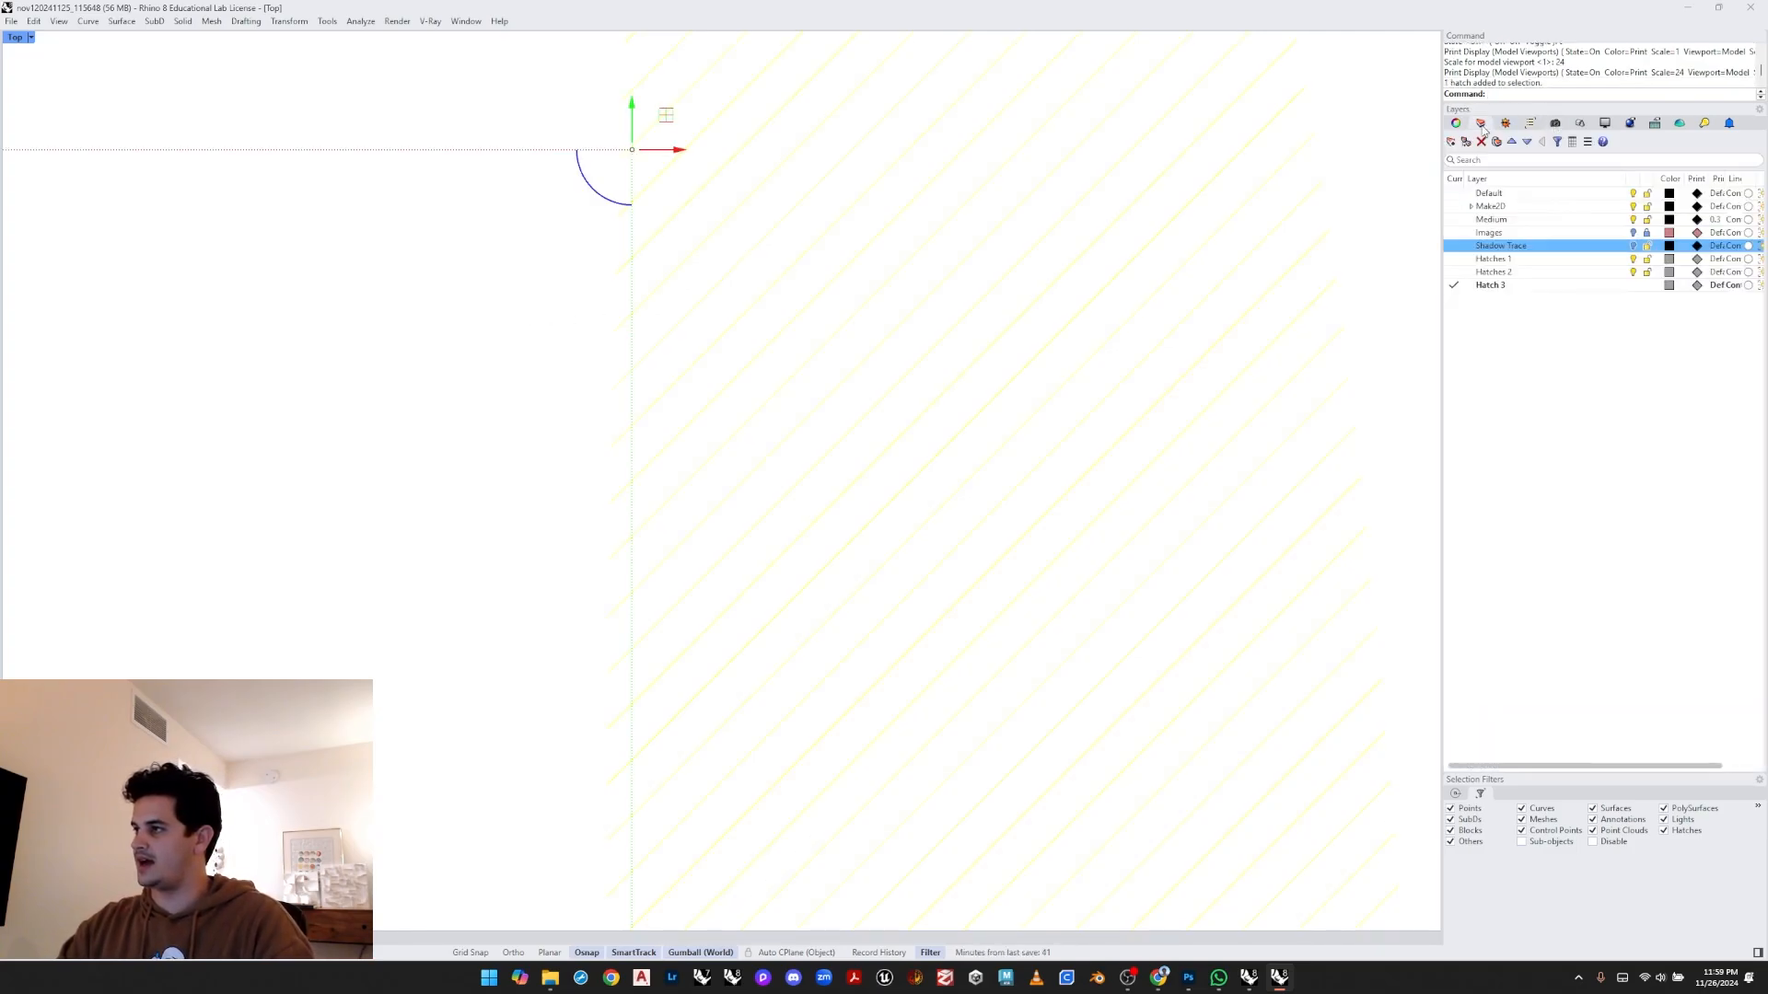
{"action": "right_click", "coordinate": [1510, 221]}
{"action": "left_click", "coordinate": [1571, 287]}
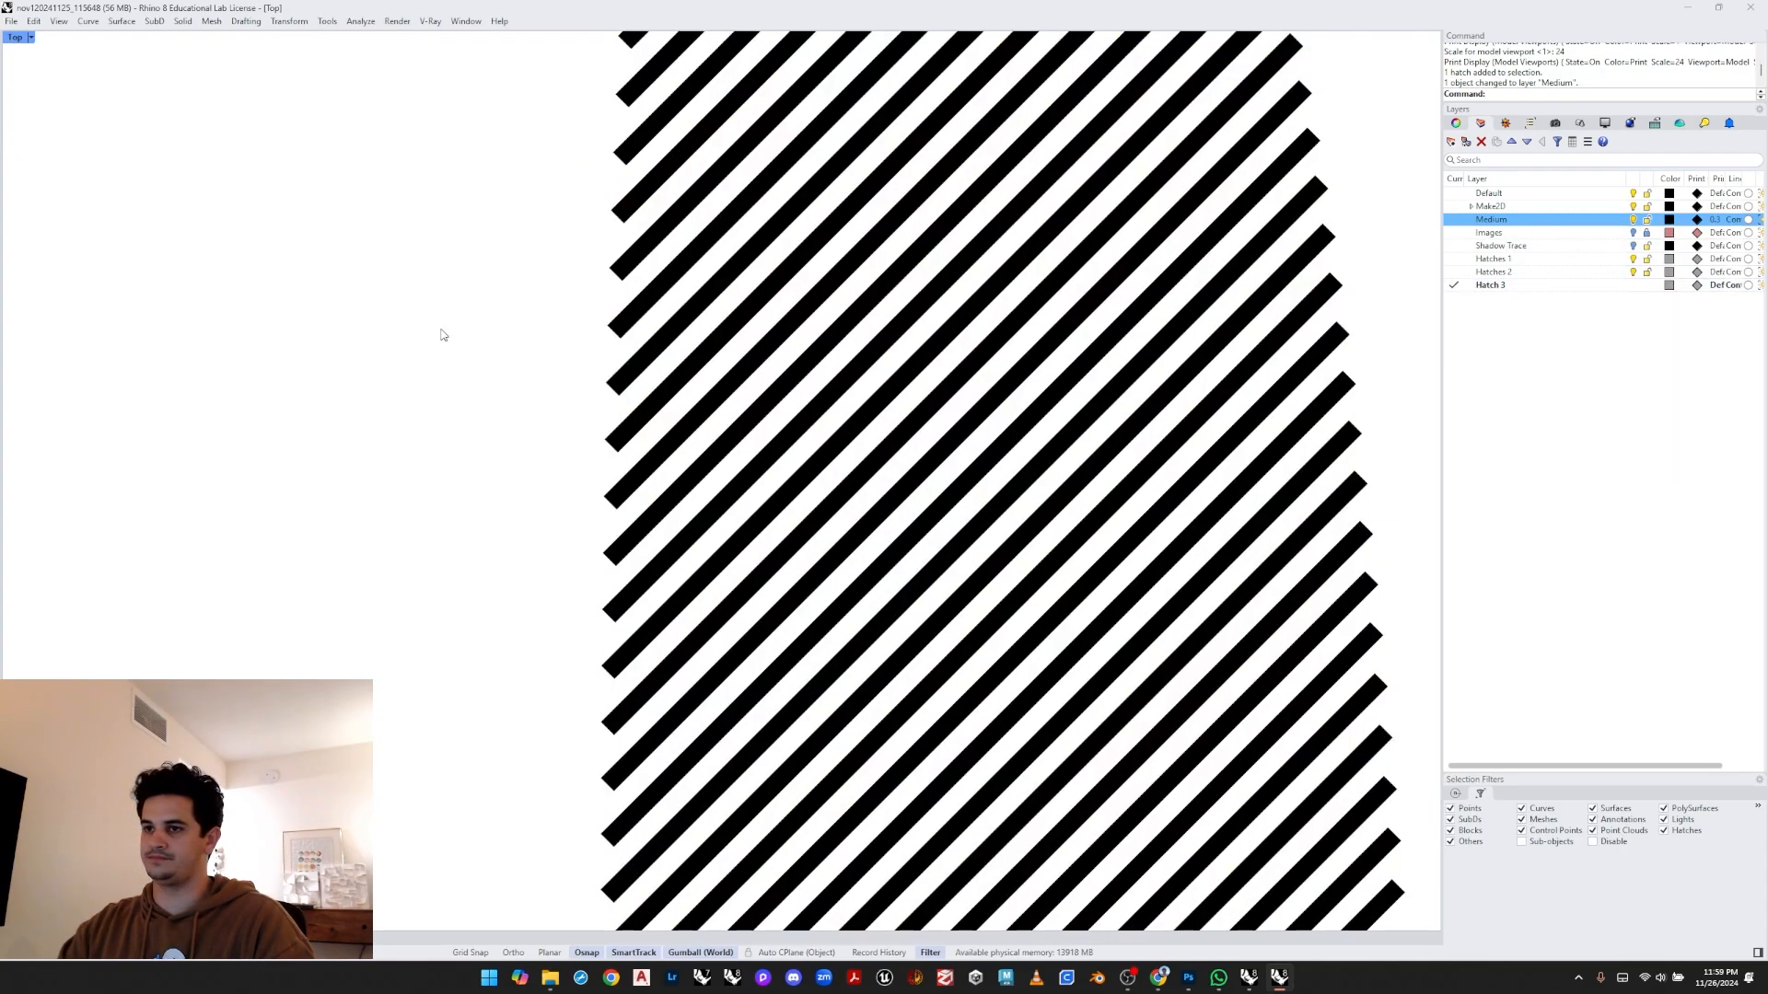
- Inspect individual hatches on the arch faces in the print display preview
{"action": "left_click", "coordinate": [667, 284]}
{"action": "scroll", "coordinate": [691, 396], "scroll_direction": "down", "scroll_amount": 10}
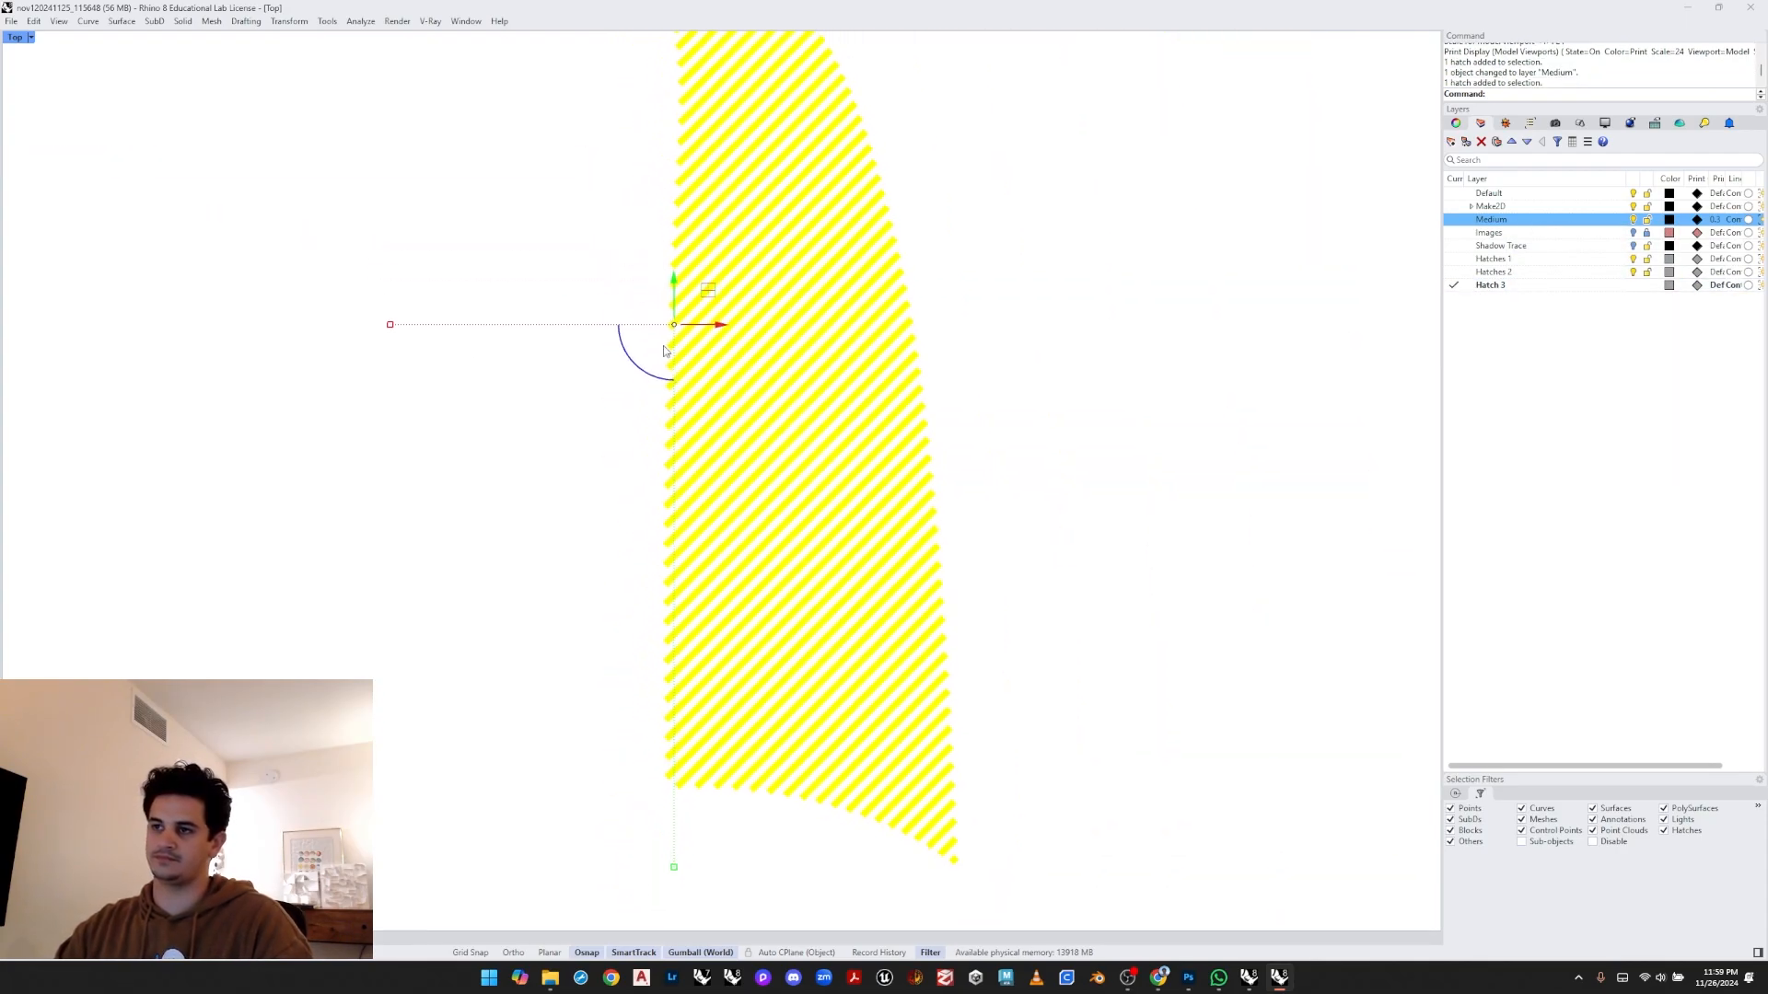
{"action": "key", "text": "Escape"}
{"action": "scroll", "coordinate": [733, 305], "scroll_direction": "up", "scroll_amount": 6}
{"action": "left_click", "coordinate": [737, 304]}
{"action": "scroll", "coordinate": [737, 307], "scroll_direction": "down", "scroll_amount": 6}
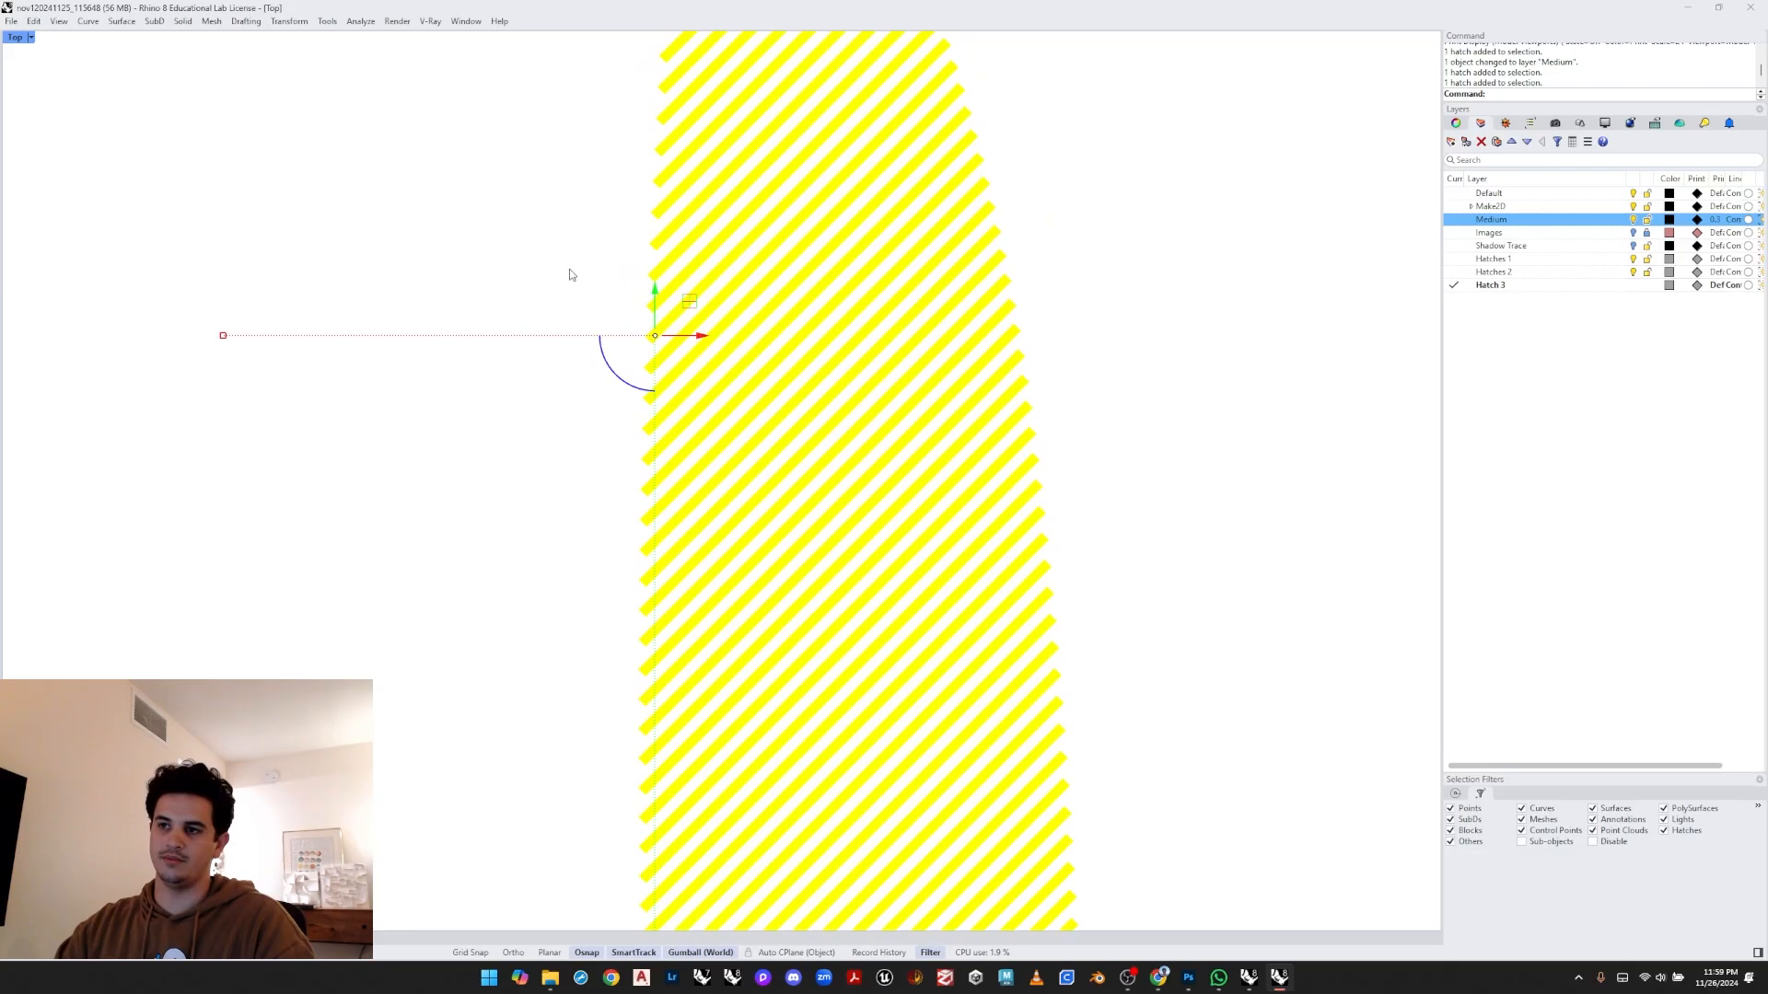
{"action": "key", "text": "Escape"}
{"action": "scroll", "coordinate": [739, 375], "scroll_direction": "down", "scroll_amount": 3}
{"action": "right_click_drag", "start_coordinate": [711, 642], "coordinate": [727, 368]}
{"action": "scroll", "coordinate": [726, 367], "scroll_direction": "down", "scroll_amount": 4}
{"action": "scroll", "coordinate": [745, 534], "scroll_direction": "up", "scroll_amount": 13}
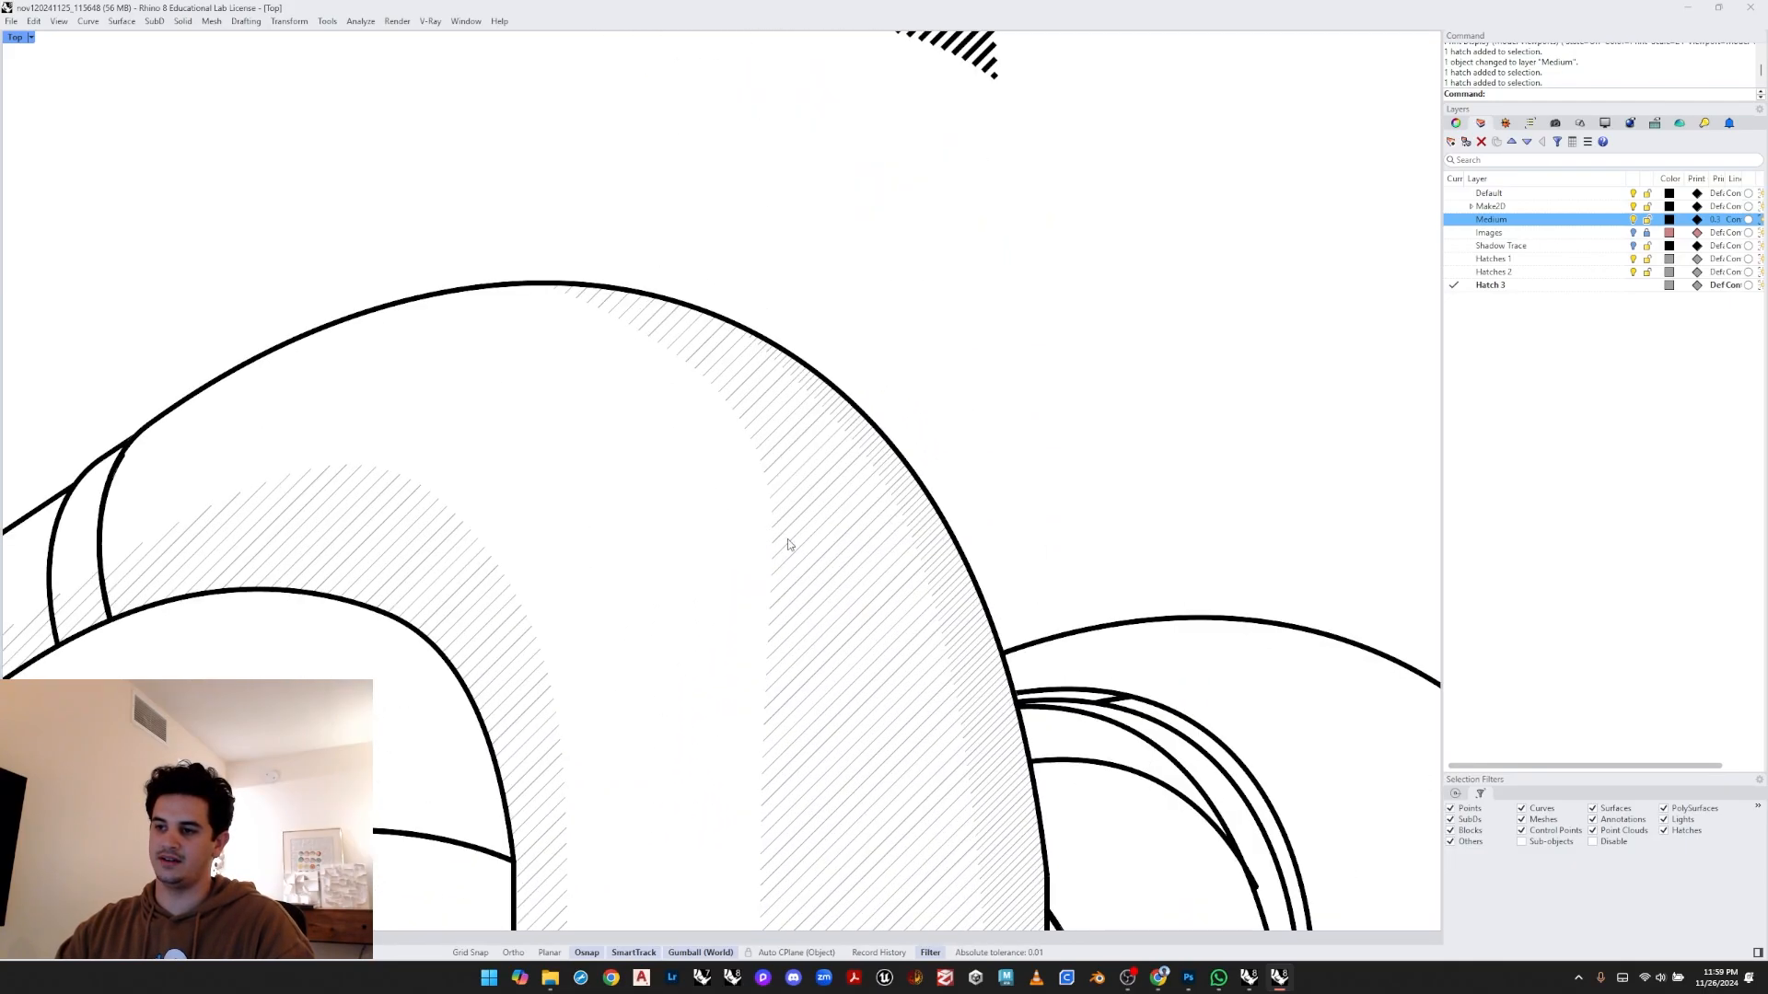
{"action": "scroll", "coordinate": [836, 488], "scroll_direction": "down", "scroll_amount": 11}
{"action": "right_click_drag", "start_coordinate": [1022, 400], "coordinate": [1007, 373]}
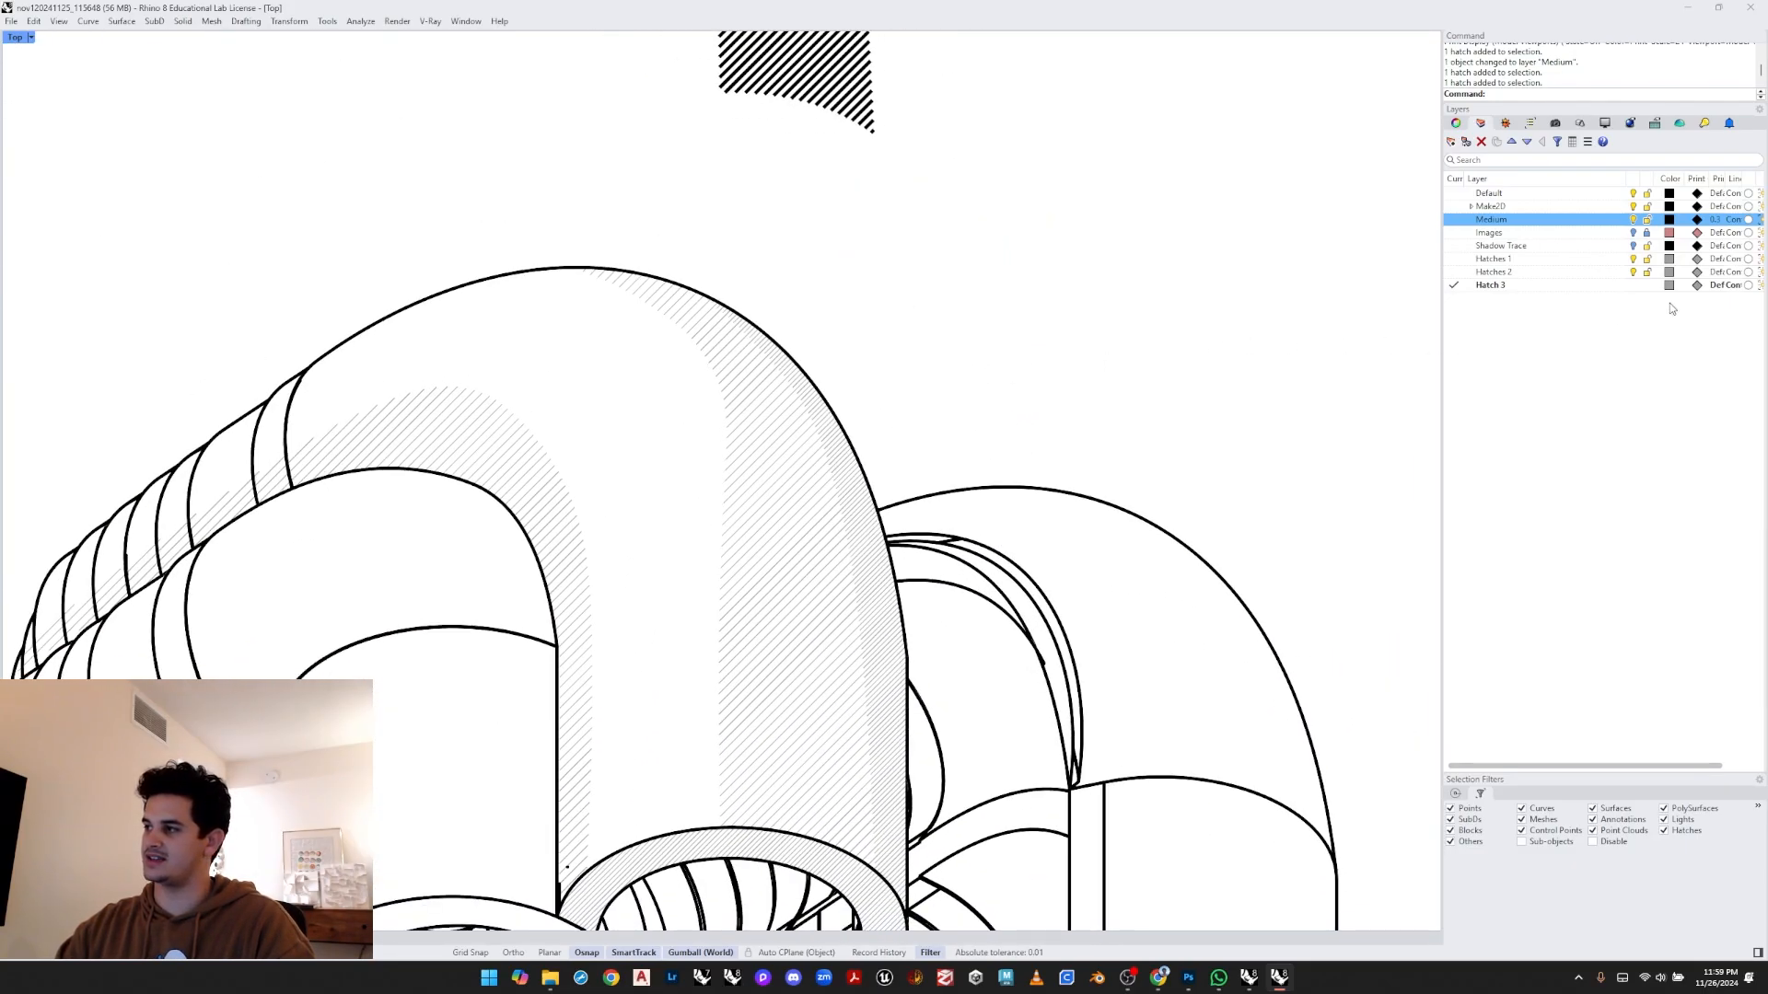
- Set the print width of the Hatches 1, Hatches 2 and Hatch 3 layers to 0.18
{"action": "left_click", "coordinate": [1599, 287]}
{"action": "left_click", "coordinate": [1527, 262], "text": "shift"}
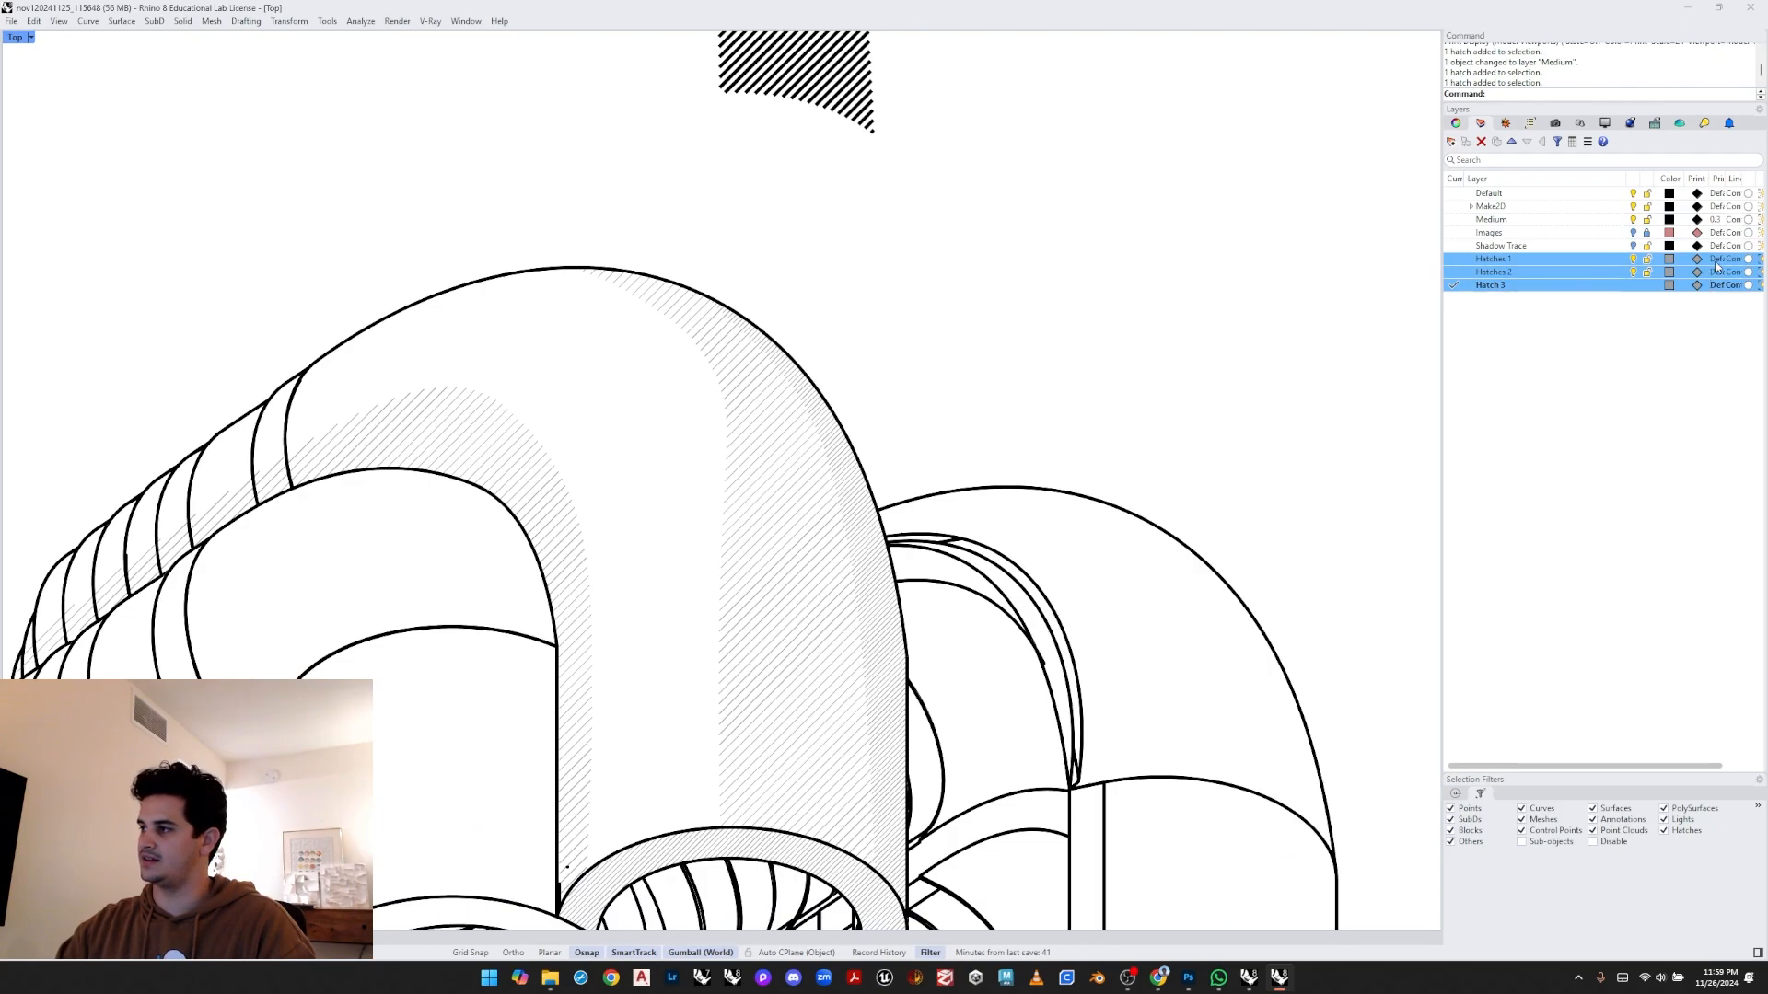
{"action": "left_click", "coordinate": [1716, 265]}
{"action": "left_click", "coordinate": [902, 424]}
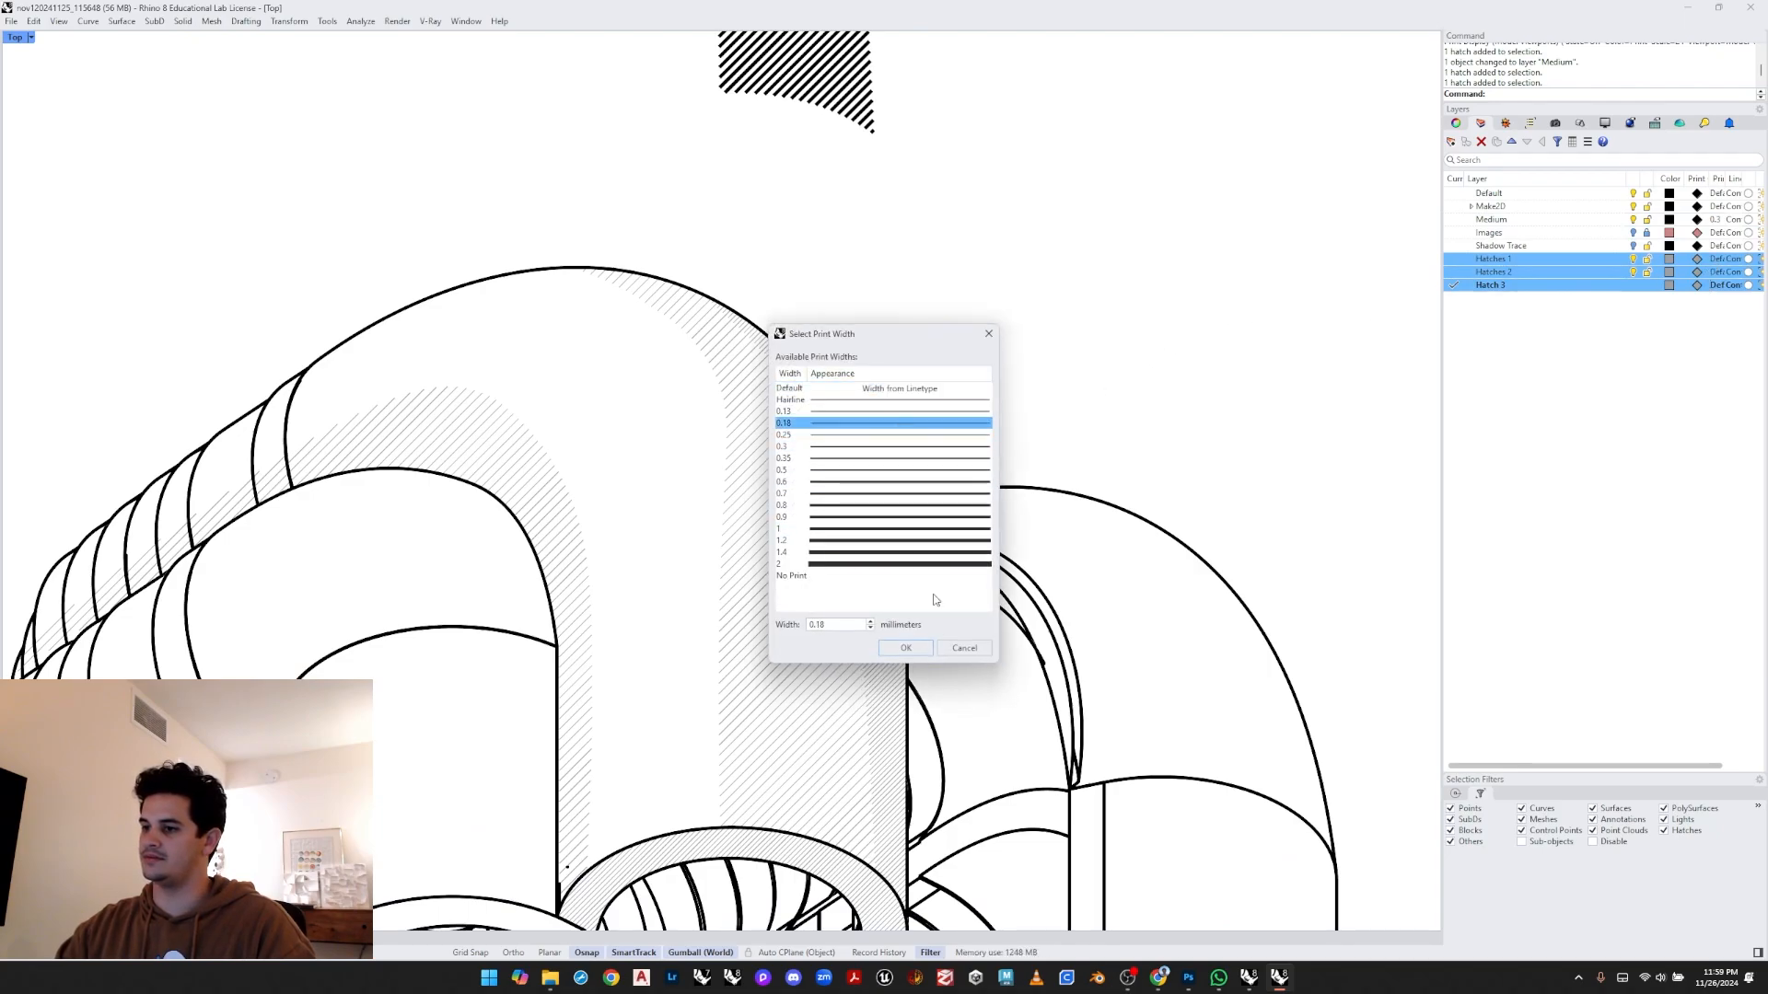
{"action": "left_click", "coordinate": [906, 648]}
- Inspect the grey hatch on the ring face below the arch up close
{"action": "scroll", "coordinate": [986, 273], "scroll_direction": "up", "scroll_amount": 2}
{"action": "scroll", "coordinate": [742, 434], "scroll_direction": "down", "scroll_amount": 5}
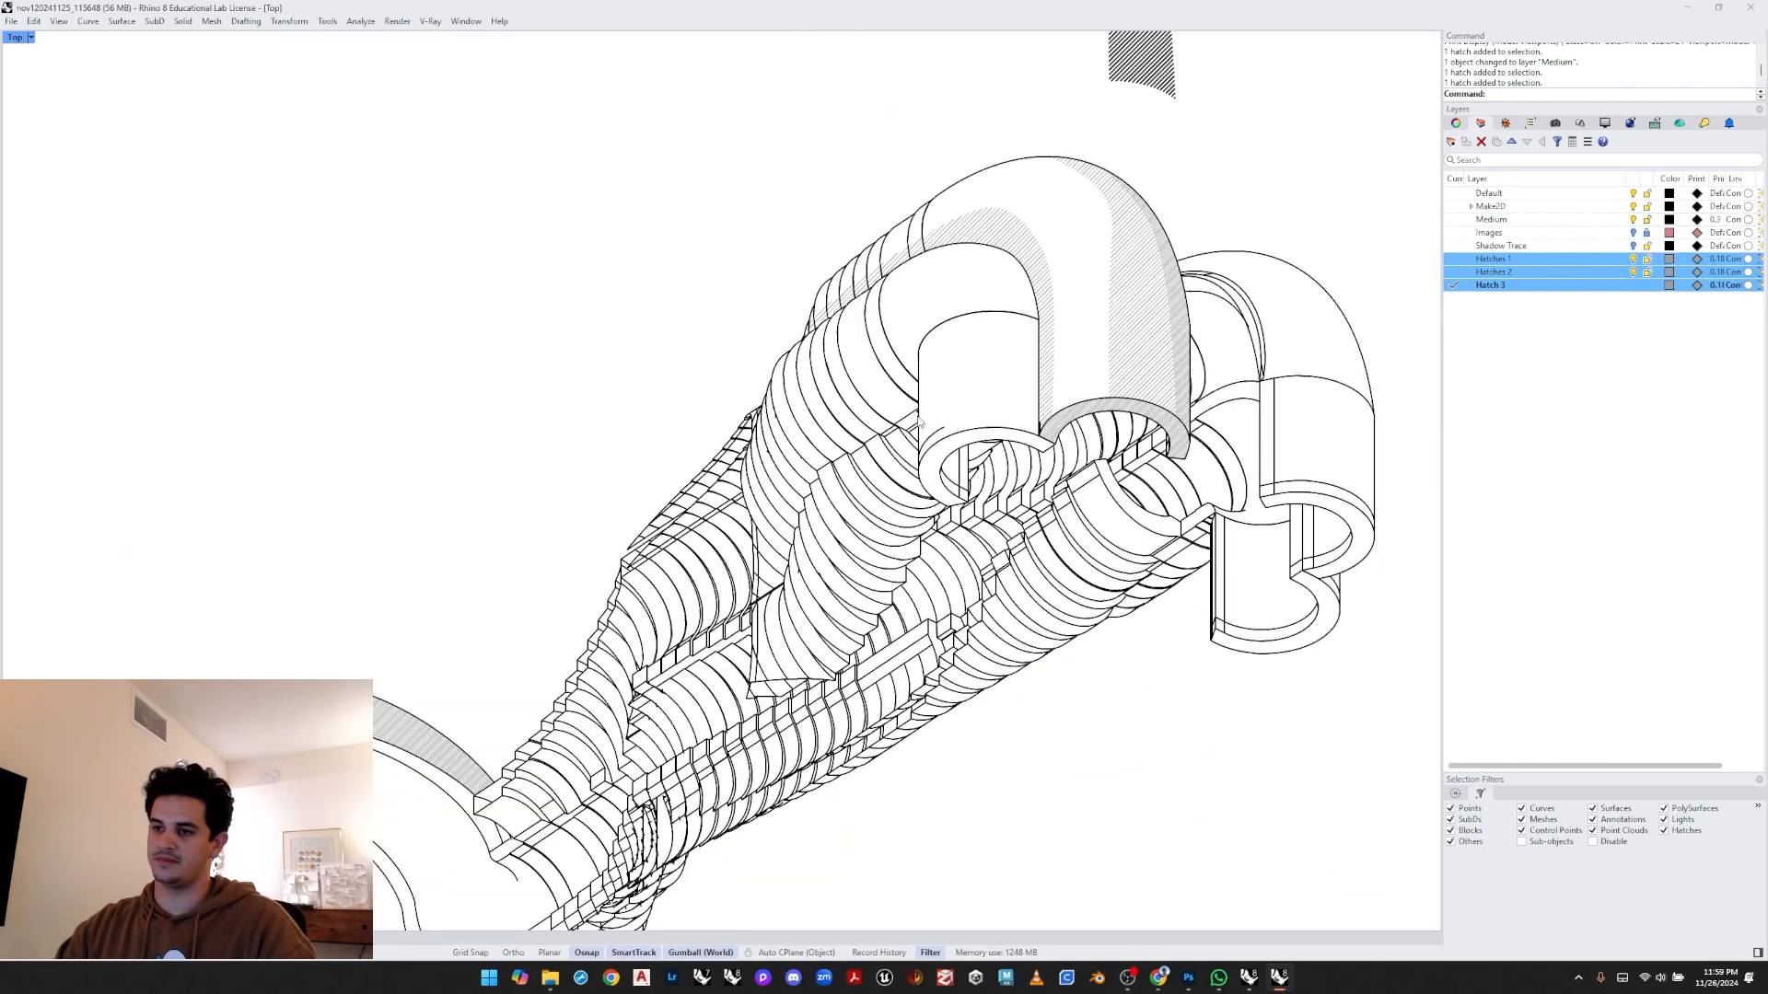
{"action": "right_click_drag", "start_coordinate": [919, 424], "coordinate": [1150, 120]}
{"action": "scroll", "coordinate": [463, 608], "scroll_direction": "up", "scroll_amount": 4}
{"action": "right_click_drag", "start_coordinate": [526, 510], "coordinate": [592, 466]}
{"action": "scroll", "coordinate": [633, 589], "scroll_direction": "up", "scroll_amount": 12}
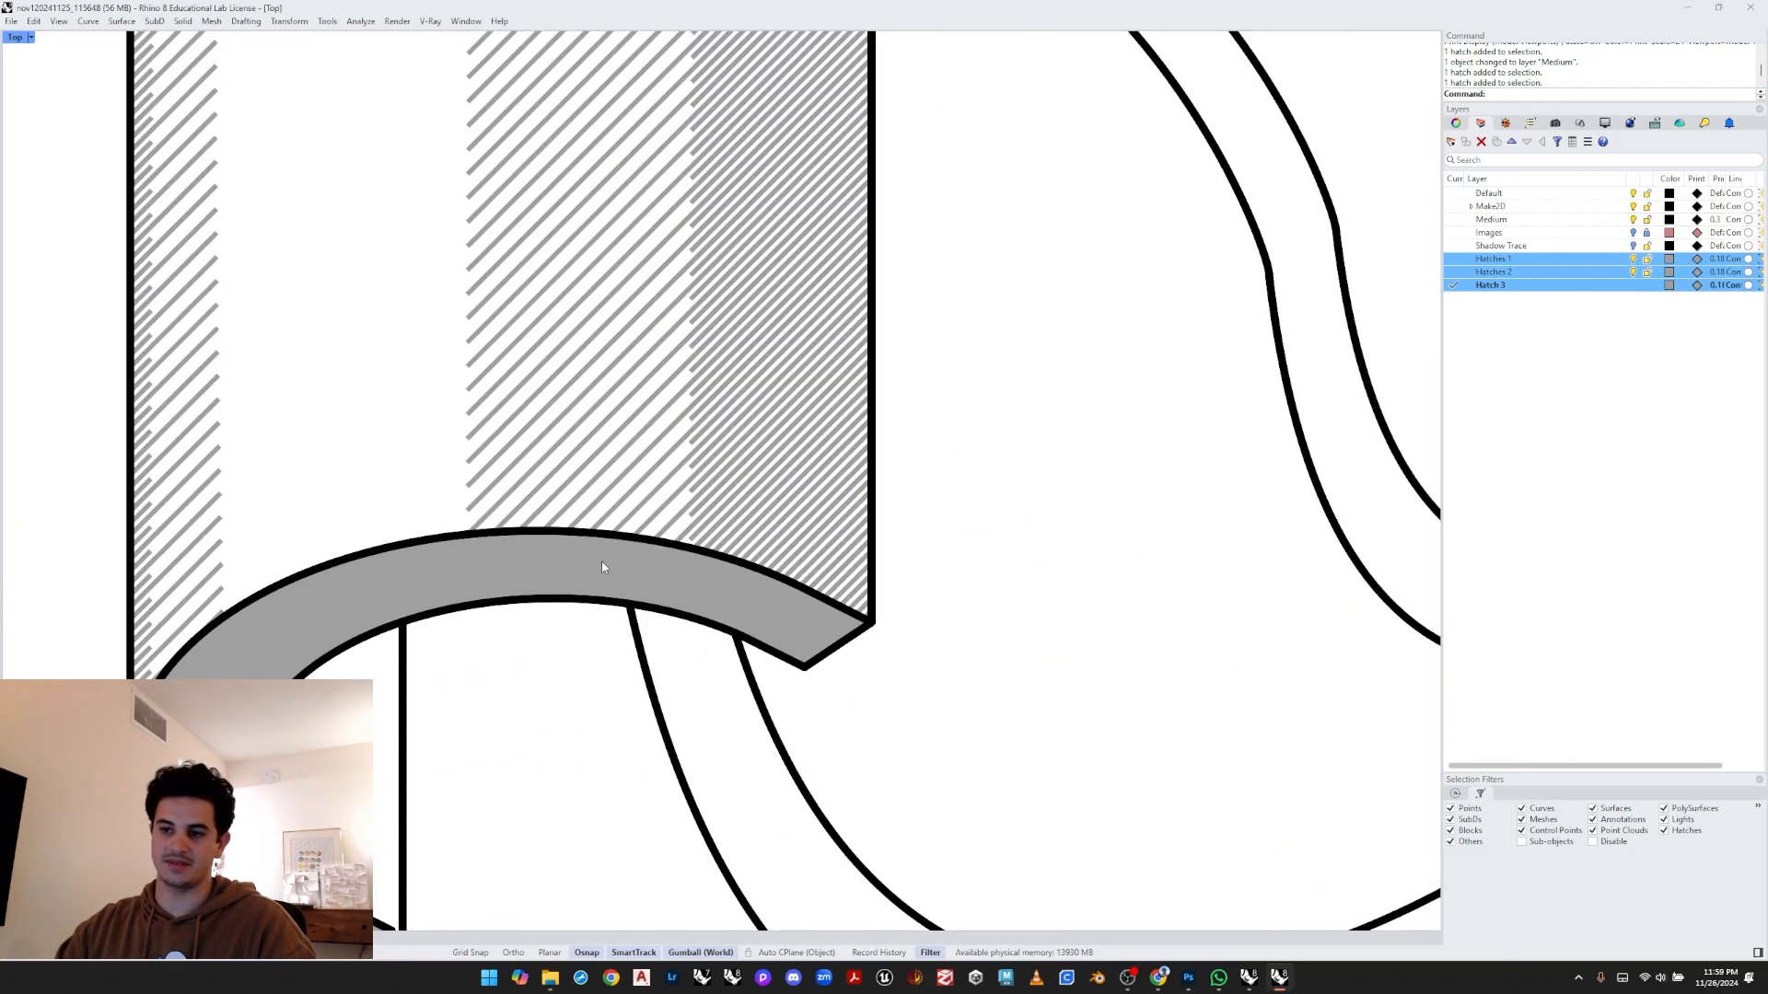
{"action": "left_click", "coordinate": [601, 563]}
{"action": "scroll", "coordinate": [599, 592], "scroll_direction": "up", "scroll_amount": 6}
{"action": "left_click", "coordinate": [603, 630]}
{"action": "left_click", "coordinate": [614, 549]}
{"action": "mouse_move", "coordinate": [591, 584]}
{"action": "right_mouse_down"}
{"action": "mouse_move", "coordinate": [652, 622]}
{"action": "mouse_move", "coordinate": [737, 625]}
{"action": "right_mouse_up"}
{"action": "key", "text": "Escape"}
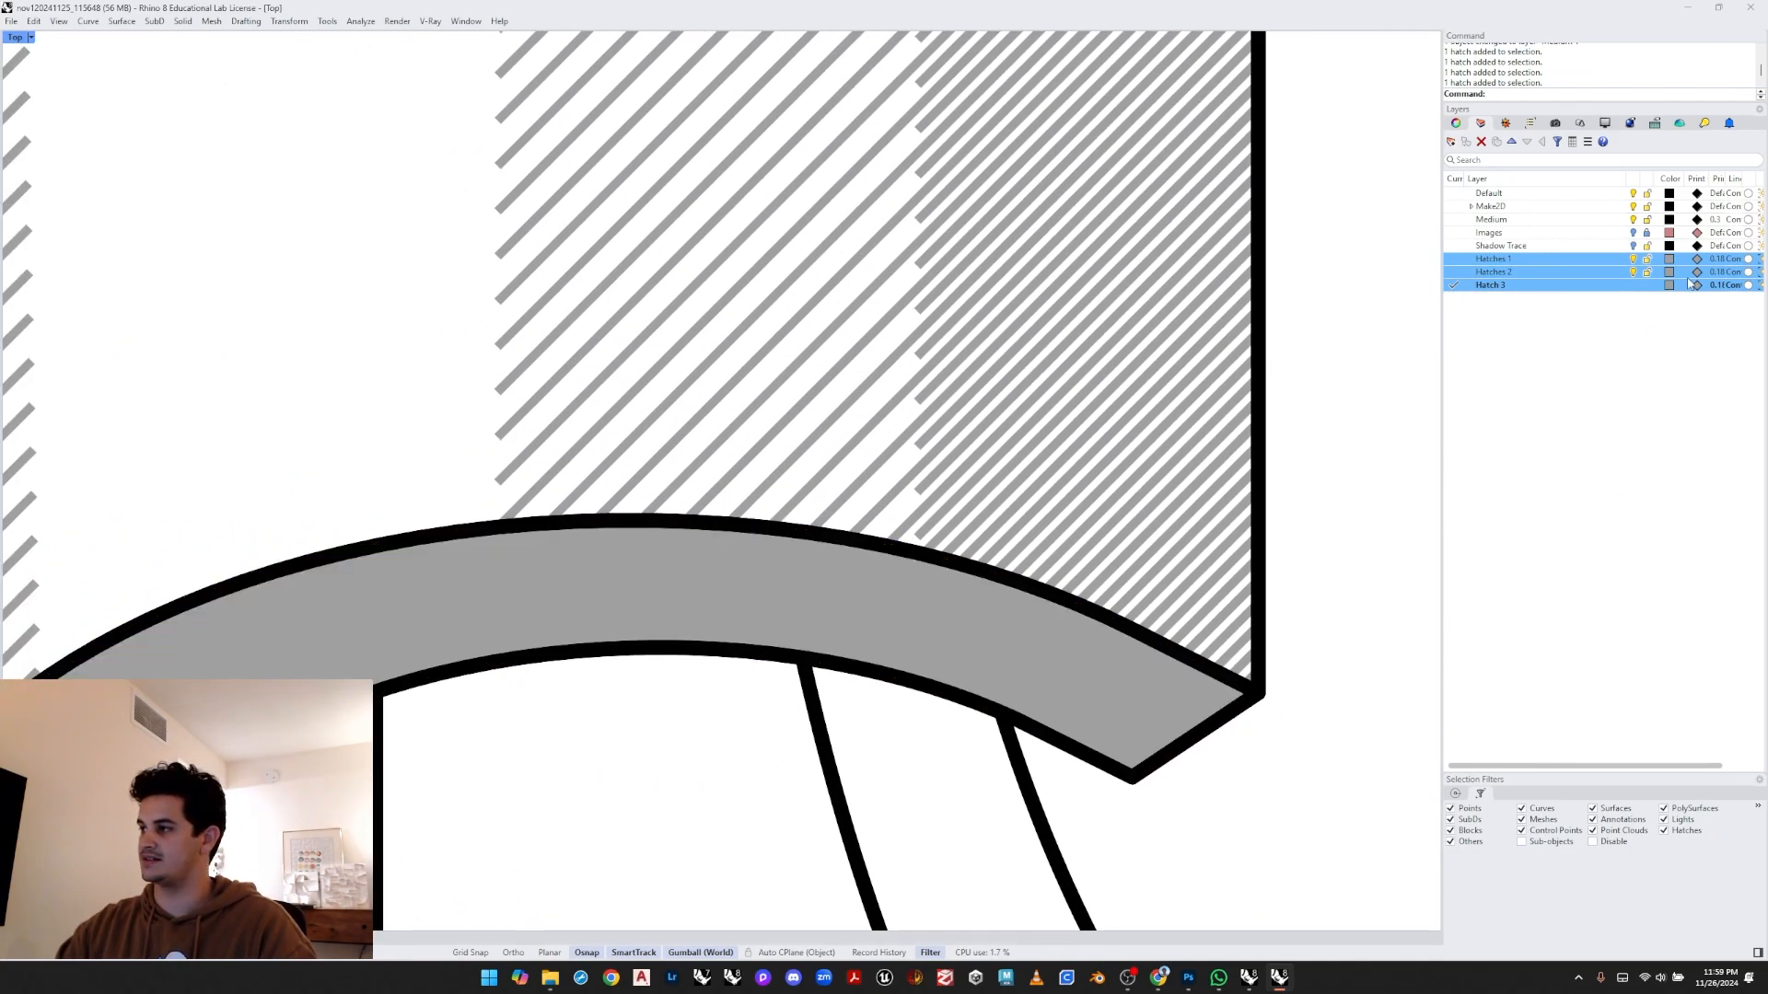
- Set the print width of the three hatch layers to 0.08 mm
{"action": "left_click", "coordinate": [1724, 284]}
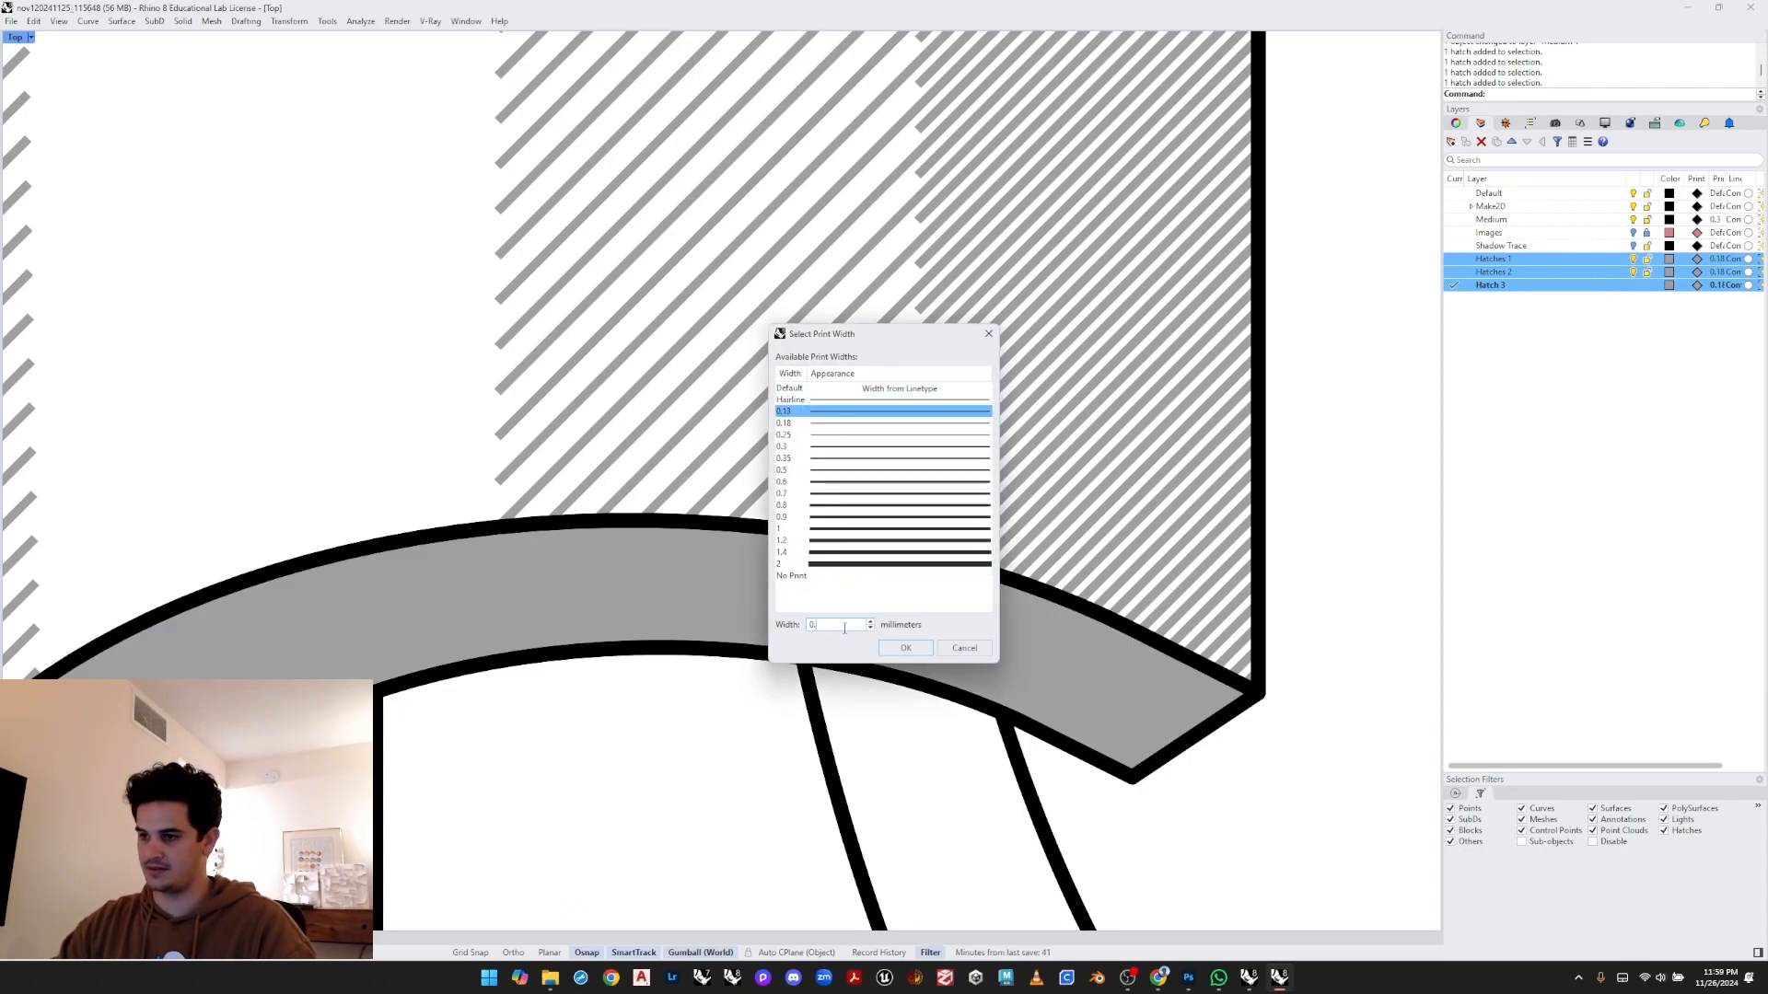
{"action": "type", "text": "0.08"}
{"action": "key", "text": "Return"}
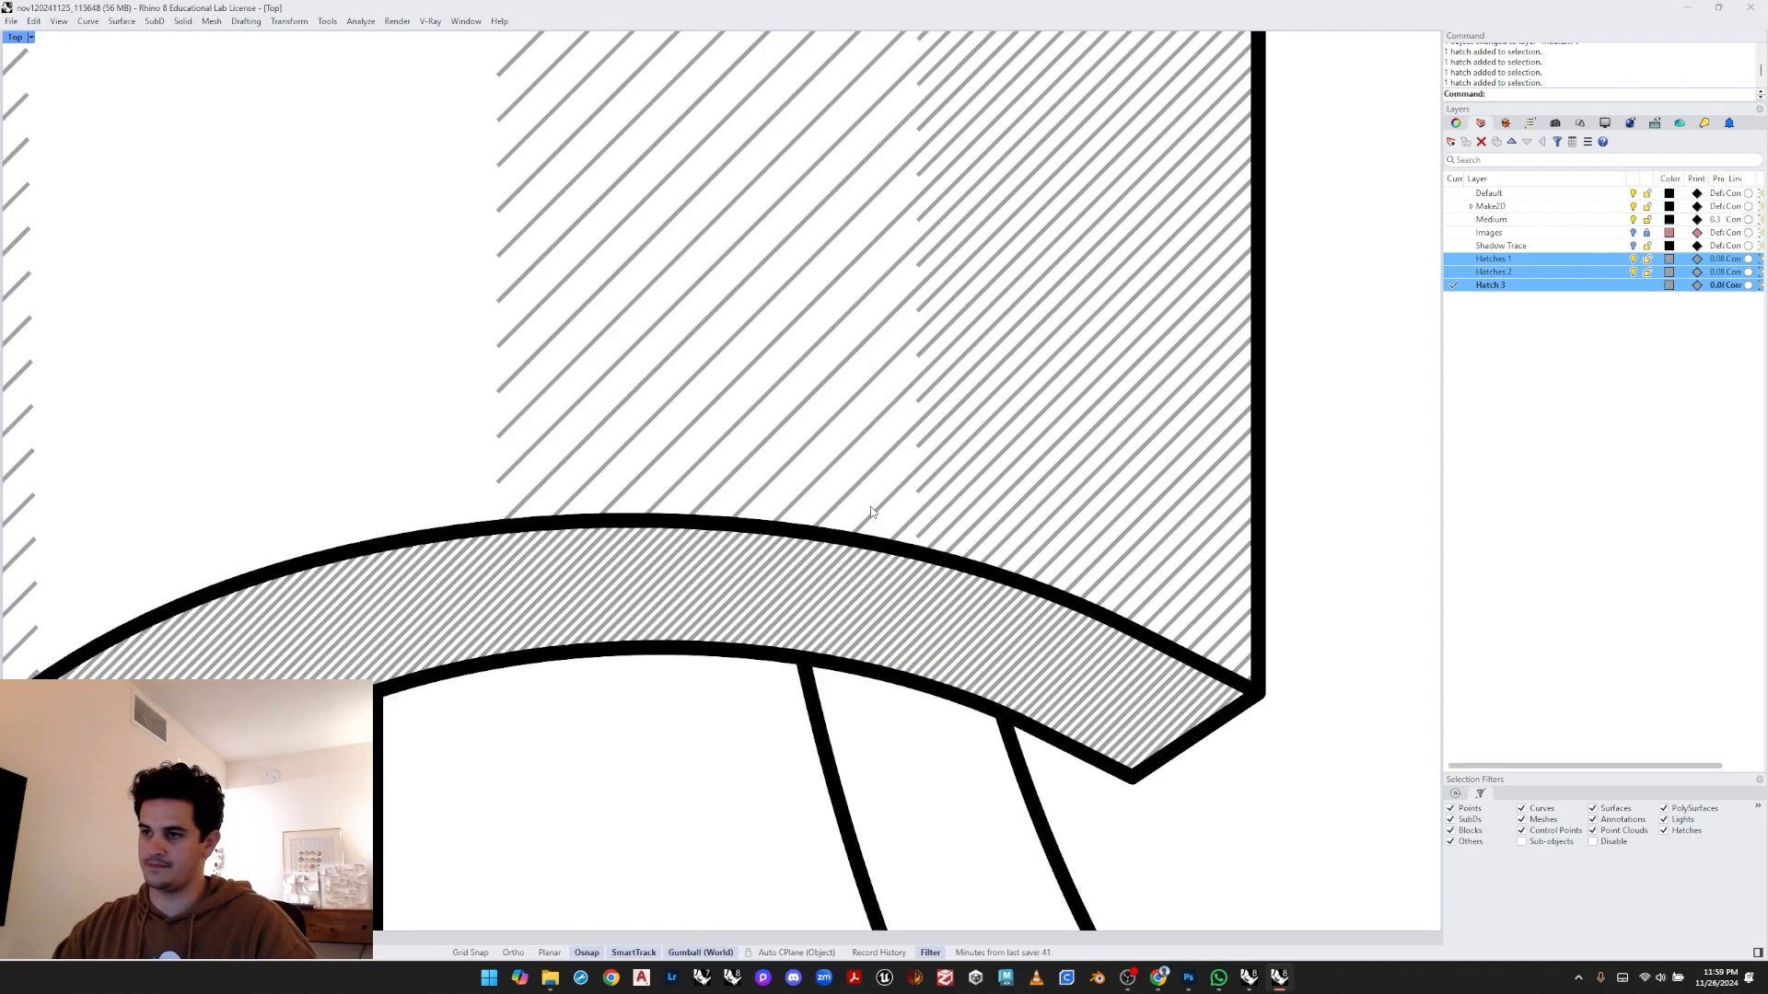
- Review the hatches across the drawing at the new print width
{"action": "scroll", "coordinate": [871, 512], "scroll_direction": "down", "scroll_amount": 10}
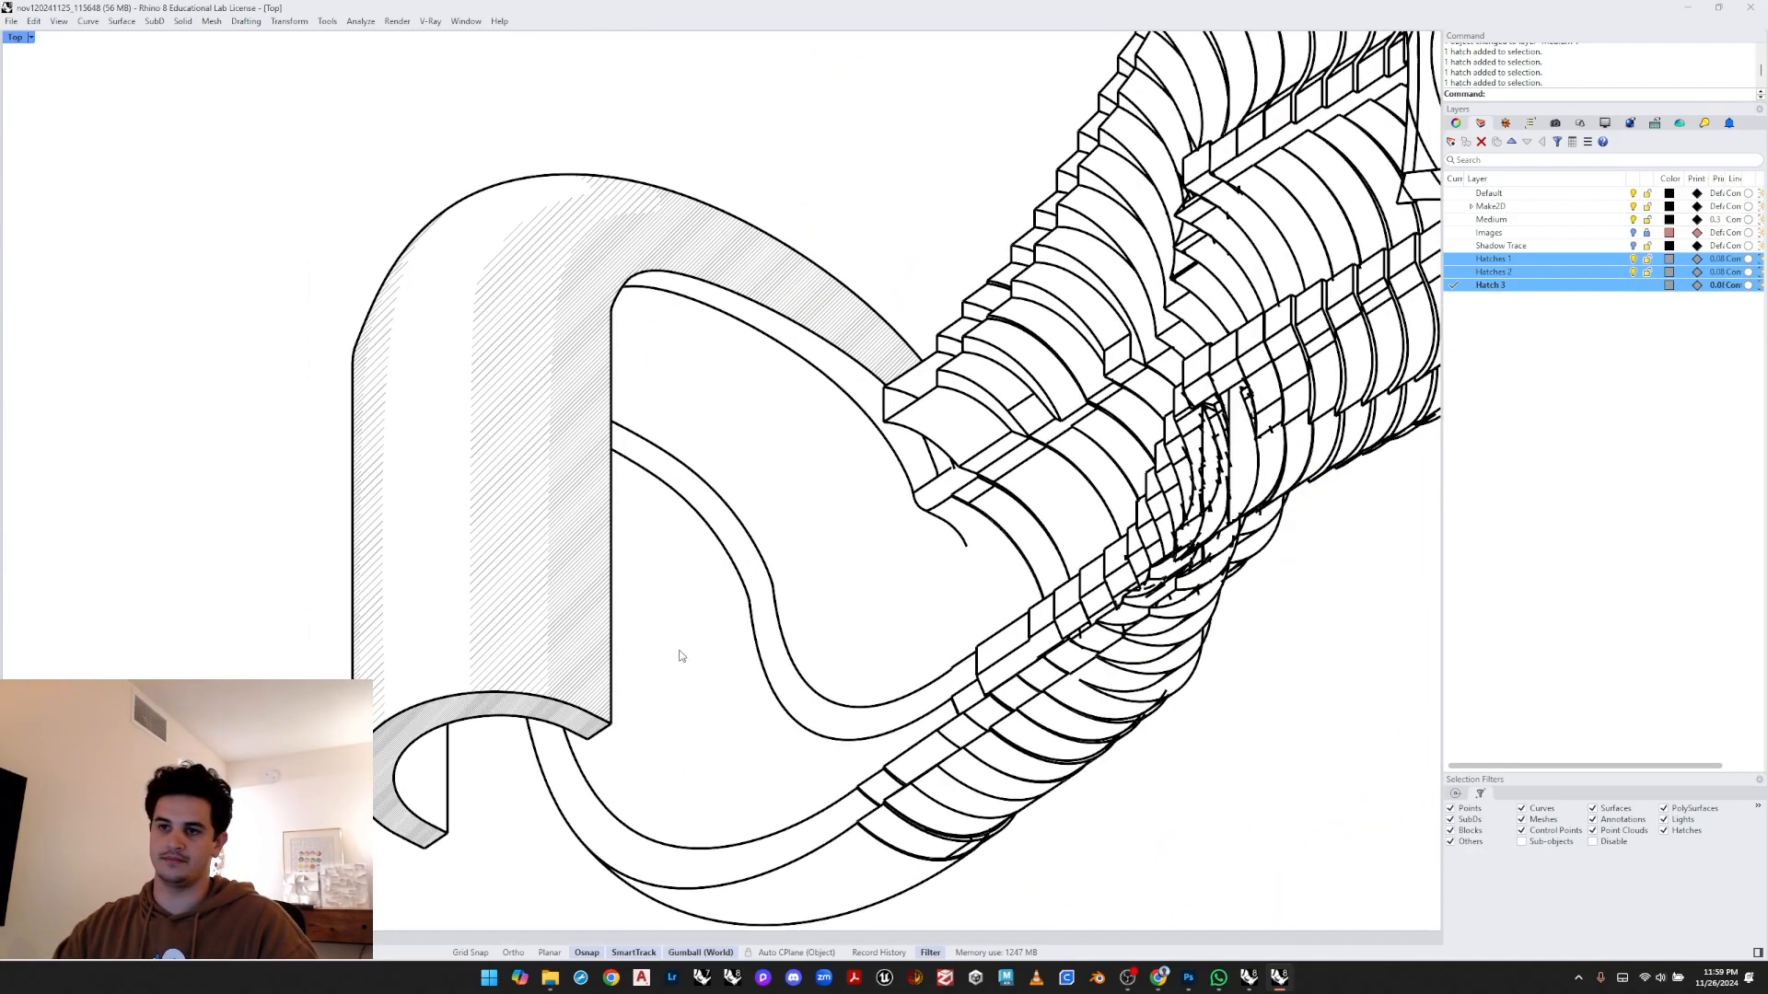
{"action": "right_click_drag", "start_coordinate": [679, 655], "coordinate": [758, 592]}
{"action": "scroll", "coordinate": [759, 594], "scroll_direction": "down", "scroll_amount": 8}
{"action": "right_click_drag", "start_coordinate": [1363, 170], "coordinate": [1022, 362]}
{"action": "scroll", "coordinate": [1231, 359], "scroll_direction": "up", "scroll_amount": 6}
{"action": "right_click_drag", "start_coordinate": [1058, 278], "coordinate": [1009, 458]}
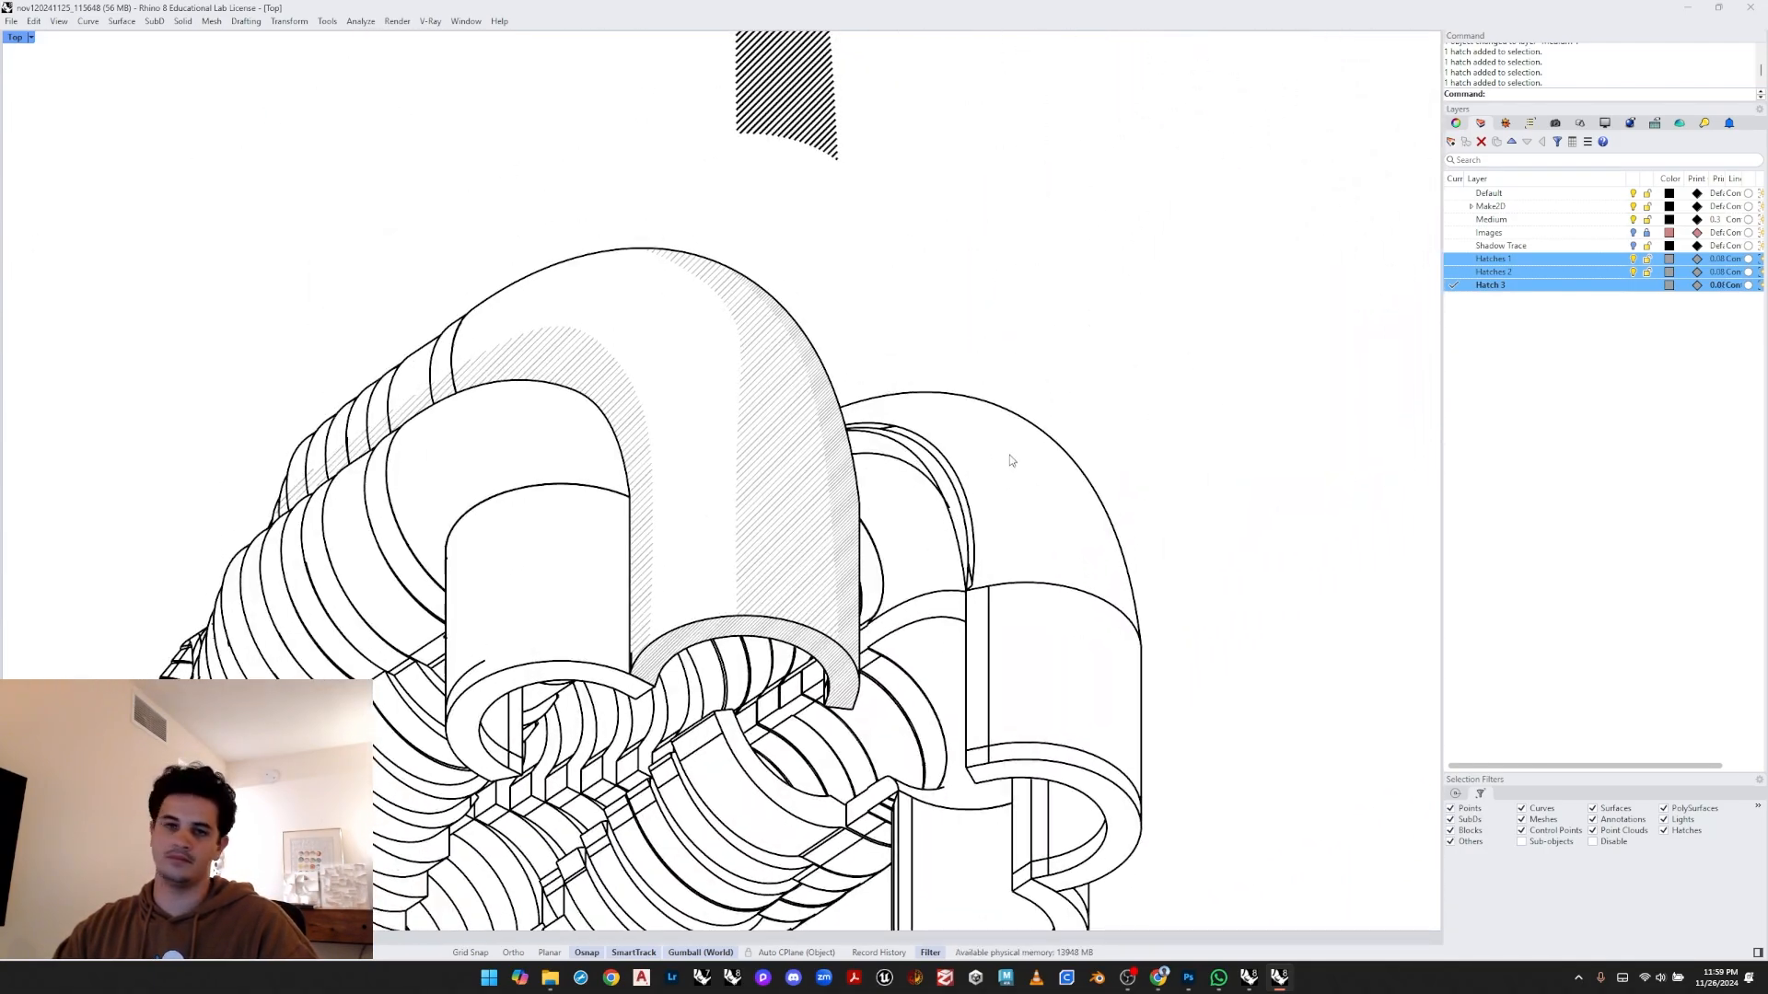
{"action": "right_click_drag", "start_coordinate": [933, 311], "coordinate": [1103, 212]}
{"action": "scroll", "coordinate": [1008, 318], "scroll_direction": "down", "scroll_amount": 6}
{"action": "right_click_drag", "start_coordinate": [810, 717], "coordinate": [770, 594]}
{"action": "right_click_drag", "start_coordinate": [916, 468], "coordinate": [937, 541]}
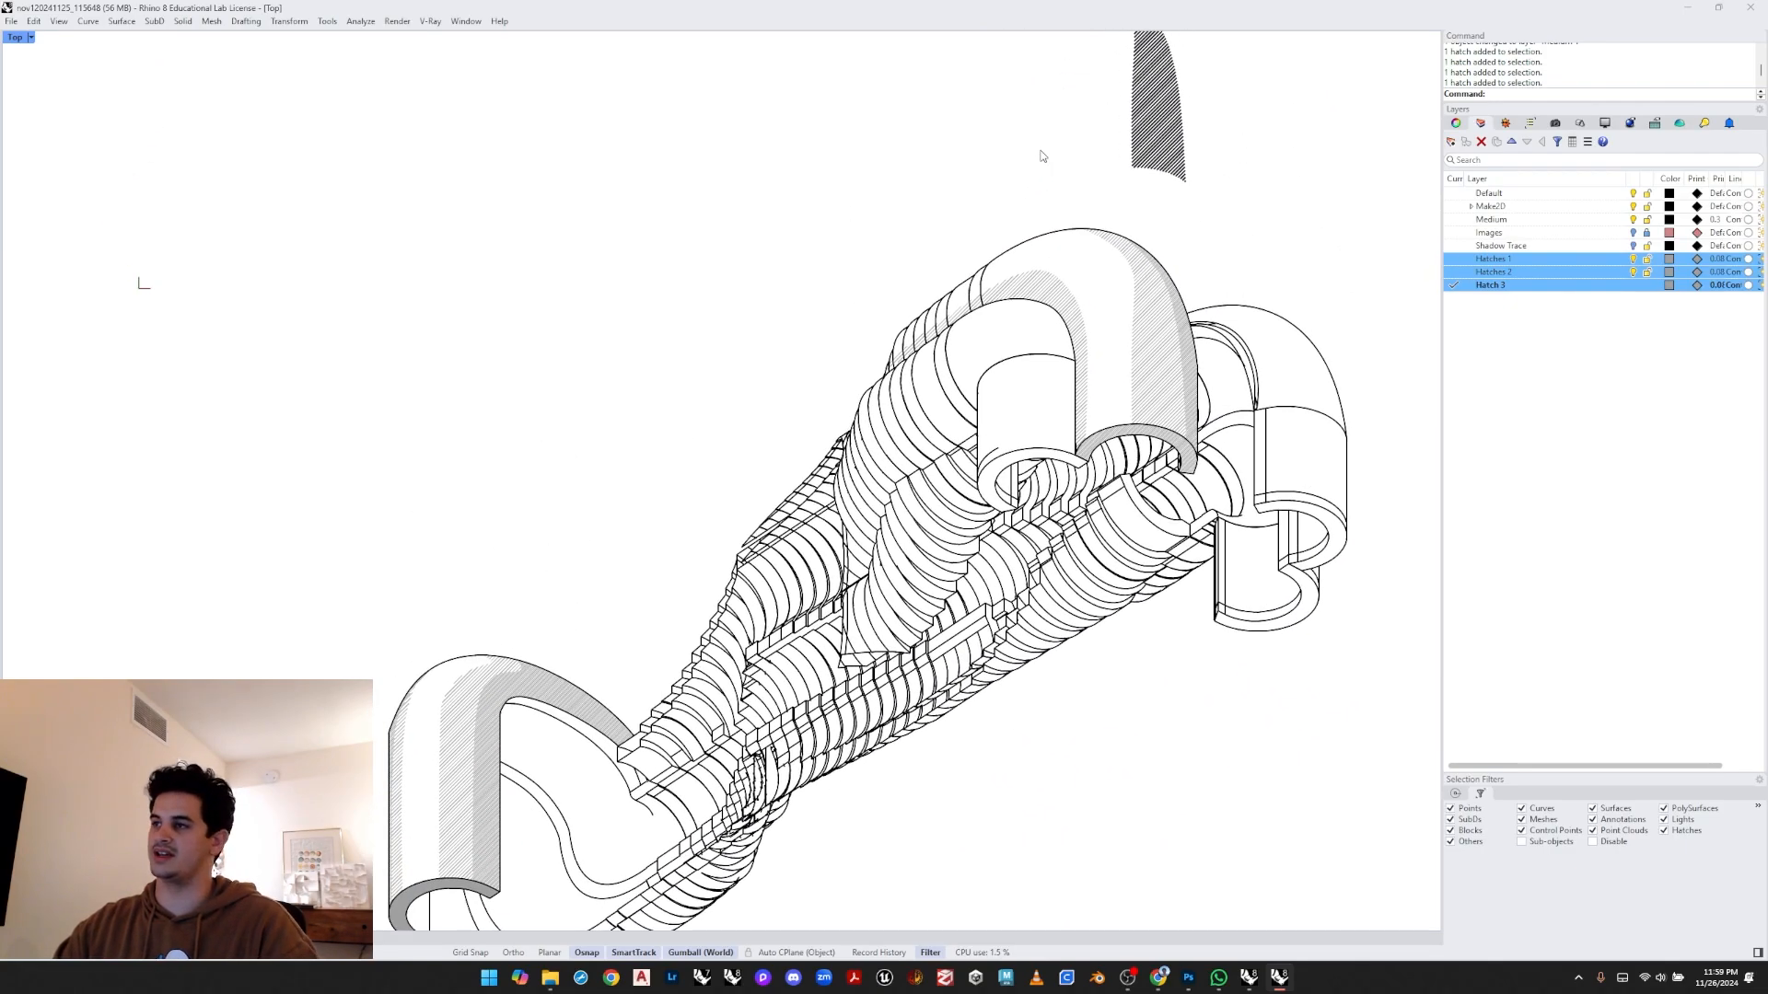
- Delete the stray hatch lying above the model
{"action": "right_click_drag", "start_coordinate": [1044, 156], "coordinate": [991, 276]}
{"action": "left_click", "coordinate": [1061, 293]}
{"action": "key", "text": "Delete"}
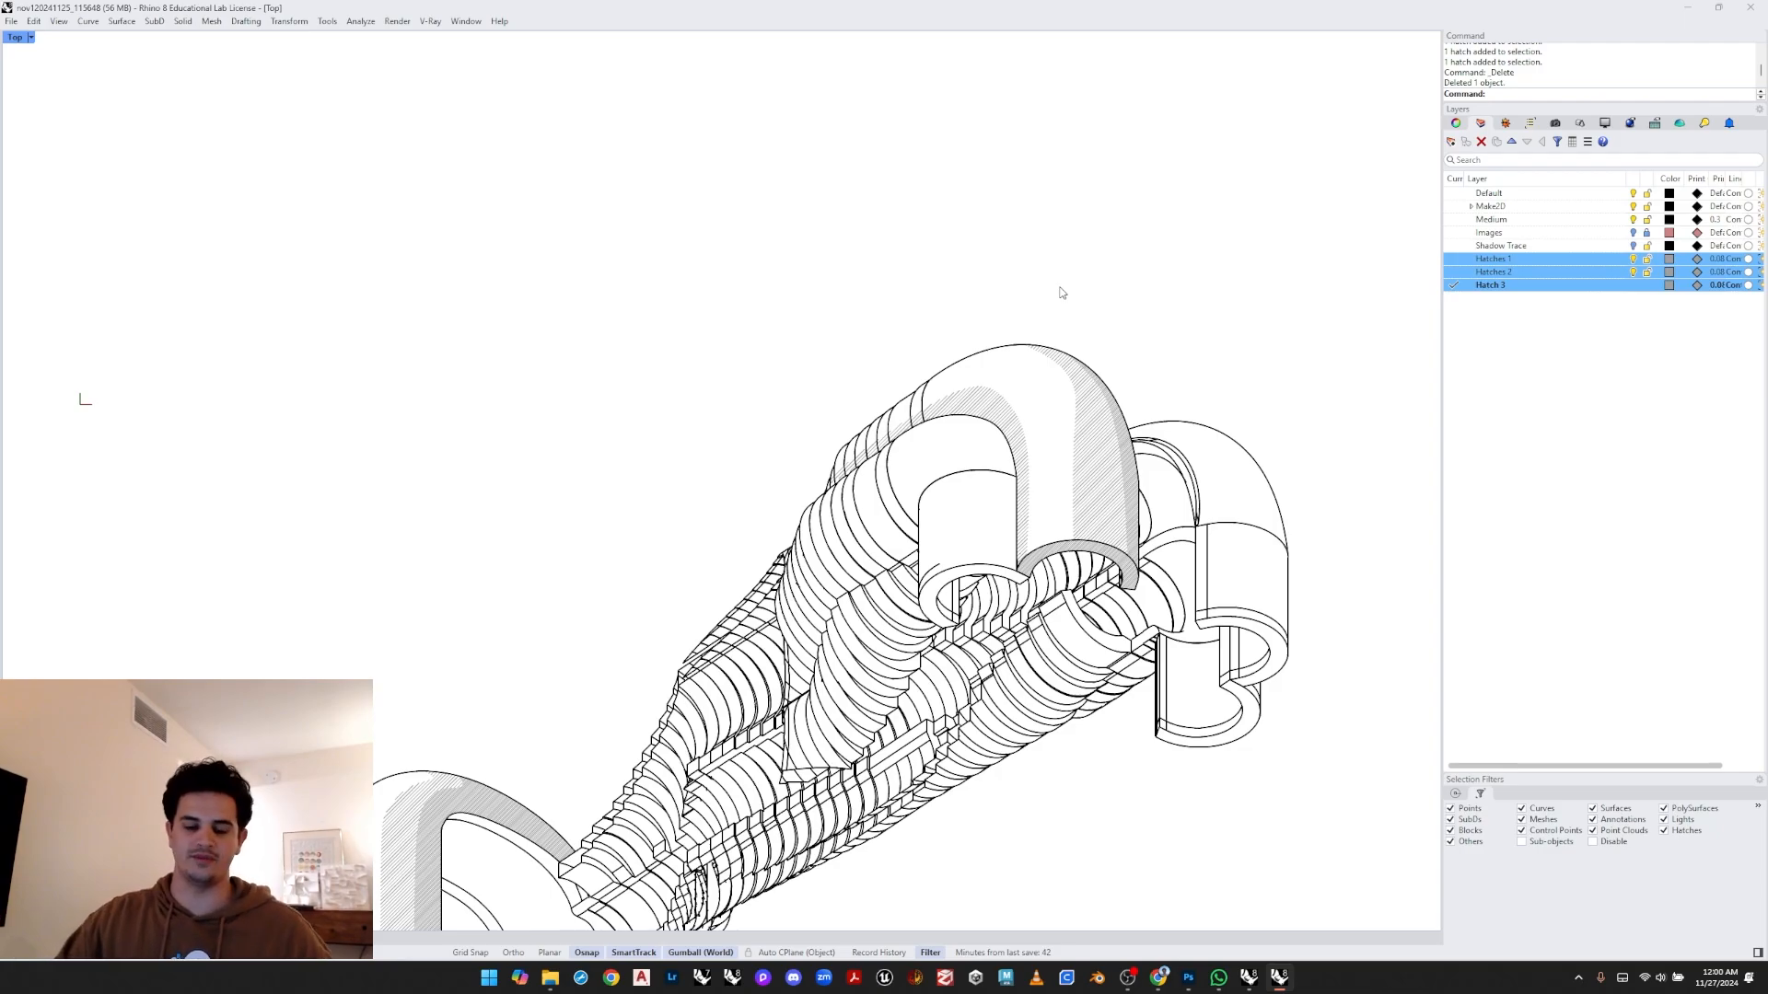
{"action": "right_click_drag", "start_coordinate": [883, 476], "coordinate": [857, 389]}
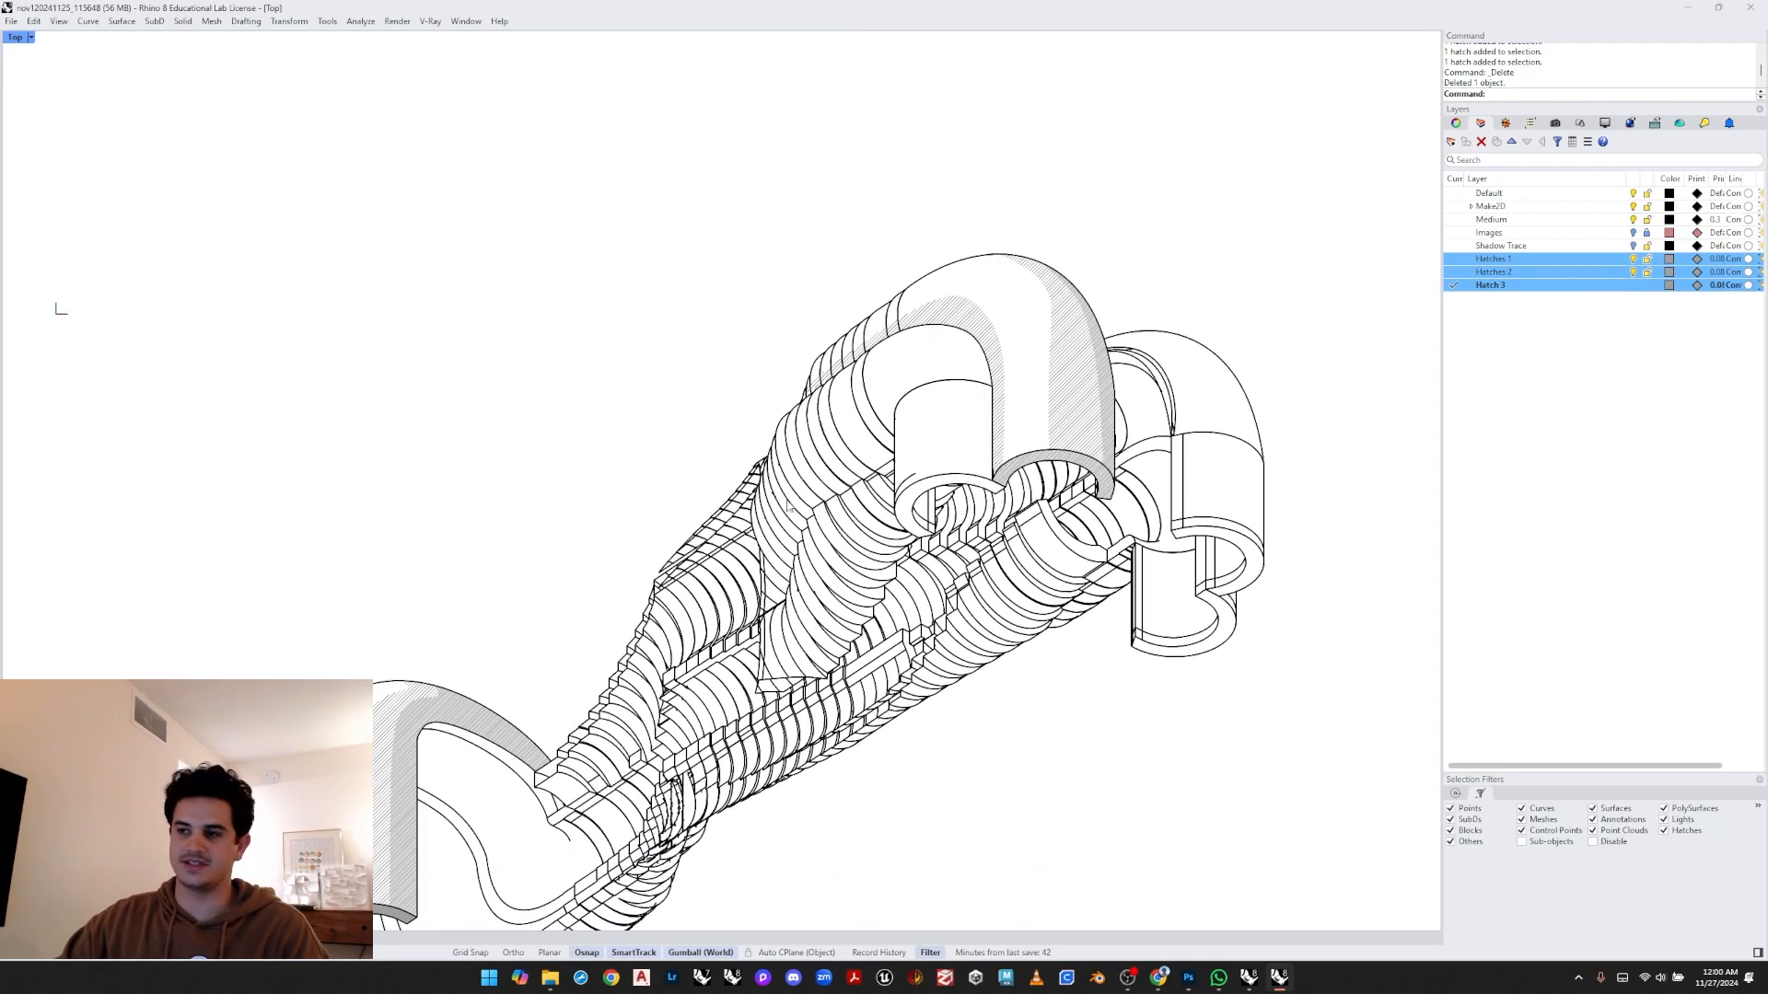
{"action": "right_click_drag", "start_coordinate": [543, 679], "coordinate": [639, 583]}
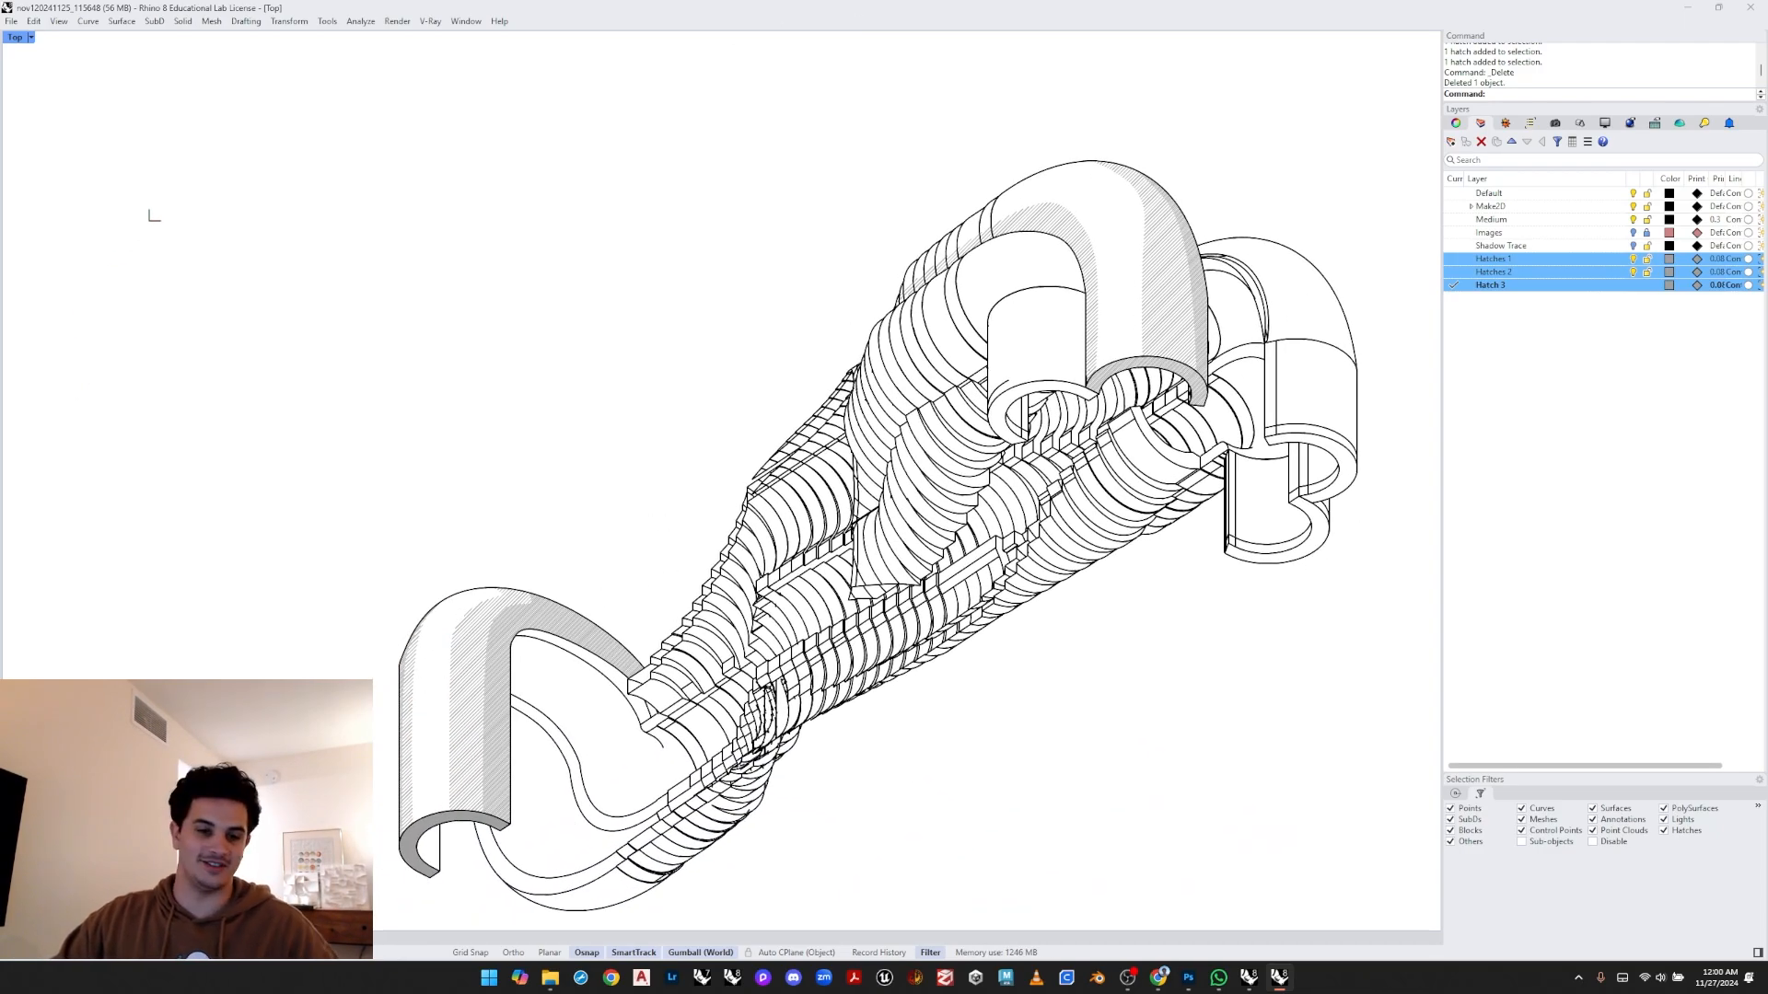